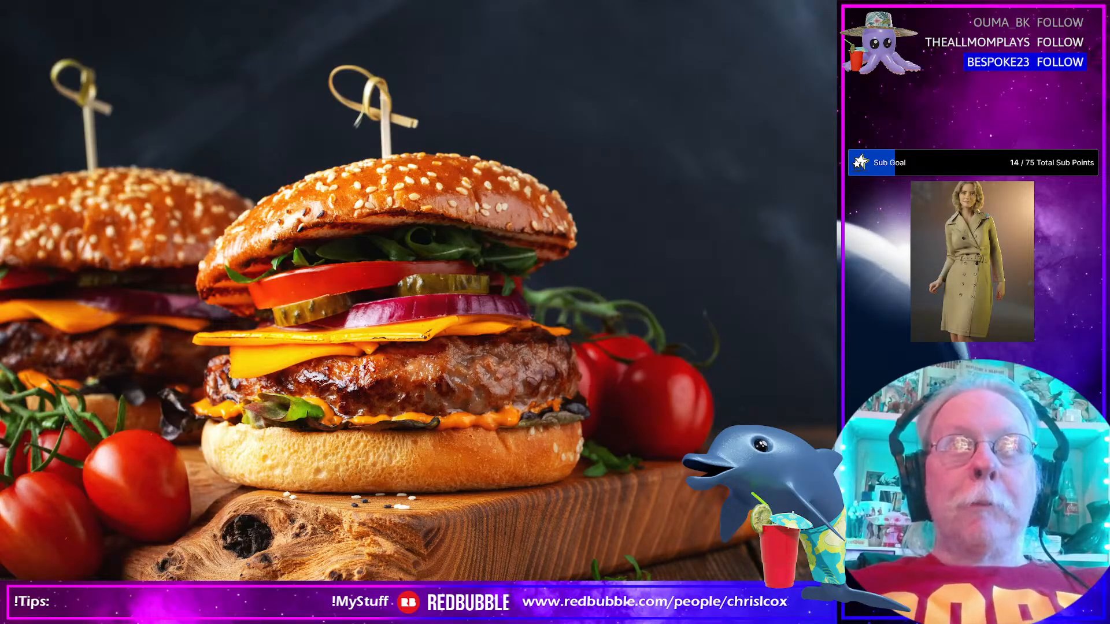
Bring the OBS window onto the shared screen and shorten it slightly
left_click_drag(832, 3, 370, 11)
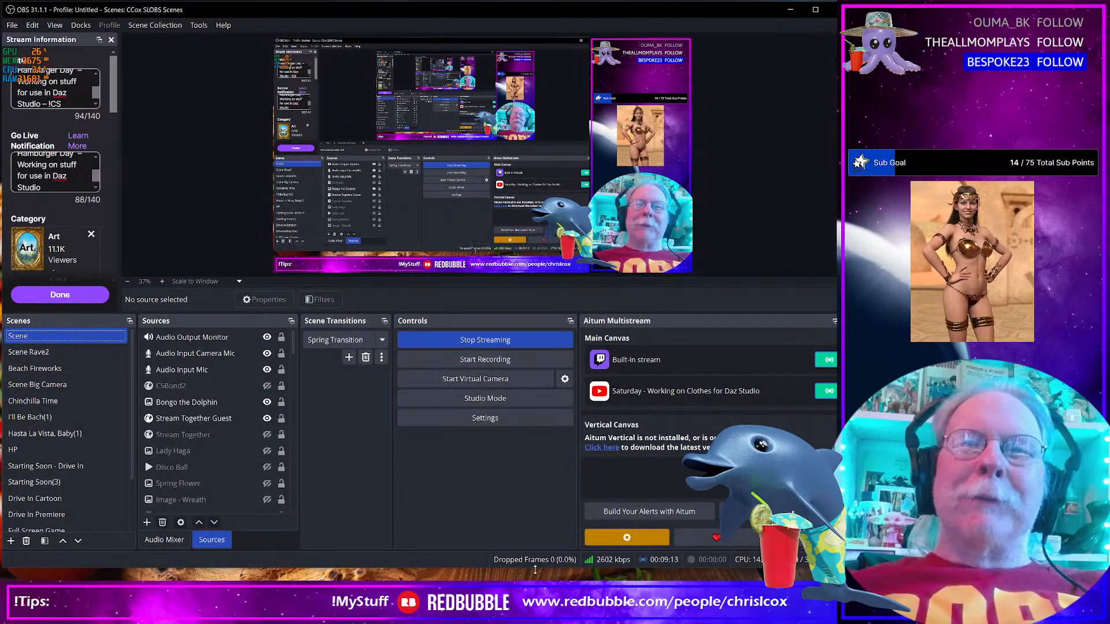
left_click_drag(536, 570, 535, 558)
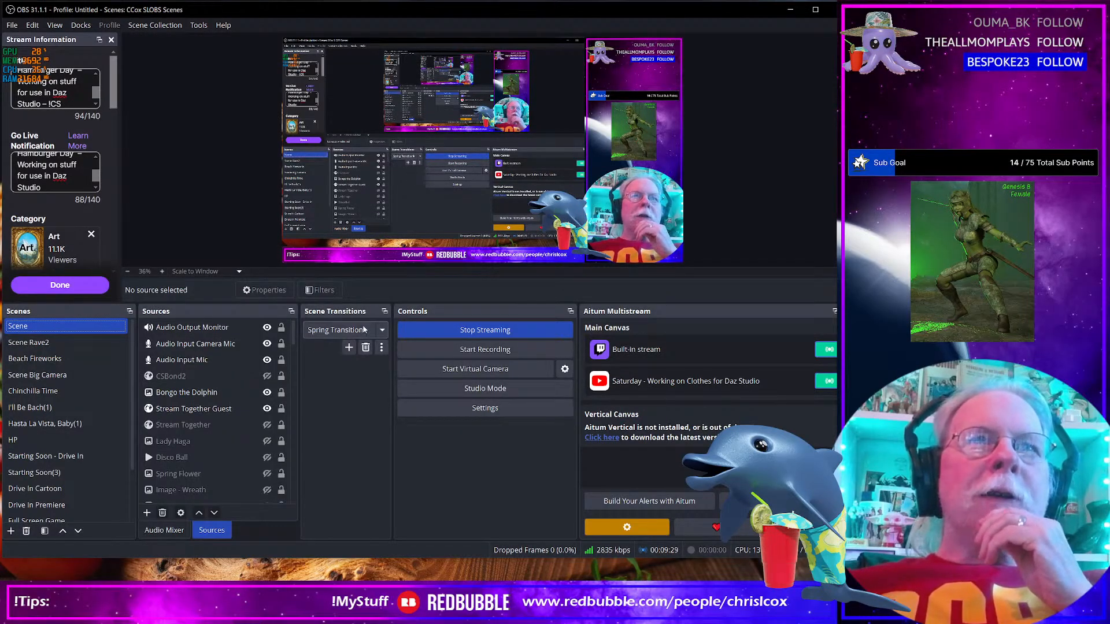
Set the scene transition to Summer and switch to the I'll Be Bach(1) scene to try it
left_click(381, 331)
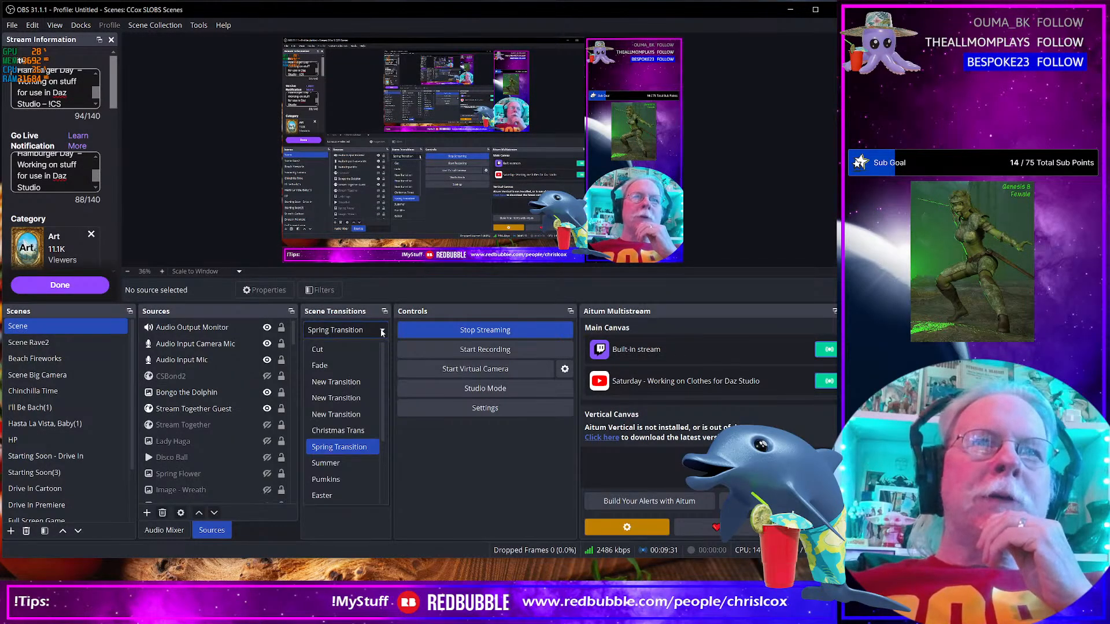
left_click(325, 463)
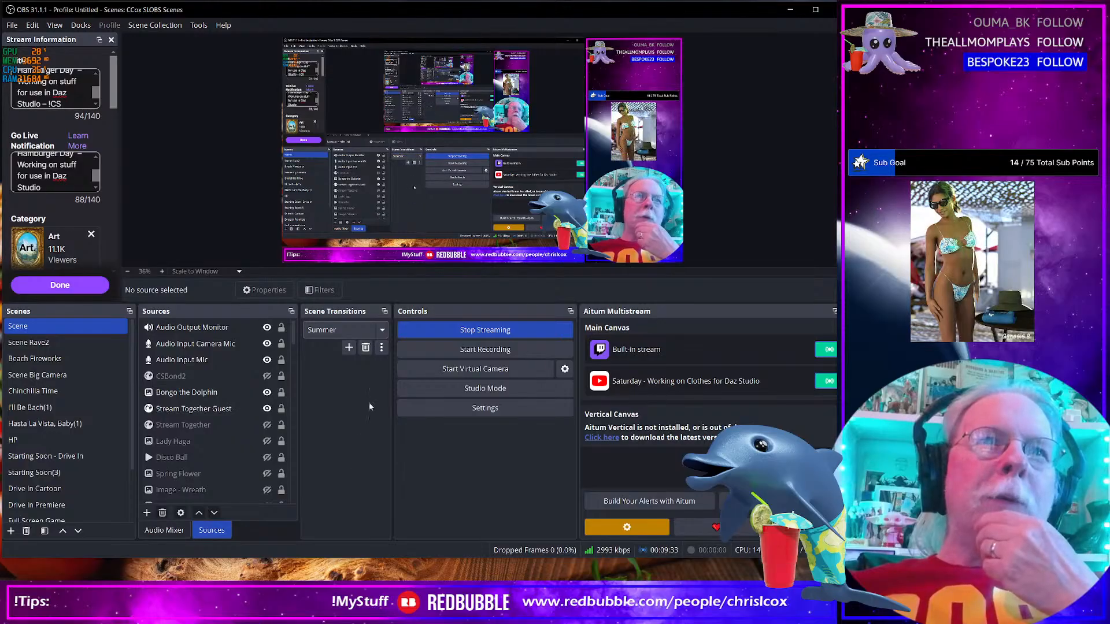
left_click(88, 408)
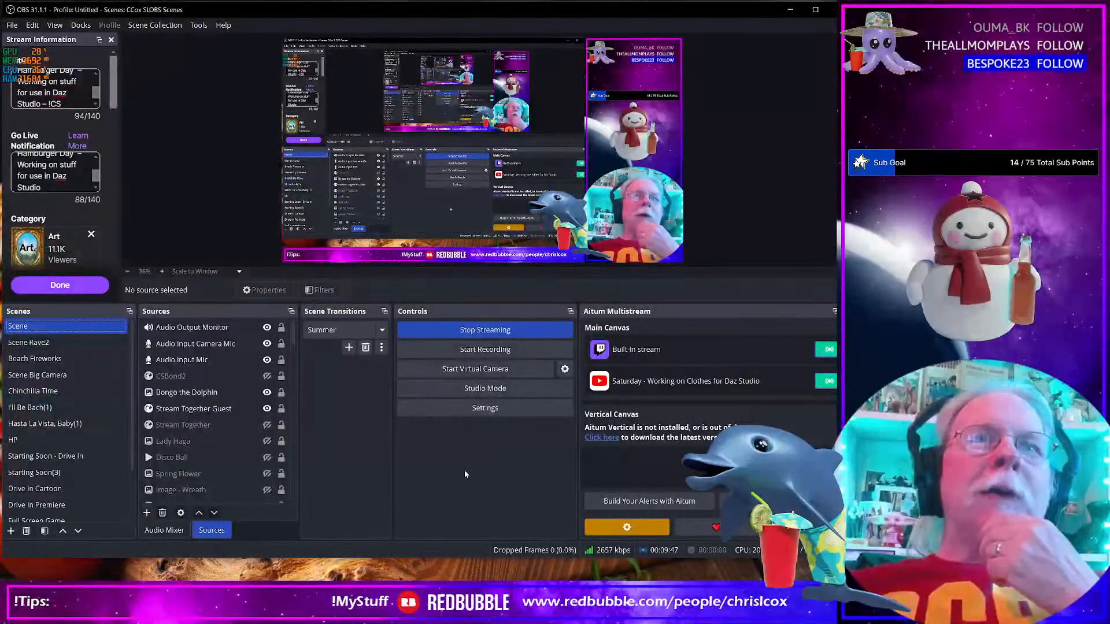
Set the scene transition to BeachStuff and switch to the Beach Fireworks scene
left_click(382, 330)
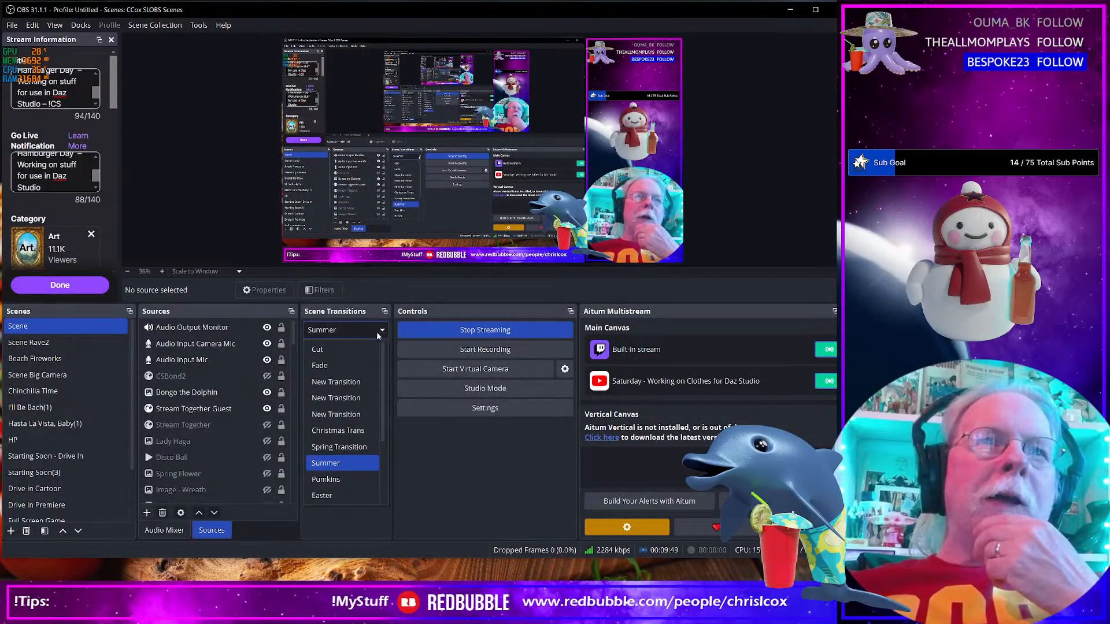
scroll(353, 457, "down", 2)
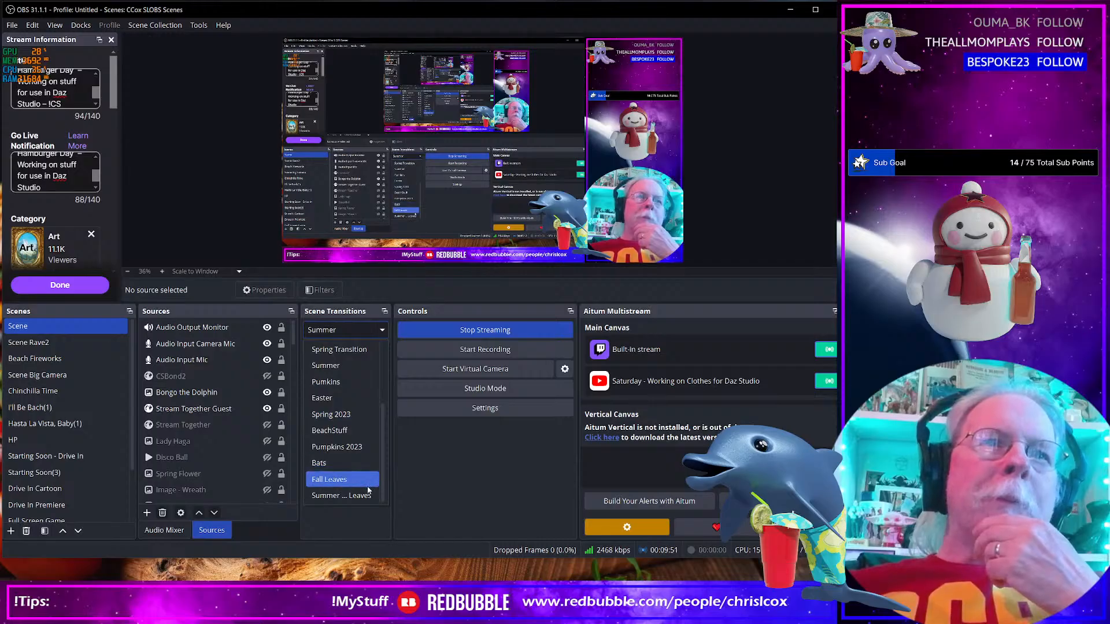
left_click(360, 430)
left_click(172, 426)
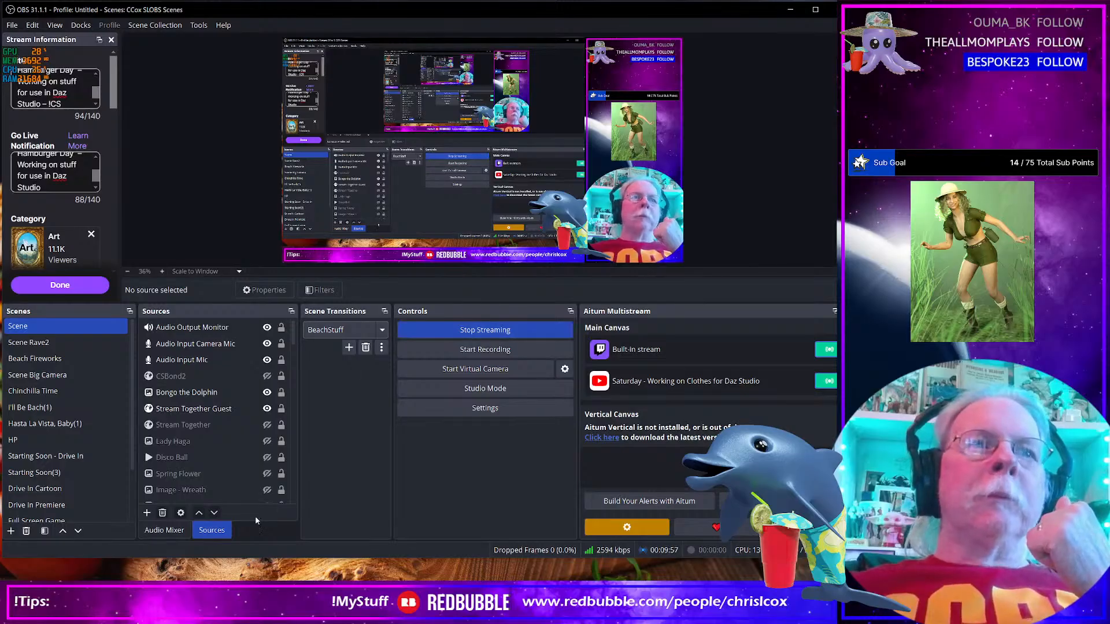
left_click(59, 359)
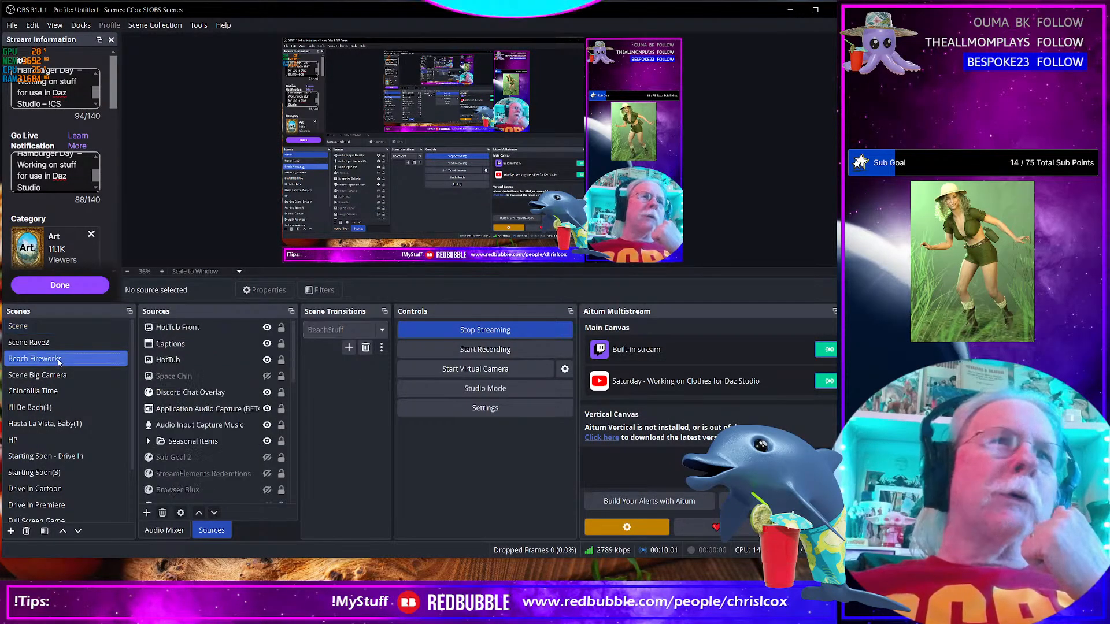
left_click(57, 364)
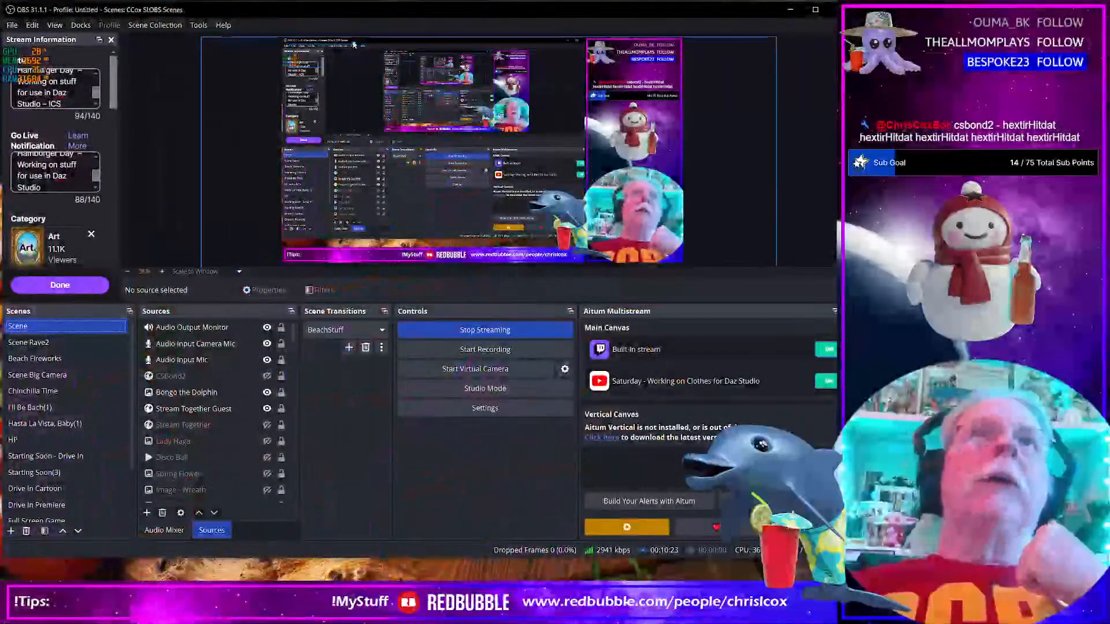
Minimize the OBS window to clear the shared screen
left_click_drag(352, 2, 609, 53)
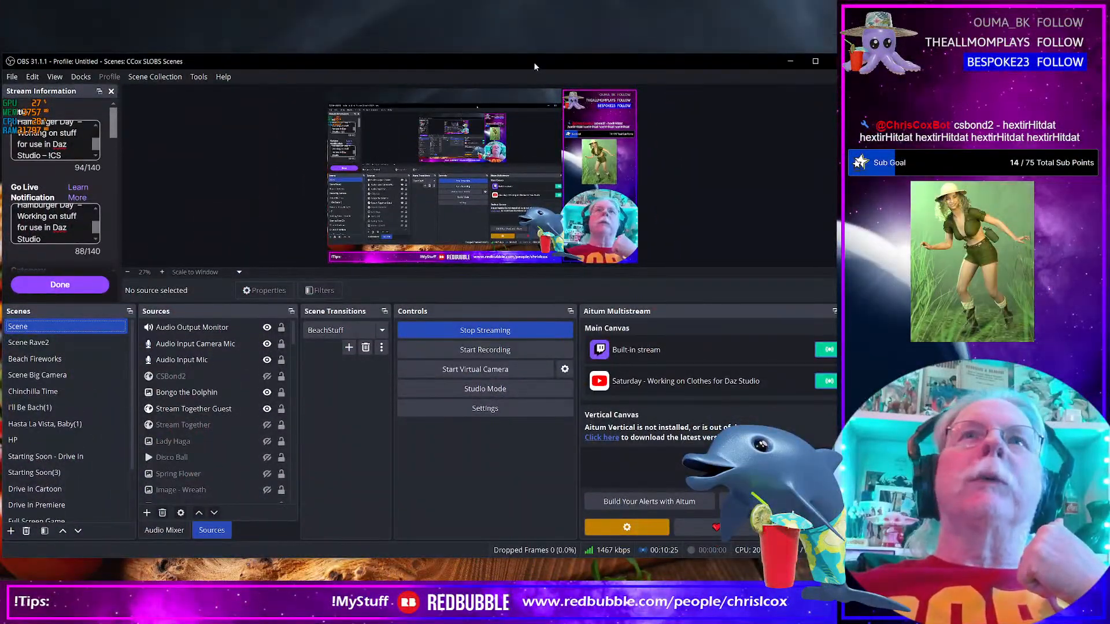
left_click(790, 61)
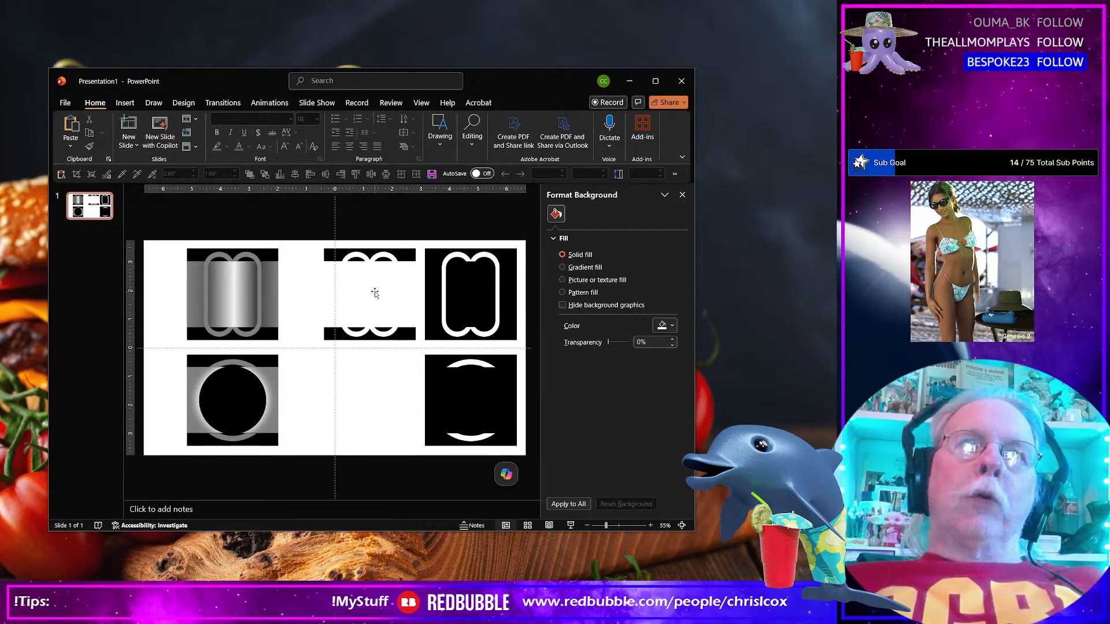
Select the black square and its white arcs on the slide, and move the PowerPoint window off the shared screen
left_click(485, 393)
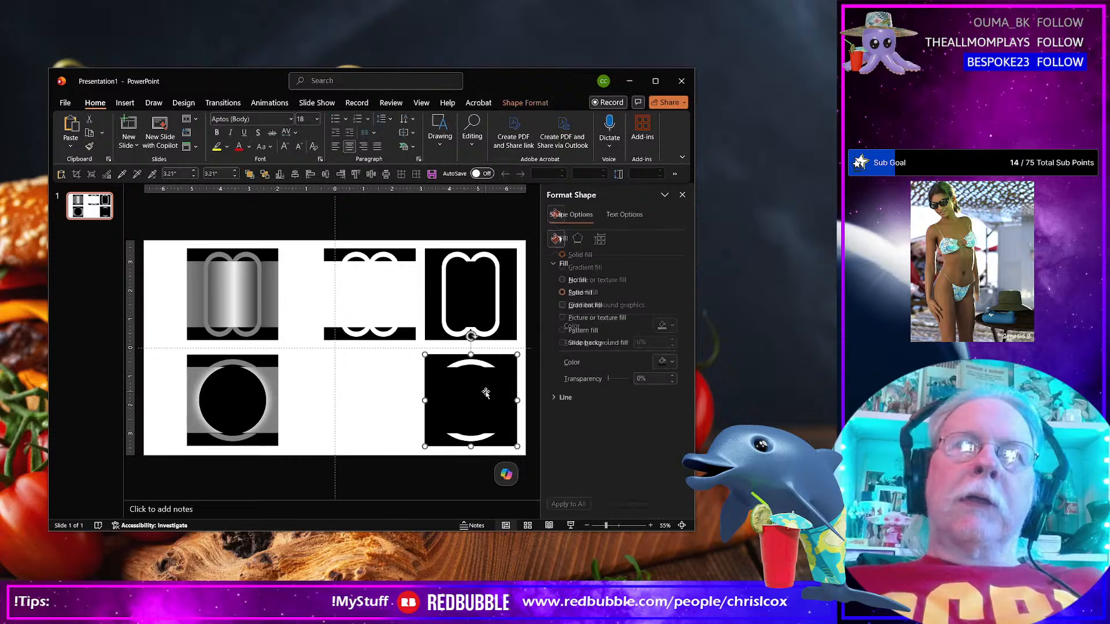
left_click(522, 345)
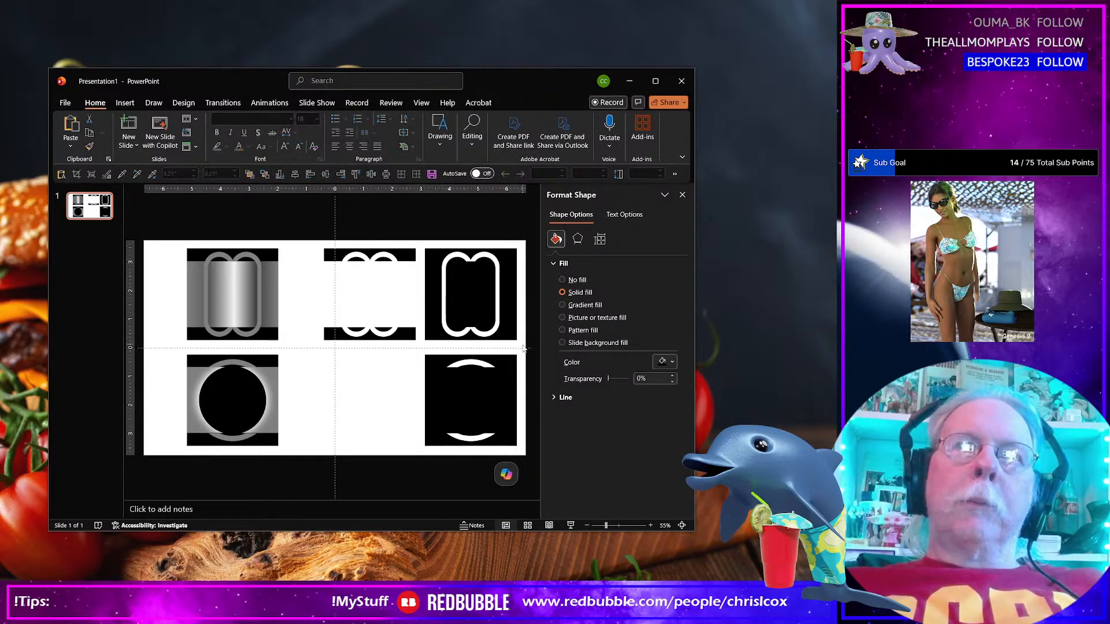
left_click_drag(521, 351, 404, 480)
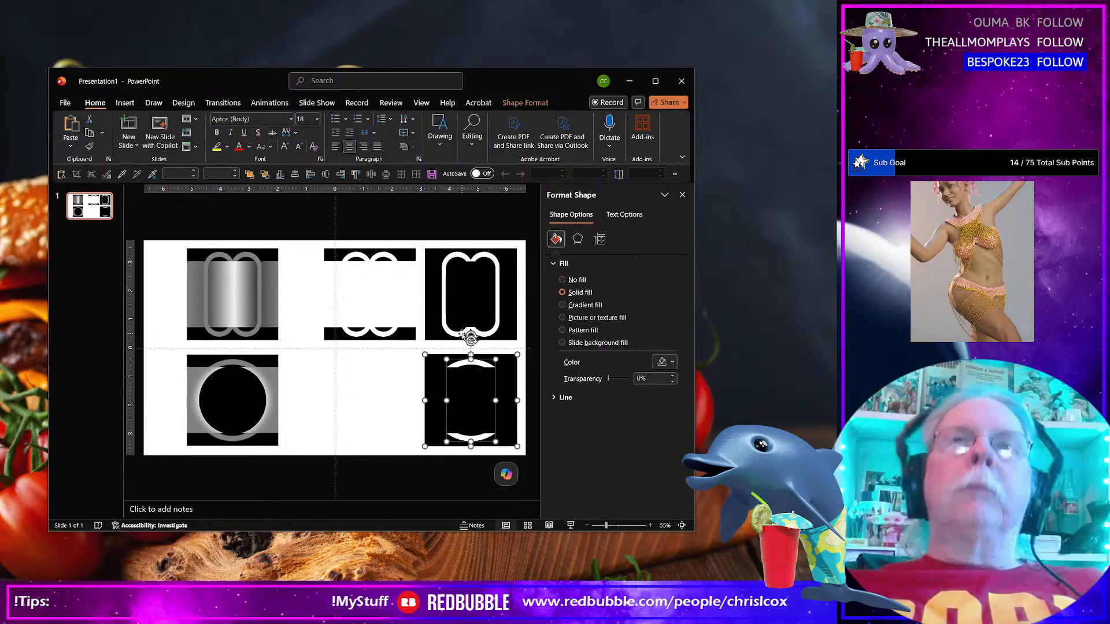
left_click_drag(506, 77, 1109, 109)
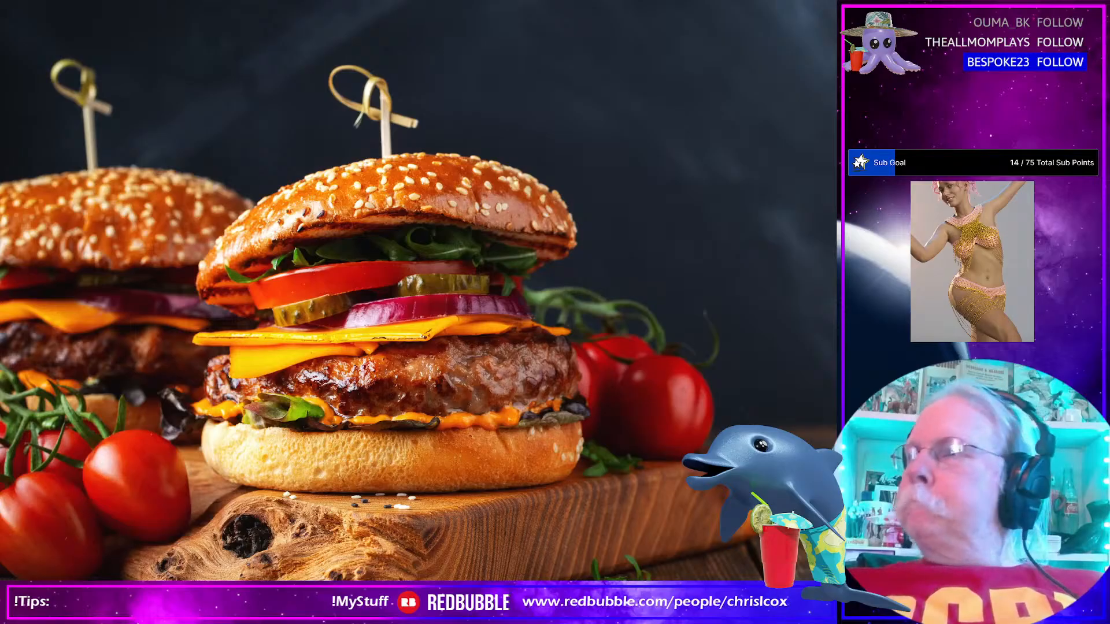
Switch to Daz Studio and open the CeeCee Basics 09 folder in the content library
key("alt+Tab")
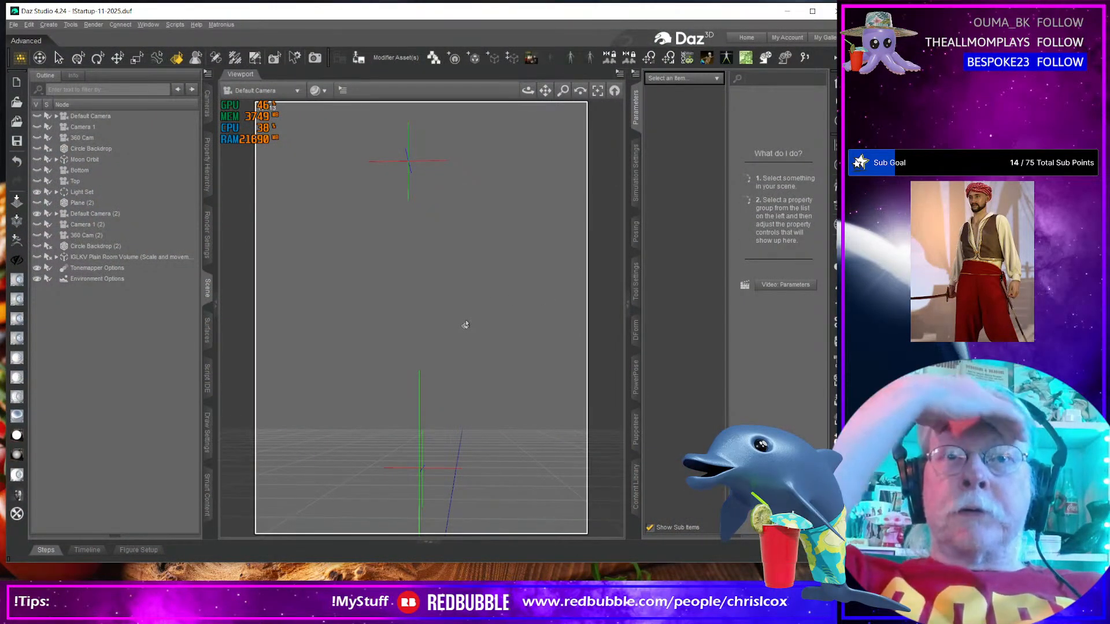
left_click(636, 489)
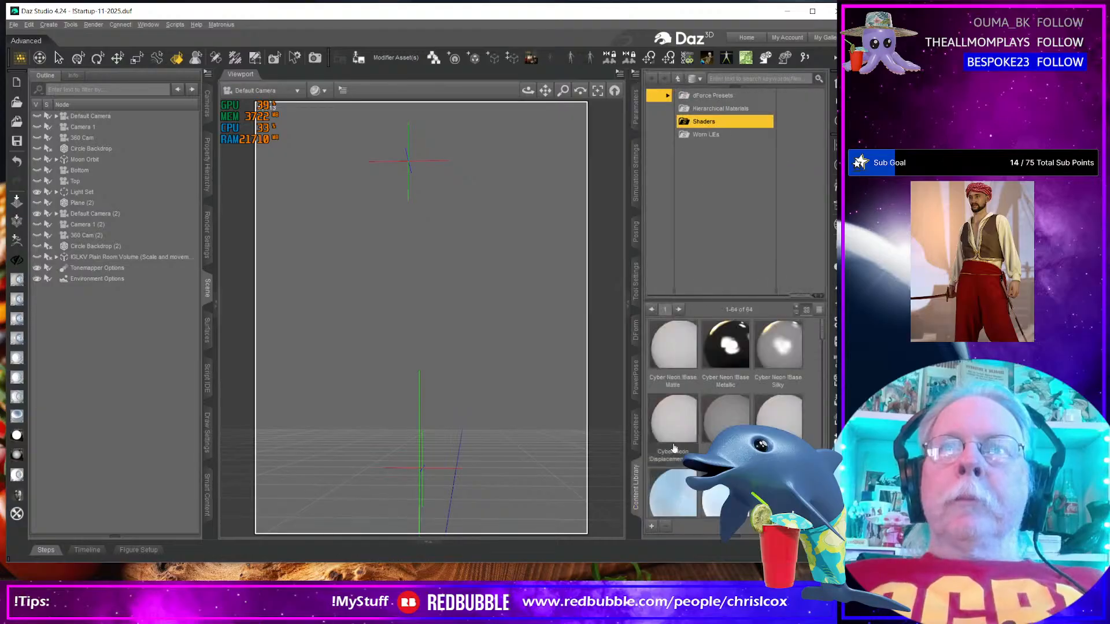
scroll(806, 293, "left", 5)
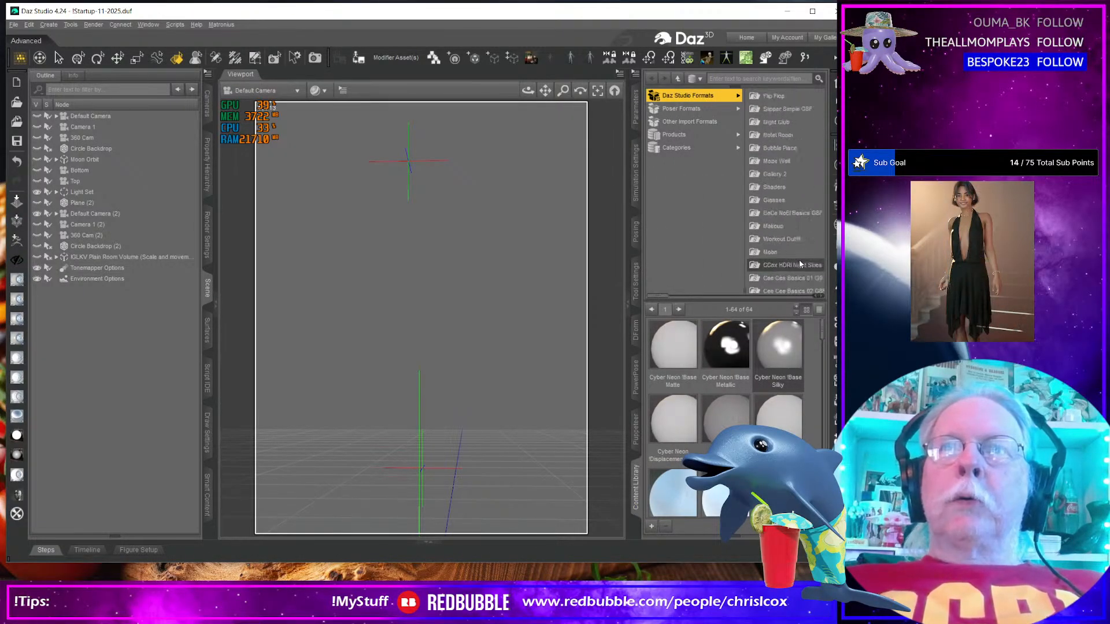
scroll(800, 264, "down", 5)
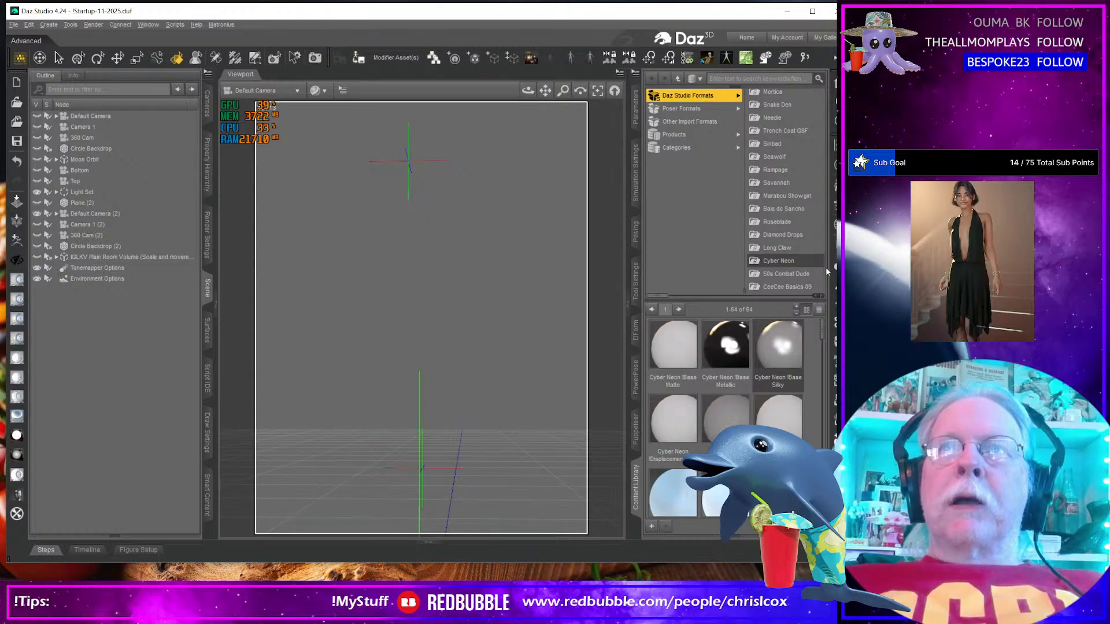
left_click(788, 288)
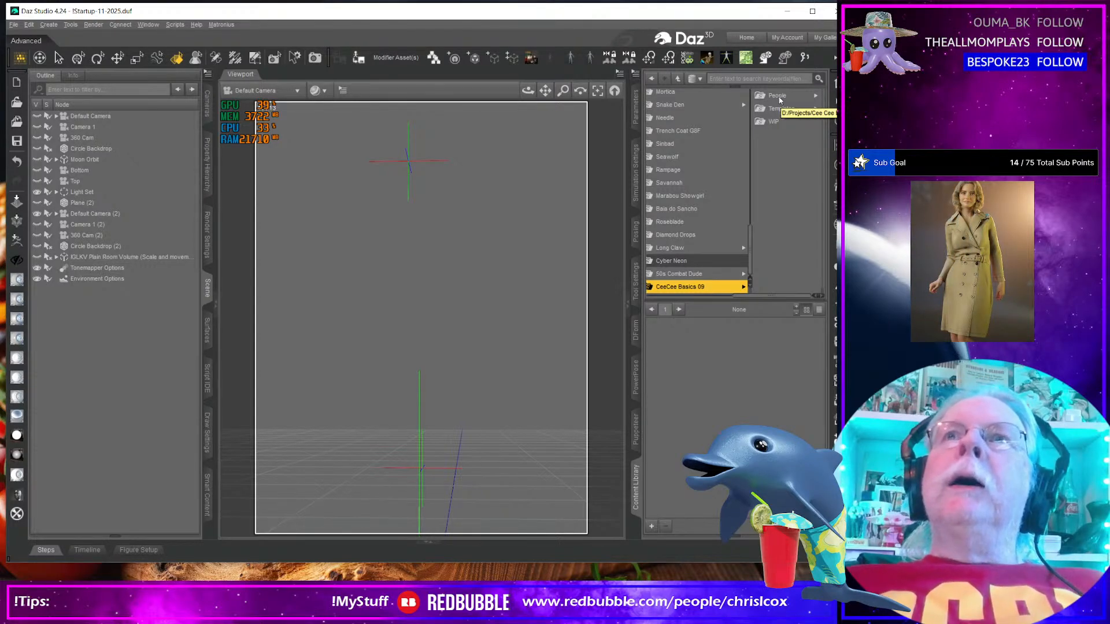
Go through the People folder to CC09 G8 Female and load the CC09 Outfit G8 Female wardrobe item into the scene
left_click(780, 97)
left_click(781, 97)
left_click(781, 97)
left_click(781, 97)
left_click(781, 96)
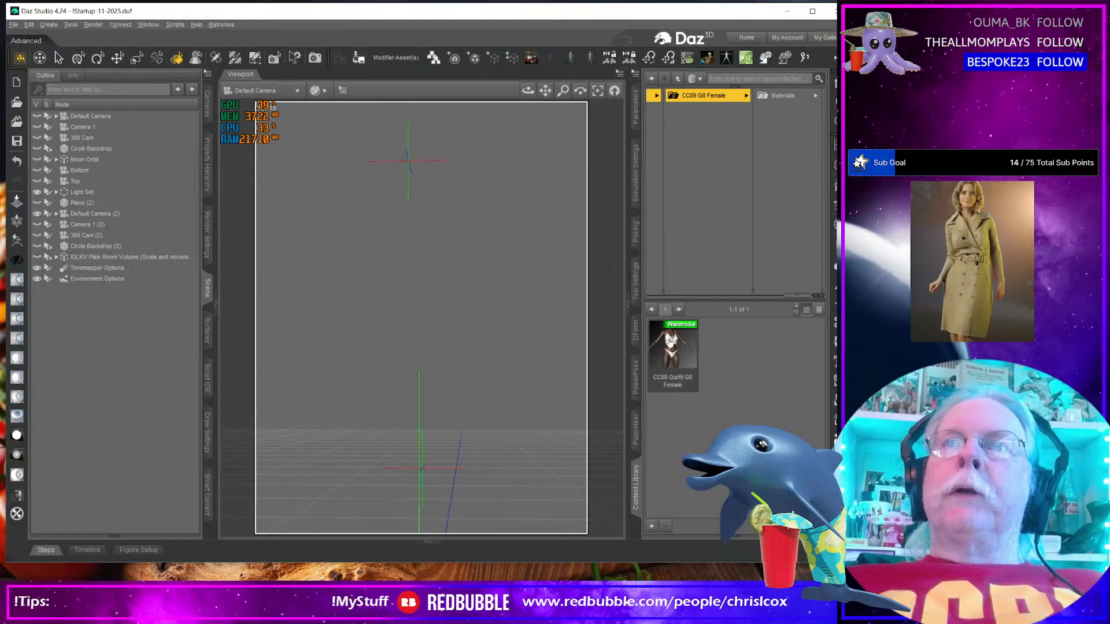
double_click(670, 341)
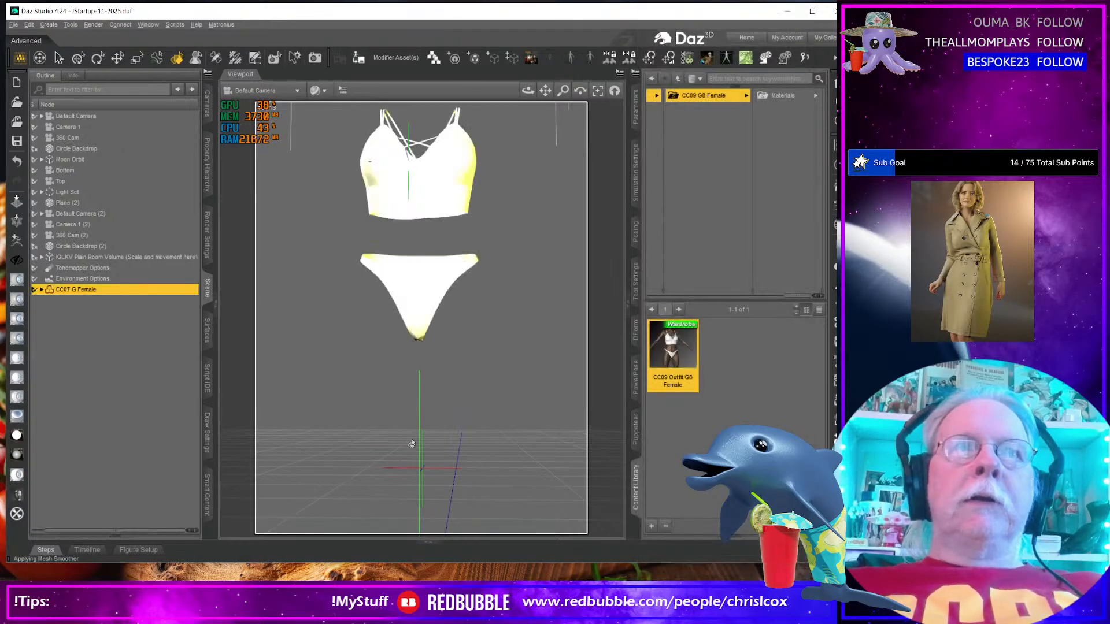
Rename the loaded outfit's scene node as CC09 G Female
left_click_drag(528, 90, 420, 100)
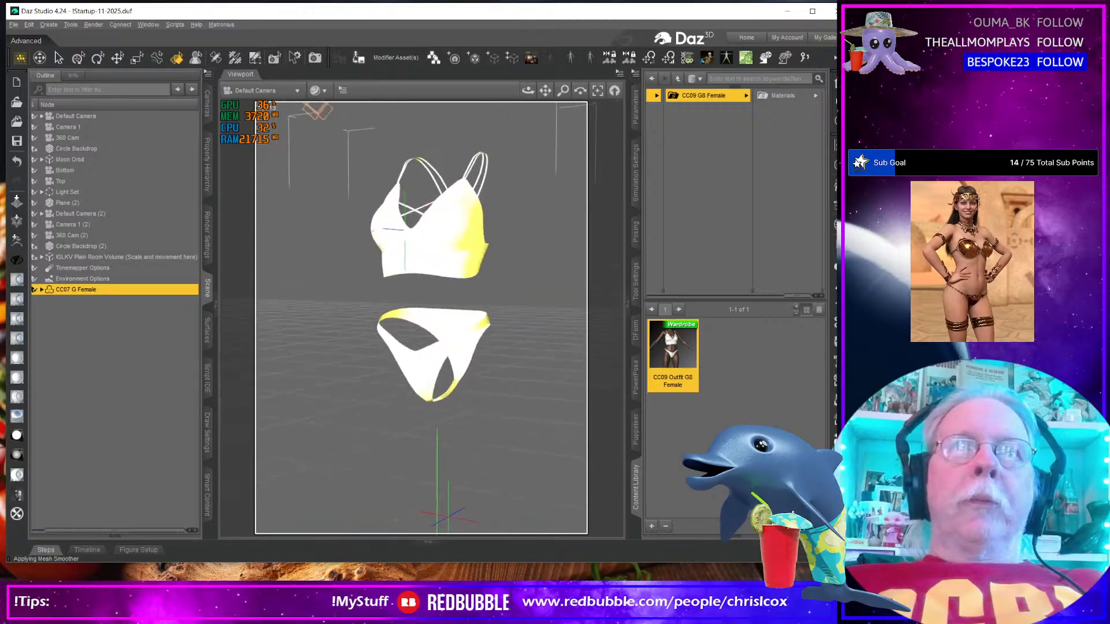
left_click_drag(341, 315, 469, 317)
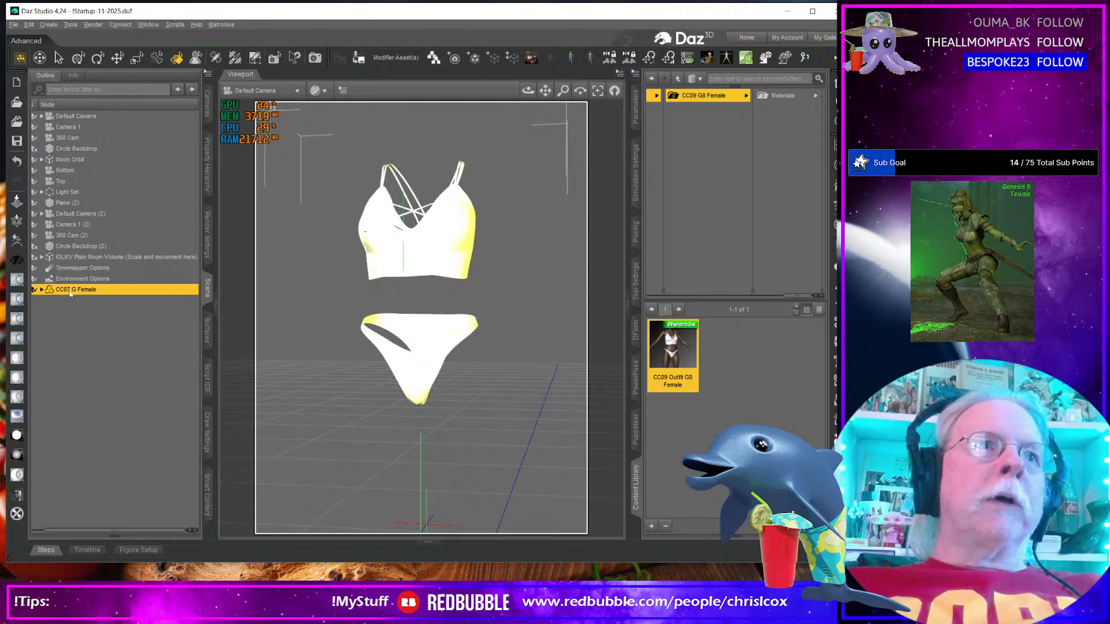
double_click(68, 291)
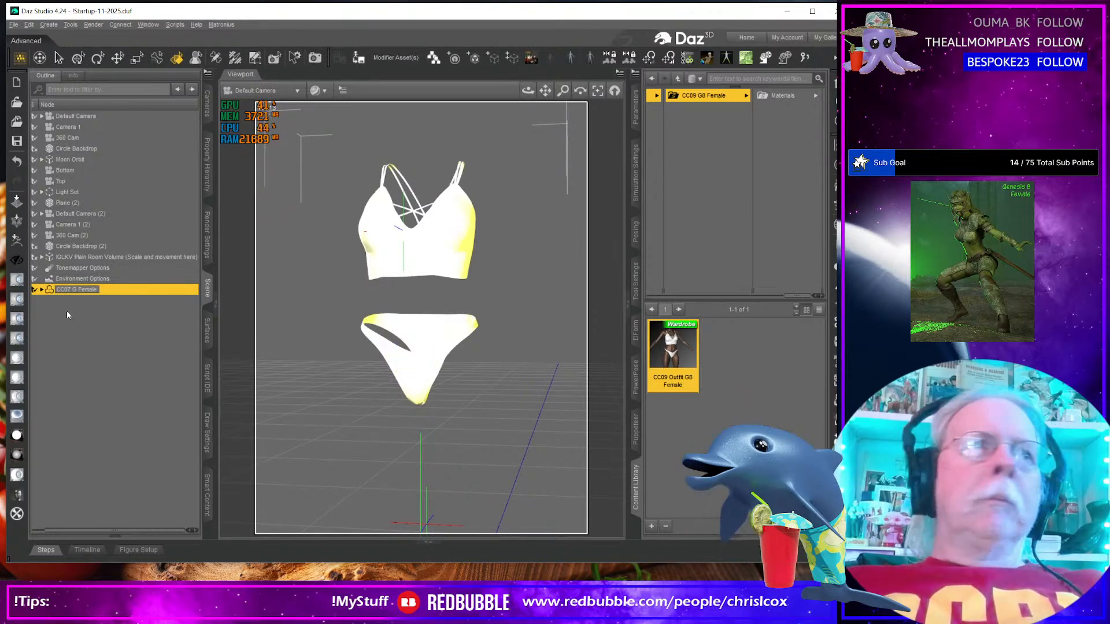
key("BackSpace")
type("9")
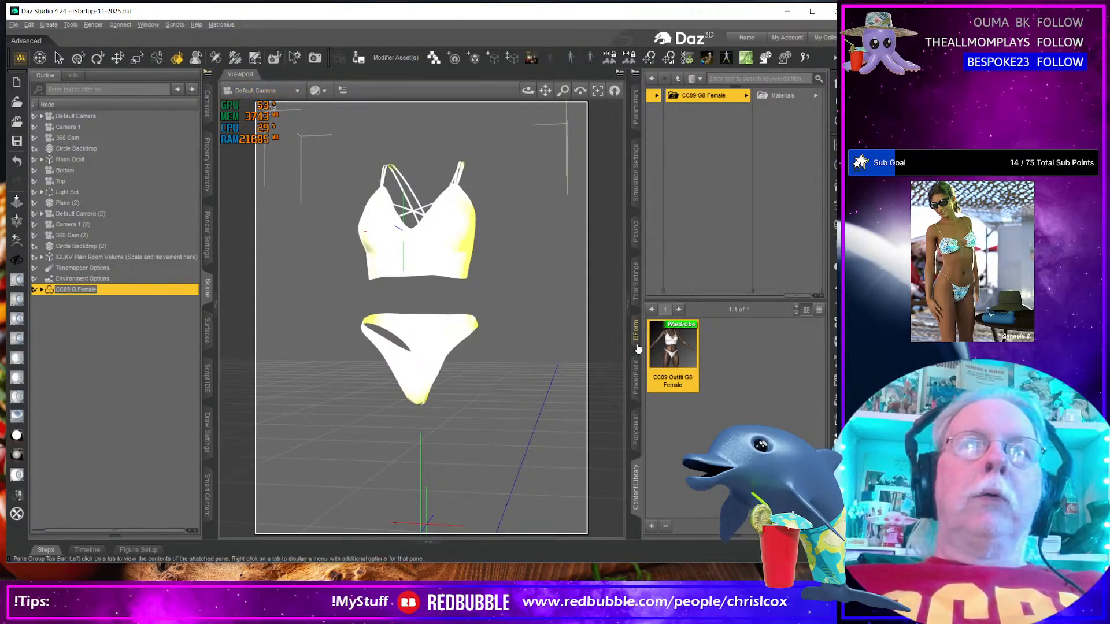
Check the outfit's Scene Identification data, including its node name and preferred base, and close it without changes
left_click(208, 74)
mouse_move(245, 185)
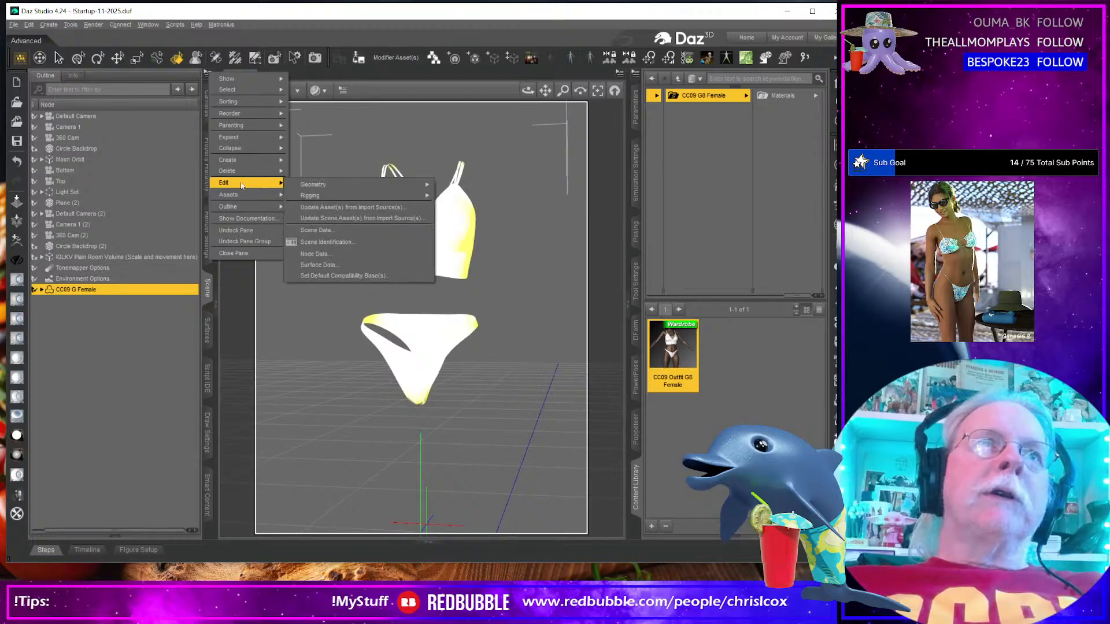
left_click(350, 240)
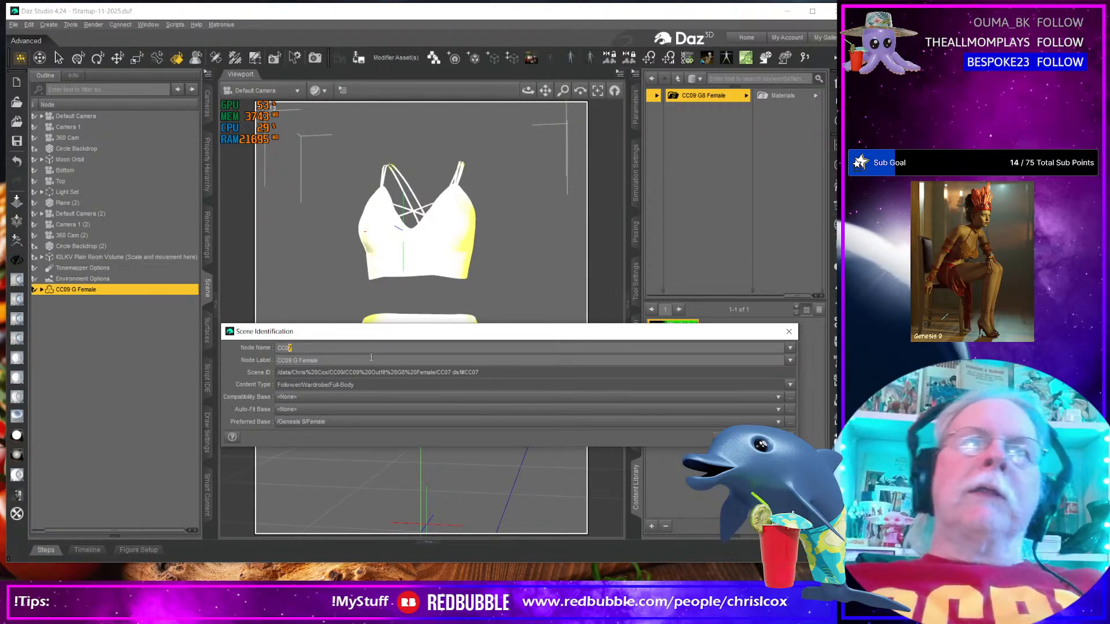
left_click_drag(463, 338, 400, 325)
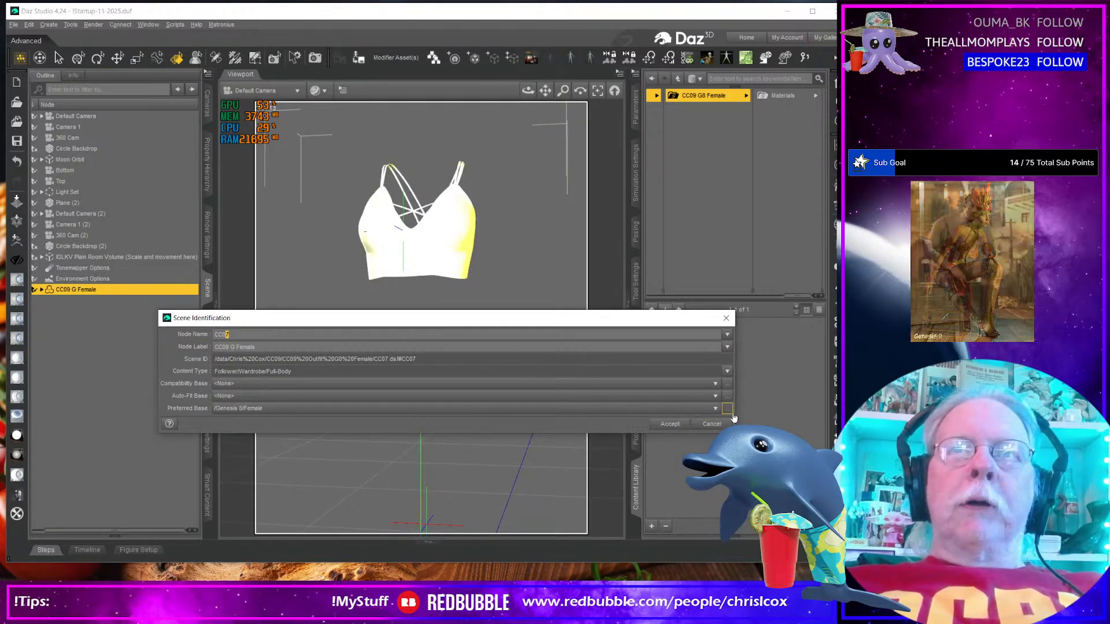
left_click(712, 424)
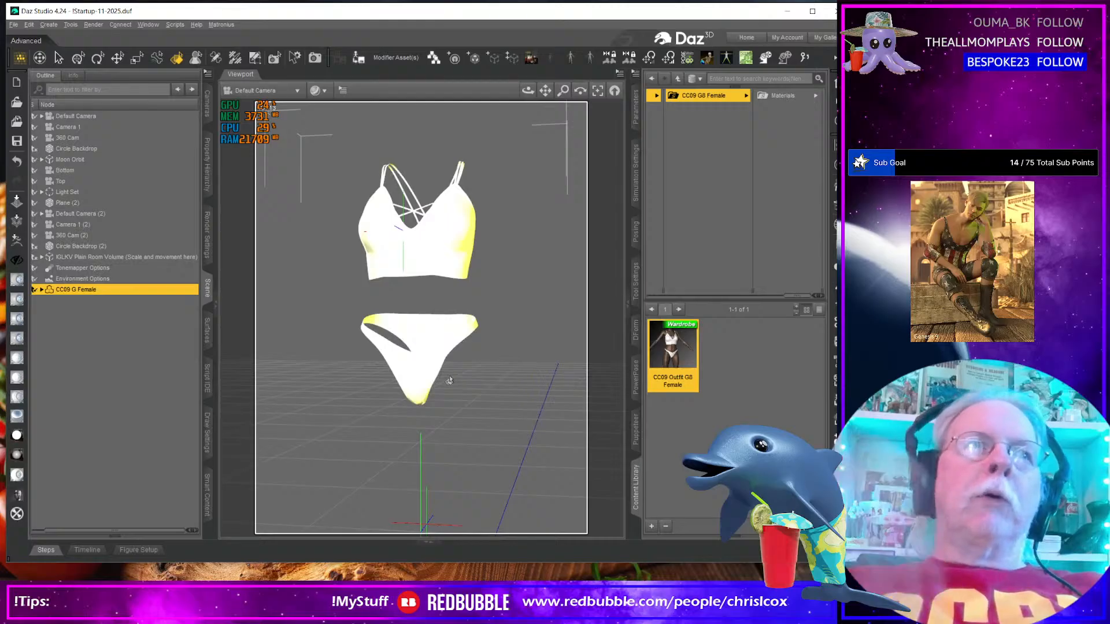
Change the outfit's mesh resolution level and turn off its mesh smoothing
left_click_drag(422, 376, 471, 380)
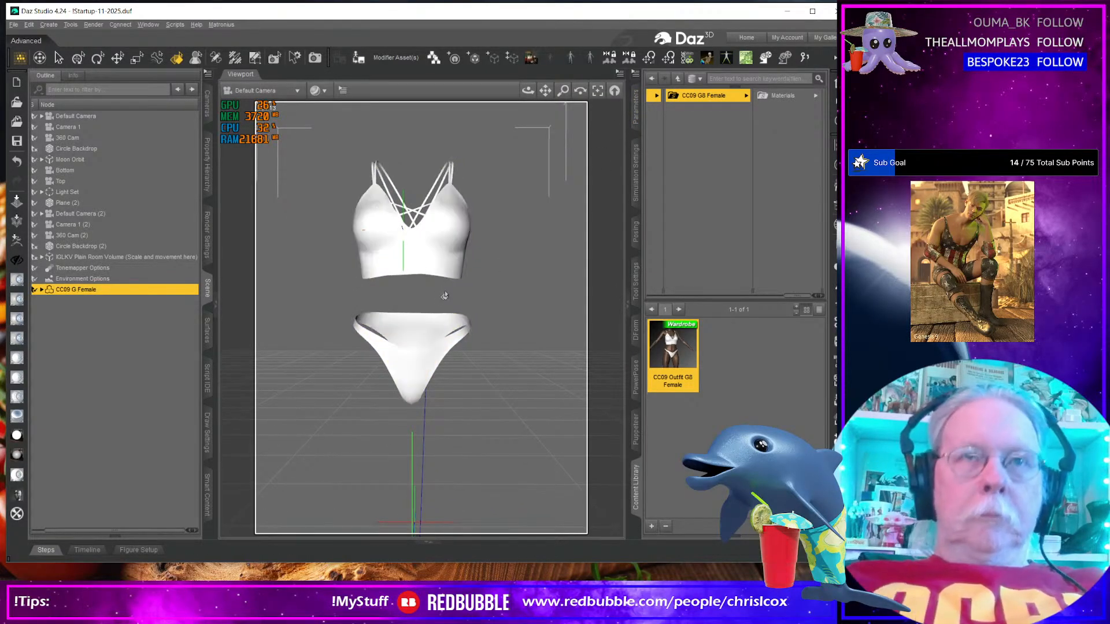
left_click_drag(440, 313, 445, 307)
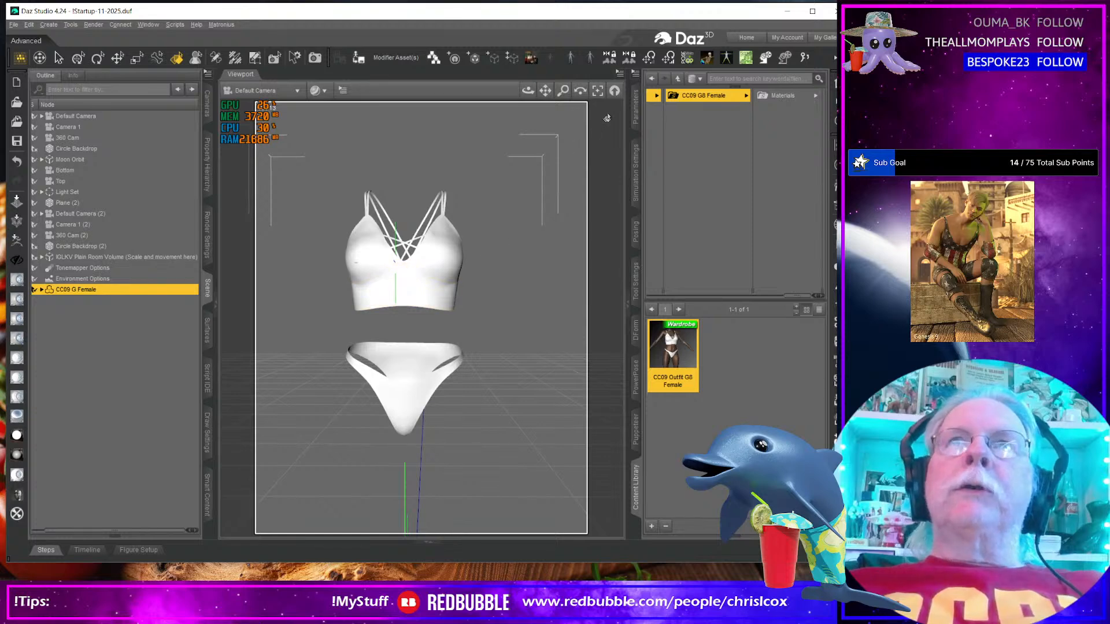
left_click(636, 106)
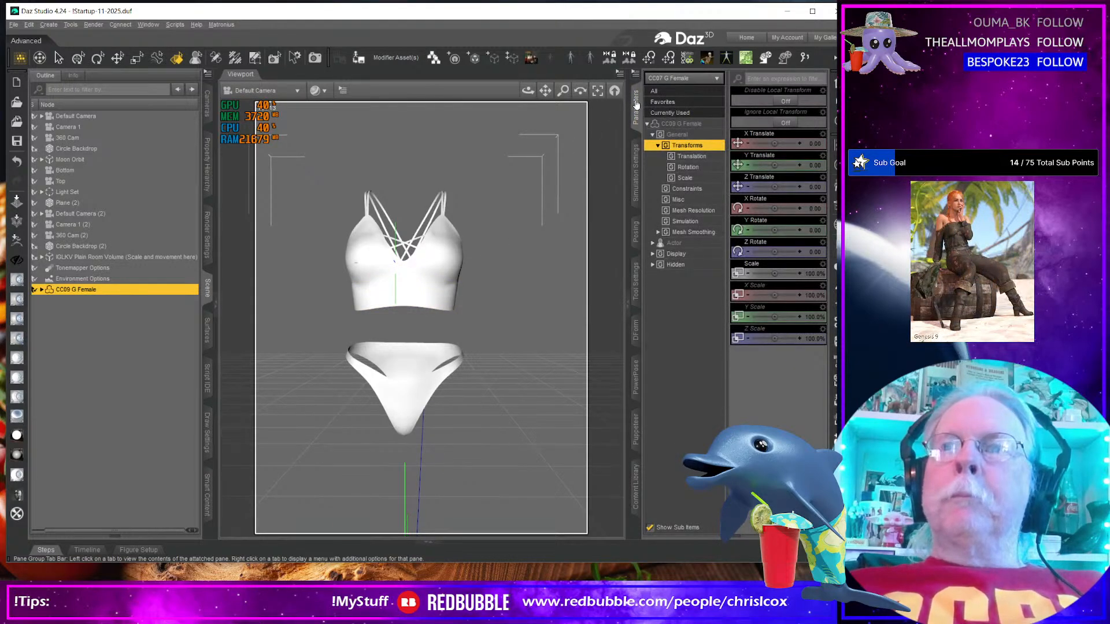
left_click(693, 210)
left_click(769, 100)
left_click(761, 113)
left_click(688, 233)
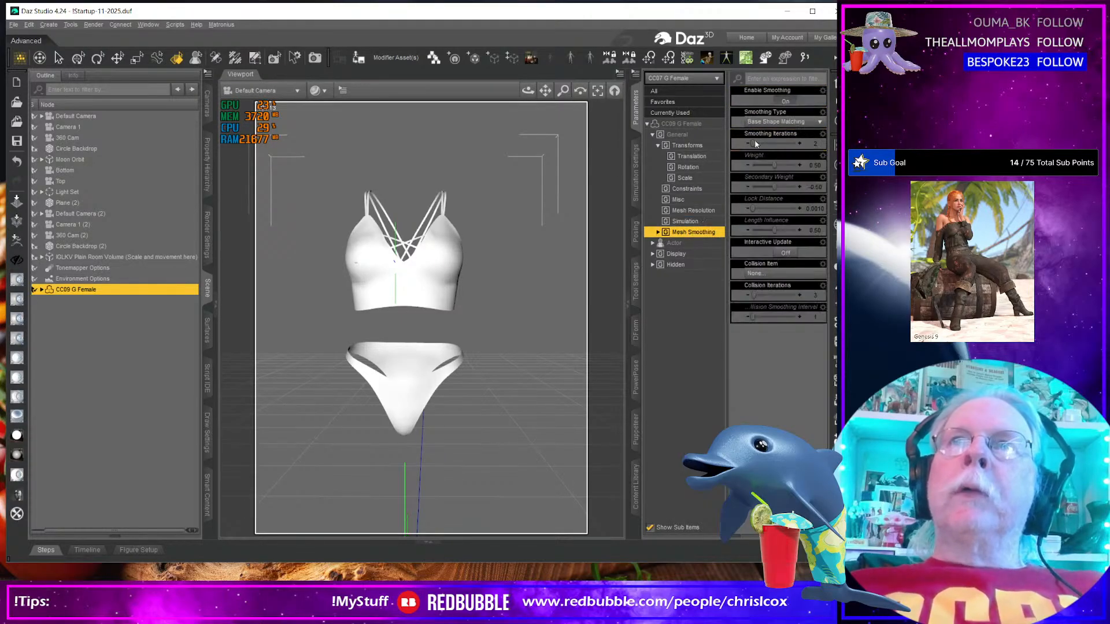
Examine the bra's back straps, hardware and lower band up close with mesh smoothing off
left_click_drag(475, 329, 589, 310)
scroll(431, 297, "up", 3)
scroll(432, 296, "up", 6)
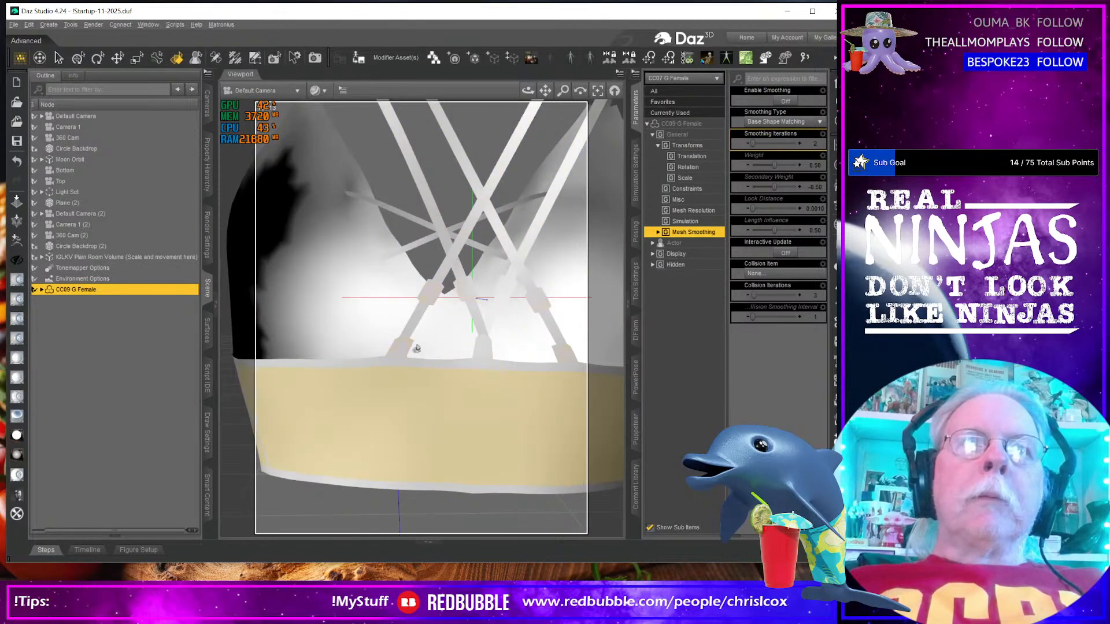
scroll(396, 348, "down", 3)
scroll(399, 361, "up", 8)
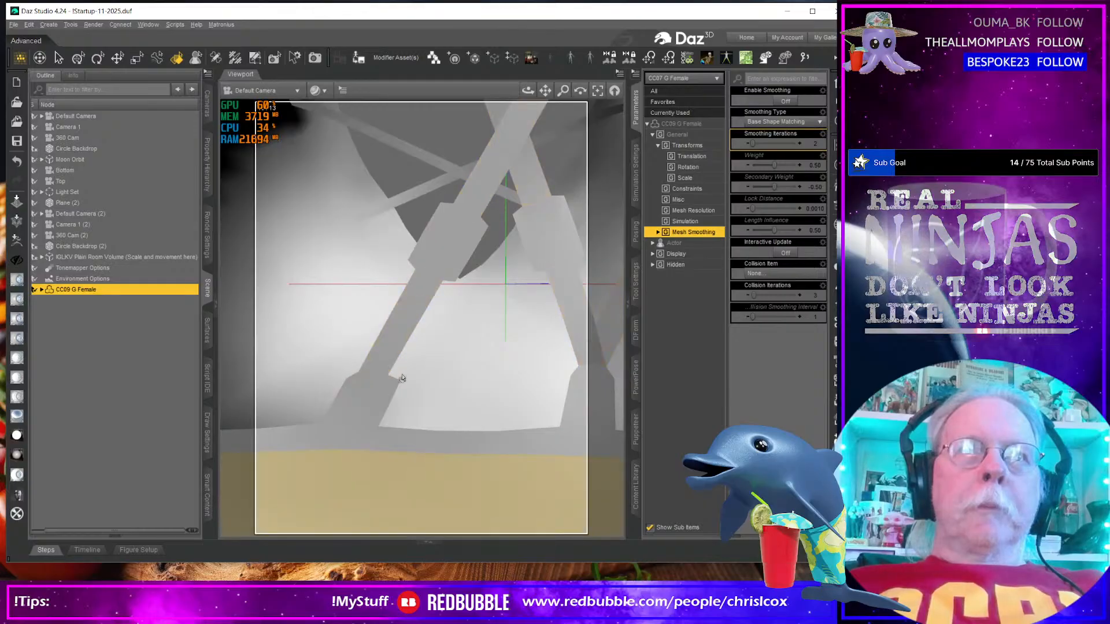
left_click(365, 389)
scroll(366, 389, "down", 4)
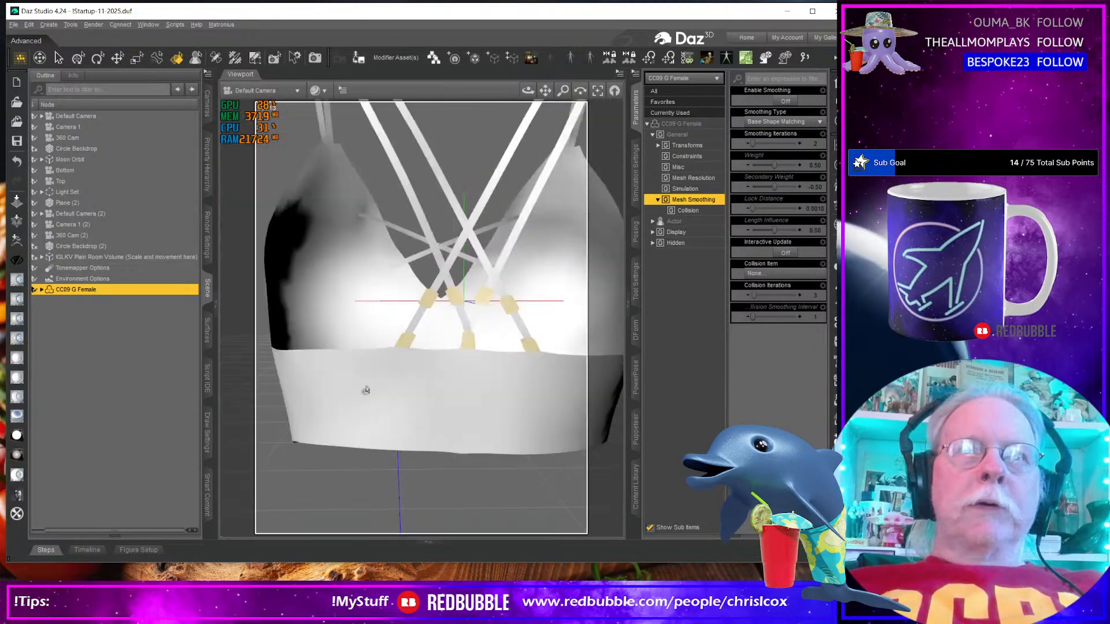
scroll(367, 390, "up", 3)
scroll(370, 389, "down", 2)
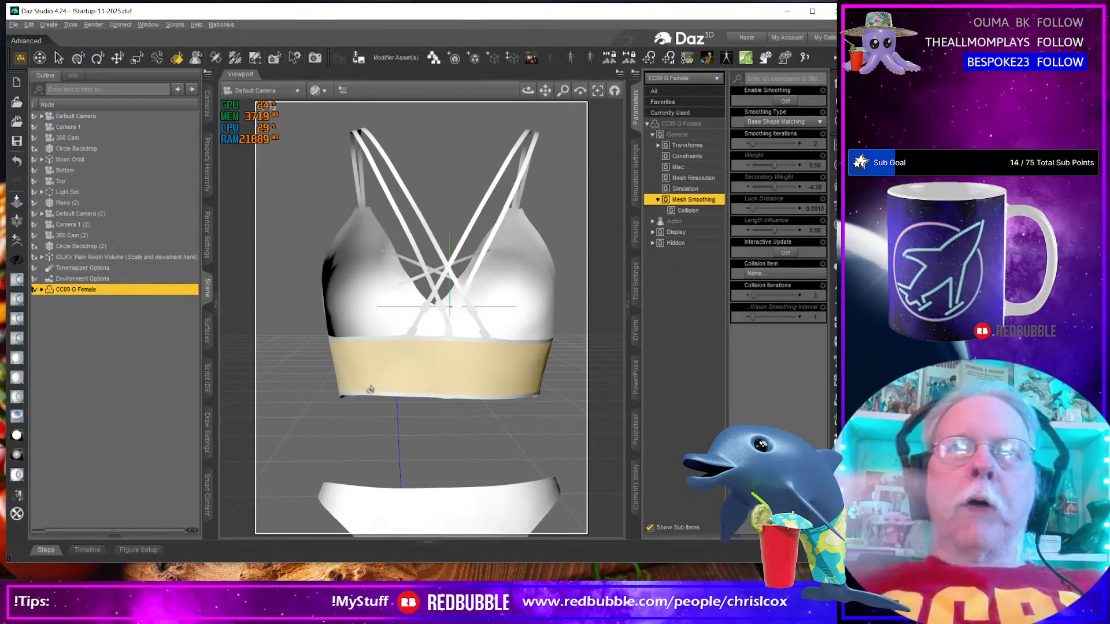
scroll(441, 311, "down", 1)
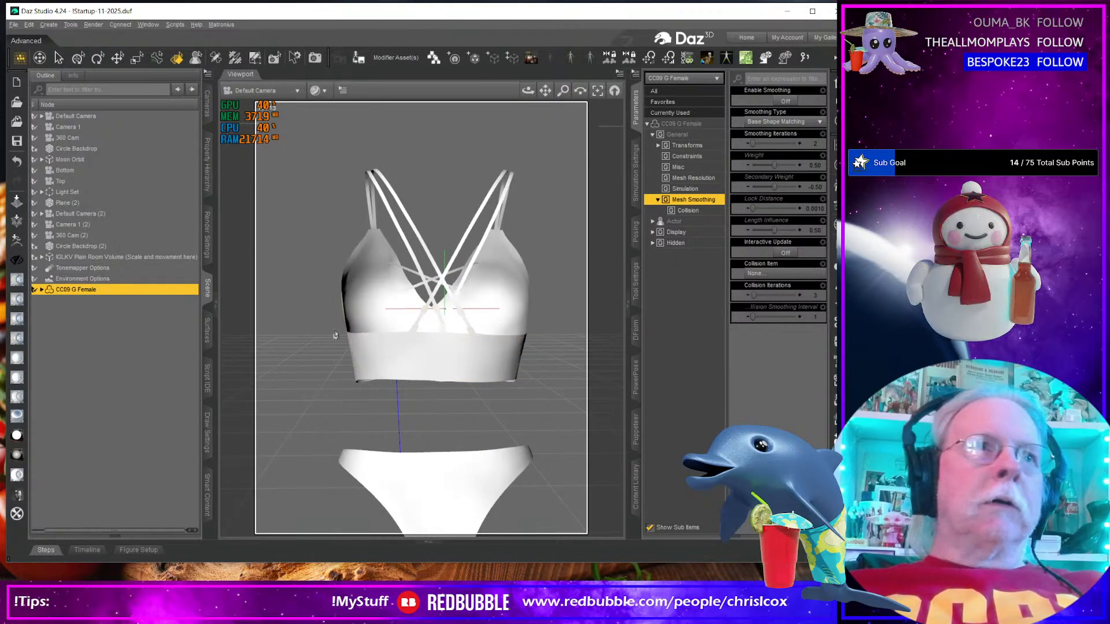
Select the outfit's Bra surface and open the Shaders folder in the CC09 G8 Female Materials
left_click(208, 331)
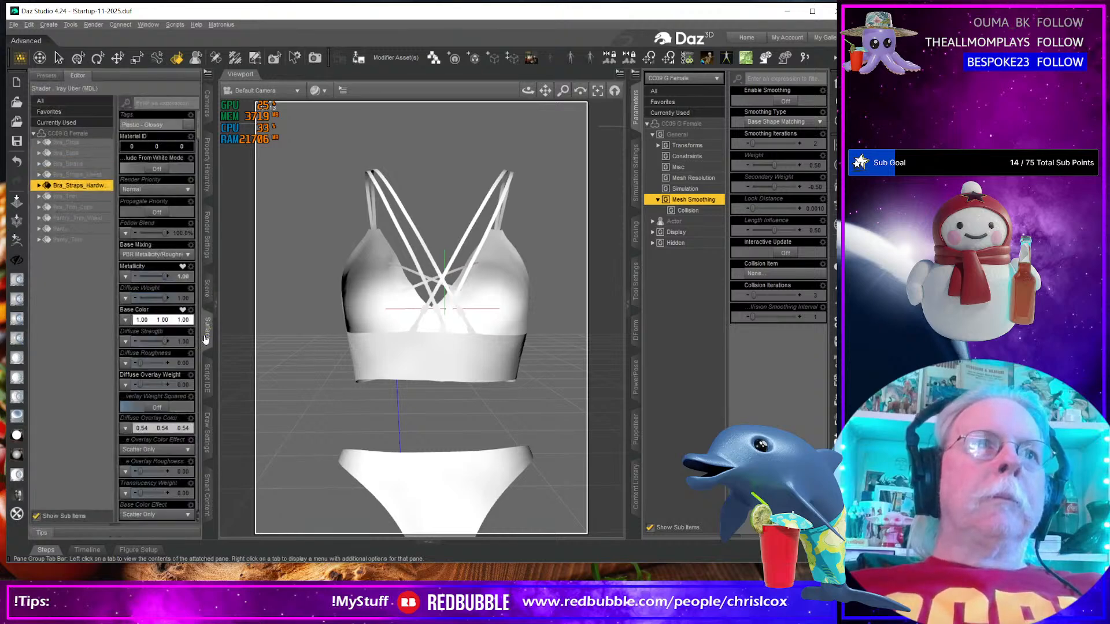
left_click(78, 198)
left_click(64, 145)
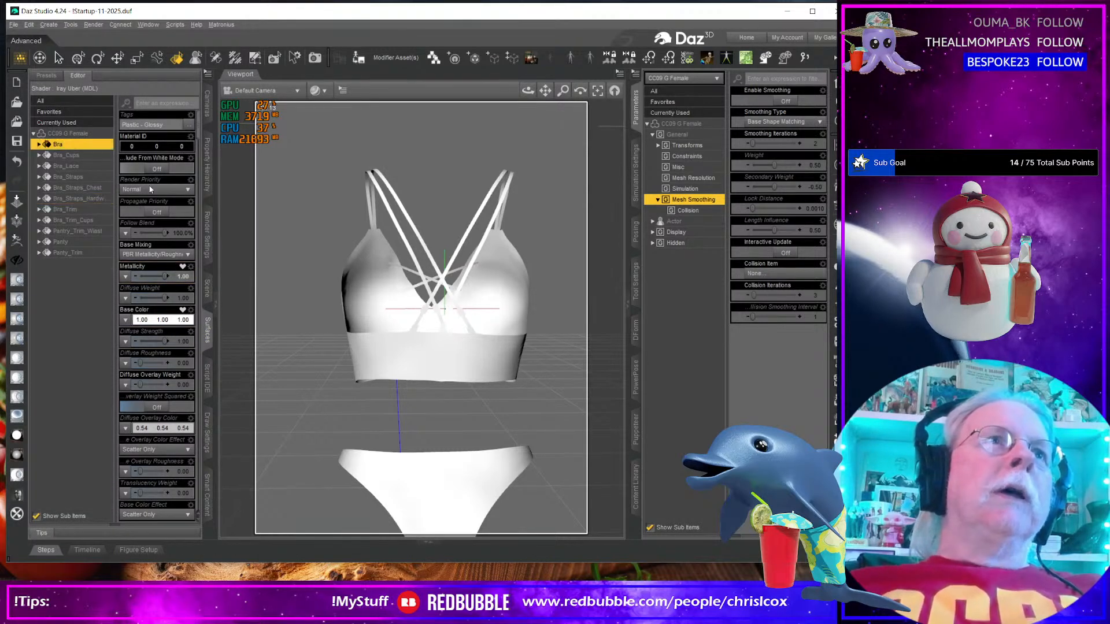
left_click_drag(497, 382, 602, 370)
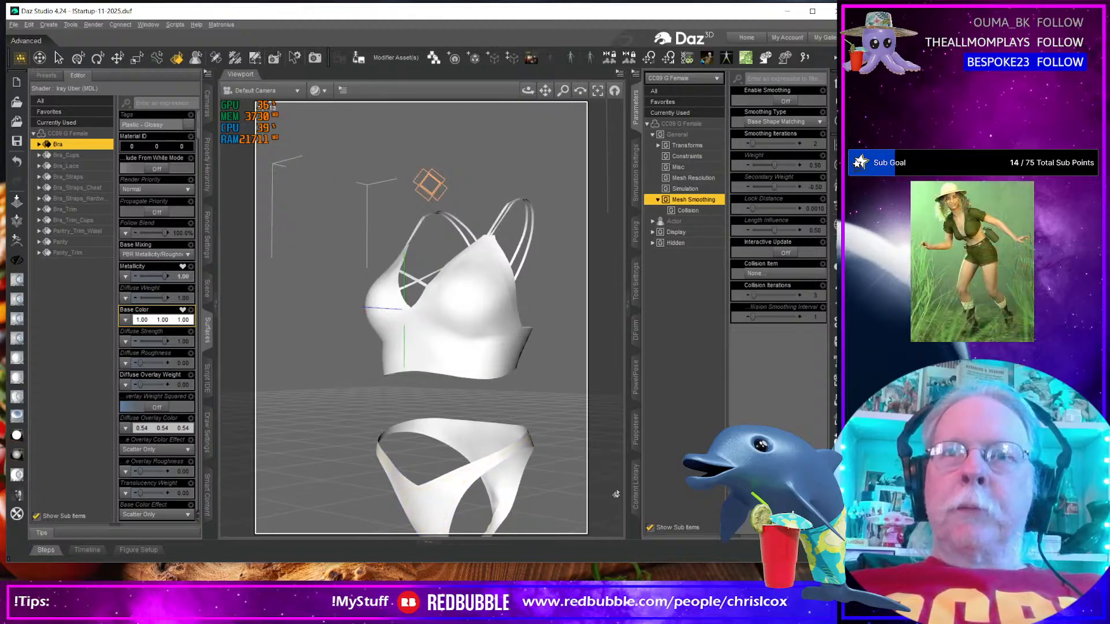
left_click(636, 483)
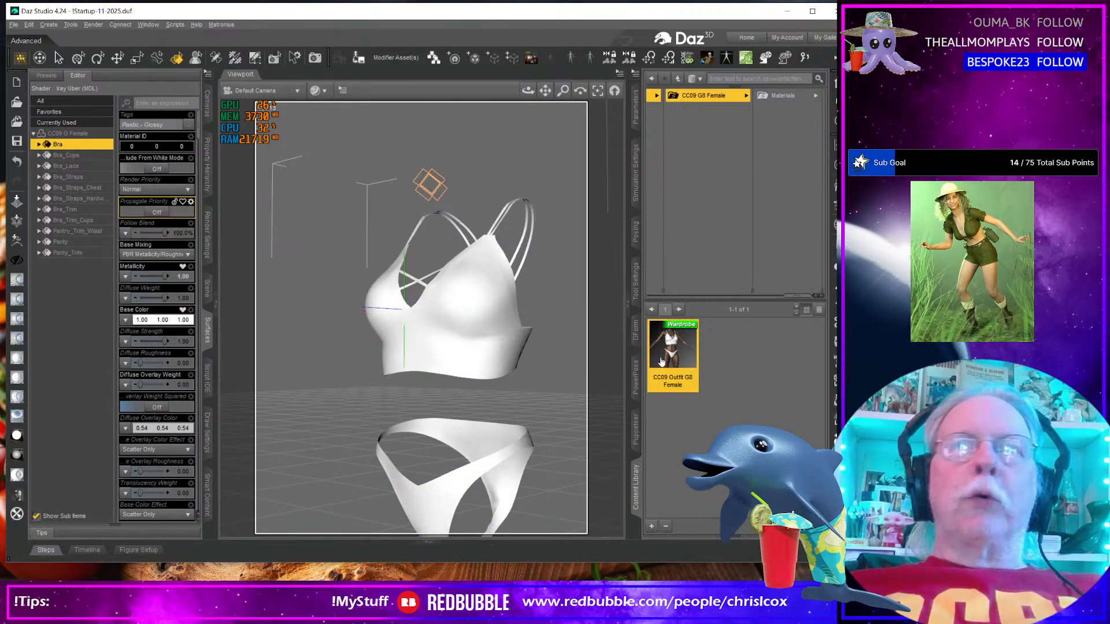
mouse_move(683, 348)
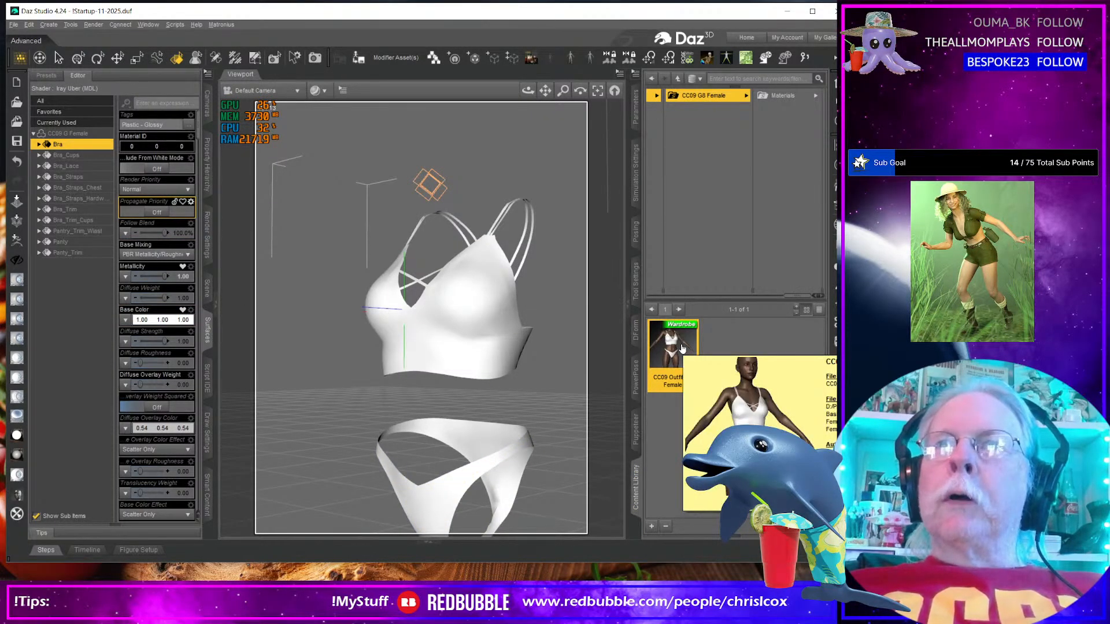
left_click(782, 96)
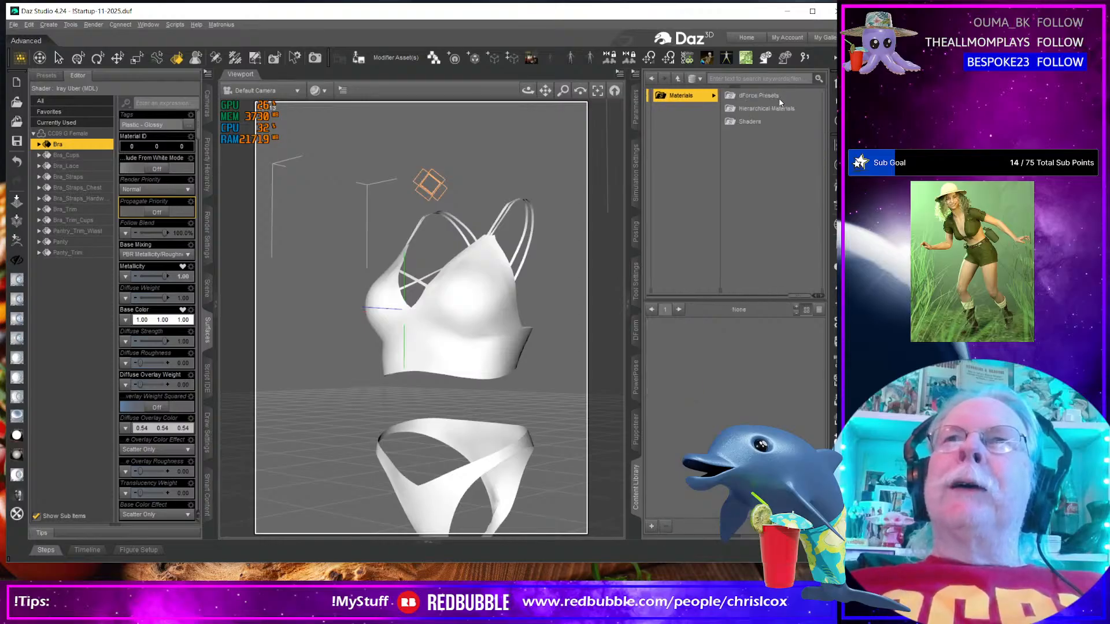
left_click(759, 122)
Apply the AO Color 01 Light Pink shader to the Bra surface and the darker pink AO color to Bra_Cups
left_click_drag(459, 460, 498, 442)
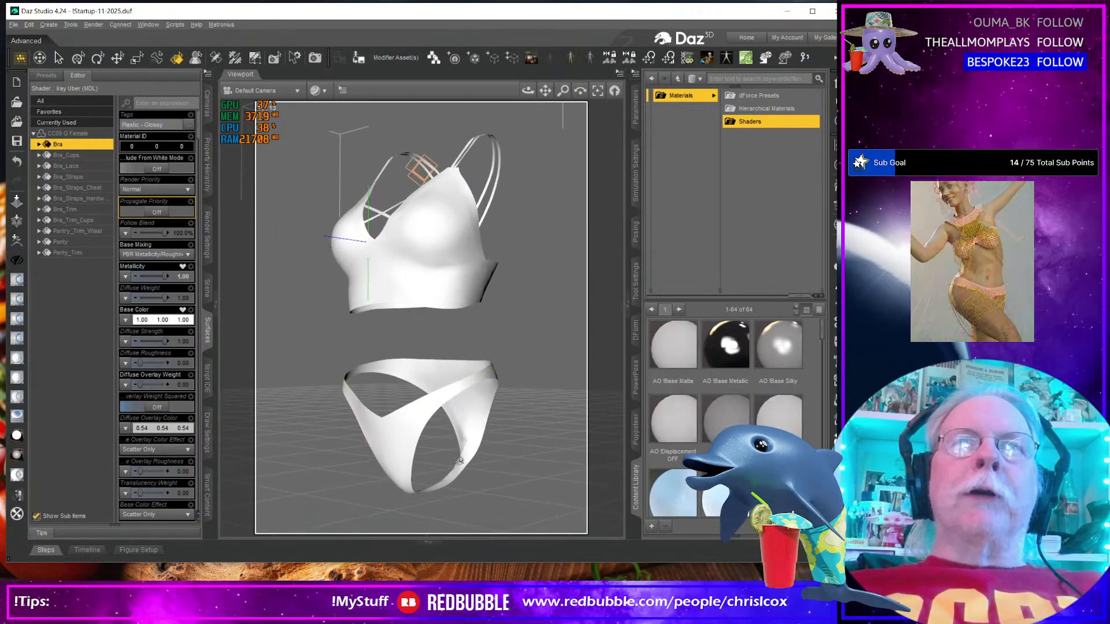
scroll(733, 417, "down", 3)
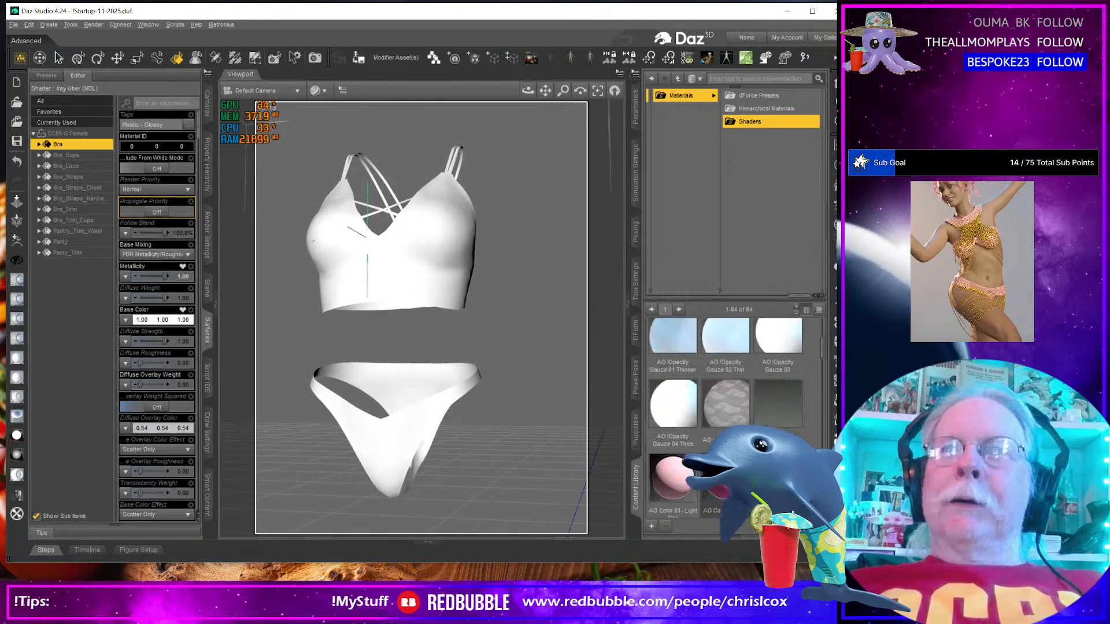
double_click(672, 443)
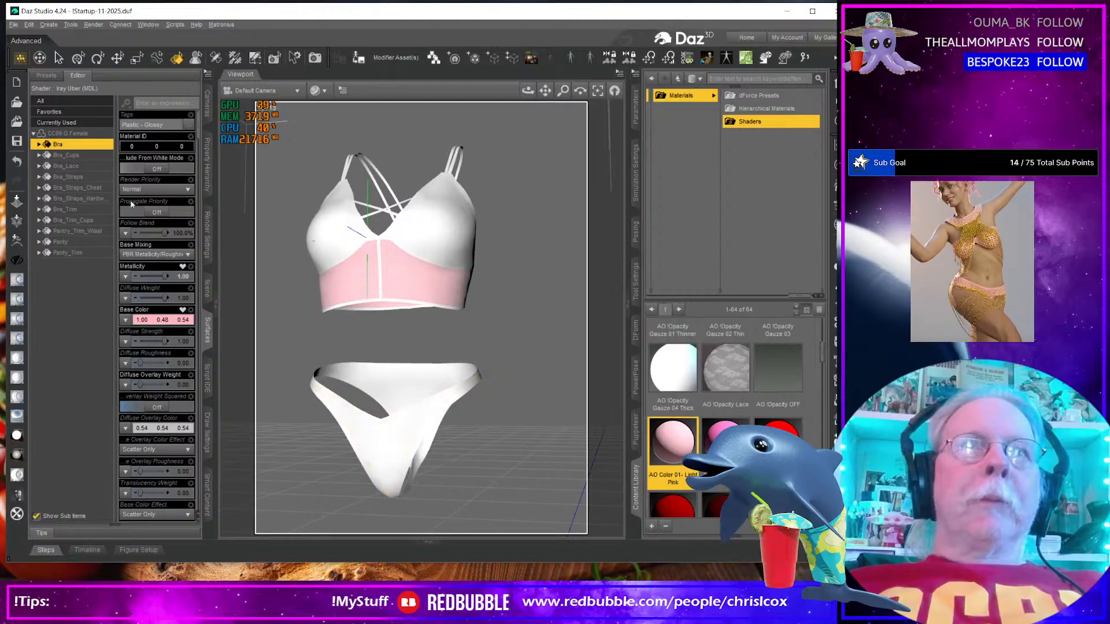
left_click(69, 156)
double_click(725, 440)
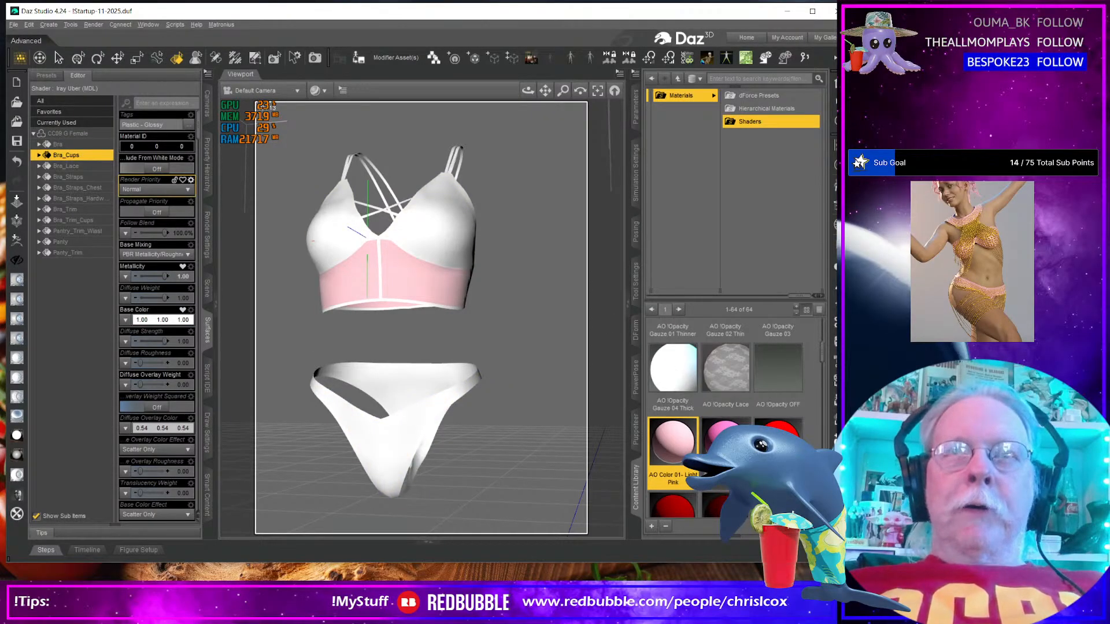
Apply the bright red AO color shader to the Bra_Lace surface and AO Color 04 Dark Red to Bra_Straps
left_click(64, 165)
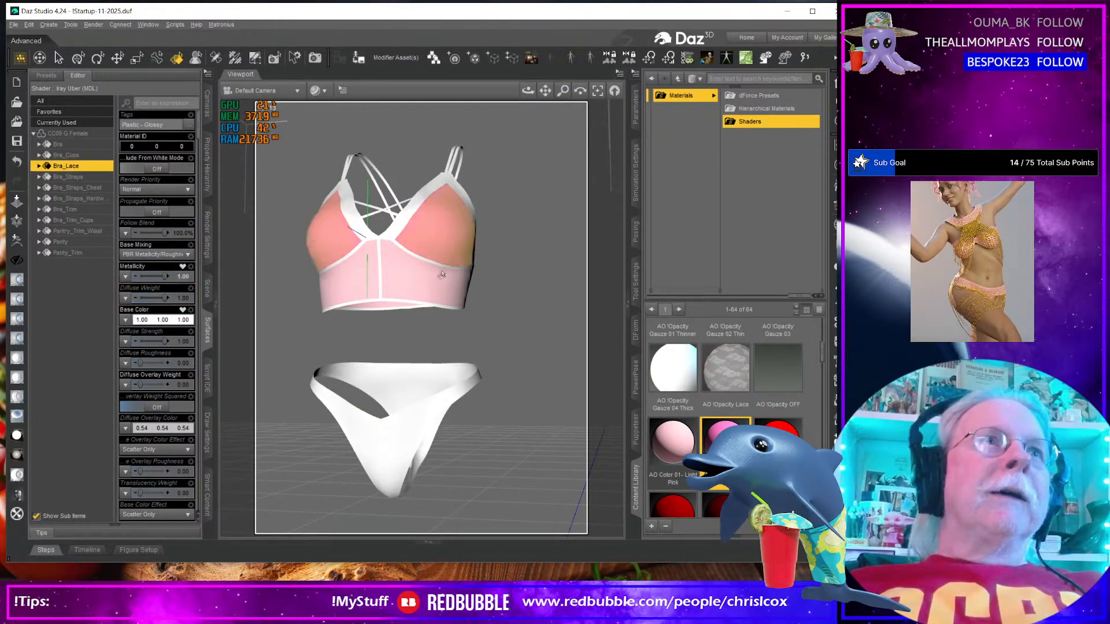
double_click(777, 432)
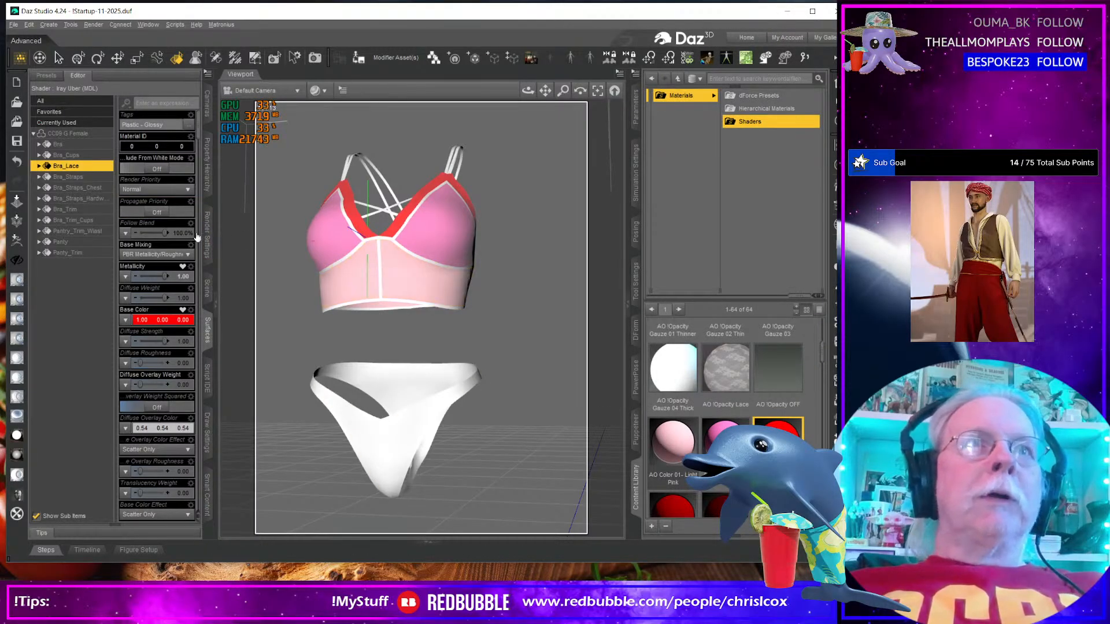
left_click_drag(347, 268, 381, 286)
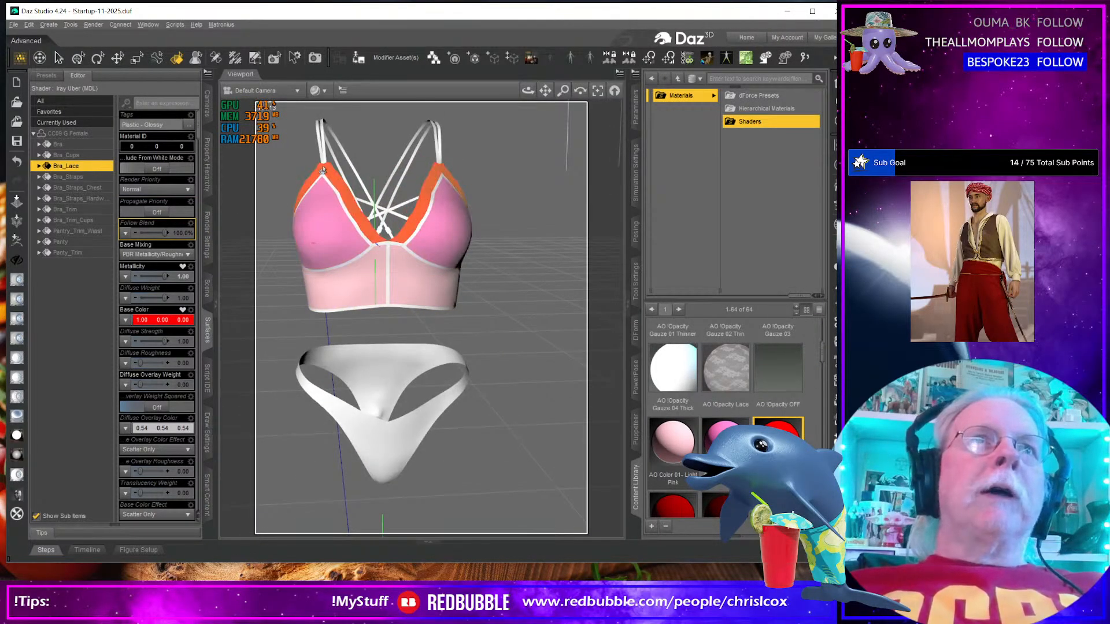
left_click(75, 176)
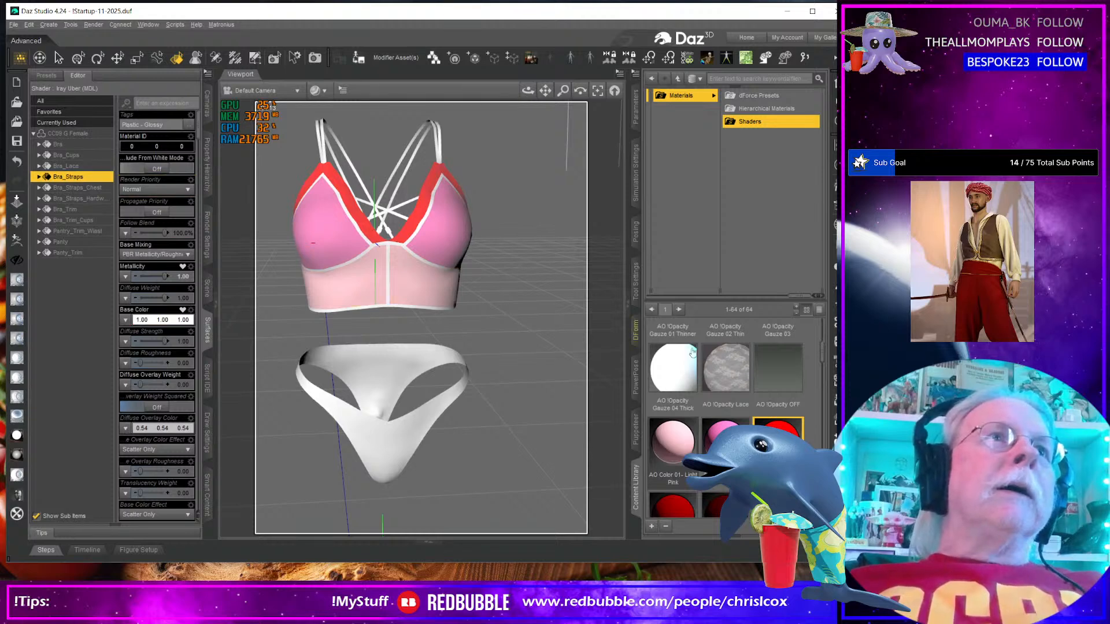
double_click(683, 508)
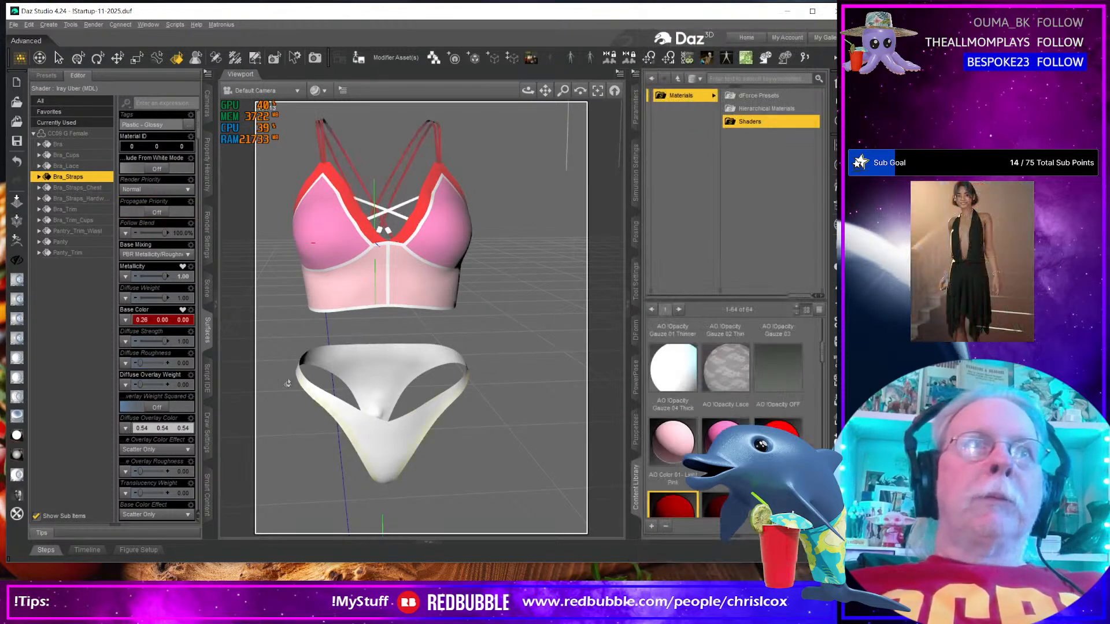
Apply AO Color 05 Dark Maroon to the Bra_Straps_Chest surface and AO Color 07 Pale Gold to the strap hardware surface
left_click(87, 190)
left_click_drag(430, 332, 530, 355)
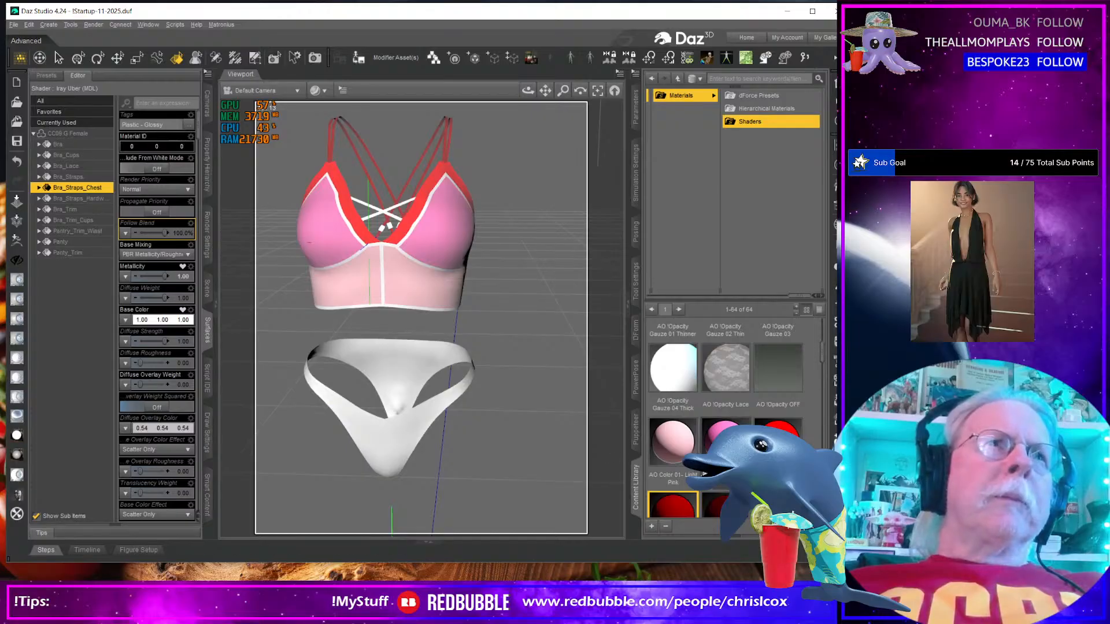
scroll(733, 330, "down", 3)
double_click(734, 330)
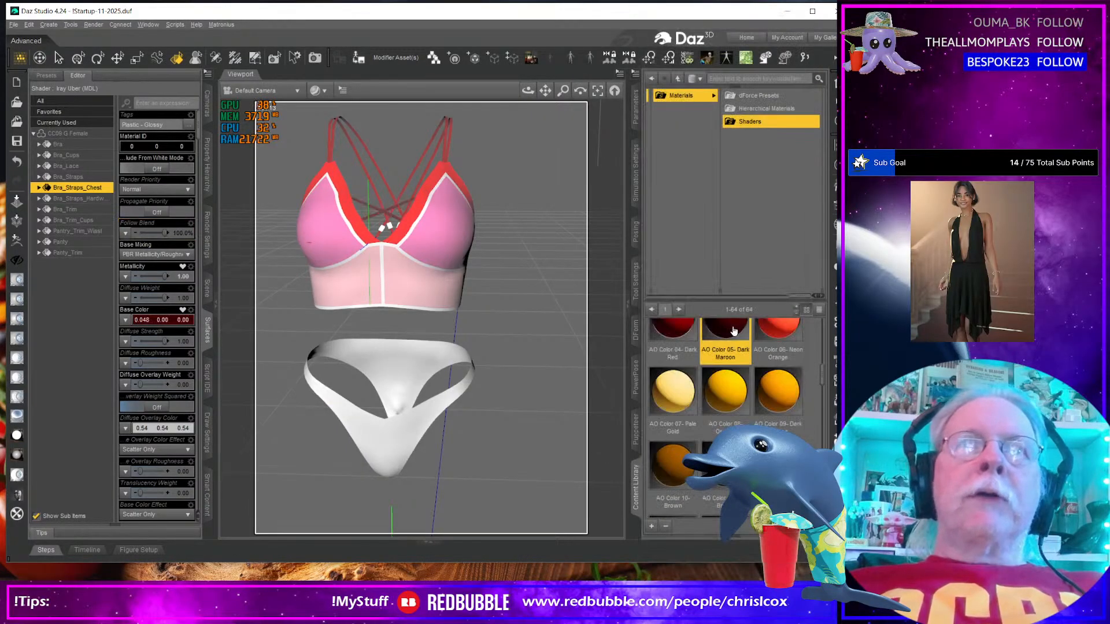
left_click(72, 200)
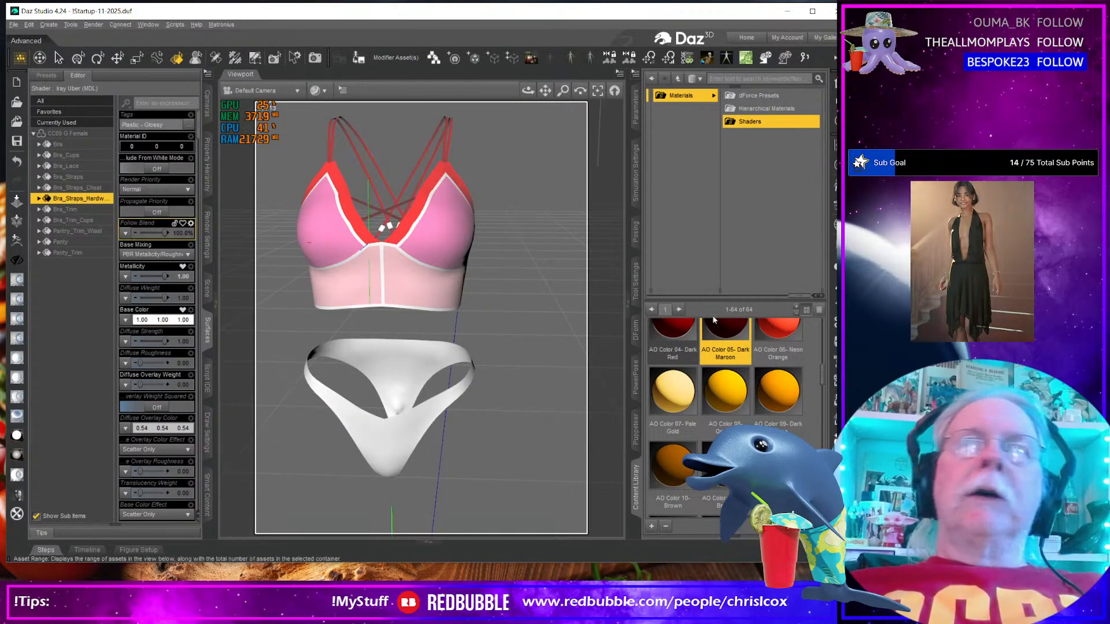
double_click(673, 391)
left_click_drag(480, 348, 368, 335)
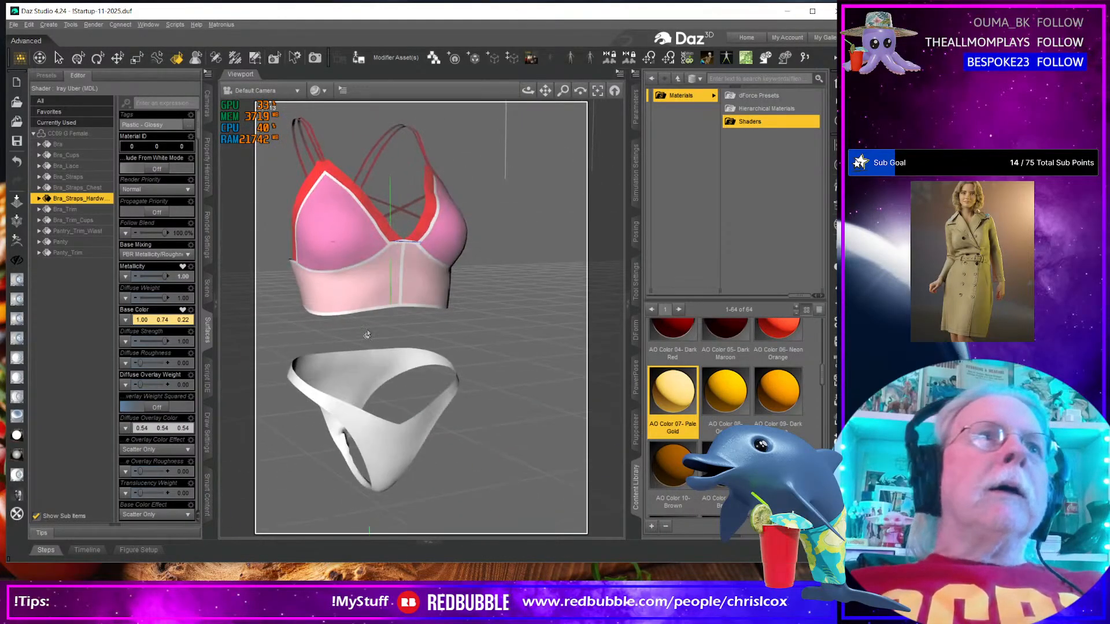
Apply the orange AO Color 09 shader to the Bra_Trim surface and AO Color 10 Brown to Bra_Trim_Cups
left_click(80, 210)
double_click(761, 401)
left_click_drag(495, 354, 487, 353)
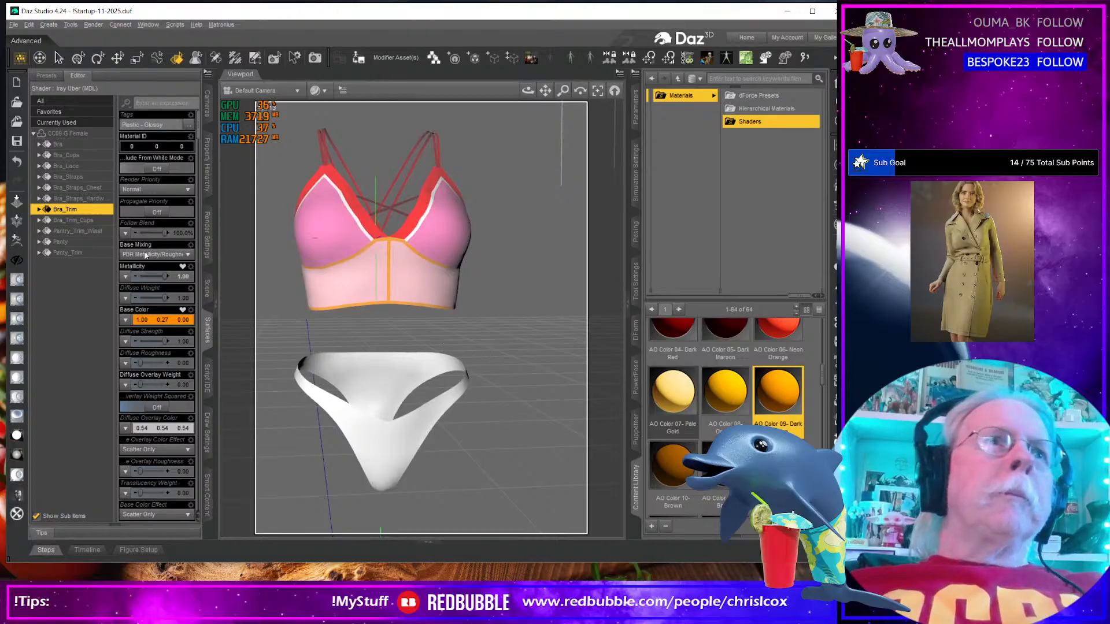
left_click(73, 220)
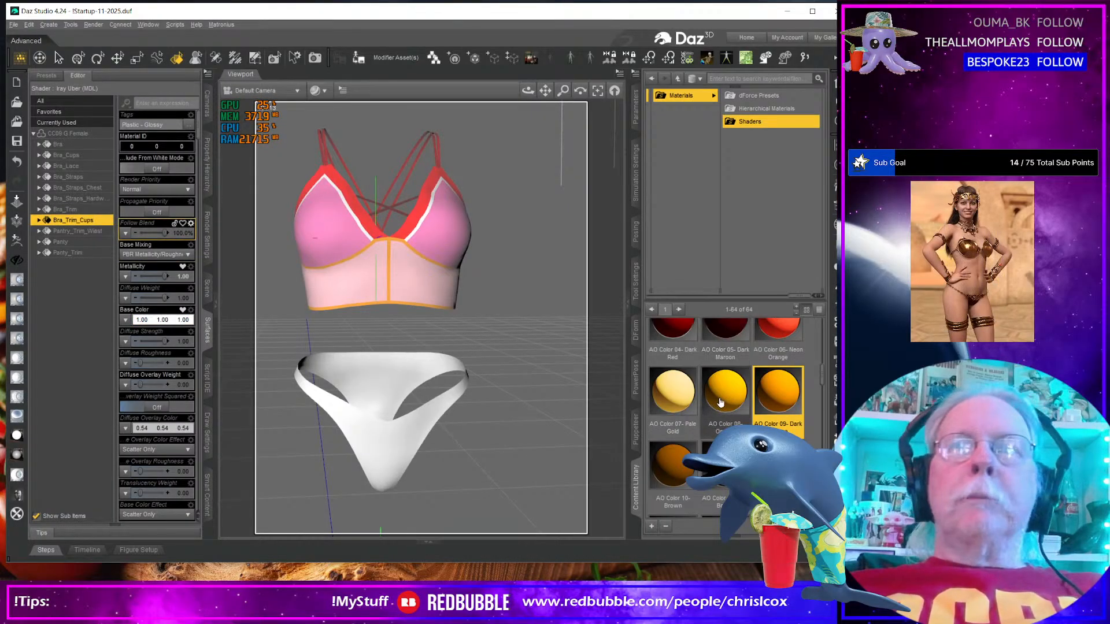
double_click(673, 465)
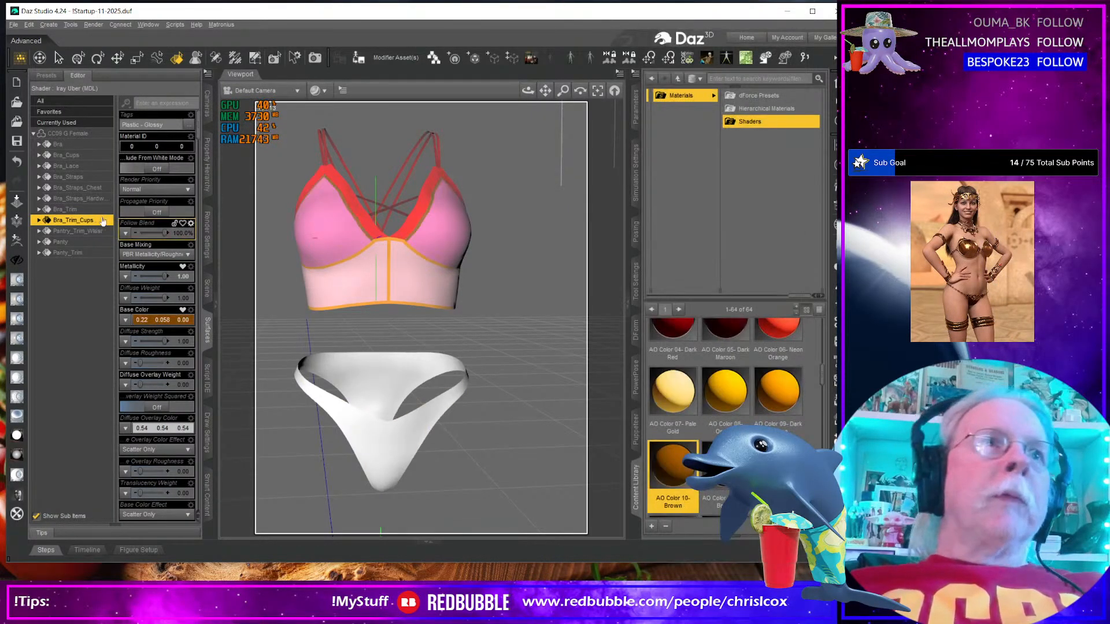
Apply the bright yellow-green AO color shader to the Pantry_Trim_Waist surface
left_click(89, 232)
scroll(725, 417, "down", 3)
left_click_drag(528, 90, 532, 28)
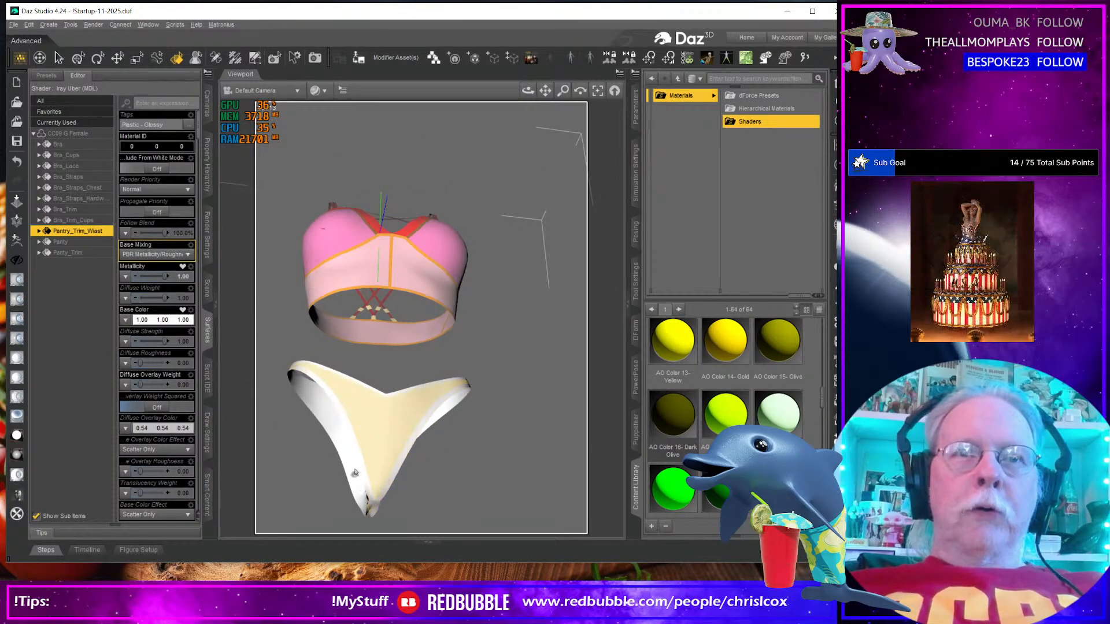
left_click_drag(480, 486, 480, 487)
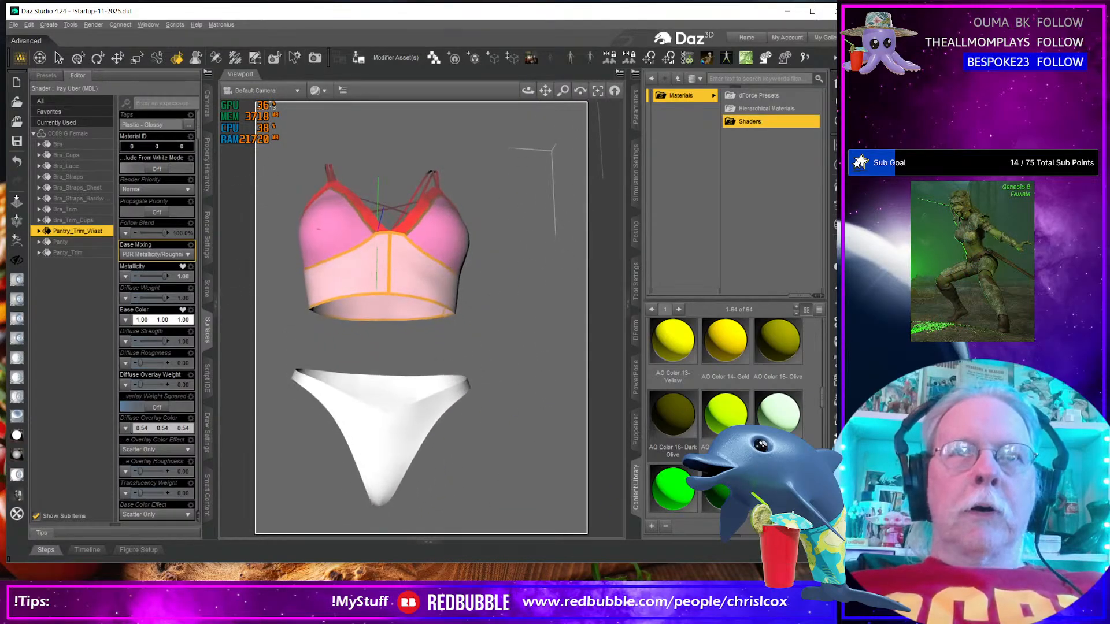
double_click(726, 415)
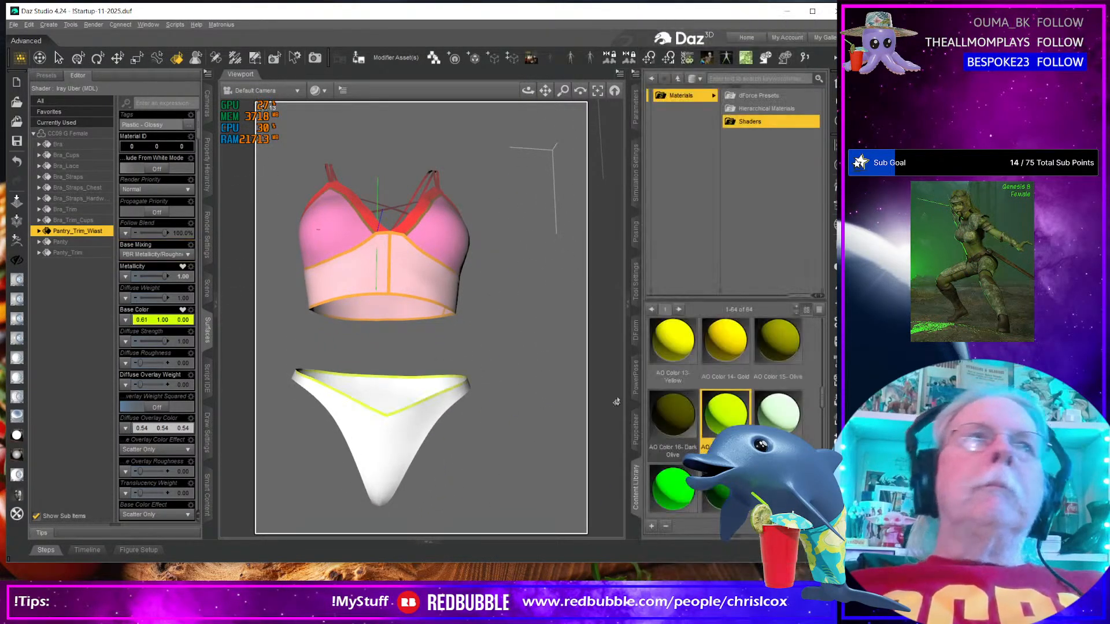
Apply the pale green AO color shader to the Panty surface and the dark green one to Panty_Trim, and inspect the outfit from behind and front
left_click(65, 243)
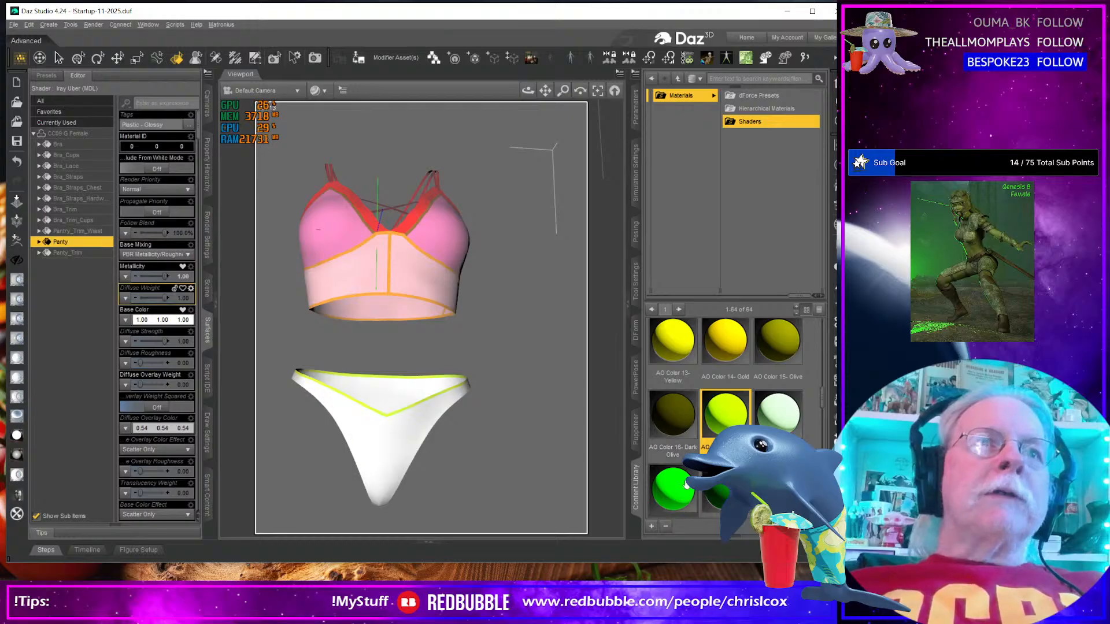
double_click(776, 421)
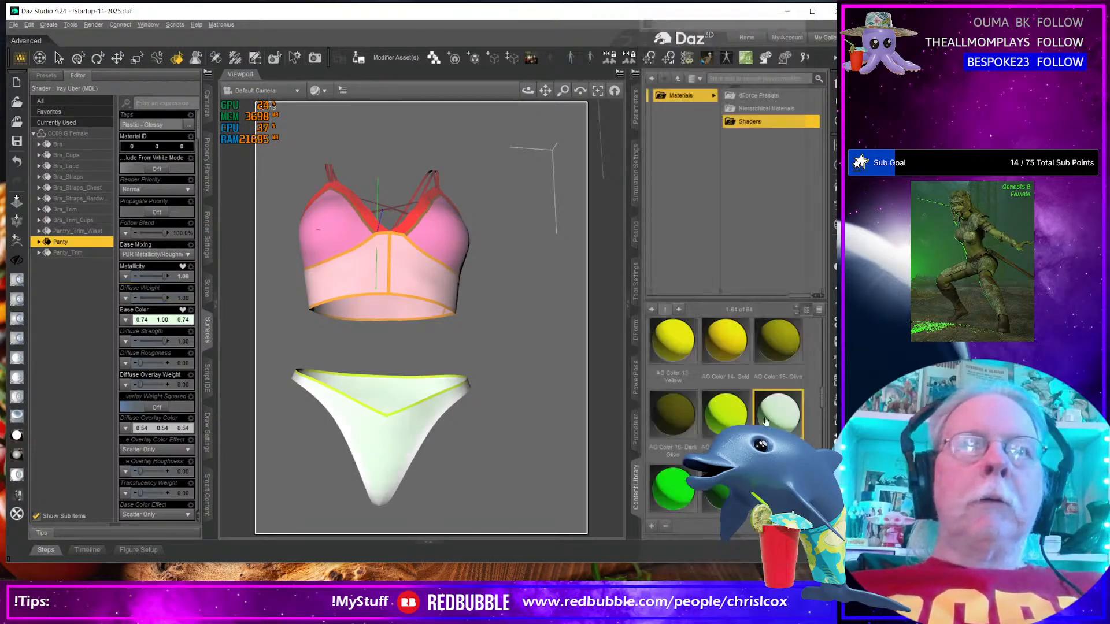
left_click(68, 253)
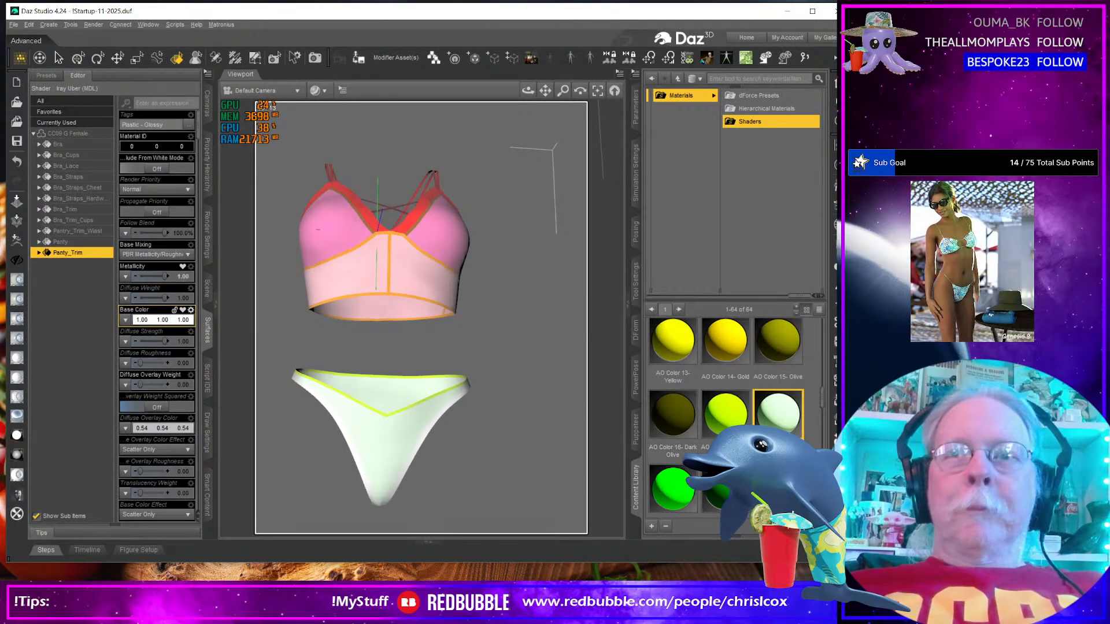
double_click(720, 491)
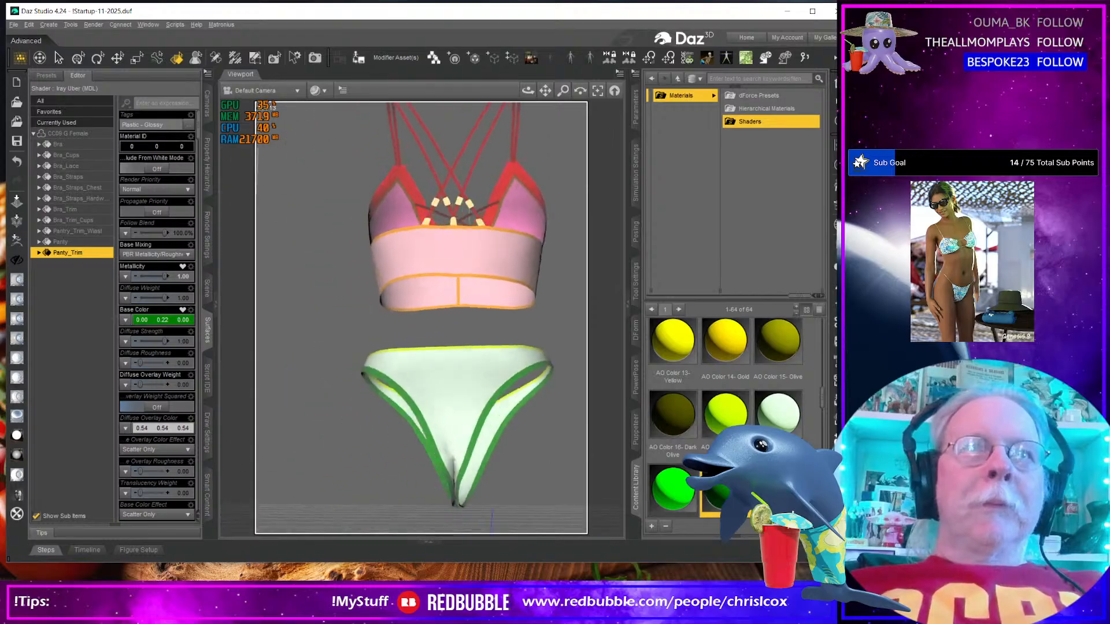
left_click_drag(528, 90, 364, 91)
left_click_drag(497, 438, 563, 366)
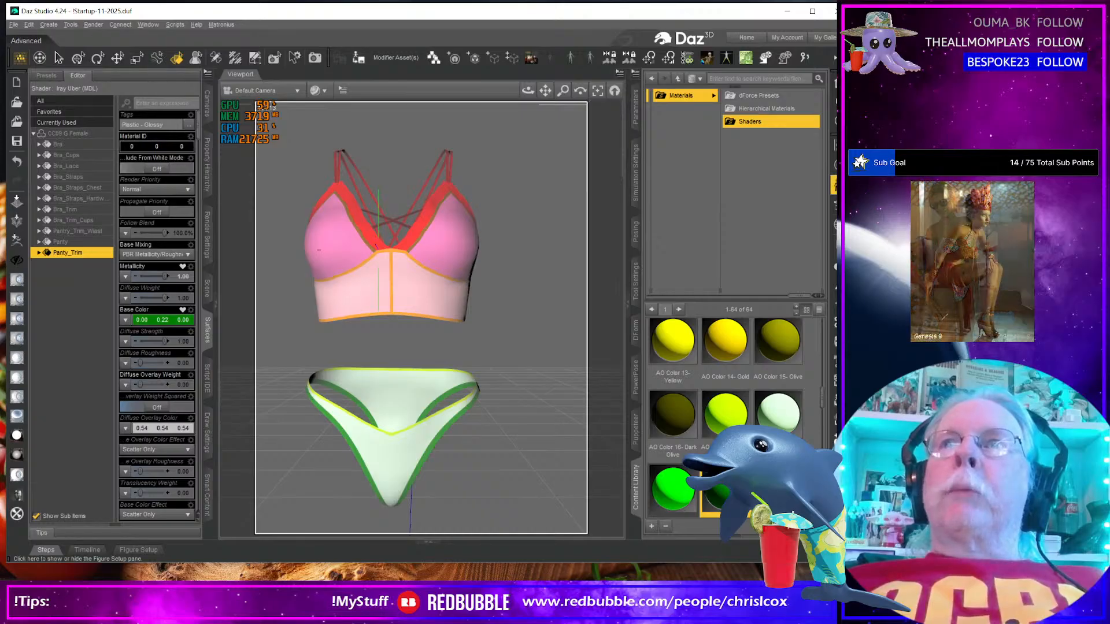
Start exporting the outfit as a Wavefront OBJ and browse to Projects > Cee Cee Basics > CeeCee Basics 09 > WIP as the destination
key("F6")
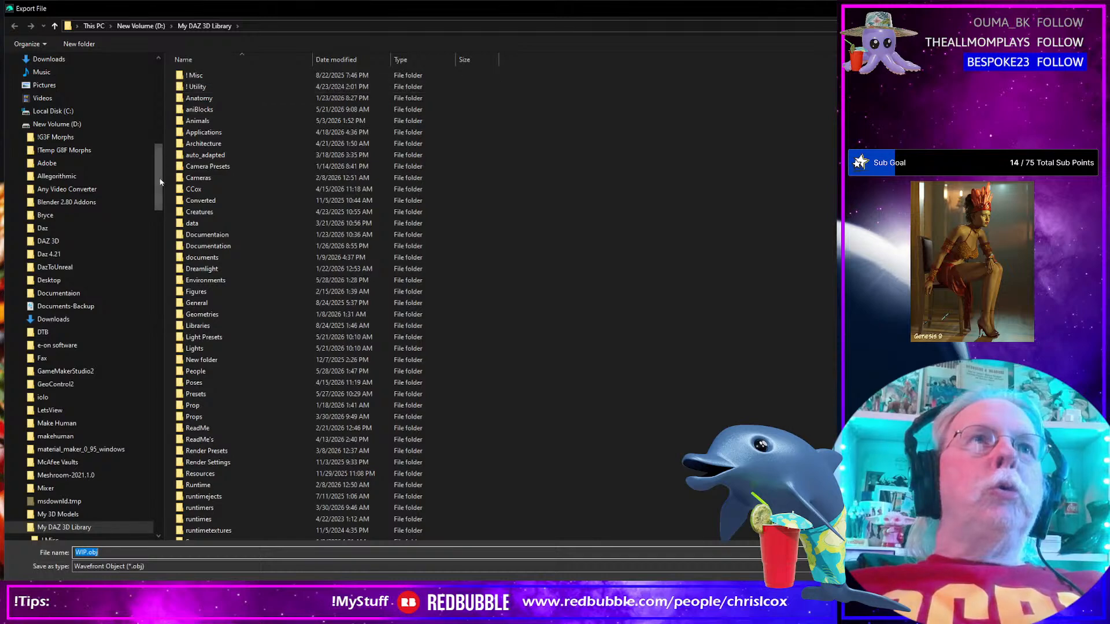
left_click_drag(156, 192, 156, 110)
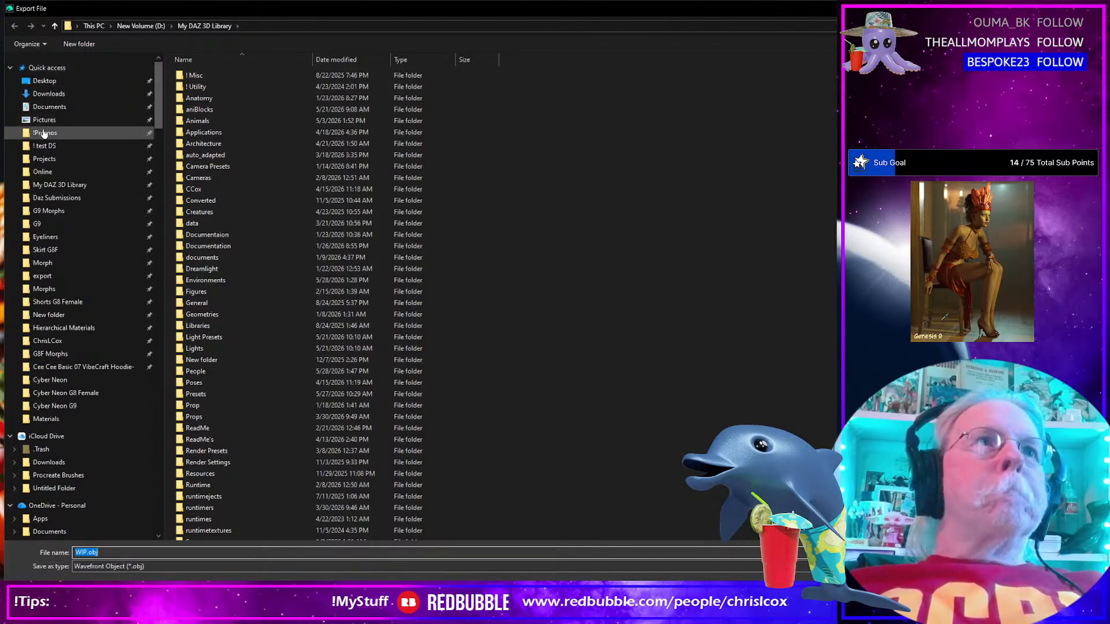
left_click(64, 159)
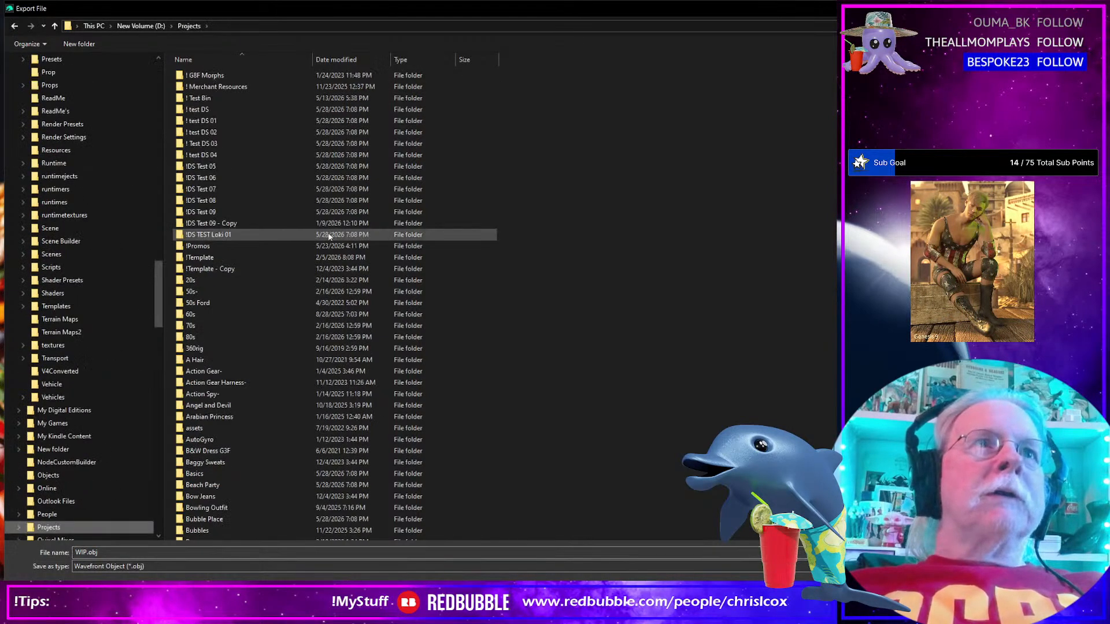
scroll(311, 259, "down", 12)
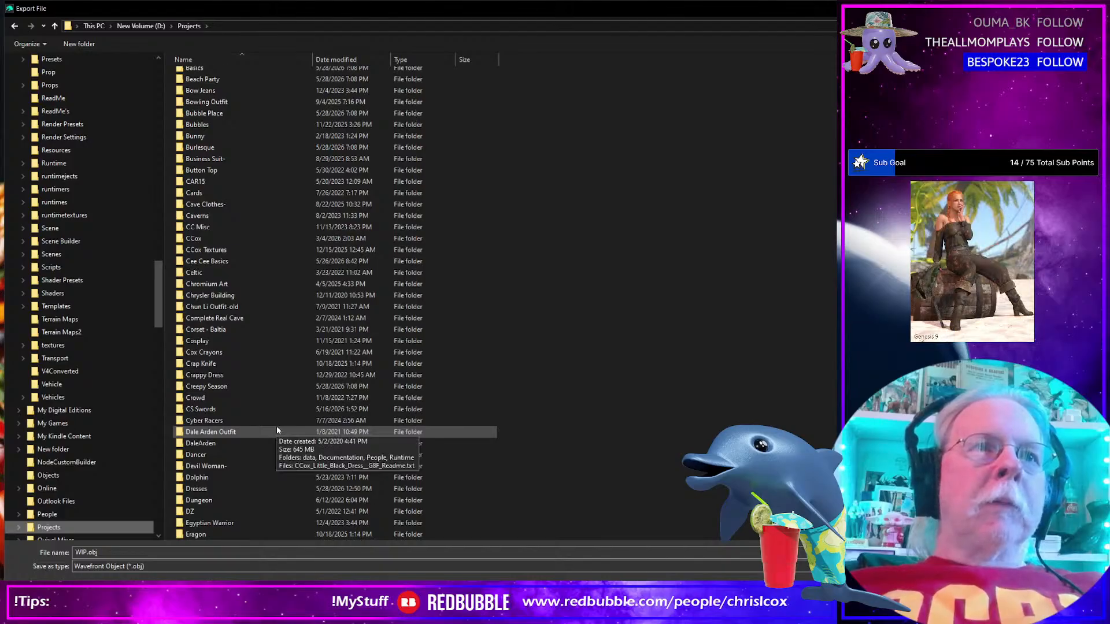
scroll(276, 429, "down", 1)
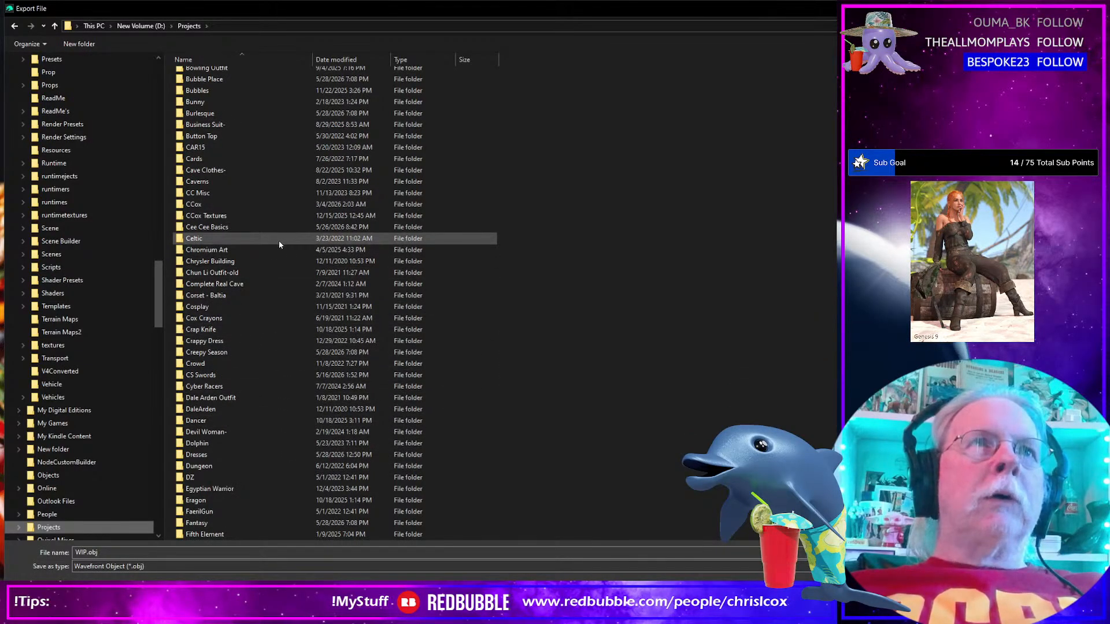
double_click(251, 227)
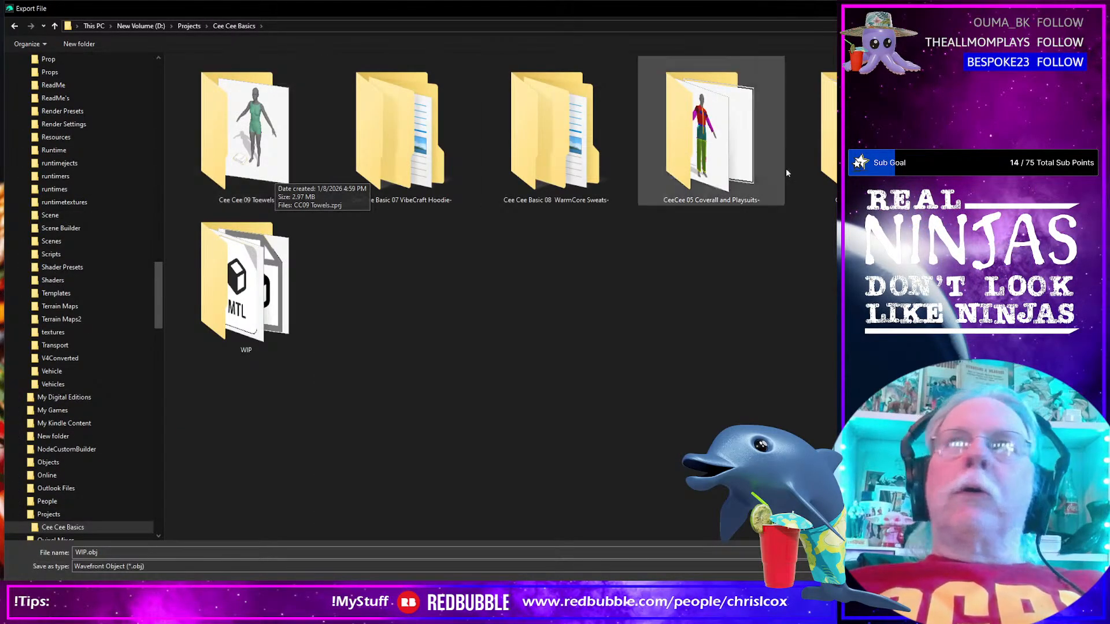
double_click(1020, 135)
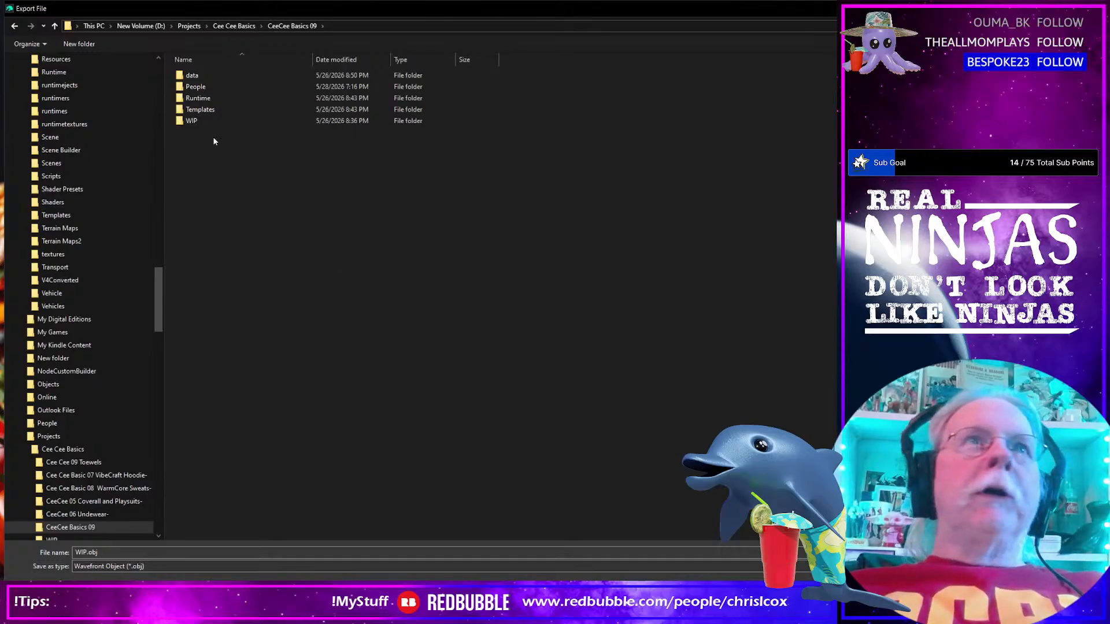
left_click(204, 119)
double_click(204, 121)
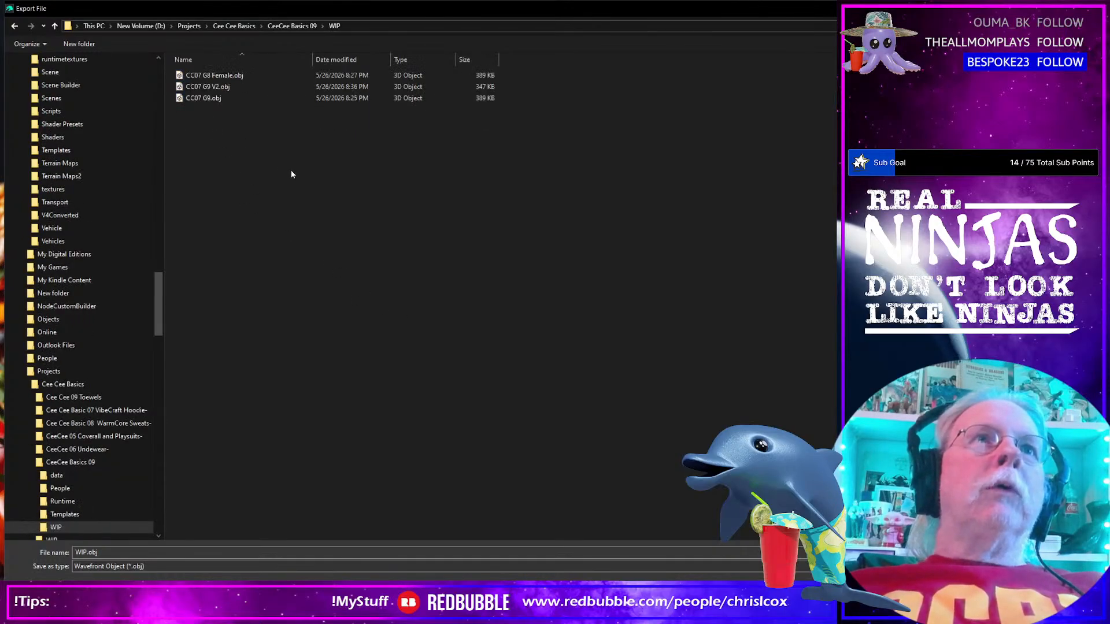
Create a folder named Substance inside the WIP folder and open it
right_click(202, 292)
mouse_move(245, 441)
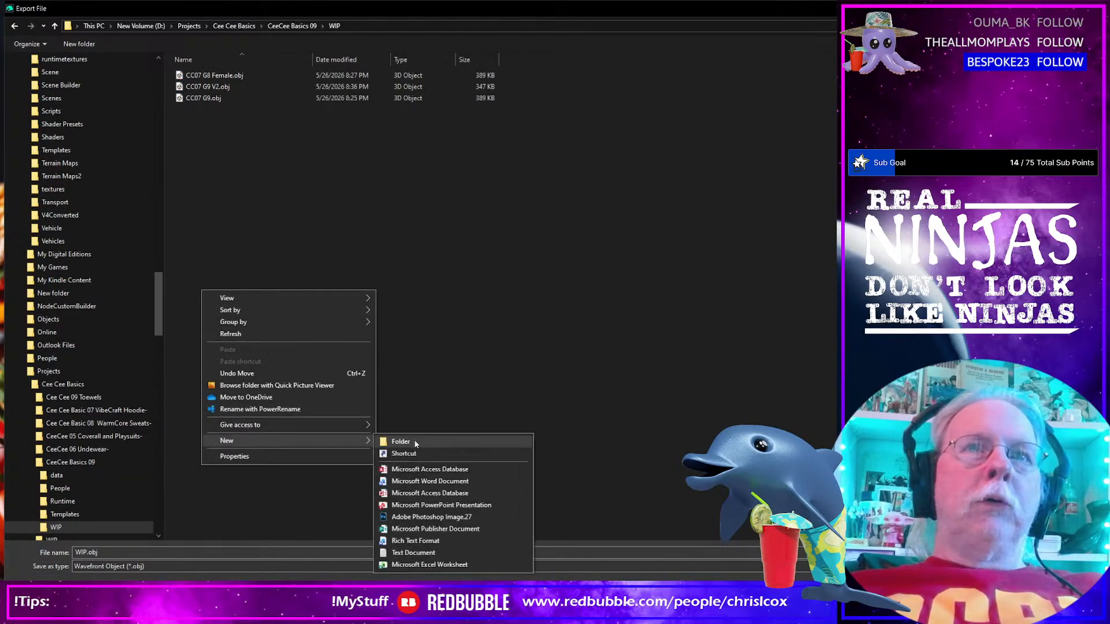
left_click(412, 442)
type("Substance")
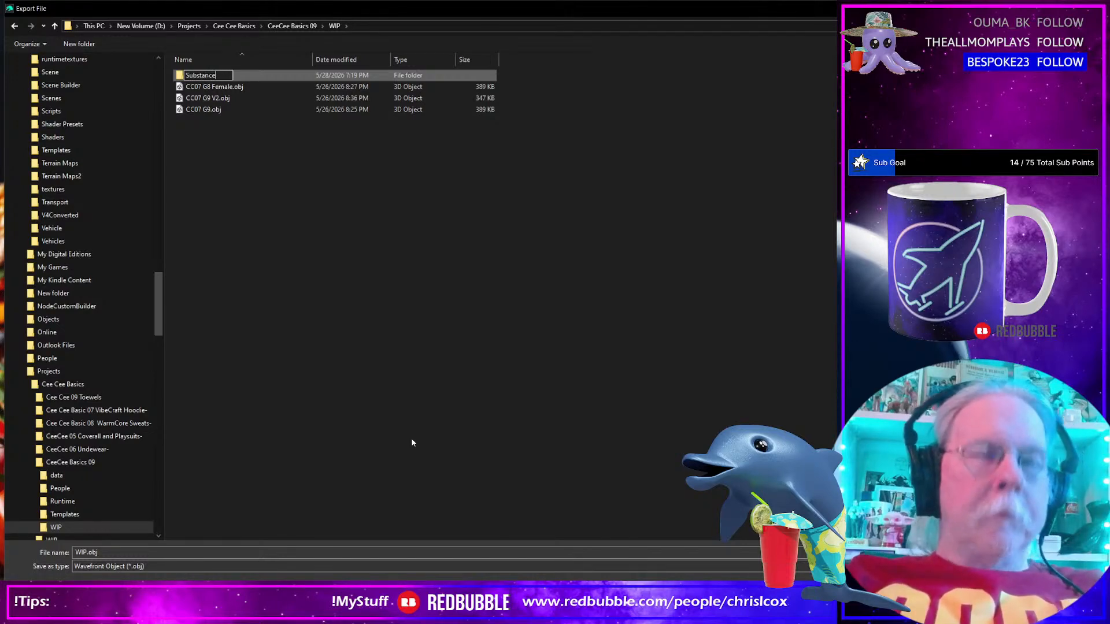
key("Return")
key("Return")
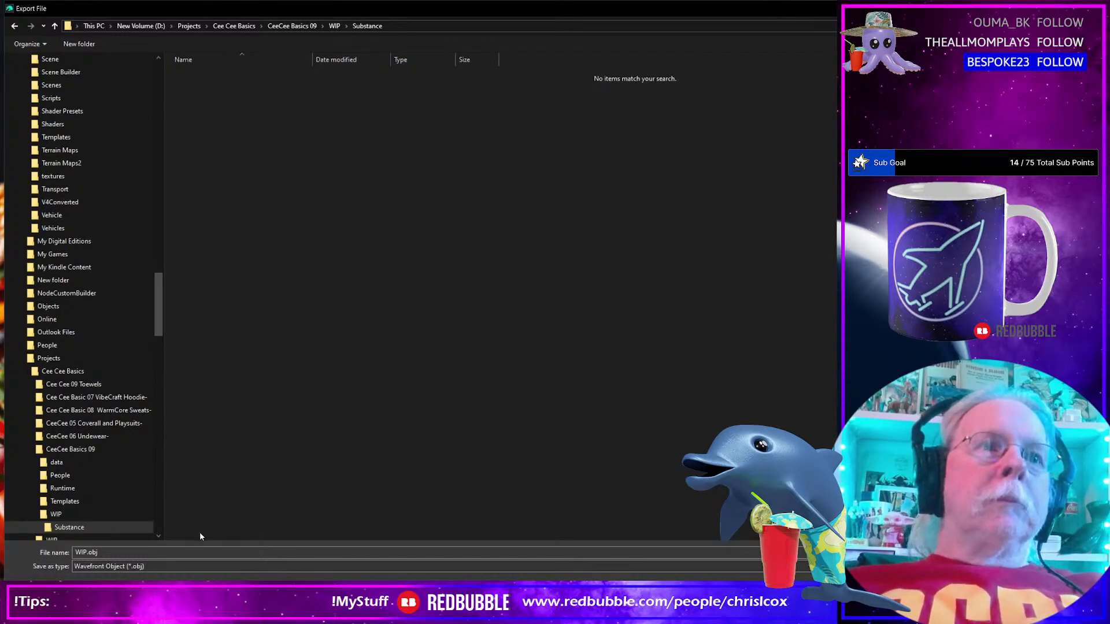
Name the export file CC09 and export the OBJ with the current export options
left_click(142, 551)
type("CC09")
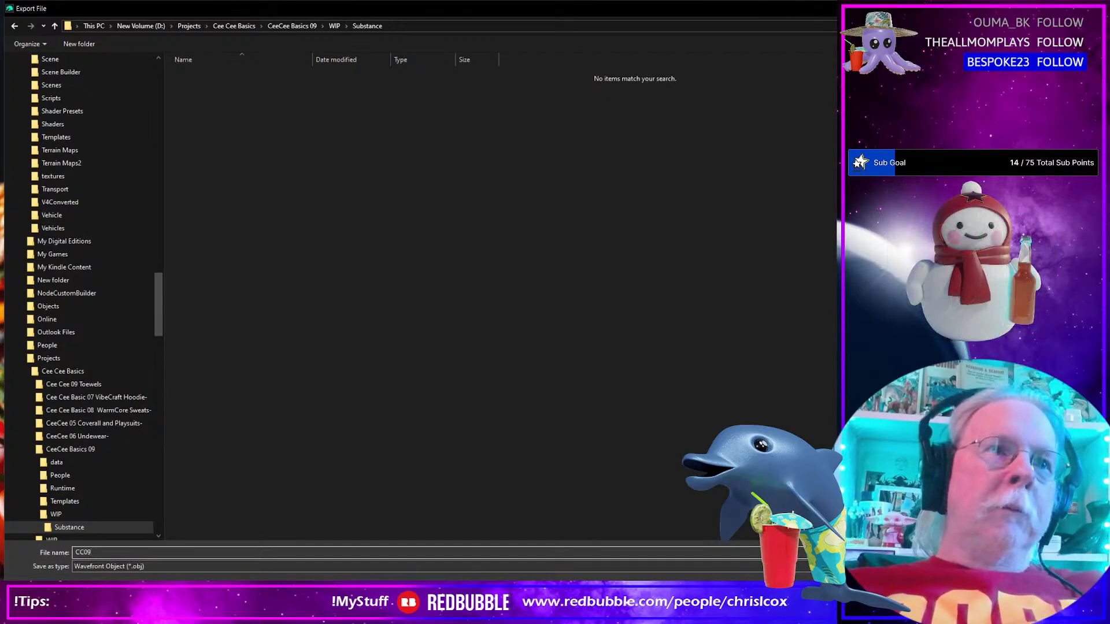
key("Return")
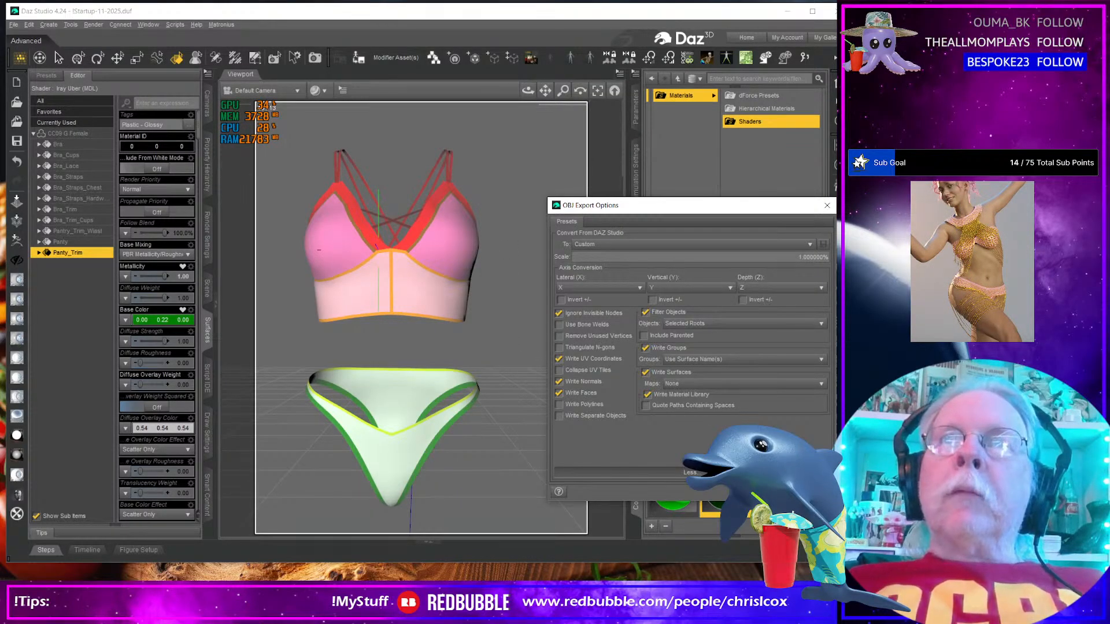
left_click(757, 492)
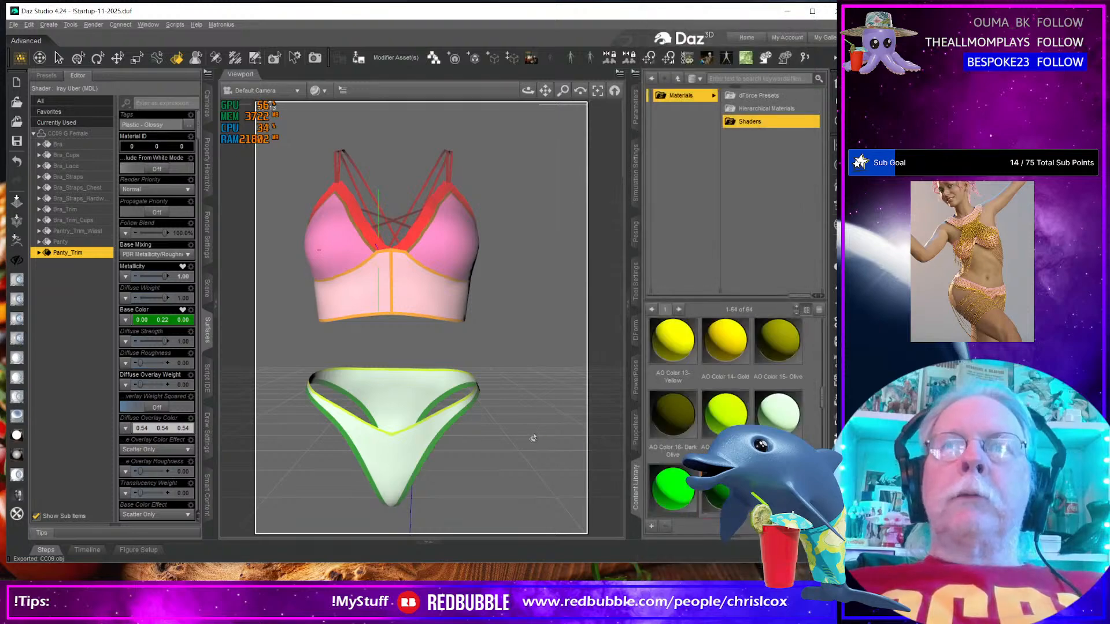
Minimize Daz Studio, bring the Blender window into view and delete the default cube
left_click(787, 12)
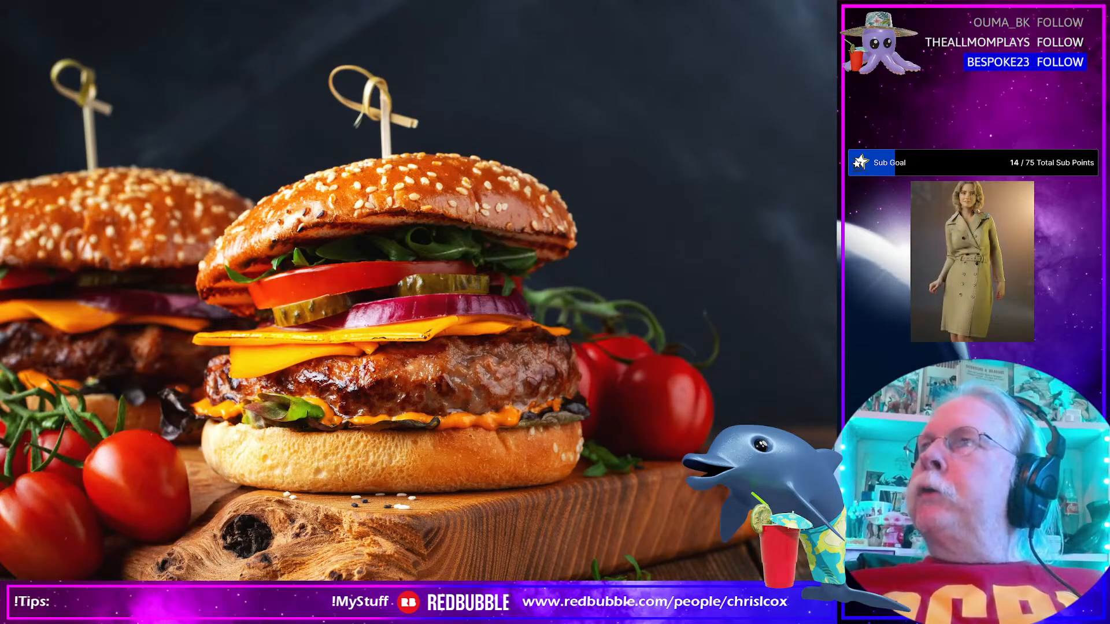
left_click_drag(836, 110, 373, 21)
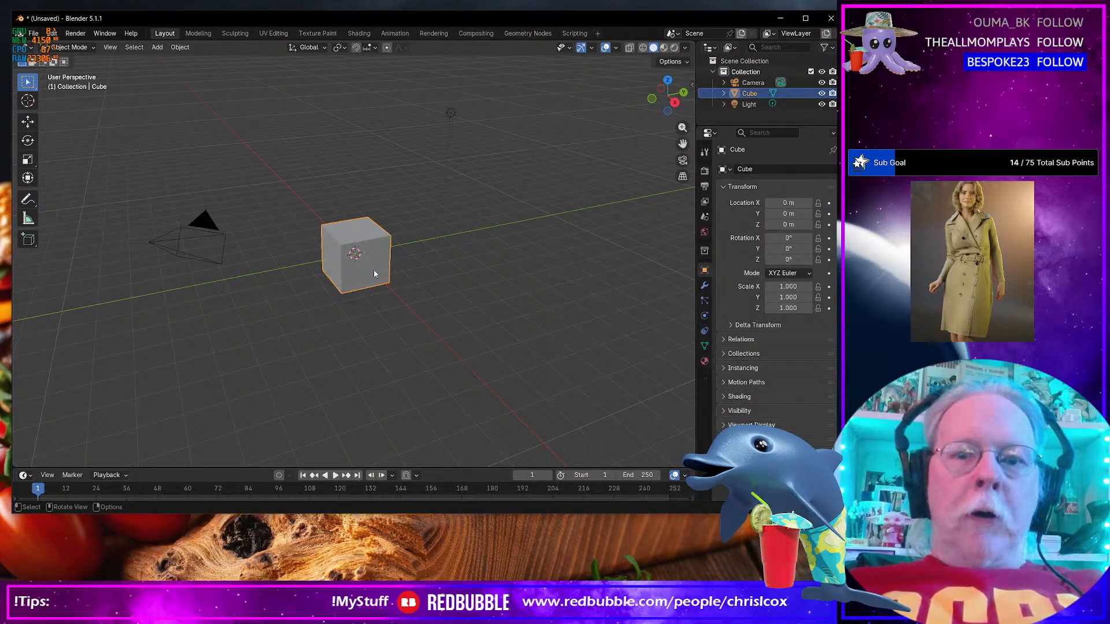
key("Delete")
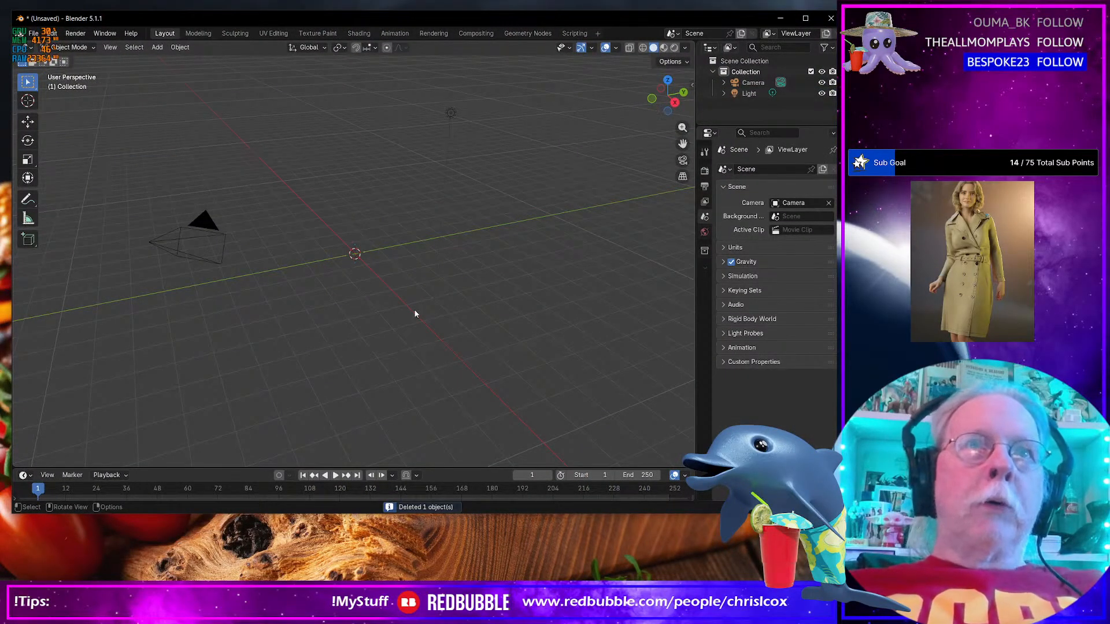
Start a Wavefront OBJ import and browse to the D:\Projects folder
key("ctrl+shift+i")
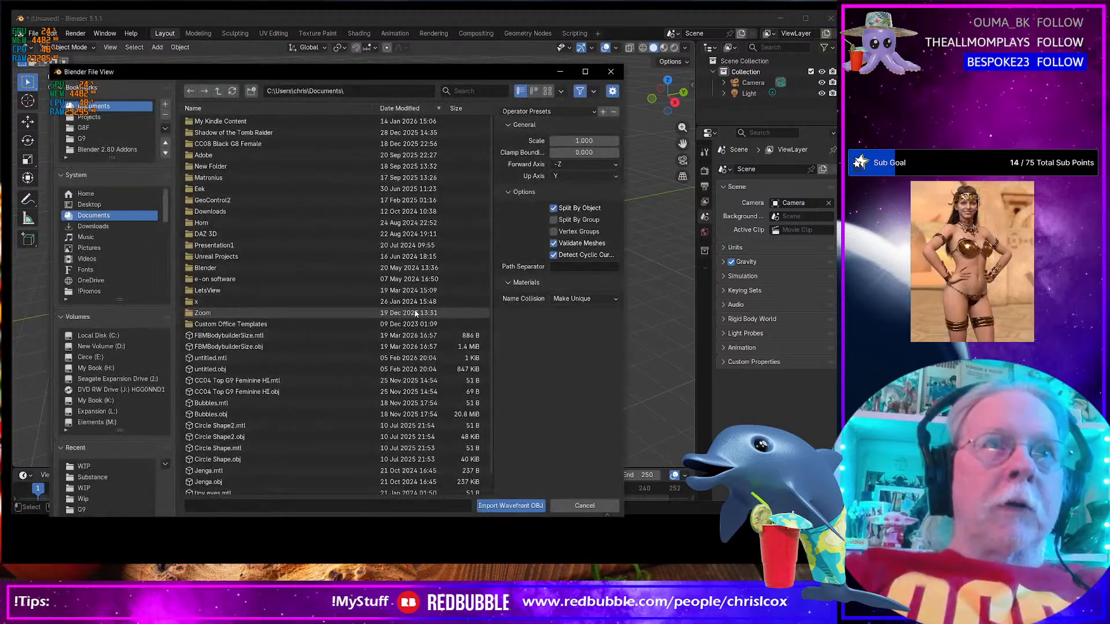
left_click(99, 477)
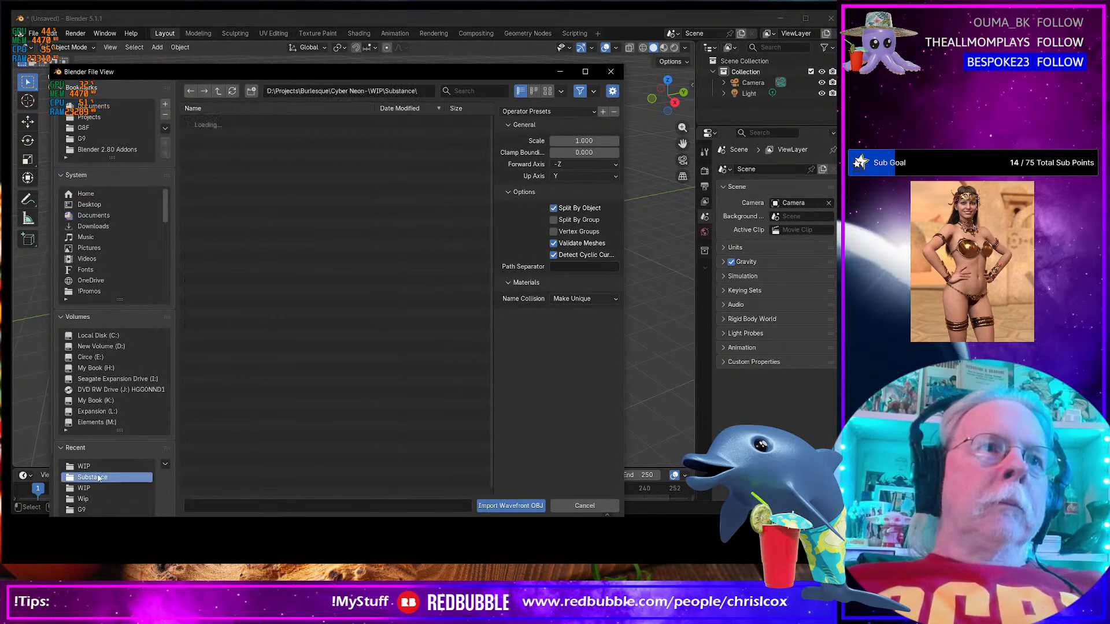
left_click(219, 91)
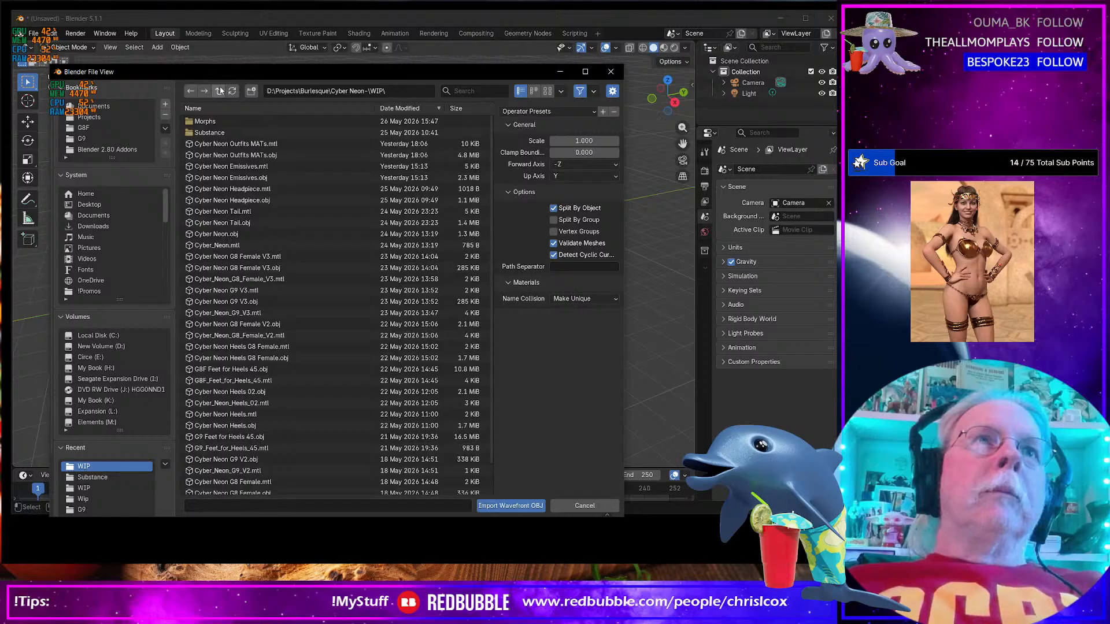
left_click(218, 91)
left_click(219, 90)
left_click(218, 90)
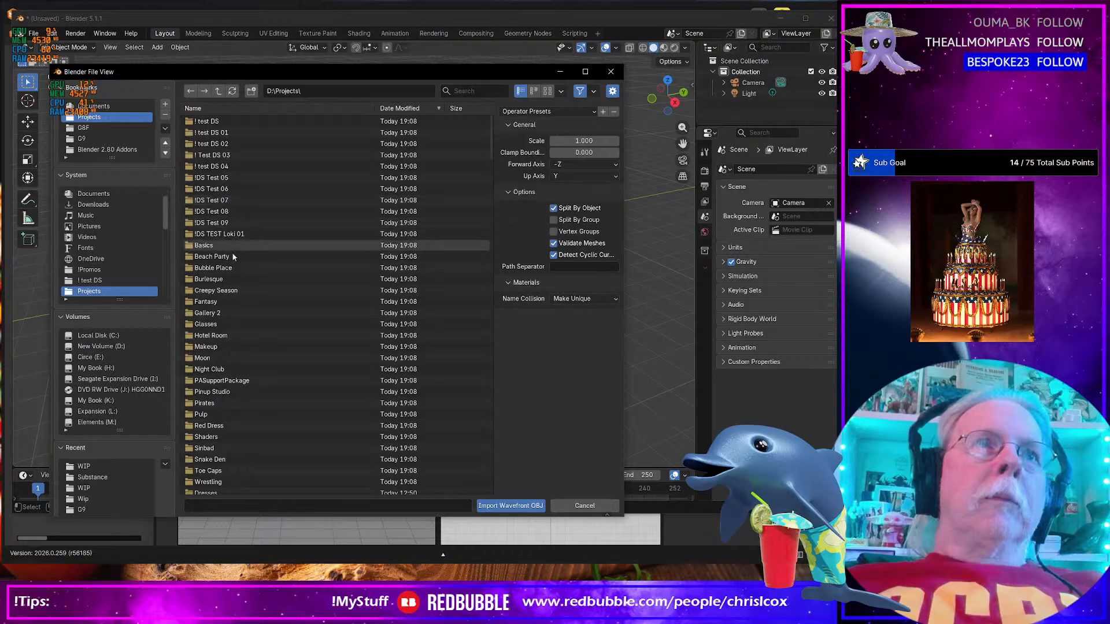
Sort the folders by name and import CC09.obj from Cee Cee Basics\CeeCee Basics 09\WIP\Substance
left_click(210, 108)
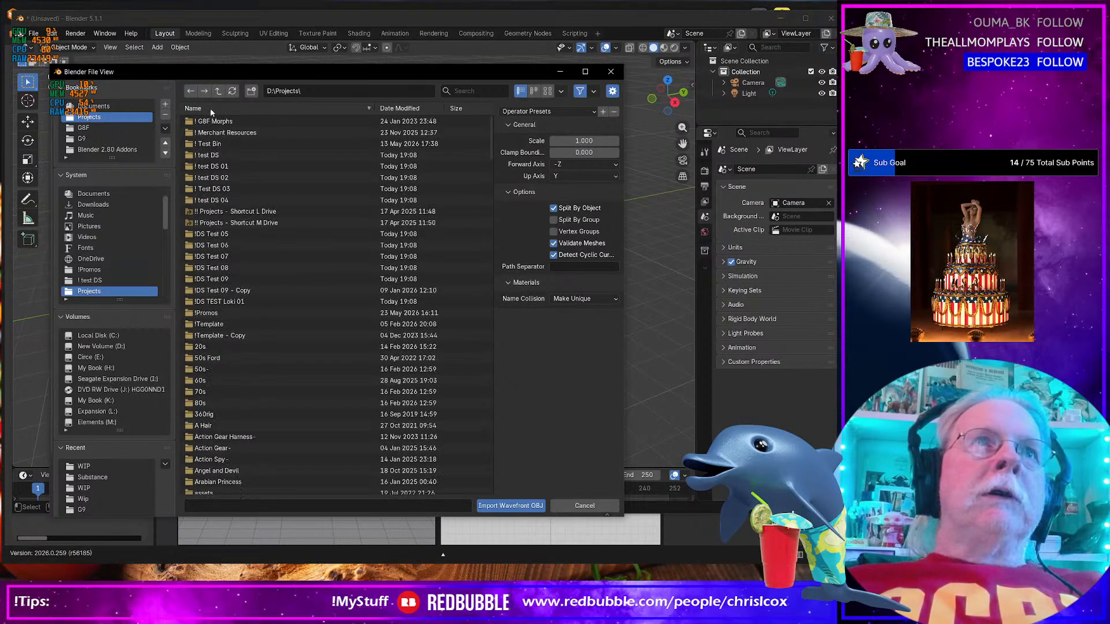
scroll(252, 359, "down", 10)
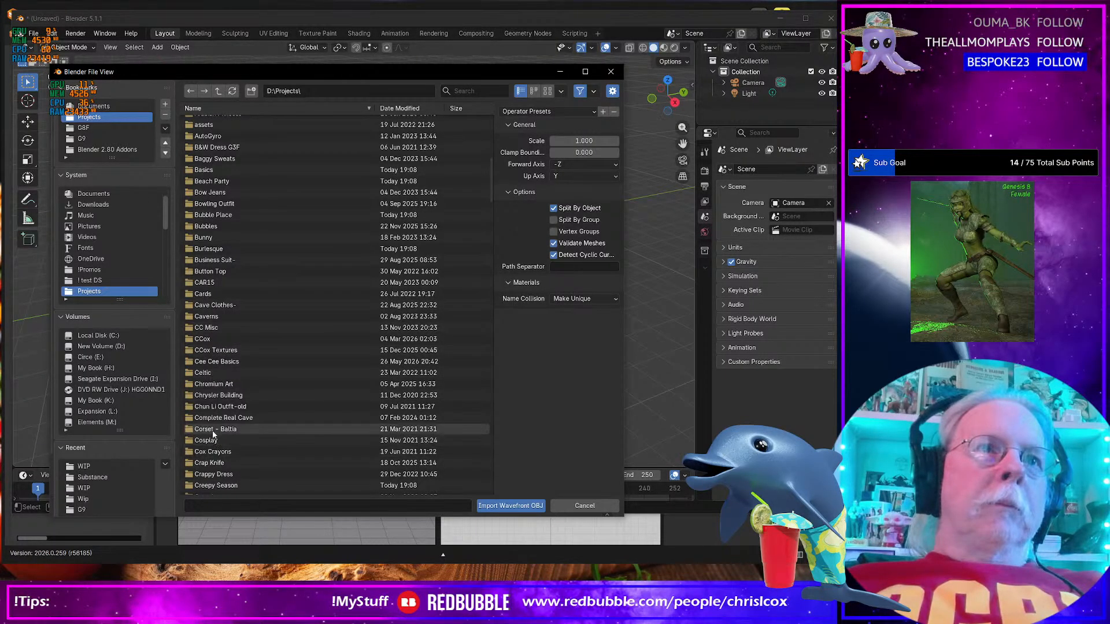
double_click(216, 363)
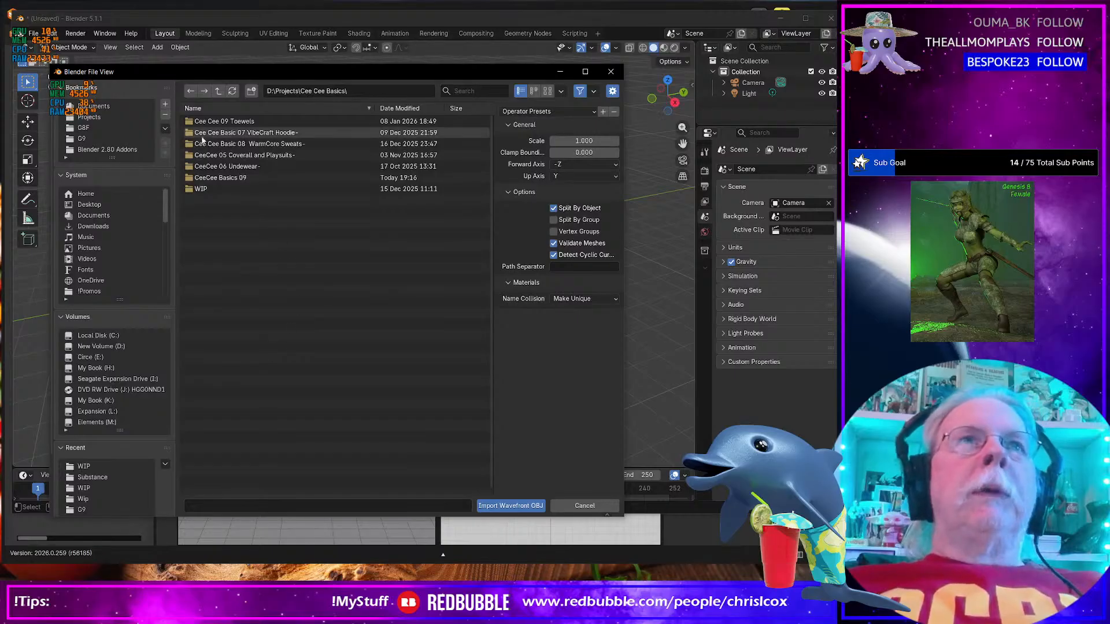
double_click(228, 179)
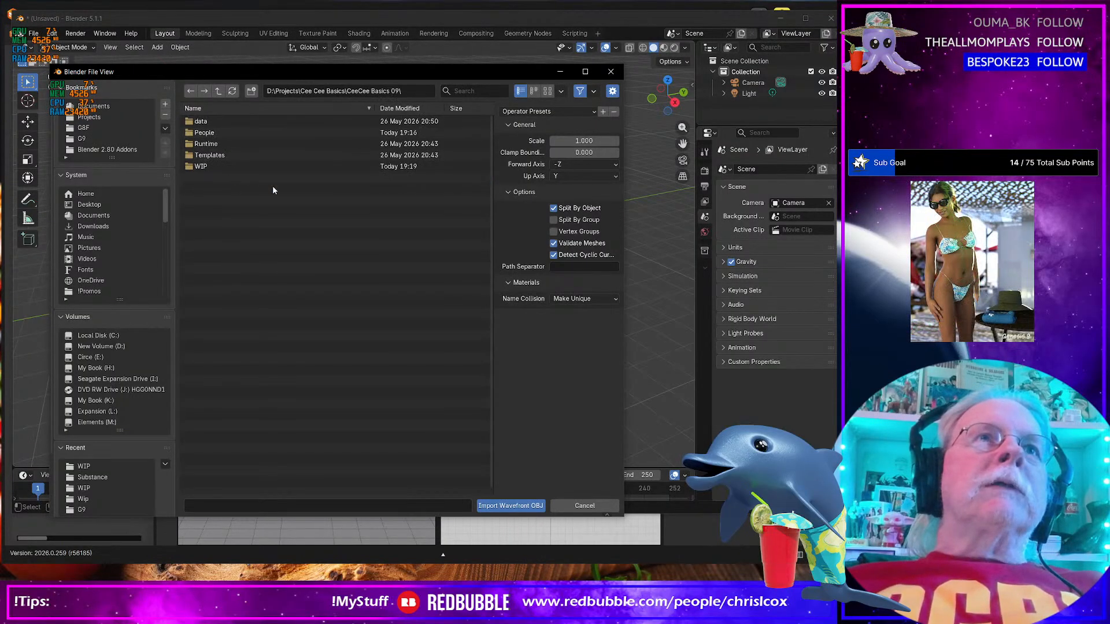
double_click(200, 166)
double_click(218, 120)
double_click(218, 133)
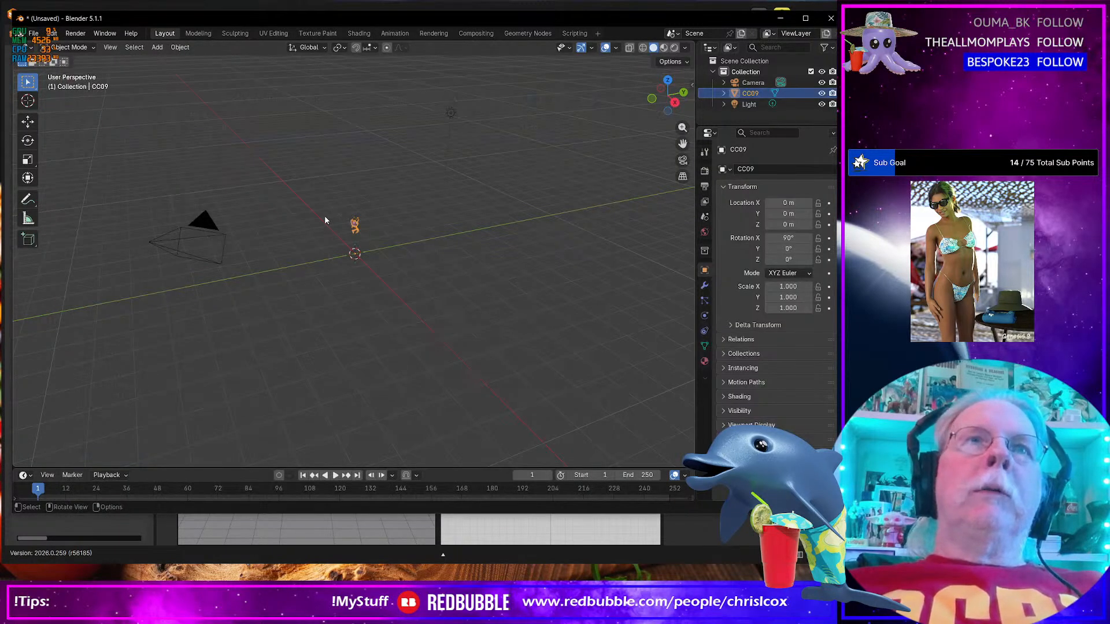
Frame the imported CC09 outfit and examine its colored surfaces up close and from an angle
key("KP_Decimal")
left_click_drag(325, 216, 392, 243)
scroll(397, 209, "up", 2)
scroll(395, 217, "up", 1)
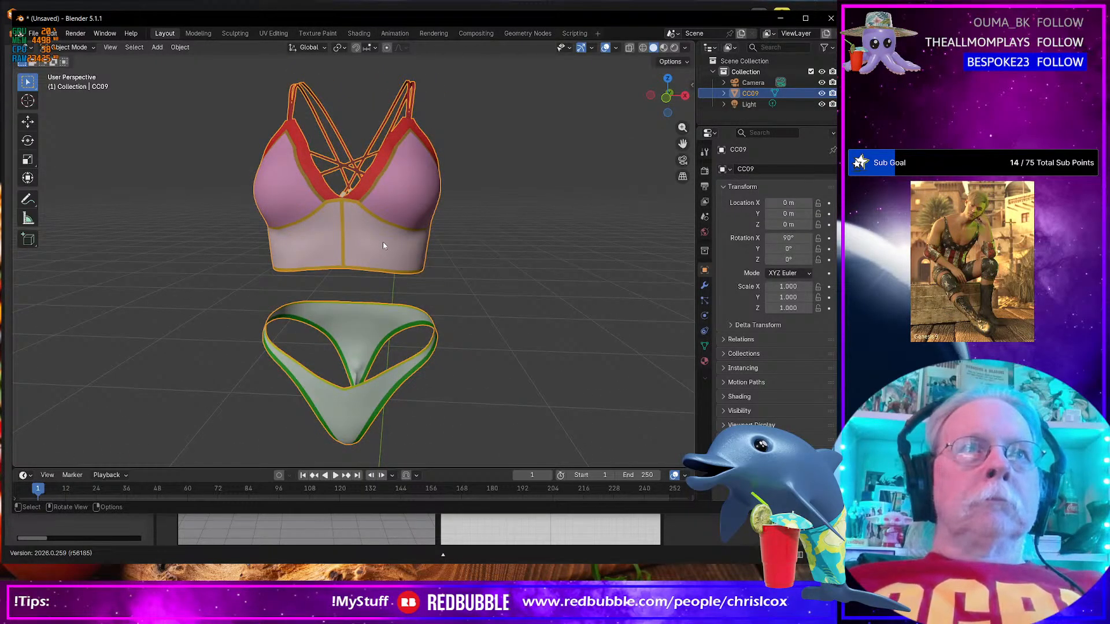
scroll(425, 290, "up", 3)
scroll(424, 289, "down", 7)
mouse_move(425, 290)
left_mouse_down()
mouse_move(424, 334)
mouse_move(285, 293)
mouse_move(408, 289)
left_mouse_up()
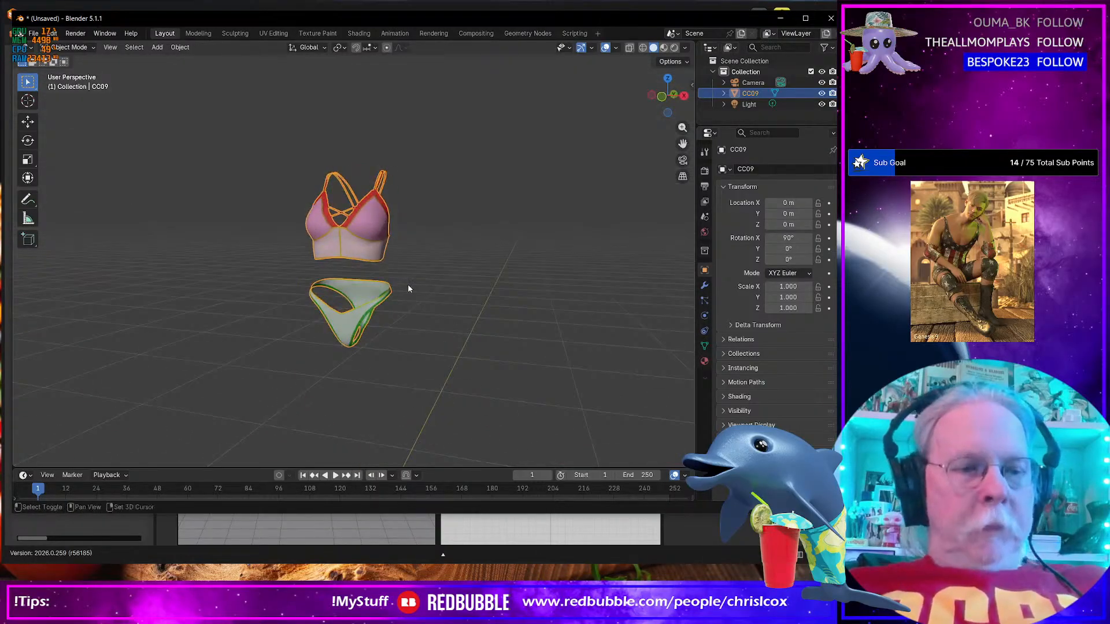
Add a plane mesh to the scene
key("shift+a")
mouse_move(399, 292)
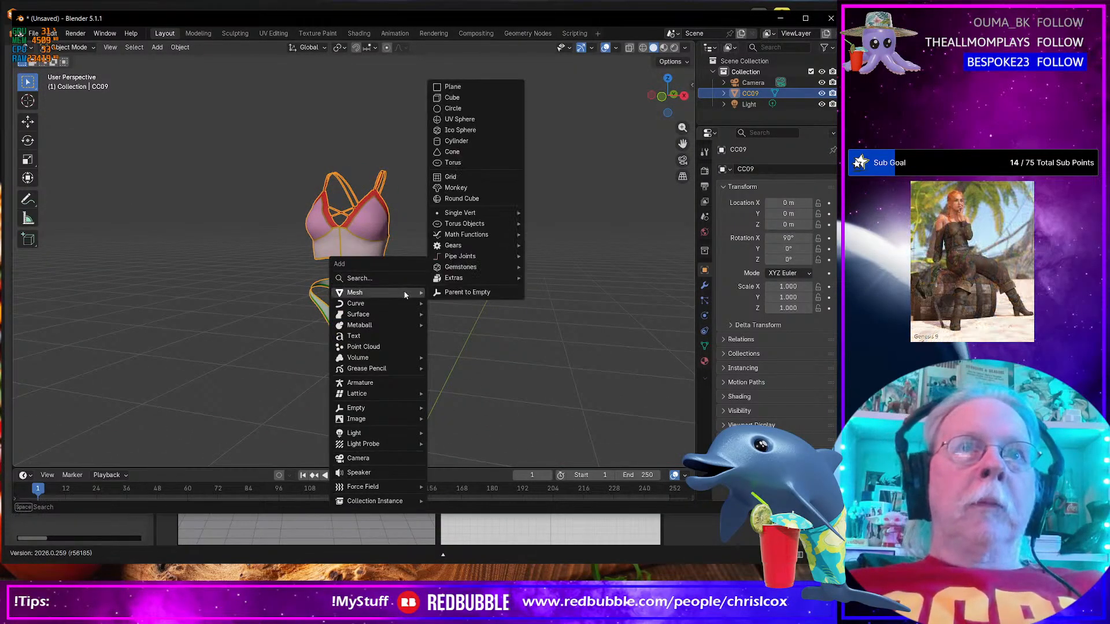
left_click(471, 87)
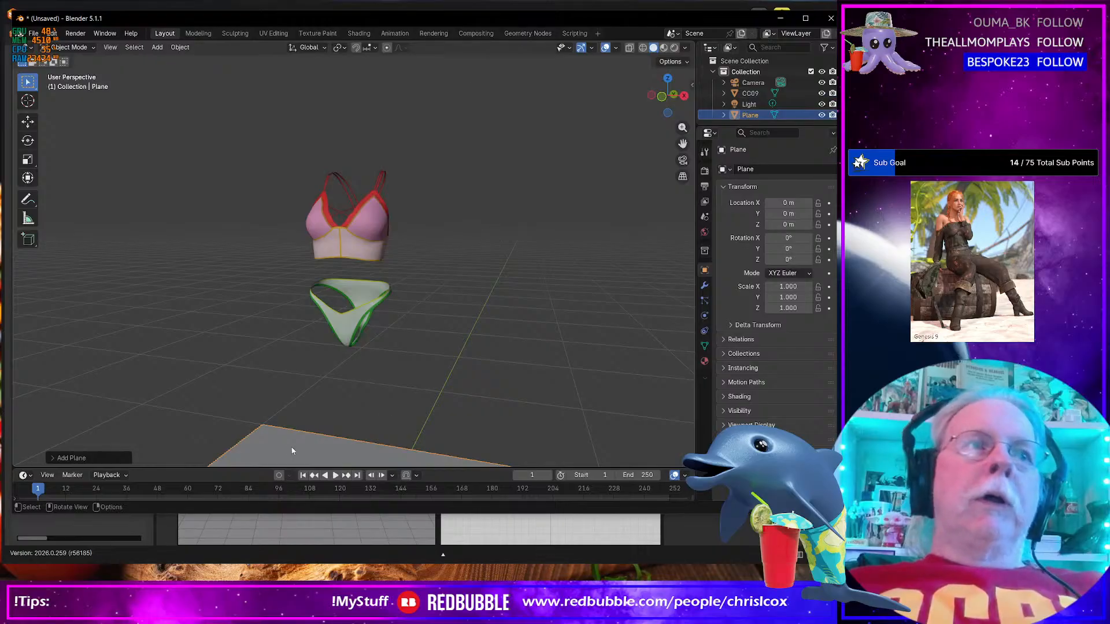
Switch to Marvelous Designer, start opening a project, and browse to the Cee Cee Basics folder in D:\Projects
left_click(53, 457)
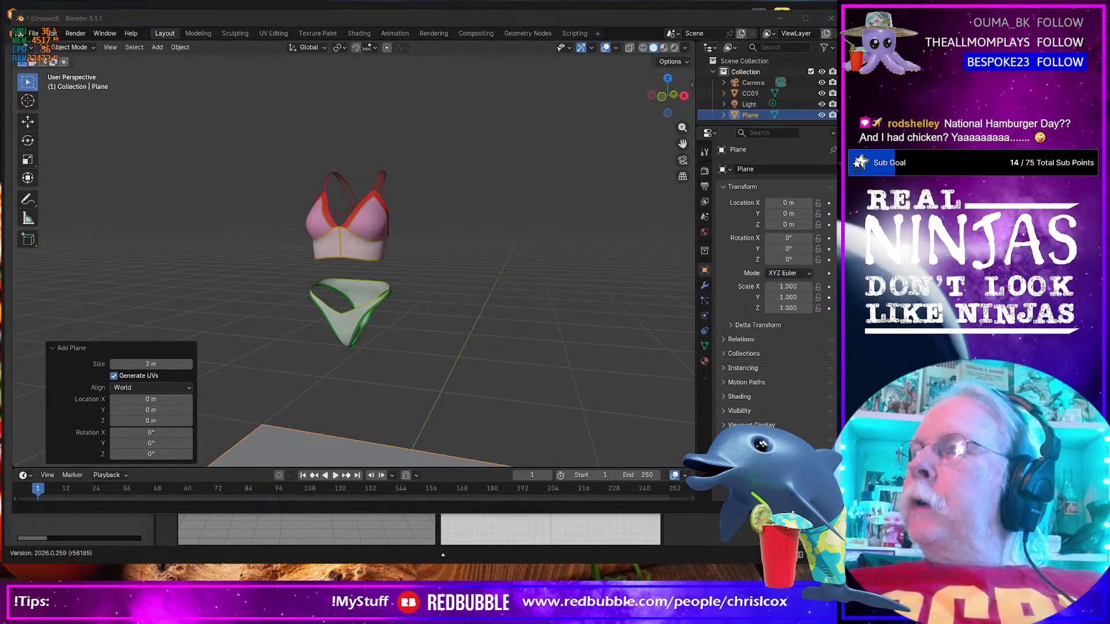
key("alt+Tab")
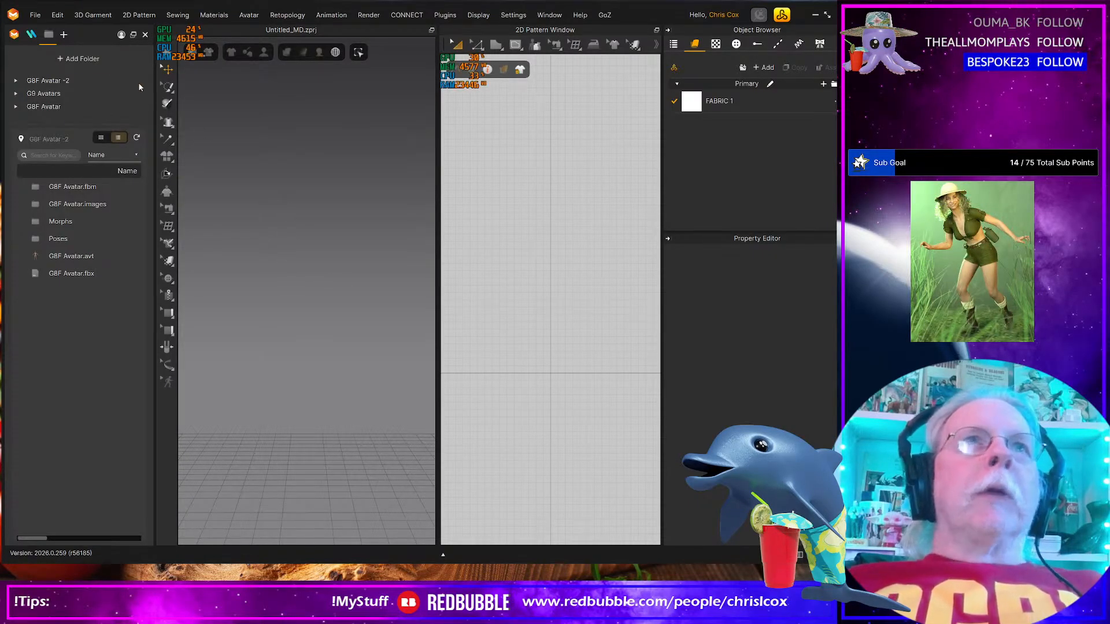
left_click(36, 16)
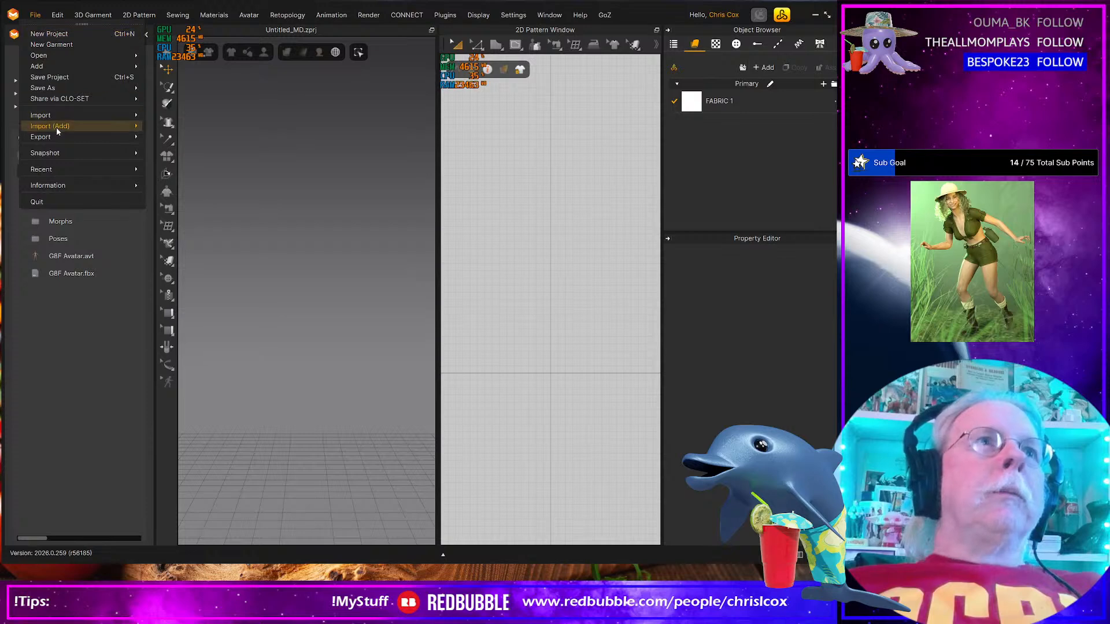
mouse_move(57, 126)
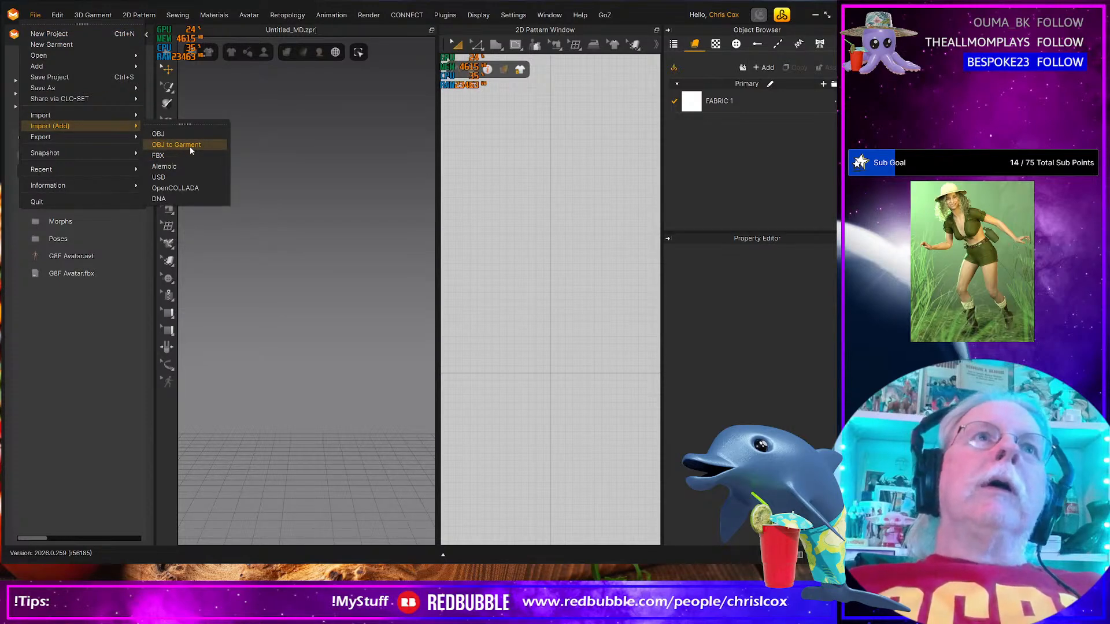
mouse_move(60, 54)
left_click(172, 65)
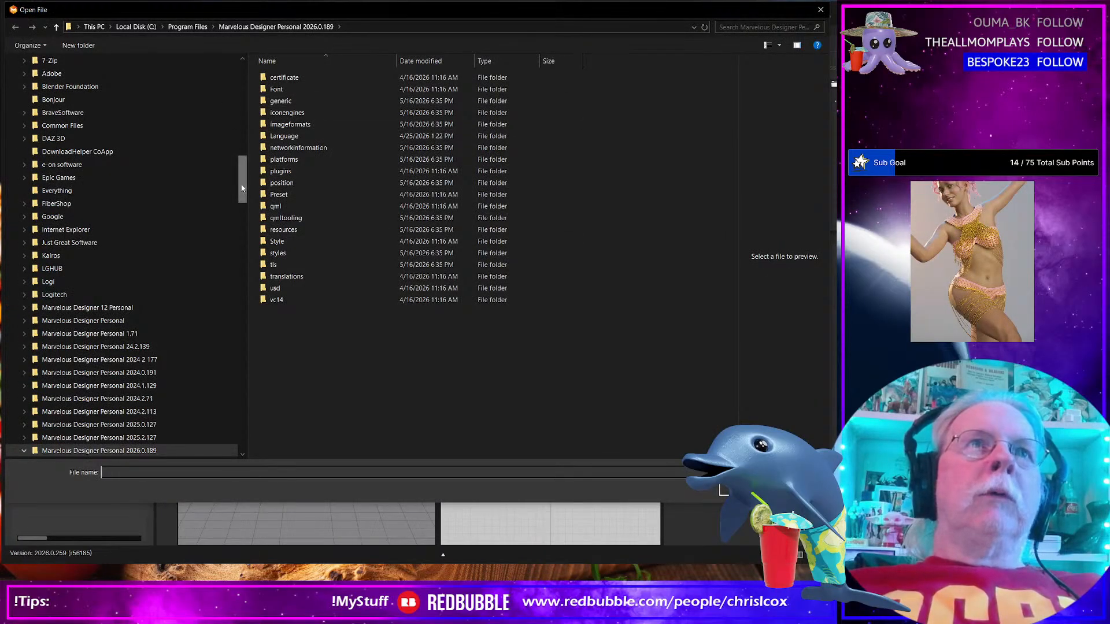
left_click_drag(242, 185, 242, 91)
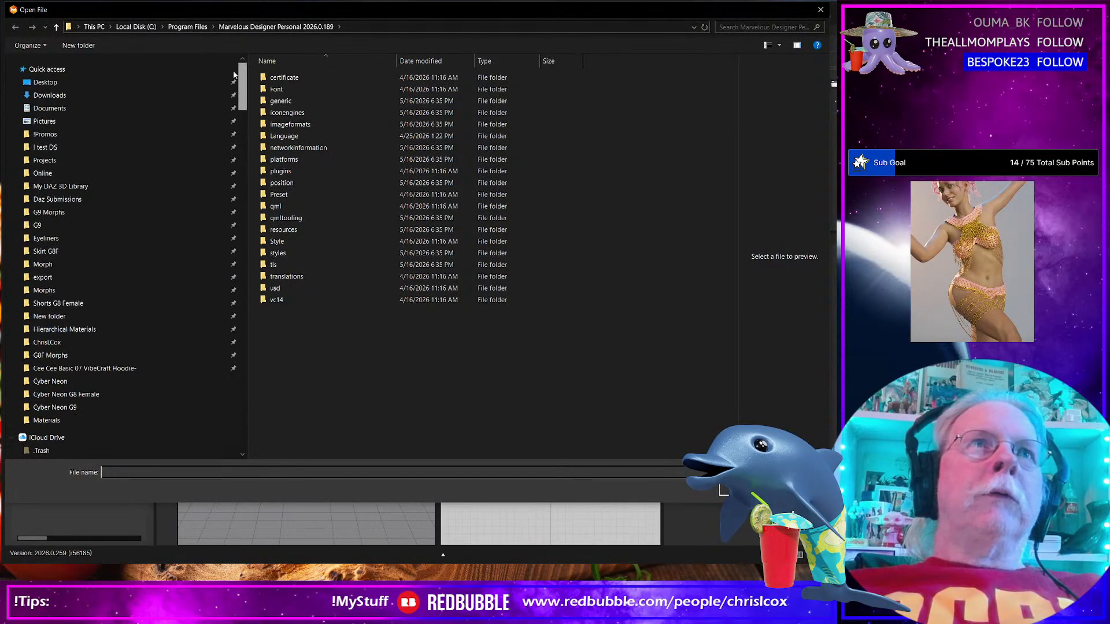
left_click(102, 369)
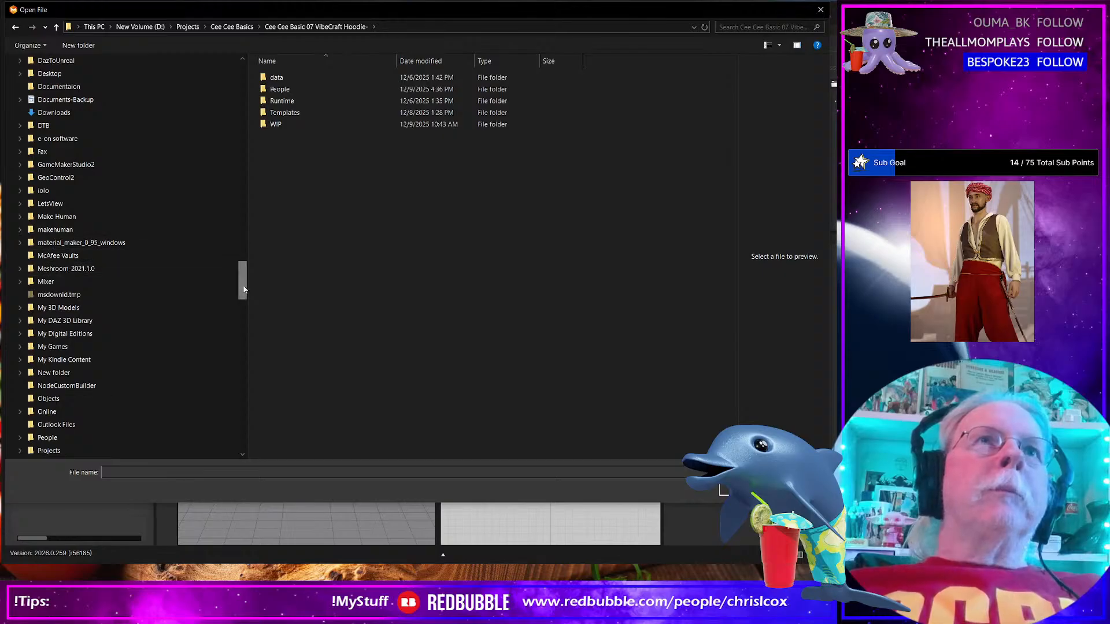
left_click_drag(244, 293, 243, 322)
left_click(87, 167)
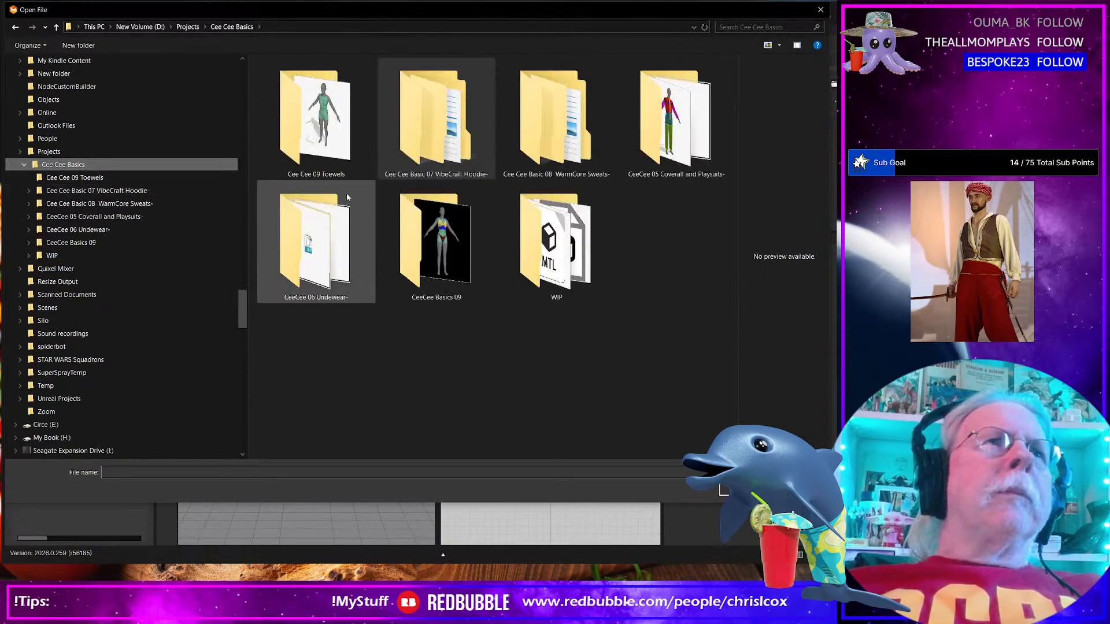
Open the project CC07 G8 Female.zprj from the CeeCee Basics 09\WIP folder
double_click(449, 262)
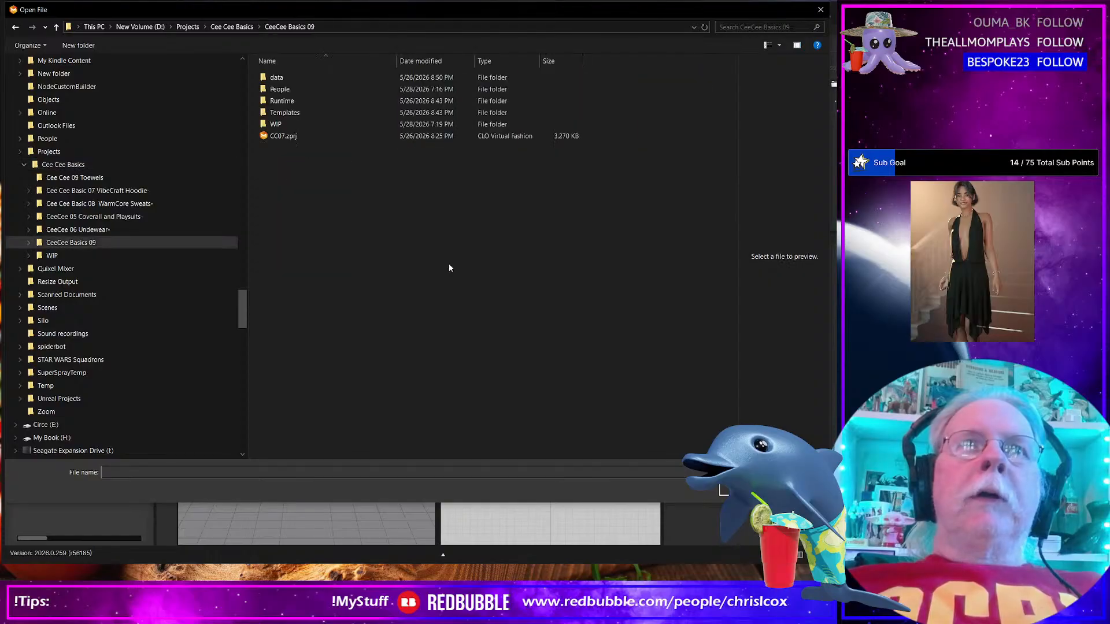
left_click(293, 138)
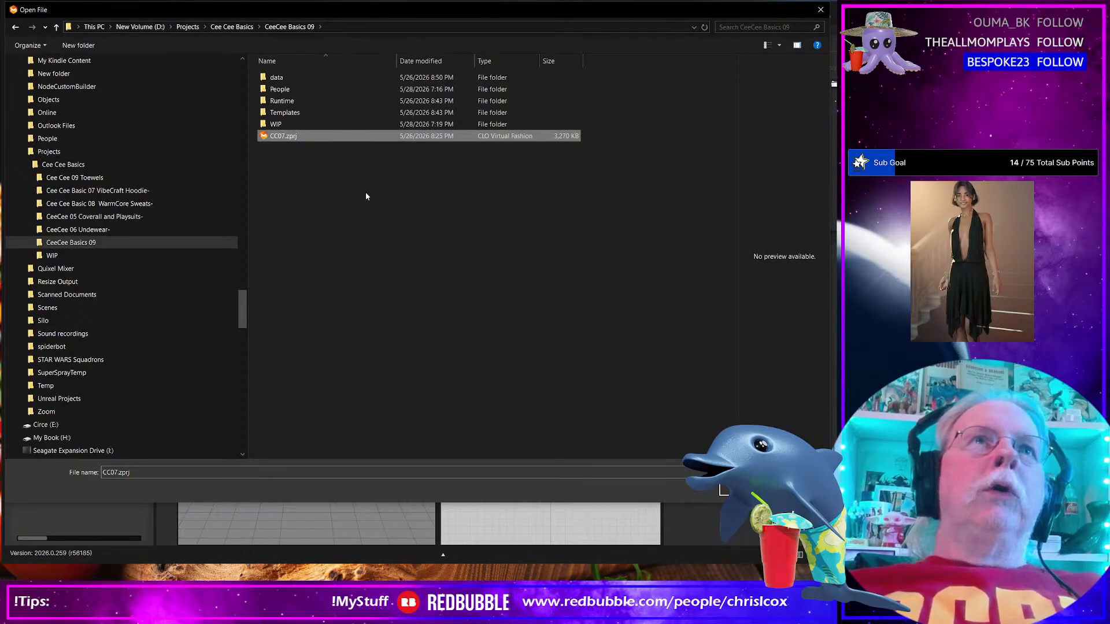
double_click(278, 123)
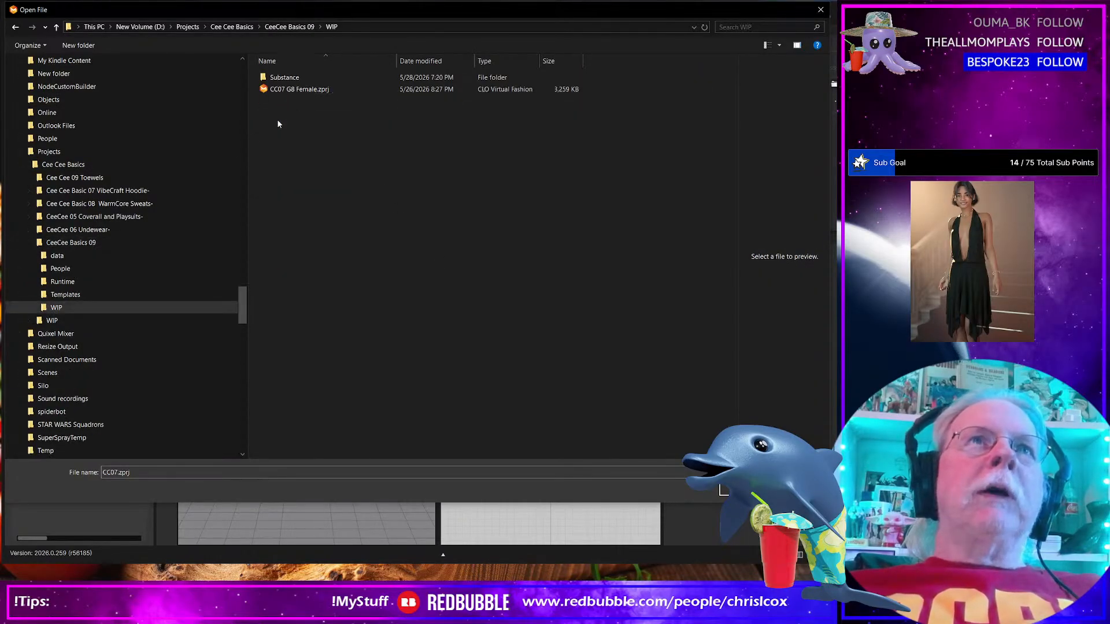
left_click(304, 93)
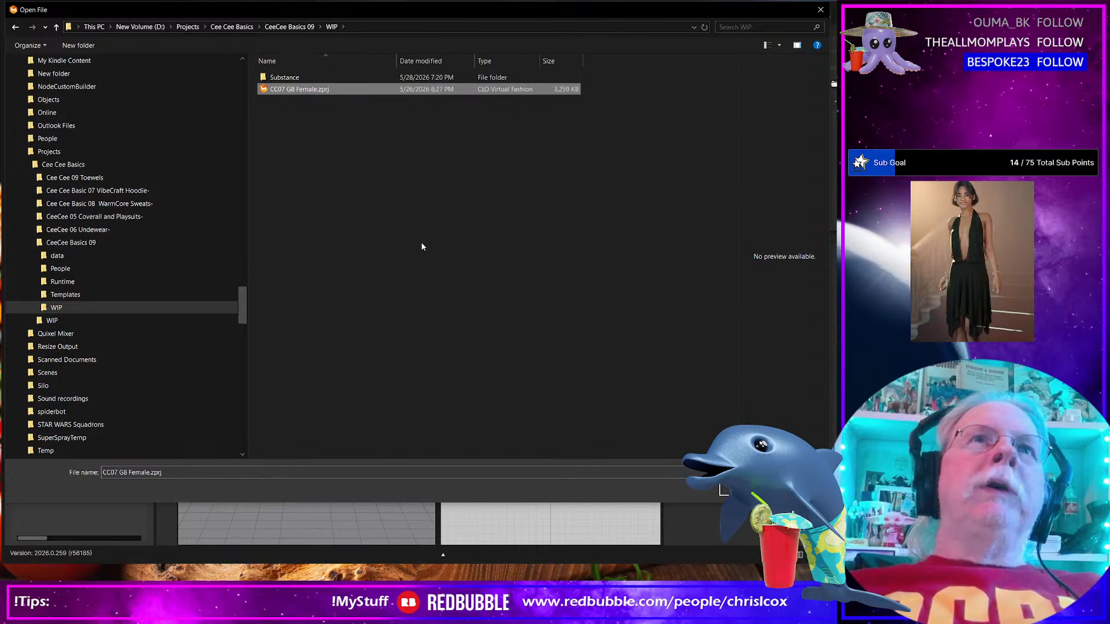
key("Return")
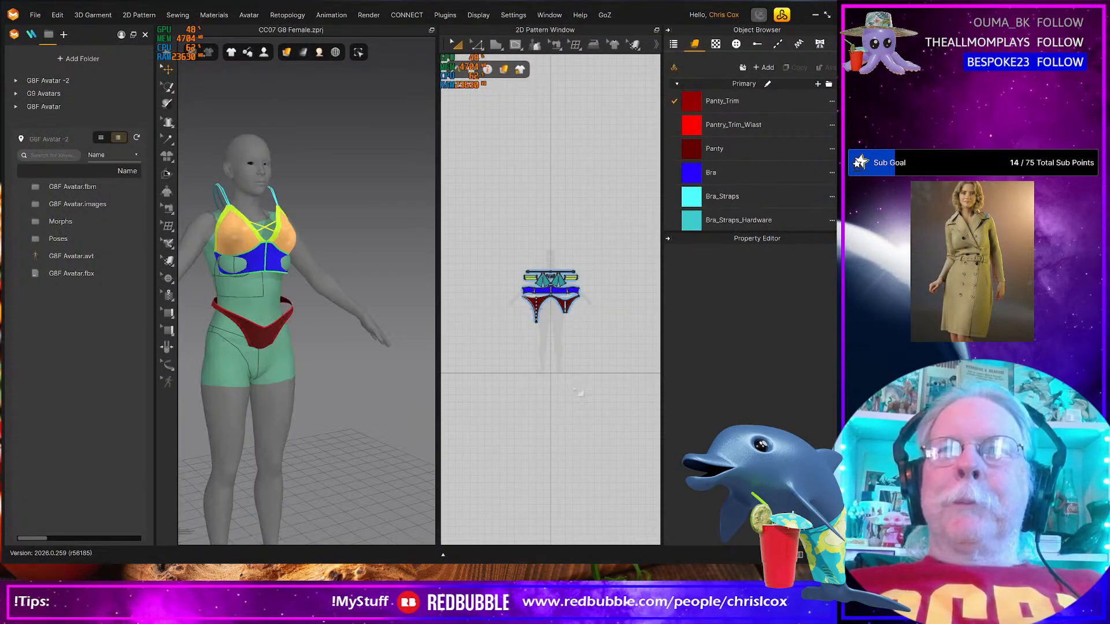
Draw a rectangle about 806 mm wide spanning the 2D pattern pieces and select its lower edge to read the length
left_click_drag(564, 357, 521, 342)
scroll(521, 368, "down", 3)
scroll(522, 368, "up", 3)
scroll(512, 298, "up", 3)
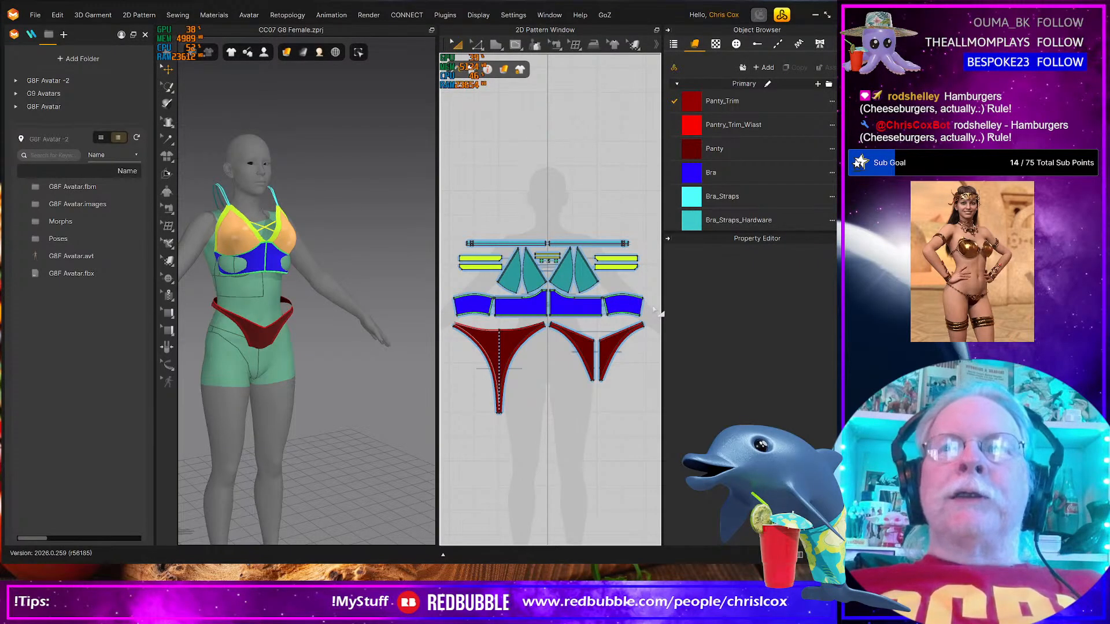
left_click(495, 46)
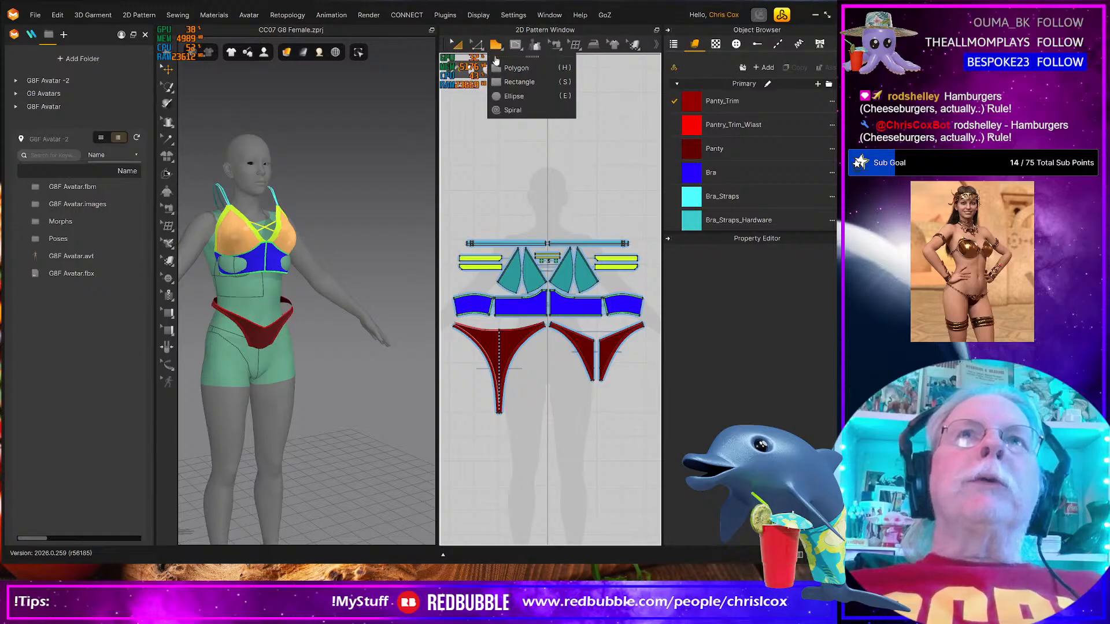
left_click(519, 81)
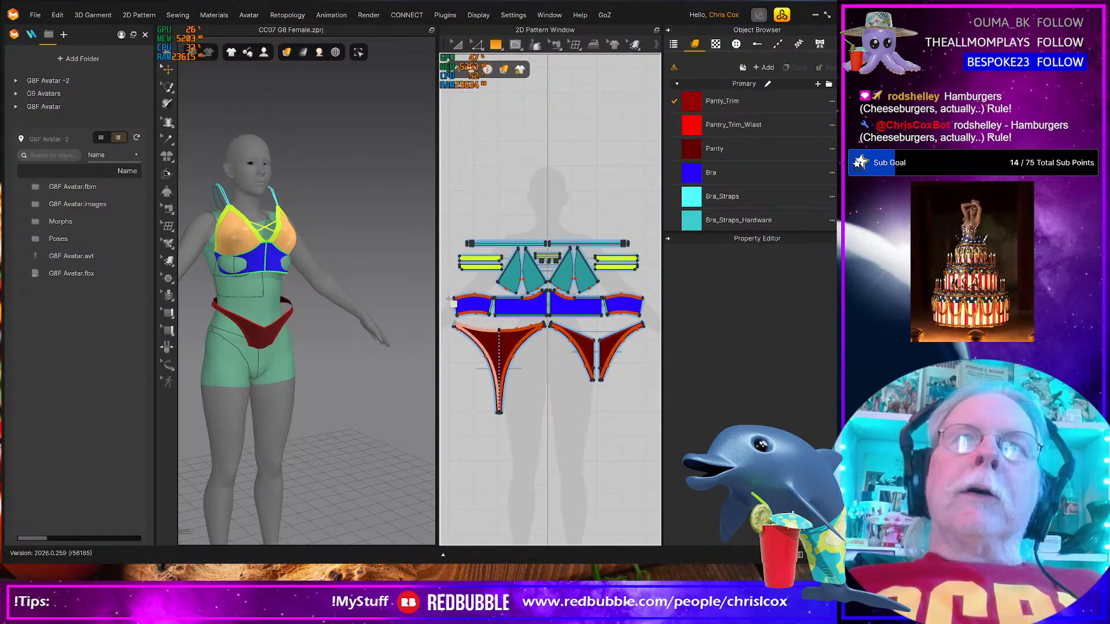
left_click_drag(450, 299, 648, 334)
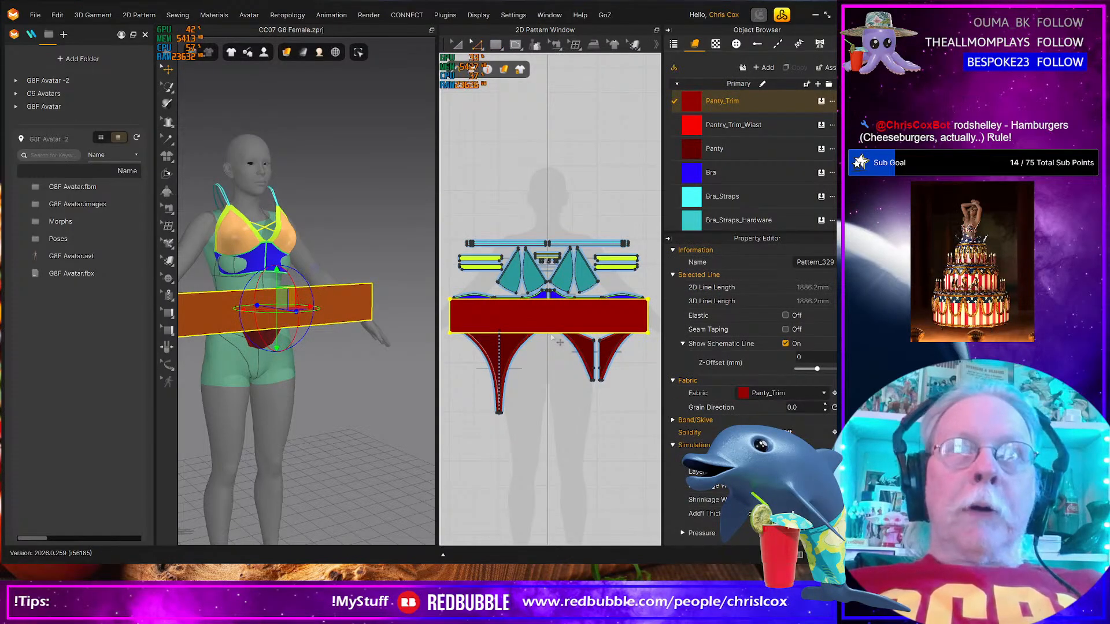
left_click(556, 333)
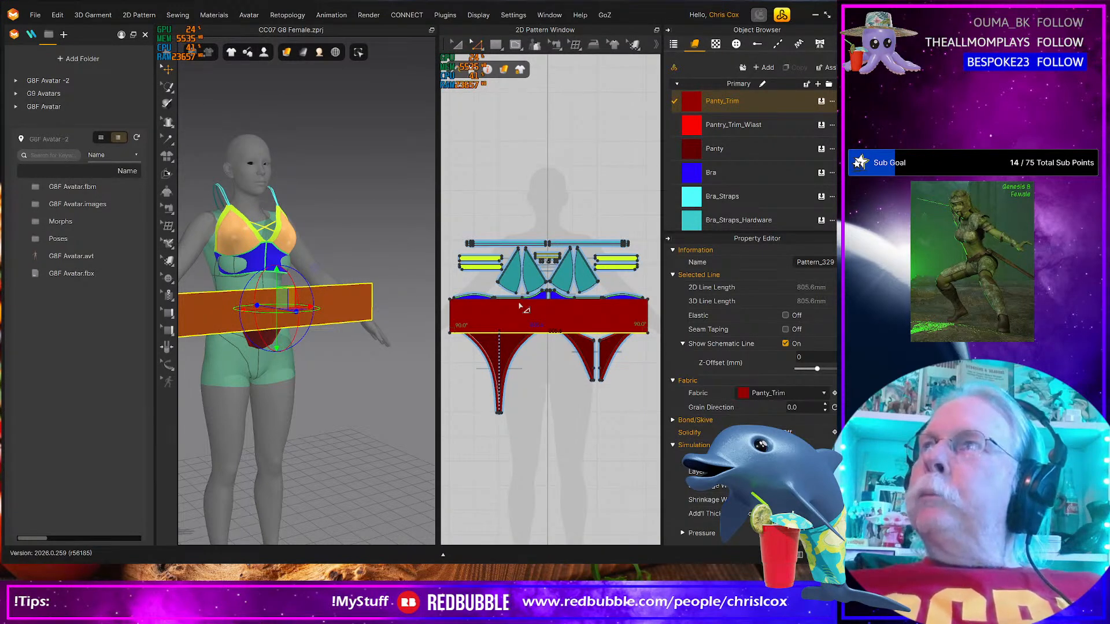
Switch to Blender and set the new plane's size to 0.8056 m
key("alt+Tab")
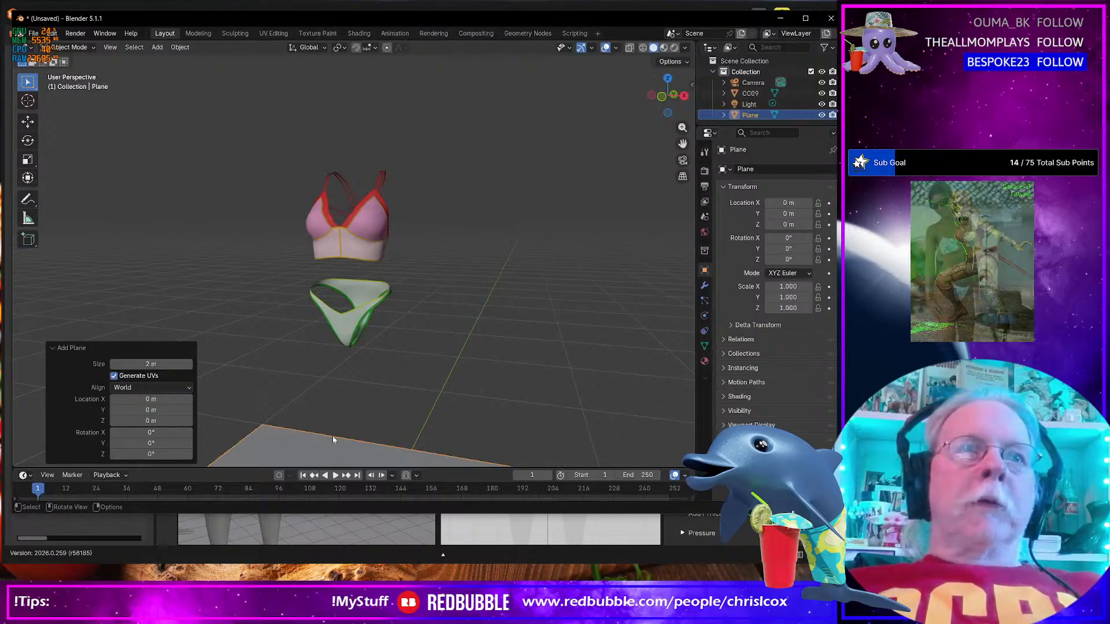
left_click(149, 363)
type(".8")
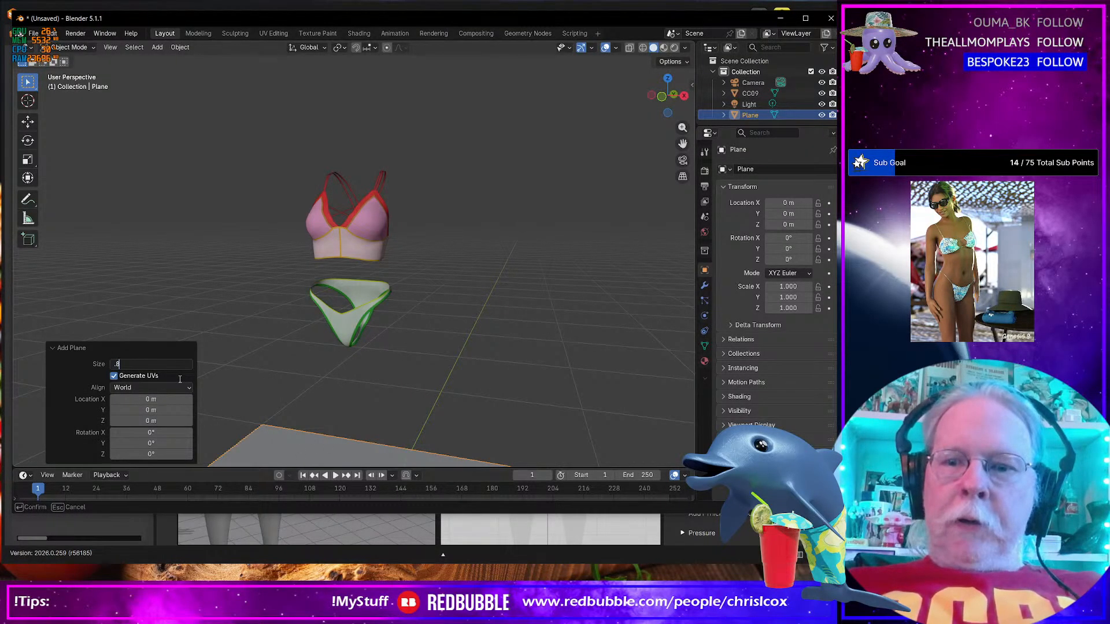
type("056")
key("Return")
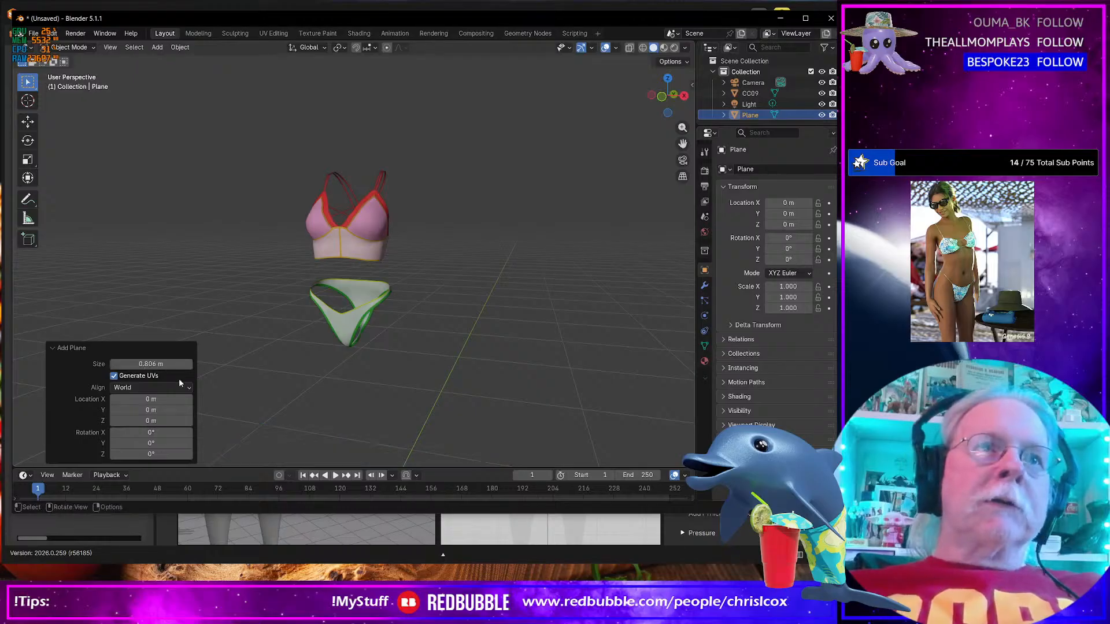
Switch to Marvelous Designer, delete the measuring rectangle from the pattern layout, and return to Blender
key("alt+Tab")
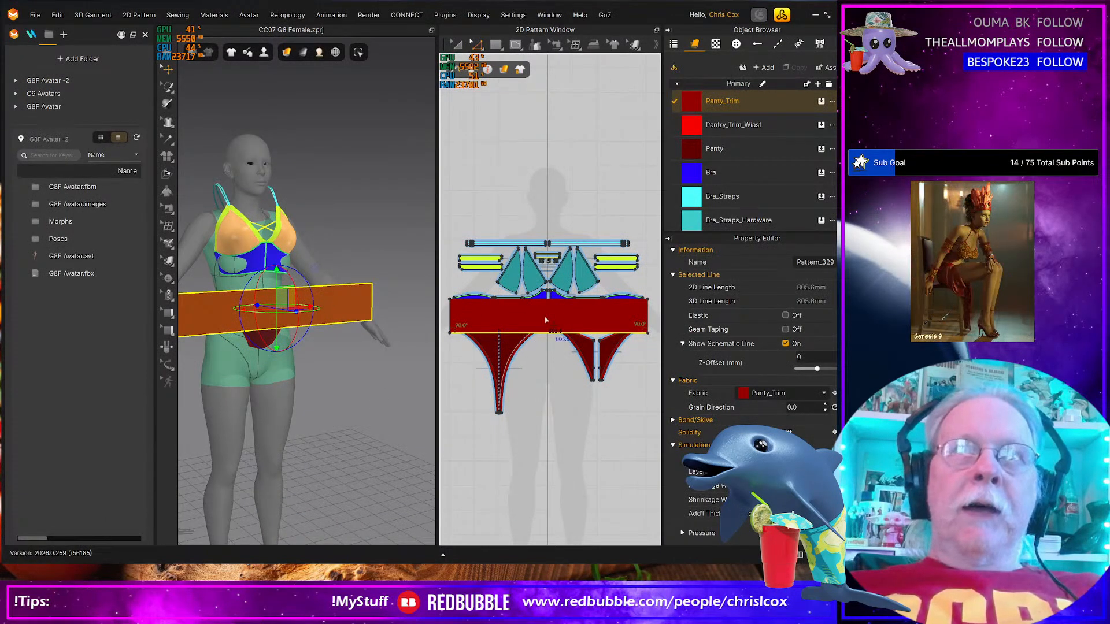
key("Delete")
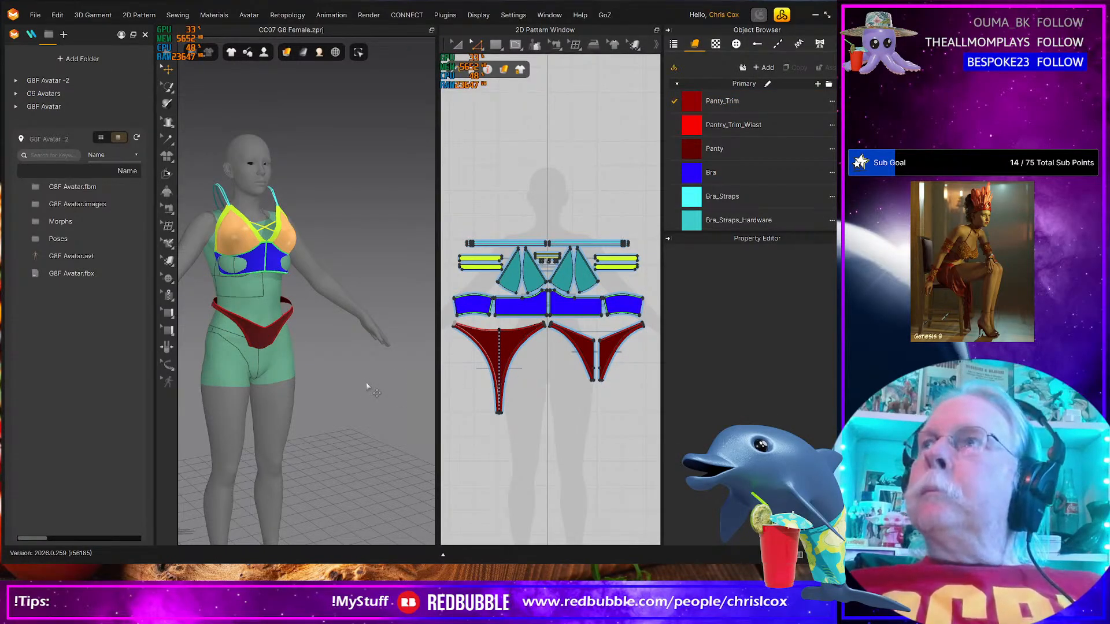
key("alt+Tab")
Rotate the plane 90° about the X axis so it stands upright
scroll(452, 401, "up", 3)
scroll(452, 401, "down", 8)
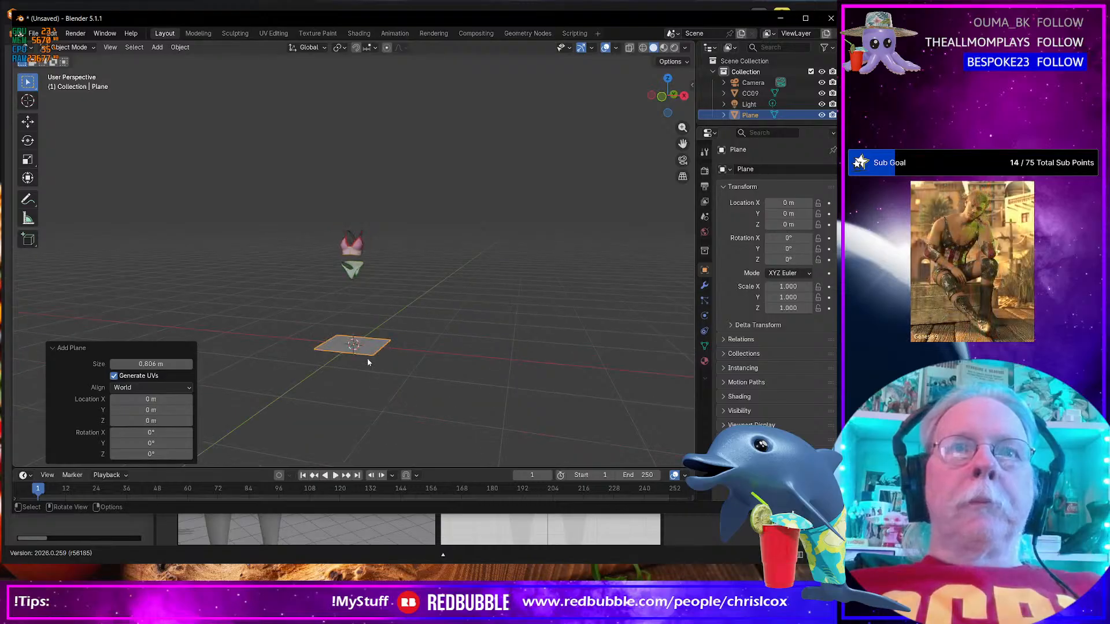
left_click(369, 351)
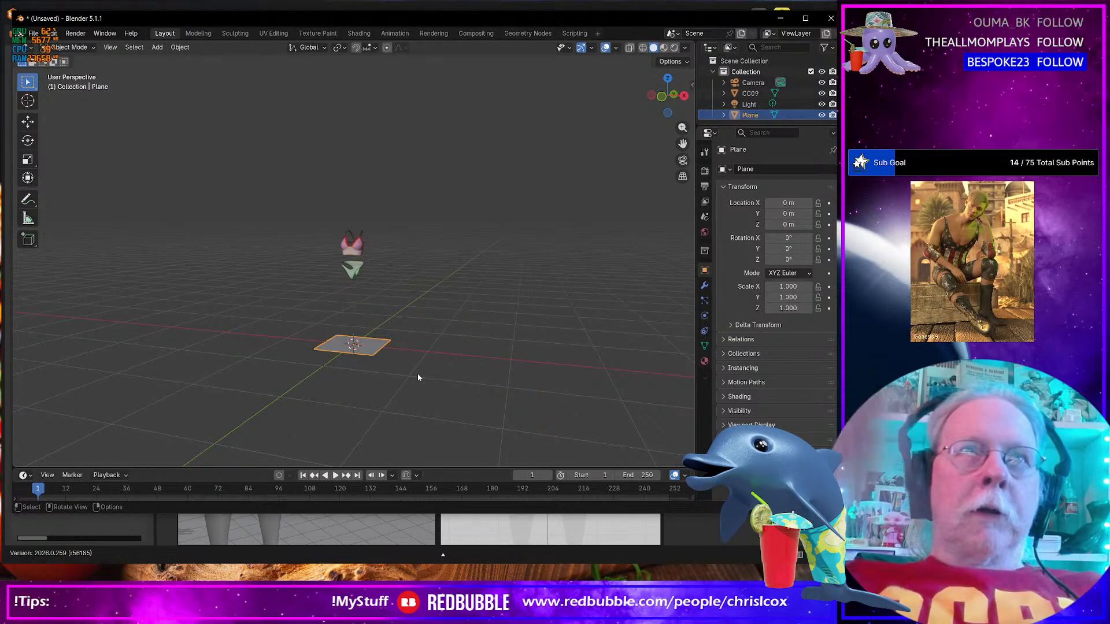
type("r")
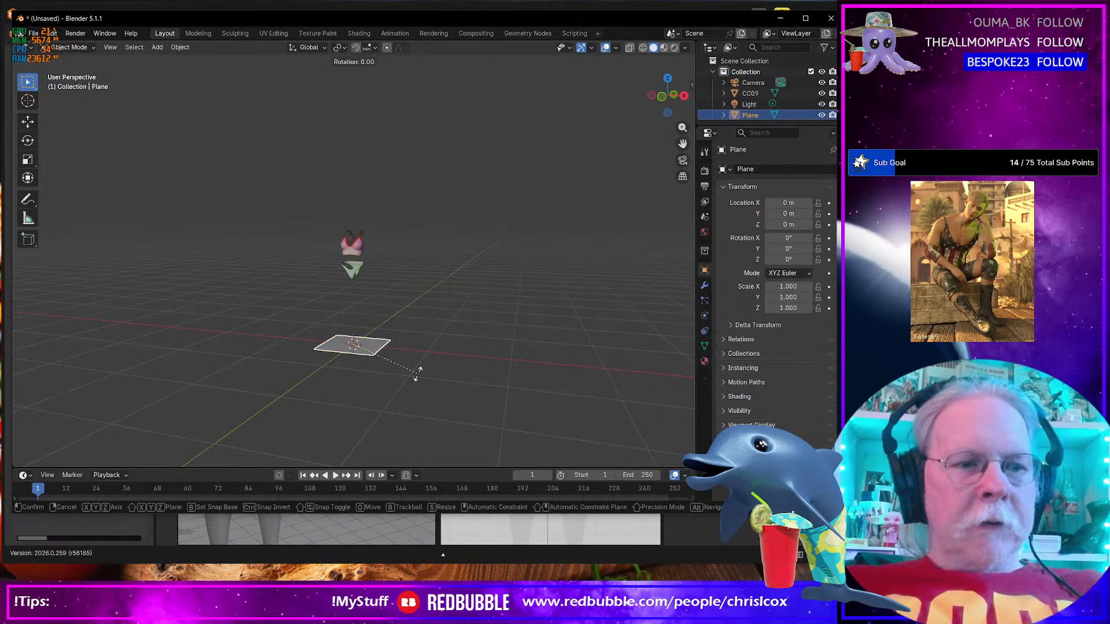
type("x90")
key("Return")
In front view, move the plane beside the outfit, to about X 0.805 m and Z 1.233 m
key("KP_1")
key("g")
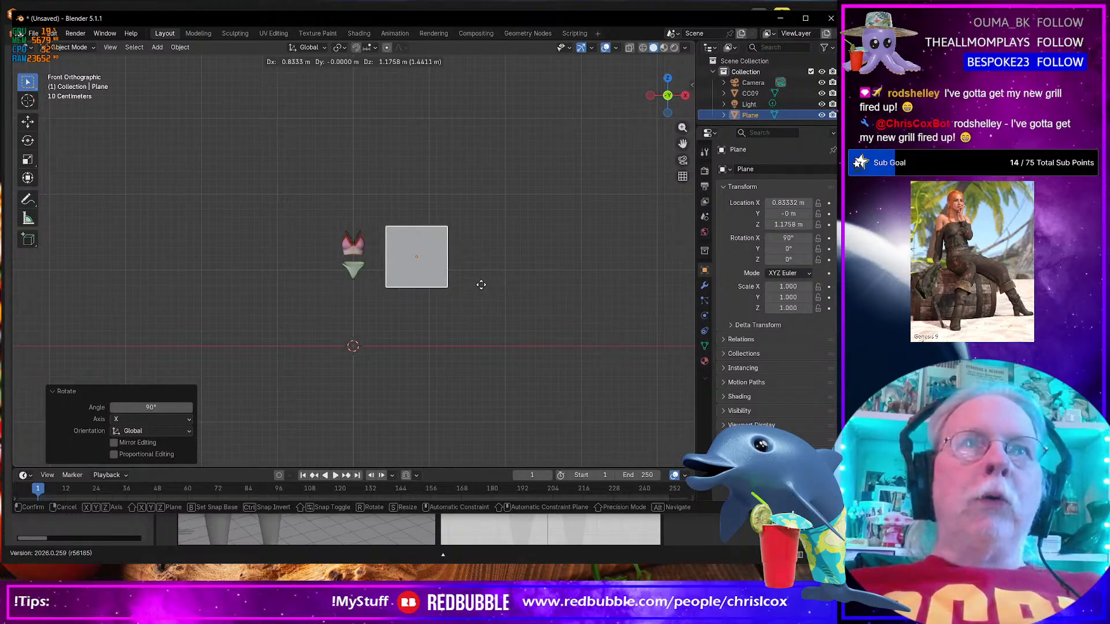
left_click(481, 284)
scroll(401, 269, "up", 6)
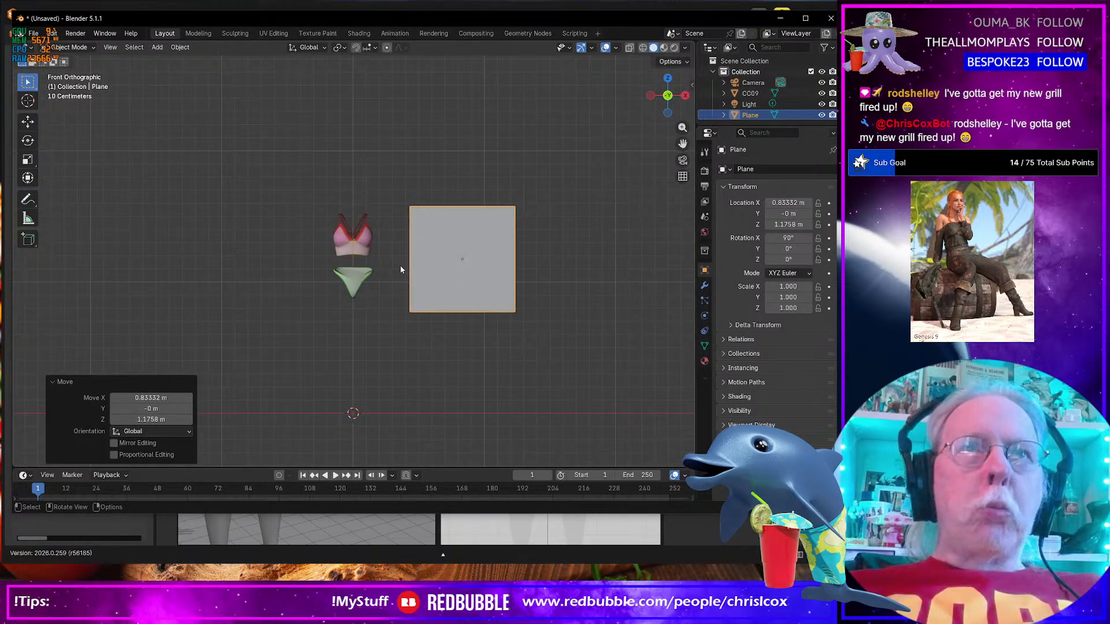
scroll(400, 270, "up", 1)
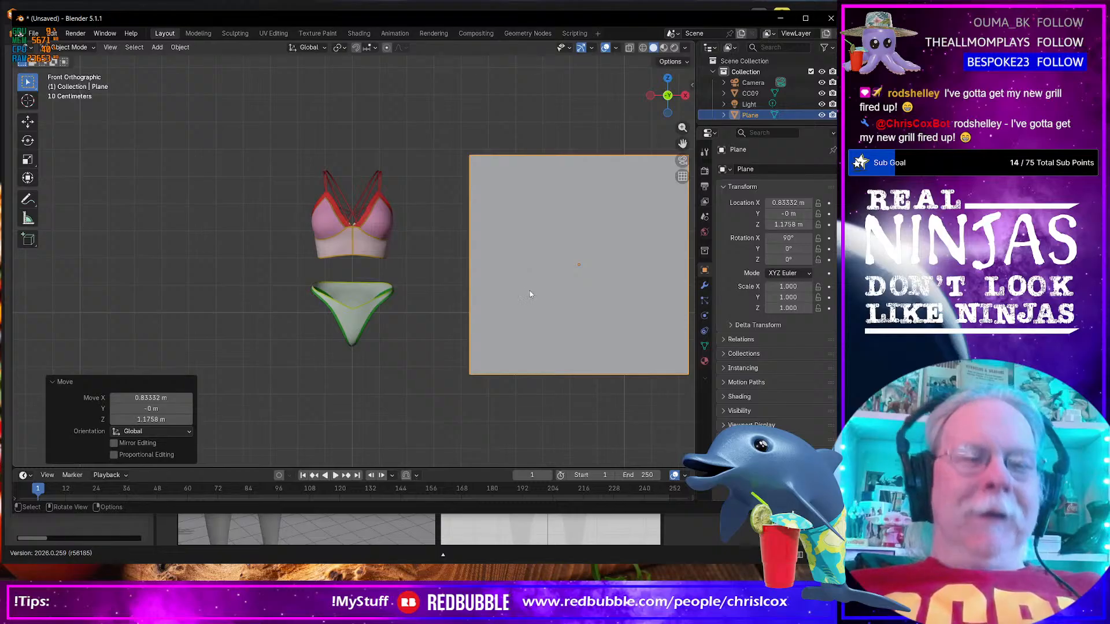
key("g")
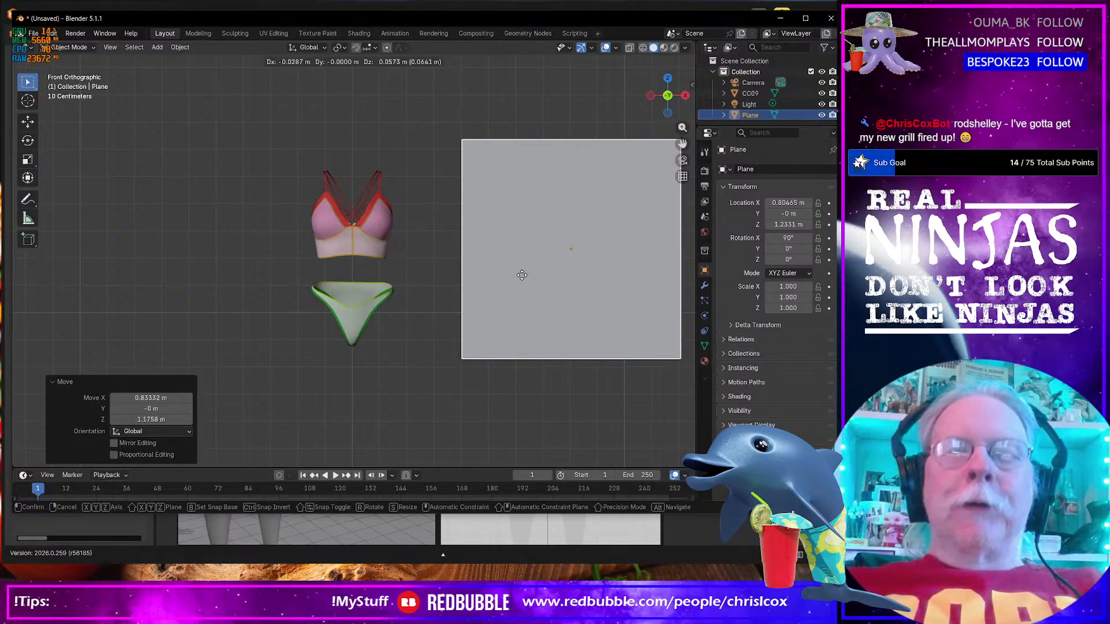
left_click(522, 275)
mouse_move(522, 276)
left_mouse_down()
mouse_move(511, 281)
mouse_move(522, 276)
mouse_move(528, 291)
left_mouse_up()
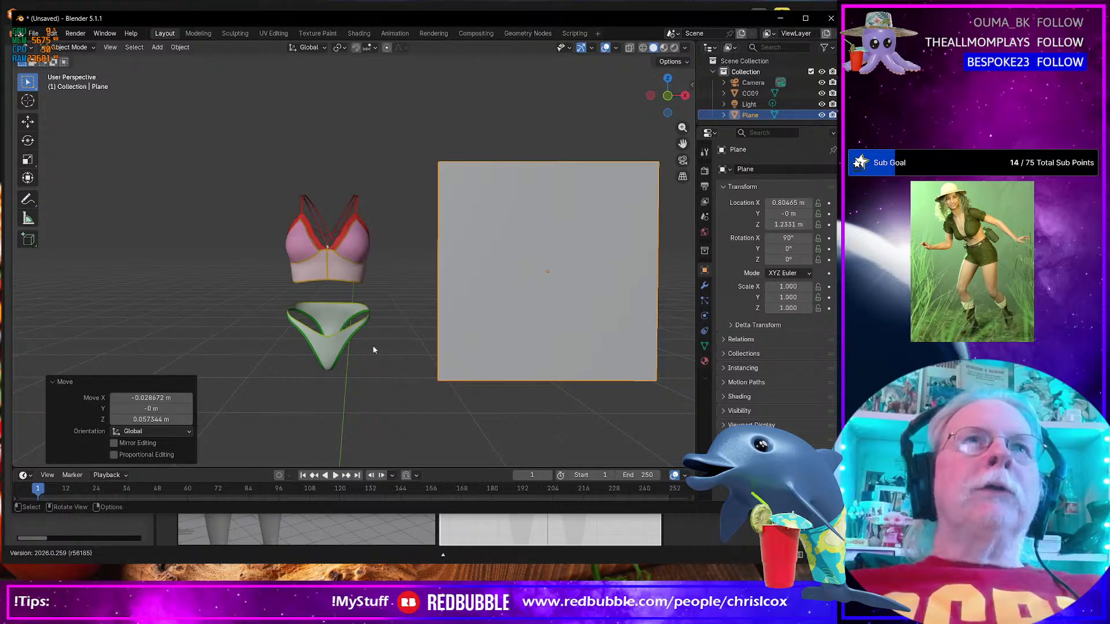
Examine the UV layouts of the plane and the CC09 outfit in the UV Editing workspace, then return to Layout
left_click(274, 33)
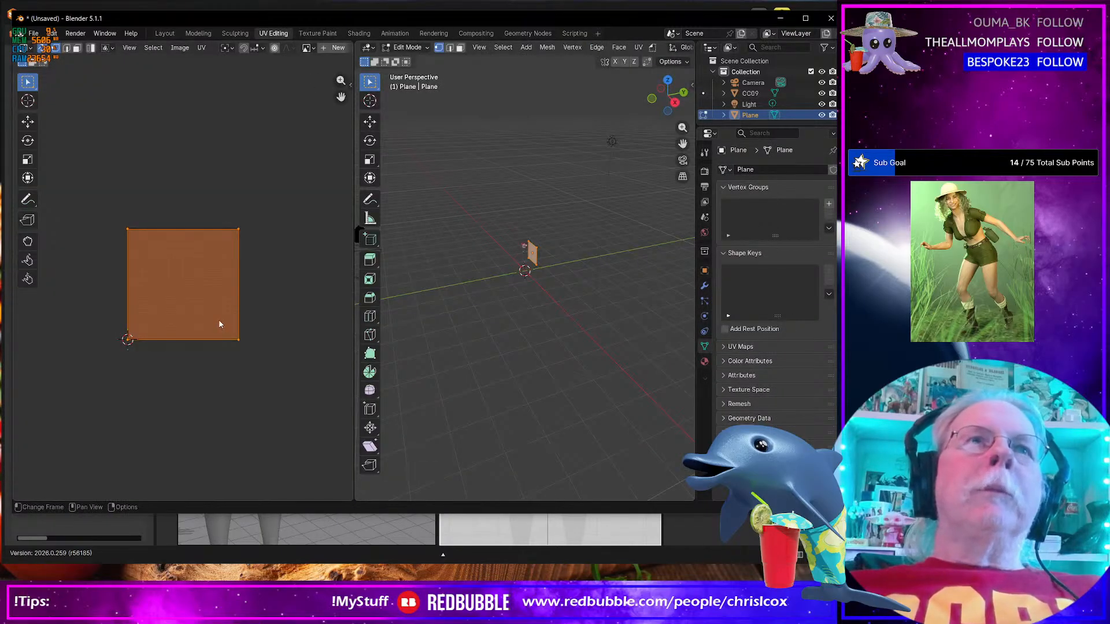
key("Tab")
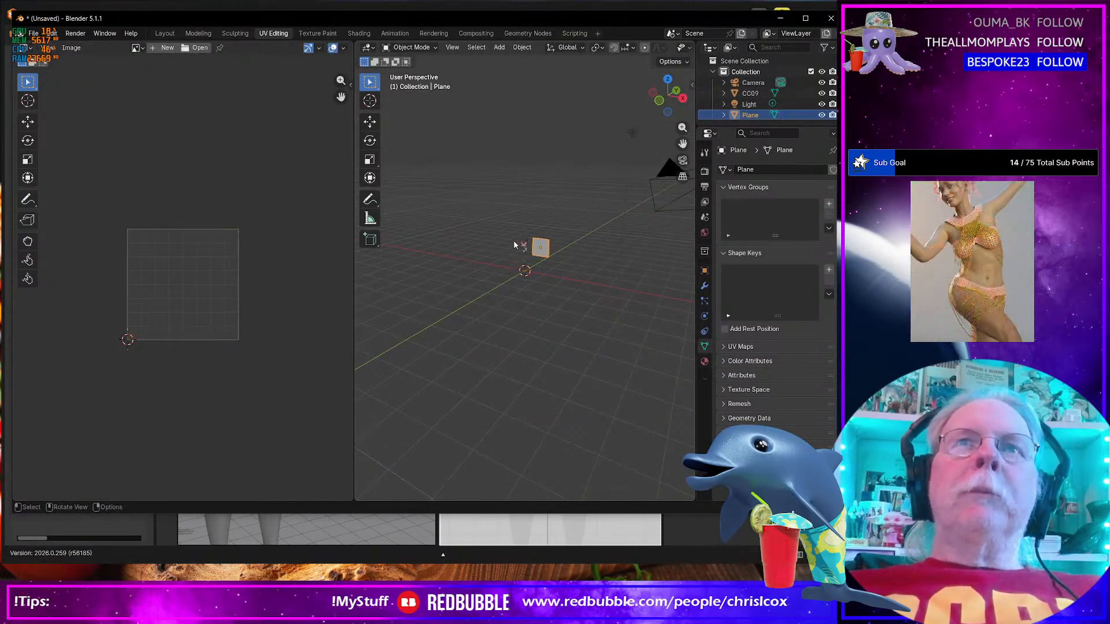
left_click(525, 246)
scroll(220, 310, "up", 4)
scroll(219, 314, "down", 2)
key("Tab")
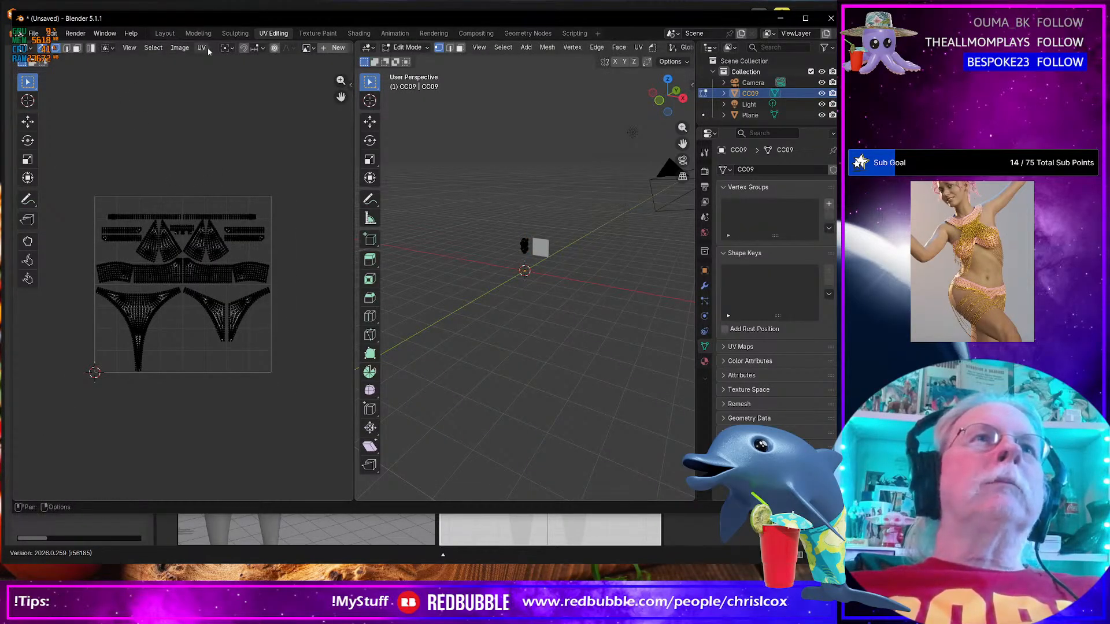
left_click(165, 33)
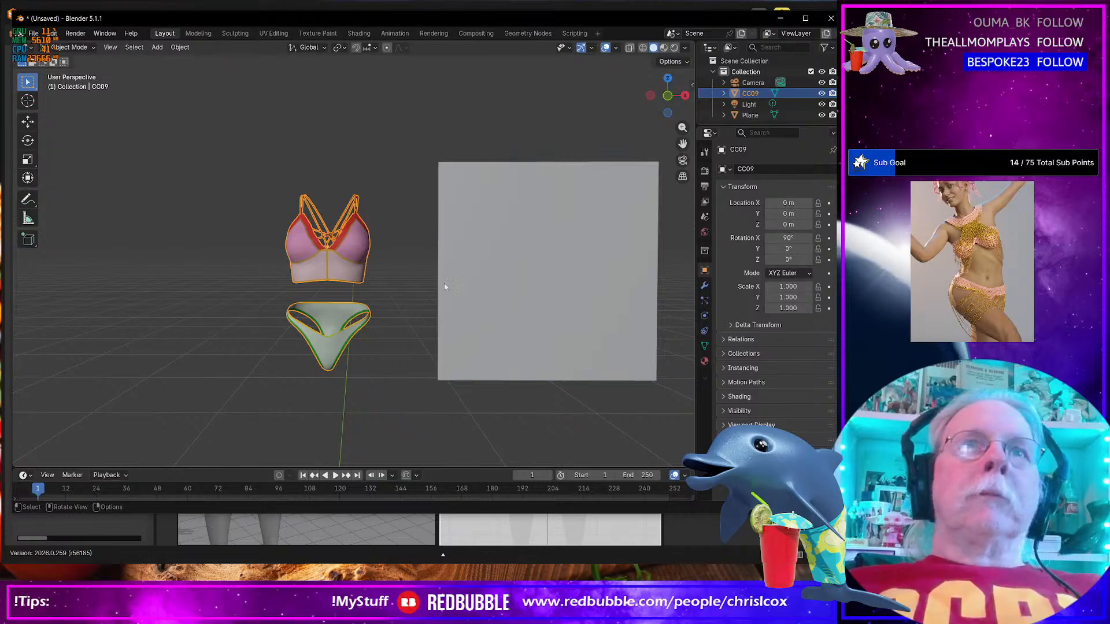
Add the plane to the CC09 outfit selection and set up an OBJ export limited to the selection in the Substance folder
left_click(495, 286)
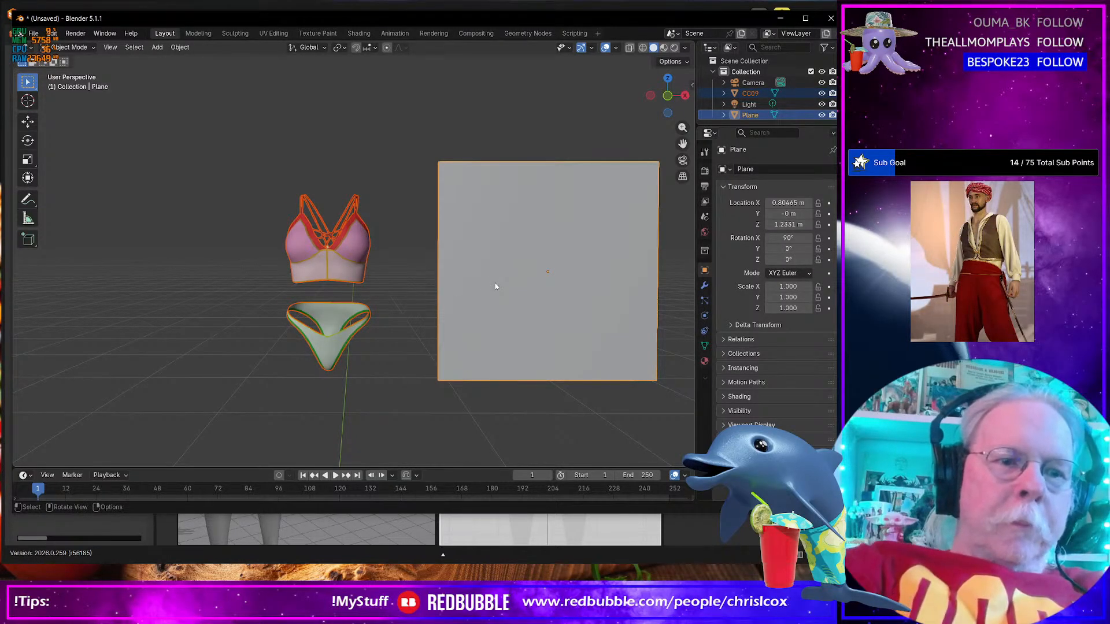
key("ctrl+shift+e")
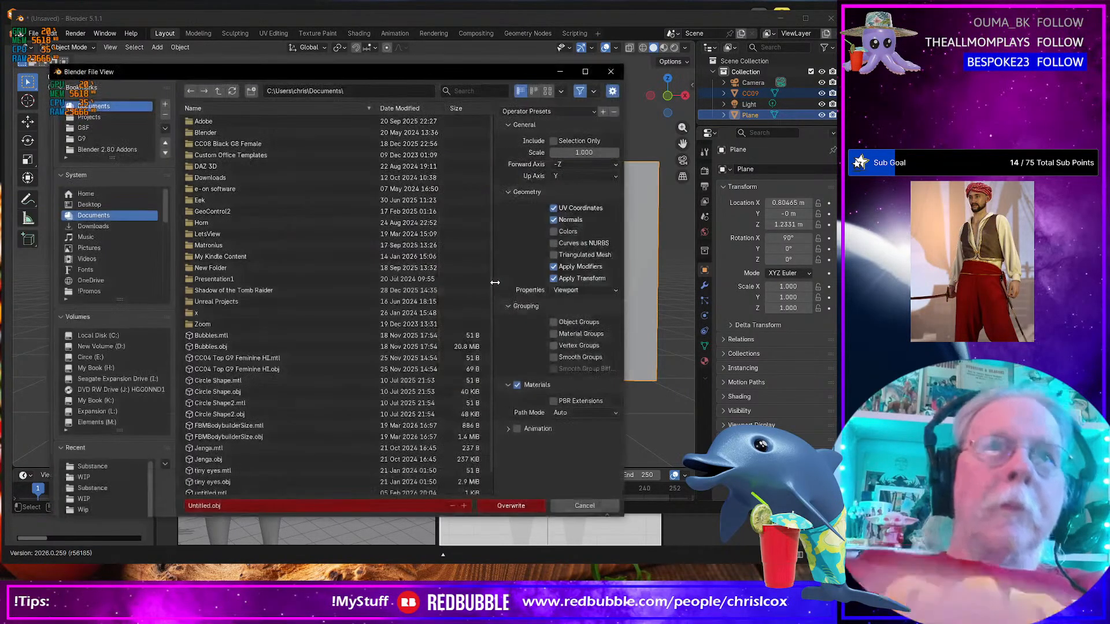
left_click(535, 111)
left_click(529, 138)
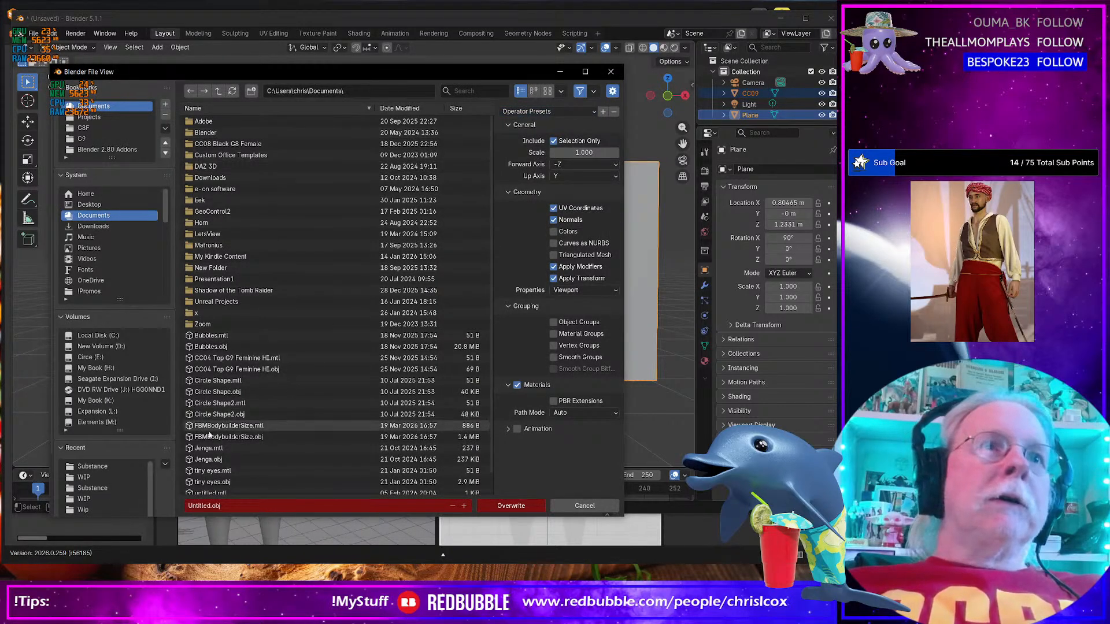
left_click(101, 470)
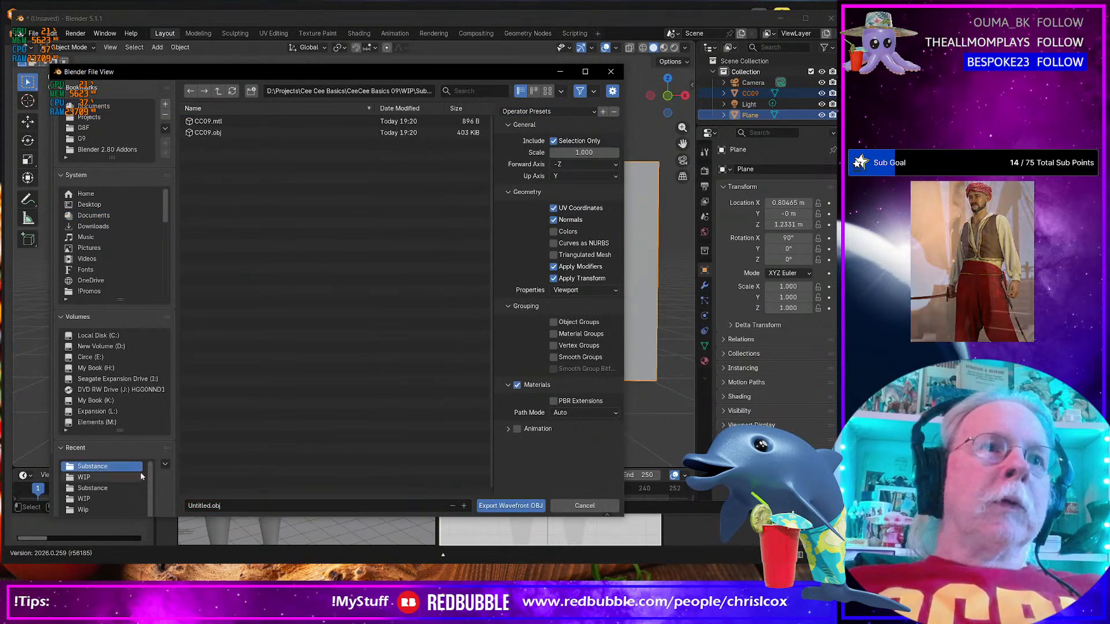
Name the export CC09 IDs.obj and export the outfit and plane with materials included
left_click(209, 133)
left_click(231, 505)
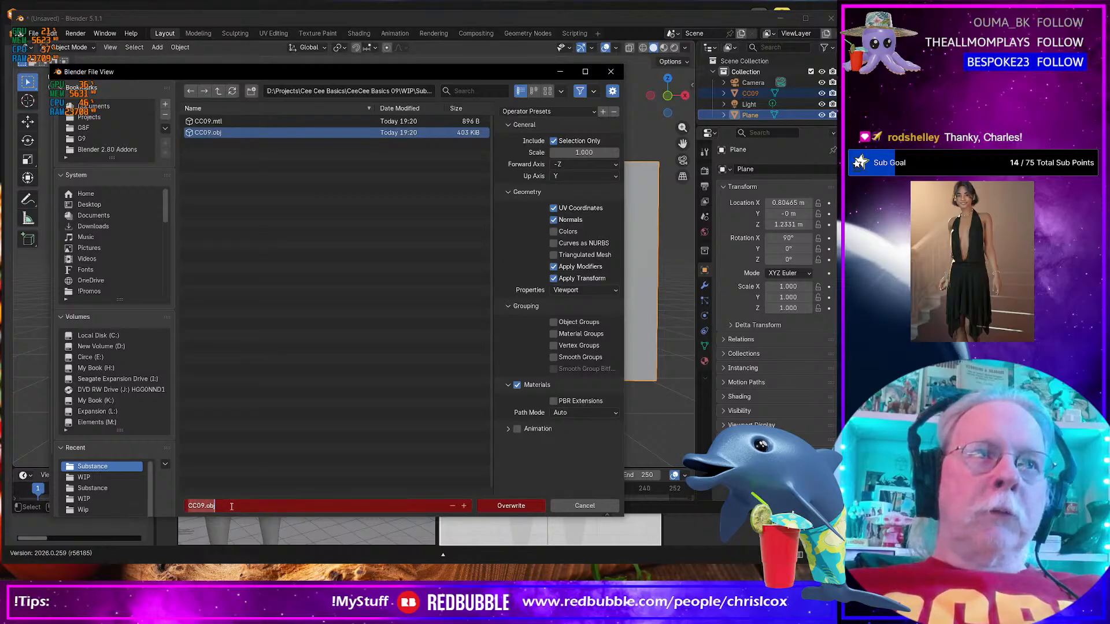
key("Right")
key("Left")
key("Left")
key("Left")
key("Left")
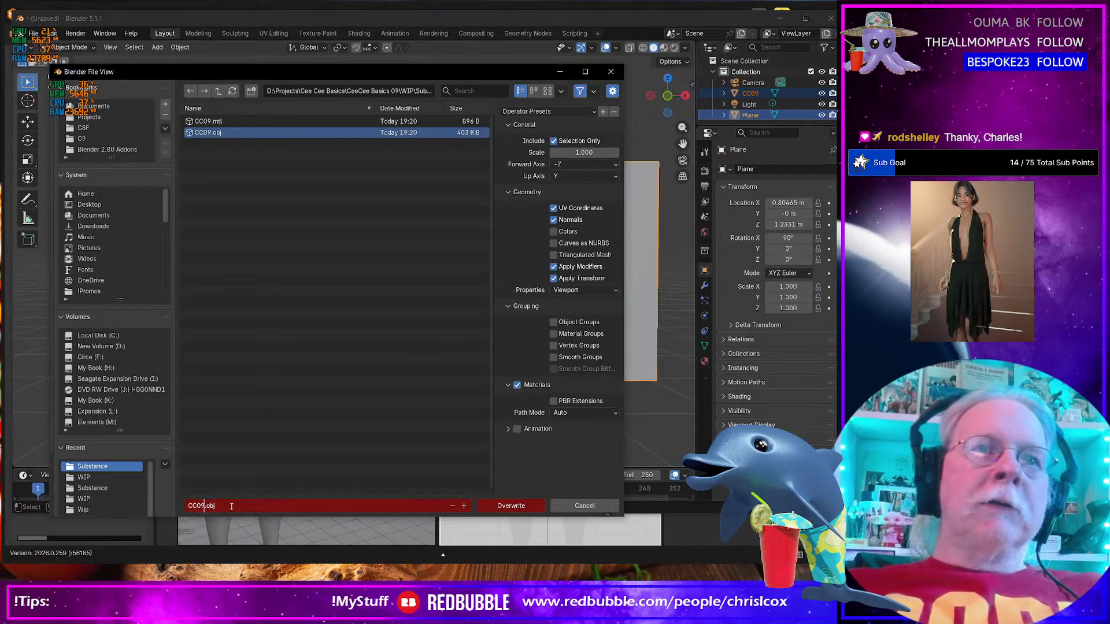
type("IDs")
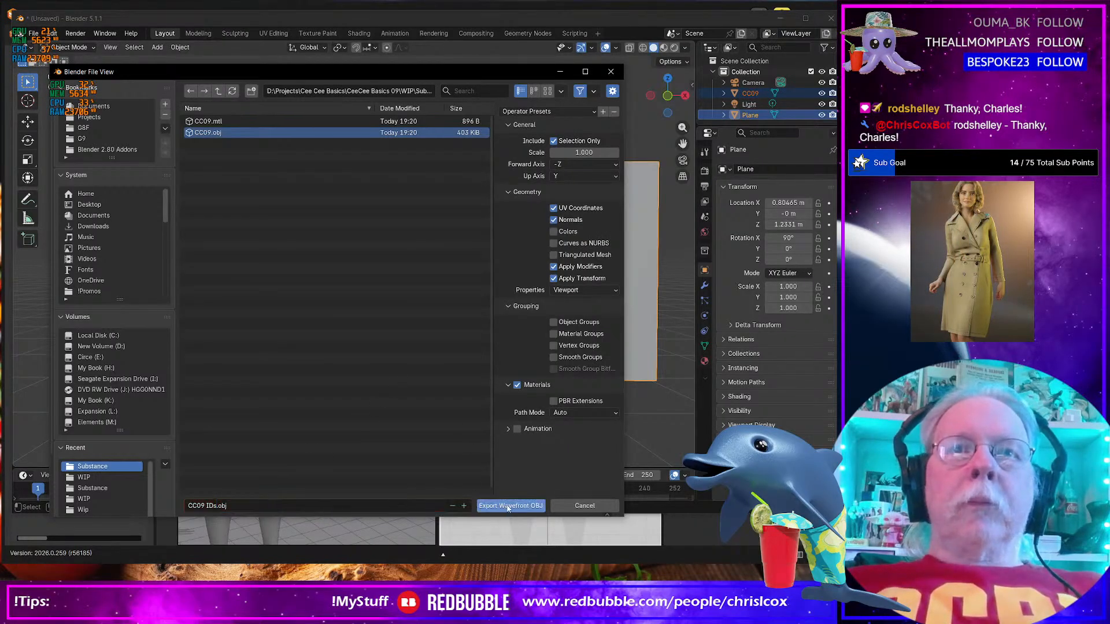
left_click(504, 505)
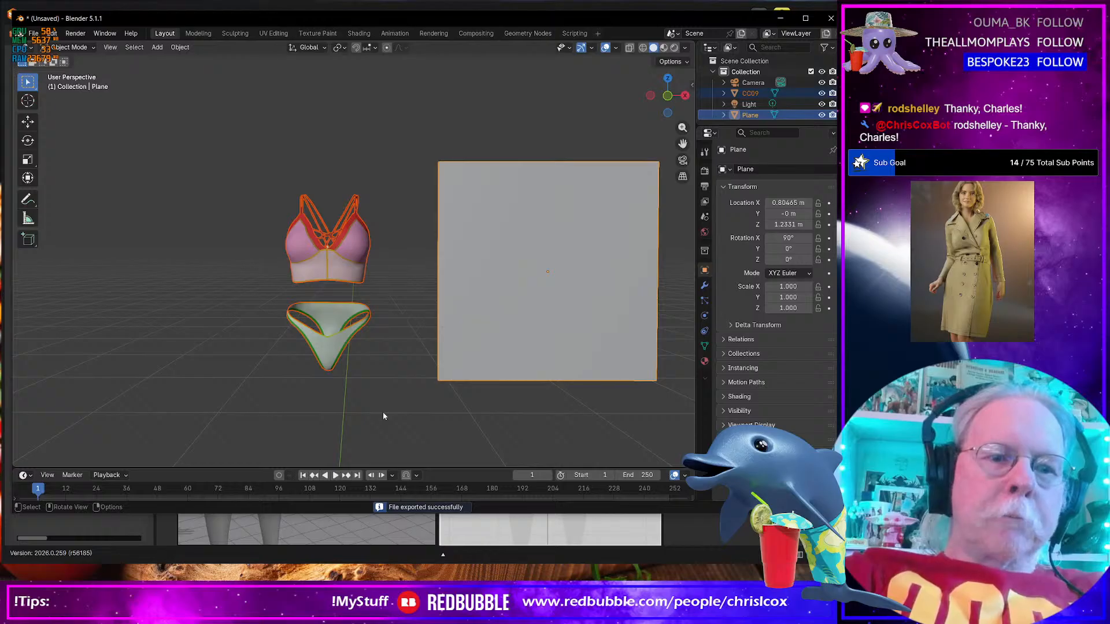
Export the same selection again as CC09 NM.obj with materials turned off
key("ctrl+shift+e")
left_click(517, 386)
left_click(218, 506)
key("shift+Left")
key("shift+Left")
key("shift+Left")
type("NM")
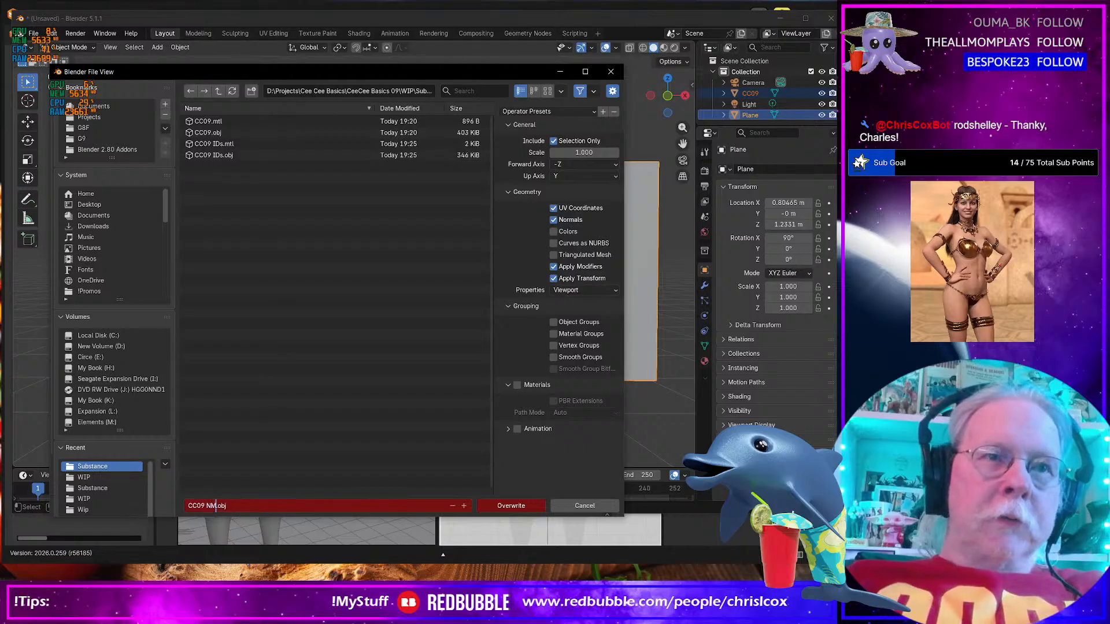
left_click(511, 506)
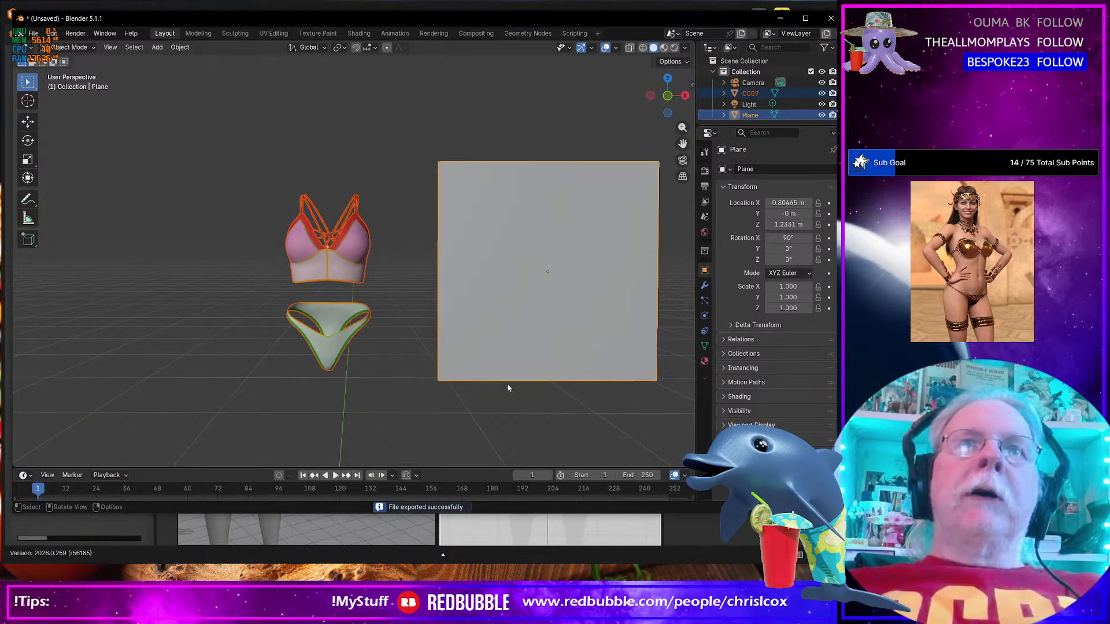
Select only the CC09 outfit and select all of its UV islands in the UV Editing workspace
left_click(493, 410)
left_click(488, 353)
left_click(338, 340)
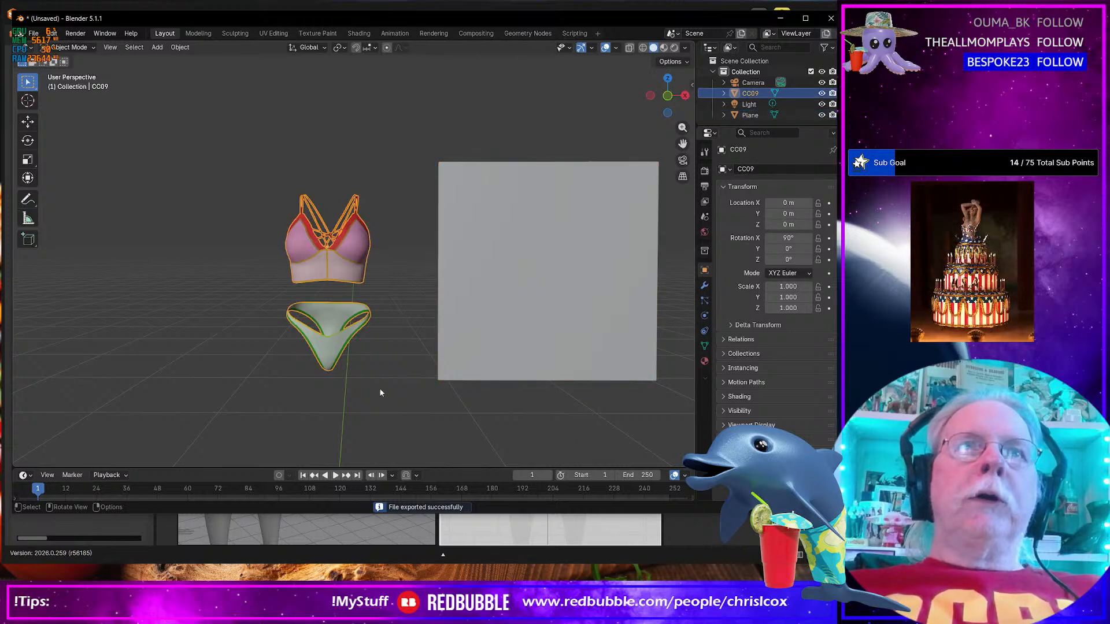
left_click(274, 33)
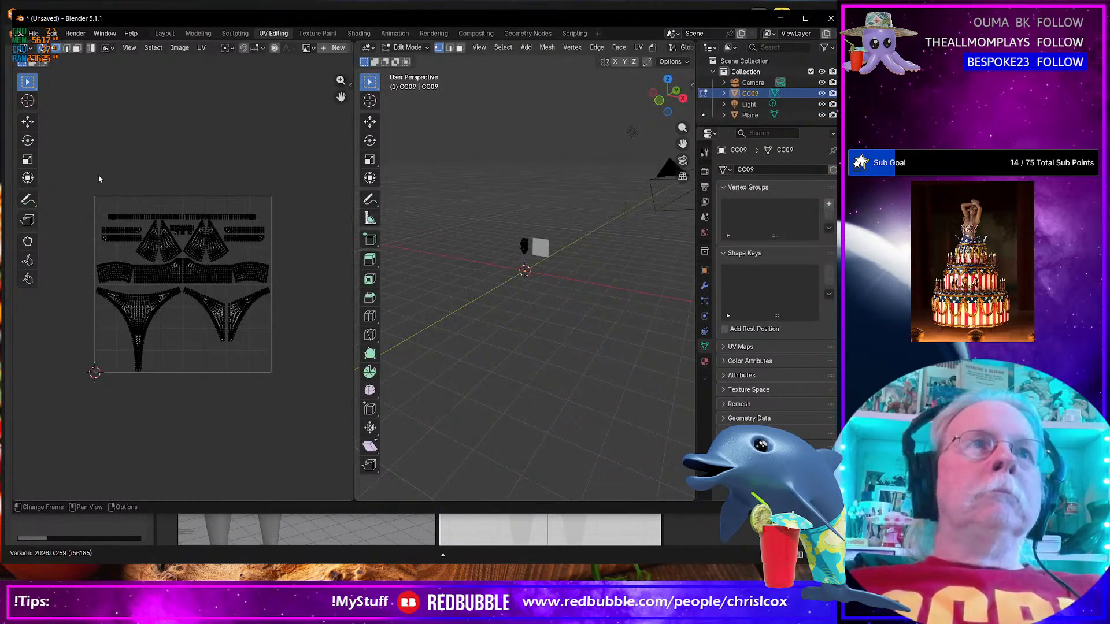
key("a")
scroll(296, 400, "up", 4)
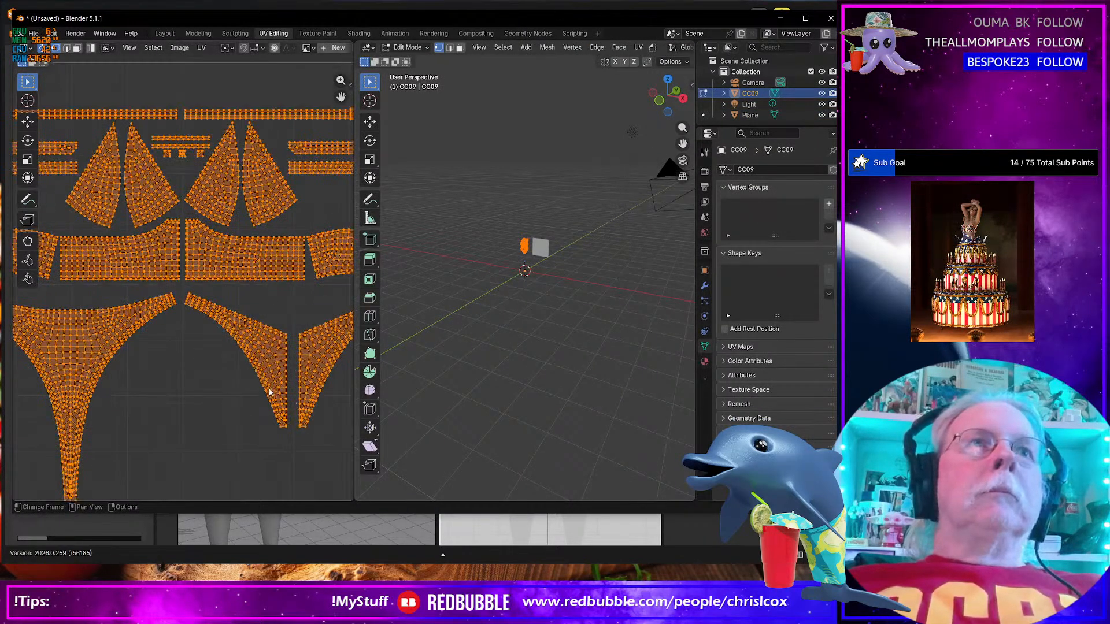
scroll(273, 393, "down", 1)
Begin a UV layout export for the outfit as a PNG with the size set to 8192 × 8192
left_click(201, 48)
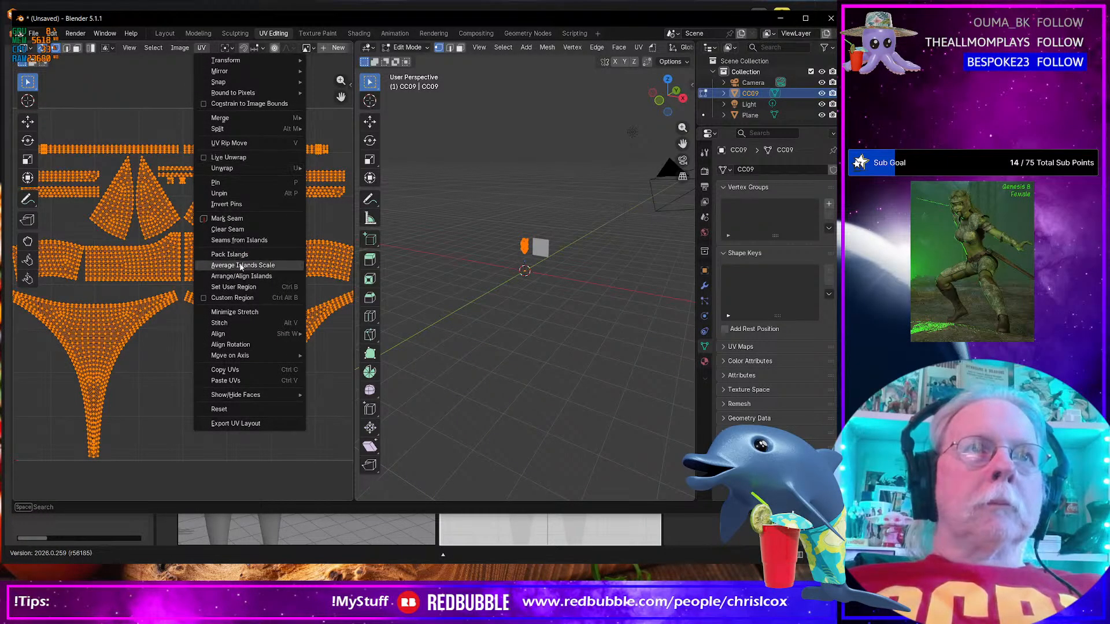
left_click(247, 424)
left_click(591, 166)
type("8")
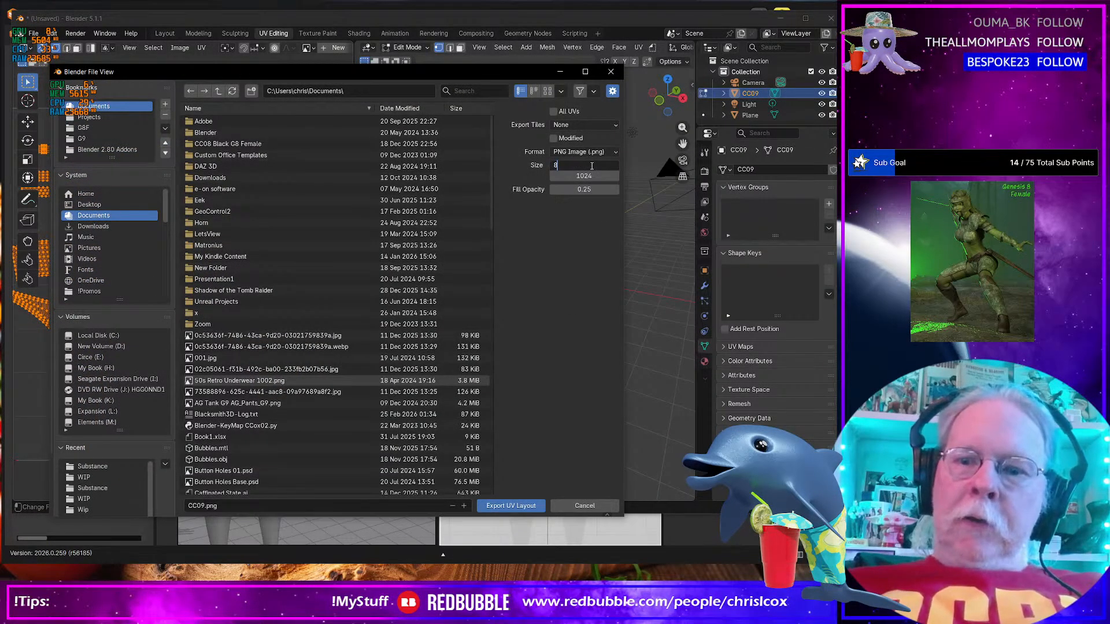
type("192")
key("Tab")
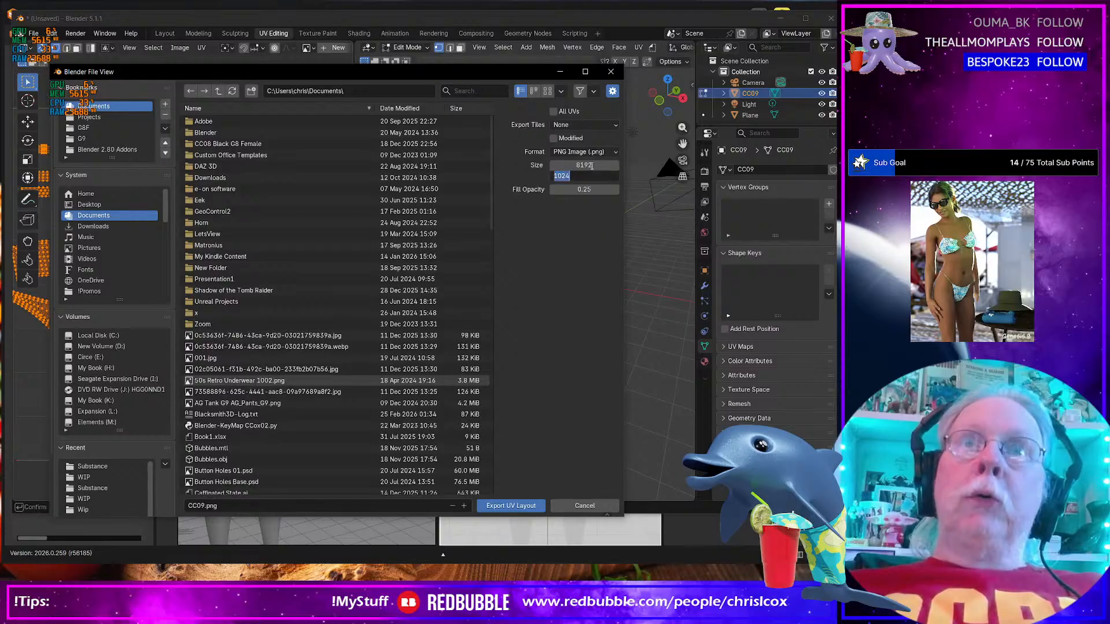
type("8192")
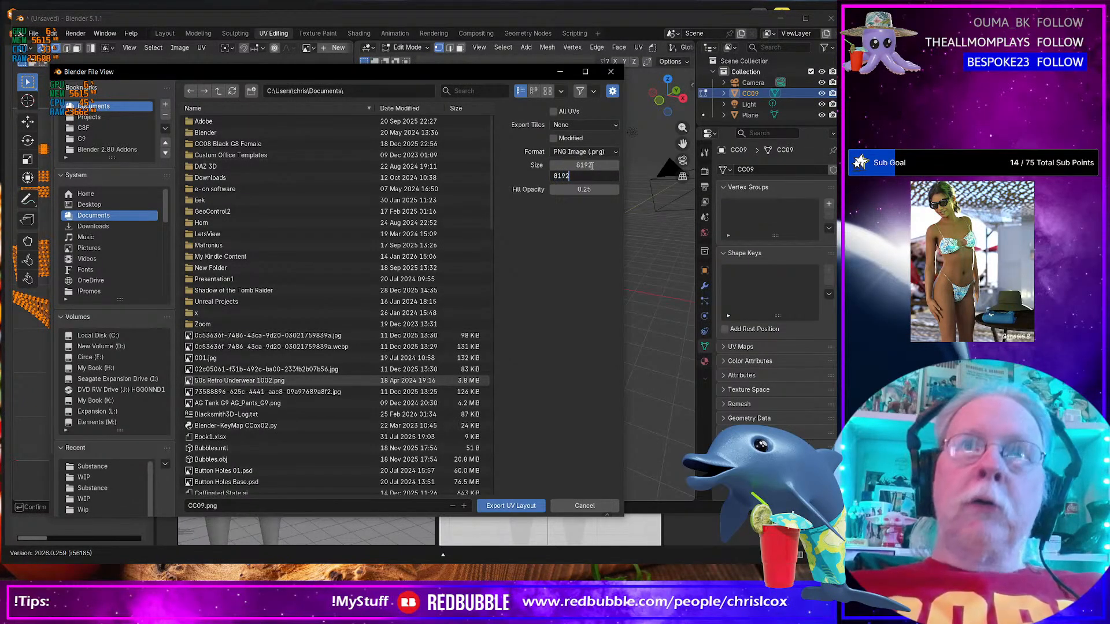
Browse to the project's Templates\CCox folder, rename the Project subfolder to CC09, and open it as the export location
left_click(101, 466)
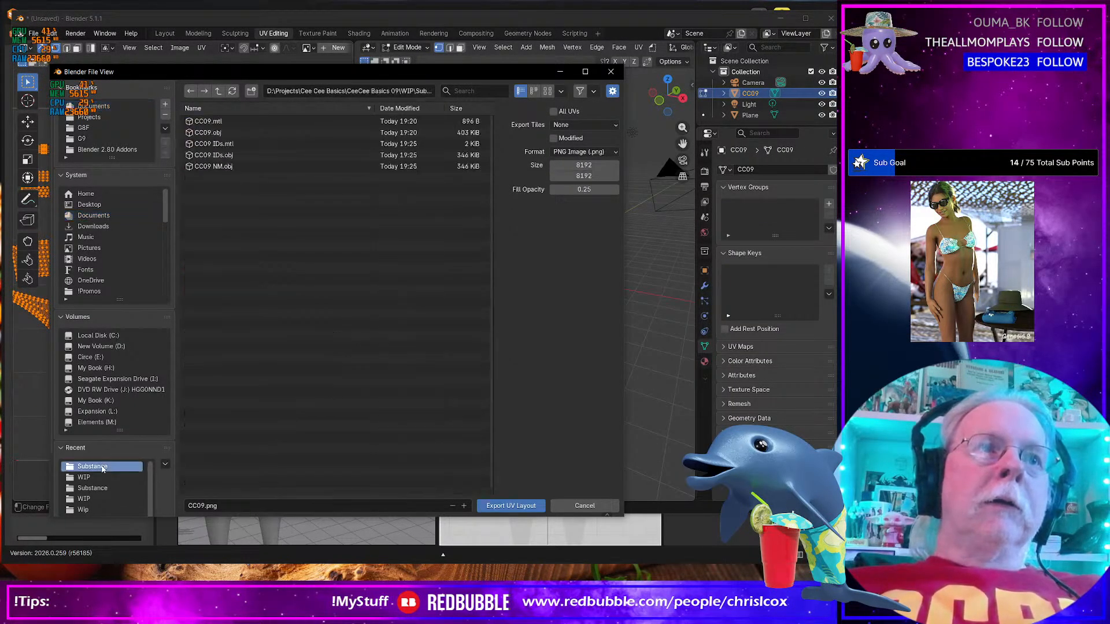
left_click(219, 93)
left_click(219, 93)
double_click(210, 150)
double_click(209, 124)
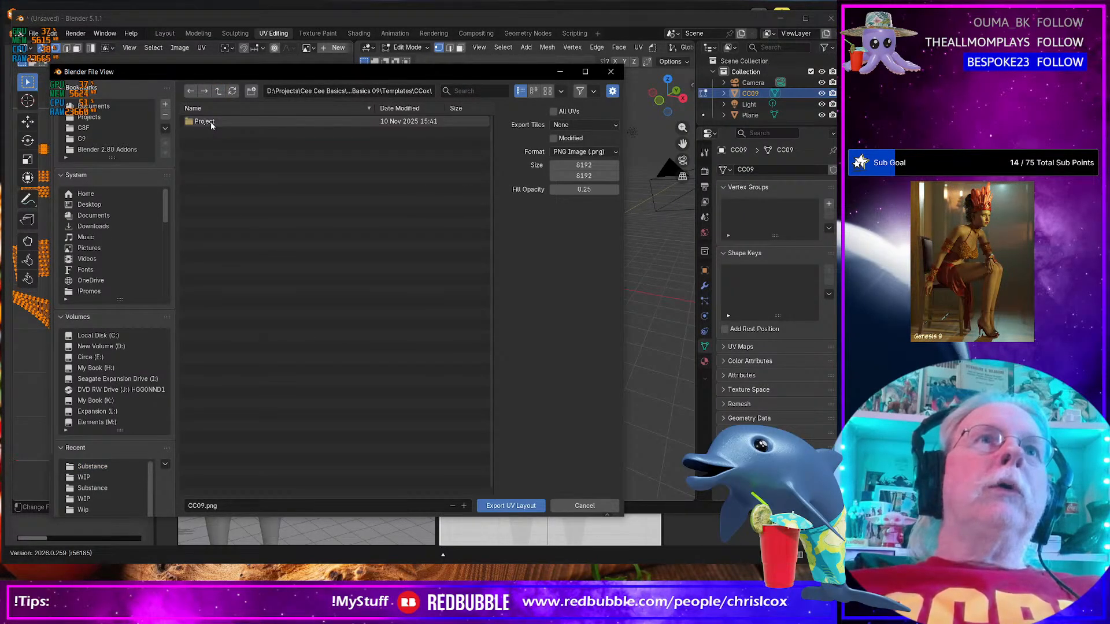
left_click(207, 123)
right_click(207, 124)
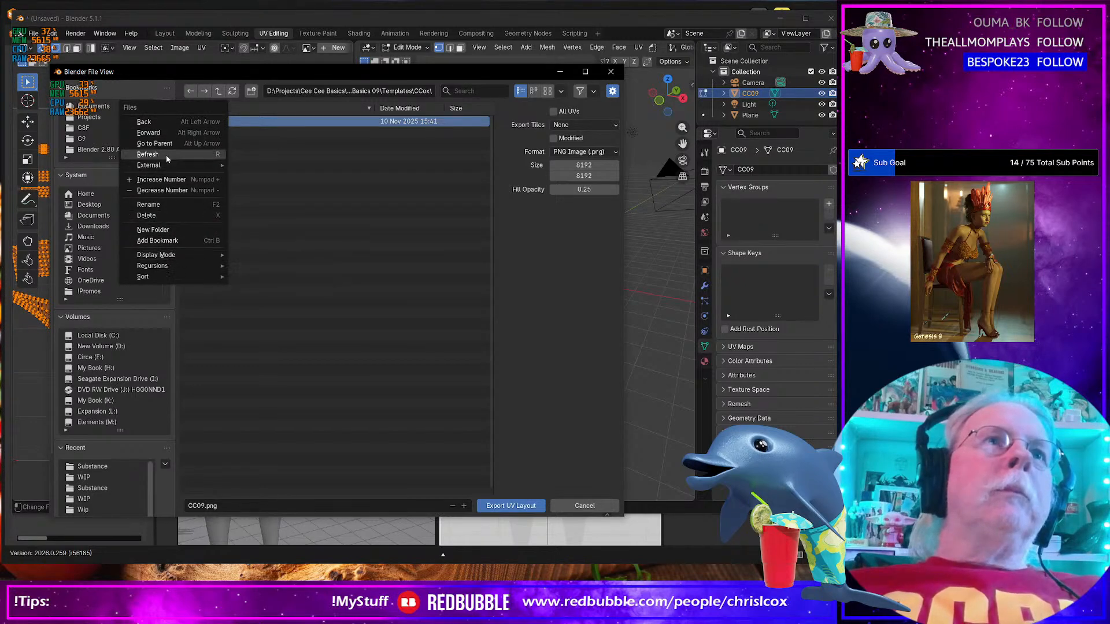
left_click(176, 203)
type("CC09")
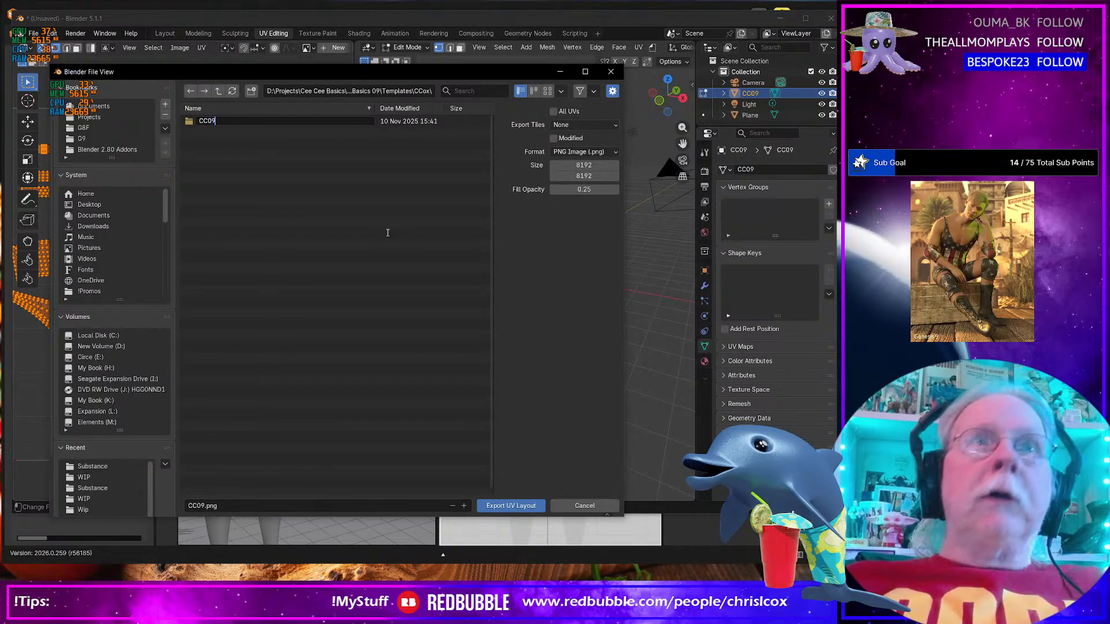
key("Return")
key("Return")
Name the UV layout image CC09 UVs.png and export it
left_click(229, 506)
key("Left")
key("Left")
key("Left")
key("Left")
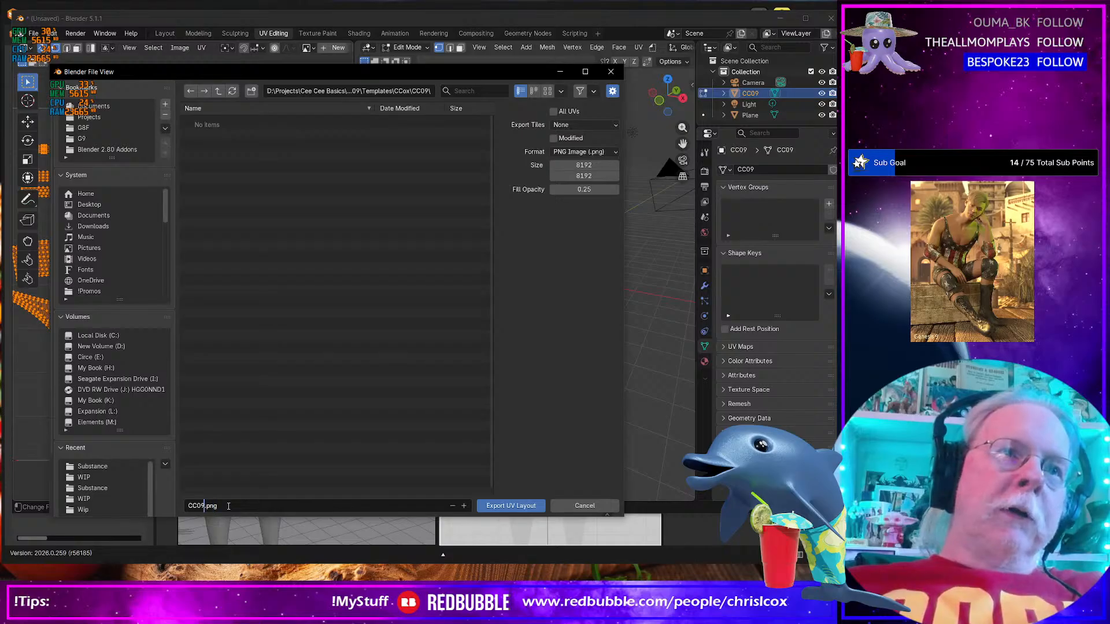
type("UVs")
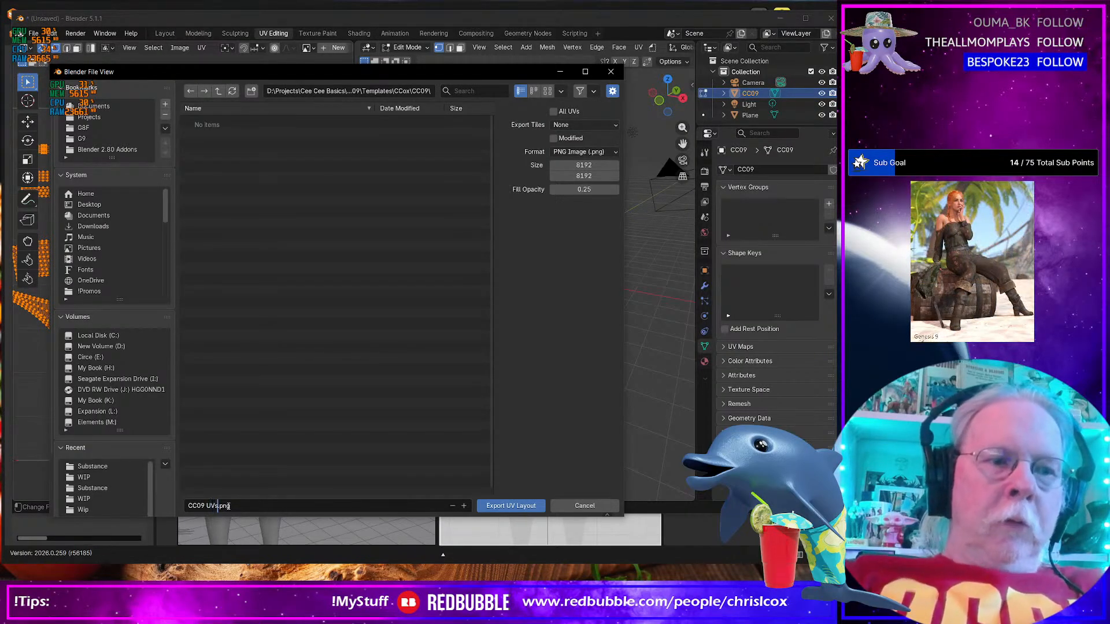
left_click(511, 506)
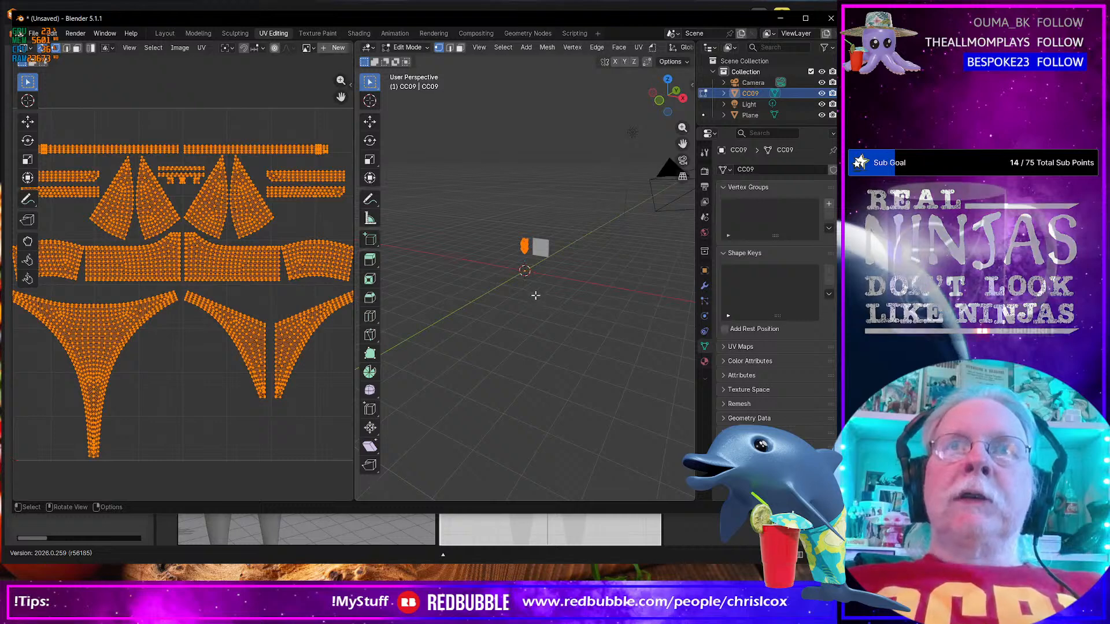
Leave Blender and Marvelous Designer, switch to Adobe Substance 3D Painter, and dismiss its home screen
left_click(780, 20)
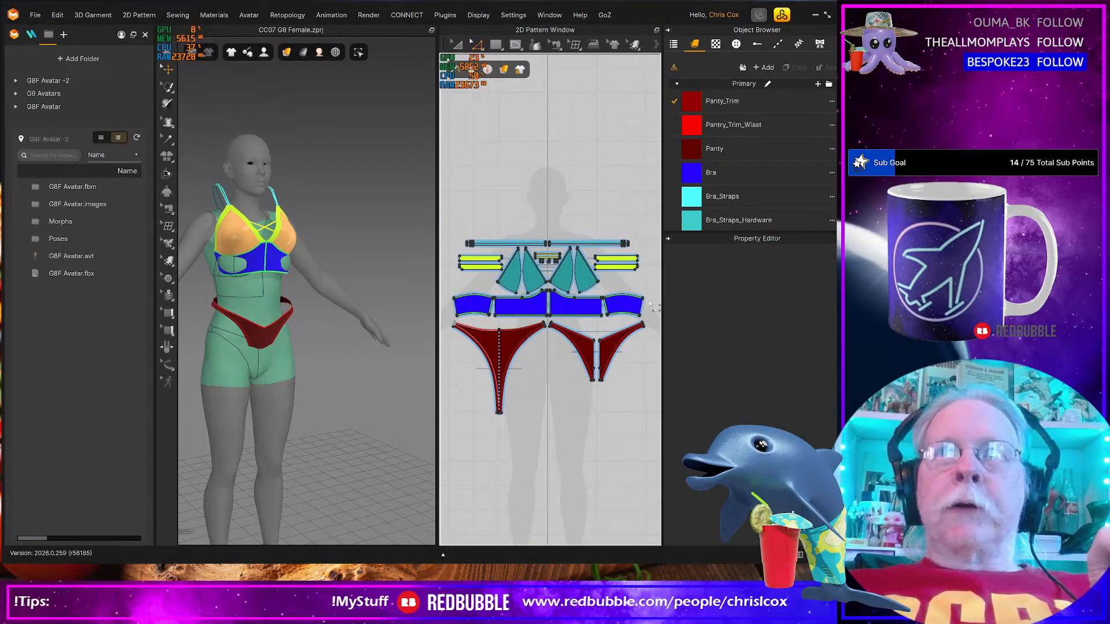
left_click(837, 14)
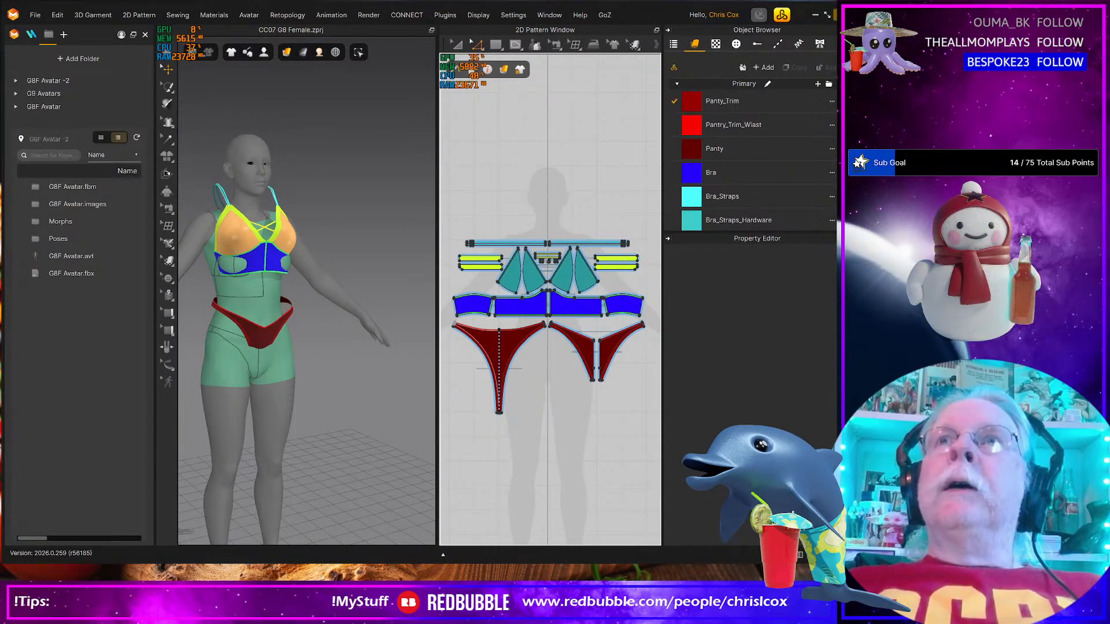
left_click(558, 344)
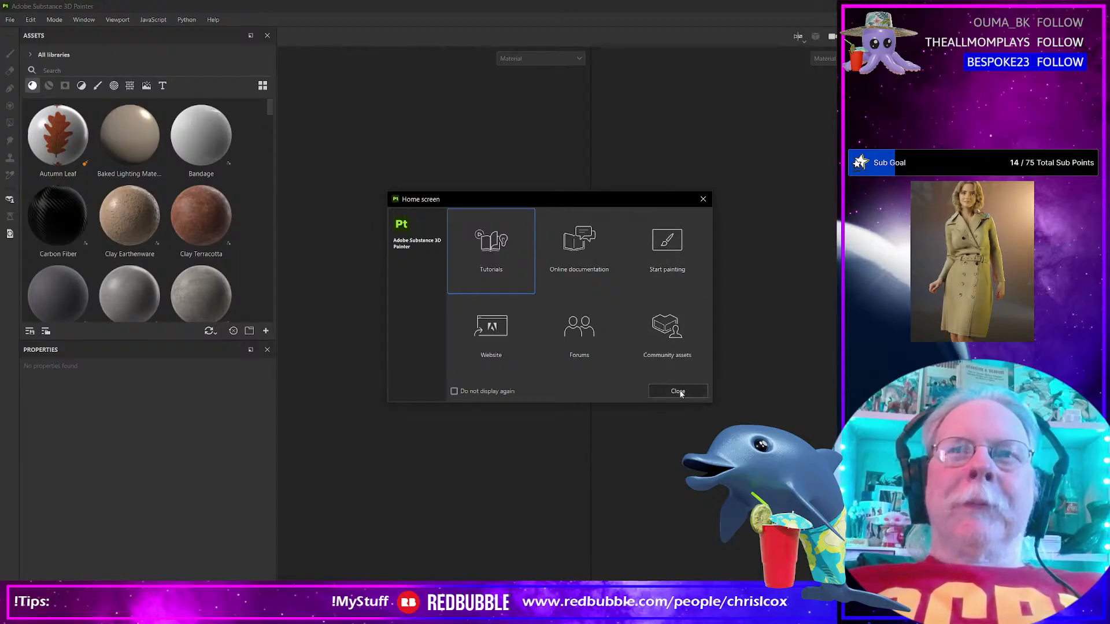
left_click(678, 392)
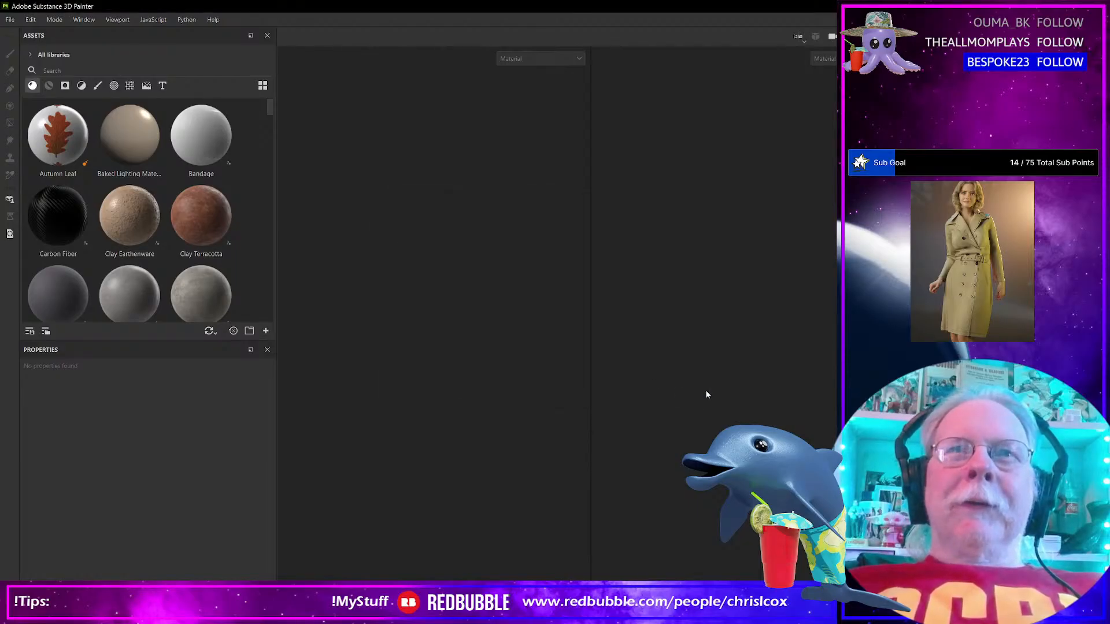
Restore the maximized Painter window to a smaller size and nudge it into place
left_click(9, 19)
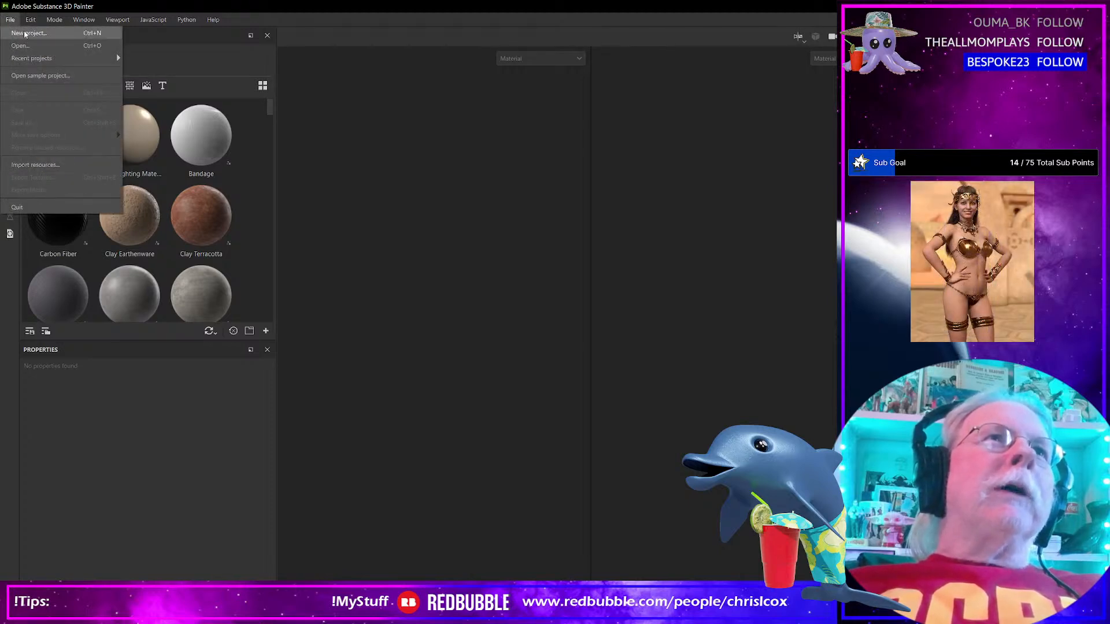
mouse_move(186, 20)
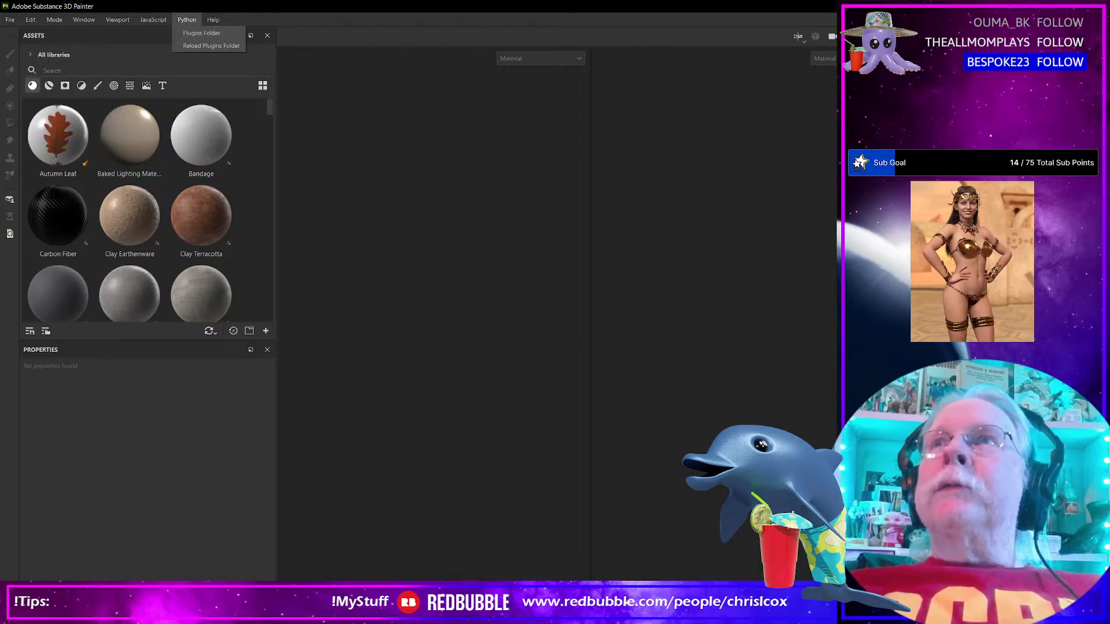
key("Escape")
left_click(1071, 6)
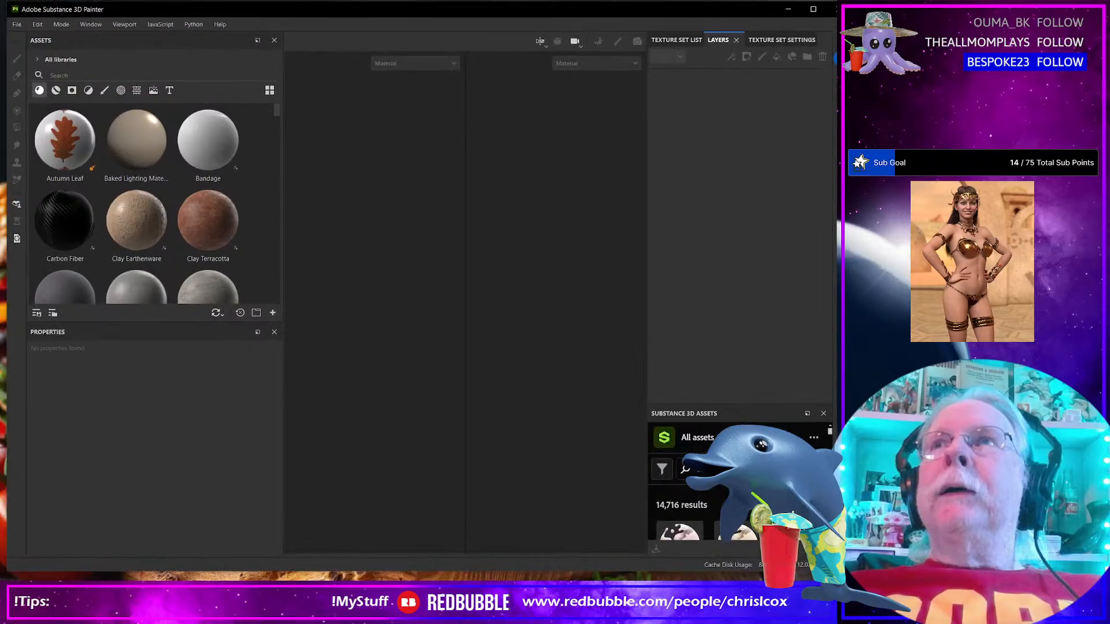
mouse_move(653, 10)
left_mouse_down()
mouse_move(640, 19)
mouse_move(648, 11)
left_mouse_up()
Start a new project and browse for its 3D mesh to Projects\Cee Cee Basics\CeeCee Basics 09\WIP
left_click(12, 27)
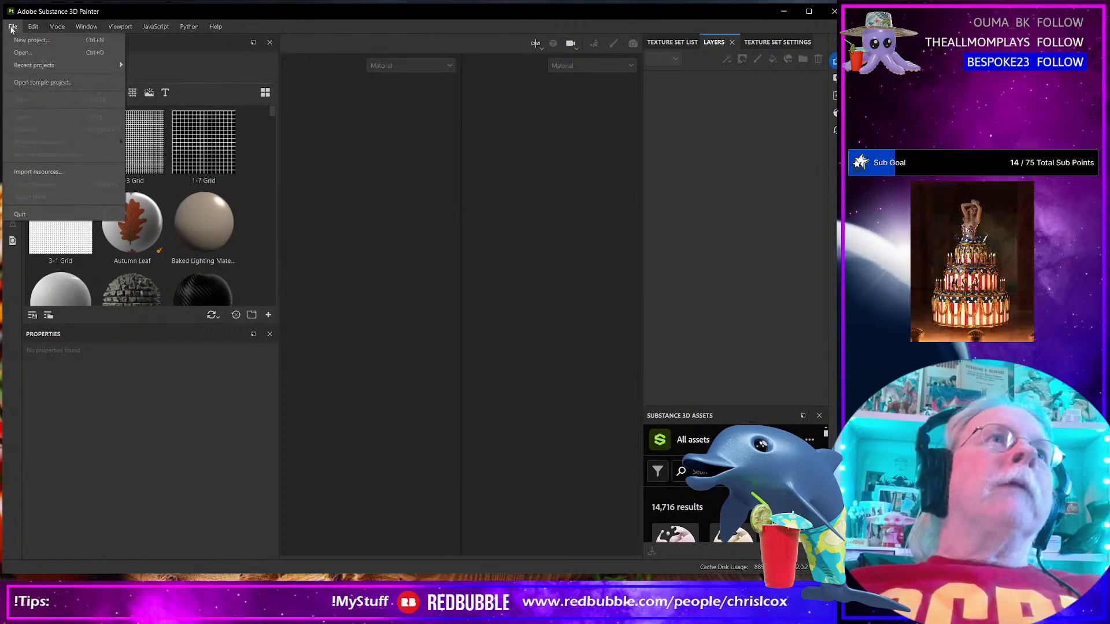
left_click(26, 38)
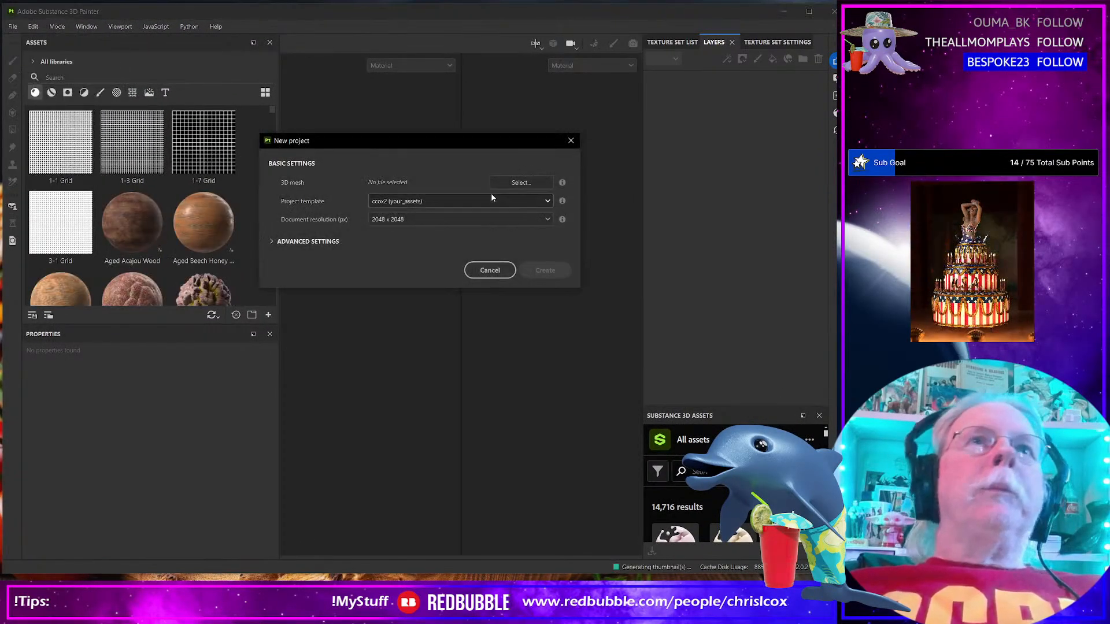
left_click(532, 182)
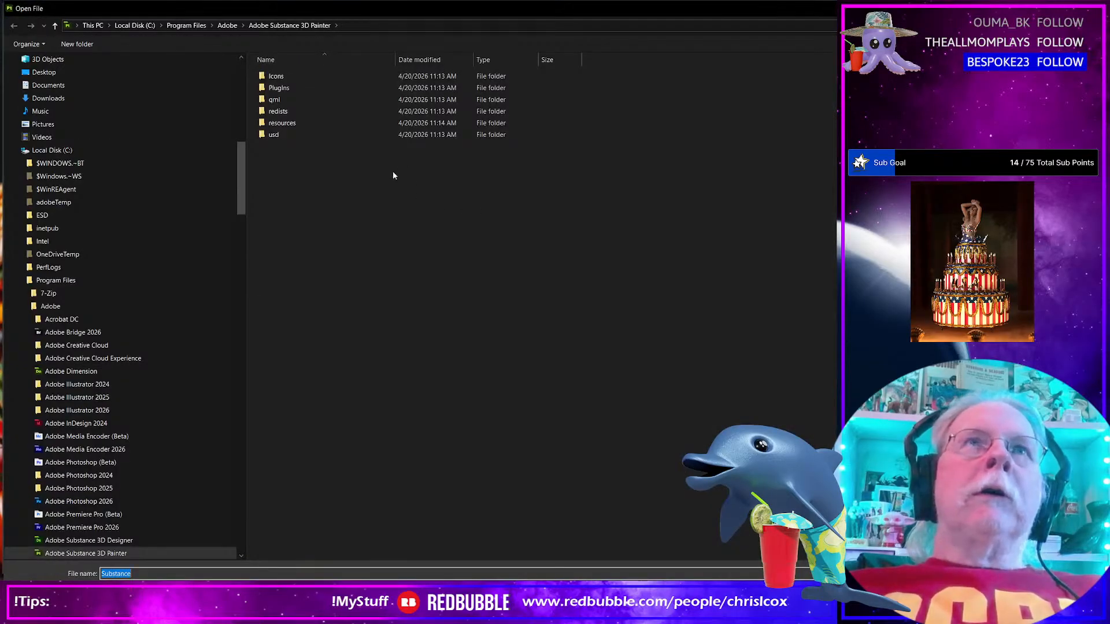
left_click_drag(242, 164, 238, 65)
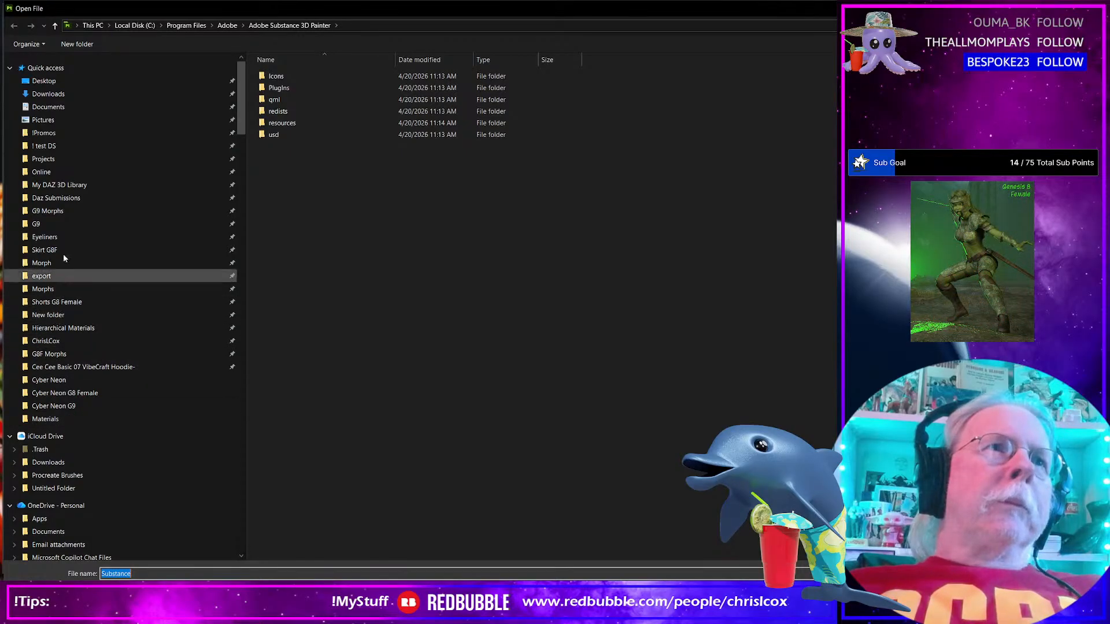
left_click(58, 159)
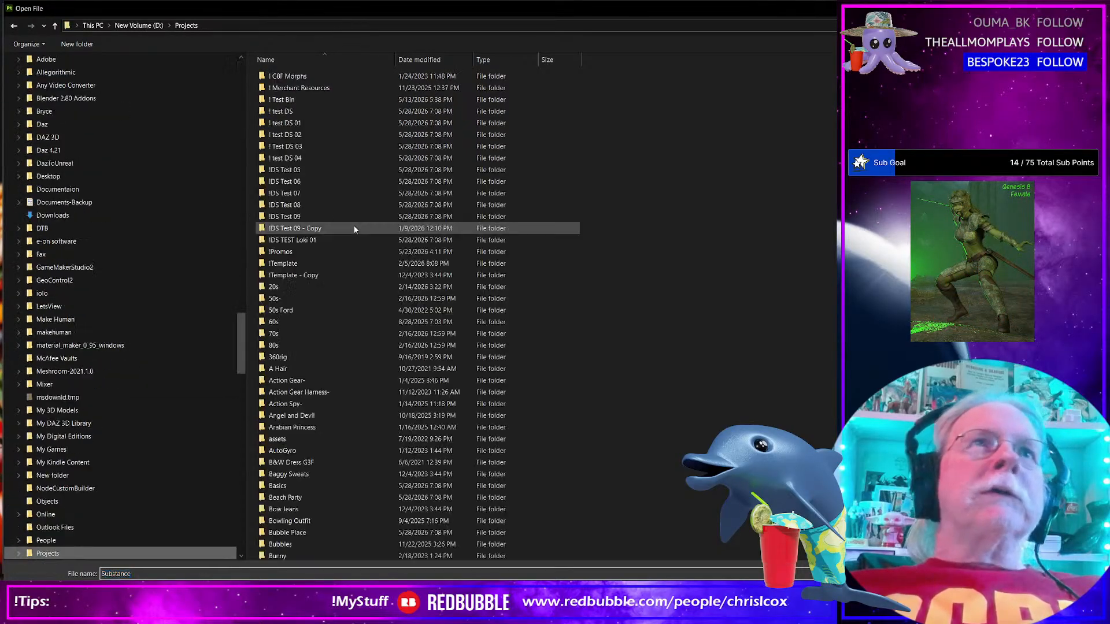
scroll(340, 383, "down", 8)
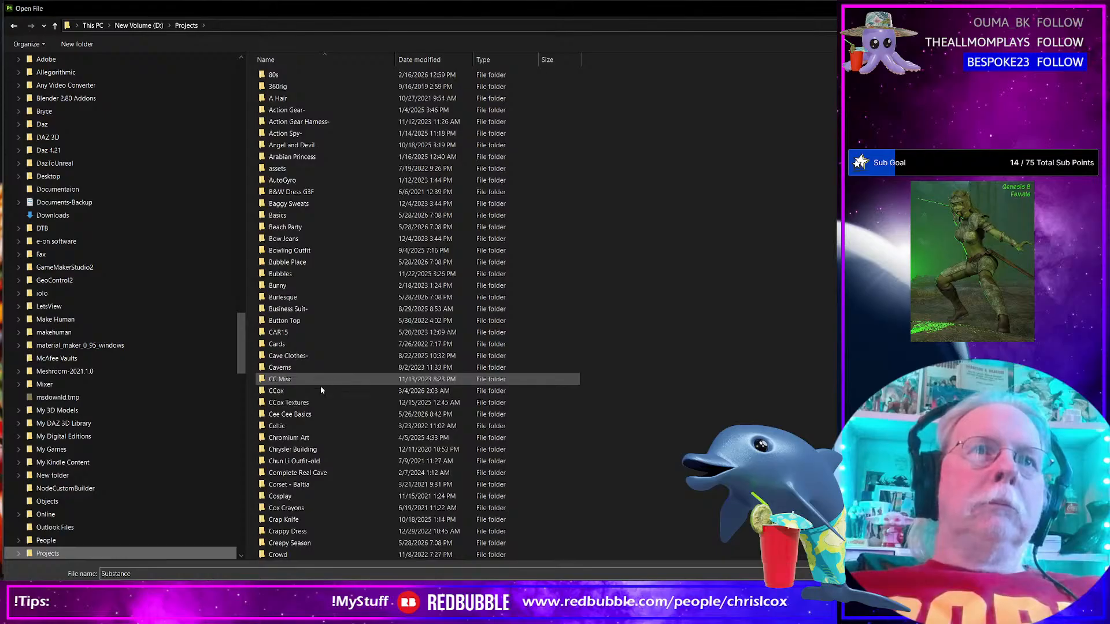
double_click(329, 414)
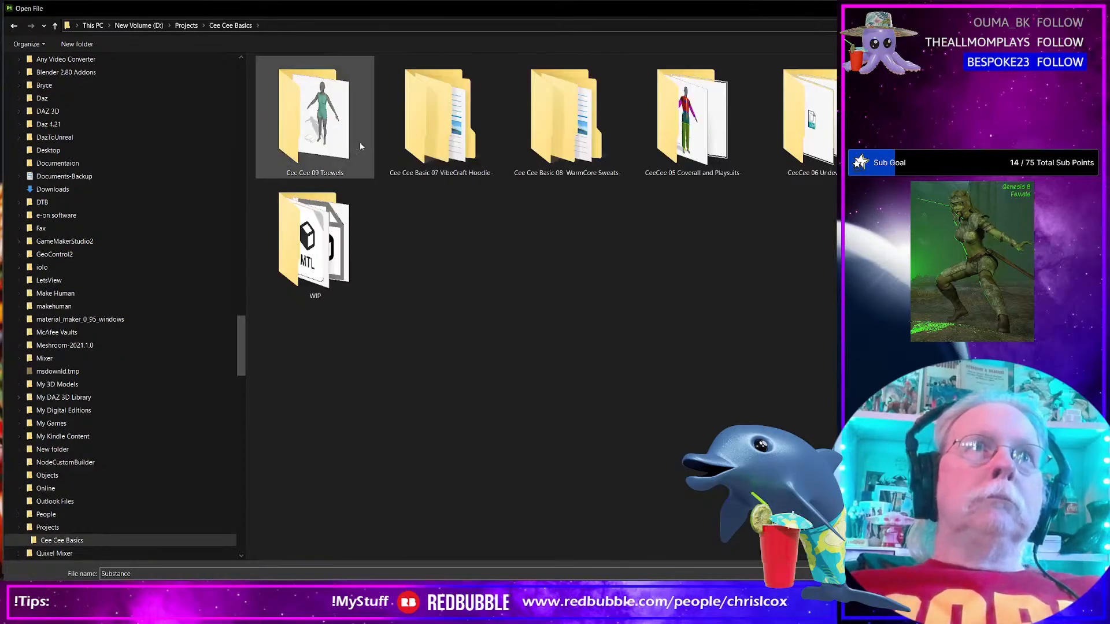
double_click(943, 124)
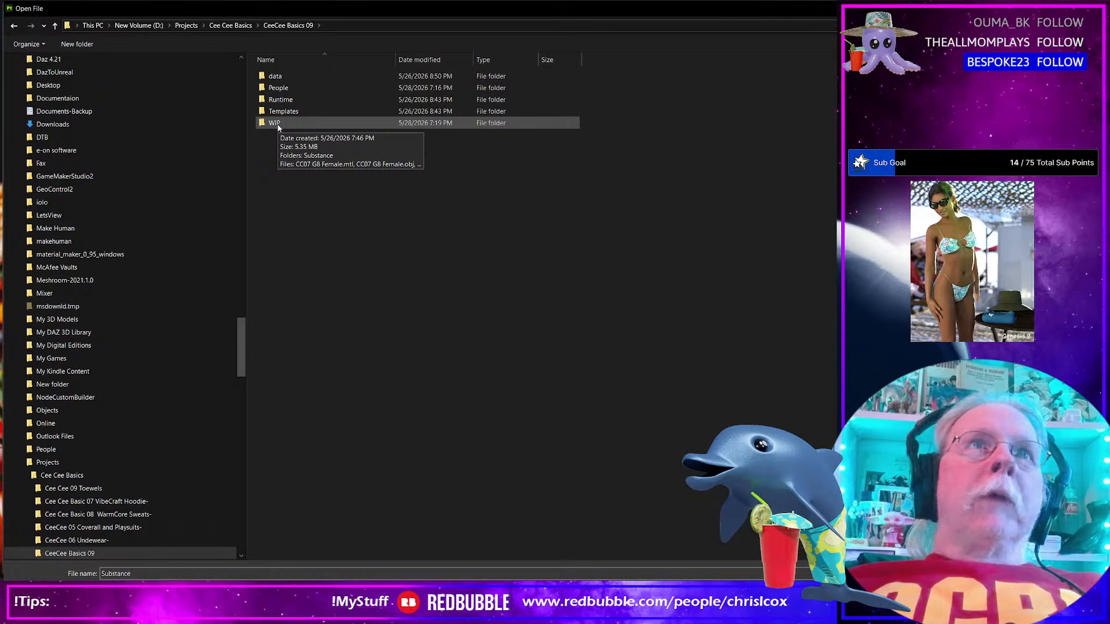
double_click(277, 124)
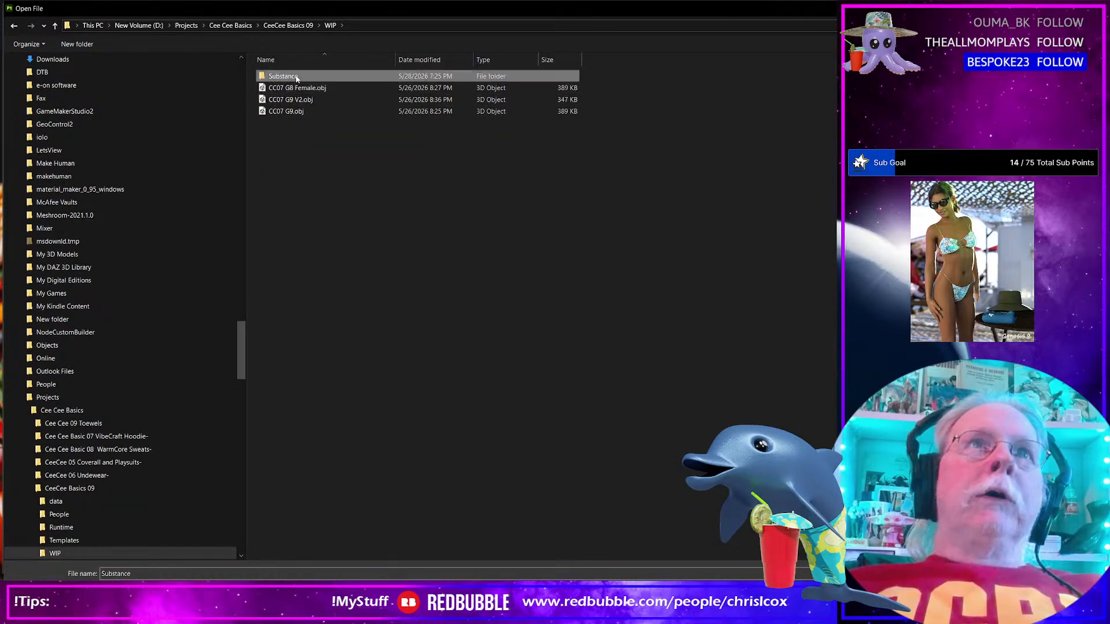
Load the outfit OBJ from the Substance subfolder as the mesh and create the project with the ccox2 template
double_click(324, 76)
left_click(347, 87)
key("Return")
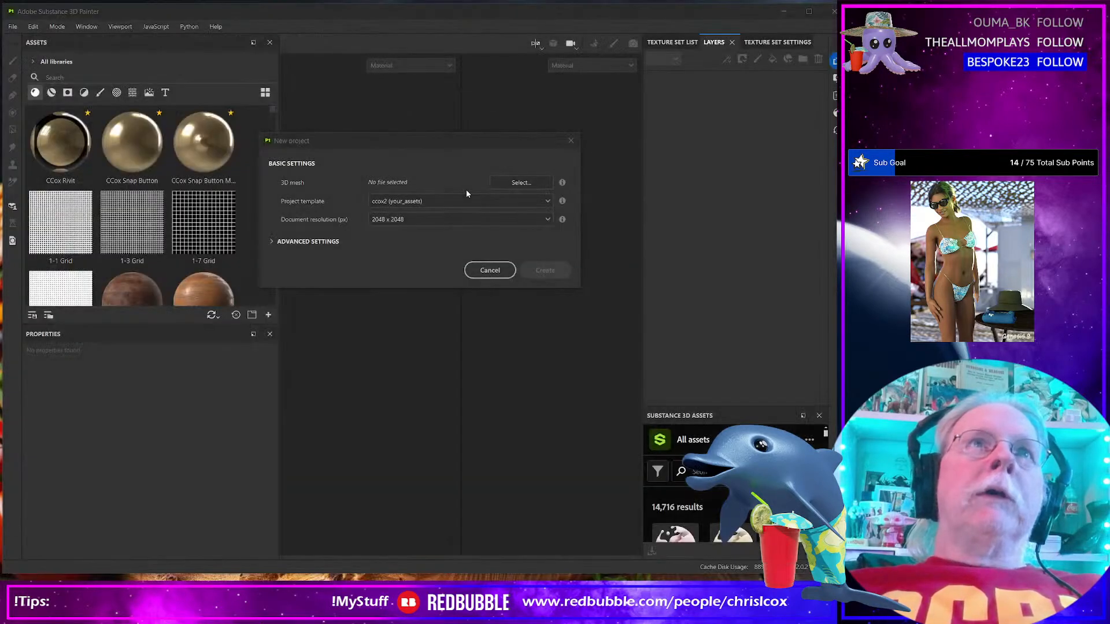
left_click(541, 273)
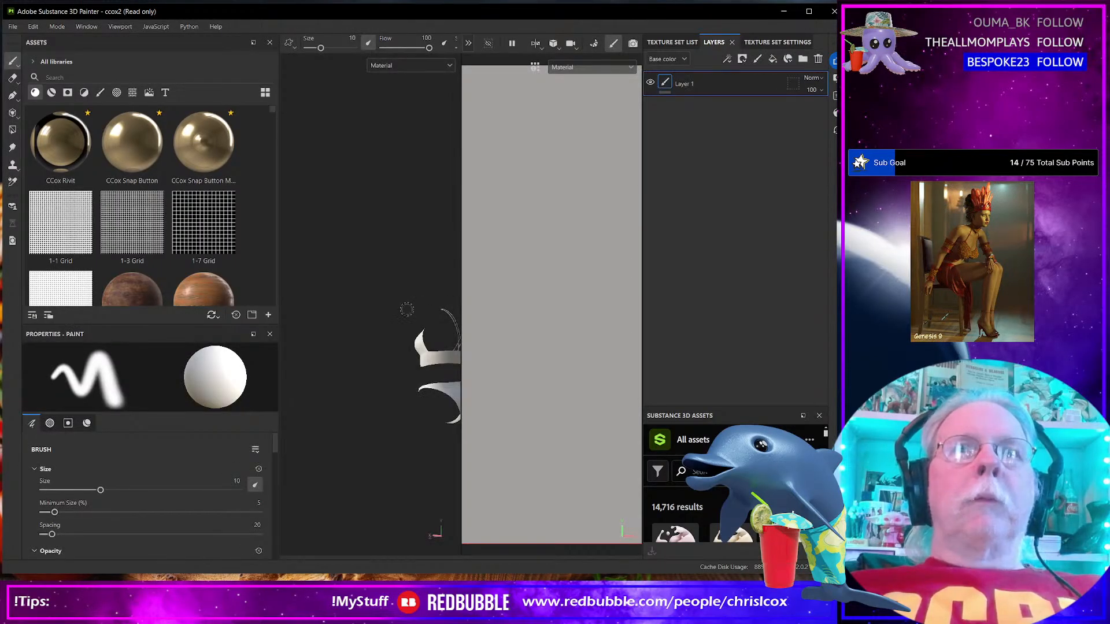
Save the project as CC09 in the WIP\Substance folder
left_click(12, 27)
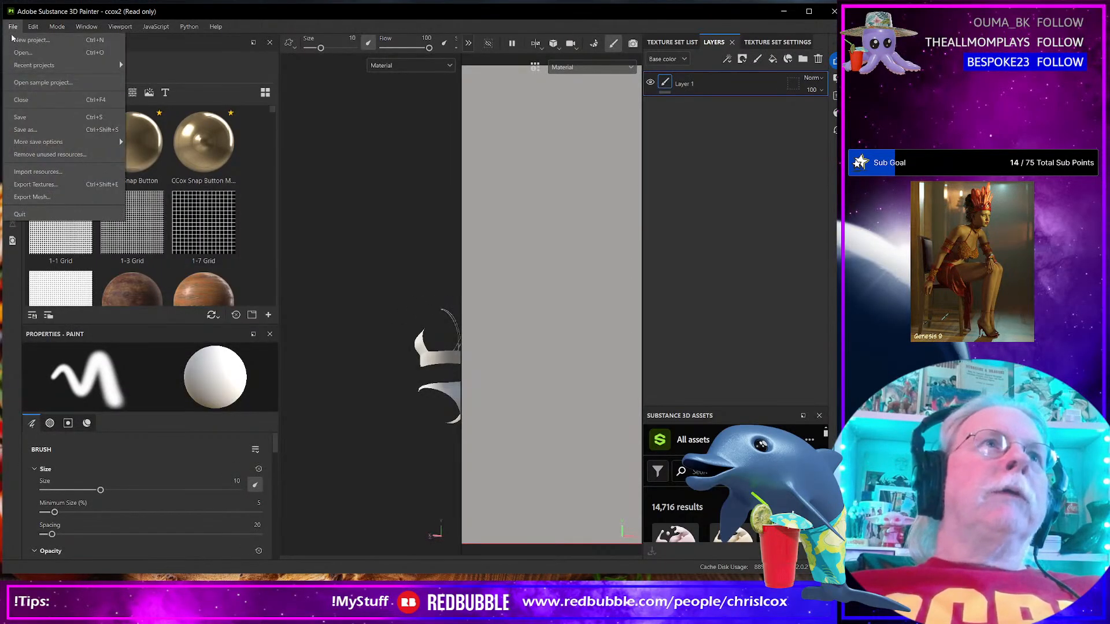
left_click(36, 132)
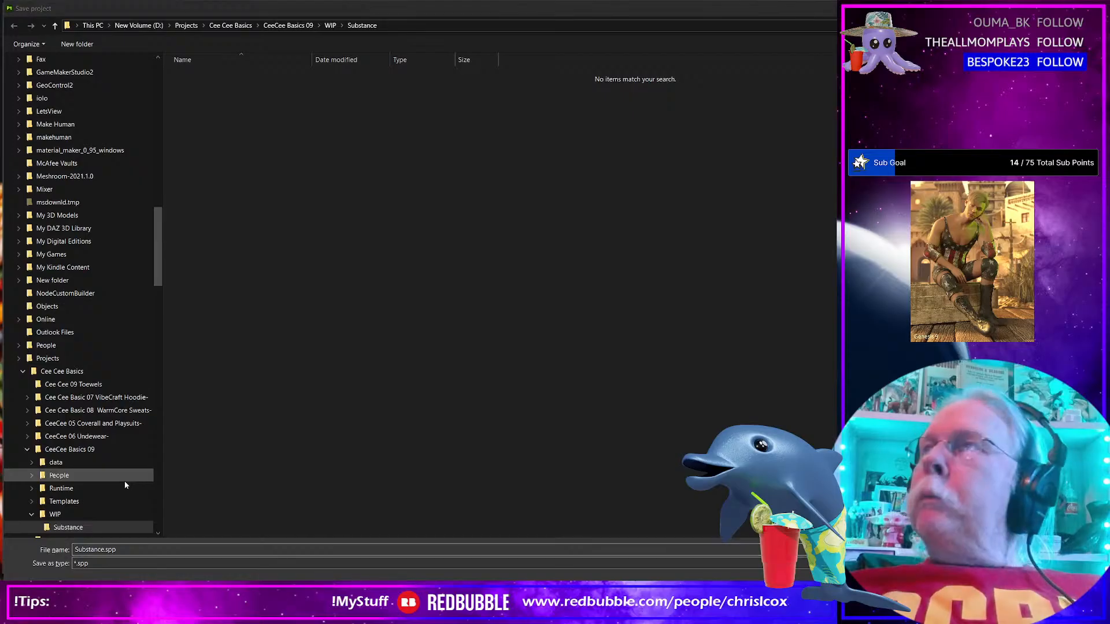
key("alt+Tab")
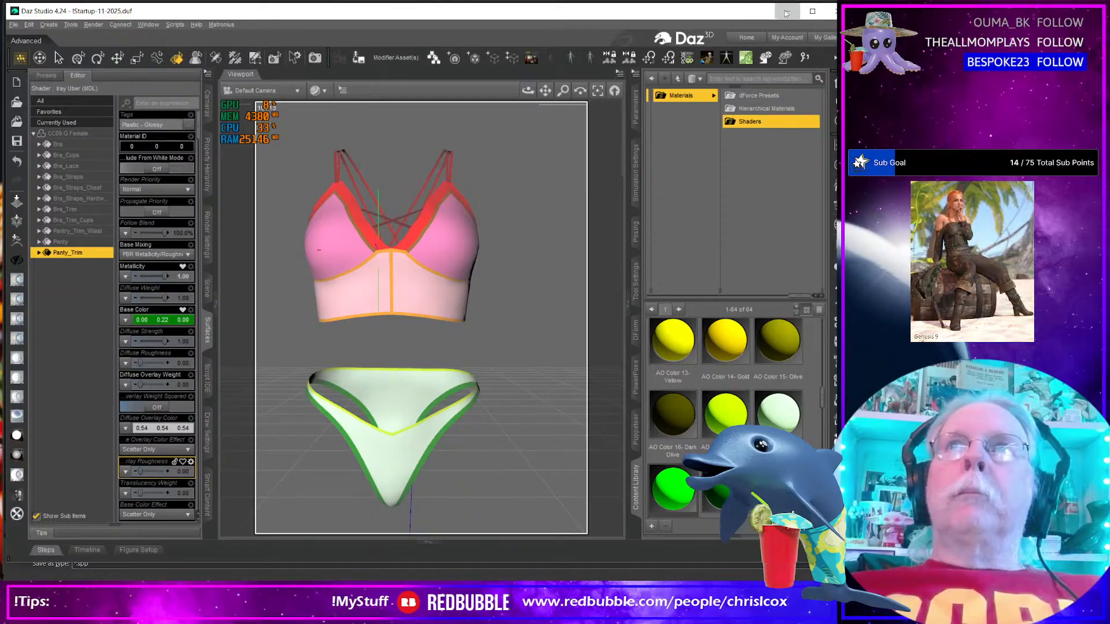
key("alt+Tab")
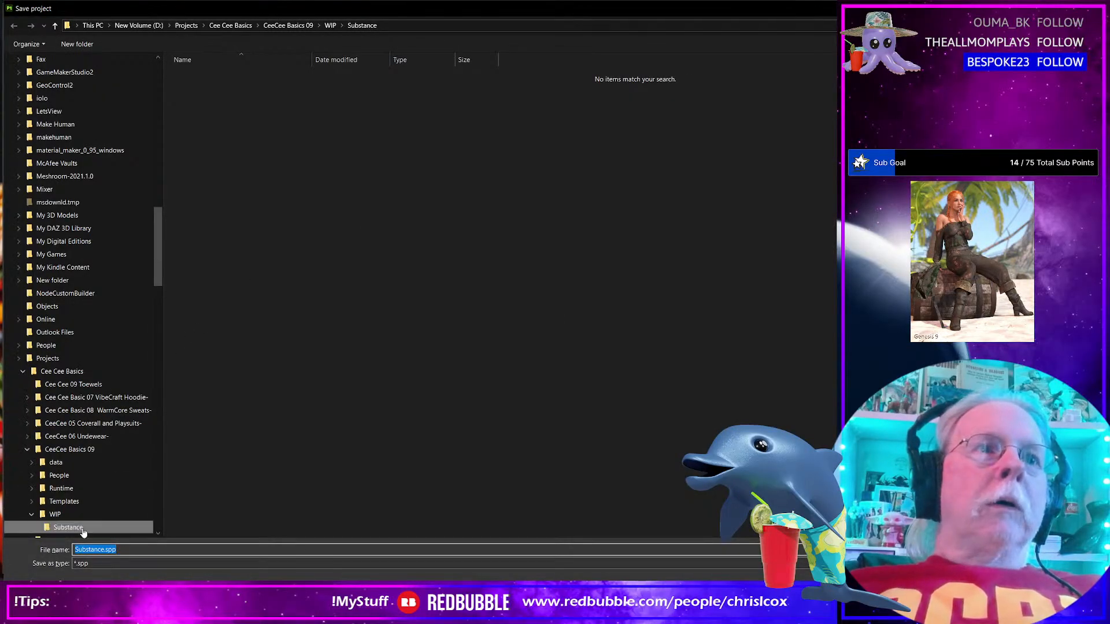
left_click(138, 550)
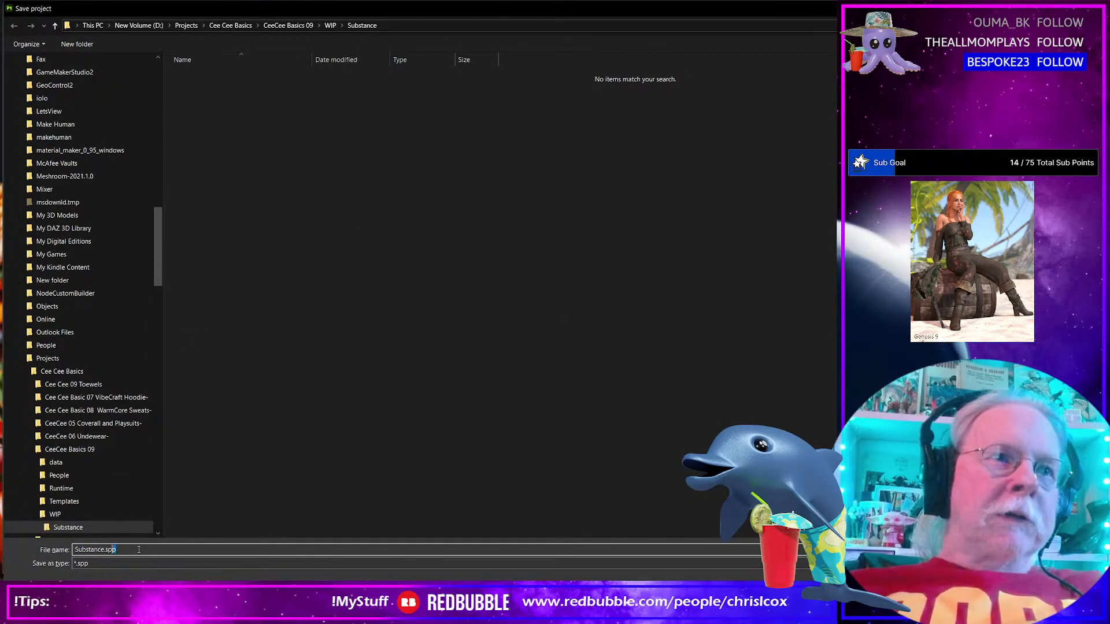
key("shift+Left")
key("shift+Left")
key("shift+Left")
key("shift+Left")
key("shift+Left")
key("shift+Left")
key("shift+Left")
key("shift+Left")
key("shift+Left")
key("shift+Left")
type("CC")
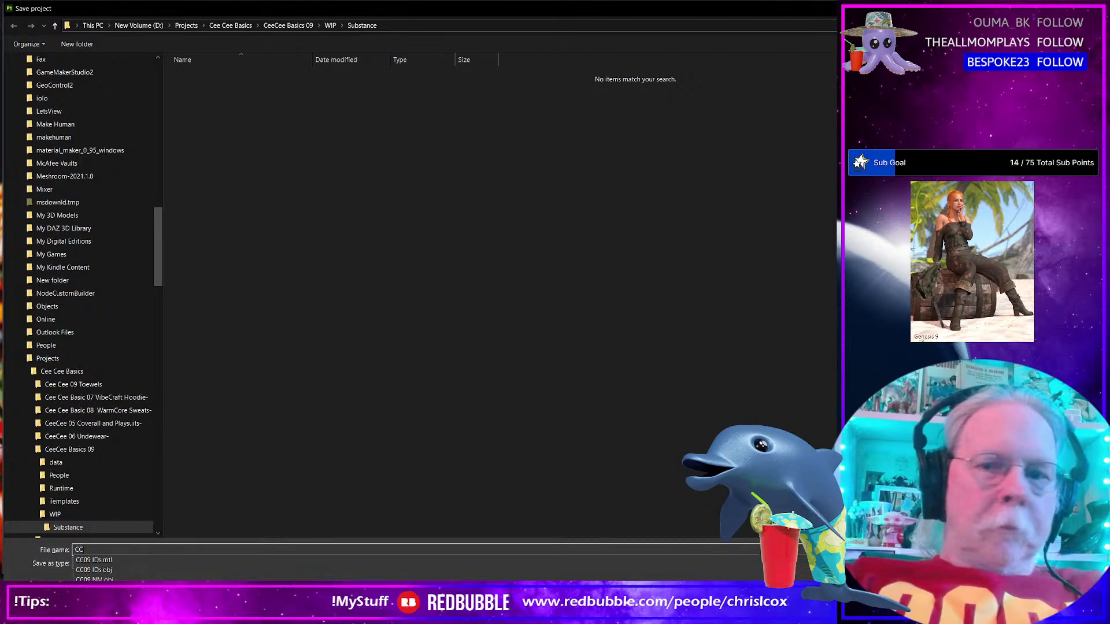
type("09")
key("Return")
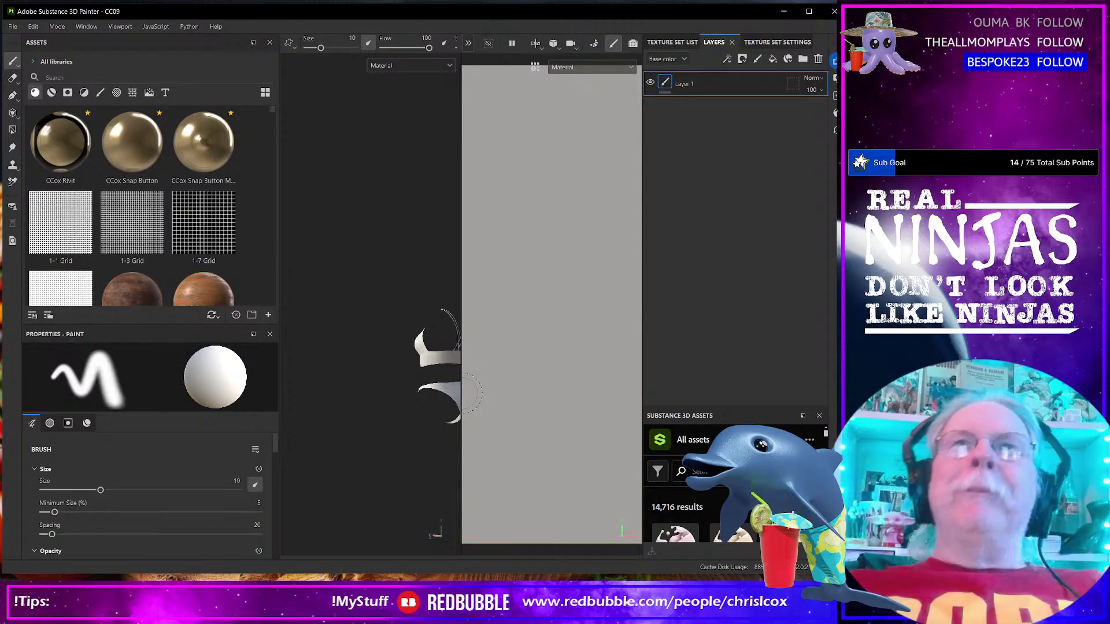
Start a resource import and add CC09 UVs.png from the Templates\CCox\CC09 folder
left_click_drag(411, 352, 409, 354)
scroll(408, 354, "down", 2)
left_click_drag(410, 289, 483, 287)
left_click_drag(392, 333, 396, 332)
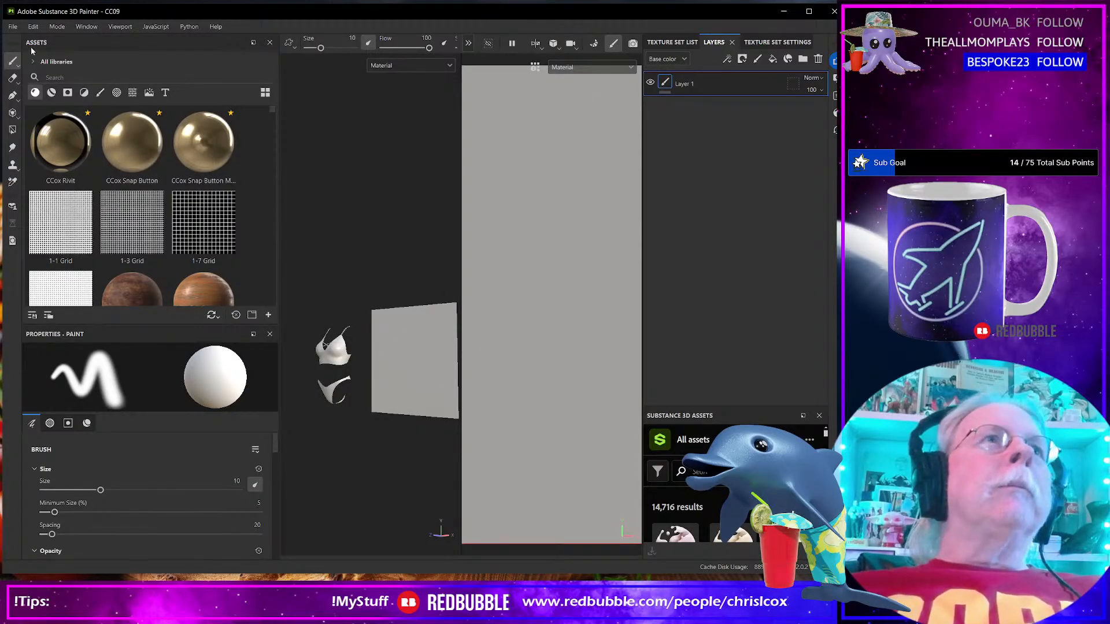
left_click(13, 26)
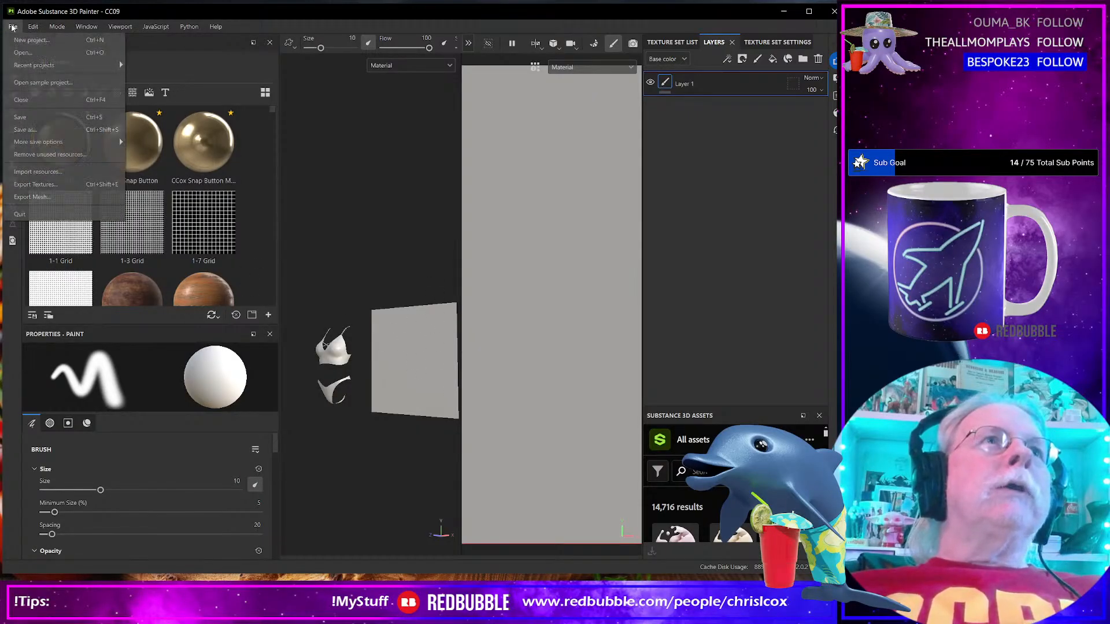
left_click(43, 172)
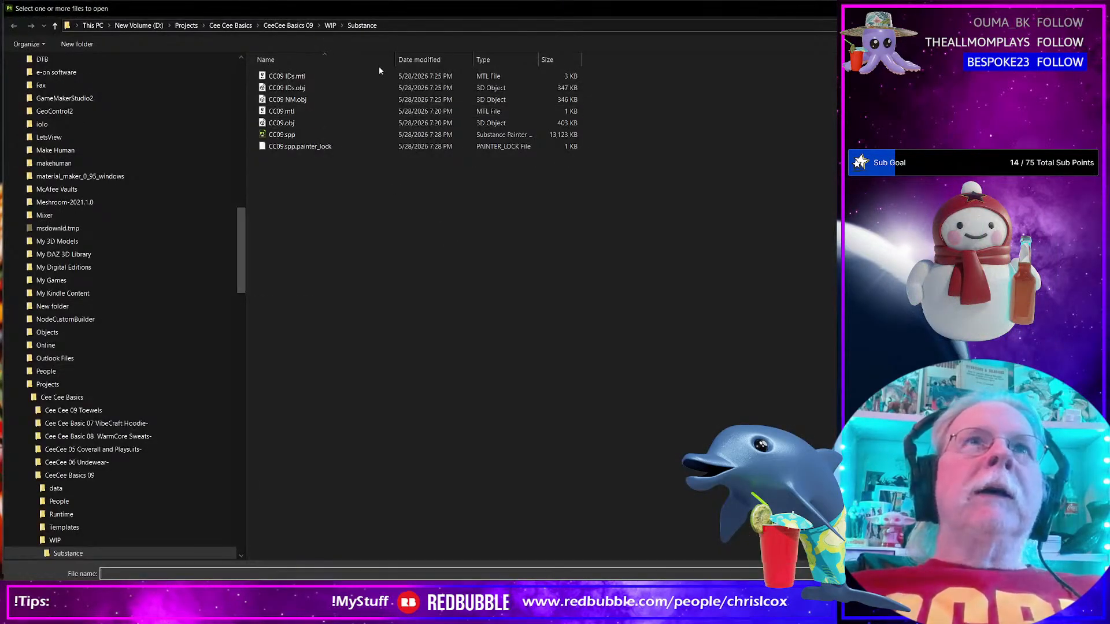
left_click(330, 25)
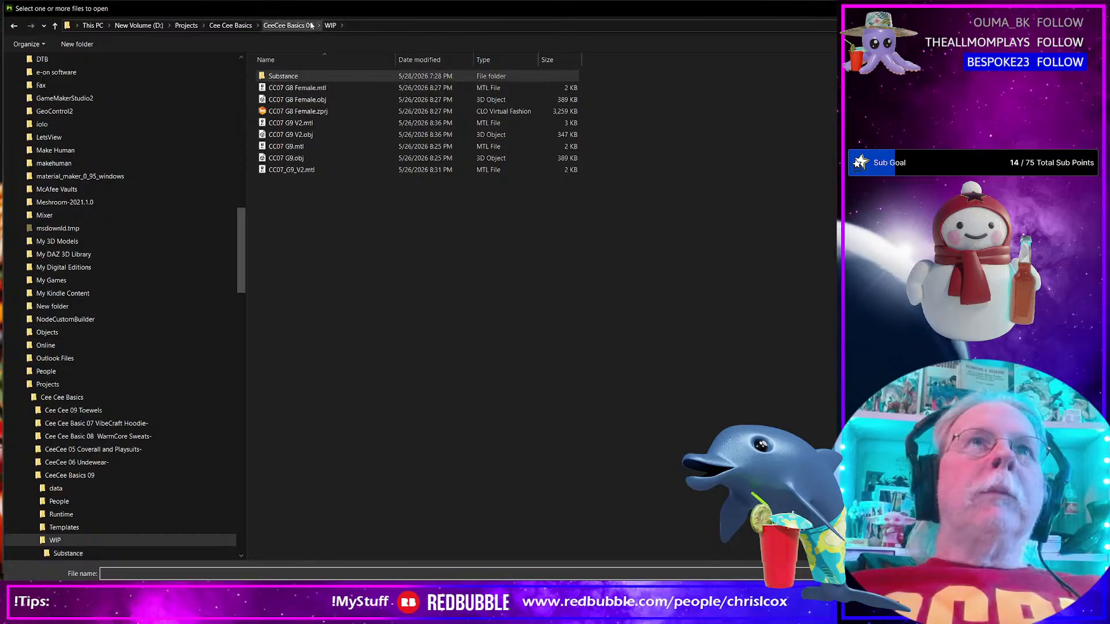
left_click(303, 25)
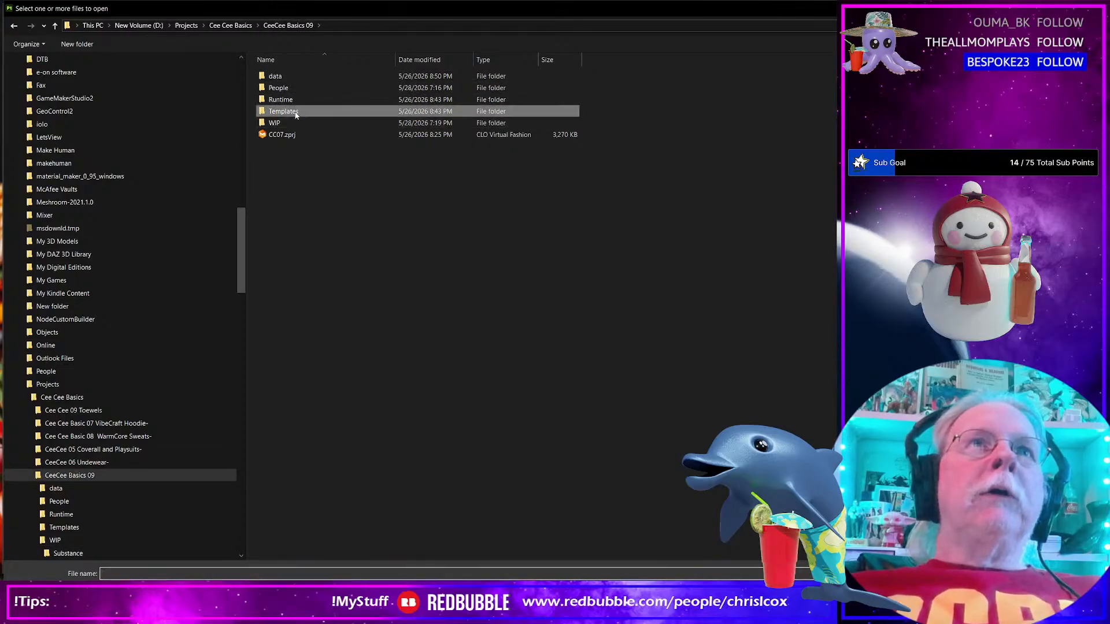
double_click(293, 111)
double_click(285, 76)
double_click(292, 77)
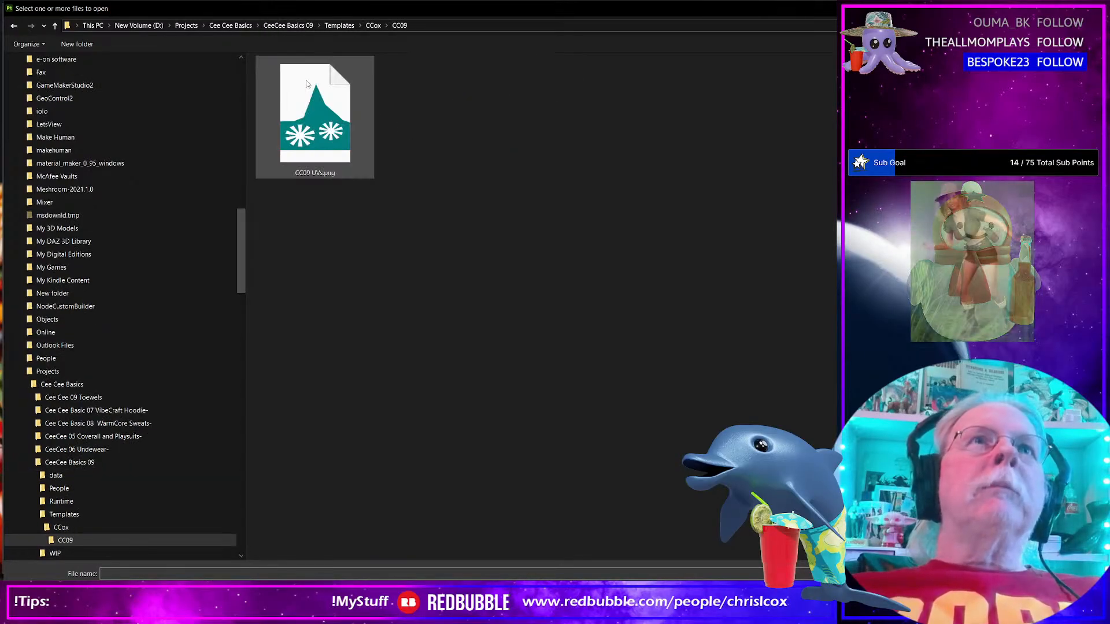
left_click(321, 131)
double_click(321, 131)
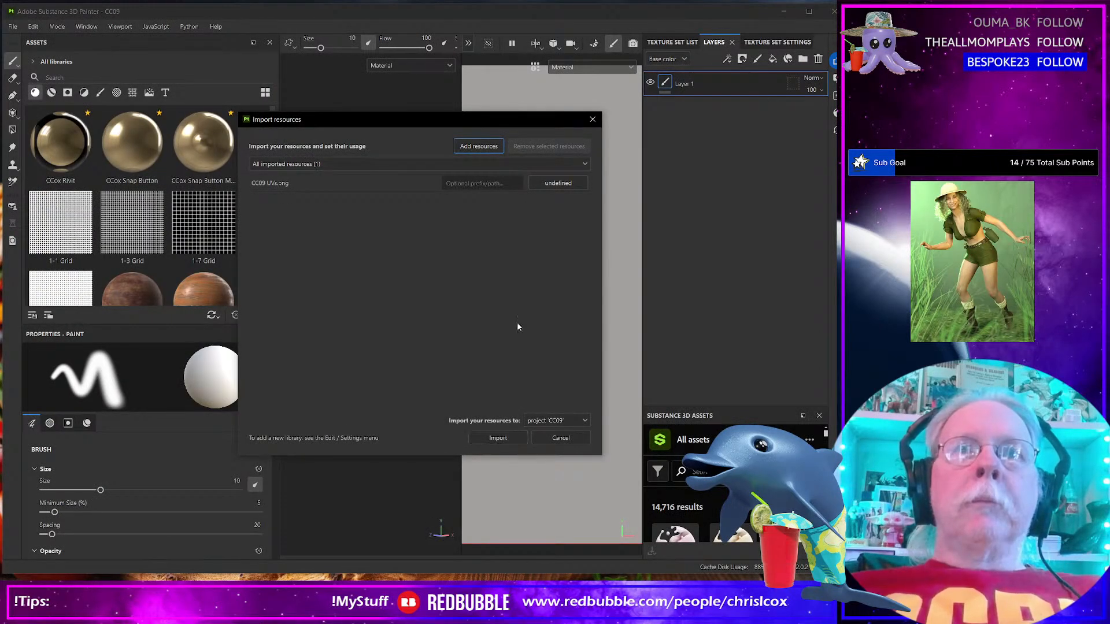
Give the UV image the prefix CCox and texture usage, and import it into project 'CC09'
left_click(479, 182)
type("cc")
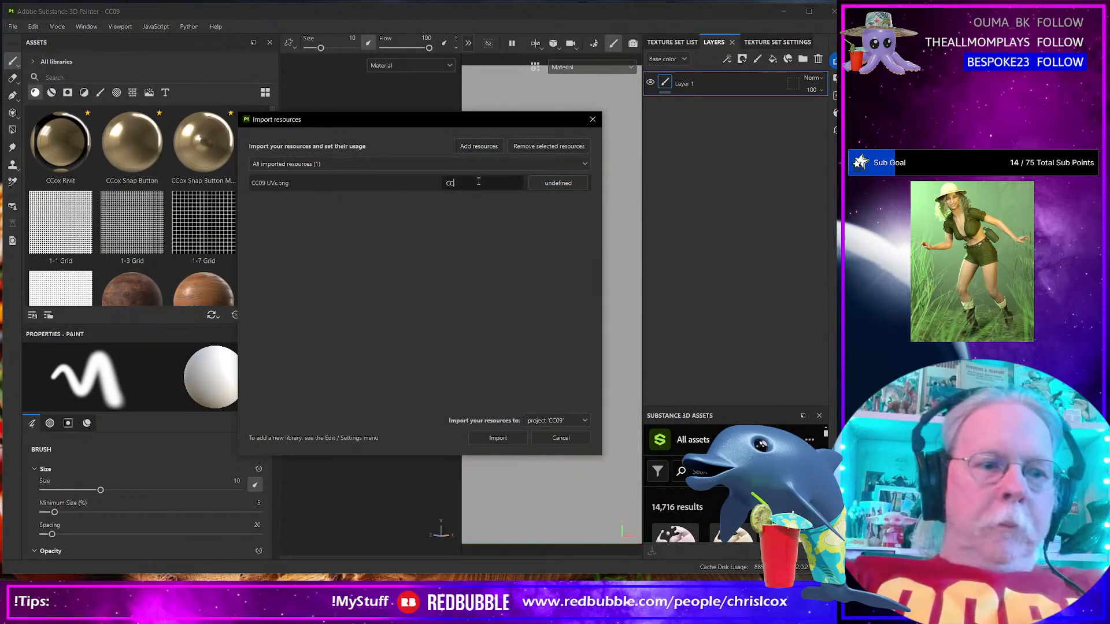
type("ox")
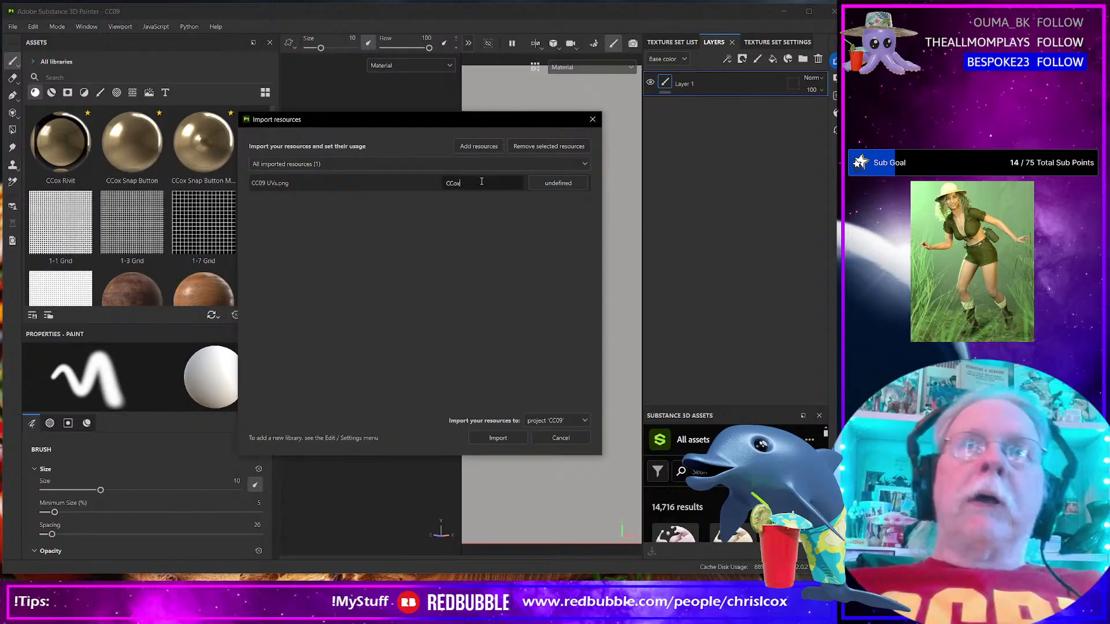
left_click(553, 186)
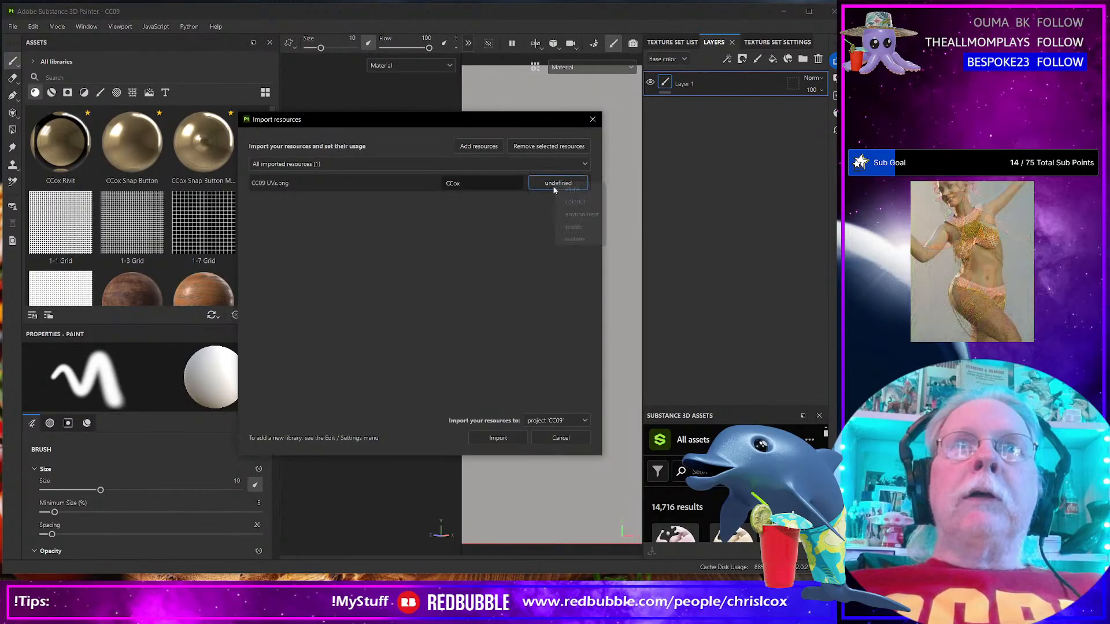
left_click(575, 239)
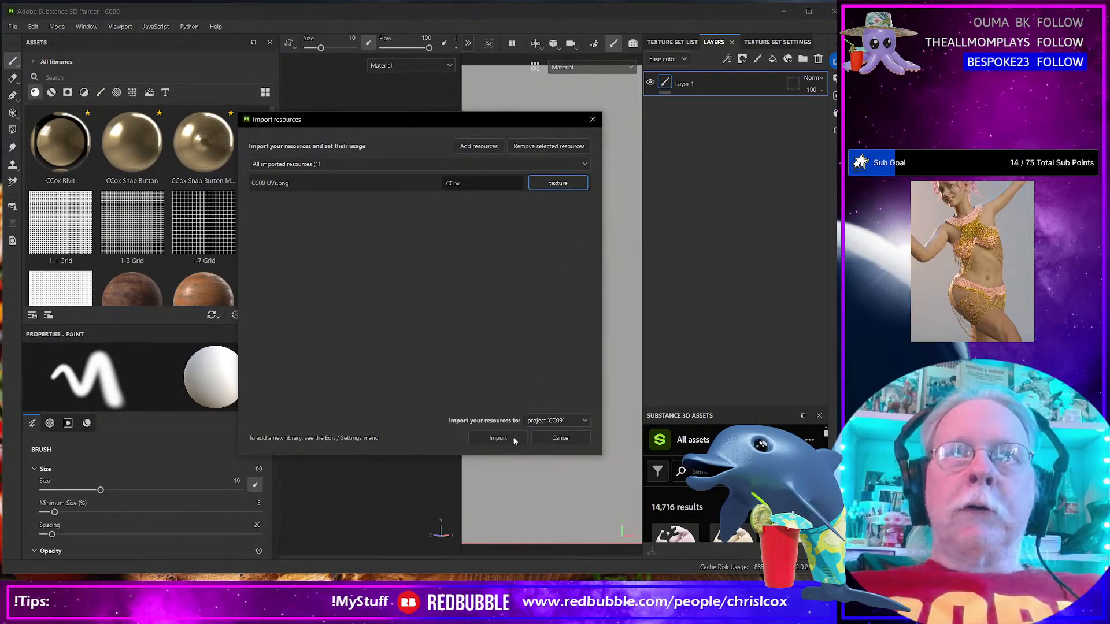
left_click(498, 438)
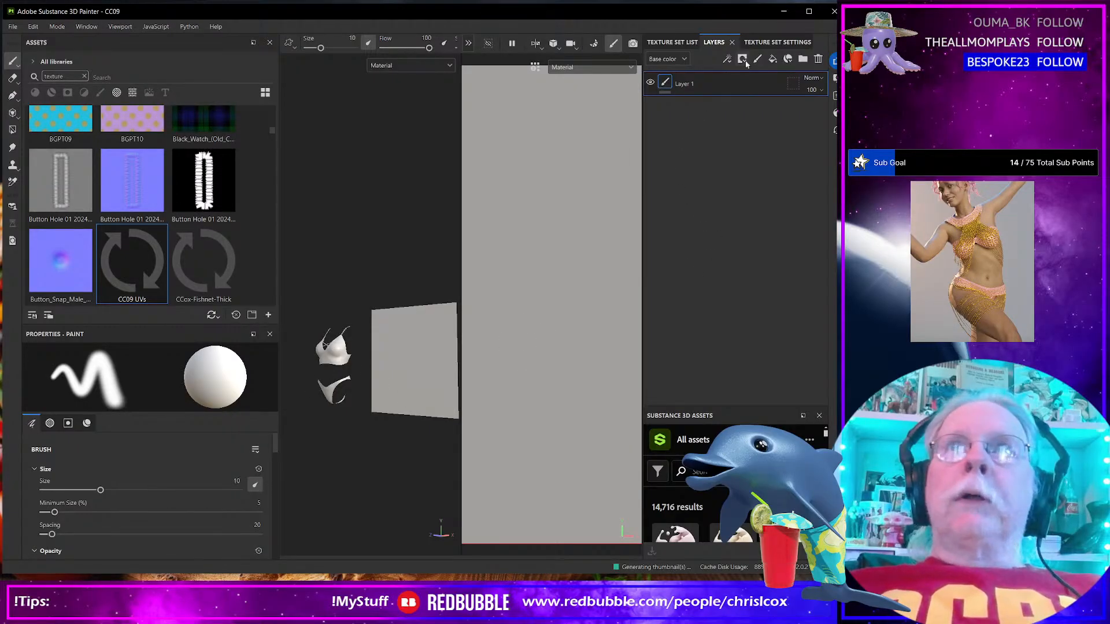
Add a fill layer above Layer 1 and assign the CC09 UVs texture to its base color
left_click(773, 59)
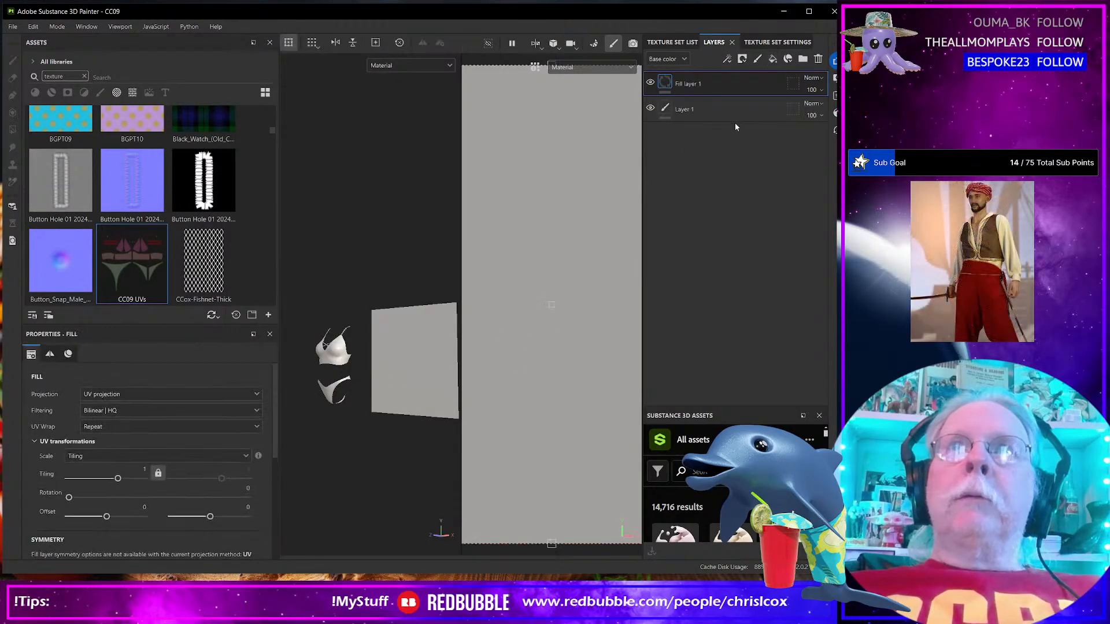
scroll(165, 439, "down", 5)
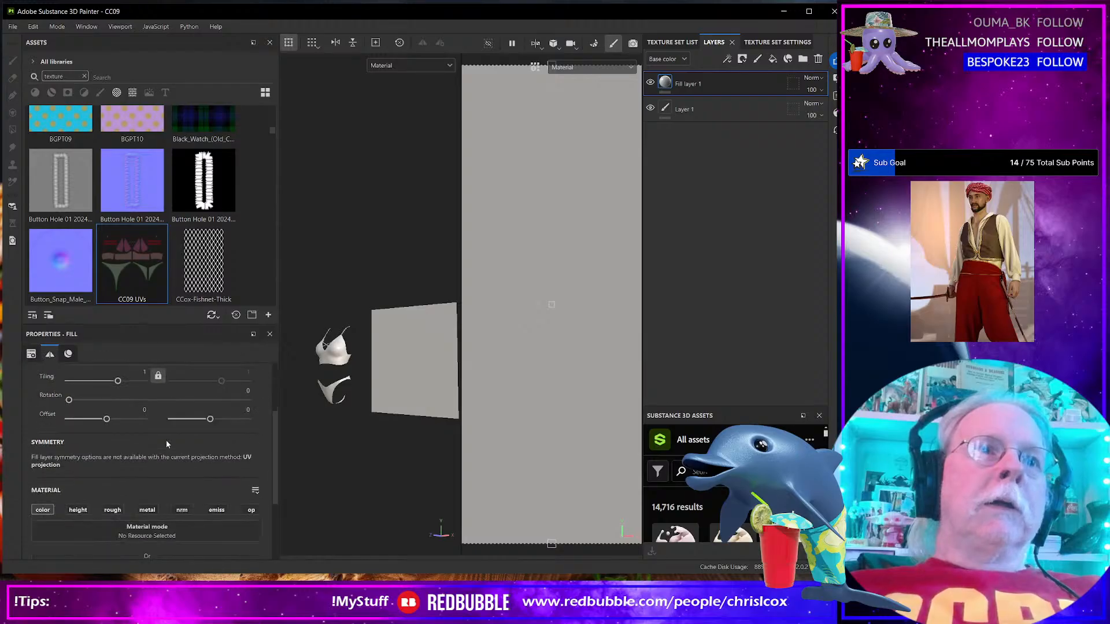
left_click_drag(137, 265, 177, 483)
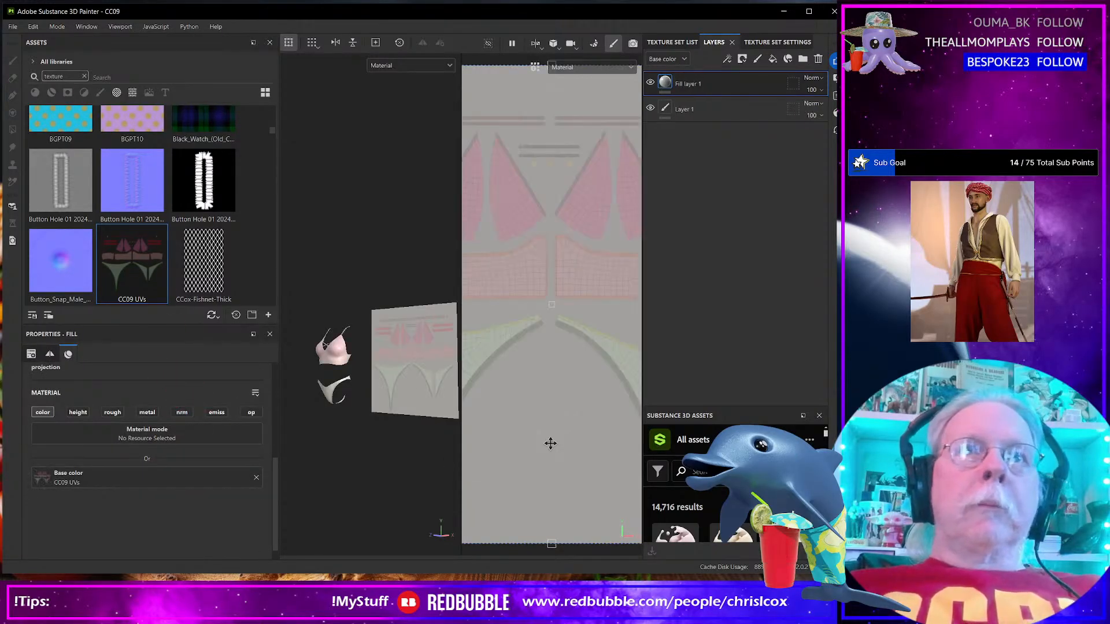
scroll(564, 404, "up", 2)
scroll(565, 404, "down", 3)
left_click_drag(533, 403, 582, 429)
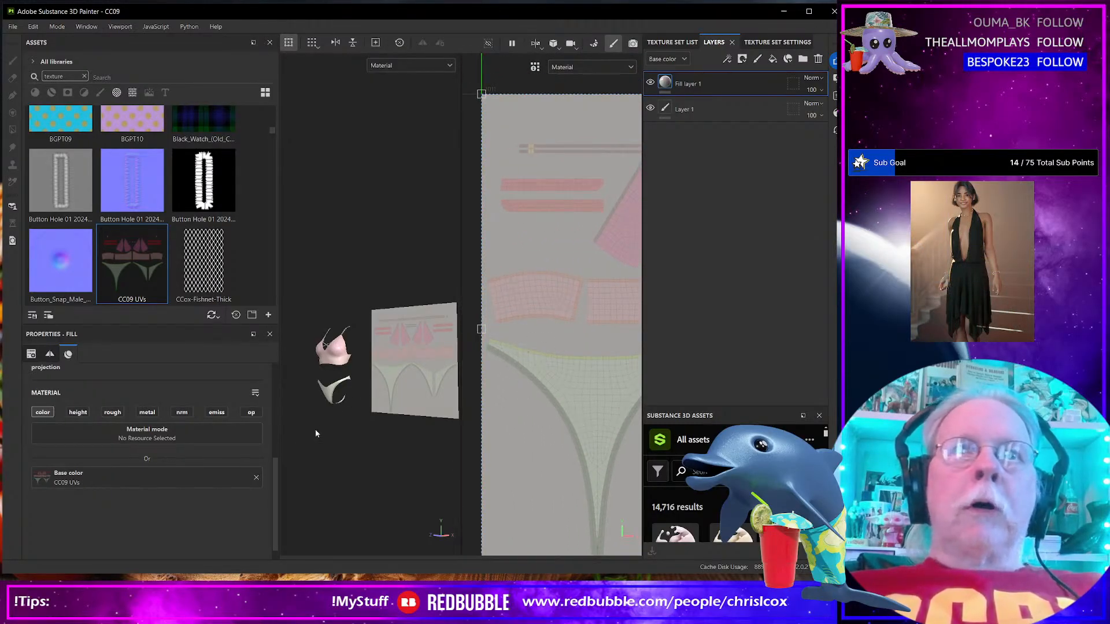
scroll(327, 420, "up", 2)
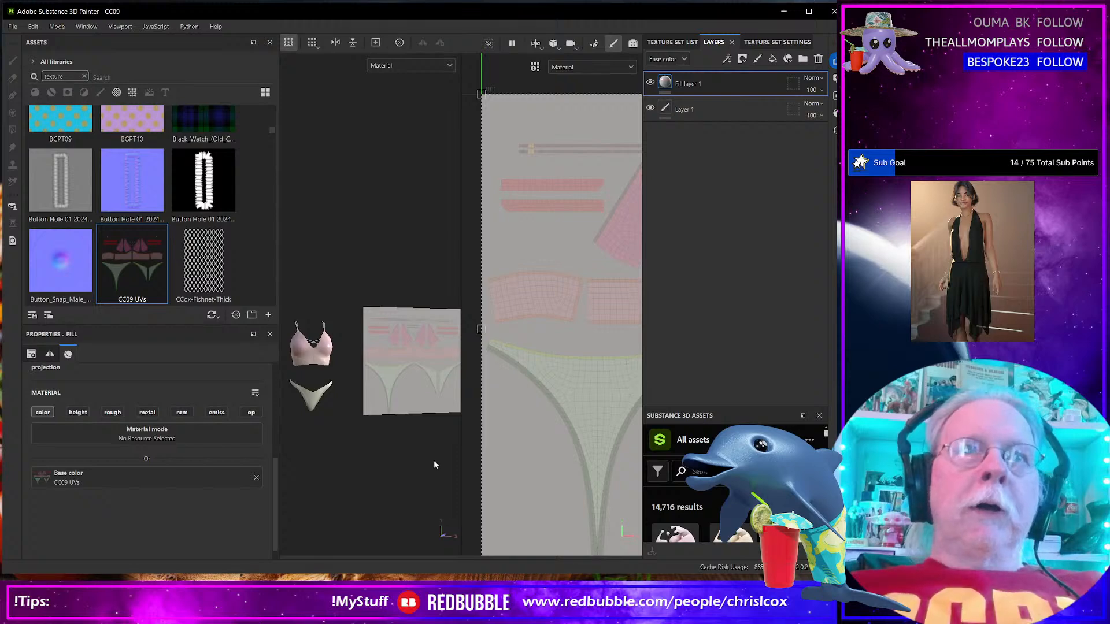
Examine the UV template in the 3D and 2D views, looking closely at the straps, bands and panel pieces
left_click_drag(435, 464, 398, 459)
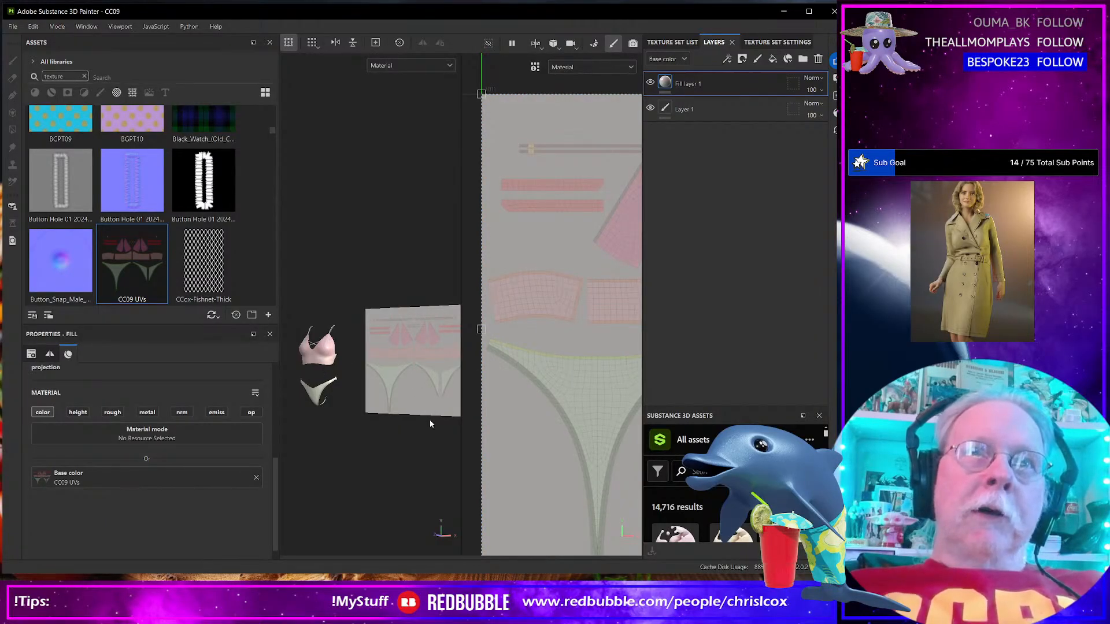
mouse_move(586, 388)
left_mouse_down()
mouse_move(548, 403)
mouse_move(567, 398)
left_mouse_up()
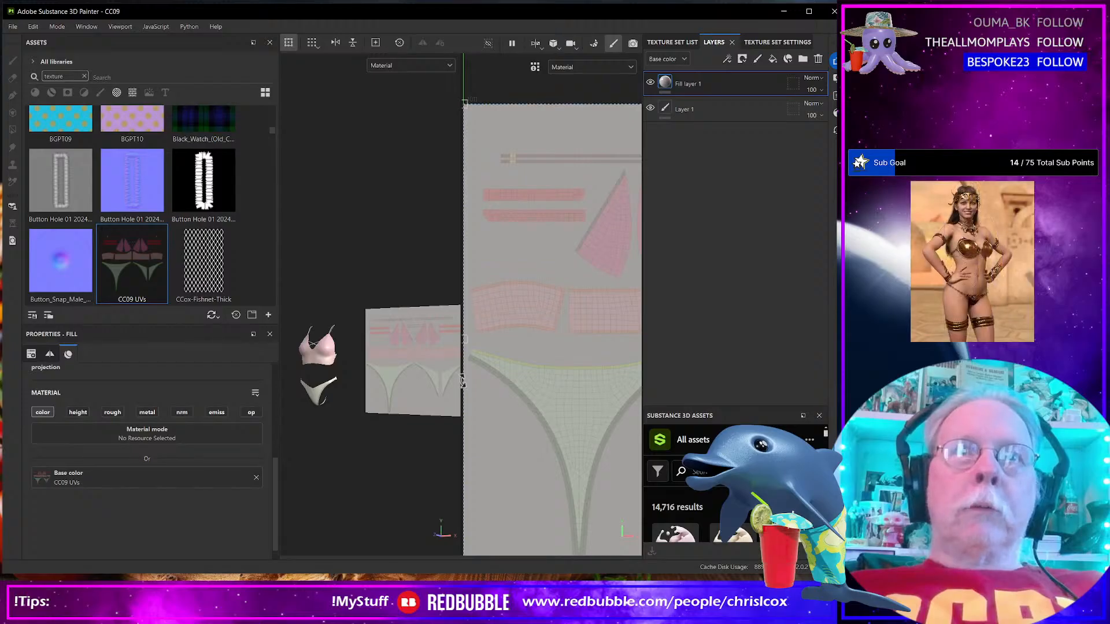
scroll(506, 295, "up", 5)
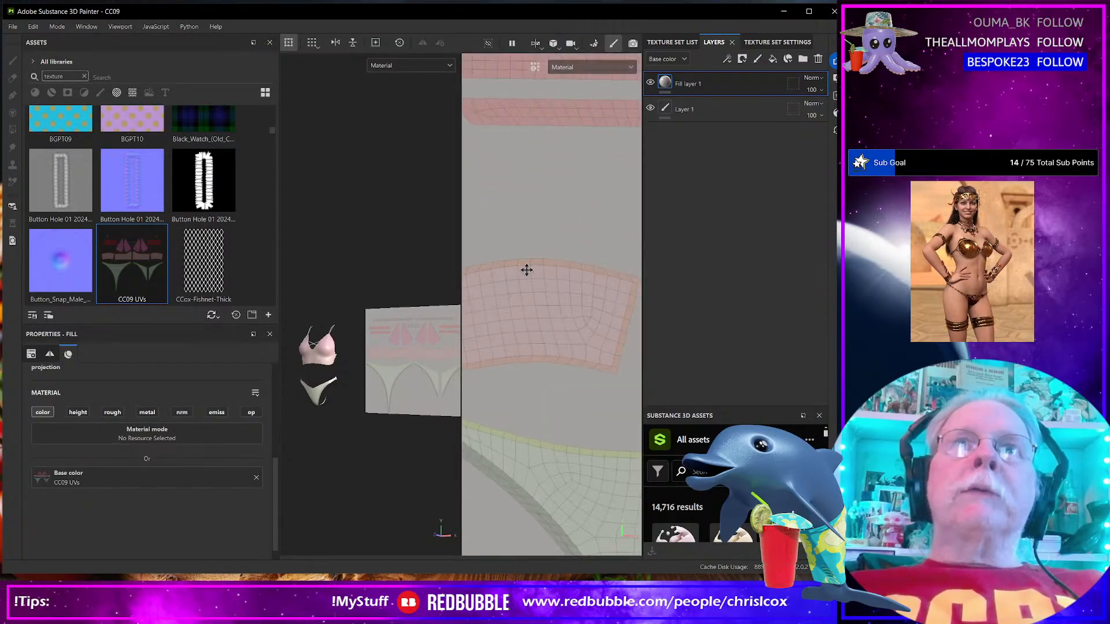
left_click_drag(527, 277, 570, 441)
left_click_drag(555, 300, 531, 409)
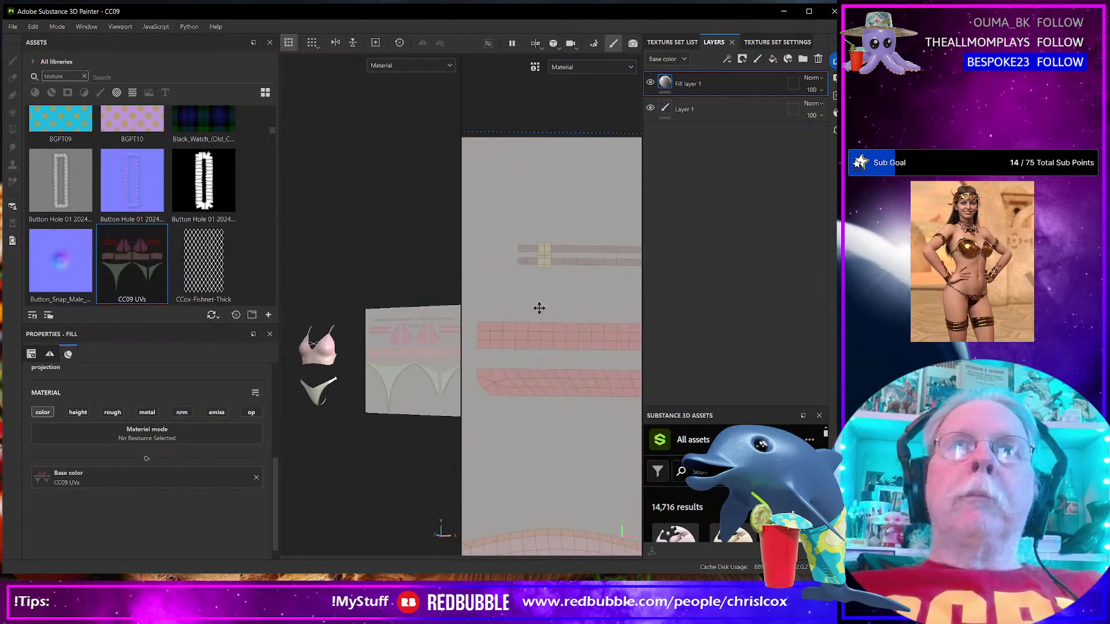
scroll(539, 308, "up", 3)
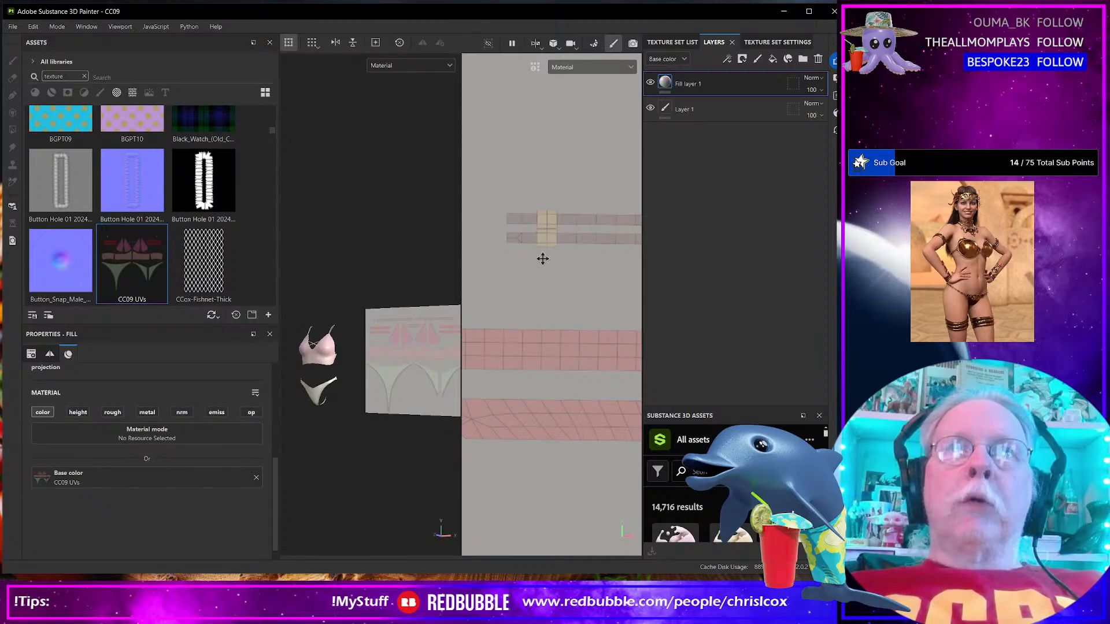
scroll(556, 414, "down", 4)
left_click_drag(558, 414, 584, 365)
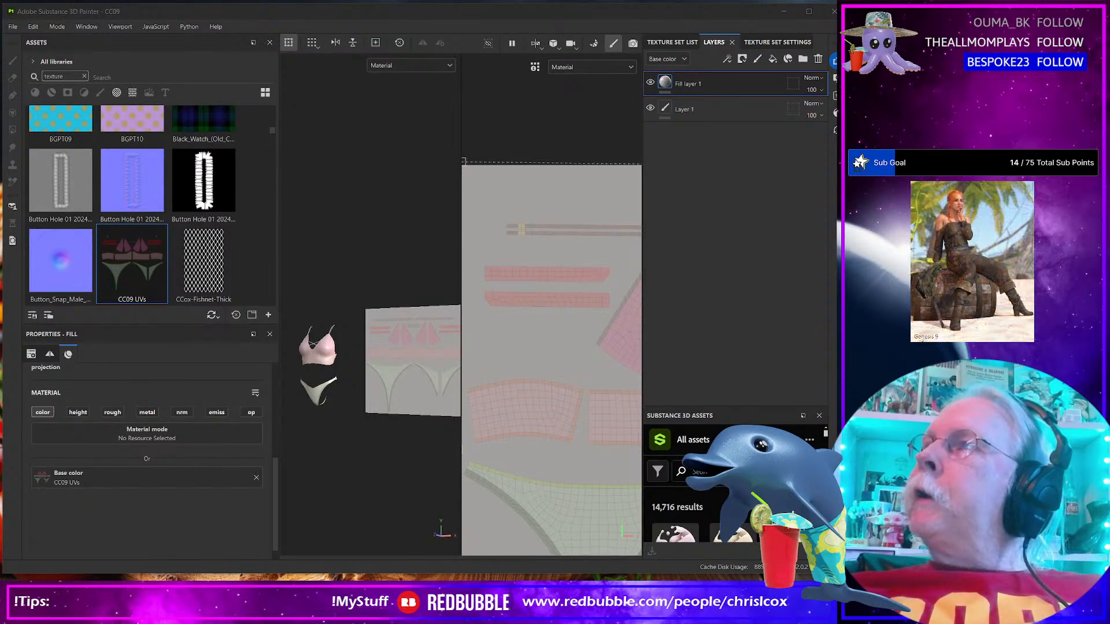
Switch to Photoshop, clearing the Substance Painter and PowerPoint windows out of the way and dismissing the plug-in notice
left_click(783, 12)
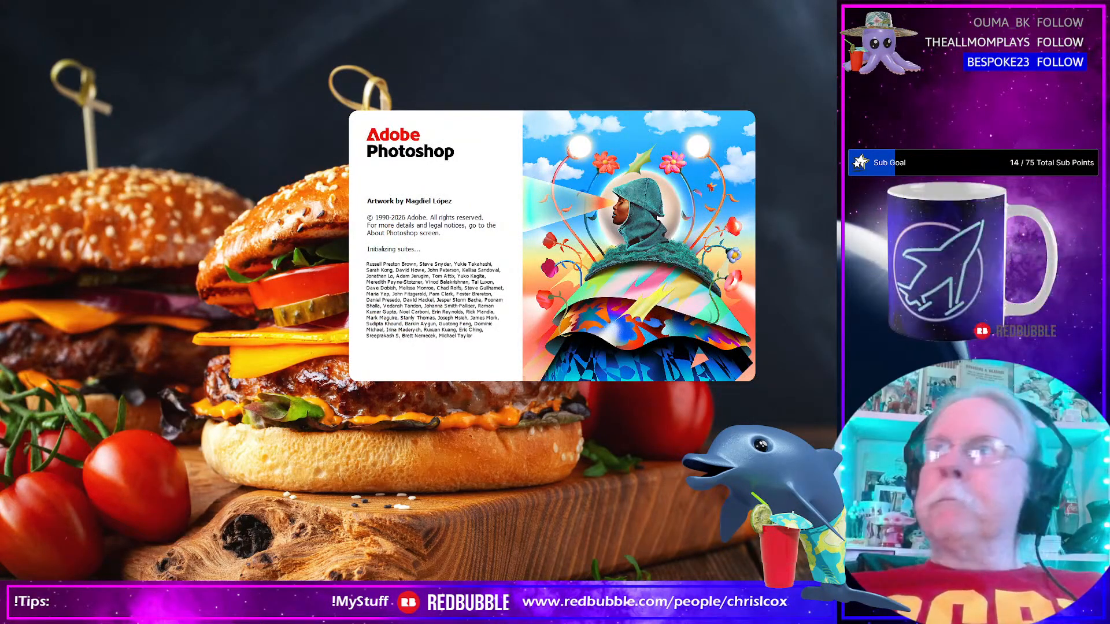
left_click_drag(832, 36, 525, 79)
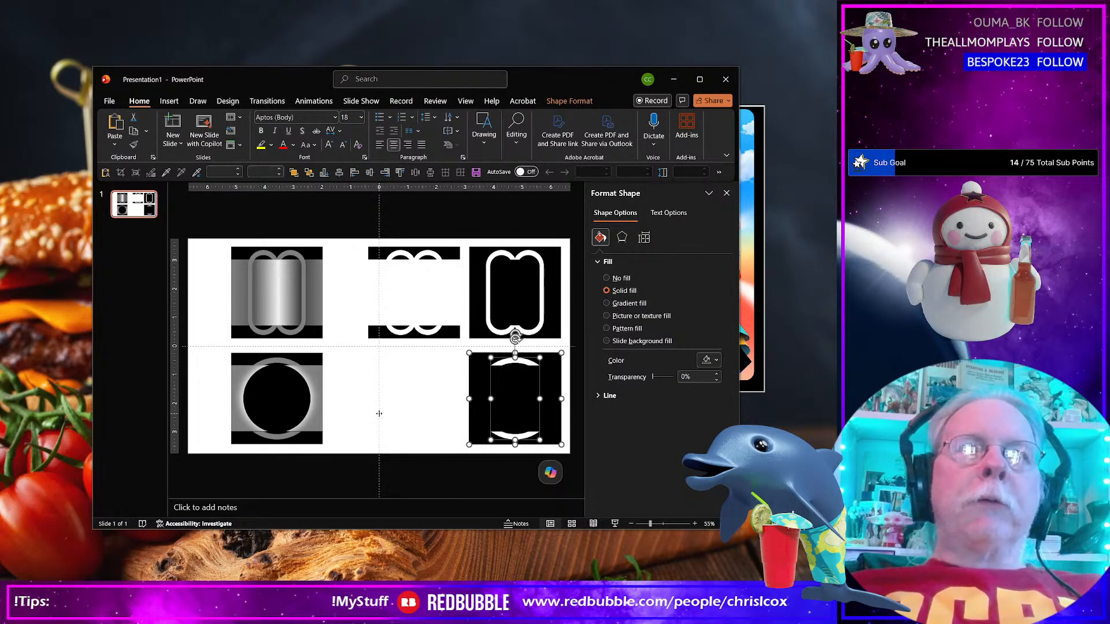
left_click_drag(605, 76, 1109, 76)
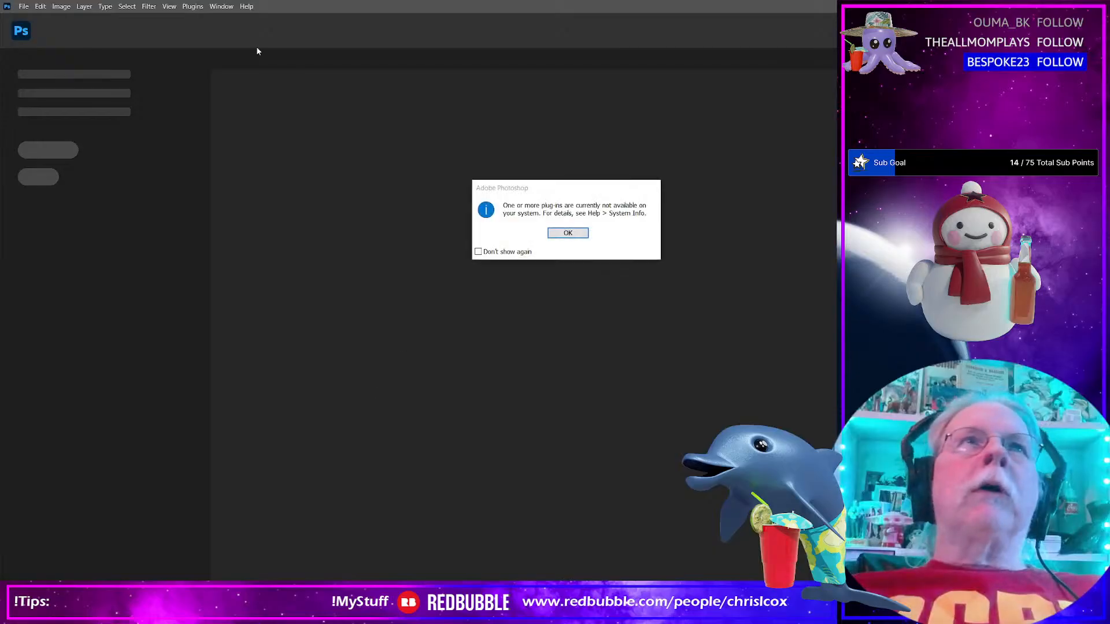
left_click(568, 234)
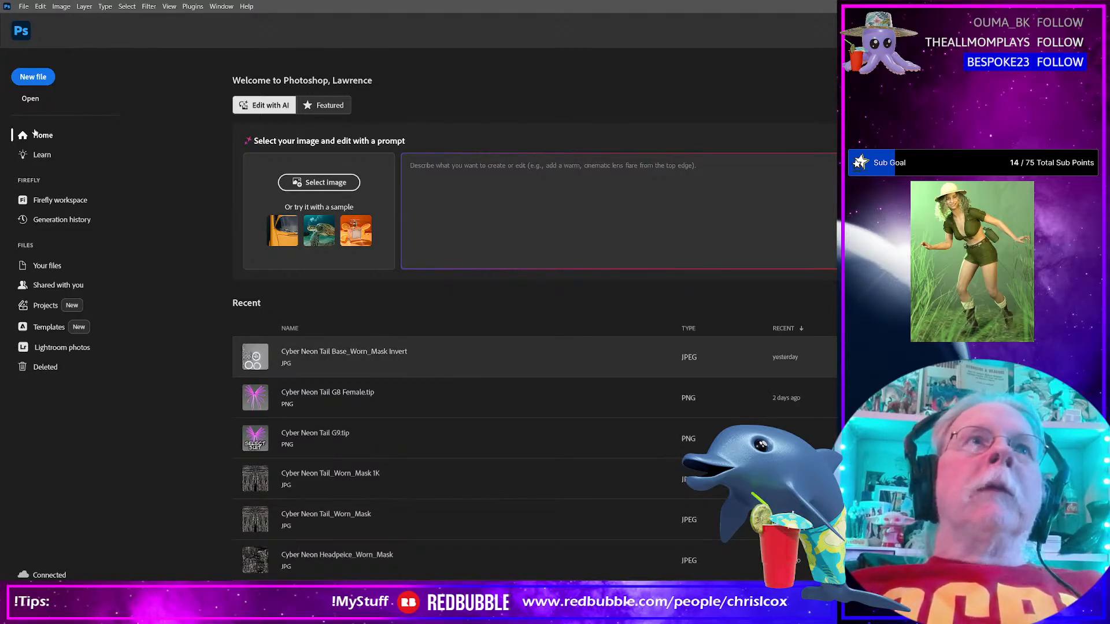
Open CC09 UVs.png from Projects\Cee Cee Basics\CeeCee Basics 09\Templates\CCox\CC09
left_click(32, 100)
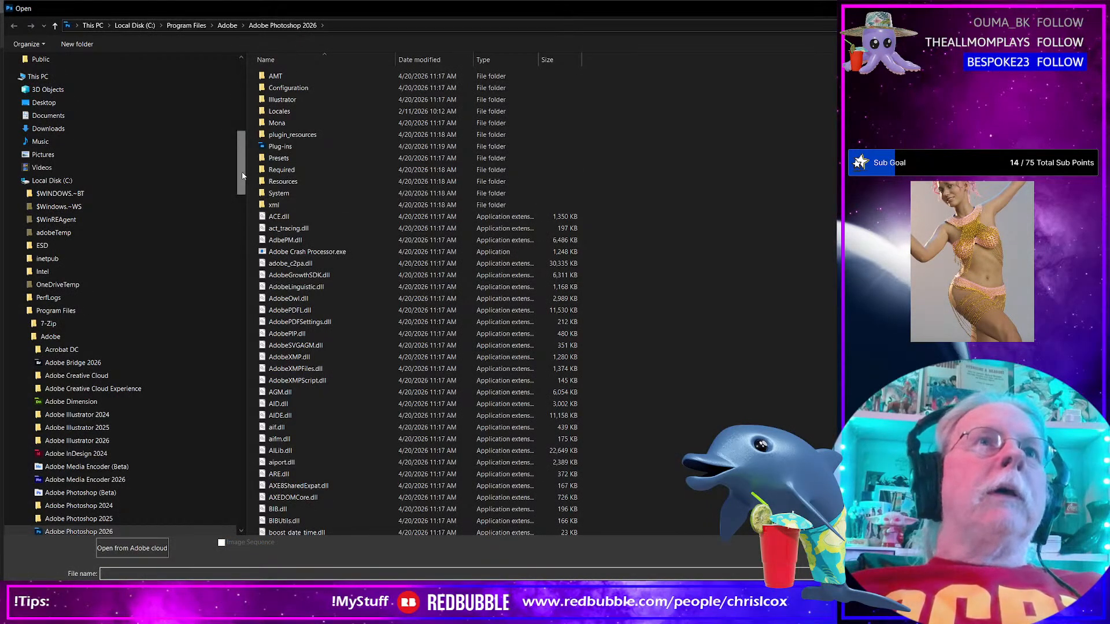
left_click_drag(243, 175, 224, 91)
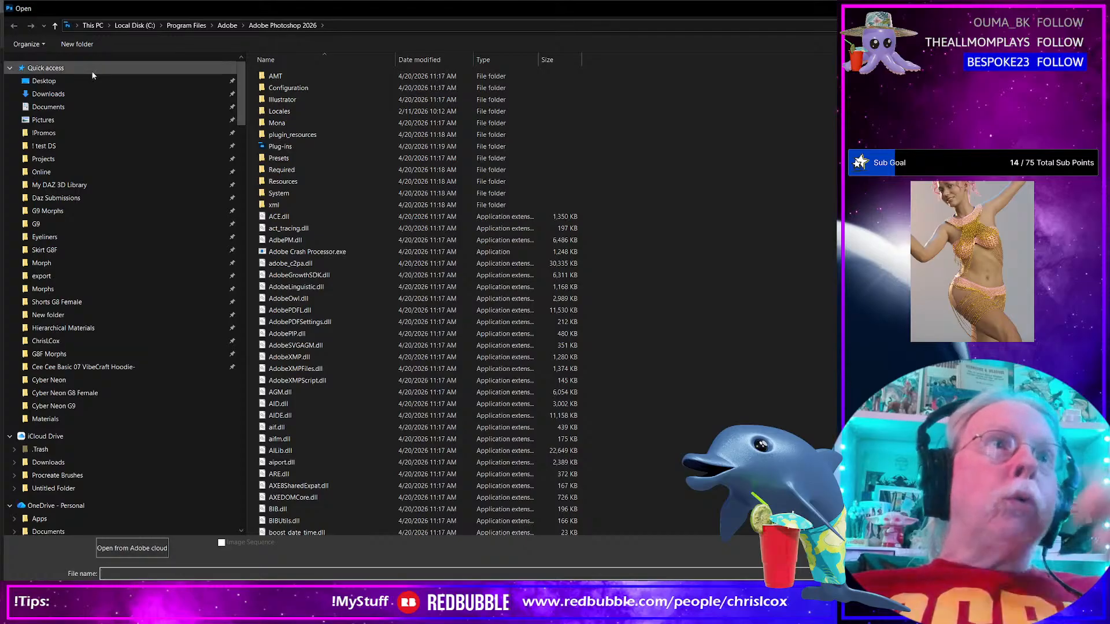
left_click(76, 158)
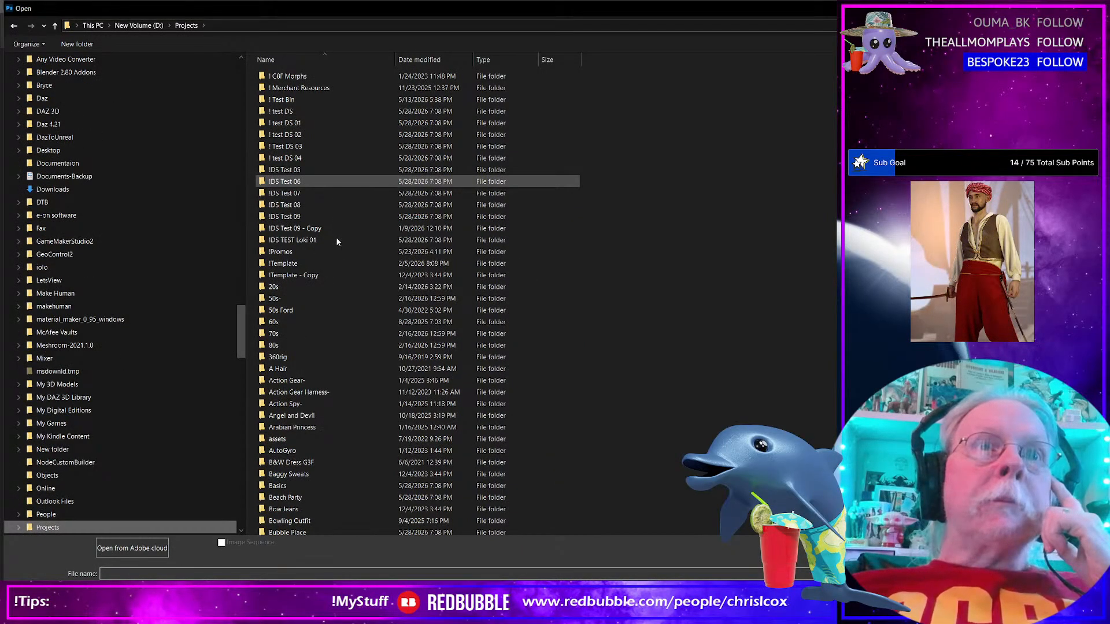
scroll(293, 288, "down", 13)
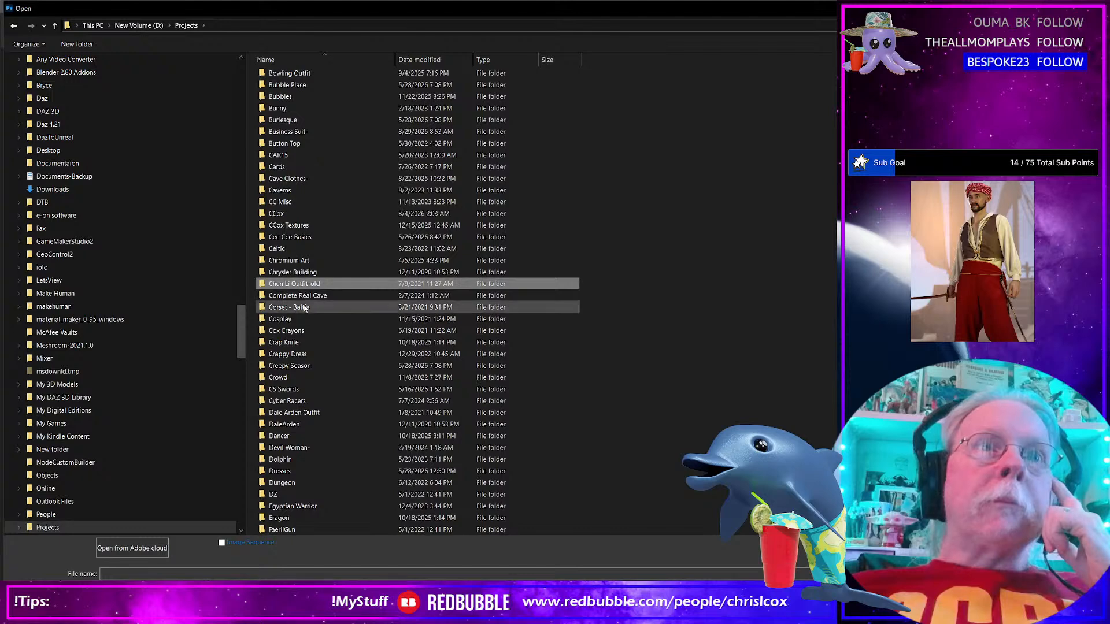
double_click(288, 237)
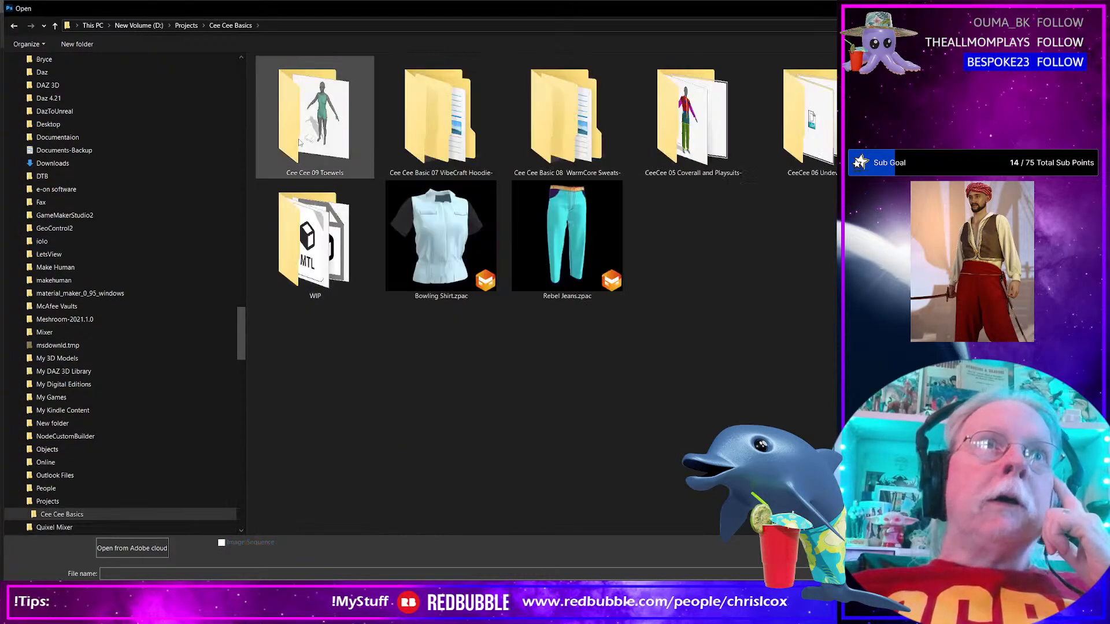
double_click(940, 136)
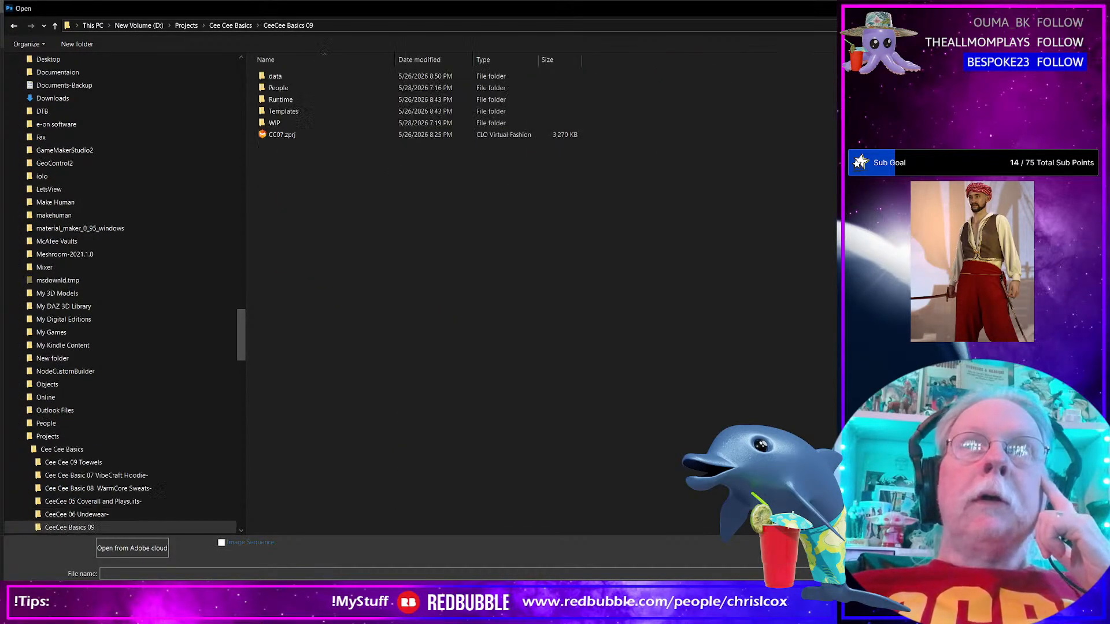
double_click(281, 112)
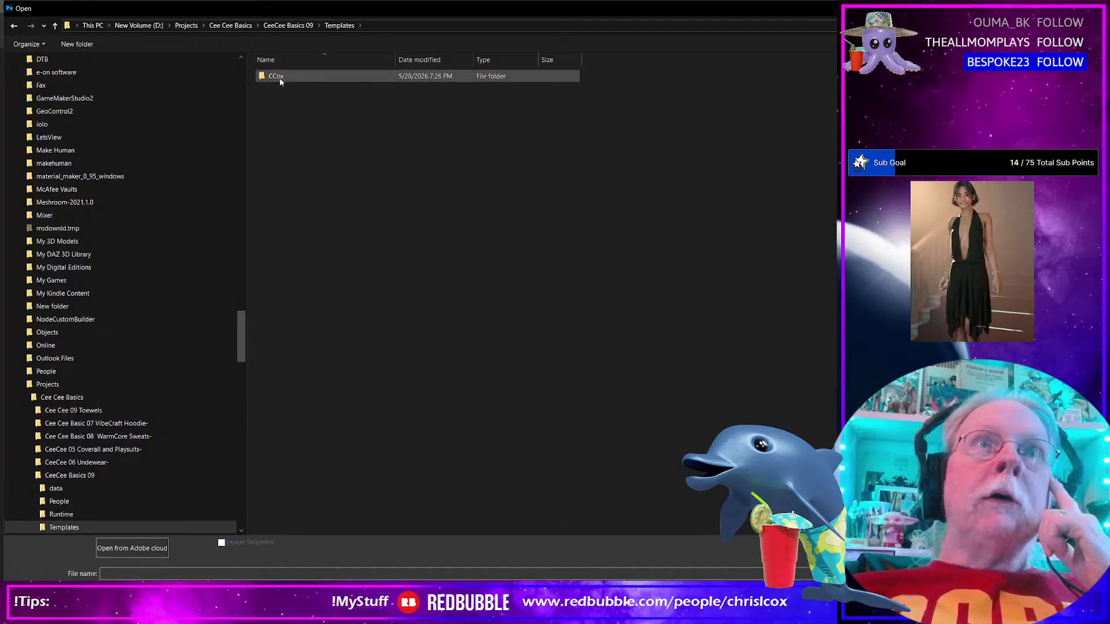
double_click(281, 79)
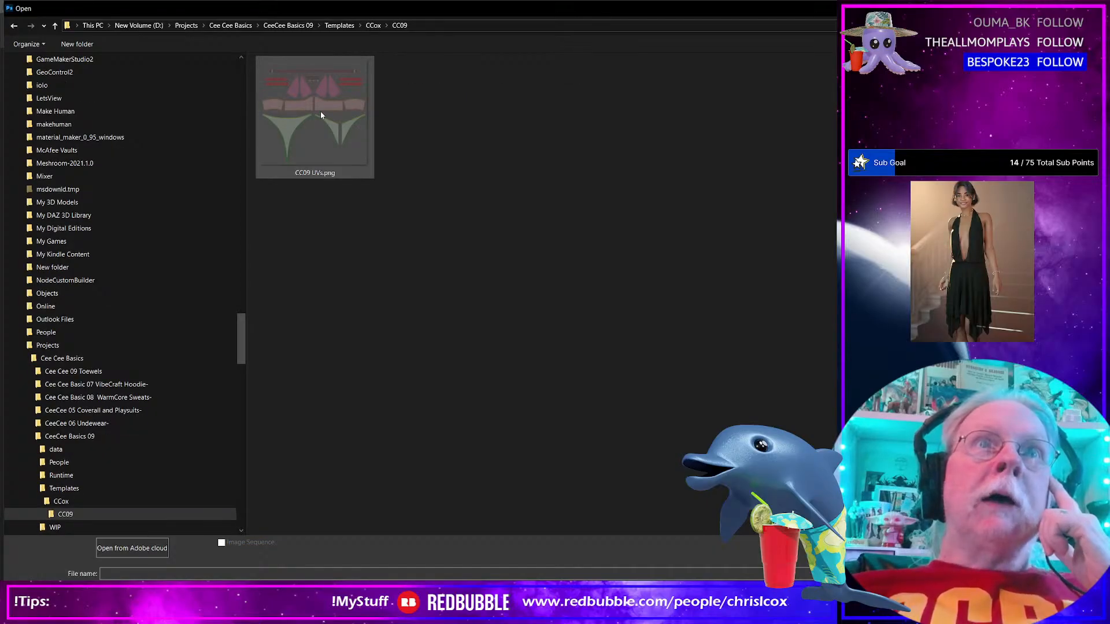
left_click(321, 112)
left_click(1016, 593)
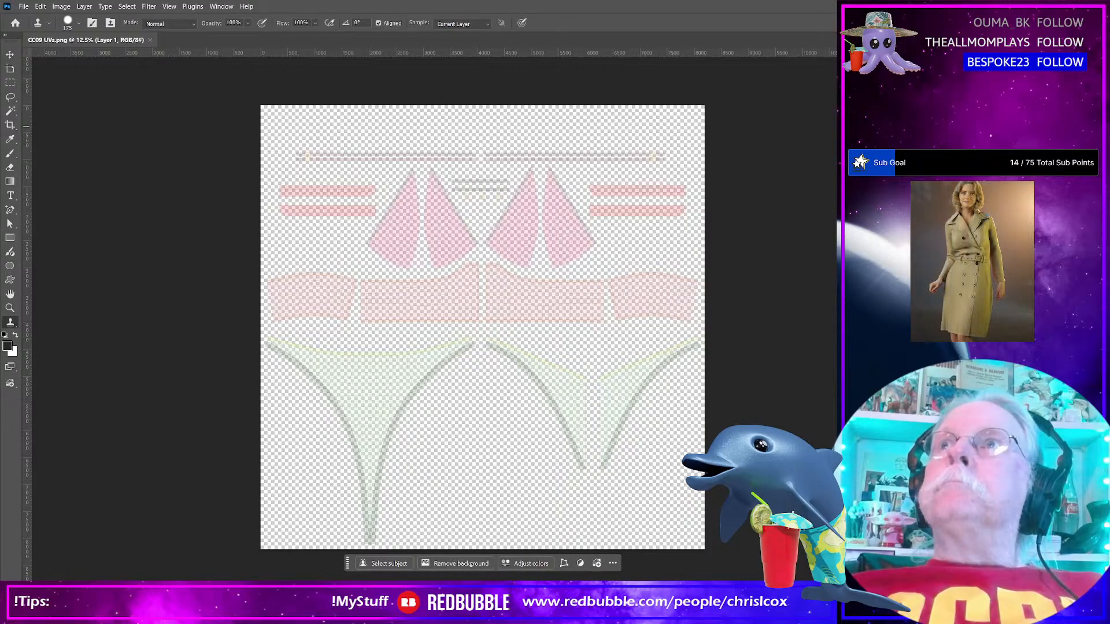
Restore the Photoshop window from full size and resize it so the canvas and the layer list are both visible
left_click(1074, 5)
left_click_drag(705, 39, 624, 11)
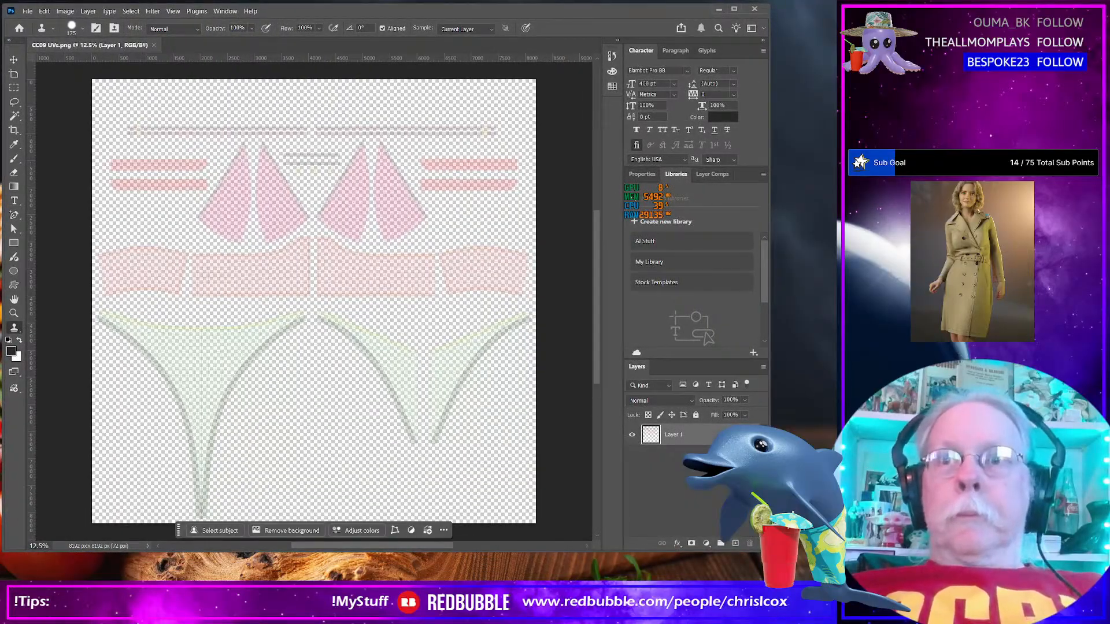
left_click_drag(769, 552, 846, 566)
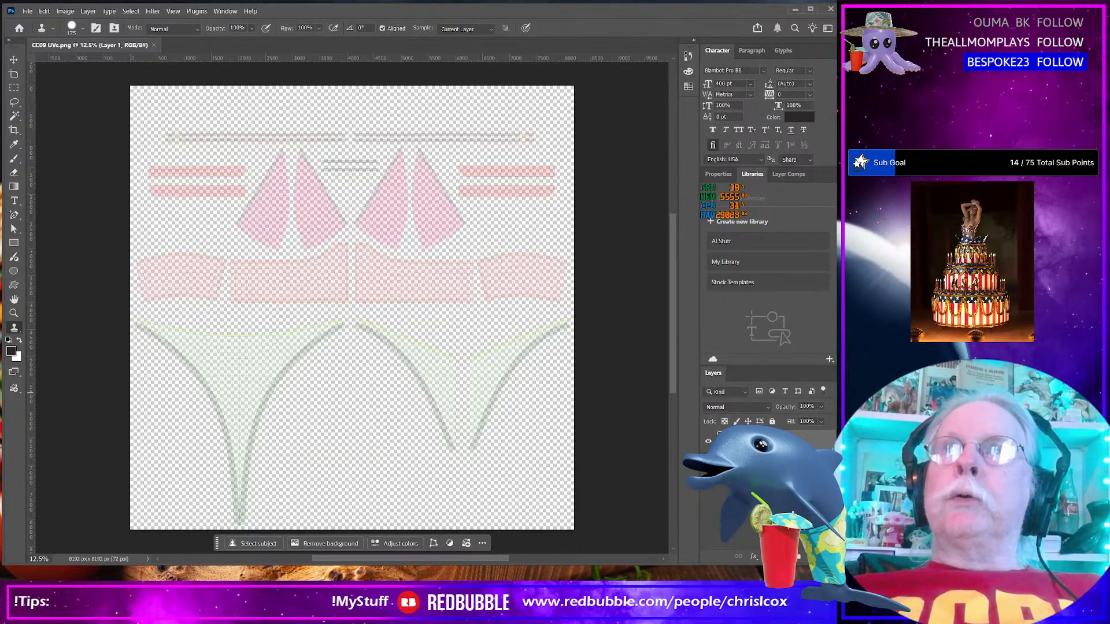
Add a new layer filled with the black foreground color and place it beneath Layer 1
key("ctrl+shift+n")
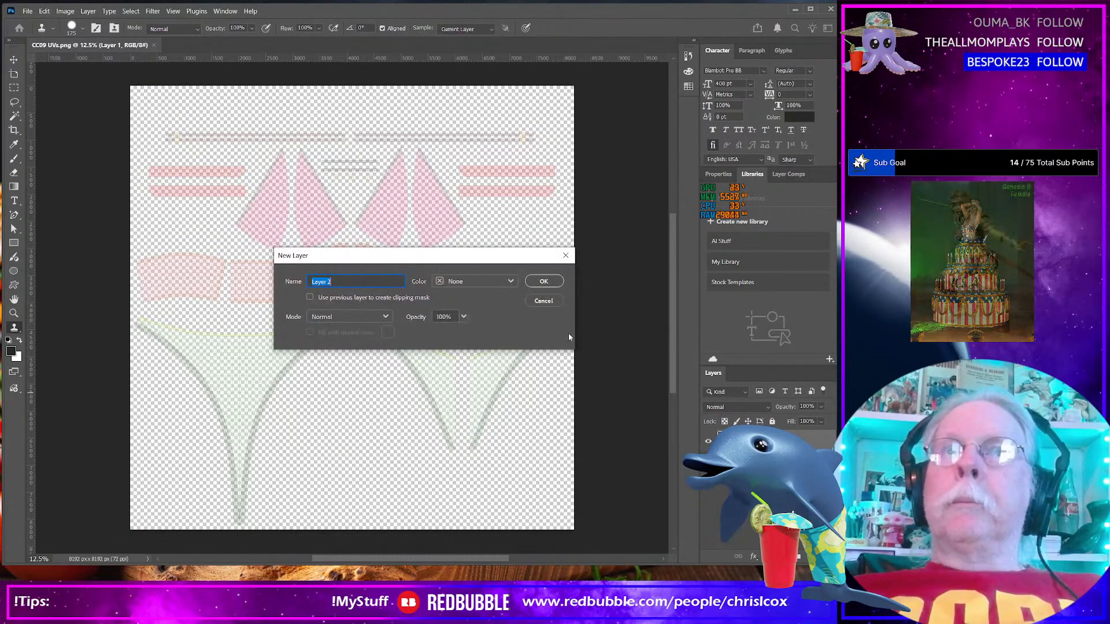
left_click(545, 281)
left_click(8, 341)
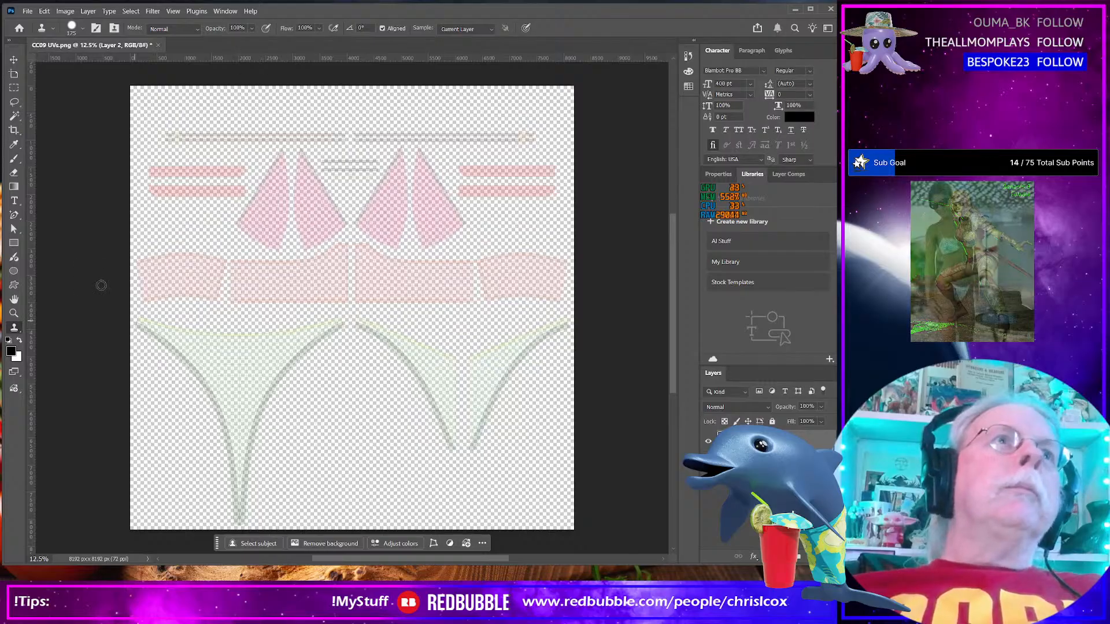
left_click(16, 192)
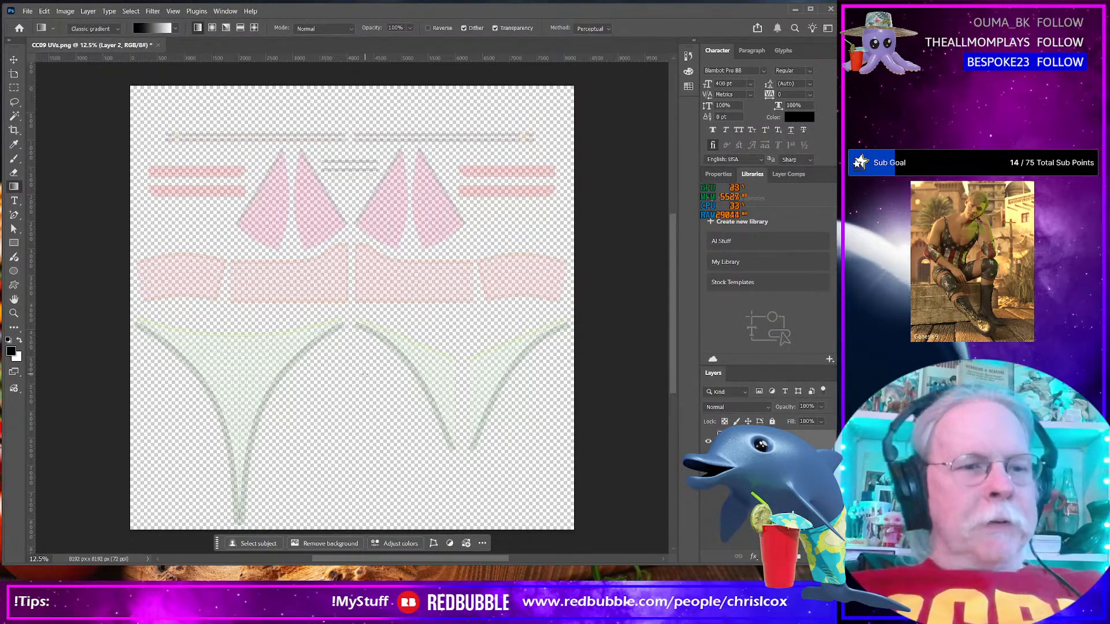
key("shift+F5")
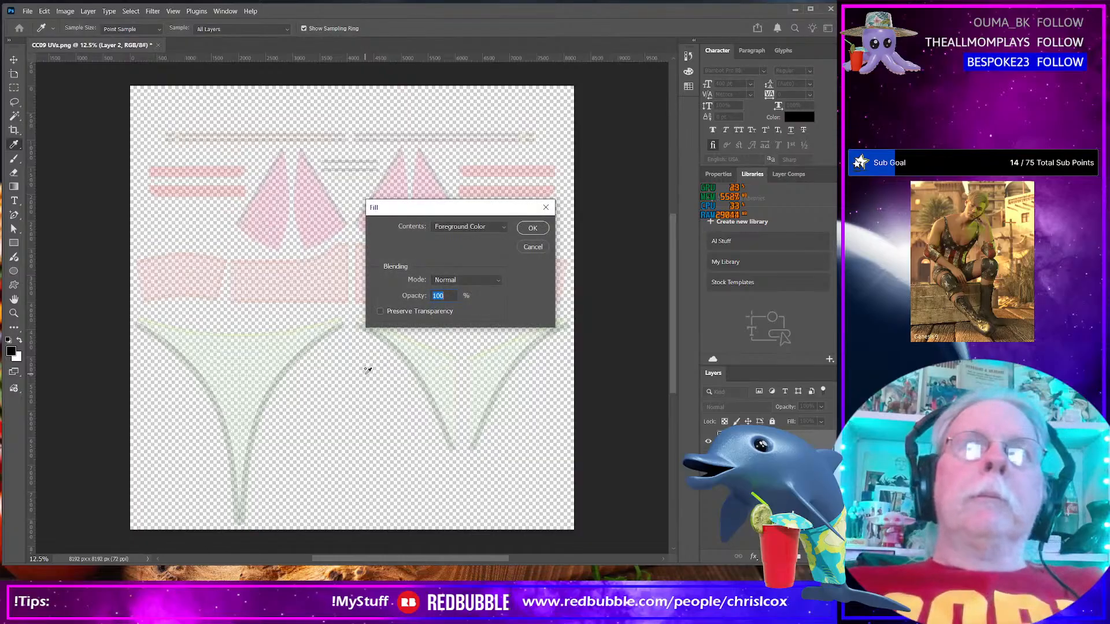
left_click(532, 229)
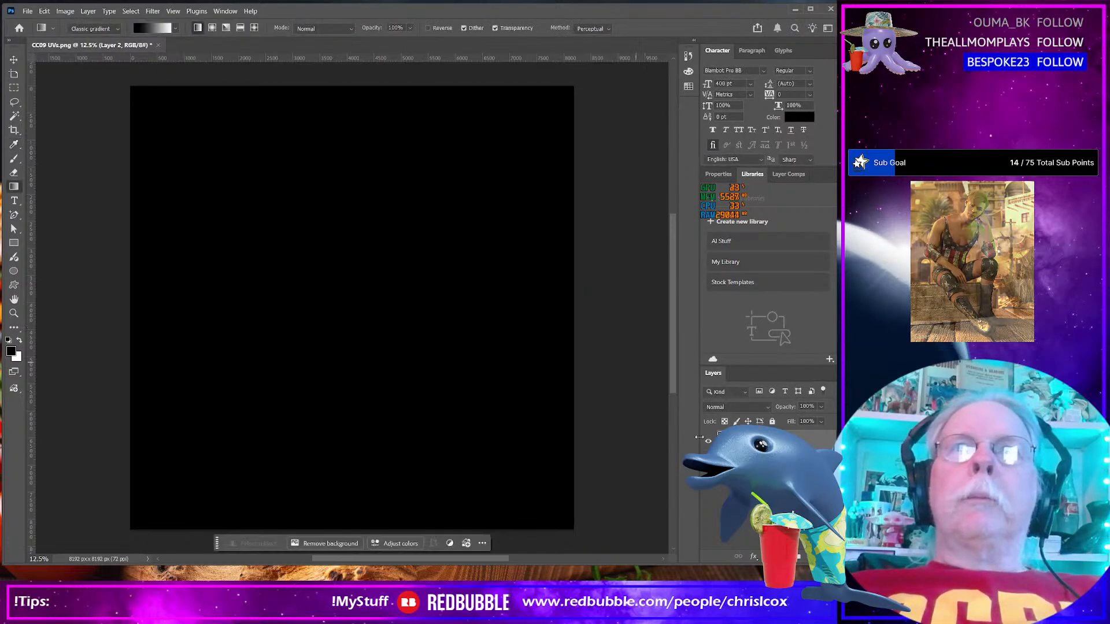
left_click_drag(752, 441, 751, 472)
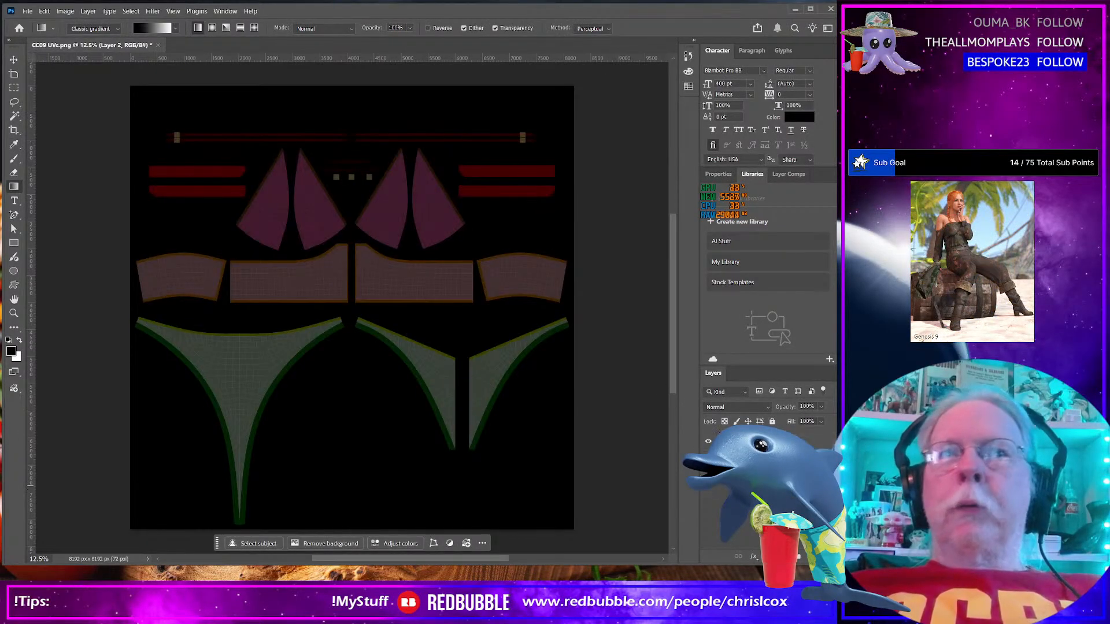
Clear the full-canvas selection and select the empty area around the UV pieces on Layer 1 with the Magic Wand
left_click(14, 116)
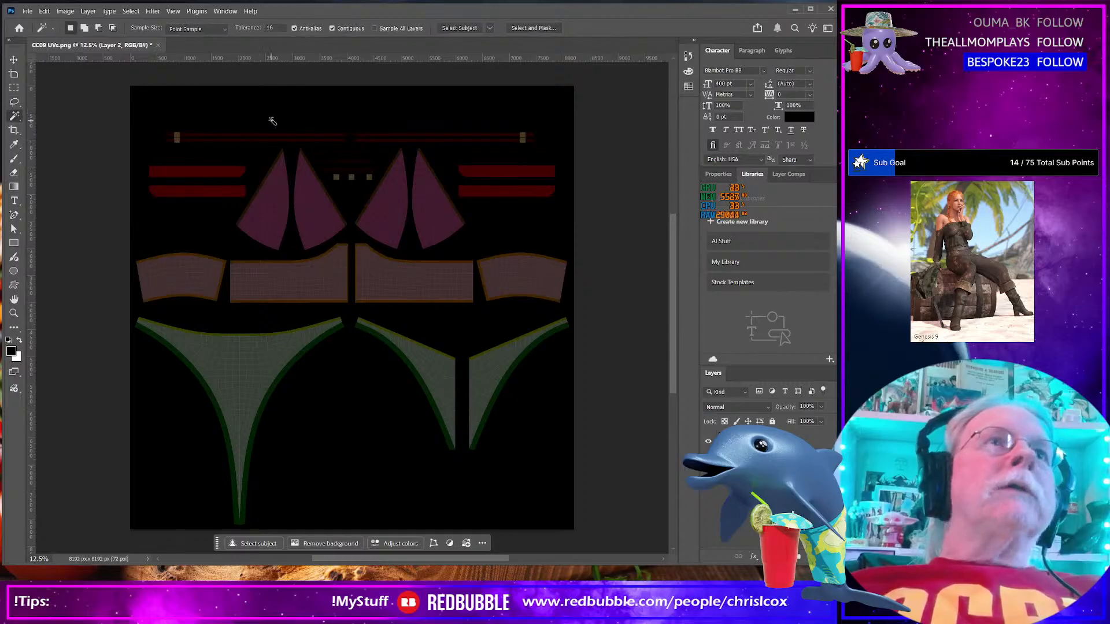
left_click(362, 353)
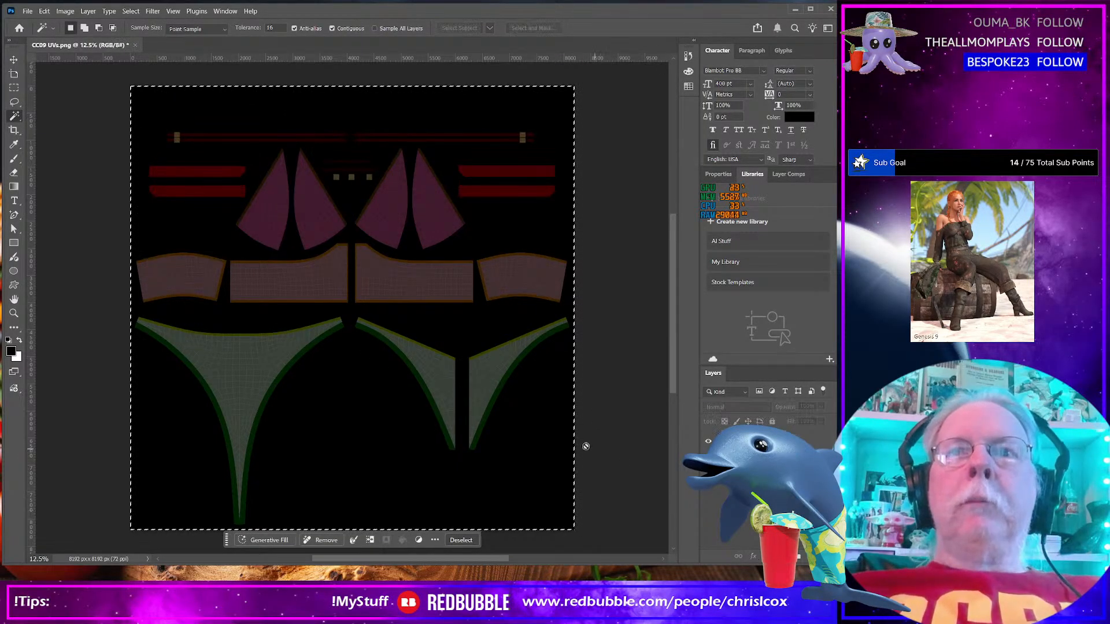
left_click(610, 443)
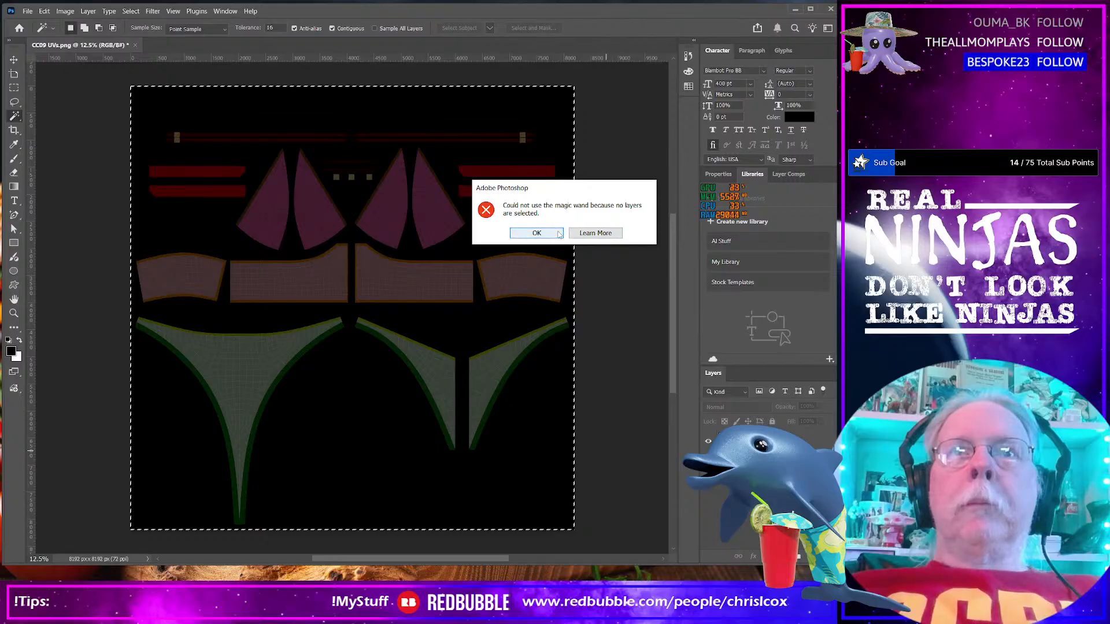
left_click(536, 233)
key("ctrl+d")
left_click(530, 229)
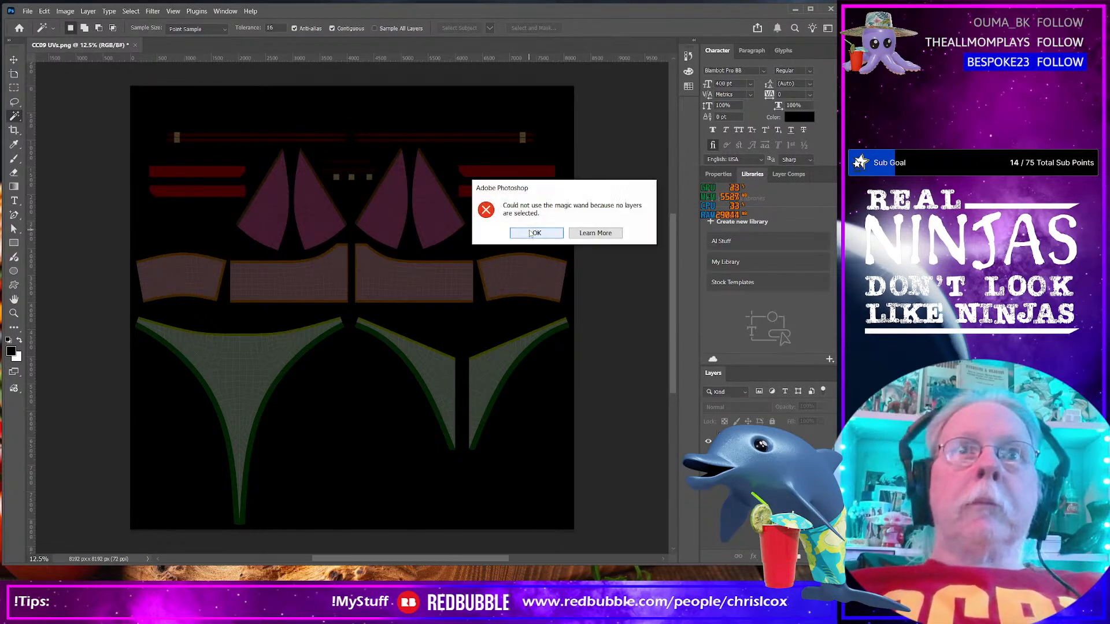
left_click(549, 234)
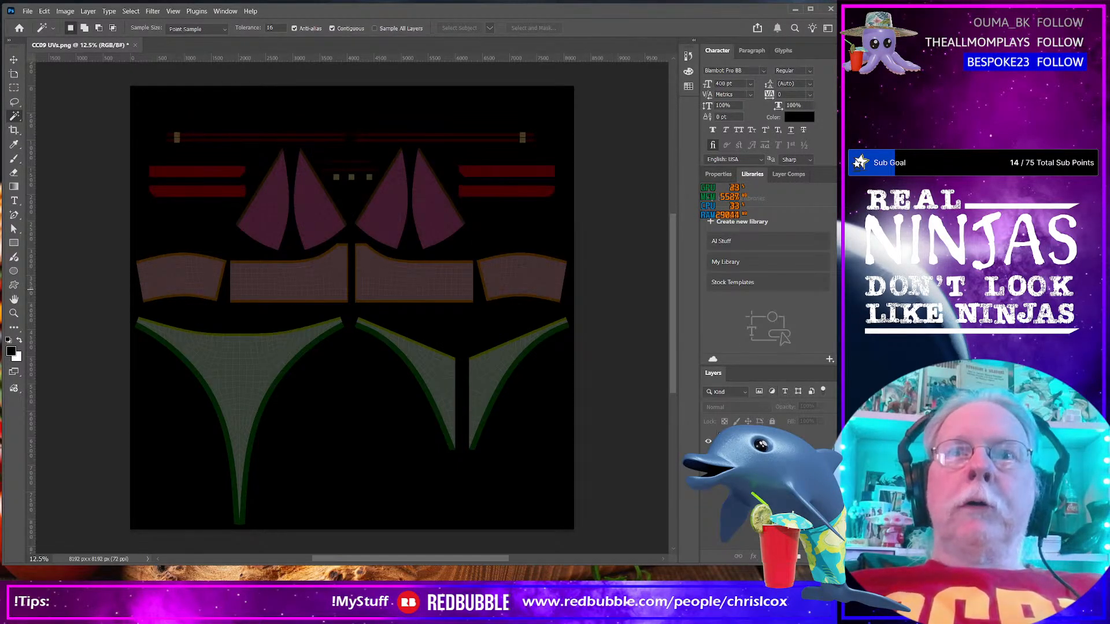
left_click(757, 439)
left_click(561, 441)
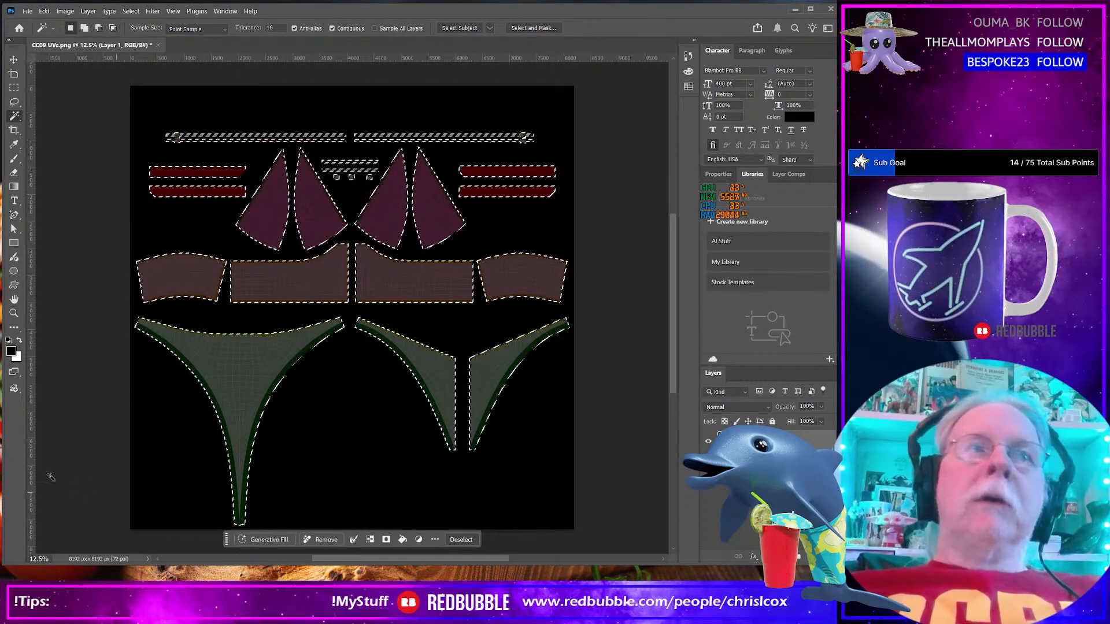
Set the foreground color to a mid grey with red, green and blue all at 128
left_click(11, 351)
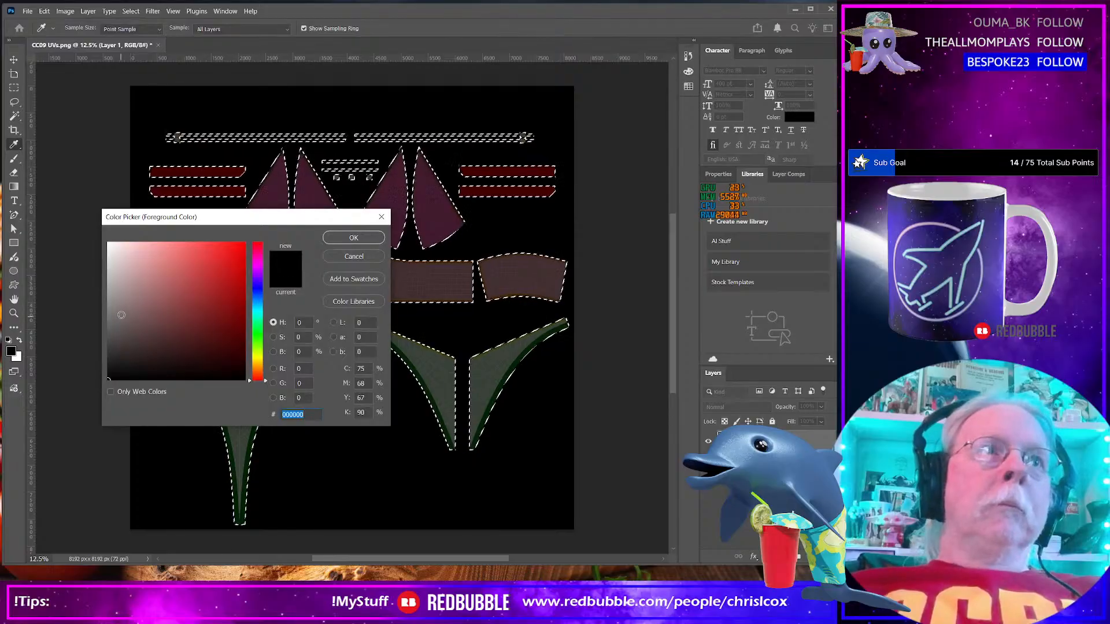
left_click_drag(122, 316, 81, 312)
left_click(307, 368)
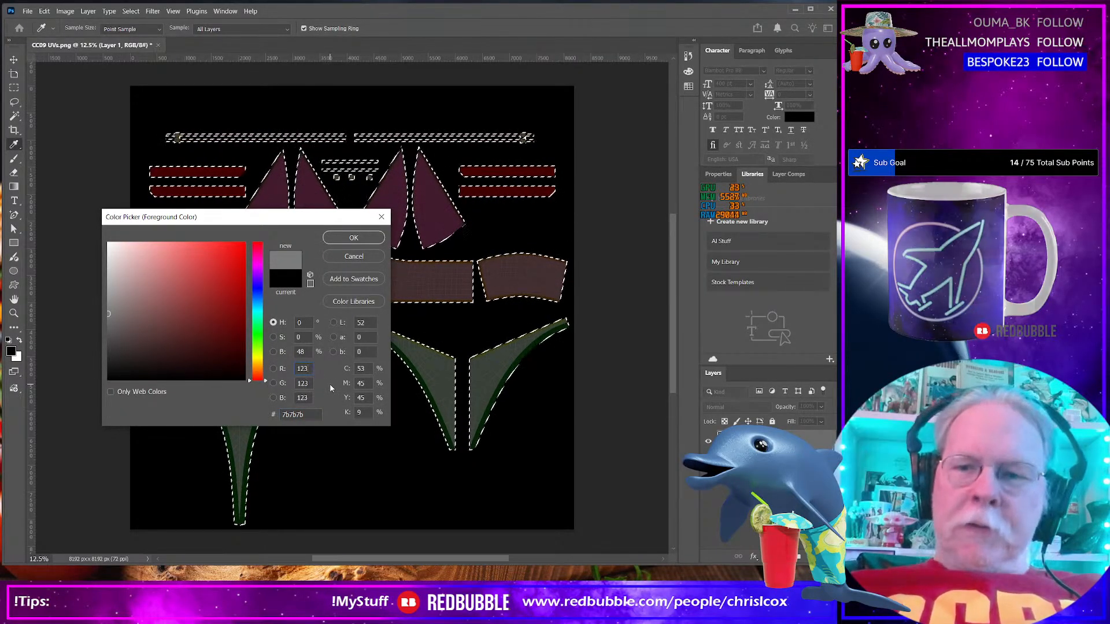
type("128")
key("Tab")
type("128")
key("Tab")
type("1")
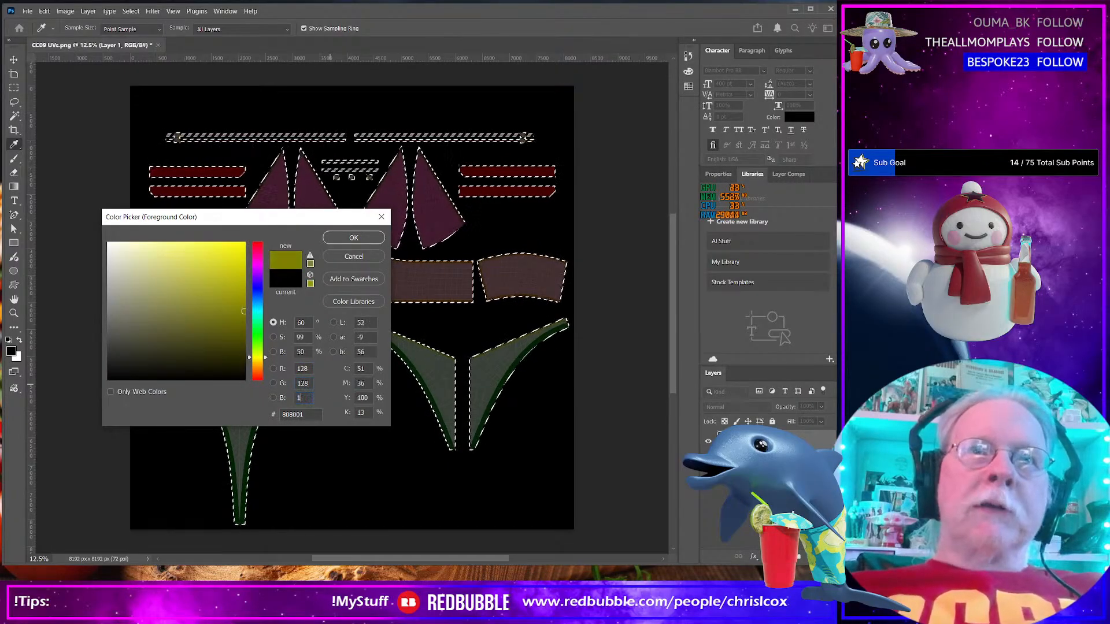
type("28")
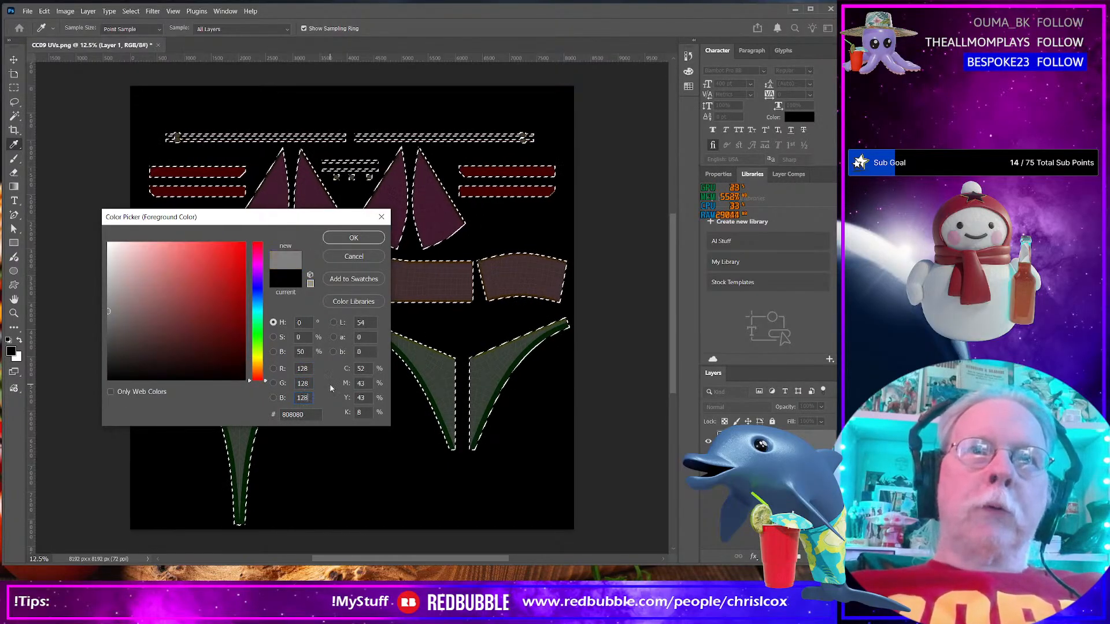
left_click(347, 238)
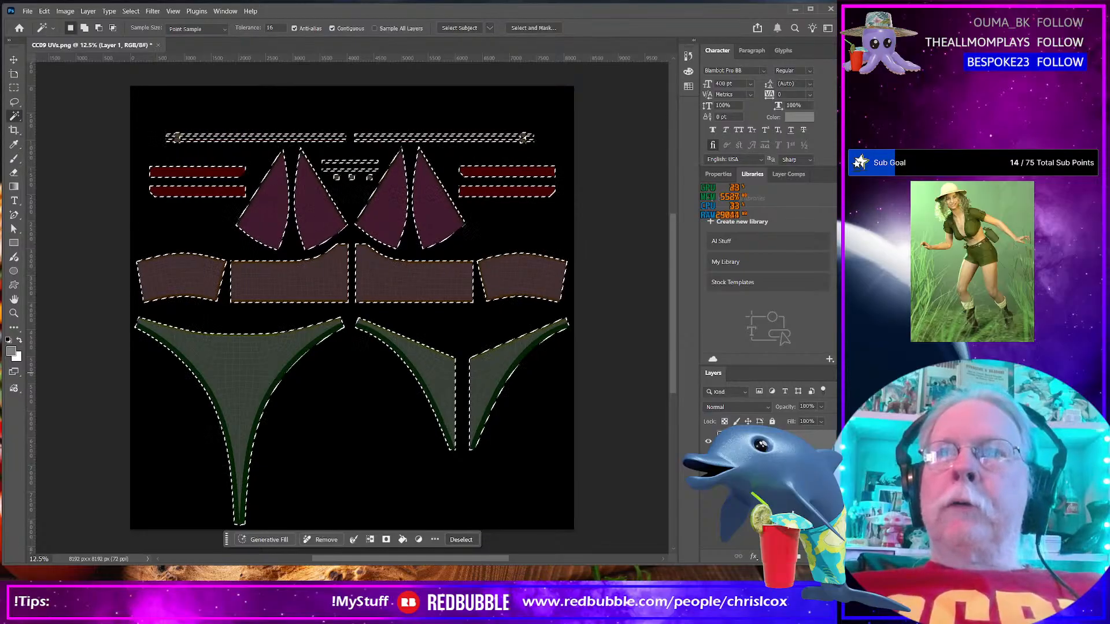
Add a new layer, fill the selected UV piece areas with the grey foreground color at 100% opacity, and clear the selection
key("ctrl+shift+n")
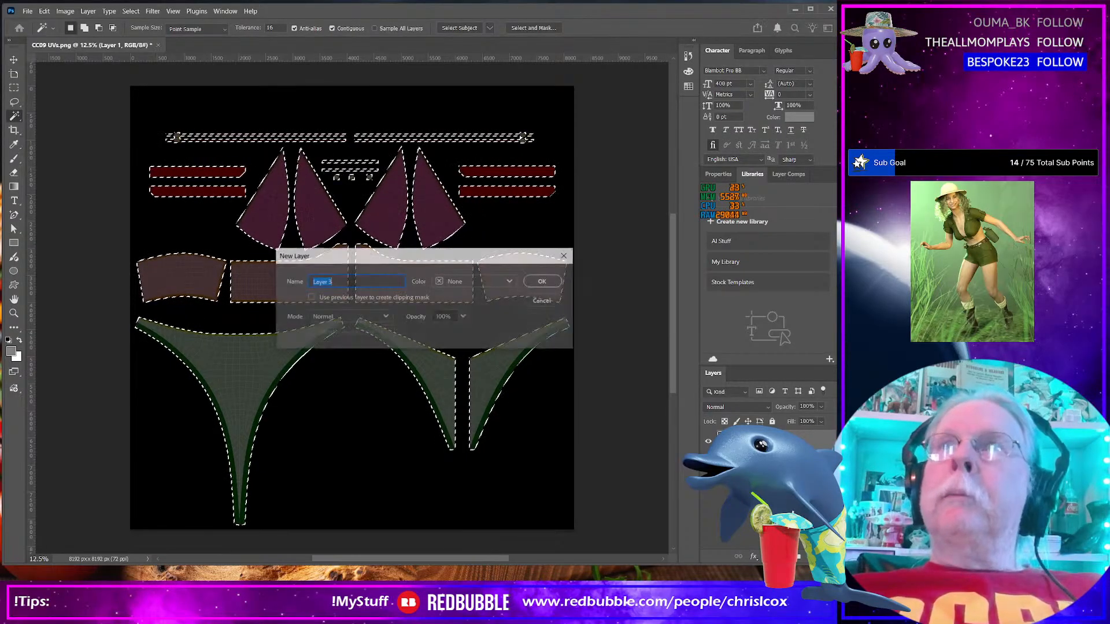
key("Return")
key("i")
key("shift+F5")
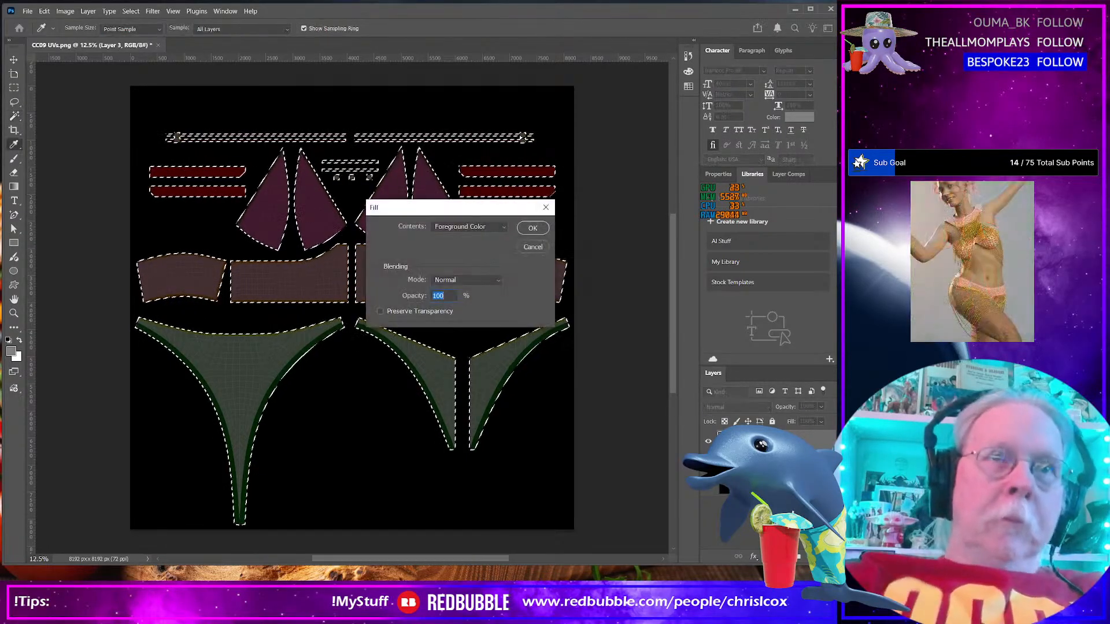
key("Return")
key("w")
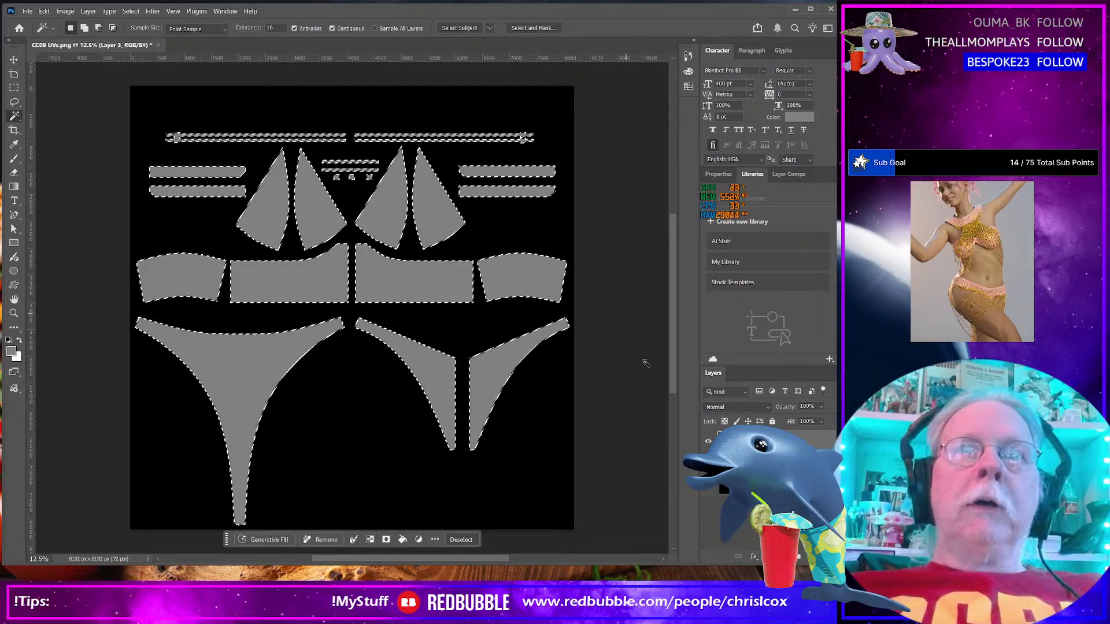
scroll(277, 383, "up", 3)
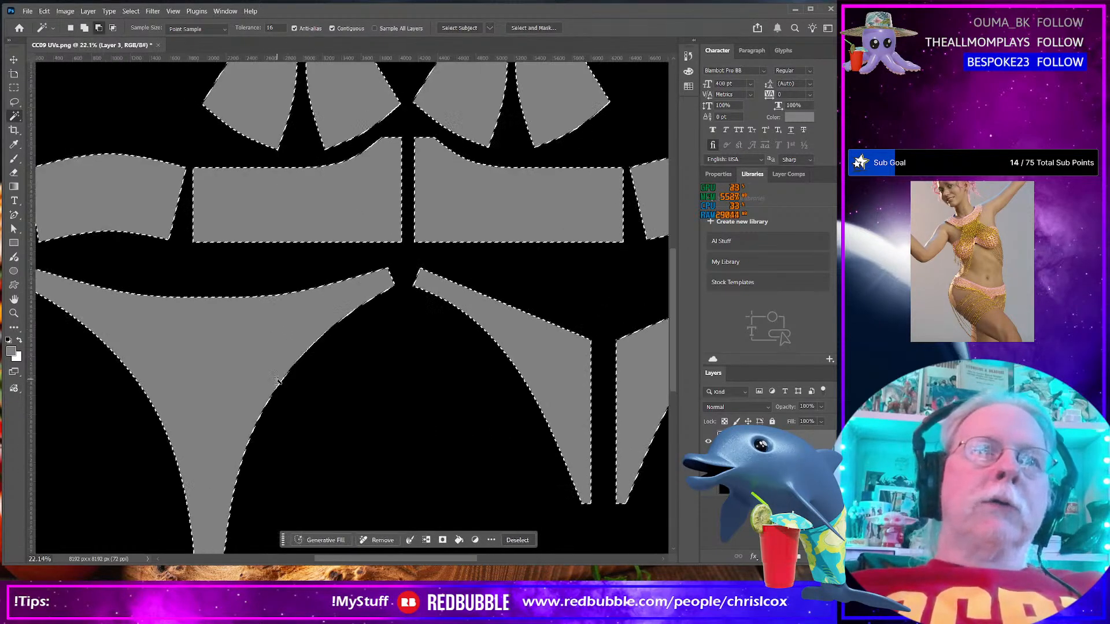
scroll(277, 382, "up", 5)
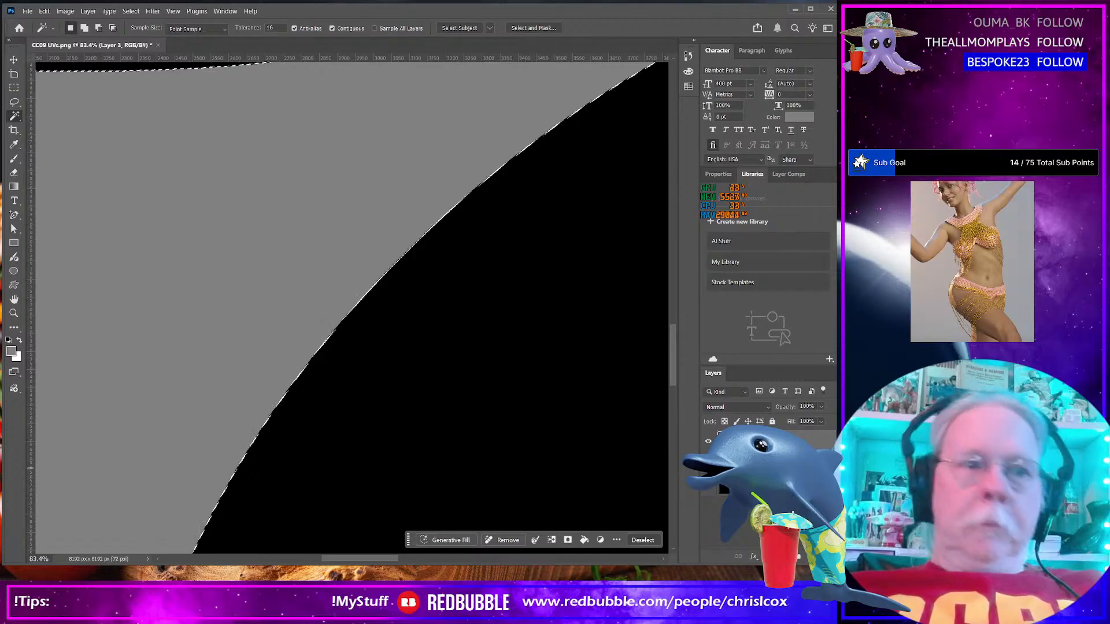
key("ctrl+d")
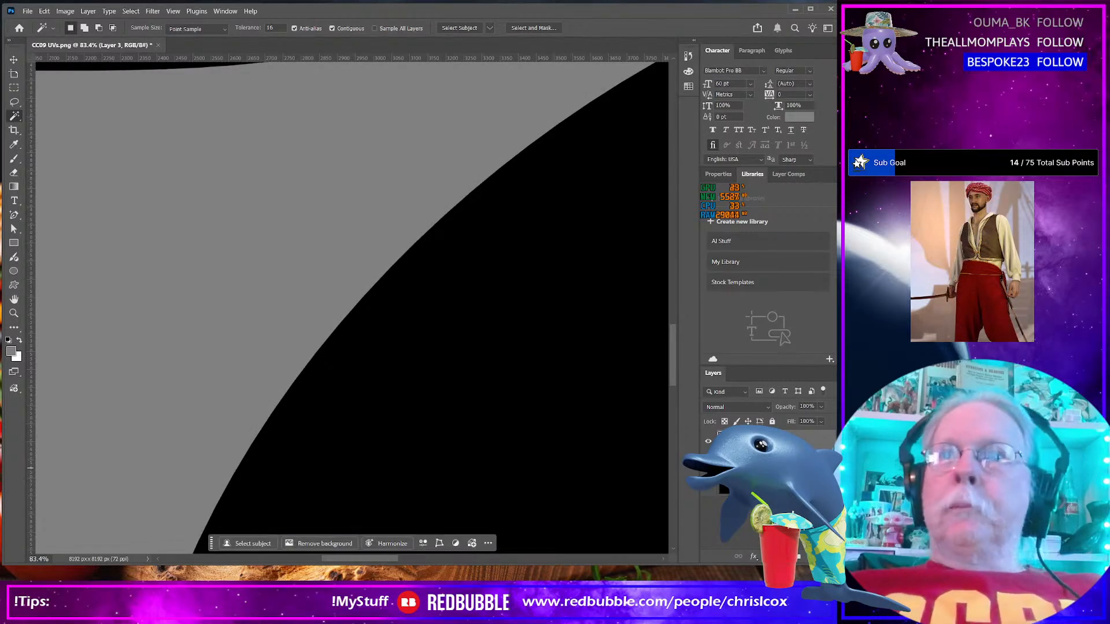
Add an Inner Glow effect with a size of 12 px to the grey Layer 3
double_click(789, 438)
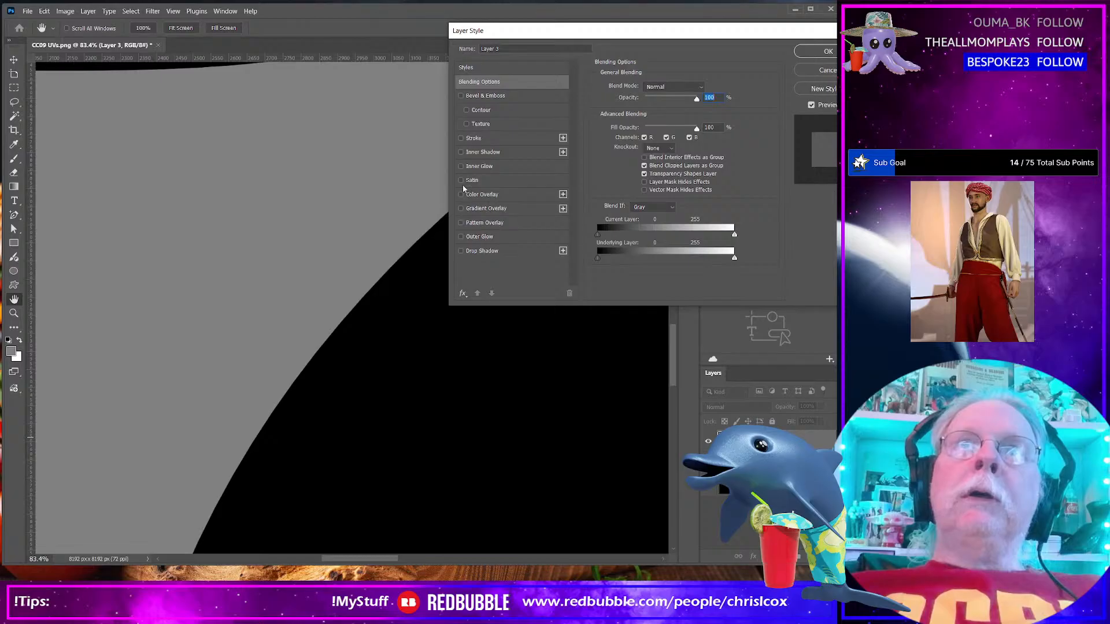
left_click(461, 167)
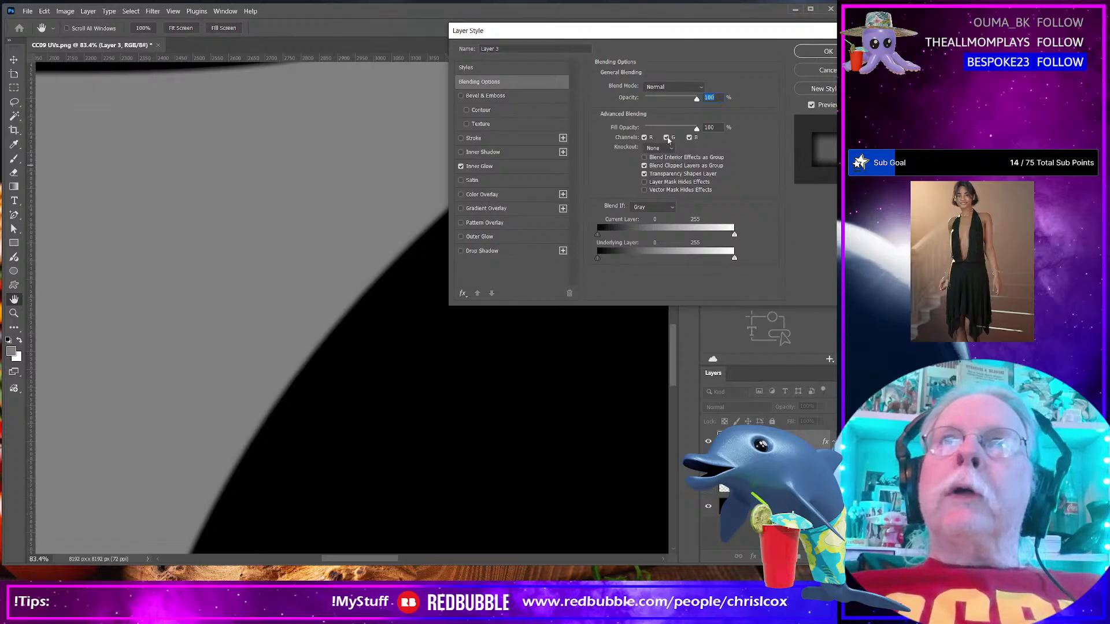
left_click(527, 168)
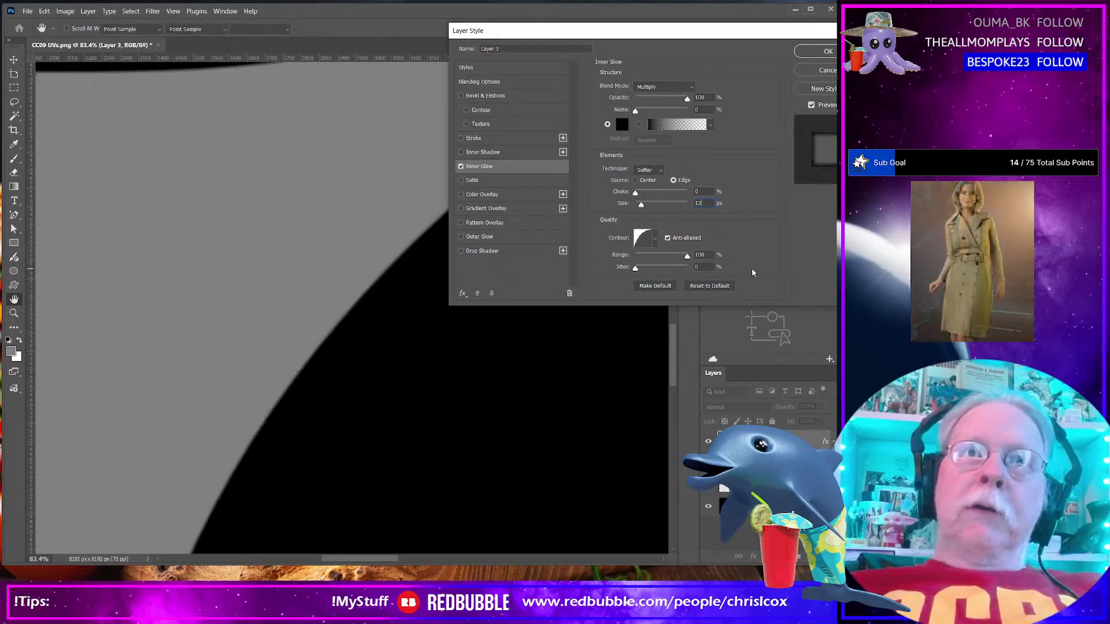
key("Return")
scroll(433, 272, "down", 5)
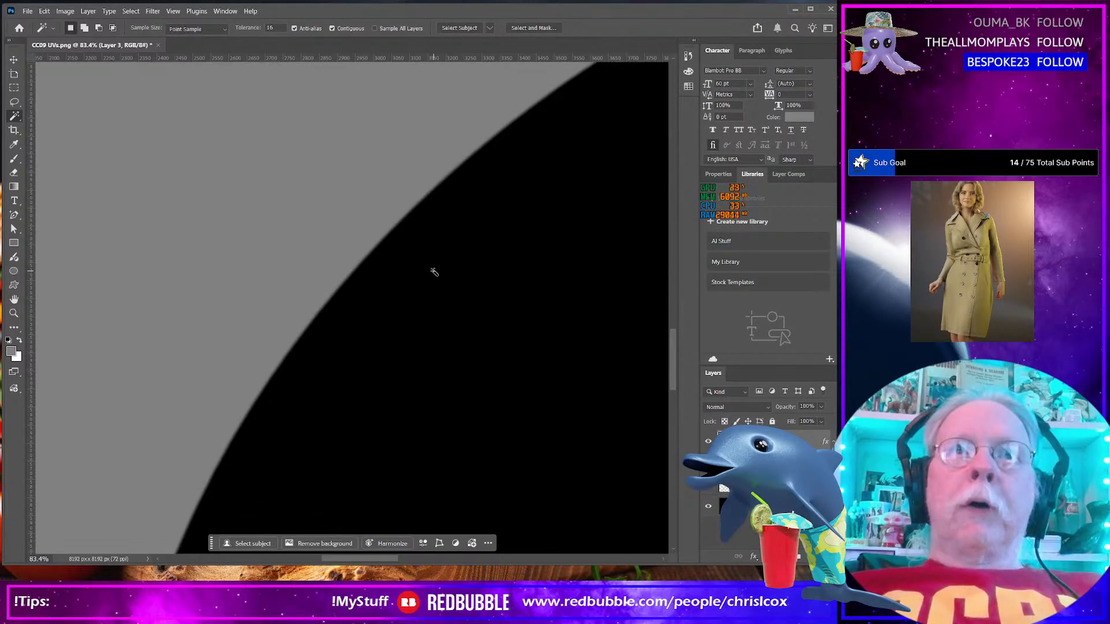
scroll(433, 272, "down", 4)
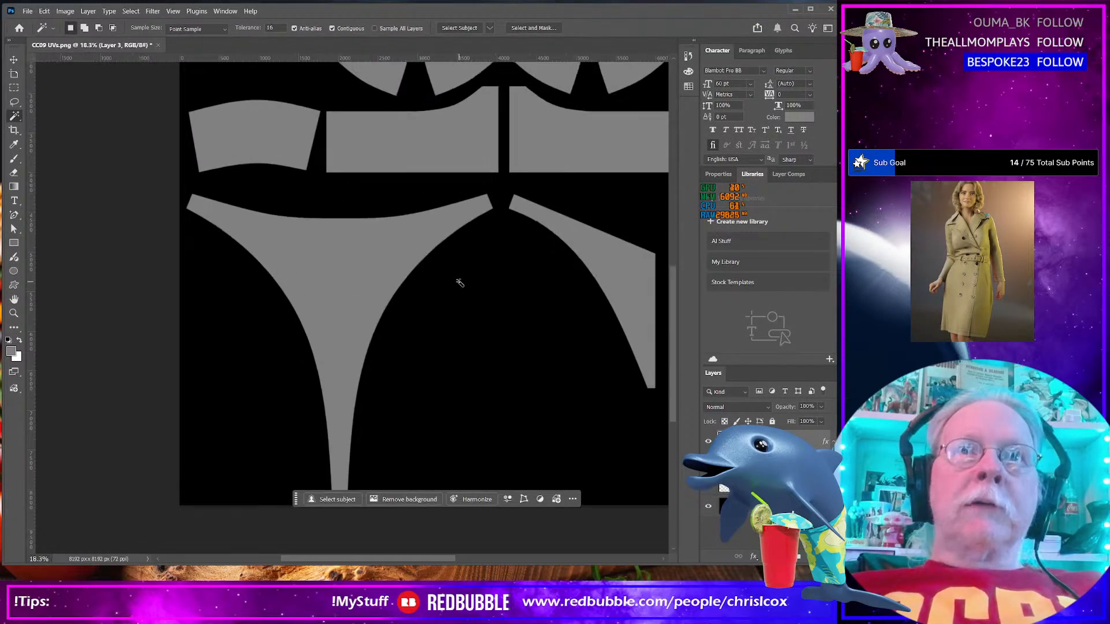
Place the grey layer beneath Layer 1 in the layer stack, above the black background
scroll(460, 283, "up", 2)
scroll(461, 283, "up", 4)
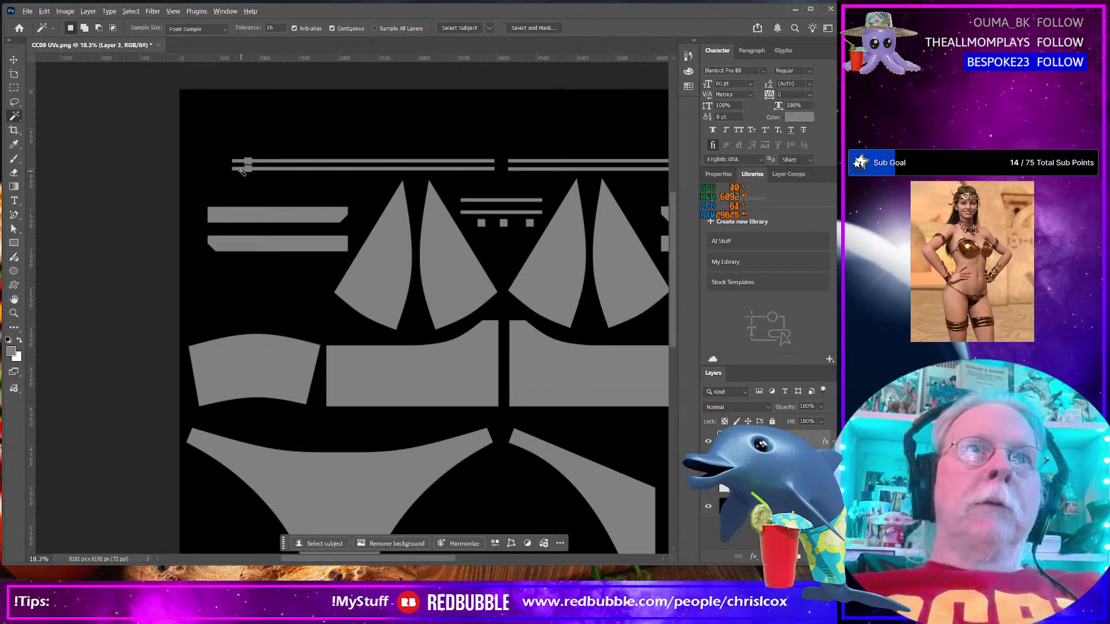
scroll(243, 177, "up", 3)
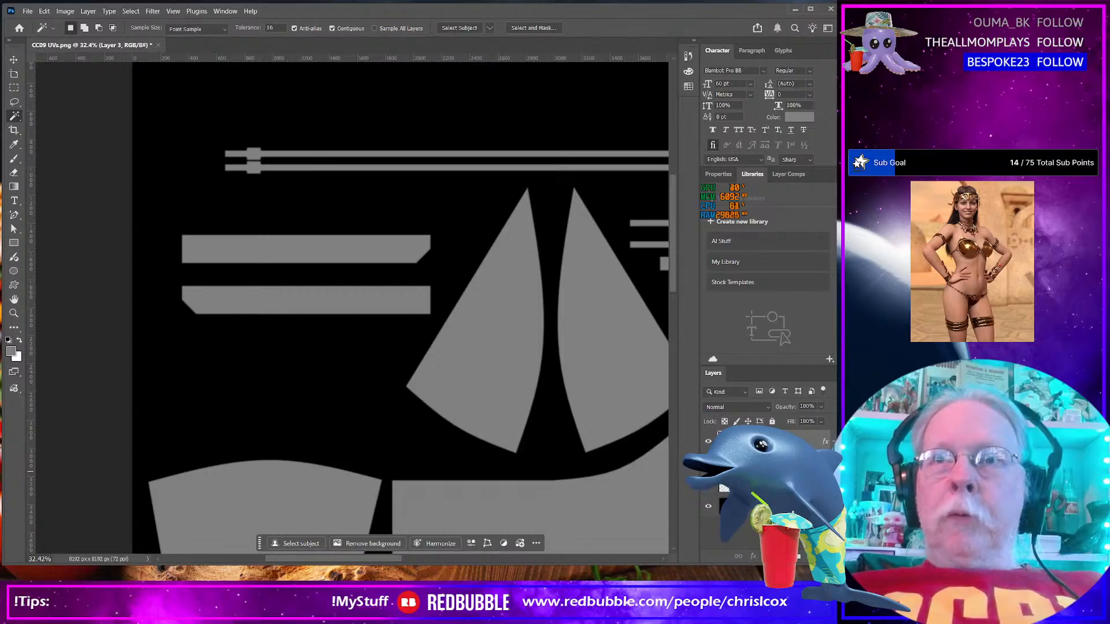
key("ctrl+z")
key("ctrl+z")
key("ctrl+z")
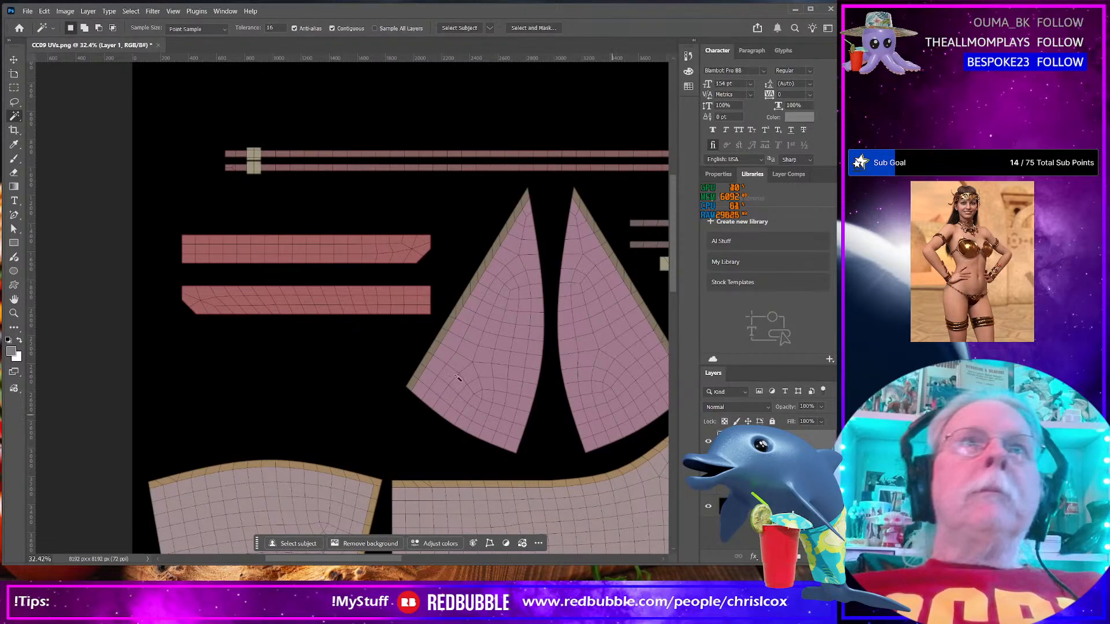
Examine the edge shading on the narrow straps, their square buckle pieces and the small square pieces between the cups
scroll(244, 176, "up", 8)
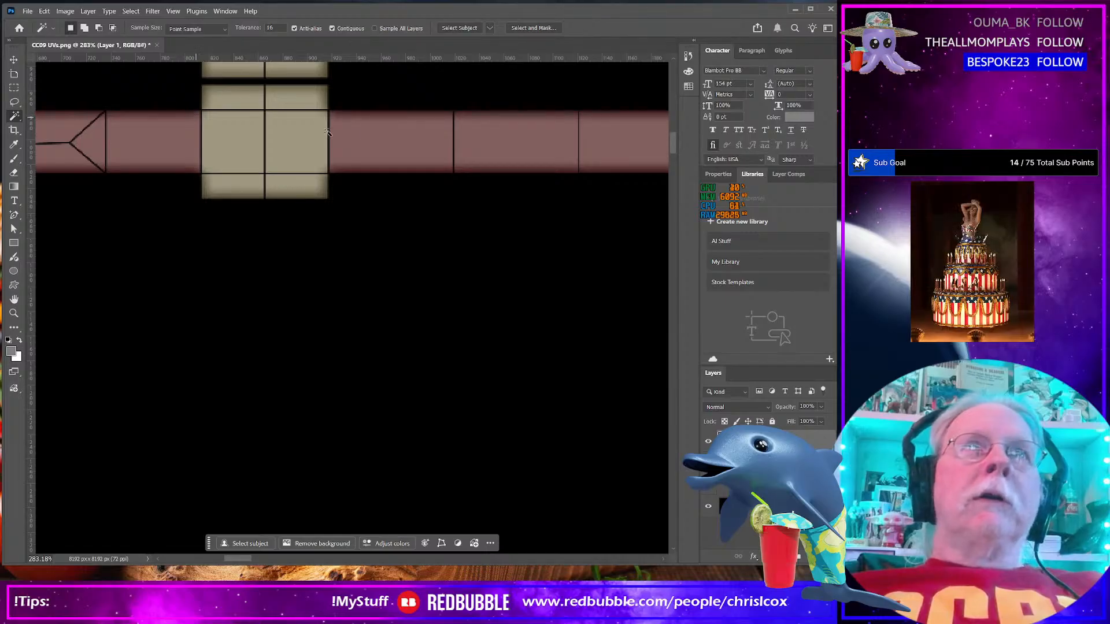
scroll(274, 160, "up", 5)
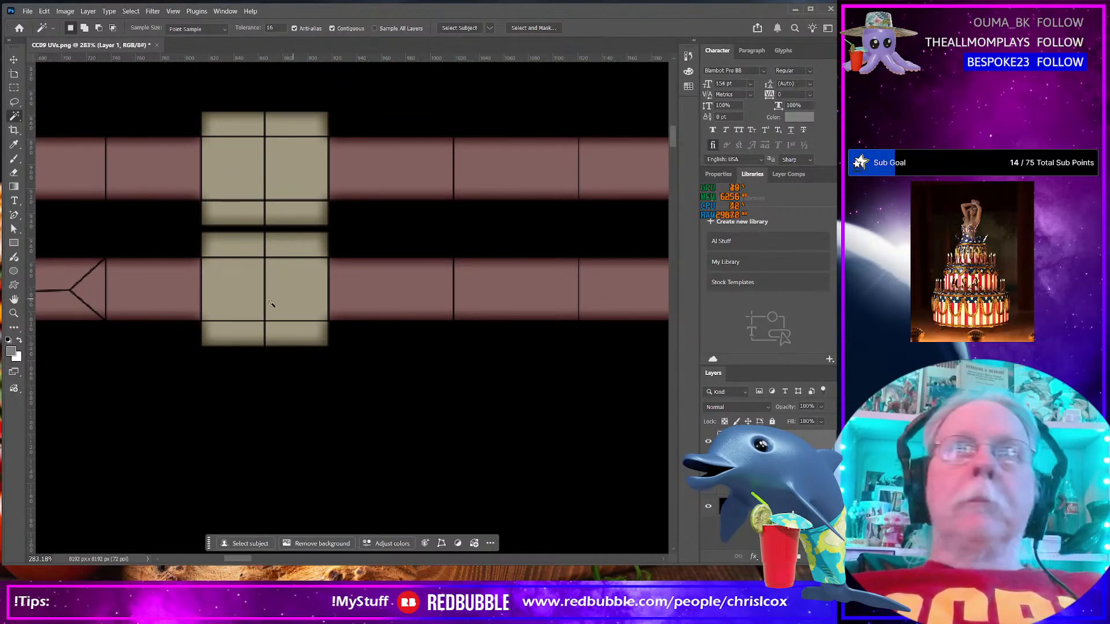
scroll(293, 300, "down", 4)
scroll(404, 364, "down", 3)
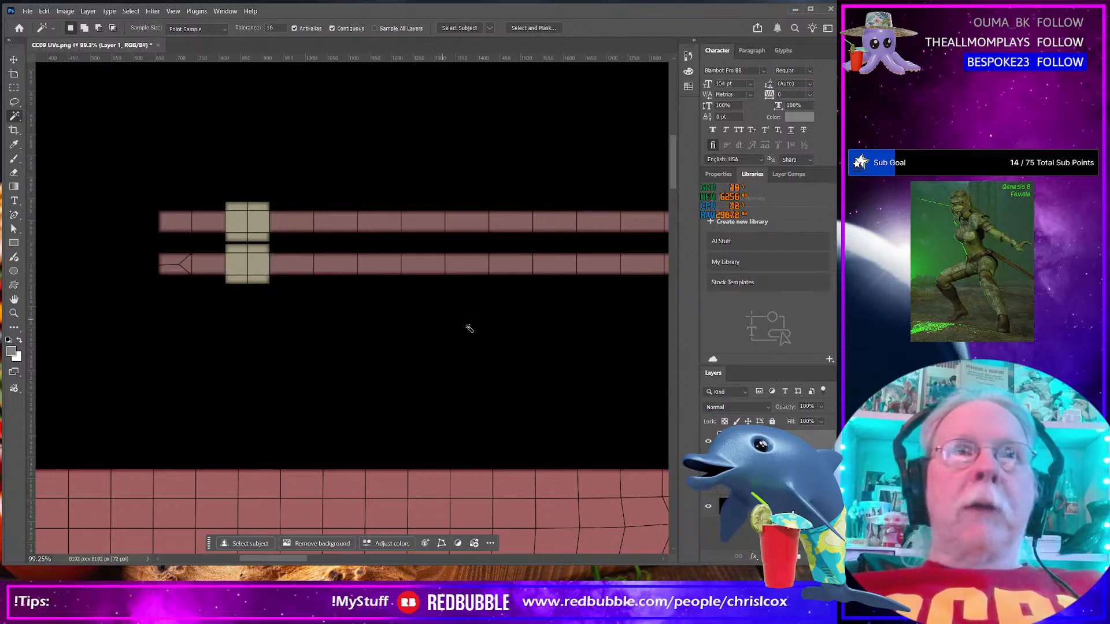
scroll(506, 431, "down", 5)
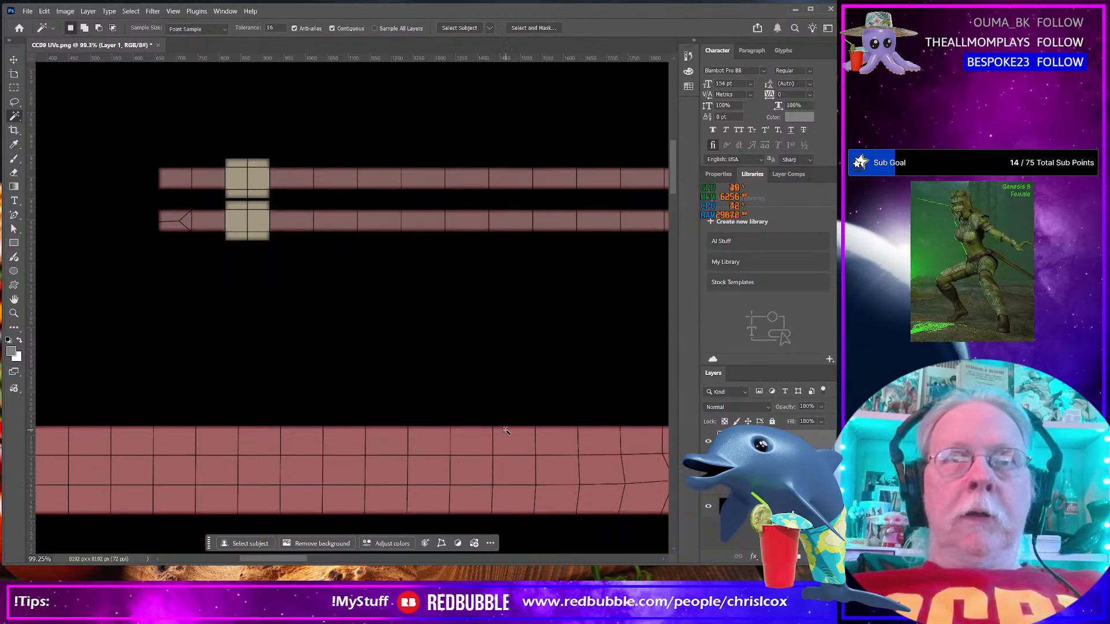
left_click_drag(279, 561, 418, 558)
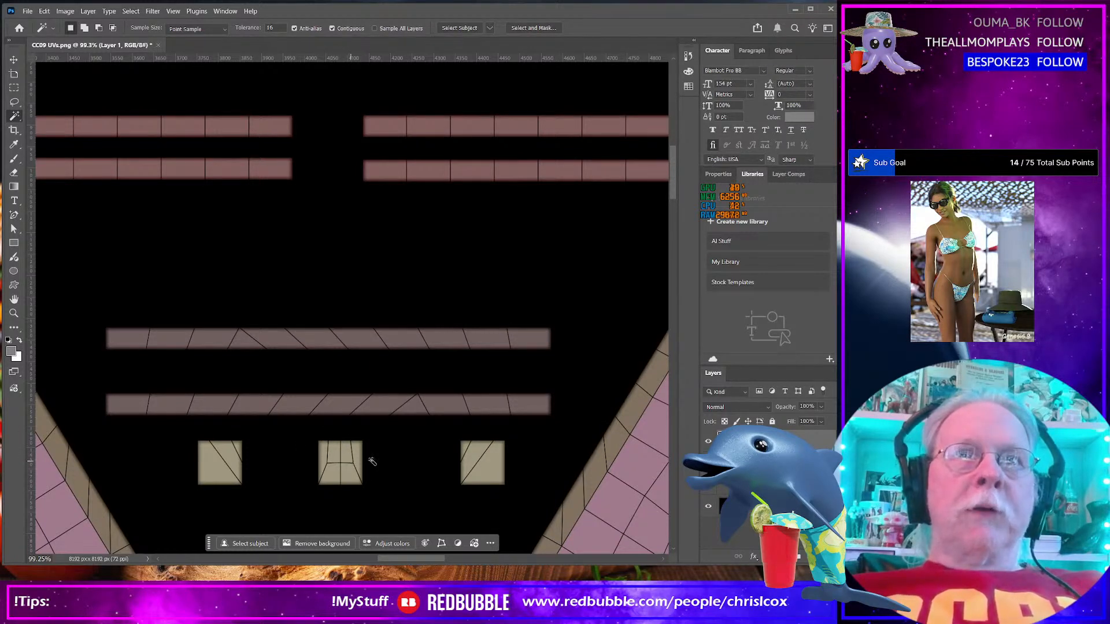
scroll(474, 456, "down", 1)
scroll(474, 456, "up", 1)
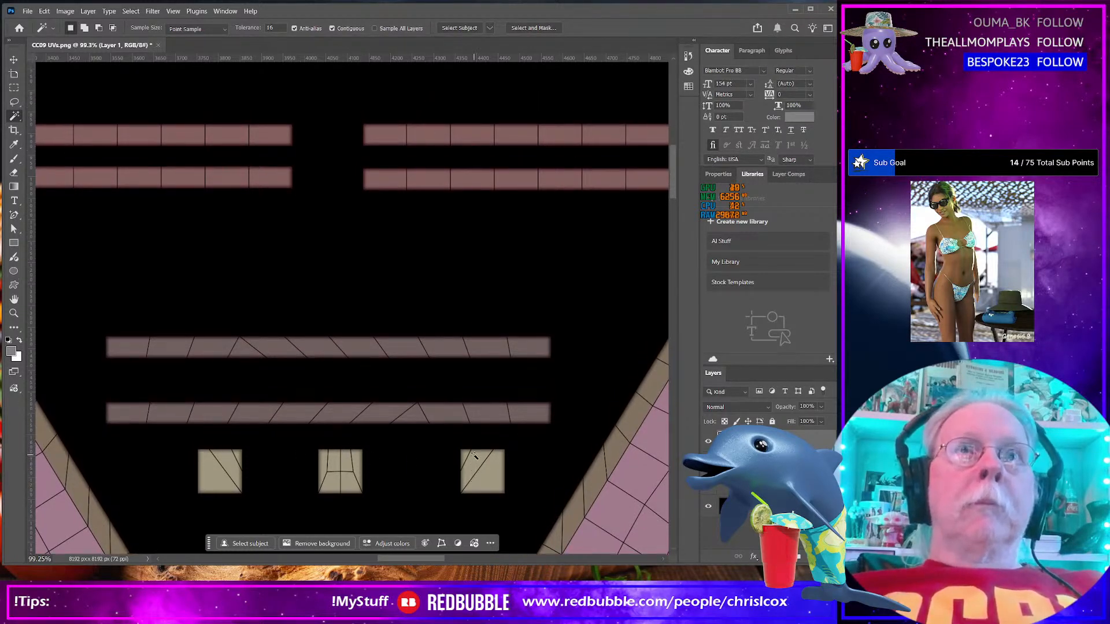
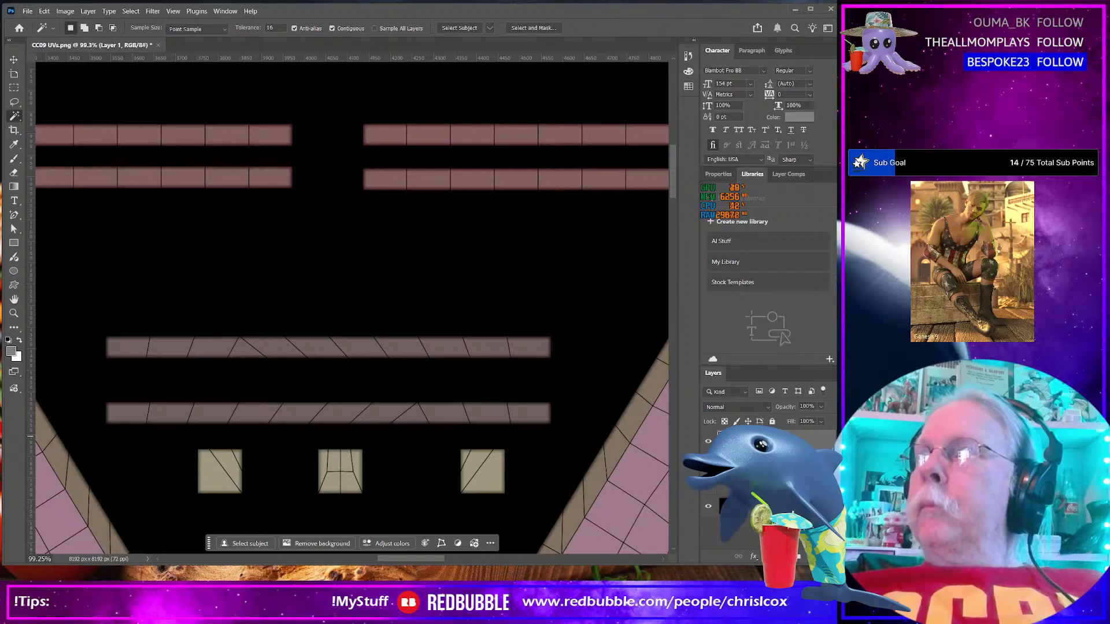
Switch to PowerPoint, copy the grouped double-loop gradient shape at the slide's upper left, and return to the Photoshop template
left_click_drag(832, 133, 293, 90)
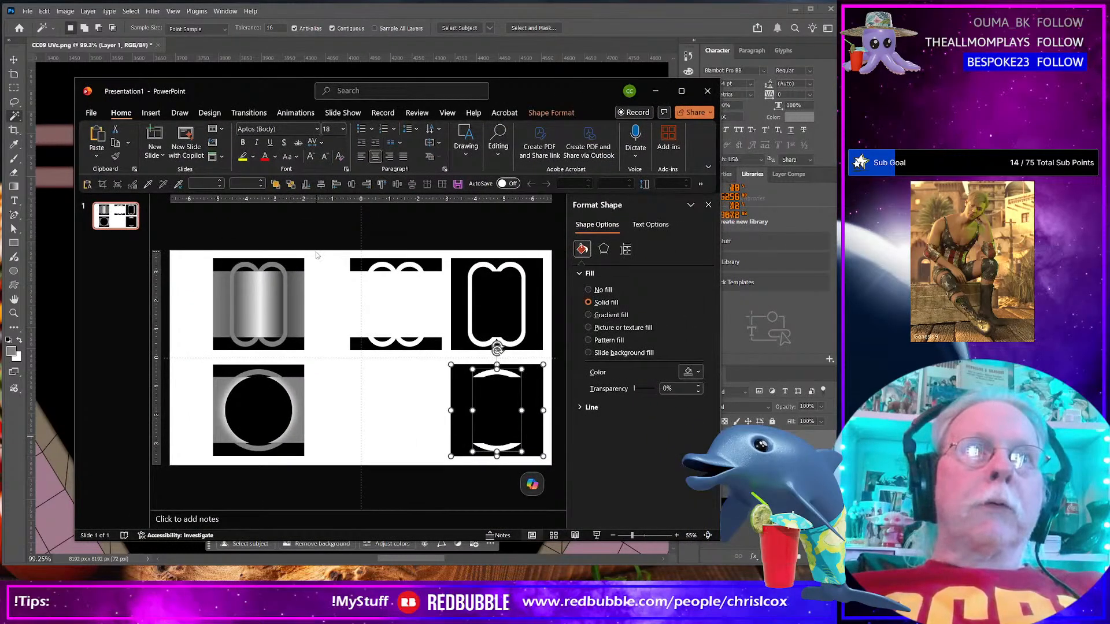
left_click_drag(320, 249, 188, 366)
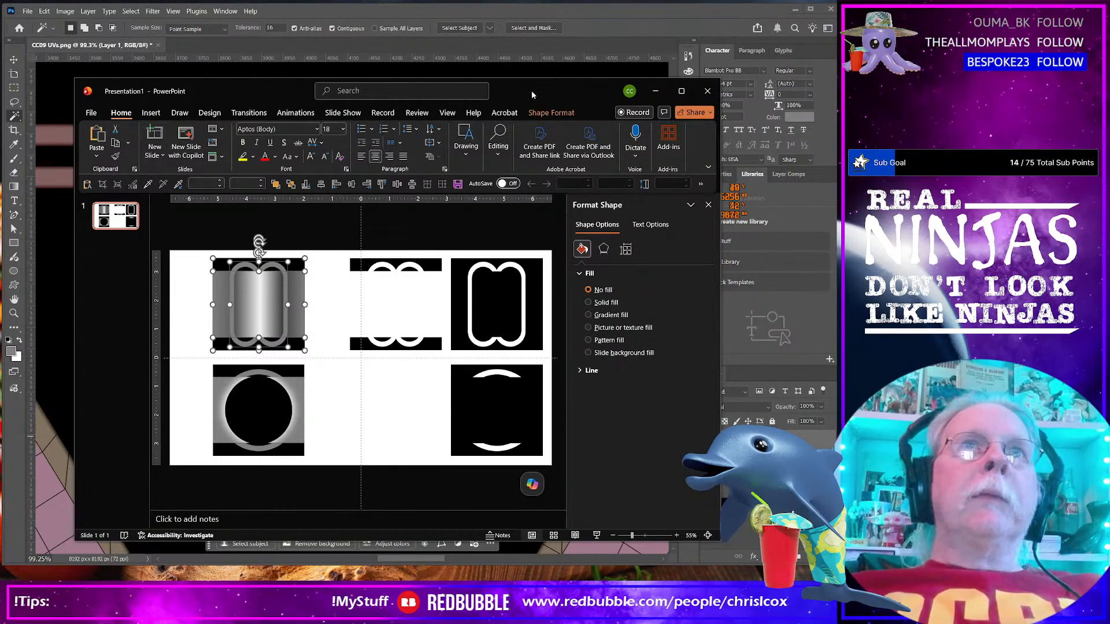
left_click(655, 91)
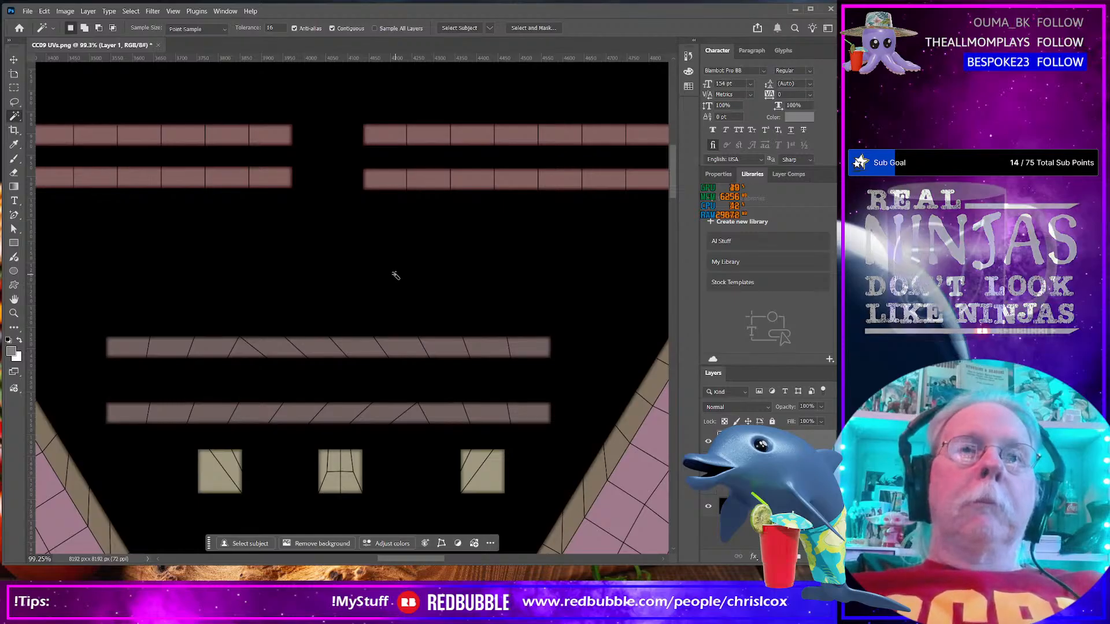
scroll(384, 289, "down", 2)
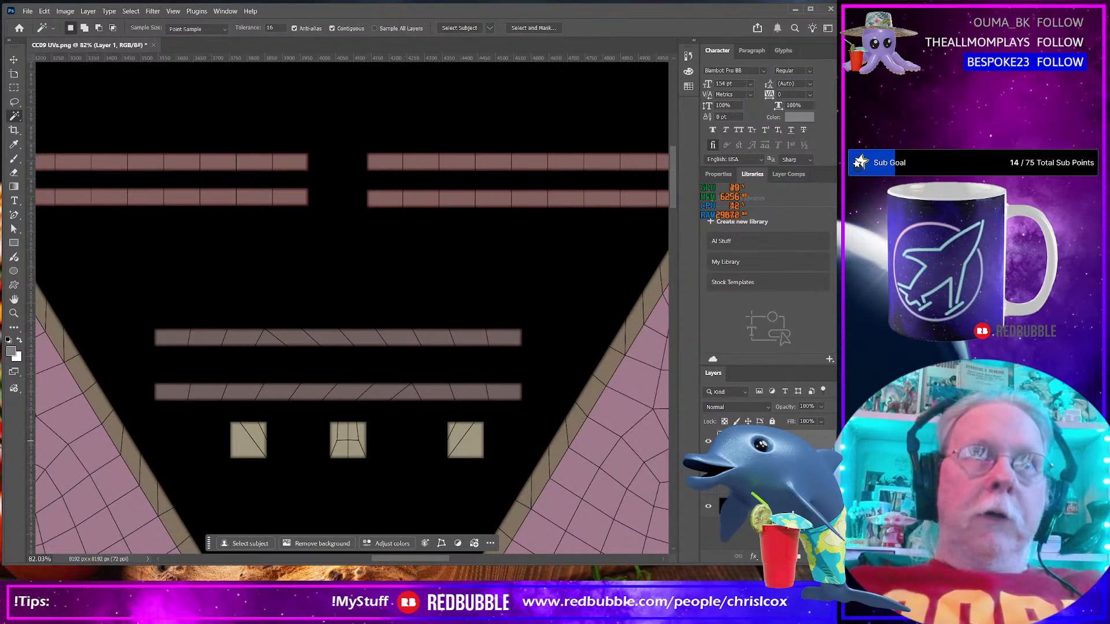
In PowerPoint, paste the copied shape as a JPEG picture, cut that picture, and paste it into the Photoshop UV template
key("alt+Tab")
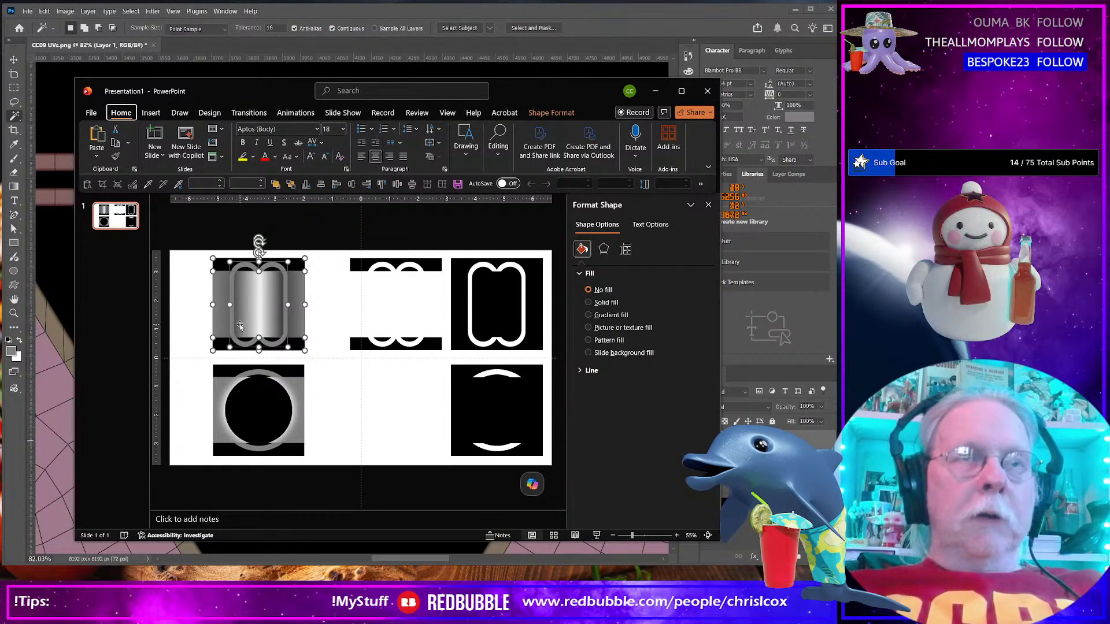
key("ctrl+alt+v")
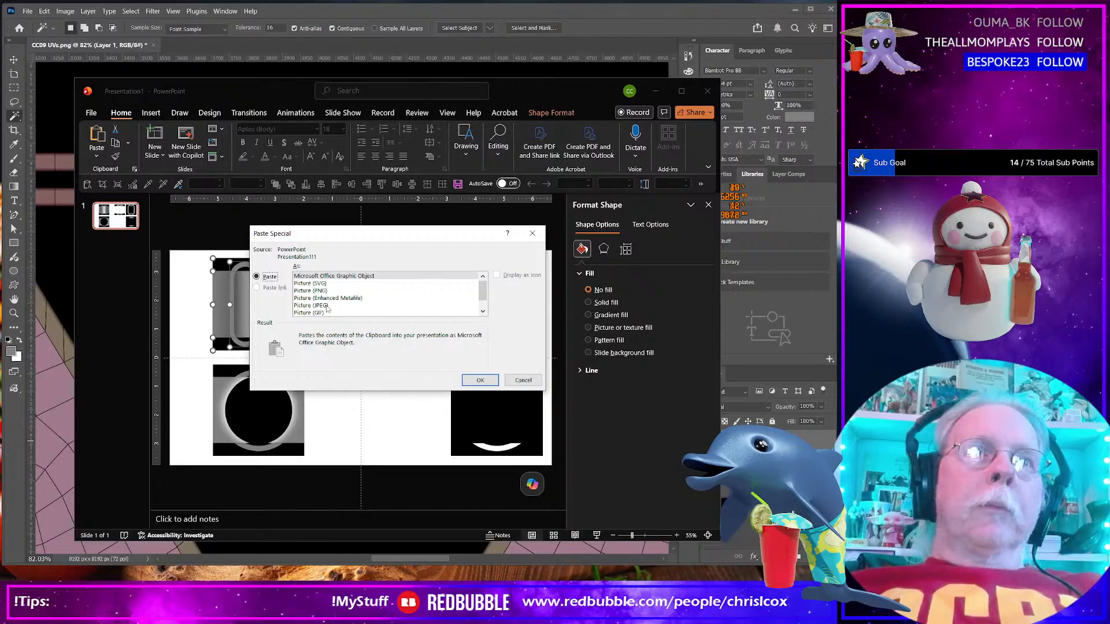
left_click(326, 305)
left_click(480, 380)
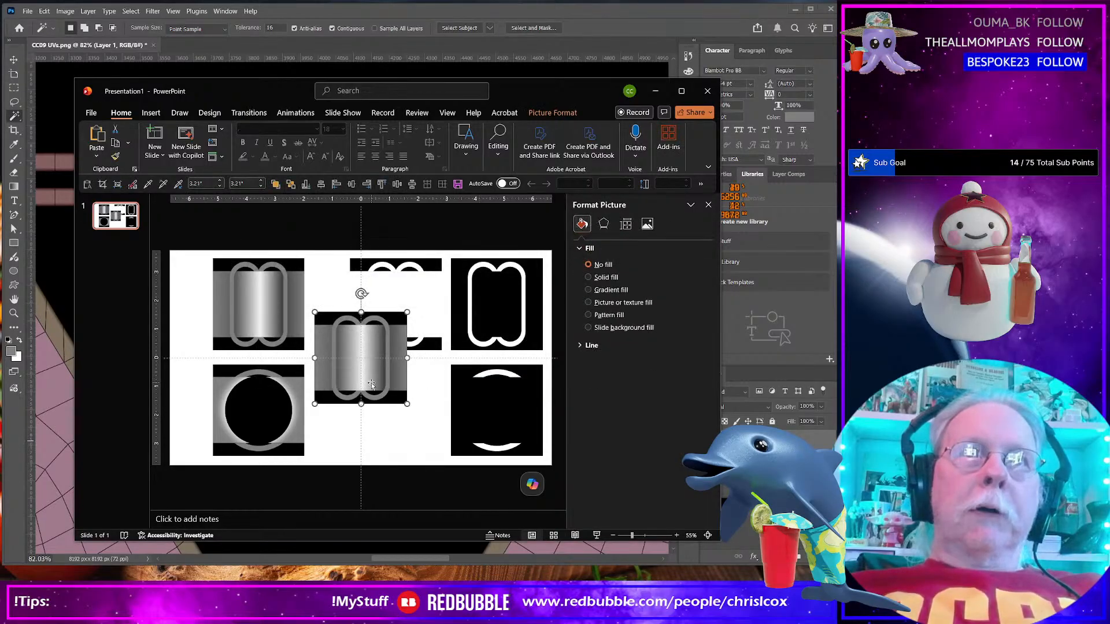
key("ctrl+x")
key("alt+Tab")
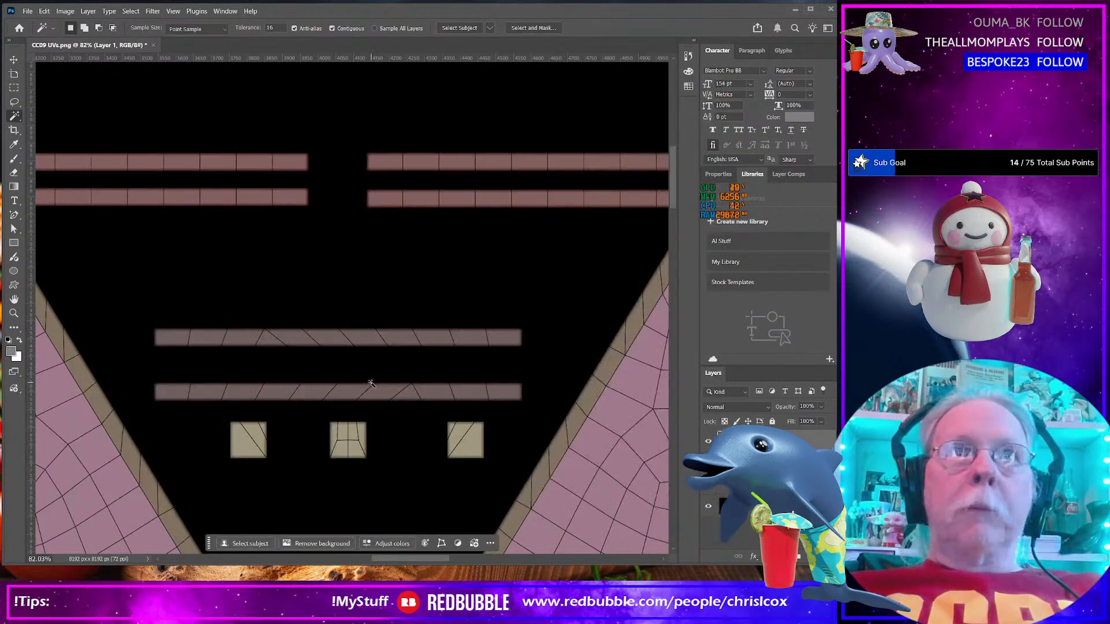
key("ctrl+v")
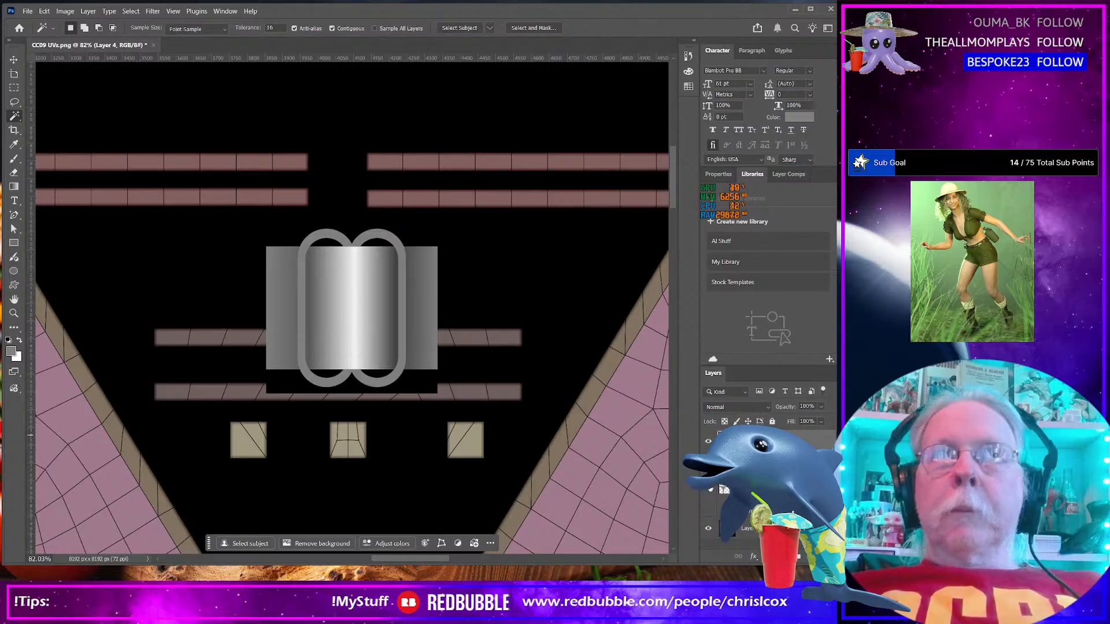
Hide the black background and grey layers, and move the pasted buckle picture onto the square pieces at the long straps' left end
left_click(708, 529)
left_click(707, 529)
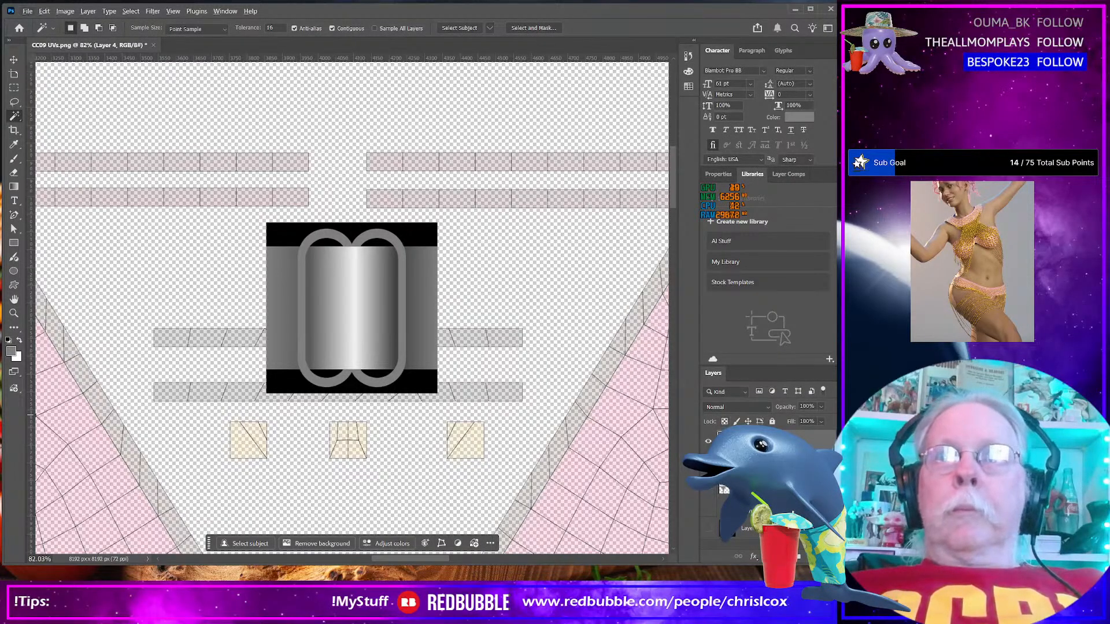
scroll(346, 406, "down", 2)
scroll(346, 407, "down", 9)
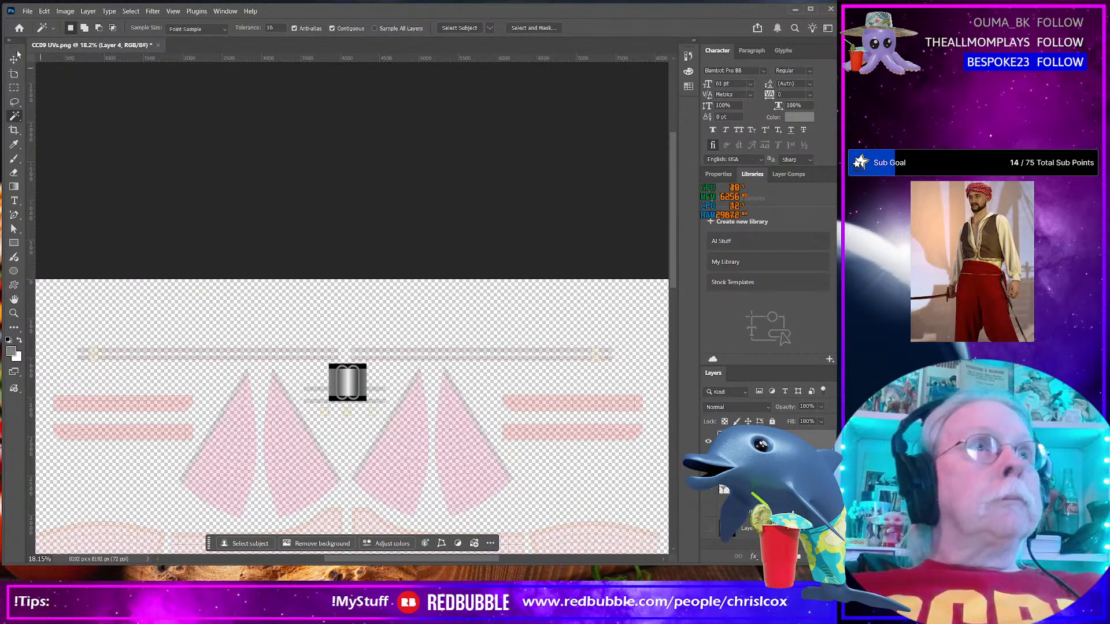
key("v")
left_click_drag(350, 384, 115, 358)
scroll(113, 356, "up", 5)
scroll(112, 354, "up", 2)
scroll(112, 355, "down", 1)
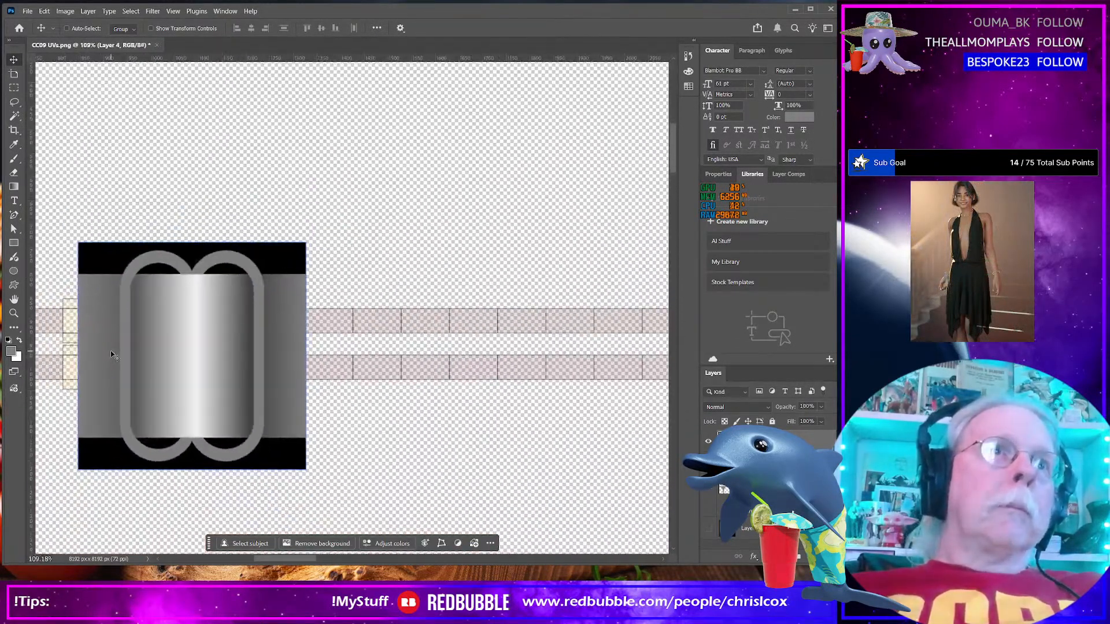
Scale the buckle picture down to about 18.1% and centre it over the upper square piece
key("ctrl+t")
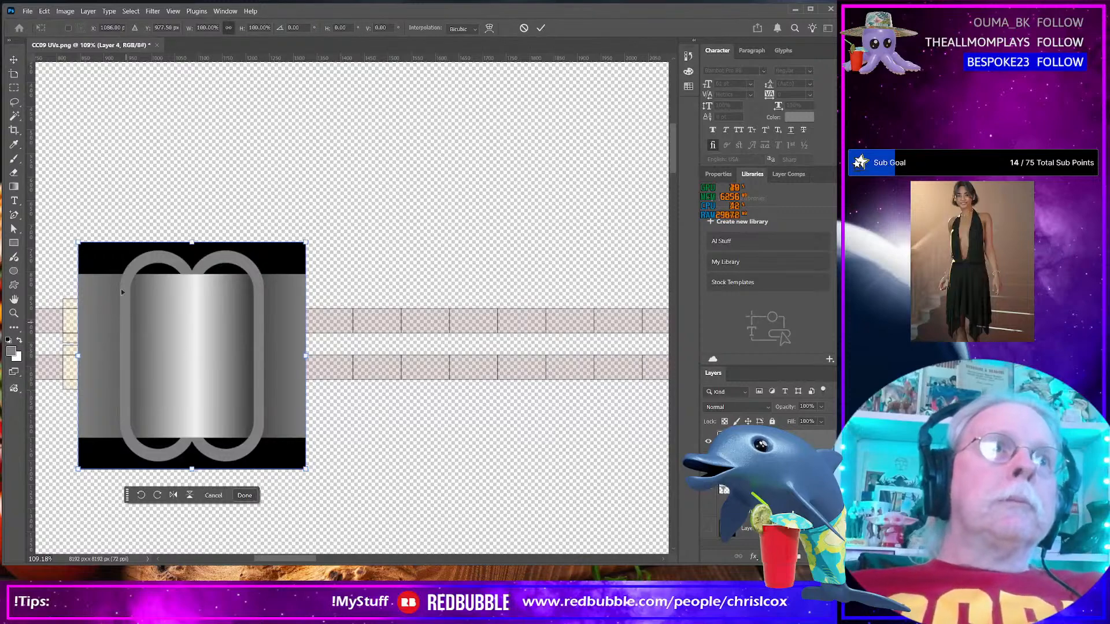
left_click_drag(101, 254, 84, 312)
left_click_drag(291, 522, 94, 349)
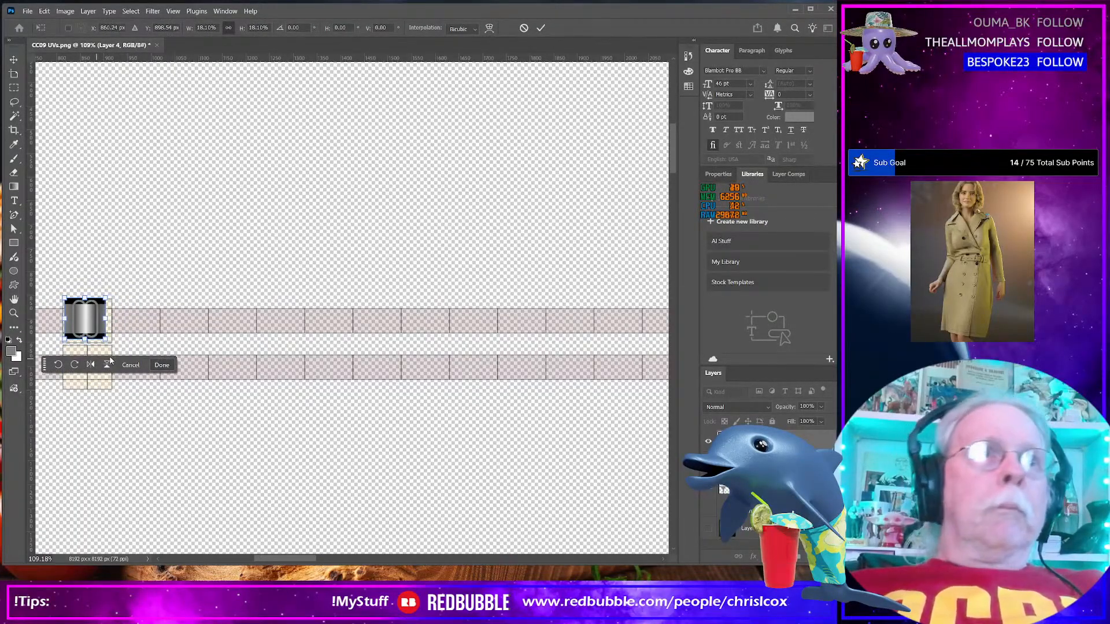
scroll(85, 327, "up", 5)
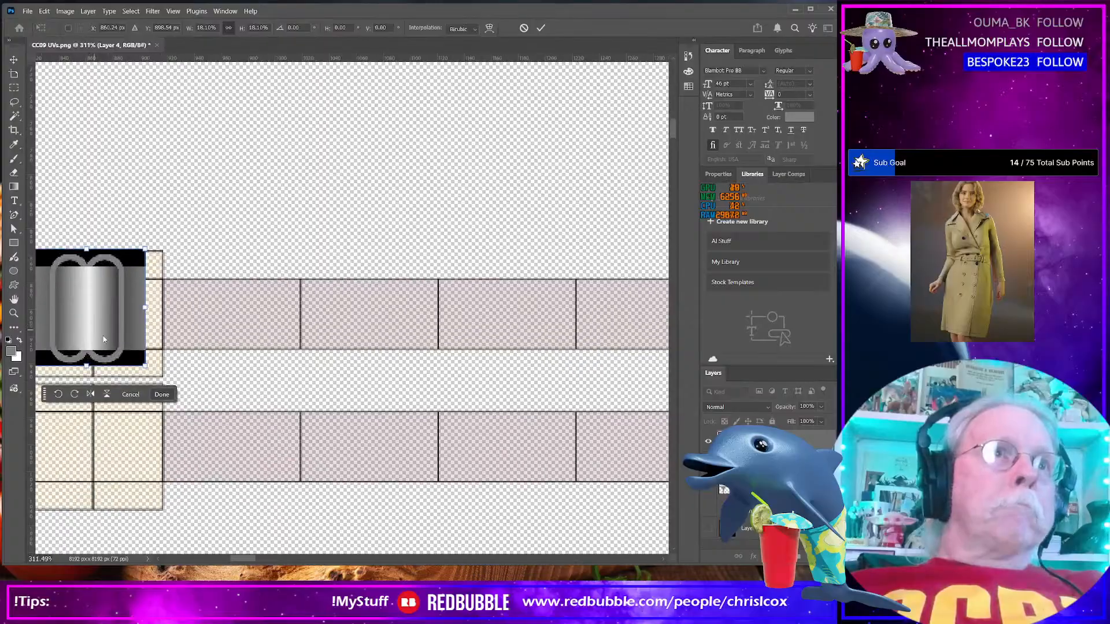
left_click_drag(256, 558, 240, 561)
left_click_drag(319, 291, 326, 298)
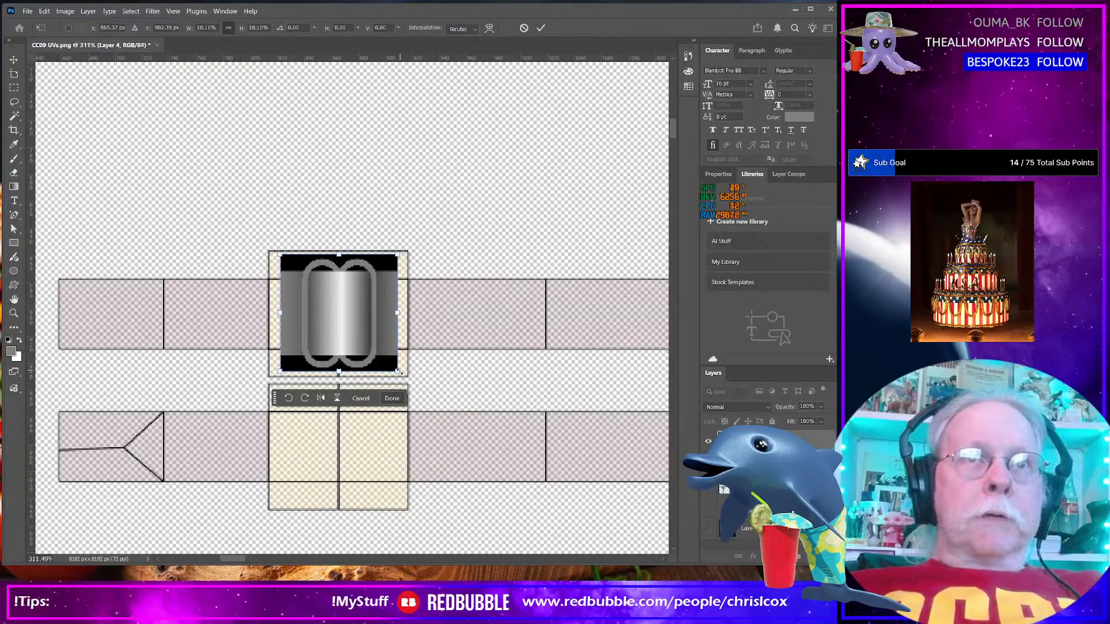
Reduce the buckle picture further to about 15.24% around its centre and apply the transform
left_click_drag(398, 371, 391, 359)
key("ctrl+z")
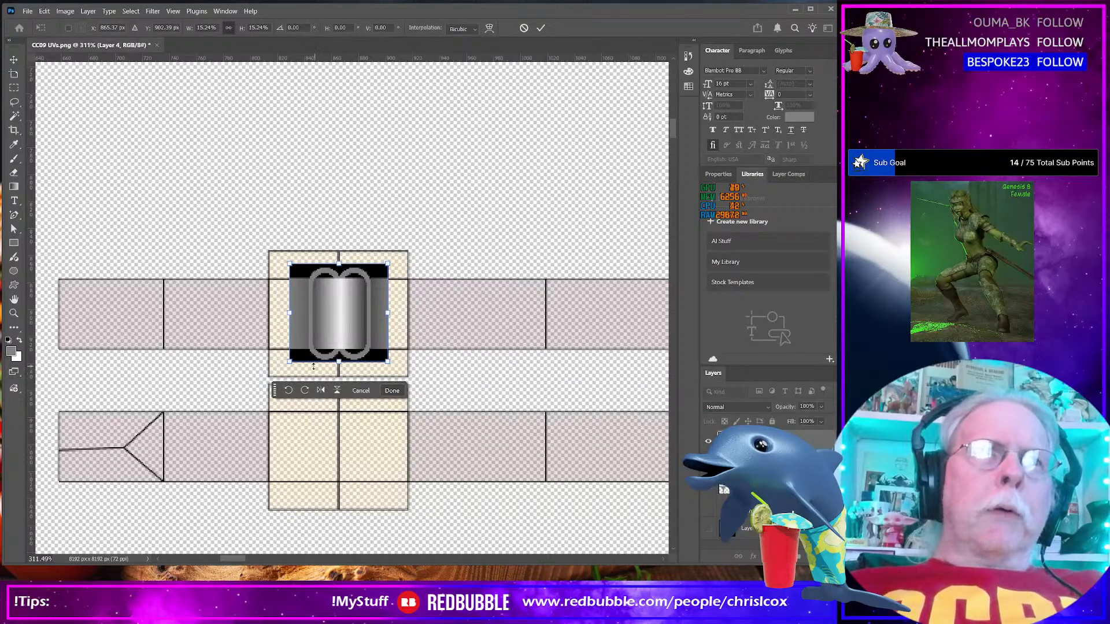
scroll(314, 366, "up", 10)
key("alt+space")
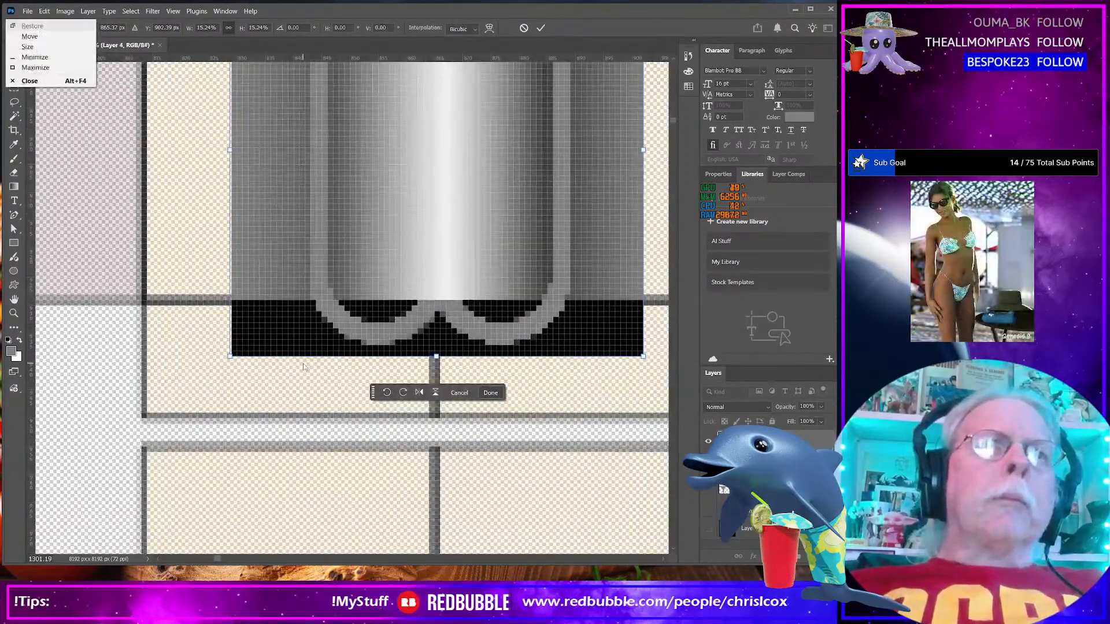
key("Escape")
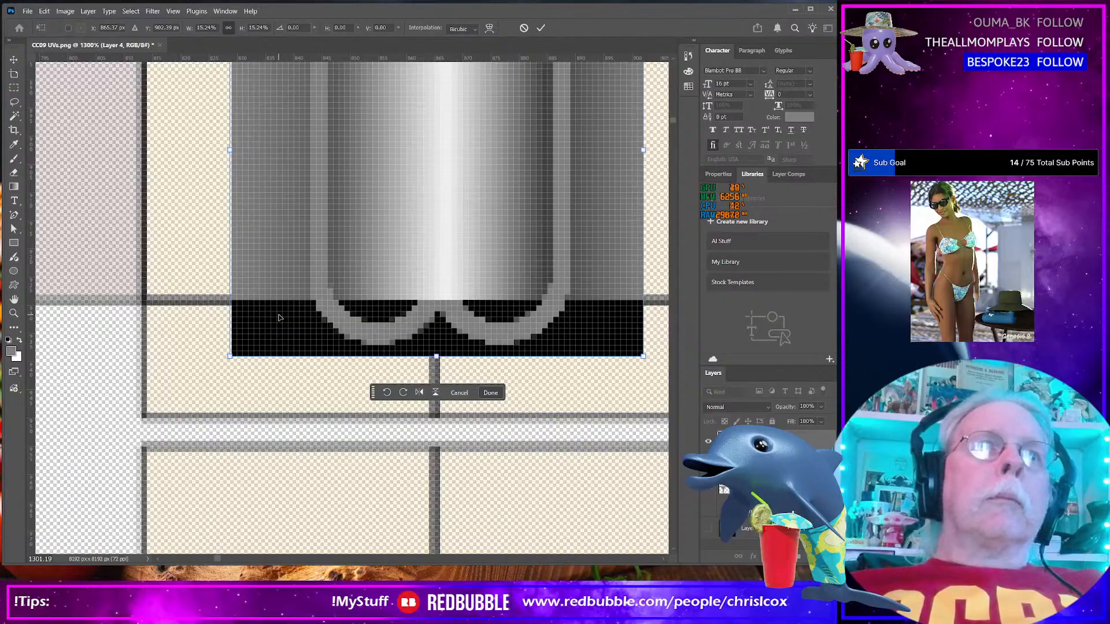
key("Return")
Stretch the buckle picture's upper edge slightly upward with Free Transform, leaving its width and lower edge in place
scroll(289, 318, "up", 5)
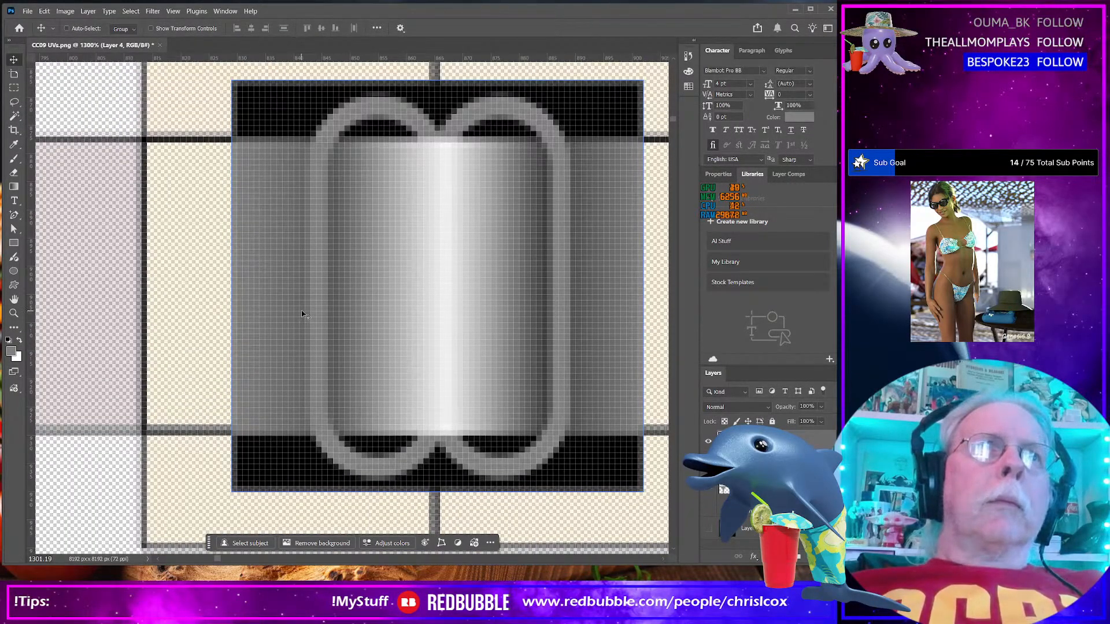
scroll(367, 266, "up", 1)
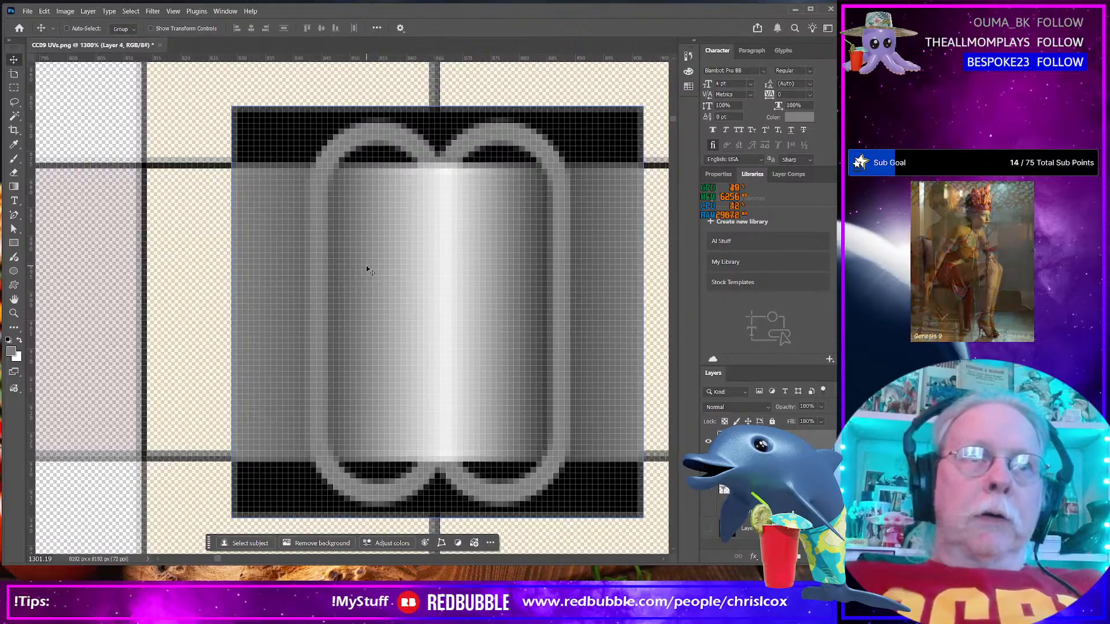
key("ctrl+t")
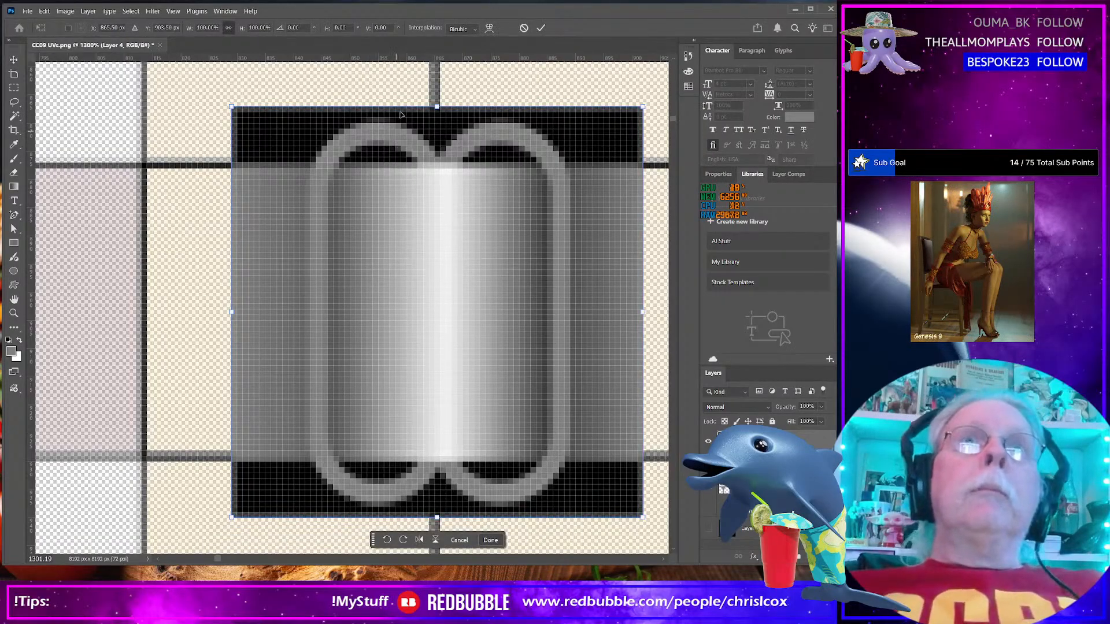
left_click_drag(438, 108, 436, 101)
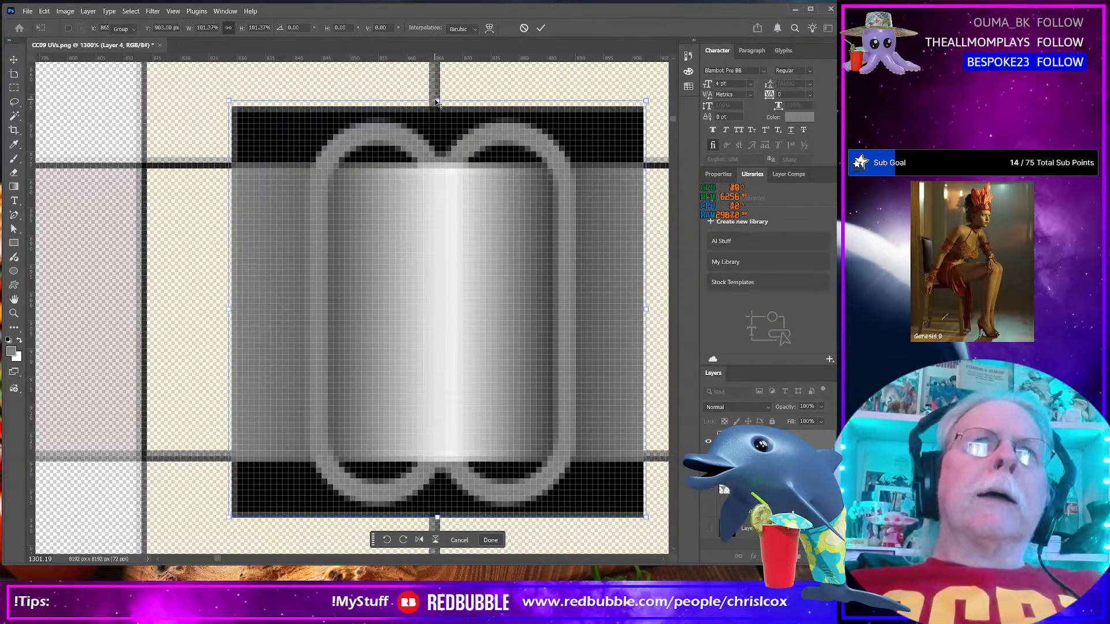
key("Return")
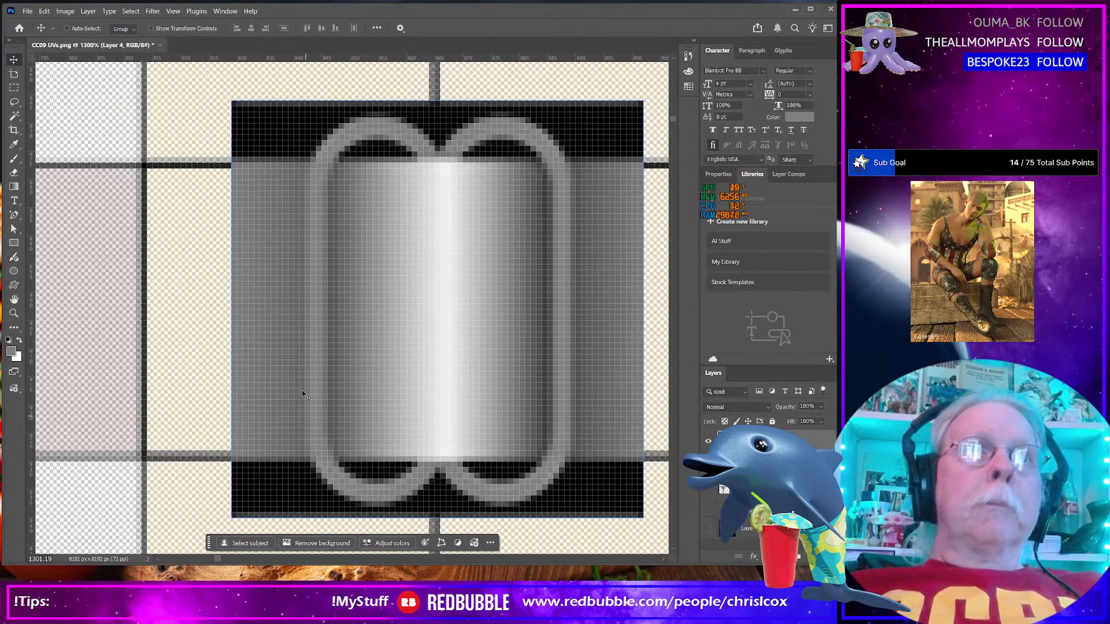
Select the plain strip left of the buckle loops and stretch it outward to the square piece's left edge
scroll(303, 387, "down", 5)
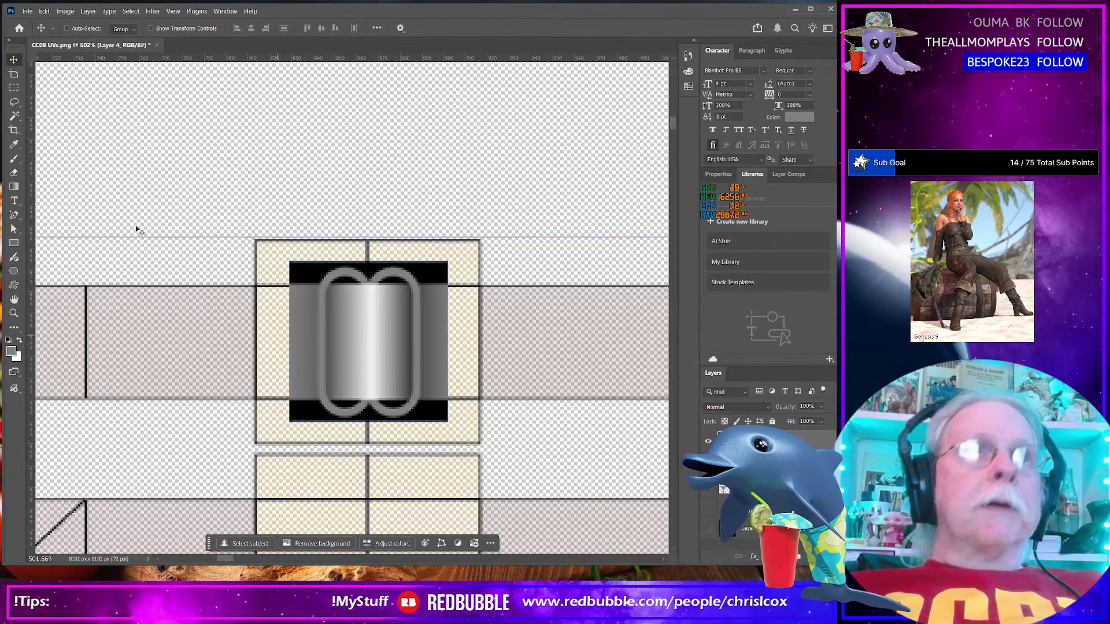
key("m")
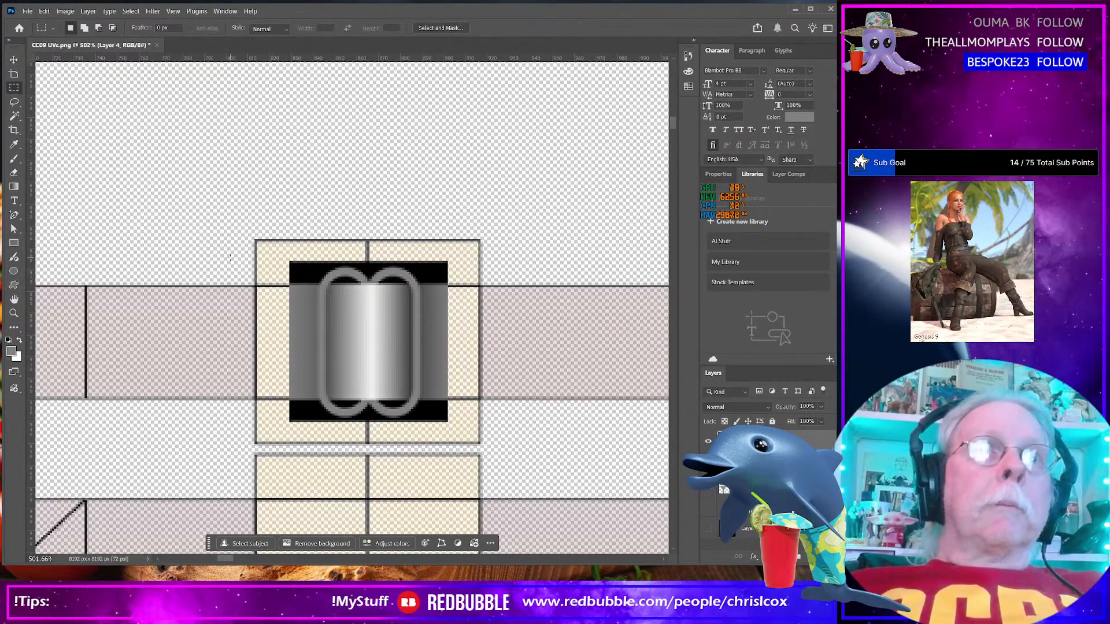
left_click_drag(221, 250, 302, 334)
left_click_drag(317, 394, 306, 430)
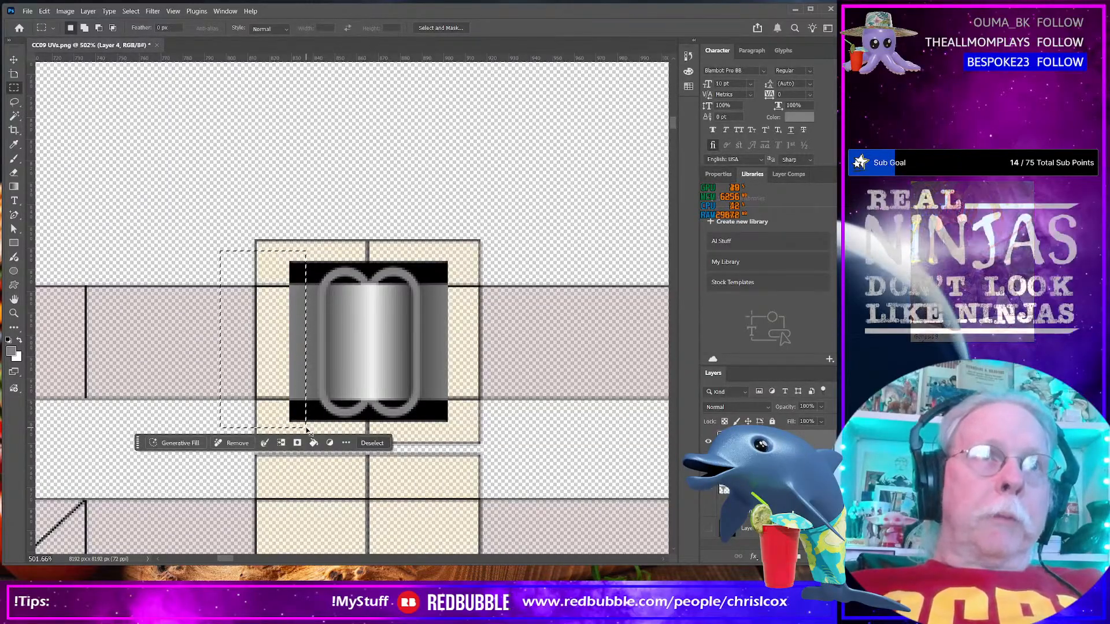
key("ctrl+t")
left_click_drag(220, 339, 45, 339)
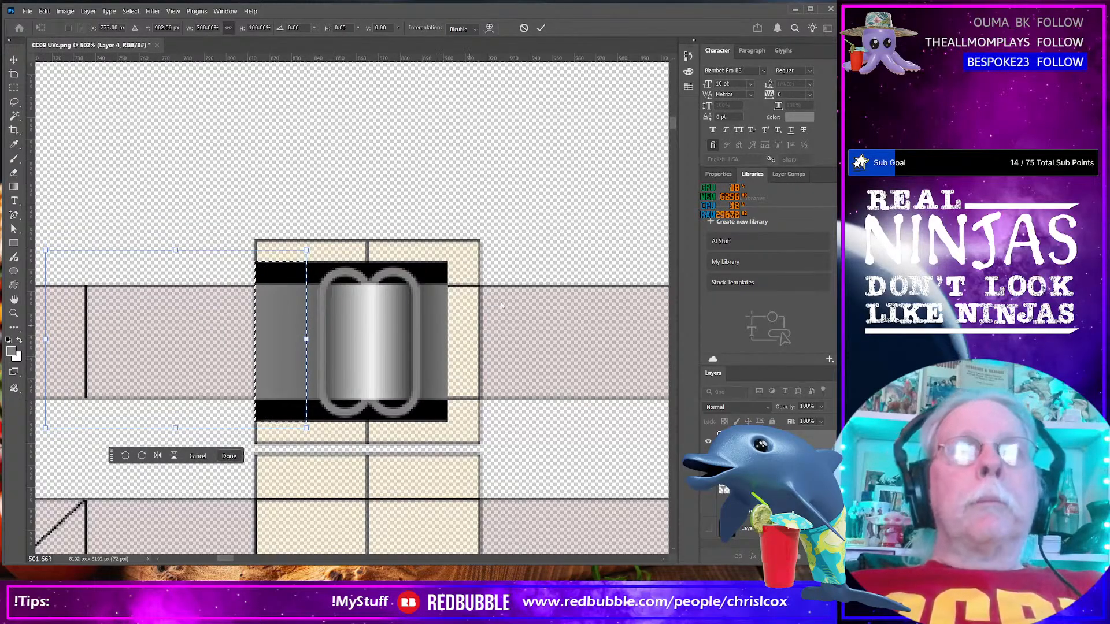
key("Return")
Select the narrow strip right of the buckle loops, stretch it to the square piece's right edge, and deselect
left_click_drag(543, 236, 433, 456)
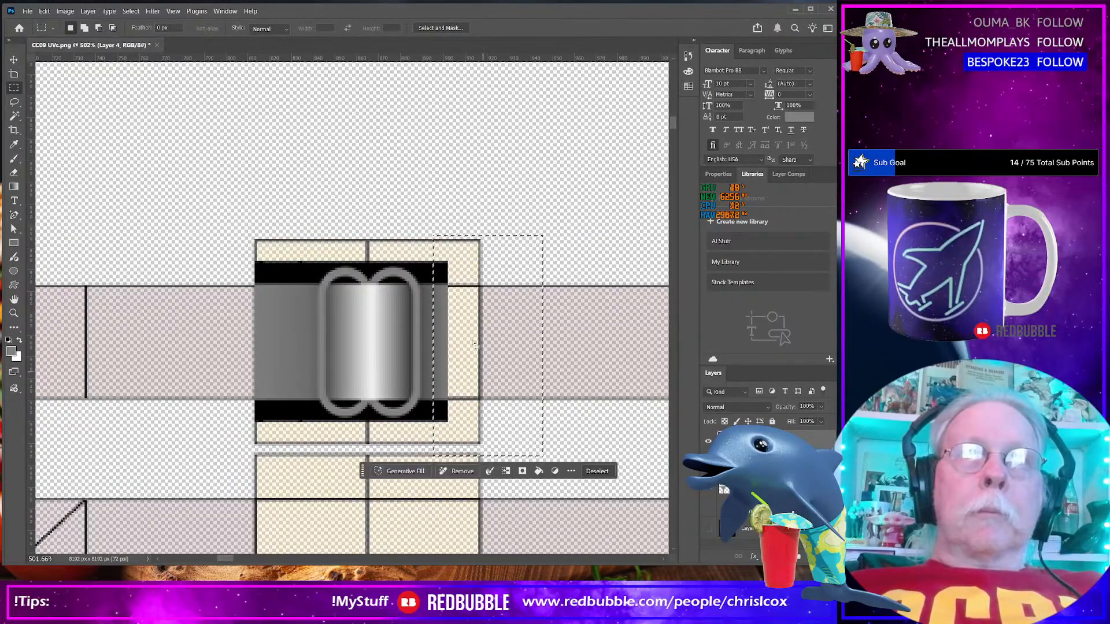
key("ctrl+d")
left_click_drag(431, 239, 452, 442)
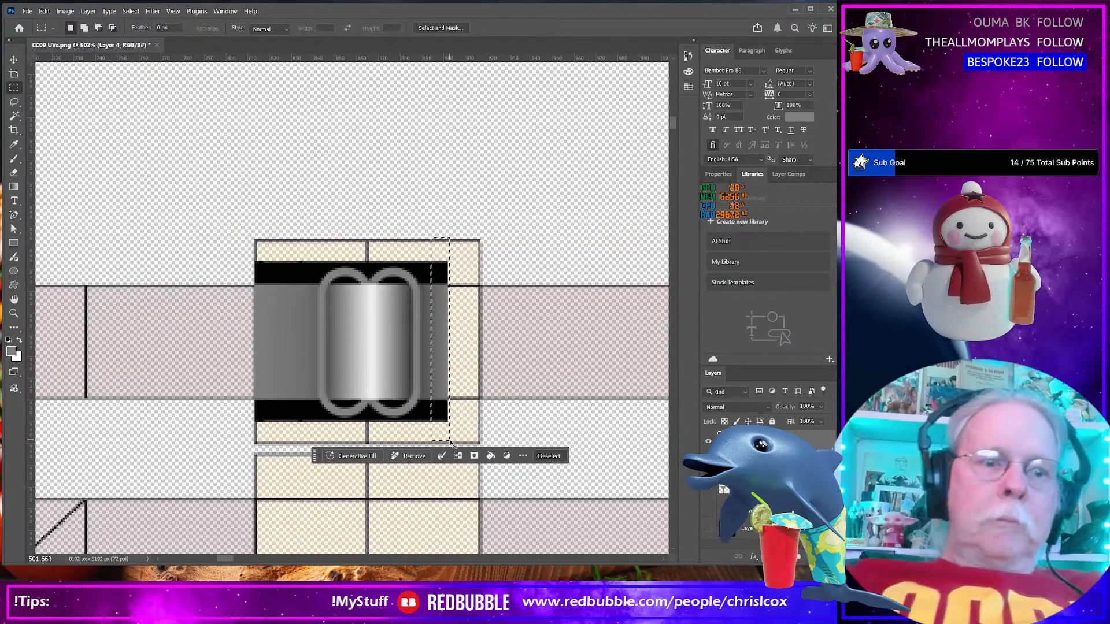
key("ctrl+t")
left_click_drag(451, 339, 490, 344)
key("Return")
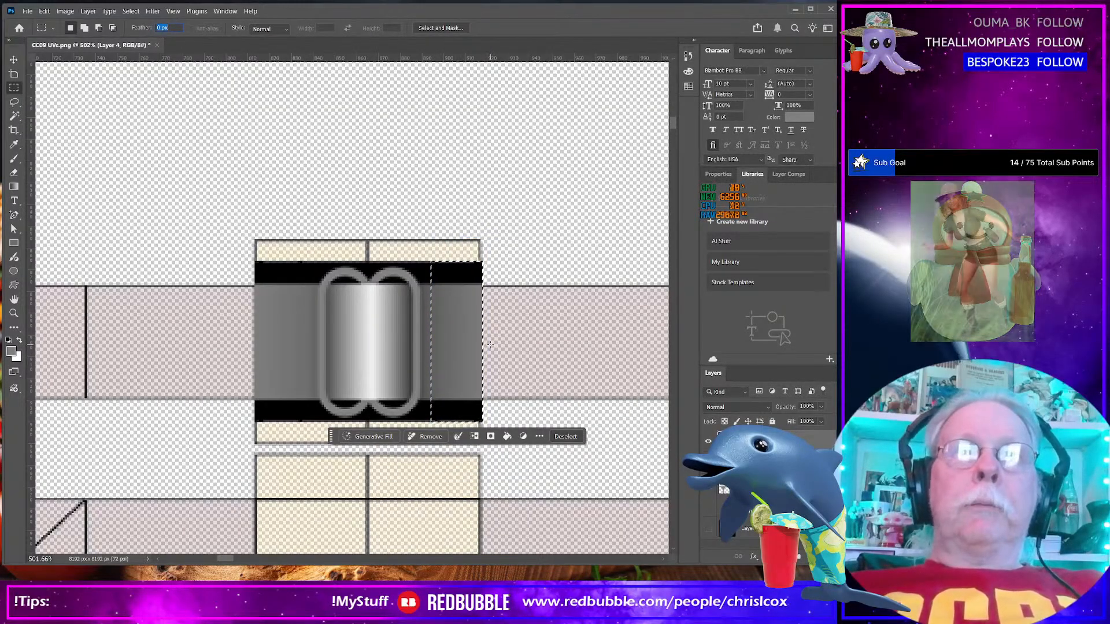
key("Return")
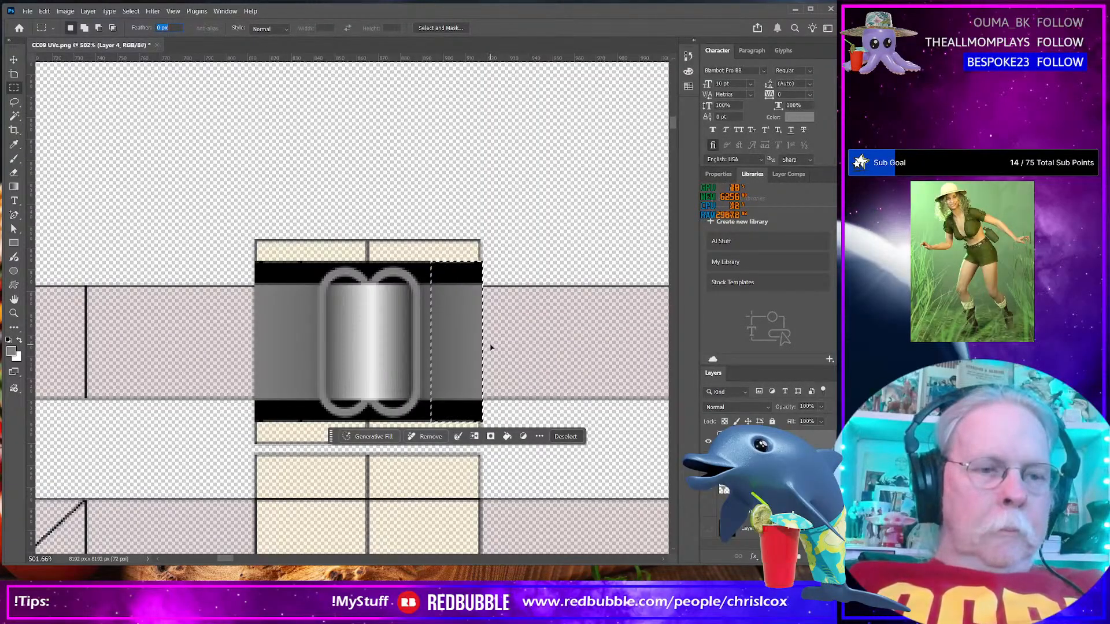
left_click(490, 346)
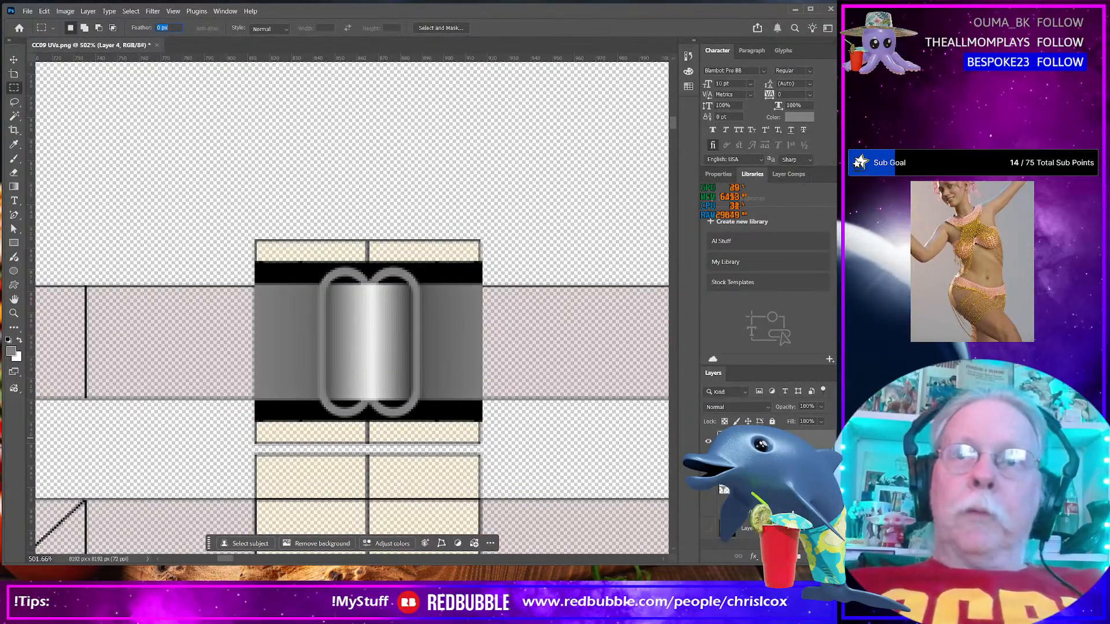
Duplicate Layer 4 as Layer 4 copy and position the copy over the lower square piece, aligned with the first buckle
right_click(774, 439)
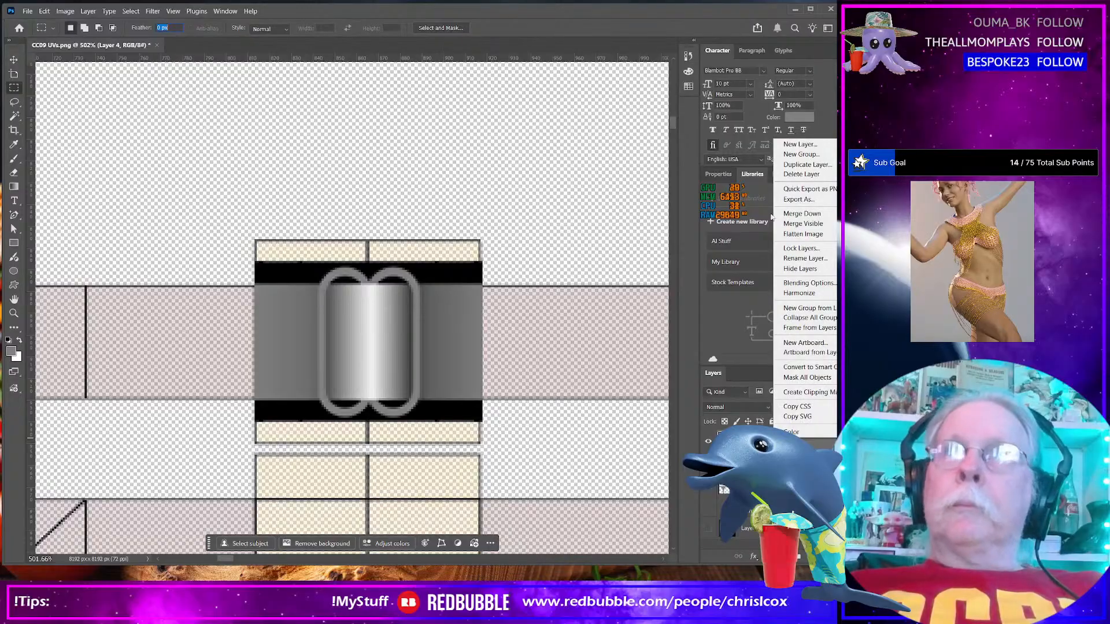
left_click(804, 166)
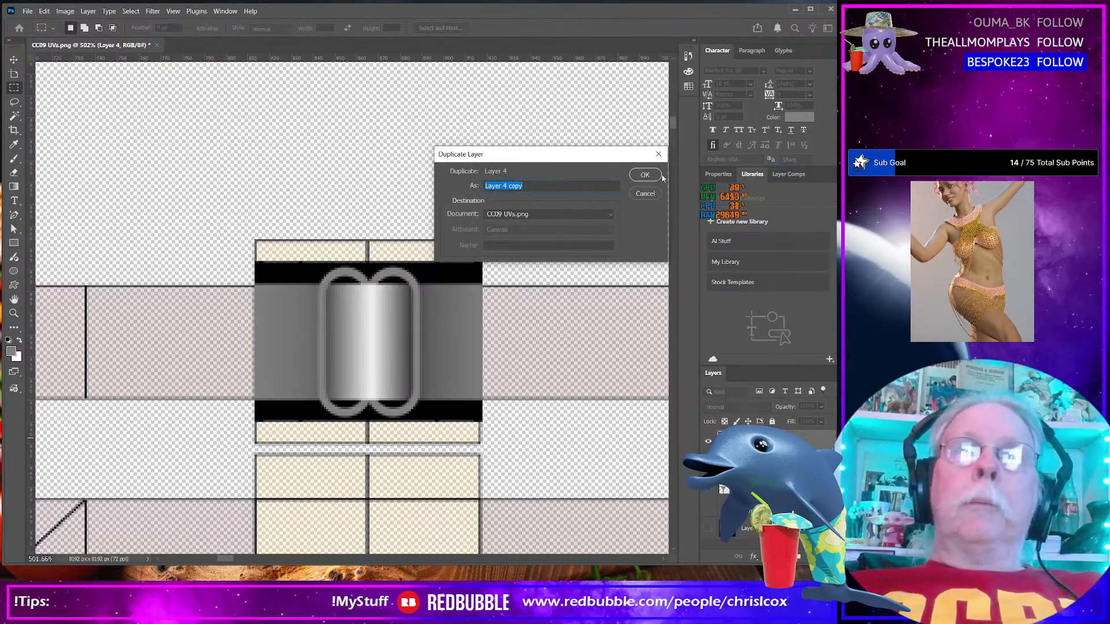
left_click(644, 175)
key("v")
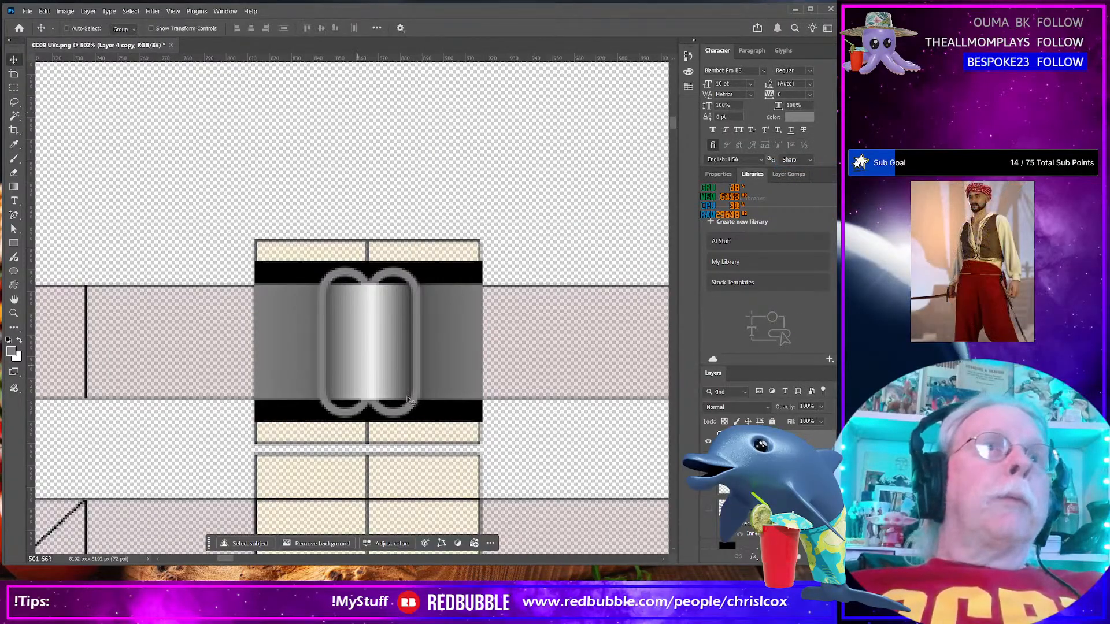
left_click_drag(381, 346, 381, 493)
scroll(384, 474, "down", 3)
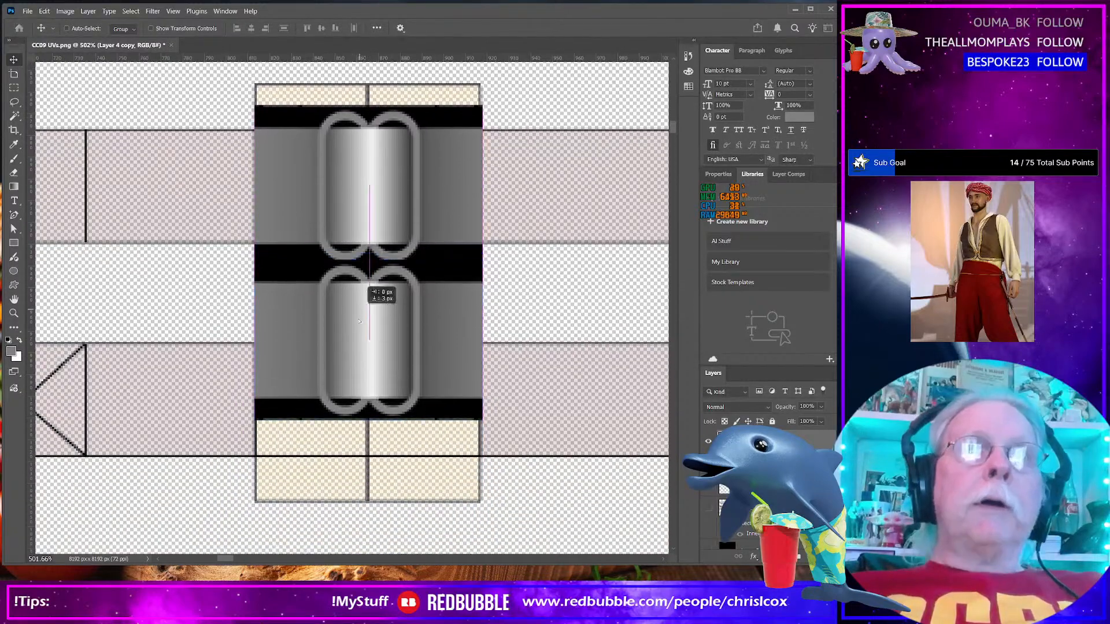
left_click_drag(379, 297, 358, 373)
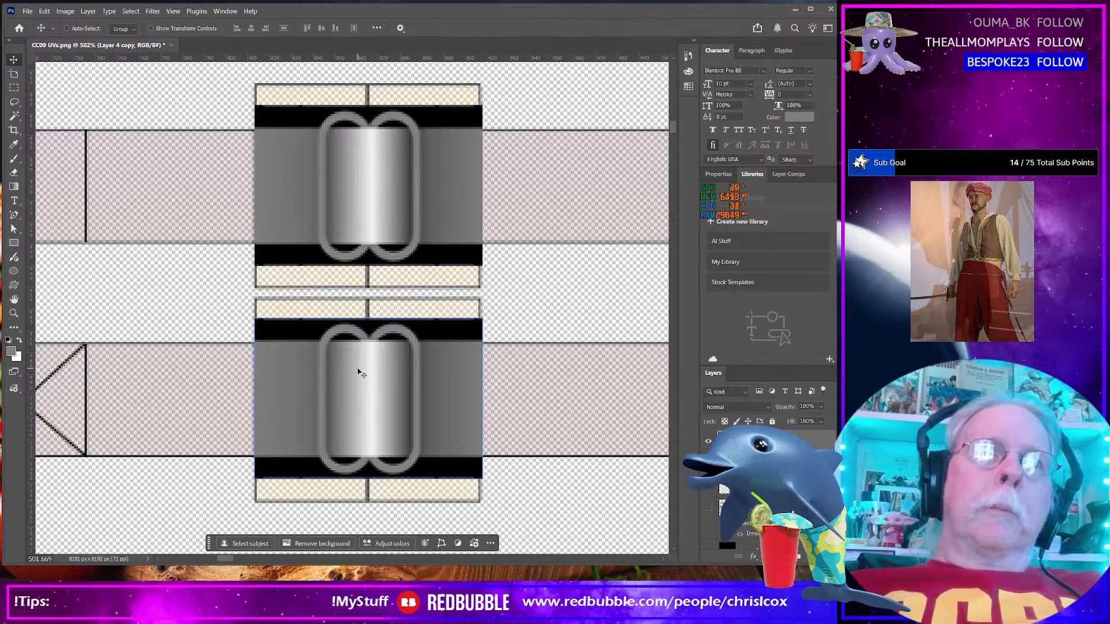
Select both buckle layers and merge the visible layers
left_click(403, 186)
left_click(423, 382)
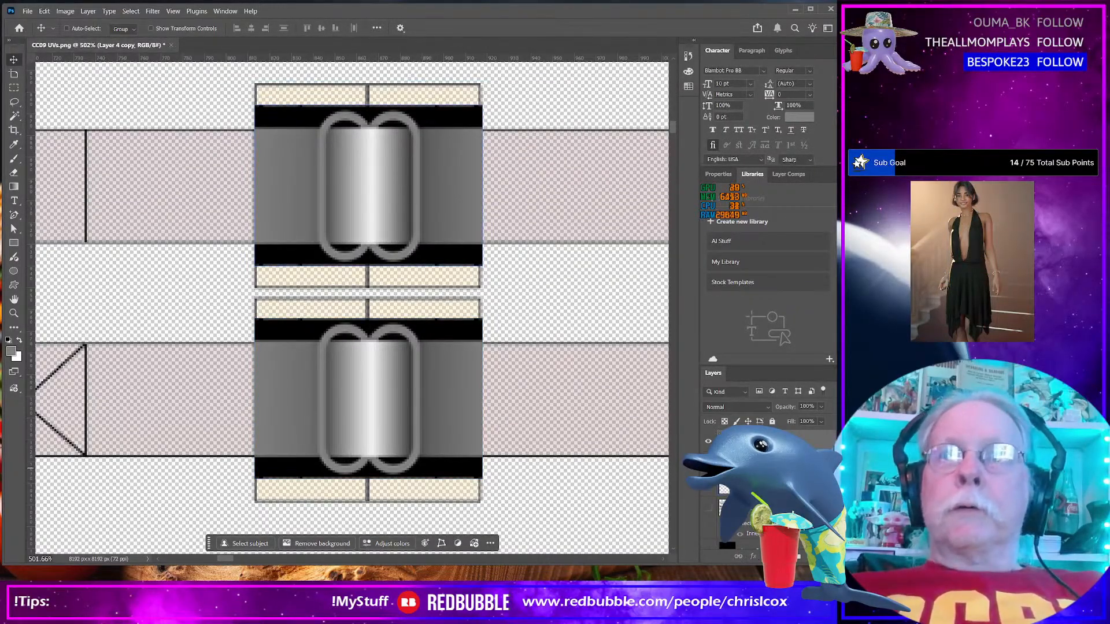
left_click(765, 463, "shift")
right_click(765, 463)
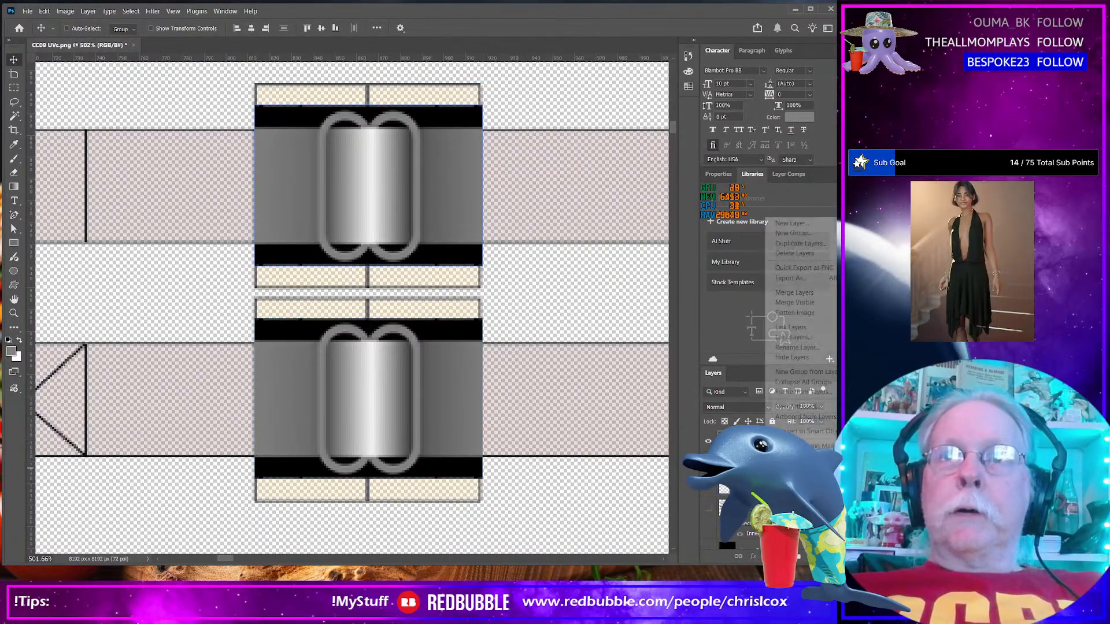
left_click(799, 303)
scroll(370, 289, "down", 2)
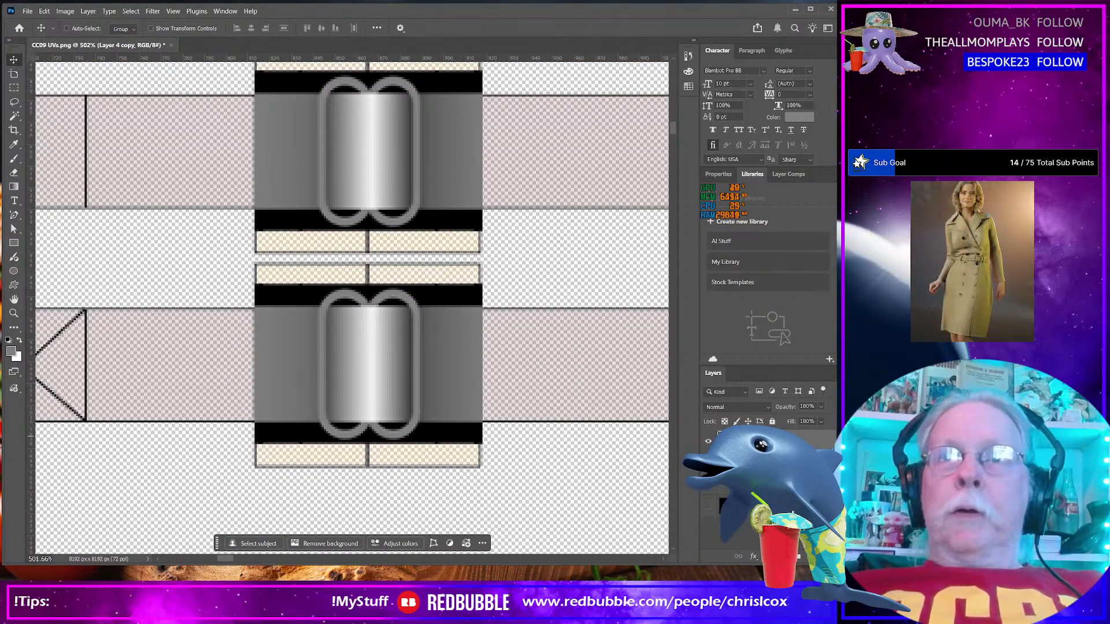
right_click(764, 464)
left_click(781, 201)
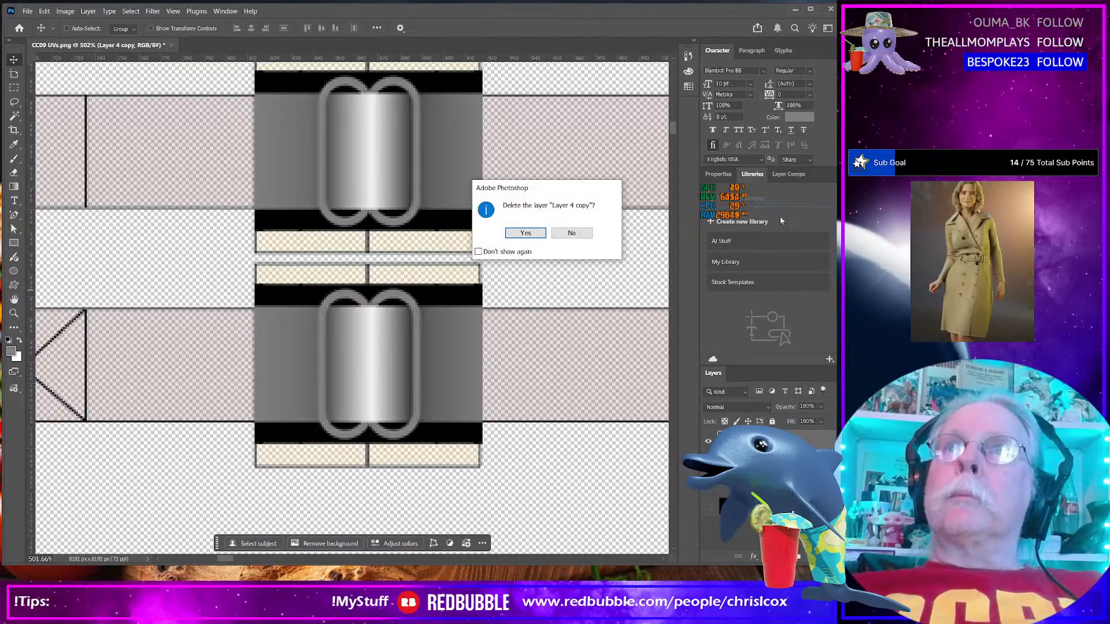
left_click(571, 233)
Duplicate the merged buckle layer as Layer 4 copy 2
right_click(765, 464)
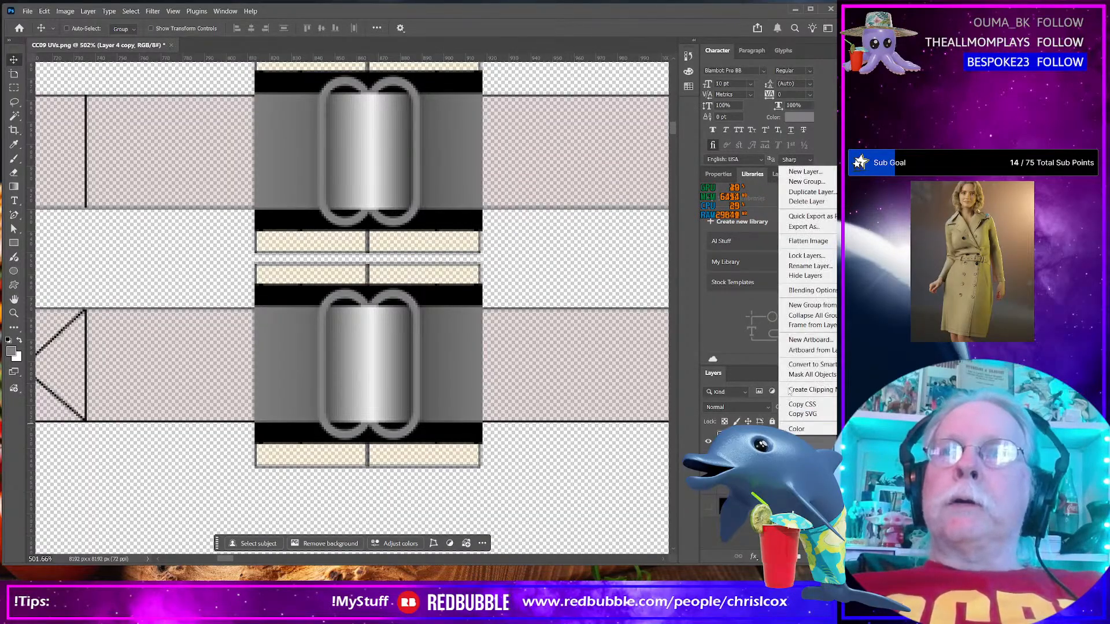
left_click(807, 192)
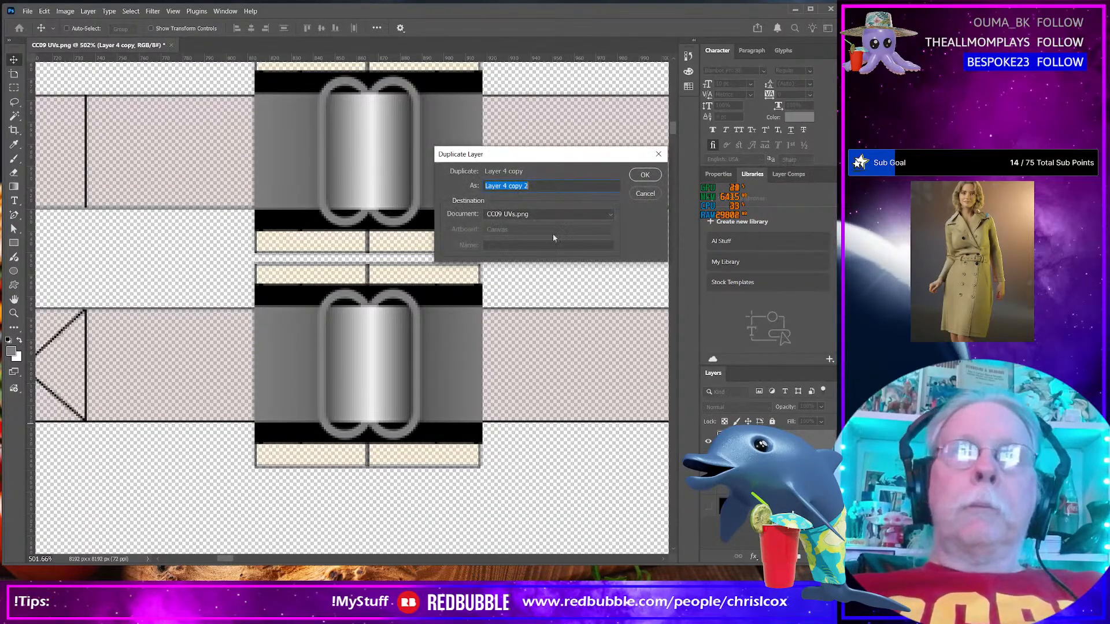
left_click(643, 174)
scroll(520, 311, "down", 5)
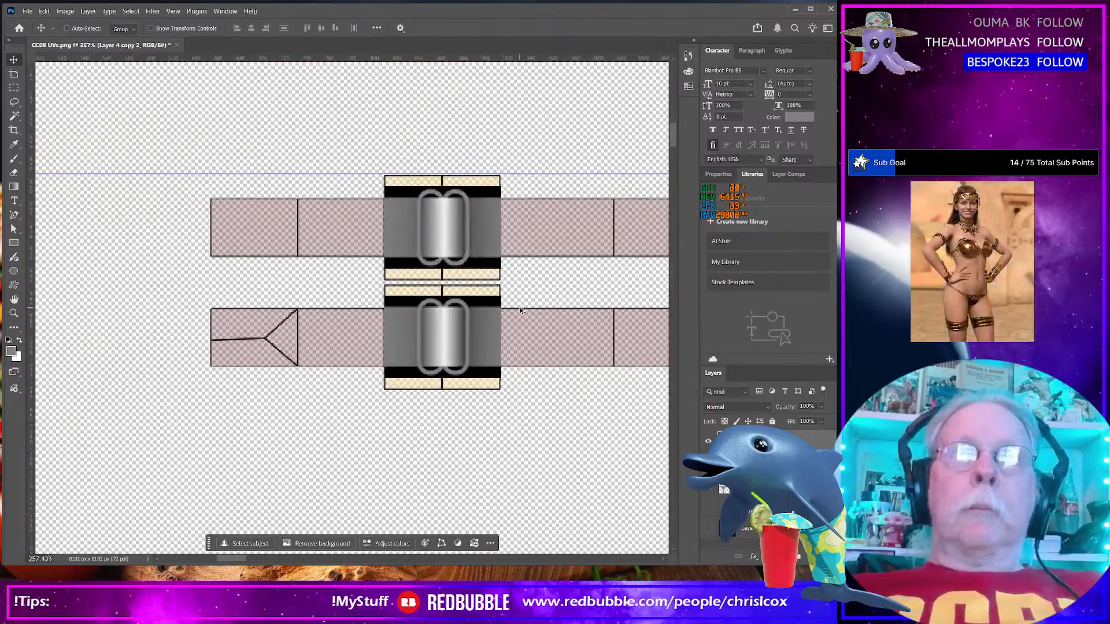
scroll(521, 311, "down", 1)
Undo the duplication, merge and second buckle copy, leaving only the fitted first buckle, and clear the selection
key("ctrl+z")
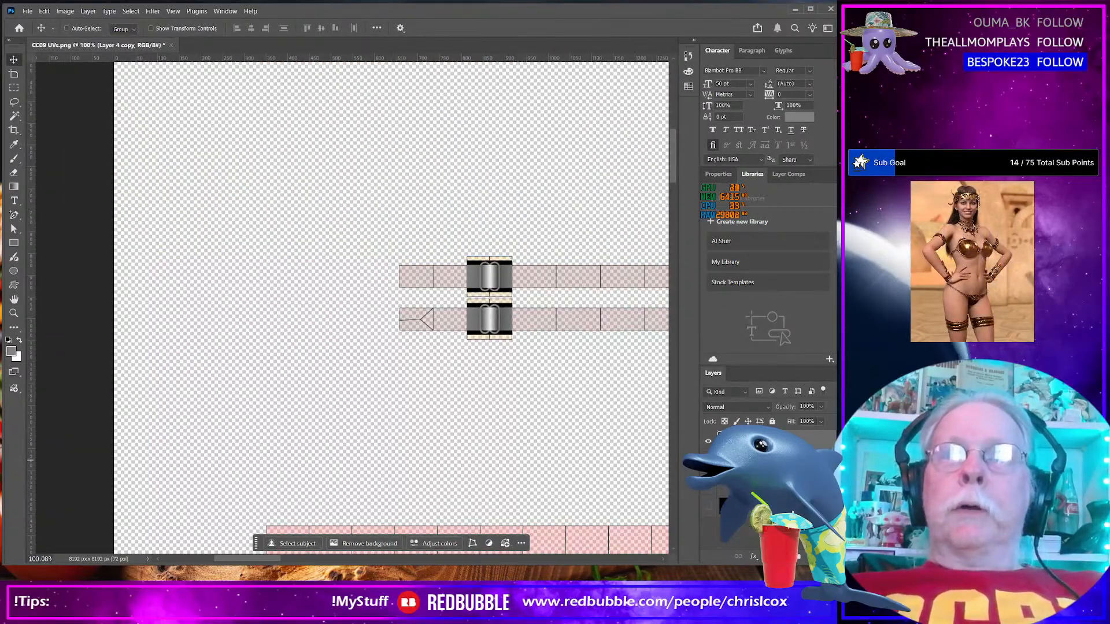
key("ctrl+z")
key("ctrl+z")
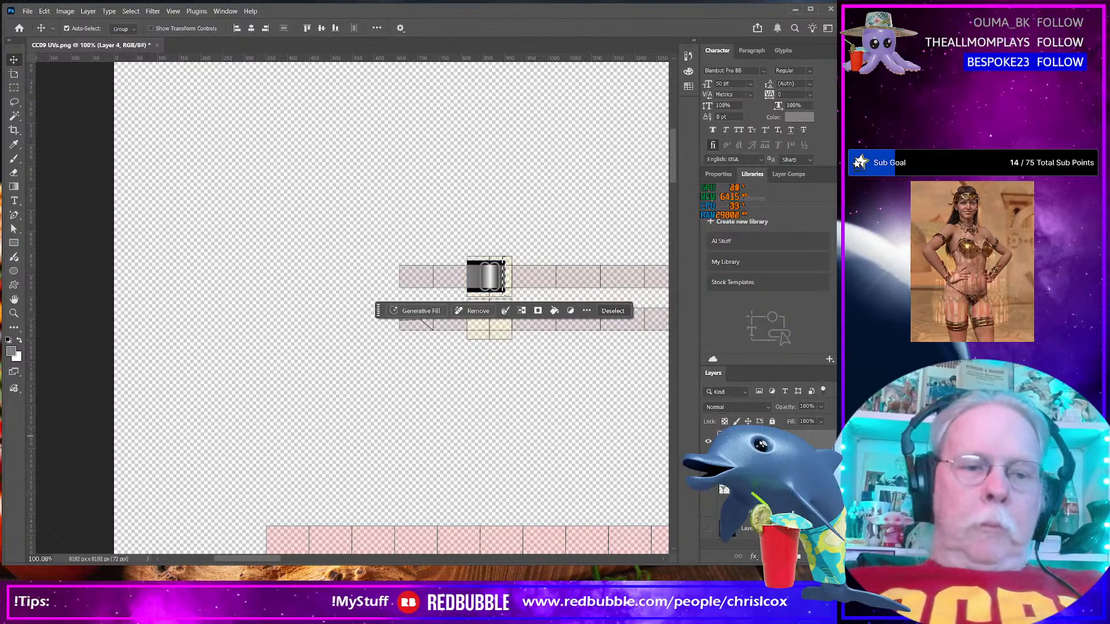
key("ctrl+shift+z")
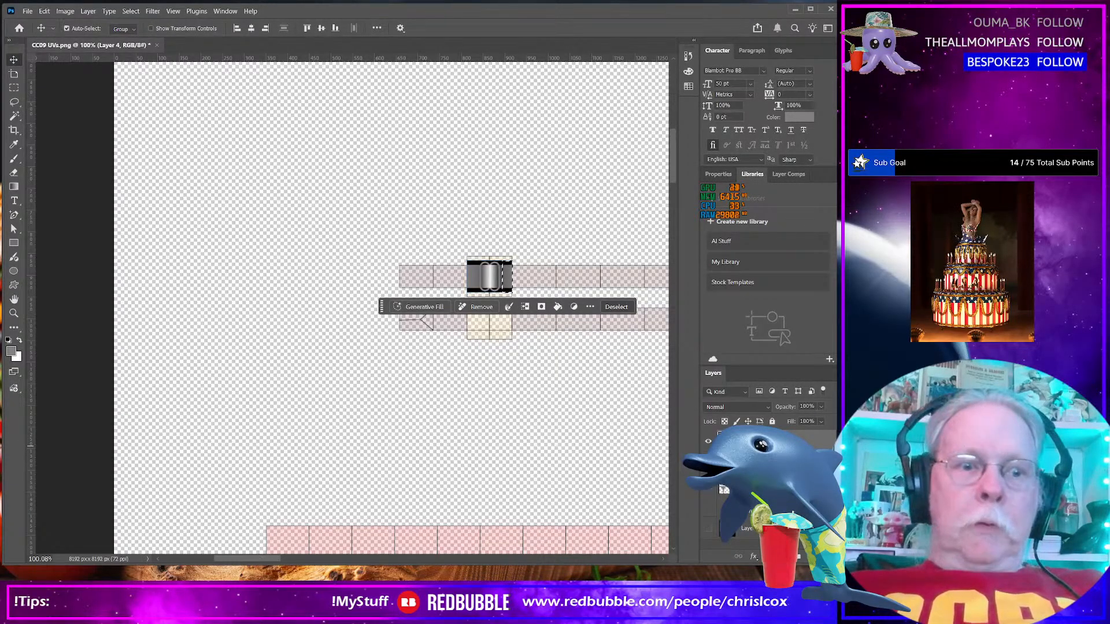
key("ctrl+d")
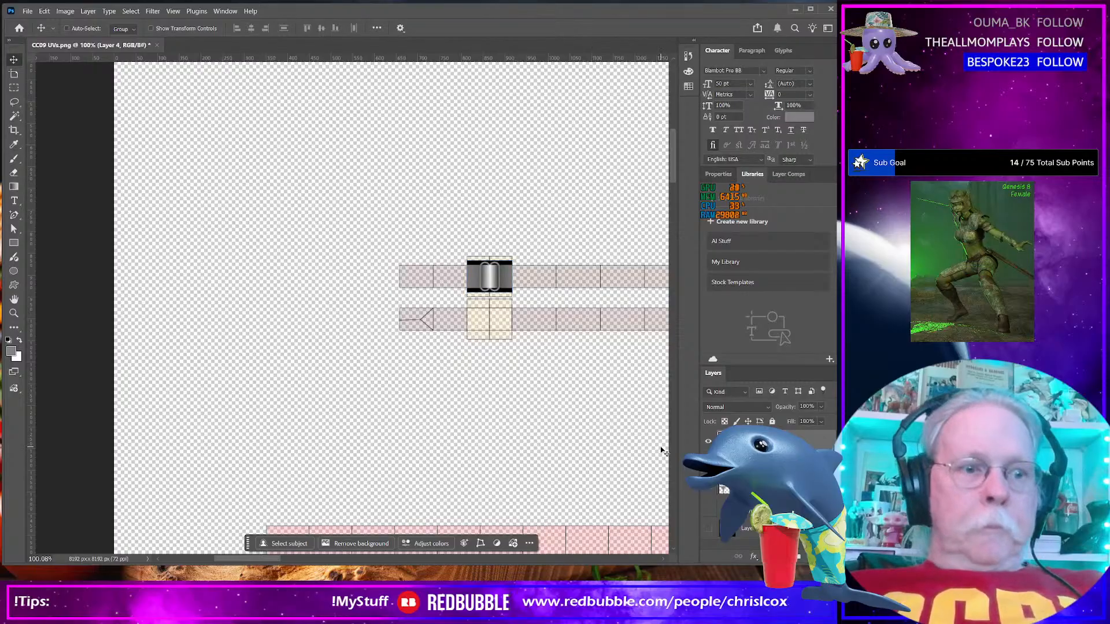
Add another copy of the buckle as Layer 5 and hide the original buckle's layer
key("ctrl+shift+alt+n")
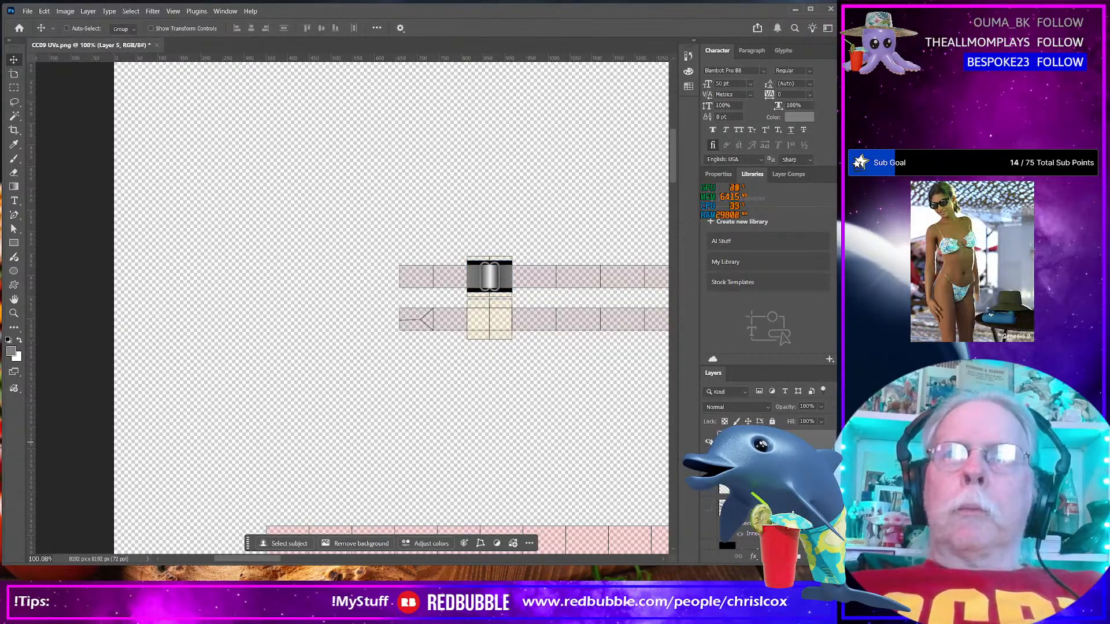
left_click(709, 442)
left_click(708, 458)
left_click(709, 441)
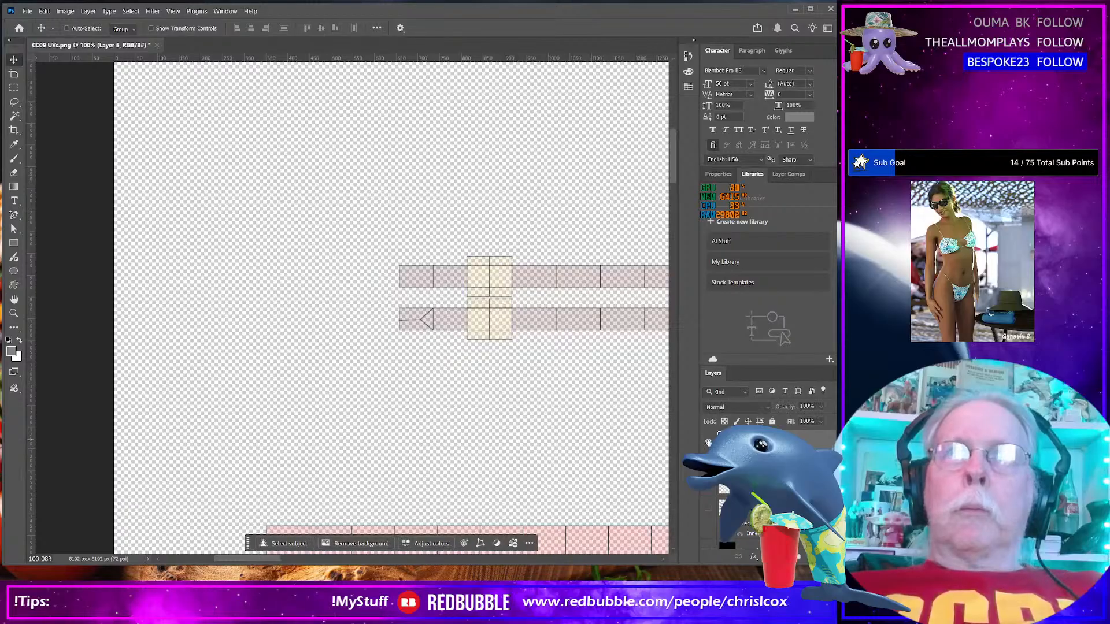
Locate the Layer 5 buckle in the template and move it up to the left end of the lower strap
scroll(543, 442, "down", 1)
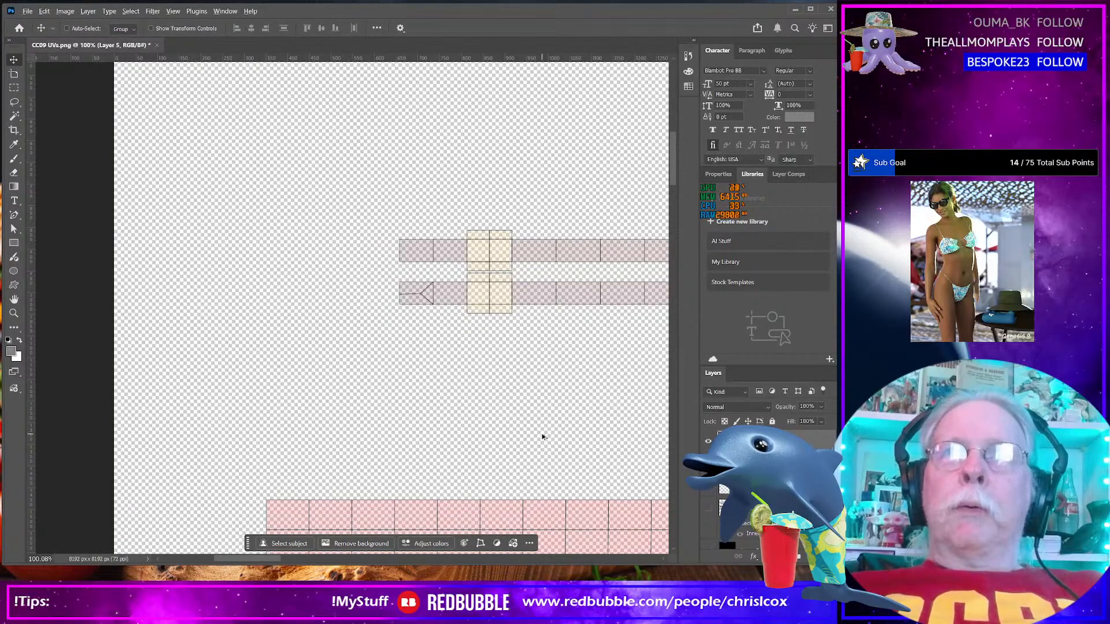
scroll(543, 437, "up", 1)
scroll(567, 423, "down", 4)
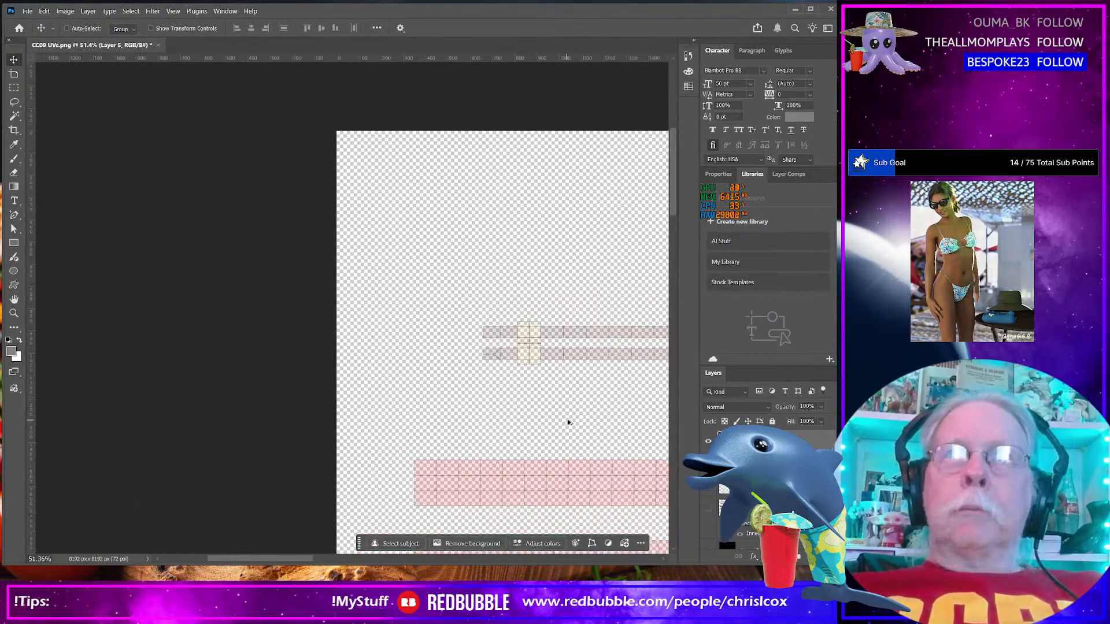
left_click_drag(304, 560, 414, 561)
scroll(489, 463, "down", 2)
scroll(489, 463, "down", 8)
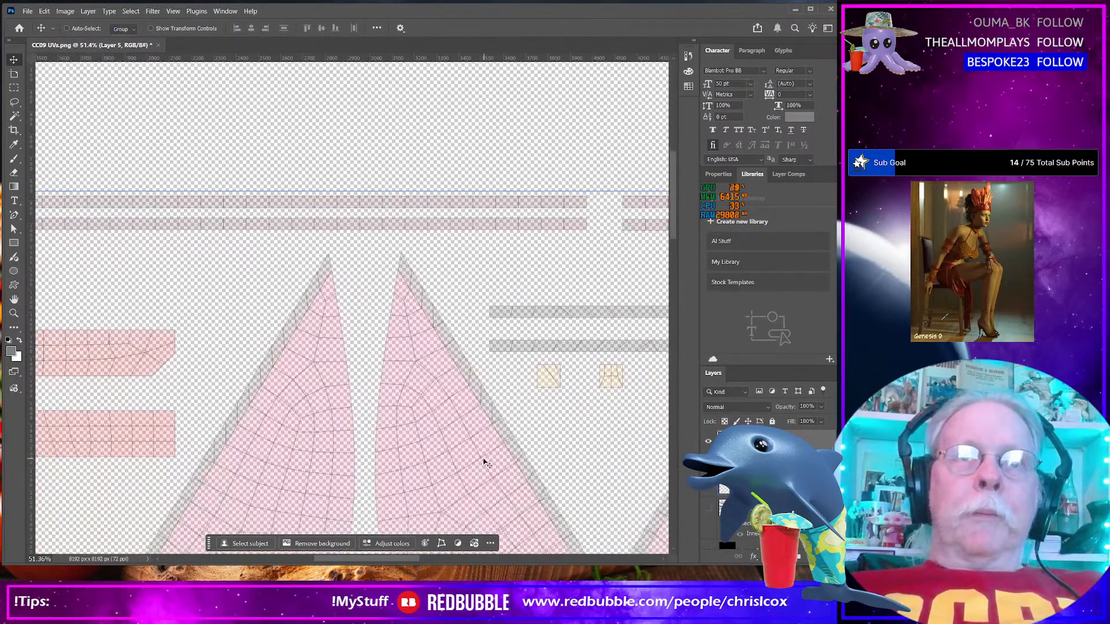
scroll(462, 420, "down", 5)
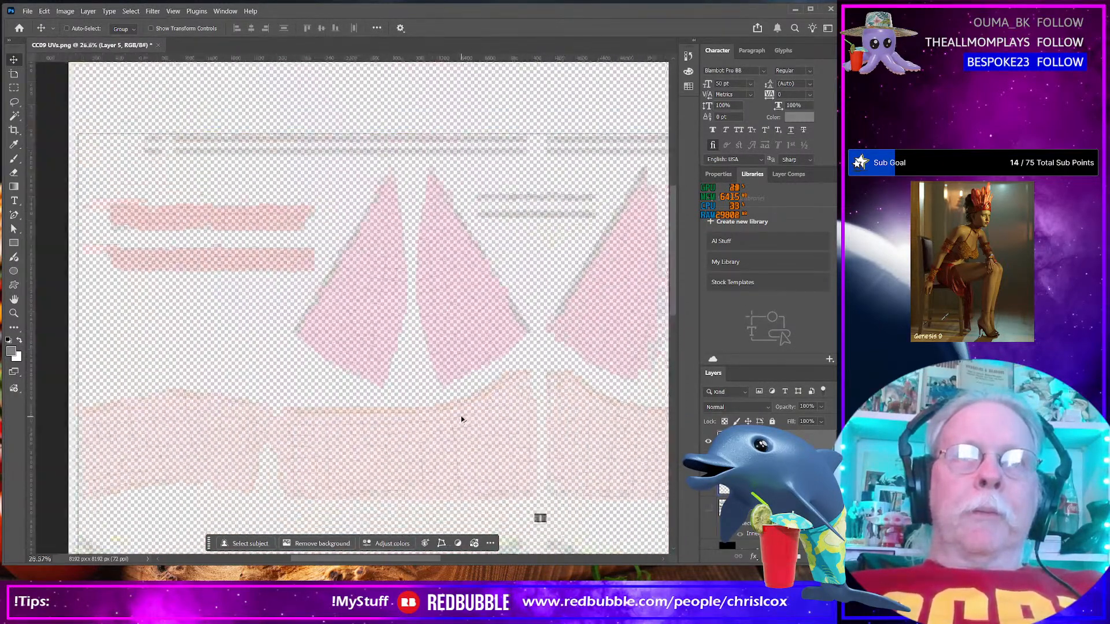
left_click_drag(522, 496, 242, 217)
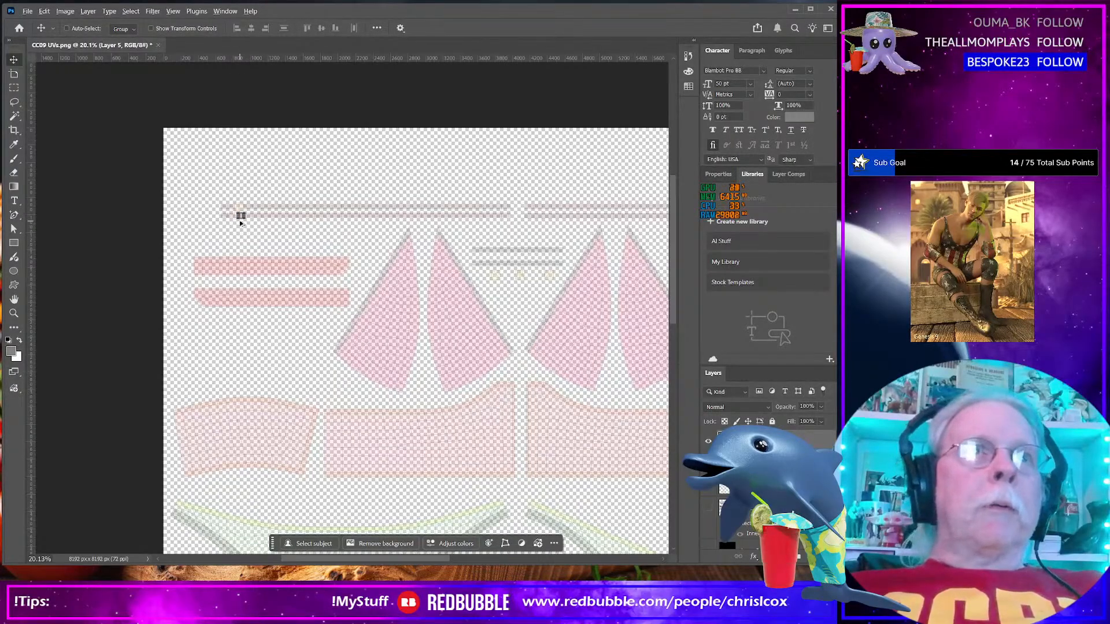
Align the Layer 5 buckle with the lower square piece's side edges and centre line, with the original buckle shown again
scroll(241, 220, "up", 10)
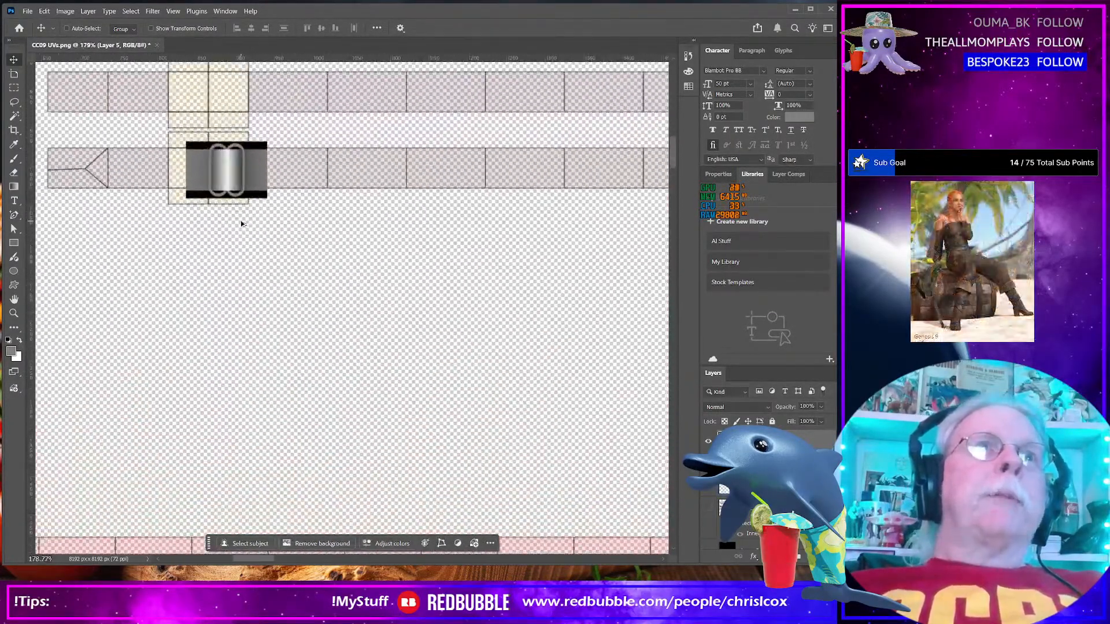
scroll(242, 224, "up", 3)
left_click_drag(198, 154, 172, 154)
key("Up")
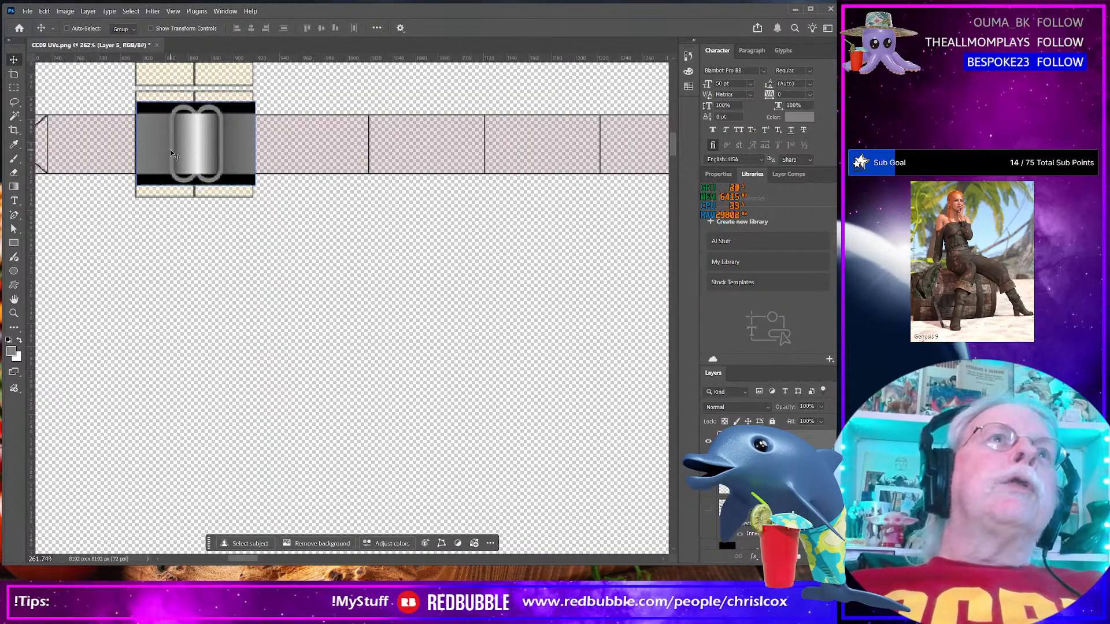
scroll(170, 154, "up", 5)
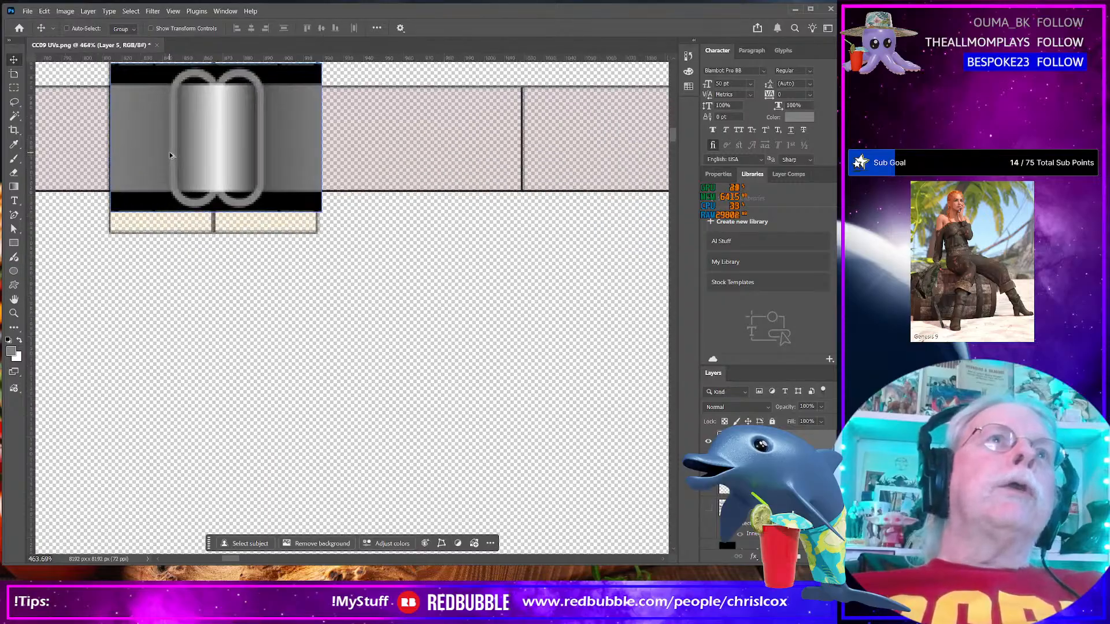
key("Left")
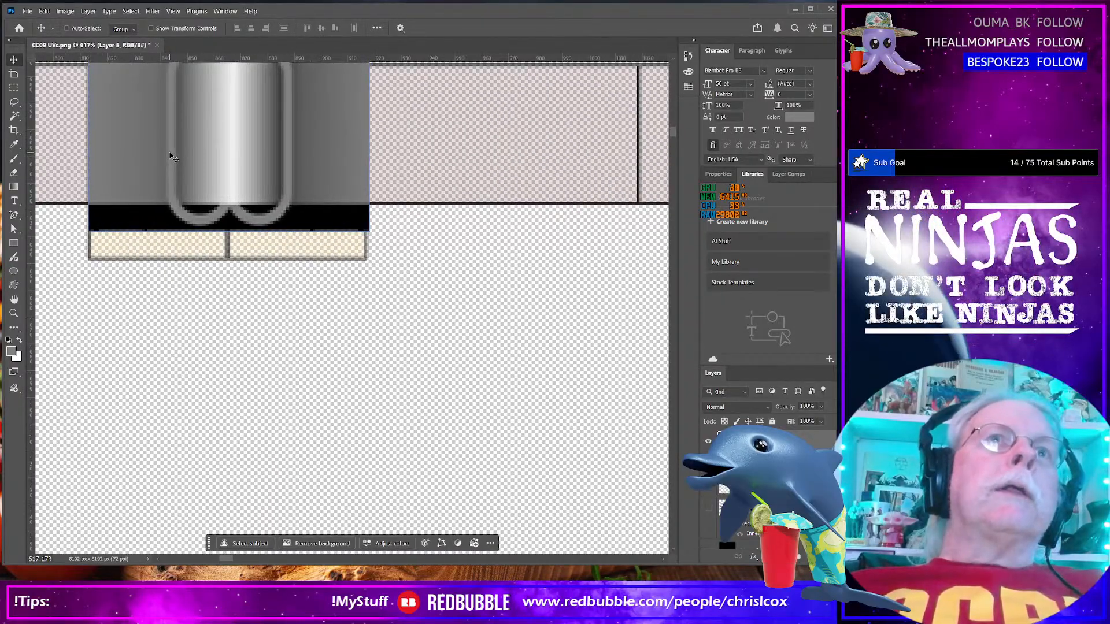
scroll(169, 155, "up", 3)
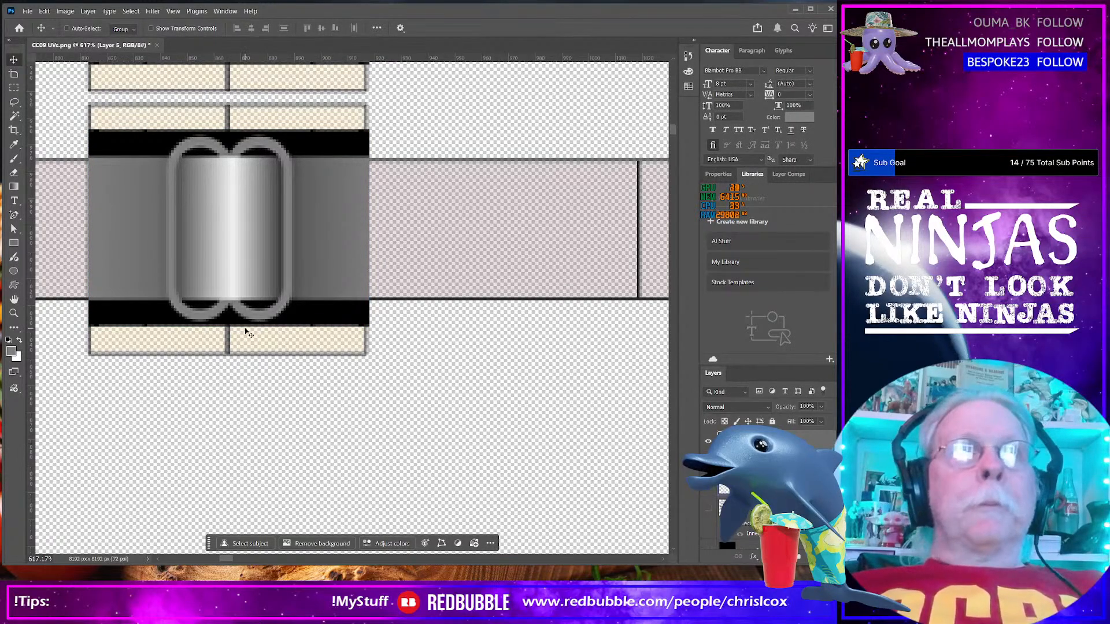
scroll(248, 330, "up", 4)
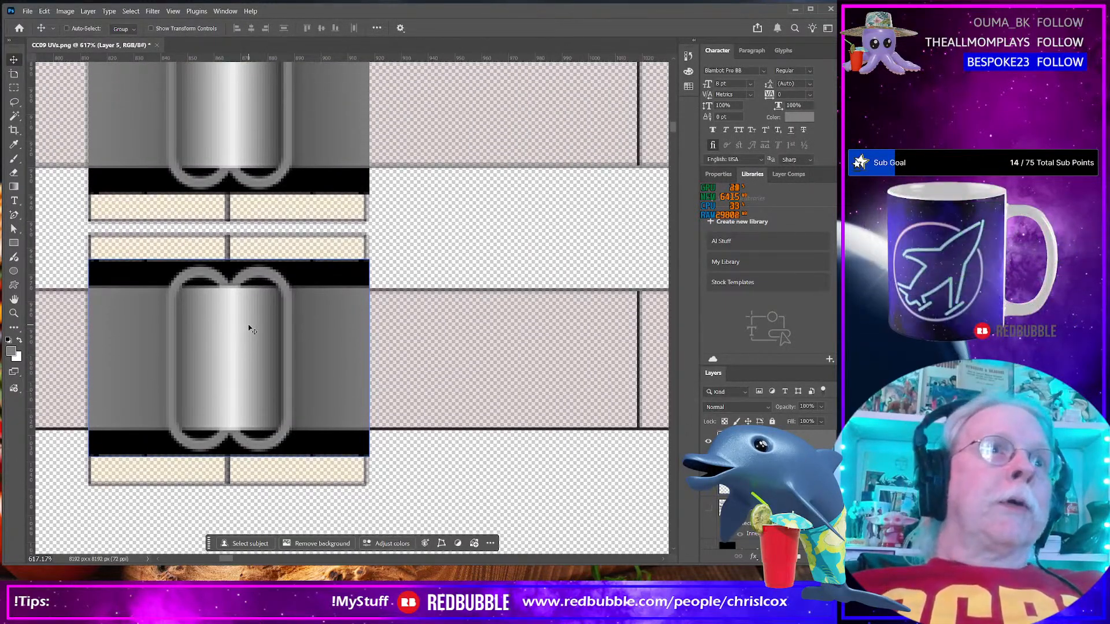
Merge the two buckle layers into one and toggle layer visibility to check the result
left_click(763, 459, "shift")
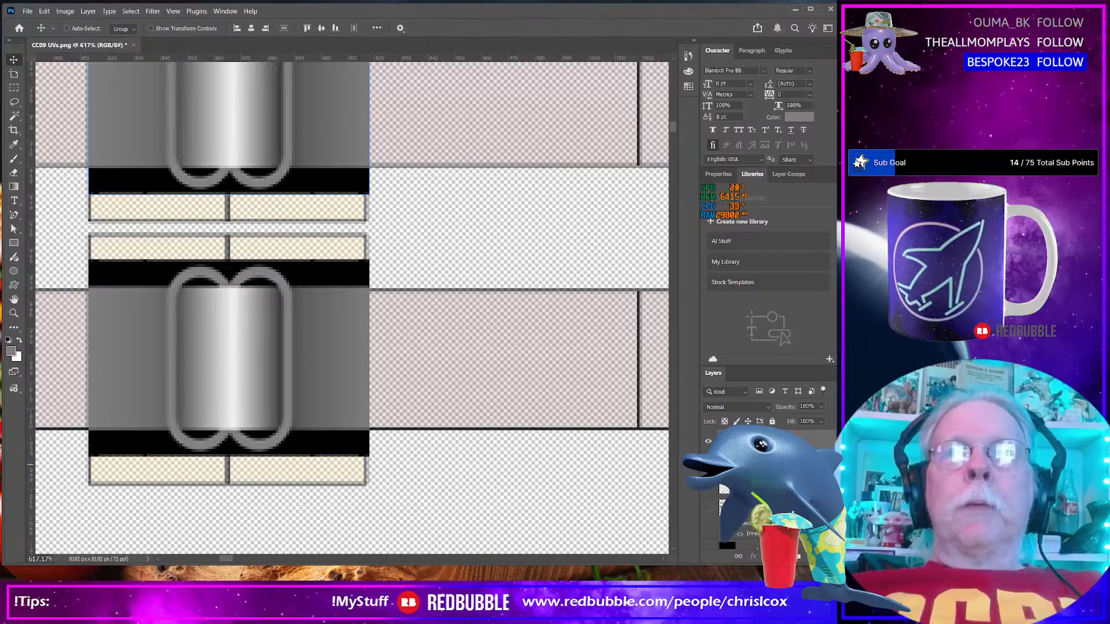
right_click(764, 453)
left_click(791, 297)
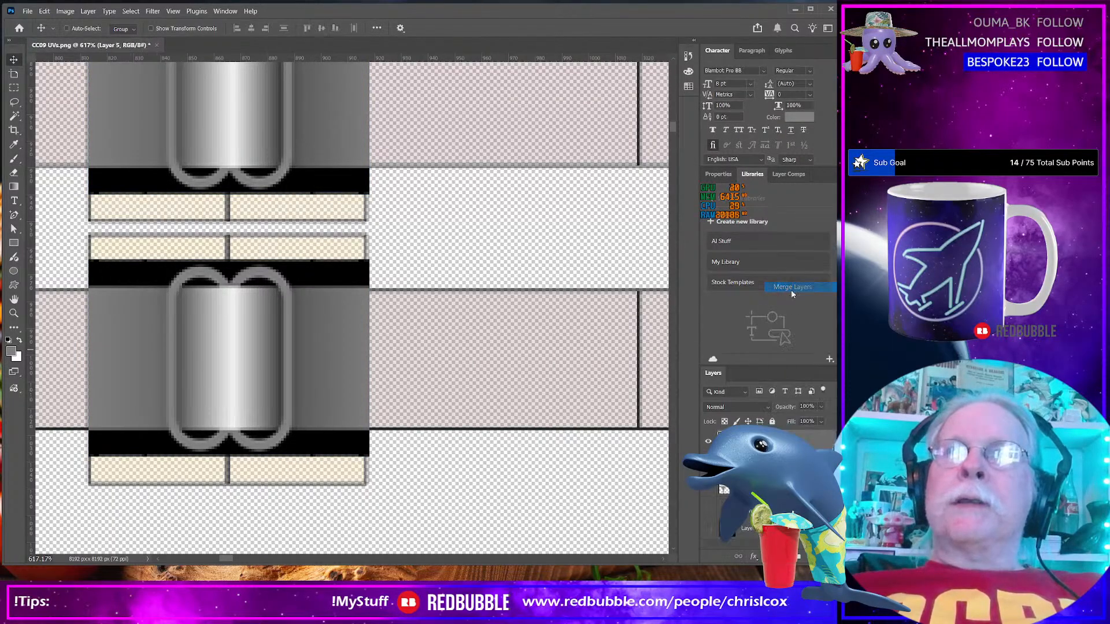
left_click(708, 465)
left_click(708, 465)
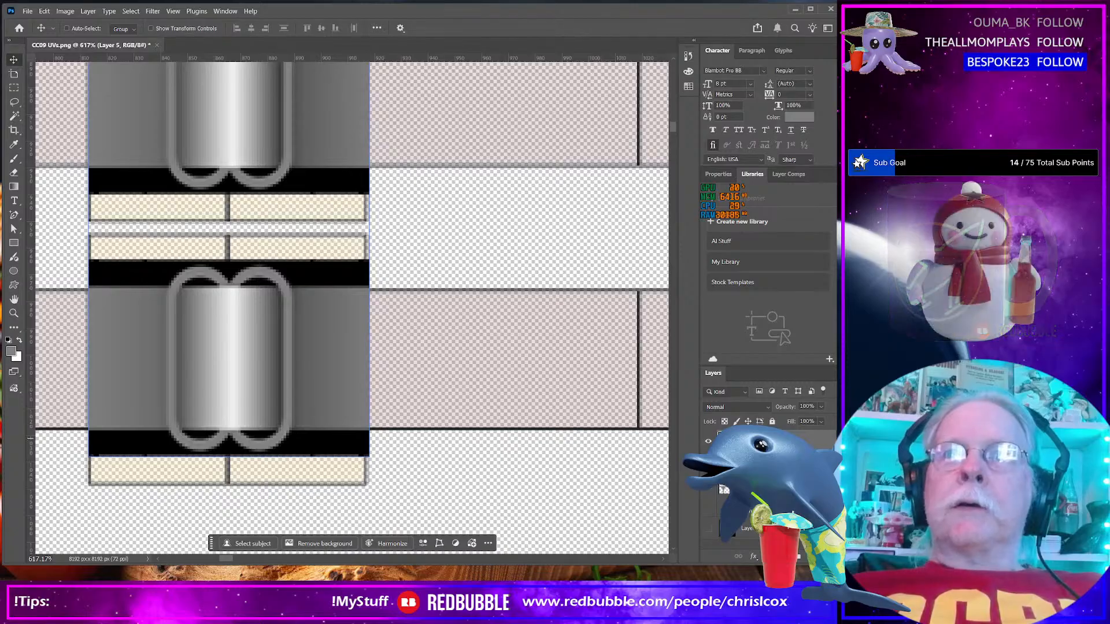
Duplicate the merged buckle pair on Layer 5 as Layer 5 copy
right_click(763, 457)
left_click(797, 165)
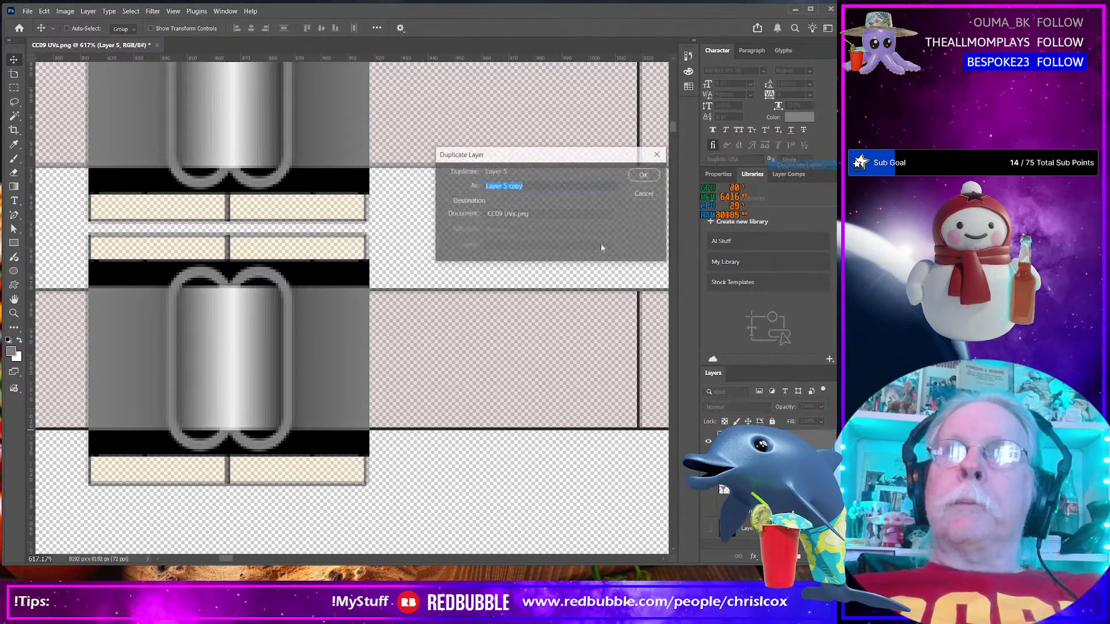
left_click(644, 175)
Move the copied buckle pair along the straps onto the square pieces at their far right end
scroll(451, 341, "down", 1)
scroll(453, 341, "down", 2)
scroll(452, 341, "down", 10)
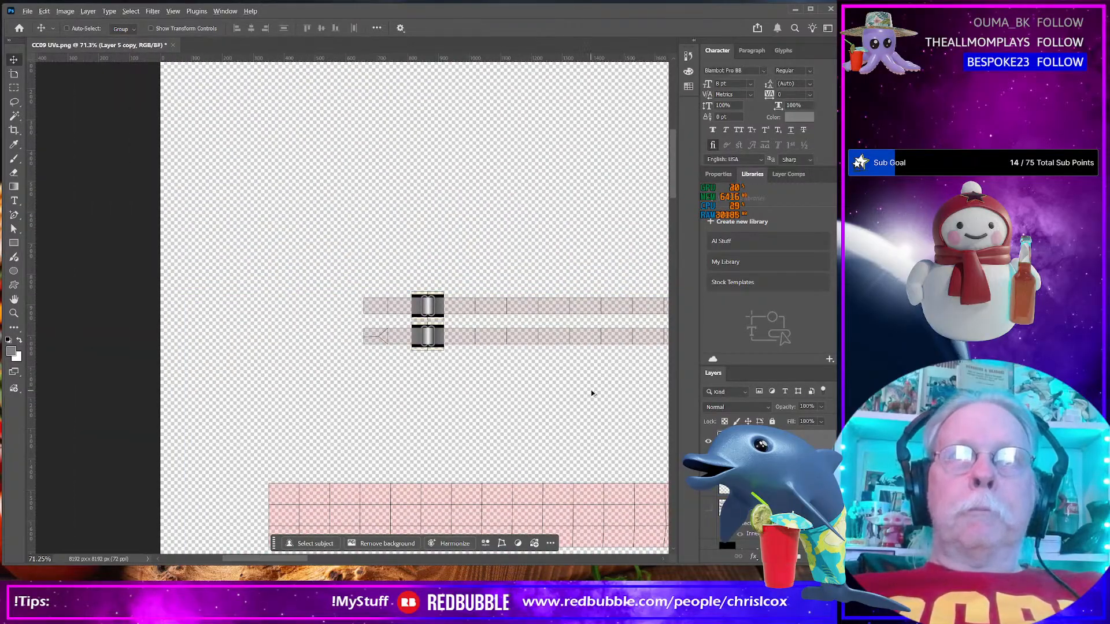
left_click_drag(294, 562, 336, 564)
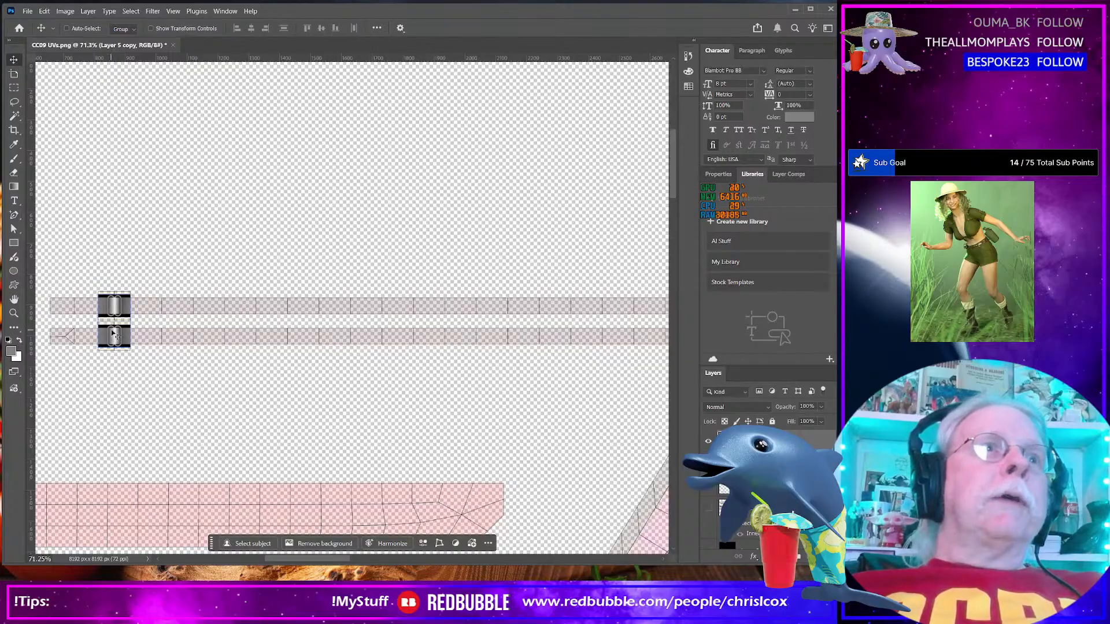
left_click_drag(115, 312, 624, 312)
left_click_drag(312, 563, 382, 563)
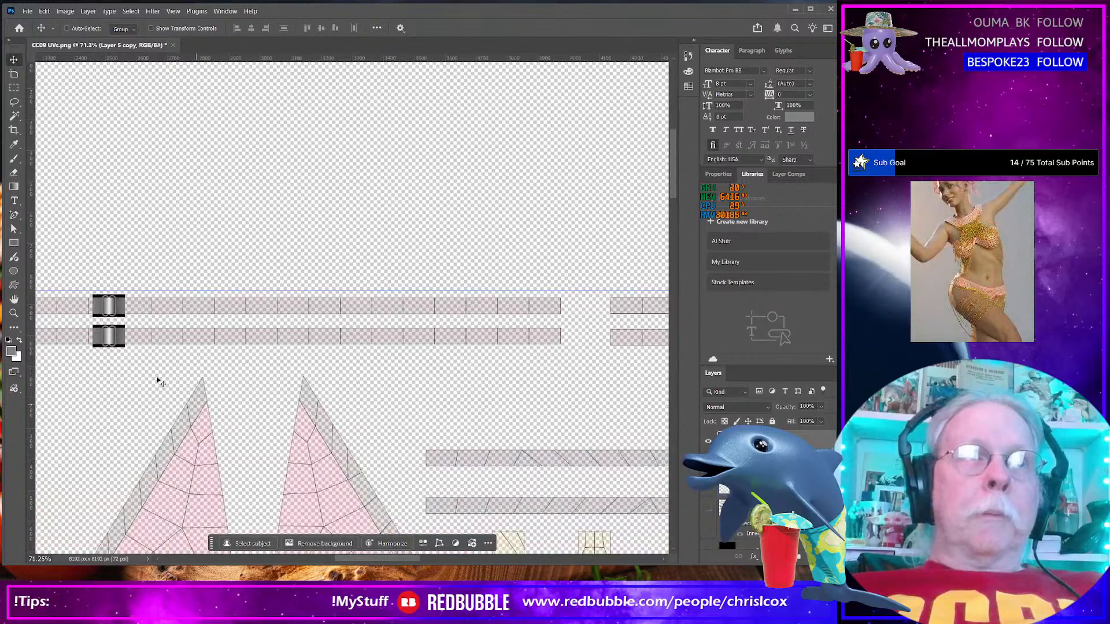
left_click_drag(124, 342, 656, 342)
left_click_drag(345, 562, 439, 560)
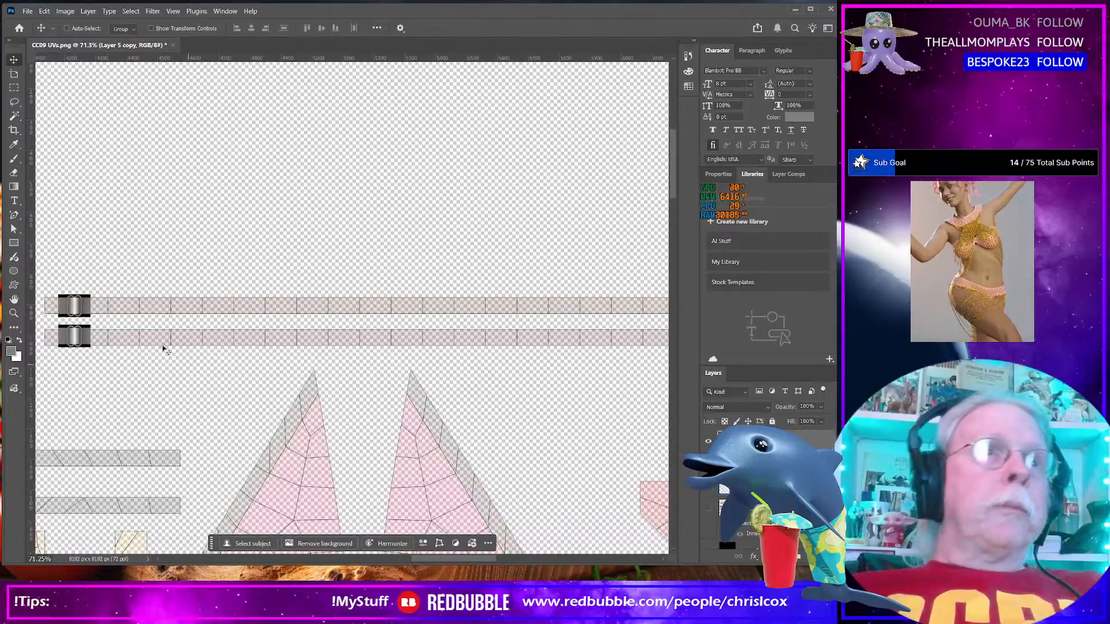
left_click_drag(74, 308, 620, 307)
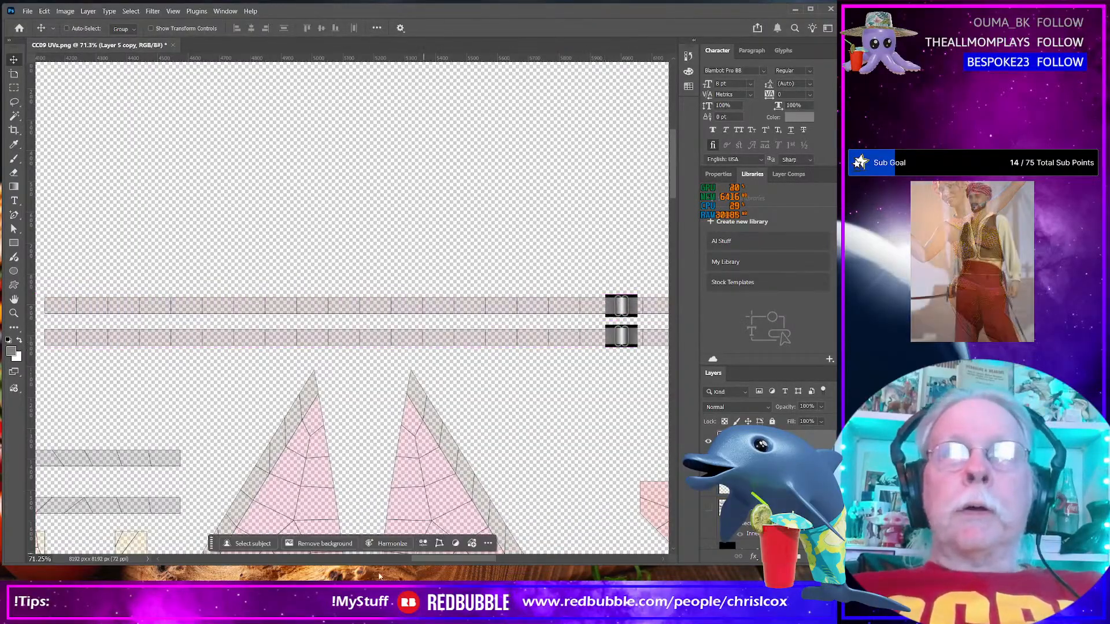
left_click_drag(415, 557, 481, 557)
left_click_drag(173, 332, 530, 343)
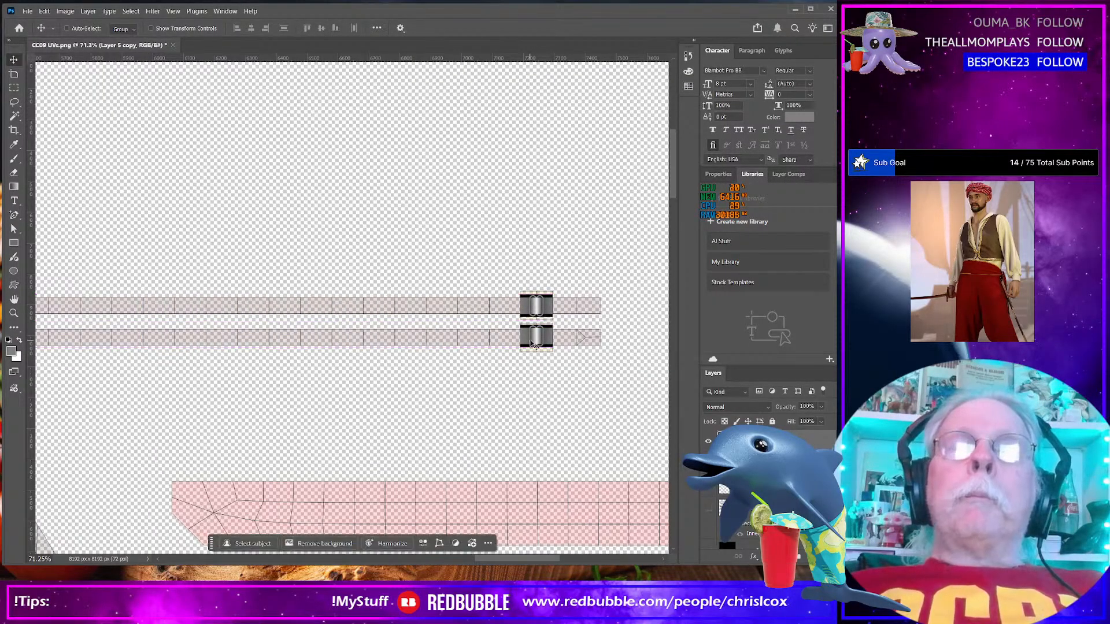
Nudge the copied buckle pair slightly upward to line it up with the right-end square pieces
scroll(534, 335, "up", 5)
scroll(539, 328, "up", 5)
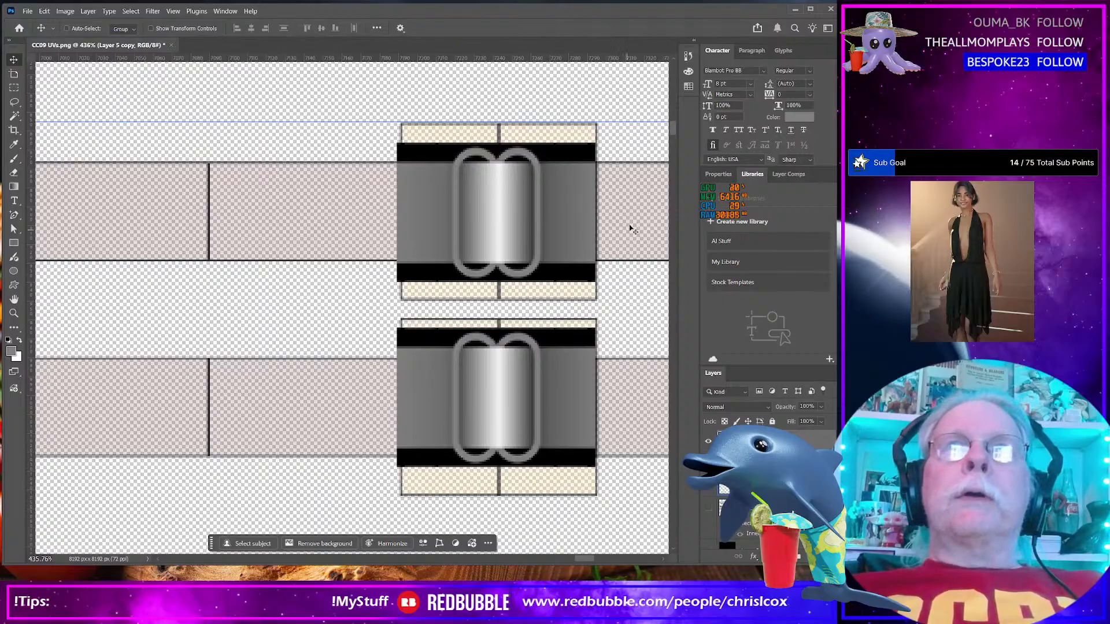
key("Up")
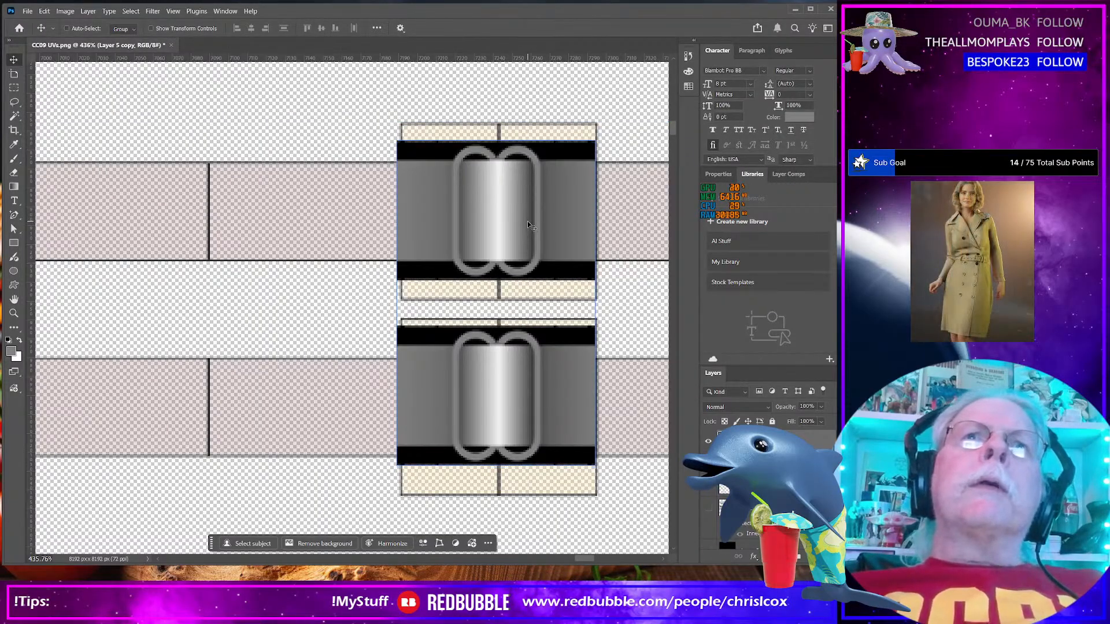
Draw an artboard about 132 by 93 px around the lower buckle at the straps' right end
left_click(14, 75)
left_click_drag(367, 318, 620, 496)
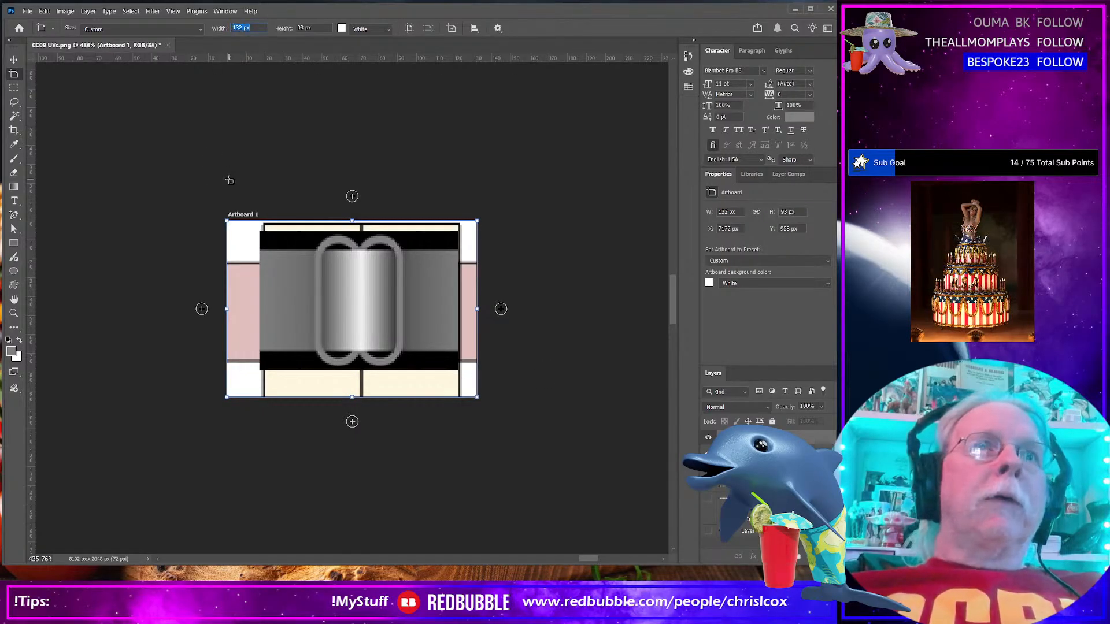
left_click(14, 58)
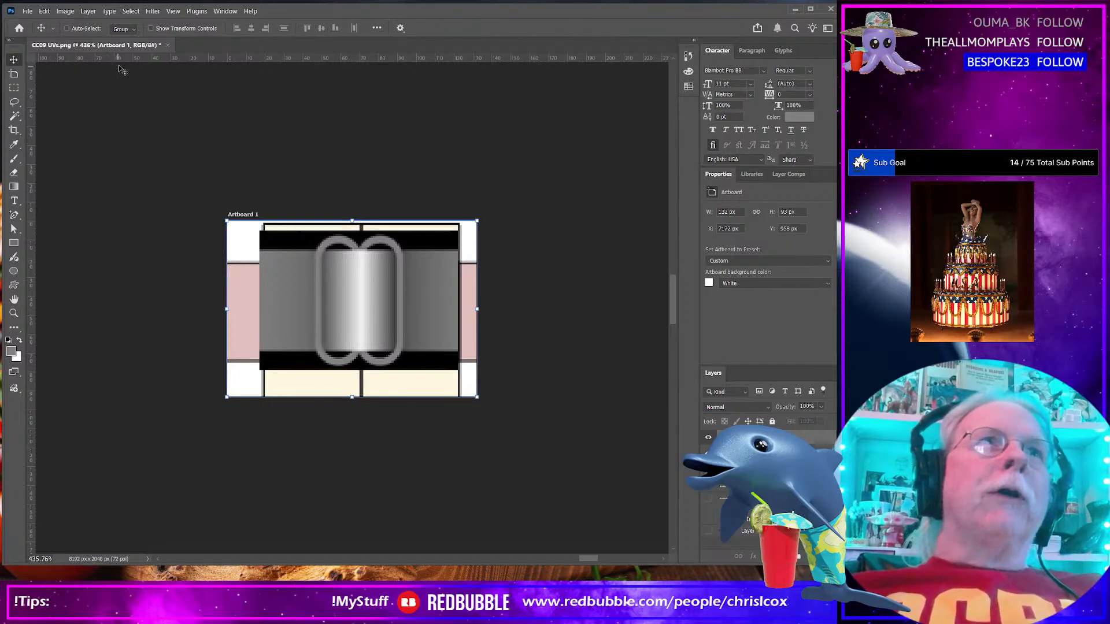
left_click(14, 74)
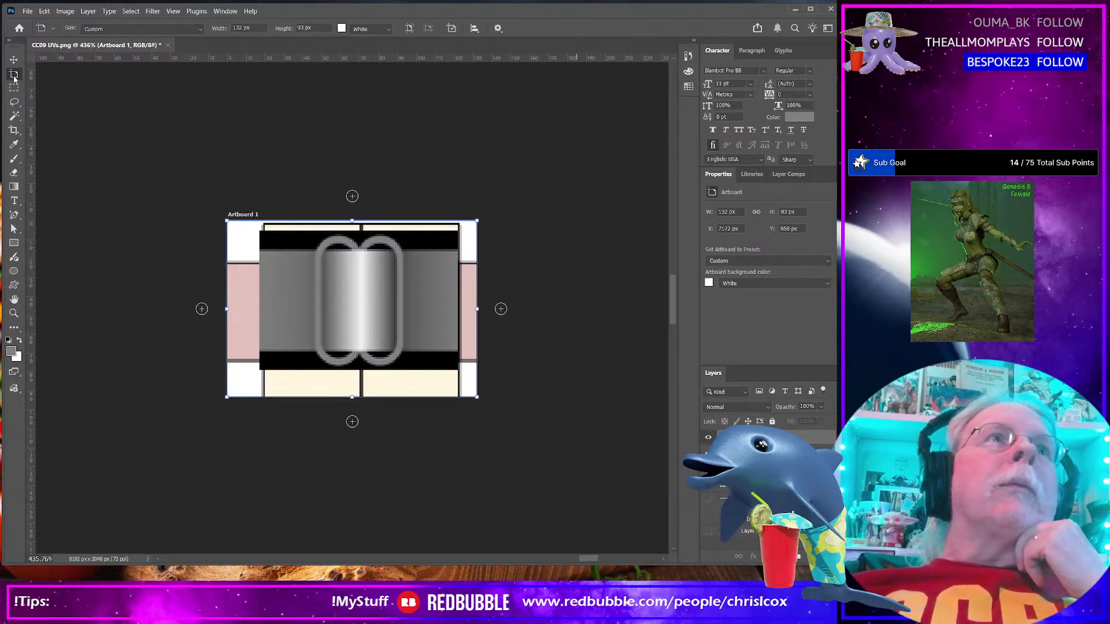
Undo the artboard drawn around the lower buckle at the straps' right end
left_click(53, 29)
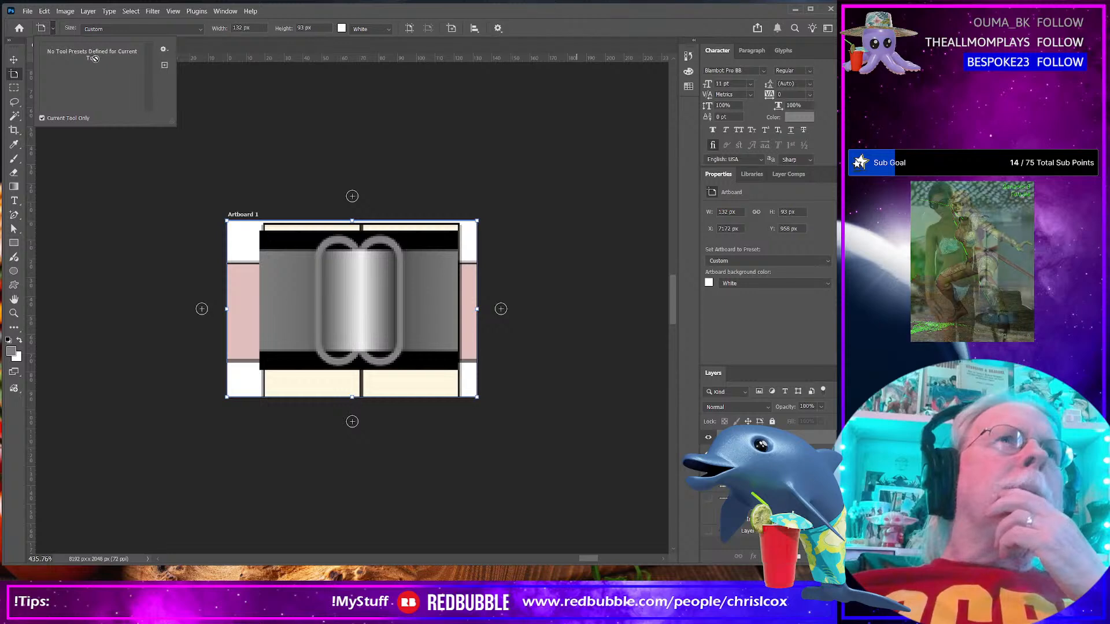
left_click(587, 11)
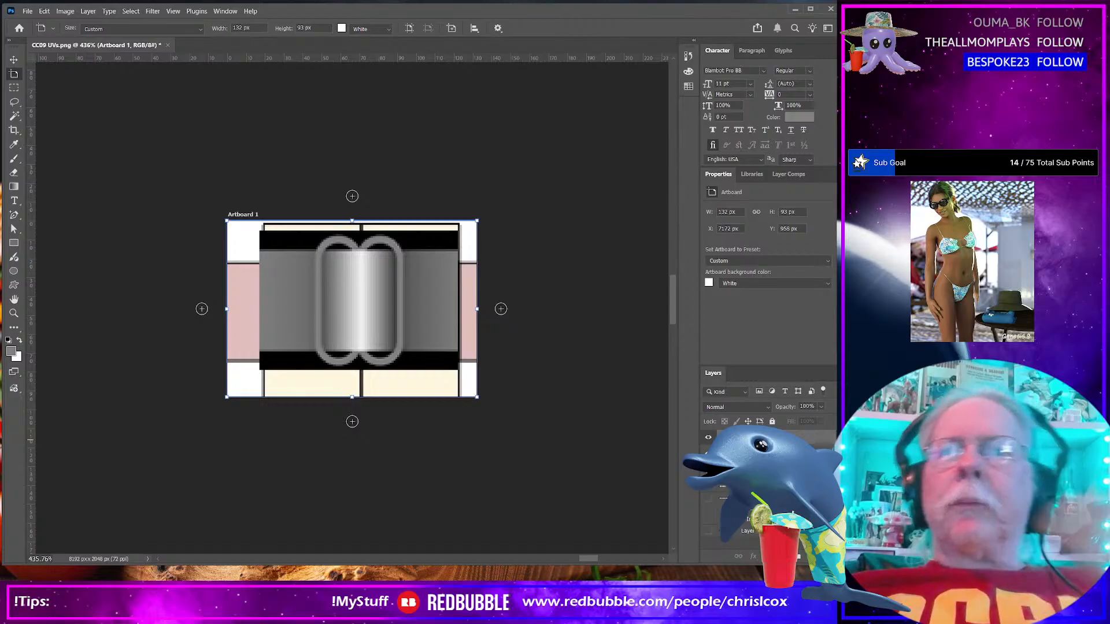
key("ctrl+z")
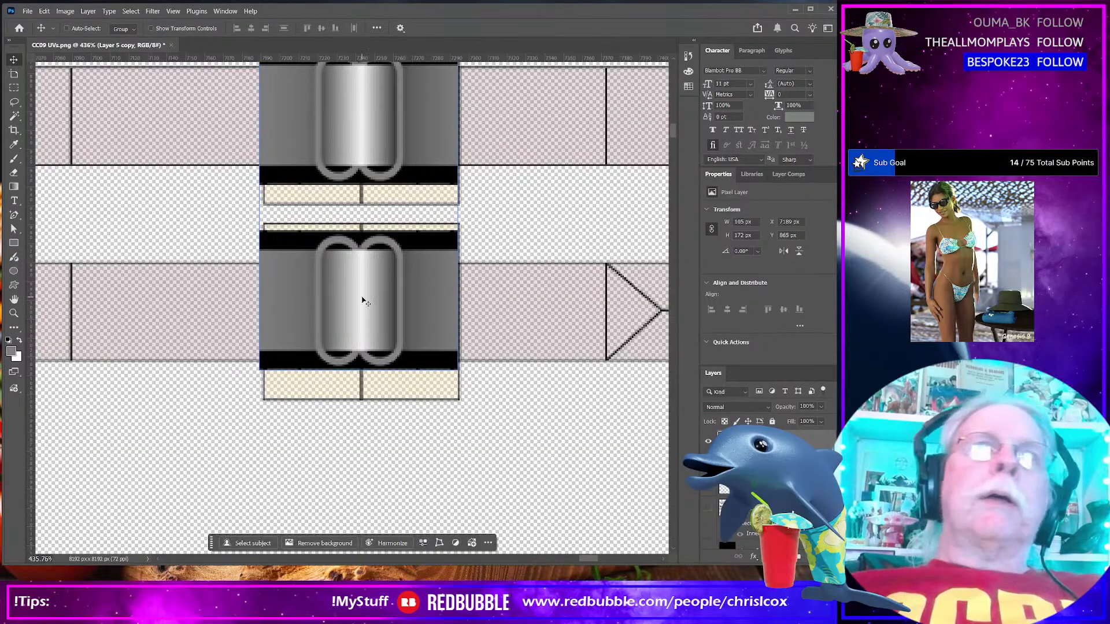
Select the lower right-end buckle with a rectangular marquee and nudge it 6 px down to center it on its strap squares
key("m")
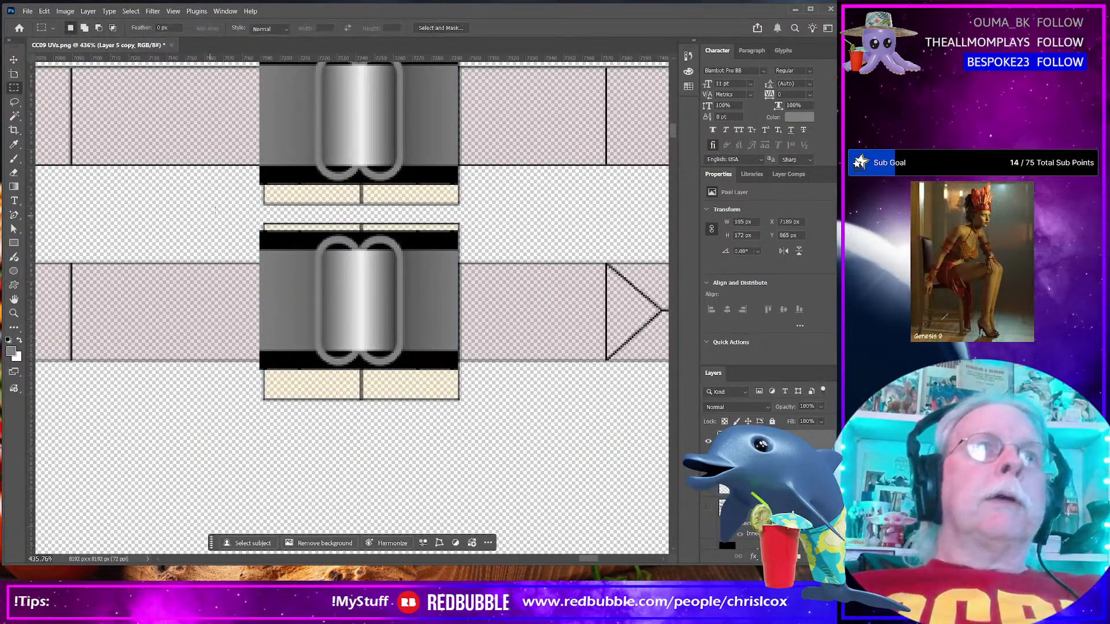
left_click_drag(245, 220, 501, 400)
left_click(11, 68)
key("Down")
key("Down")
key("Down")
key("Down")
key("Down")
key("Down")
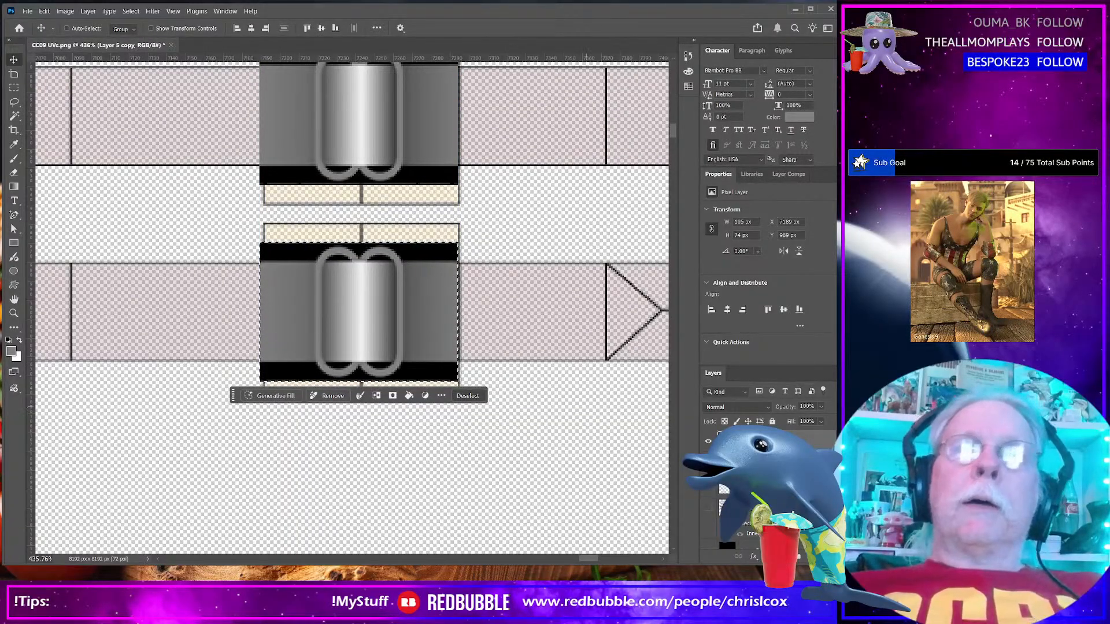
Show the shaded pieces and the black background layer, and hide the UV template lines, to check the right-end buckles
left_click(708, 509)
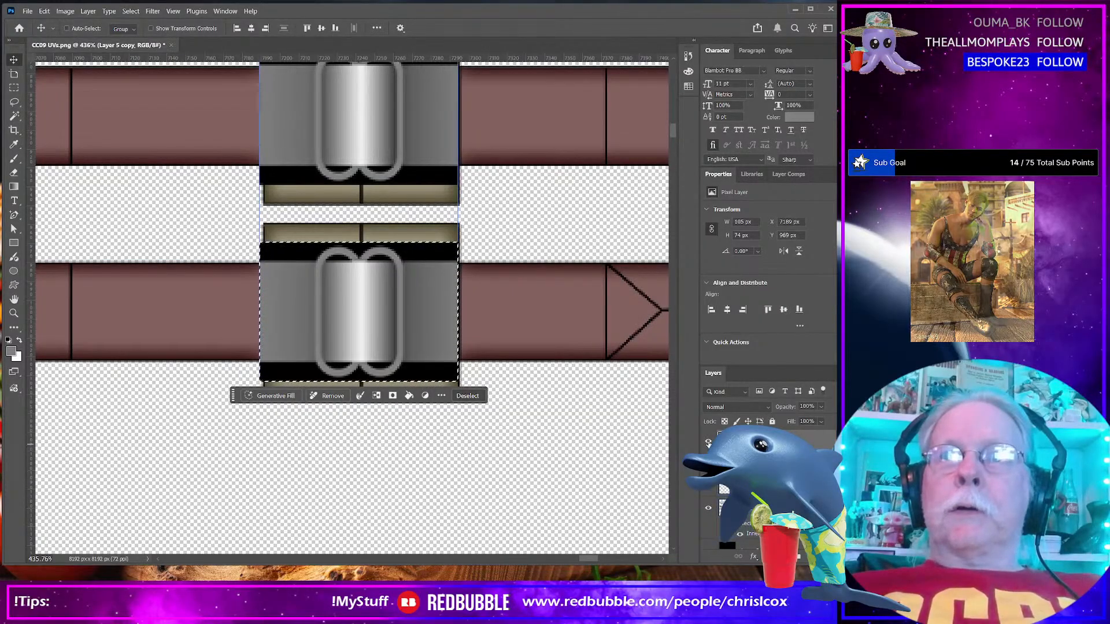
left_click(708, 441)
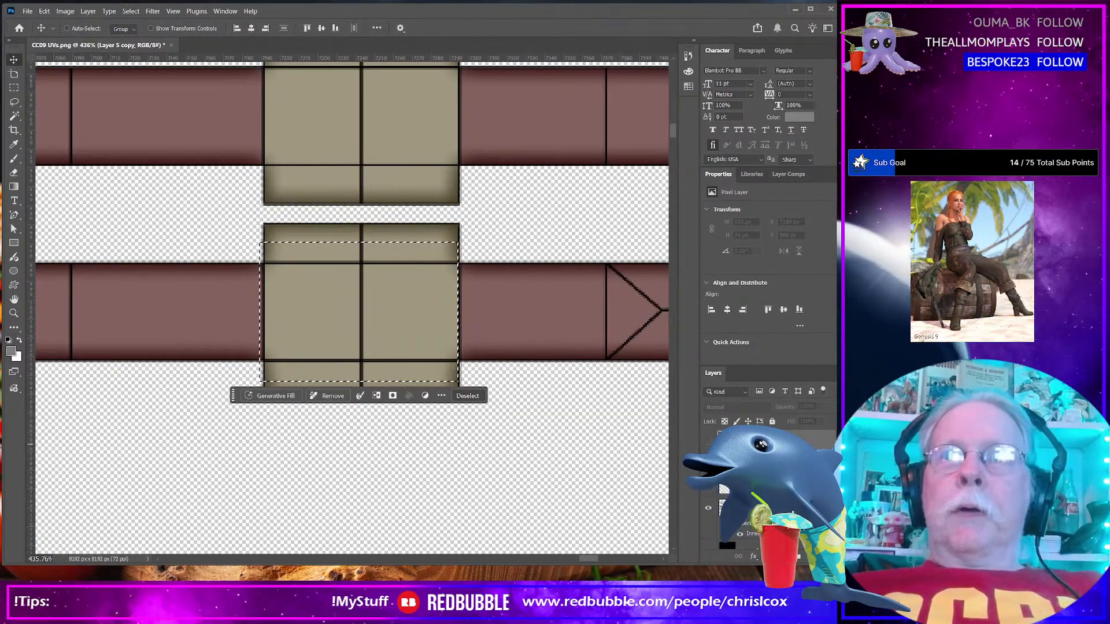
left_click(708, 441)
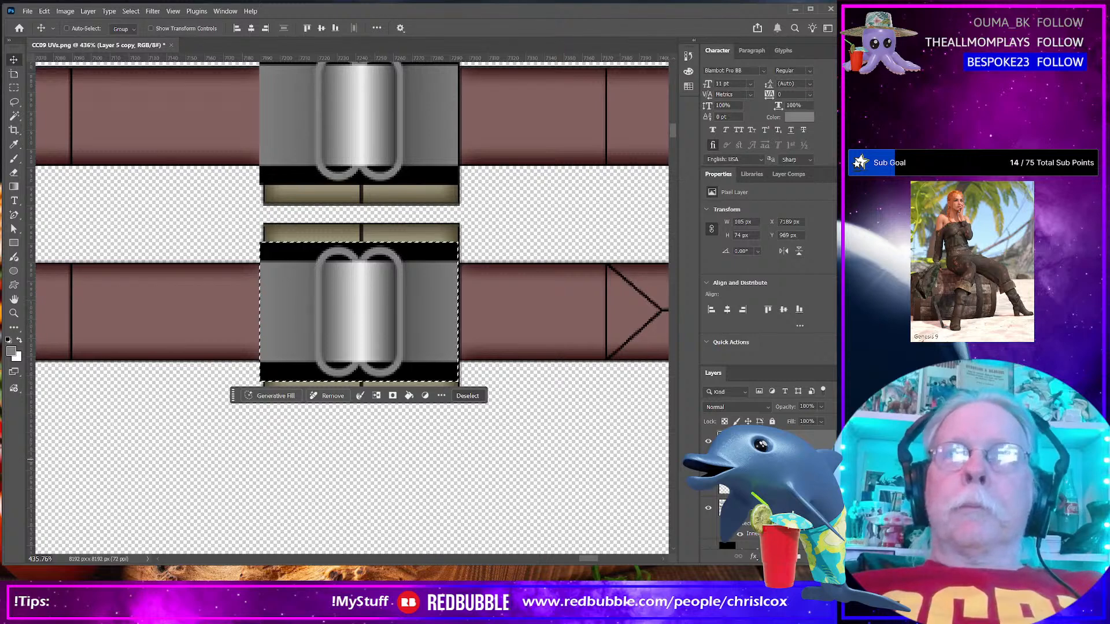
left_click(708, 474)
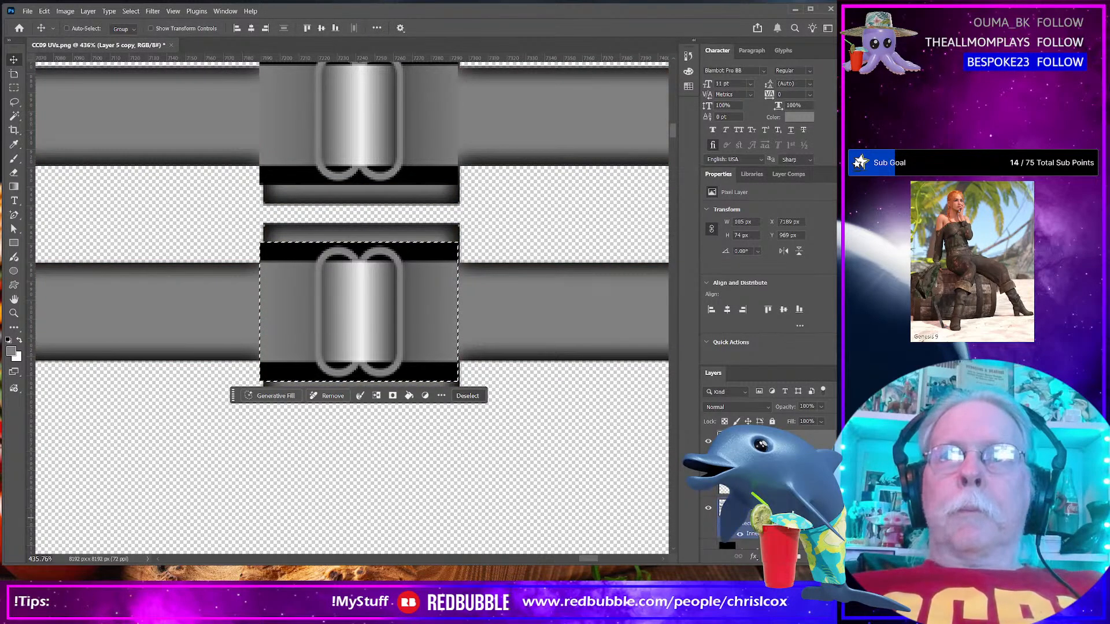
scroll(746, 491, "down", 1)
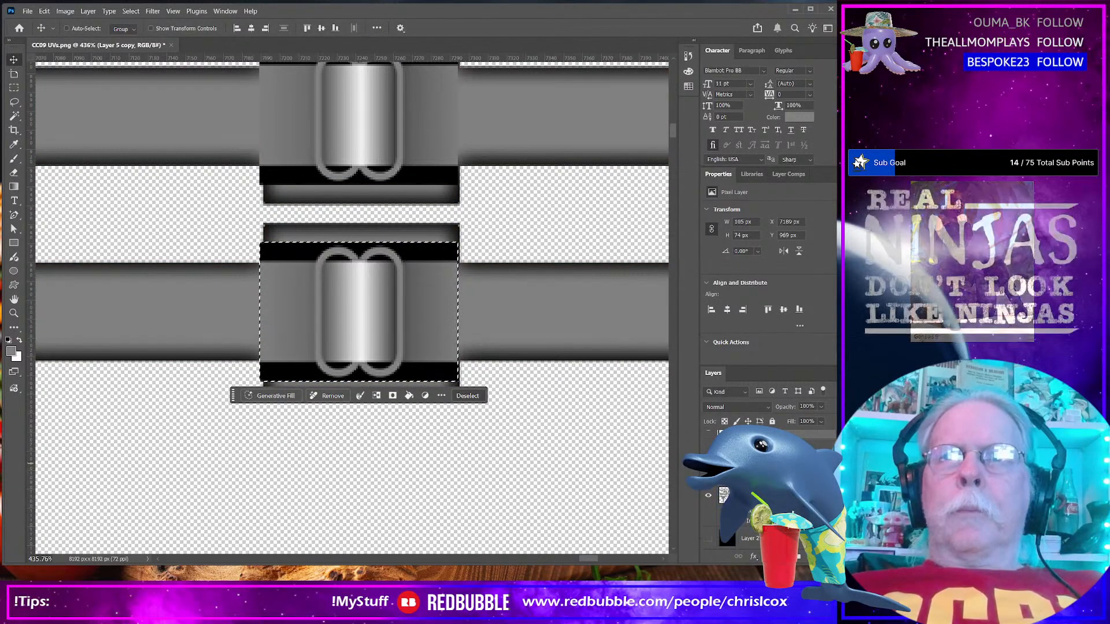
left_click(708, 538)
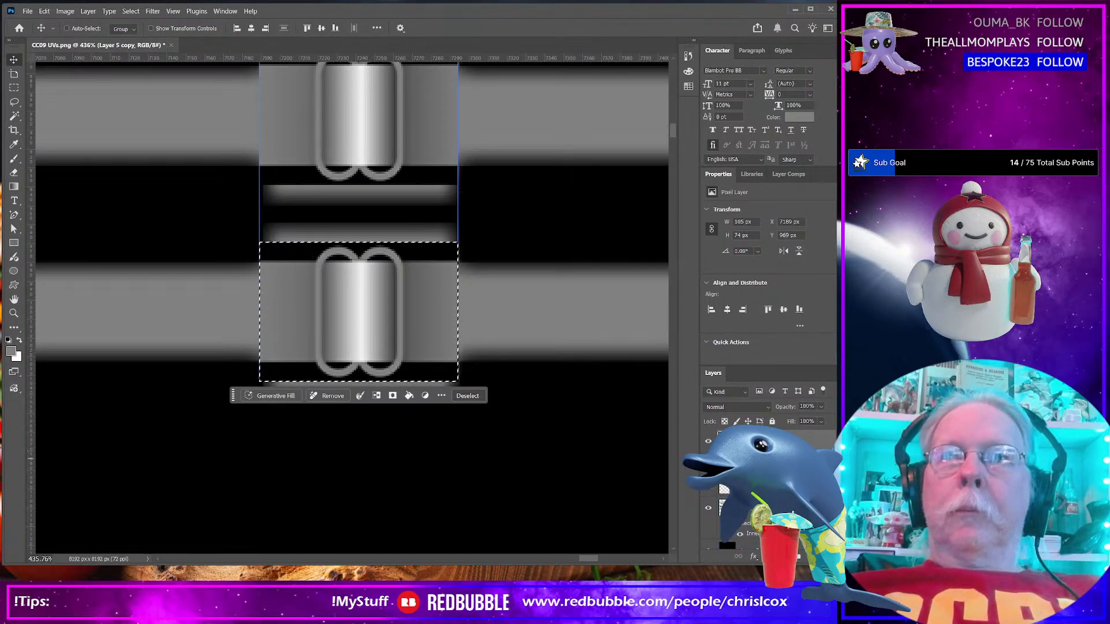
Add a new empty layer above the Layer 5 buckle layer
left_click(775, 464)
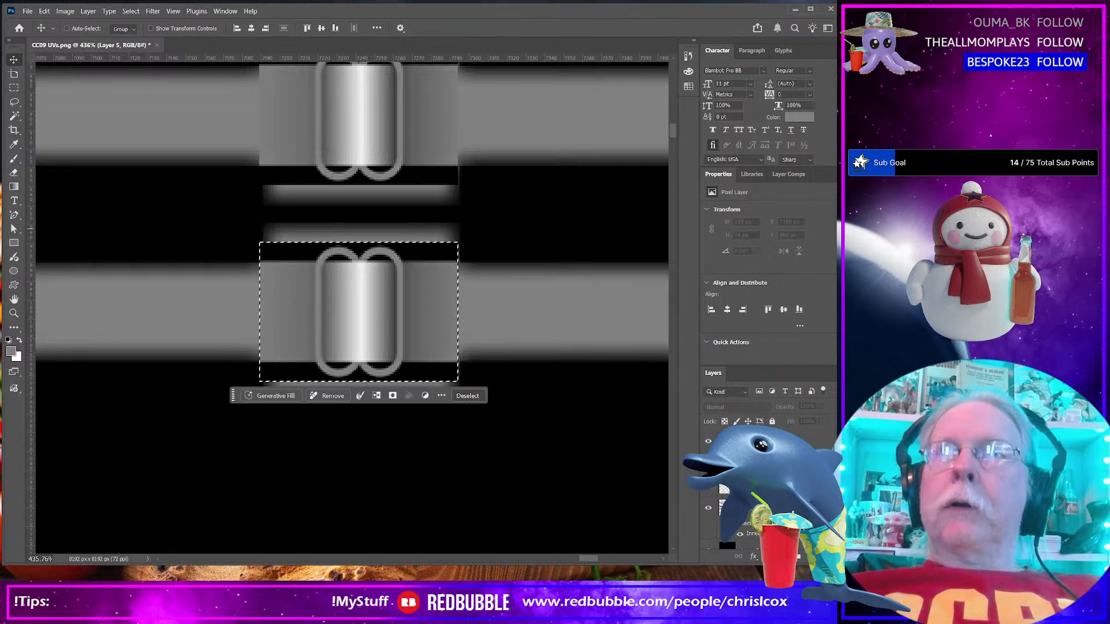
key("ctrl+shift+n")
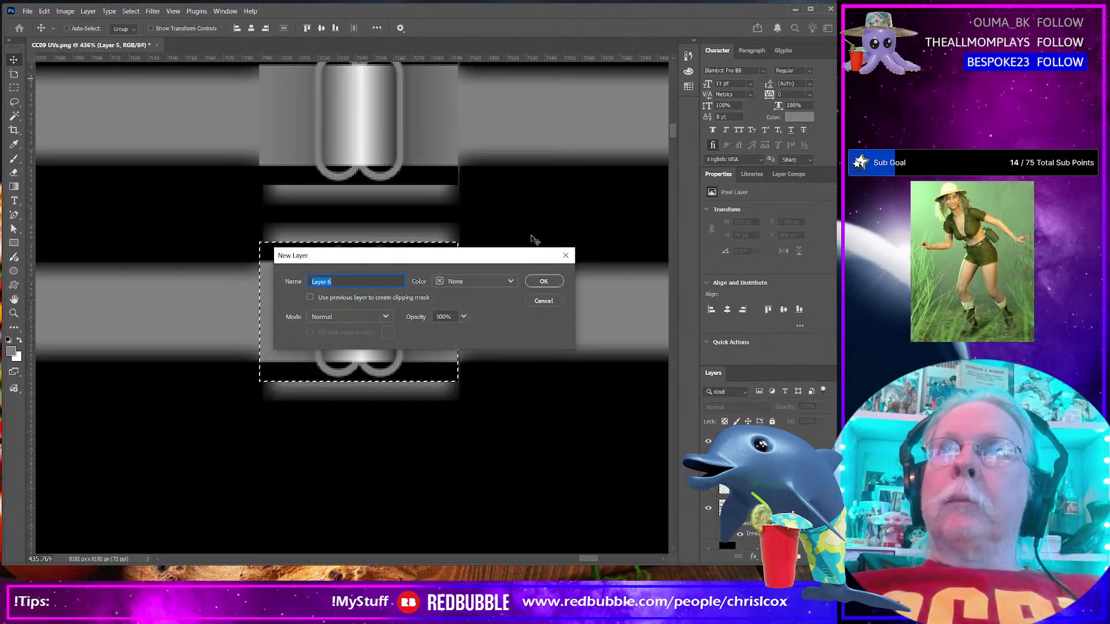
left_click(538, 283)
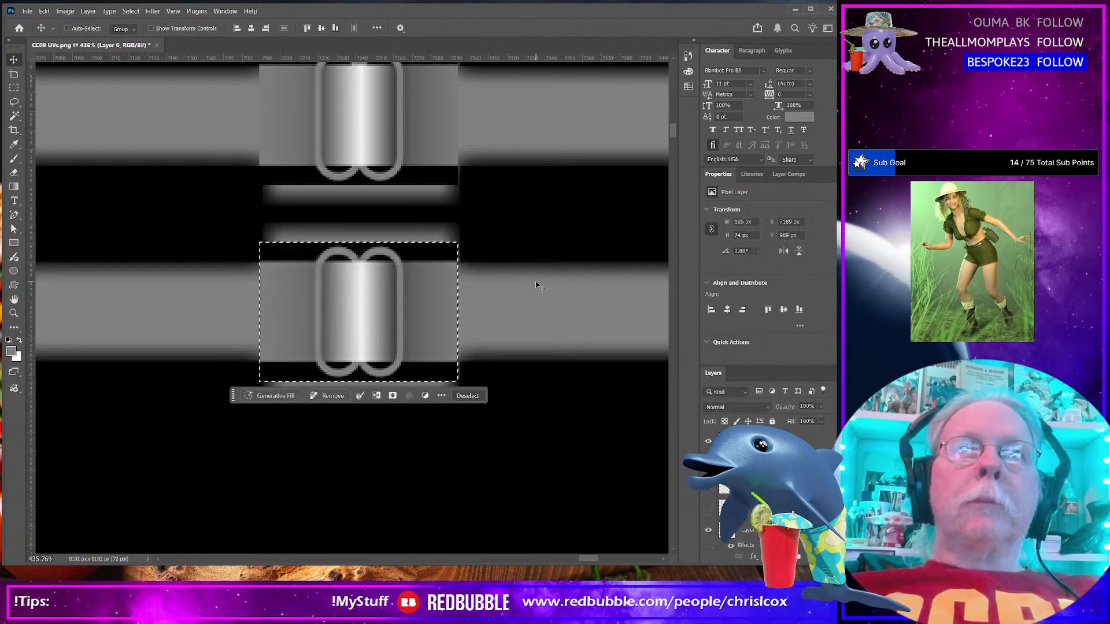
left_click(15, 75)
left_click_drag(250, 181, 216, 185)
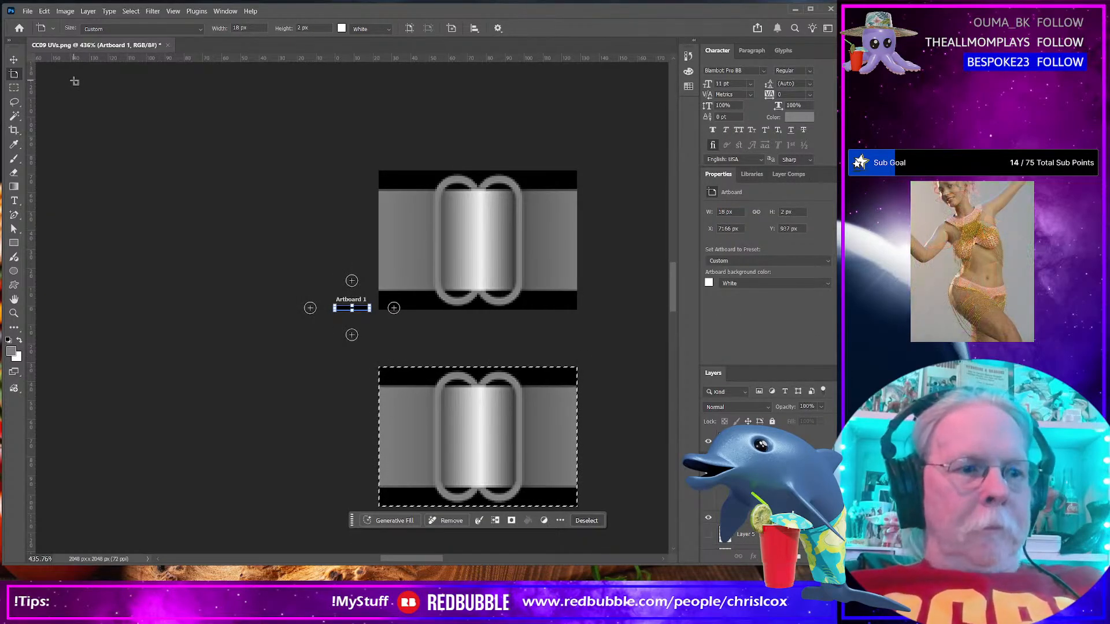
key("ctrl+z")
left_click(11, 88)
key("ctrl+z")
Show the Layer 5 buckles on the straps' left-end squares and hide the UV template lines on Layer 1
scroll(429, 388, "down", 3)
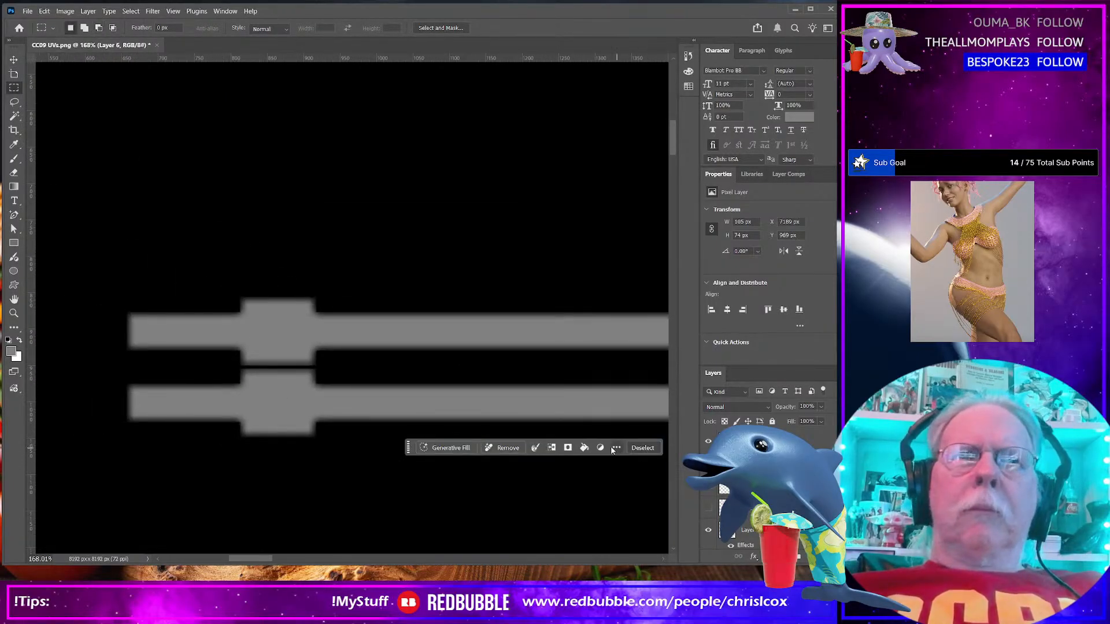
left_click(717, 442)
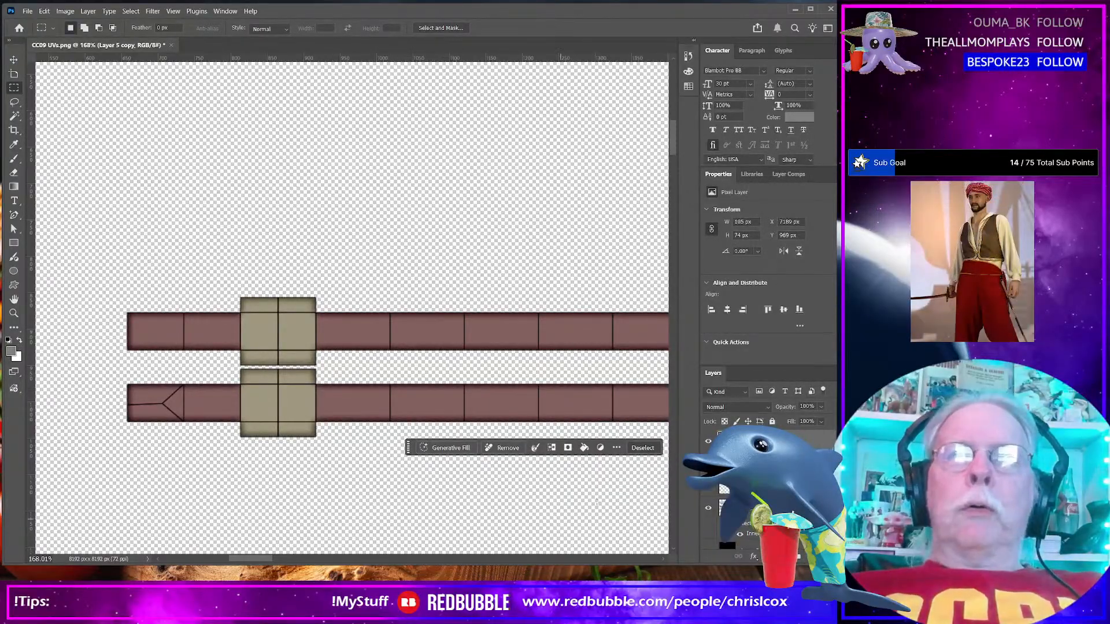
left_click(708, 463)
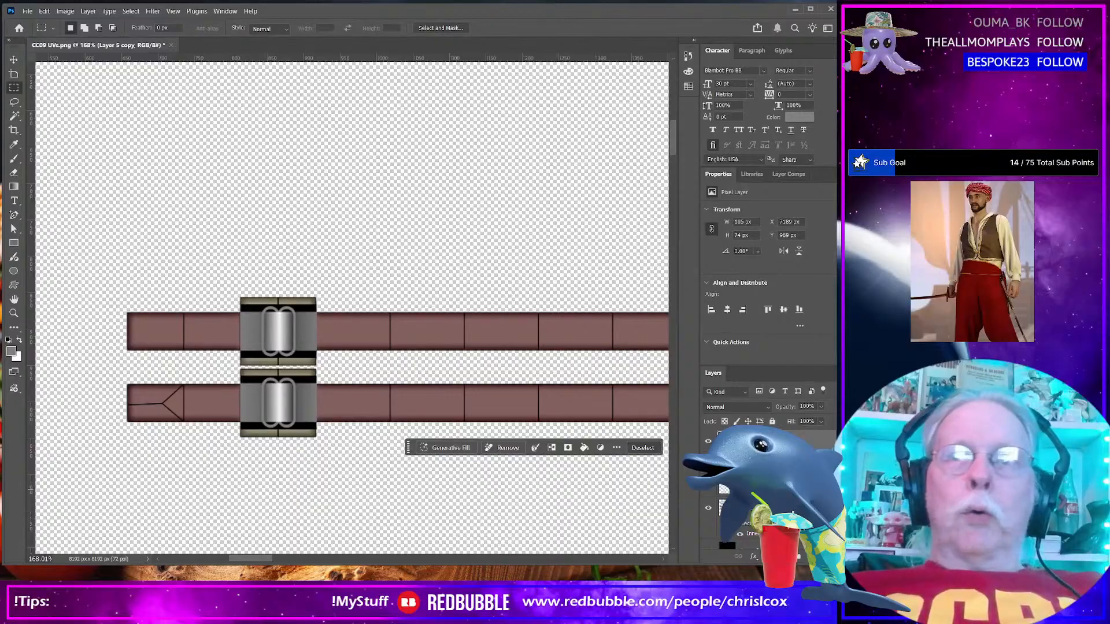
left_click(709, 491)
mouse_move(253, 563)
left_mouse_down()
mouse_move(264, 563)
mouse_move(249, 562)
left_mouse_up()
scroll(266, 414, "up", 5)
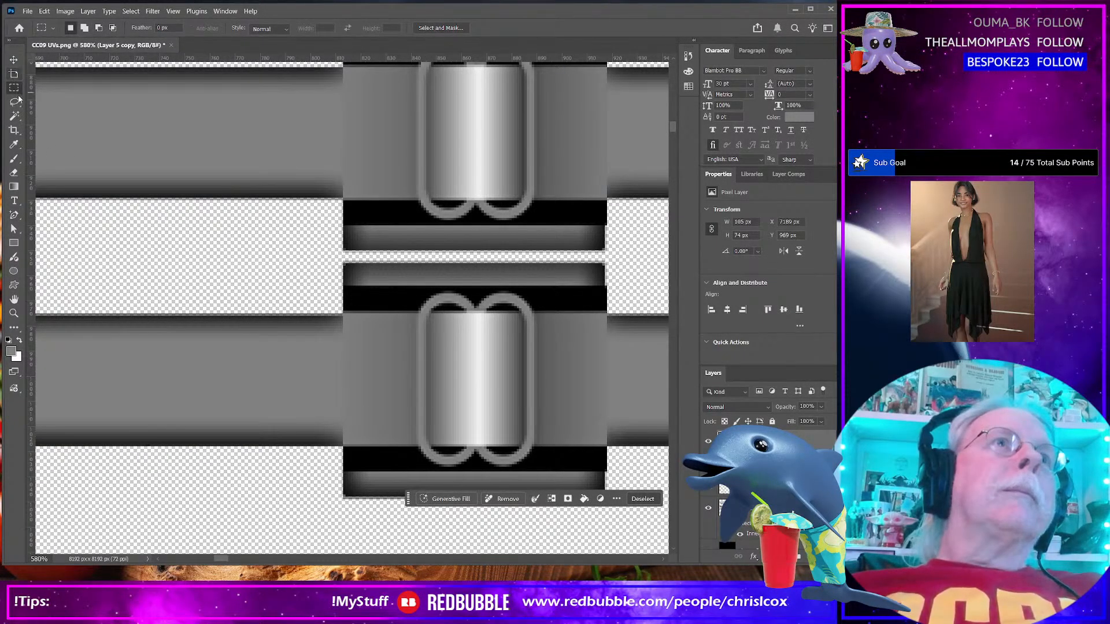
Merge the buckle layers Layer 5 and Layer 5 copy into one layer and clear the selection
left_click(15, 116)
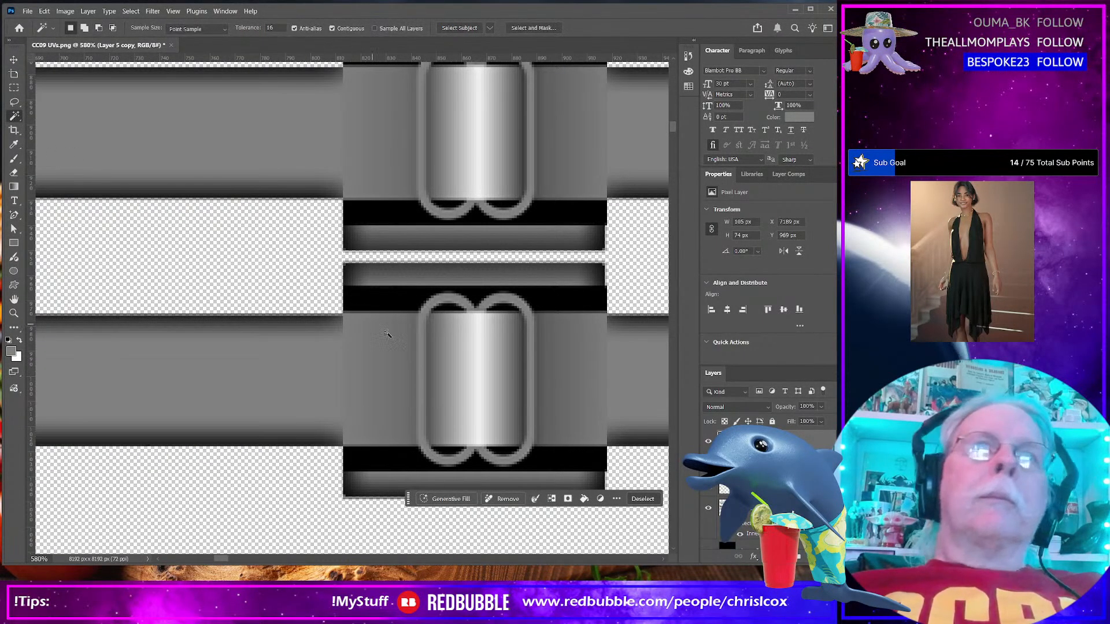
left_click(422, 347)
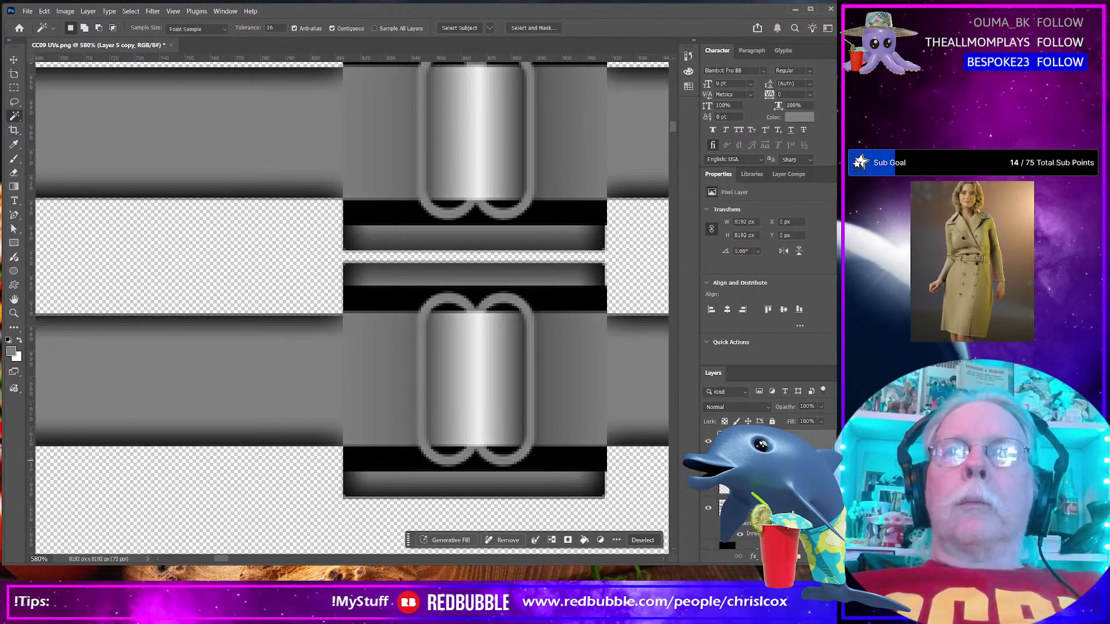
left_click(777, 460)
left_click(778, 443, "shift")
right_click(777, 443)
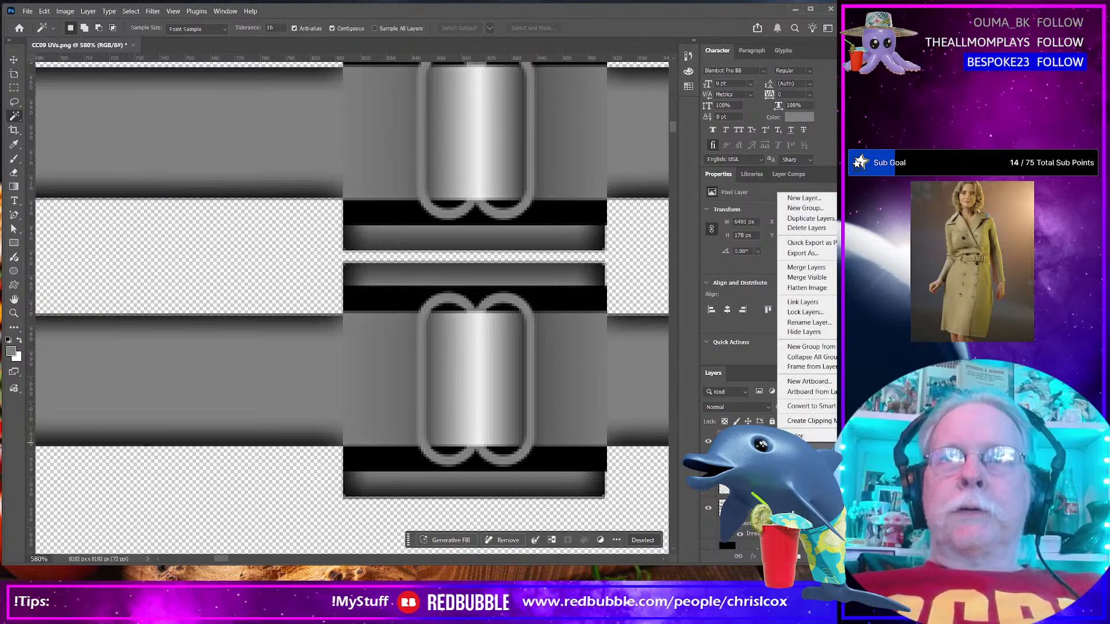
left_click(792, 267)
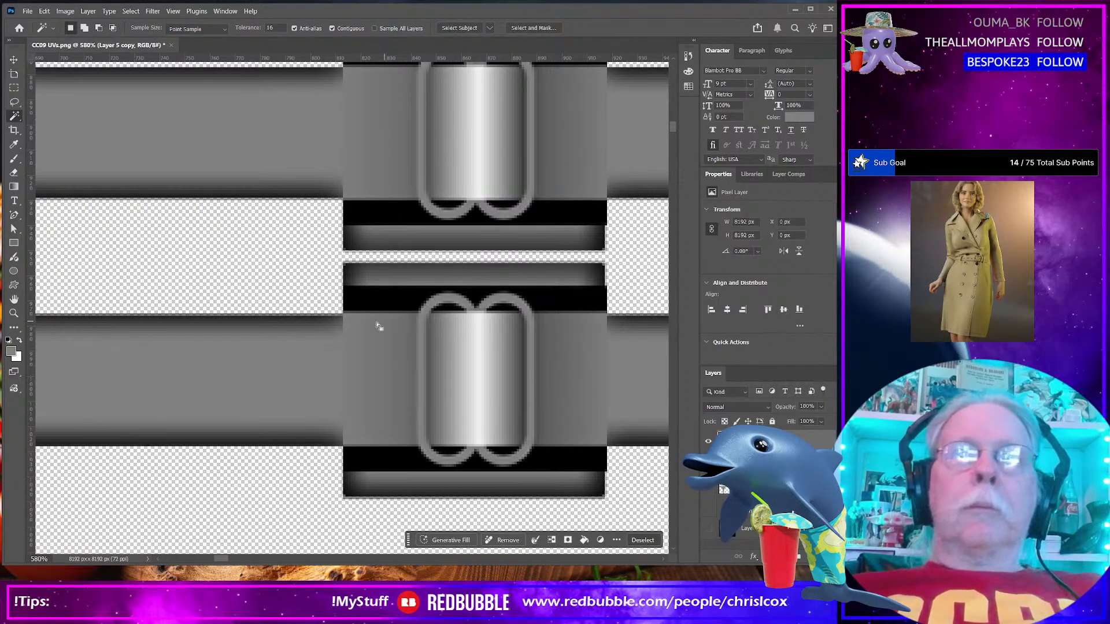
key("ctrl+d")
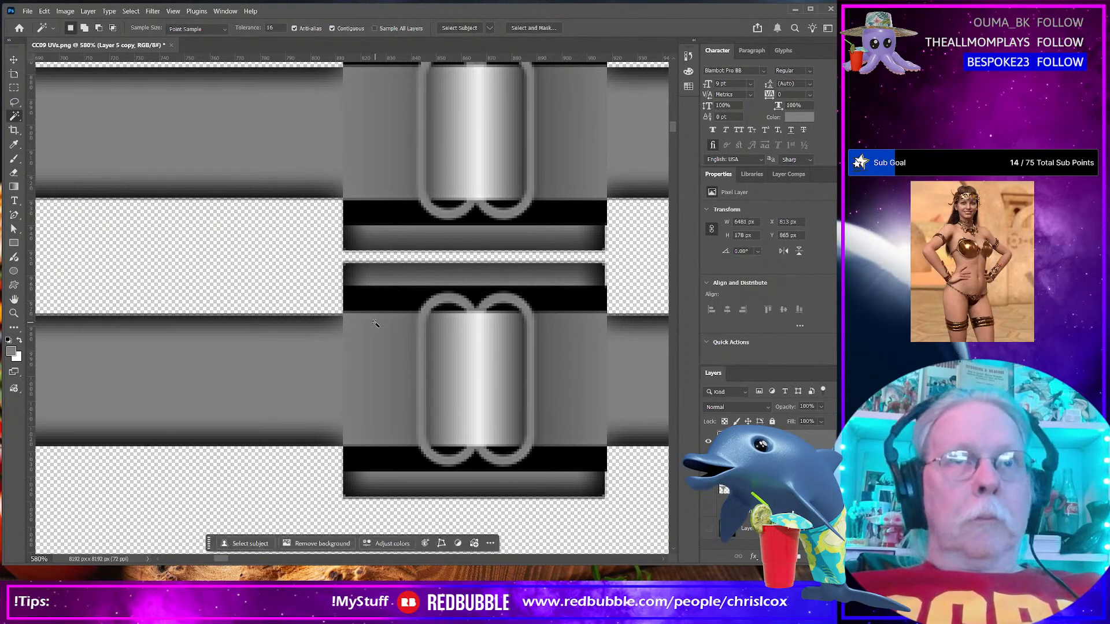
Select the gray ring outlines of both left-end buckles together with the Magic Wand
left_click(364, 293)
left_click(422, 373)
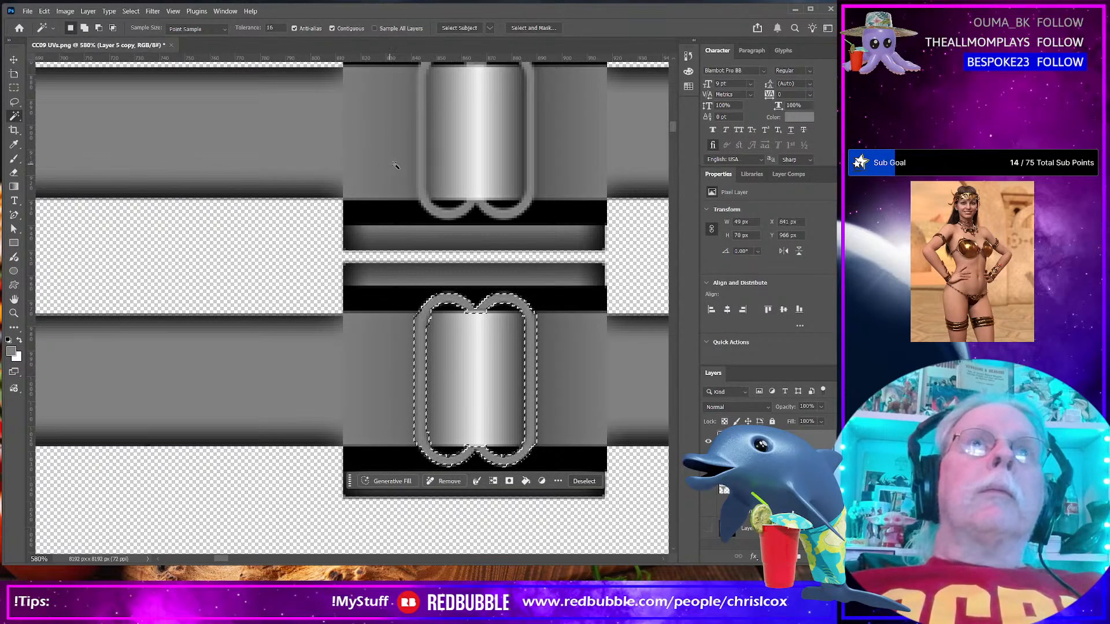
left_click(423, 170, "shift")
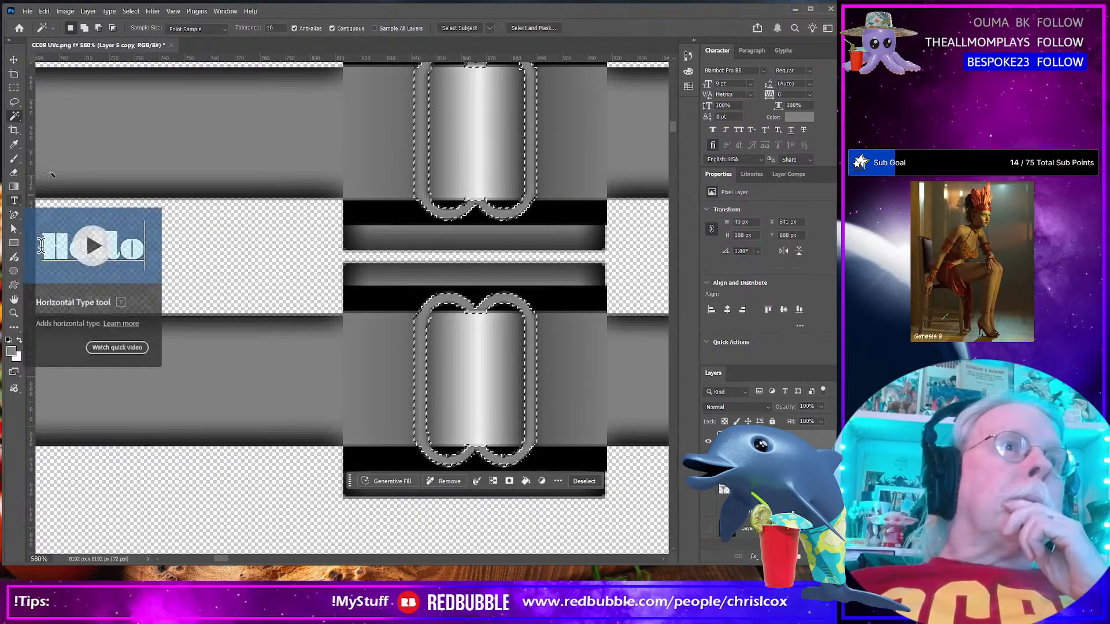
Switch the workspace to Essentials (Default)
left_click(225, 10)
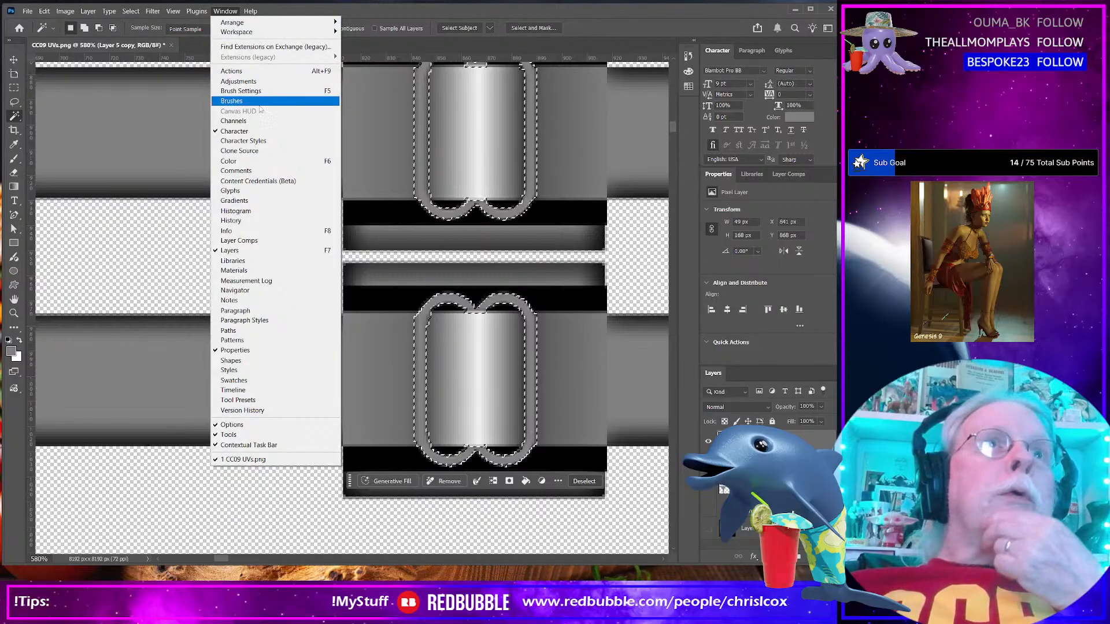
mouse_move(249, 32)
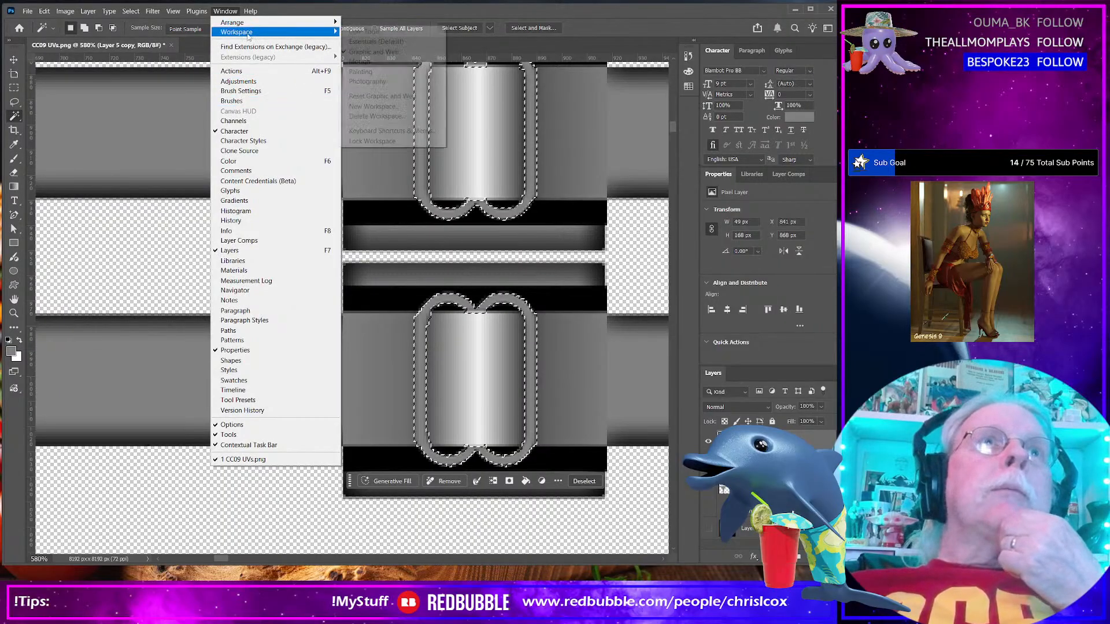
left_click(365, 41)
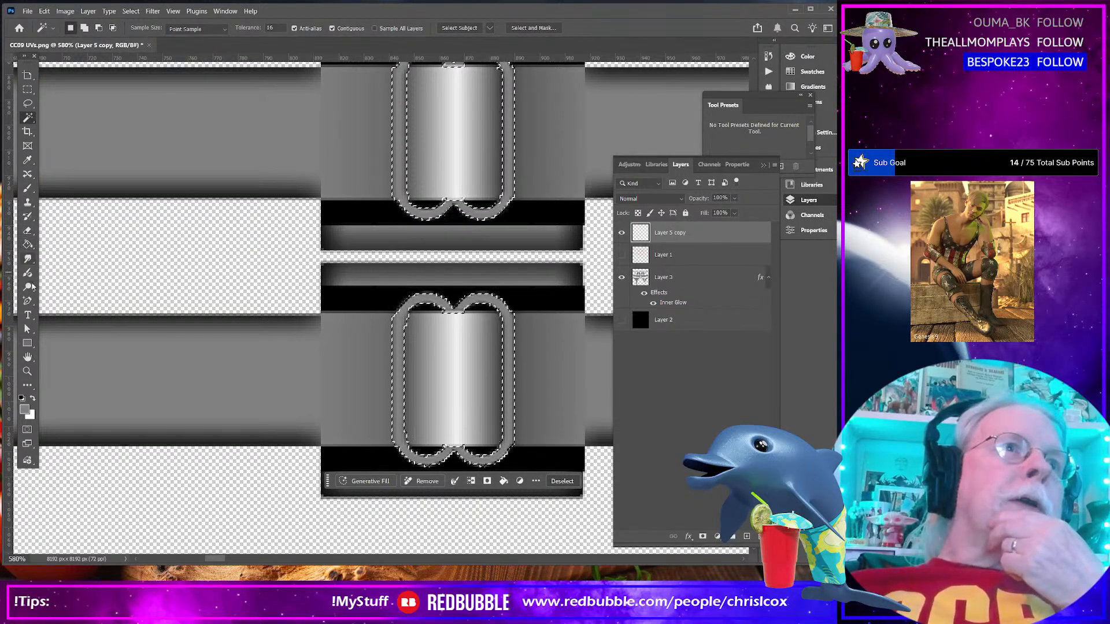
With a 15 px Clone Stamp, sample the left edge of the lower left-end buckle plate and paint a short stroke beside its ring
left_click(27, 202)
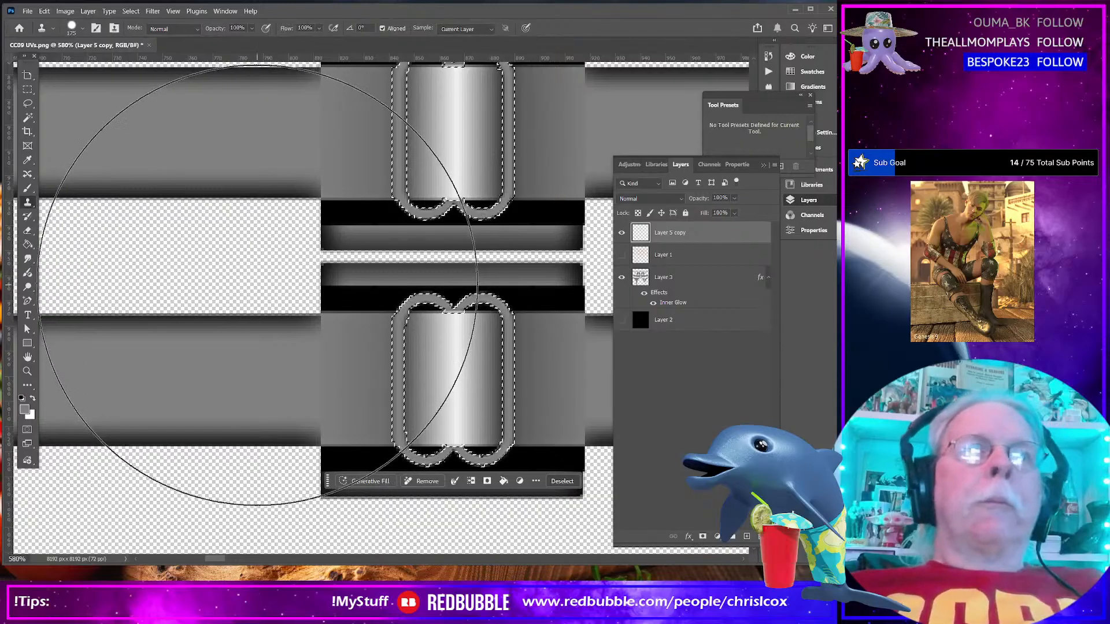
key("bracketleft")
key("bracketleft")
key("bracketleft")
key("bracketleft")
key("bracketleft")
key("bracketleft")
key("bracketleft")
key("bracketleft")
key("bracketleft")
key("bracketleft")
key("bracketleft")
key("bracketleft")
key("bracketleft")
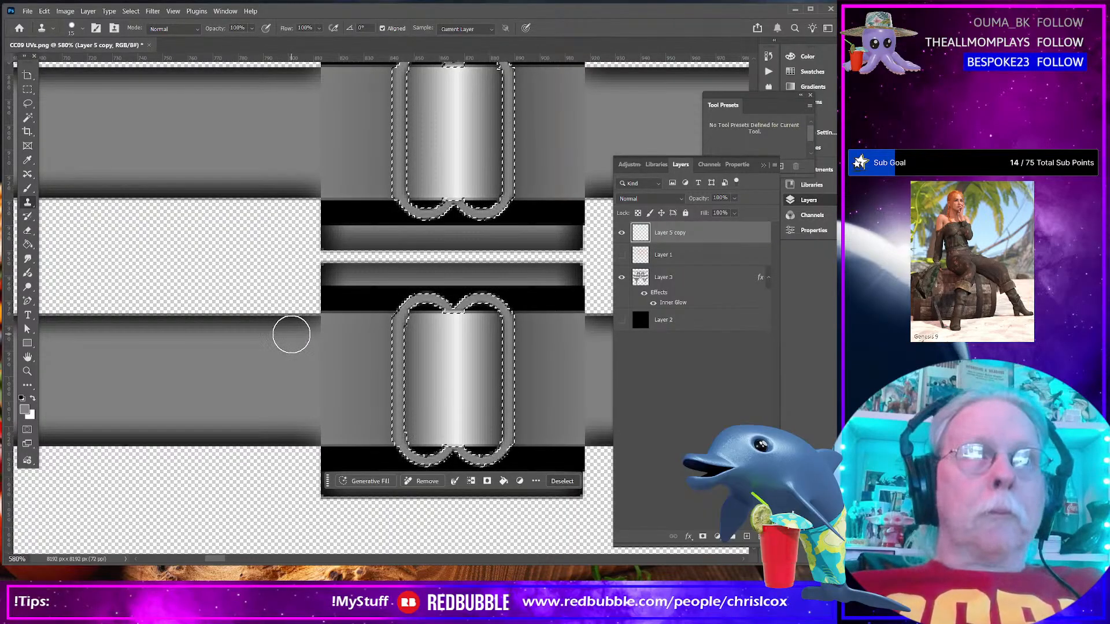
left_click(324, 331, "alt")
left_click_drag(364, 332, 370, 332)
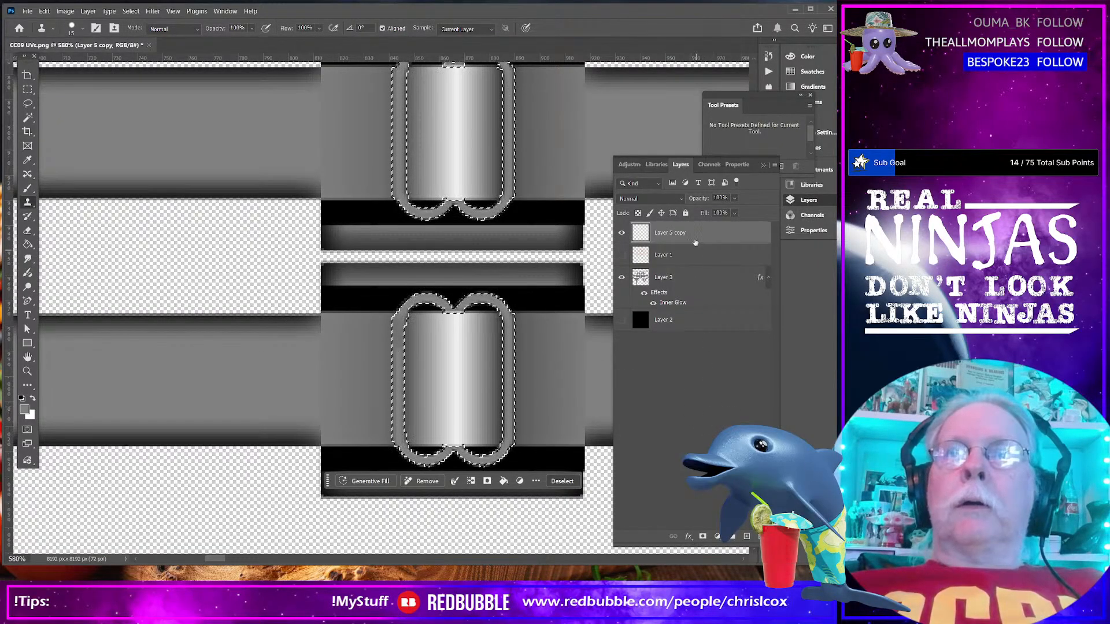
Try to clone the lower strap's upper shaded edge toward the buckle outline on Layer 5 copy
left_click(621, 233)
left_click(621, 233)
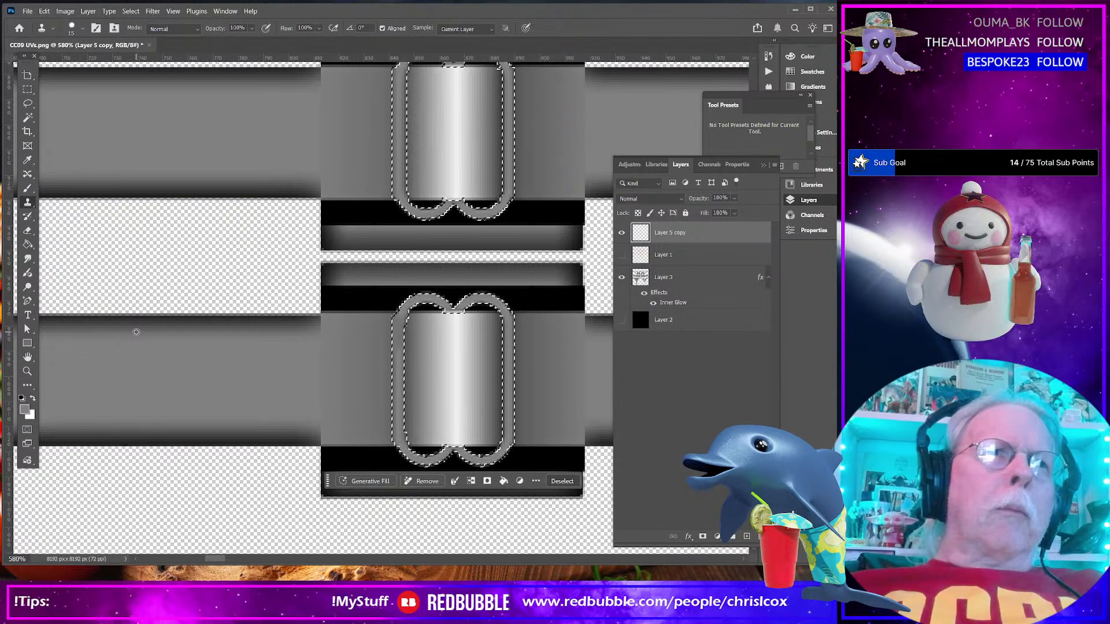
mouse_move(321, 330)
left_mouse_down()
mouse_move(399, 331)
mouse_move(311, 335)
left_mouse_up()
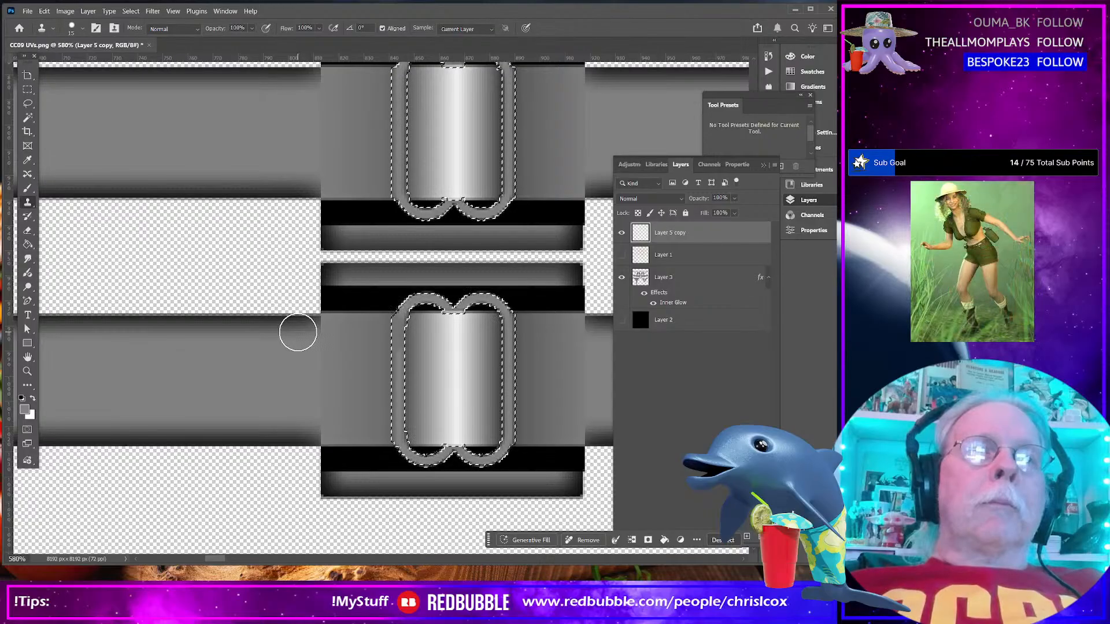
left_click_drag(310, 324, 456, 321)
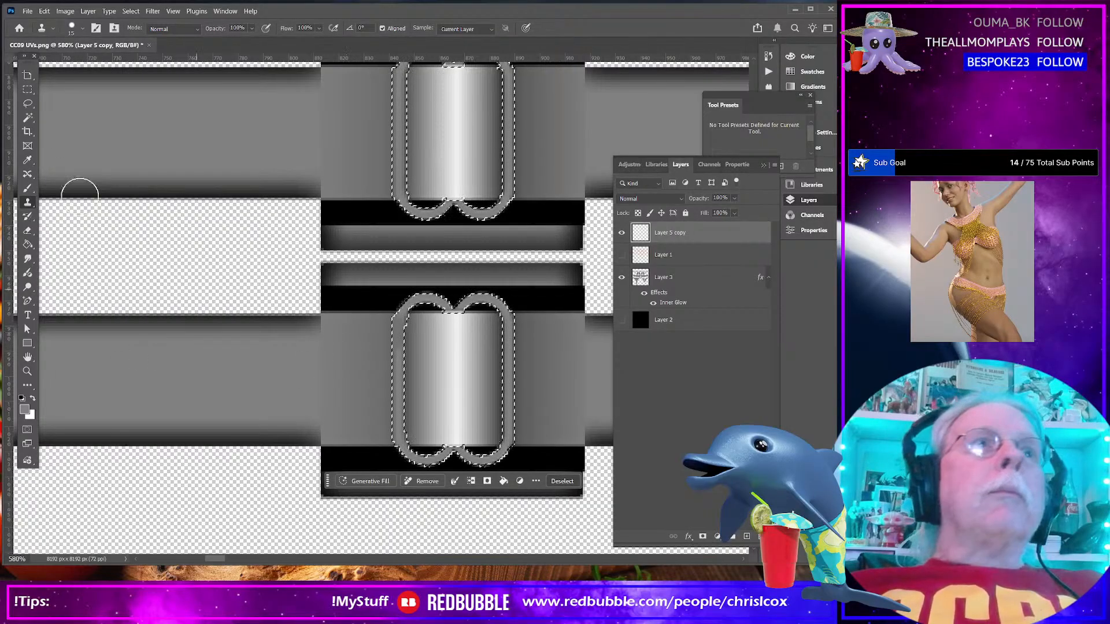
Try white brush strokes on Layer 5 copy around the lower buckle outline, before and after inverting the selection, and undo them
key("b")
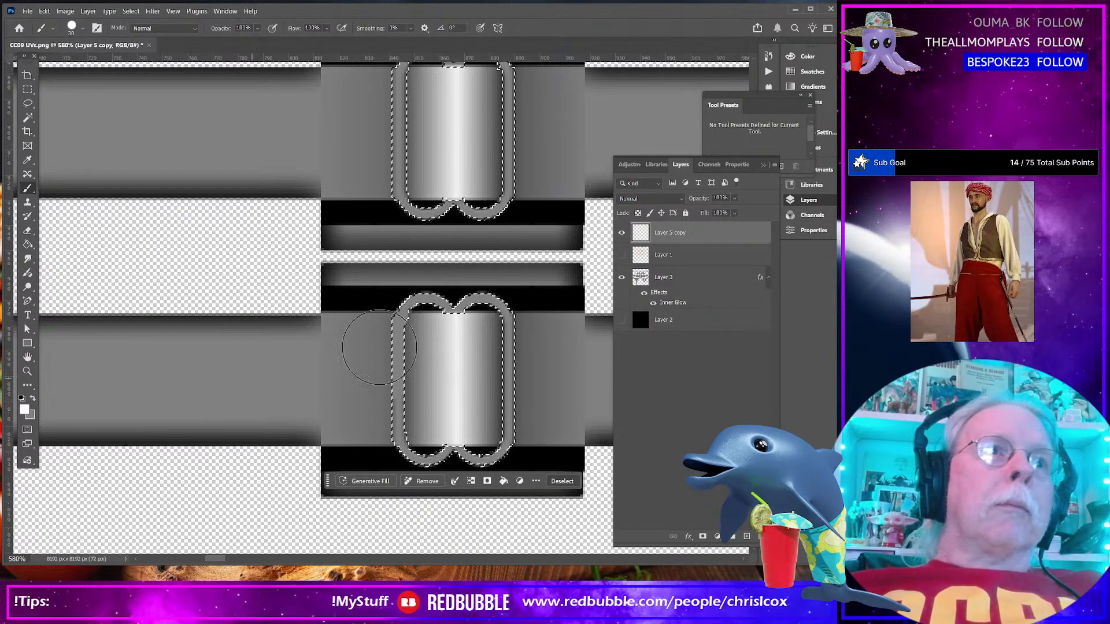
left_click_drag(419, 329, 391, 347)
key("ctrl+z")
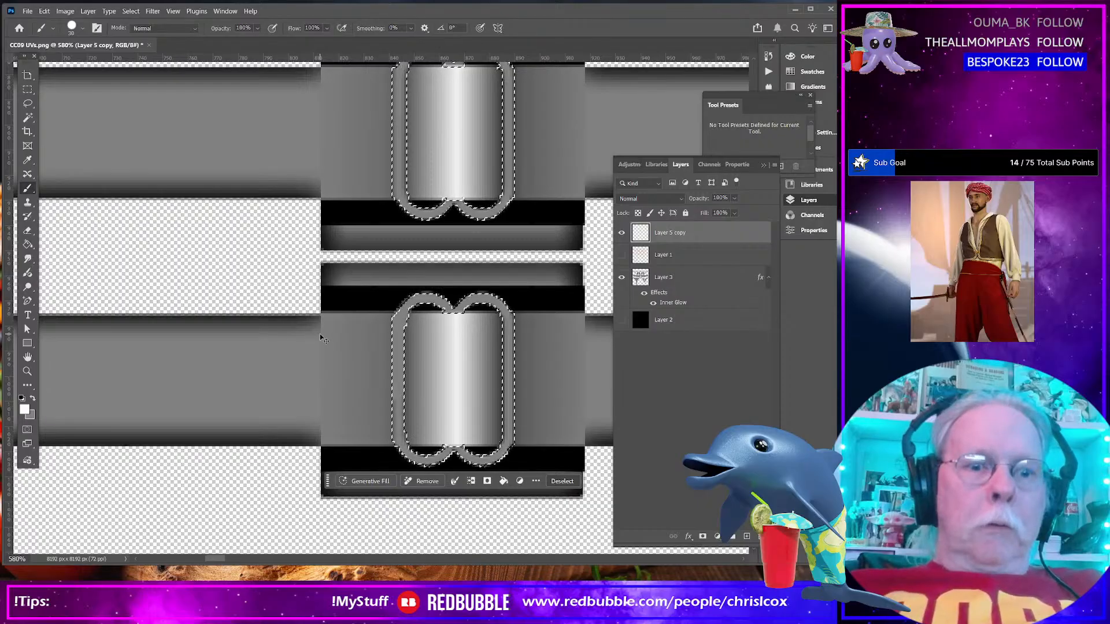
key("ctrl+shift+i")
left_click_drag(319, 334, 400, 339)
key("ctrl+z")
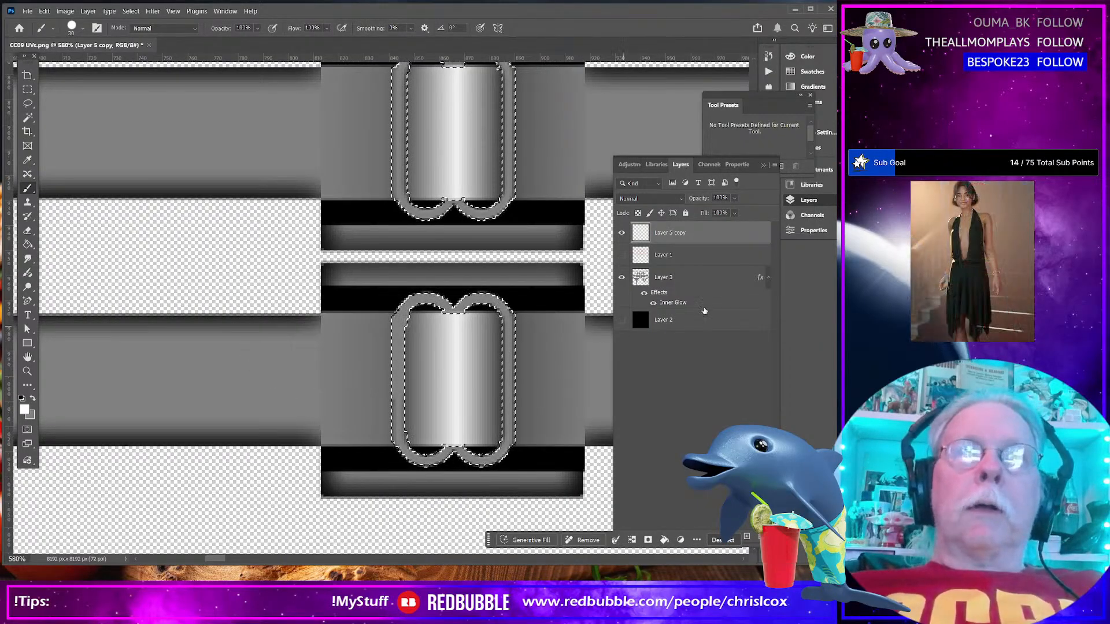
Try to clone the lower strap's upper shaded edge across the plain section beside the buckle on Layer 3
left_click(683, 277)
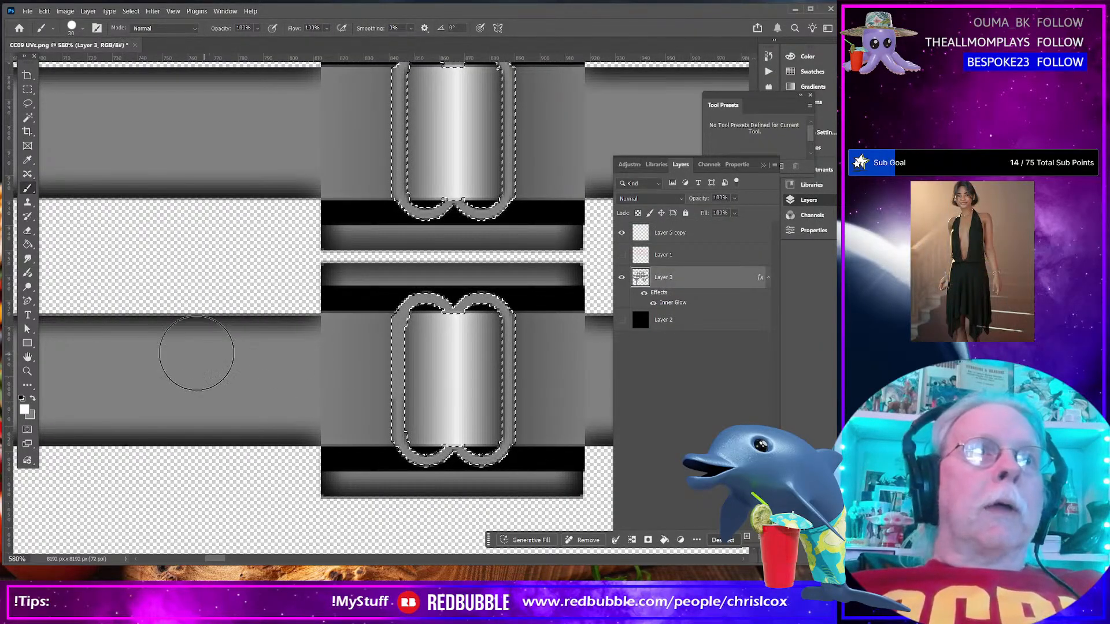
left_click(27, 202)
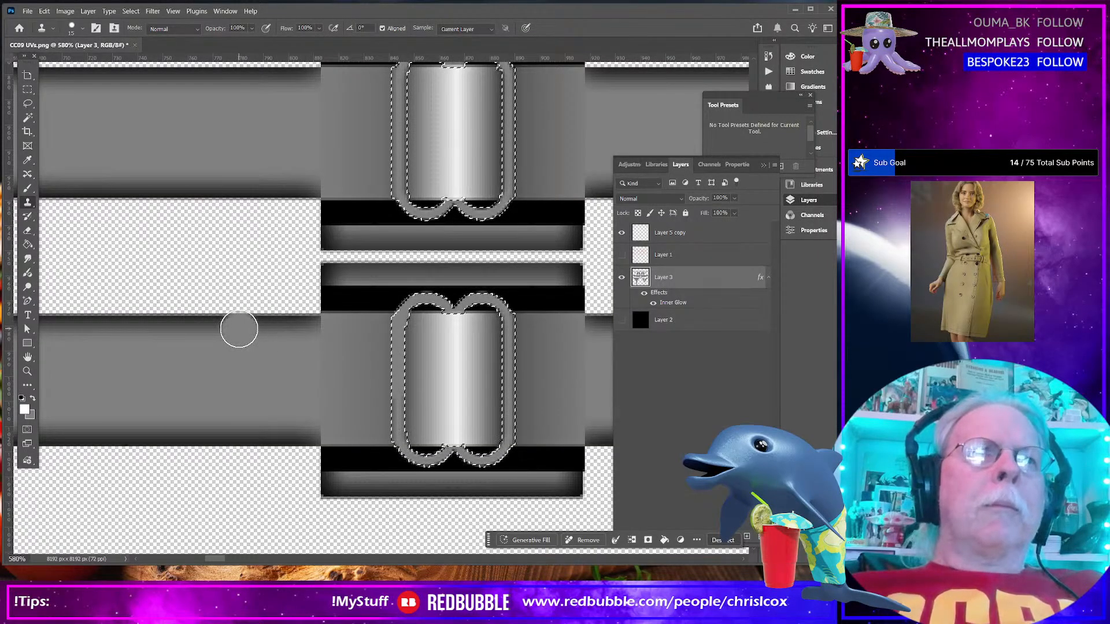
left_click(105, 333, "alt")
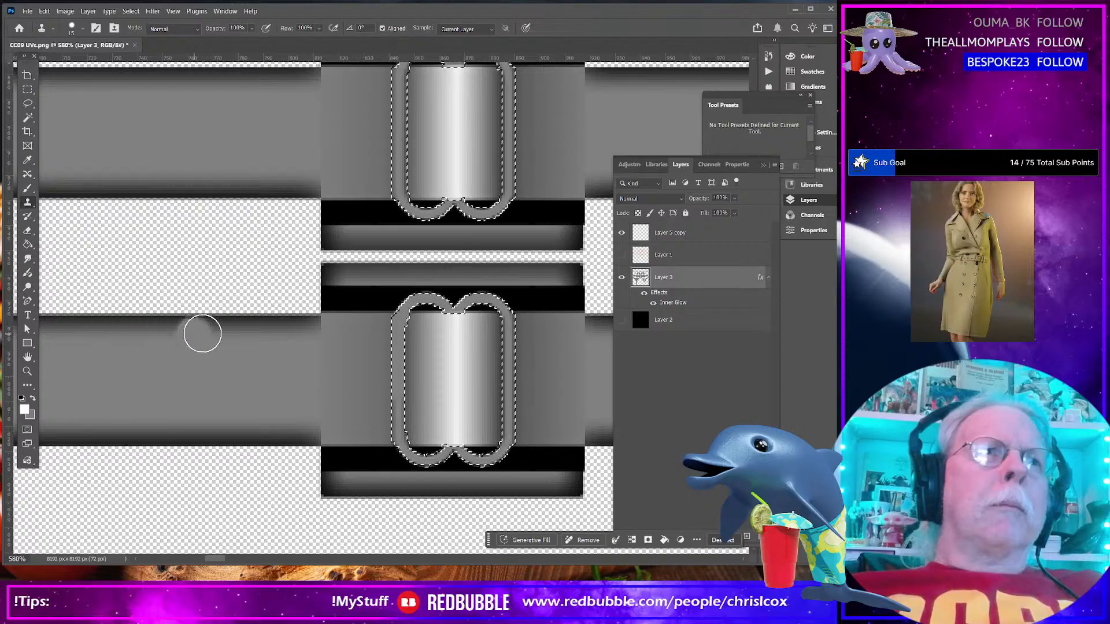
left_click_drag(334, 332, 389, 333)
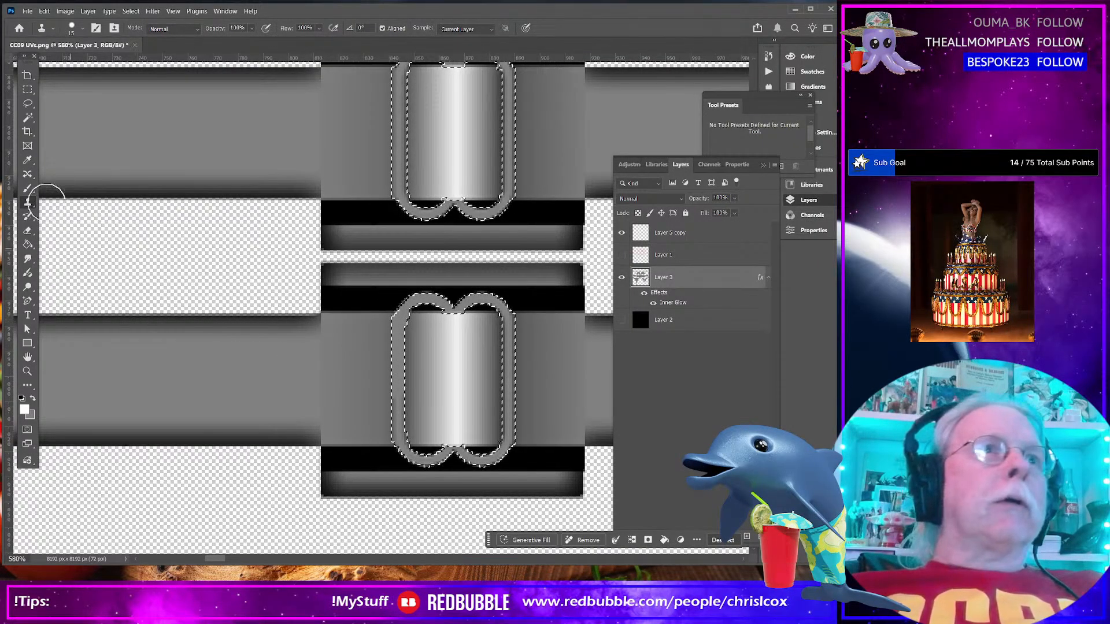
Clear the selection around the buckle outlines
key("m")
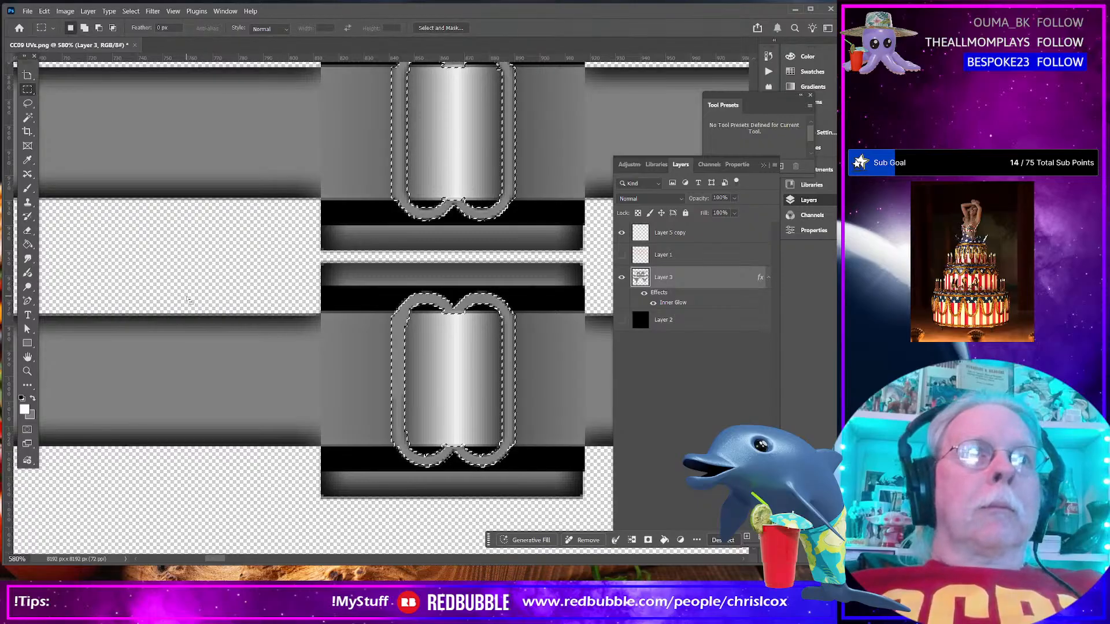
key("ctrl+d")
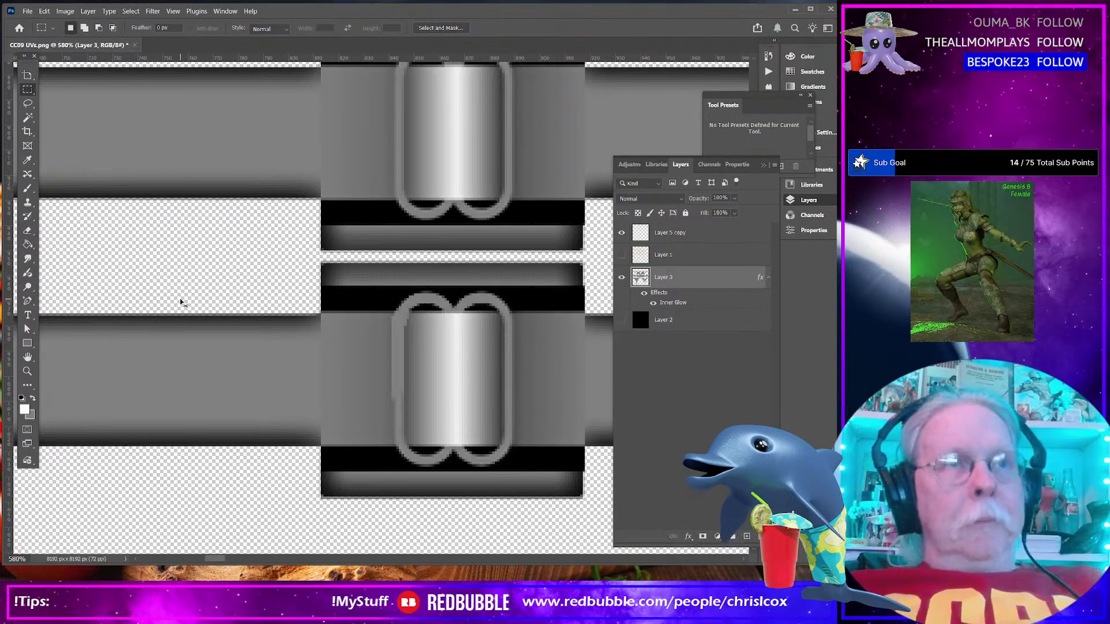
scroll(148, 174, "up", 3)
left_click_drag(119, 93, 280, 514)
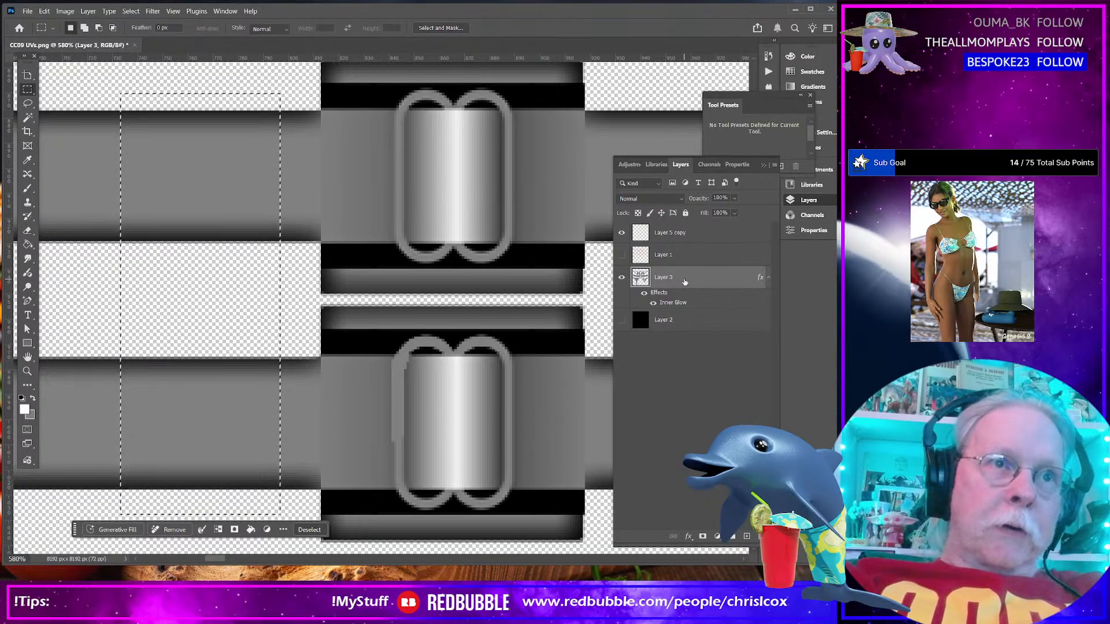
key("ctrl+d")
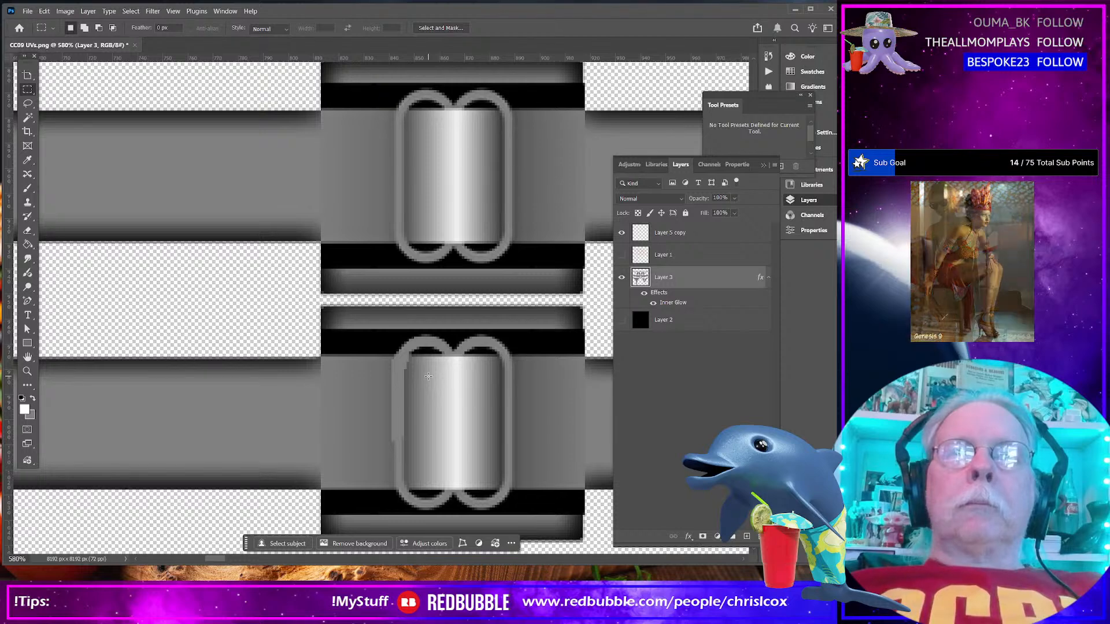
Duplicate Layer 3 and rasterize the layer style of the duplicate
right_click(709, 283)
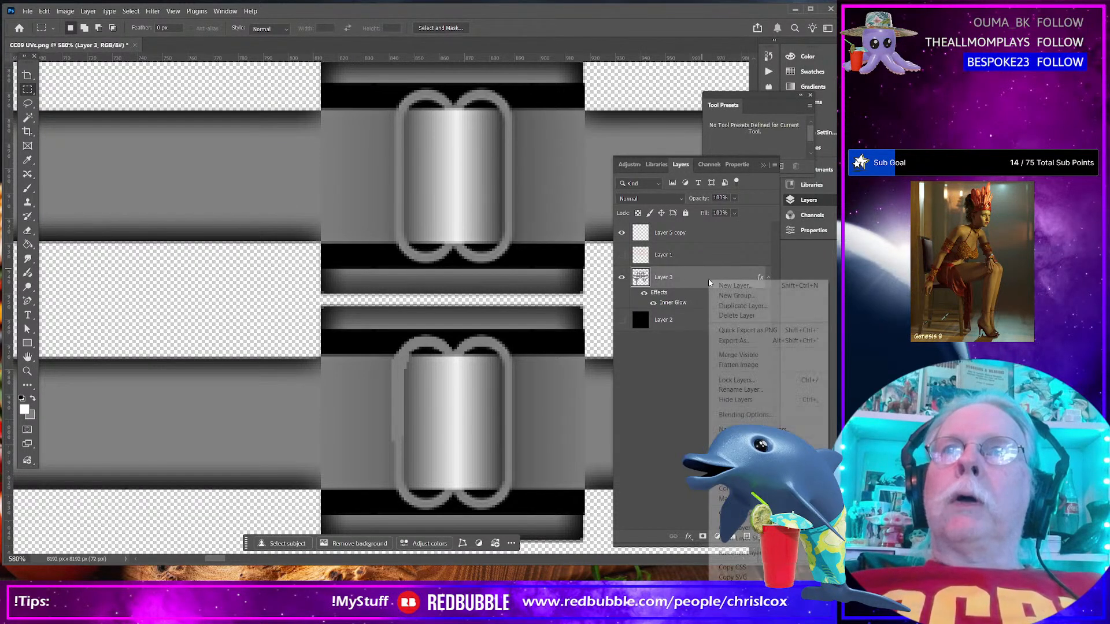
left_click(743, 305)
key("Return")
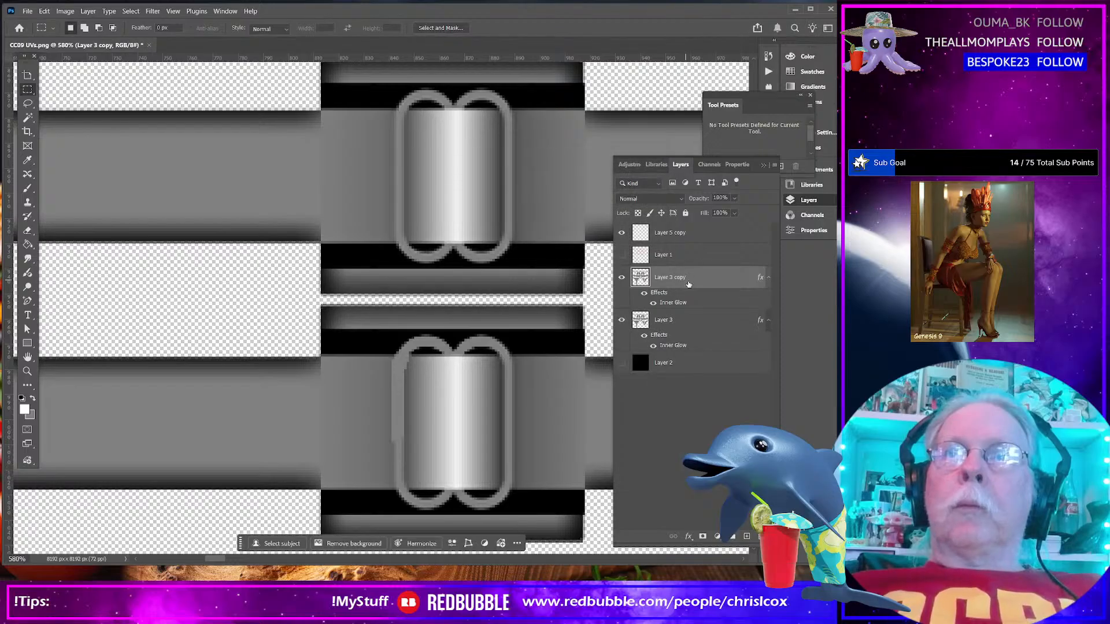
right_click(690, 281)
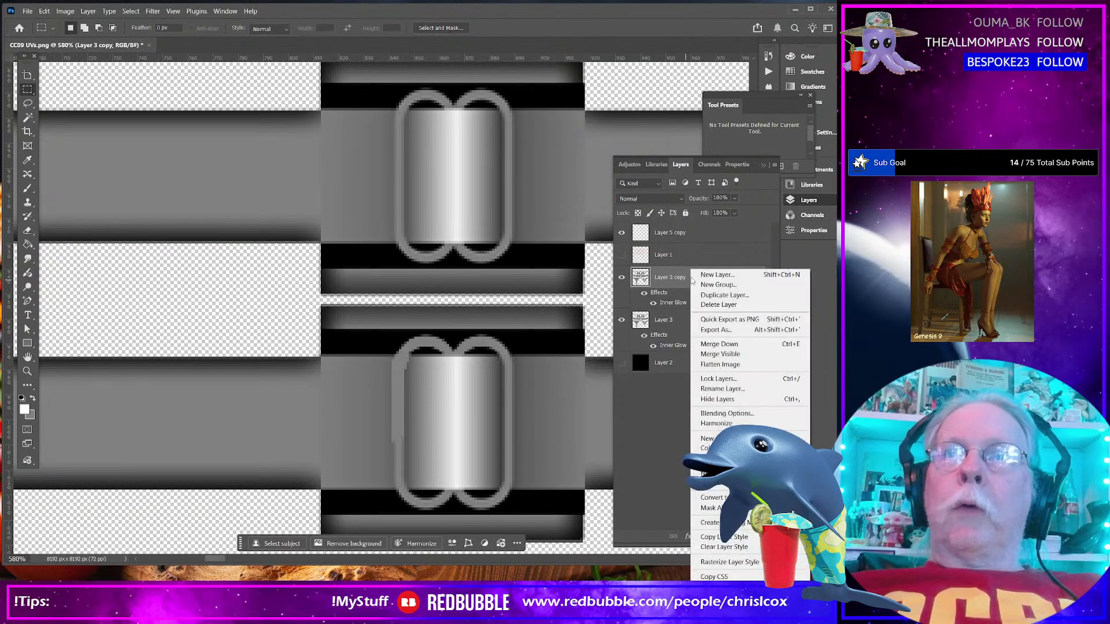
left_click(745, 564)
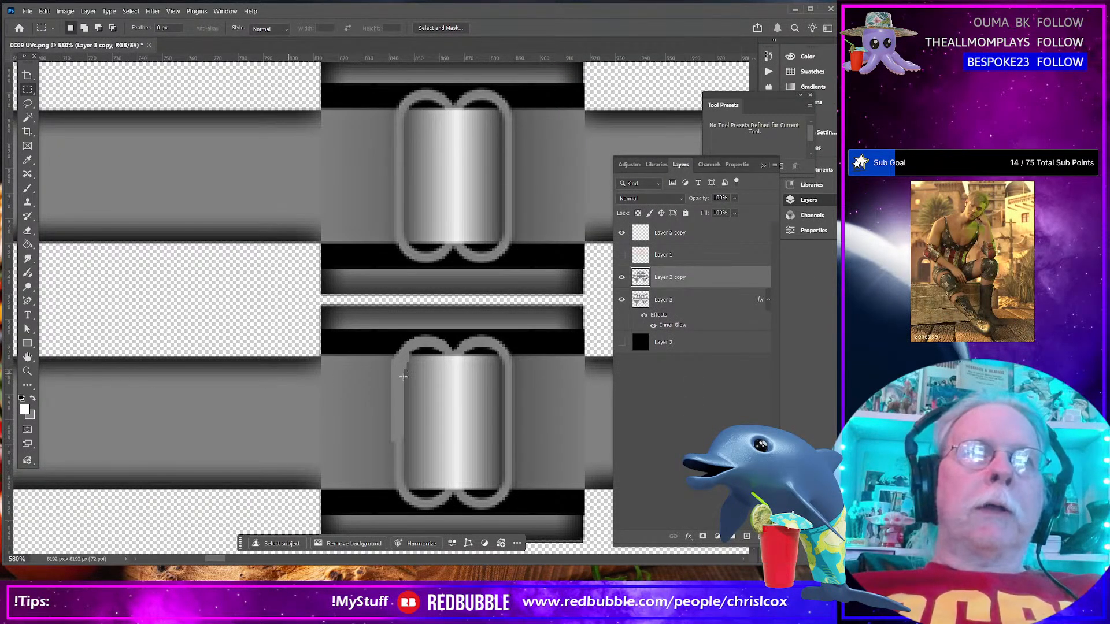
Select both buckle outlines on Layer 5 copy with the Magic Wand, and invert the selection to protect them
left_click(681, 234)
left_click(27, 131)
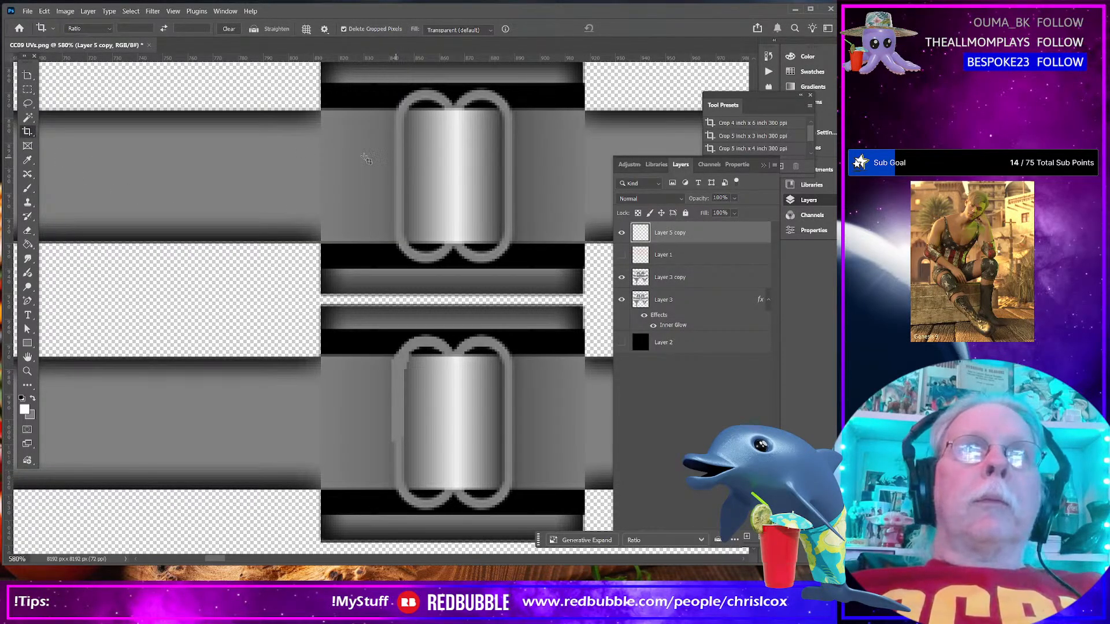
left_click(27, 117)
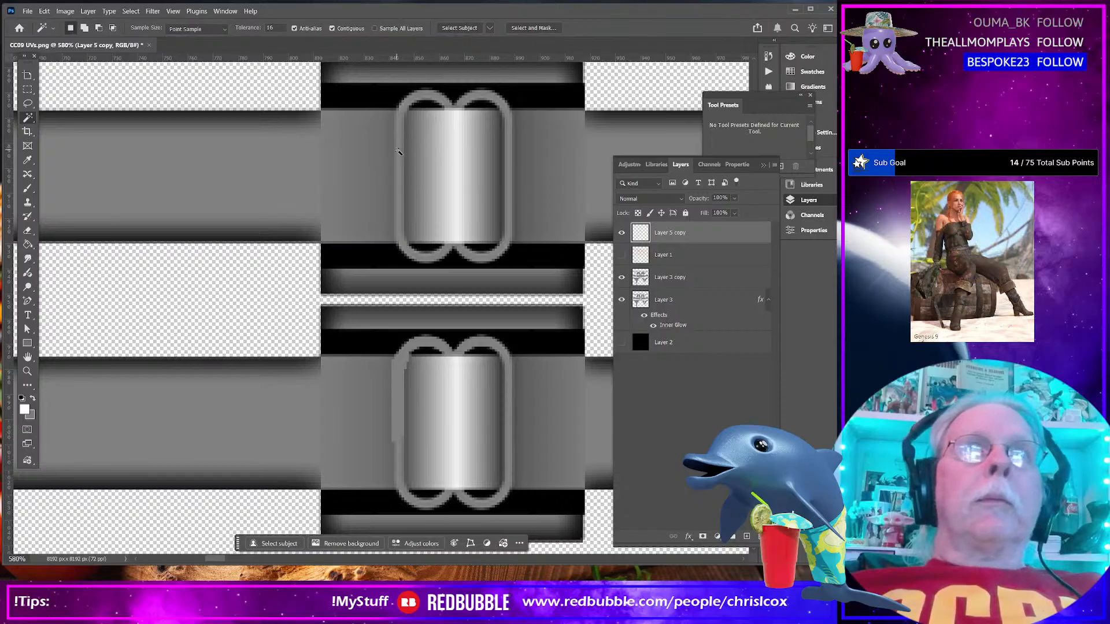
left_click(400, 154)
left_click(401, 398, "shift")
key("ctrl+shift+i")
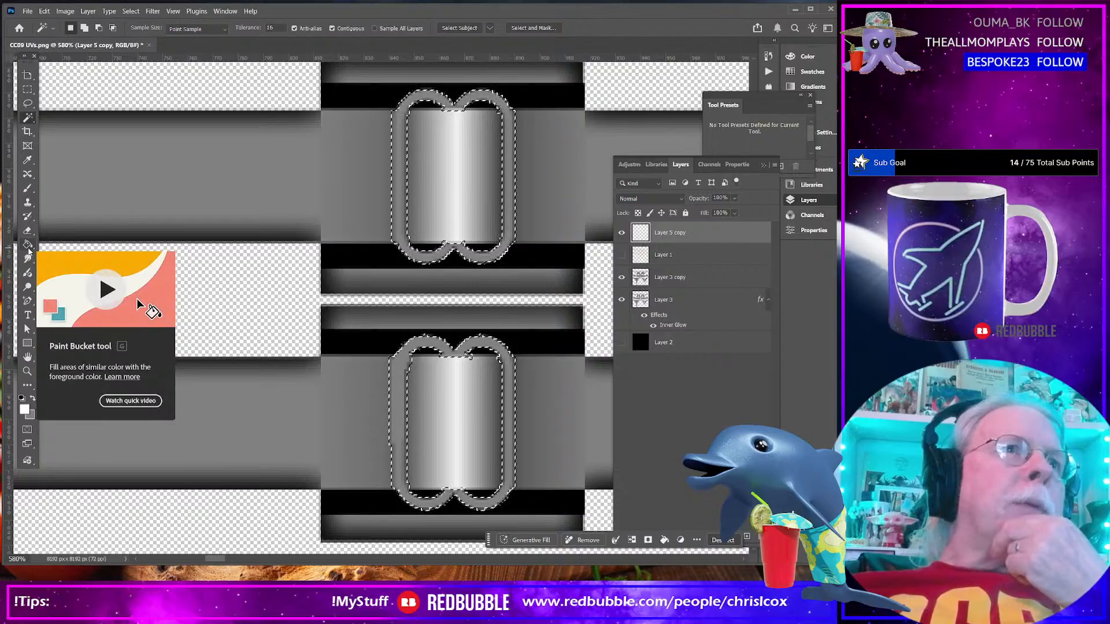
Clone the lower strap's upper shaded edge from Layer 3 copy onto Layer 5 copy, across the section left of the buckle outline
left_click(27, 203)
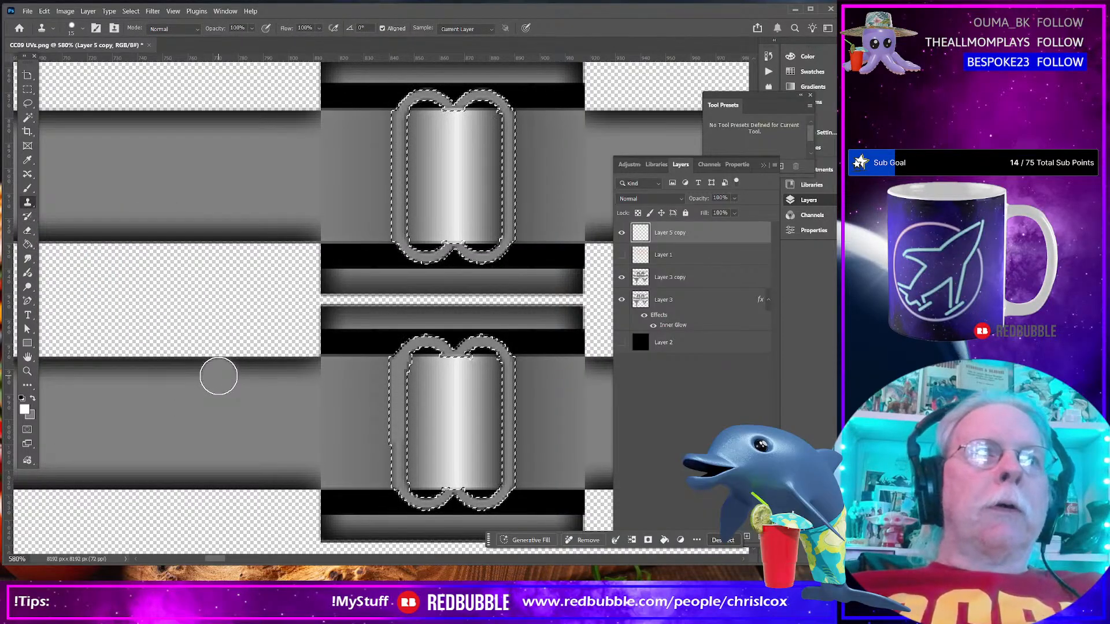
left_click(216, 374, "alt")
left_click_drag(321, 375, 367, 373)
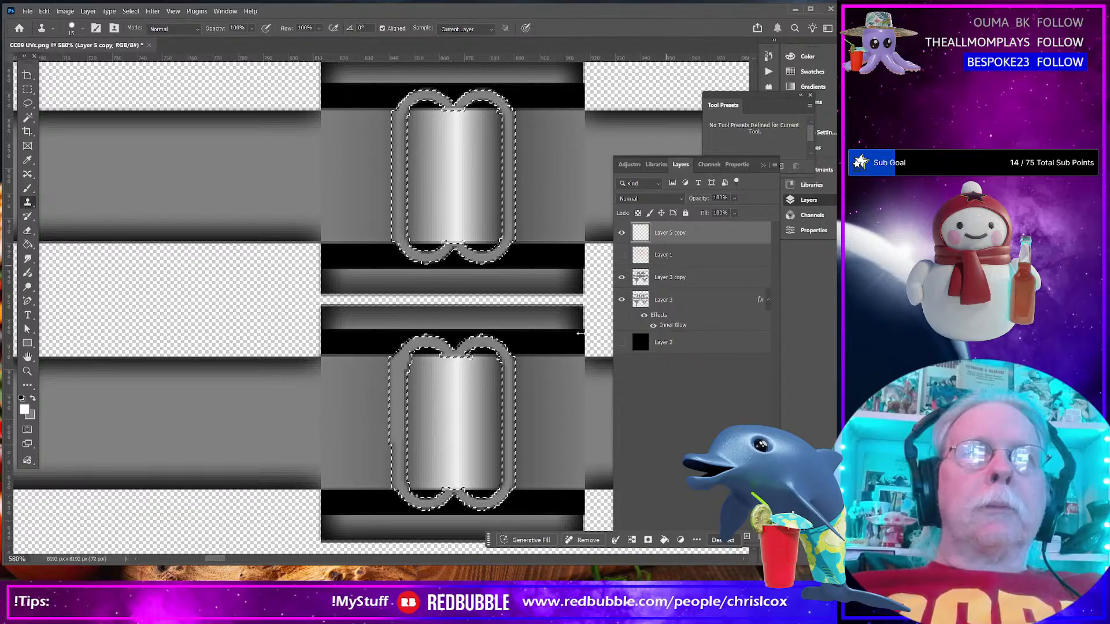
left_click(191, 375, "alt")
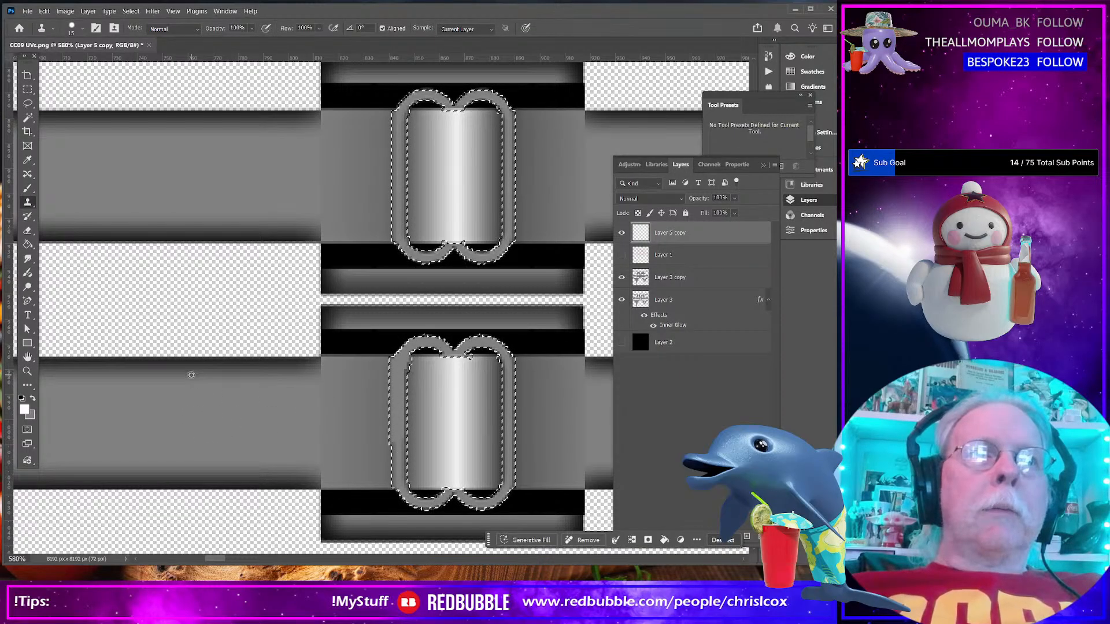
left_click(700, 277)
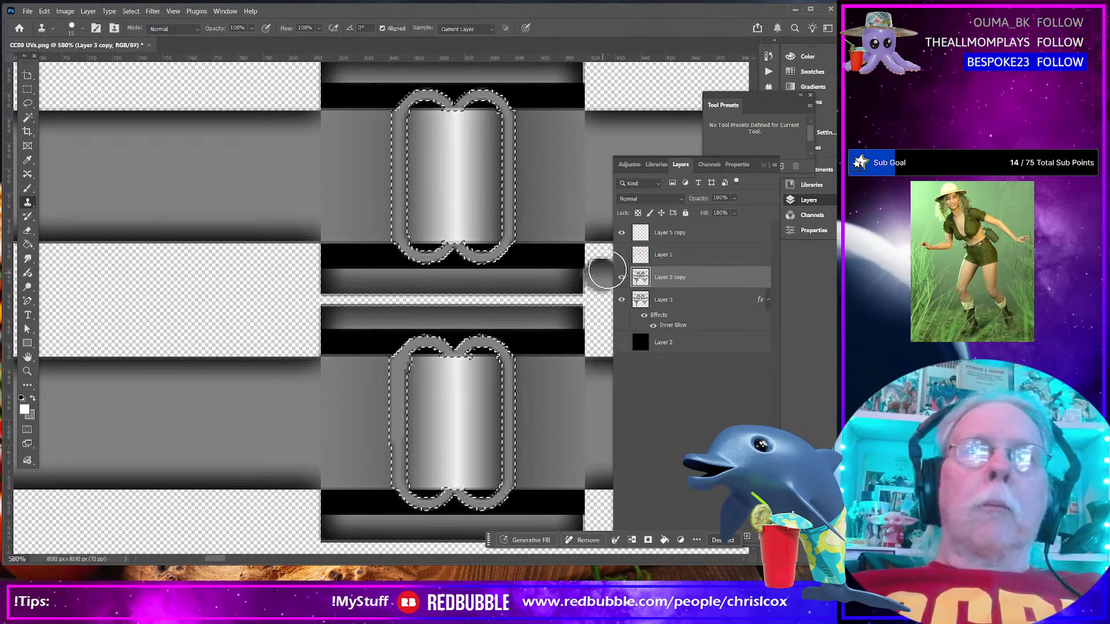
left_click(681, 234)
left_click_drag(325, 373, 358, 374)
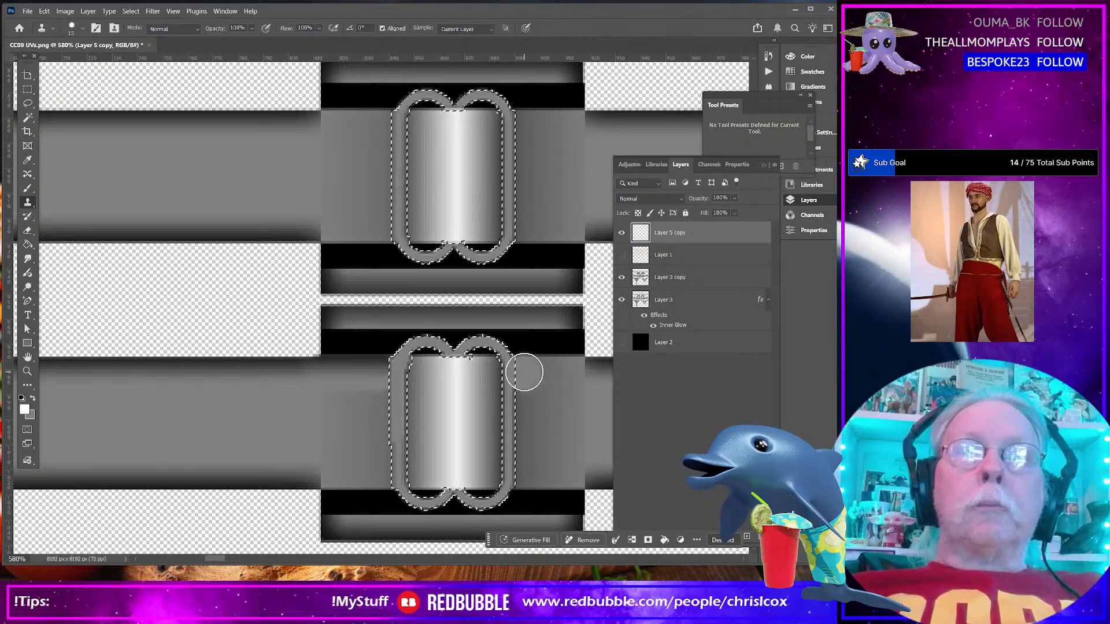
Clone the upper shaded edge from Layer 3 copy onto Layer 5 copy, across the section right of the lower buckle outline
left_click_drag(526, 373, 550, 373)
key("ctrl+z")
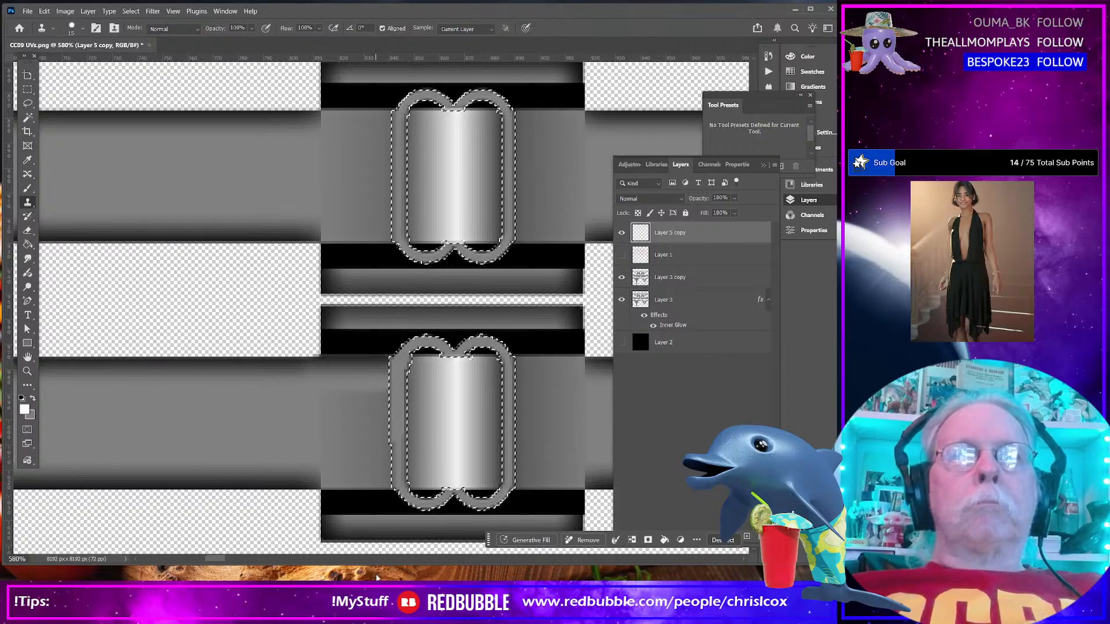
left_click(705, 278)
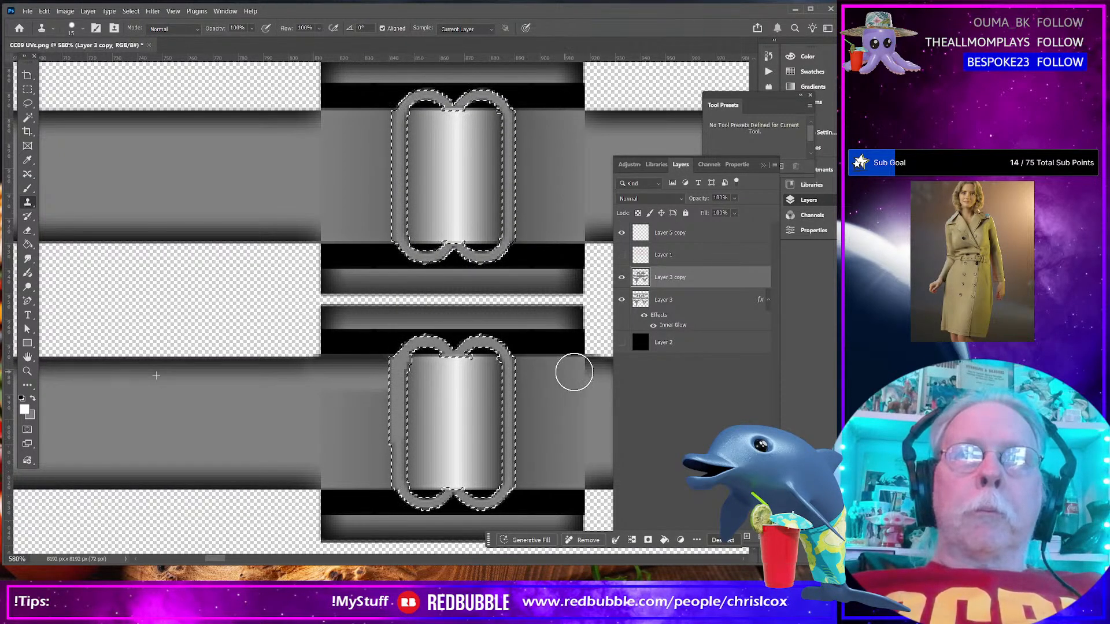
left_click(692, 236)
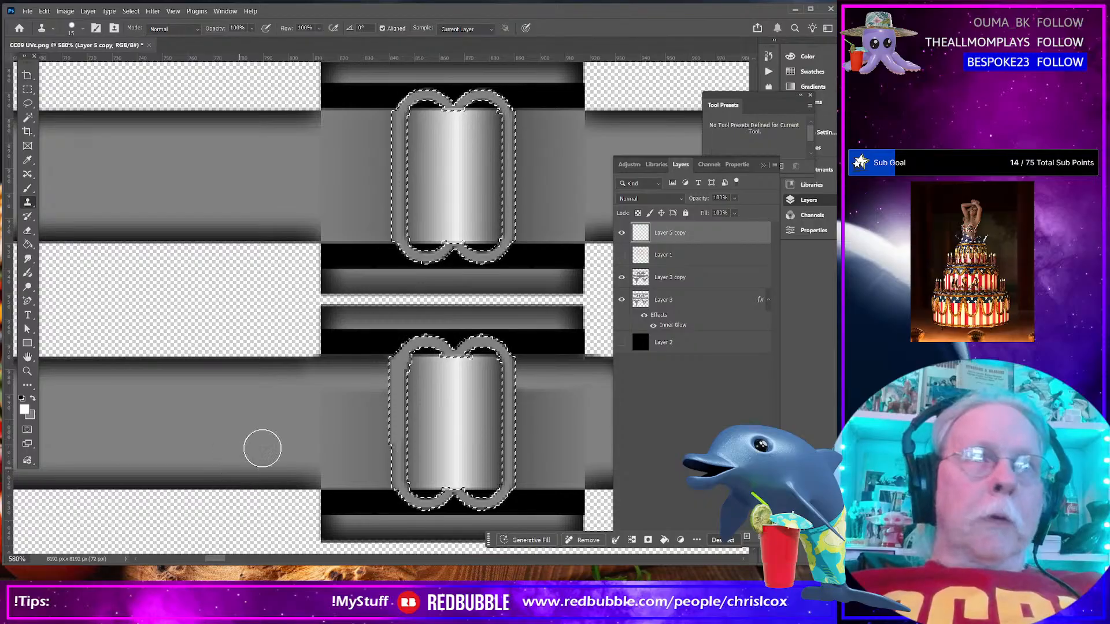
Clone the lower strap's bottom shaded edge from Layer 3 copy onto Layer 5 copy, on both sides of the buckle outline
left_click(654, 281)
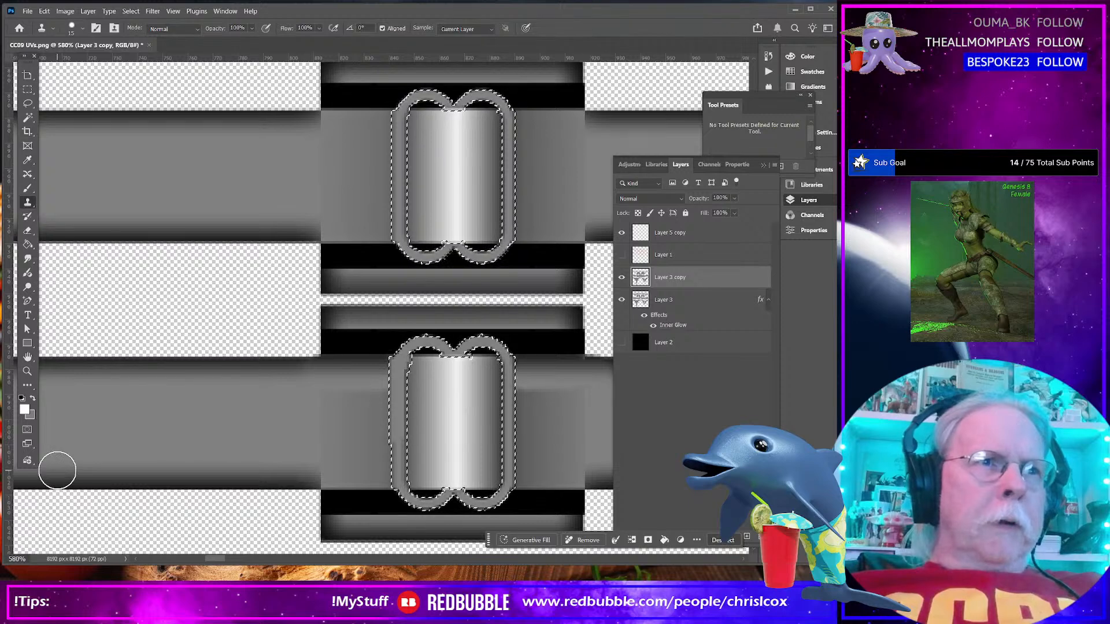
left_click(657, 232)
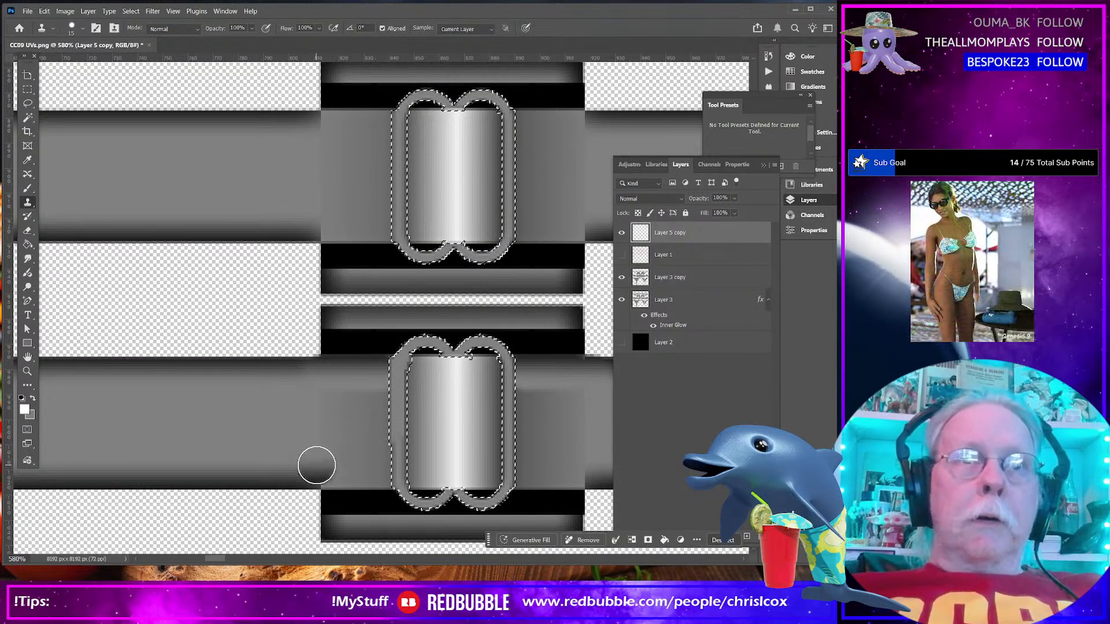
left_click_drag(321, 471, 369, 473)
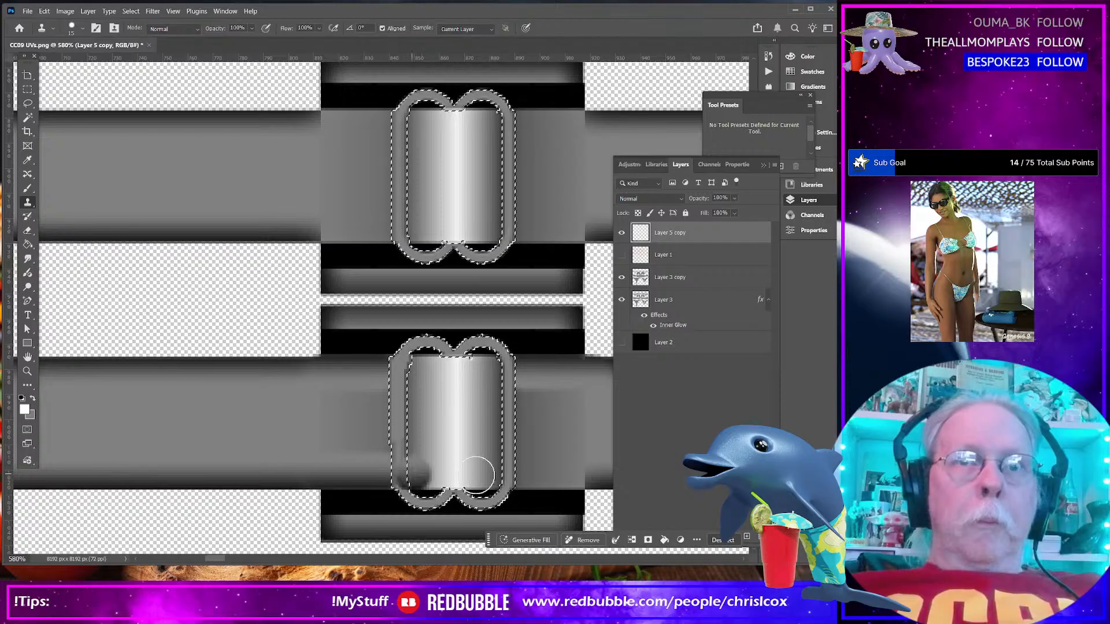
left_click_drag(526, 473, 585, 473)
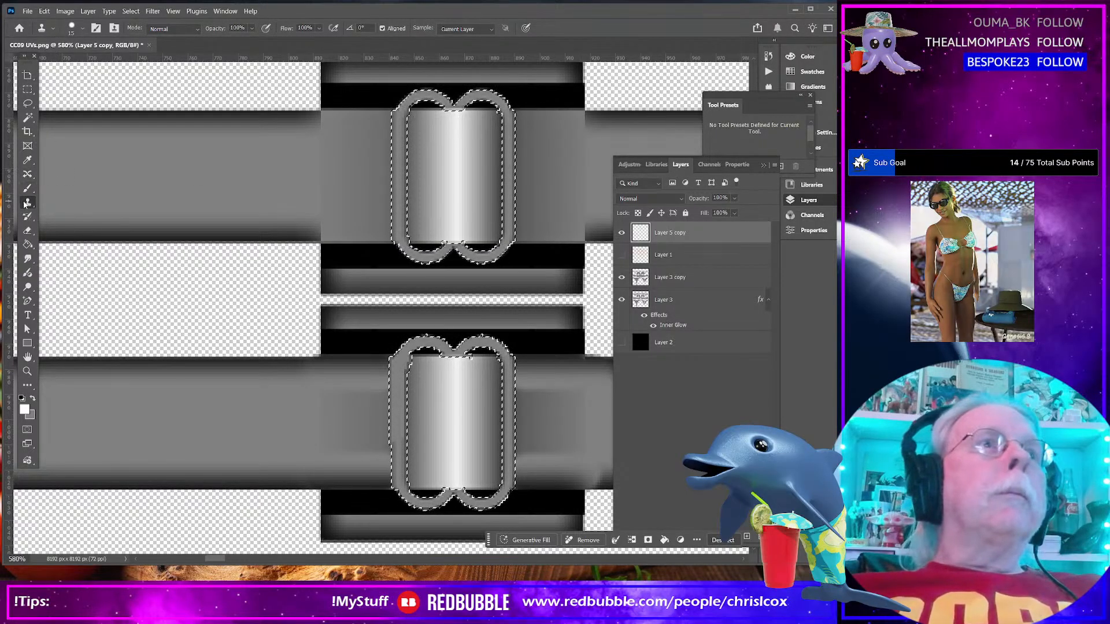
Sample the strap's gray and paint over the darker middle areas on both sides of the lower buckle outline with a size 15 brush
left_click(29, 162)
left_click(309, 404)
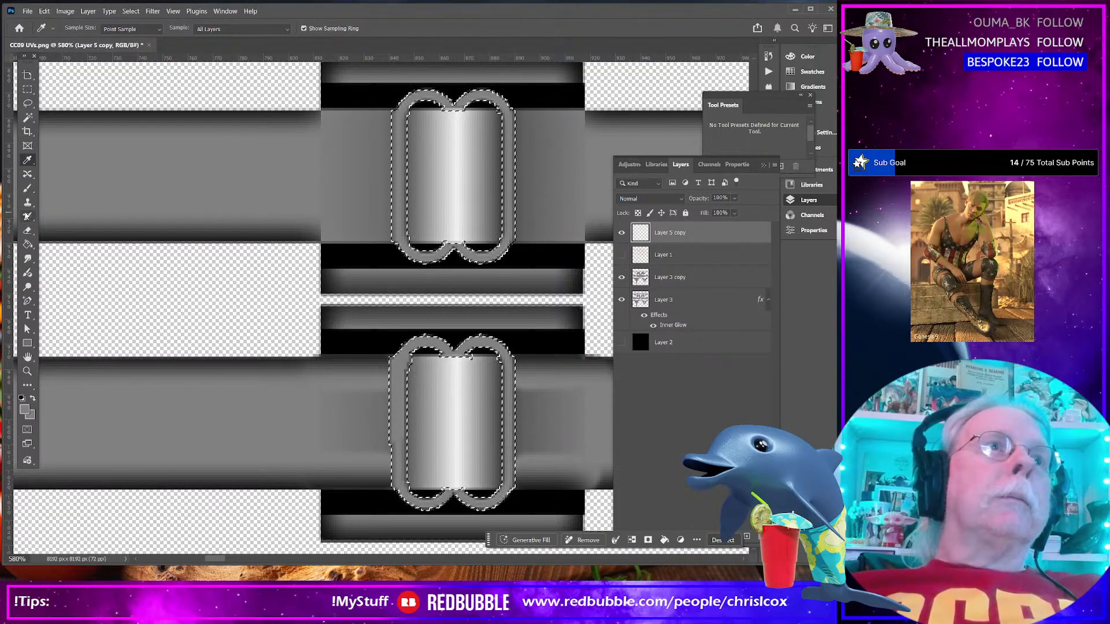
left_click(27, 188)
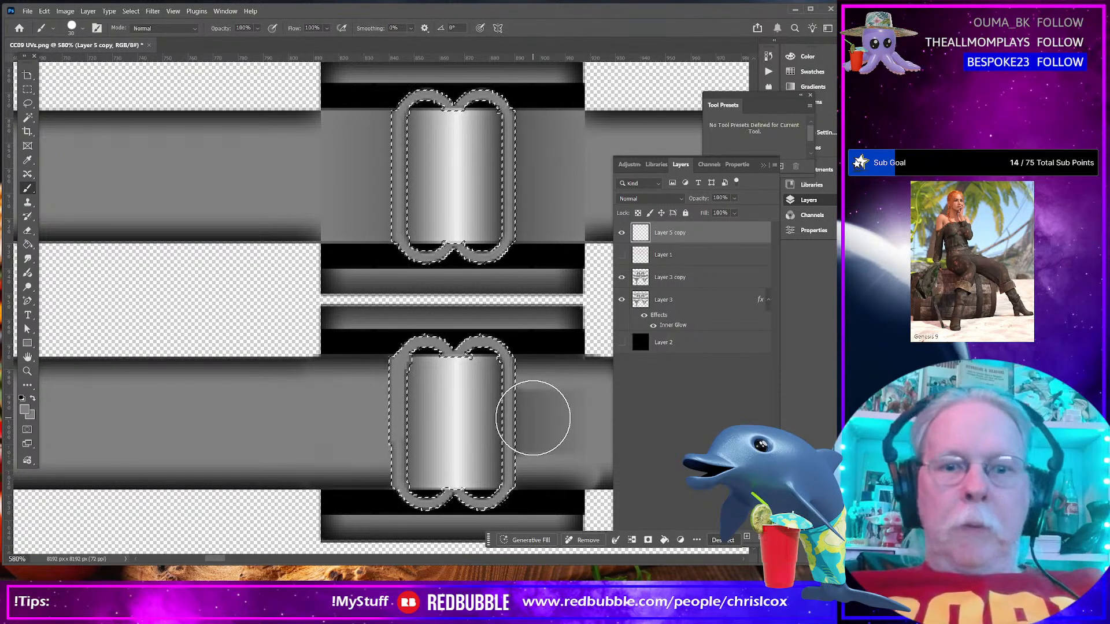
key("bracketleft")
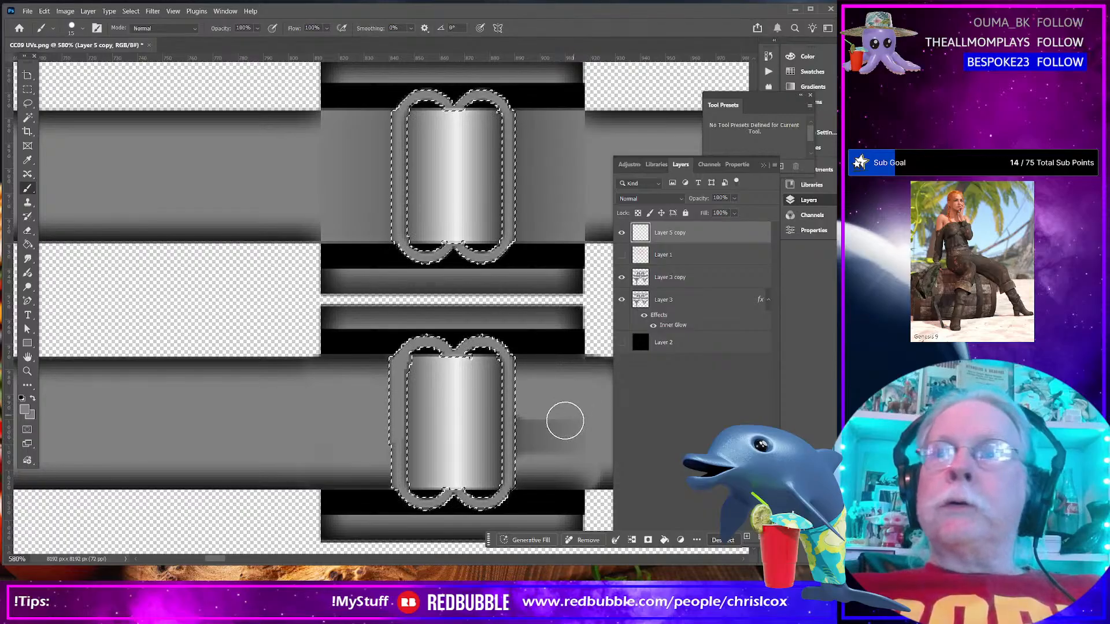
mouse_move(529, 411)
left_mouse_down()
mouse_move(528, 442)
mouse_move(582, 444)
mouse_move(550, 426)
left_mouse_up()
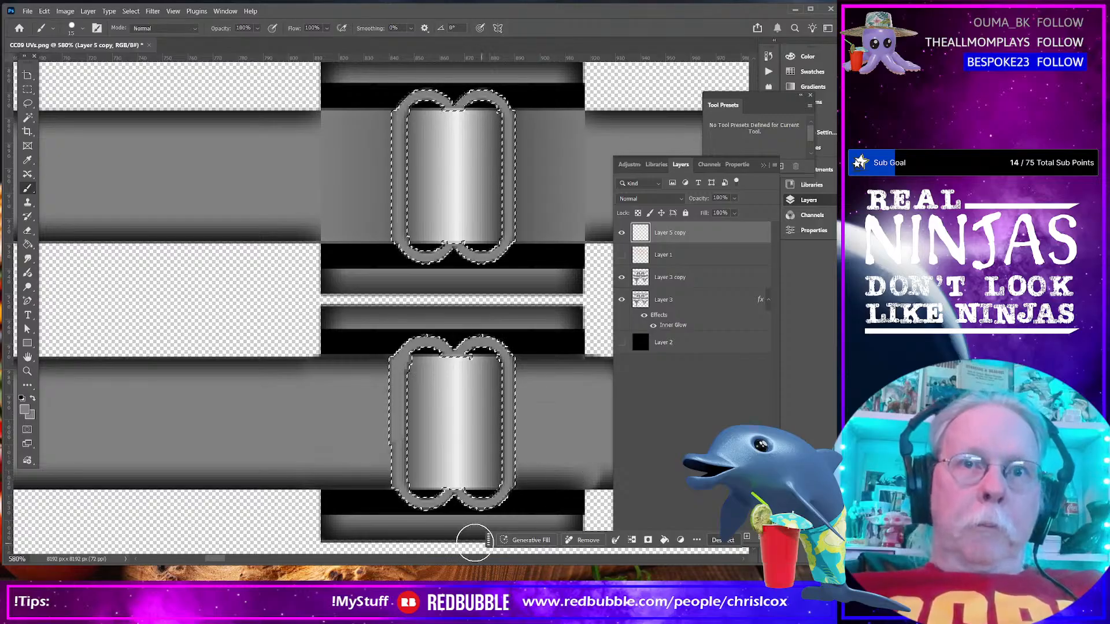
Touch up the lower strap's bottom shaded edge on Layer 5 copy where the buckle section's right end meets the strap, cloning from Layer 3 copy
mouse_move(218, 559)
left_mouse_down()
mouse_move(238, 564)
mouse_move(226, 568)
left_mouse_up()
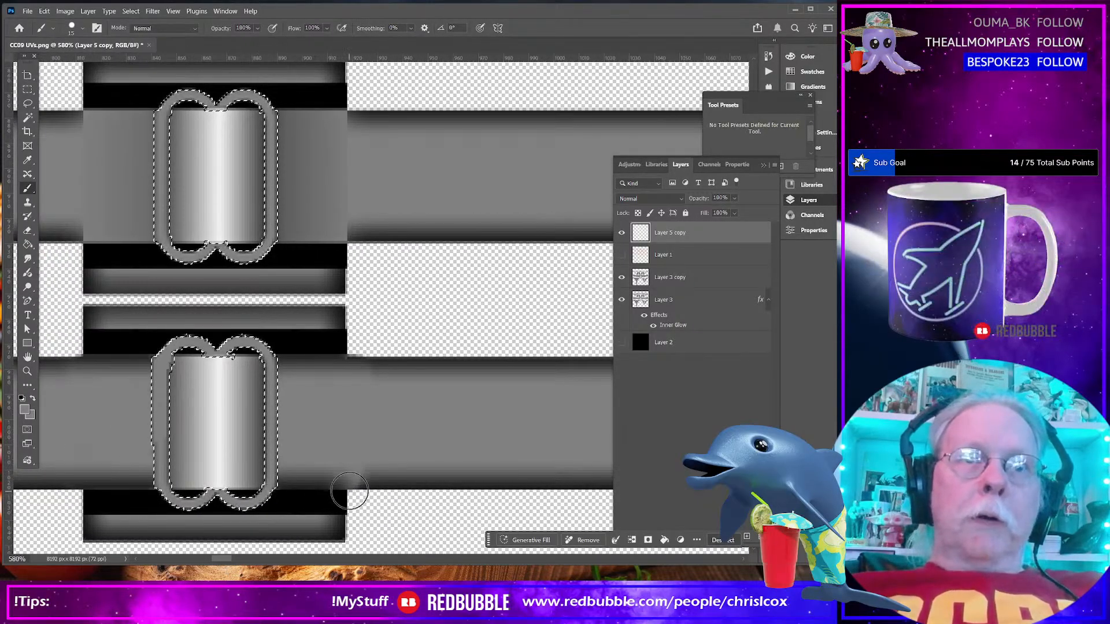
left_click(679, 277)
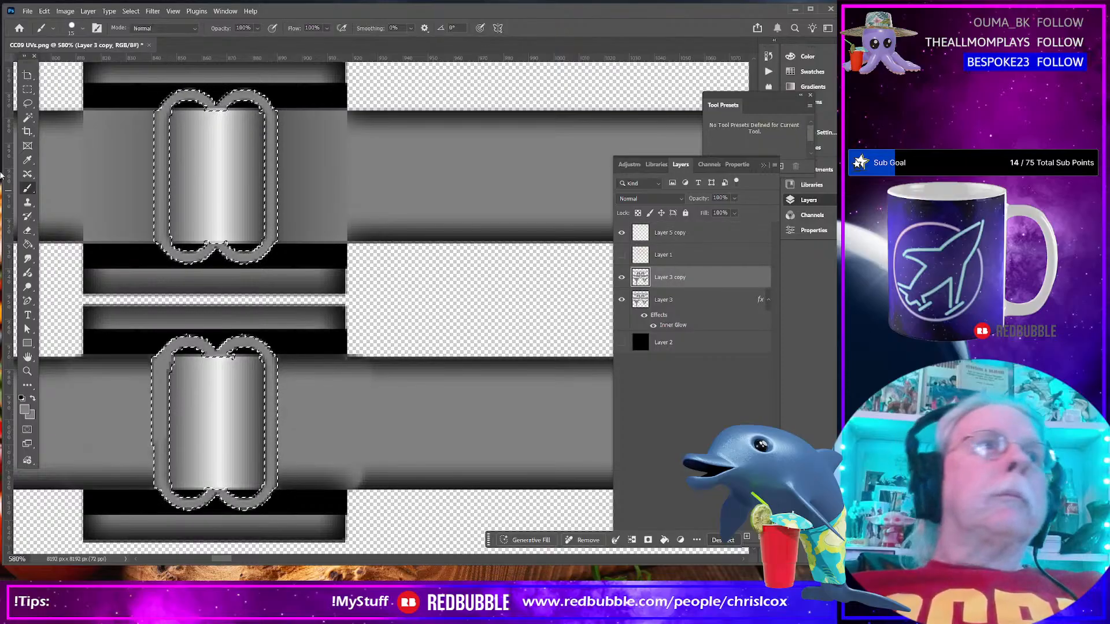
left_click(28, 202)
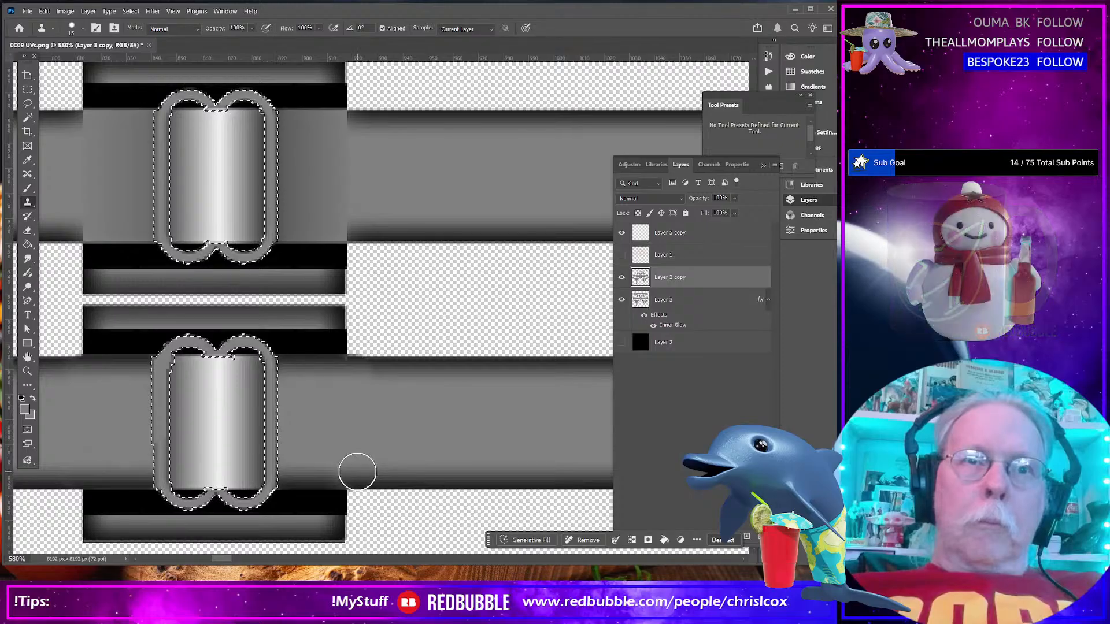
left_click(678, 236)
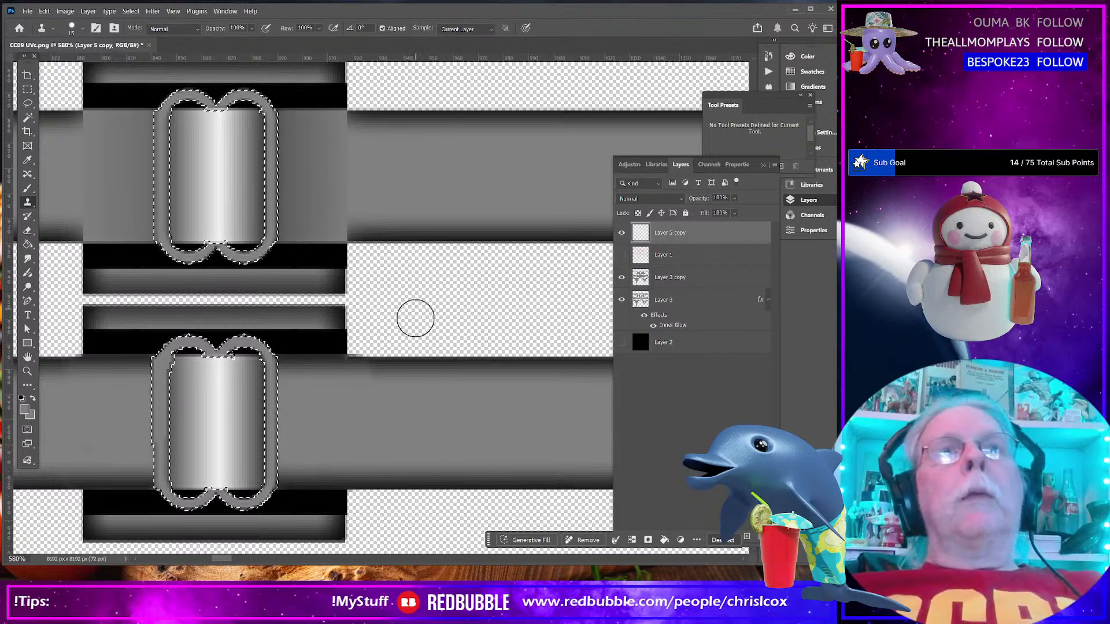
Clone the upper strap's bottom and top shaded edges from Layer 3 copy onto Layer 5 copy, across the section right of the buckle outline
scroll(353, 197, "up", 1)
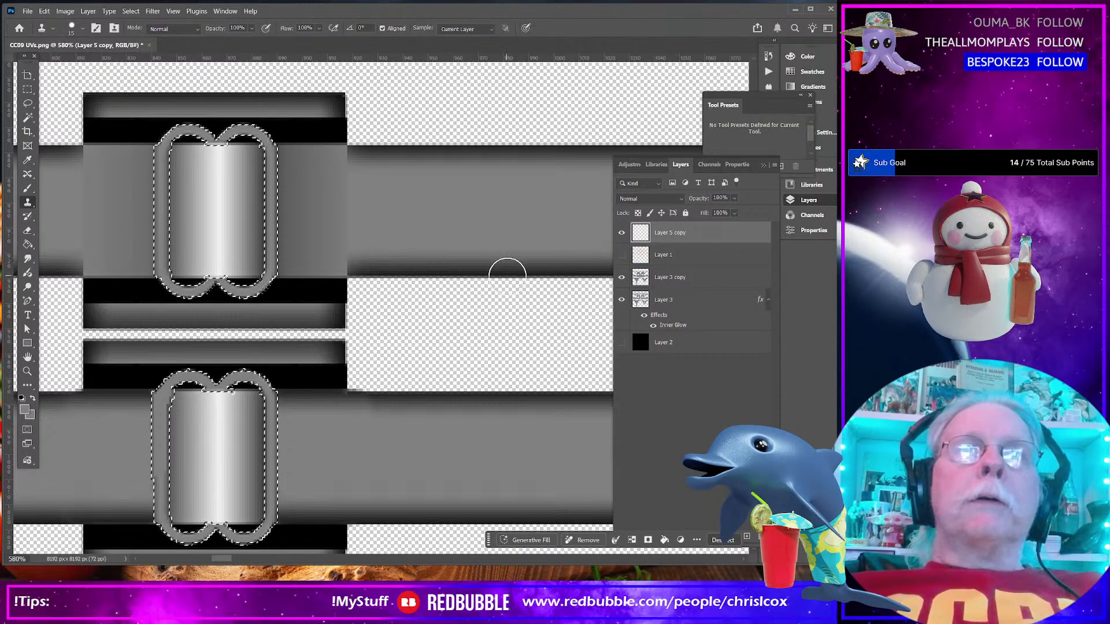
left_click(543, 260, "alt")
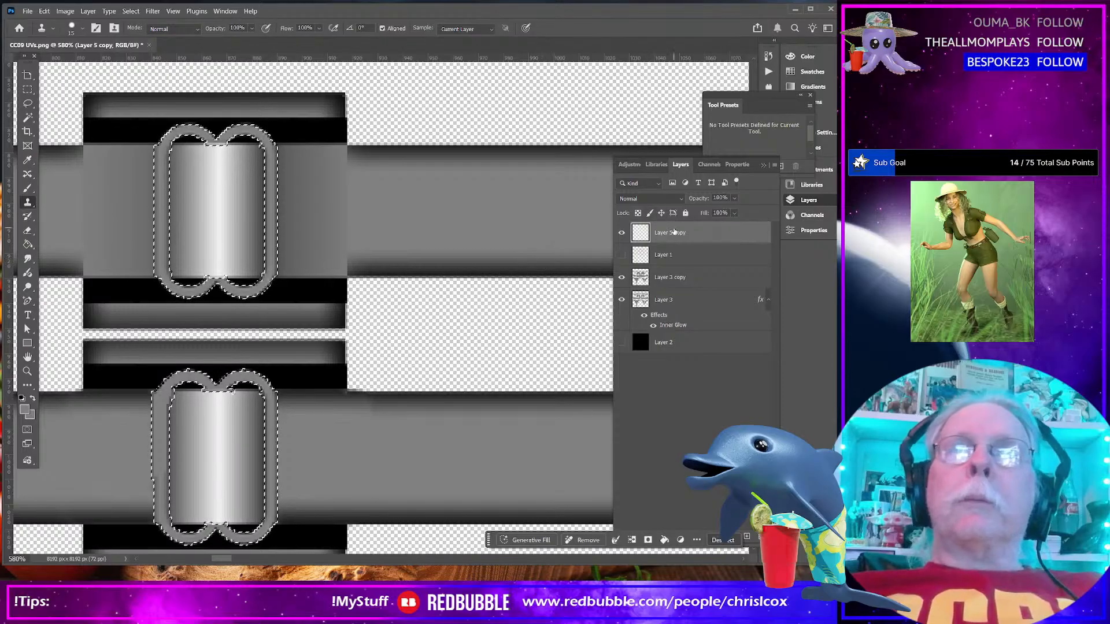
left_click(645, 283)
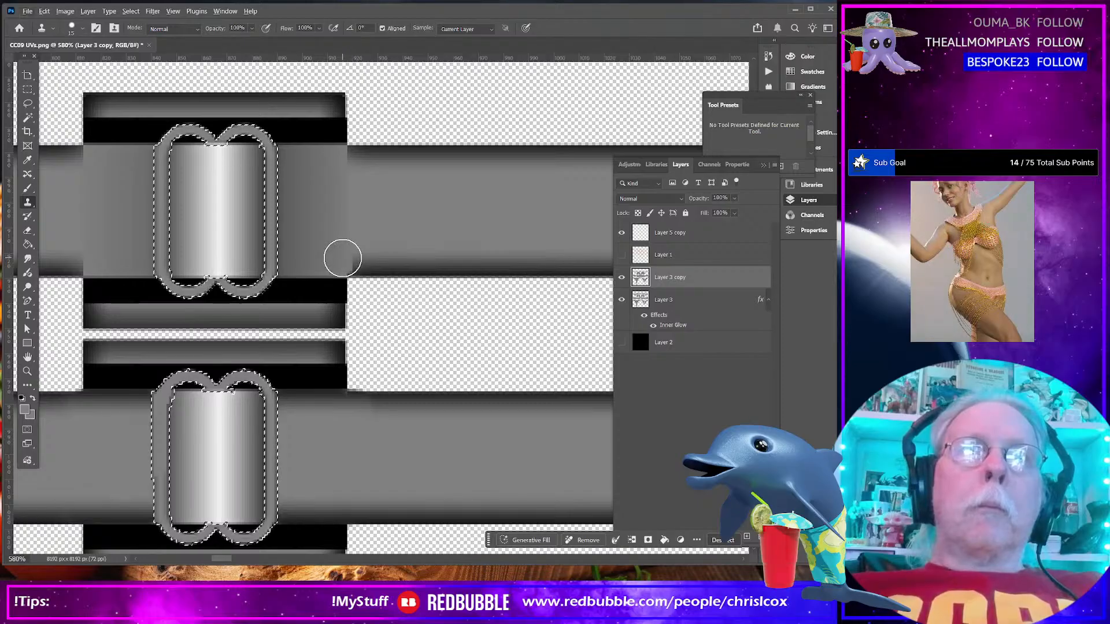
left_click(684, 238)
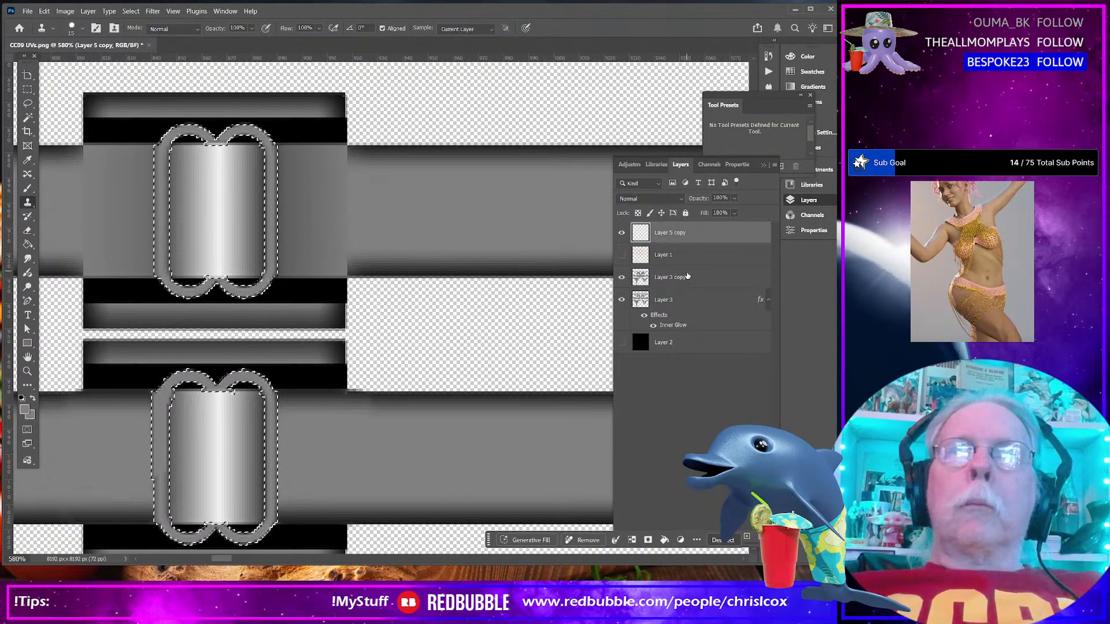
left_click(687, 277)
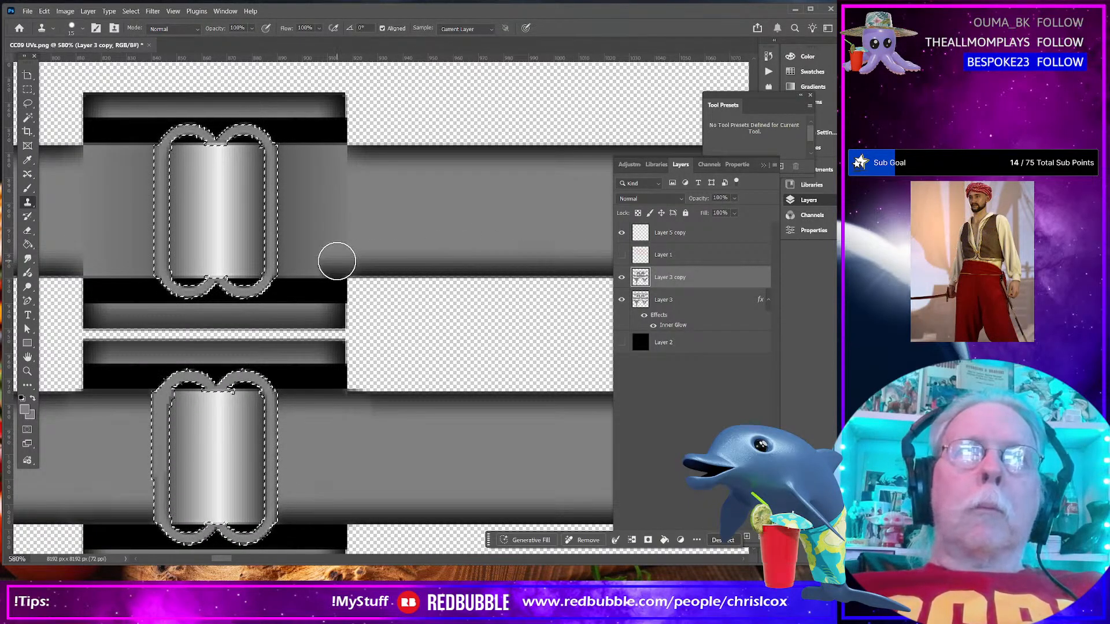
key("alt+bracketright")
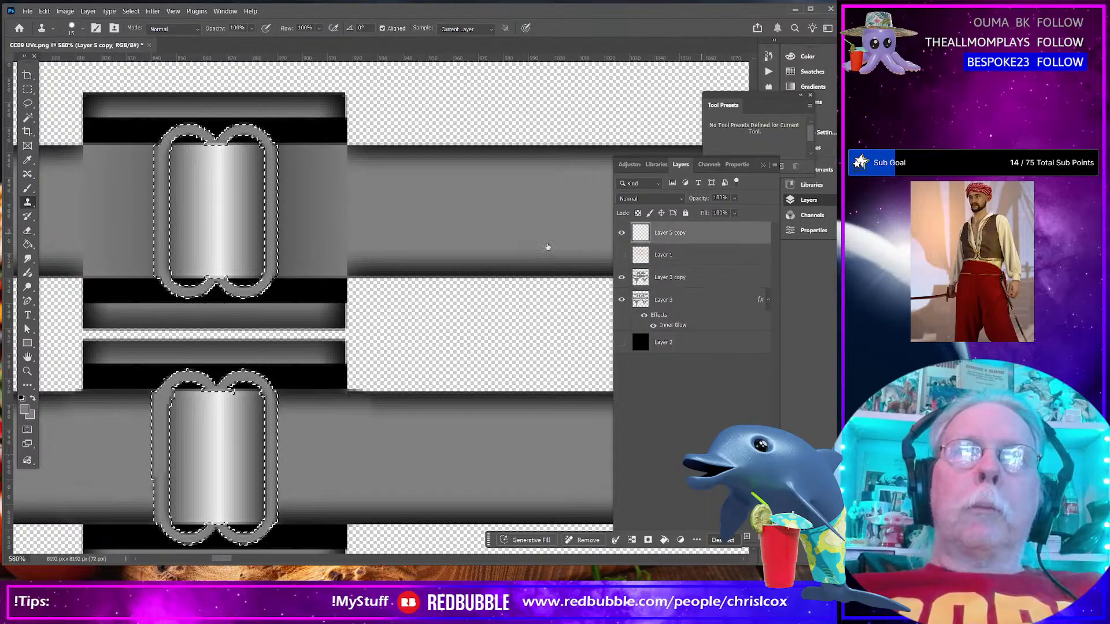
left_click_drag(338, 259, 288, 259)
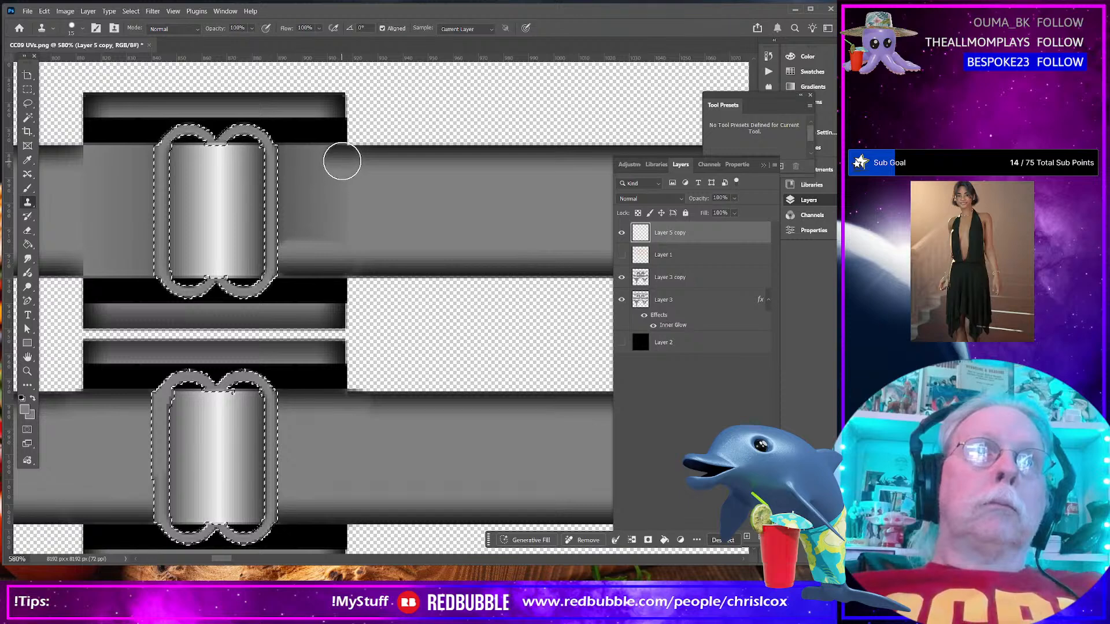
left_click_drag(337, 161, 287, 161)
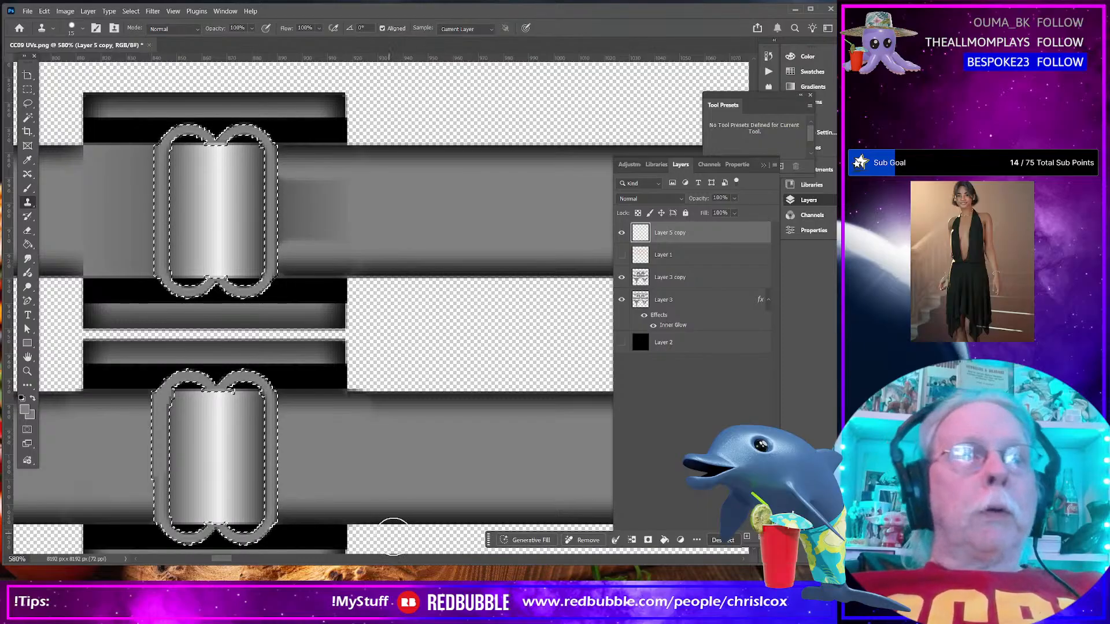
Clone the upper strap's top and bottom shaded edges from Layer 3 copy onto Layer 5 copy, across the section left of the buckle outline
left_click_drag(220, 559, 216, 559)
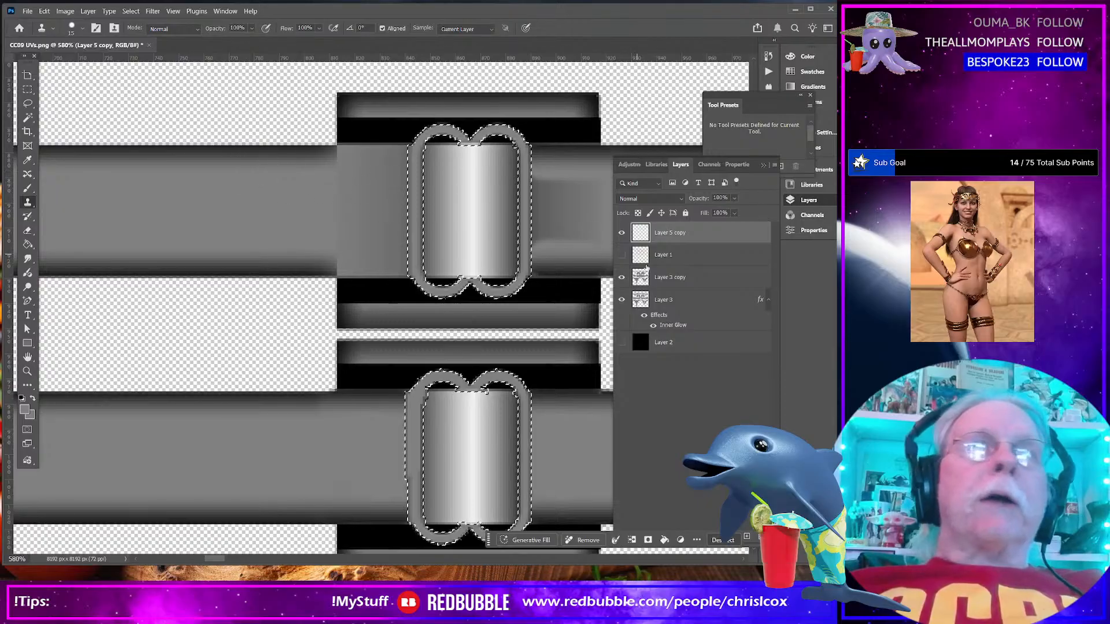
left_click(704, 283)
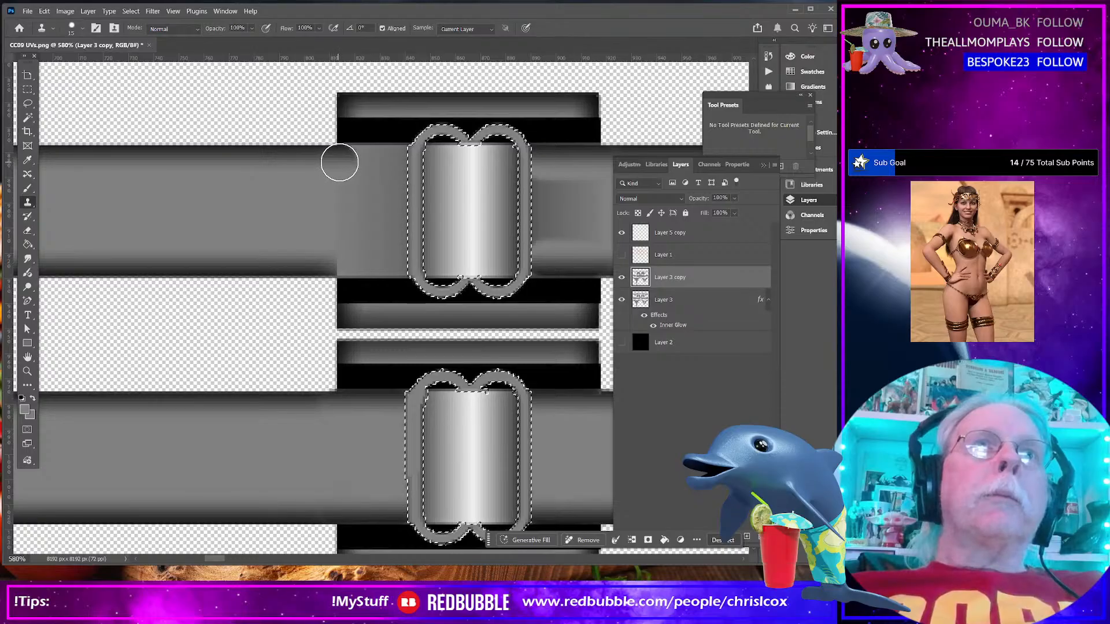
left_click(707, 233)
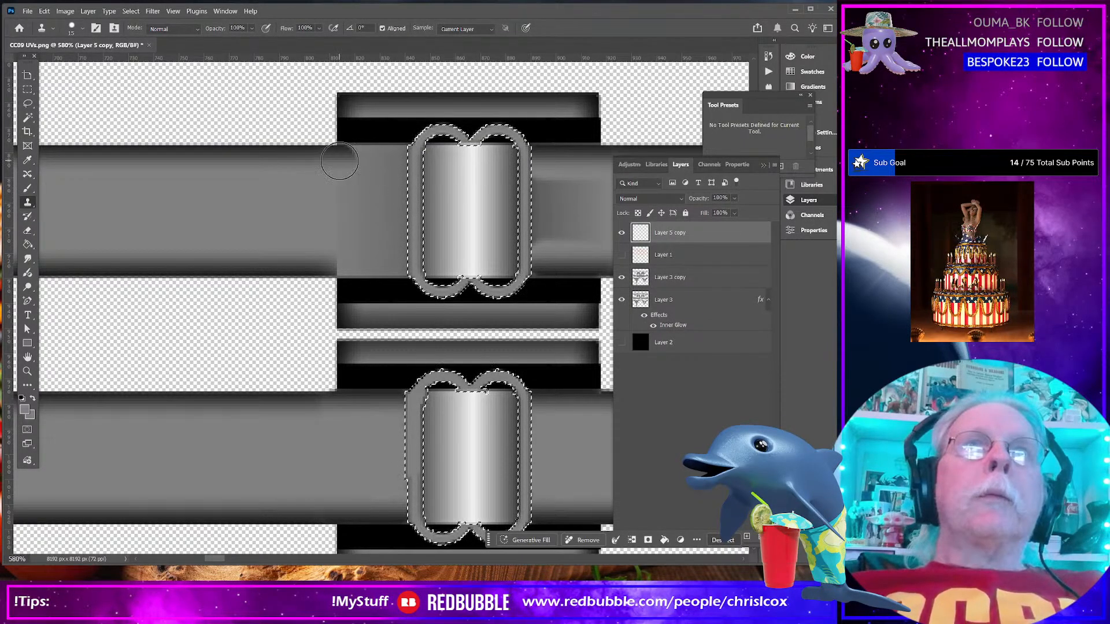
left_click_drag(340, 161, 362, 163)
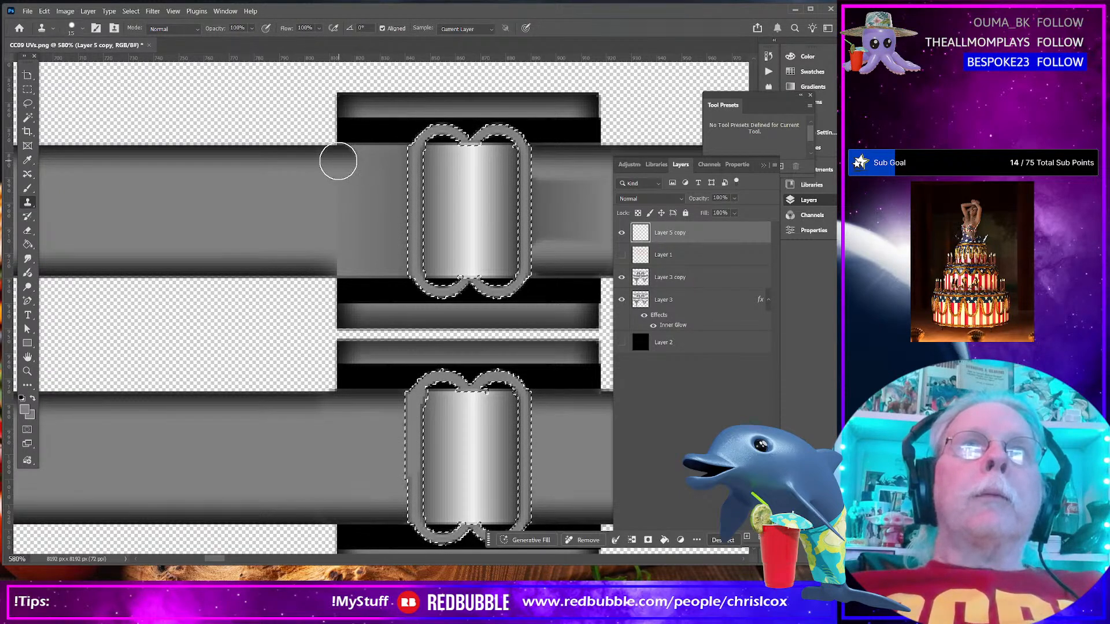
left_click_drag(338, 161, 401, 161)
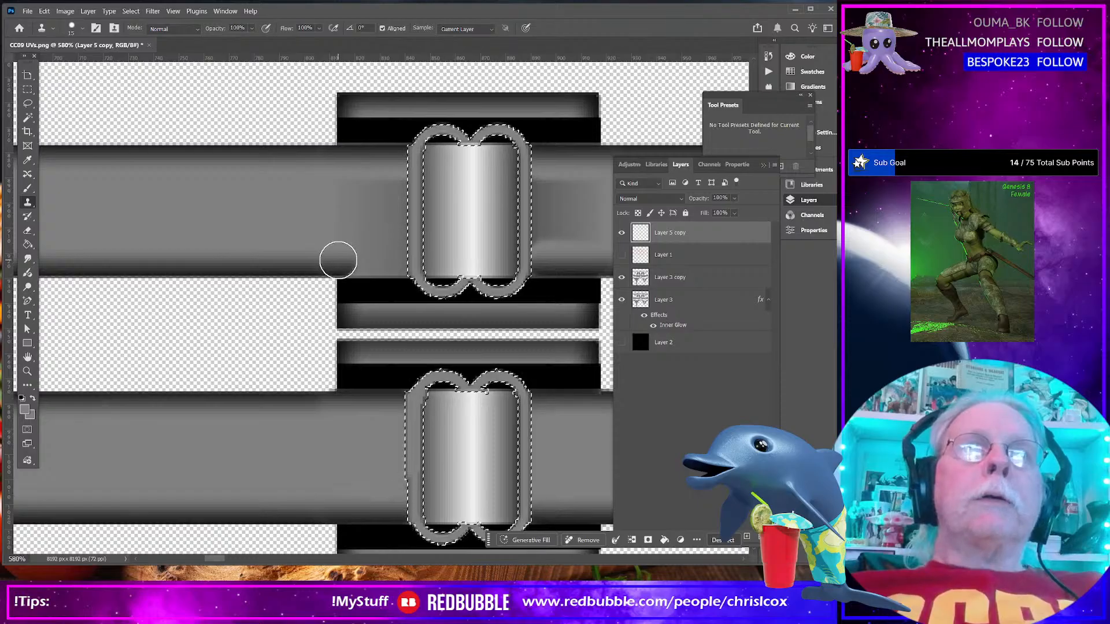
left_click_drag(339, 260, 379, 260)
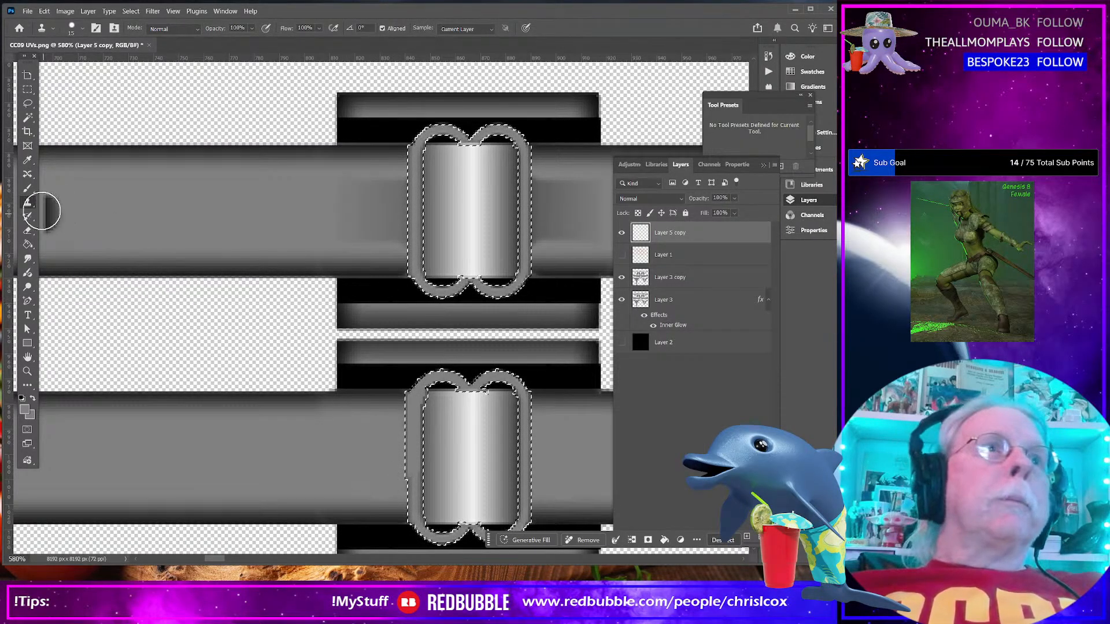
Paint the sampled gray over the remaining darker middle areas on both sides of the upper buckle outline
left_click(28, 188)
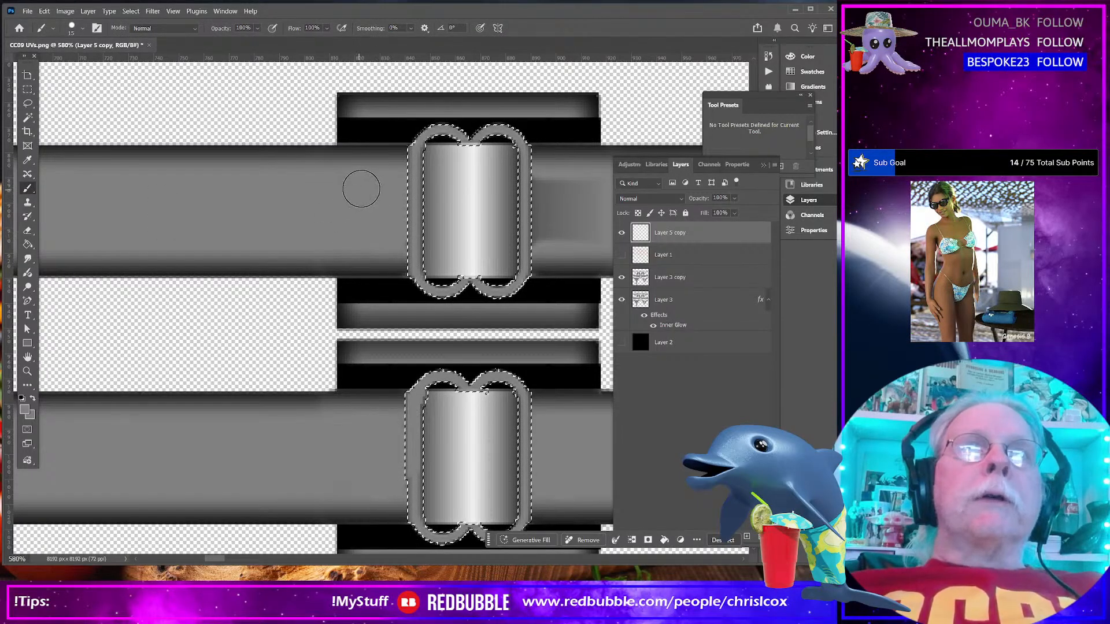
mouse_move(546, 186)
left_mouse_down()
mouse_move(546, 232)
mouse_move(592, 232)
mouse_move(580, 182)
mouse_move(557, 200)
left_mouse_up()
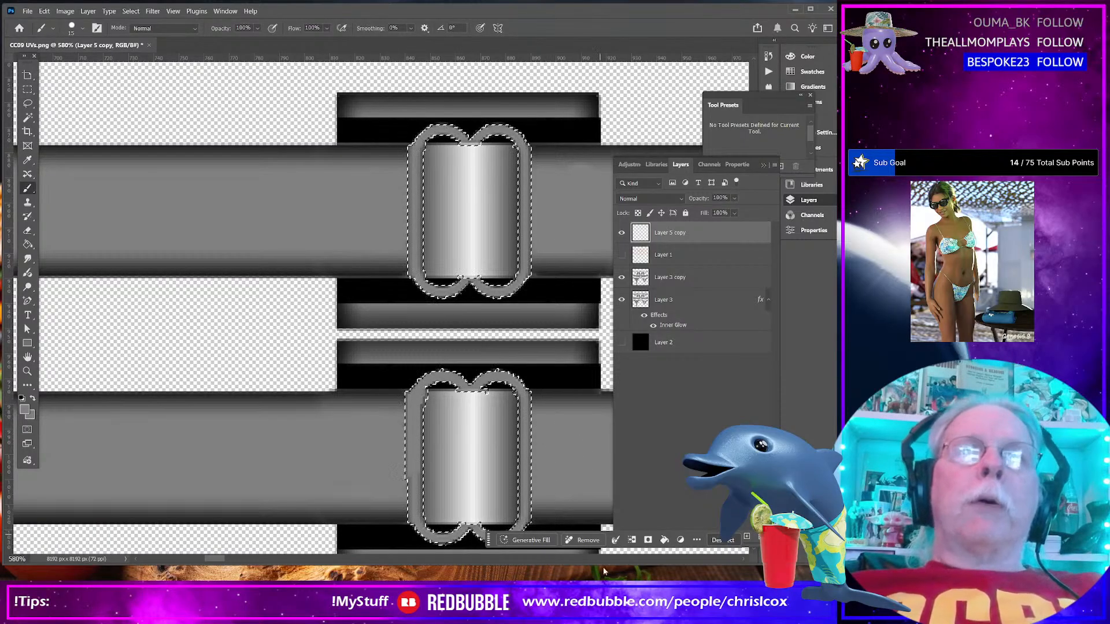
Try to clone the lower strap's bottom shaded edge from Layer 3 copy onto Layer 5 copy around the other buckle pair's lower outline
left_click_drag(217, 561, 653, 559)
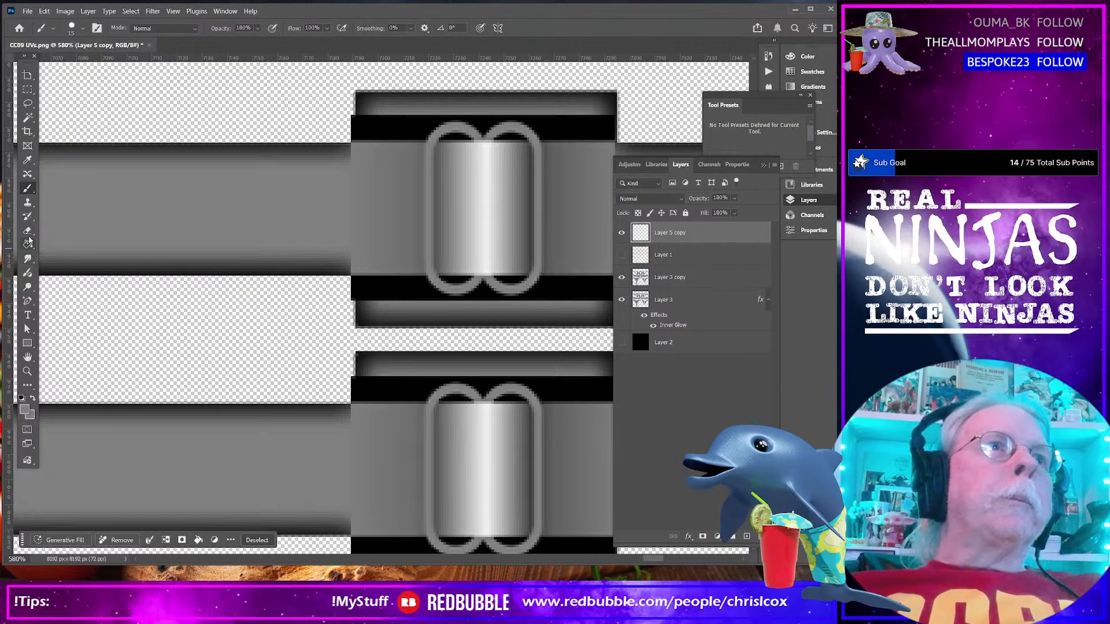
left_click(27, 203)
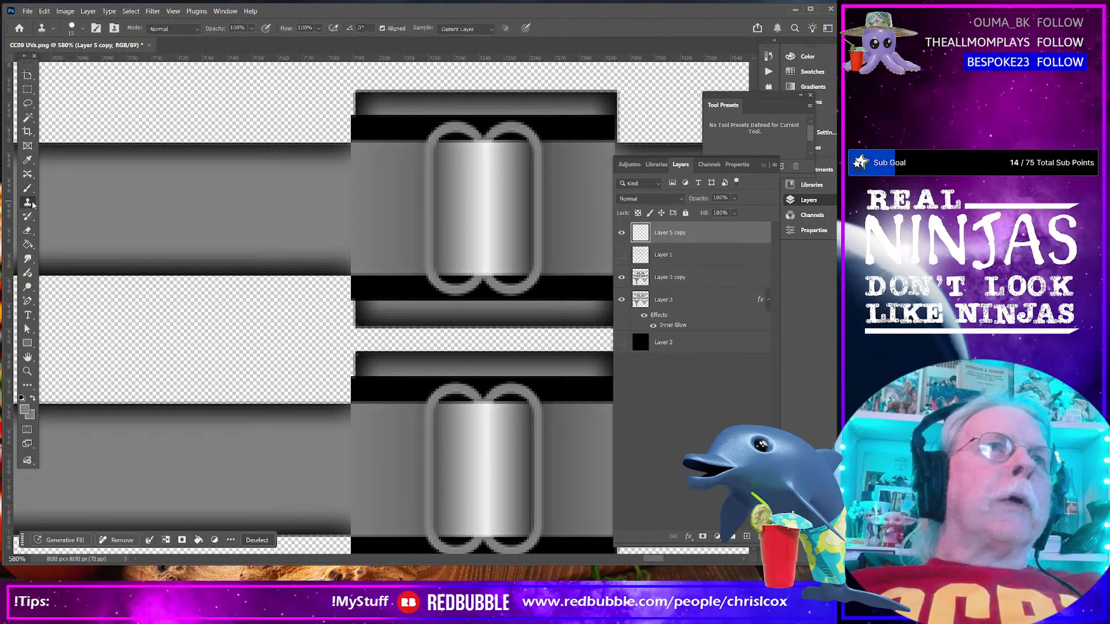
left_click(694, 277)
scroll(310, 512, "down", 1)
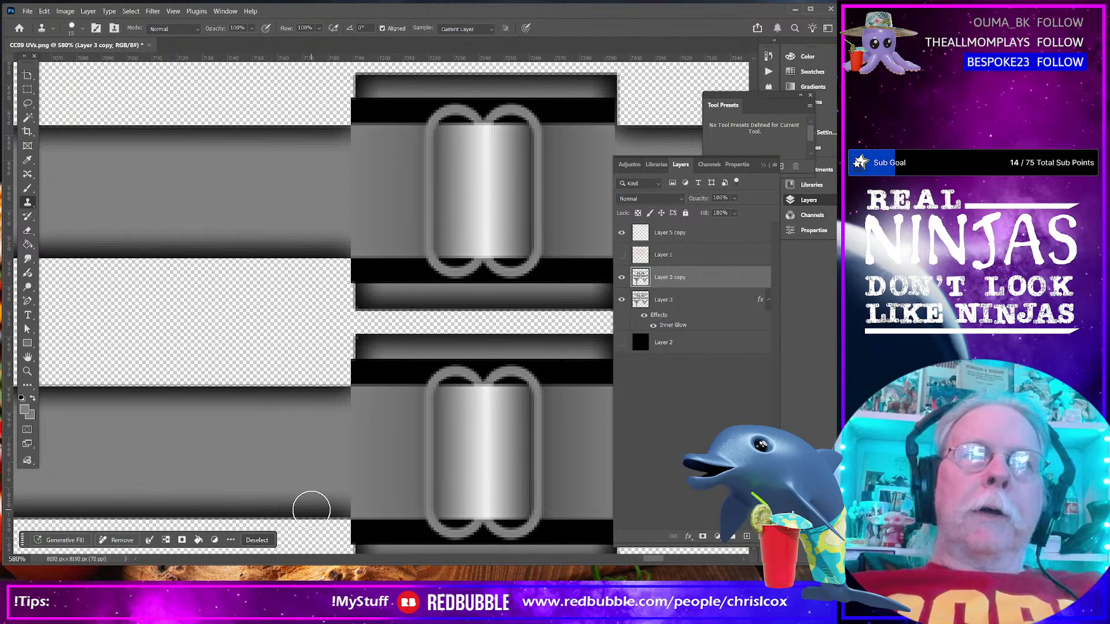
scroll(311, 509, "down", 1)
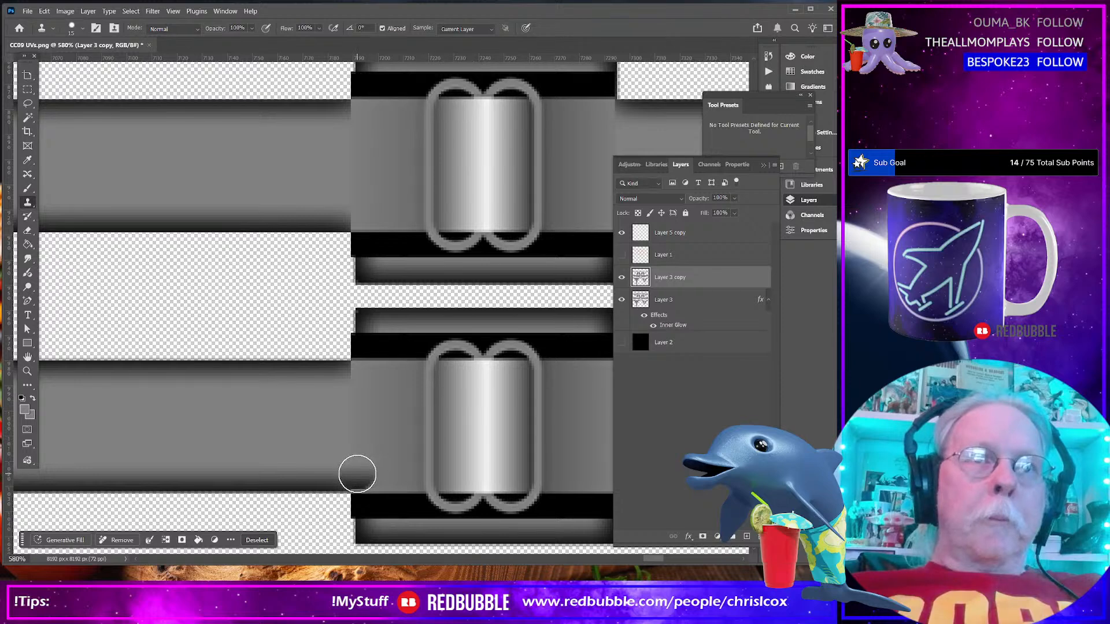
left_click(358, 476)
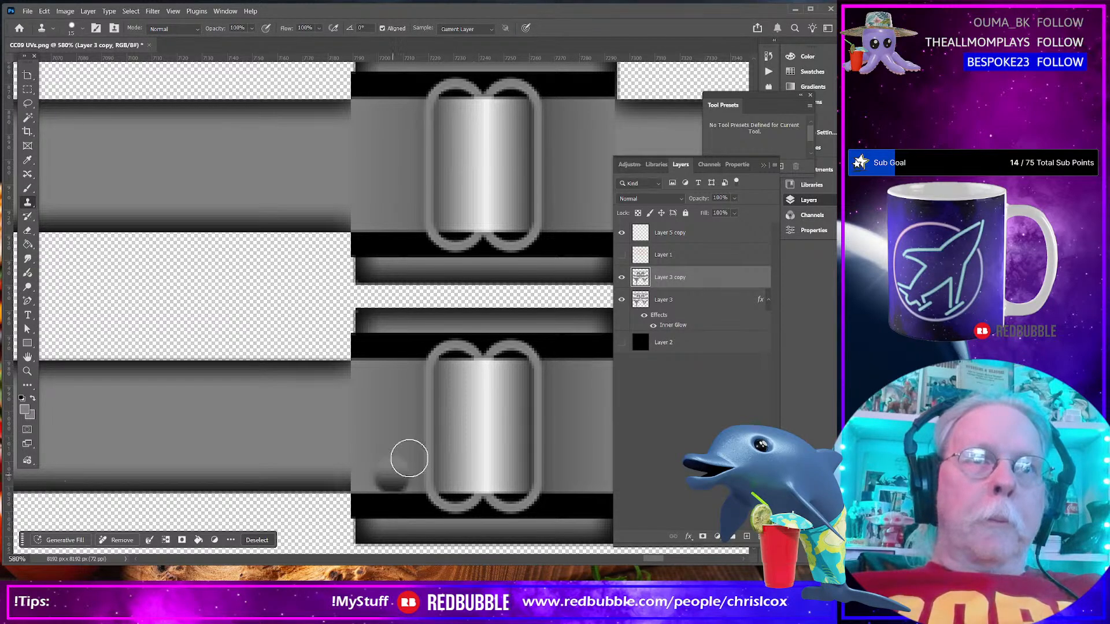
left_click(705, 236)
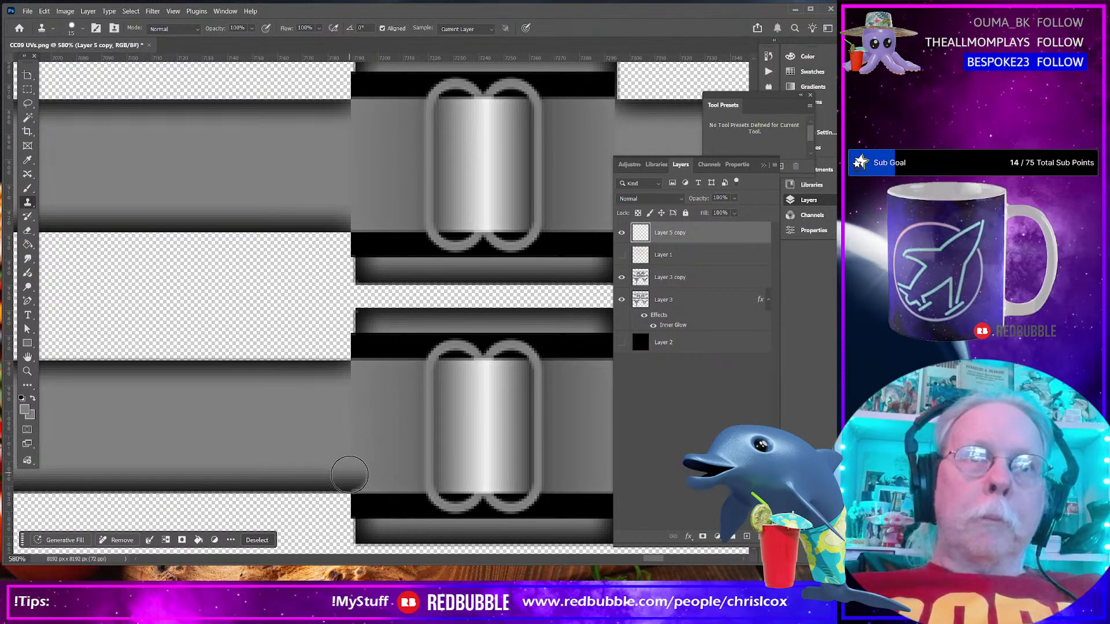
left_click_drag(351, 476, 418, 480)
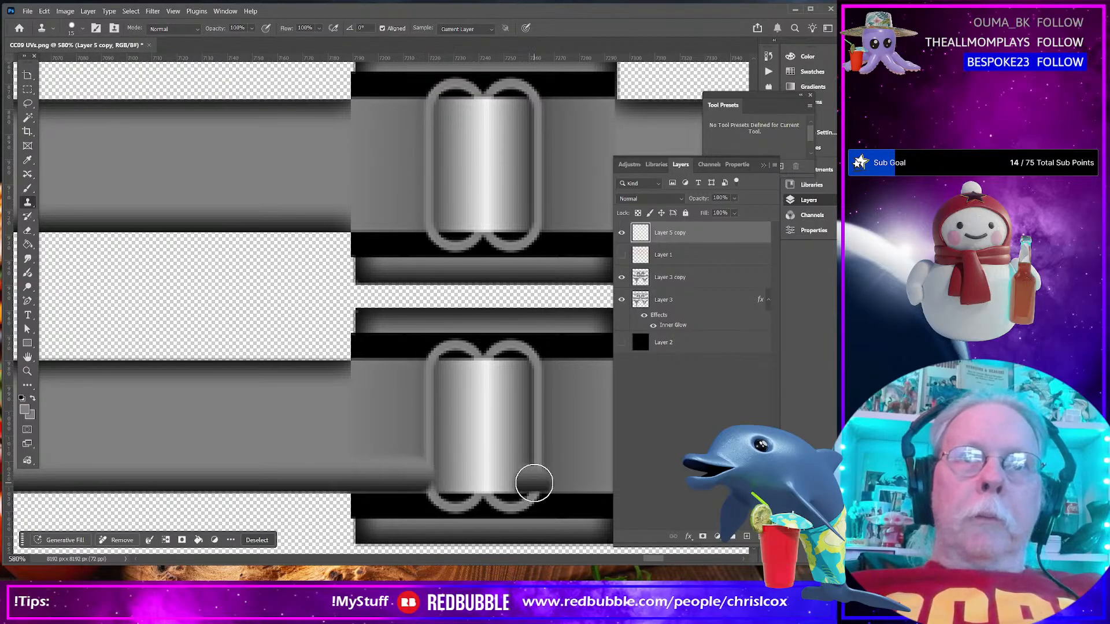
key("ctrl+z")
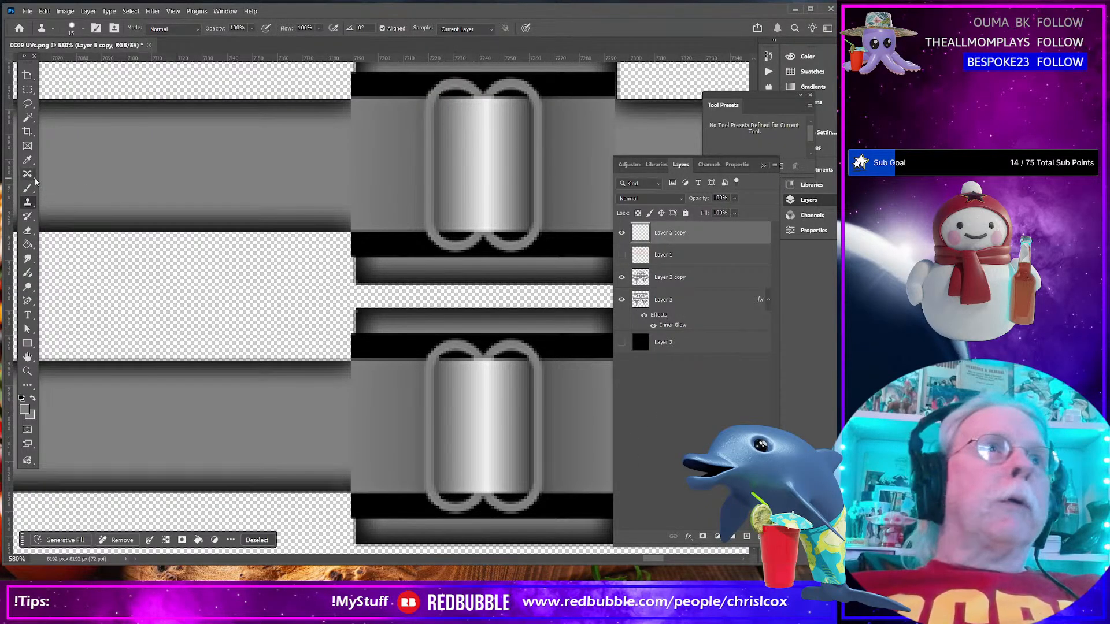
Select both outlines of the other buckle pair on Layer 5 copy with the Magic Wand, and invert the selection to protect them
left_click(27, 119)
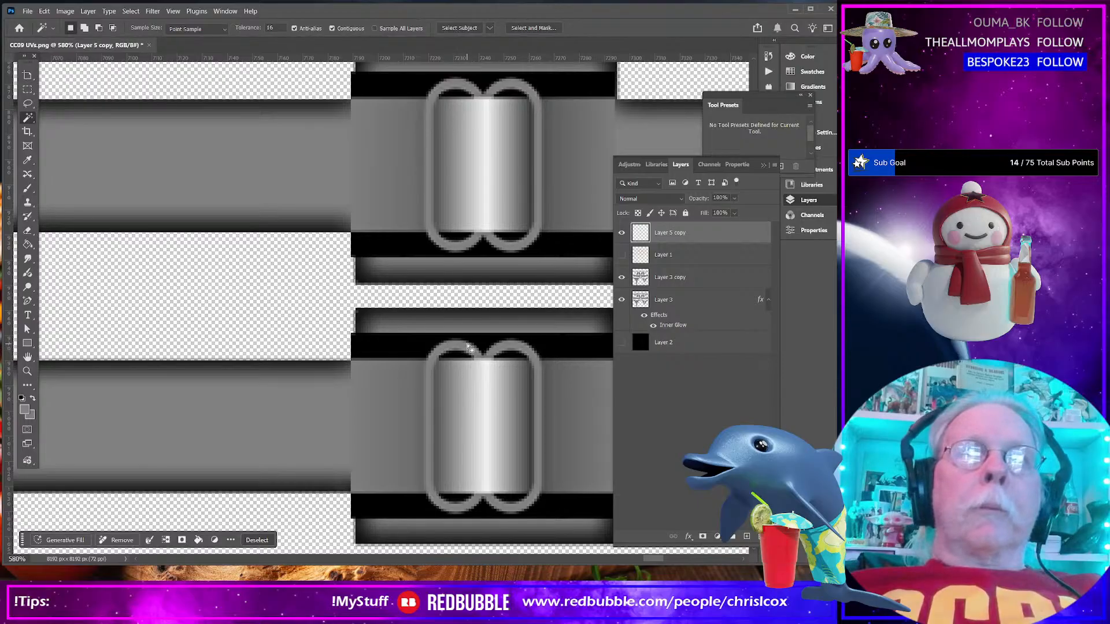
left_click(467, 347)
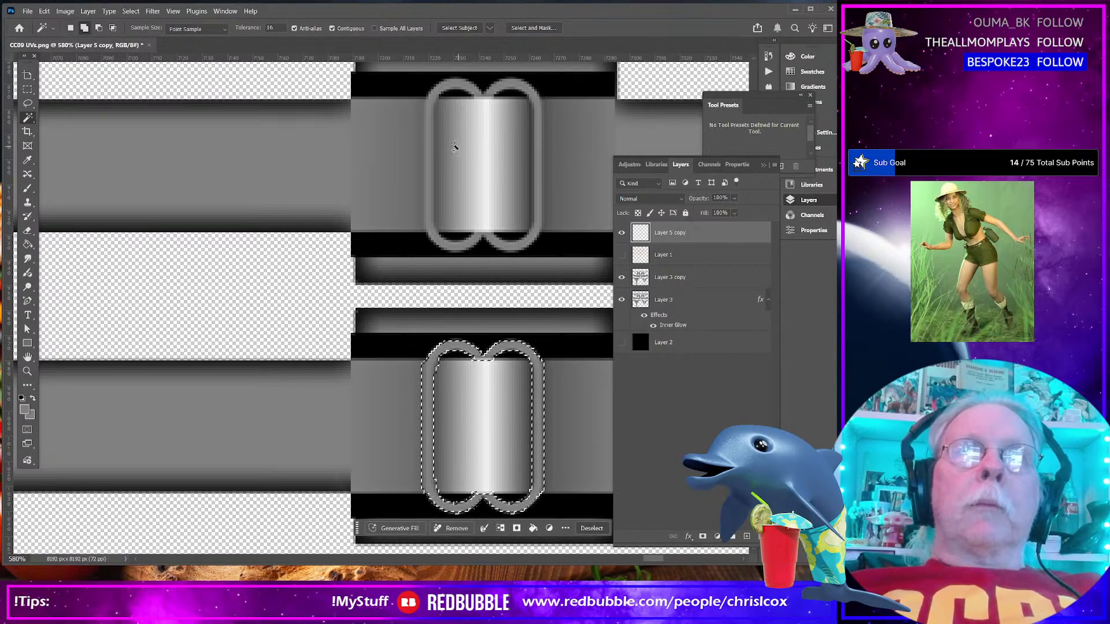
left_click(431, 168, "shift")
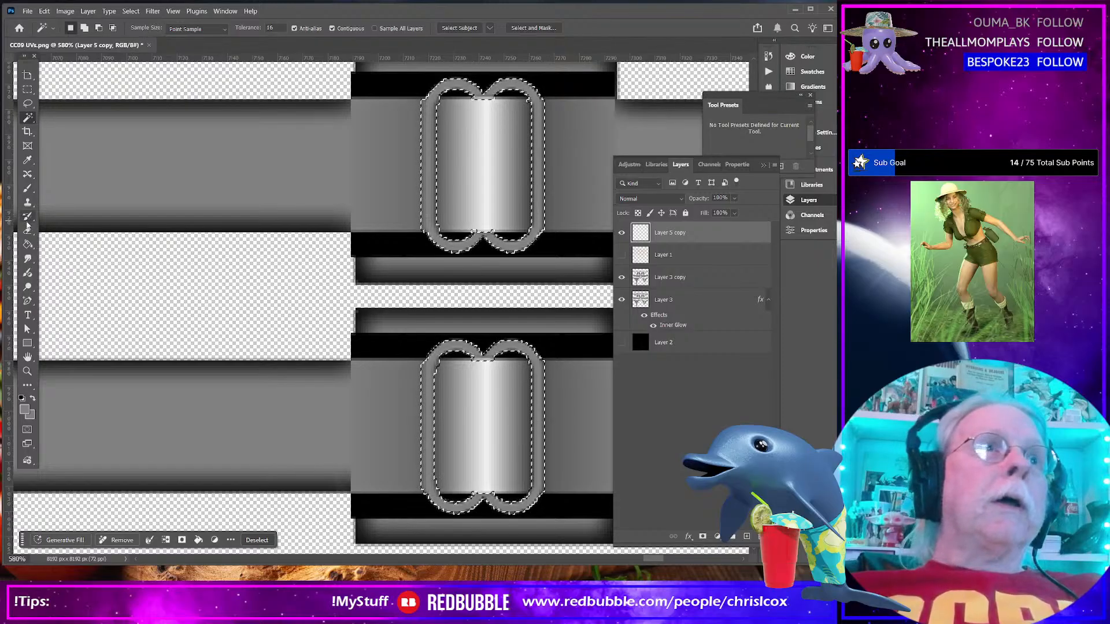
Clone the strap shading on Layer 5 copy over the sections beside the buckle outlines, first on the lower strap and finally on the upper
left_click(27, 202)
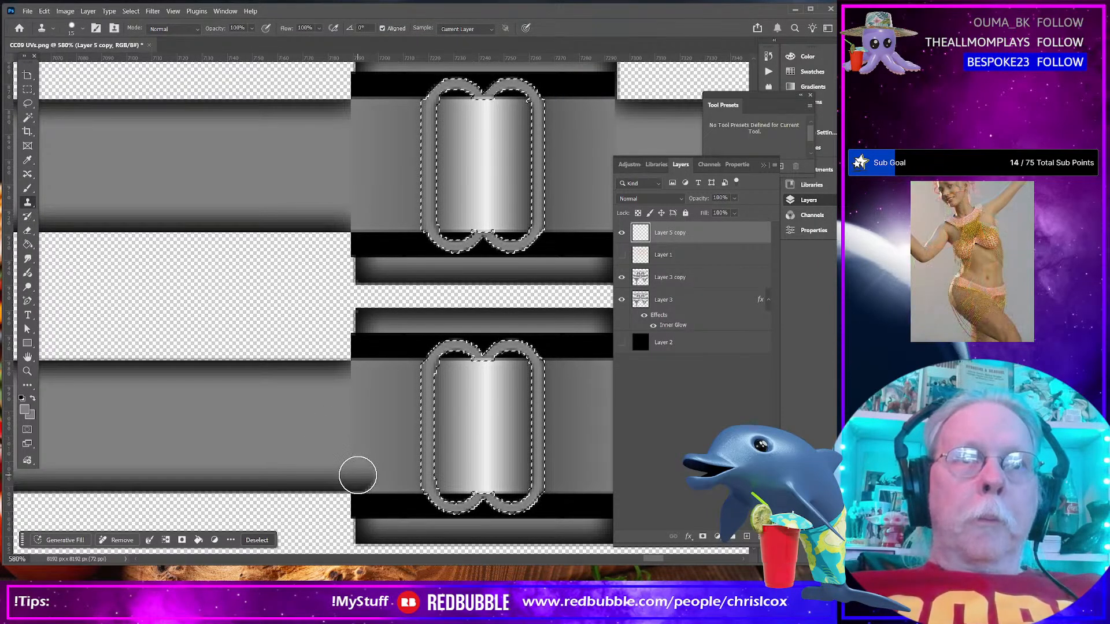
mouse_move(357, 478)
left_mouse_down()
mouse_move(413, 479)
mouse_move(410, 426)
left_mouse_up()
mouse_move(410, 375)
left_mouse_down()
mouse_move(366, 367)
mouse_move(384, 451)
mouse_move(348, 411)
left_mouse_up()
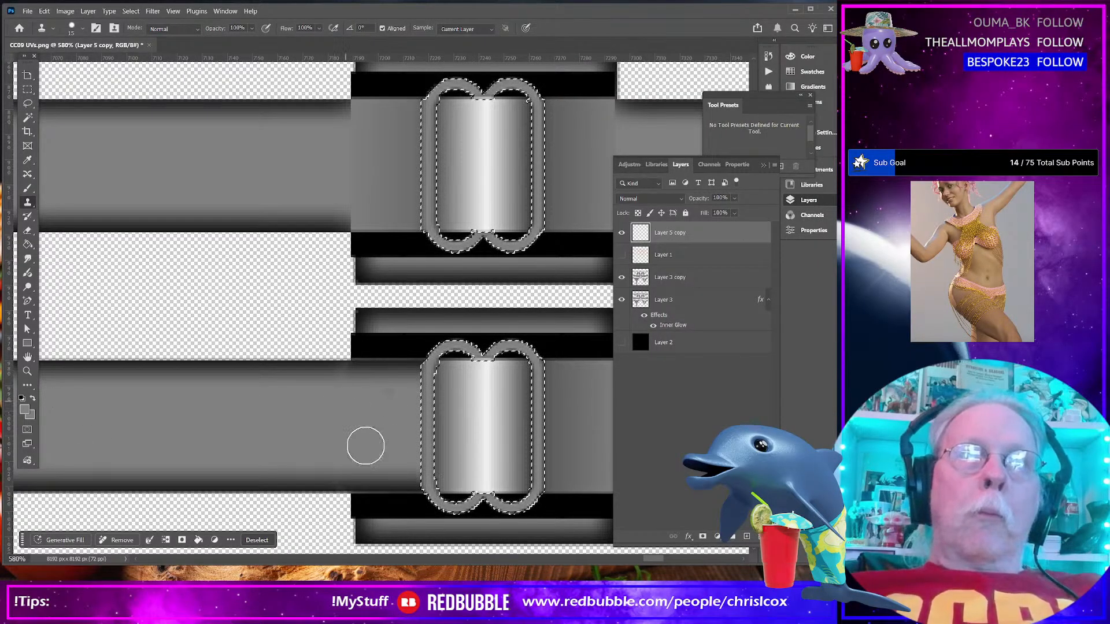
mouse_move(559, 472)
left_mouse_down()
mouse_move(554, 378)
mouse_move(567, 372)
mouse_move(572, 433)
mouse_move(560, 478)
mouse_move(603, 485)
left_mouse_up()
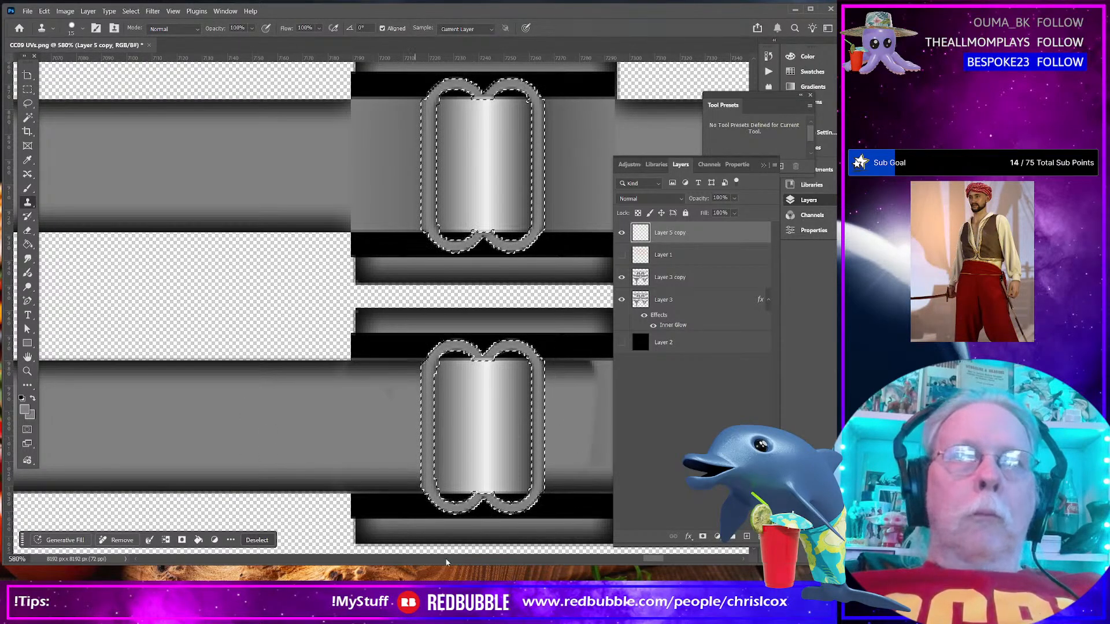
left_click_drag(653, 559, 654, 559)
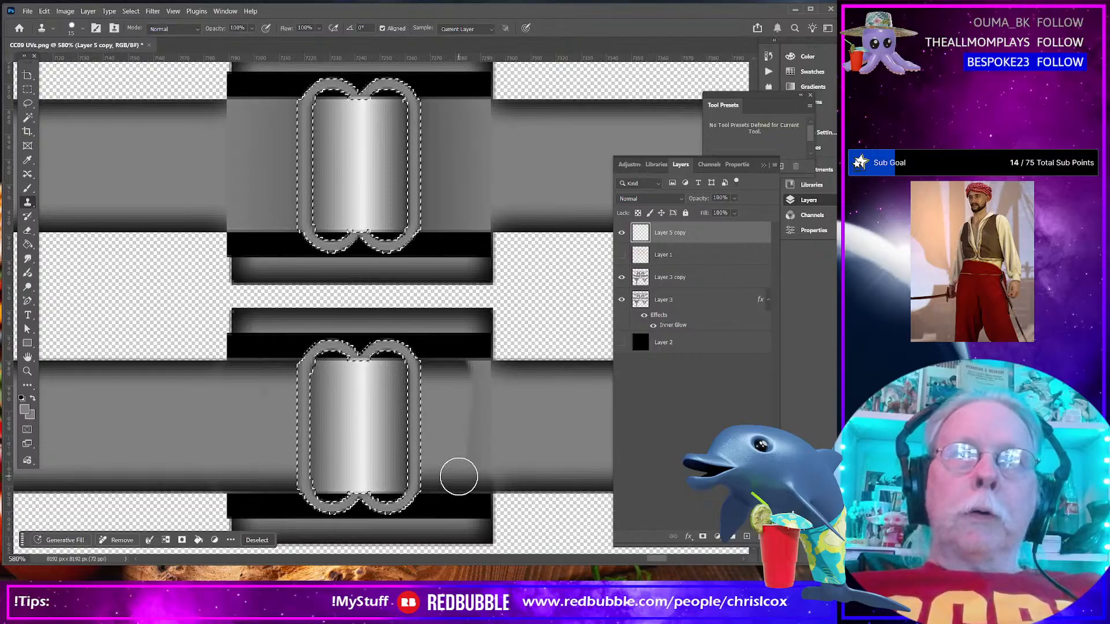
mouse_move(479, 448)
left_mouse_down()
mouse_move(483, 375)
mouse_move(469, 371)
mouse_move(487, 371)
mouse_move(487, 407)
left_mouse_up()
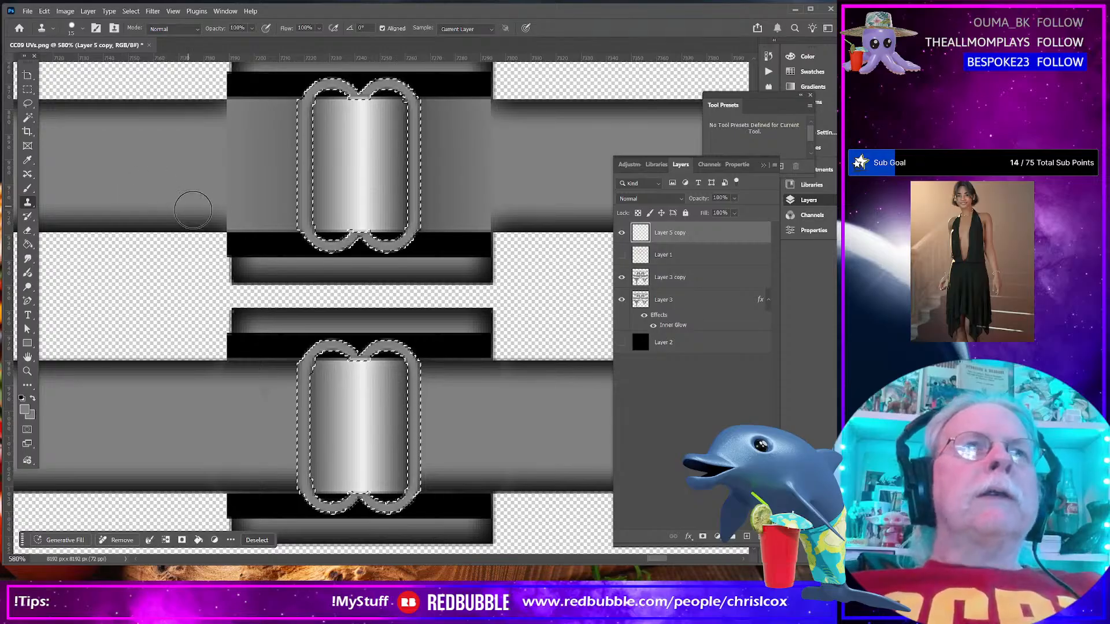
mouse_move(235, 218)
left_mouse_down()
mouse_move(287, 216)
mouse_move(281, 104)
mouse_move(240, 103)
mouse_move(251, 180)
mouse_move(234, 192)
mouse_move(221, 137)
left_mouse_up()
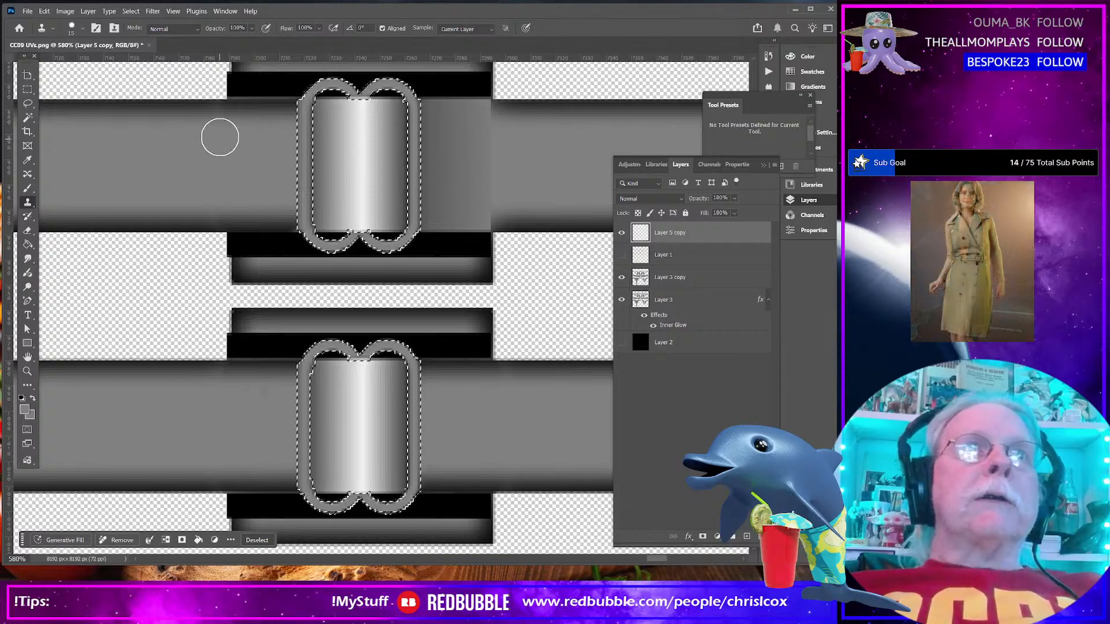
mouse_move(434, 113)
left_mouse_down()
mouse_move(491, 109)
mouse_move(491, 203)
mouse_move(477, 216)
left_mouse_up()
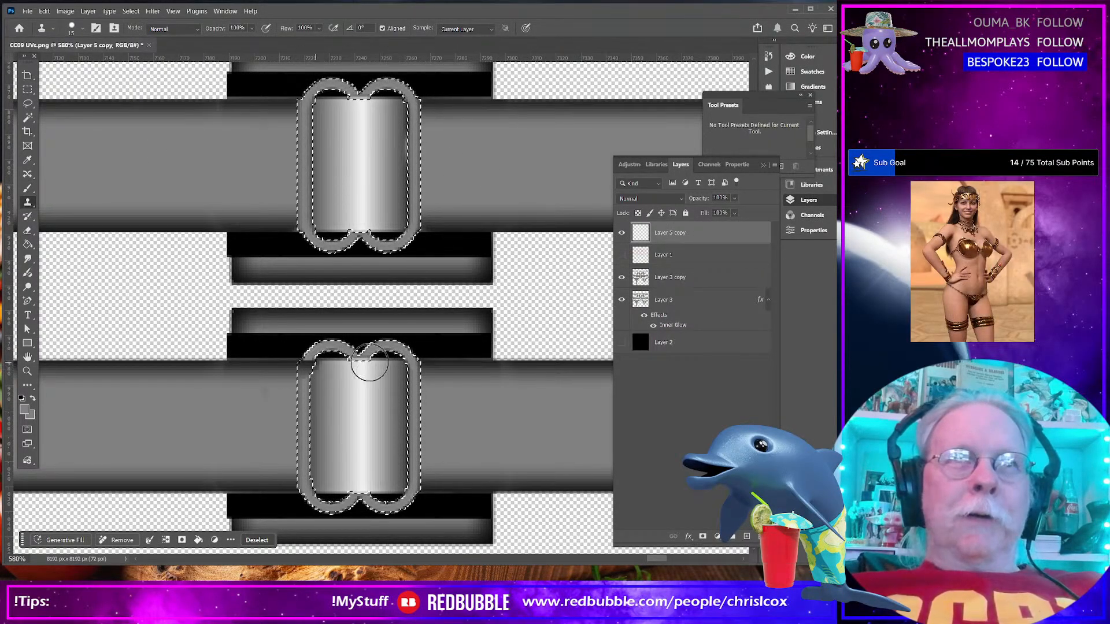
Reset the colours to default black and white, and lower the Clone Stamp's hardness to 0% and its opacity to 11%
left_click(24, 409)
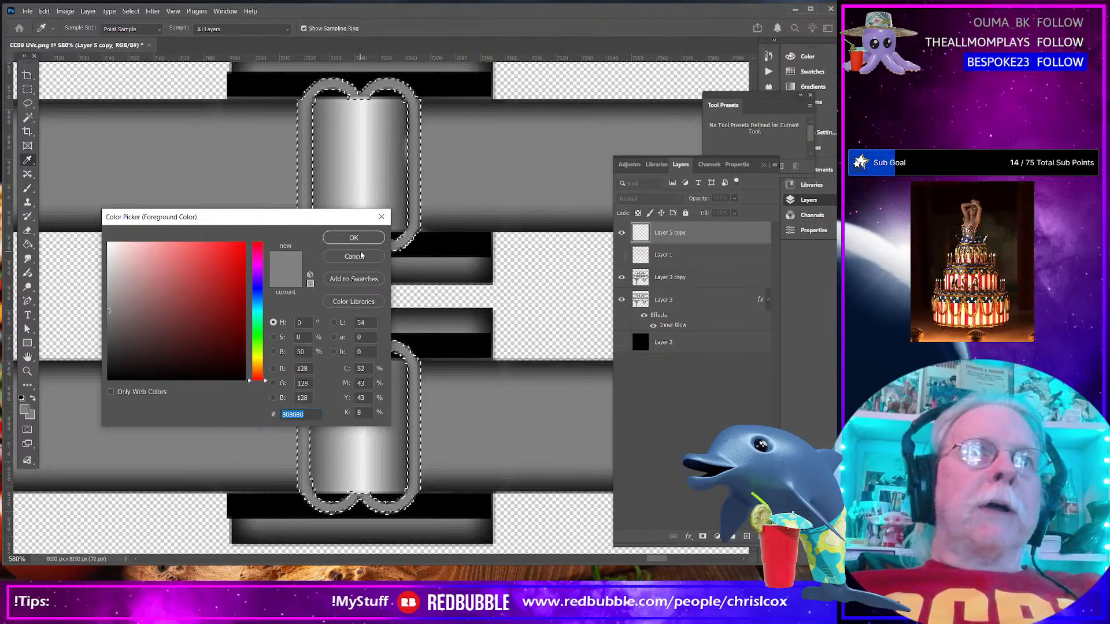
key("Escape")
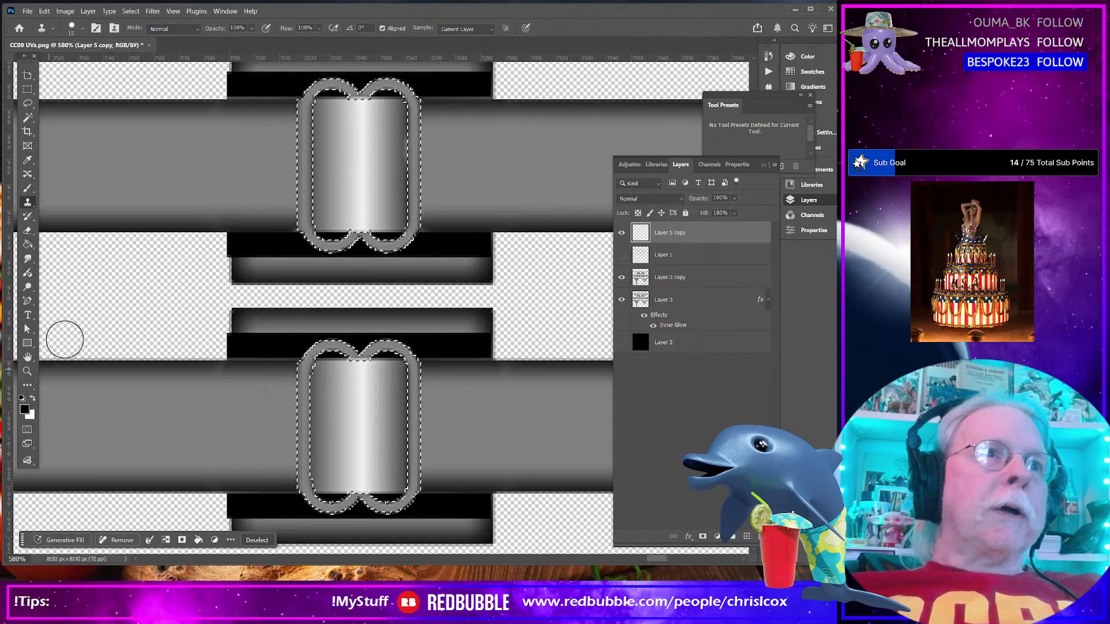
left_click(82, 29)
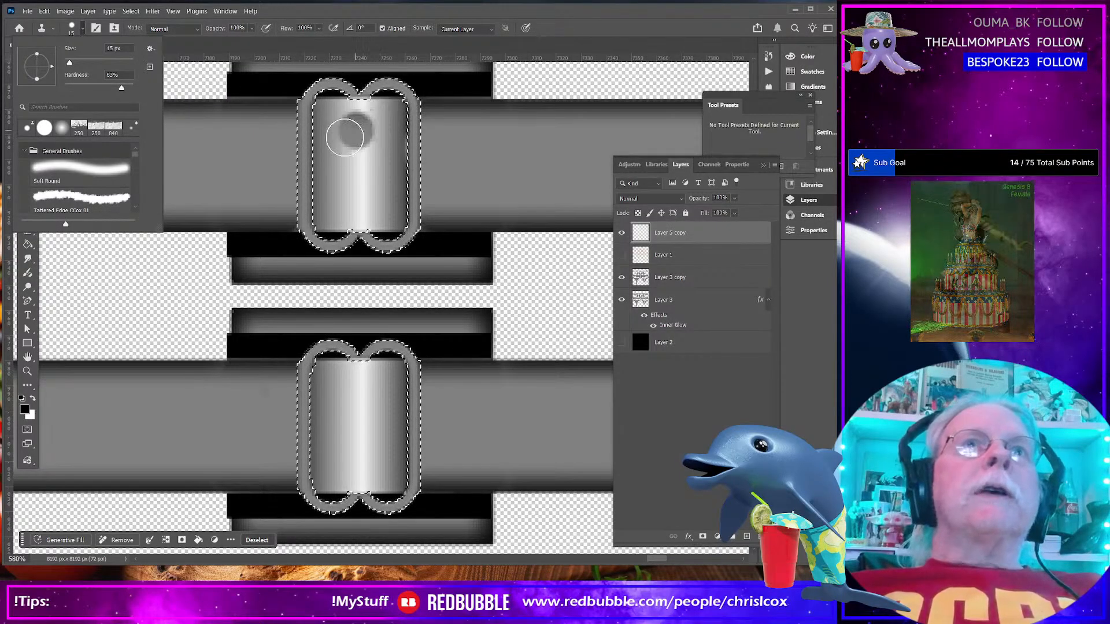
left_click_drag(333, 87, 358, 93)
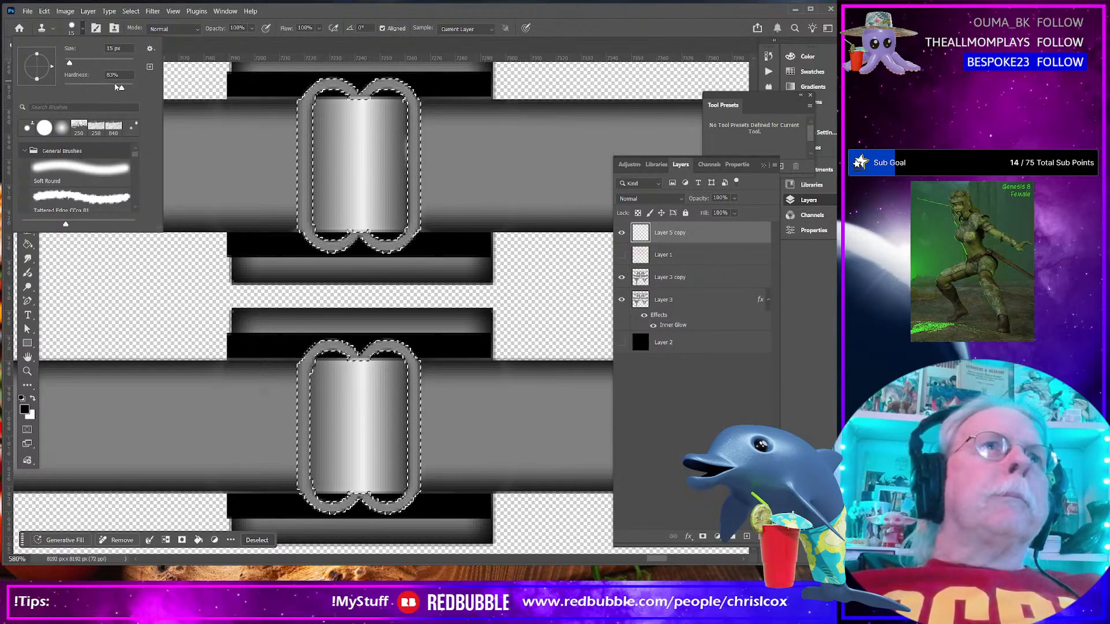
left_click_drag(69, 65, 72, 64)
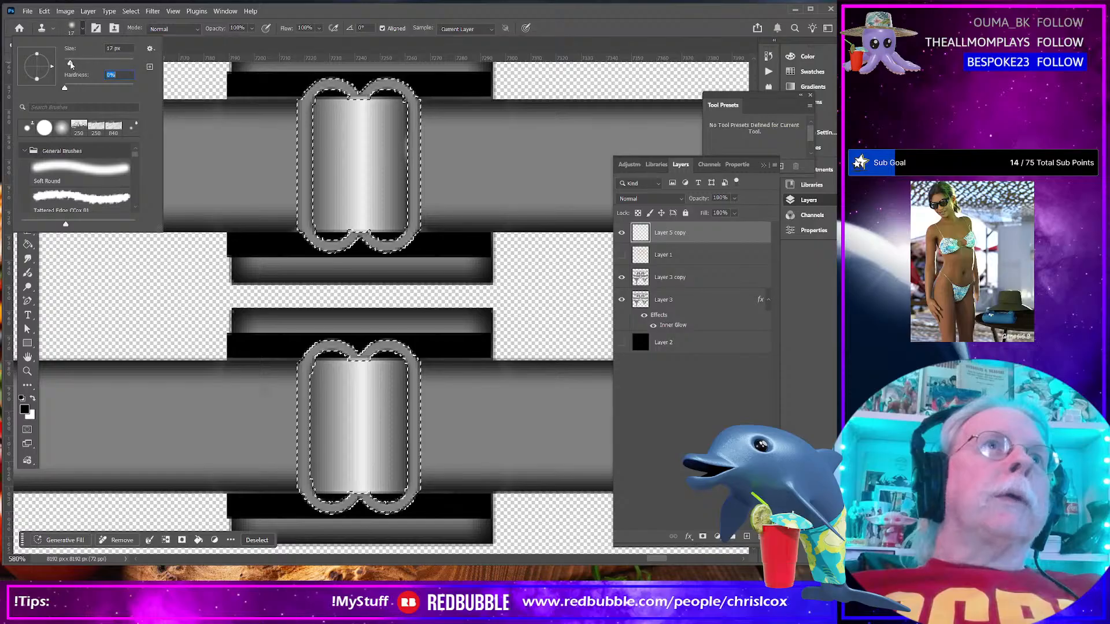
left_click(638, 38)
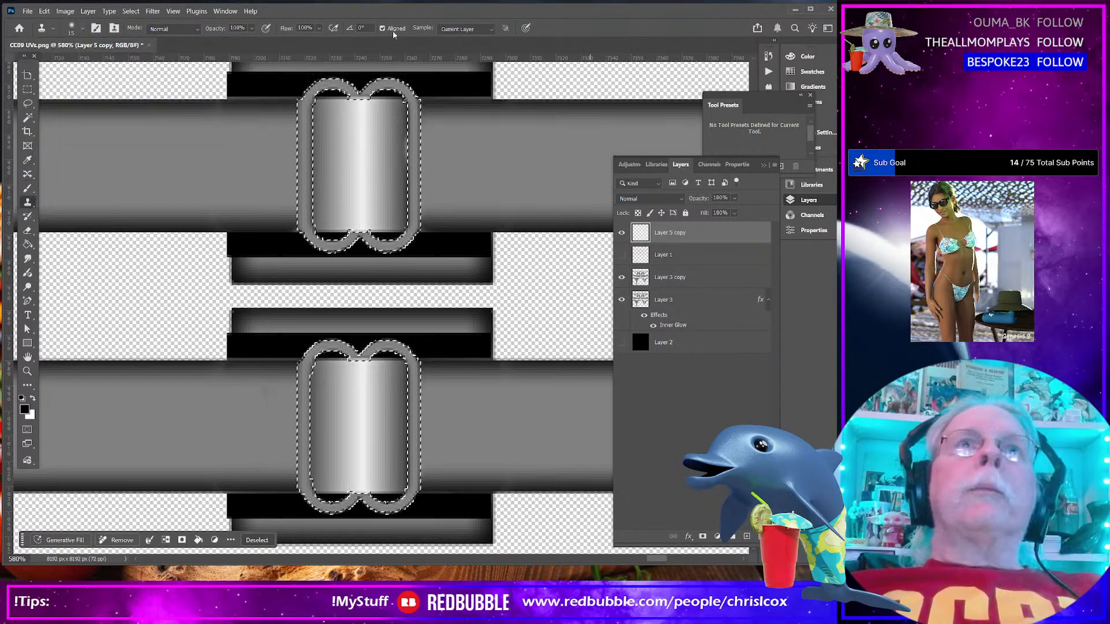
left_click_drag(253, 30, 219, 44)
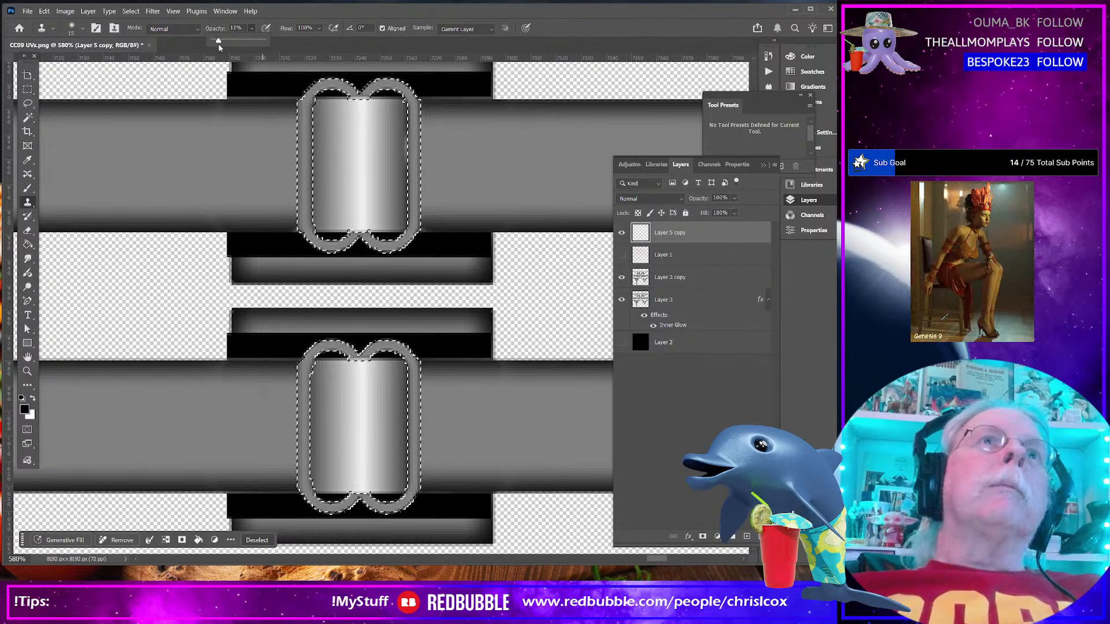
Select both buckle outlines with the Magic Wand, adding the black bands above and below the lower pair and below the upper pair
left_click(30, 119)
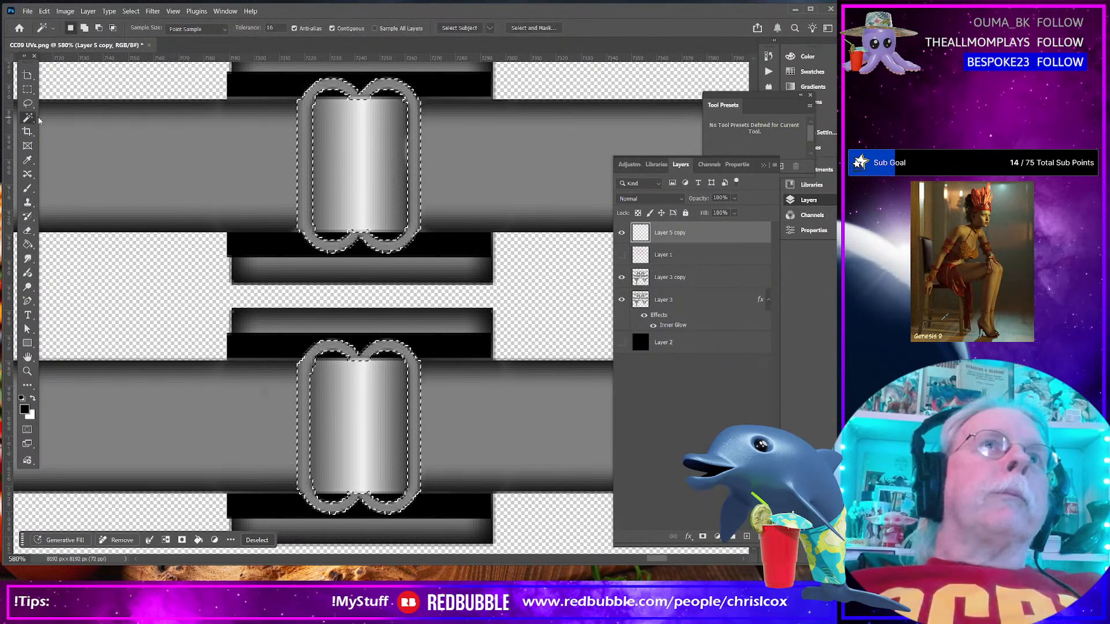
left_click(304, 166)
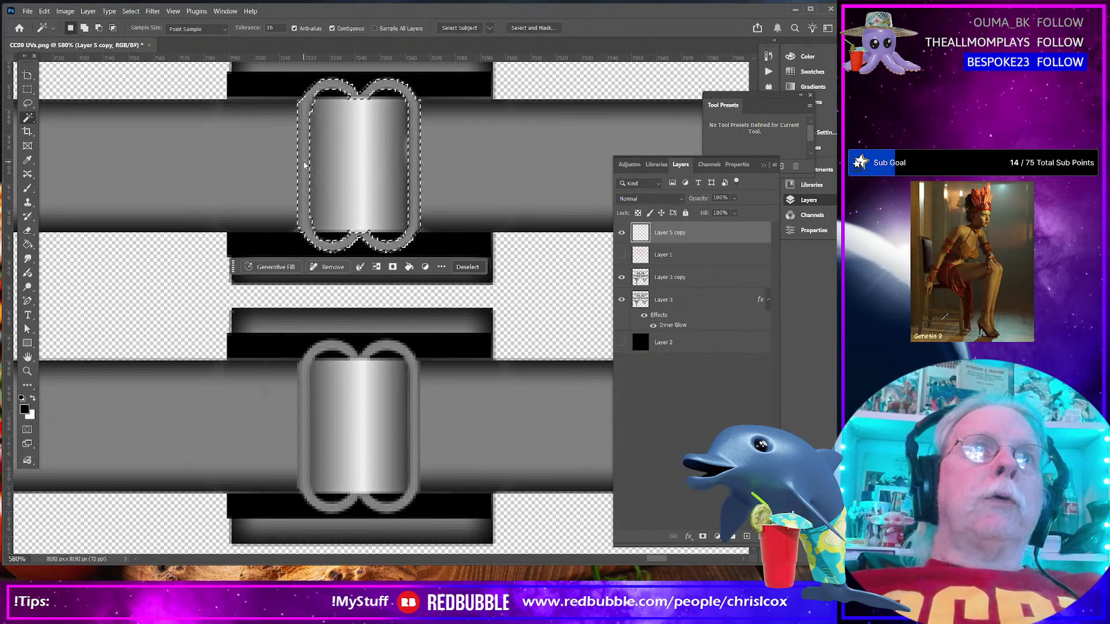
left_click(310, 374, "shift")
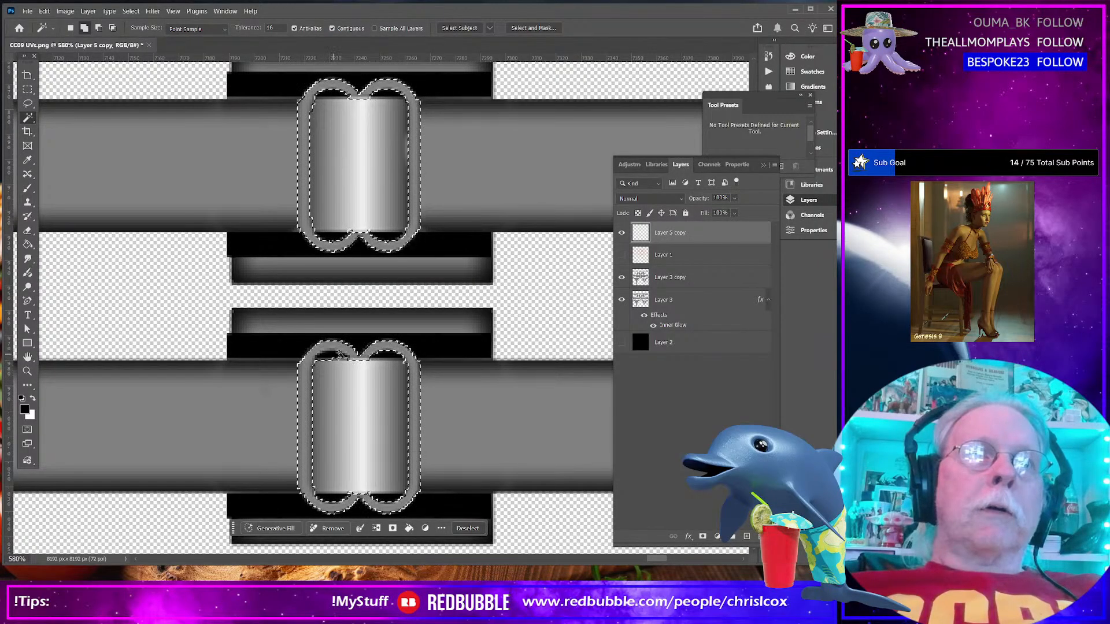
left_click(357, 346, "shift")
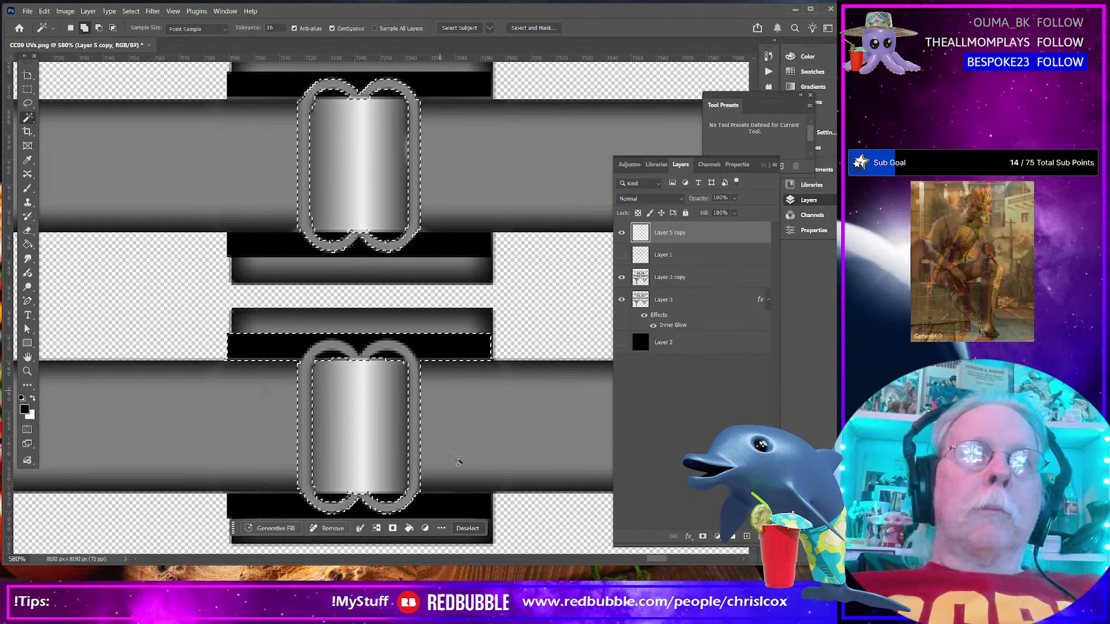
left_click(345, 510, "shift")
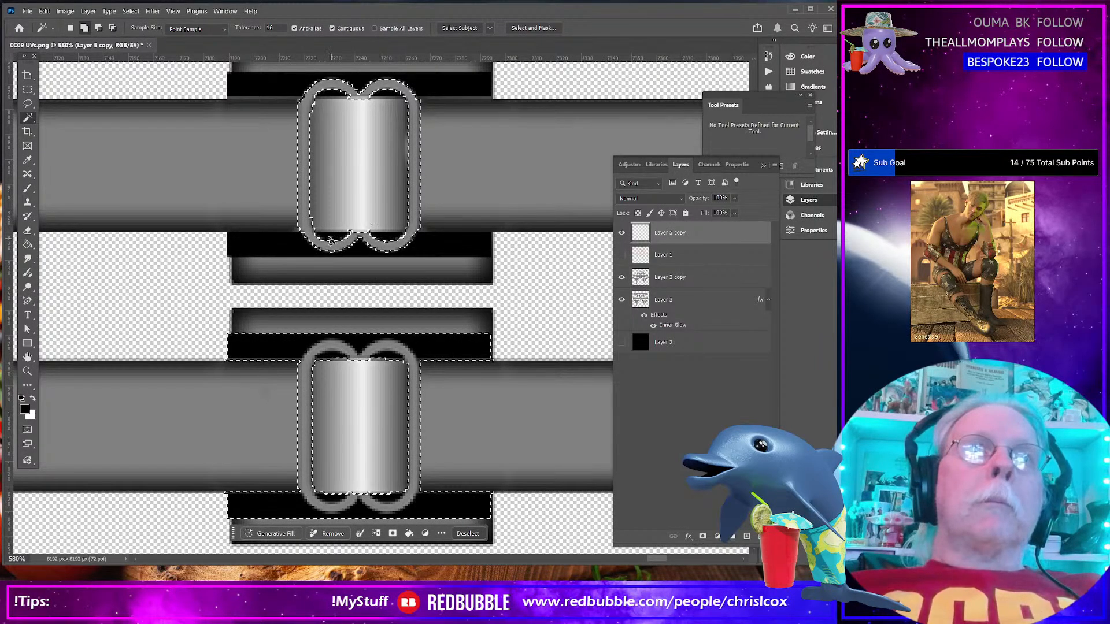
left_click(289, 251, "shift")
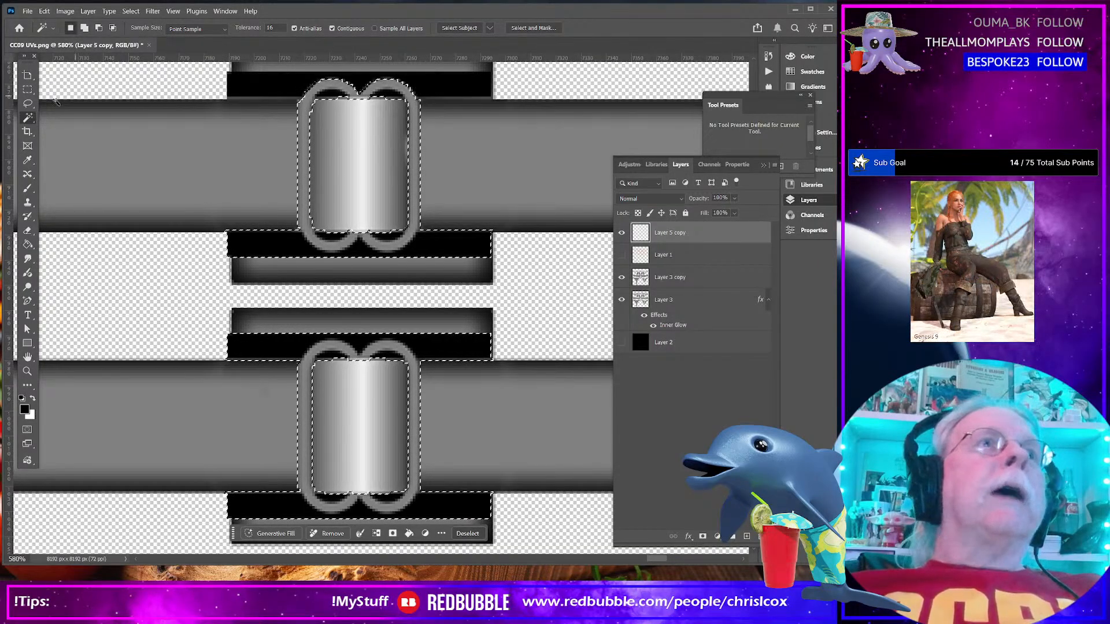
Add the black band above the upper buckle outline to the selection, and invert the selection
key("m")
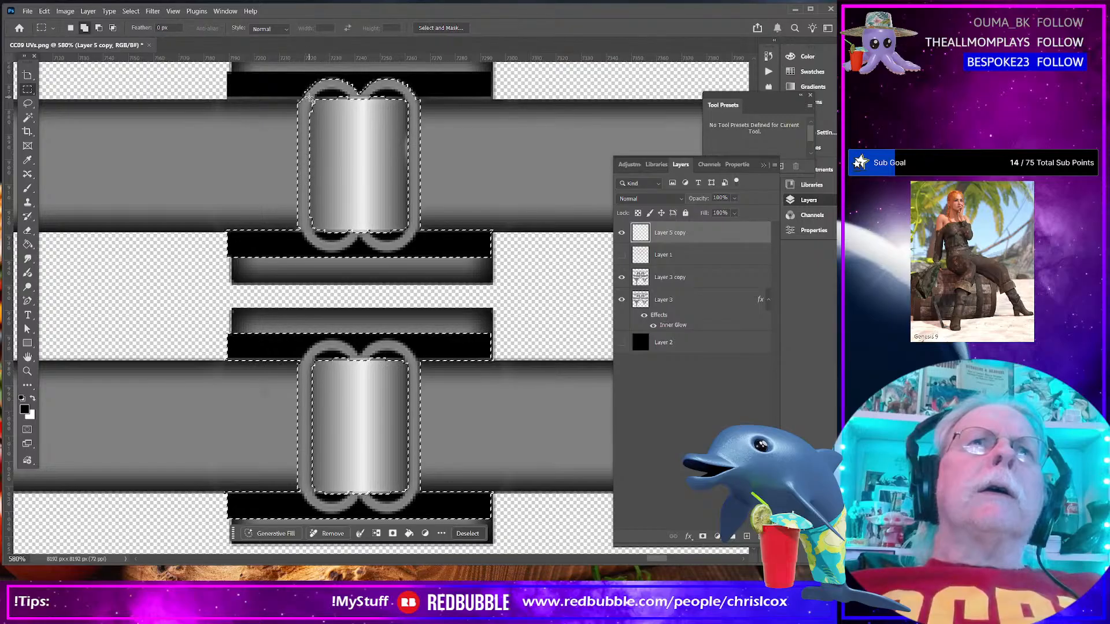
left_click_drag(310, 99, 408, 233)
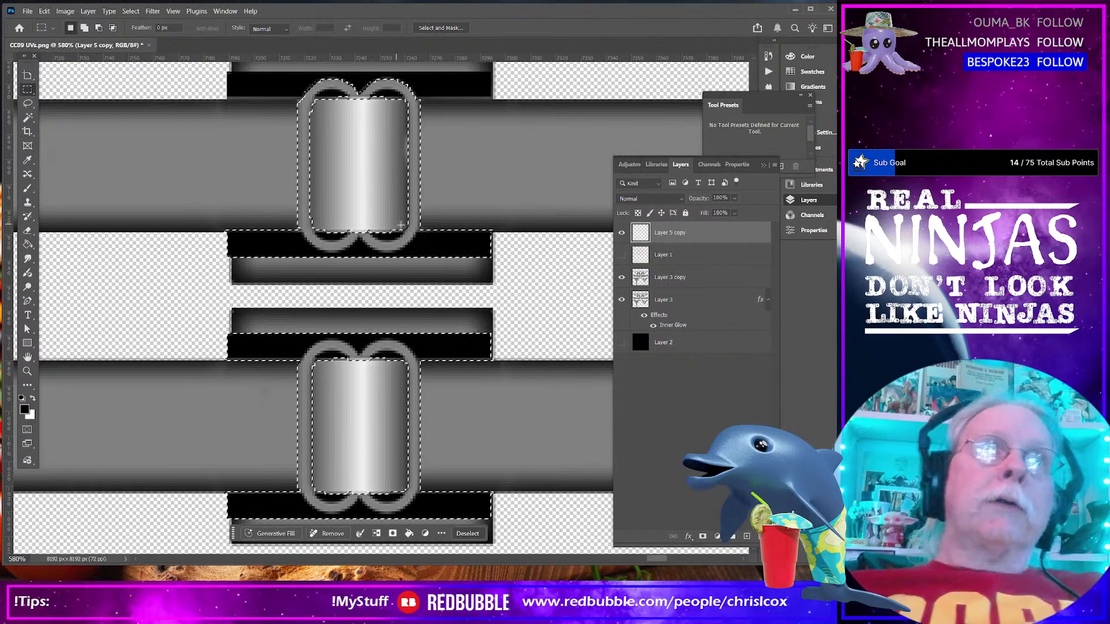
key("w")
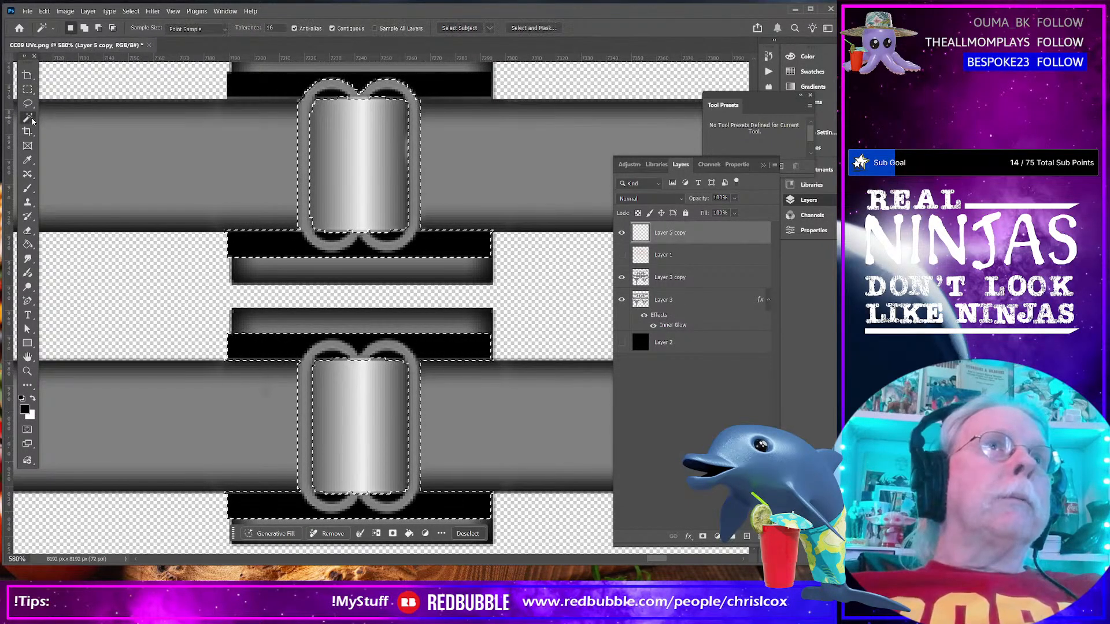
left_click(290, 87, "shift")
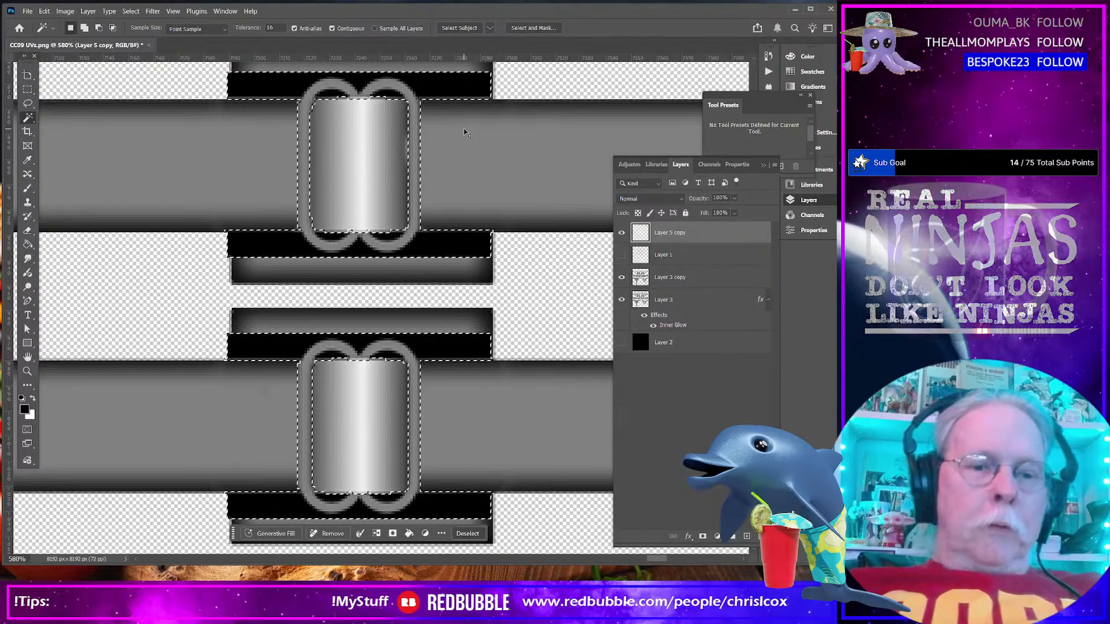
key("ctrl+shift+i")
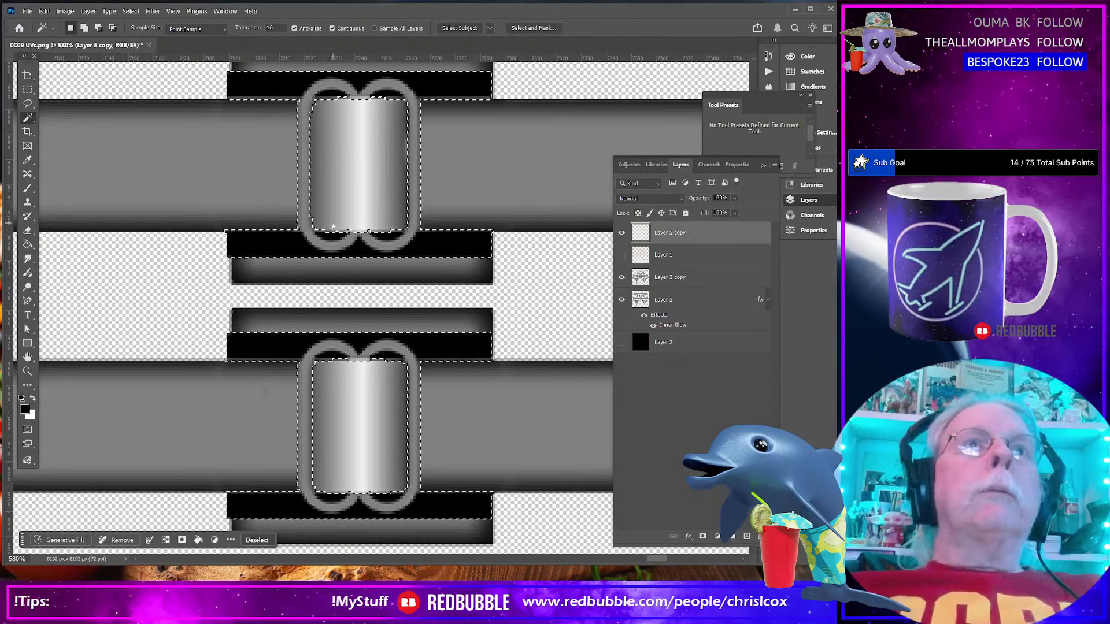
Add rectangular marquees over the metallic gradient areas inside both buckle outlines, the lower one about 37 by 53 px
key("m")
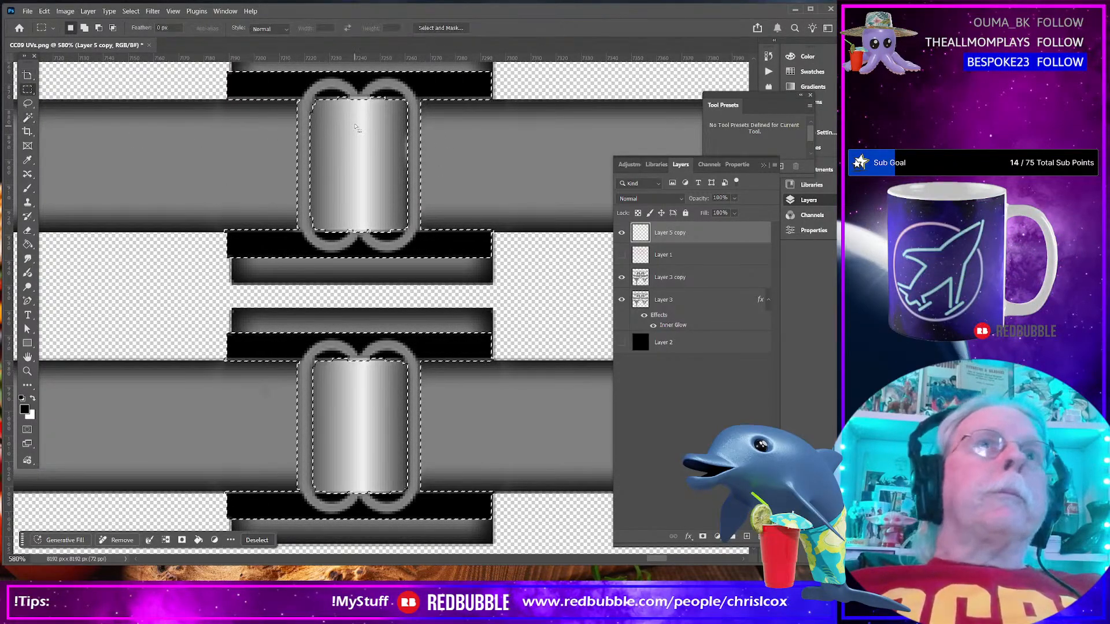
left_click_drag(315, 96, 404, 233)
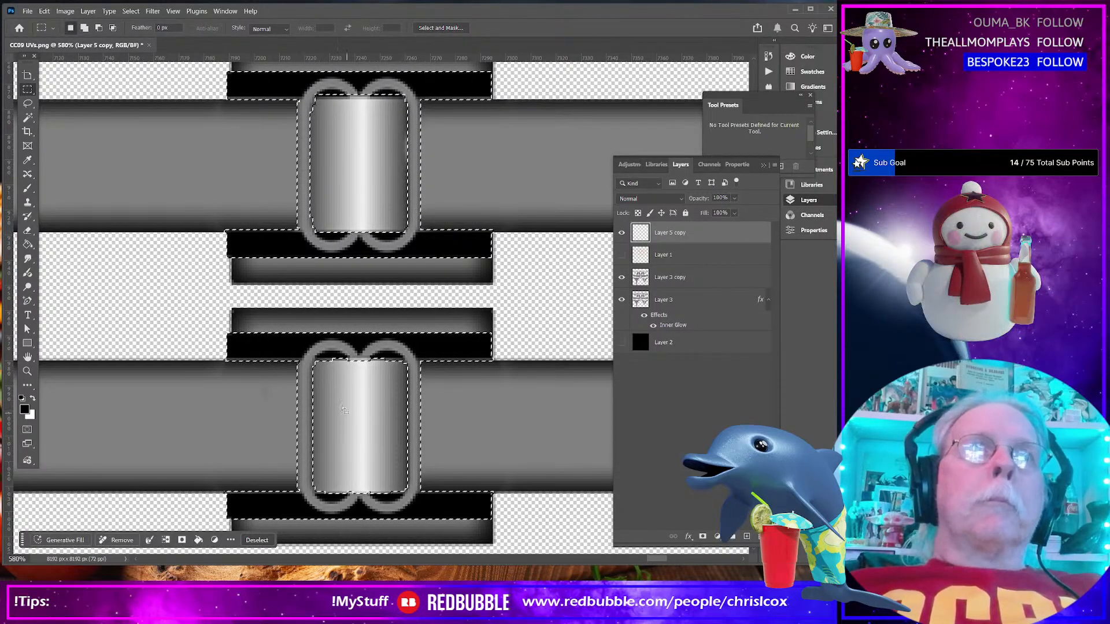
key("shift")
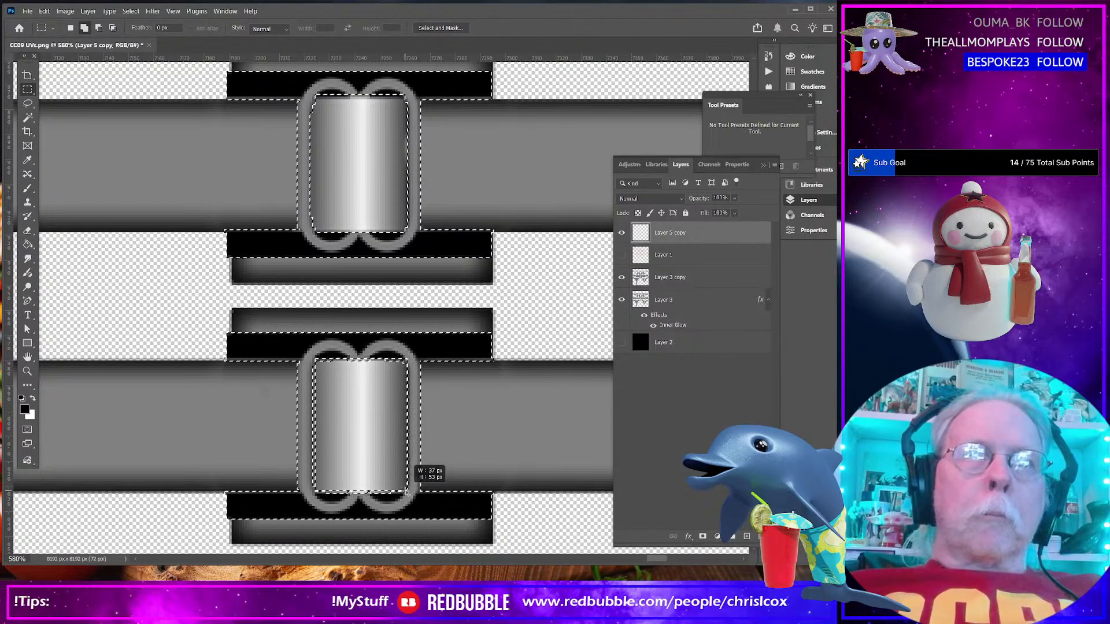
left_click_drag(407, 492, 407, 492)
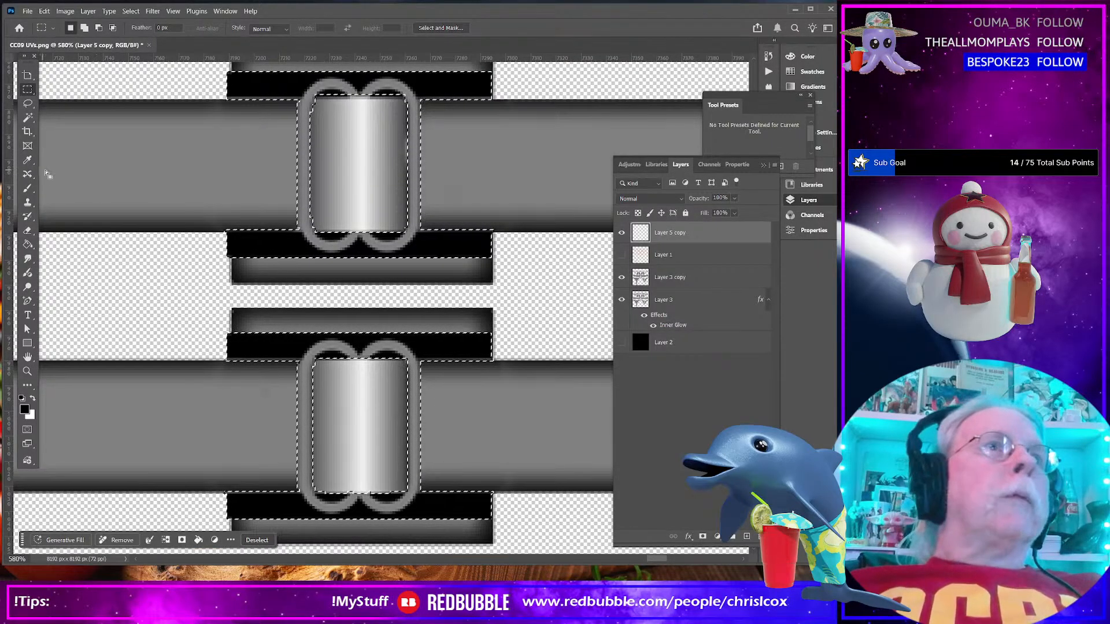
Undo a full-opacity black test stroke over the upper metallic area, and lower the Brush's opacity to 6% and soften its hardness
left_click(27, 188)
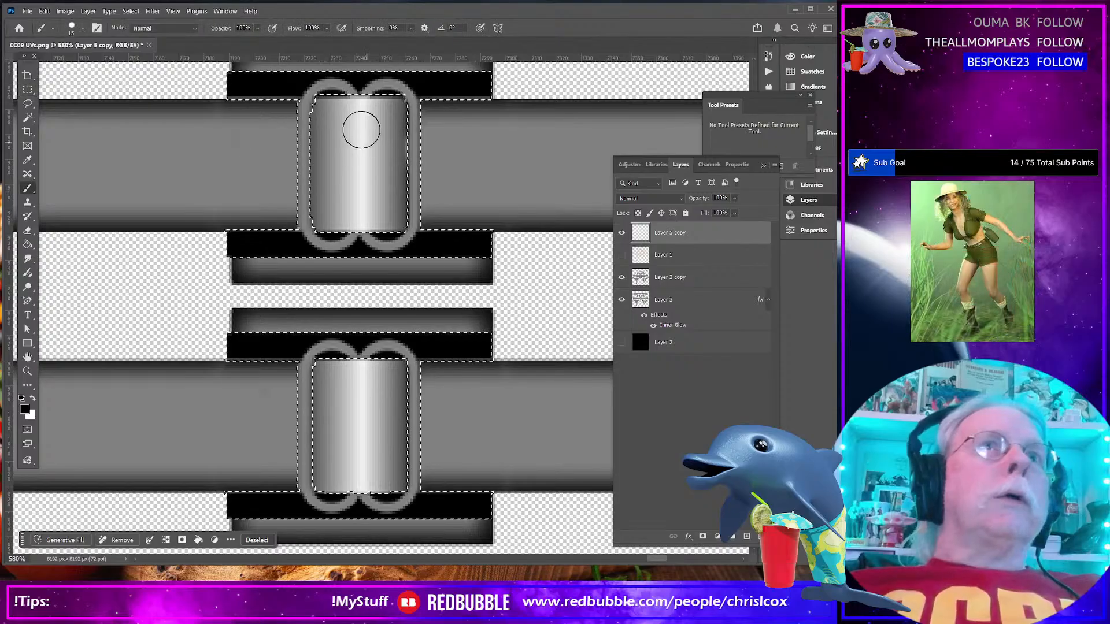
left_click_drag(317, 110, 333, 112)
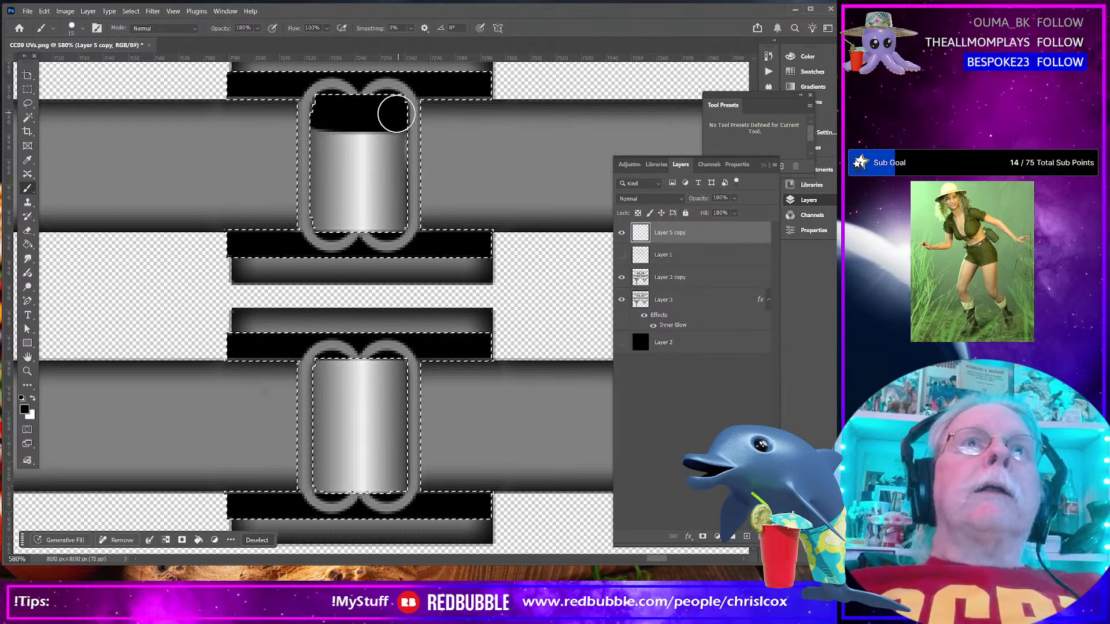
key("ctrl+z")
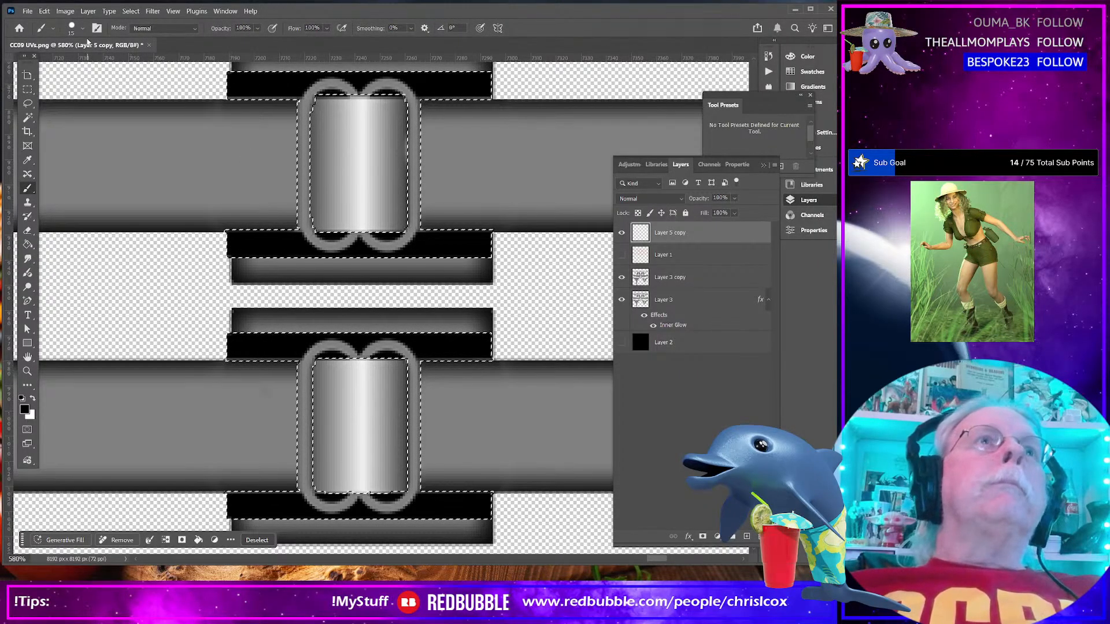
left_click(257, 28)
left_click_drag(271, 41, 228, 43)
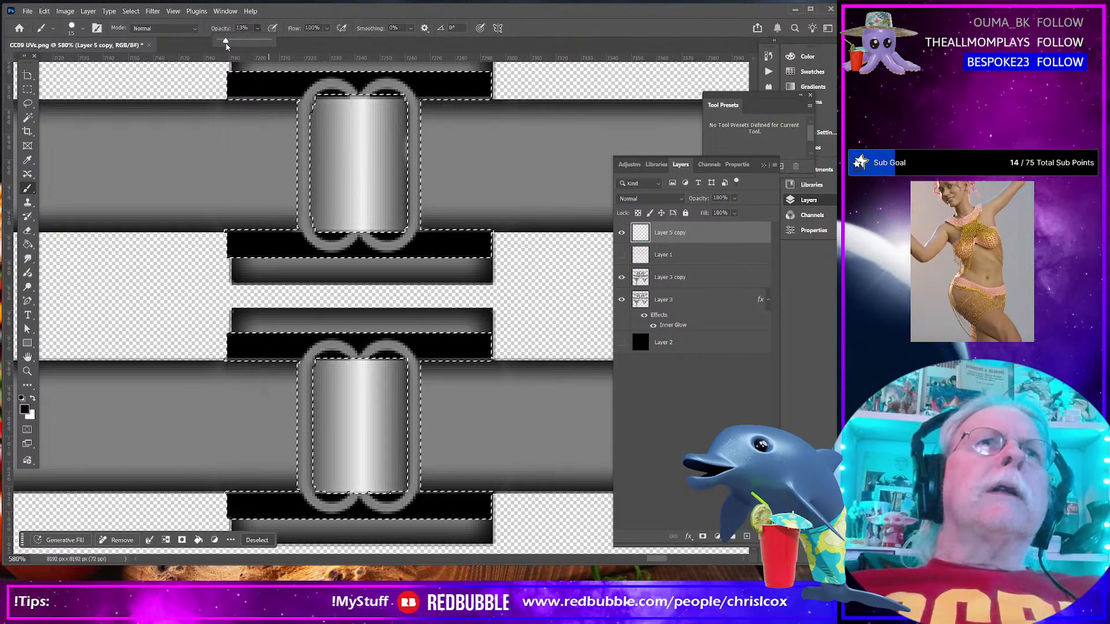
left_click(82, 29)
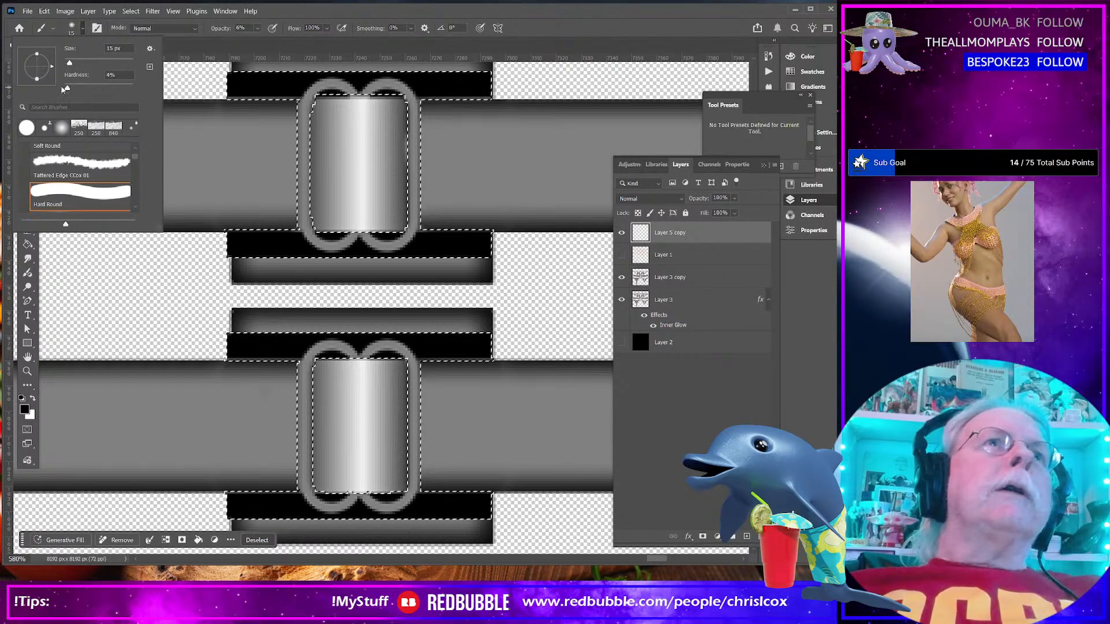
key("Return")
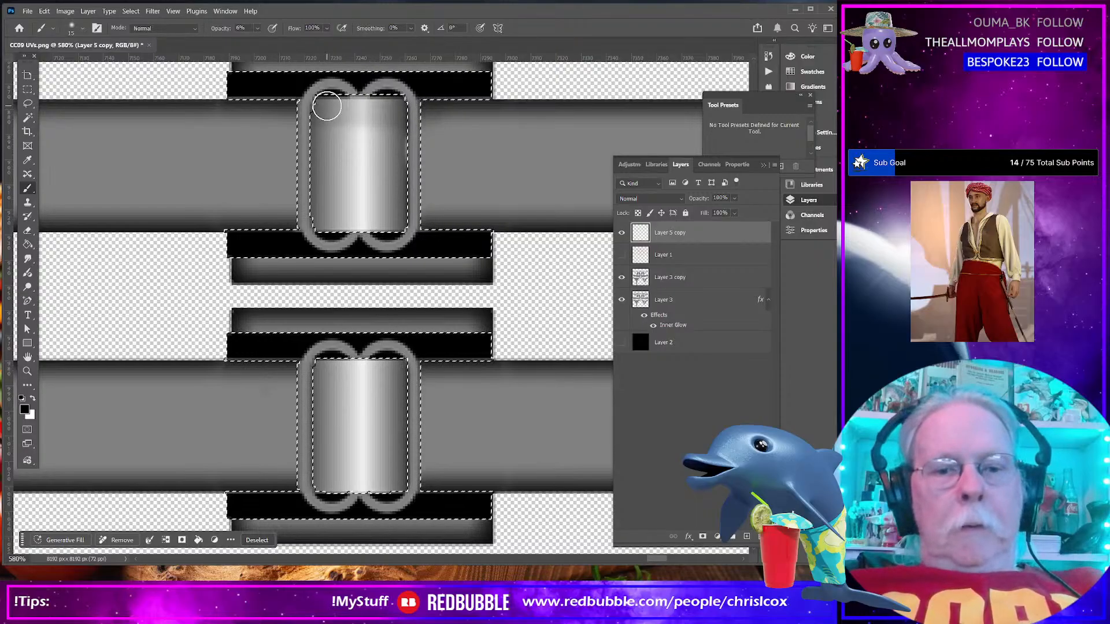
Reduce the brush size and softly darken the upper and lower edges of the upper buckle's metallic area
key("bracketleft")
key("bracketleft")
mouse_move(353, 103)
left_mouse_down()
mouse_move(408, 104)
mouse_move(316, 104)
mouse_move(414, 99)
left_mouse_up()
left_click_drag(307, 106, 426, 102)
mouse_move(393, 230)
left_mouse_down()
mouse_move(333, 230)
mouse_move(426, 229)
mouse_move(338, 235)
mouse_move(387, 234)
left_mouse_up()
mouse_move(313, 234)
left_mouse_down()
mouse_move(417, 233)
mouse_move(292, 235)
left_mouse_up()
Softly darken both horizontal edges of the lower buckle's metallic area, and deepen the same shading inside the upper buckle
mouse_move(318, 364)
left_mouse_down()
mouse_move(410, 367)
mouse_move(300, 359)
left_mouse_up()
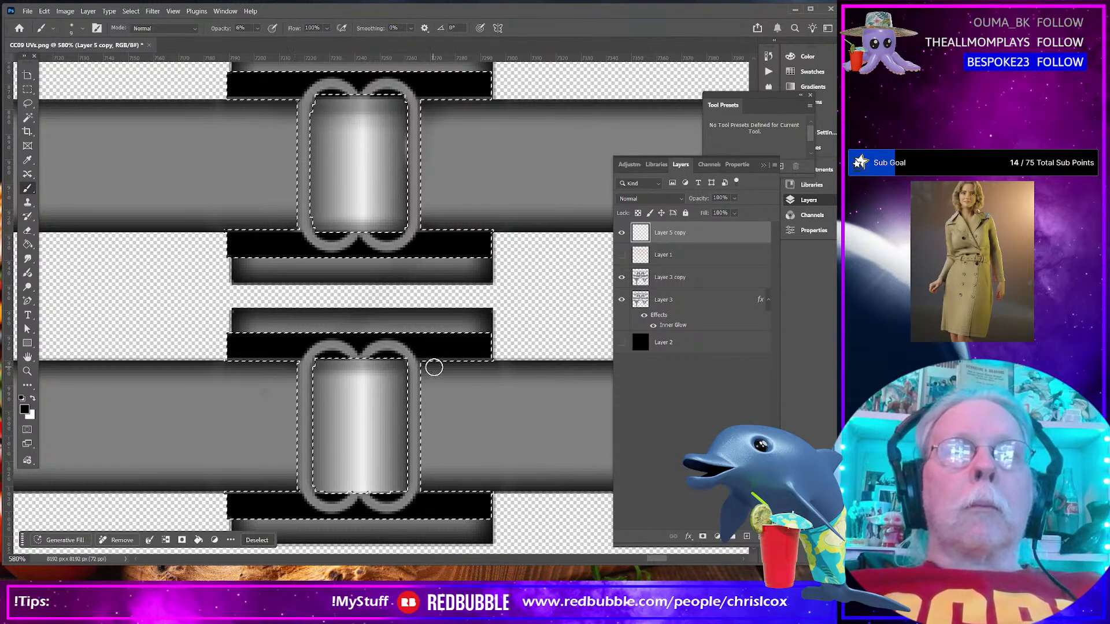
mouse_move(400, 491)
left_mouse_down()
mouse_move(298, 486)
mouse_move(424, 494)
mouse_move(302, 495)
mouse_move(410, 498)
left_mouse_up()
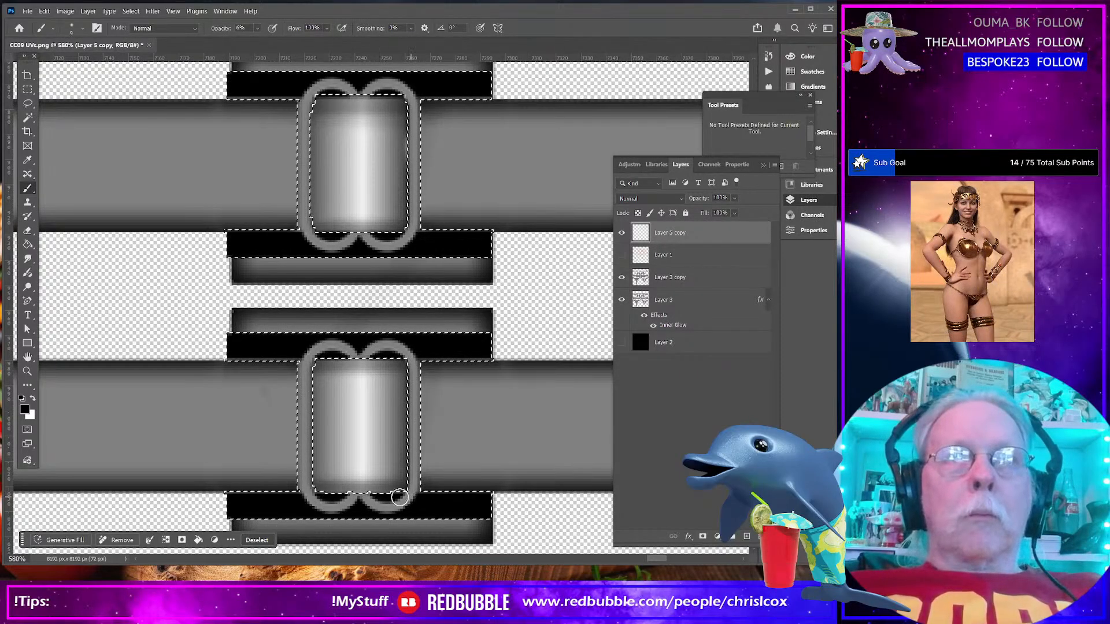
left_click_drag(313, 358, 413, 351)
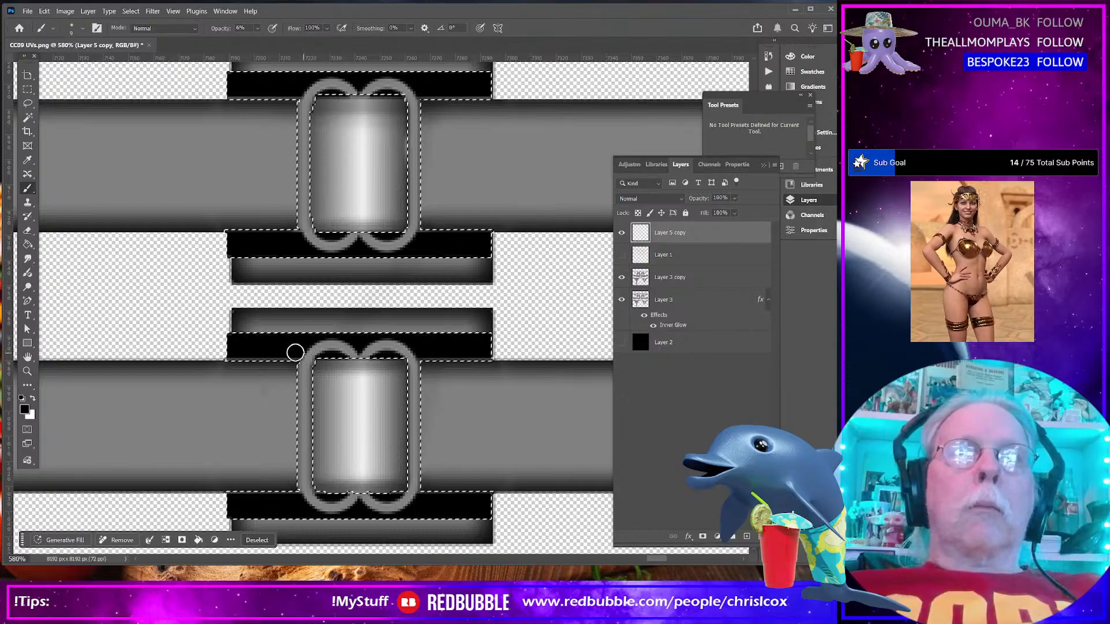
left_click_drag(404, 235, 286, 240)
left_click_drag(408, 241, 307, 238)
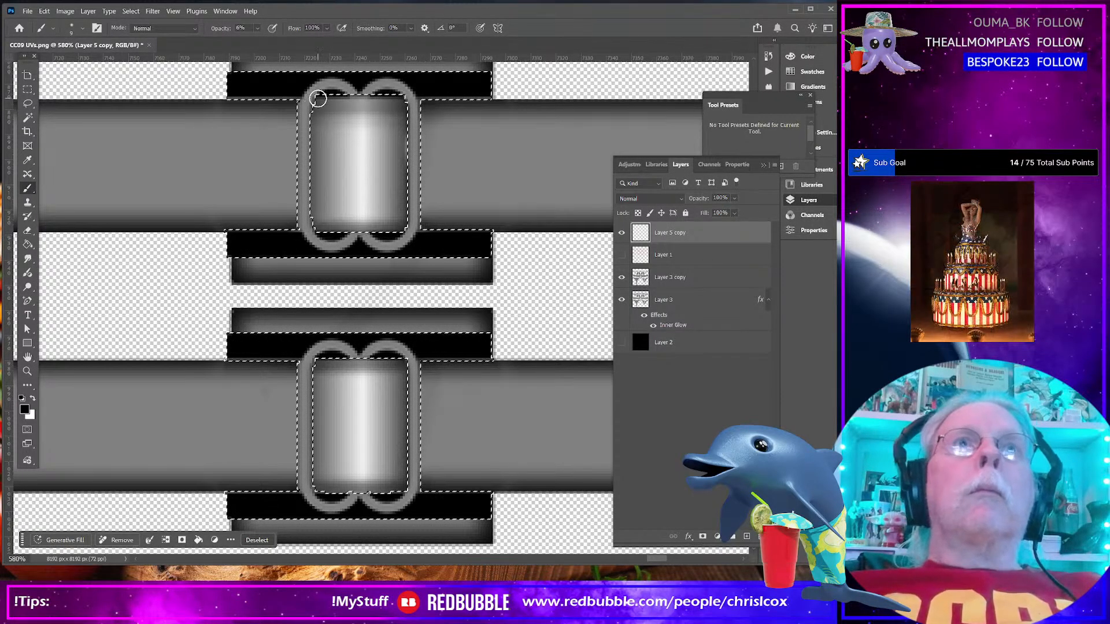
left_click_drag(313, 99, 406, 100)
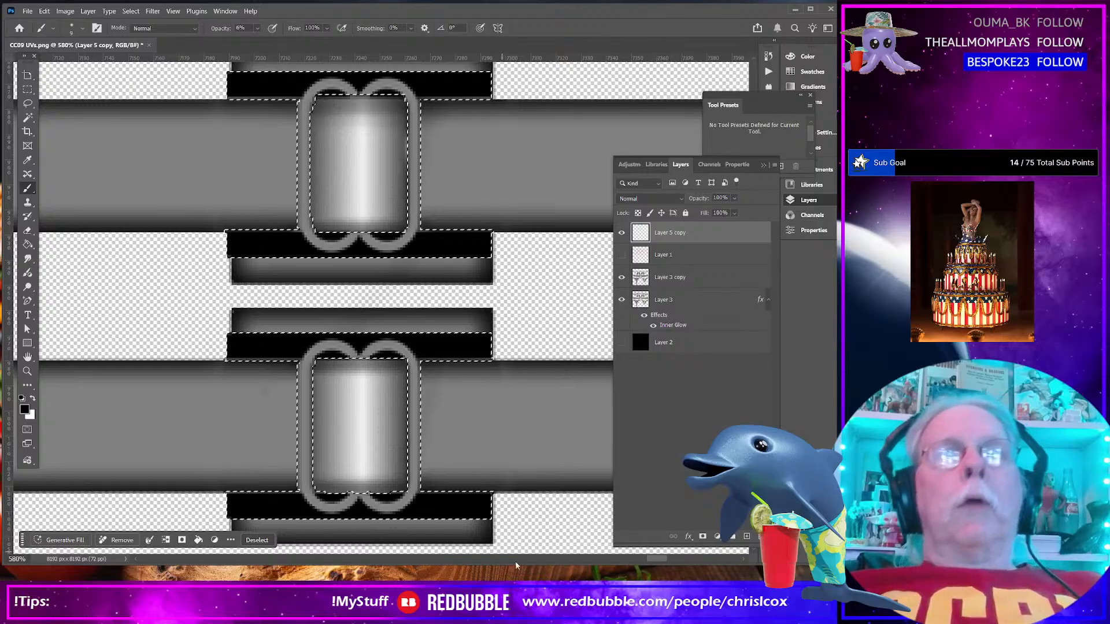
Clear the selection at the other buckle pair and select its upper buckle outline with the Magic Wand
left_click_drag(653, 560, 566, 558)
left_click_drag(511, 552, 212, 505)
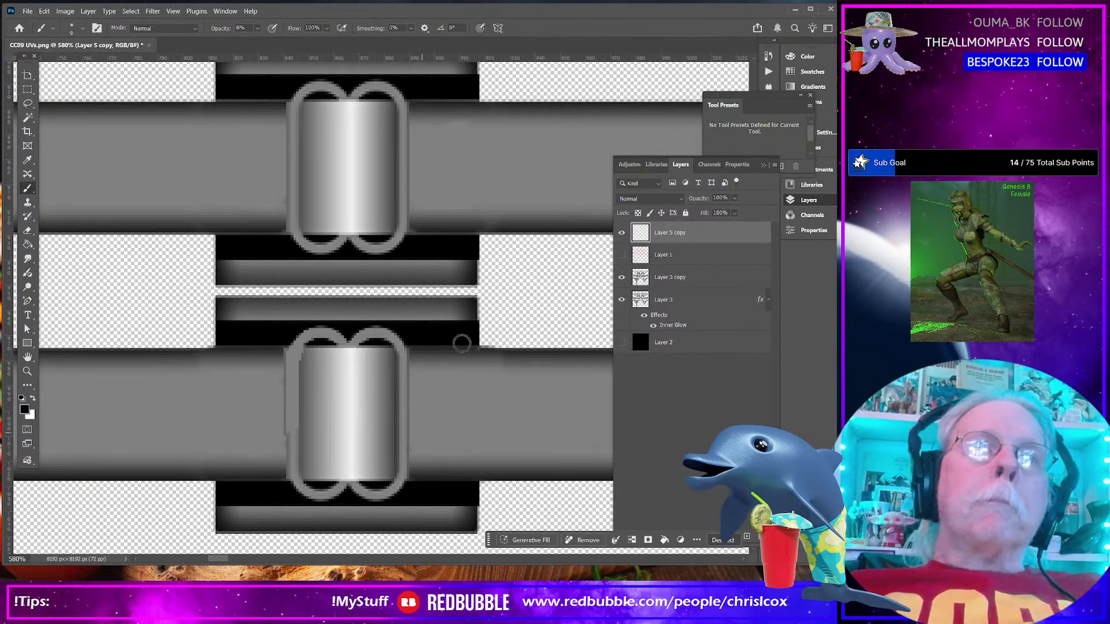
left_click(30, 116)
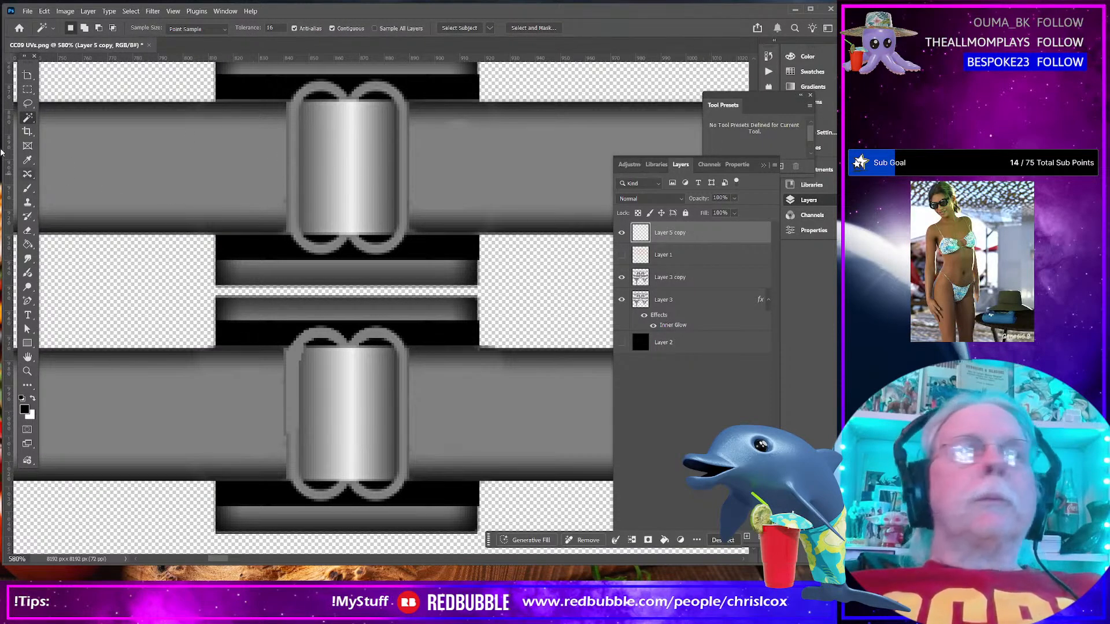
key("ctrl+d")
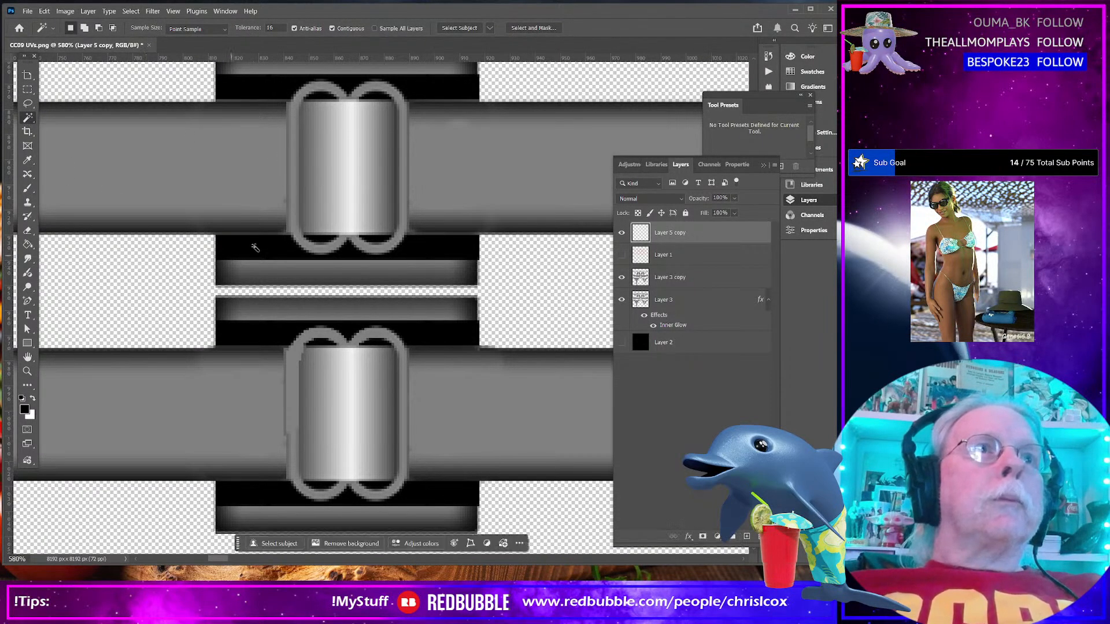
left_click(295, 194)
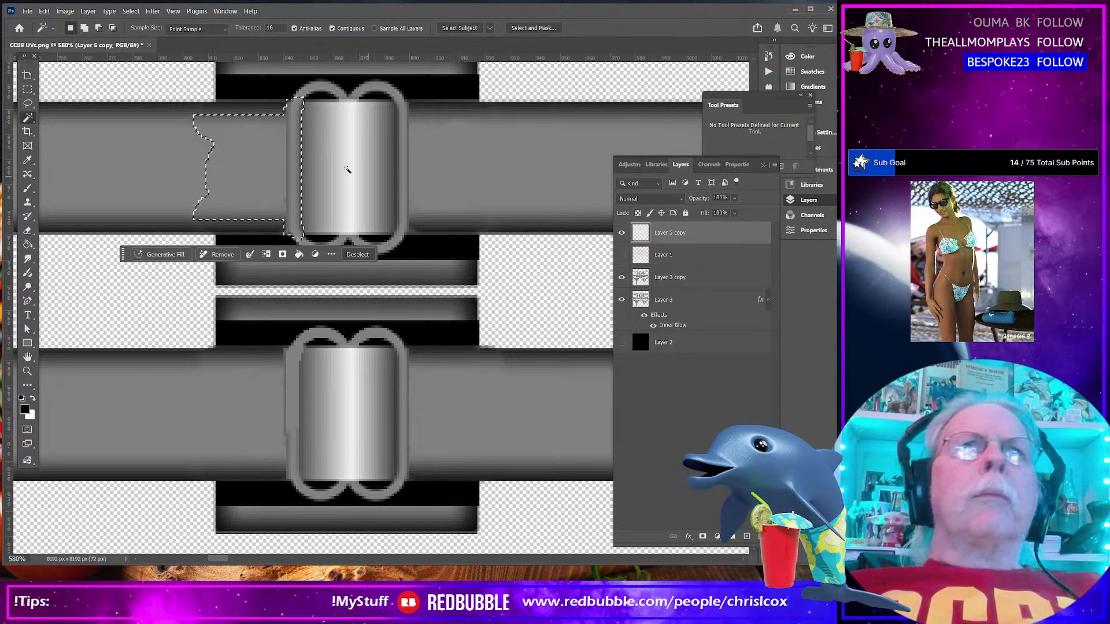
left_click(305, 92)
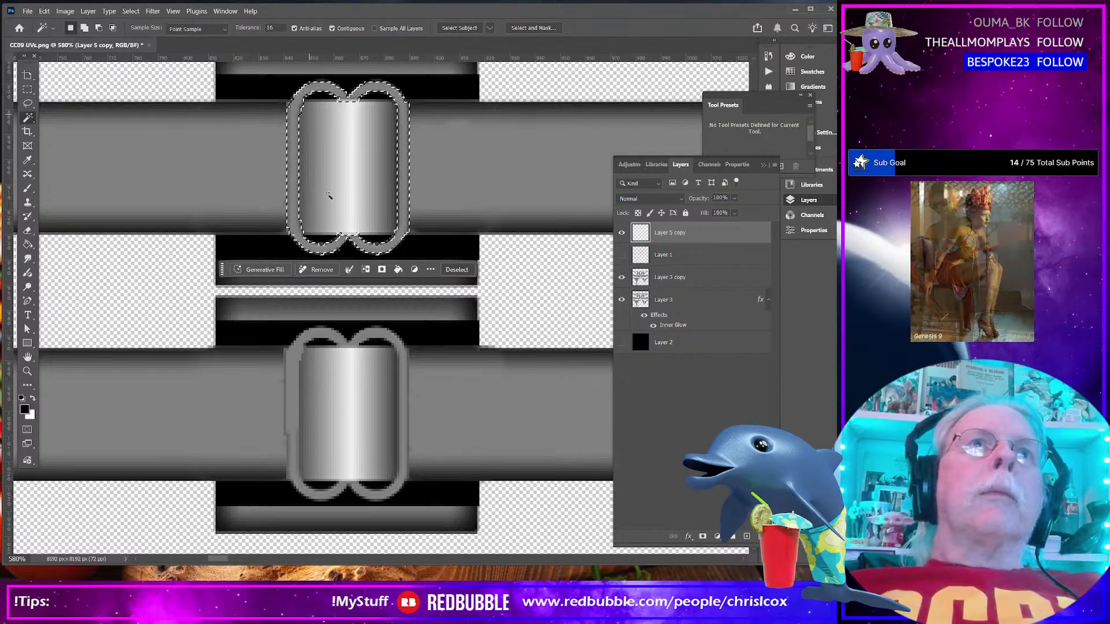
Add the lower buckle outline and the black bands above and below both buckles to the selection, and invert it
left_click(327, 339, "shift")
left_click(327, 342, "shift")
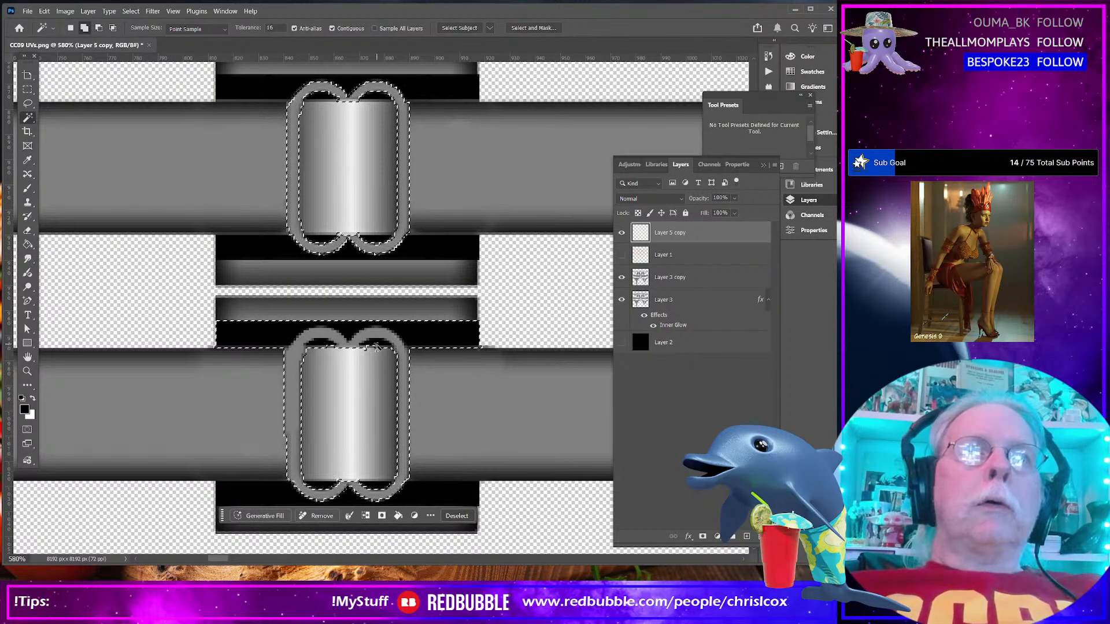
left_click(375, 487, "shift")
left_click(453, 244)
left_click(429, 91)
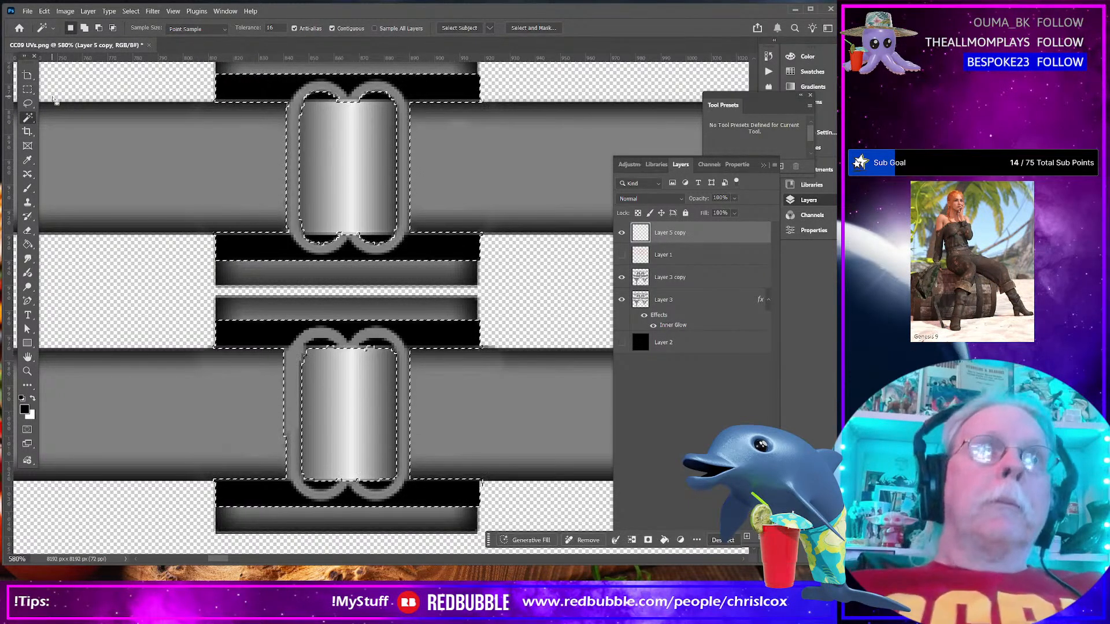
Exclude the small black gaps inside the upper buckle outline, keeping the straps and metallic areas within the inverted selection
key("m")
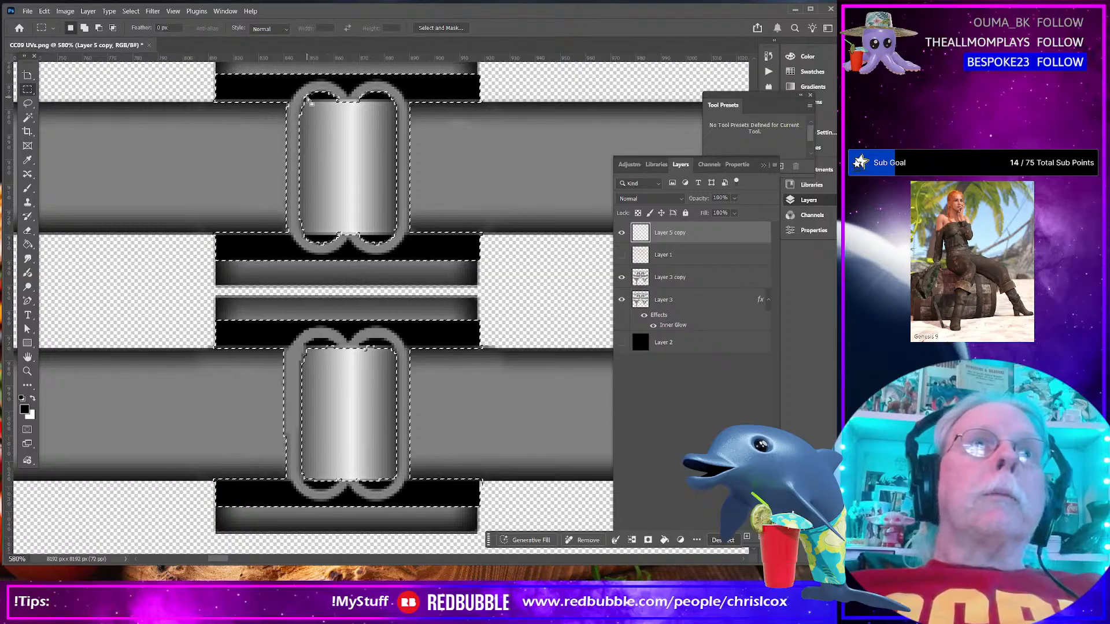
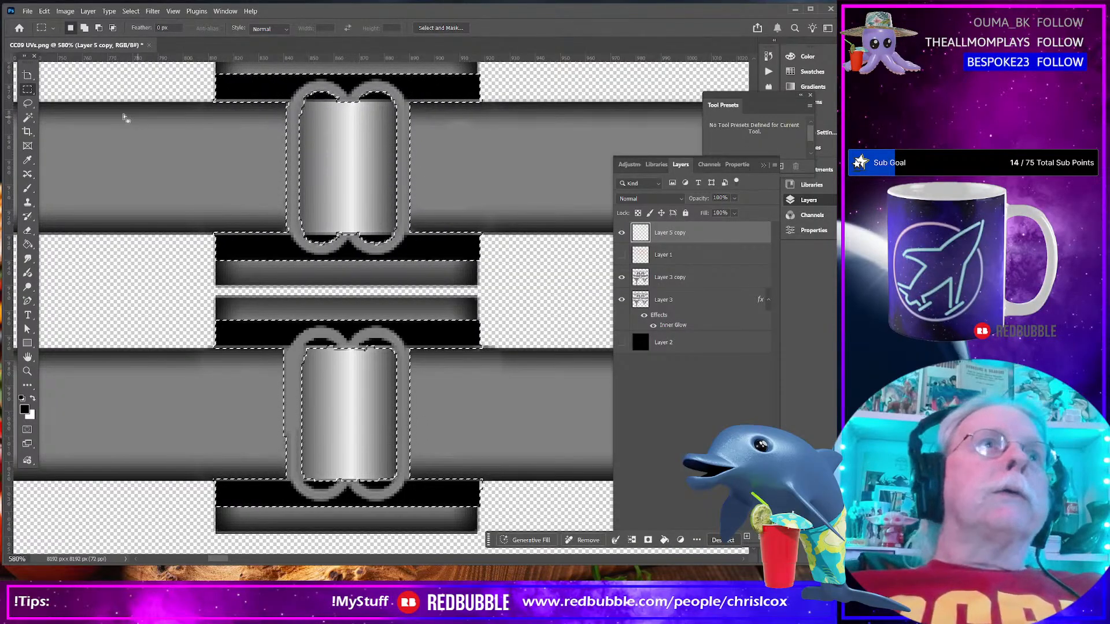
left_click(29, 119)
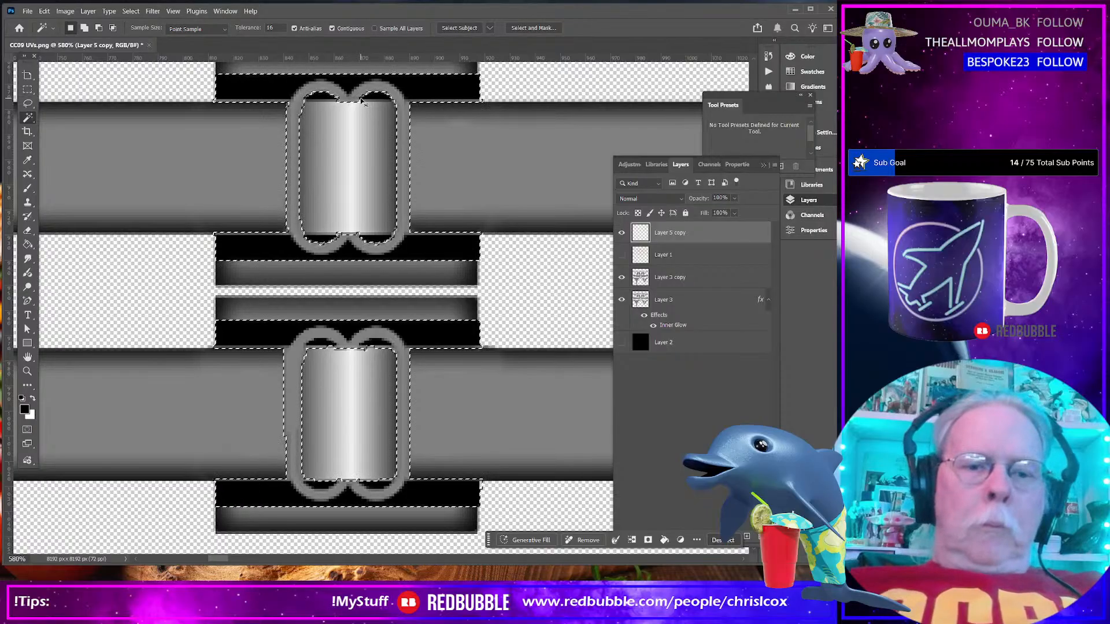
key("ctrl+shift+i")
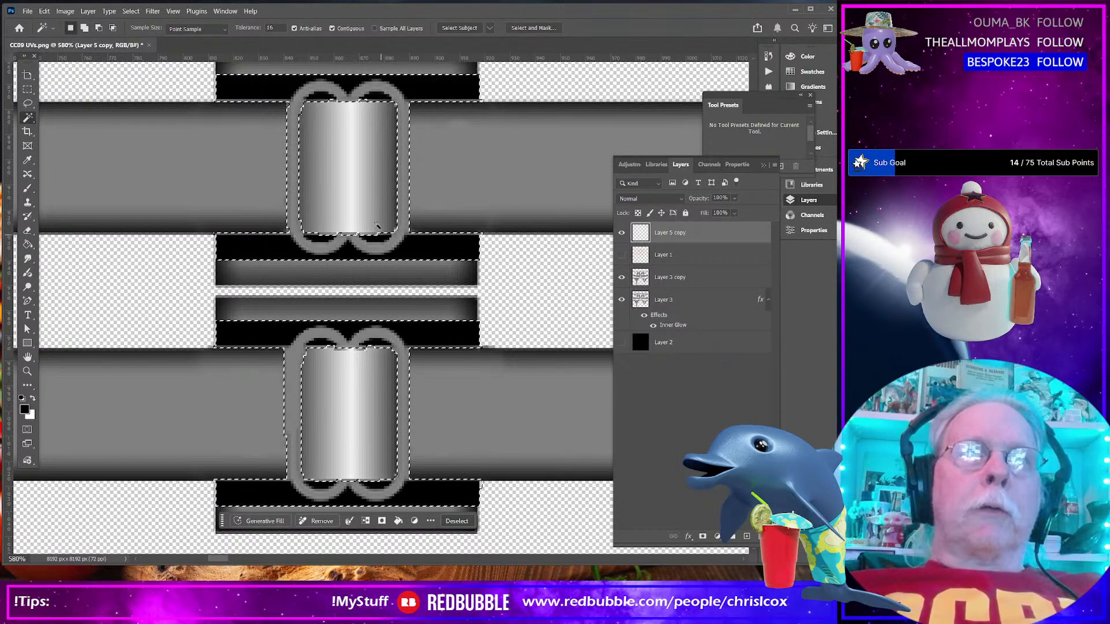
key("ctrl+shift+i")
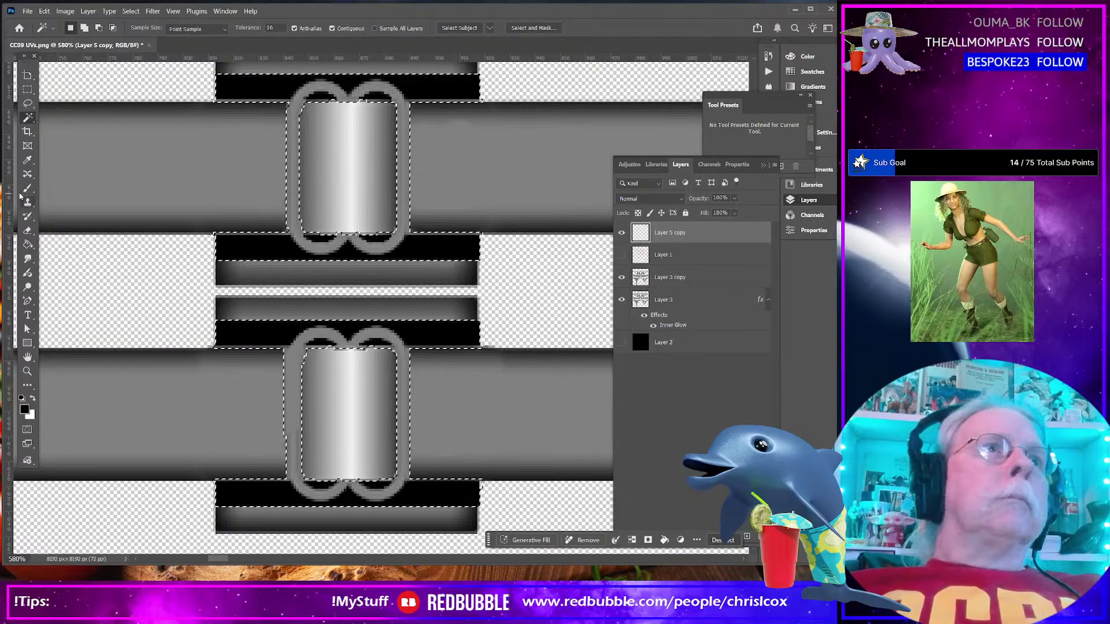
Softly darken the upper and lower edges of both metallic areas in this buckle pair with the 6% black brush
key("b")
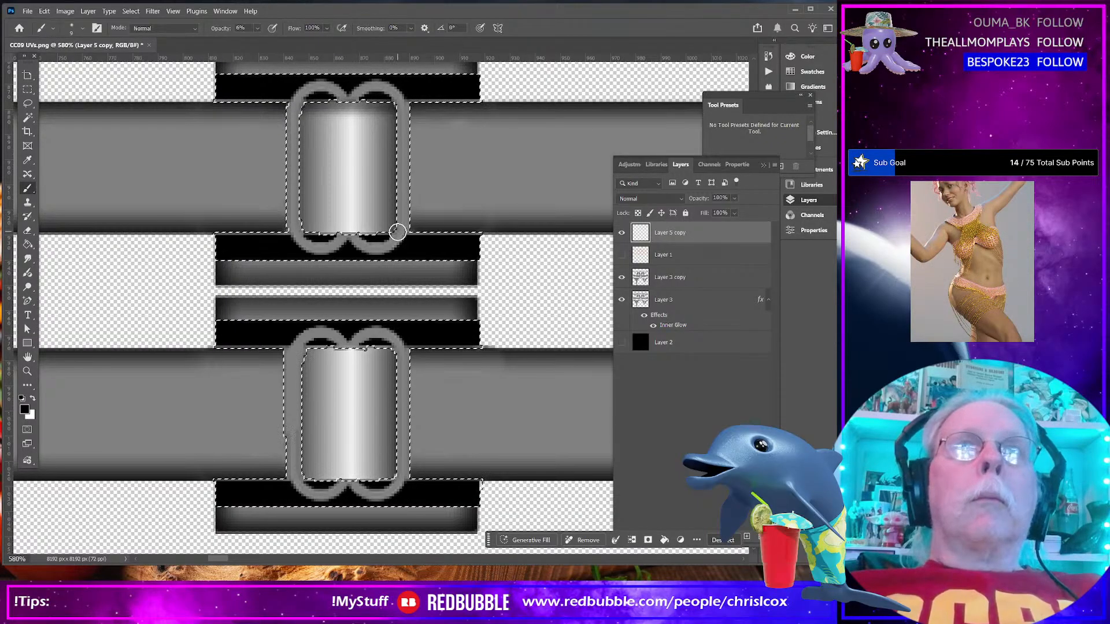
mouse_move(383, 234)
left_mouse_down()
mouse_move(303, 236)
mouse_move(398, 236)
mouse_move(314, 234)
left_mouse_up()
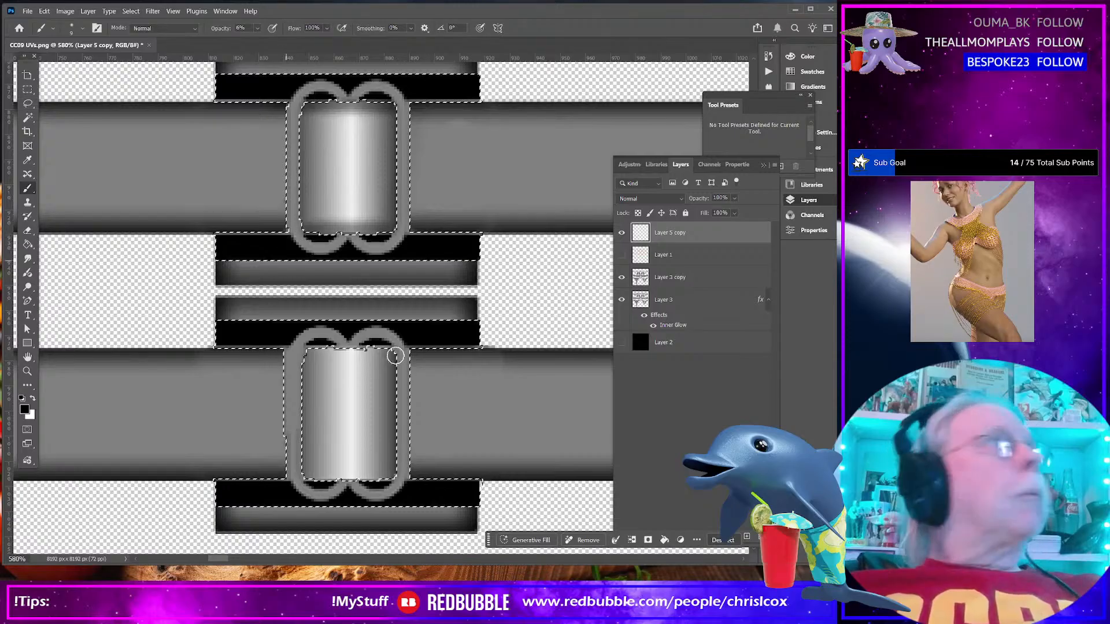
mouse_move(305, 353)
left_mouse_down()
mouse_move(422, 351)
mouse_move(269, 351)
mouse_move(427, 351)
left_mouse_up()
mouse_move(397, 477)
left_mouse_down()
mouse_move(321, 476)
mouse_move(407, 477)
mouse_move(296, 479)
mouse_move(376, 484)
mouse_move(311, 485)
mouse_move(359, 460)
left_mouse_up()
Clear the selection and draw a rectangular marquee around the shaded strip beneath the lower buckle's black band
scroll(354, 258, "down", 7)
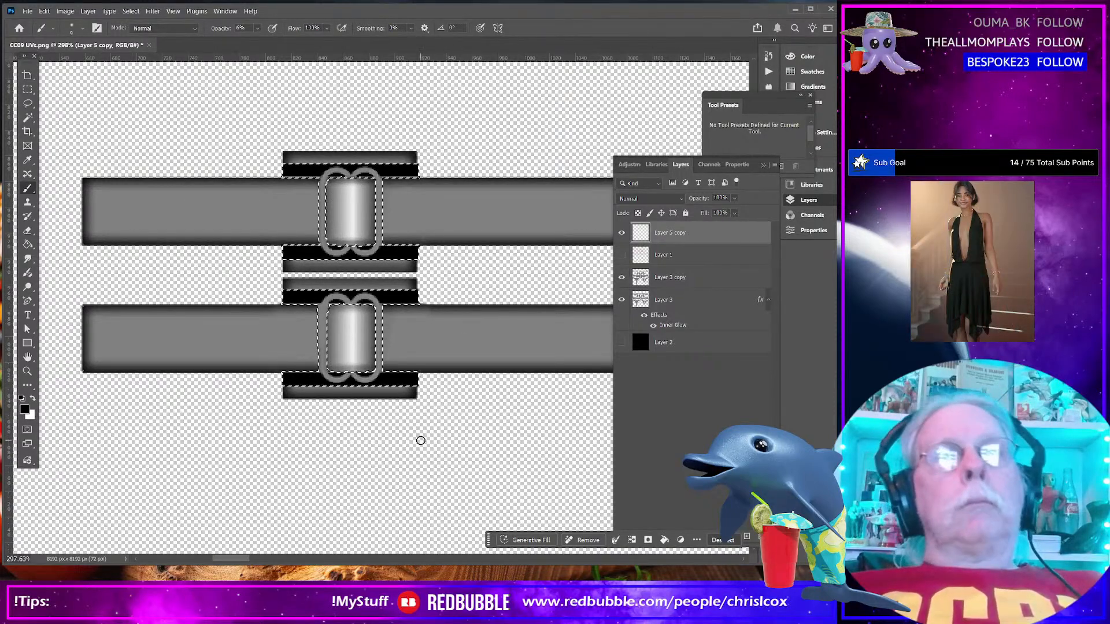
scroll(421, 440, "down", 2)
scroll(464, 450, "down", 5)
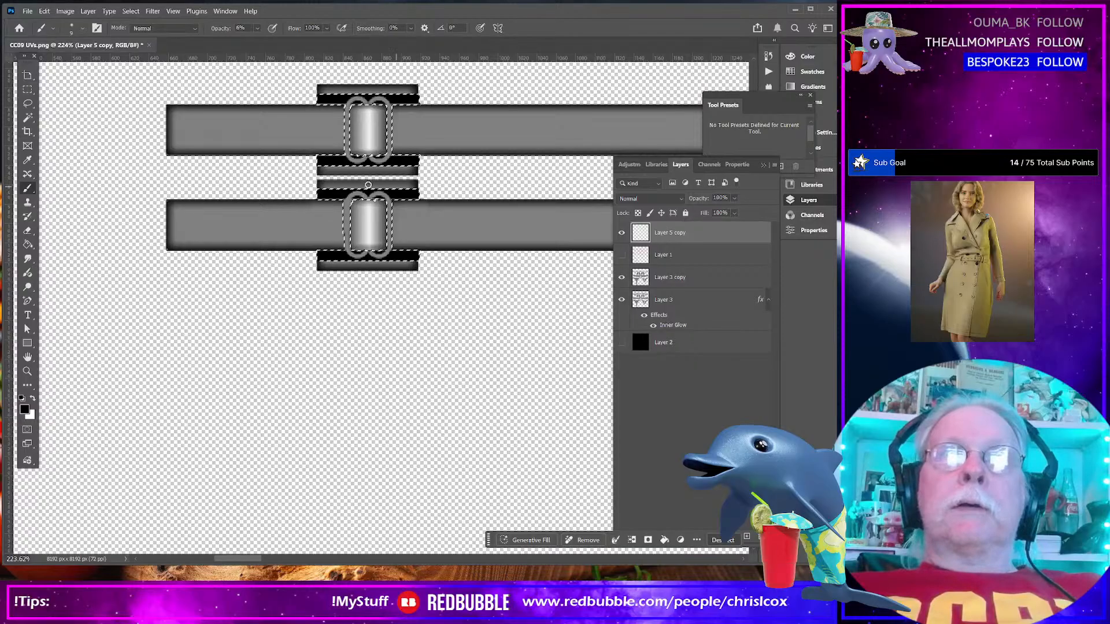
scroll(373, 214, "up", 3)
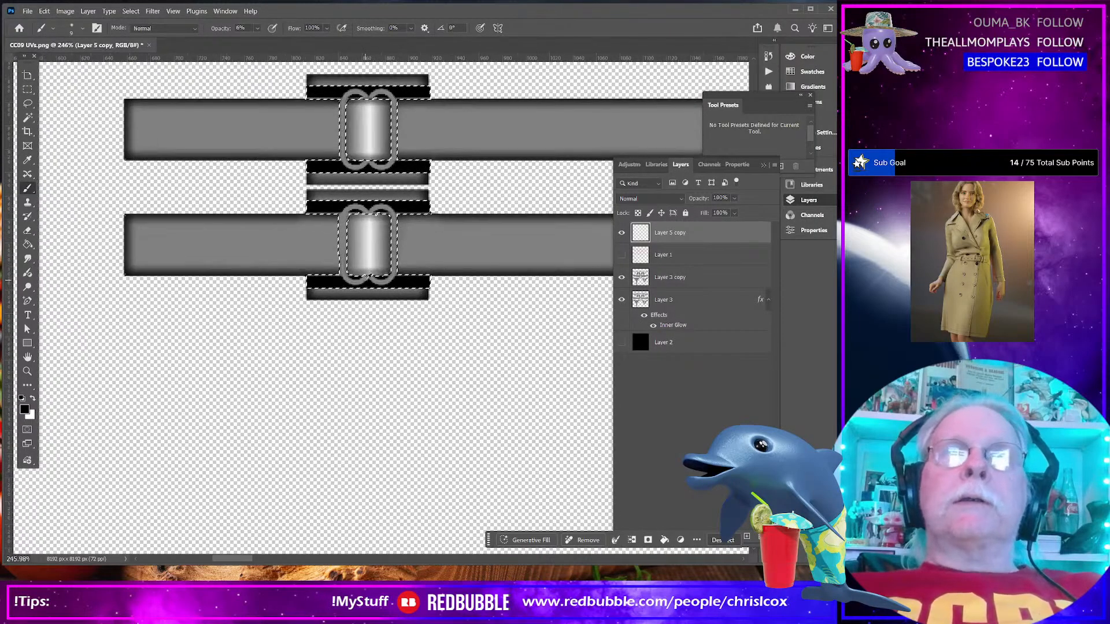
scroll(366, 275, "up", 1)
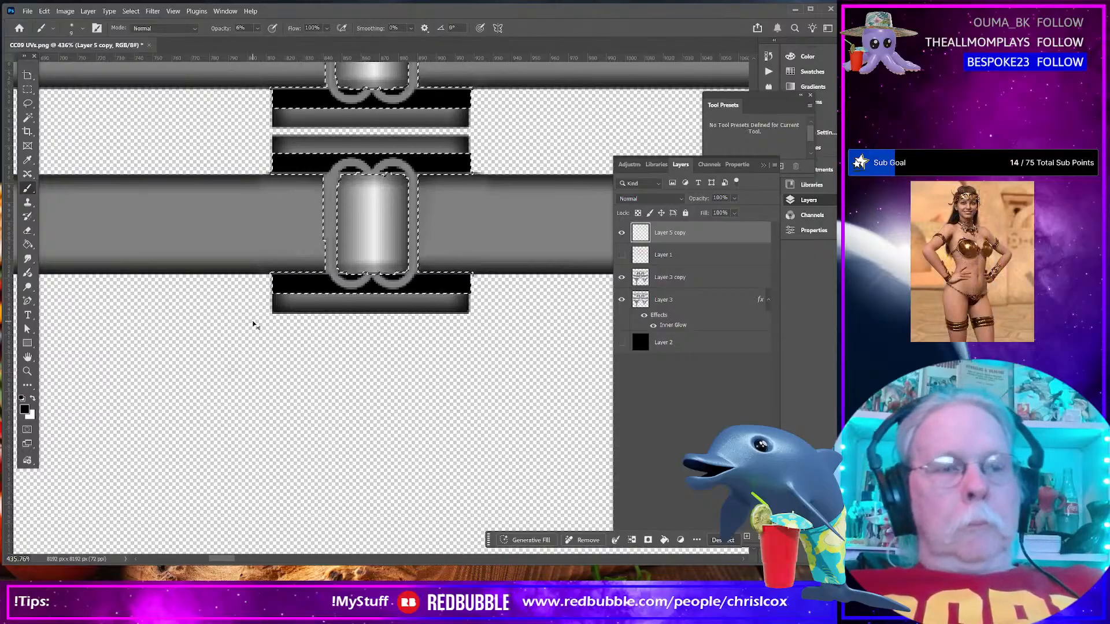
key("ctrl+d")
left_click(27, 90)
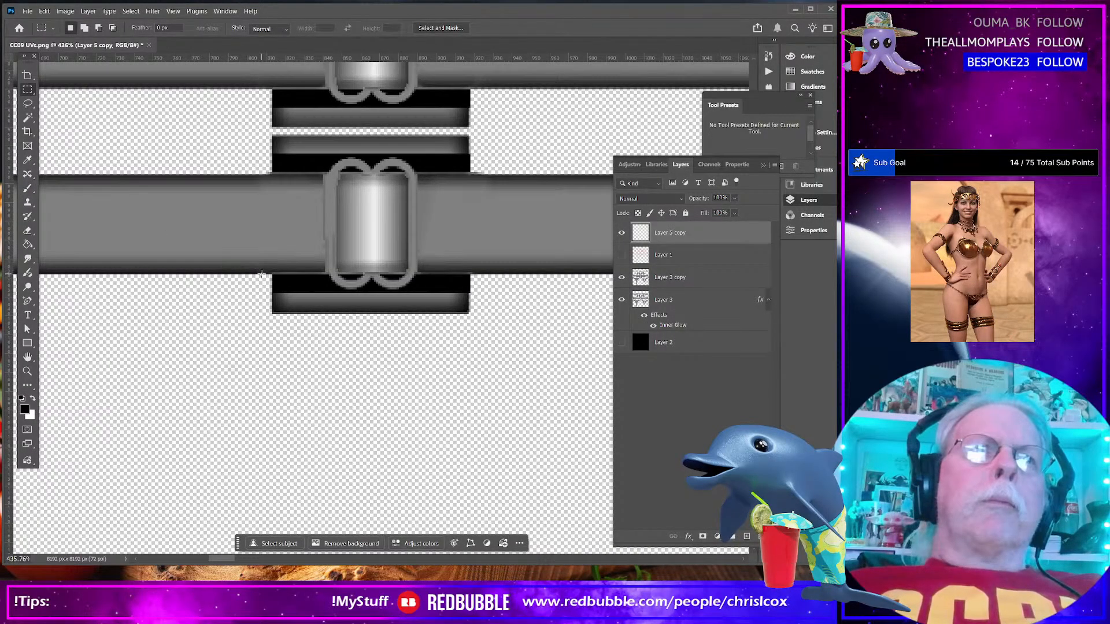
left_click_drag(263, 282, 291, 301)
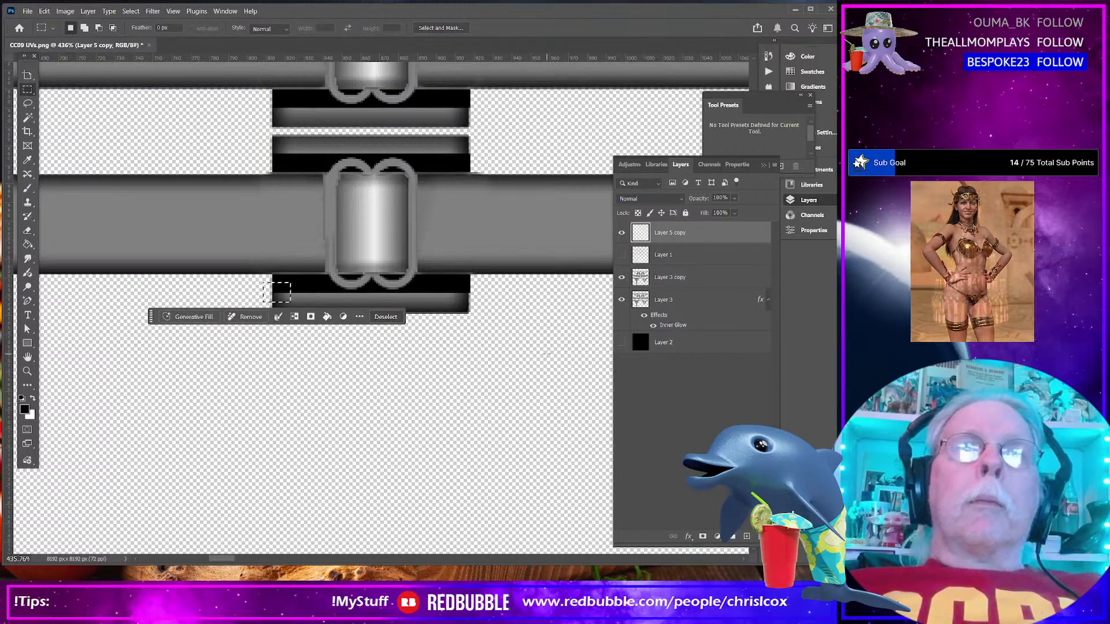
left_click_drag(530, 351, 228, 290)
Add a rectangular marquee around the two shaded strips between the buckles, and show the black Layer 2
scroll(324, 300, "up", 2)
scroll(324, 300, "up", 2)
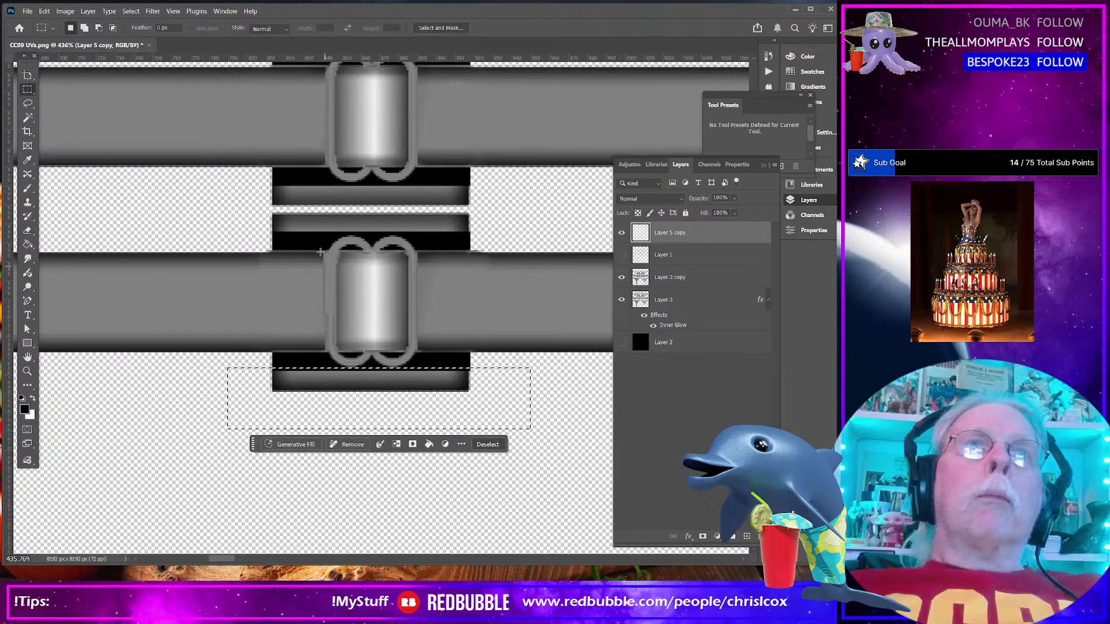
key("shift")
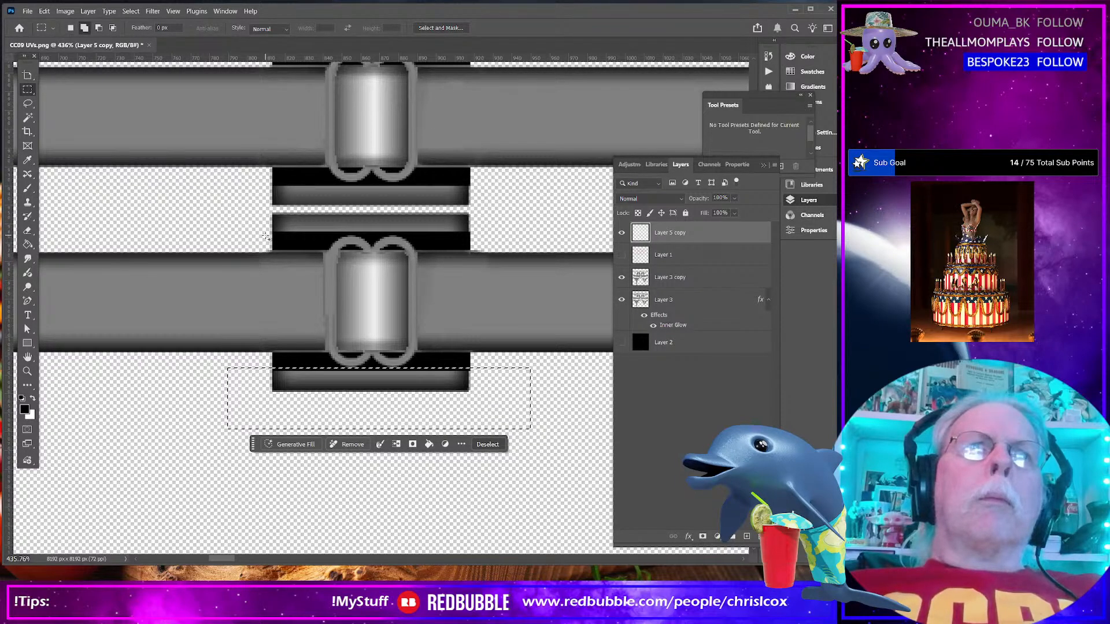
left_click_drag(264, 236, 487, 186)
scroll(488, 191, "up", 3)
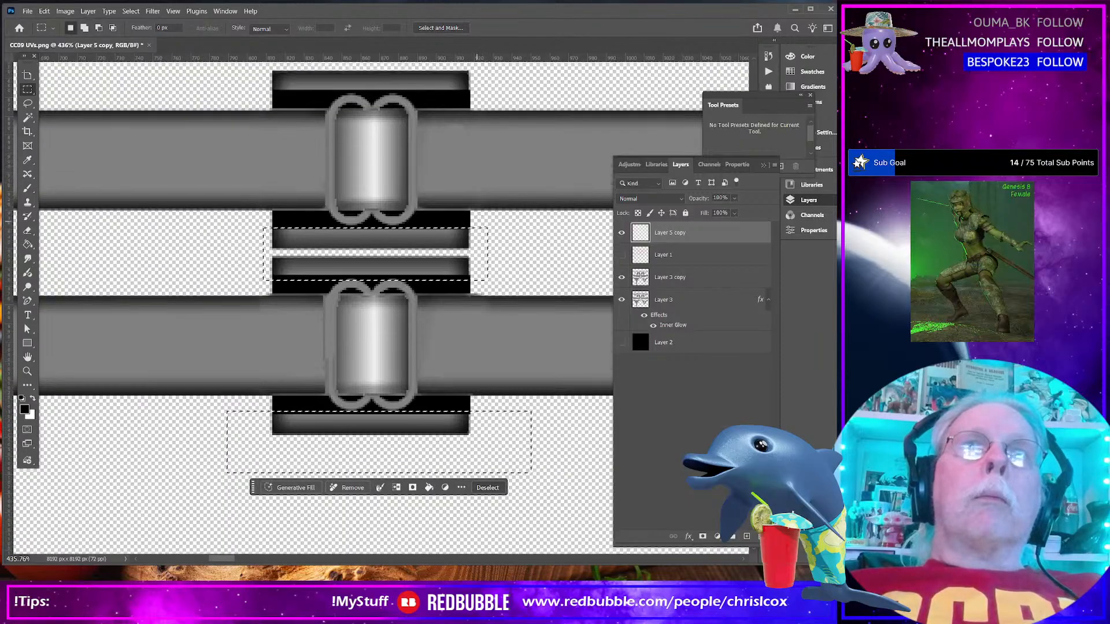
left_click(621, 343)
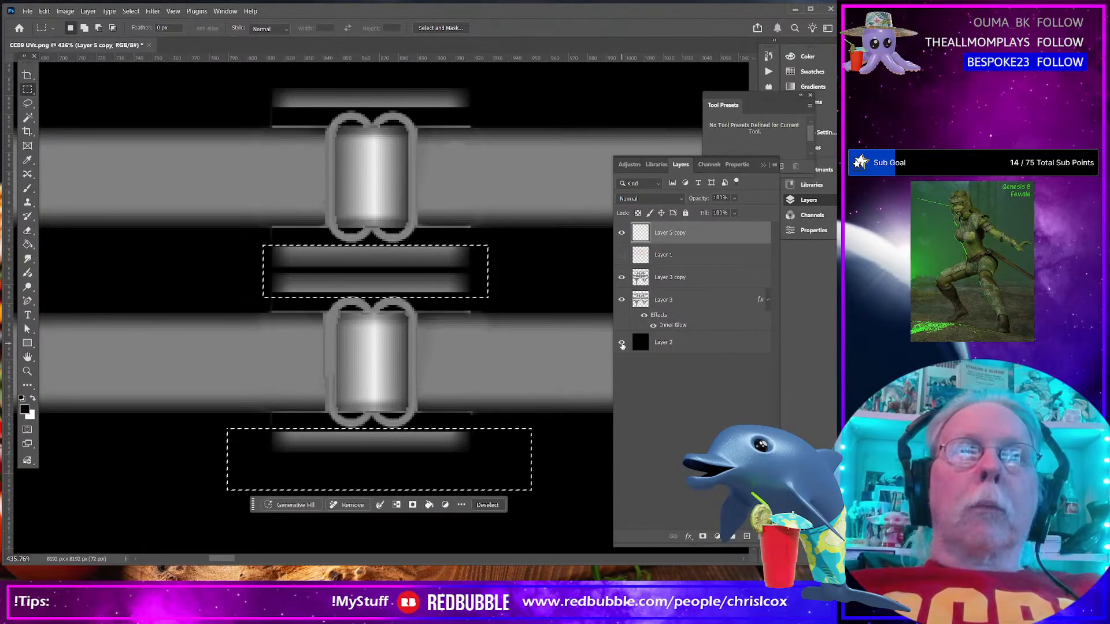
Add a rectangular marquee around the shaded strip above the upper buckle and fill all the selected strip areas with black
scroll(492, 321, "up", 4)
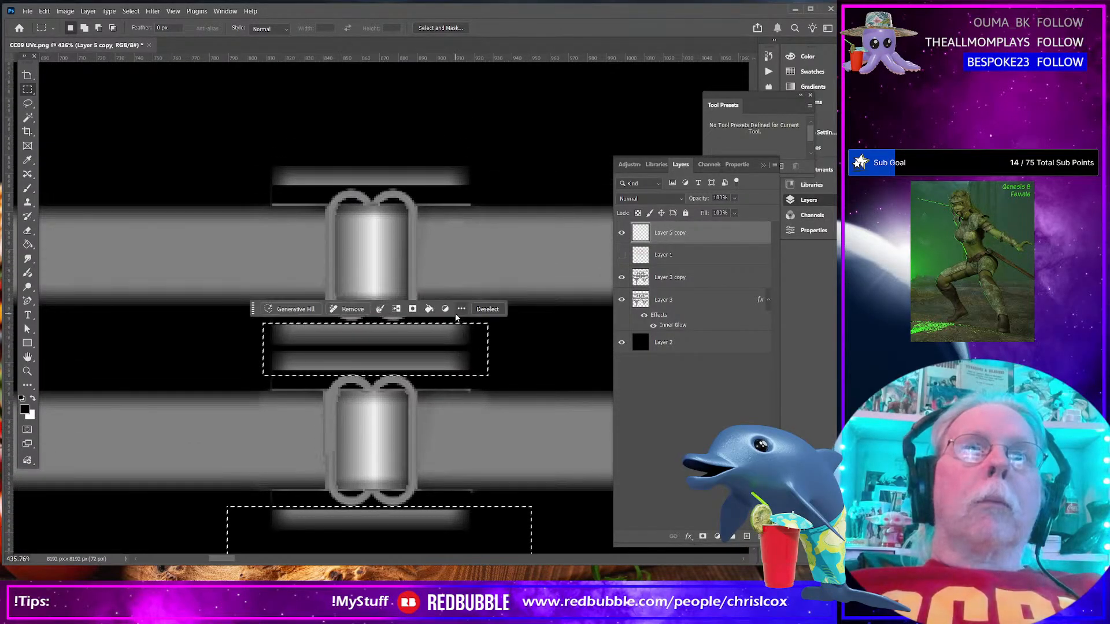
left_click_drag(245, 133, 484, 189)
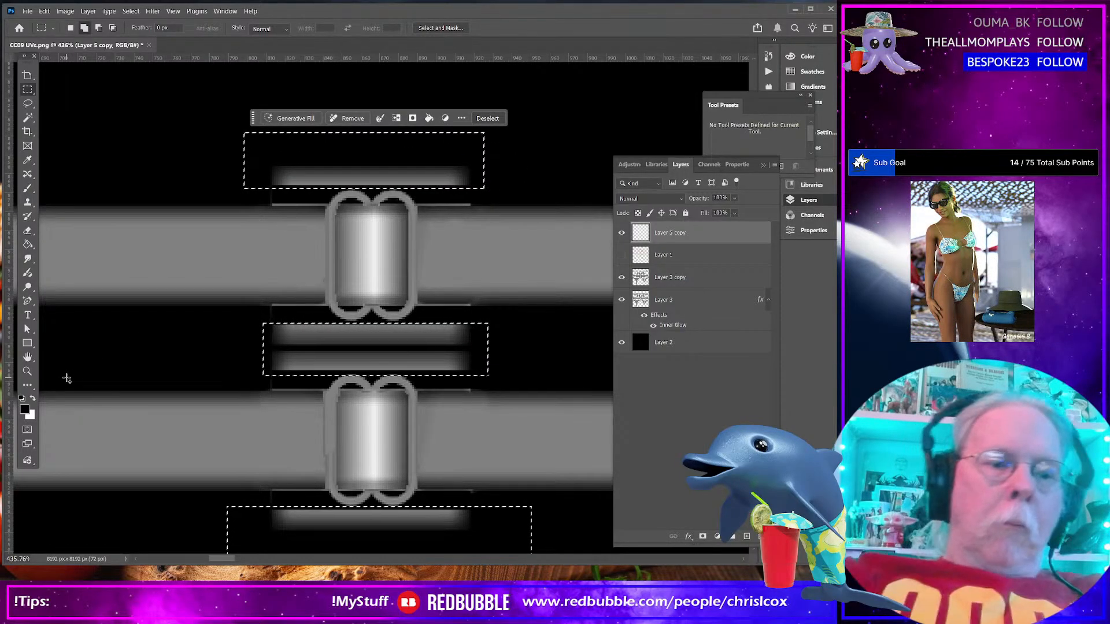
key("shift+F5")
key("Return")
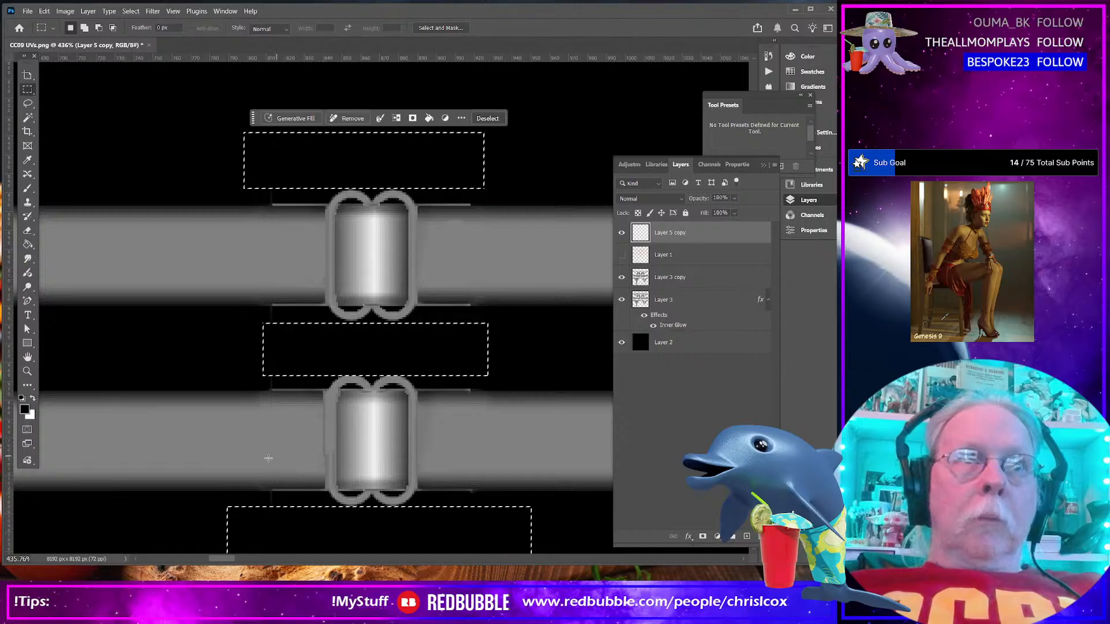
Clear the selection and set the Hard Round brush size to 1 px for retouching around the lower buckle
scroll(266, 455, "up", 2)
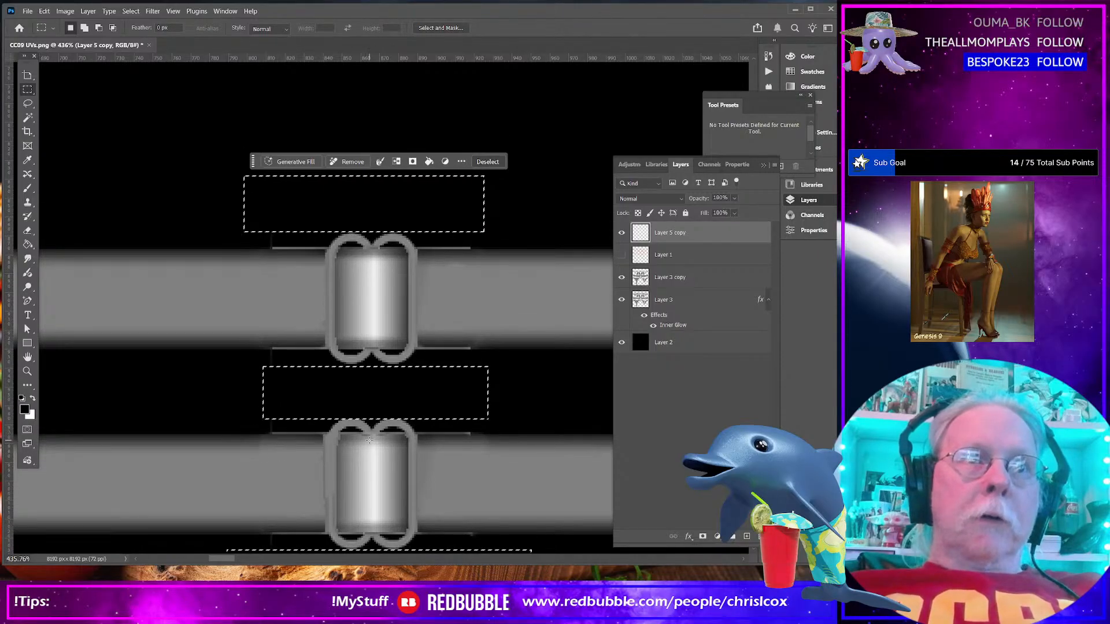
scroll(272, 503, "up", 5)
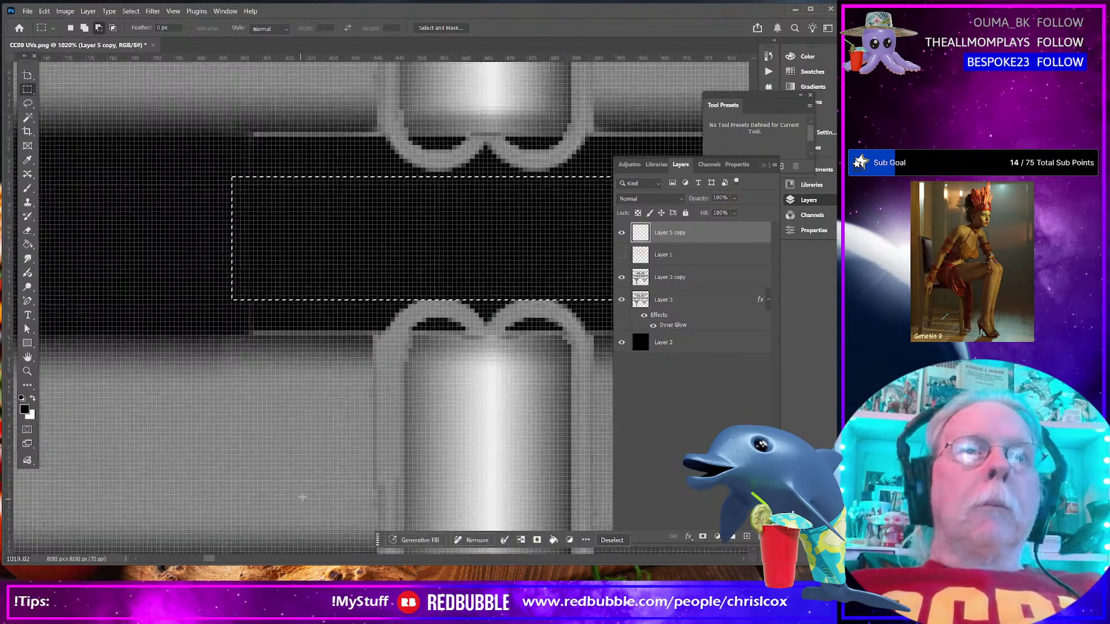
scroll(327, 452, "down", 3)
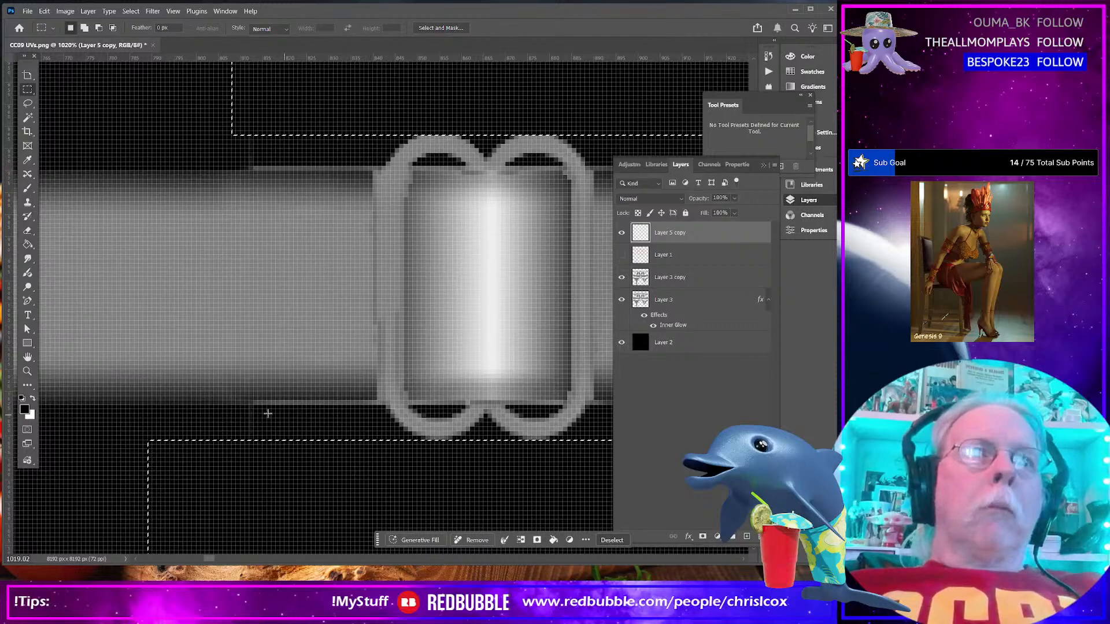
left_click(355, 482)
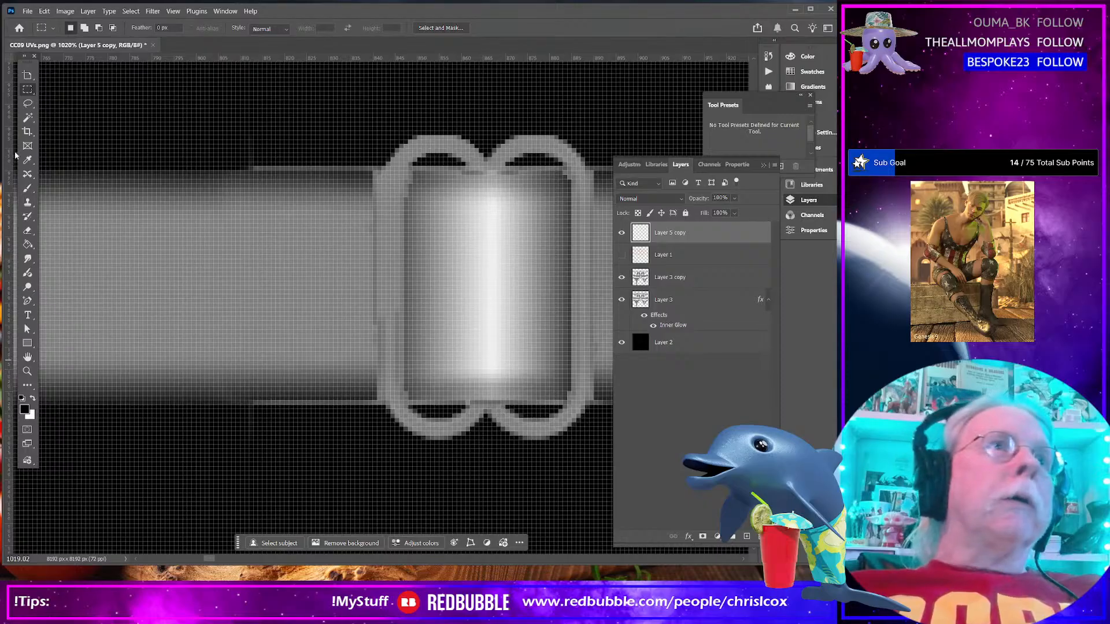
left_click(27, 187)
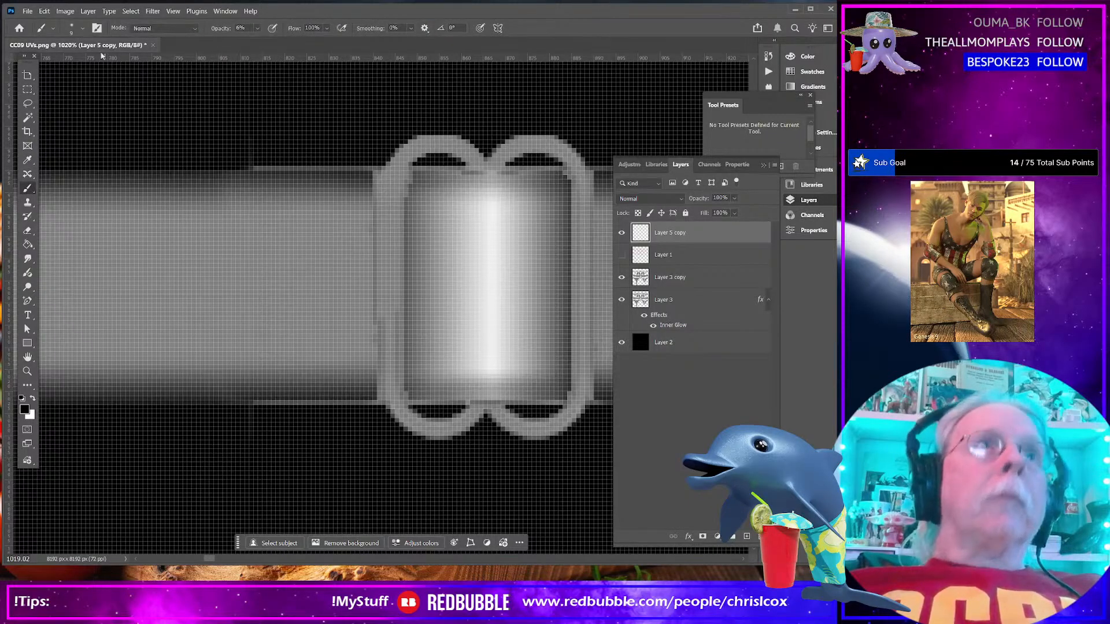
left_click(83, 29)
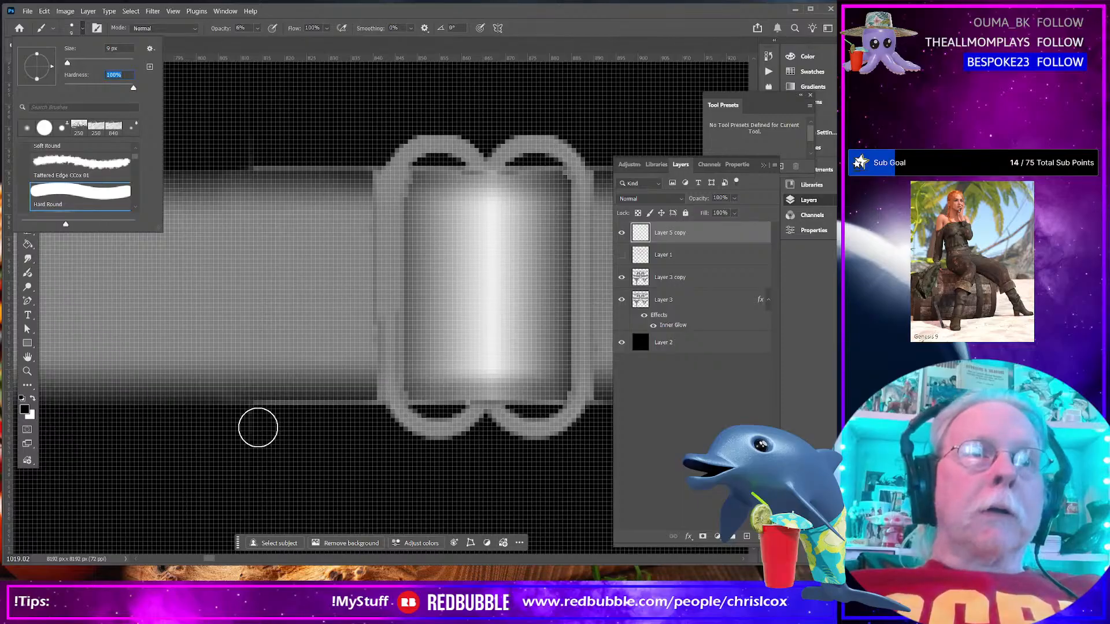
left_click(258, 428)
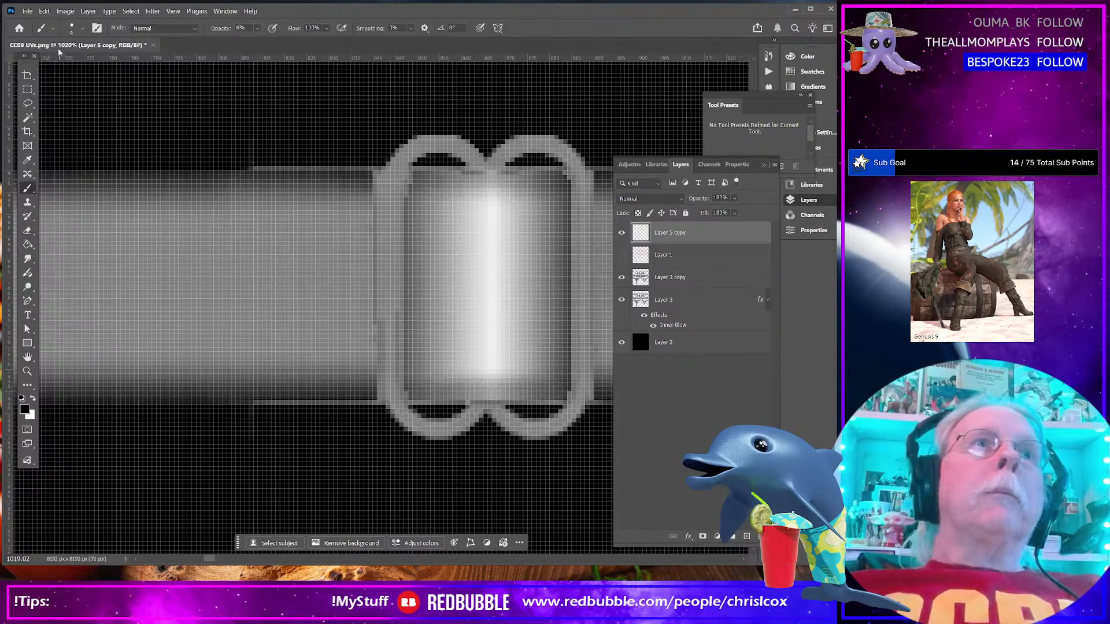
left_click(82, 29)
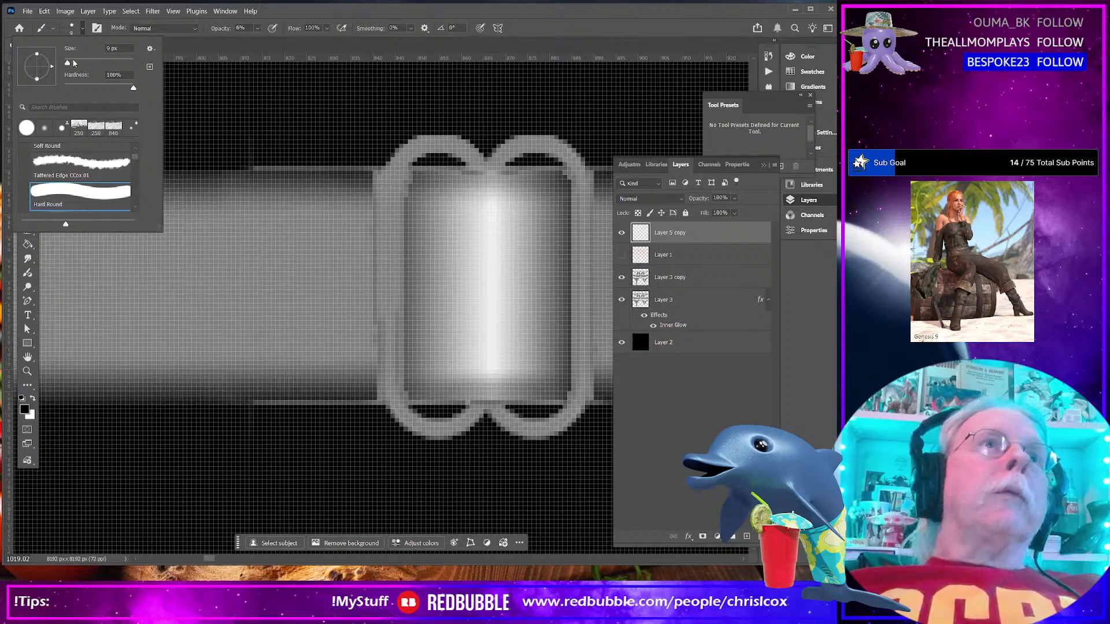
left_click_drag(74, 62, 38, 67)
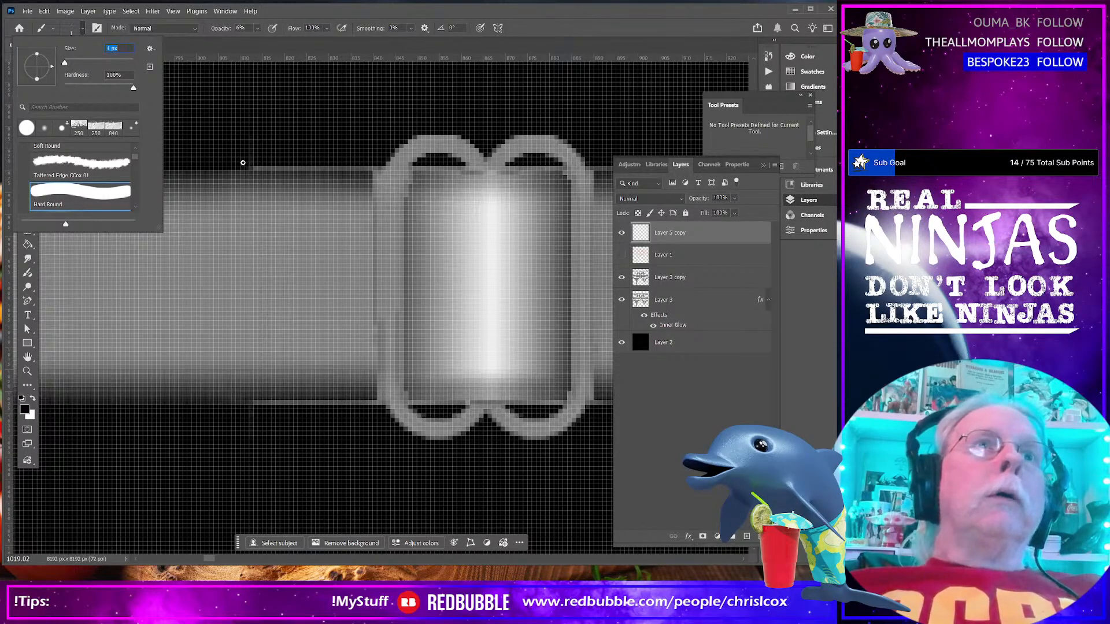
left_click(236, 127)
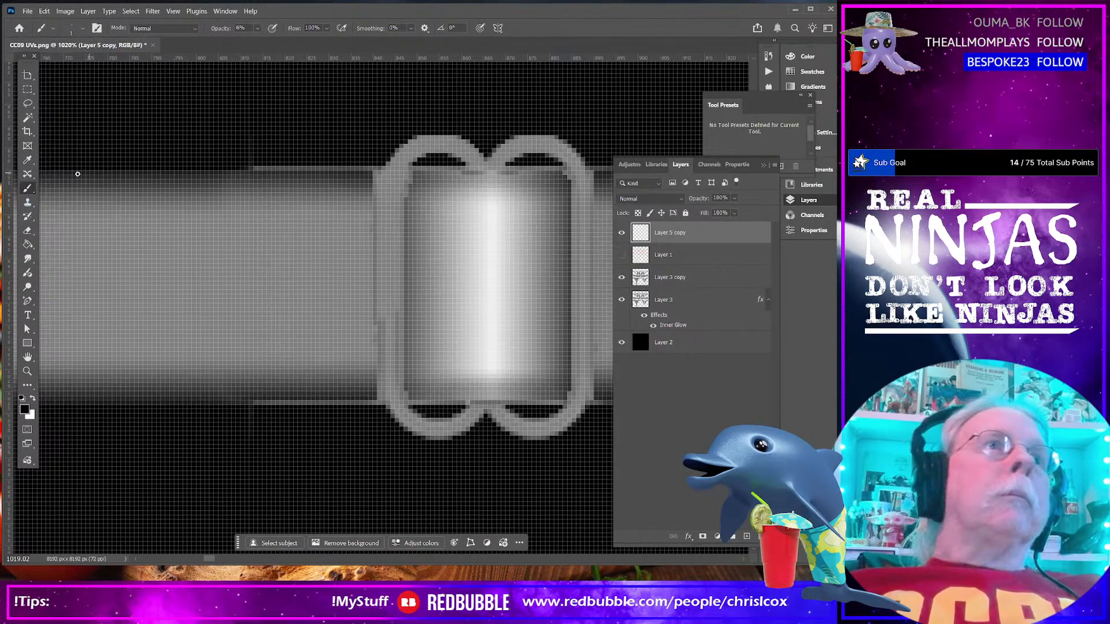
Paint over the thin grey line above the strap left of the lower buckle, using a sampled dark colour at 100% brush opacity
key("i")
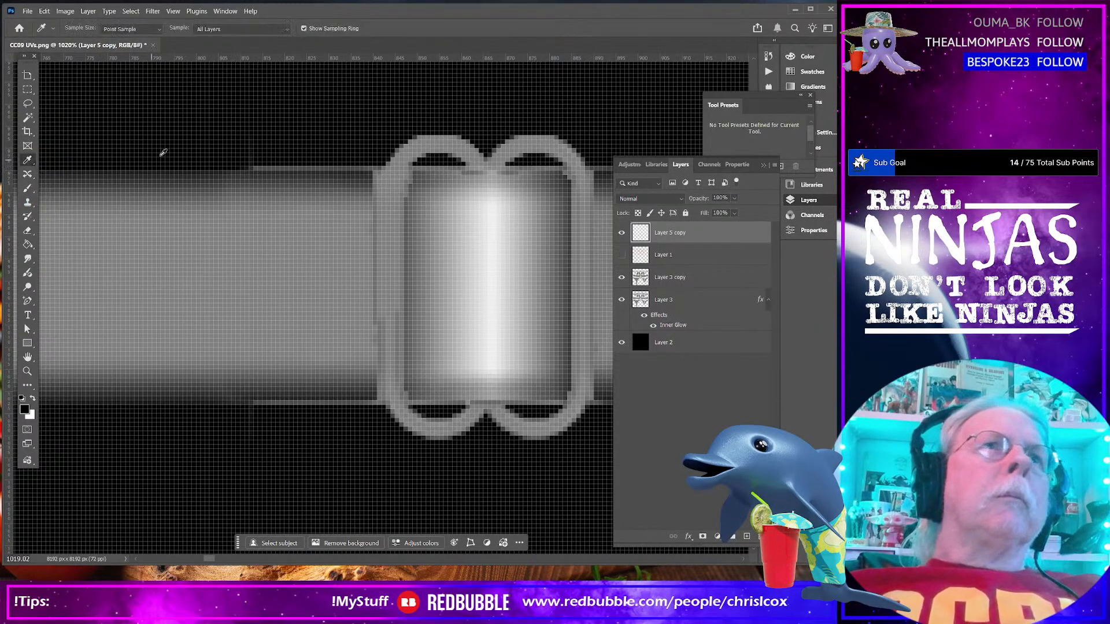
left_click(236, 166)
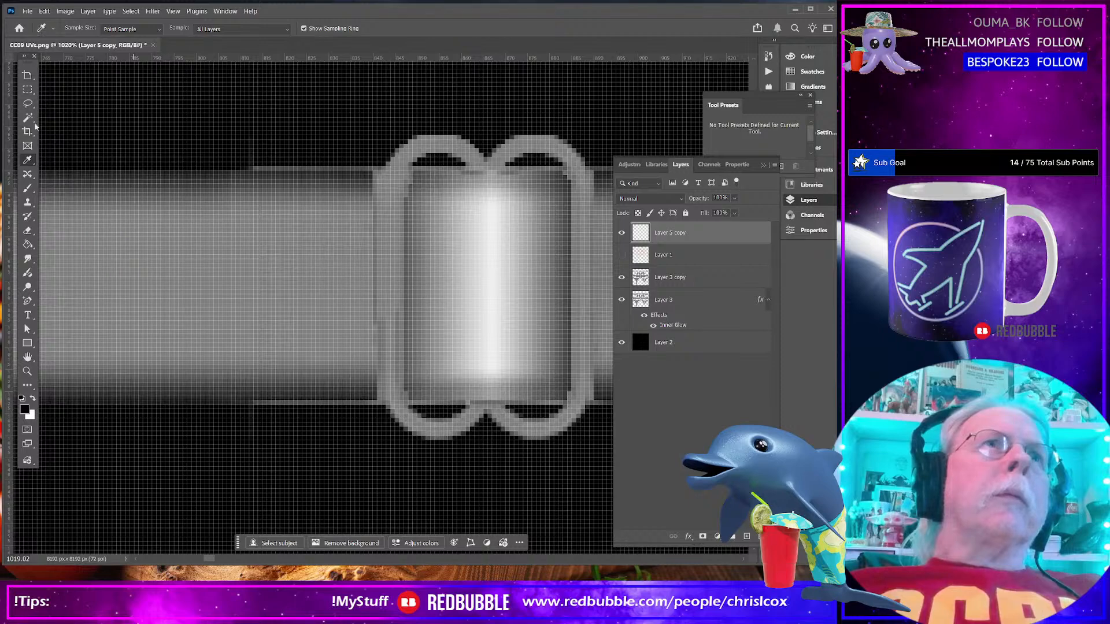
left_click(28, 189)
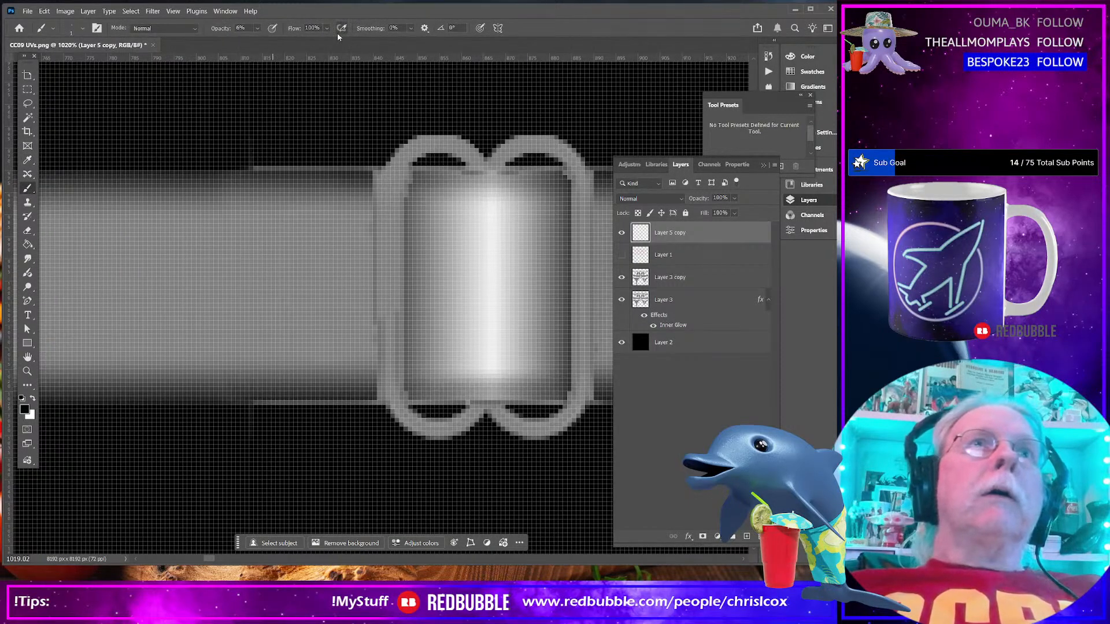
left_click(259, 26)
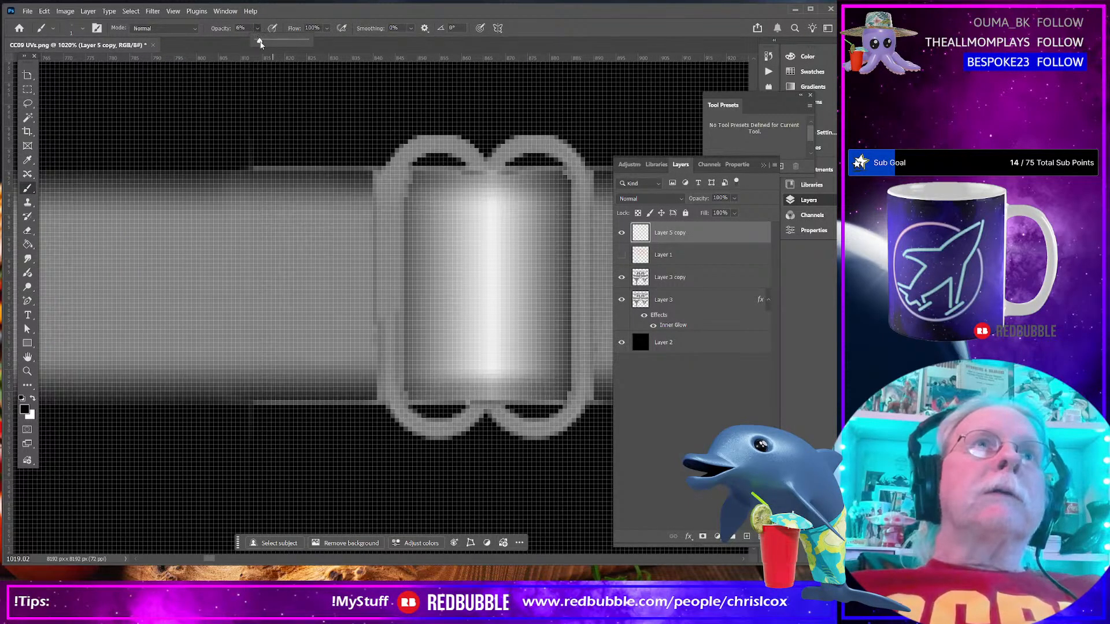
left_click_drag(258, 40, 337, 44)
left_click(253, 142)
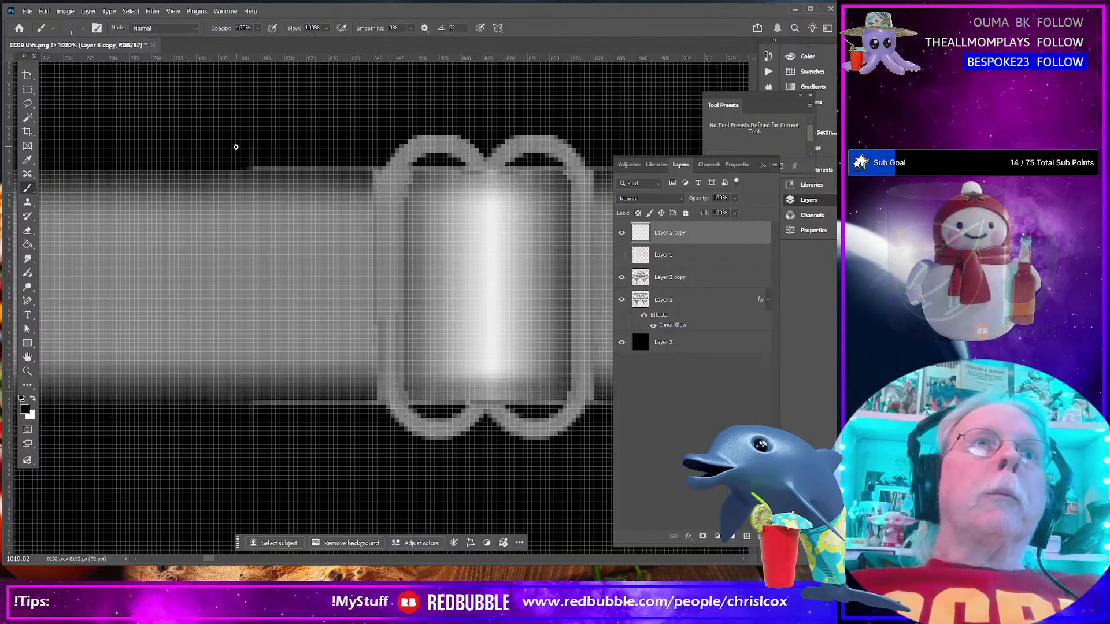
left_click_drag(315, 167, 362, 166)
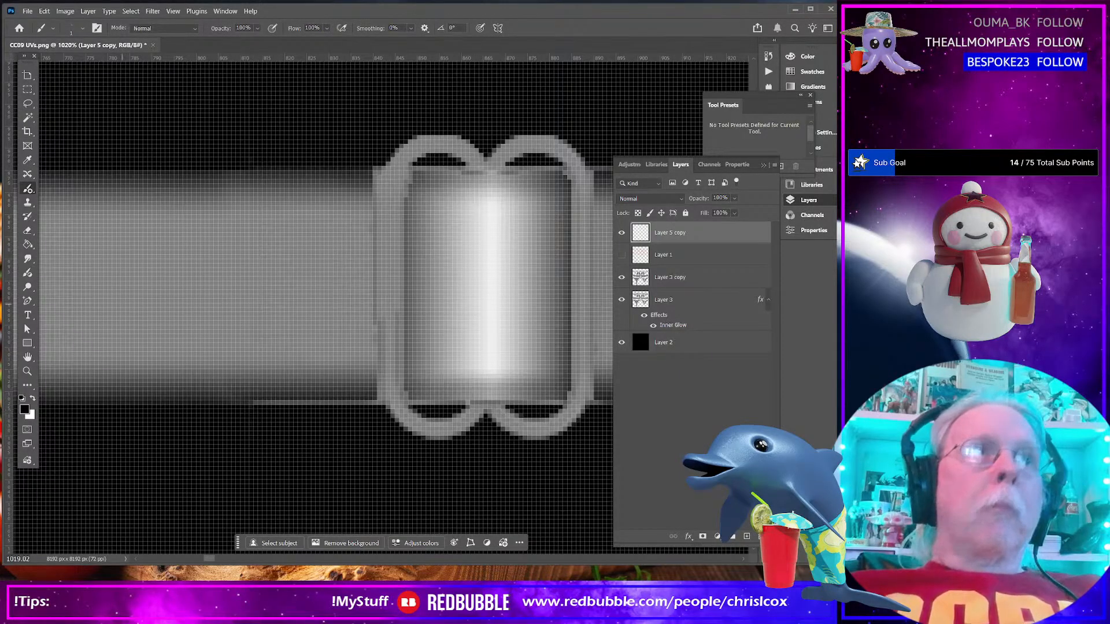
Sample the dark colour beside the thin grey line beneath the strap left of the lower buckle and paint over that line
left_click(27, 163)
left_click(243, 398)
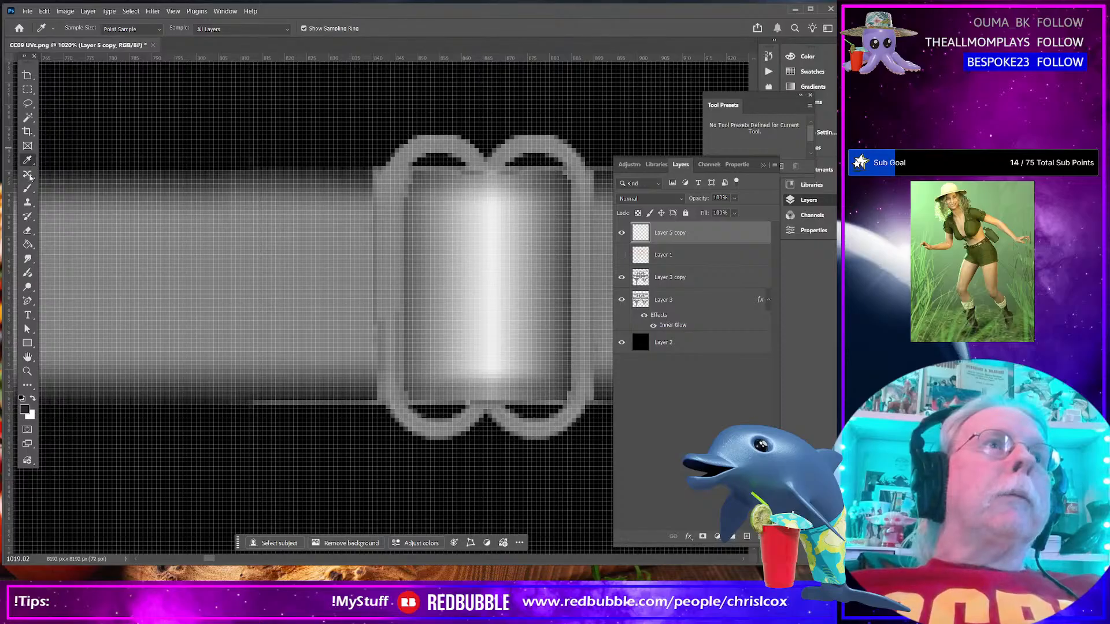
left_click(29, 189)
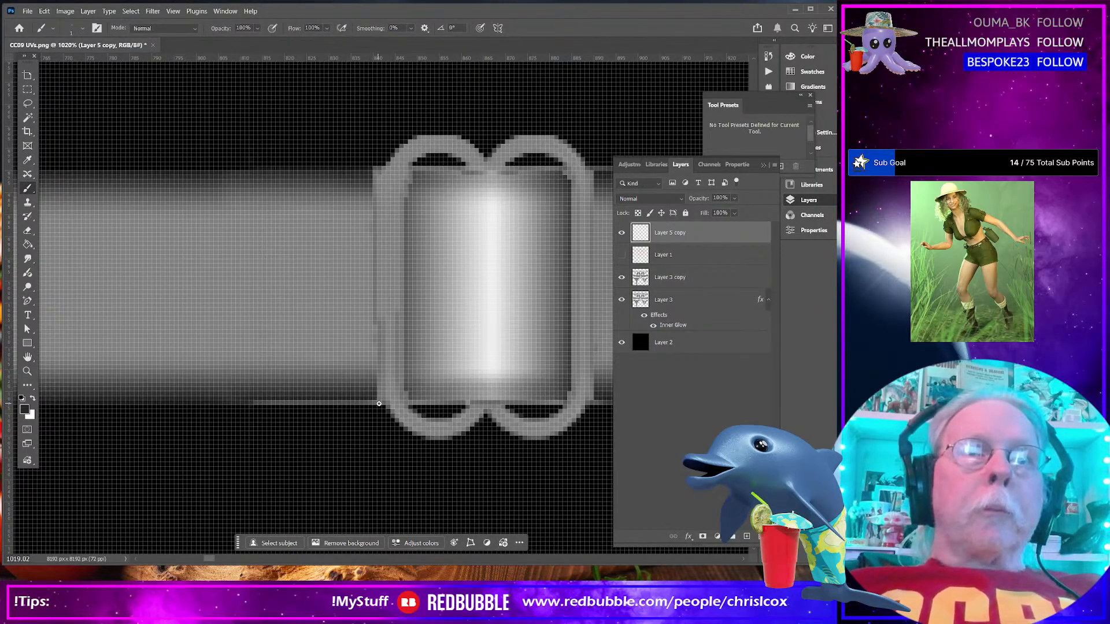
left_click_drag(374, 403, 235, 399)
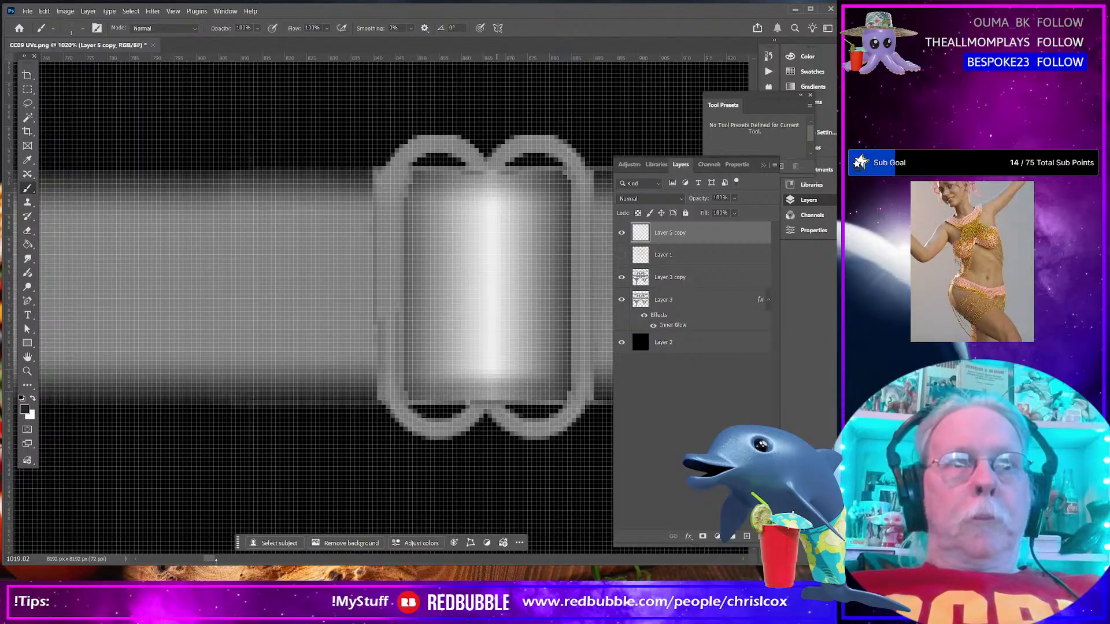
Paint out the thin grey lines along both strap edges right of the lower buckle with a sampled dark colour
mouse_move(211, 563)
left_mouse_down()
mouse_move(223, 564)
mouse_move(213, 564)
left_mouse_up()
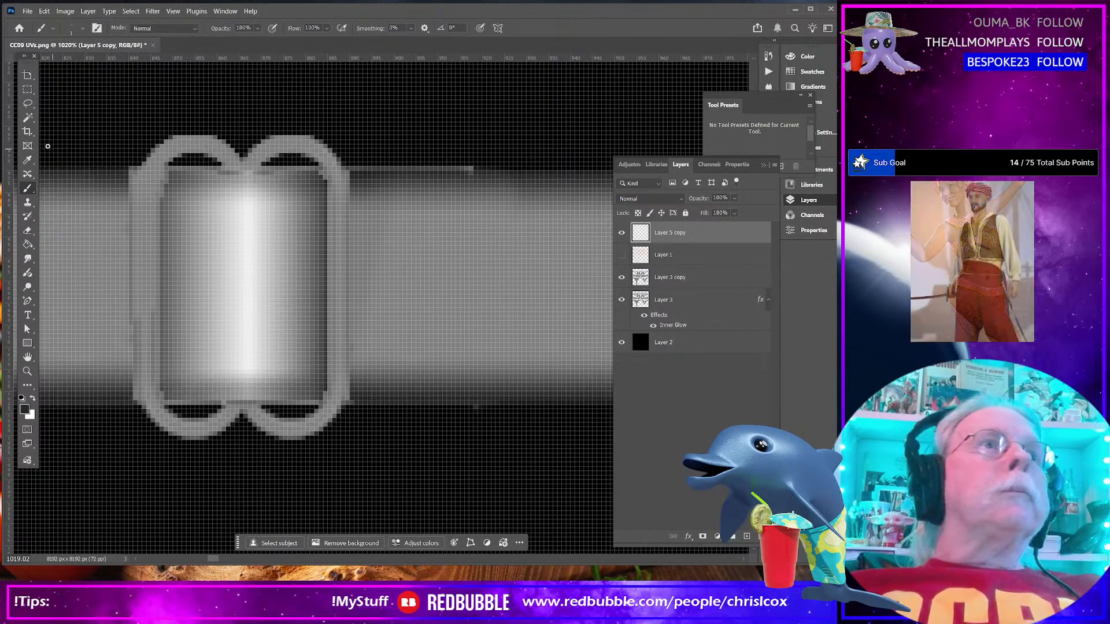
left_click(27, 160)
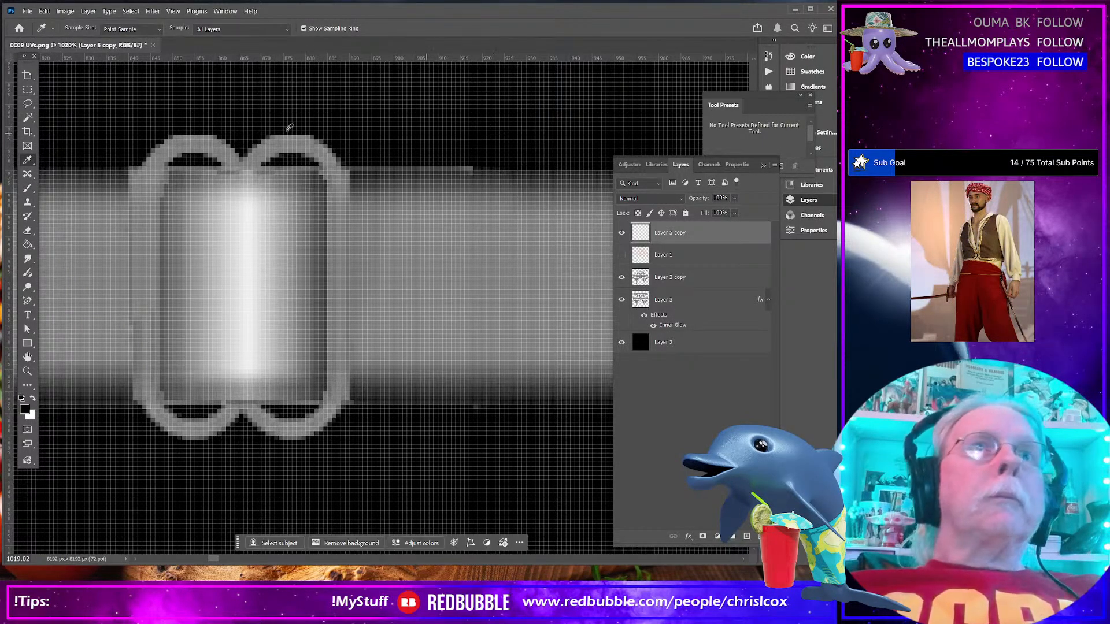
left_click(27, 188)
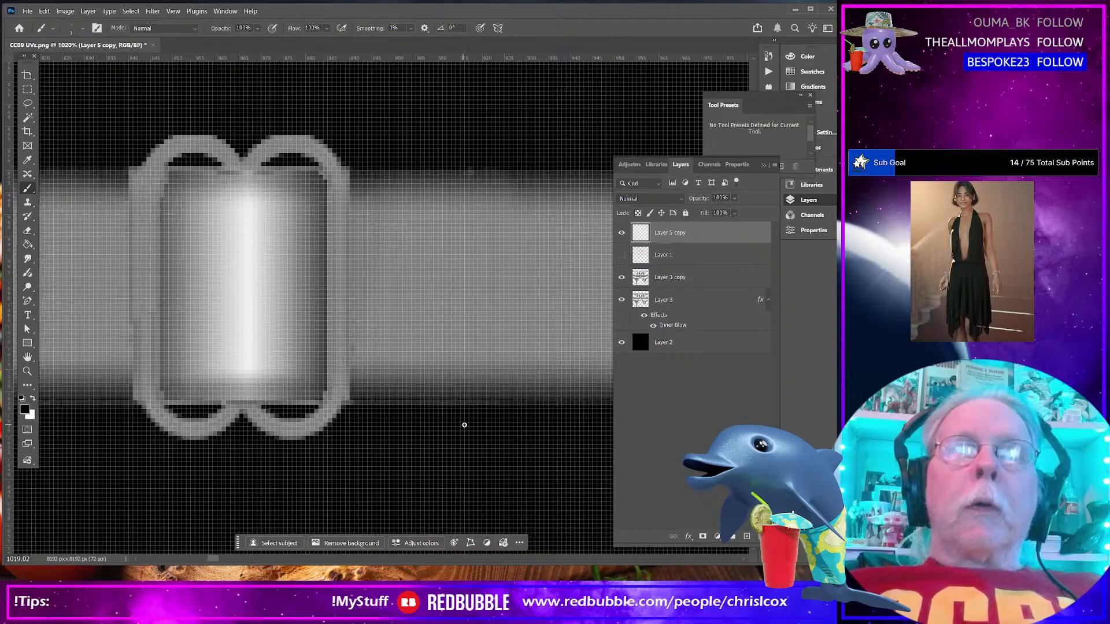
Paint out the thin grey line along the upper strap's top edge on both sides of the upper buckle
scroll(464, 425, "down", 10)
scroll(462, 420, "up", 8)
scroll(455, 414, "up", 8)
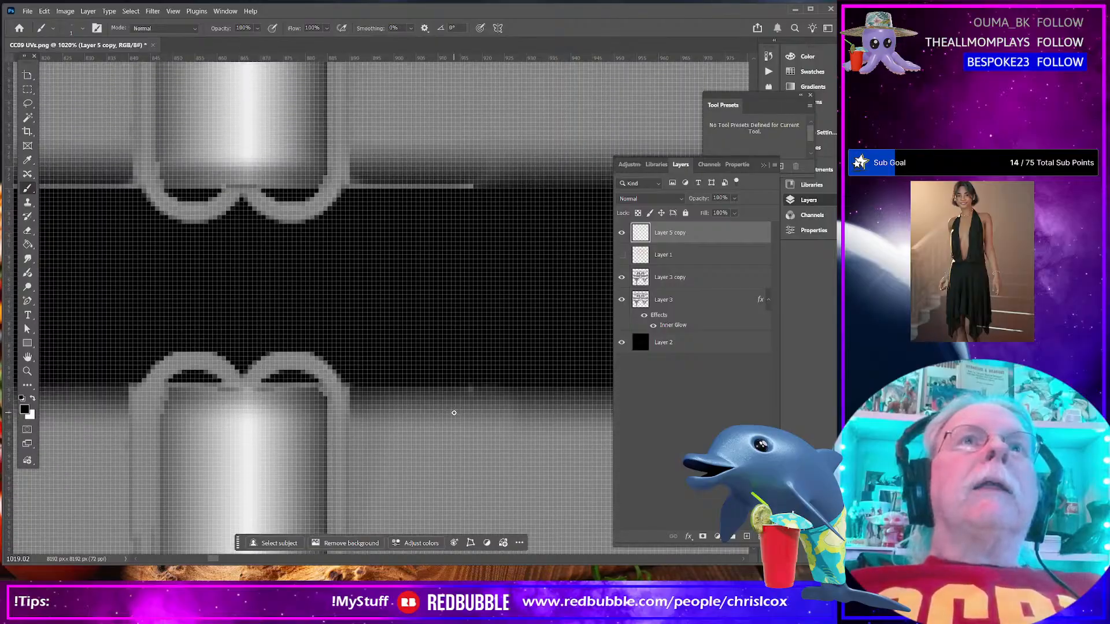
scroll(454, 412, "up", 8)
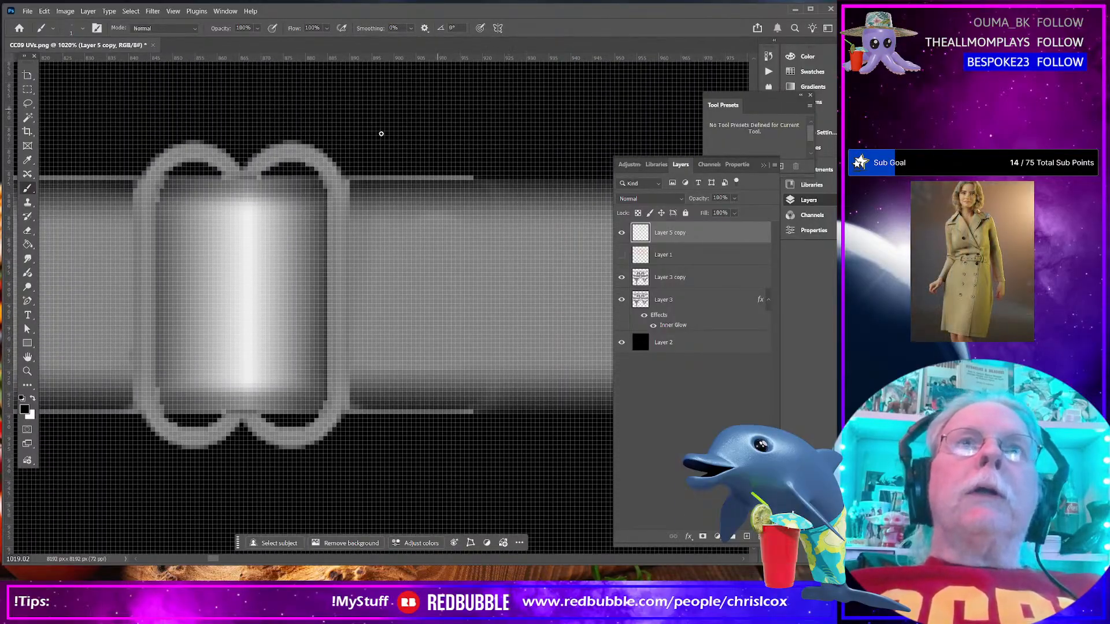
left_click_drag(348, 178, 515, 183)
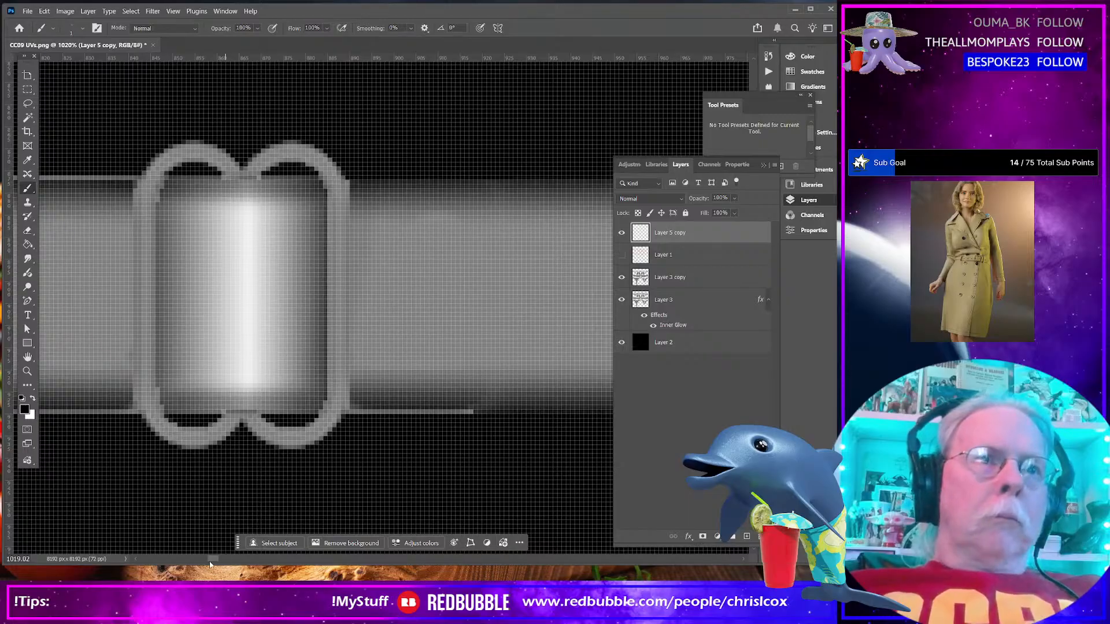
scroll(210, 564, "left", 5)
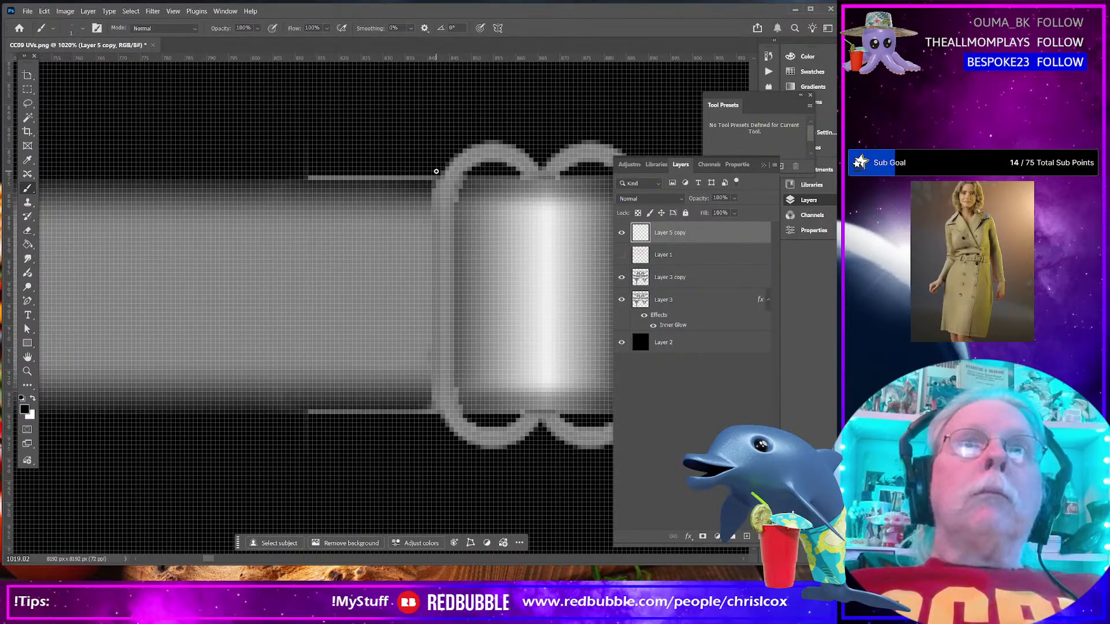
left_click_drag(436, 177, 301, 178)
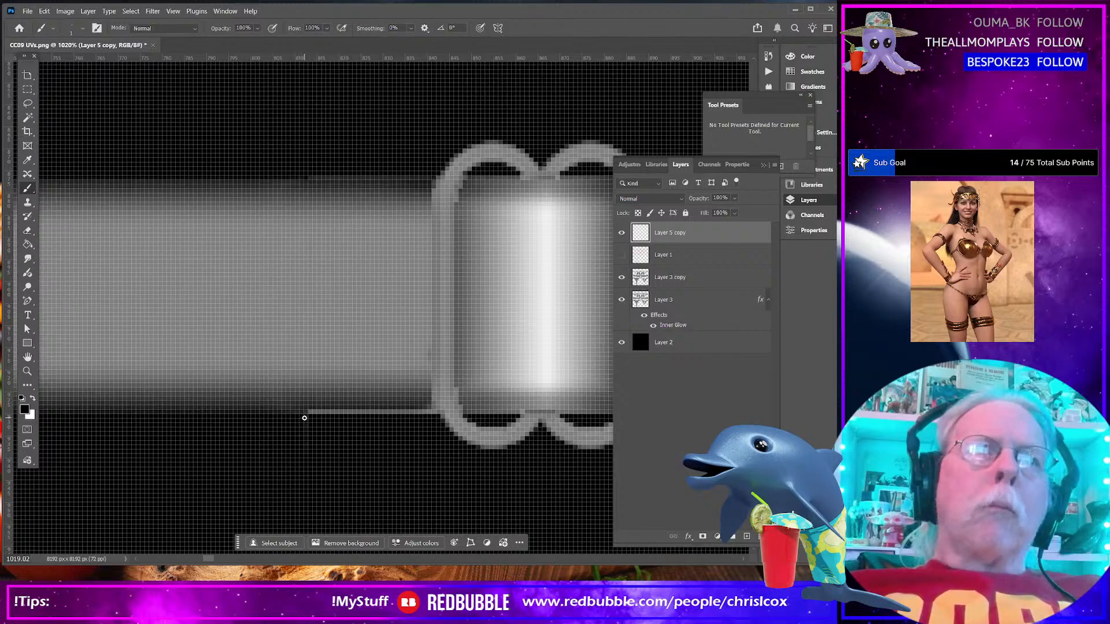
Sample the dark colour beside the upper strap's bottom edge and paint out the thin grey lines on both sides of the buckle
left_click(28, 159)
left_click(301, 412)
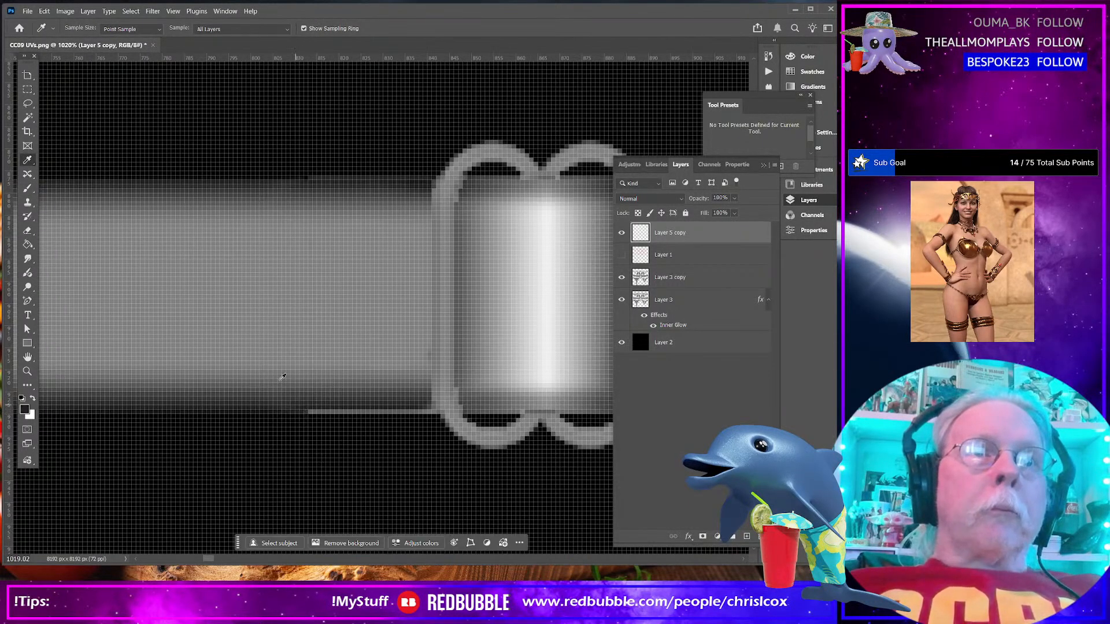
left_click(27, 188)
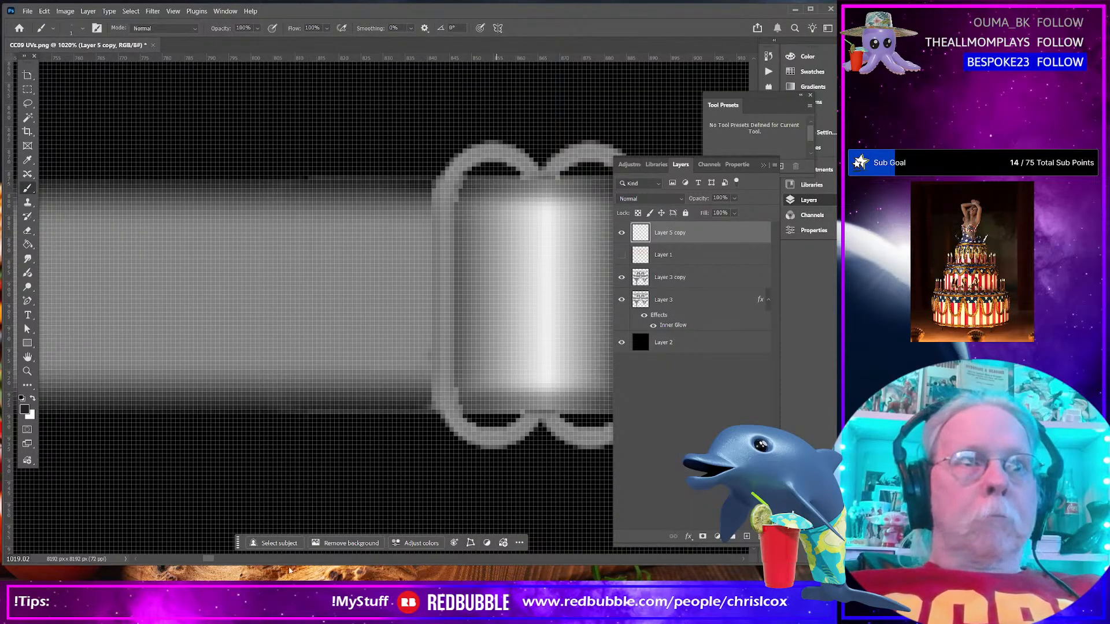
left_click_drag(206, 559, 215, 560)
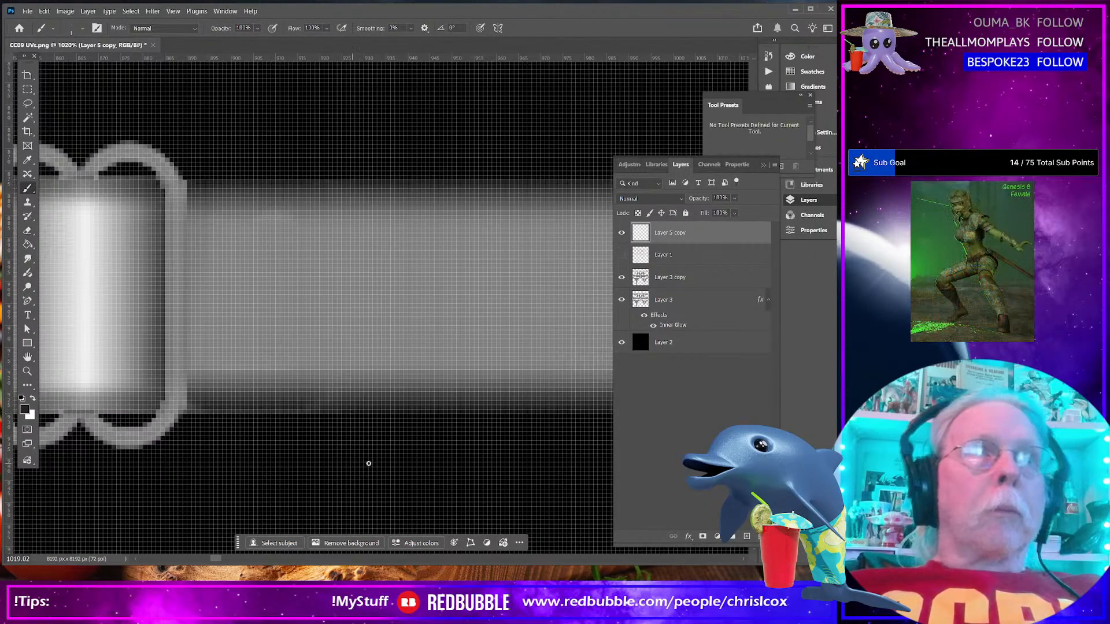
scroll(394, 388, "down", 3)
scroll(394, 388, "down", 3)
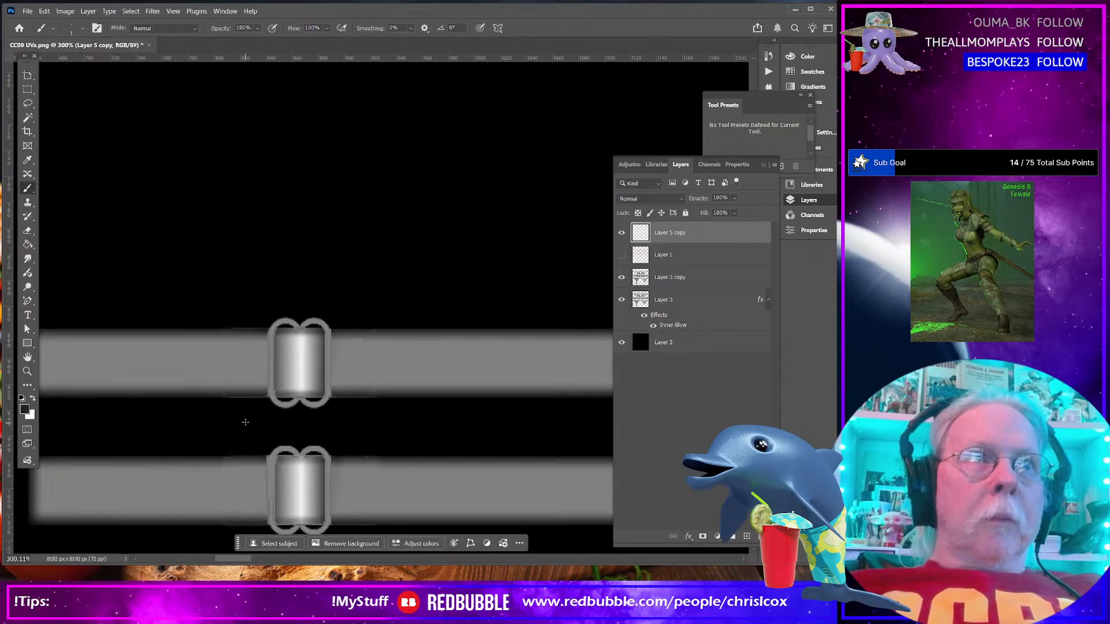
scroll(245, 422, "up", 1)
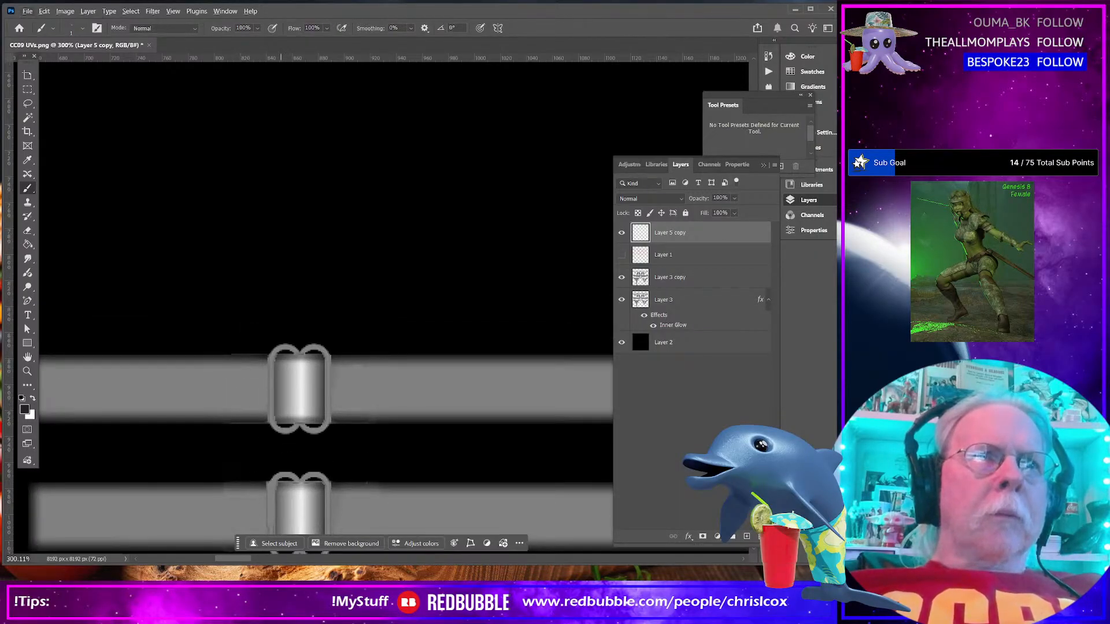
Paint out the thin grey line along the lower strap's bottom edge beside the buckle on the other strap pair
left_click_drag(245, 562, 651, 561)
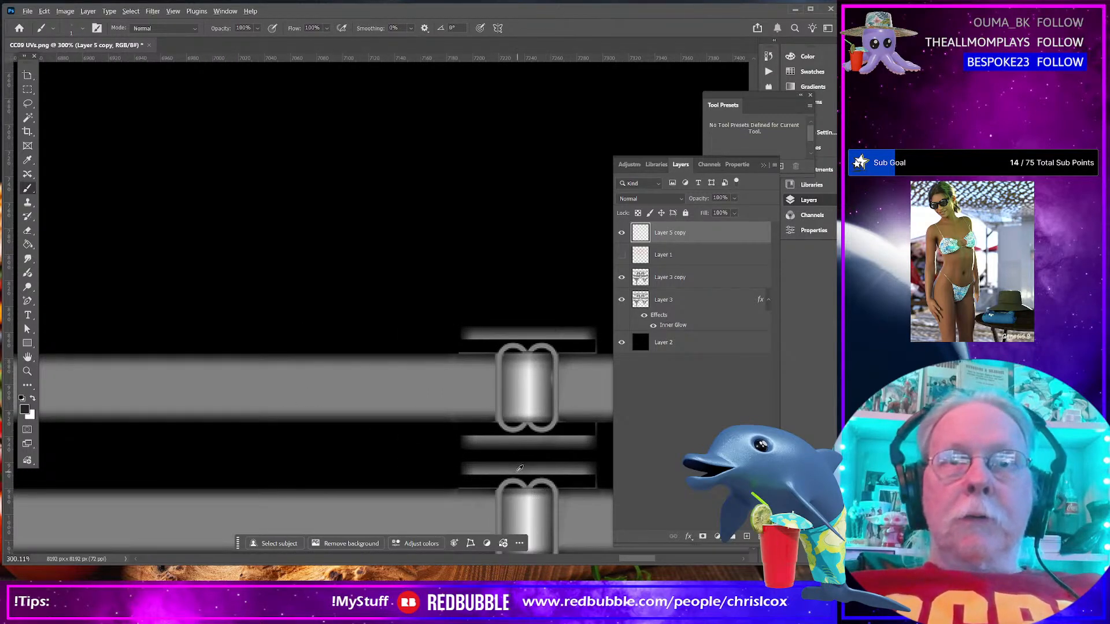
scroll(520, 468, "up", 4)
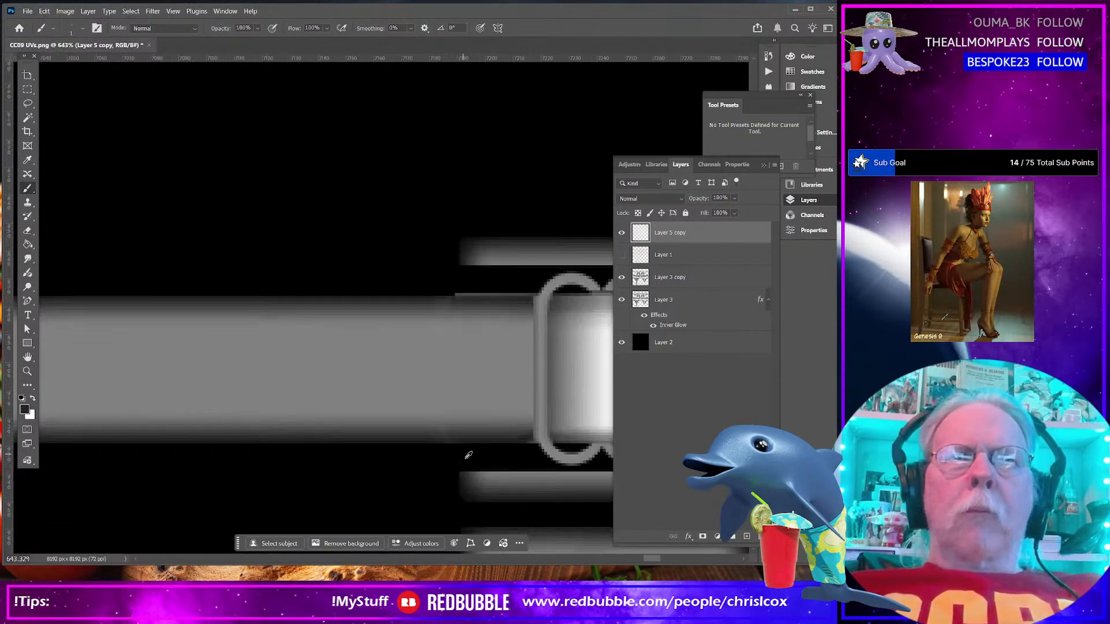
scroll(468, 454, "up", 3)
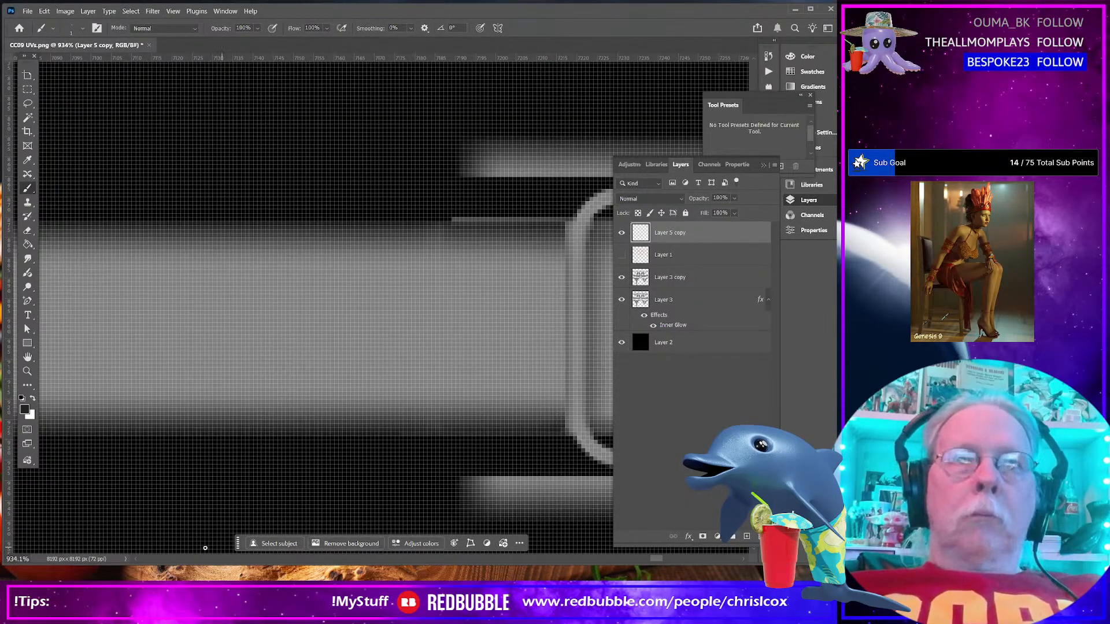
left_click_drag(660, 559, 665, 560)
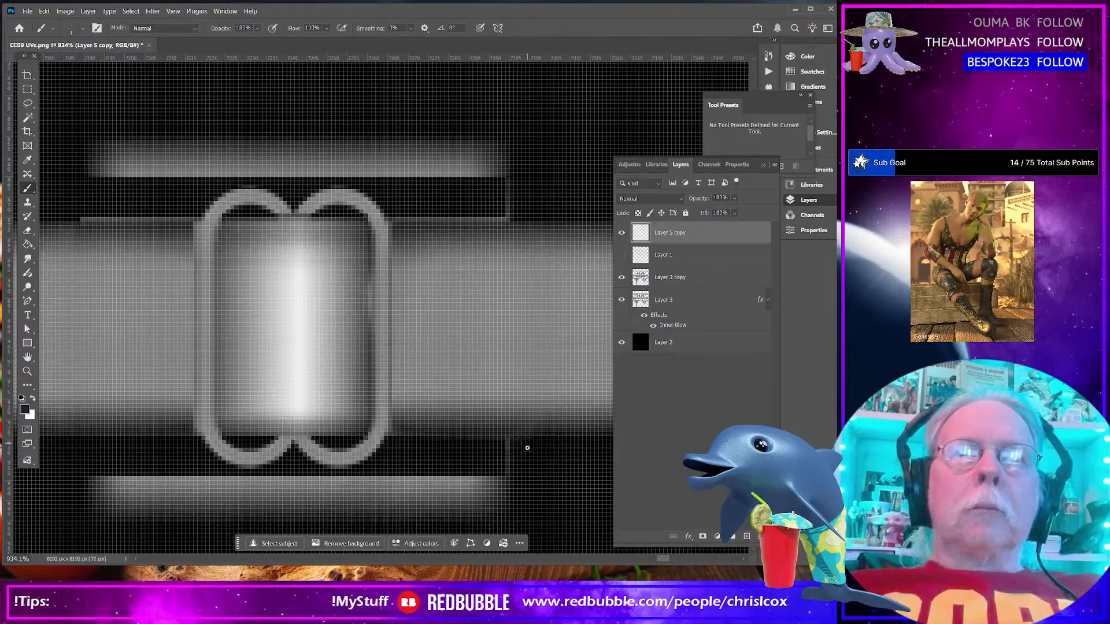
scroll(526, 454, "down", 6)
scroll(526, 458, "down", 1)
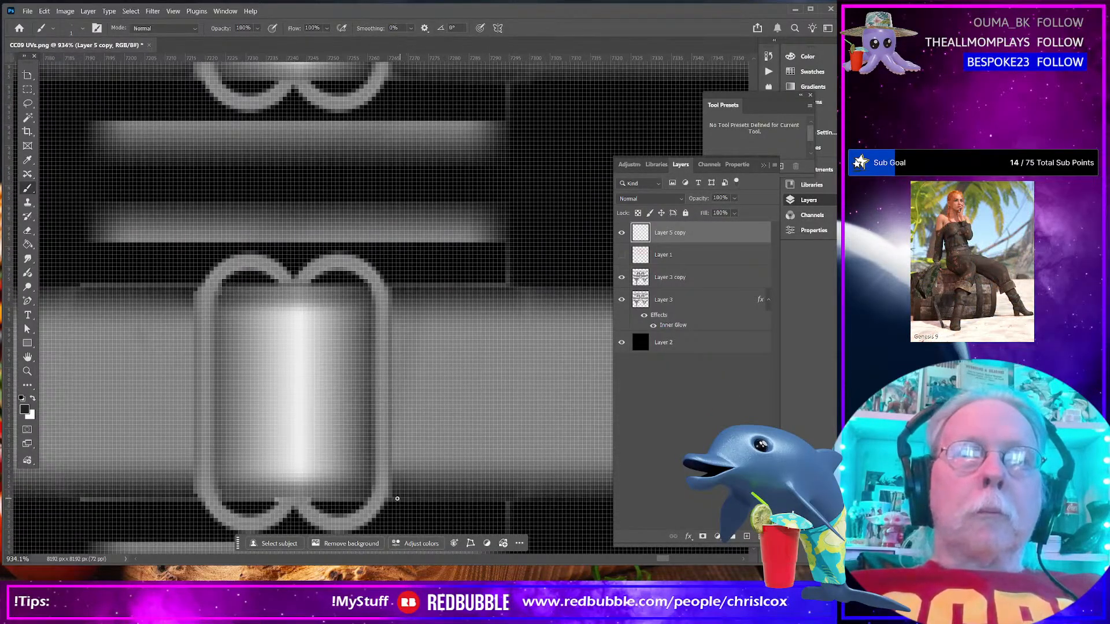
left_click_drag(191, 500, 60, 492)
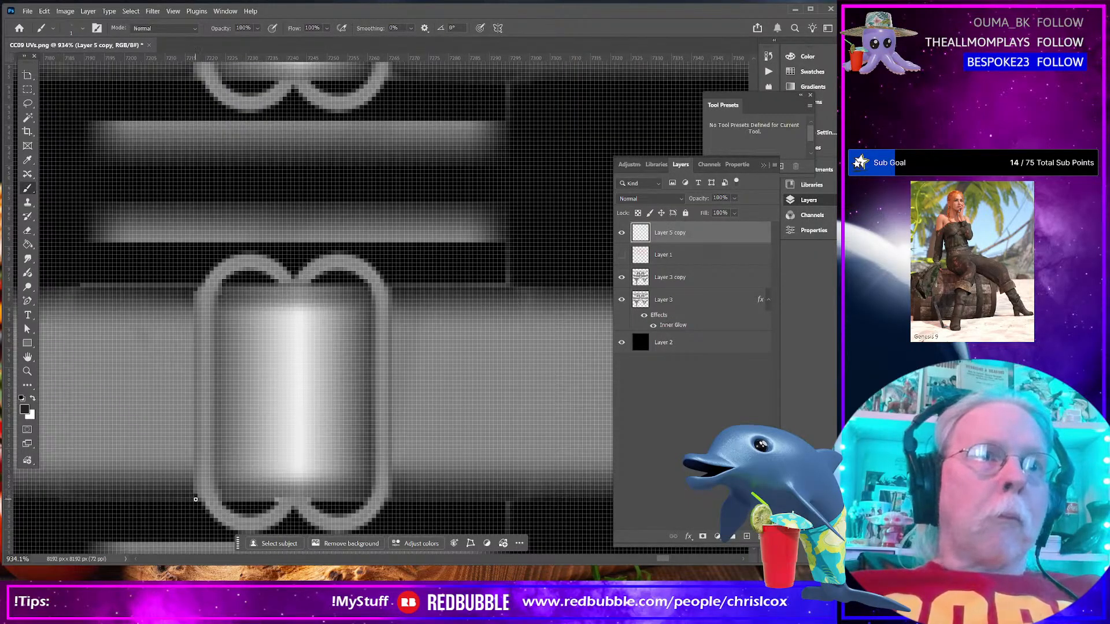
Sample a dark colour from the image and paint out the thin grey line along the lower strap's top edge left of the buckle
left_click(28, 160)
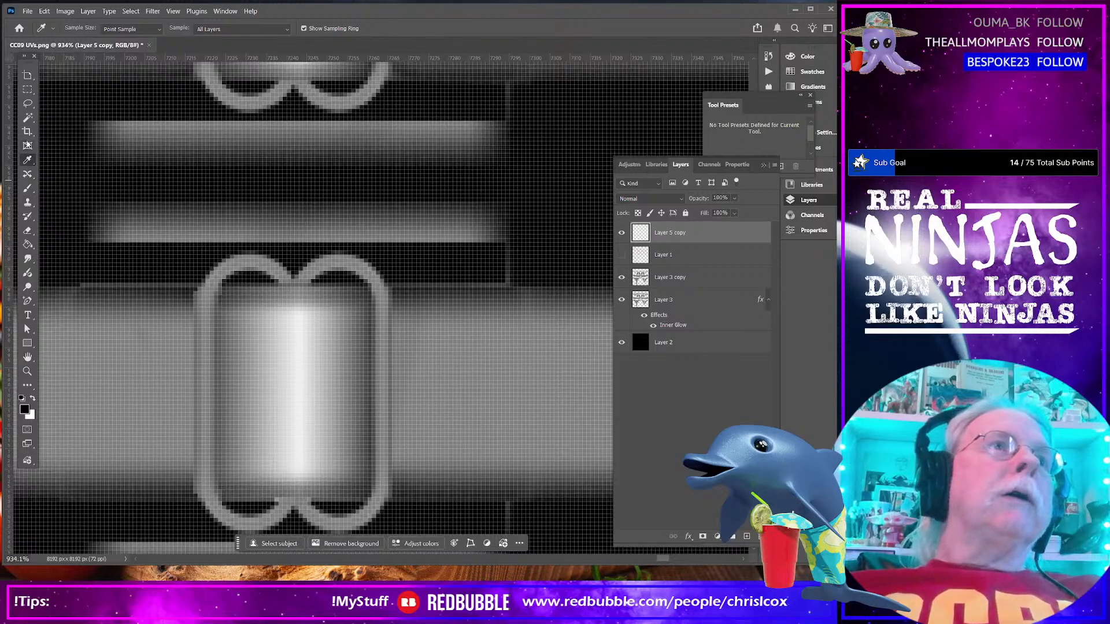
left_click(27, 187)
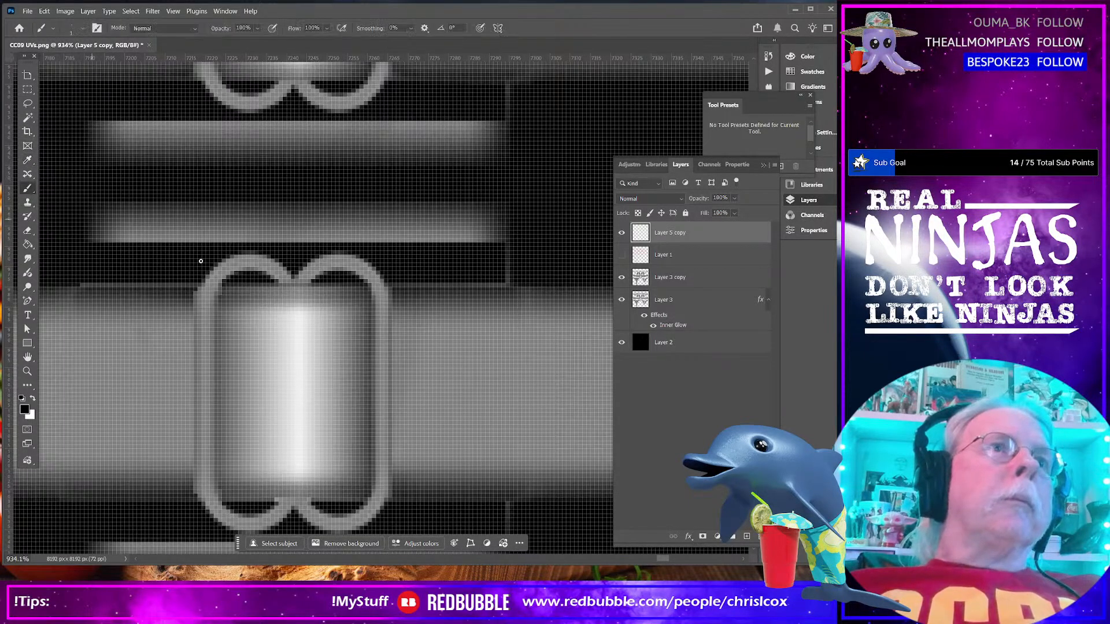
left_click_drag(197, 285, 70, 278)
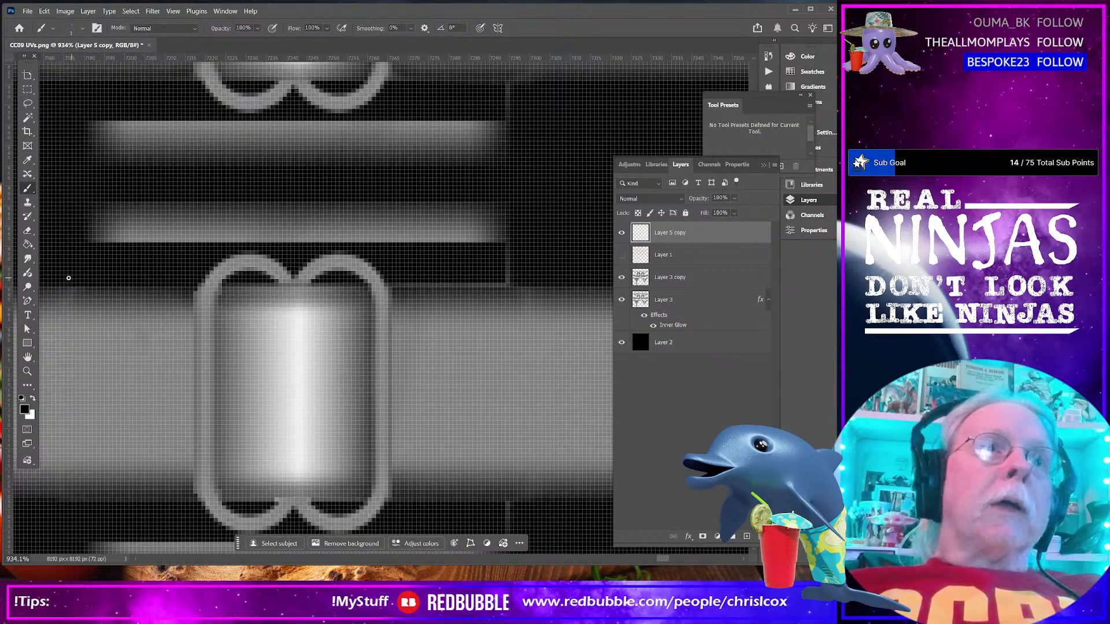
Paint out the horizontal and vertical thin grey lines above the lower strap, right of the buckle
scroll(526, 502, "down", 3)
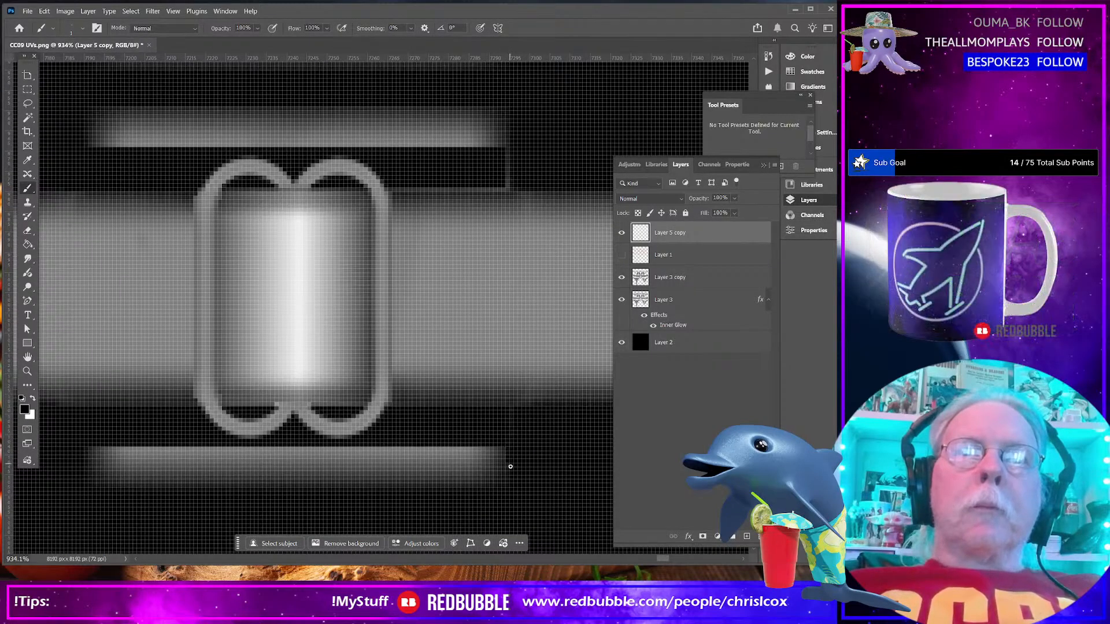
left_click_drag(412, 189, 521, 191)
left_click_drag(506, 101, 510, 184)
scroll(507, 186, "up", 3)
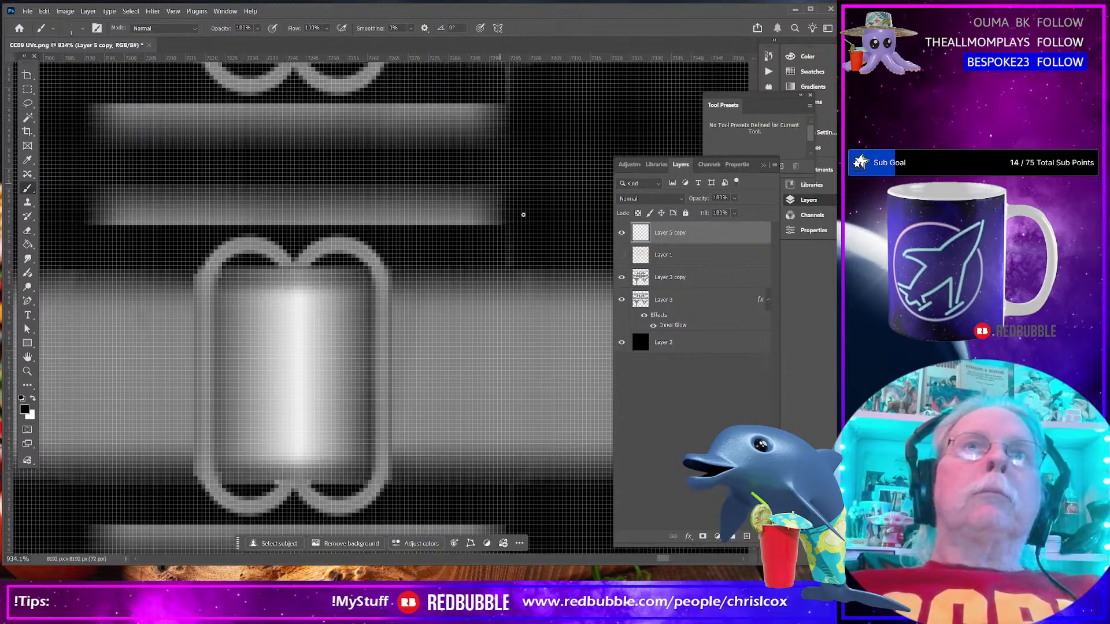
Paint out the thin grey lines along the upper strap's top edge on both sides of the upper buckle
scroll(508, 197, "up", 3)
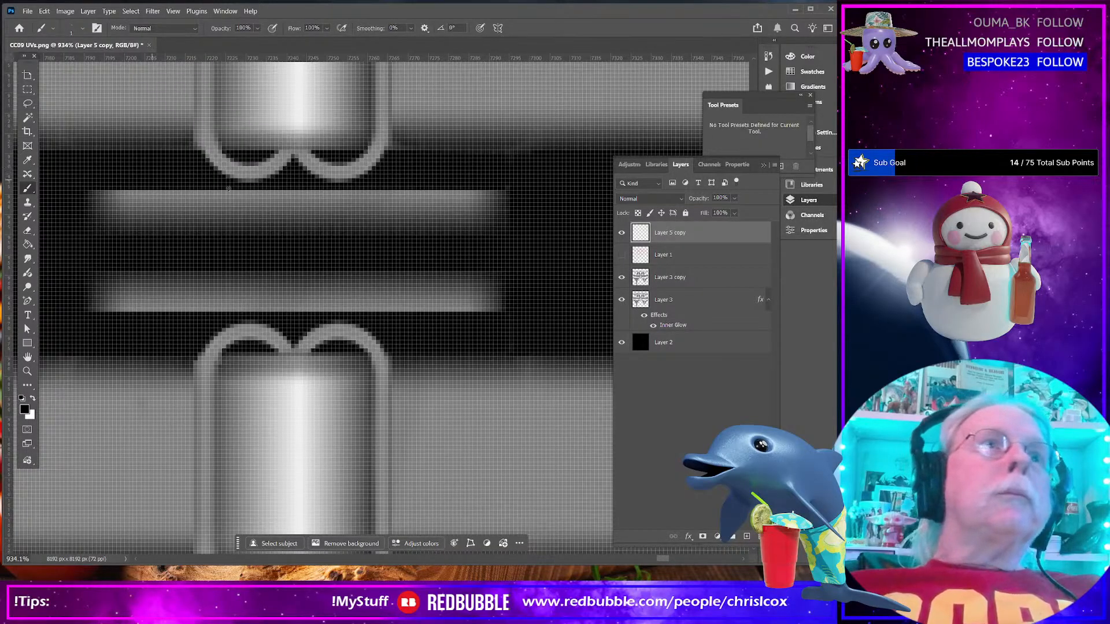
scroll(192, 185, "up", 8)
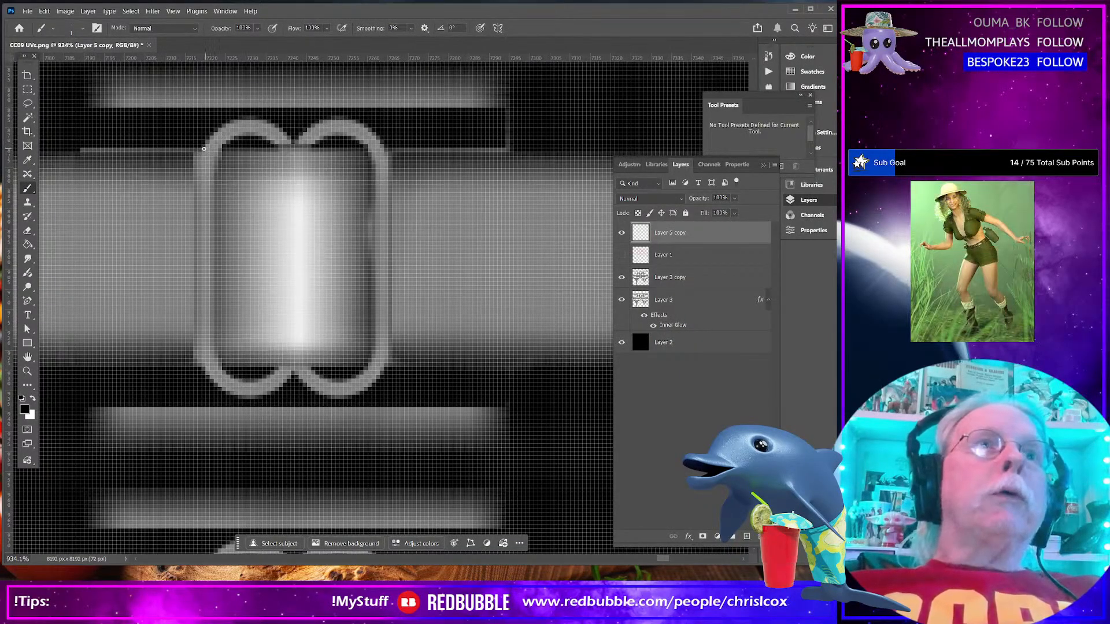
mouse_move(198, 149)
left_mouse_down()
mouse_move(73, 148)
mouse_move(136, 149)
left_mouse_up()
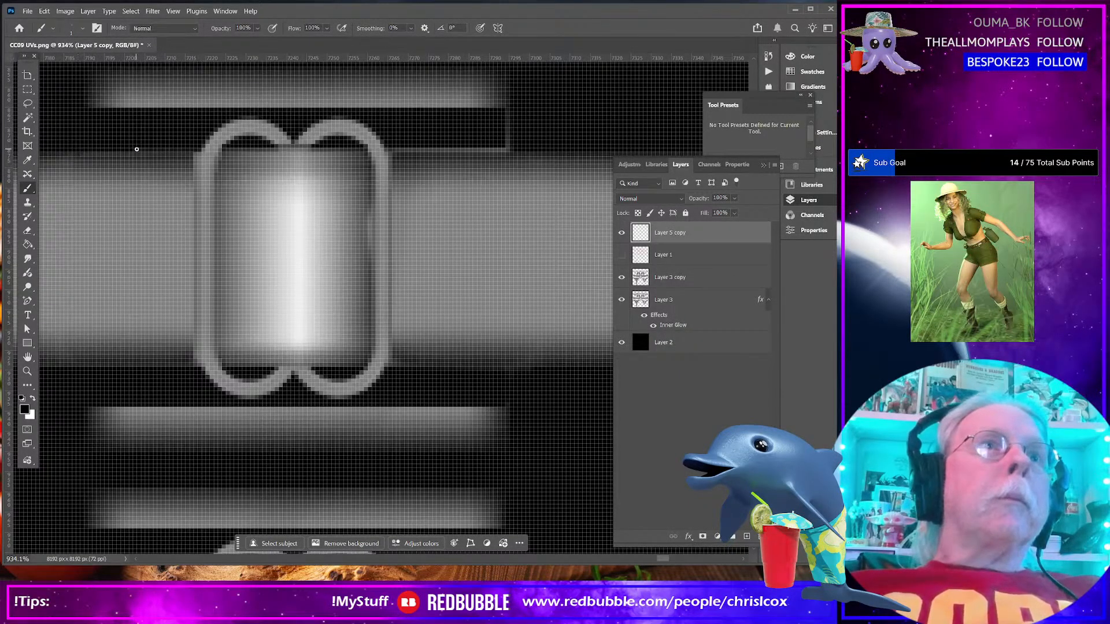
left_click_drag(519, 149, 396, 150)
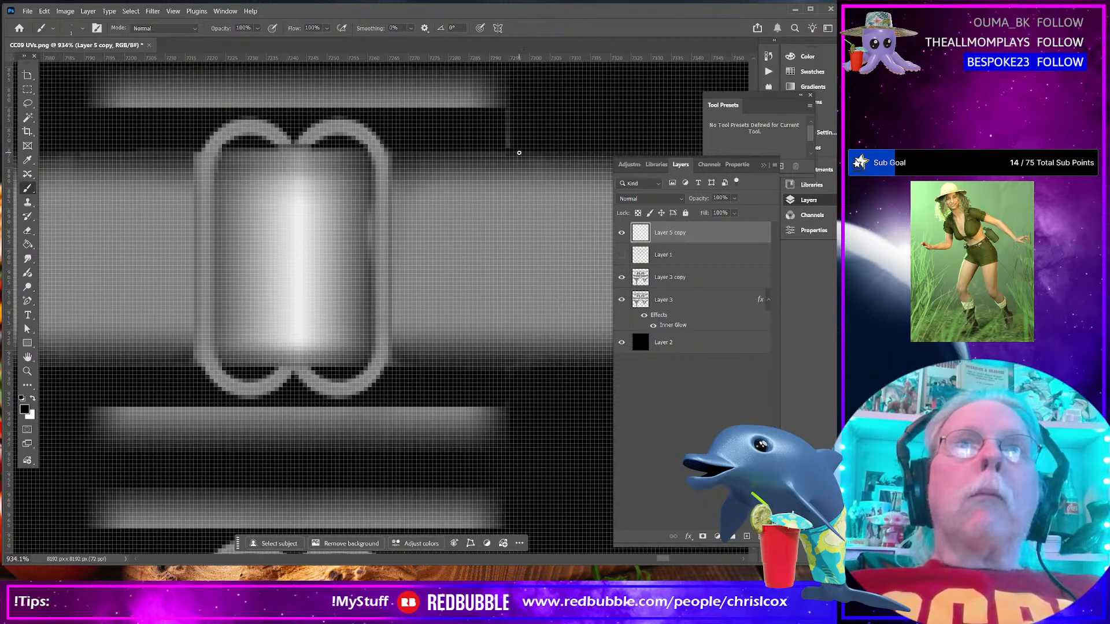
scroll(507, 133, "up", 5)
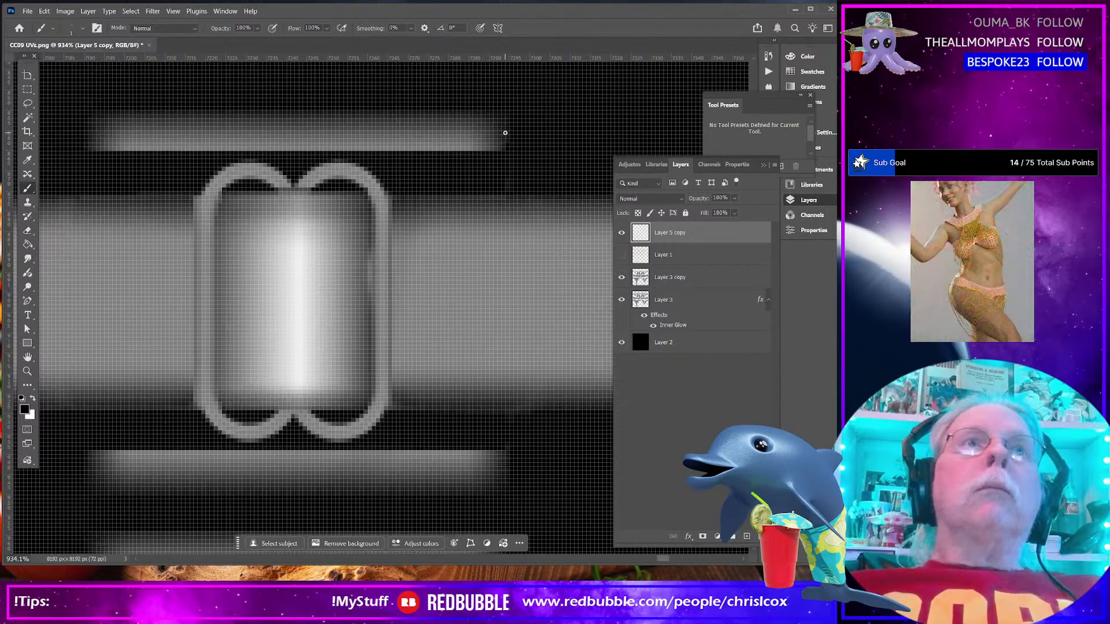
Select the stray shaded strips above, between and below the two buckles, fill them with black, and deselect
key("m")
left_click_drag(64, 113, 523, 199)
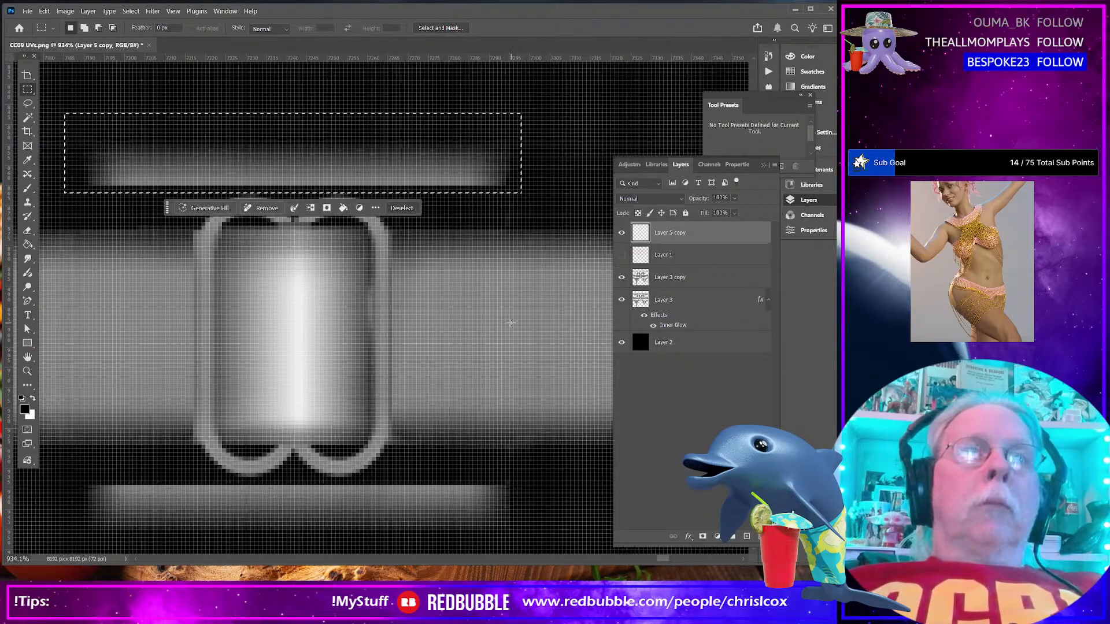
scroll(514, 324, "down", 6)
left_click_drag(521, 343, 77, 467)
left_click_drag(502, 311, 534, 507)
scroll(532, 167, "up", 3)
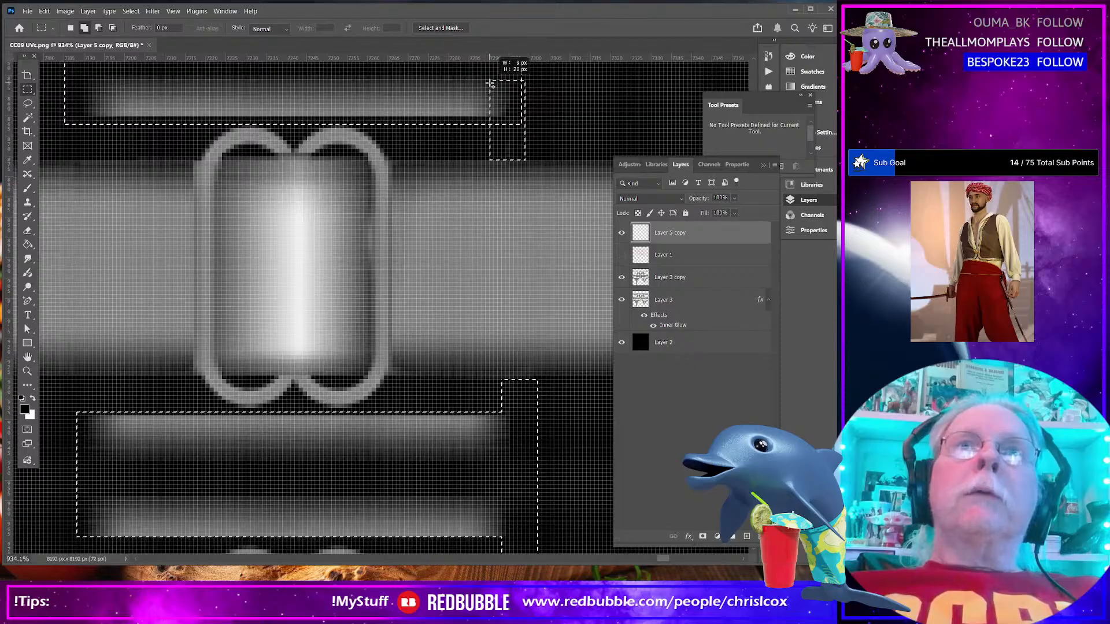
scroll(377, 367, "down", 2)
scroll(377, 368, "down", 15)
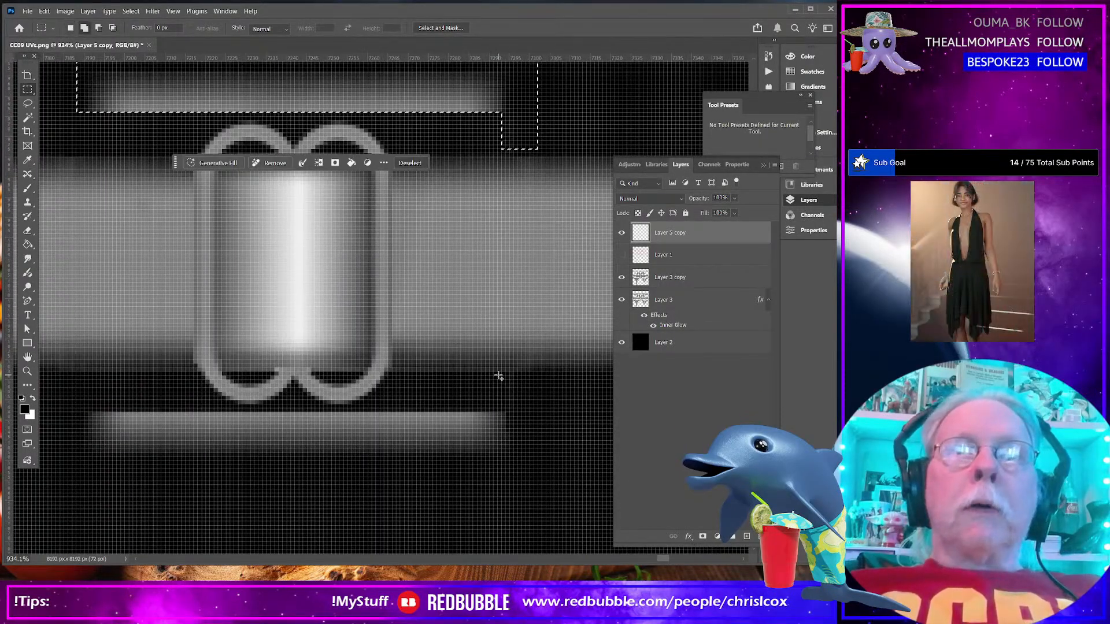
left_click_drag(499, 373, 81, 409)
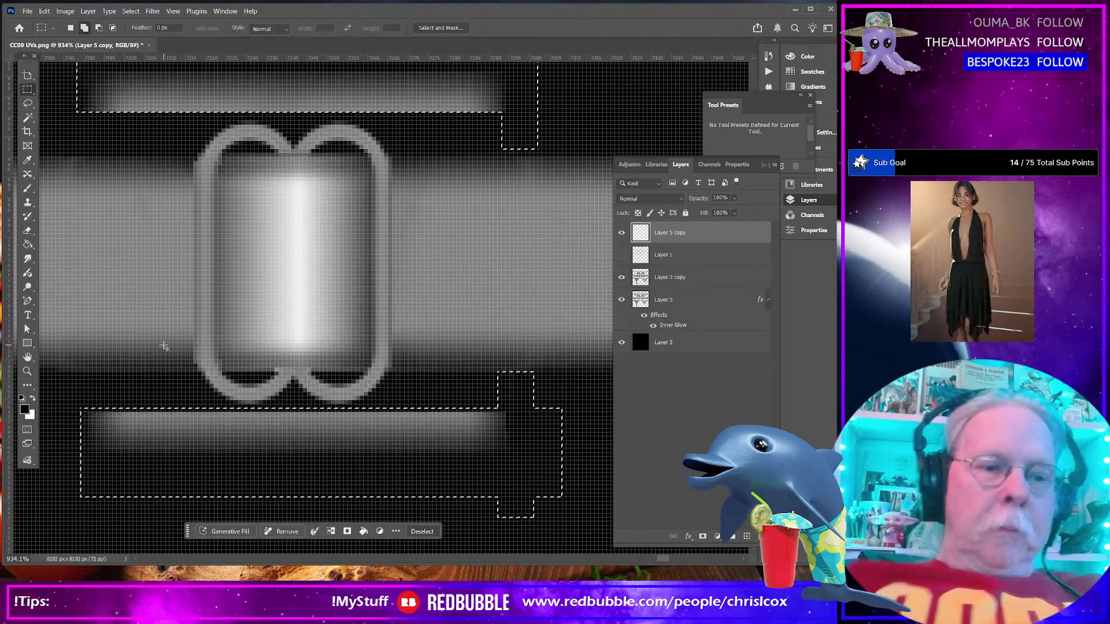
key("shift+F5")
key("Return")
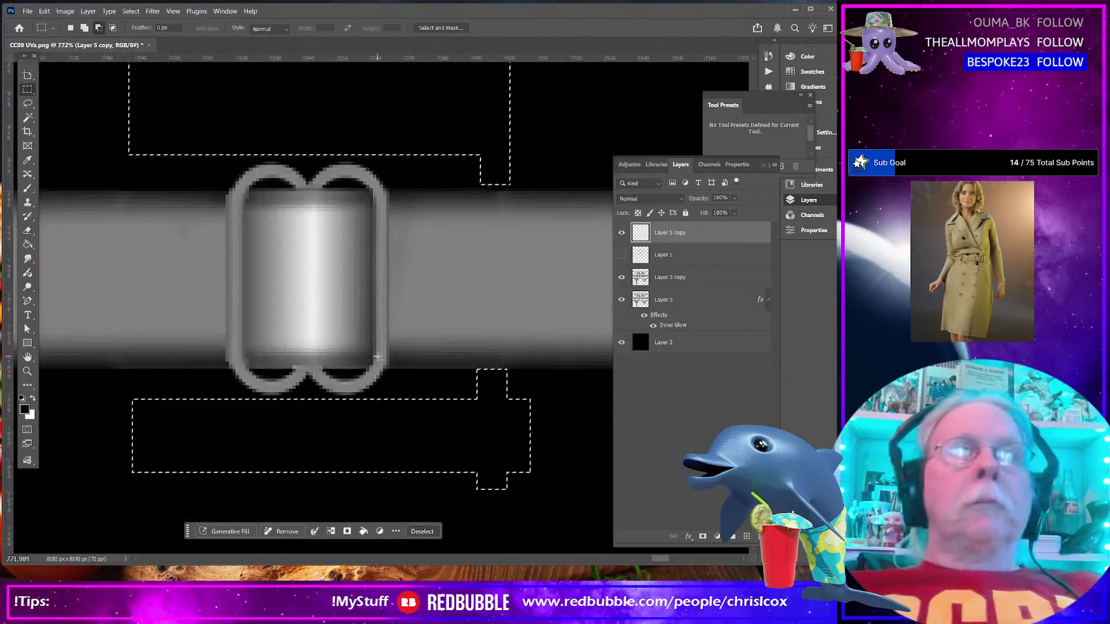
scroll(278, 368, "down", 10)
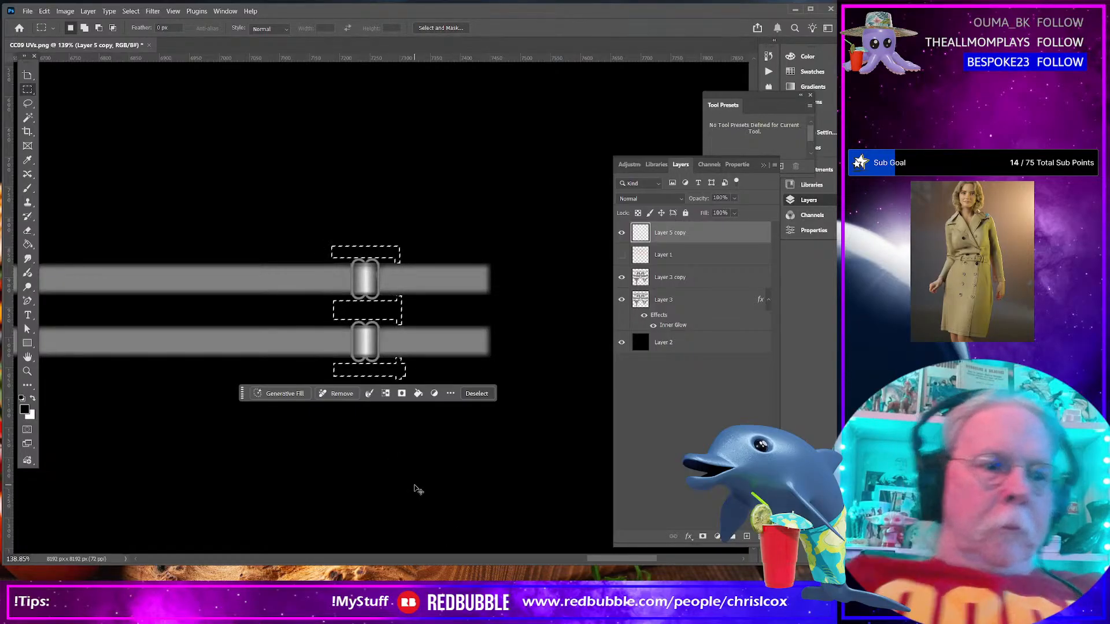
key("ctrl+d")
Show Layer 1 so the UV guide appears over the small squares beneath the short straps
scroll(410, 426, "down", 1)
scroll(417, 427, "down", 5)
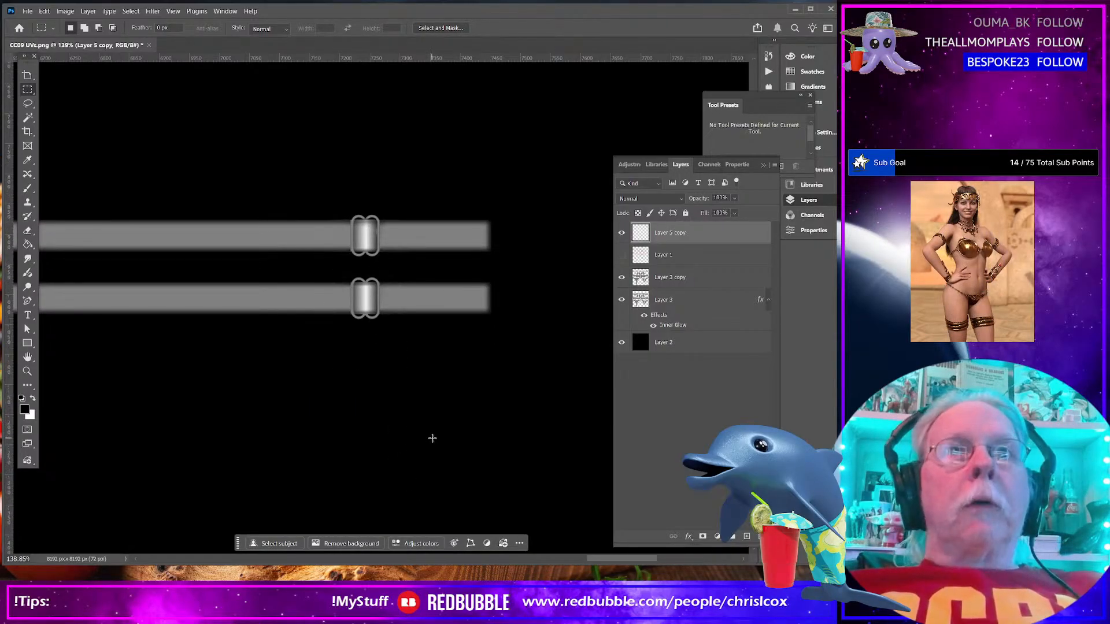
scroll(429, 426, "down", 3)
scroll(429, 426, "down", 4)
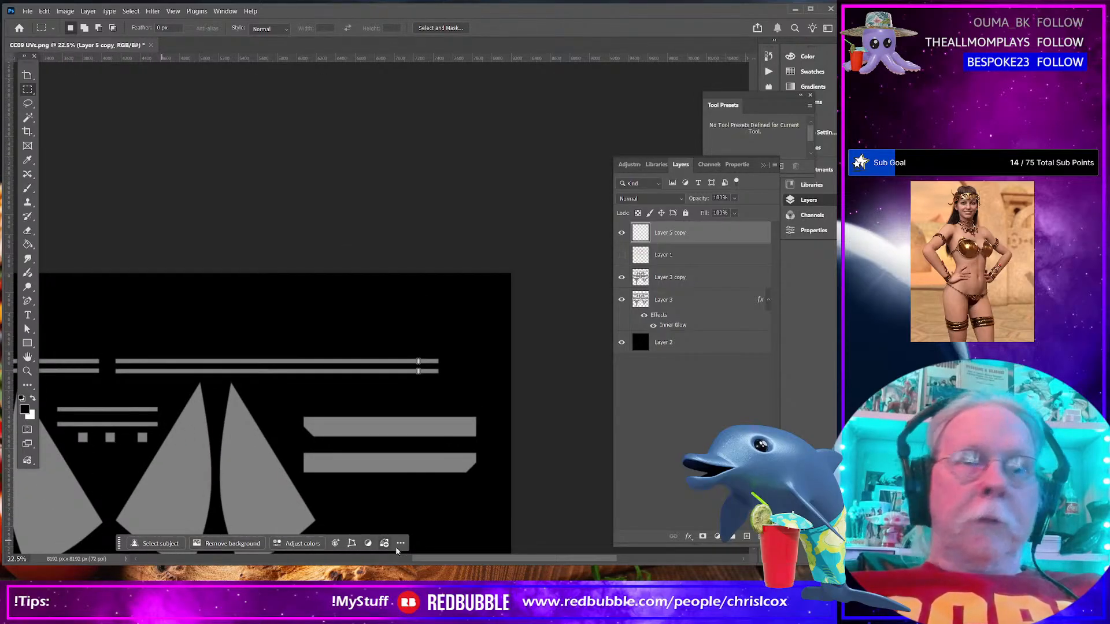
left_click_drag(428, 558, 334, 561)
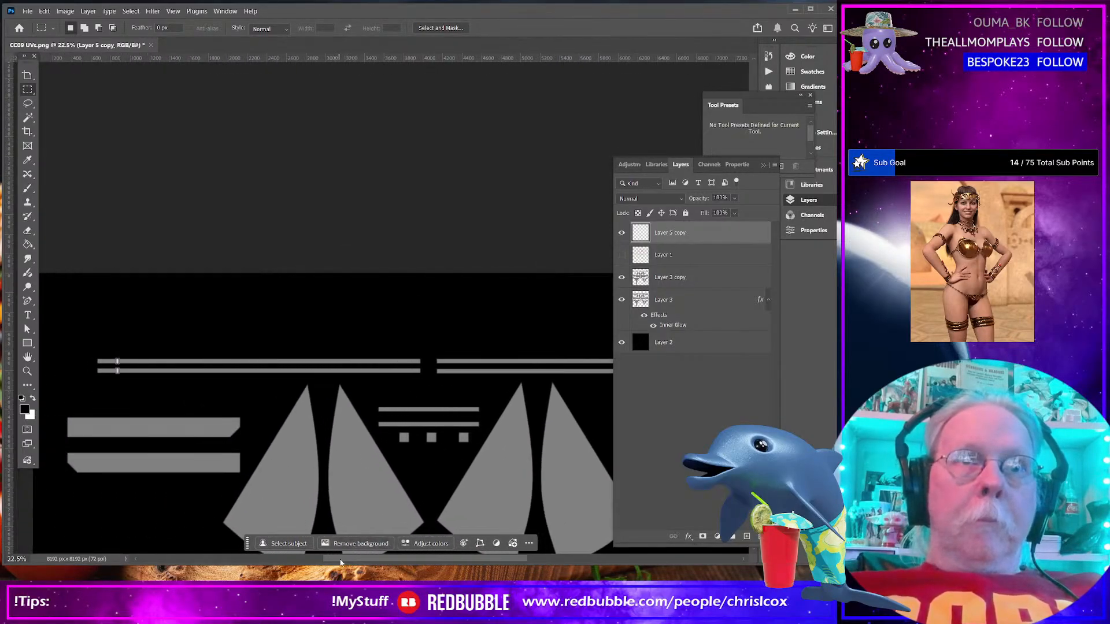
scroll(423, 459, "up", 1)
scroll(407, 479, "up", 8)
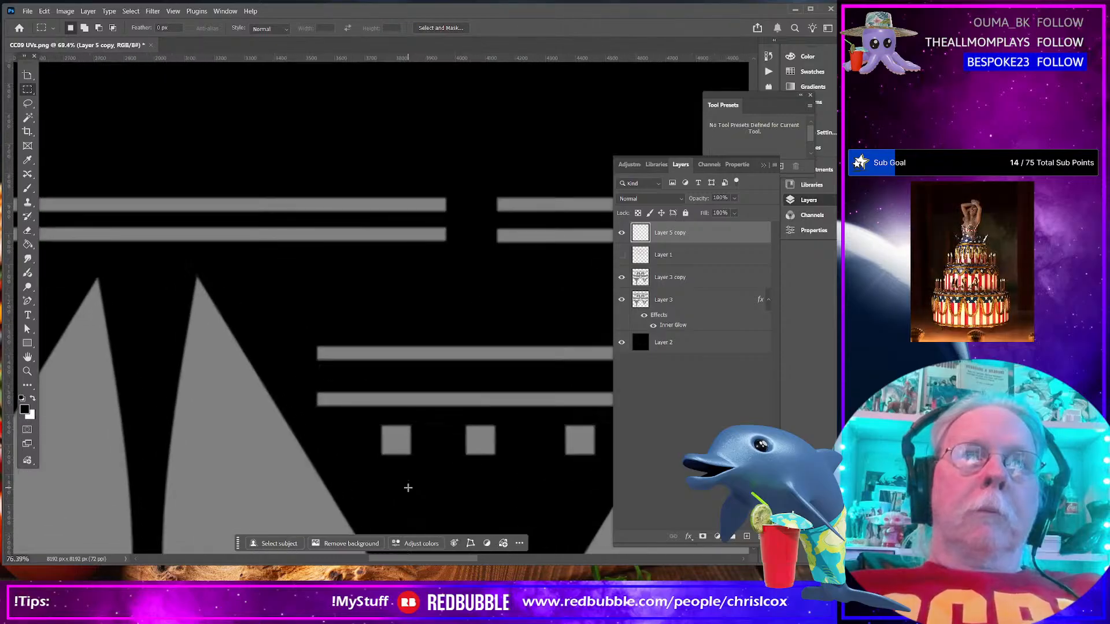
scroll(405, 486, "up", 1)
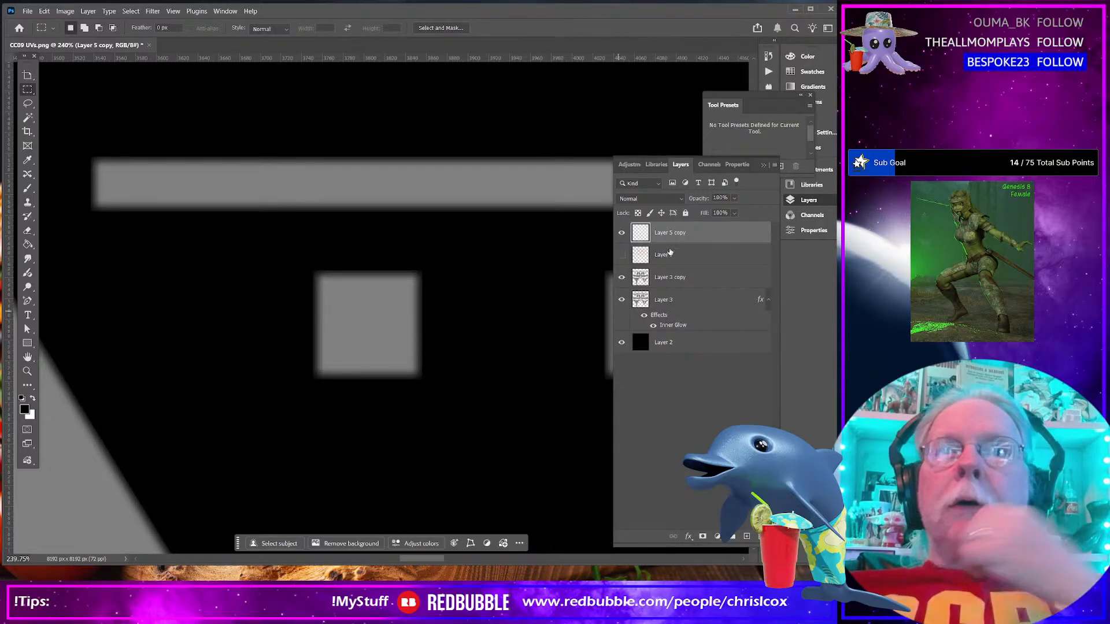
left_click(621, 255)
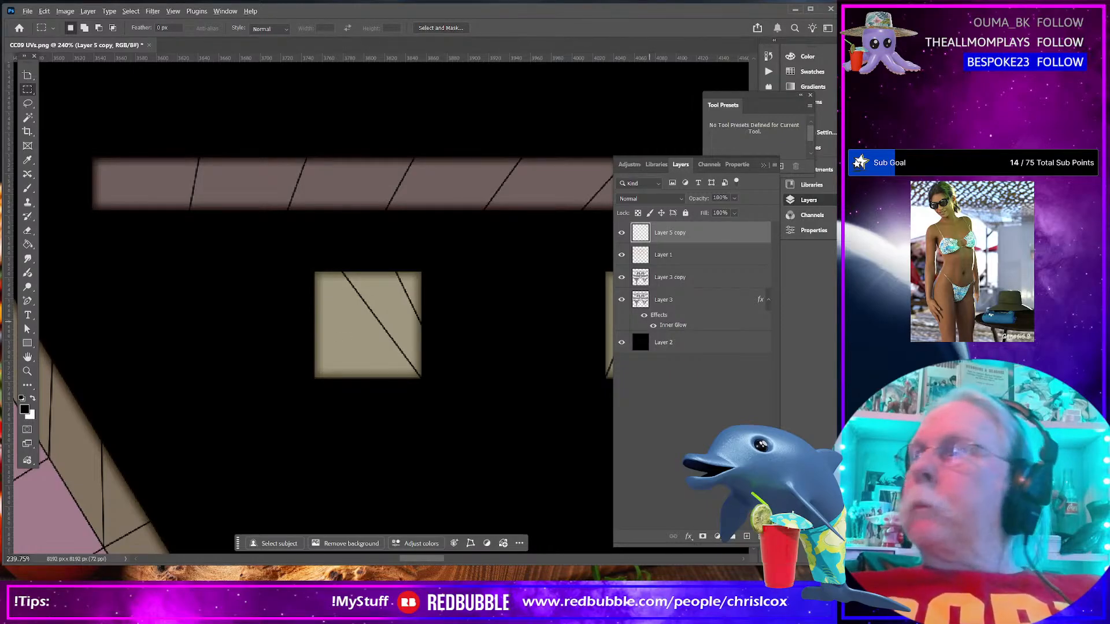
Switch to PowerPoint, group the circular ring graphic's shapes, and rotate the group 90° counterclockwise
key("alt+Tab")
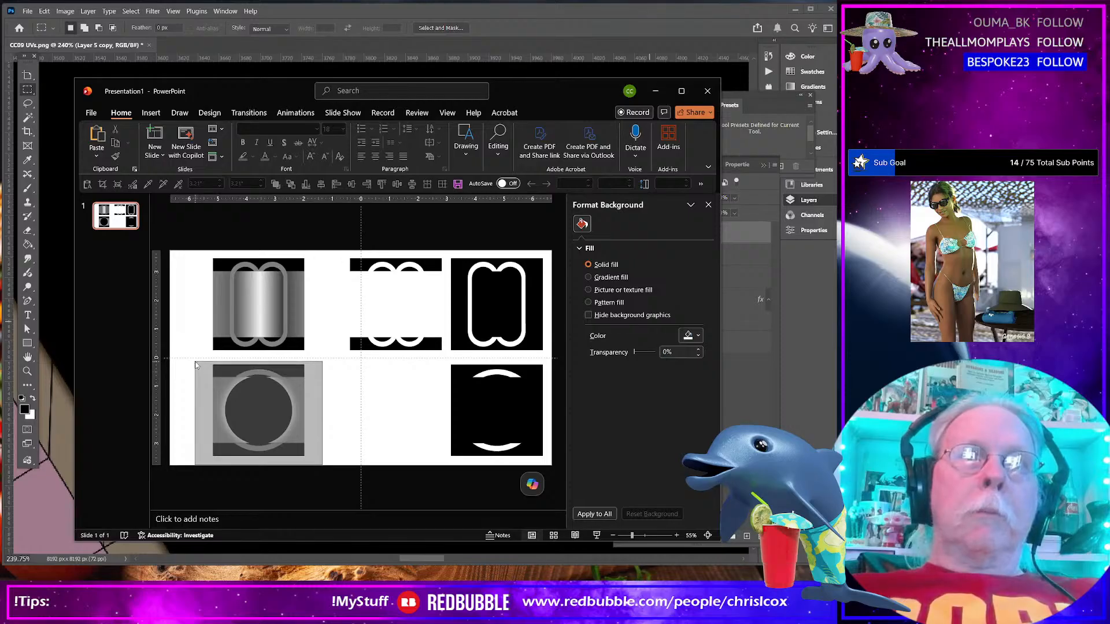
left_click(254, 405)
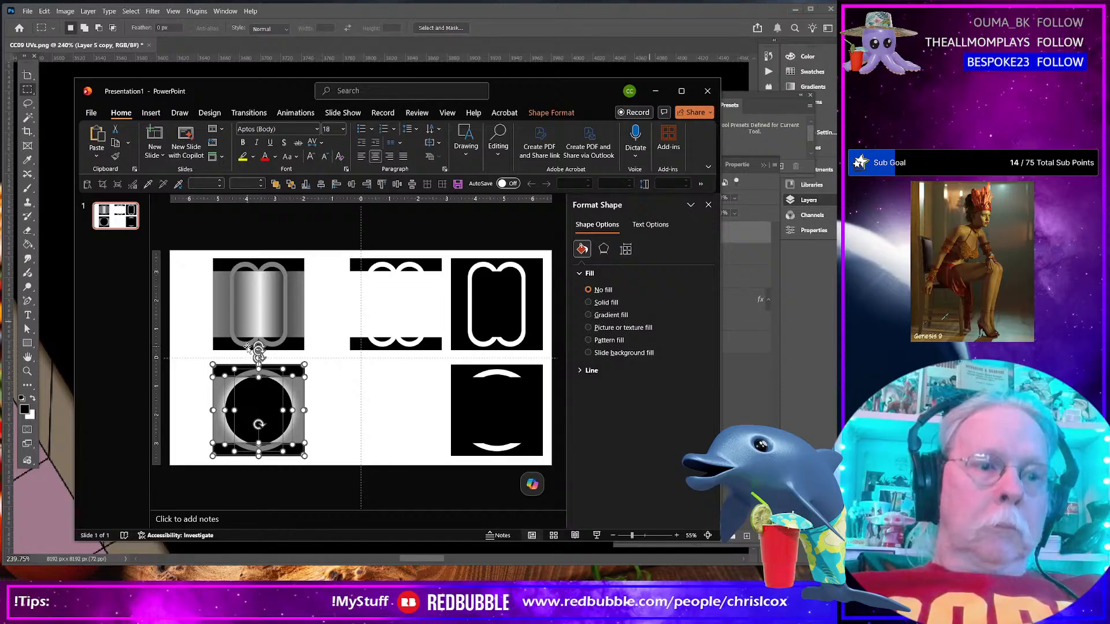
key("ctrl+g")
left_click_drag(259, 343, 191, 404)
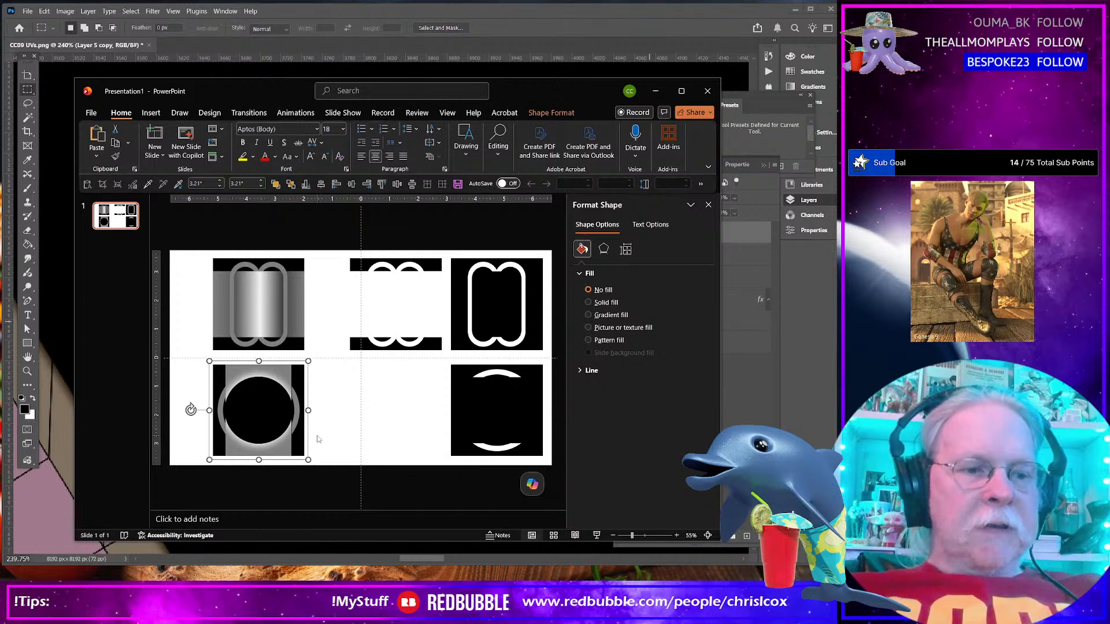
Switch to Photoshop, paste the ring graphic as a new layer, and move it over the first small square beneath the short straps
key("alt+Tab")
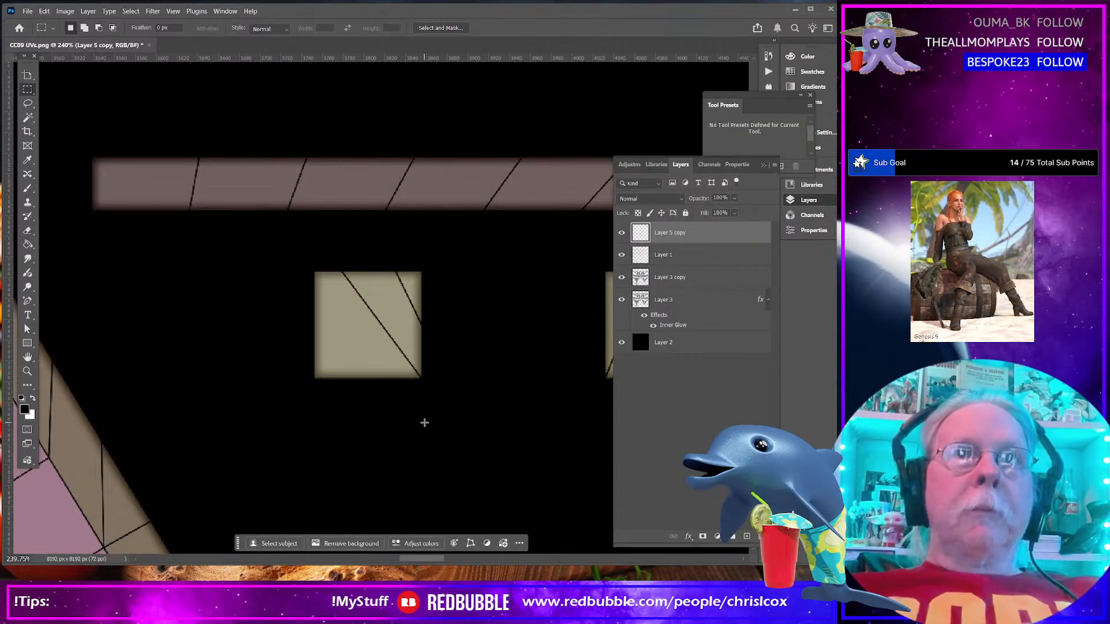
scroll(424, 423, "down", 10)
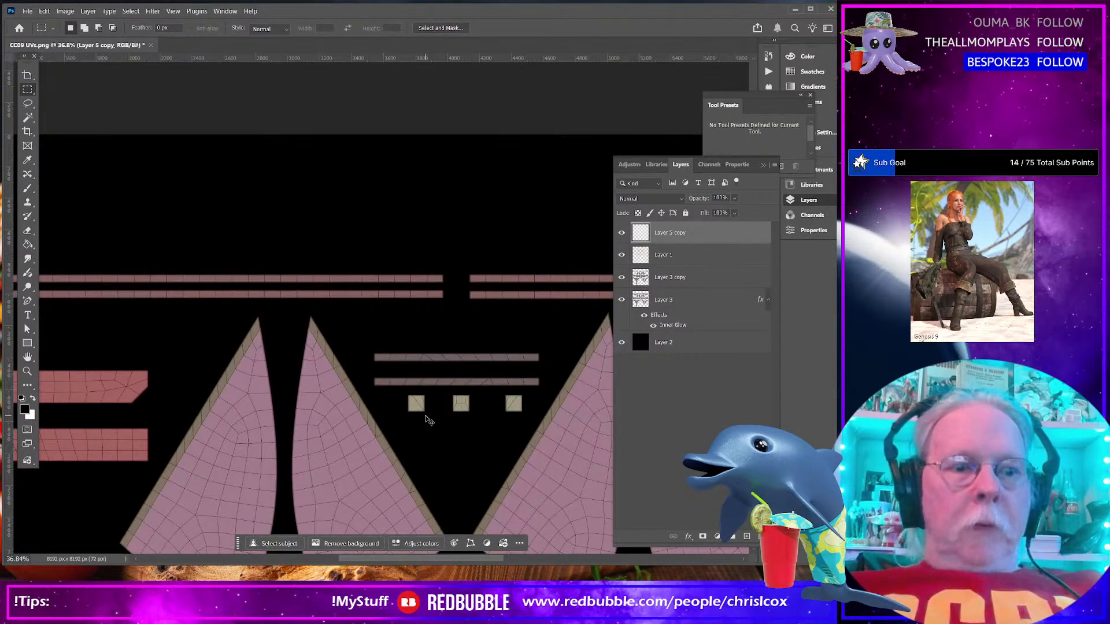
key("ctrl+v")
scroll(401, 408, "up", 4)
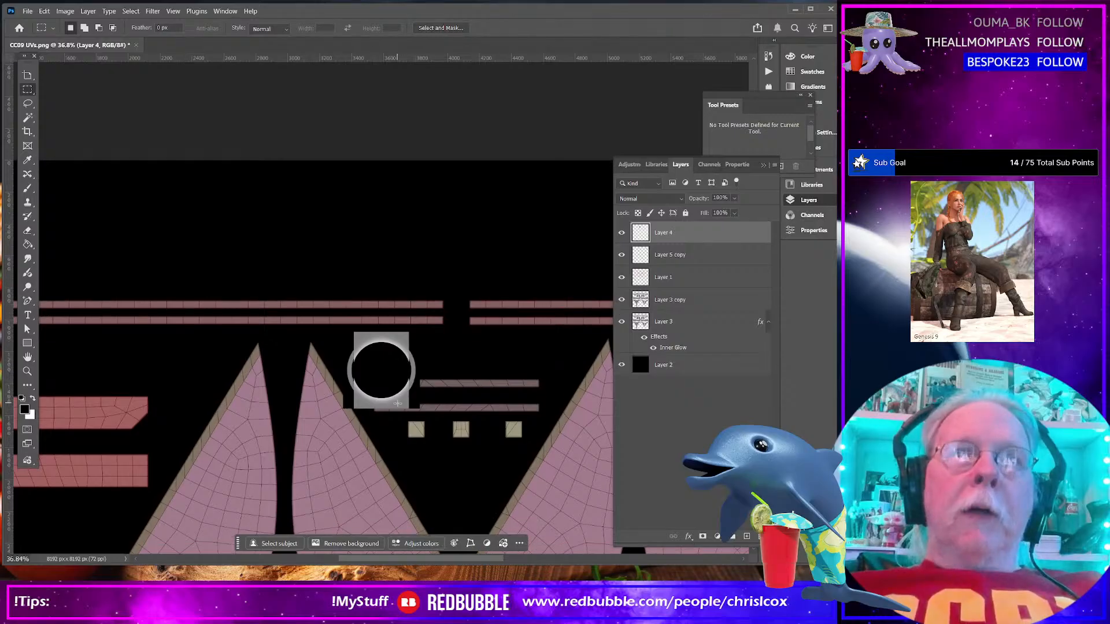
scroll(399, 405, "down", 3)
key("ctrl+t")
left_click_drag(395, 384, 448, 473)
scroll(443, 477, "up", 3)
scroll(438, 480, "up", 2)
scroll(437, 483, "up", 6)
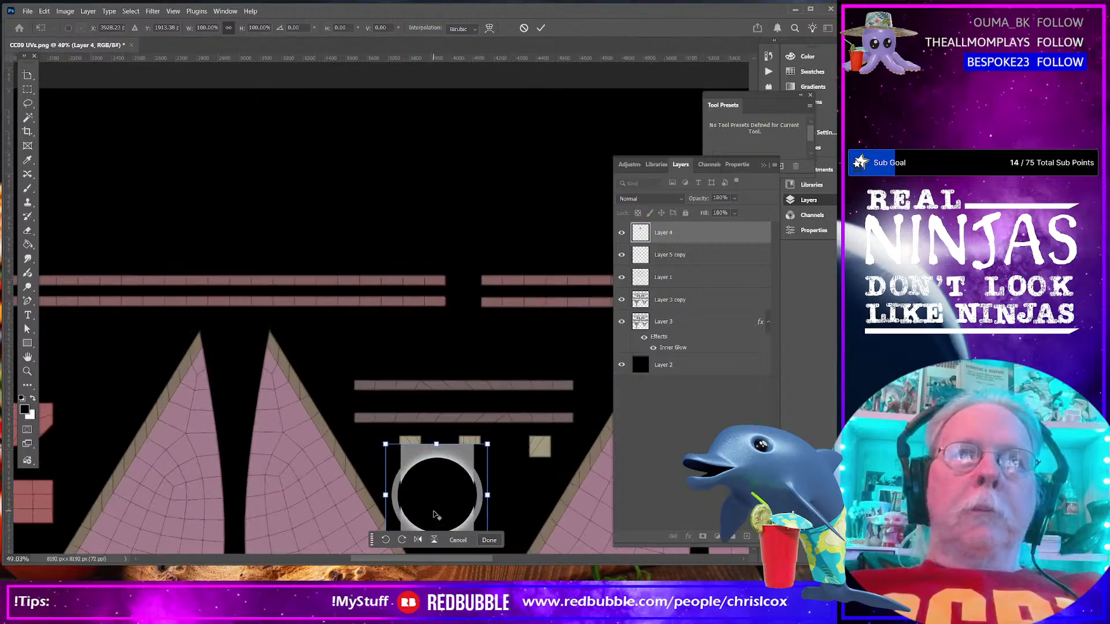
scroll(434, 489, "up", 2)
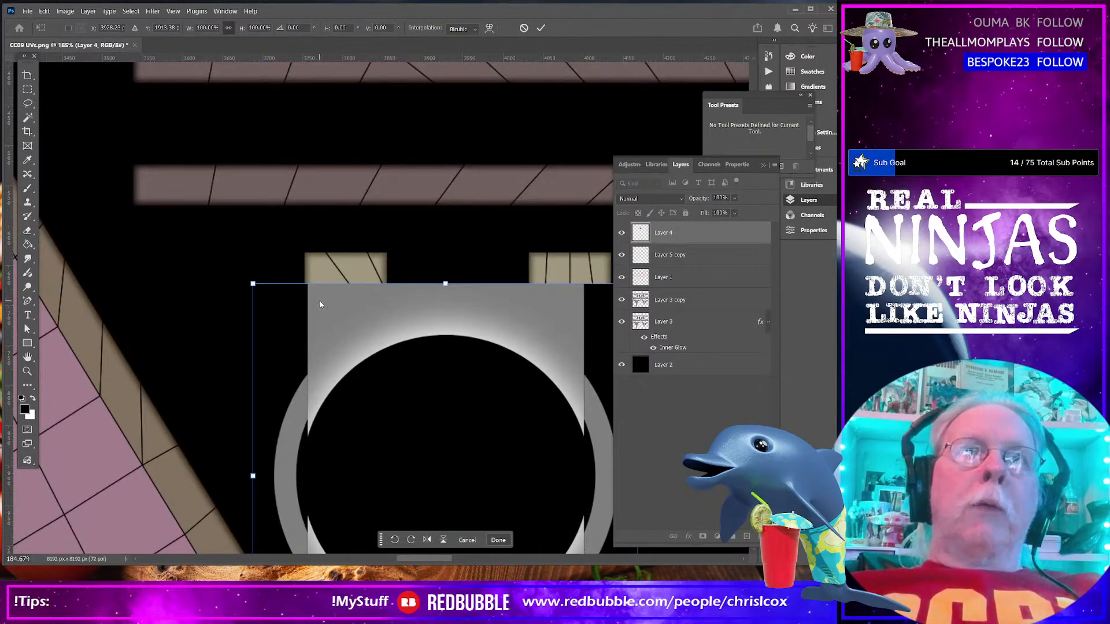
left_click_drag(331, 310, 310, 280)
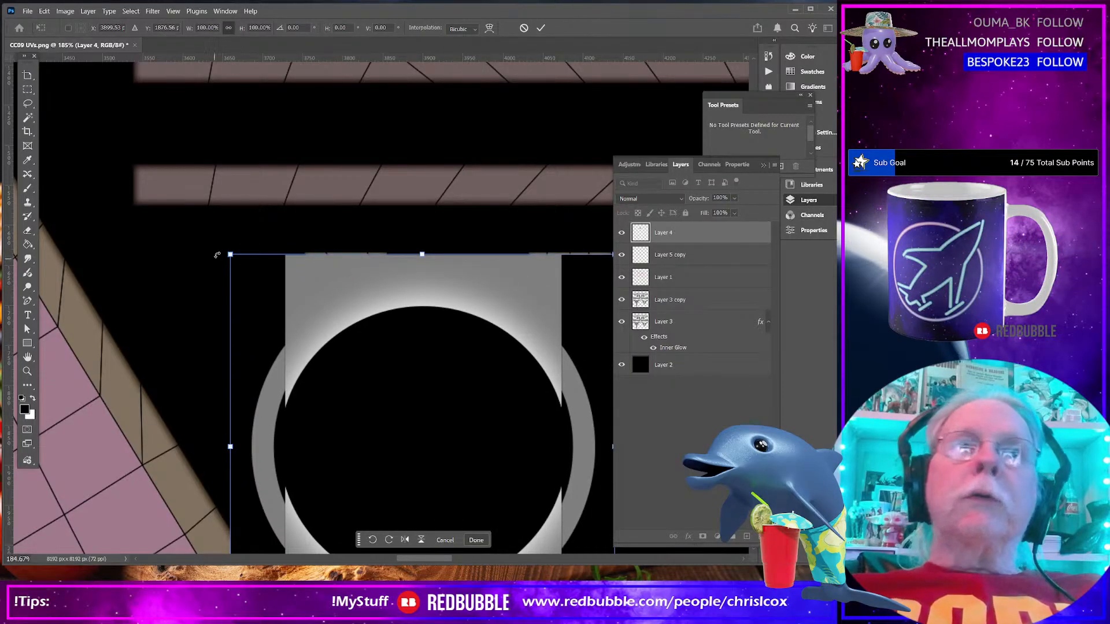
left_click_drag(229, 252, 339, 288)
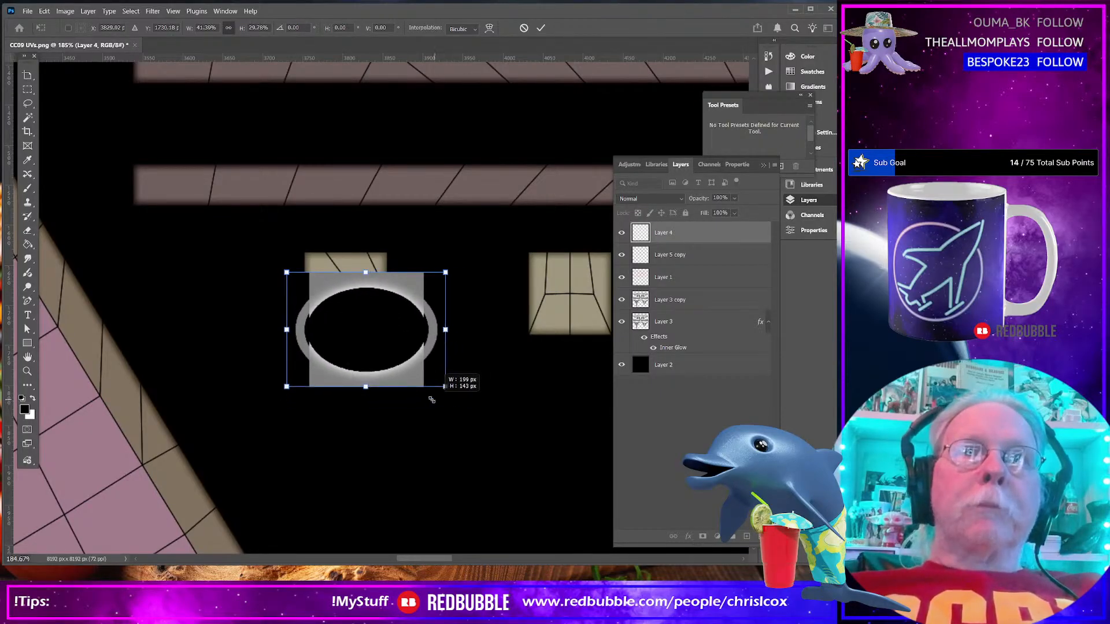
key("ctrl+z")
key("ctrl+z")
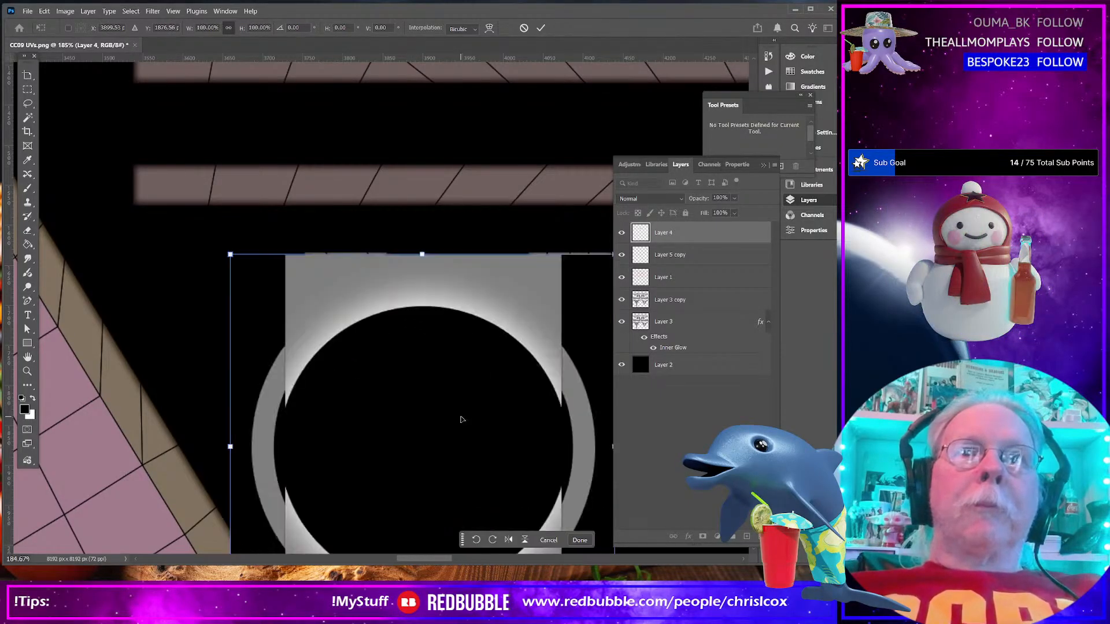
Scale the ring graphic proportionally to about 17%, position it inside the first small square, and apply the transform
left_click_drag(230, 257, 452, 461)
left_click_drag(493, 497, 343, 297)
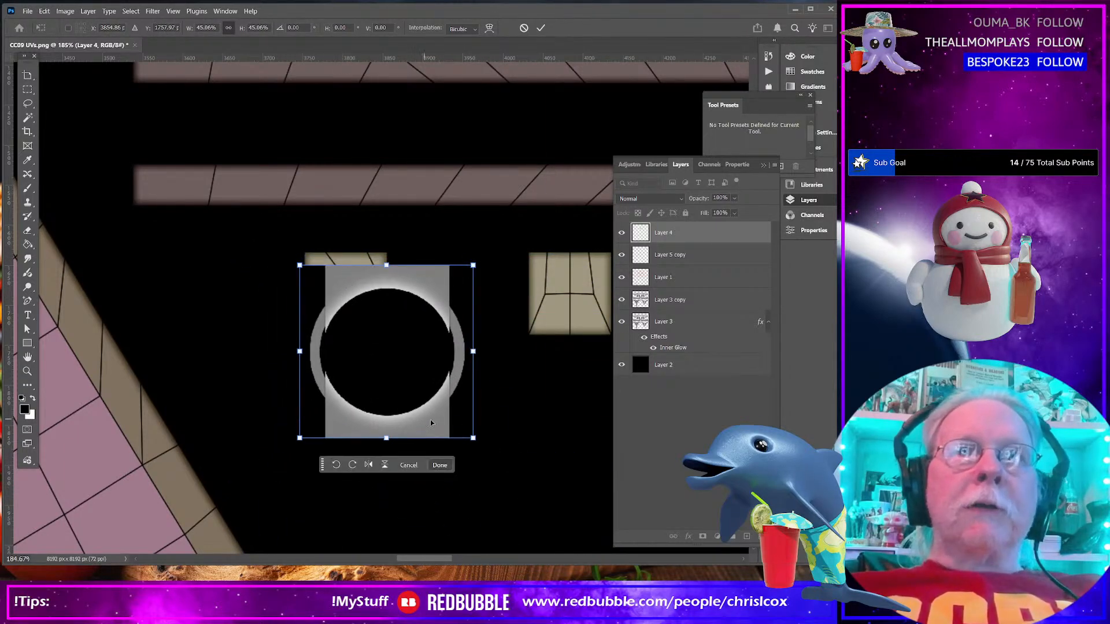
left_click_drag(473, 439, 358, 332)
scroll(347, 306, "up", 5)
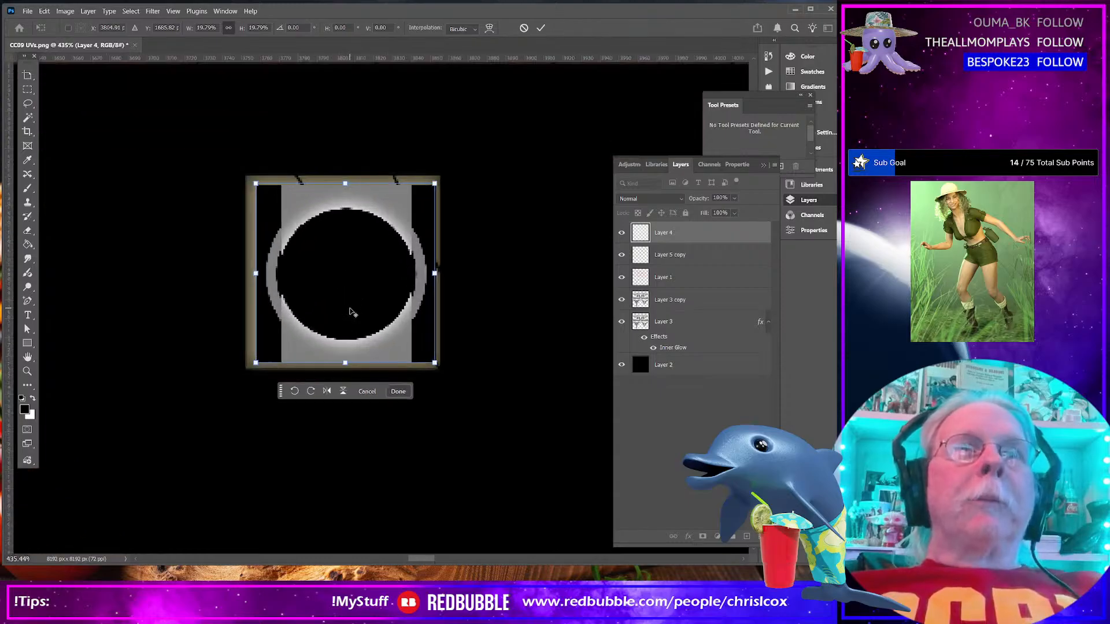
left_click_drag(226, 144, 242, 158)
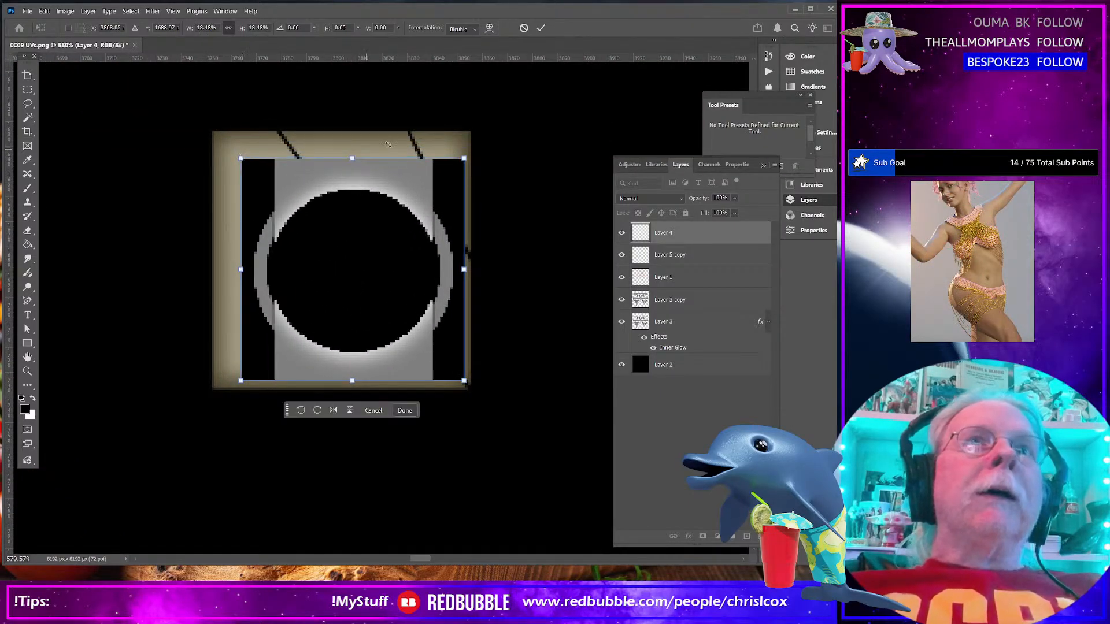
left_click_drag(462, 159, 444, 179)
mouse_move(370, 203)
left_mouse_down()
mouse_move(372, 157)
mouse_move(370, 188)
left_mouse_up()
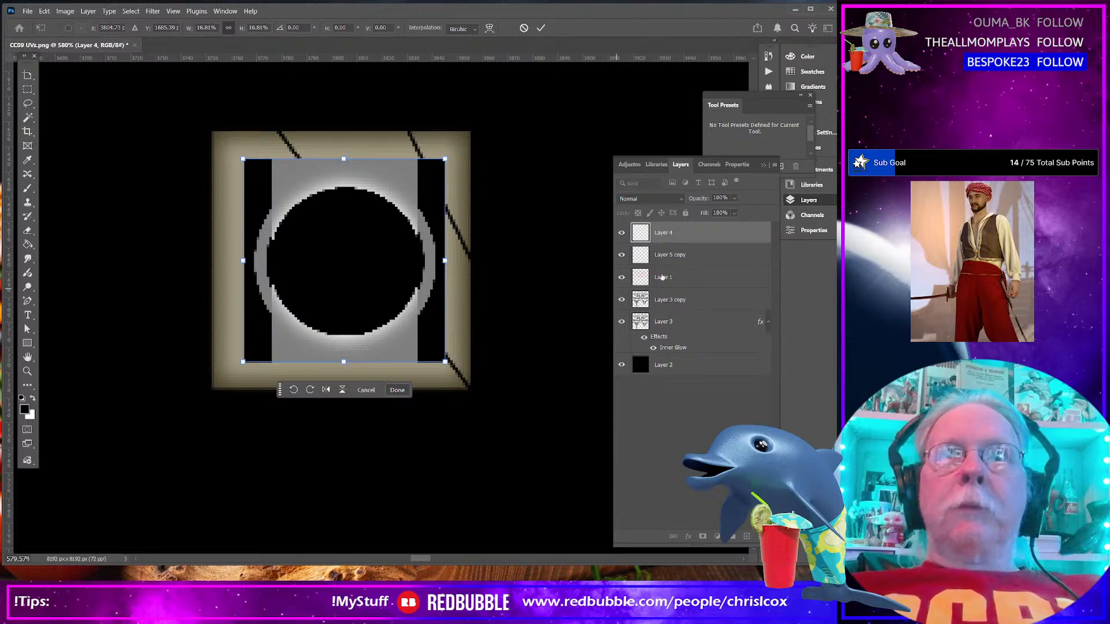
key("Return")
Hide Layer 1 and Layer 3, and toggle Layer 3 copy to check the shading behind the ring
left_click(622, 279)
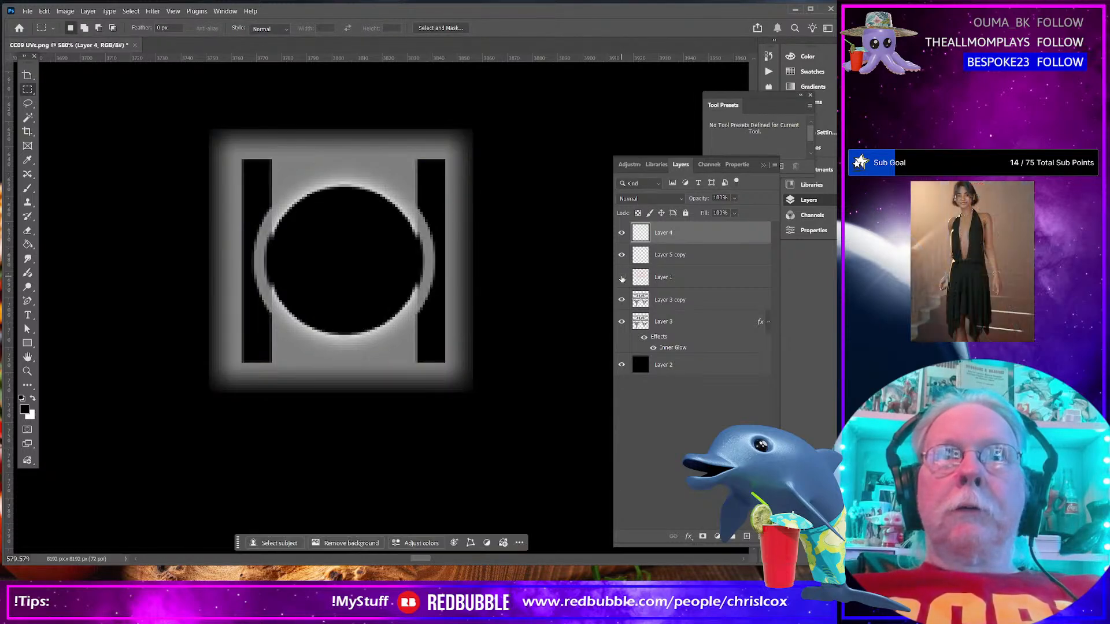
left_click(621, 278)
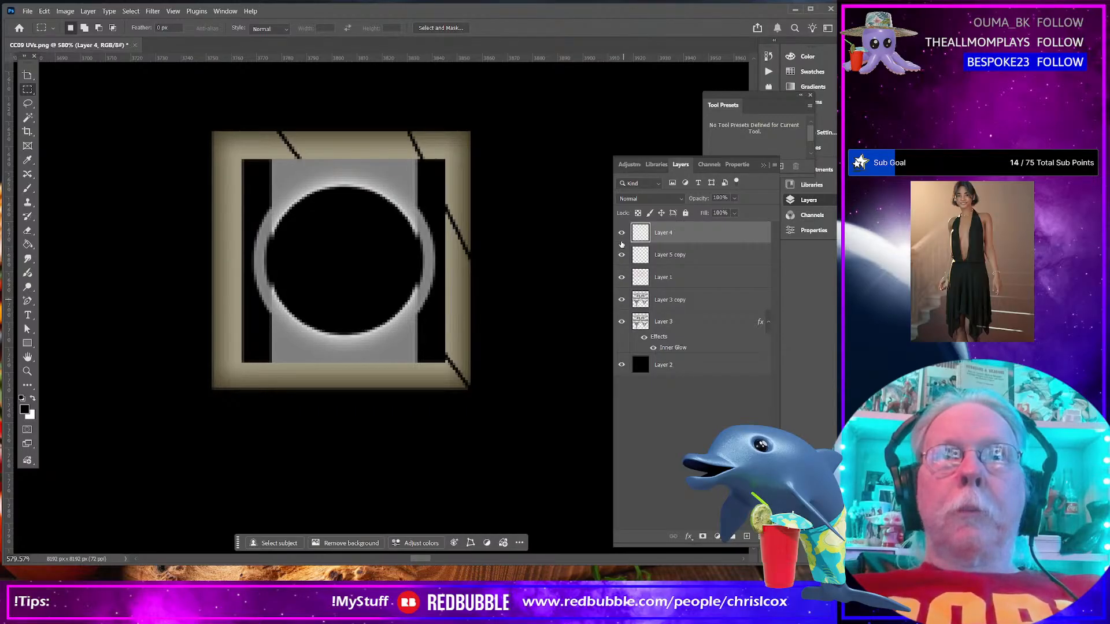
left_click(621, 280)
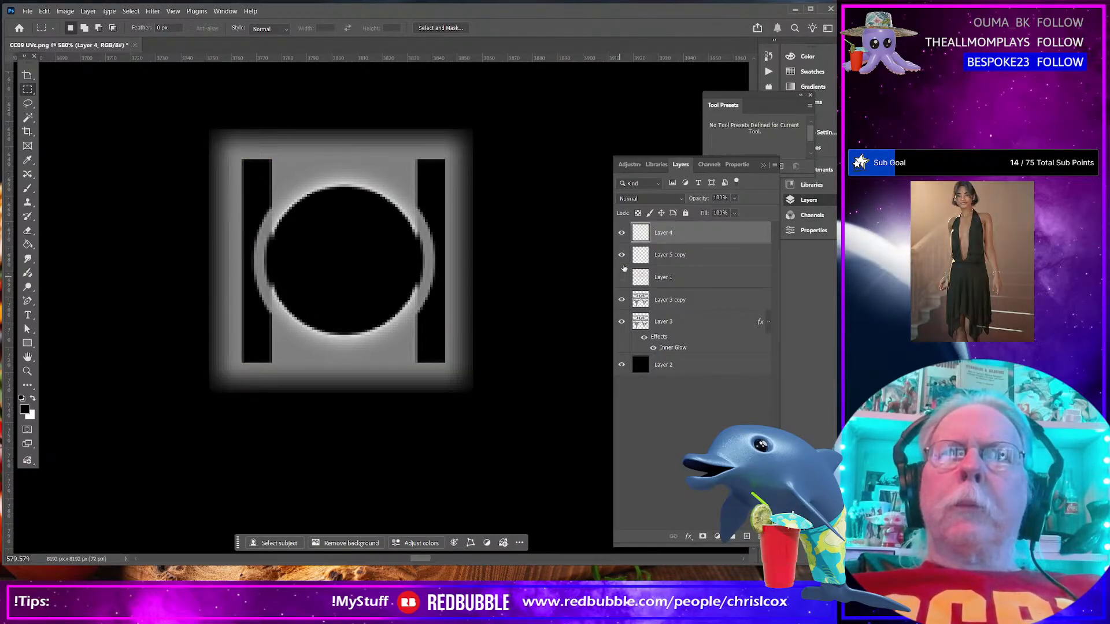
left_click(621, 322)
left_click(622, 300)
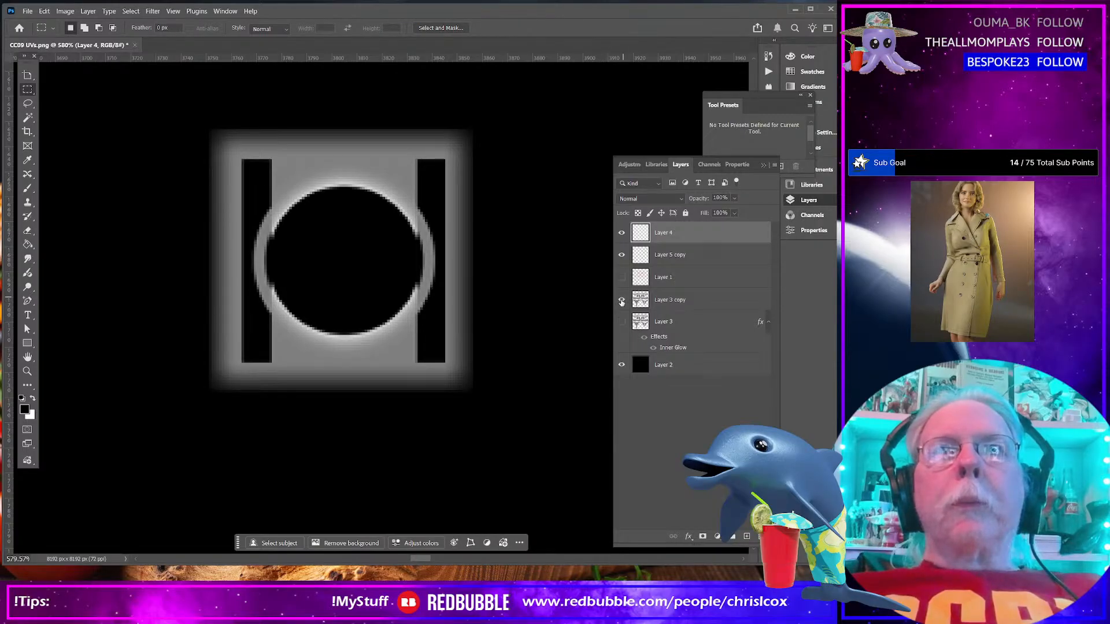
left_click(621, 300)
left_click(622, 301)
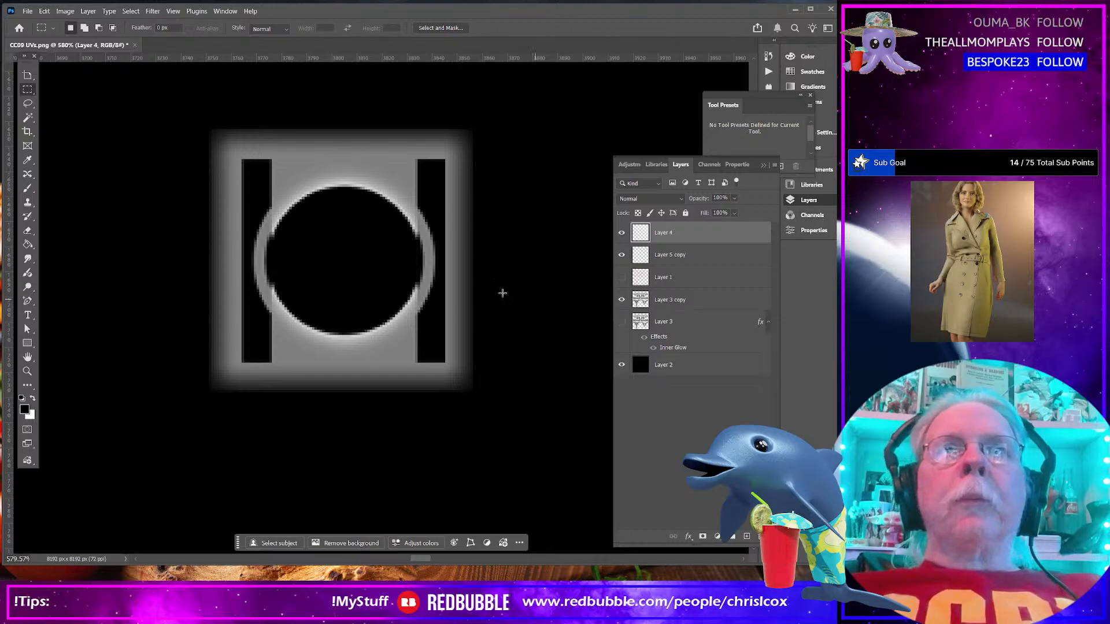
Select the black strips on both sides of the ring in Layer 4 with the Magic Wand and clear them
key("w")
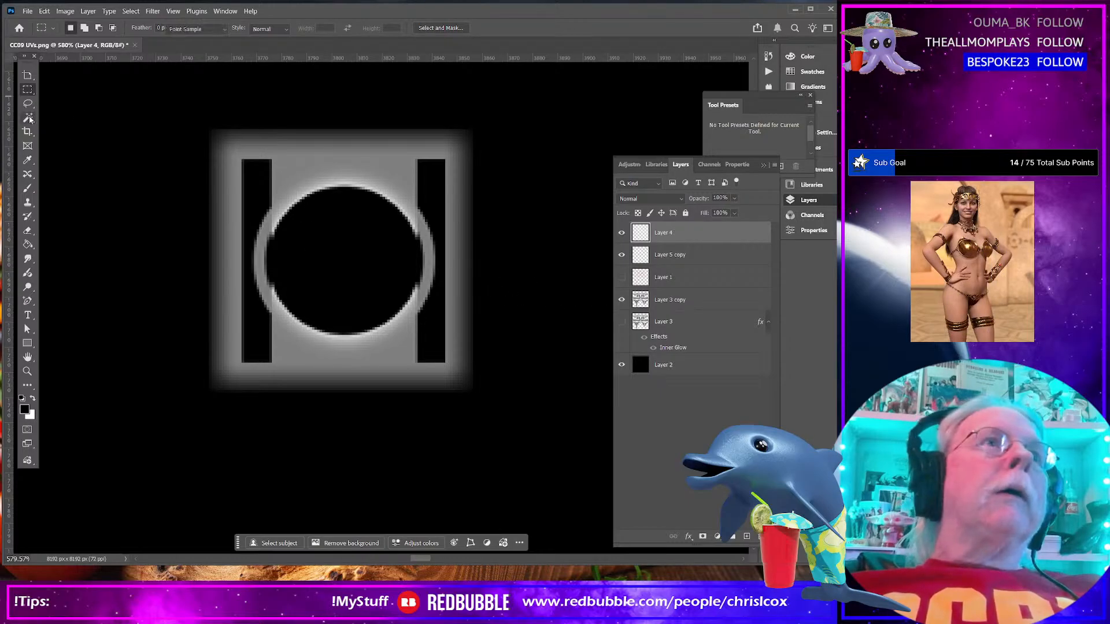
left_click(243, 173)
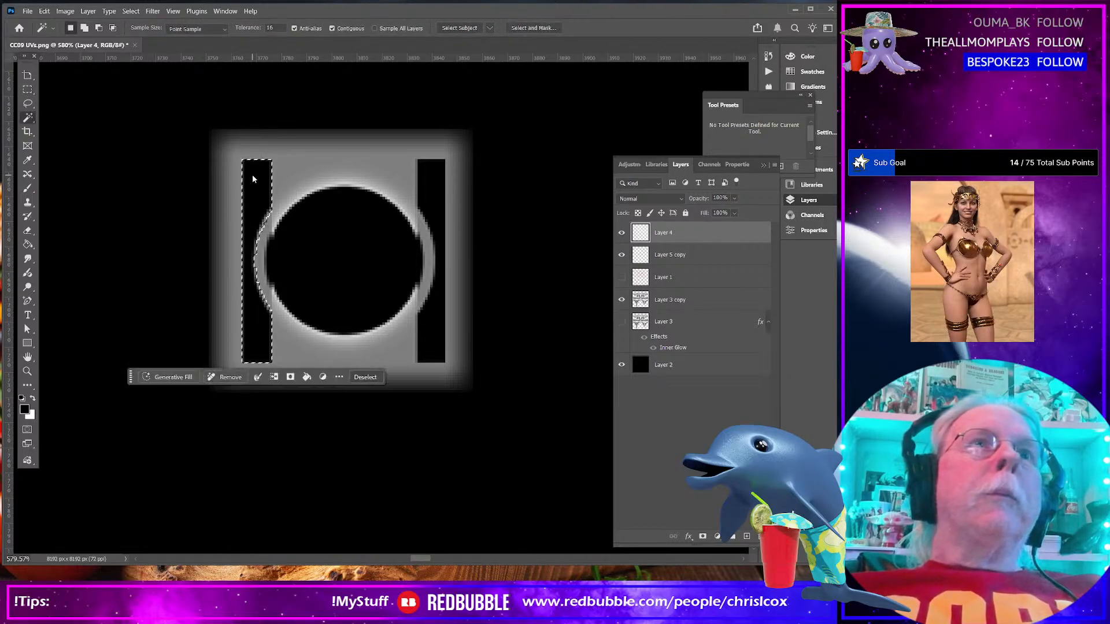
left_click(441, 179, "shift")
key("alt+BackSpace")
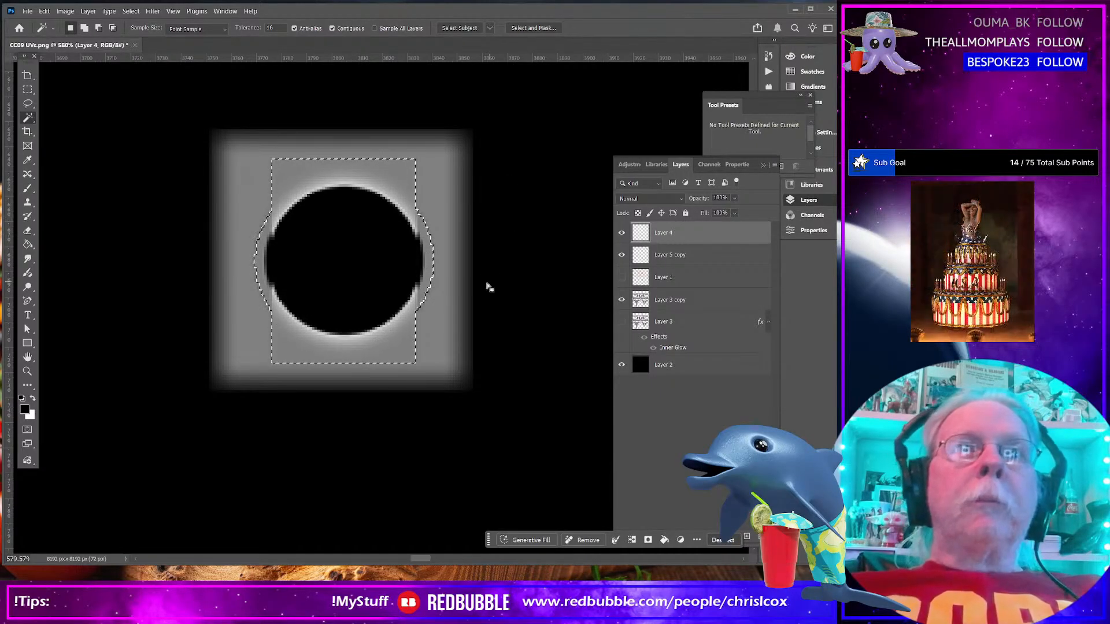
On Layer 3 copy, drop the existing selection and make a rectangular selection around the whole shaded square
left_click(679, 302)
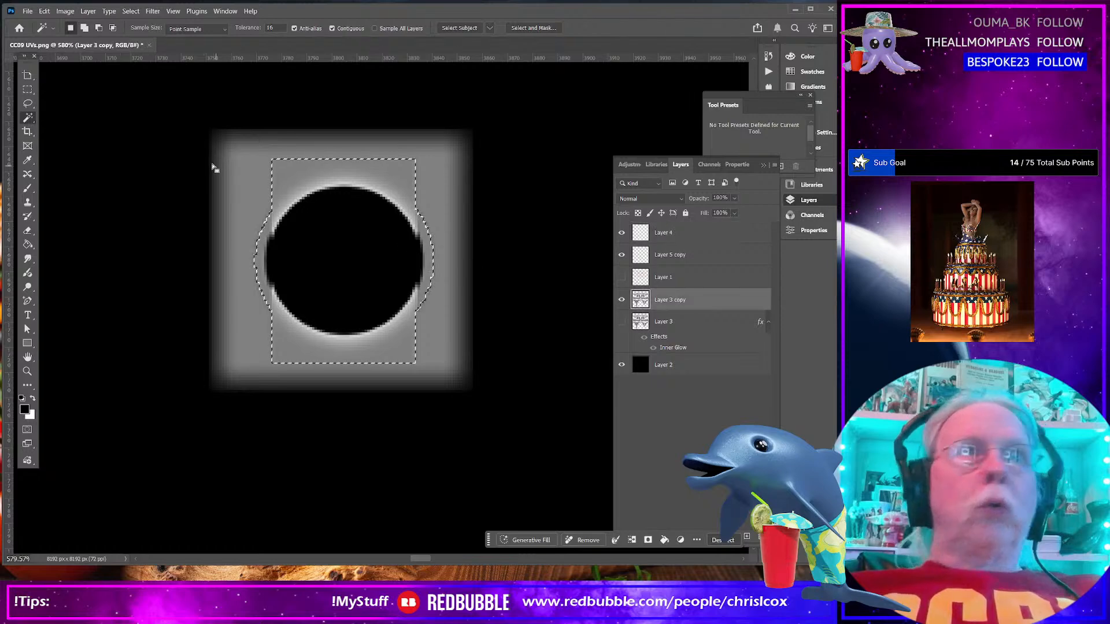
key("m")
left_click_drag(181, 106, 351, 270)
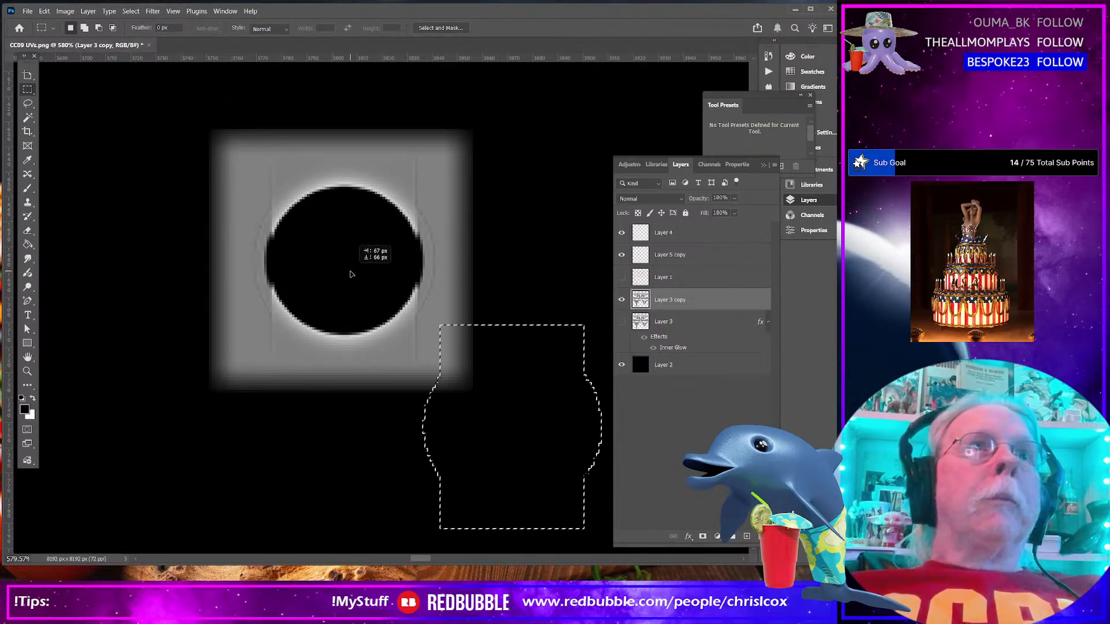
key("ctrl+z")
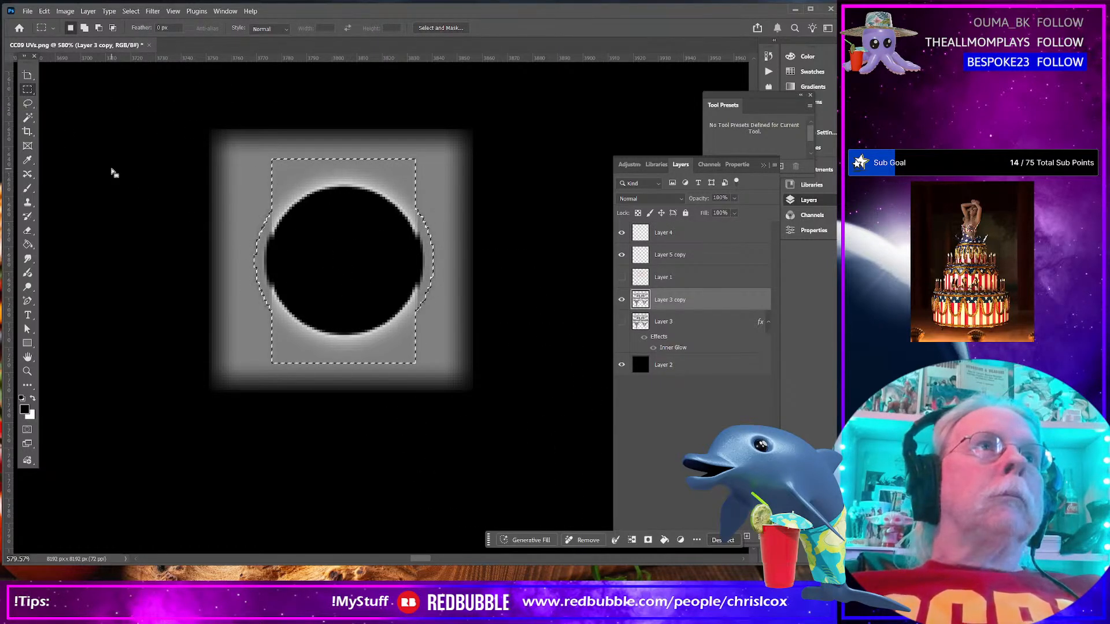
key("ctrl+d")
left_click_drag(185, 111, 485, 414)
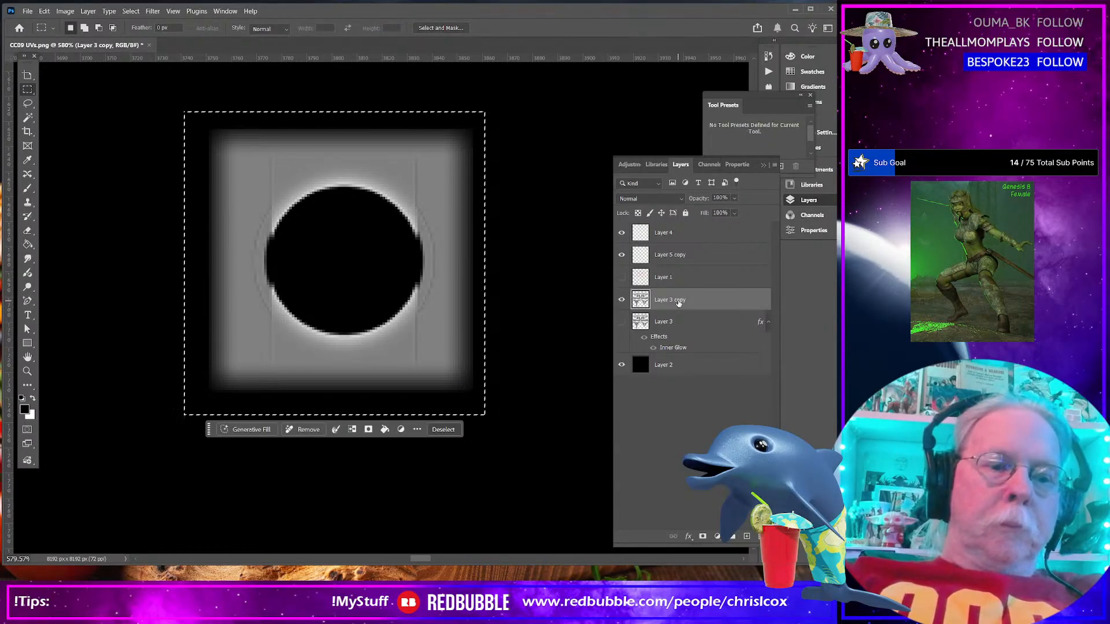
Narrow the selected shading to about 57% width from both sides so it matches the ring's vertical band, and deselect
key("ctrl+t")
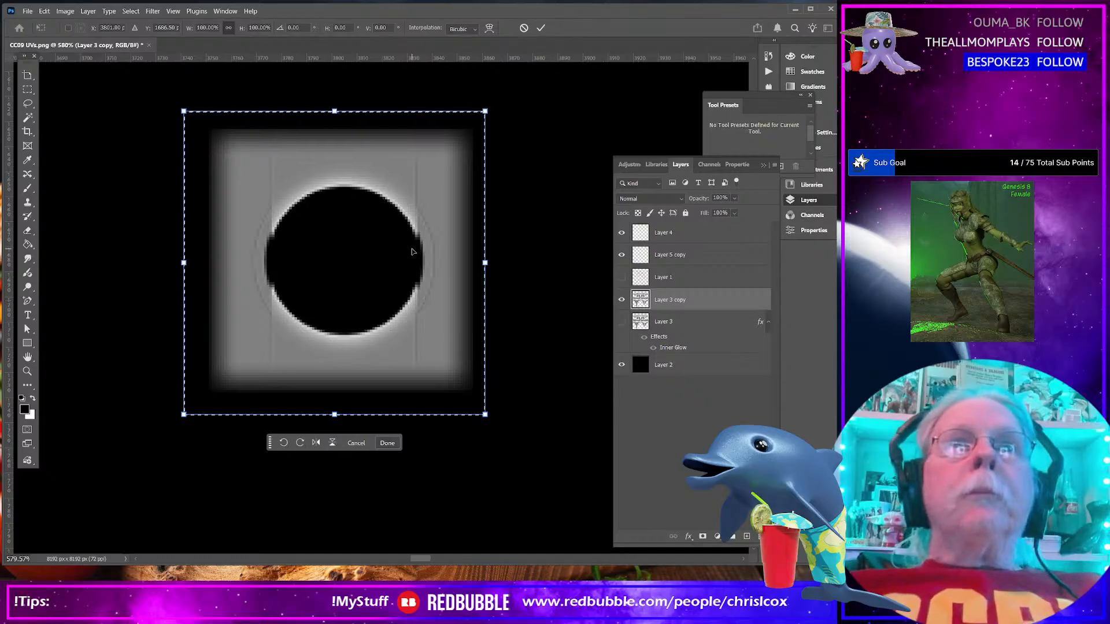
left_click_drag(485, 262, 427, 263)
left_click_drag(184, 263, 259, 263)
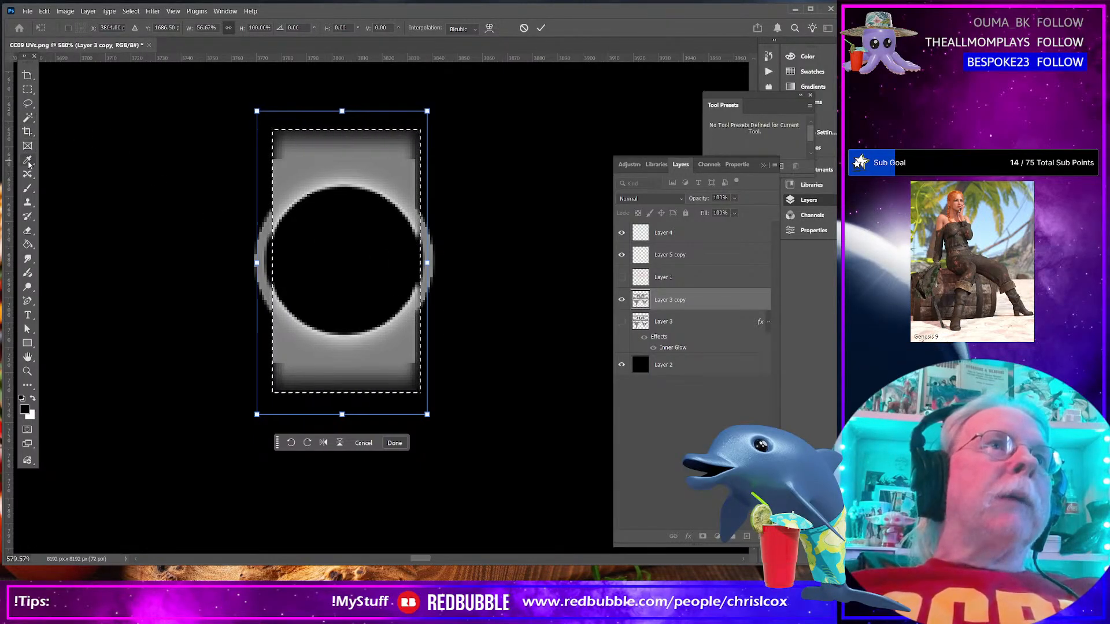
key("Return")
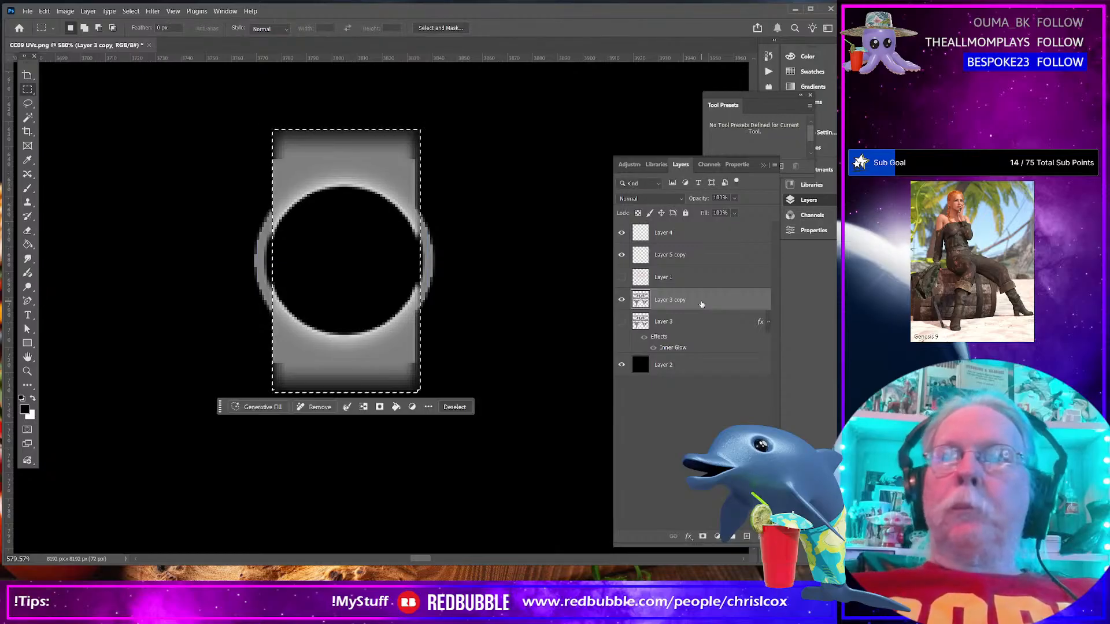
key("ctrl+d")
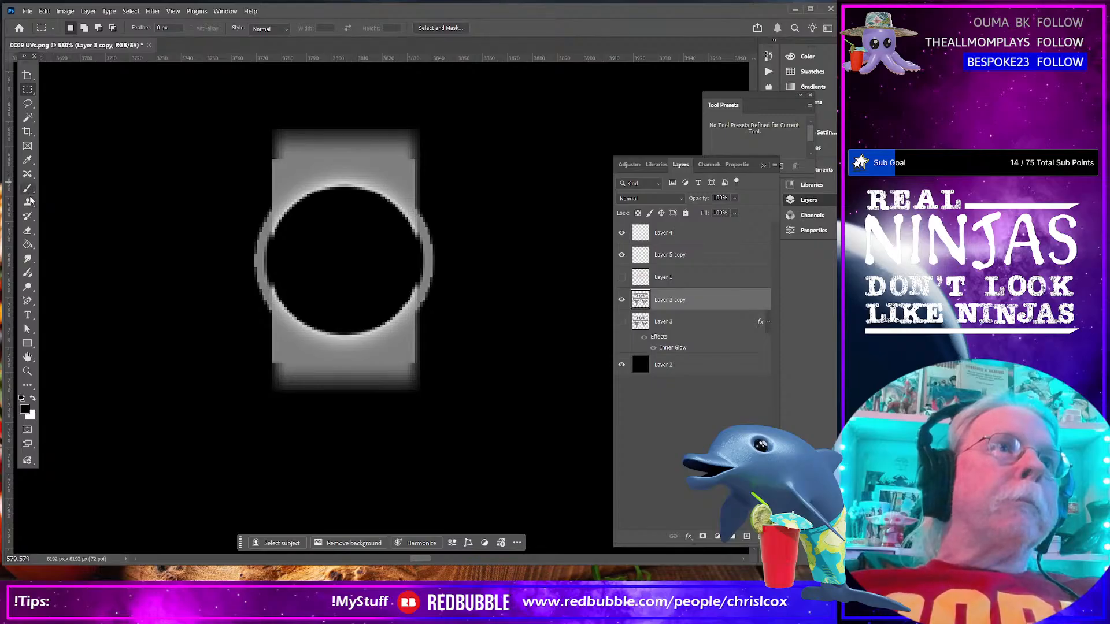
Set the Eraser size to 7 px and try erasing the band's upper-left edge on Layer 3 copy
left_click(28, 232)
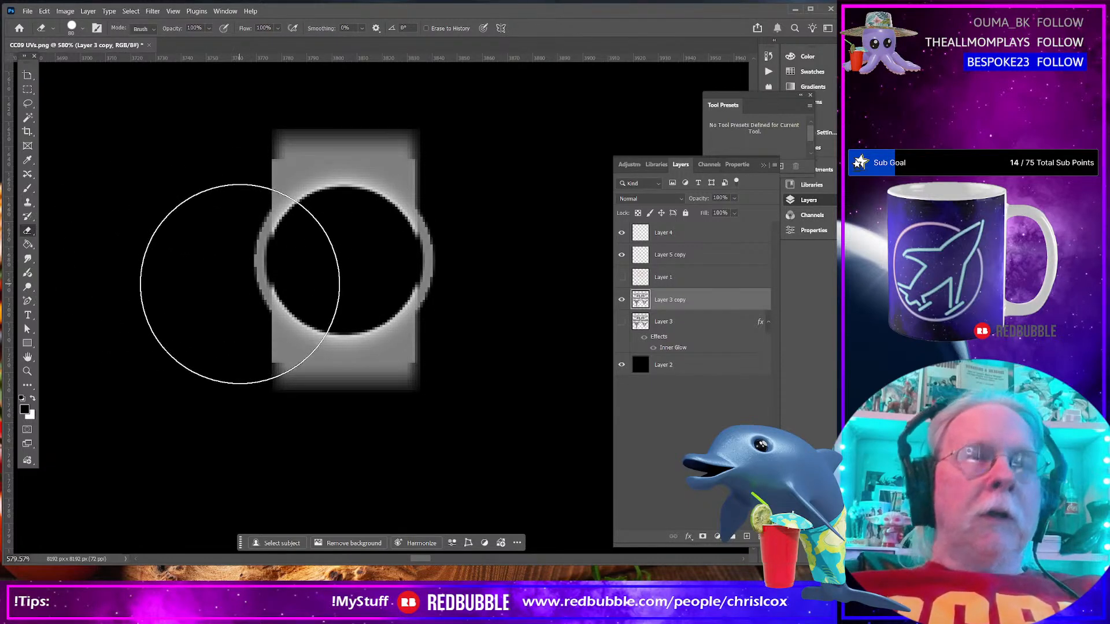
left_click(81, 29)
left_click_drag(96, 63, 85, 68)
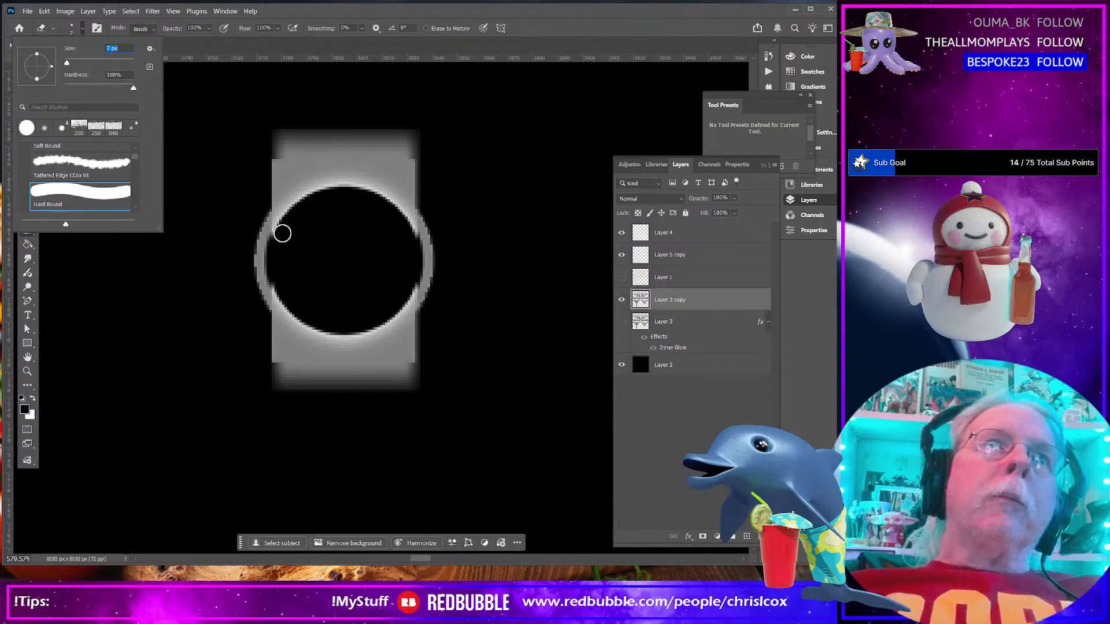
left_click(280, 233)
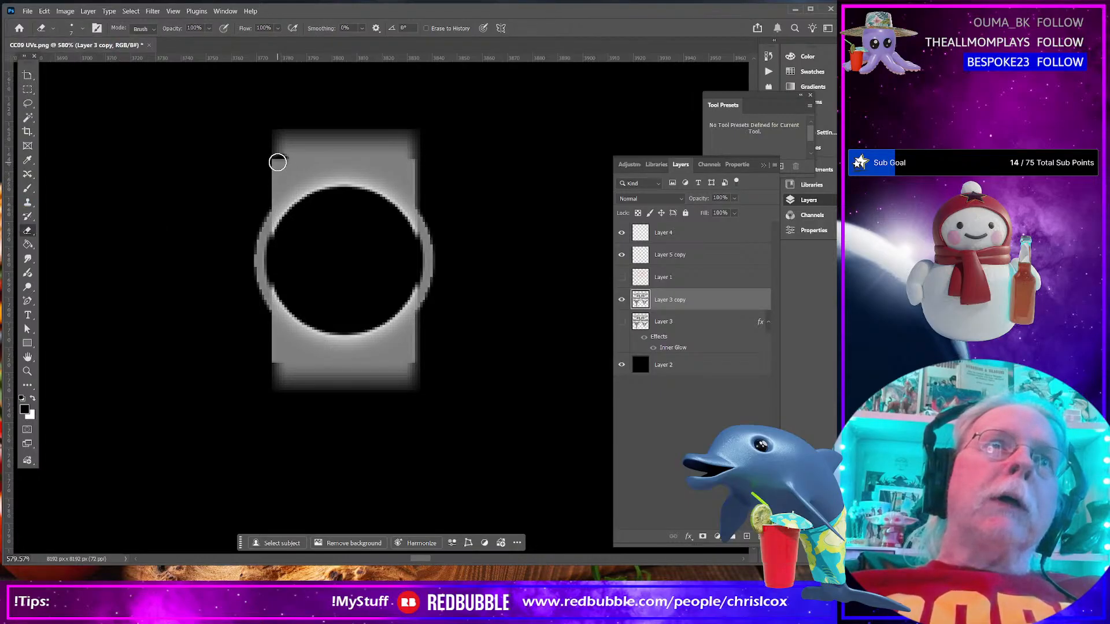
left_click(280, 163)
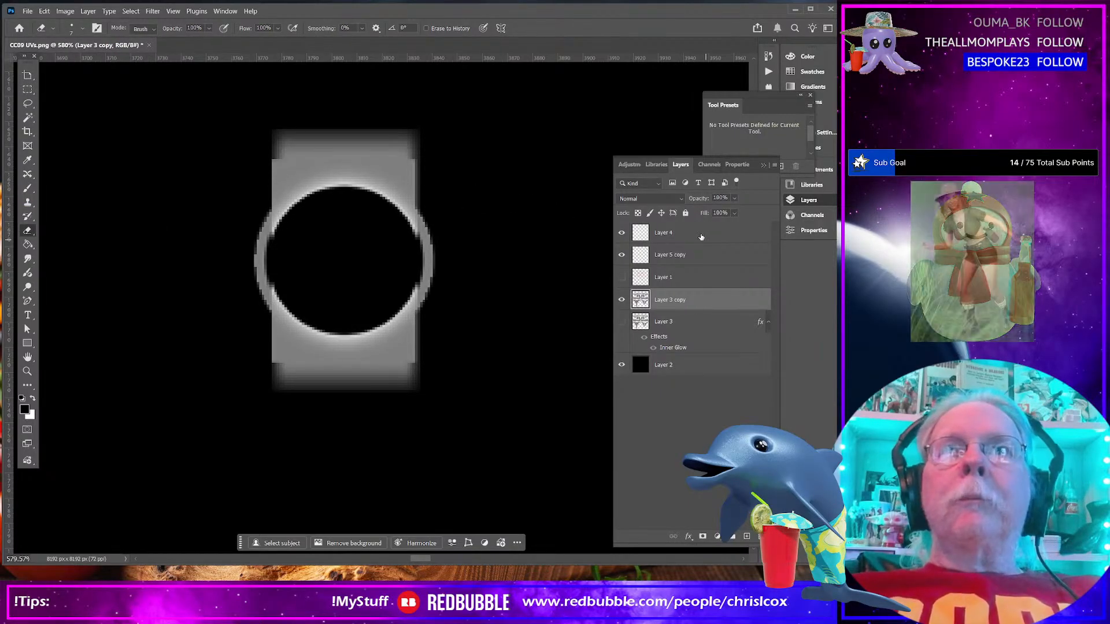
On Layer 4, erase the ring graphic along both vertical edges of the shaded band, from the top corners down to the bottom
left_click(622, 233)
left_click(621, 233)
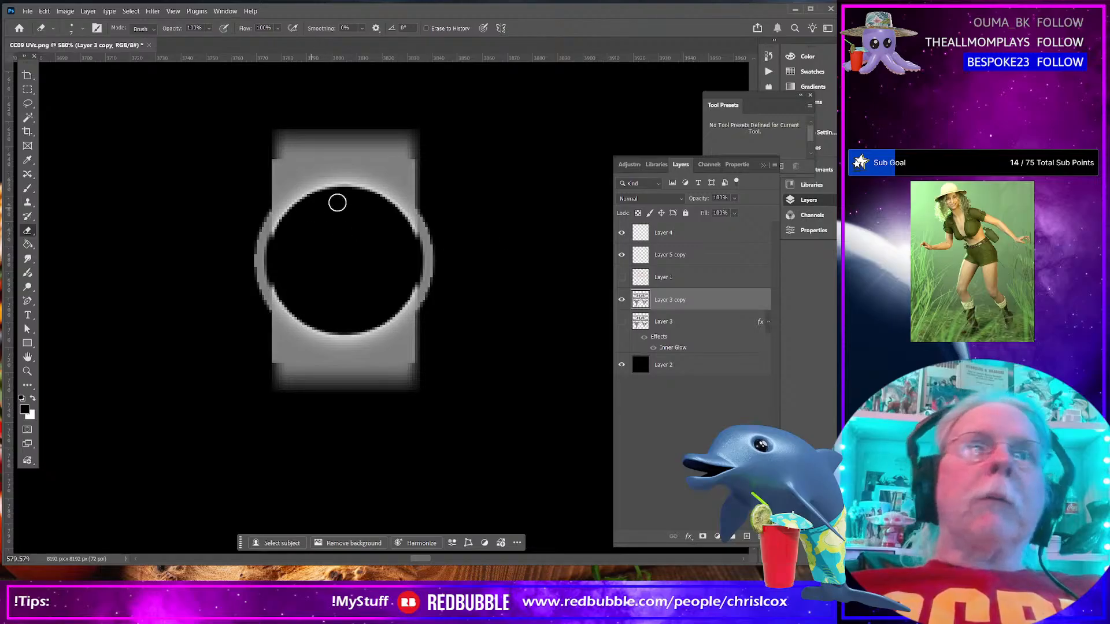
left_click(684, 232)
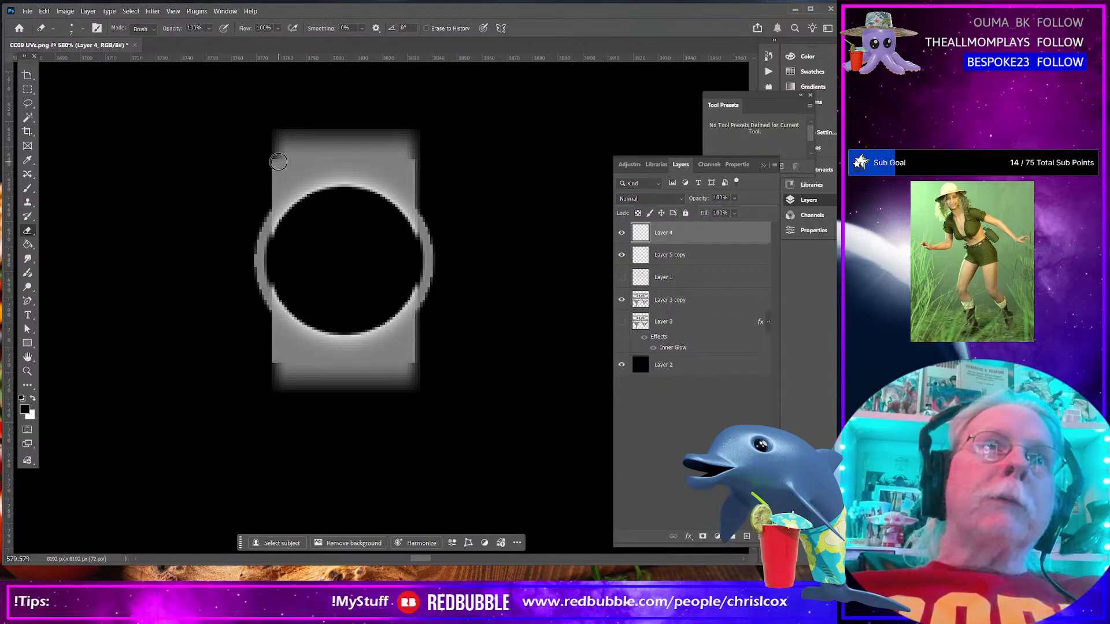
left_click_drag(279, 162, 282, 239)
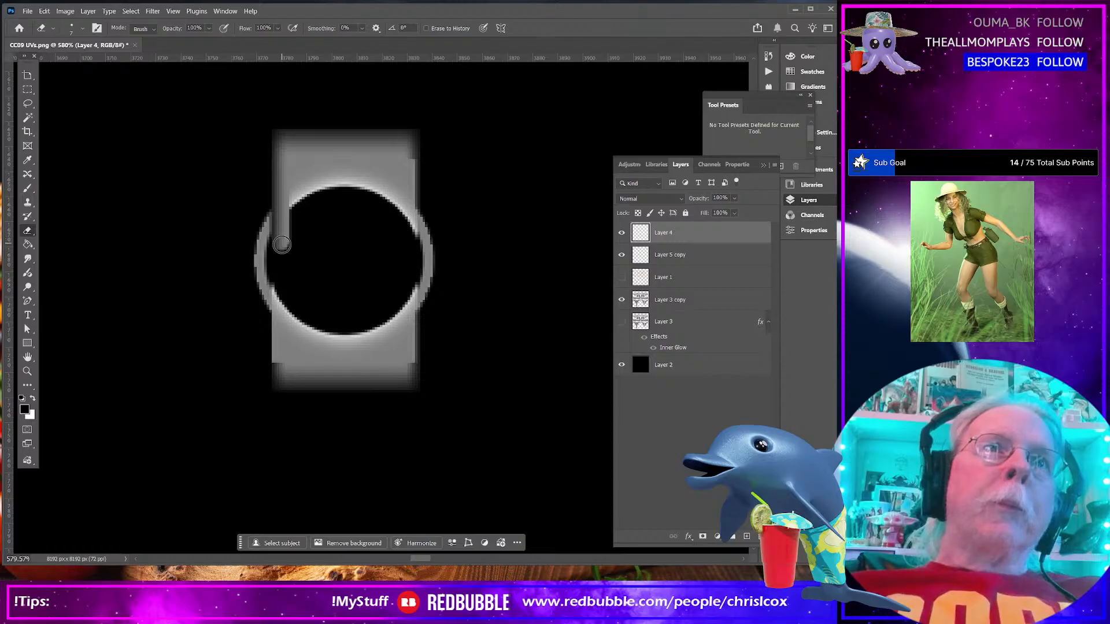
left_click_drag(285, 242, 279, 301)
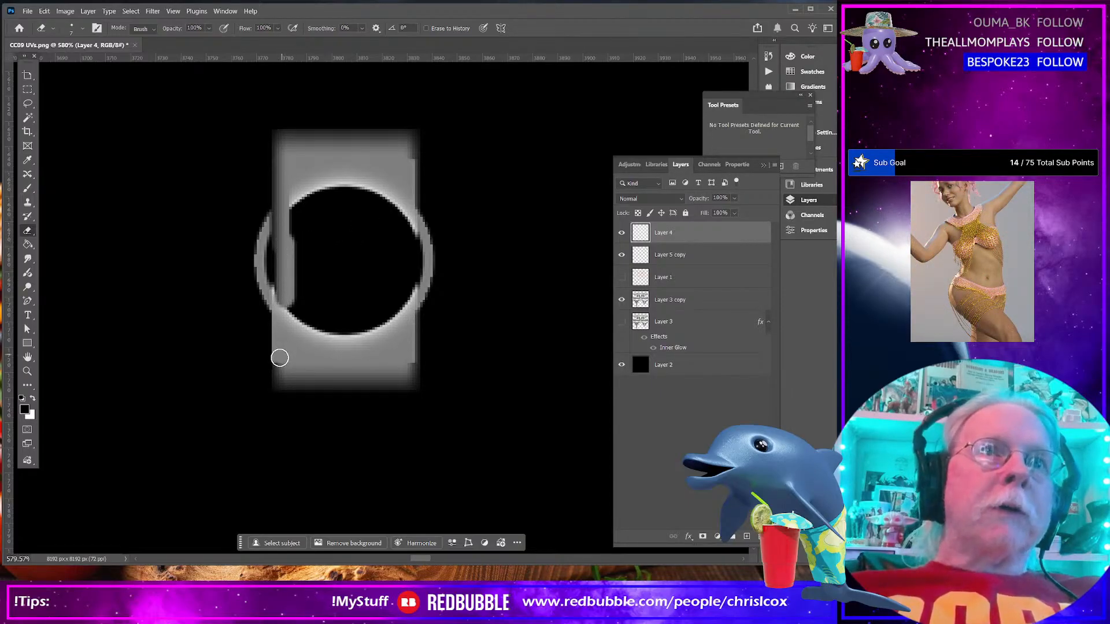
left_click_drag(282, 359, 283, 272)
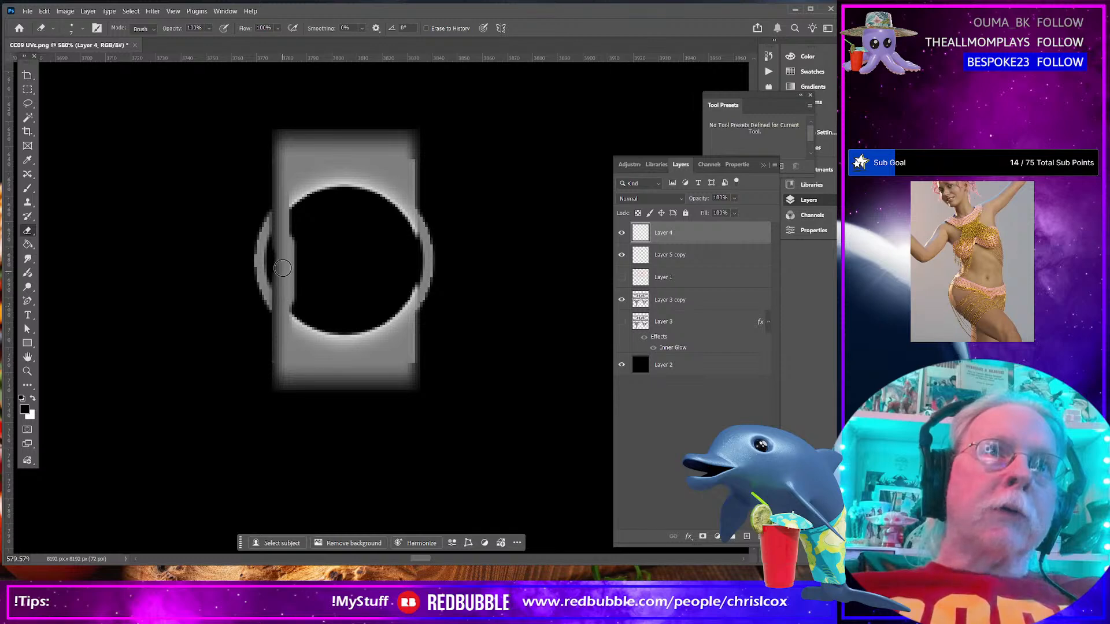
mouse_move(293, 314)
left_mouse_down()
mouse_move(356, 325)
mouse_move(303, 329)
mouse_move(345, 337)
mouse_move(388, 324)
mouse_move(411, 302)
mouse_move(411, 266)
mouse_move(410, 306)
mouse_move(418, 141)
left_mouse_up()
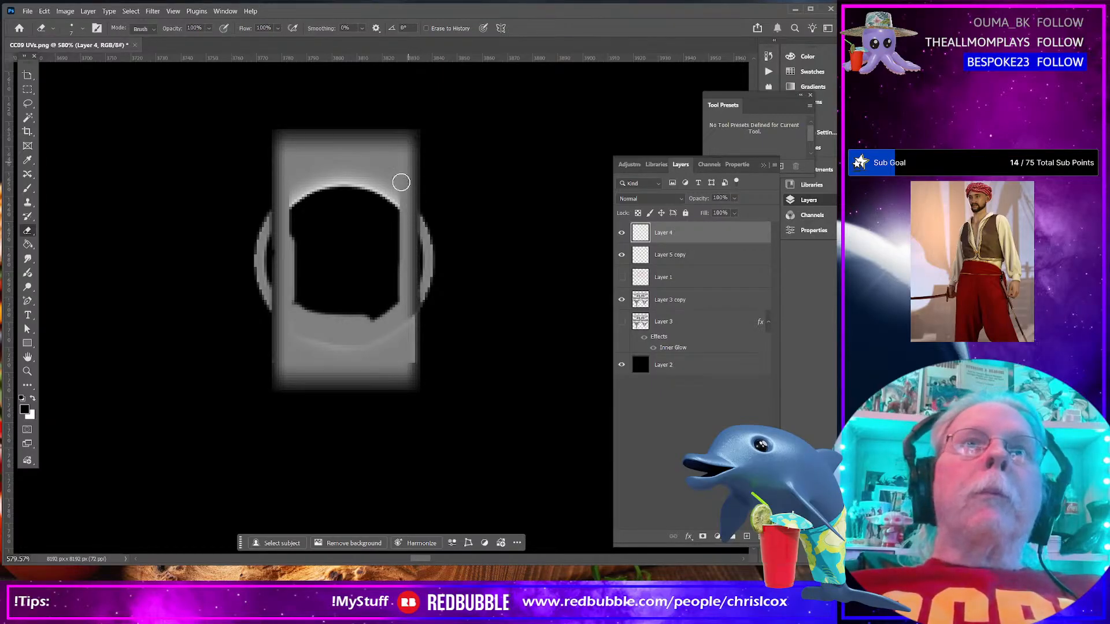
mouse_move(407, 335)
left_mouse_down()
mouse_move(409, 321)
mouse_move(413, 376)
left_mouse_up()
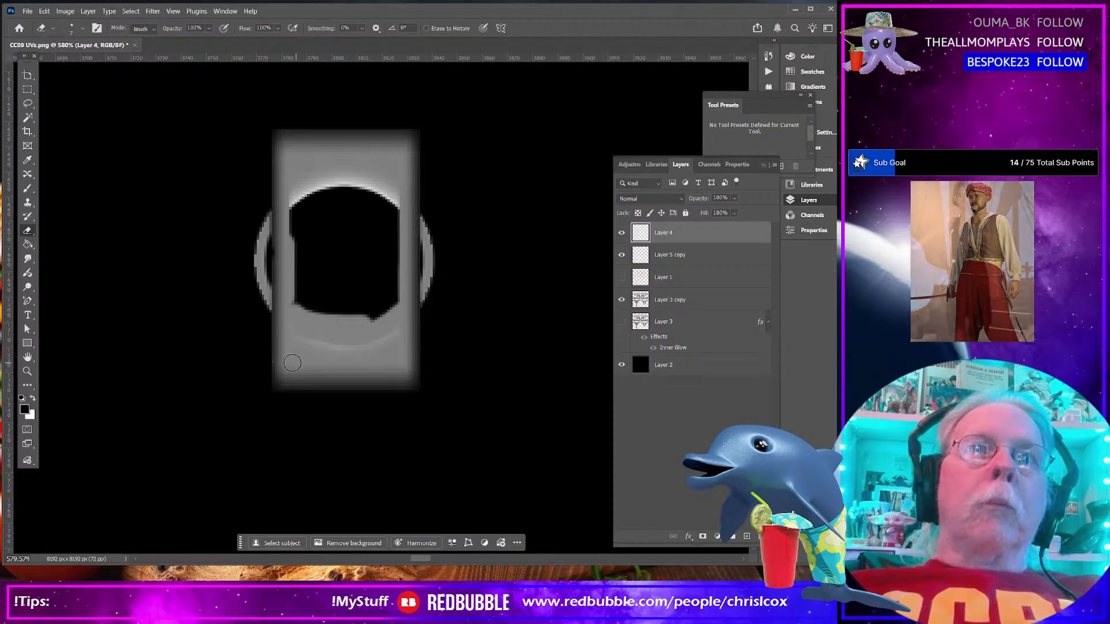
Erase the remaining white glow and black disc covering the middle of the band on Layer 4
left_click_drag(340, 354, 288, 338)
mouse_move(392, 318)
left_mouse_down()
mouse_move(394, 298)
mouse_move(342, 317)
mouse_move(290, 298)
left_mouse_up()
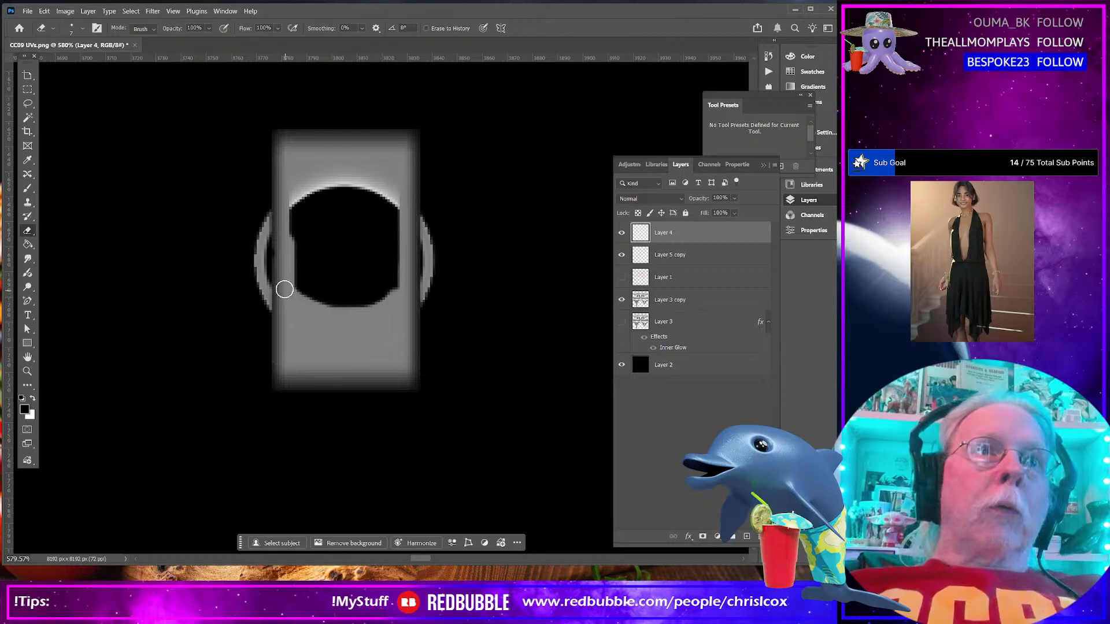
mouse_move(294, 238)
left_mouse_down()
mouse_move(296, 201)
mouse_move(289, 223)
mouse_move(342, 192)
mouse_move(314, 204)
mouse_move(365, 194)
mouse_move(408, 225)
mouse_move(398, 198)
mouse_move(370, 181)
mouse_move(284, 192)
left_mouse_up()
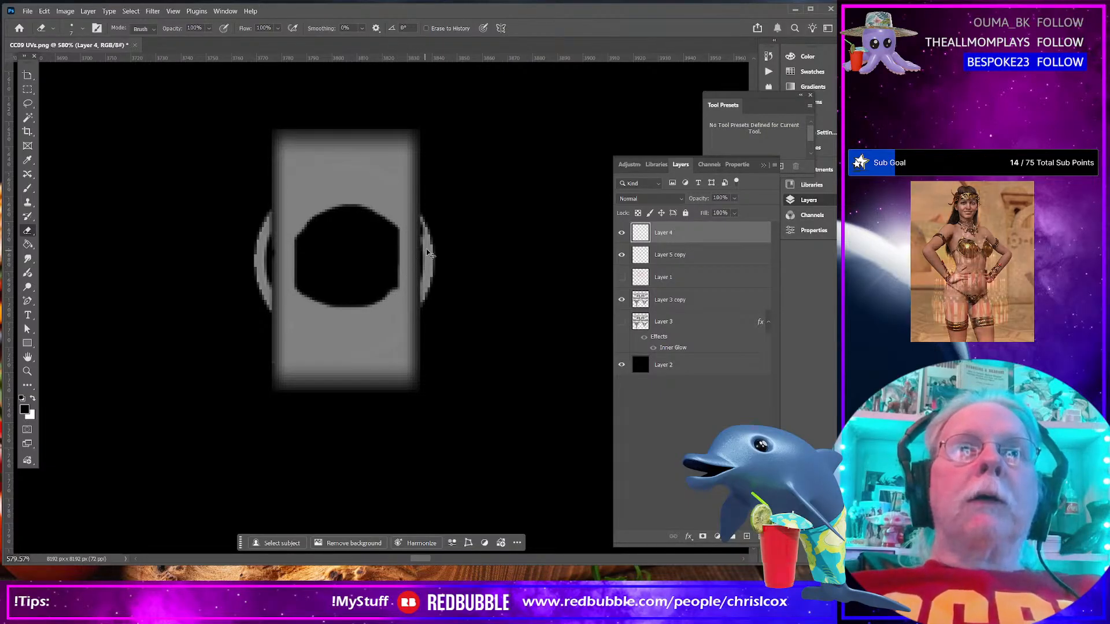
mouse_move(399, 233)
left_mouse_down()
mouse_move(332, 206)
mouse_move(294, 227)
mouse_move(331, 216)
mouse_move(395, 230)
mouse_move(393, 294)
mouse_move(326, 301)
mouse_move(301, 288)
mouse_move(288, 259)
mouse_move(301, 227)
mouse_move(375, 220)
mouse_move(386, 285)
mouse_move(376, 241)
mouse_move(370, 289)
mouse_move(362, 225)
mouse_move(351, 303)
mouse_move(344, 233)
mouse_move(338, 296)
mouse_move(324, 231)
mouse_move(320, 284)
mouse_move(310, 239)
left_mouse_up()
left_click(331, 323)
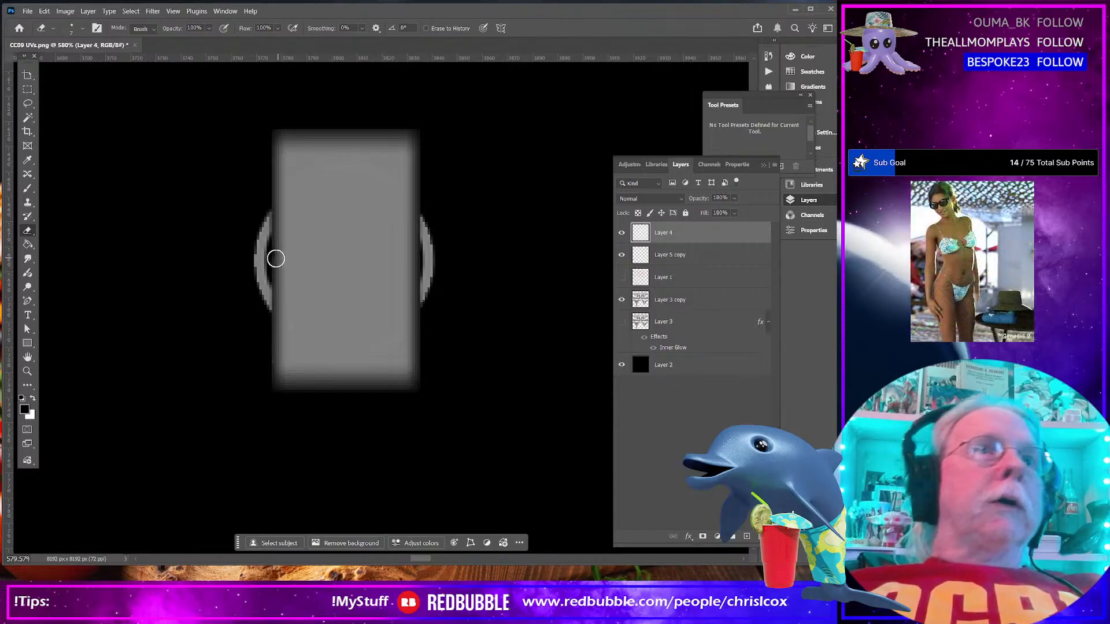
On Layer 3 copy, erase an eye-shaped opening across the full width of the shaded band's middle
left_click(685, 300)
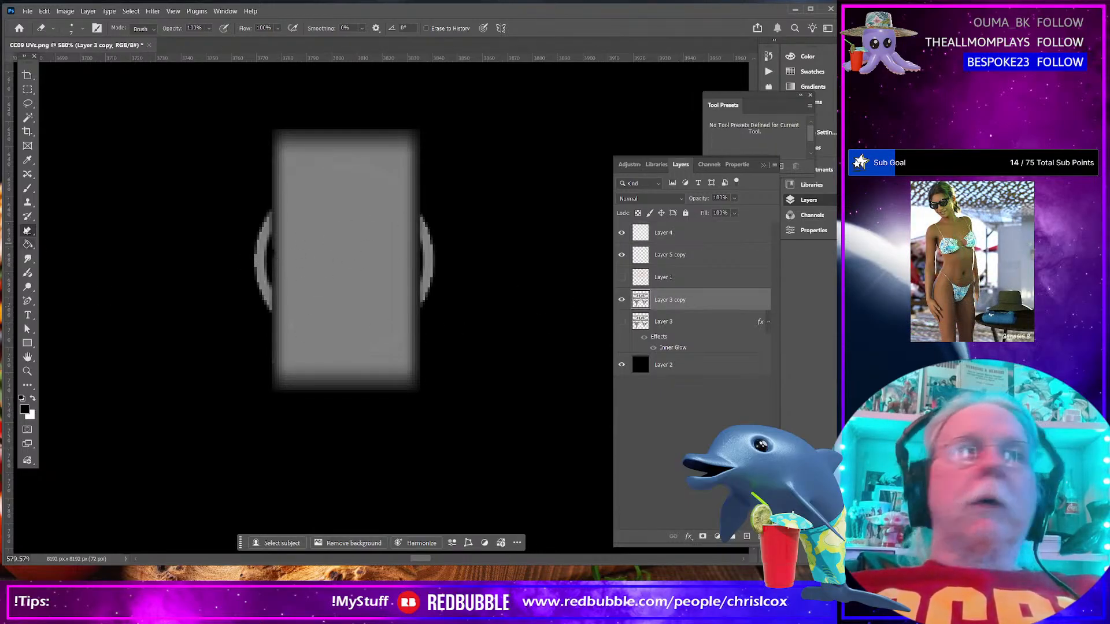
left_click_drag(279, 258, 412, 258)
key("ctrl+z")
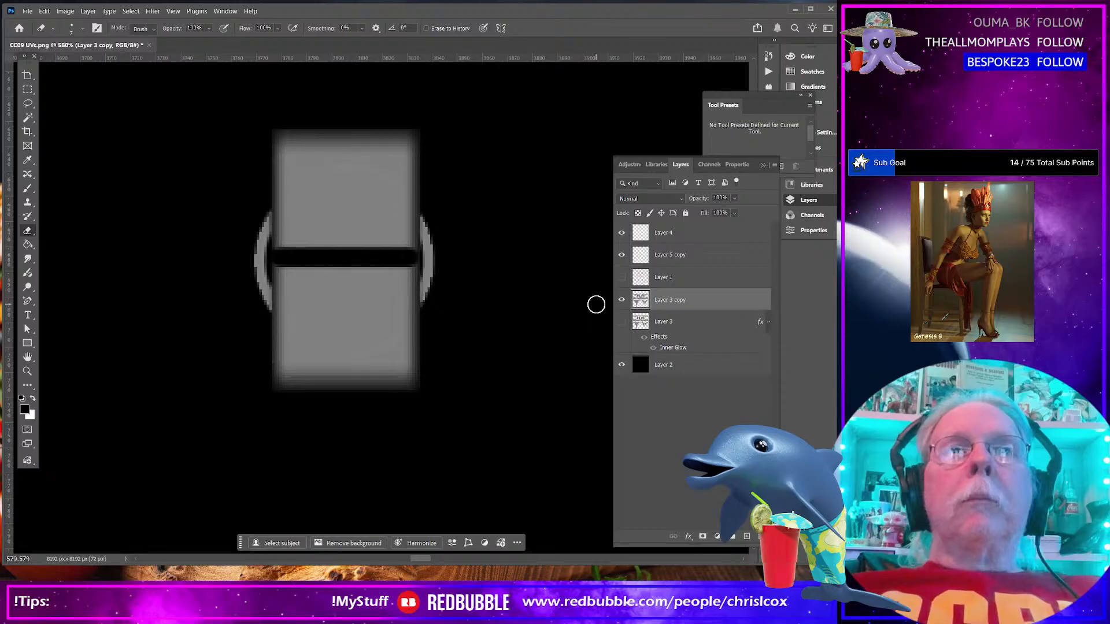
key("ctrl+z")
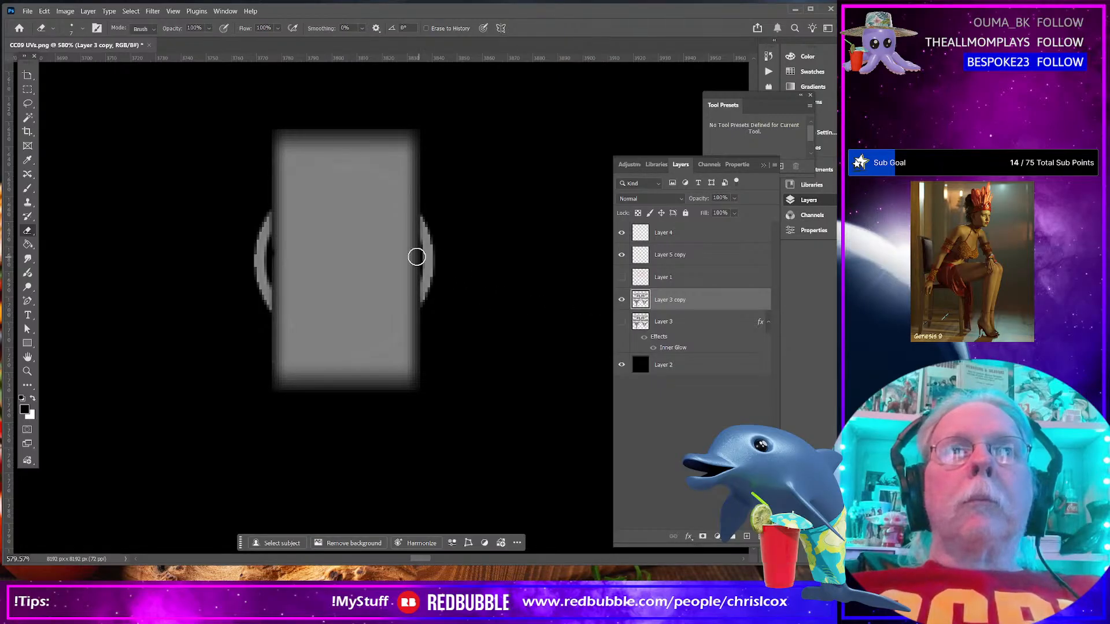
mouse_move(413, 255)
left_mouse_down()
mouse_move(276, 261)
mouse_move(318, 232)
mouse_move(396, 243)
mouse_move(346, 225)
mouse_move(304, 244)
mouse_move(366, 247)
mouse_move(298, 238)
mouse_move(317, 224)
mouse_move(403, 251)
left_mouse_up()
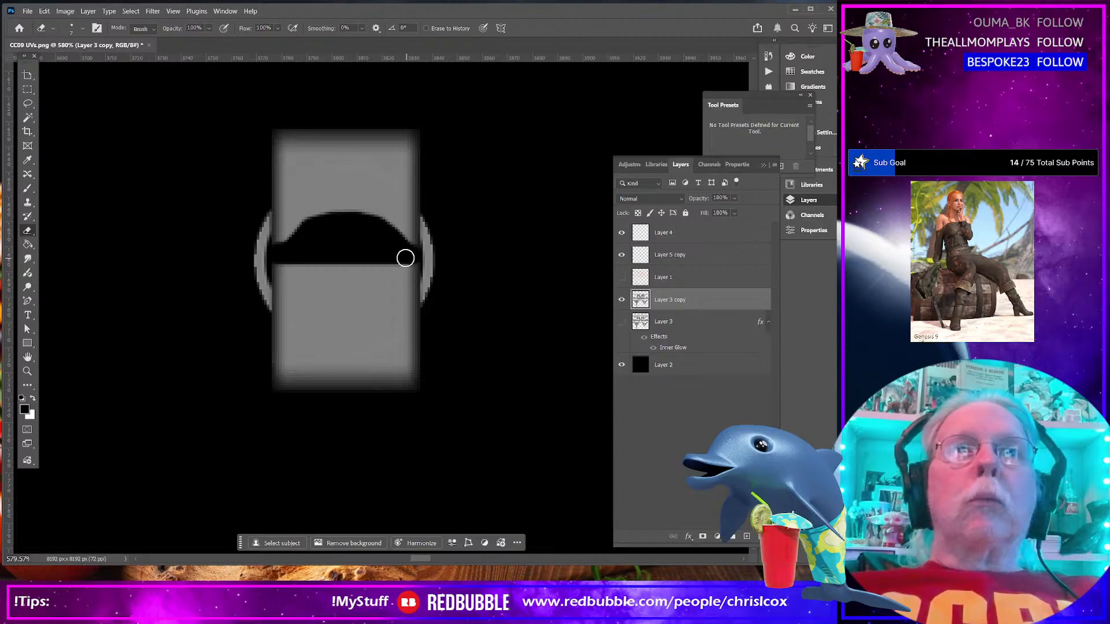
mouse_move(394, 265)
left_mouse_down()
mouse_move(318, 279)
mouse_move(281, 256)
mouse_move(379, 264)
left_mouse_up()
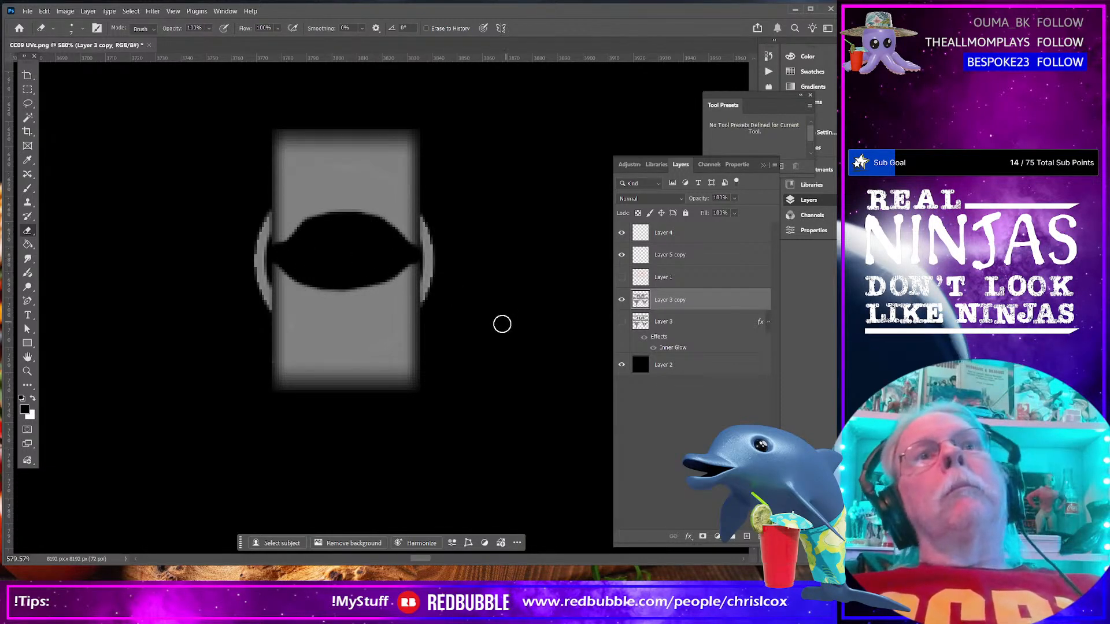
Make white the foreground colour and lock Layer 3 copy's transparent pixels, with the Eraser at reduced opacity and 15 px
scroll(403, 322, "down", 1)
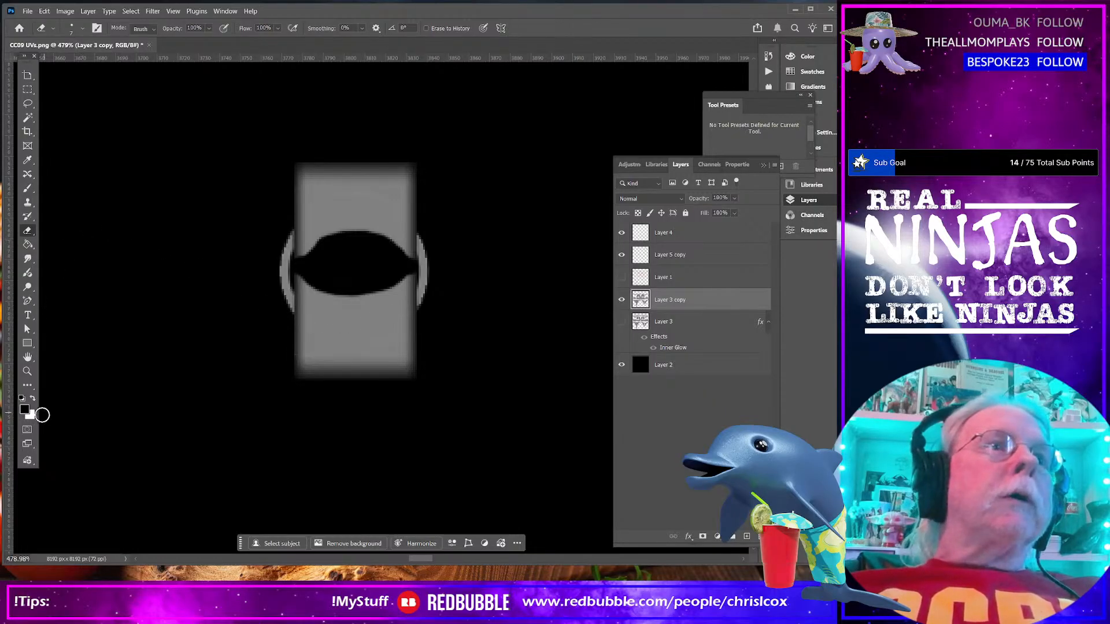
left_click(32, 399)
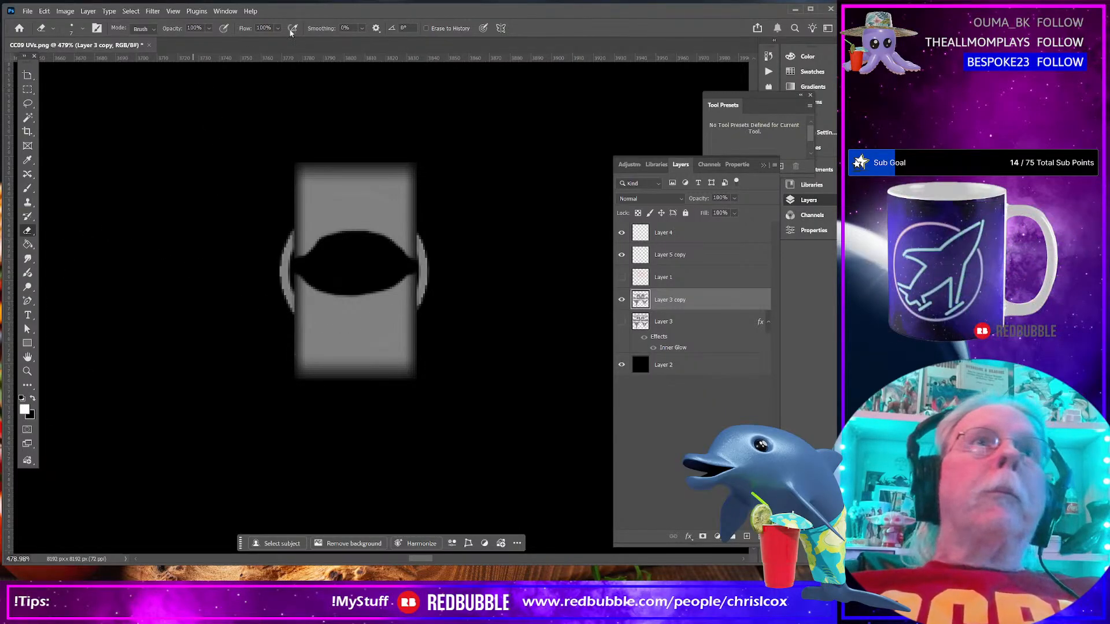
left_click(209, 28)
left_click_drag(225, 44, 199, 41)
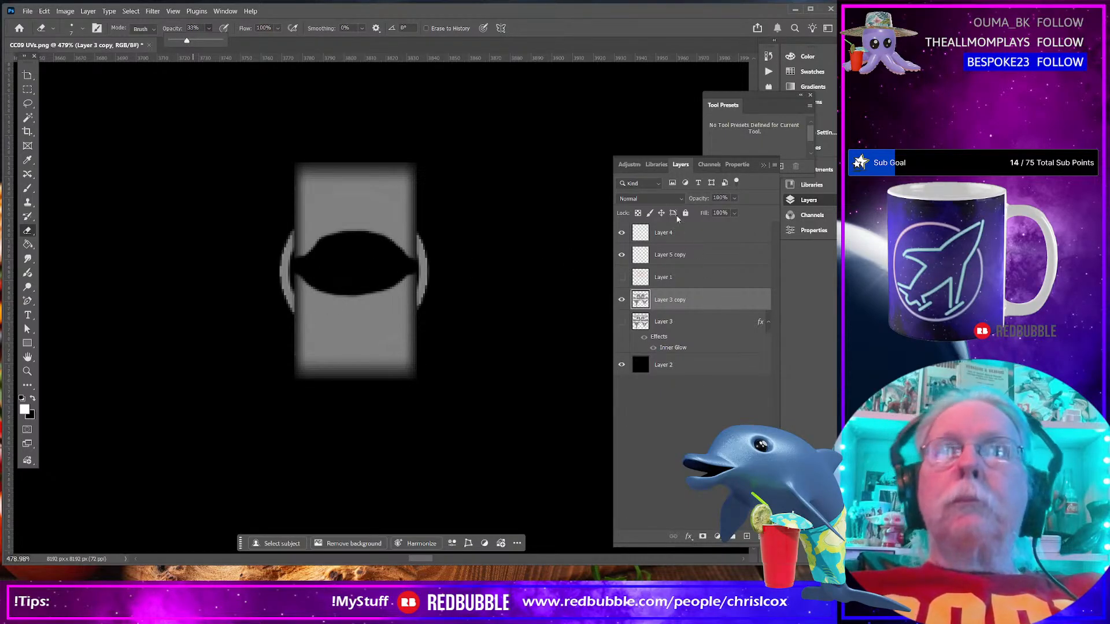
left_click(637, 213)
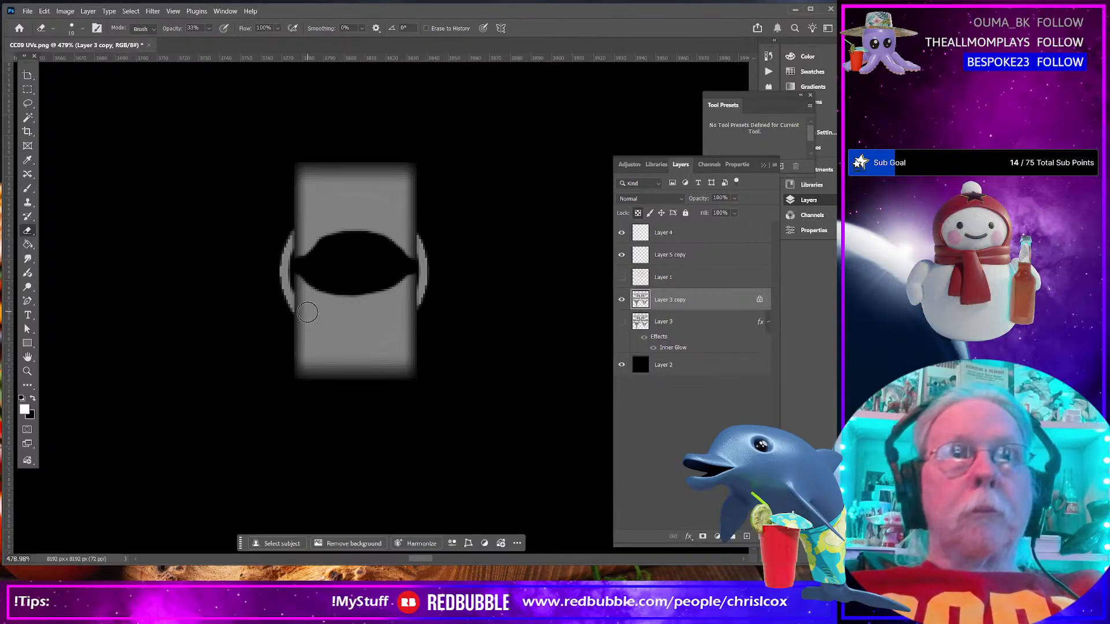
key("bracketright")
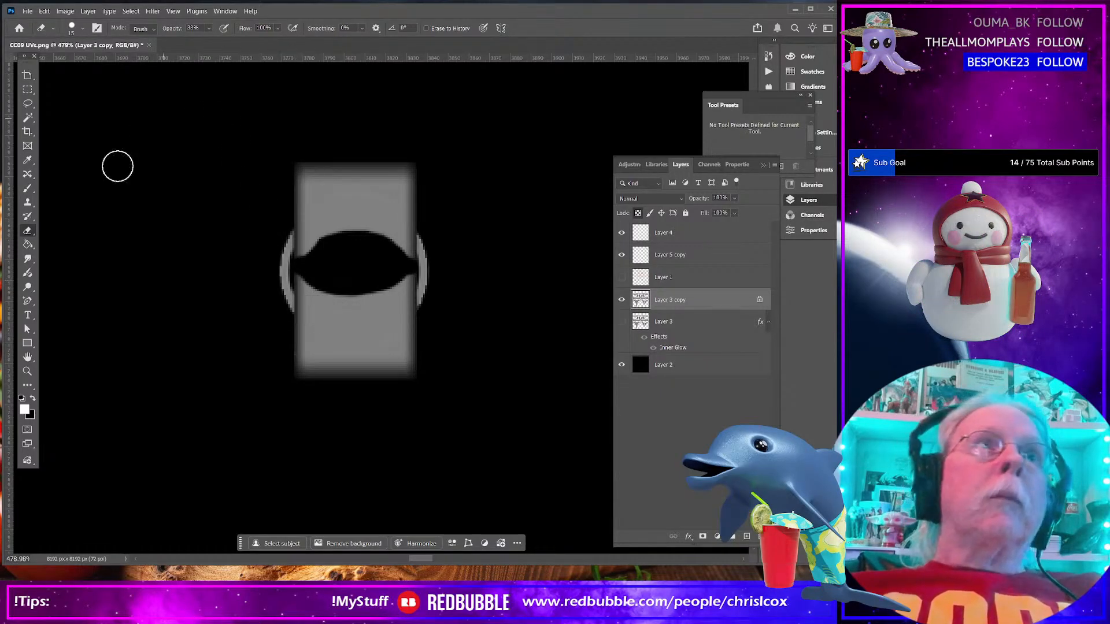
left_click(25, 409)
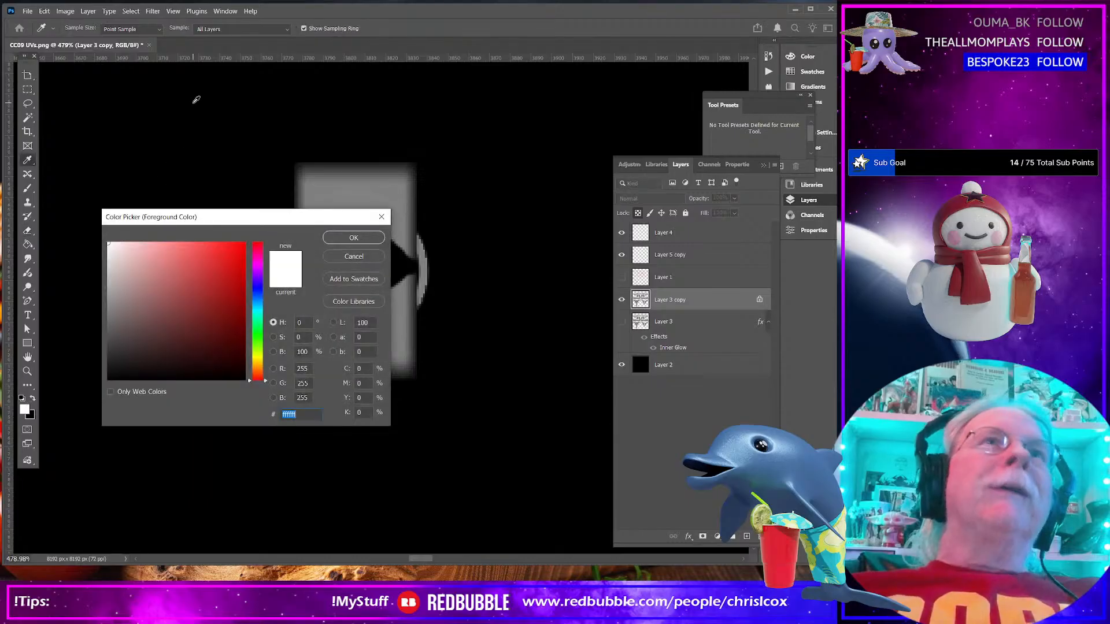
left_click(363, 260)
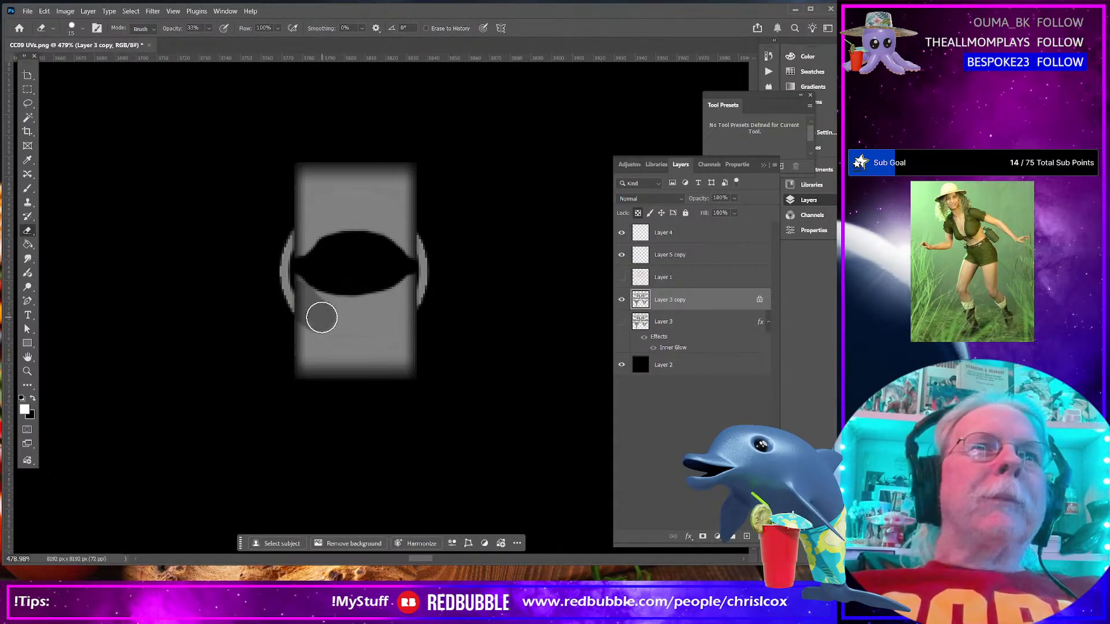
left_click(26, 410)
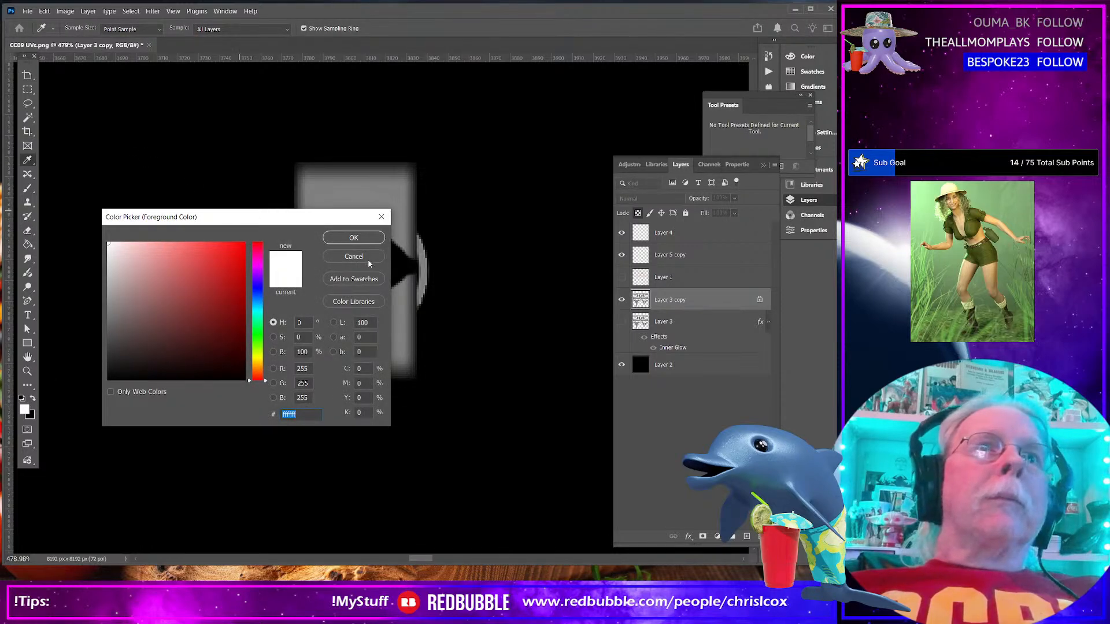
left_click(368, 258)
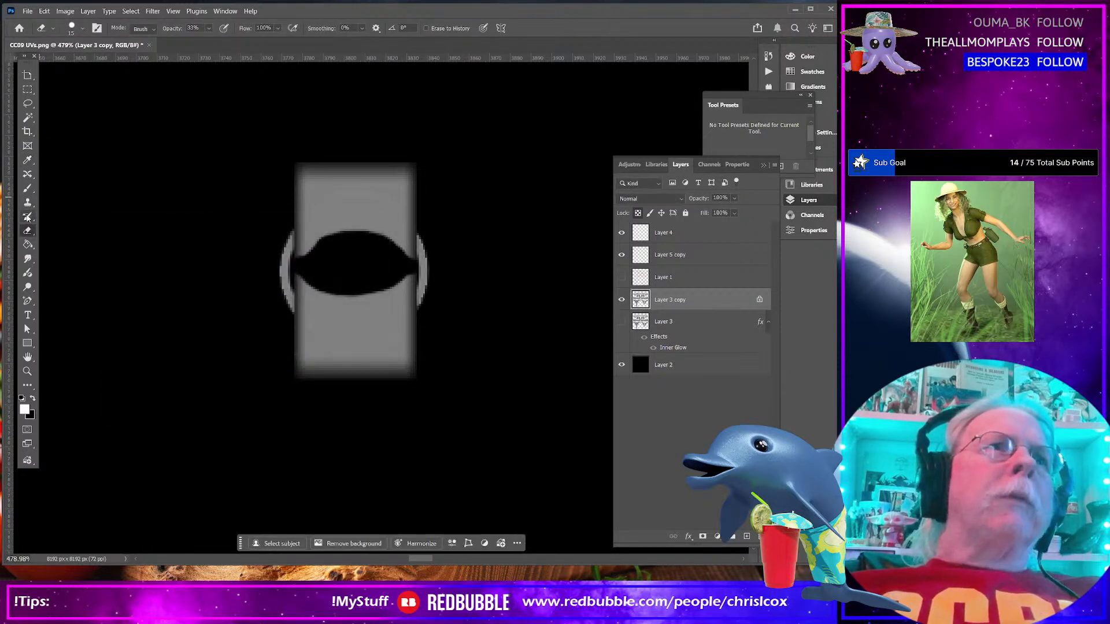
Set up the Brush at 25 px with 9% opacity and reduce its hardness for a soft edge
left_click(28, 190)
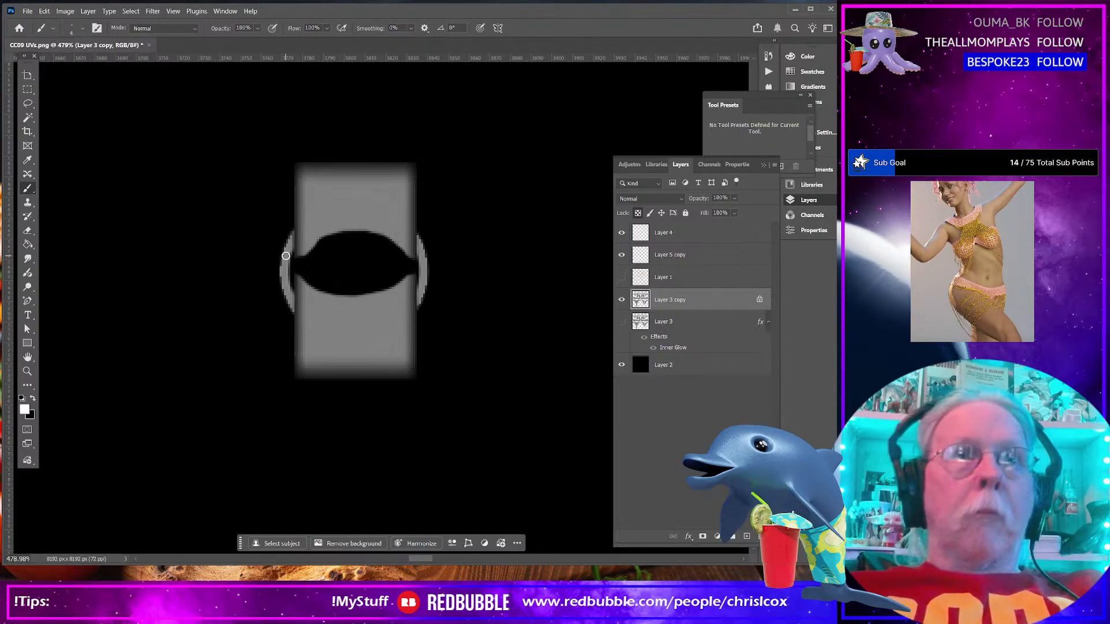
key("bracketright")
key("bracketright")
key("bracketright")
key("bracketright")
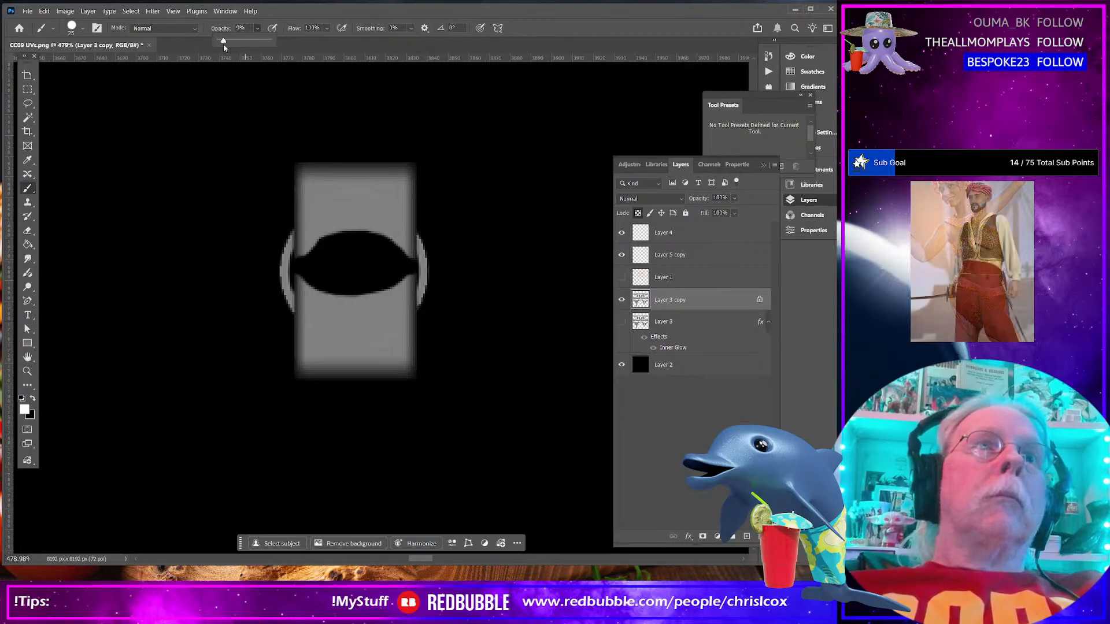
left_click(82, 28)
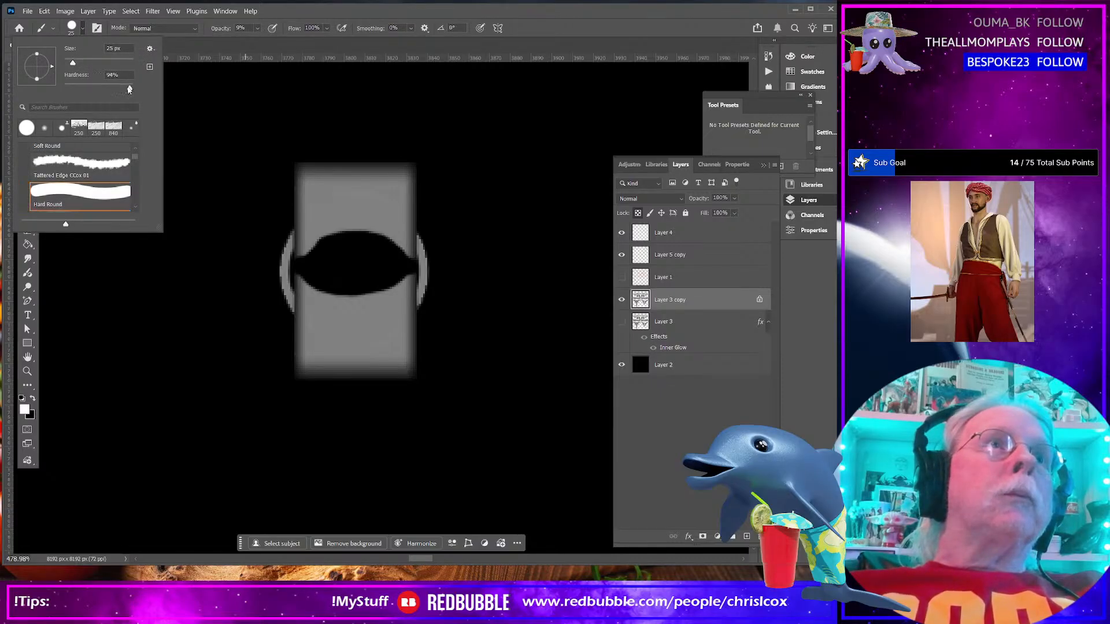
Try brightening the band below the opening with soft white brush strokes on Layer 3 copy, and undo them
mouse_move(309, 310)
left_mouse_down()
mouse_move(360, 325)
mouse_move(421, 303)
mouse_move(391, 320)
mouse_move(302, 301)
mouse_move(367, 321)
left_mouse_up()
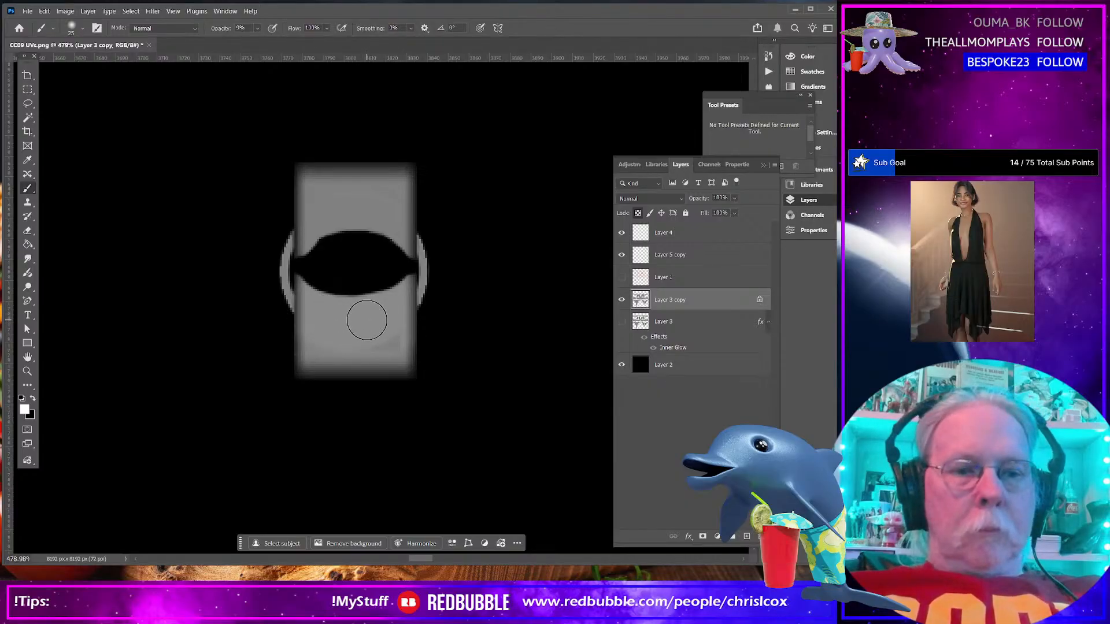
key("[")
mouse_move(306, 310)
left_mouse_down()
mouse_move(339, 318)
mouse_move(404, 301)
mouse_move(347, 317)
mouse_move(312, 305)
mouse_move(363, 318)
mouse_move(400, 305)
mouse_move(375, 317)
left_mouse_up()
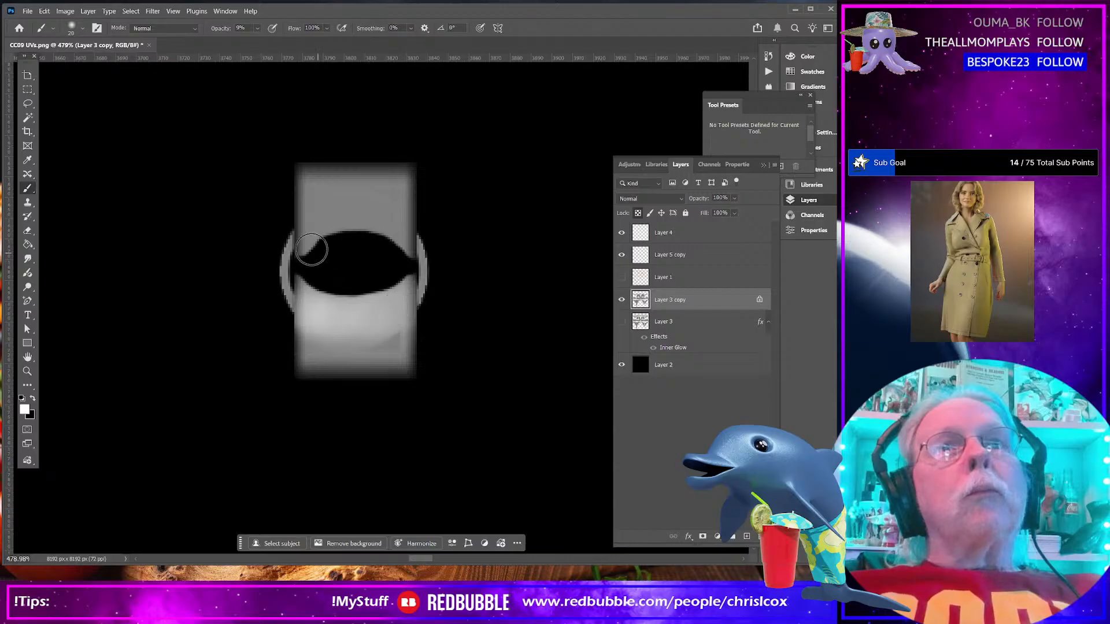
key("ctrl+z")
key("ctrl+z")
key("ctrl+z")
key("ctrl+z")
key("ctrl+z")
key("ctrl+z")
key("ctrl+z")
key("ctrl+z")
key("ctrl+z")
key("ctrl+z")
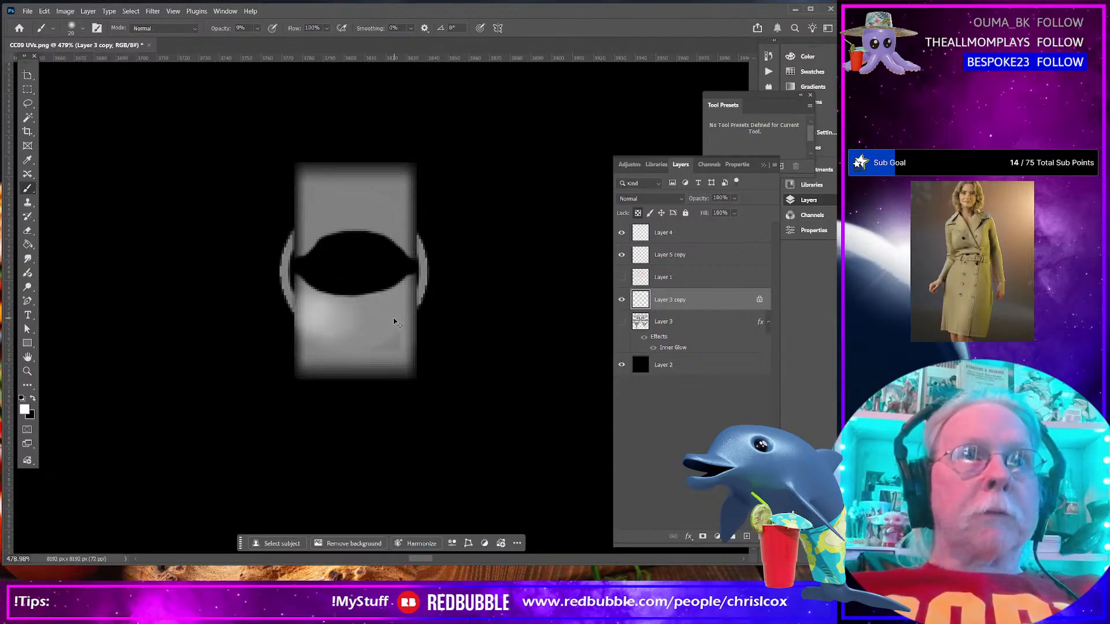
key("ctrl+z")
key("ctrl+z")
key("ctrl+z")
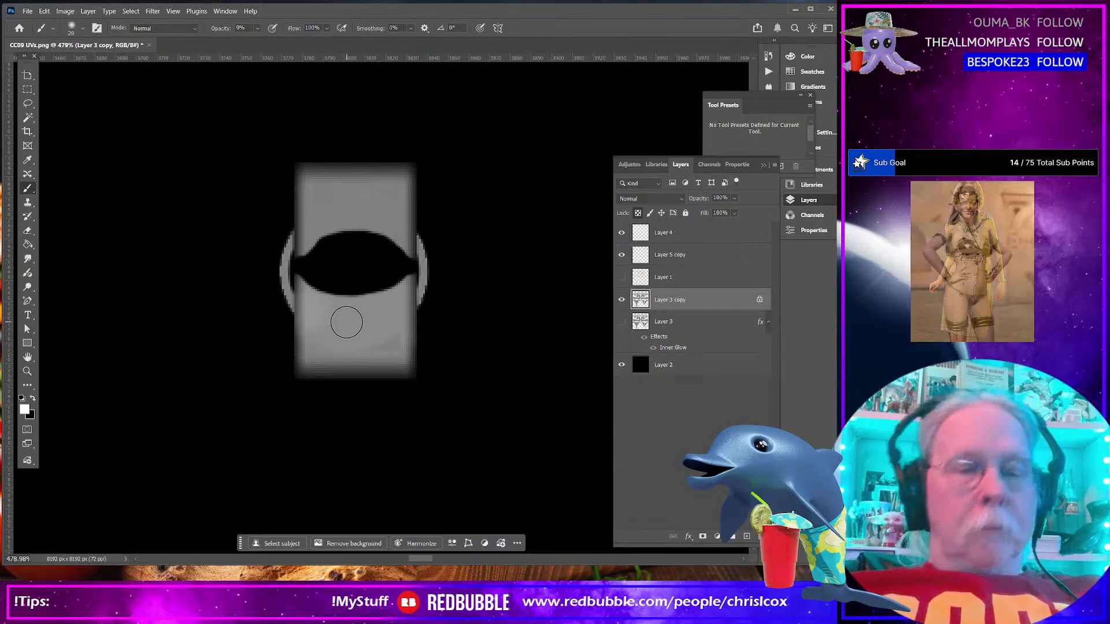
Paint soft white highlights along the lower and upper edges of the opening with the Brush at 10 px and 20 px
key("bracketleft")
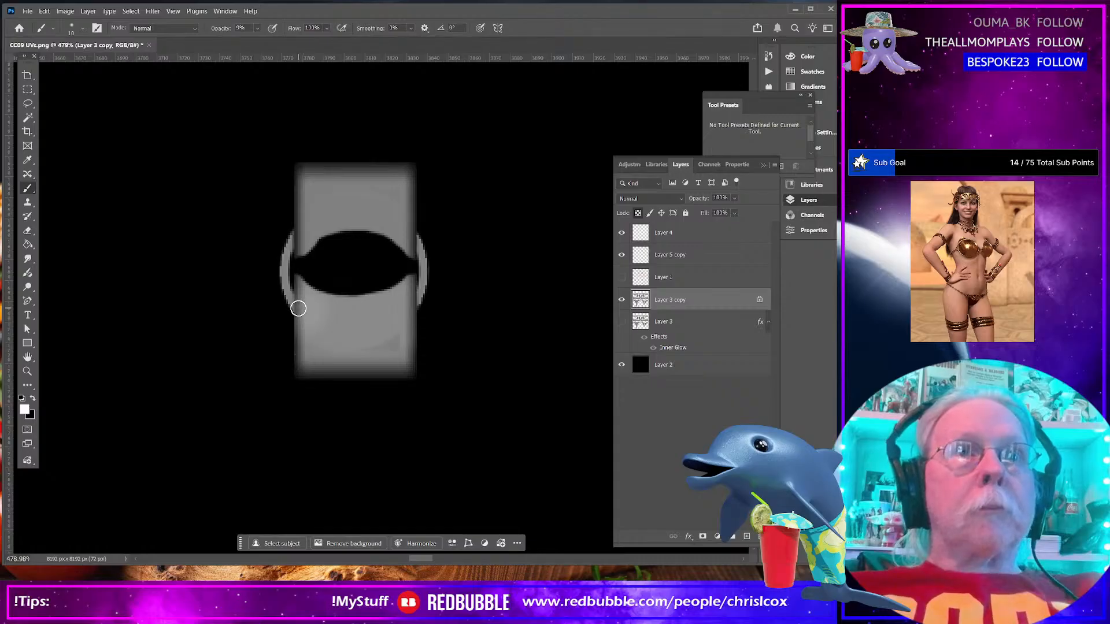
left_click_drag(352, 323, 409, 299)
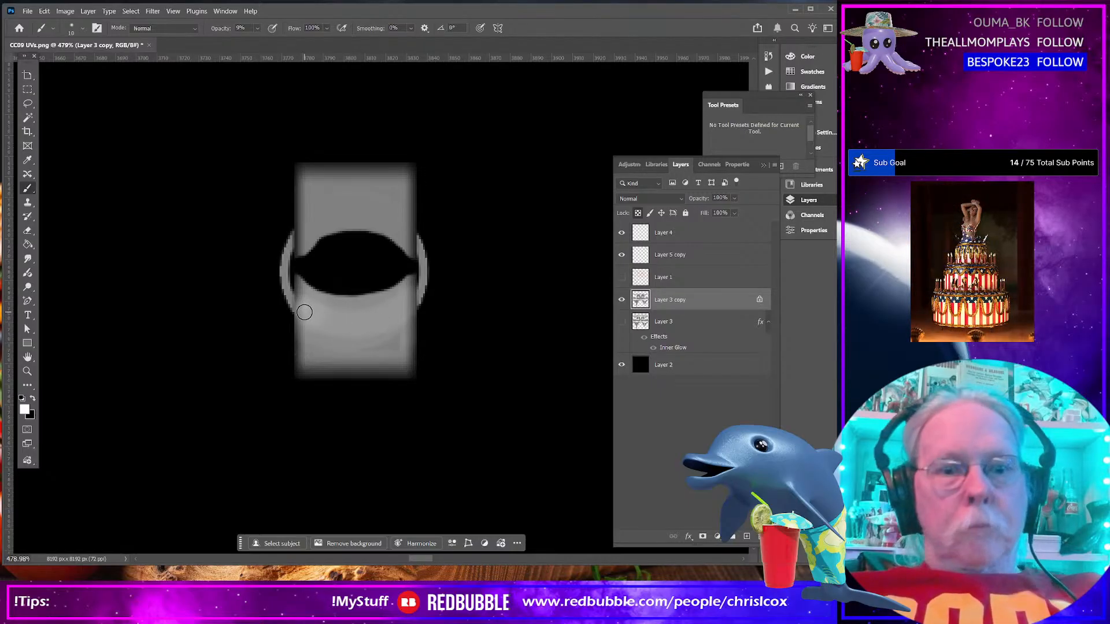
key("bracketright")
mouse_move(305, 313)
left_mouse_down()
mouse_move(364, 322)
mouse_move(391, 319)
mouse_move(404, 302)
mouse_move(356, 324)
mouse_move(298, 310)
mouse_move(352, 322)
mouse_move(409, 305)
mouse_move(398, 316)
mouse_move(406, 299)
left_mouse_up()
mouse_move(401, 222)
left_mouse_down()
mouse_move(384, 206)
mouse_move(349, 203)
mouse_move(294, 237)
mouse_move(335, 208)
mouse_move(408, 229)
mouse_move(370, 215)
mouse_move(317, 218)
mouse_move(298, 236)
mouse_move(376, 218)
mouse_move(406, 230)
mouse_move(382, 229)
left_mouse_up()
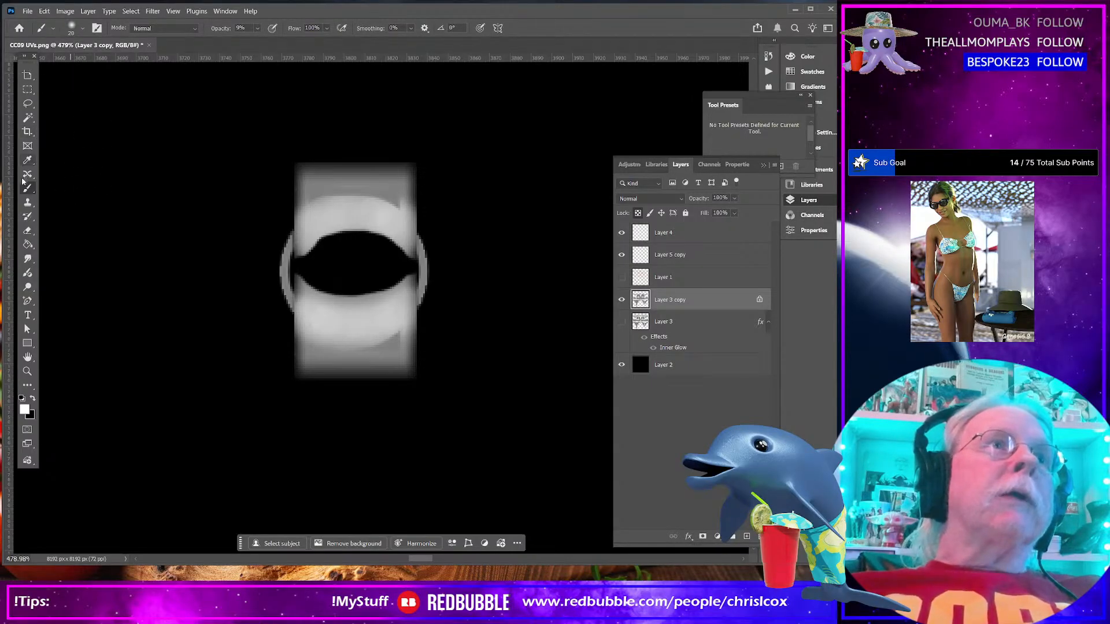
Try softening the edges of the white highlight above the opening with the Blur tool at 25 px, and undo the strokes
left_click(28, 258)
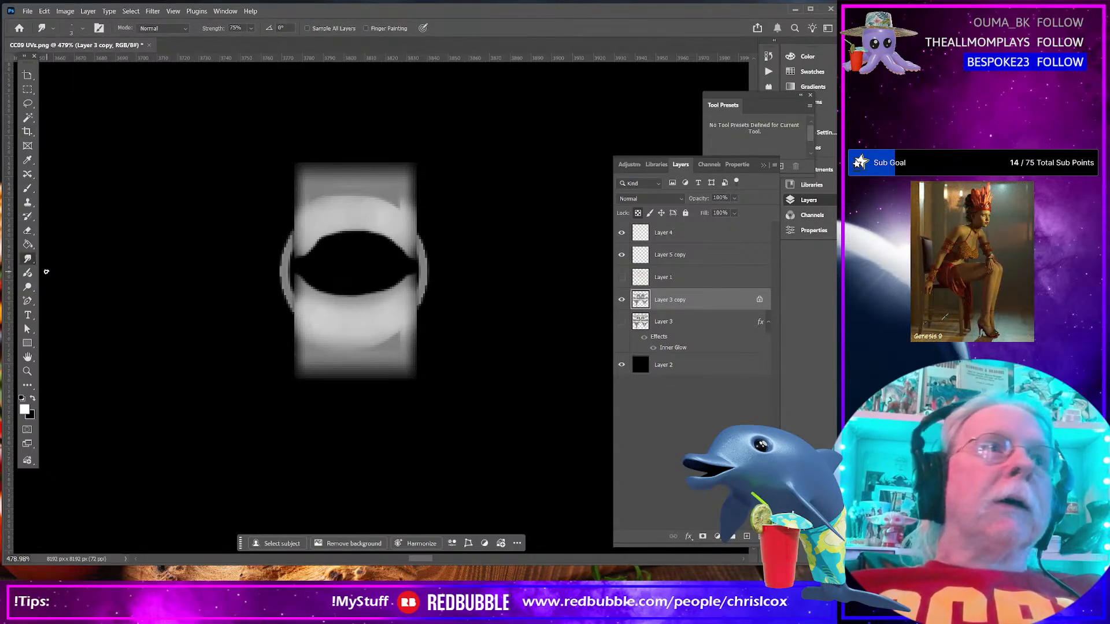
right_click(29, 260)
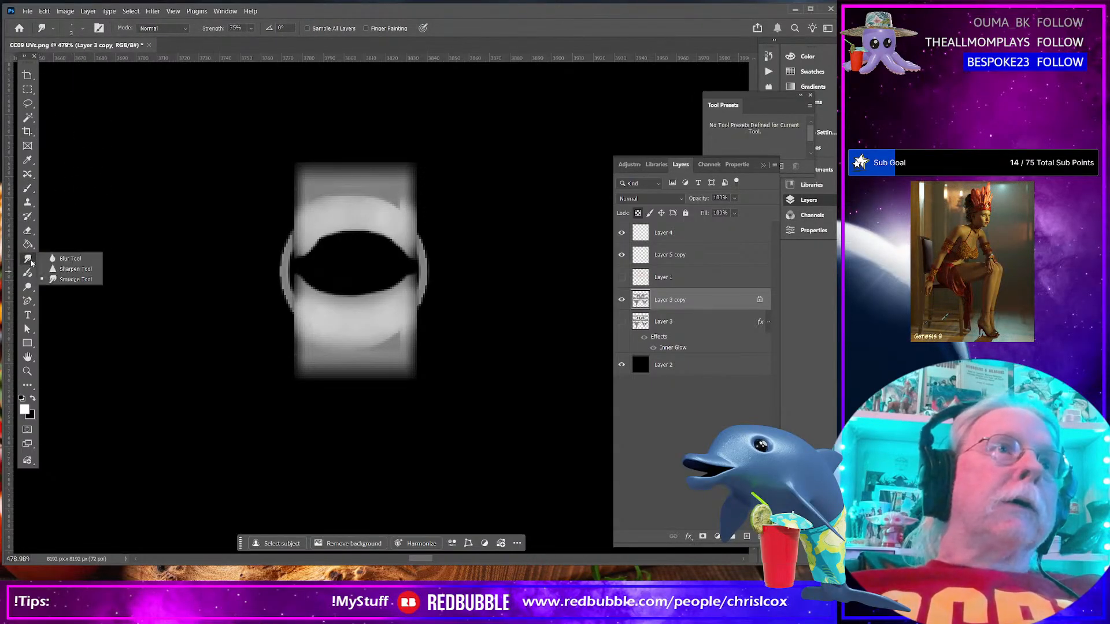
left_click(63, 258)
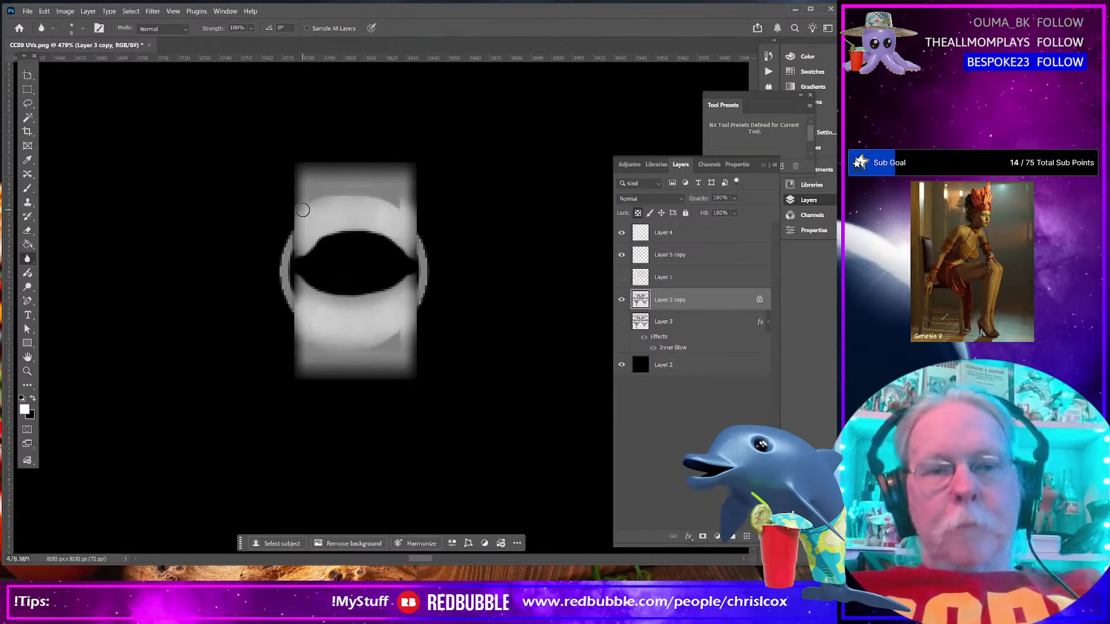
key("bracketright")
key("bracketright")
key("bracketright")
key("bracketright")
mouse_move(309, 206)
left_mouse_down()
mouse_move(387, 214)
mouse_move(353, 213)
mouse_move(345, 199)
mouse_move(405, 216)
mouse_move(384, 194)
mouse_move(410, 272)
mouse_move(392, 204)
mouse_move(342, 193)
mouse_move(328, 202)
mouse_move(383, 198)
left_mouse_up()
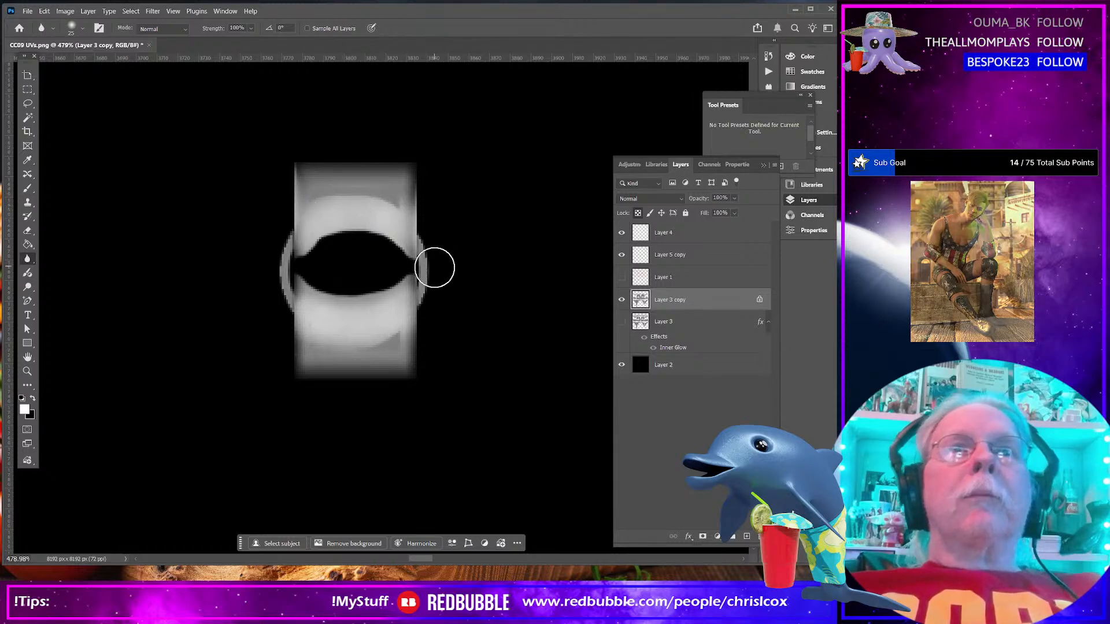
key("ctrl+z")
key("ctrl+z")
key("ctrl+z")
key("ctrl+z")
key("ctrl+z")
key("ctrl+z")
key("ctrl+z")
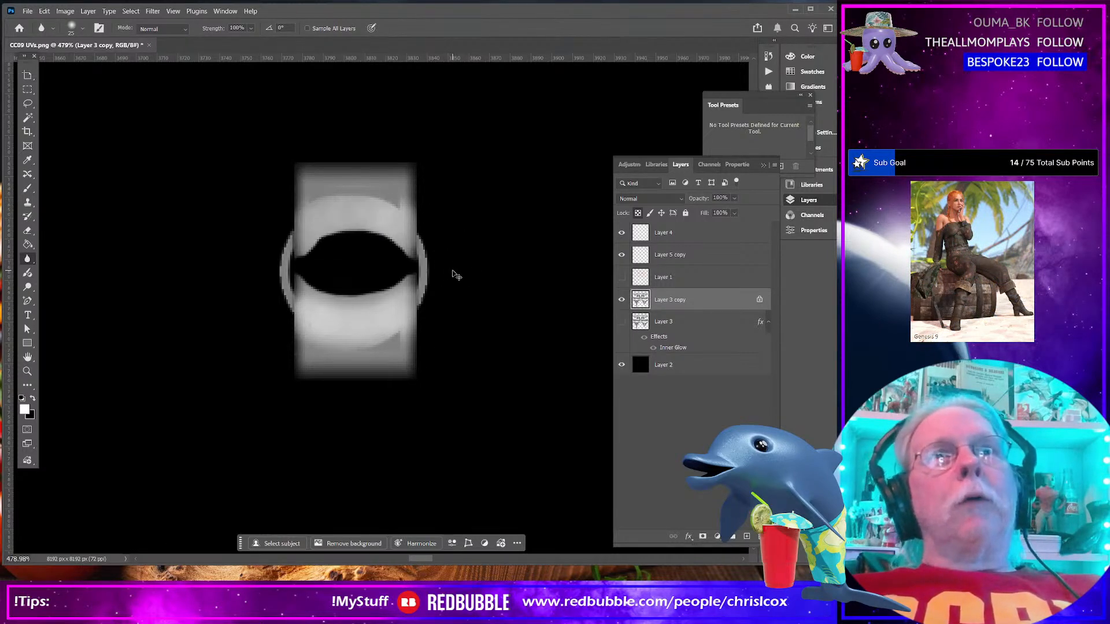
Undo the white highlight strokes painted above and below the opening on Layer 3 copy
key("ctrl+z")
key("ctrl+z")
key("ctrl+z")
key("ctrl+z")
key("ctrl+z")
key("ctrl+z")
key("ctrl+z")
key("ctrl+z")
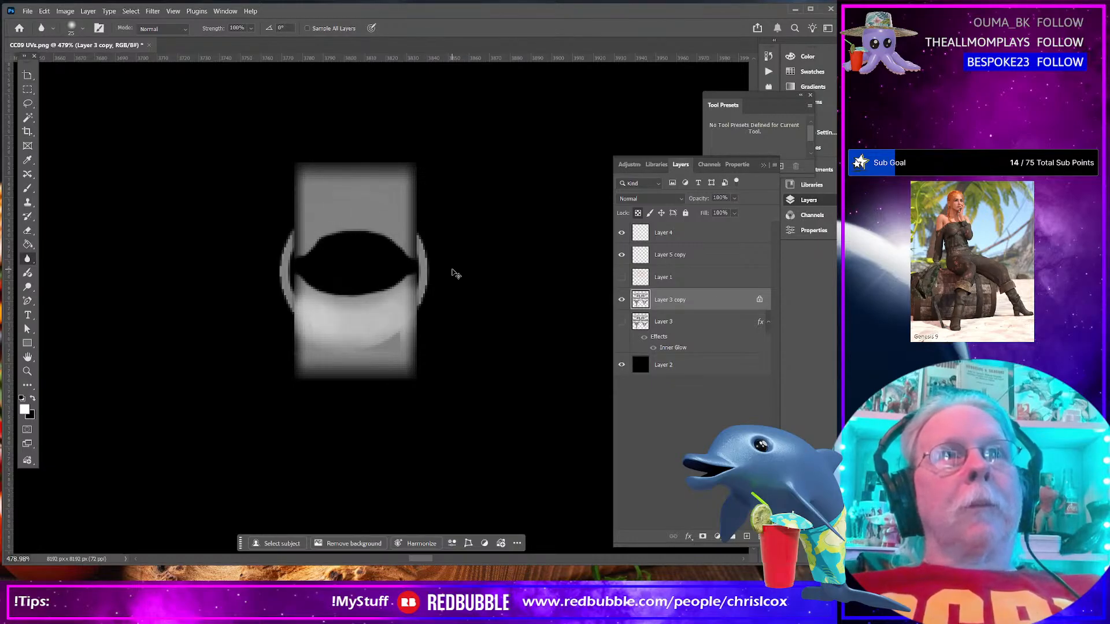
key("ctrl+z")
key("ctrl+z")
key("ctrl+z")
key("ctrl+z")
key("ctrl+z")
key("ctrl+z")
key("ctrl+z")
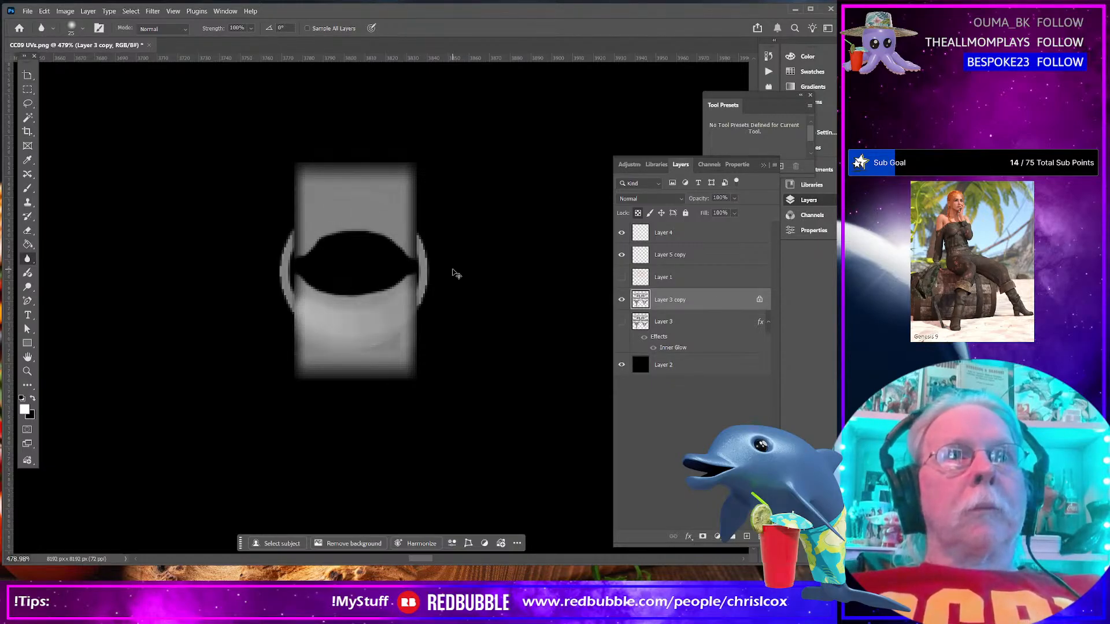
key("ctrl+z")
key("ctrl+z")
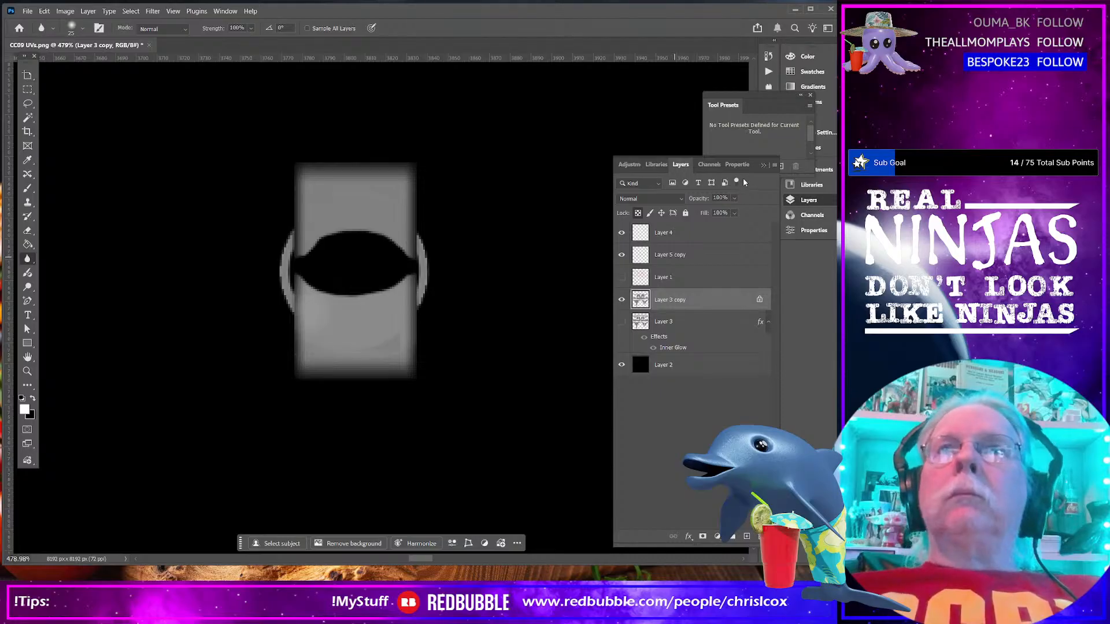
Add a new blank layer directly above Layer 3 copy with Normal mode and 100% opacity
left_click(775, 165)
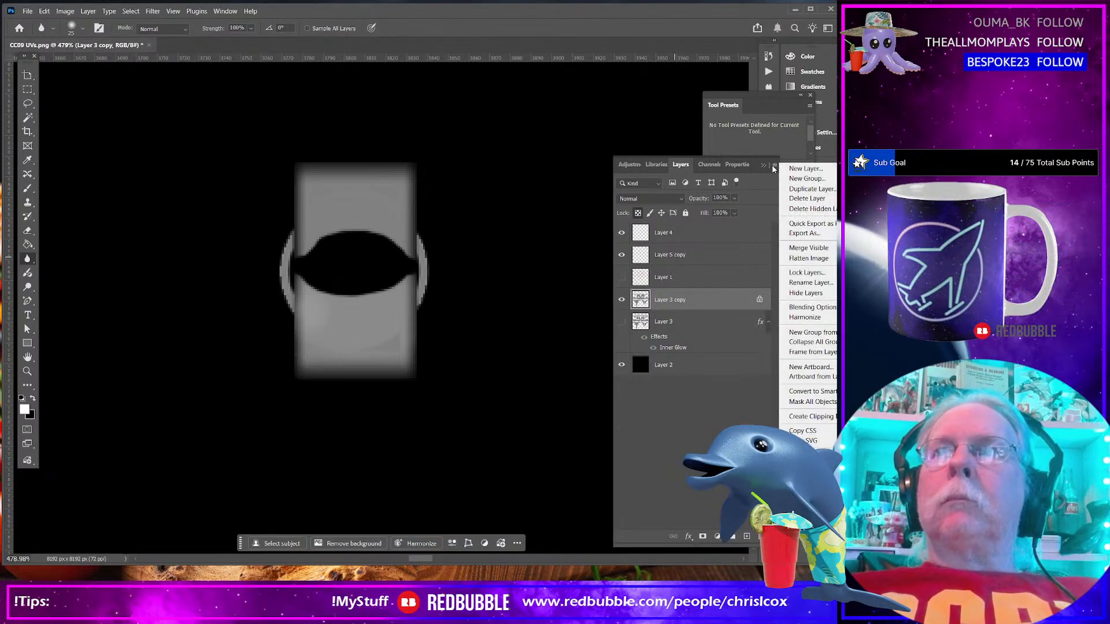
left_click(805, 169)
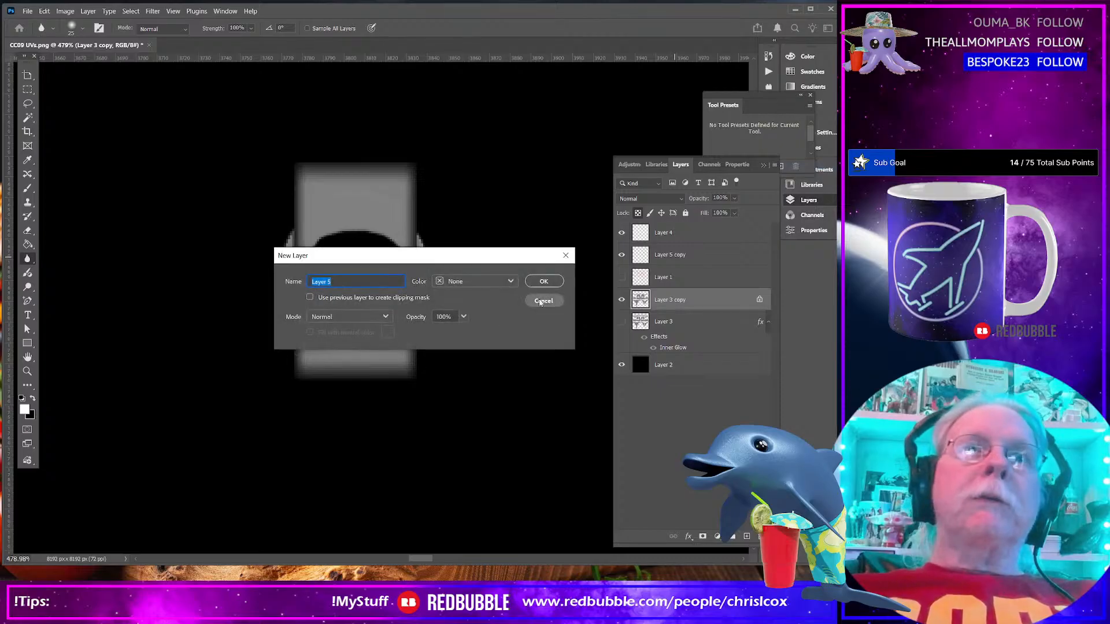
left_click(544, 282)
Make a circular Elliptical Marquee selection around the opening, about as wide as the band, and nudge it slightly left to centre it
left_click(32, 102)
left_click(28, 91)
left_click(55, 100)
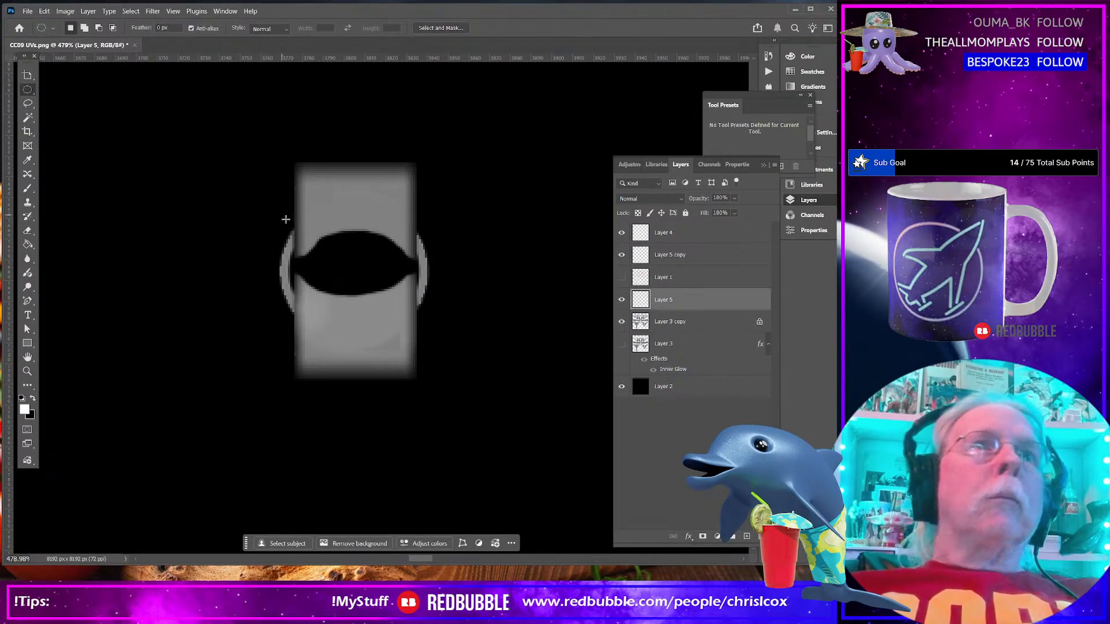
left_click_drag(289, 206, 415, 372)
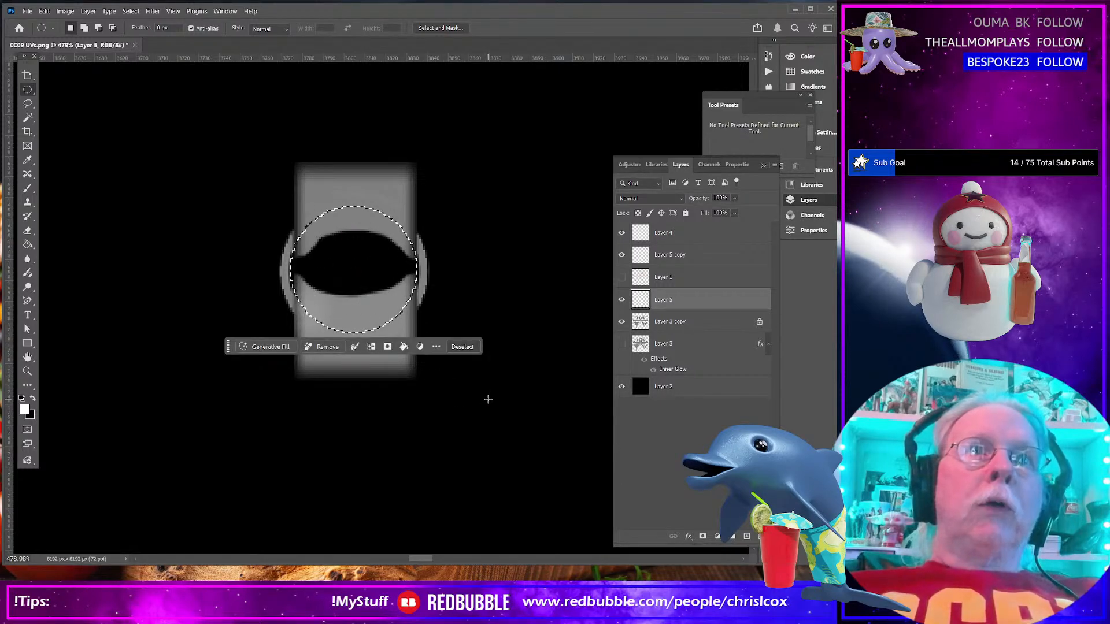
key("Left")
key("Left")
key("Left")
key("Left")
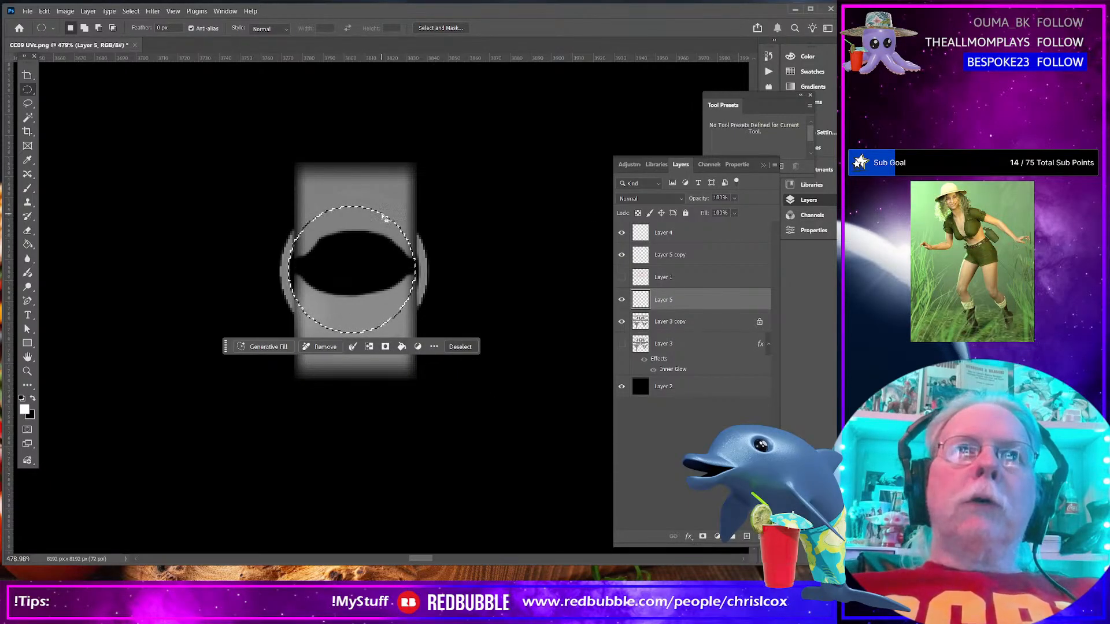
right_click(382, 219)
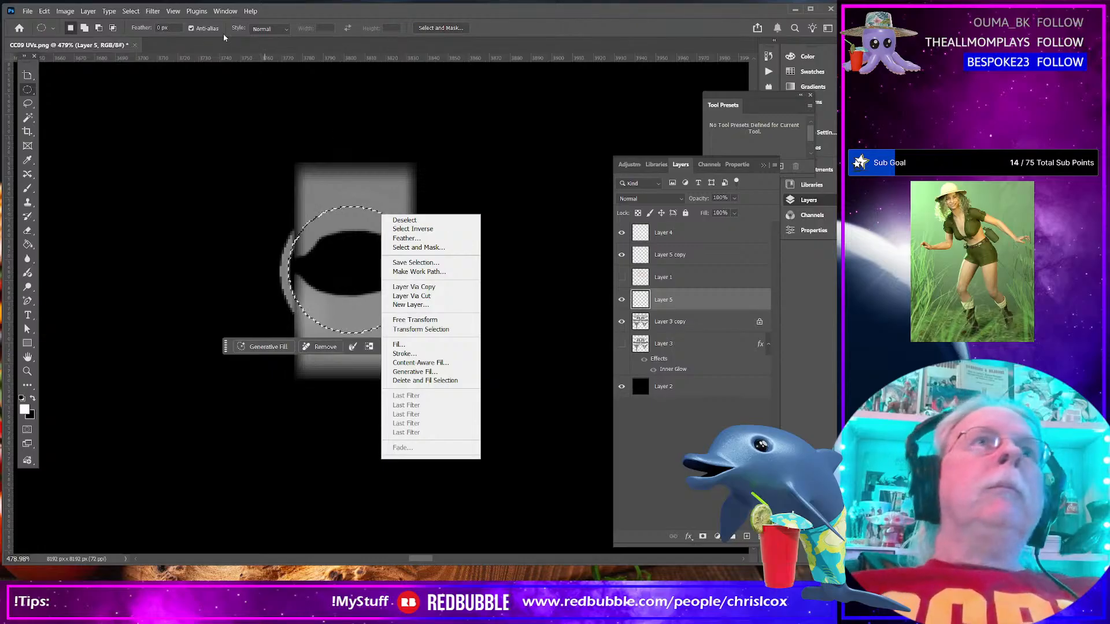
left_click(135, 15)
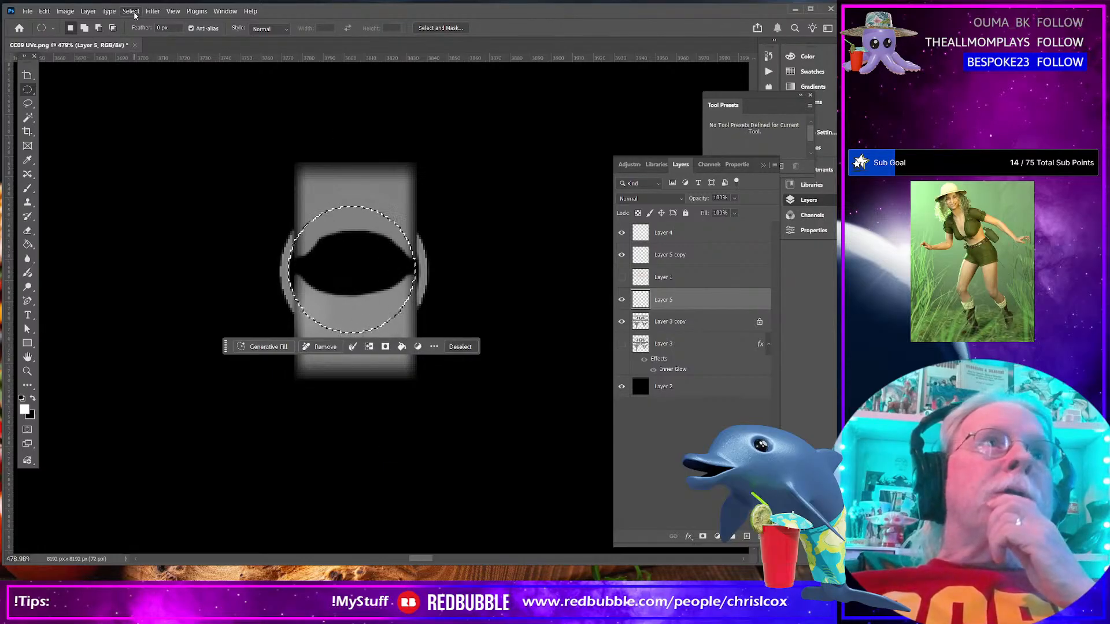
left_click(131, 11)
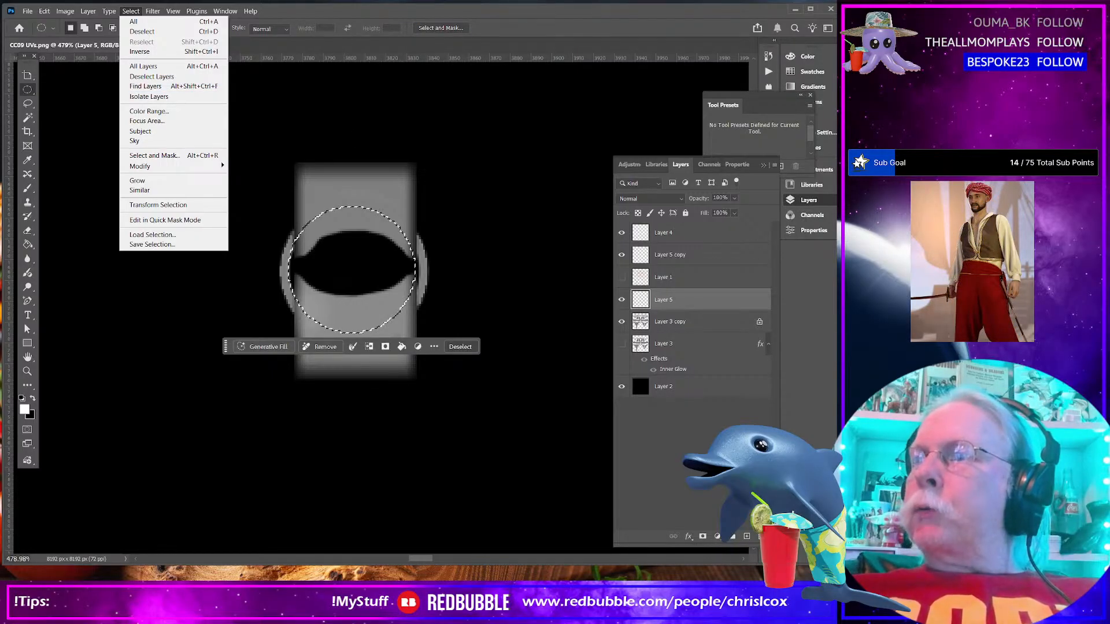
left_click(370, 513)
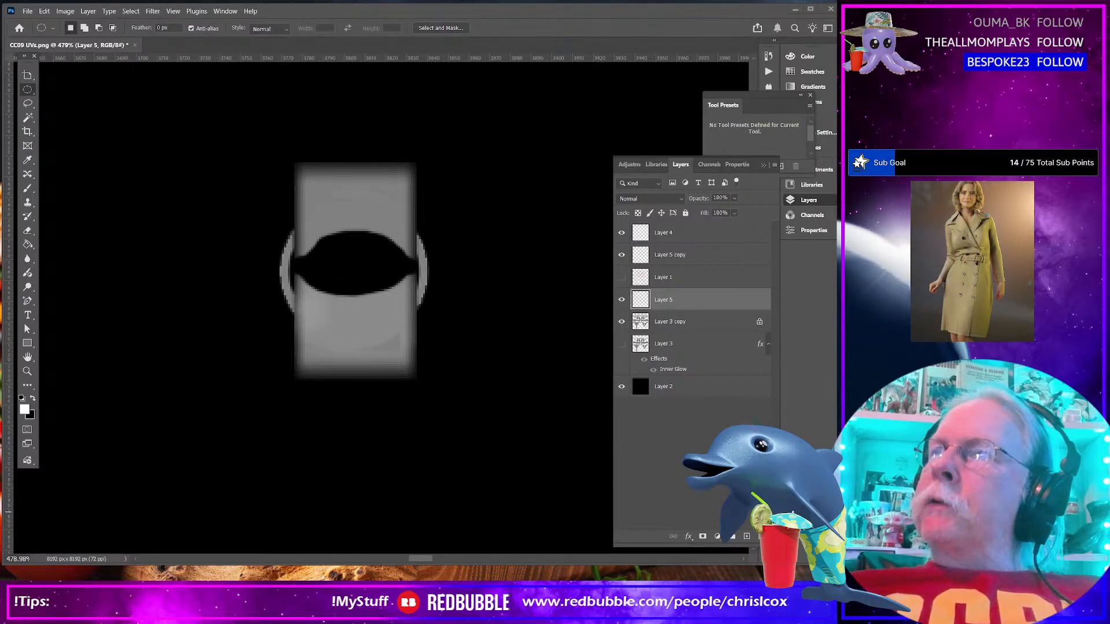
Stroke the circular selection on the new layer with a 2 px white line, centered on the outline at 100% opacity
left_click(44, 11)
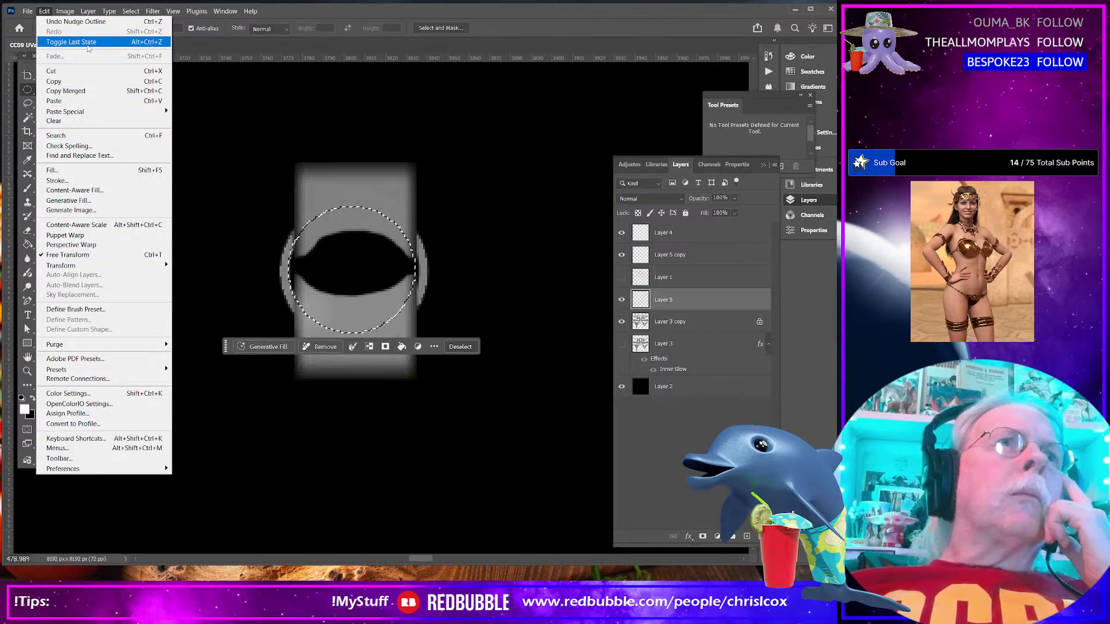
left_click(58, 181)
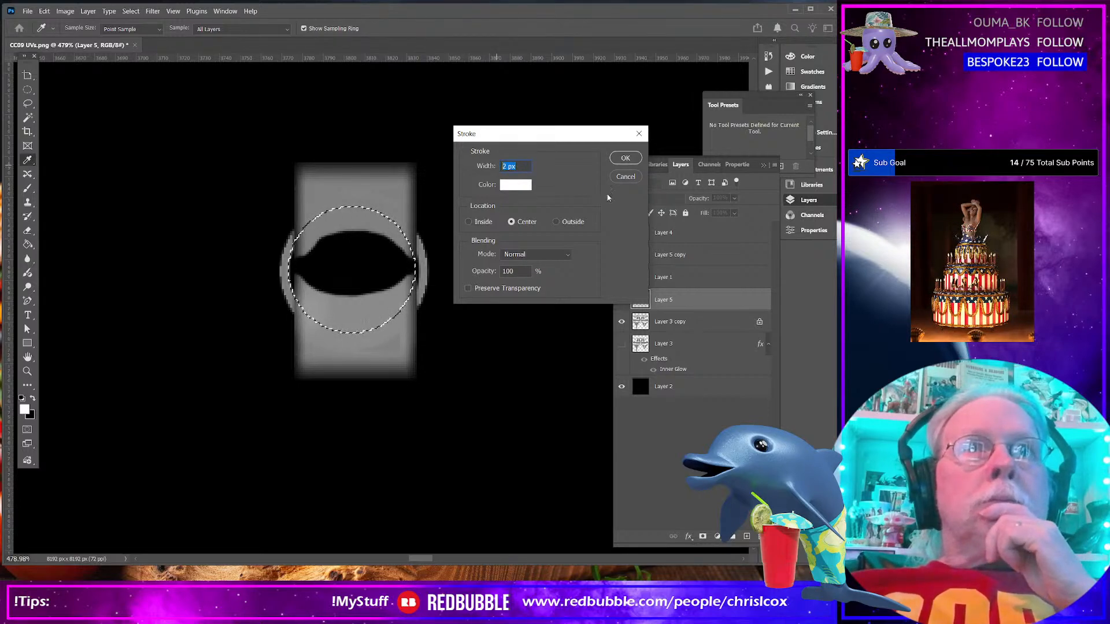
left_click(631, 160)
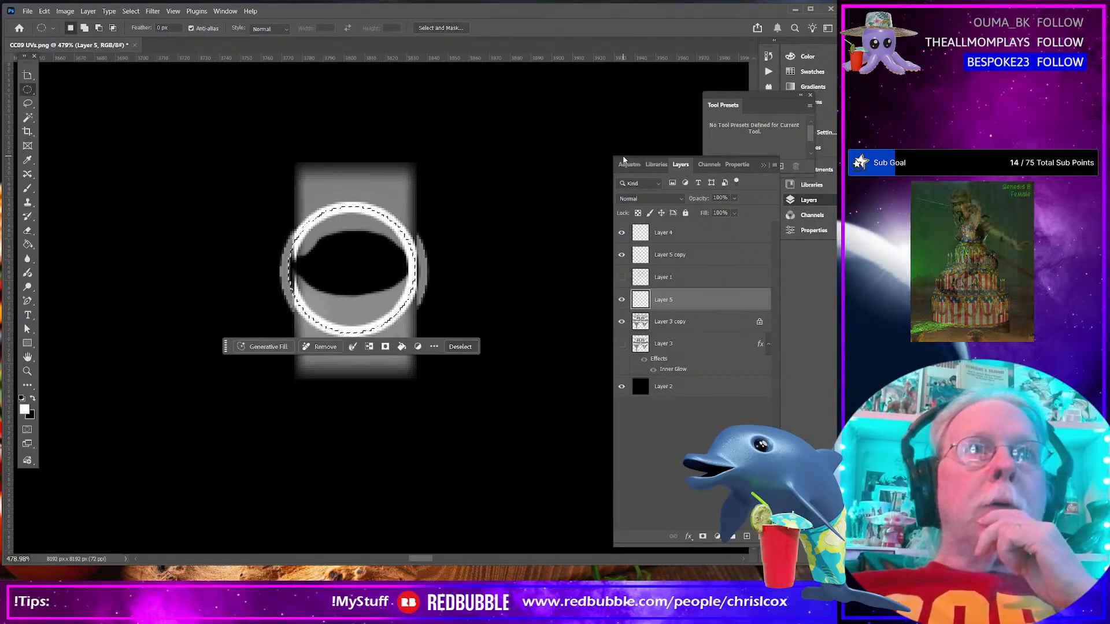
left_click(712, 238)
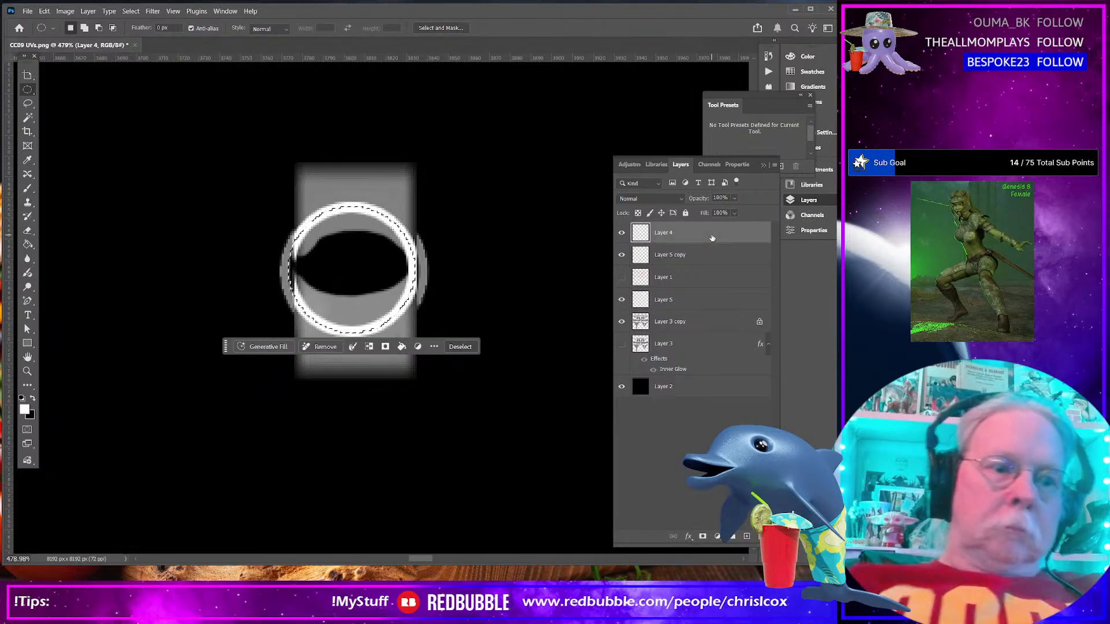
key("ctrl+d")
left_click(152, 11)
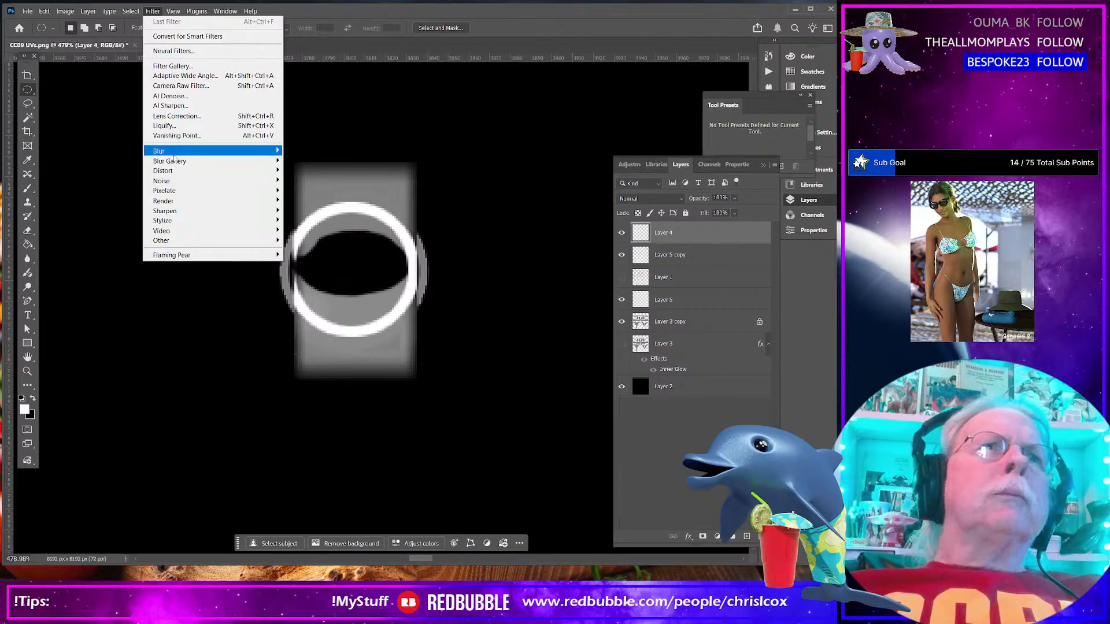
mouse_move(179, 151)
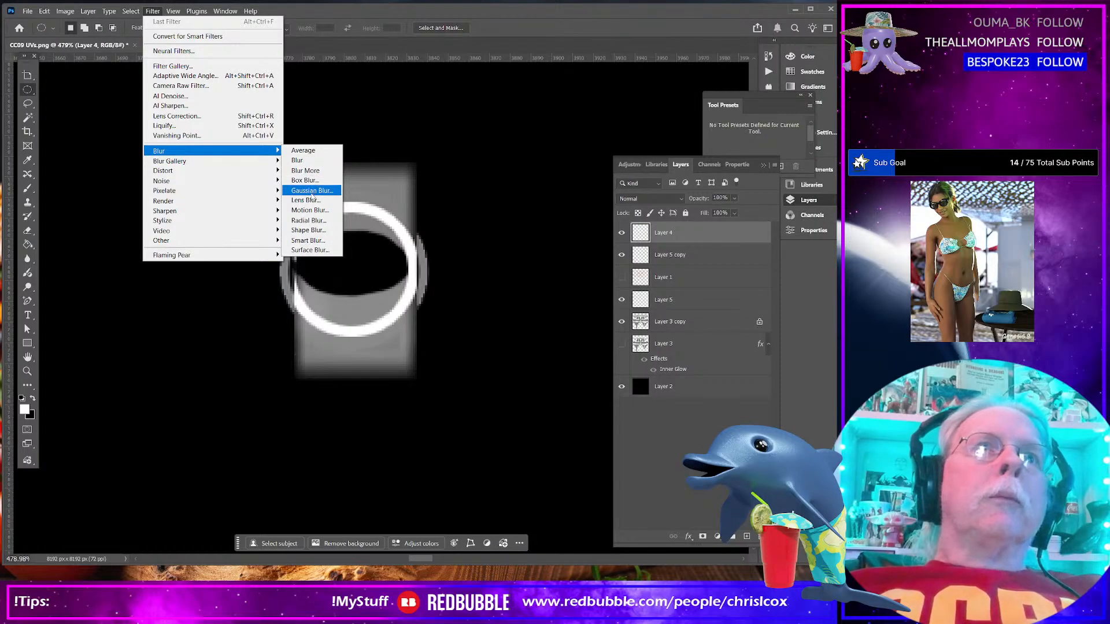
left_click(311, 191)
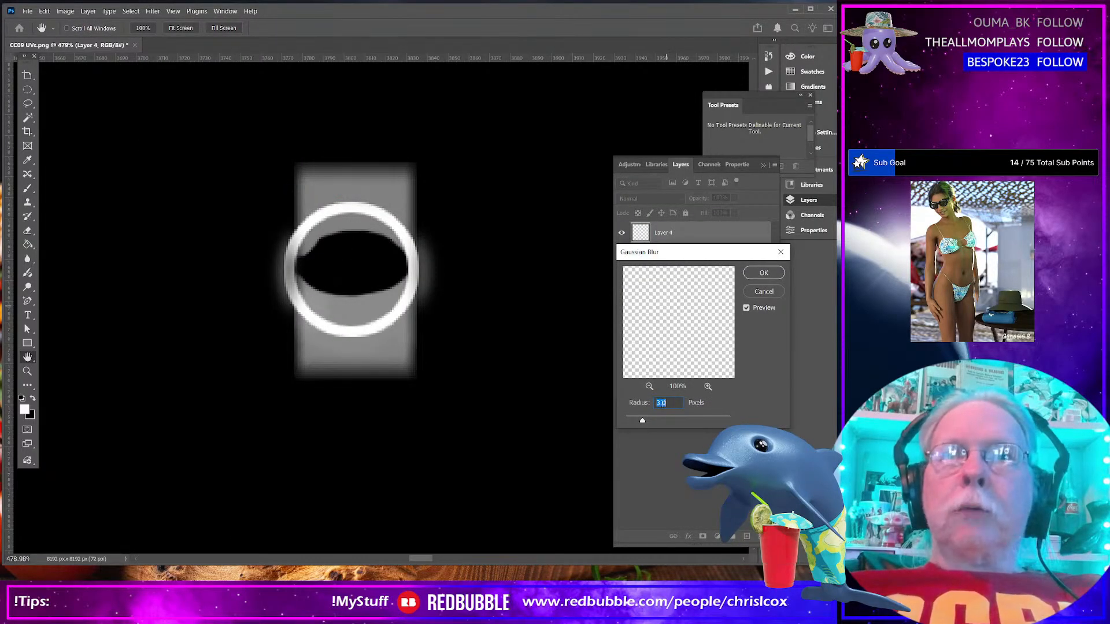
left_click(647, 419)
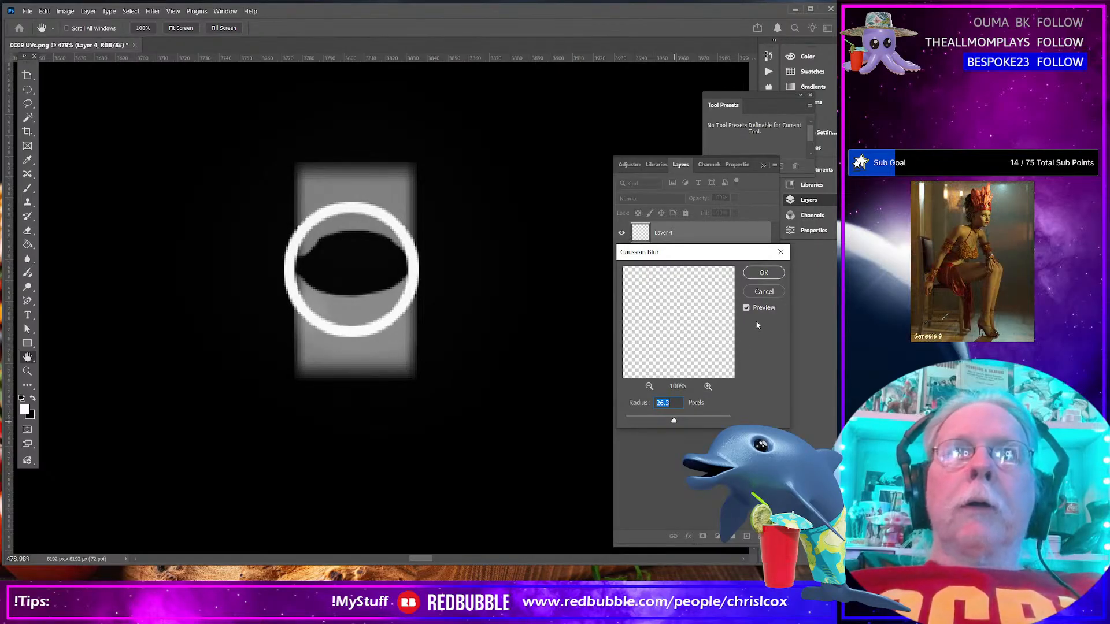
left_click(762, 292)
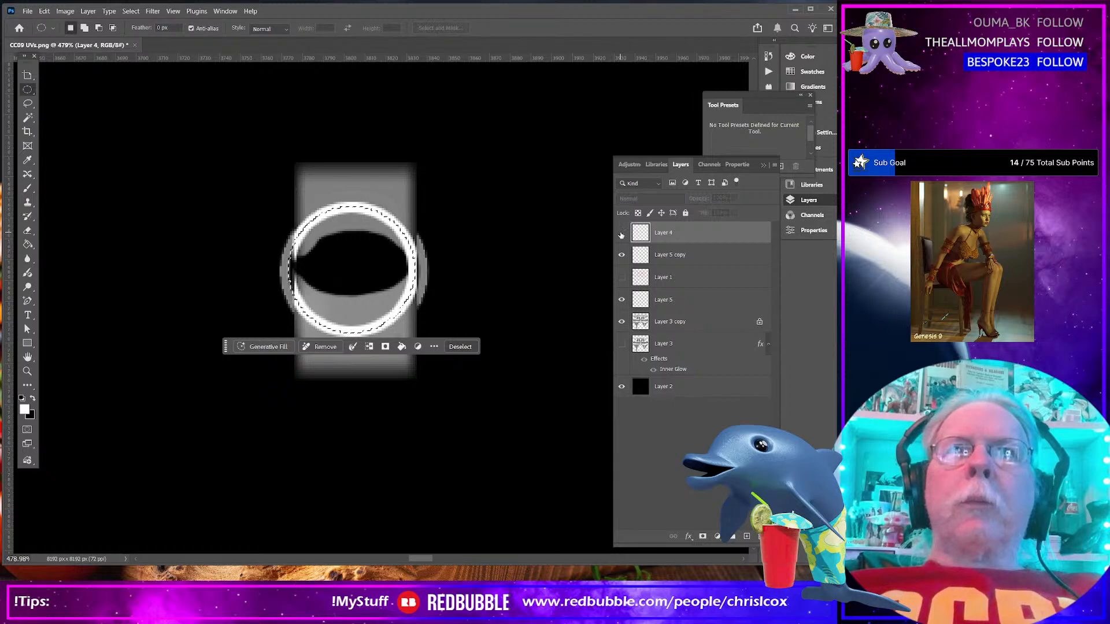
Clear the circular selection and soften the white ring on Layer 5 with a Gaussian Blur of 3.0 pixels radius
left_click(621, 233)
left_click(621, 233)
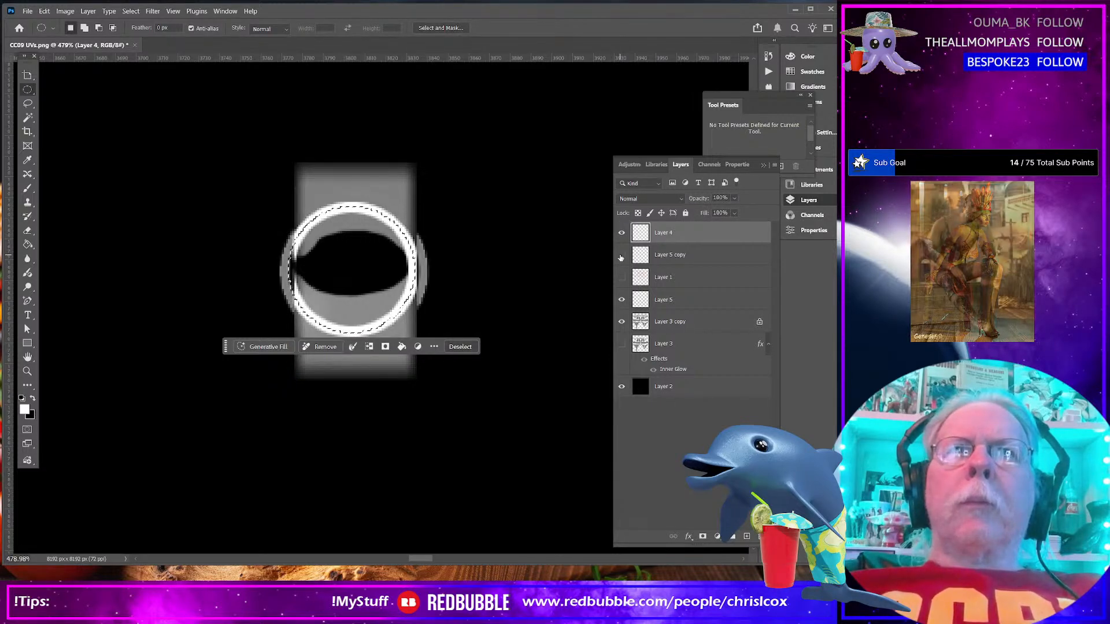
left_click(621, 277)
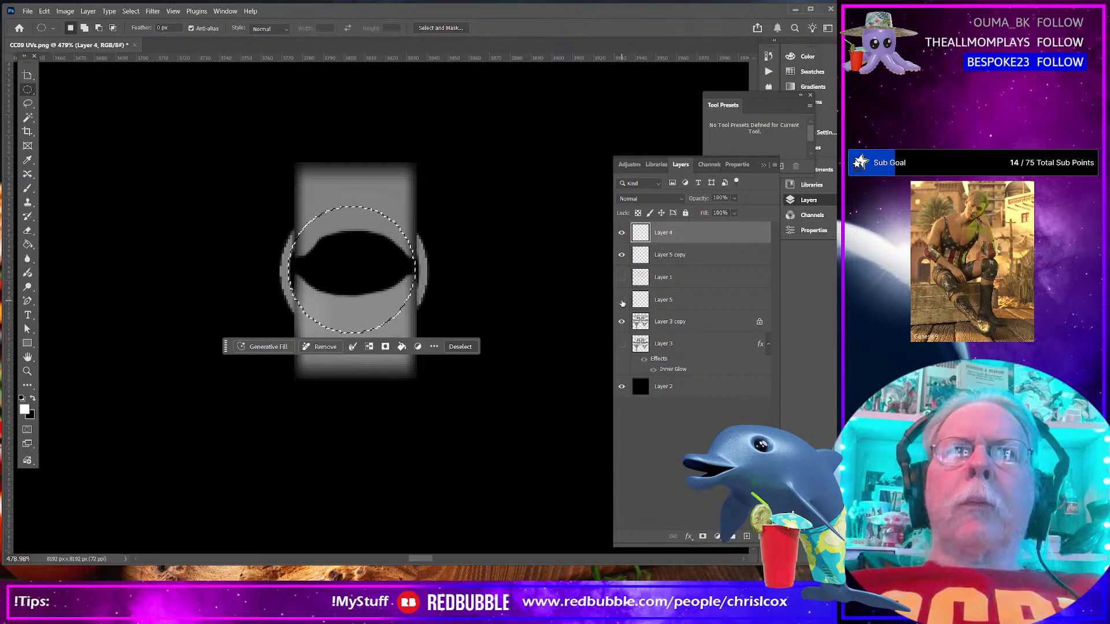
left_click(697, 303)
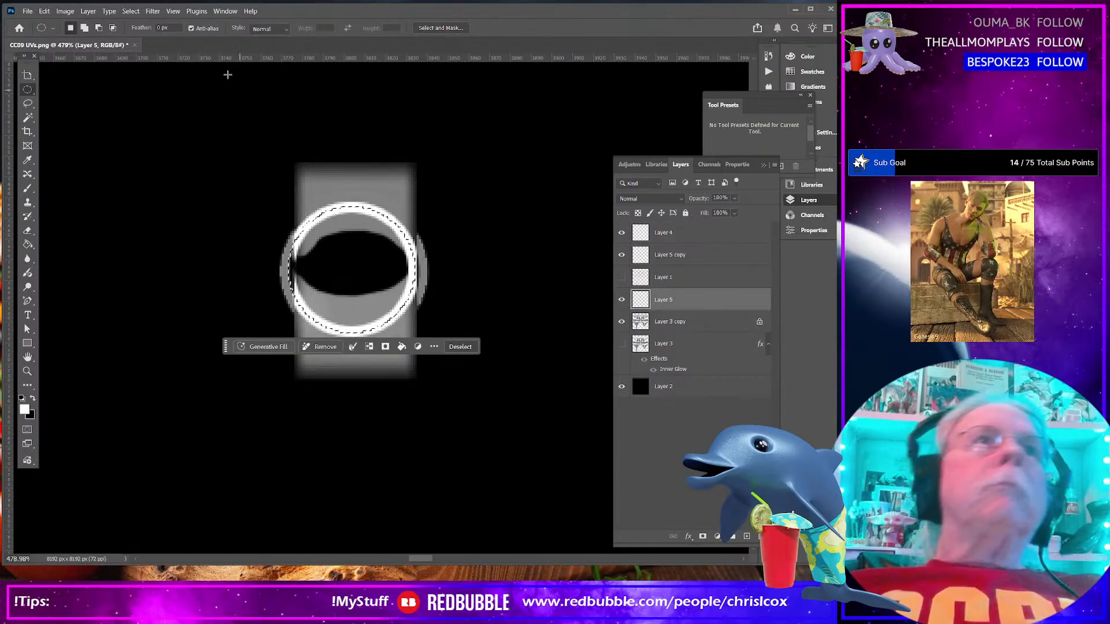
key("ctrl+d")
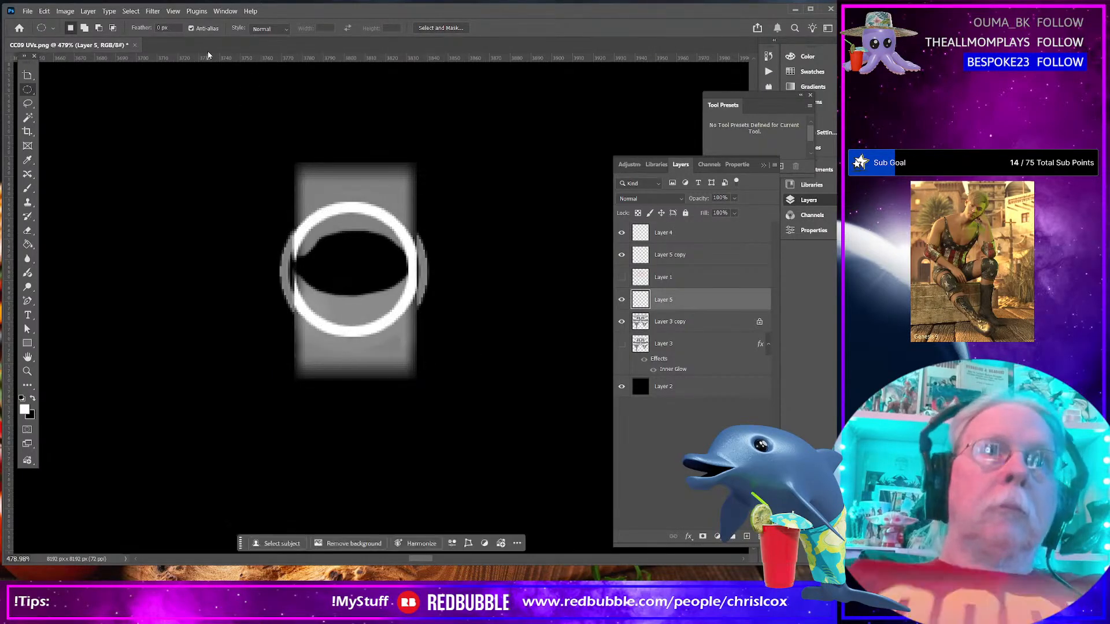
left_click(159, 12)
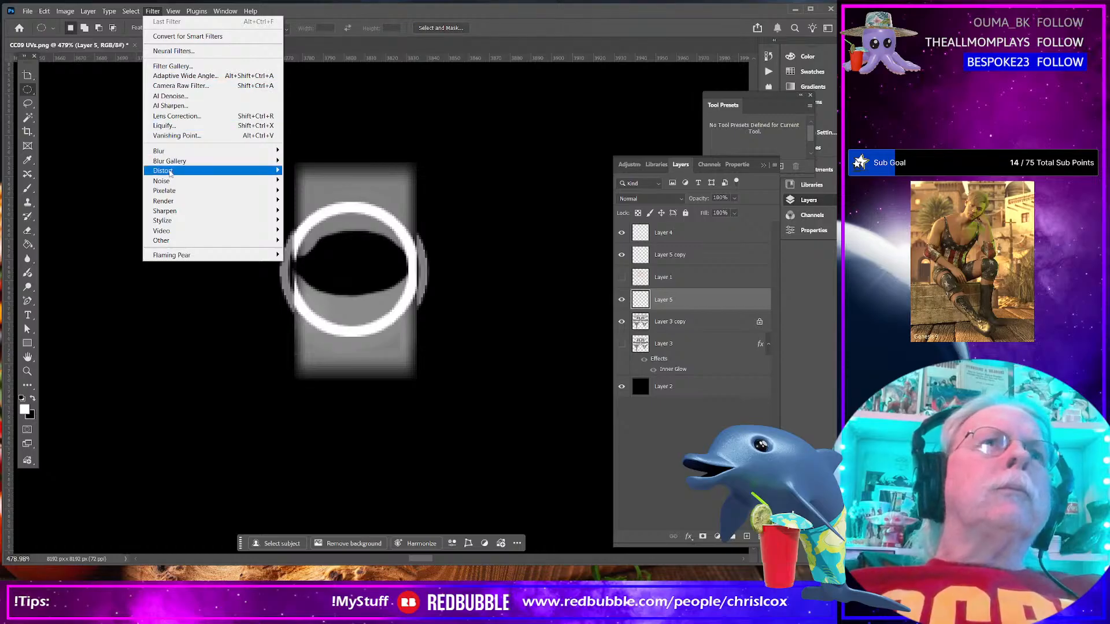
mouse_move(166, 153)
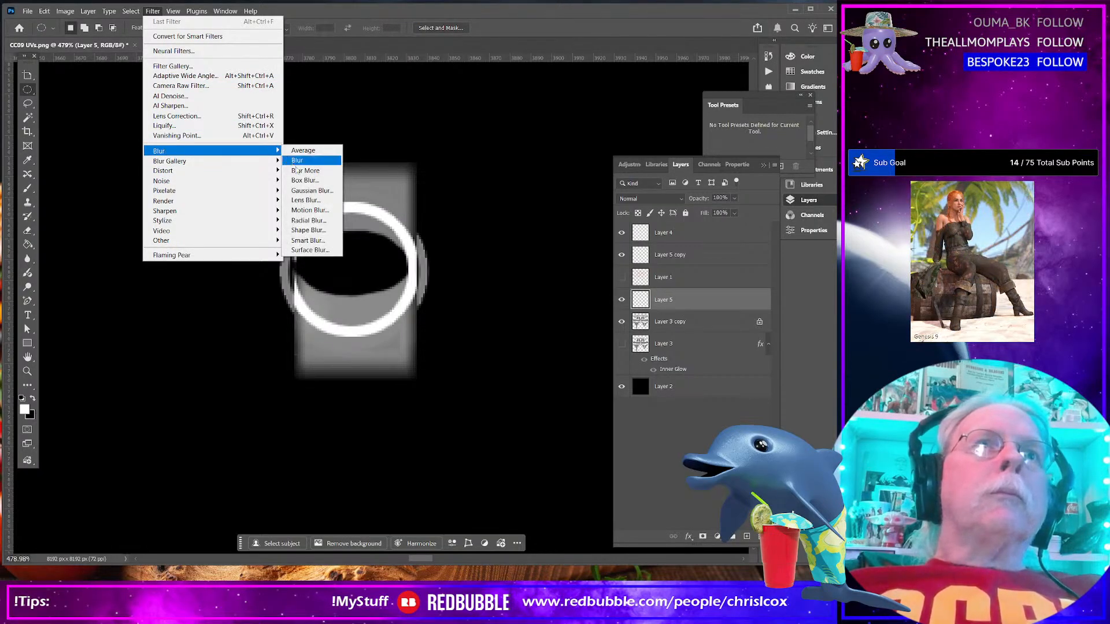
left_click(308, 190)
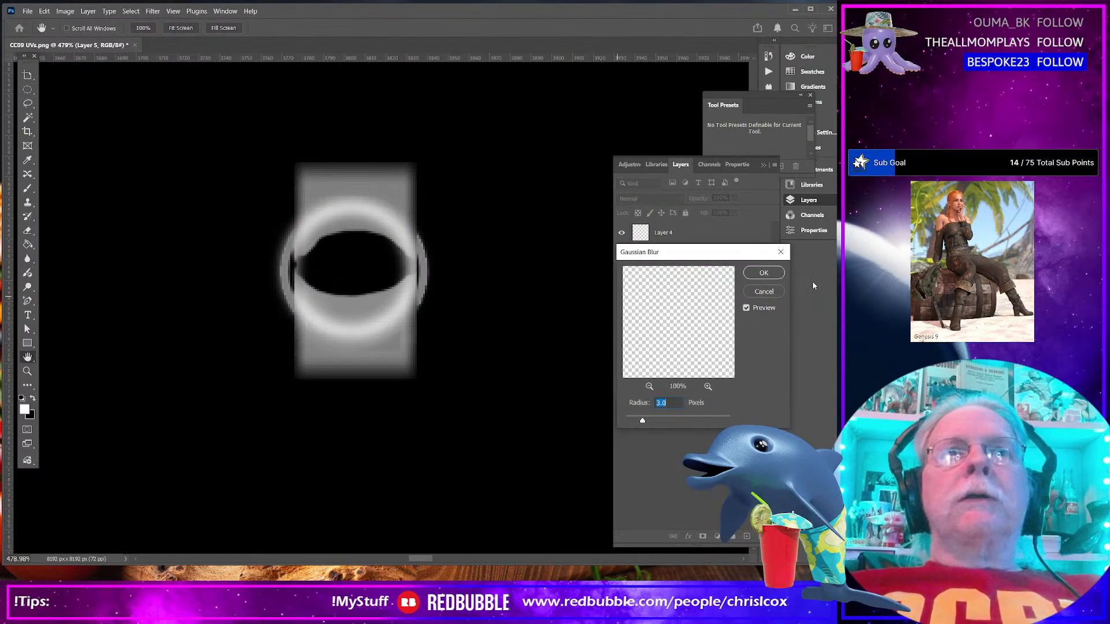
left_click(764, 273)
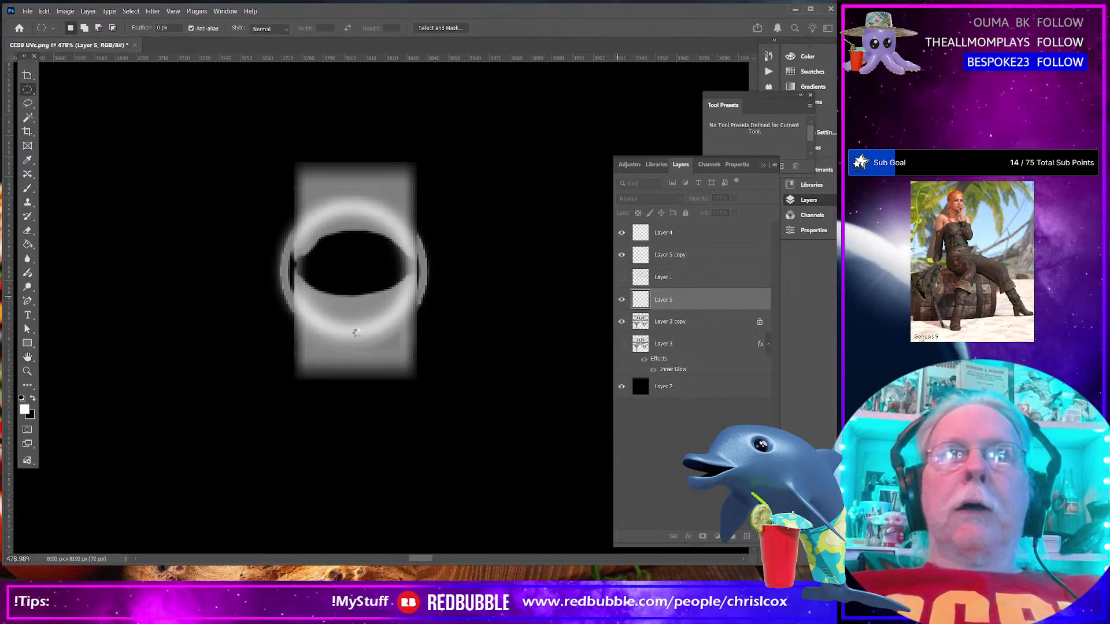
Select two tall rectangular areas flush with the band's left and right edges, covering the parts of the blurred ring outside the band
right_click(32, 91)
left_click(64, 88)
left_click_drag(226, 139, 293, 399)
left_click_drag(528, 424, 444, 195)
key("ctrl+z")
left_click_drag(531, 411, 417, 144)
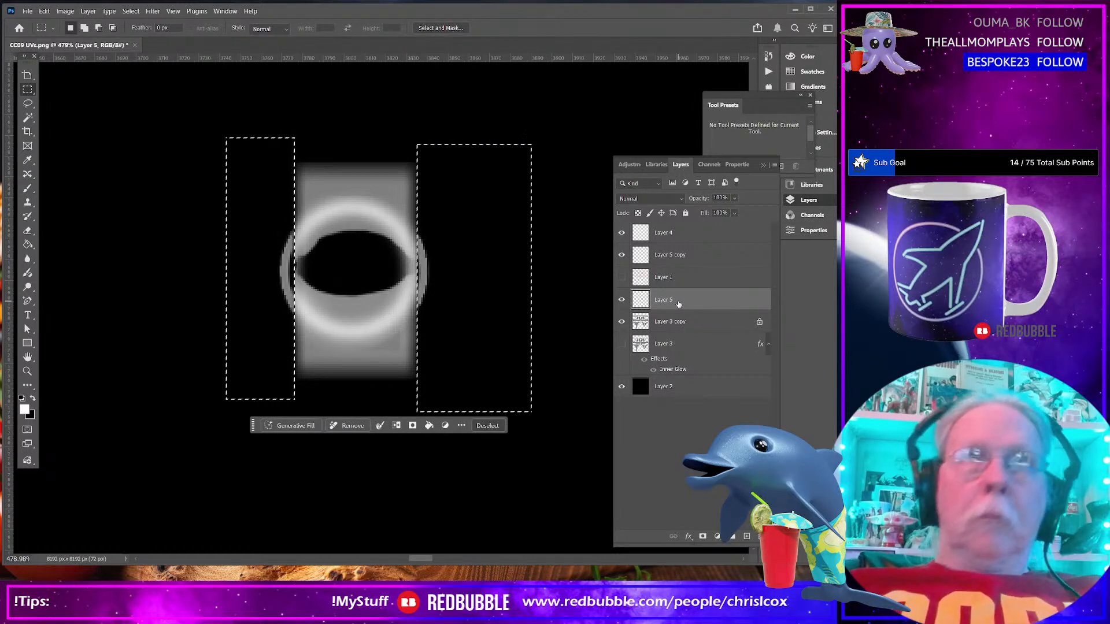
Clear the selection and, using a smaller Eraser at 100% opacity, erase the white ring on Layer 5 at the opening's left and right corners
key("ctrl+d")
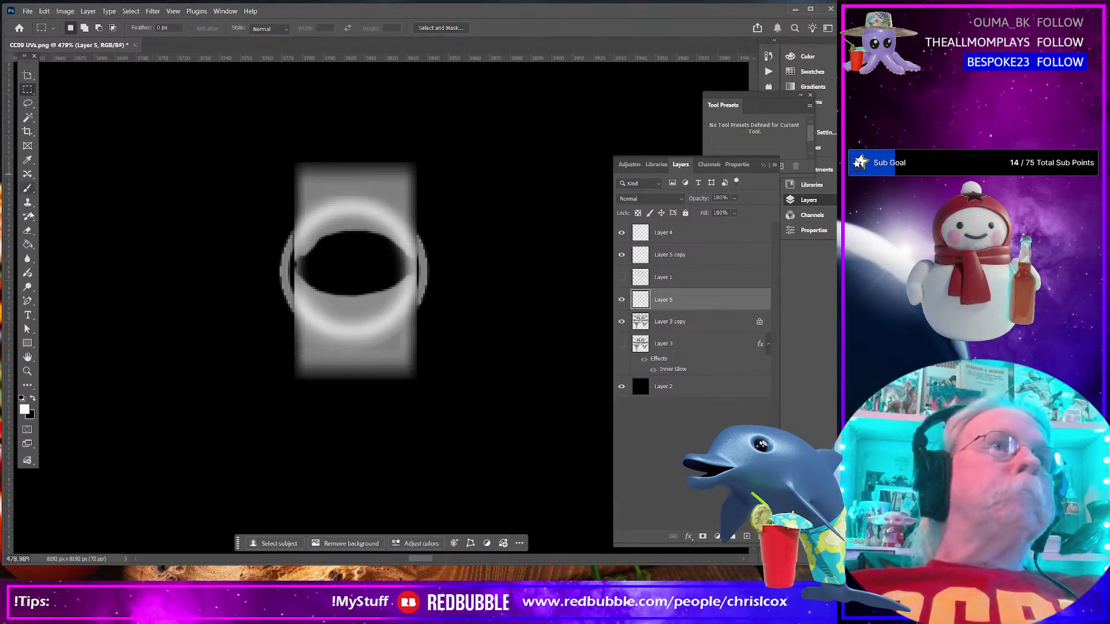
left_click(27, 230)
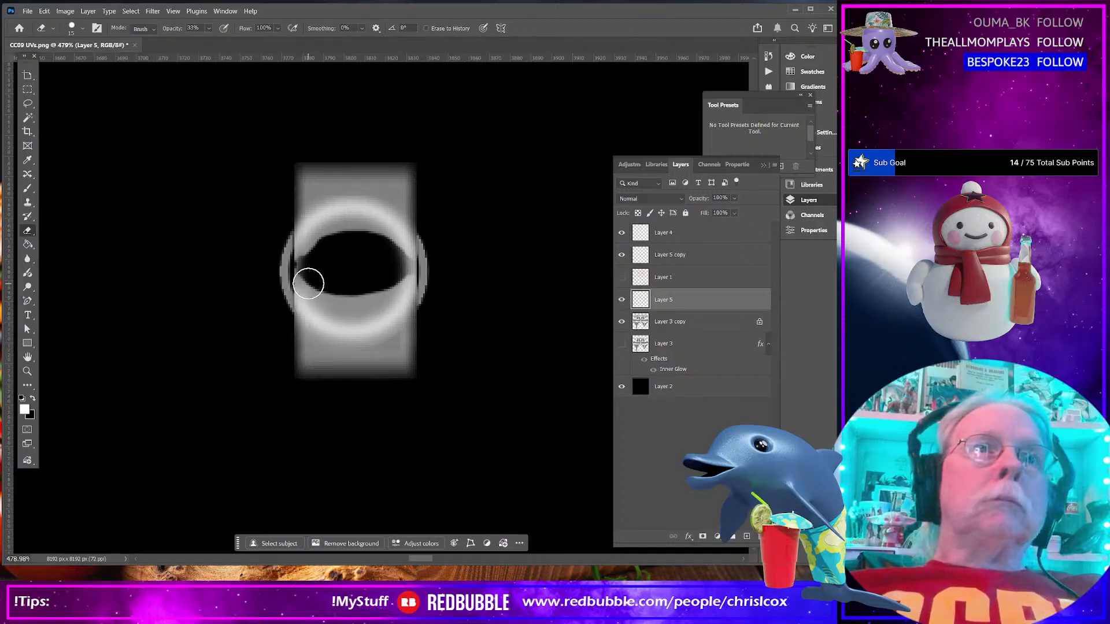
scroll(312, 283, "up", 1)
key("bracketleft")
key("bracketleft")
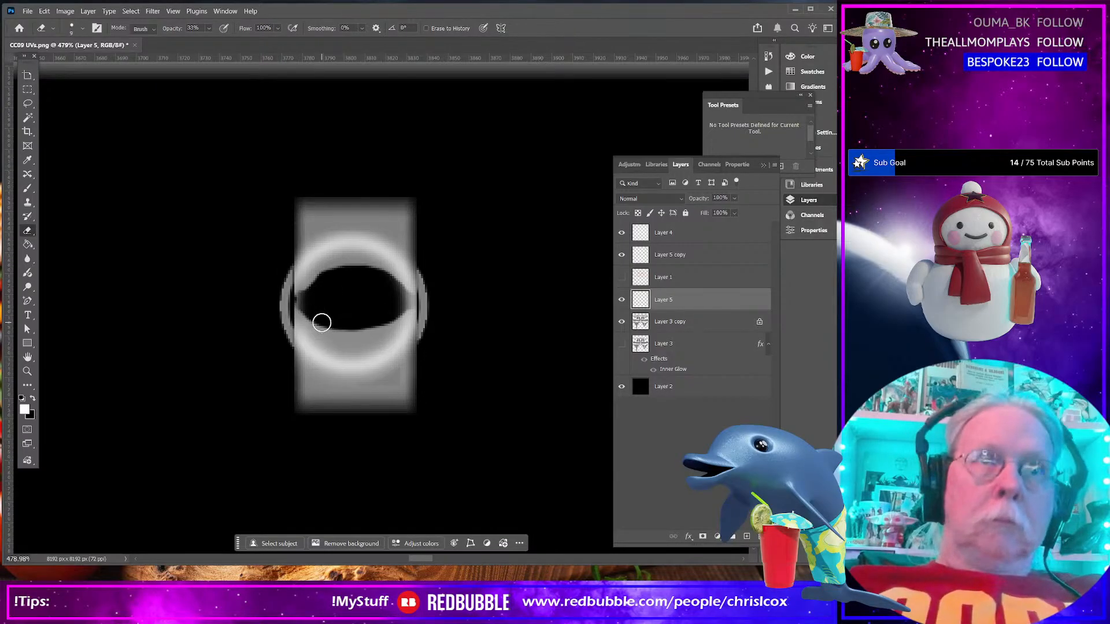
scroll(314, 327, "up", 5)
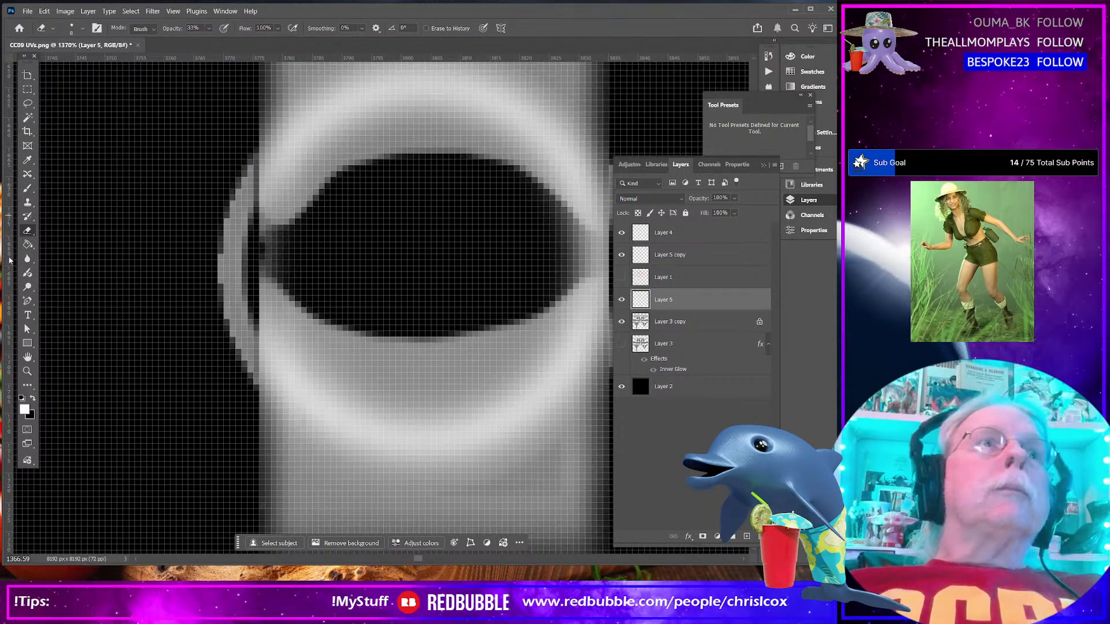
left_click(210, 29)
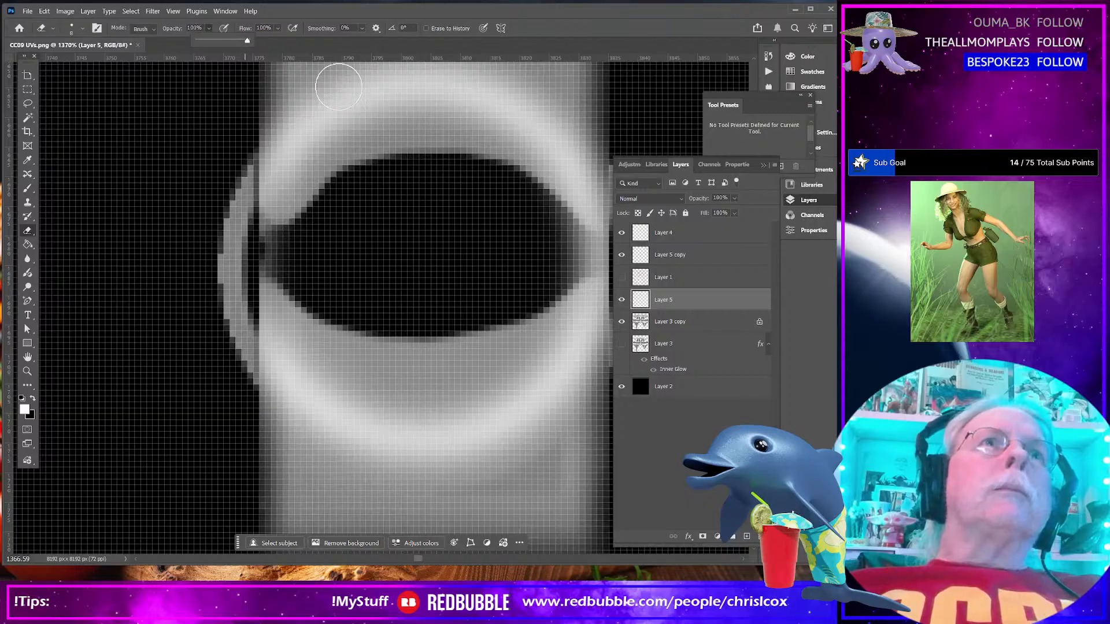
mouse_move(305, 240)
left_mouse_down()
mouse_move(255, 247)
mouse_move(273, 247)
mouse_move(247, 234)
left_mouse_up()
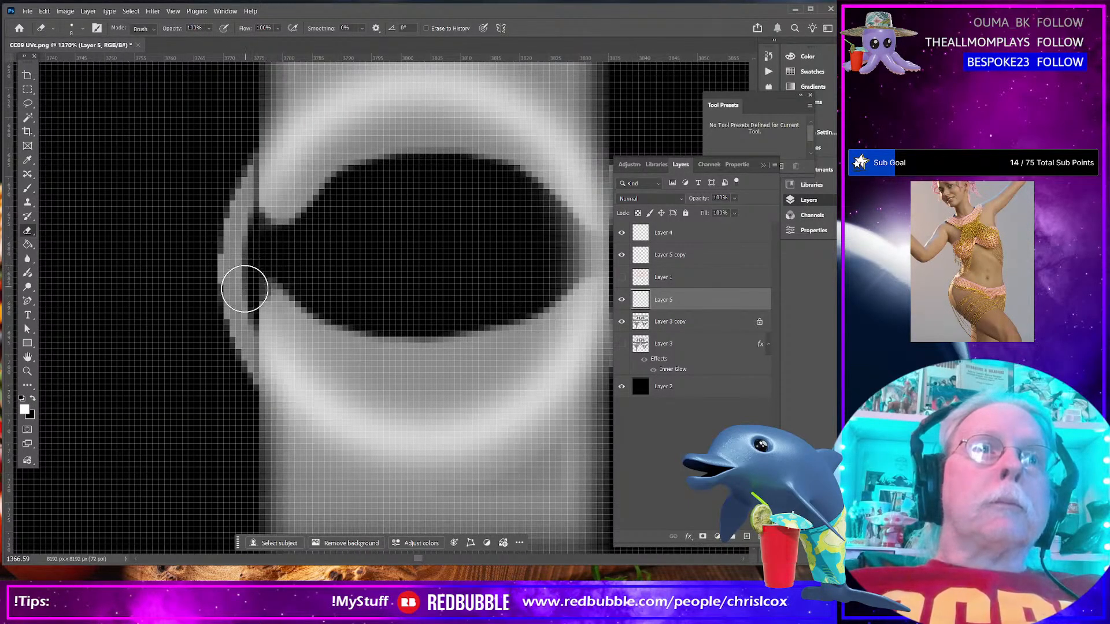
mouse_move(241, 307)
left_mouse_down()
mouse_move(270, 264)
mouse_move(253, 298)
mouse_move(264, 252)
mouse_move(269, 260)
mouse_move(247, 296)
left_mouse_up()
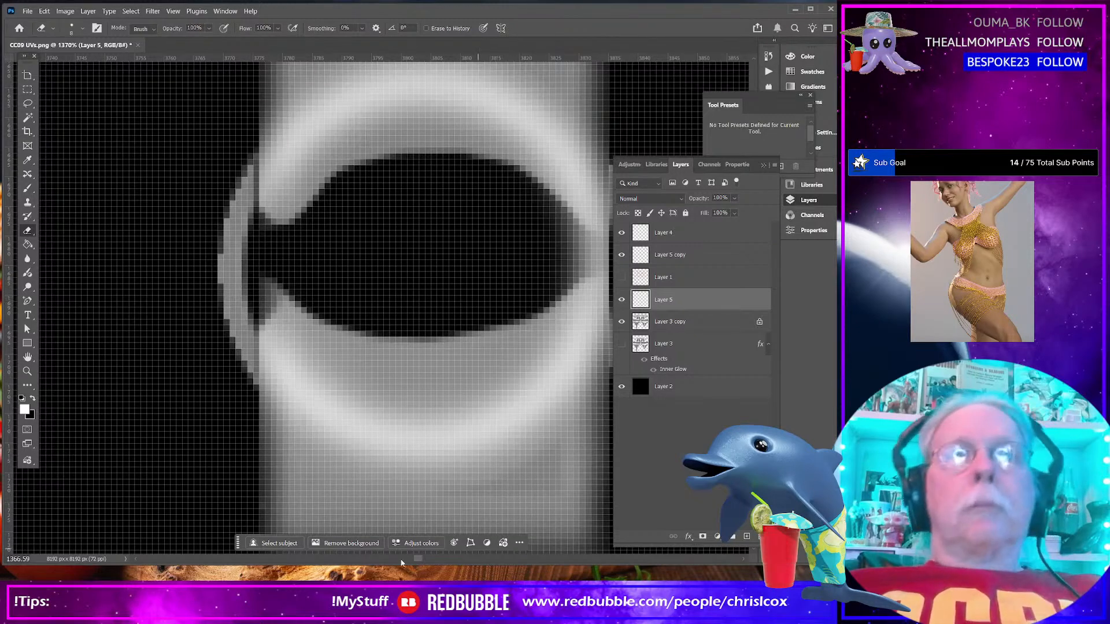
left_click_drag(421, 558, 424, 557)
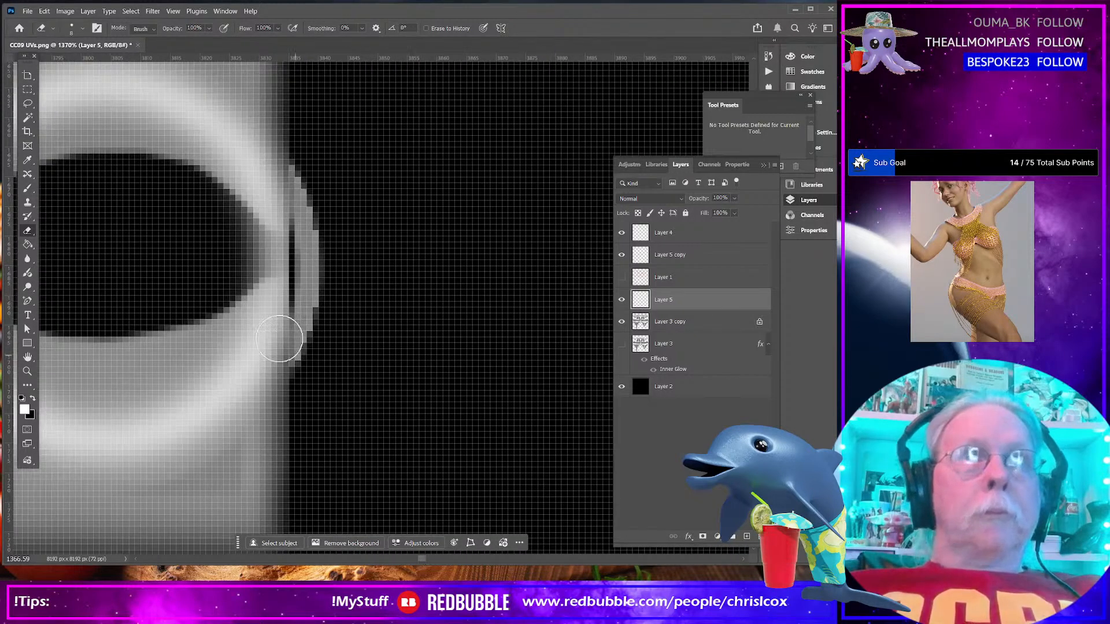
mouse_move(287, 273)
left_mouse_down()
mouse_move(300, 295)
mouse_move(310, 235)
mouse_move(277, 254)
mouse_move(252, 251)
mouse_move(228, 226)
mouse_move(305, 280)
mouse_move(244, 270)
left_mouse_up()
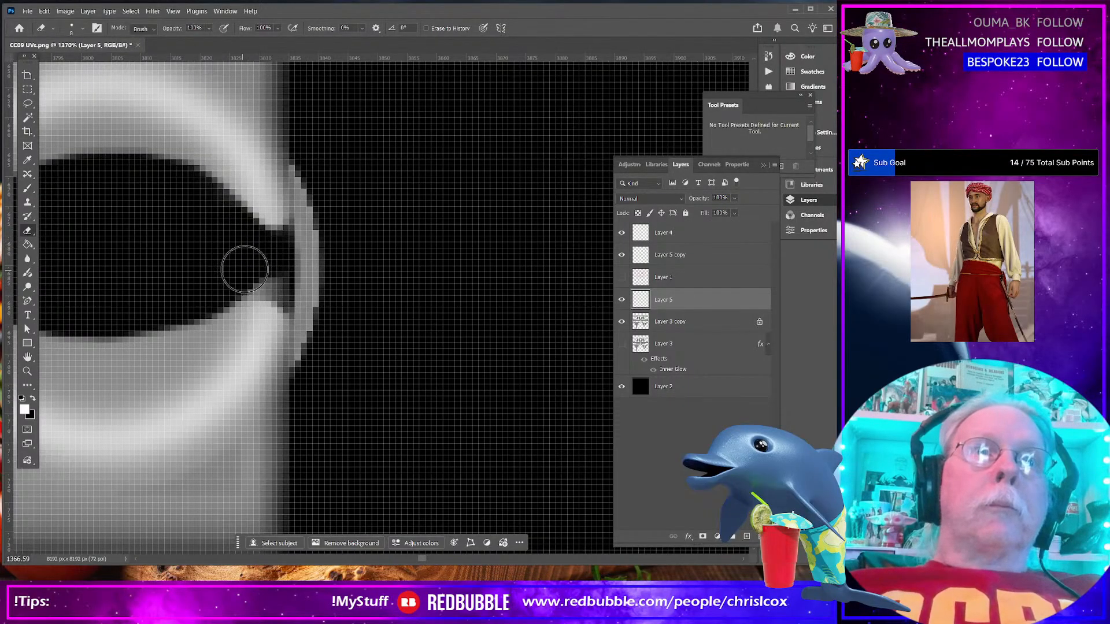
On Layer 3 copy, erase the remaining gray band shading at the opening's left corner
left_click(672, 319)
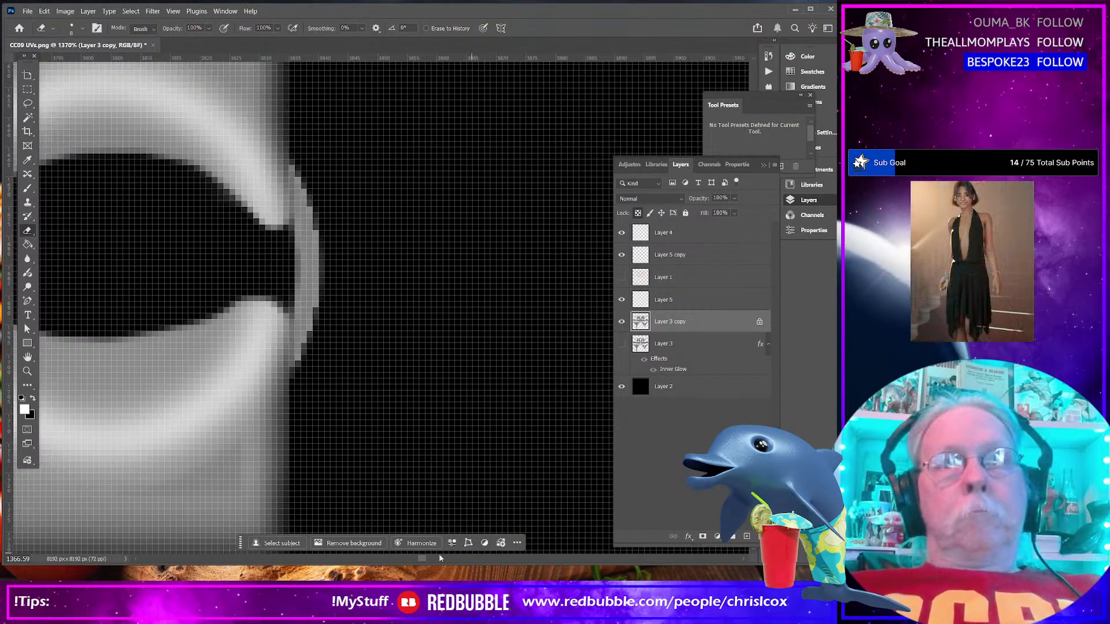
left_click_drag(420, 558, 417, 558)
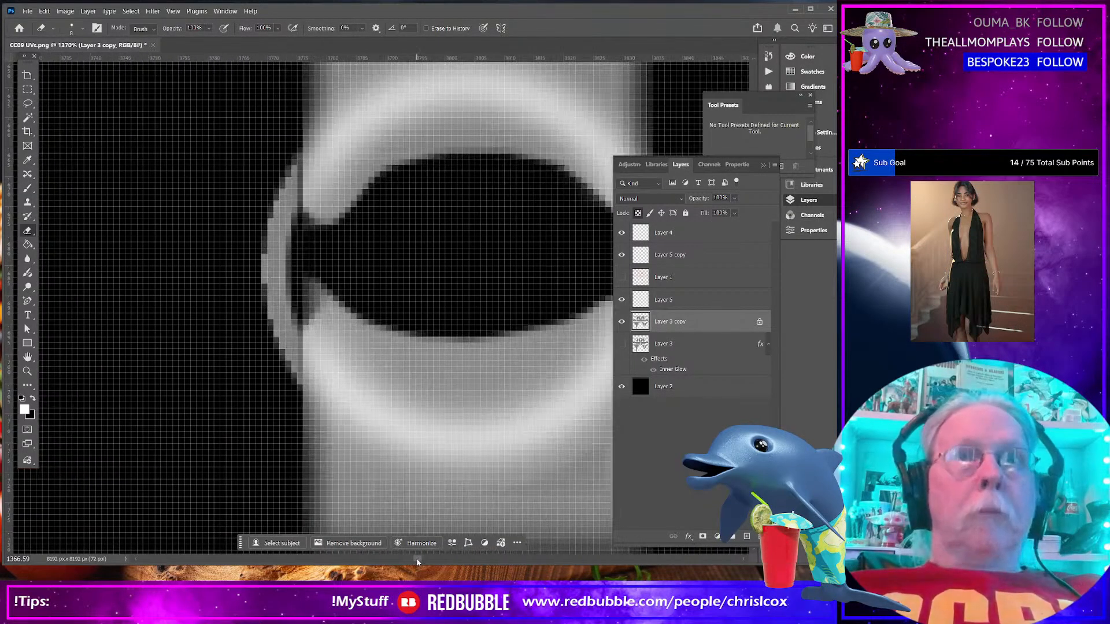
mouse_move(344, 275)
left_mouse_down()
mouse_move(305, 281)
mouse_move(280, 328)
mouse_move(302, 237)
mouse_move(305, 276)
left_mouse_up()
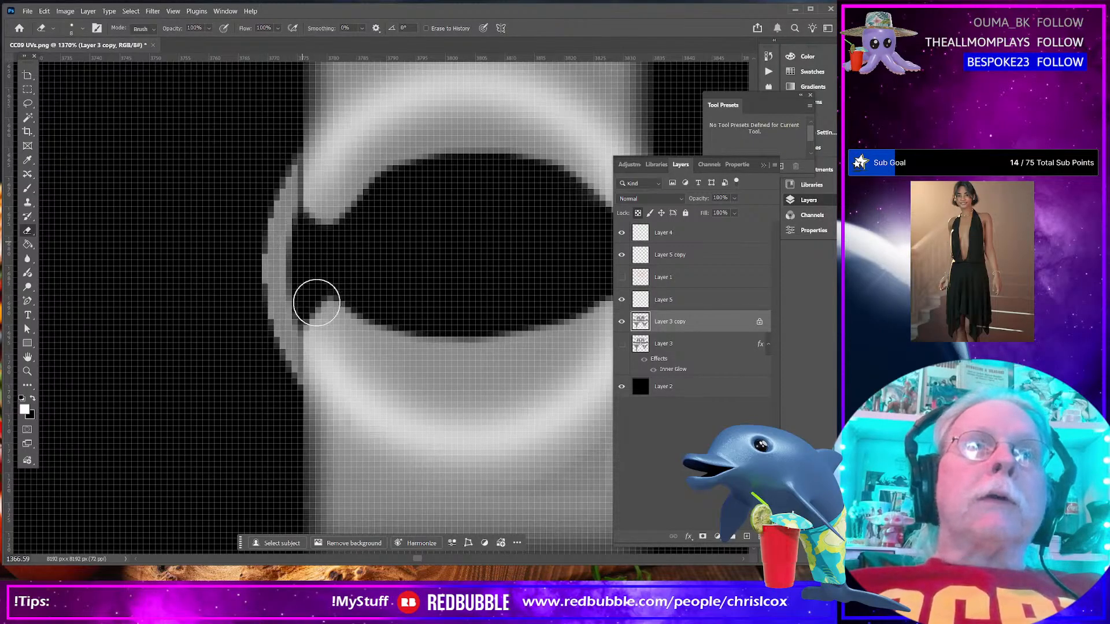
Select the band's faded upper end on Layer 3 copy and move it straight up about 7 px, leaving a gap above the ring
scroll(392, 334, "down", 8)
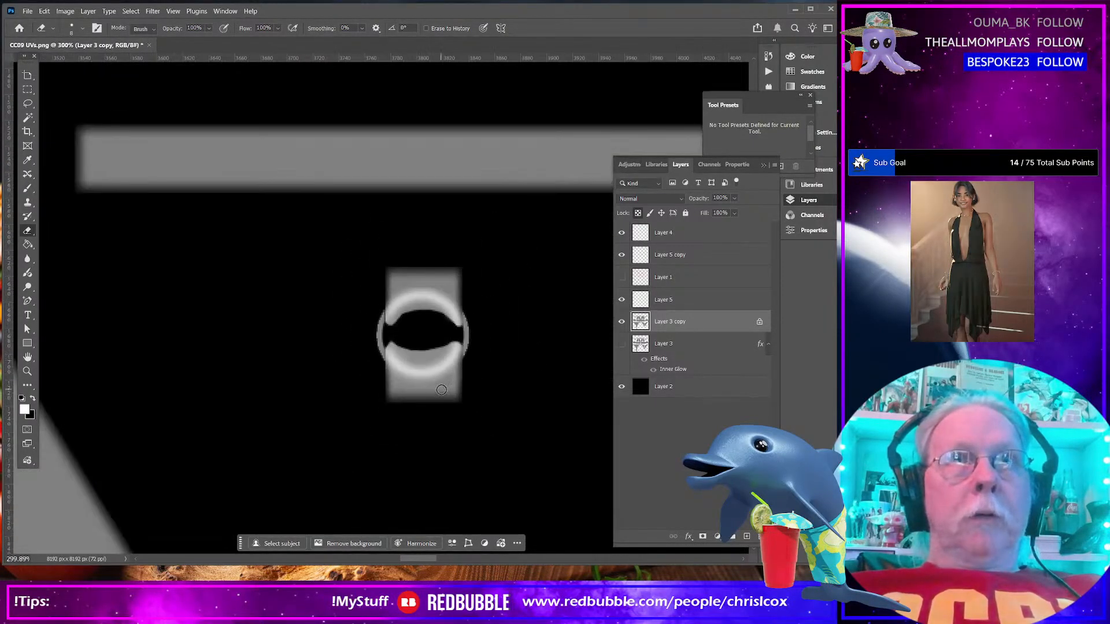
scroll(443, 395, "down", 1)
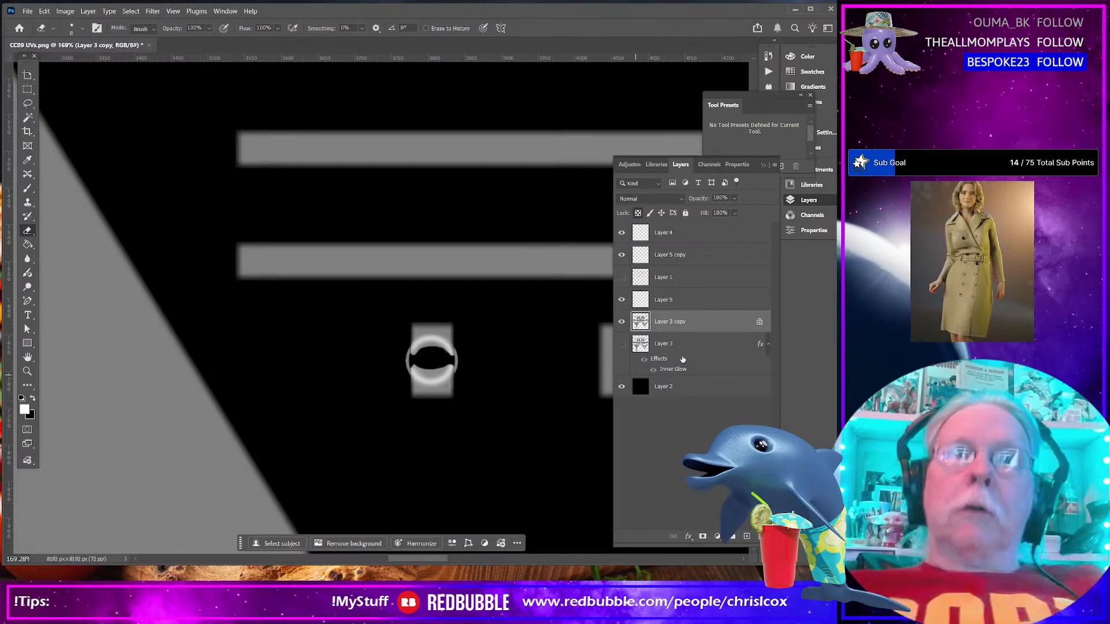
left_click(27, 89)
left_click_drag(405, 311, 455, 331)
key("ctrl+t")
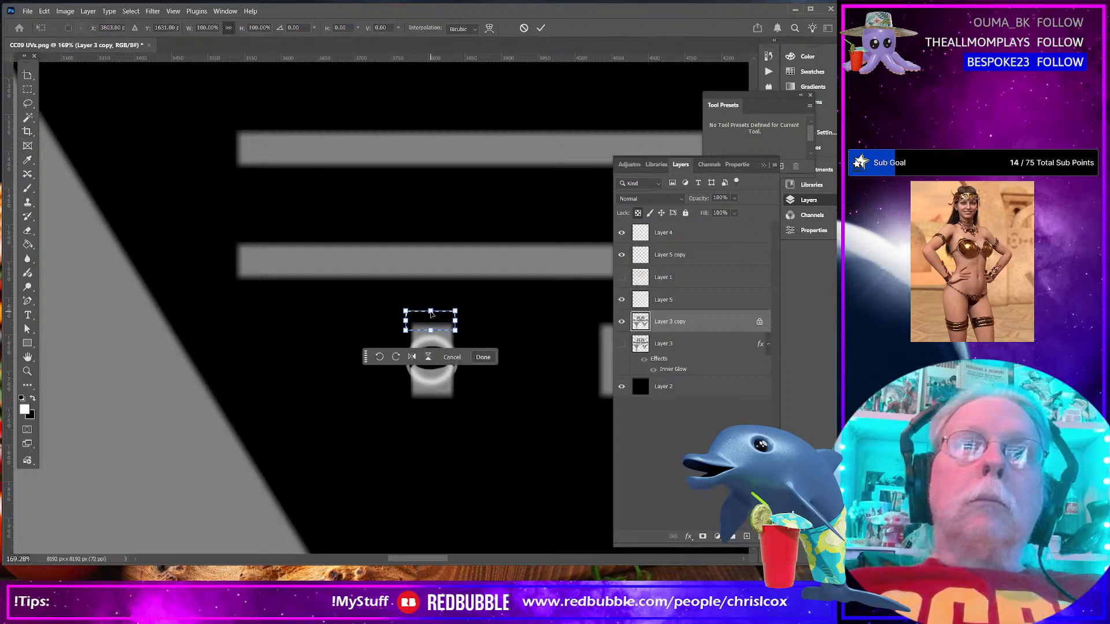
left_click_drag(430, 310, 432, 288)
key("ctrl+z")
scroll(456, 347, "up", 1)
scroll(455, 370, "up", 2)
scroll(456, 373, "up", 4)
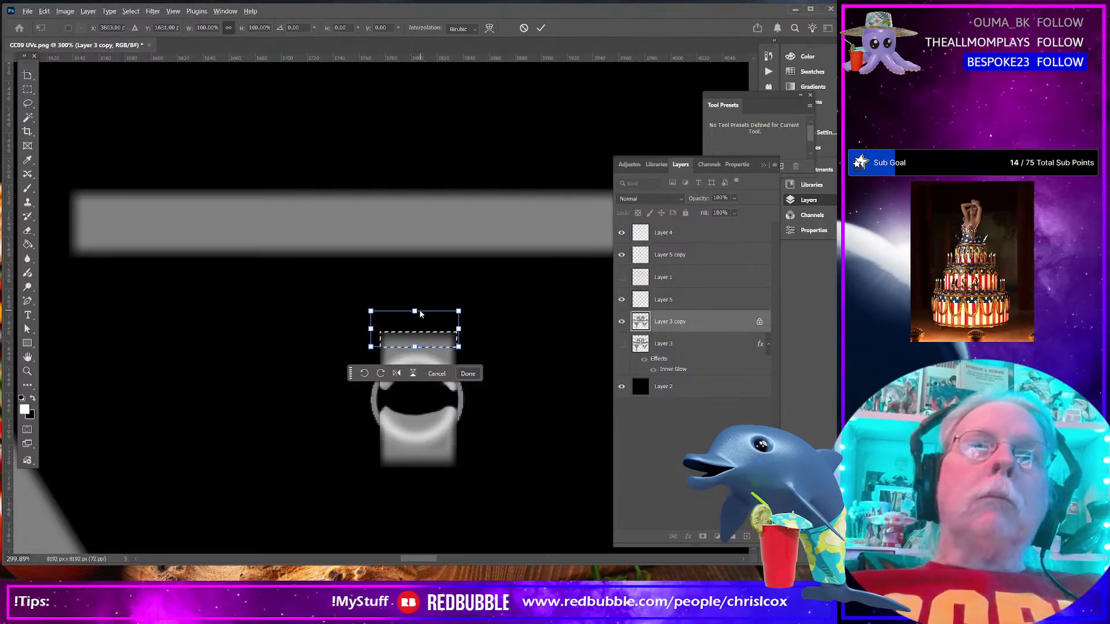
left_click_drag(421, 342, 424, 320)
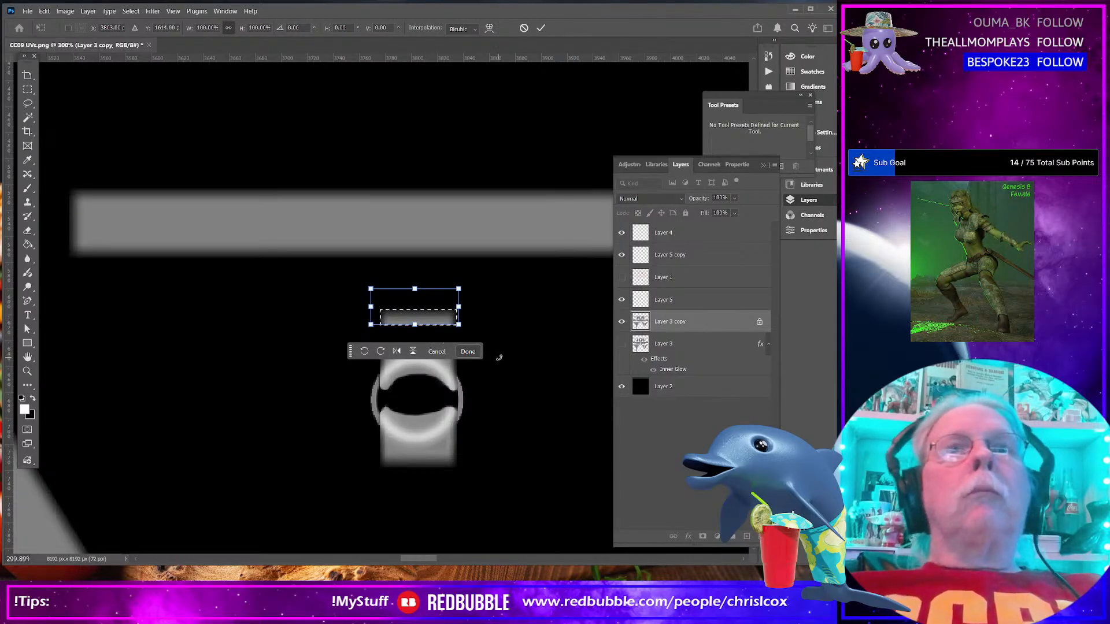
key("Return")
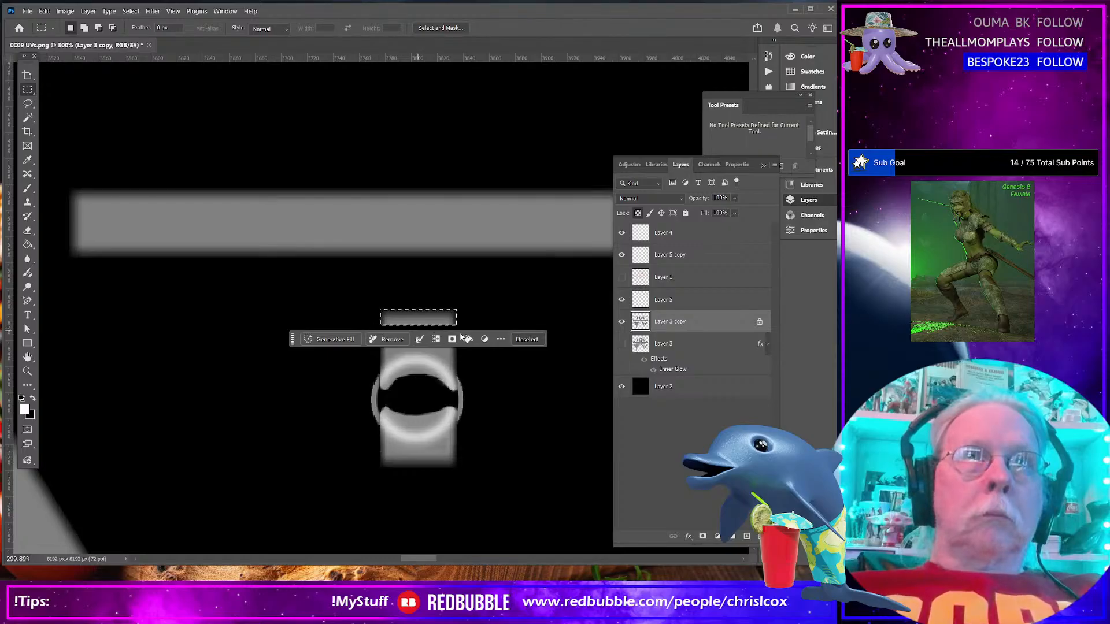
Select a thin strip along the band's cut upper edge and stretch it upward to about 386% height to meet the detached upper end
left_click_drag(289, 346, 265, 514)
scroll(414, 372, "up", 1)
scroll(414, 372, "up", 5)
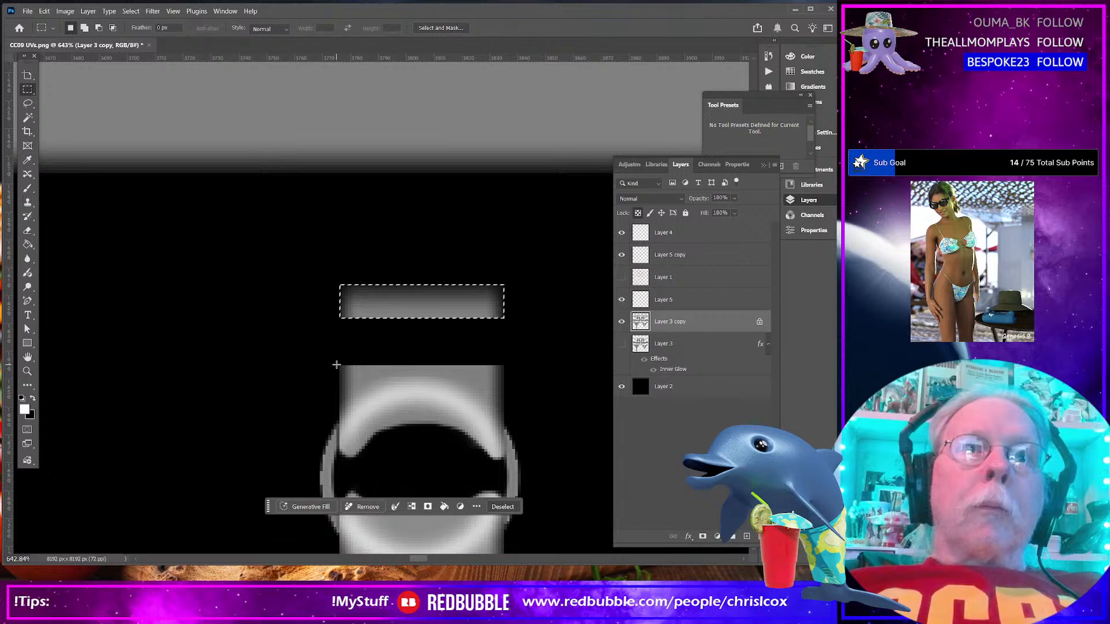
left_click_drag(335, 364, 503, 382)
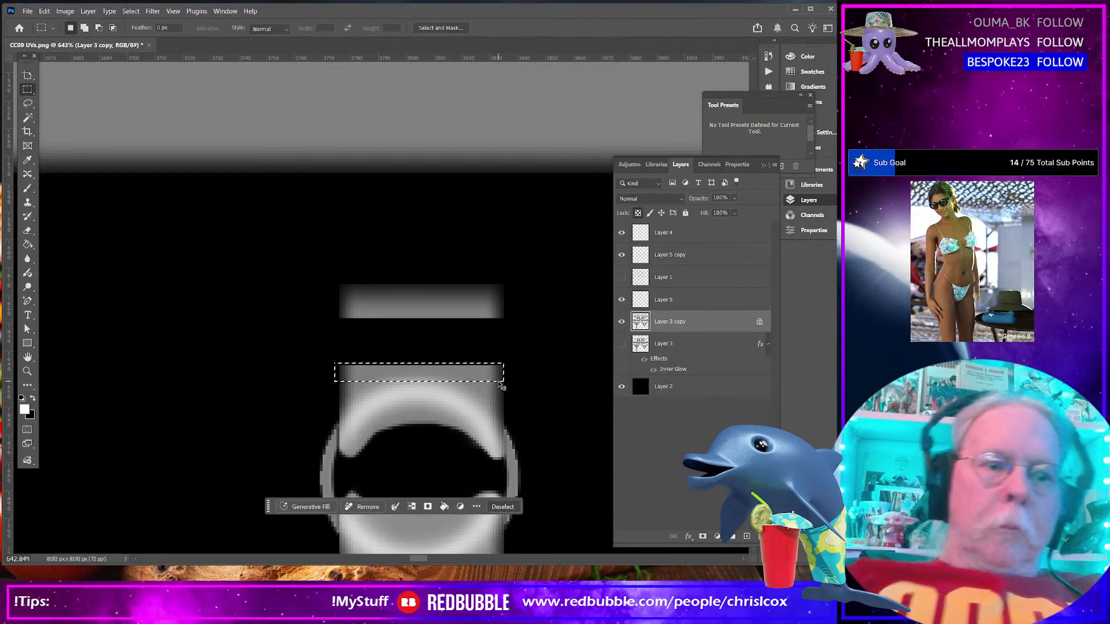
key("ctrl+t")
left_click_drag(426, 362, 419, 304)
key("ctrl+z")
key("ctrl+z")
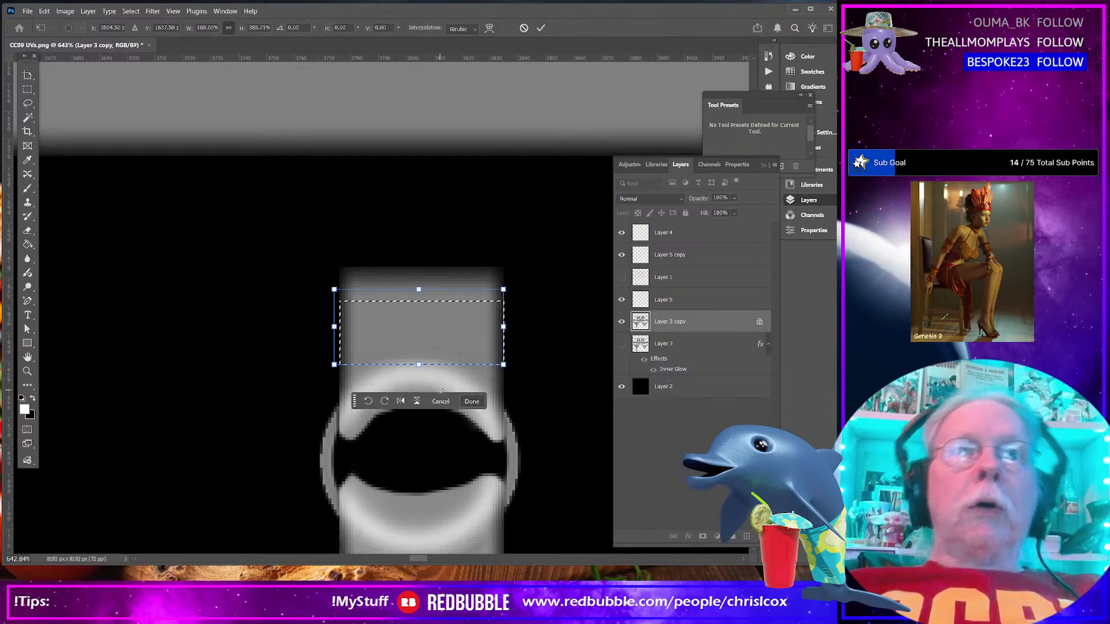
Select the band's faded lower end and move it straight down with the Move tool, leaving a gap below the ring
scroll(447, 390, "down", 3)
scroll(448, 391, "down", 3)
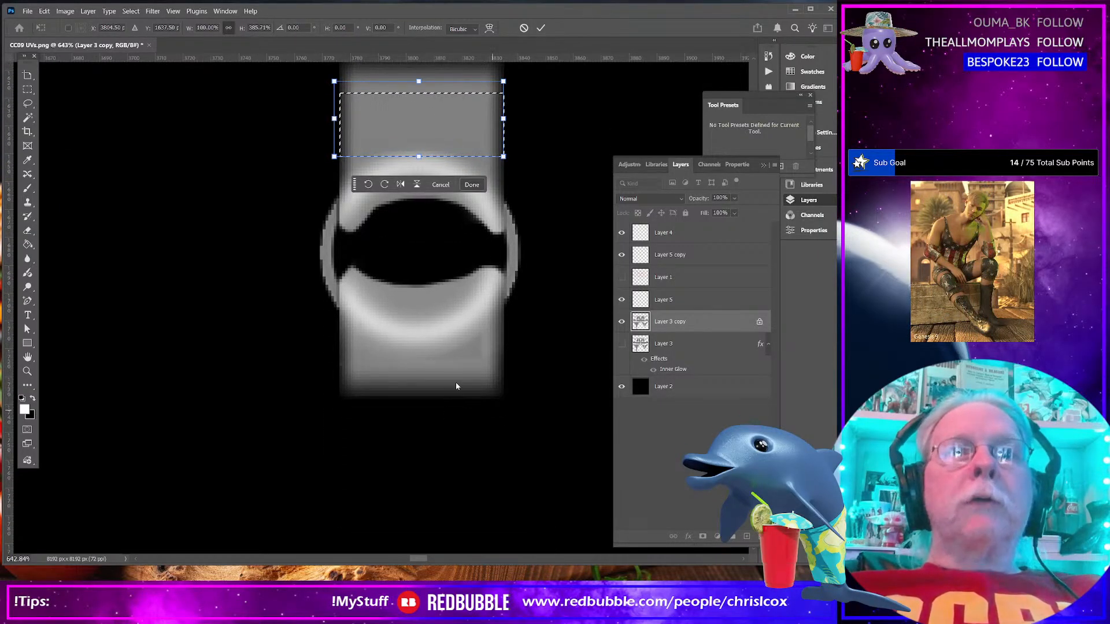
left_click(28, 90)
left_click_drag(520, 415, 329, 364)
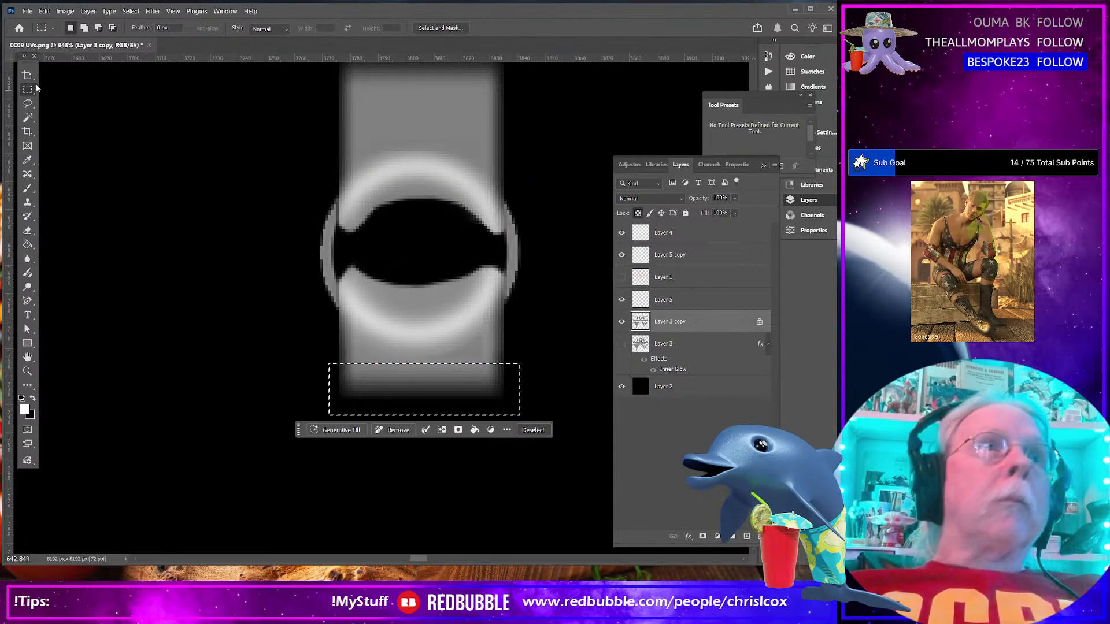
key("Down")
key("Down")
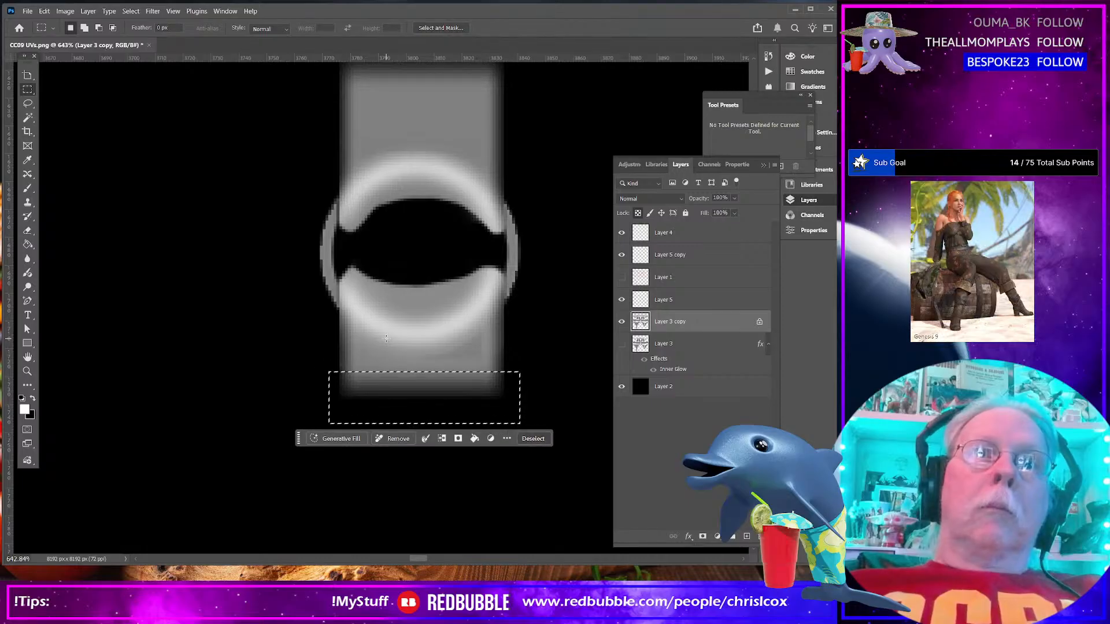
key("Up")
key("Up")
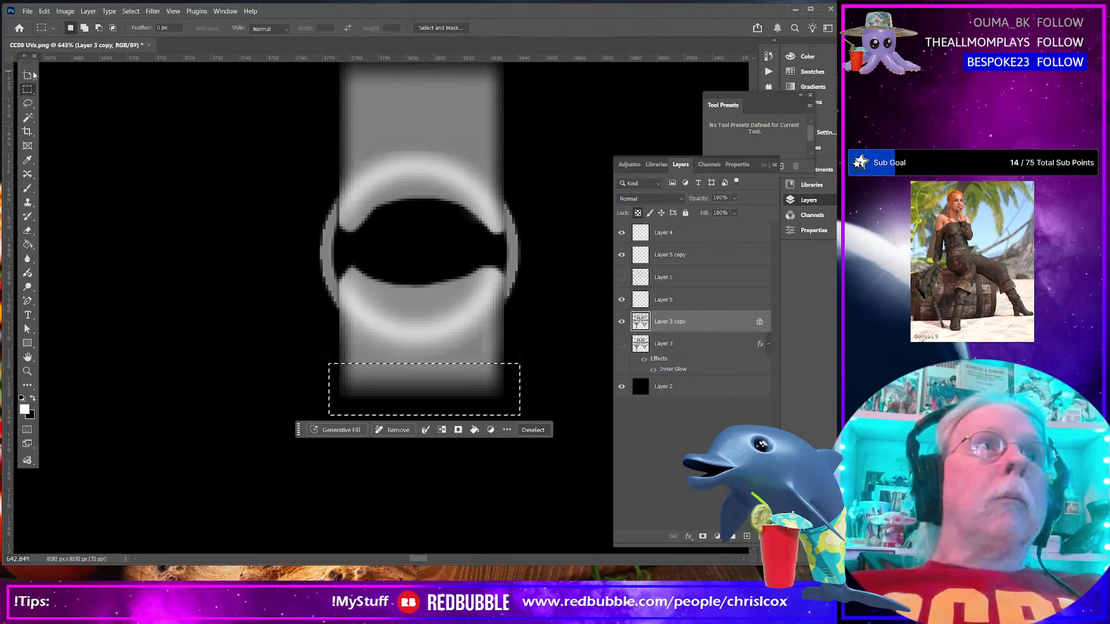
scroll(31, 77, "up", 1)
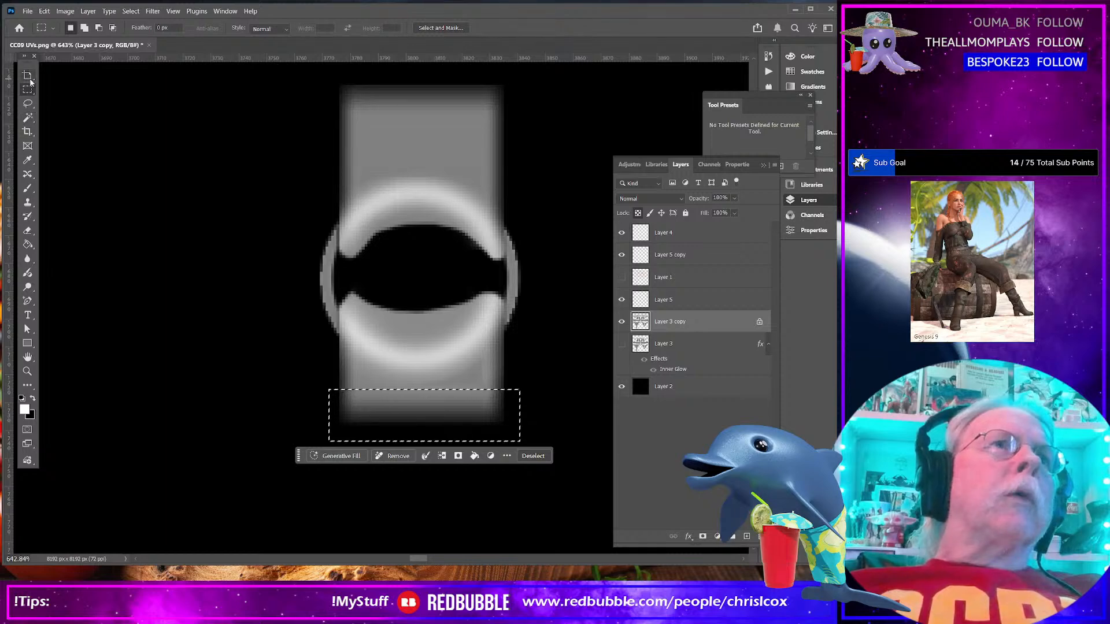
left_click(32, 81)
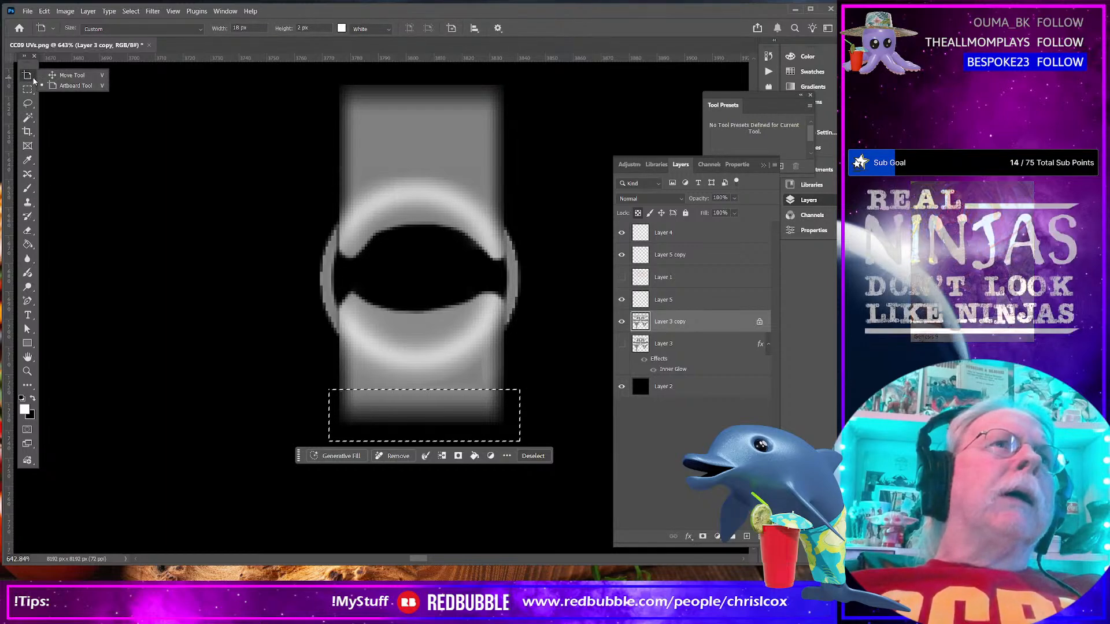
left_click(71, 77)
left_click_drag(445, 426, 439, 490)
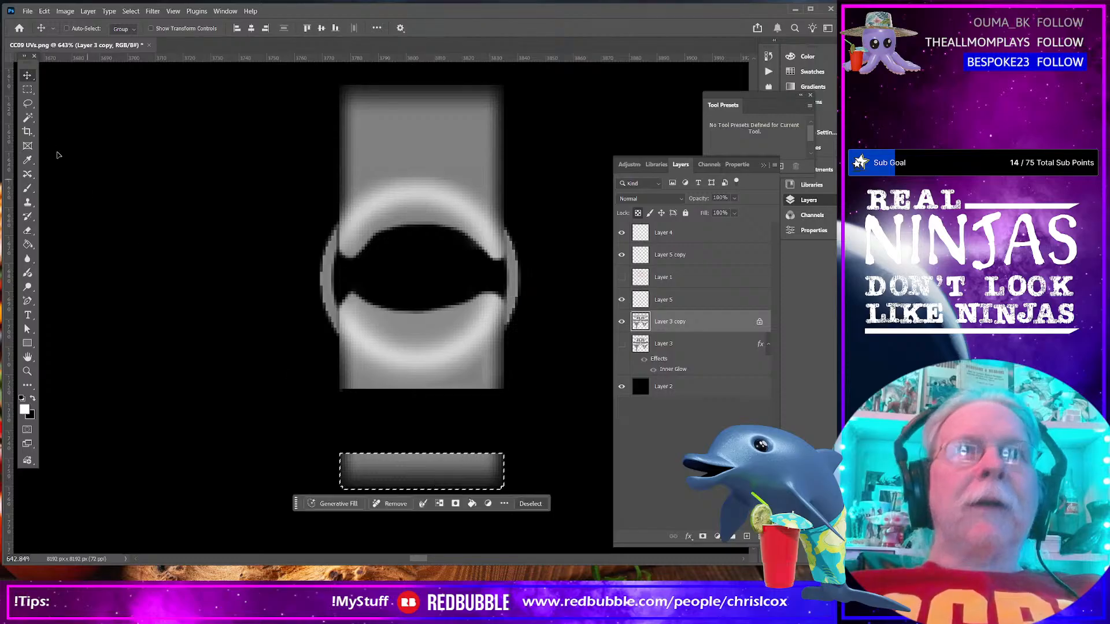
Select a thin strip along the band's cut lower edge, stretch it down to meet the detached lower end, and clear the selection
left_click(27, 89)
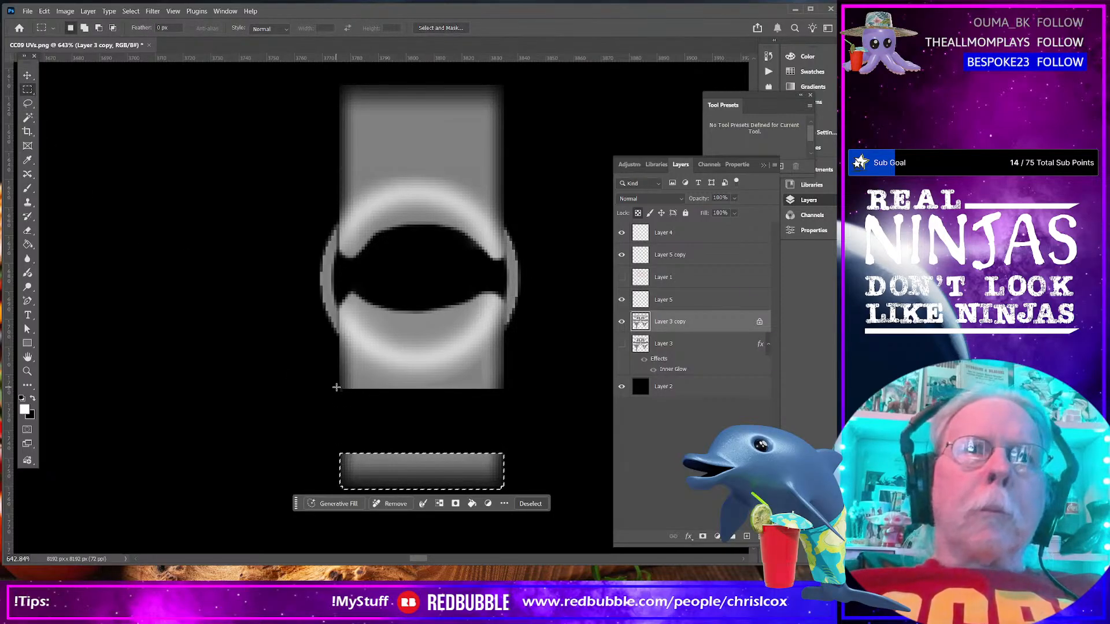
left_click_drag(338, 389, 508, 392)
left_click(378, 393)
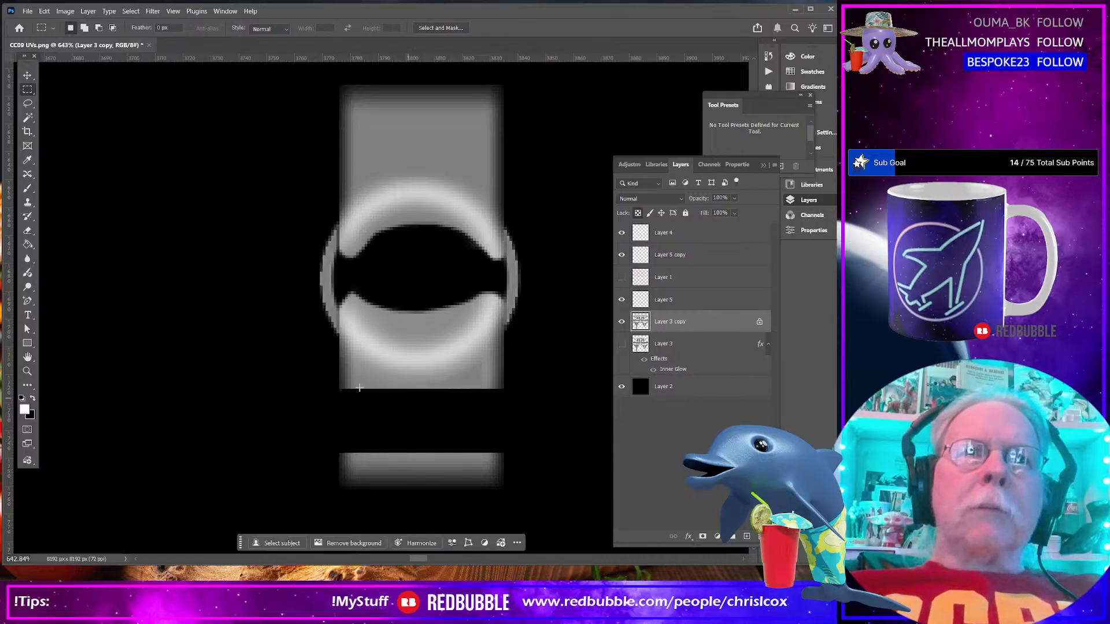
left_click_drag(339, 388, 515, 376)
key("ctrl+t")
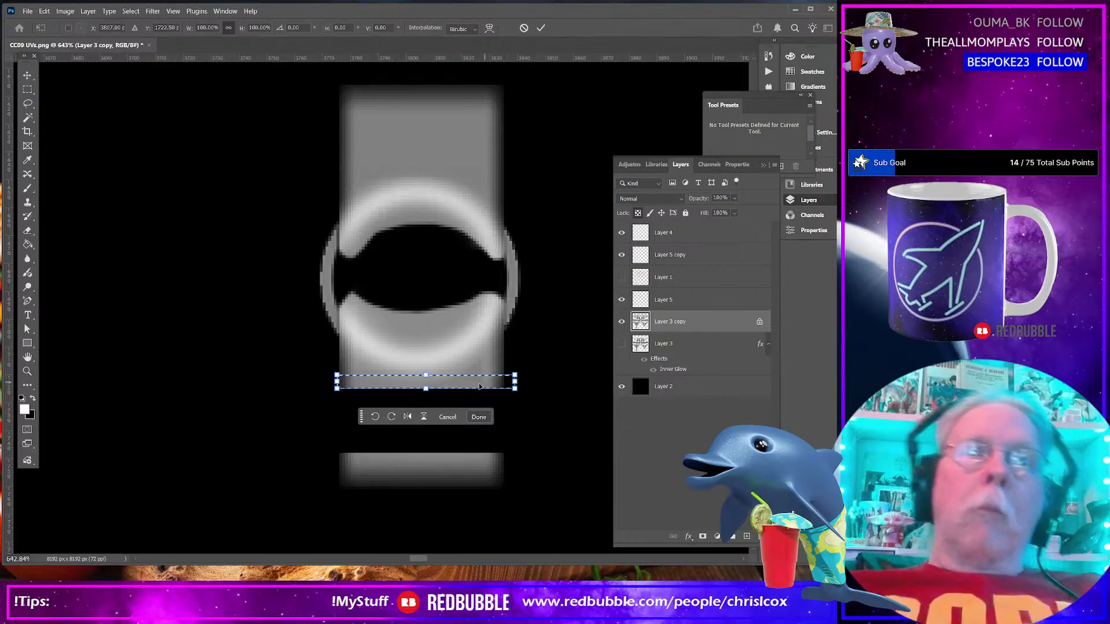
left_click_drag(426, 389, 425, 456)
scroll(494, 430, "down", 5)
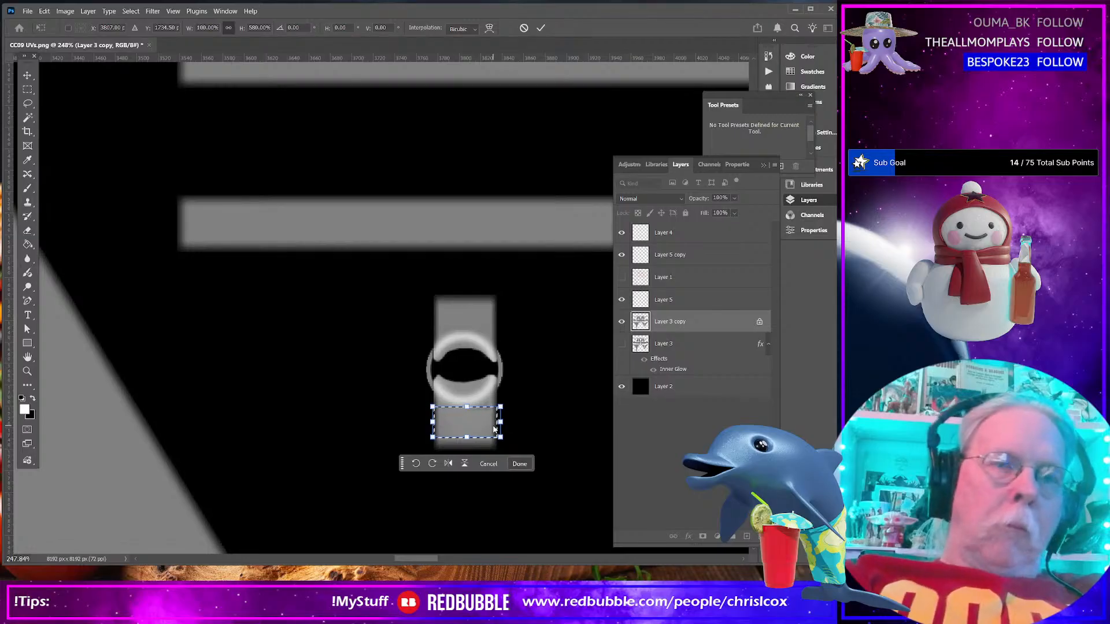
key("Return")
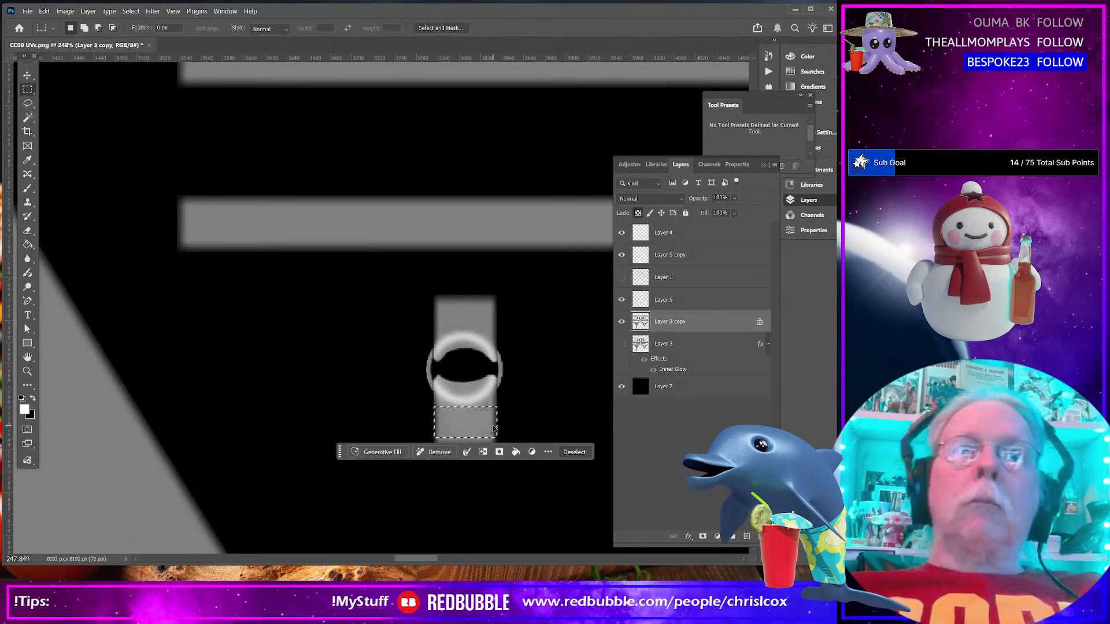
key("ctrl+d")
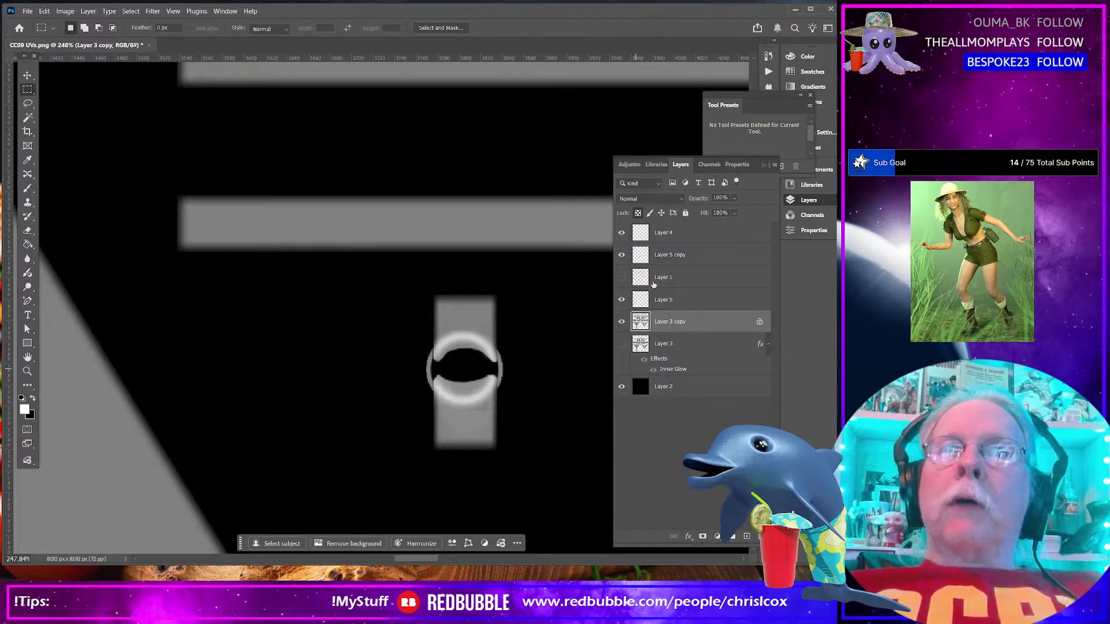
scroll(519, 381, "down", 8)
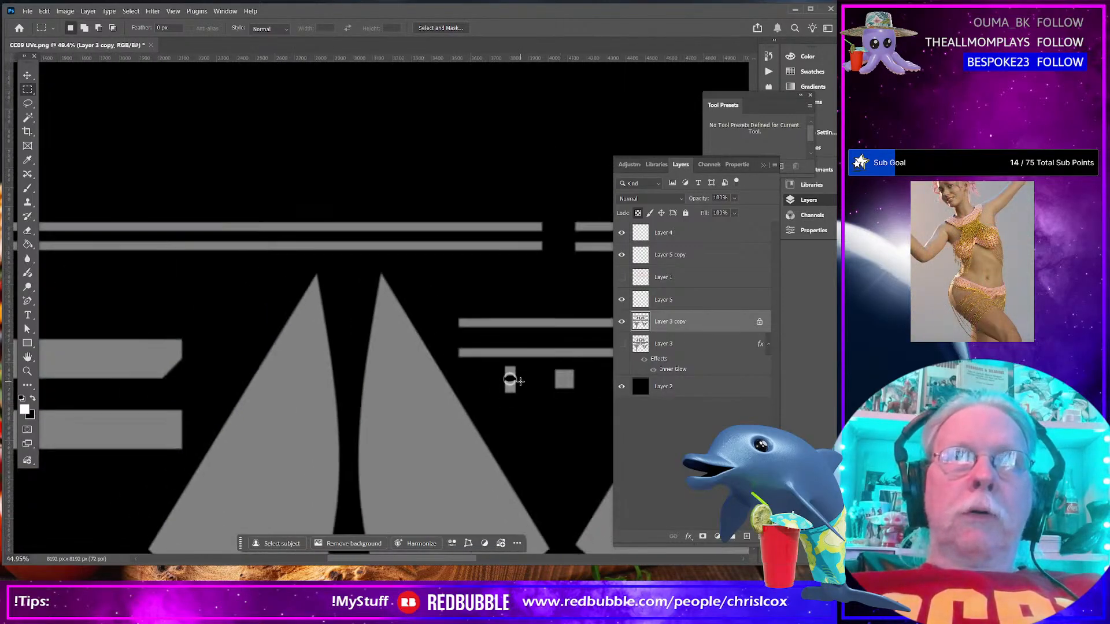
scroll(519, 382, "down", 3)
scroll(191, 309, "up", 10)
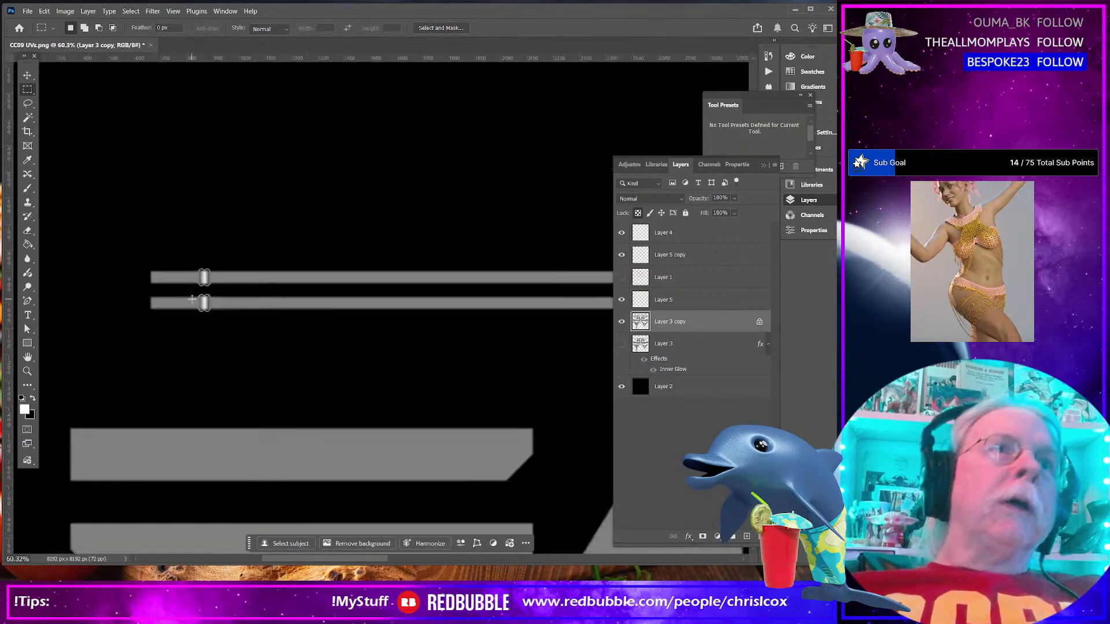
scroll(216, 321, "up", 3)
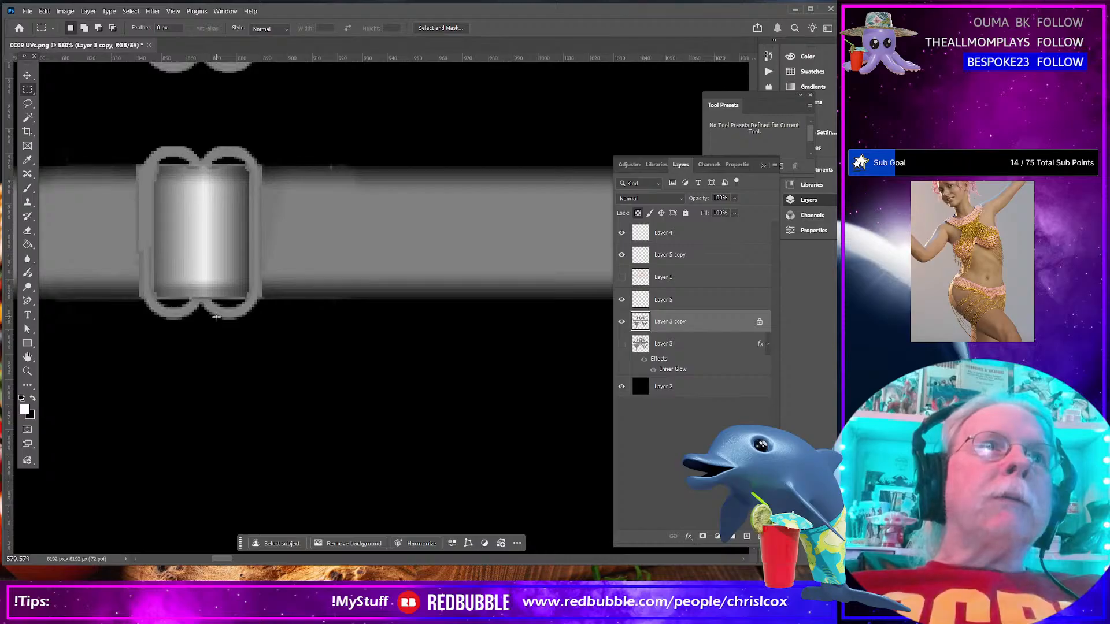
scroll(217, 318, "down", 8)
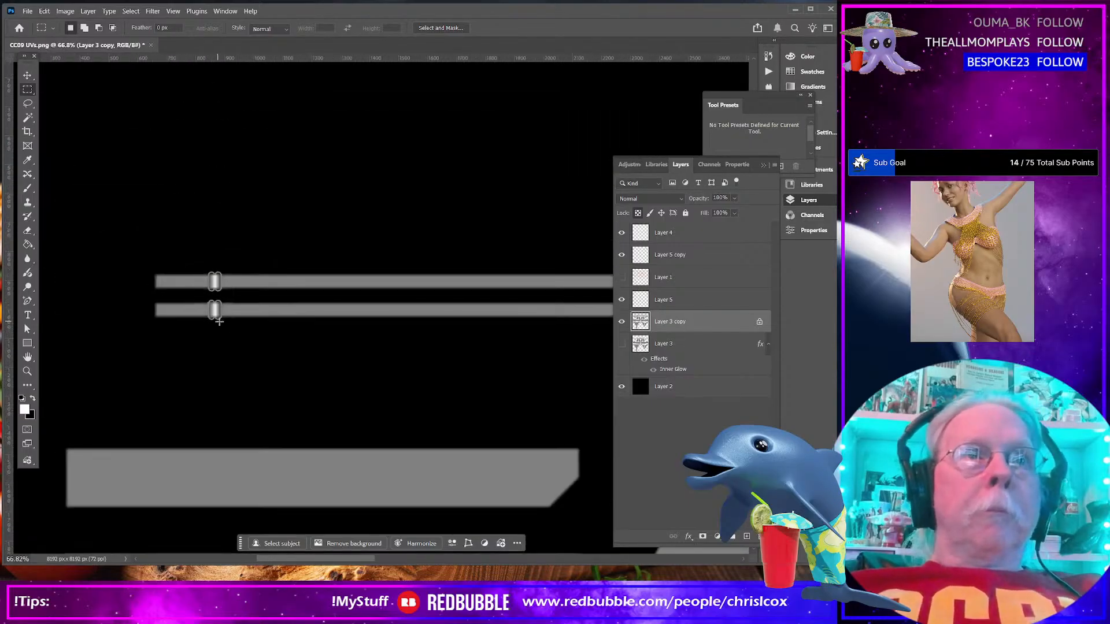
left_click_drag(364, 562, 478, 563)
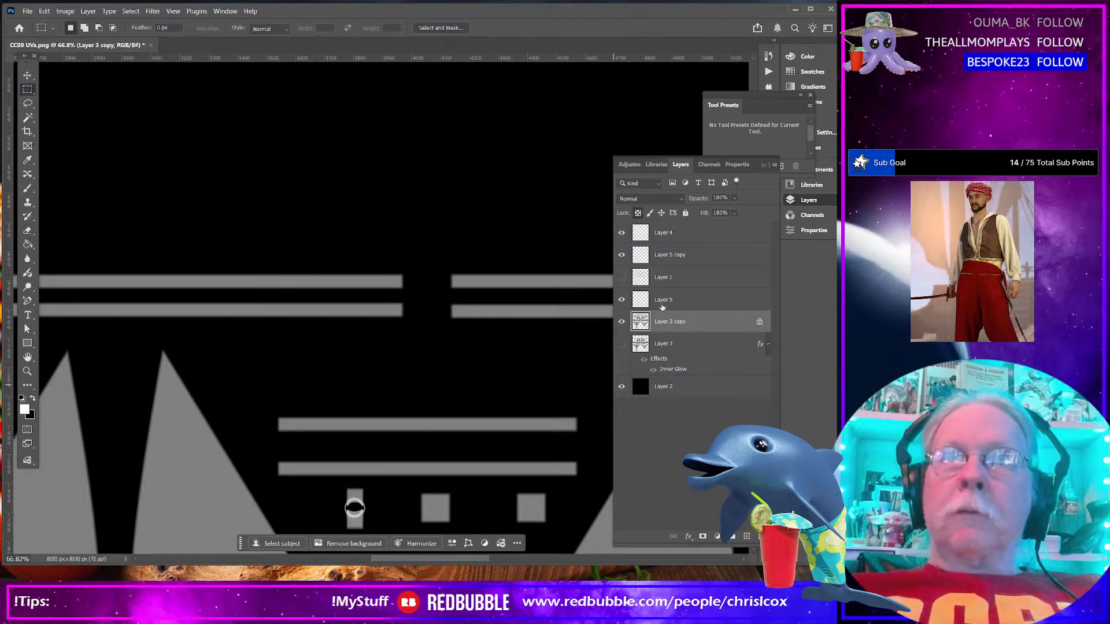
Show the Layer 1 UV overlay and make a rectangular selection around the finished ring band on Layer 3 copy
left_click(622, 277)
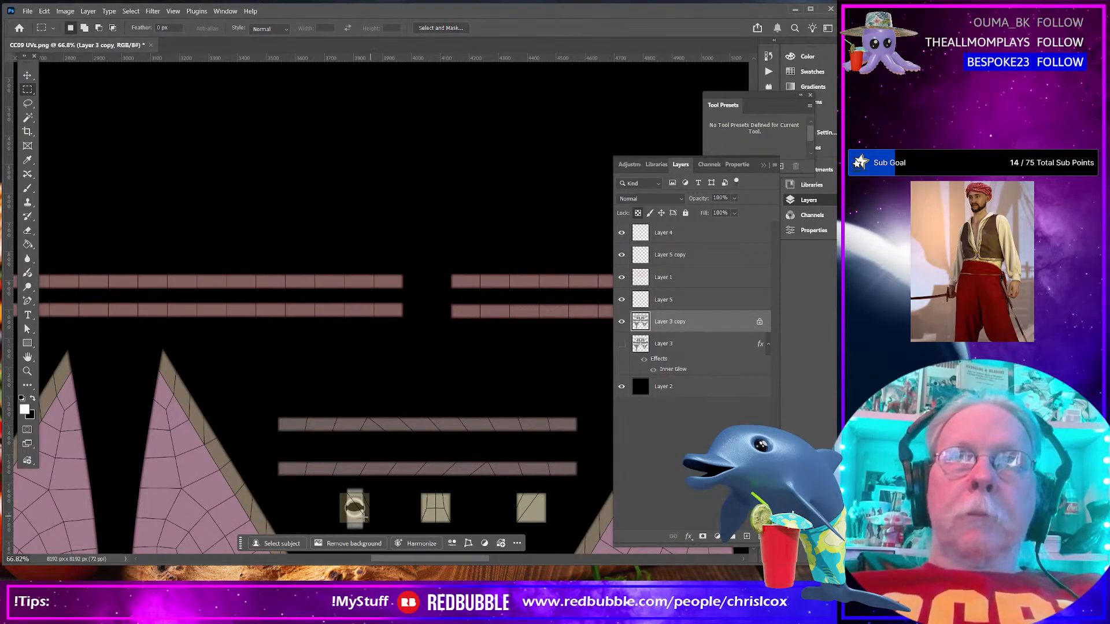
scroll(368, 516, "up", 4)
scroll(365, 496, "down", 3)
left_click_drag(320, 352, 392, 437)
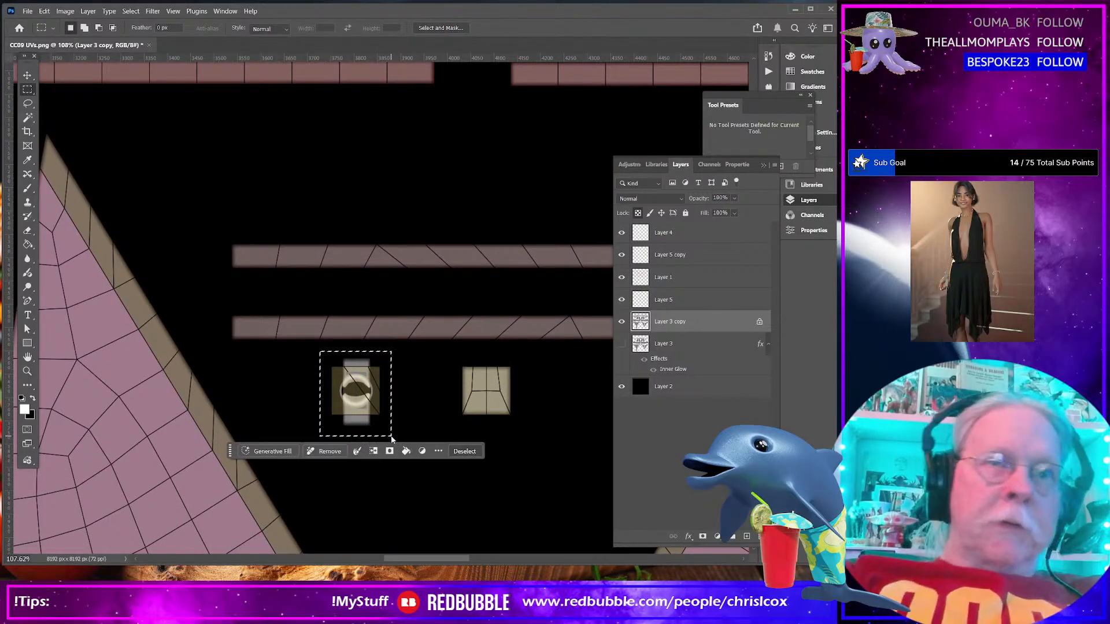
key("ctrl+j")
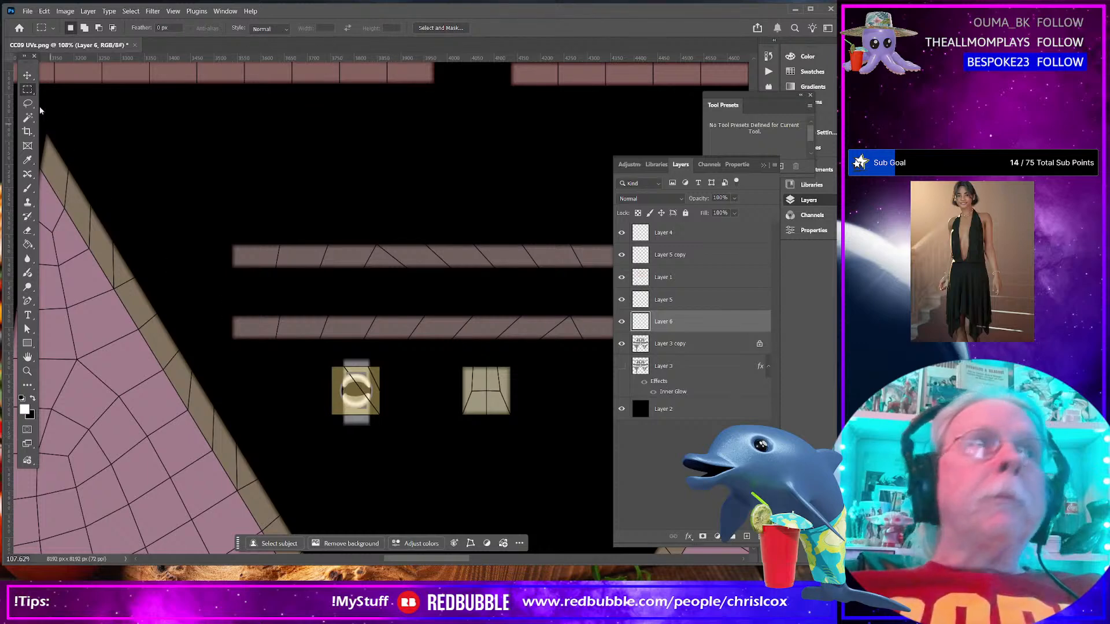
left_click(28, 77)
left_click(386, 400)
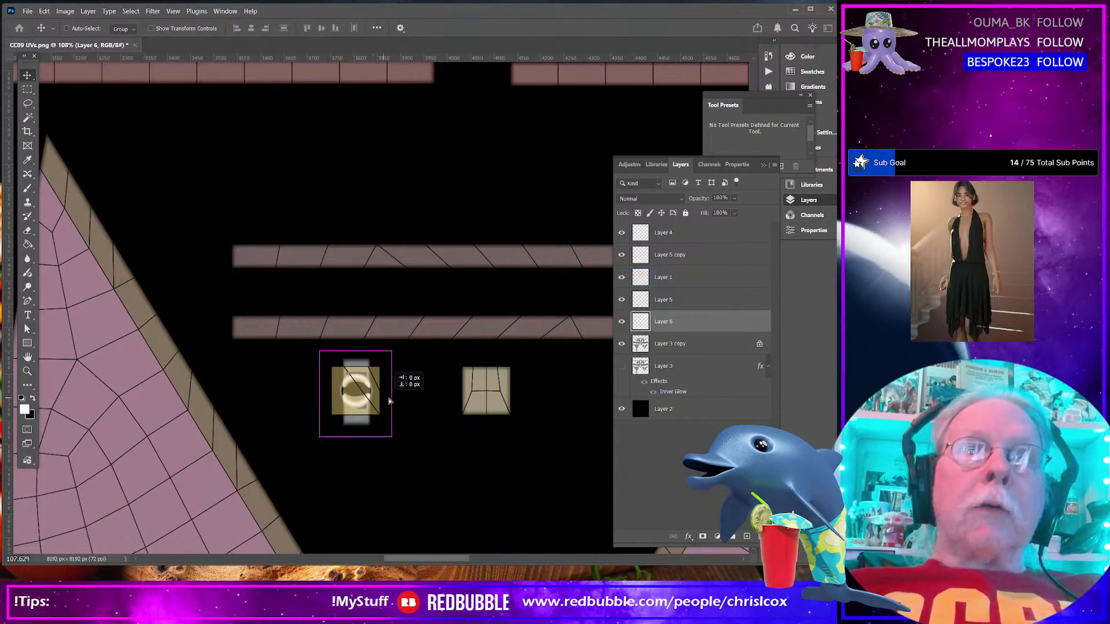
left_click_drag(419, 404, 490, 403)
key("ctrl+z")
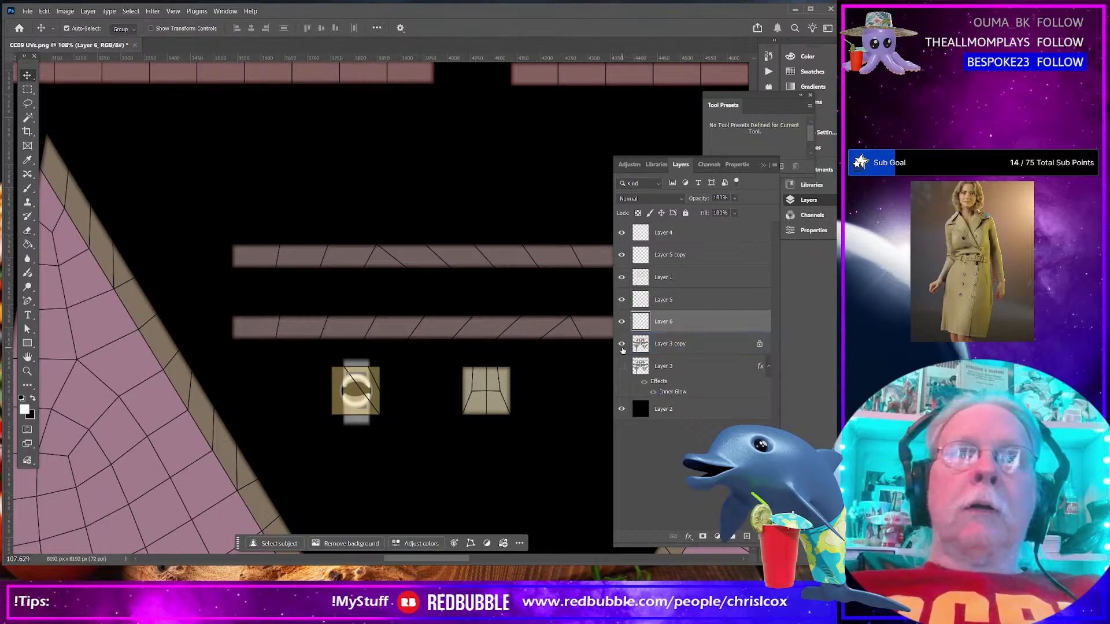
key("ctrl+z")
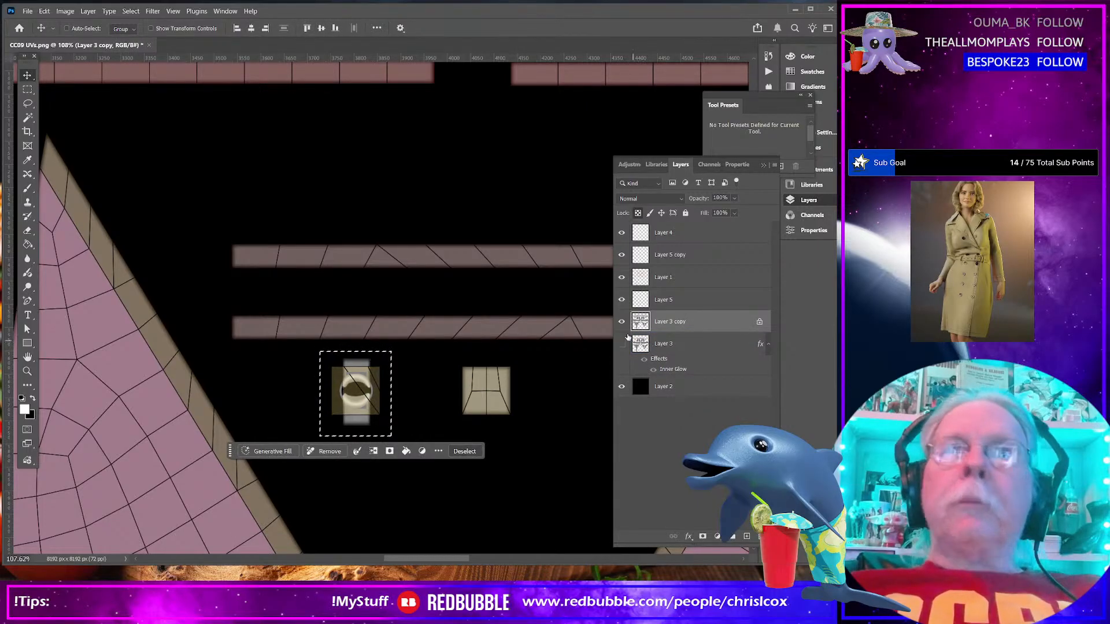
Copy the selected ring band to a new layer and move the copy onto the middle UV square, using the Layer 1 overlay for alignment
left_click(621, 277)
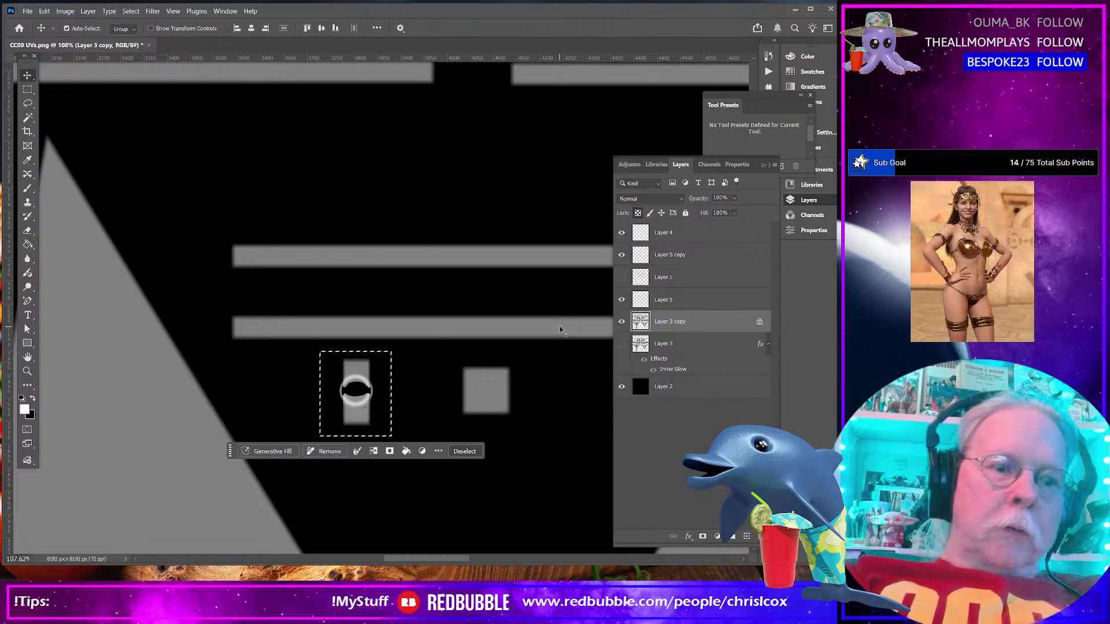
key("ctrl+j")
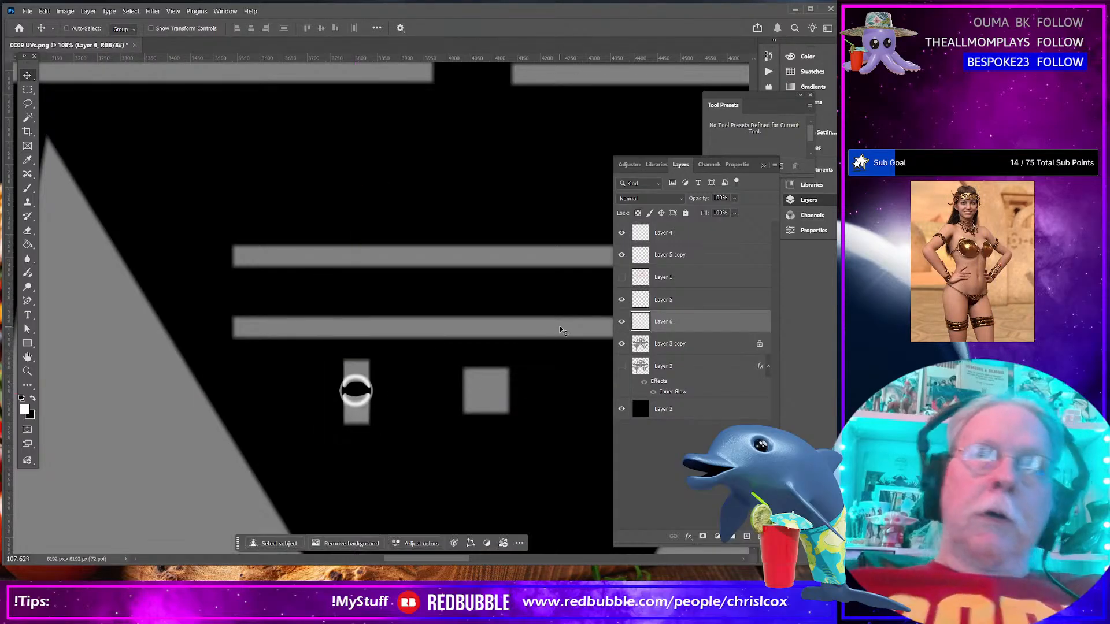
left_click(622, 277)
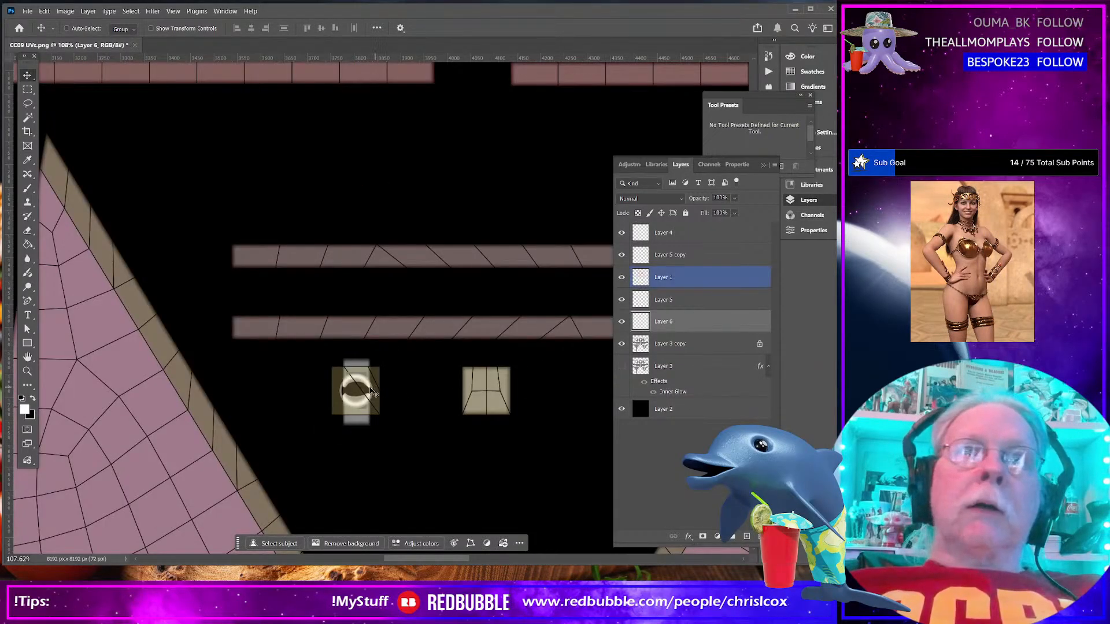
left_click_drag(358, 376, 488, 382)
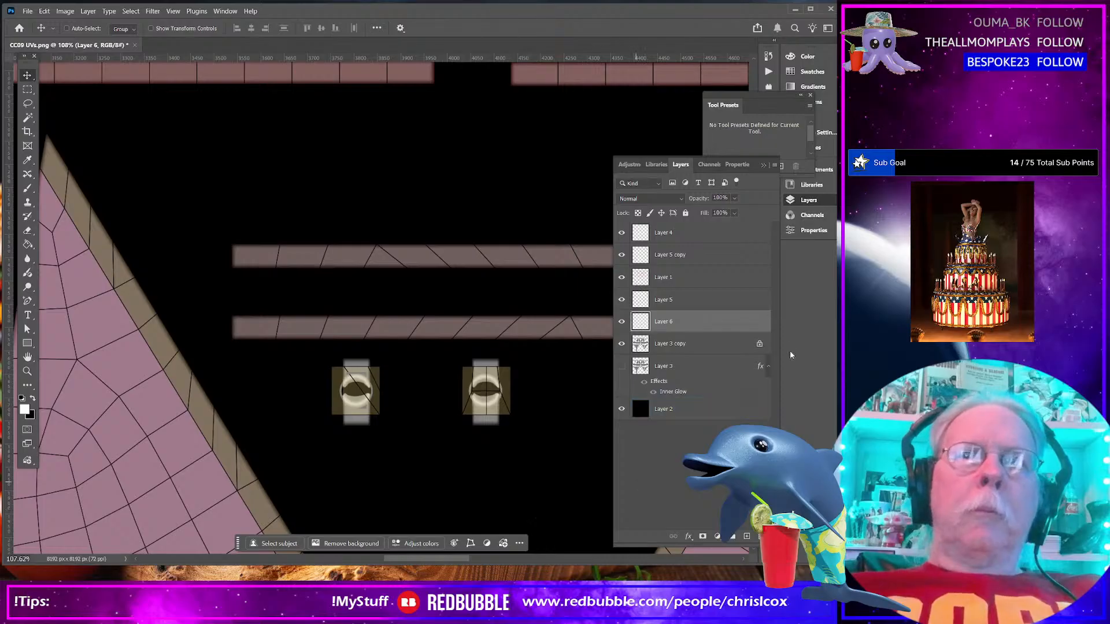
Paste another copy of the ring band on its own layer and centre it on the third UV square
right_click(685, 320)
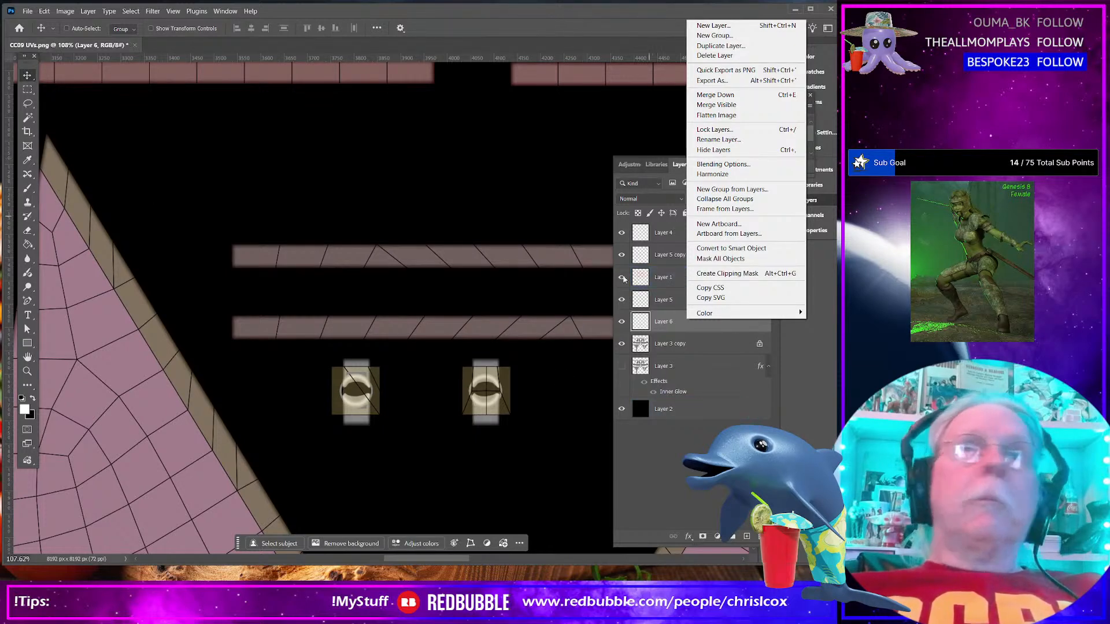
left_click(715, 330)
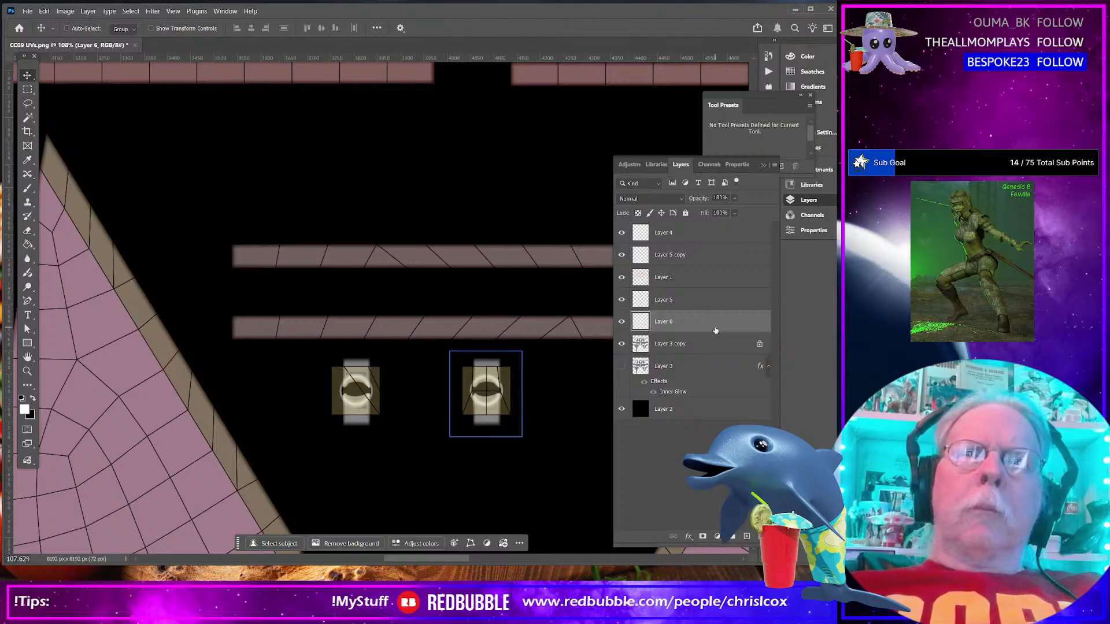
key("ctrl+v")
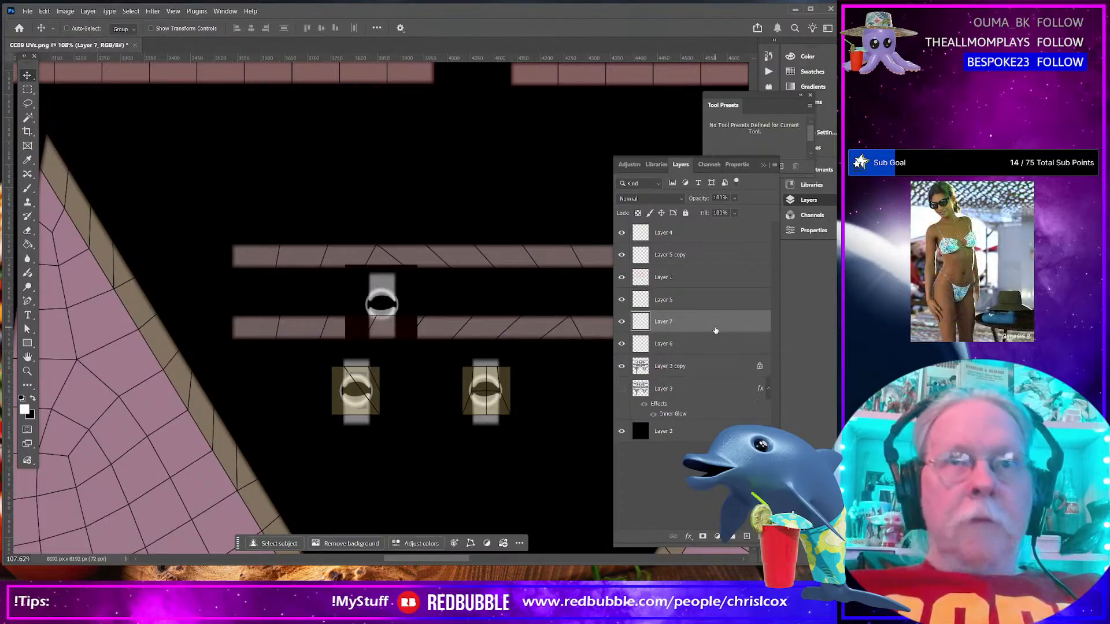
left_click_drag(379, 293, 601, 390)
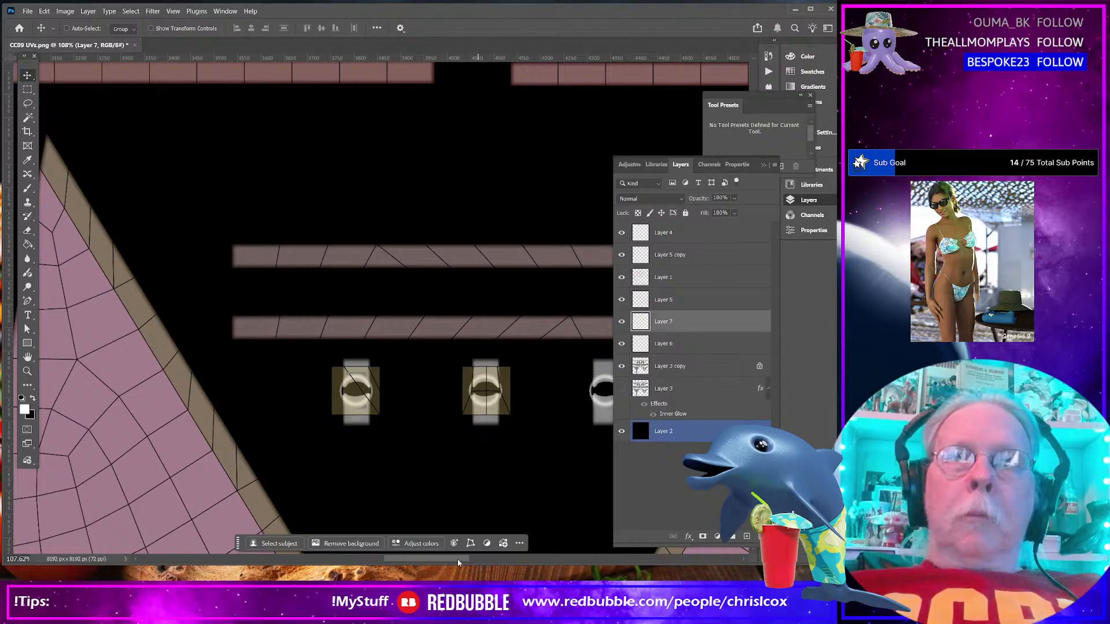
scroll(480, 560, "right", 5)
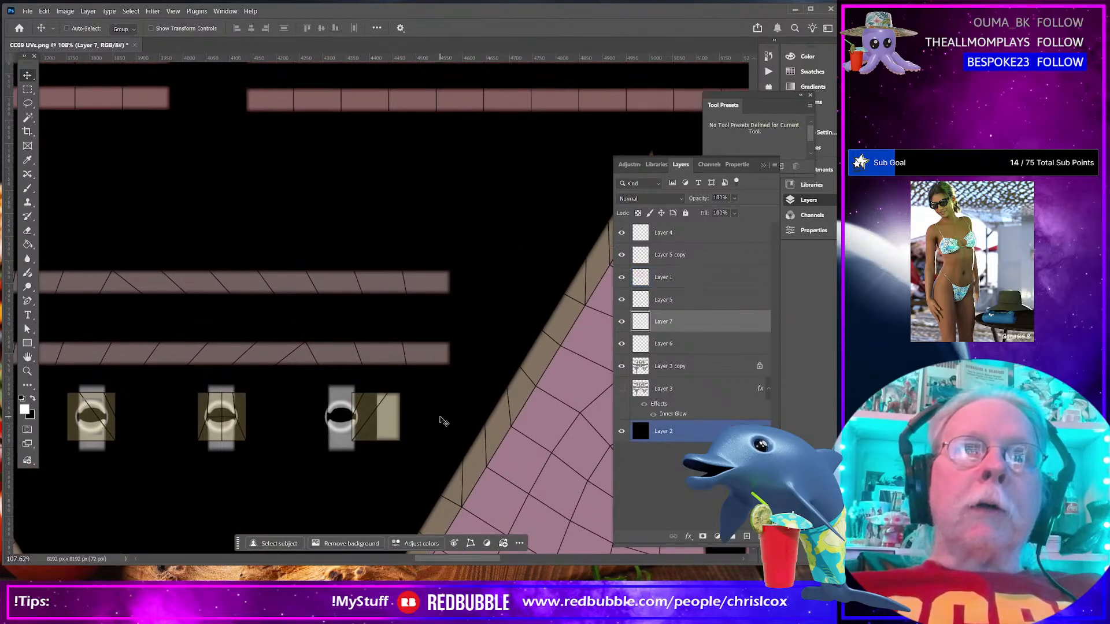
left_click_drag(346, 384, 380, 387)
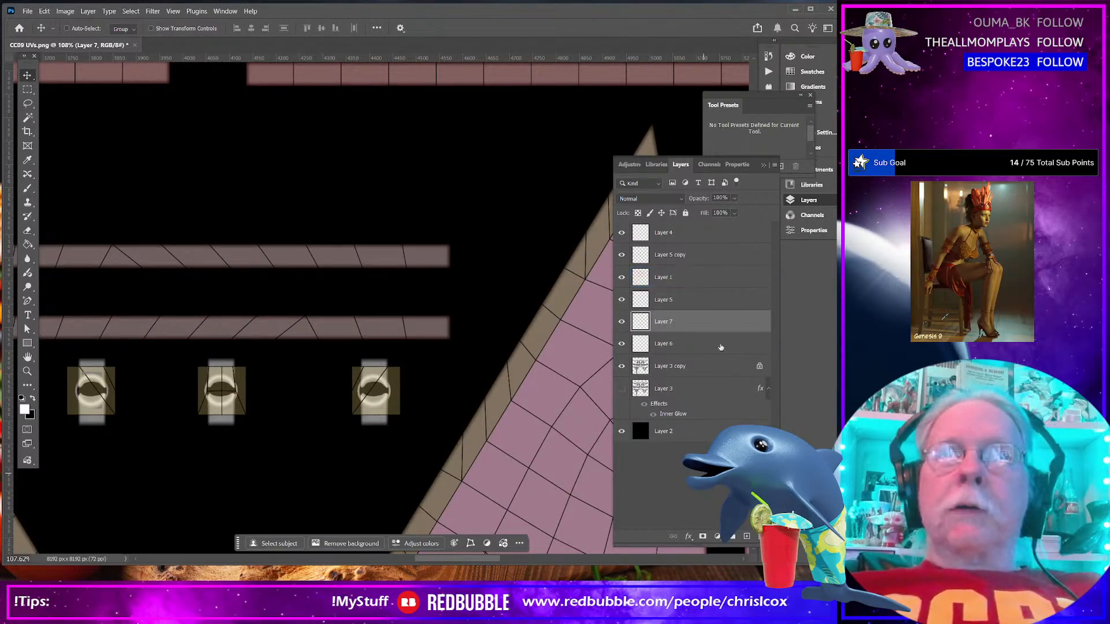
Hide the Layer 1 UV overlay and check the three ring bands within the whole texture layout
left_click(621, 277)
left_click(373, 391, "ctrl")
scroll(373, 391, "down", 10)
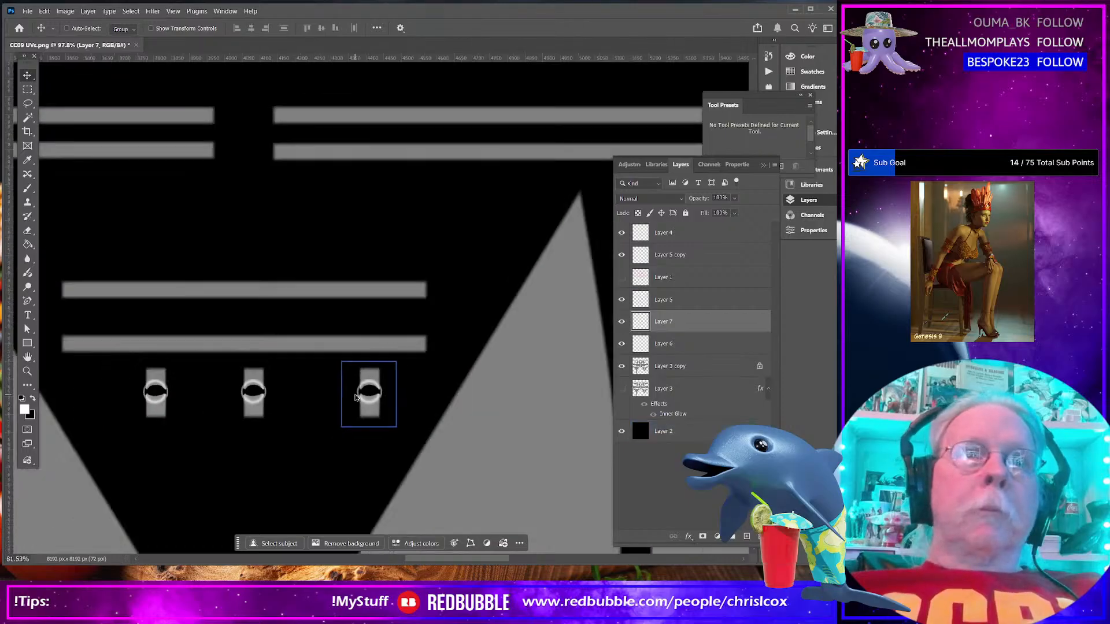
scroll(358, 397, "down", 1)
left_click(358, 399, "ctrl")
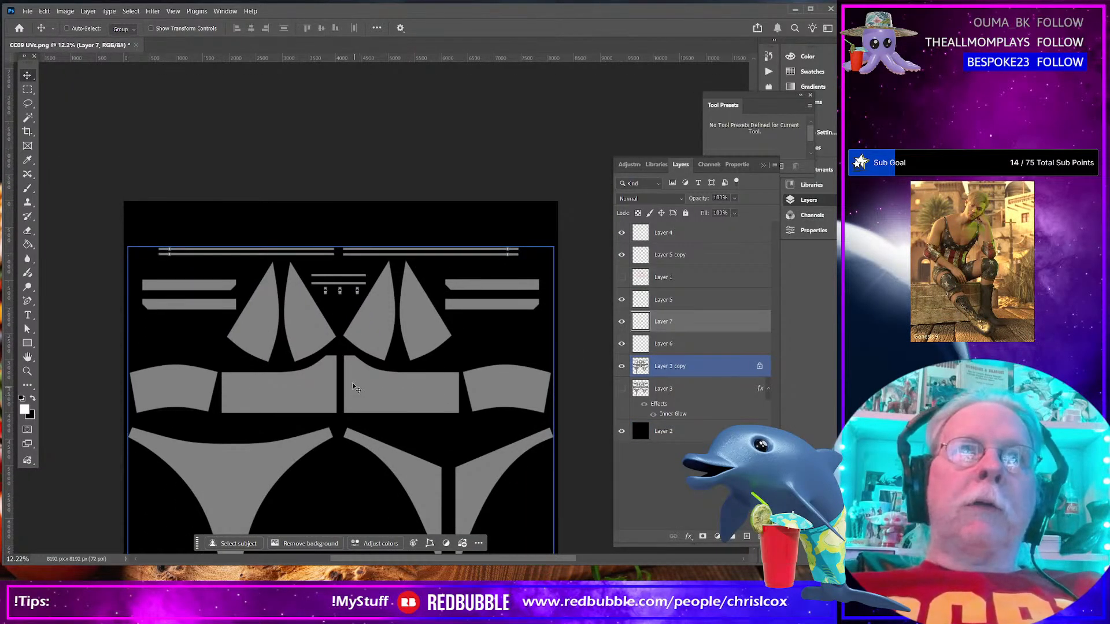
scroll(350, 383, "down", 2)
left_click(344, 381, "ctrl")
scroll(344, 381, "up", 4)
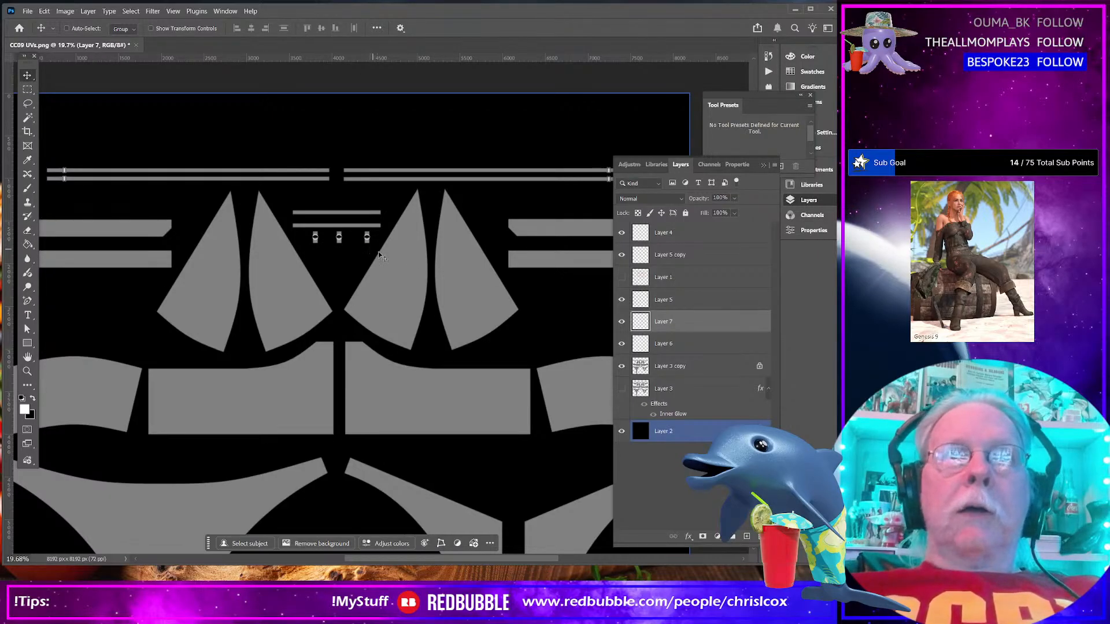
Group all layers from Layer 4 down to Layer 3 into a new group named dISPLACEMENT, leaving out Layer 2
left_click(682, 233)
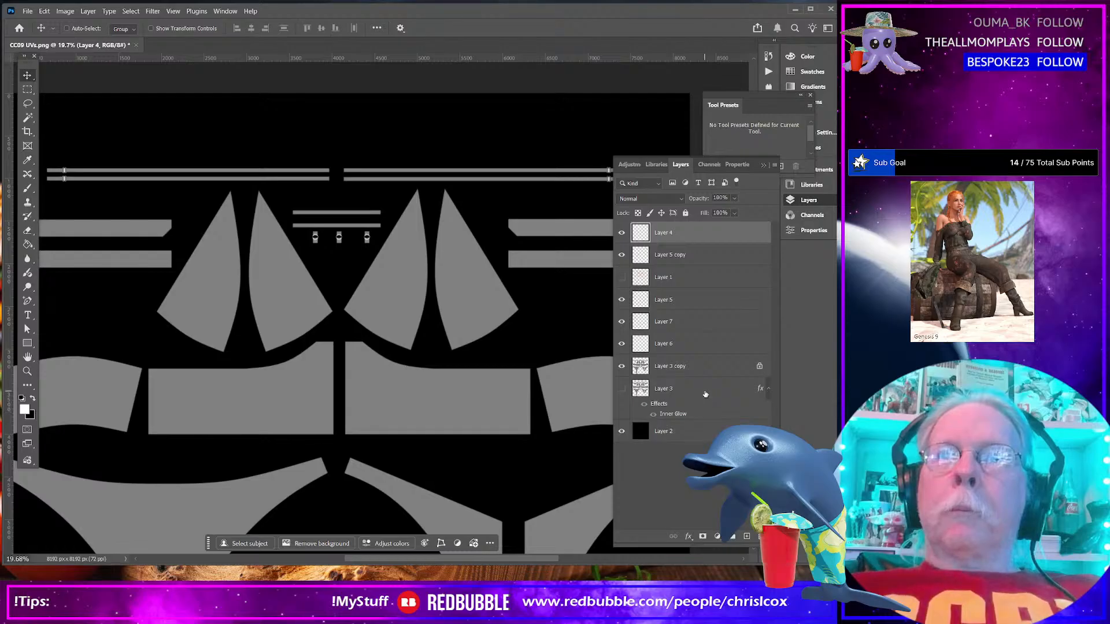
right_click(705, 394)
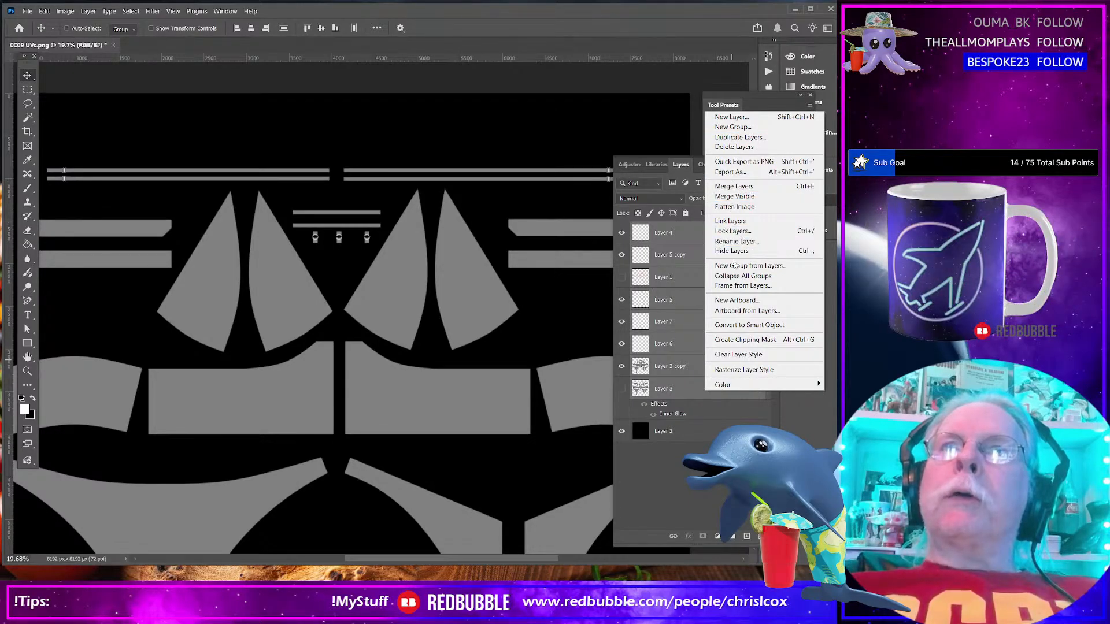
left_click(733, 268)
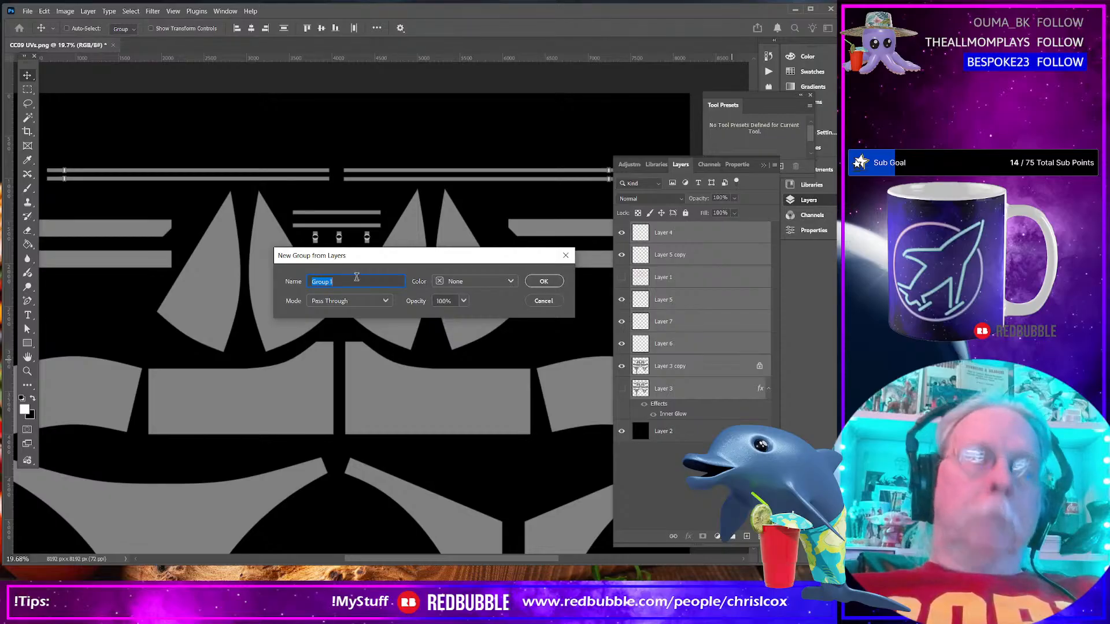
type("dISPLA")
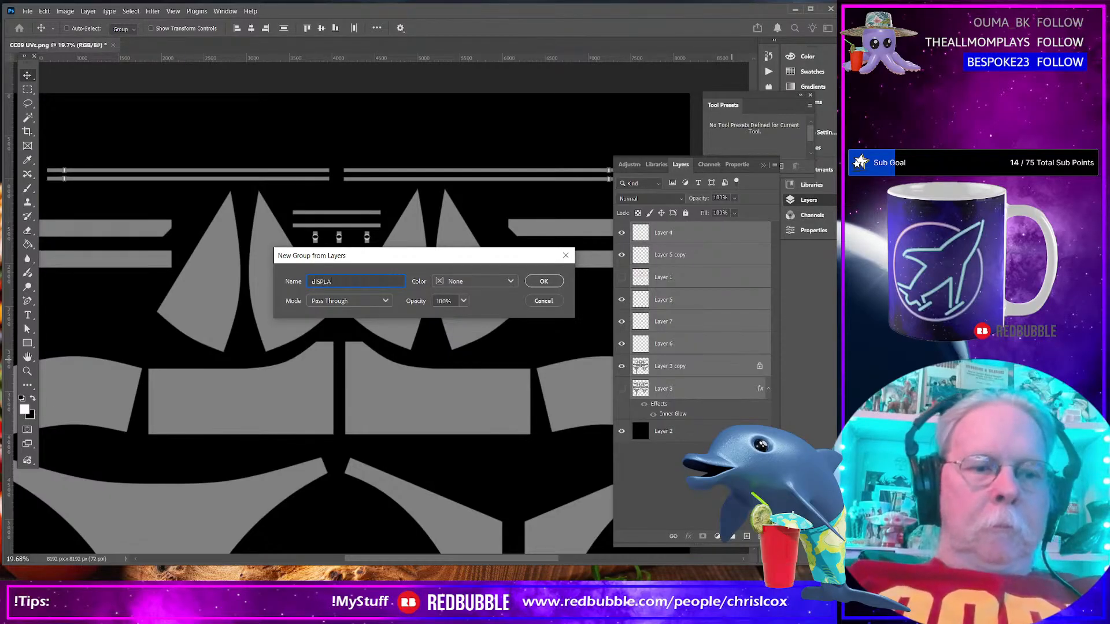
key("Return")
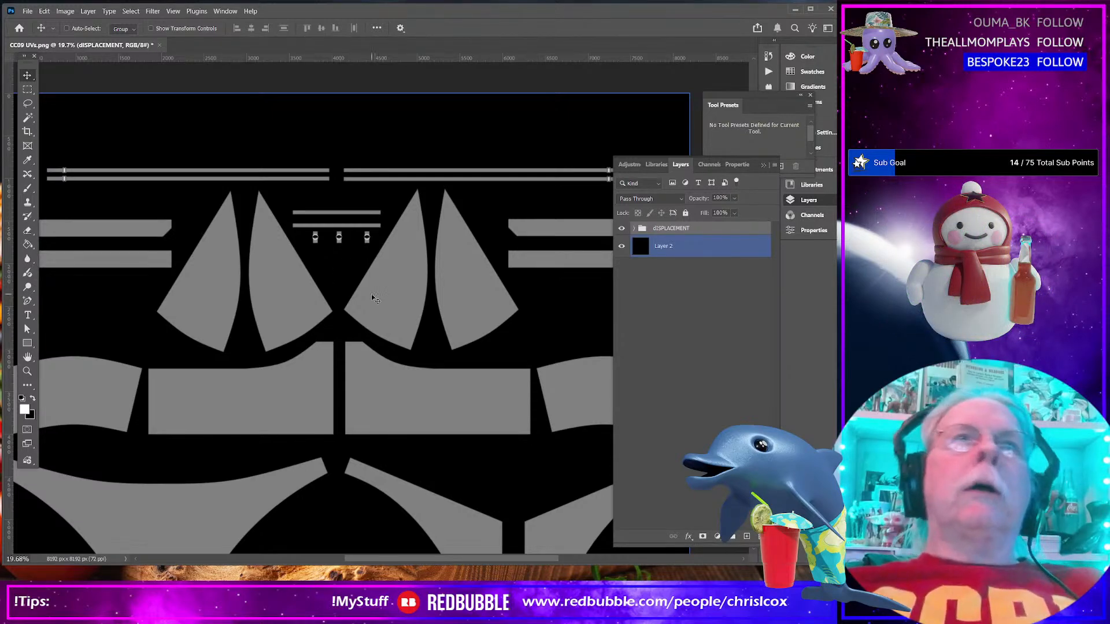
Start exporting the displacement texture with Export As in JPG format
left_click(27, 11)
mouse_move(70, 196)
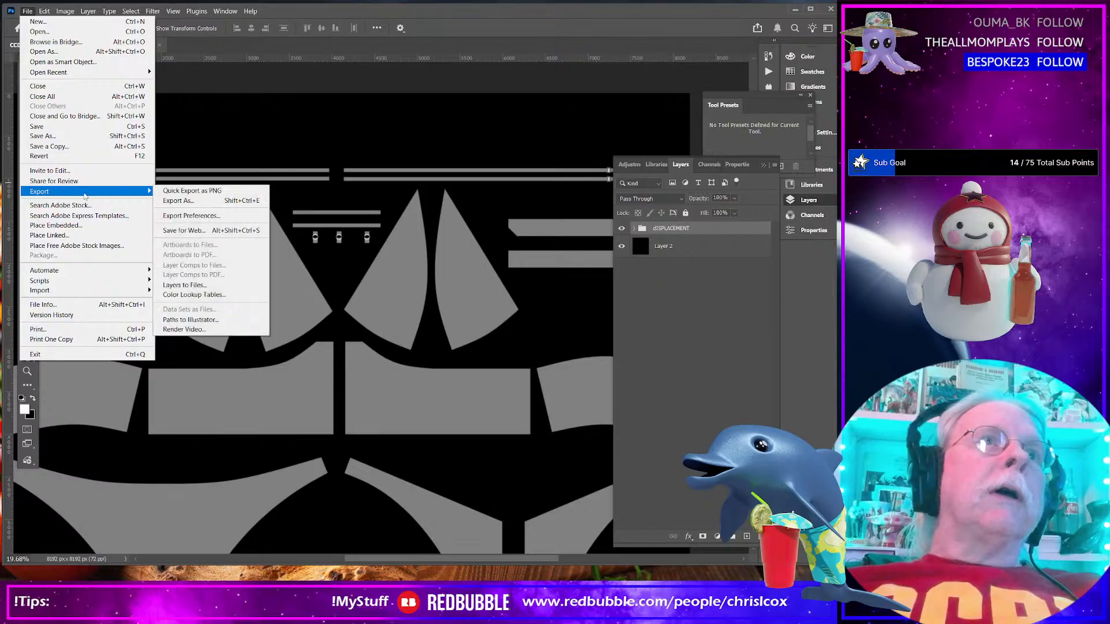
left_click(179, 201)
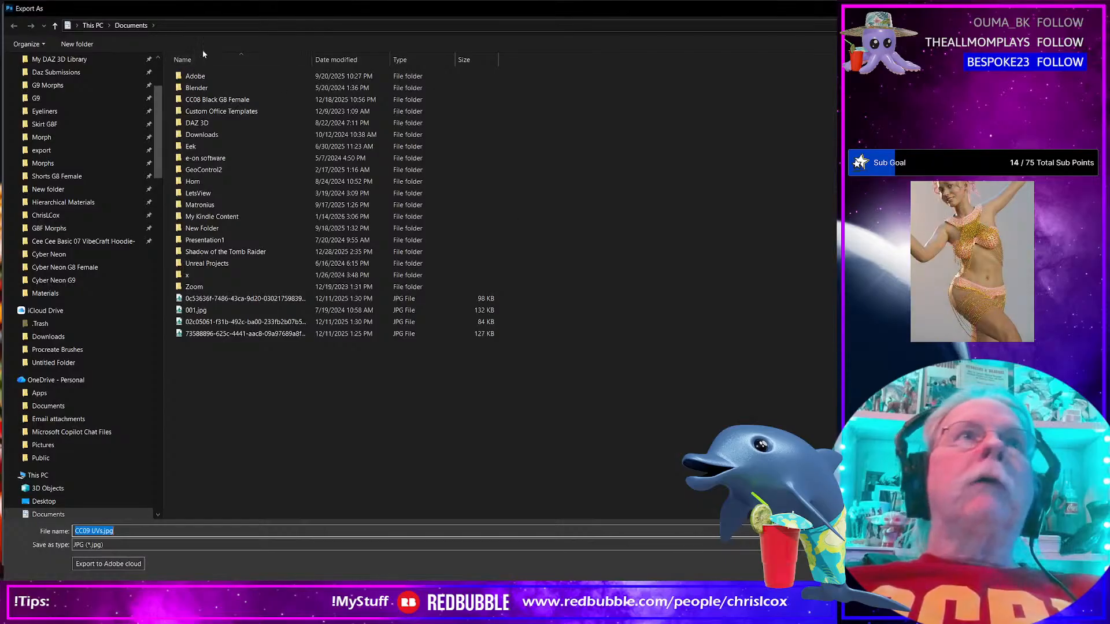
Set the export location to the Runtime folder under Projects, Cee Cee Basics, CeeCee Basics 09
left_click_drag(156, 131, 154, 77)
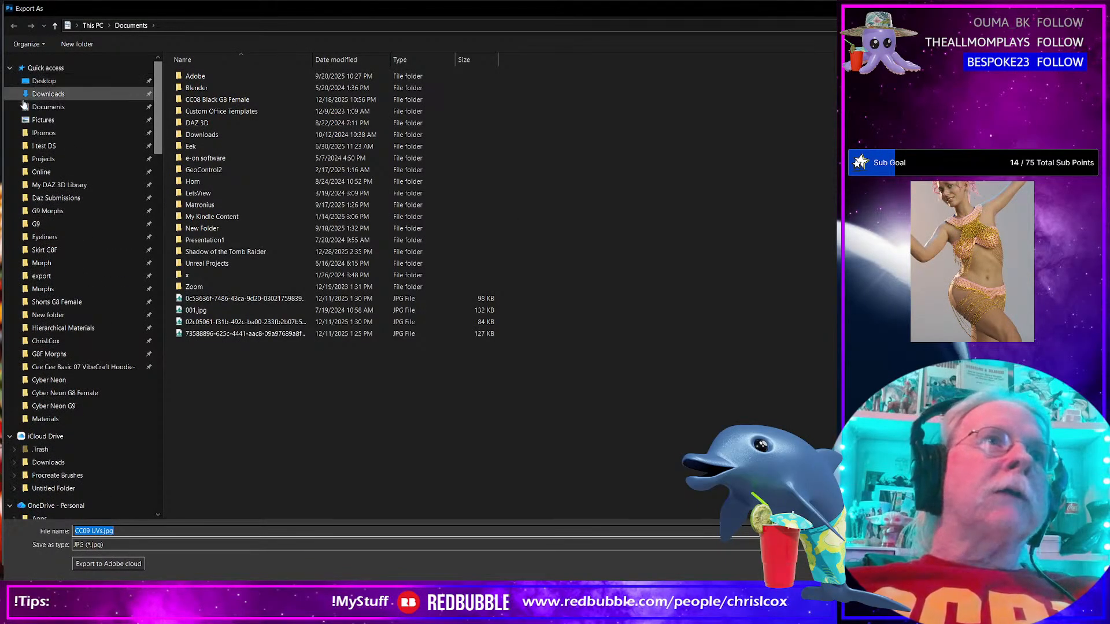
left_click(62, 159)
scroll(297, 208, "down", 1)
scroll(296, 210, "down", 11)
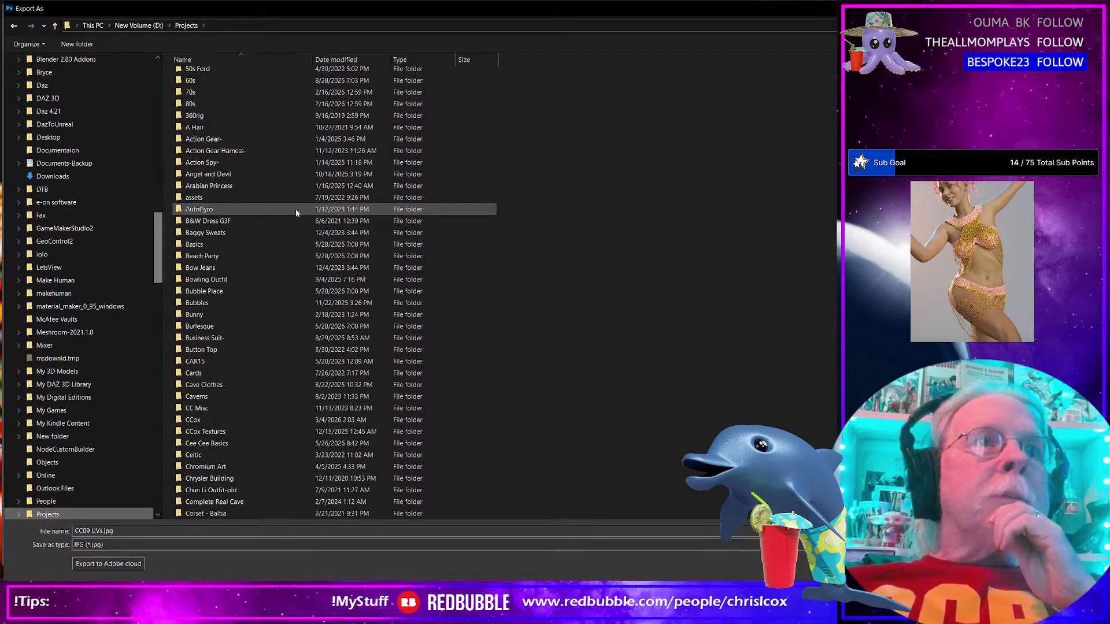
double_click(240, 199)
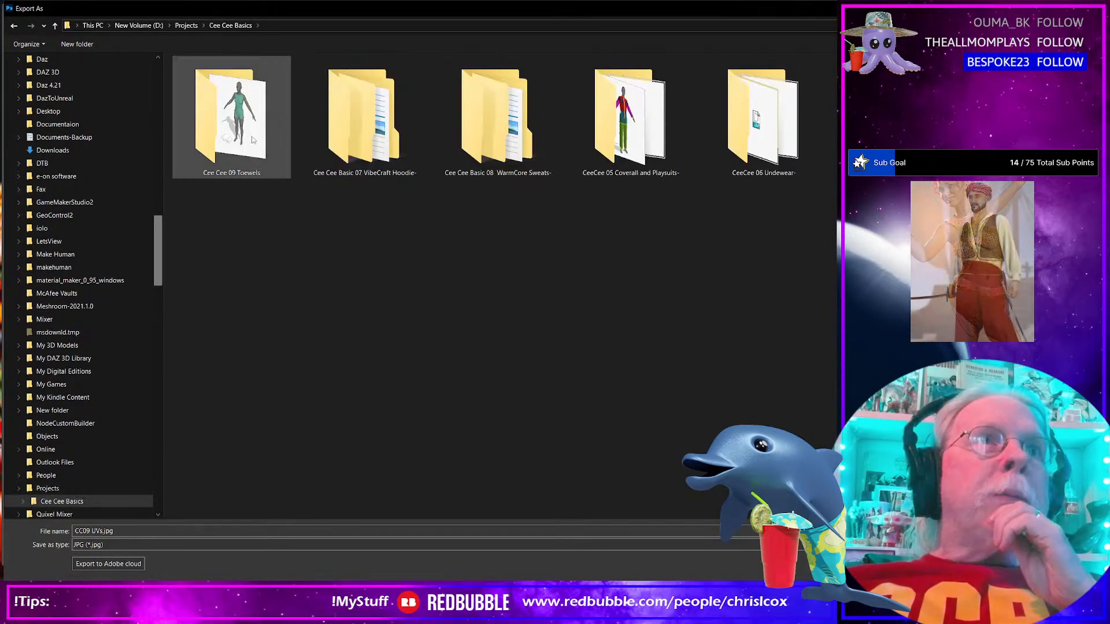
double_click(896, 122)
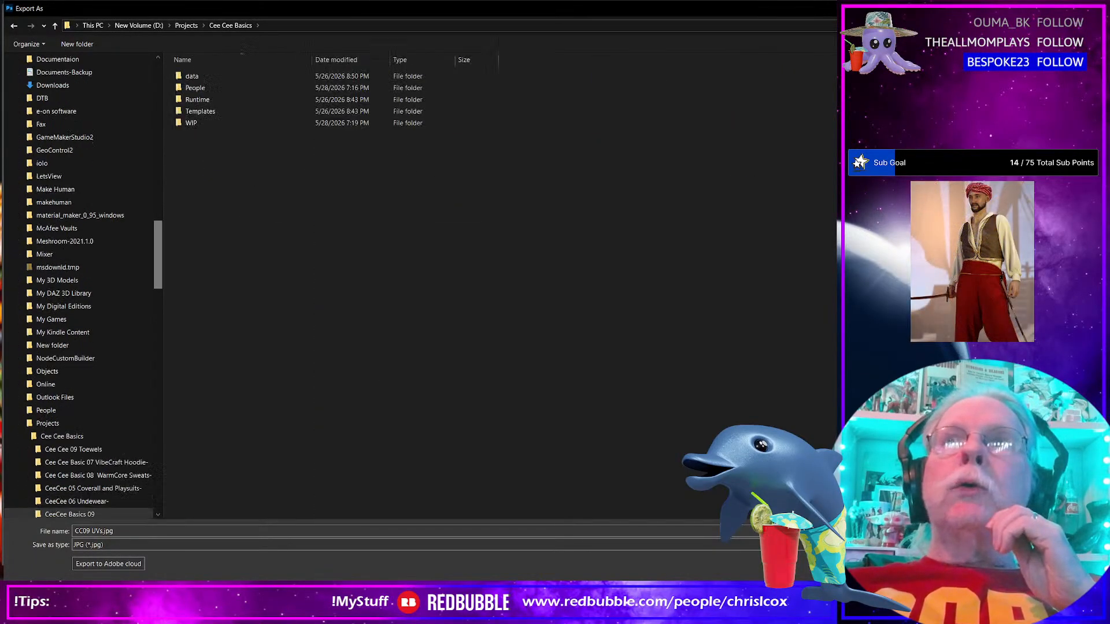
double_click(199, 100)
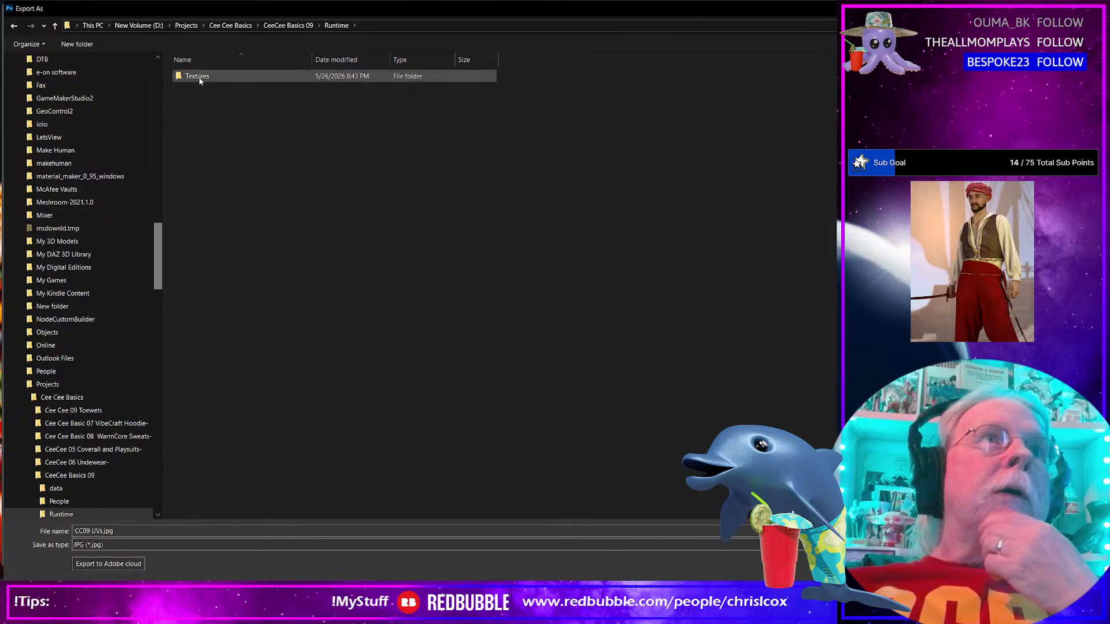
Choose the Runtime/Textures/CCox/CC09 folder as the destination for the JPG export
double_click(199, 78)
double_click(200, 78)
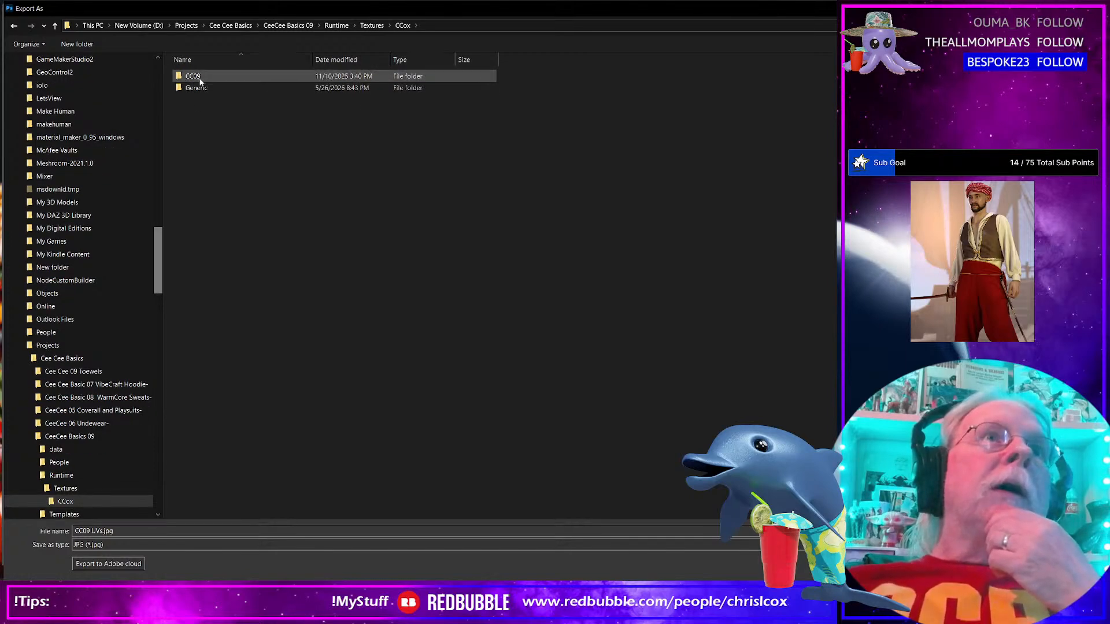
double_click(199, 77)
left_click(151, 532)
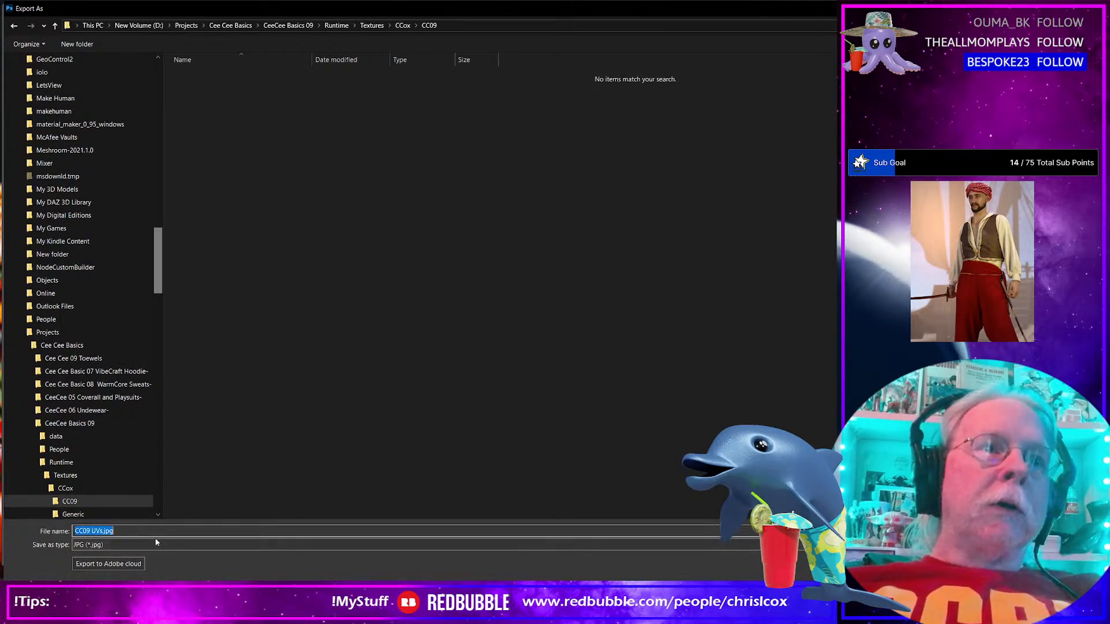
key("Right")
key("Left")
key("Left")
key("Left")
key("Left")
key("shift+Left")
key("shift+Left")
key("shift+Left")
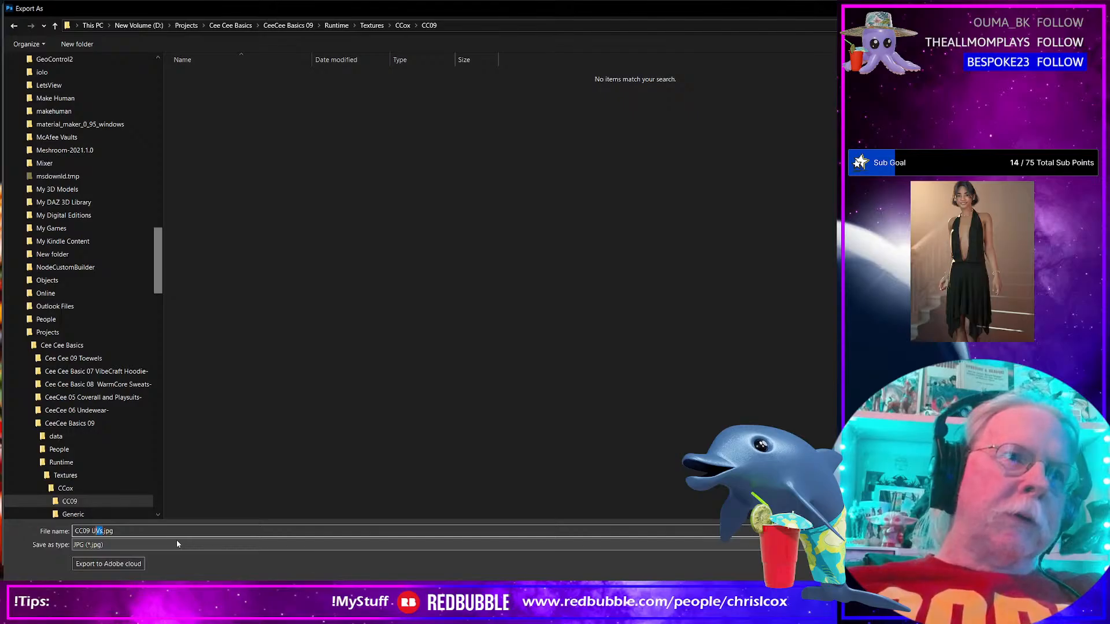
type("dISPLACEMENT")
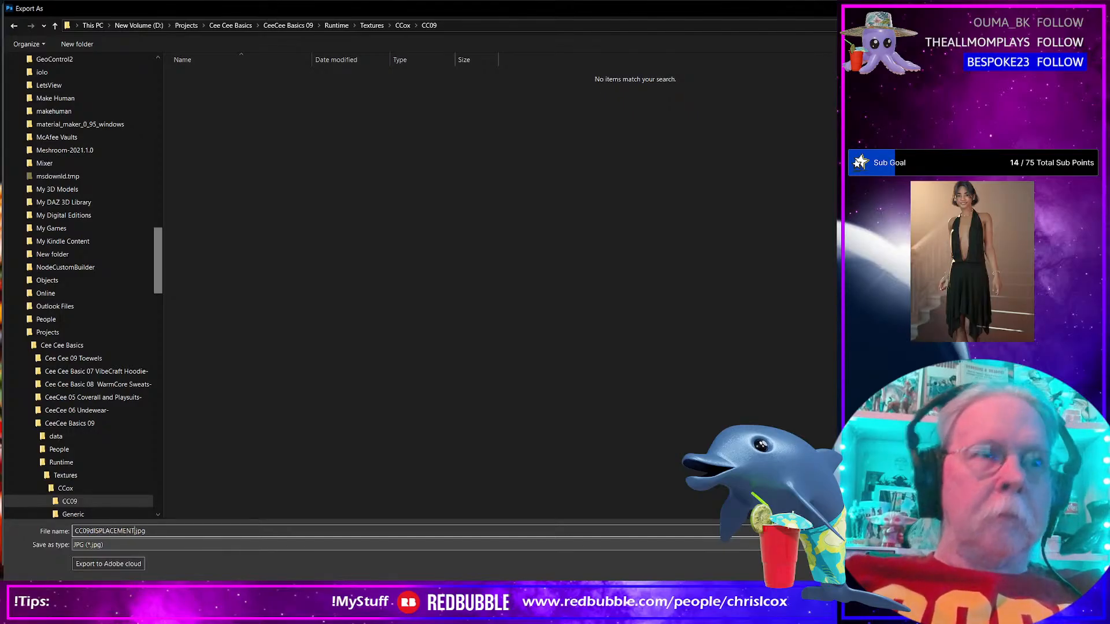
Correct the export file name to CC09 Displacement.jpg and save the image
key("shift+Home")
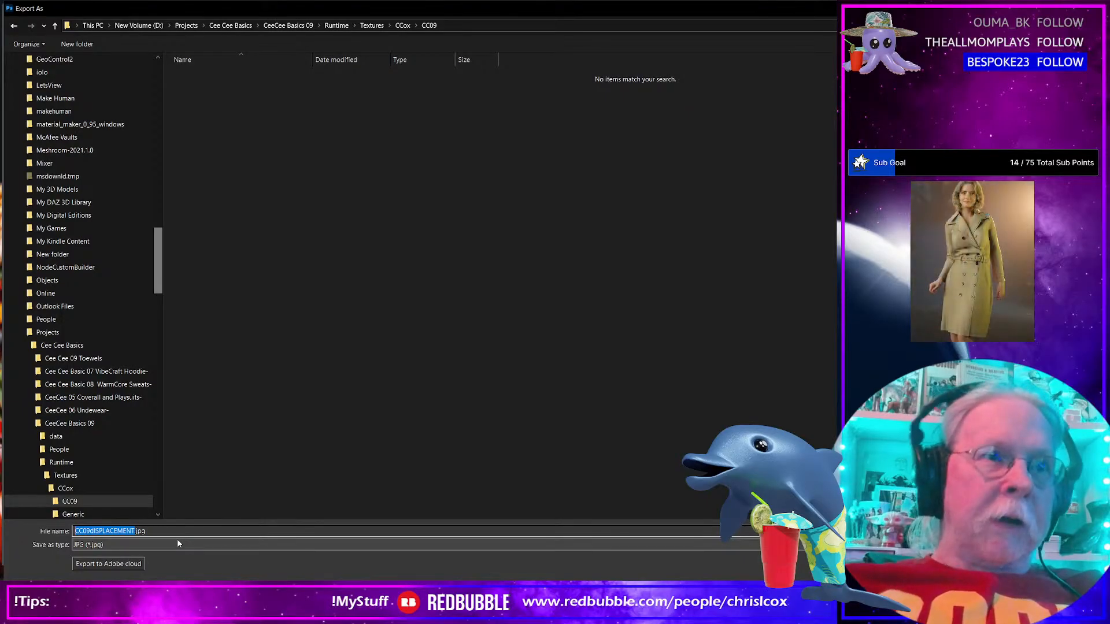
key("Right")
key("shift+Left")
key("shift+Left")
key("shift+Left")
key("shift+Left")
key("shift+Left")
key("shift+Left")
key("shift+Left")
key("shift+Left")
key("shift+Left")
key("shift+Left")
key("shift+Left")
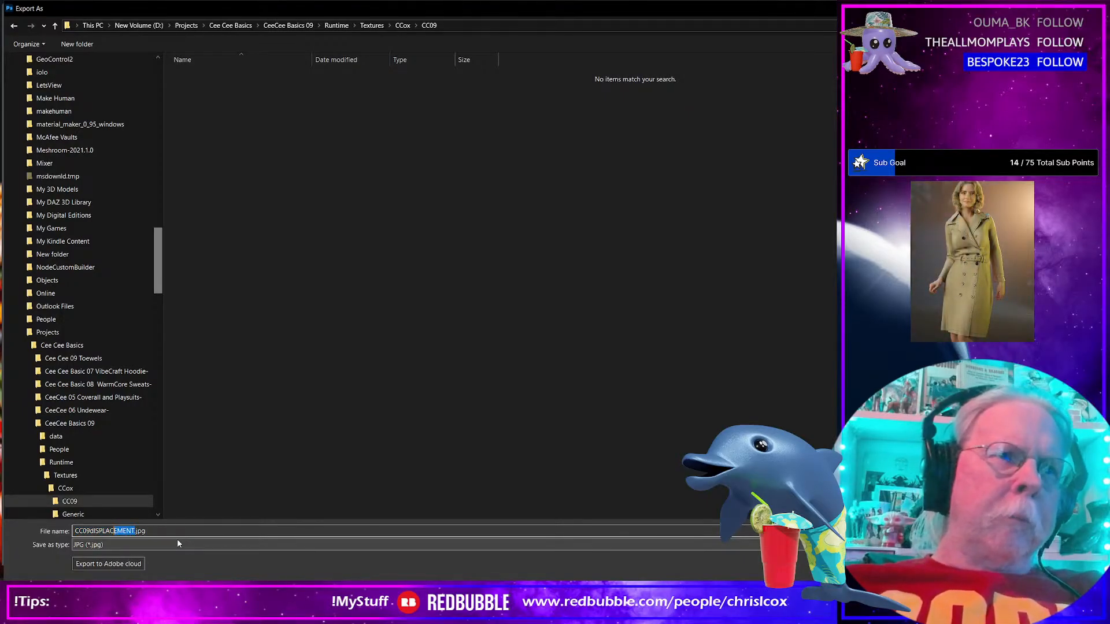
key("shift+Left")
key("BackSpace")
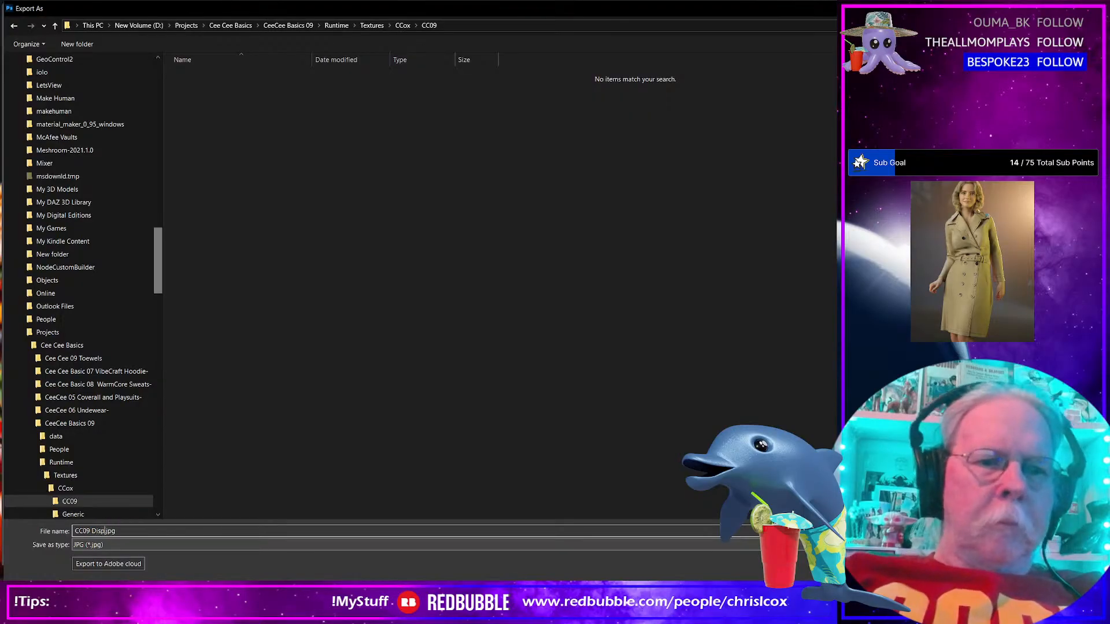
type("Displacement")
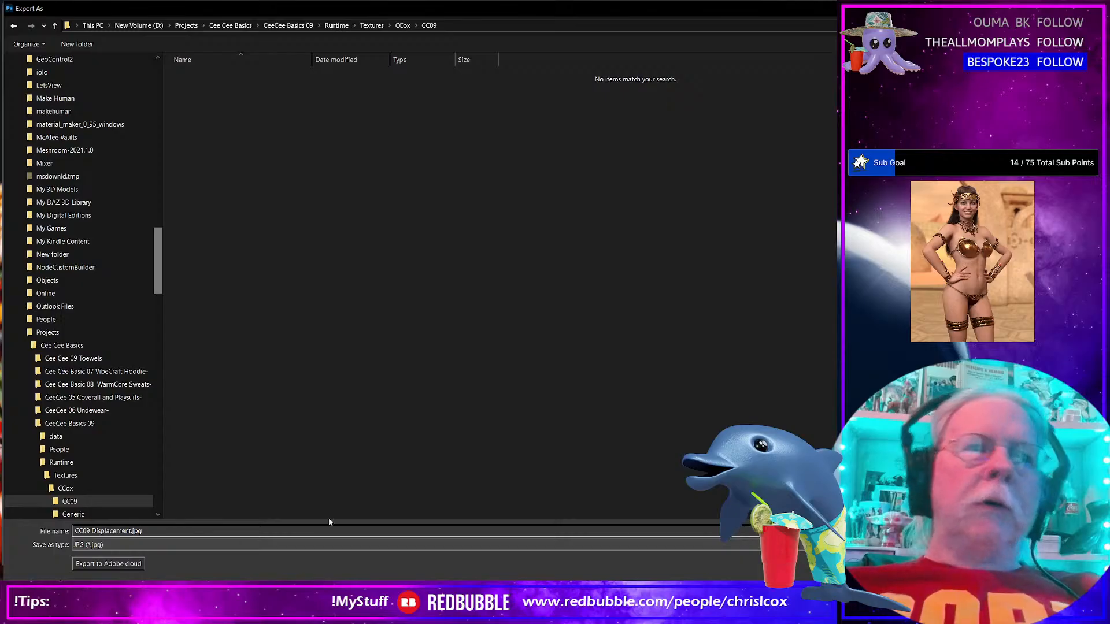
key("Return")
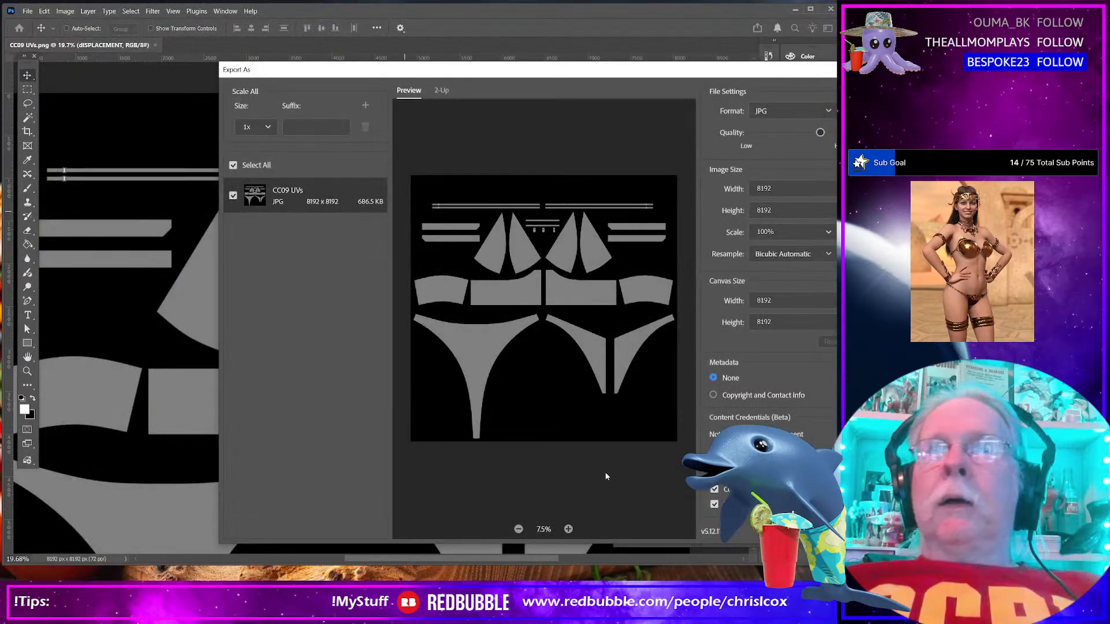
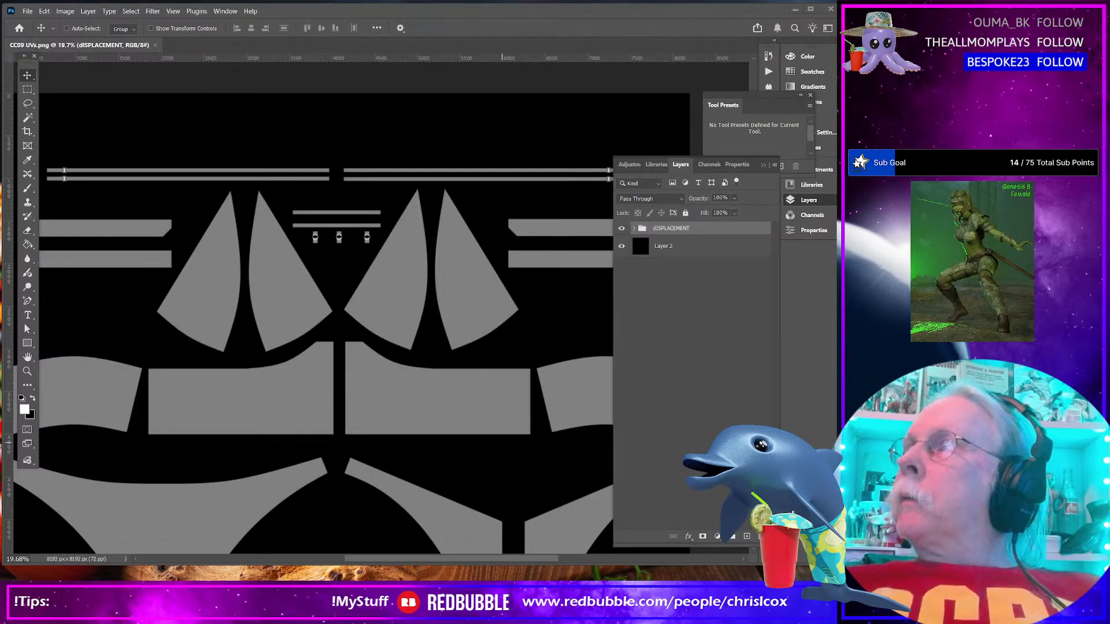
Switch to Daz Studio, select all CC09 G Female surfaces and apply the AO Color 46-SlateGray shader to them
key("alt+Tab")
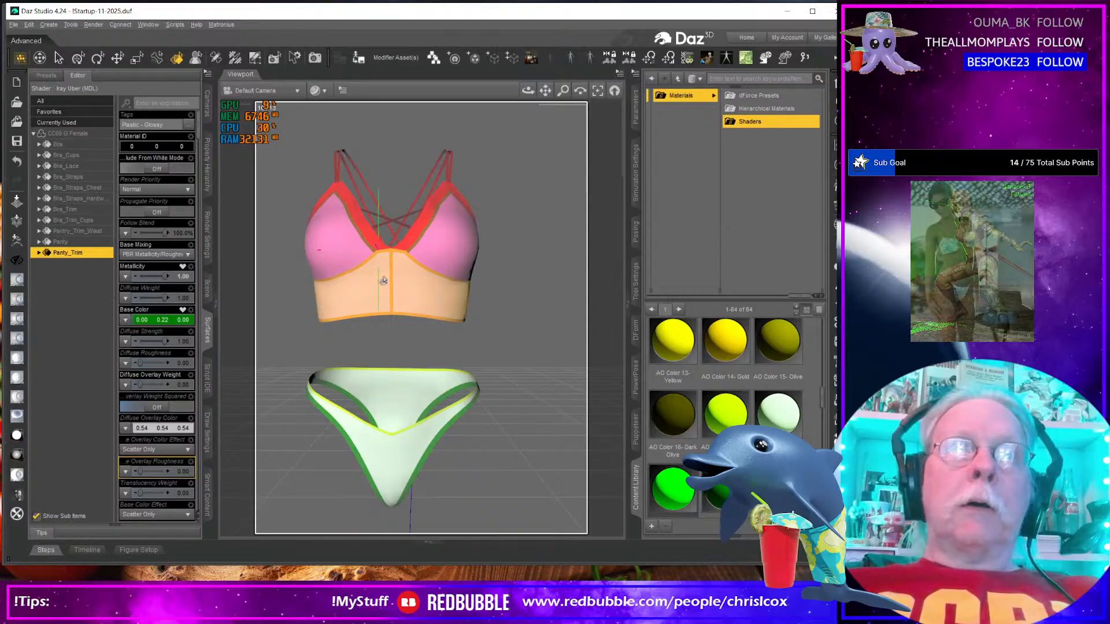
left_click(81, 134)
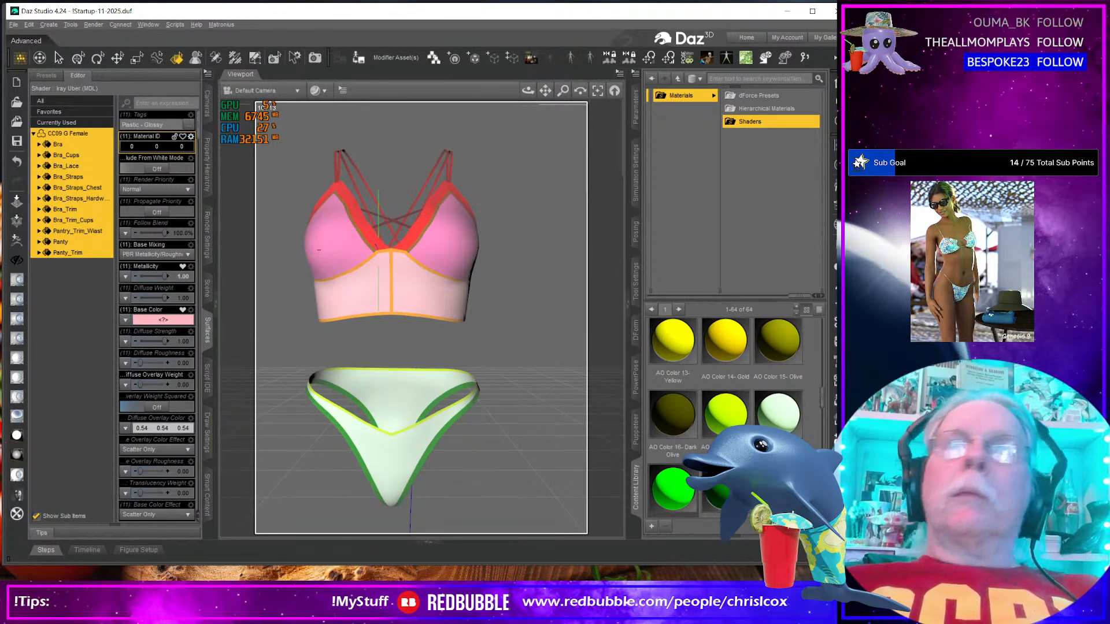
scroll(725, 417, "down", 5)
double_click(677, 337)
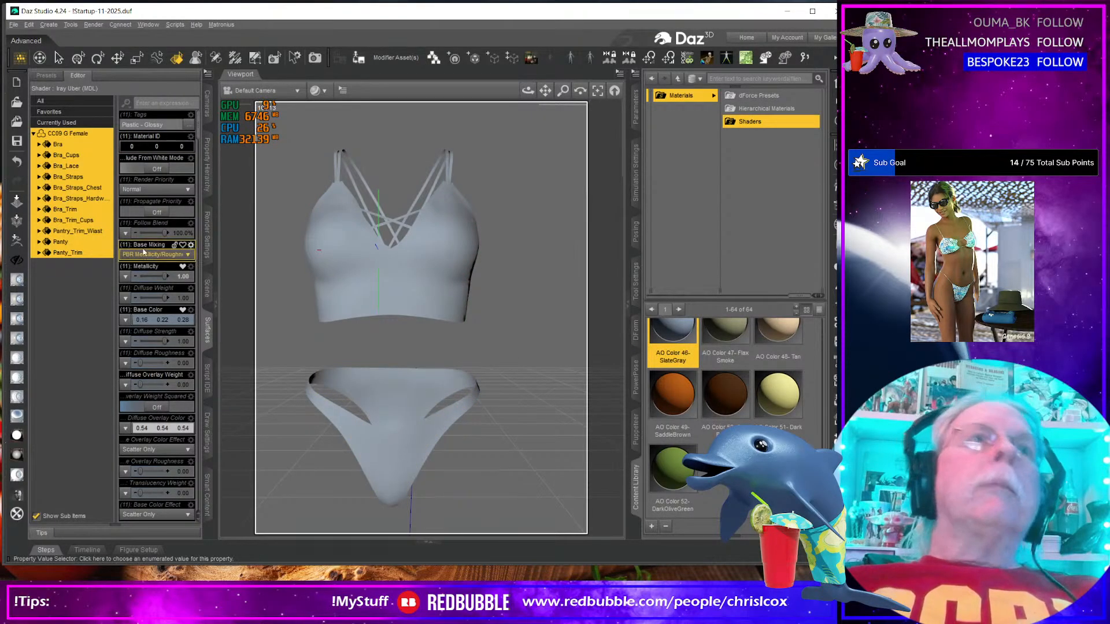
Stop showing the hidden properties in the surface settings of the selected materials
scroll(171, 368, "down", 5)
scroll(171, 367, "up", 5)
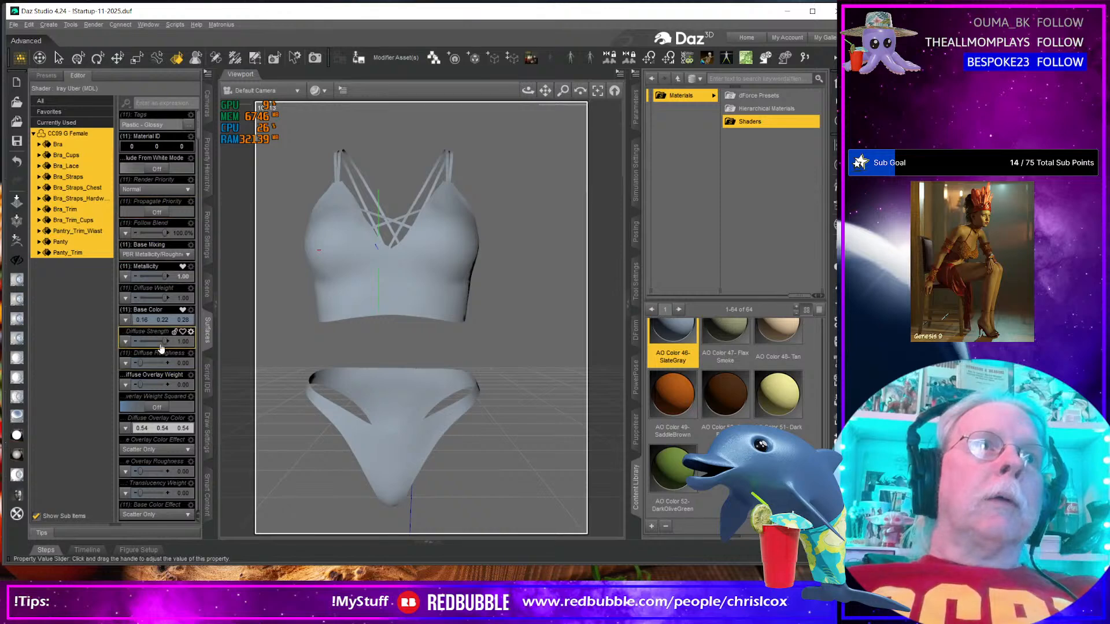
left_click(208, 79)
mouse_move(263, 84)
left_click(353, 90)
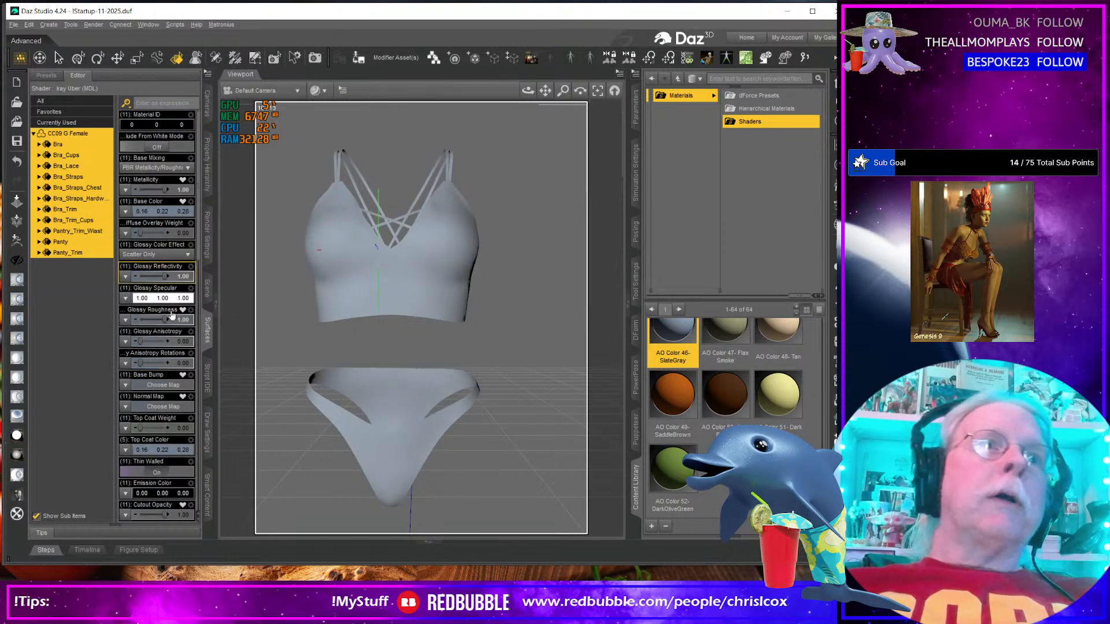
Browse for a Displacement Strength map and go to the Projects/Cee Cee Basics/CeeCee Basics 09 folder
scroll(156, 480, "down", 1)
scroll(159, 479, "down", 1)
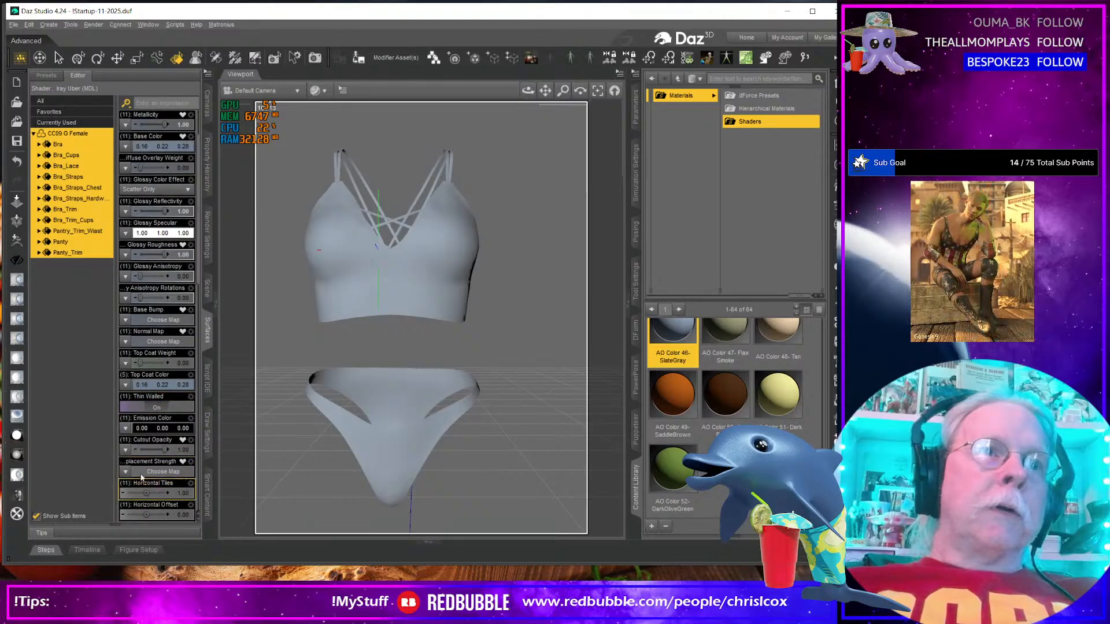
left_click(132, 476)
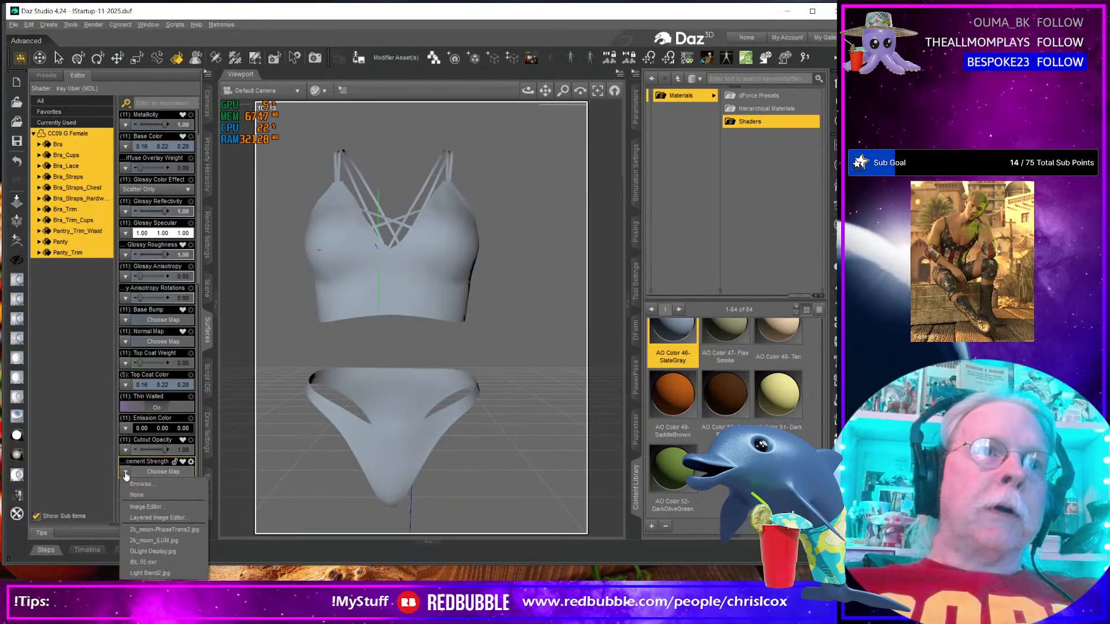
left_click(163, 486)
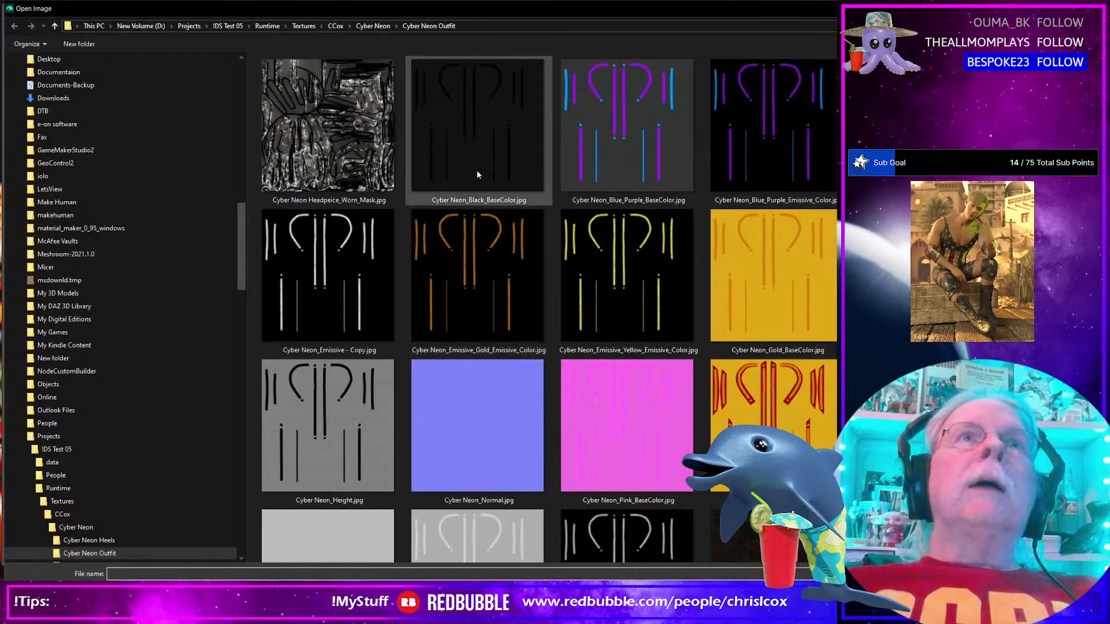
left_click(189, 26)
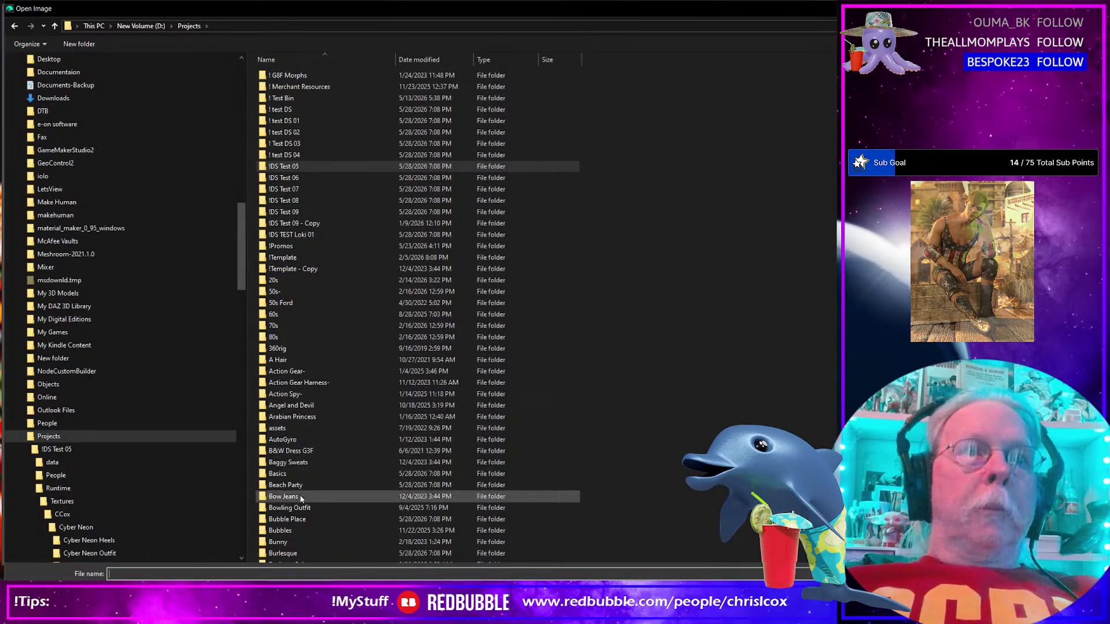
scroll(299, 509, "down", 7)
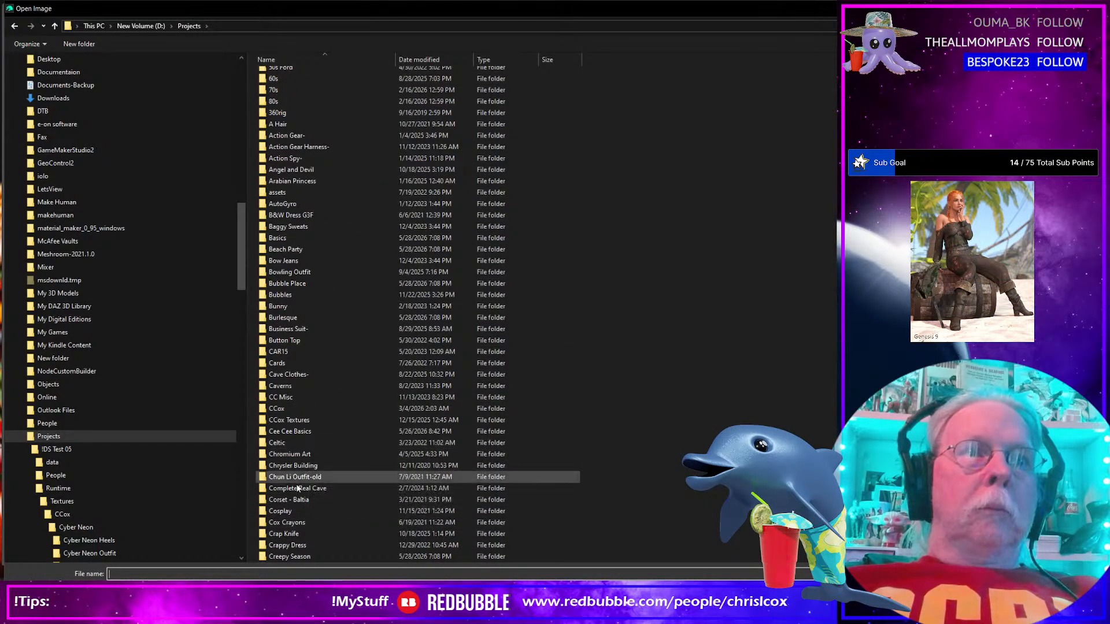
double_click(293, 431)
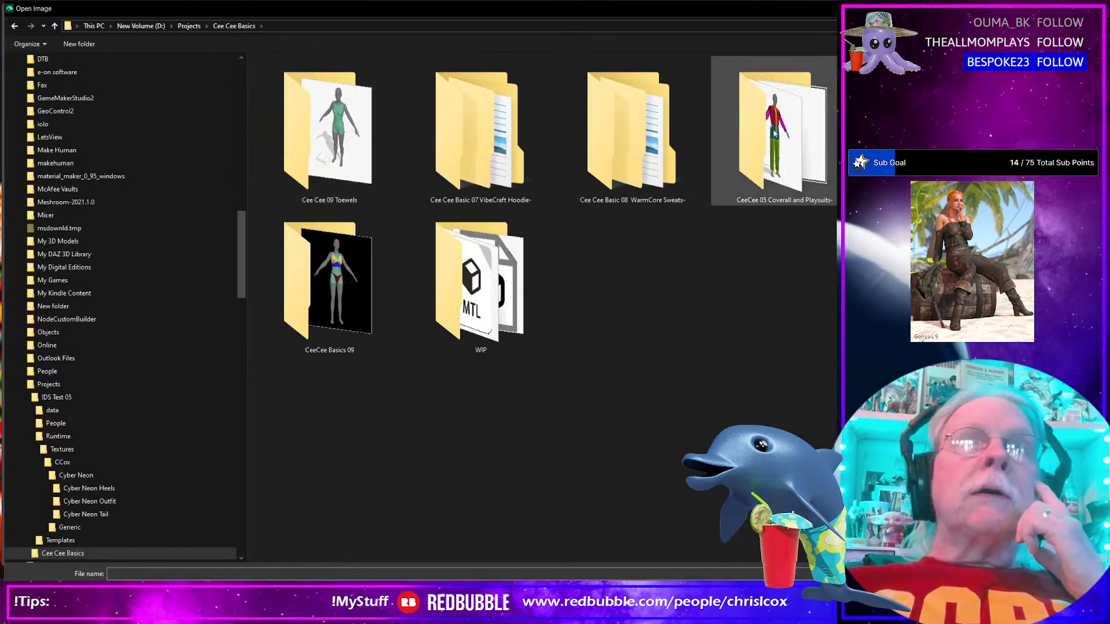
double_click(322, 303)
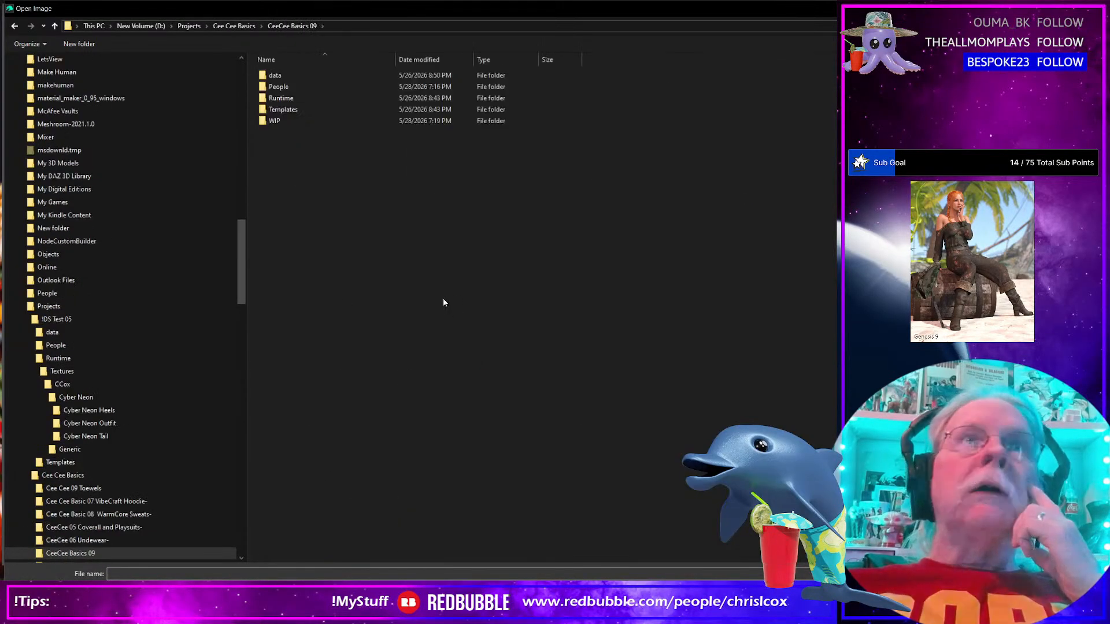
Load CC09 Displacement.jpg from Runtime/Textures/CCox/CC09 as the Displacement Strength map
double_click(280, 101)
double_click(280, 74)
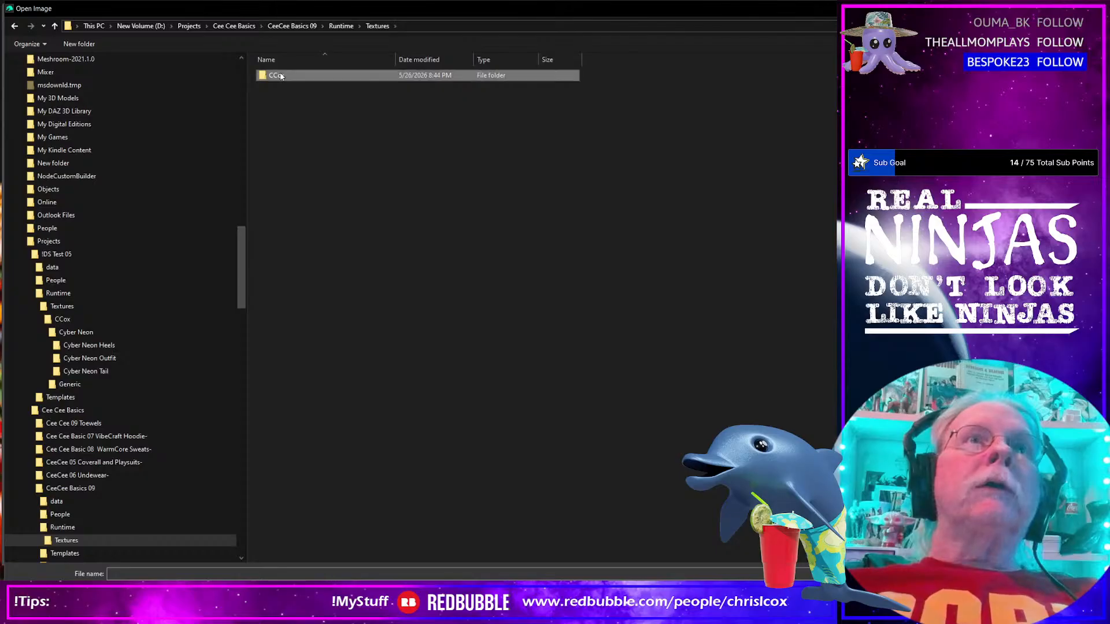
double_click(280, 75)
double_click(277, 75)
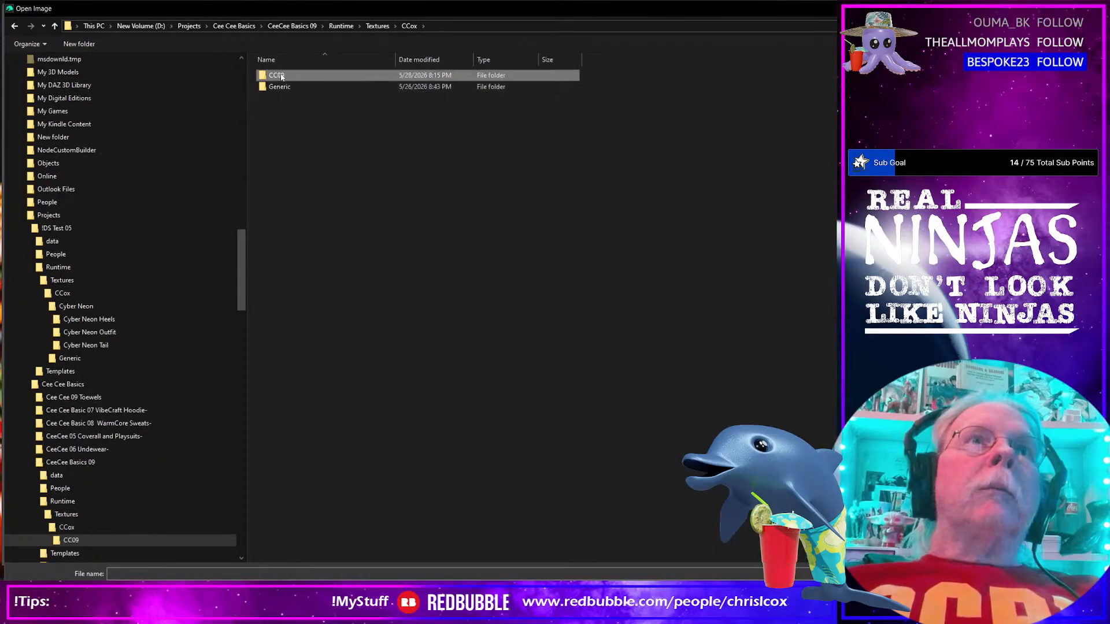
left_click(358, 162)
key("Return")
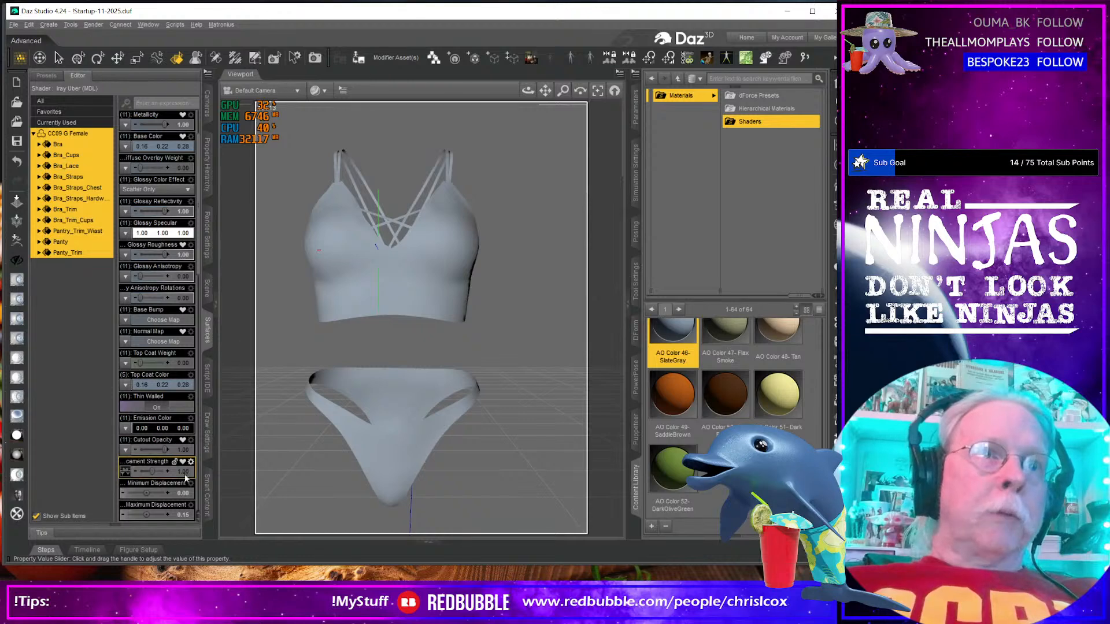
Set Maximum Displacement to 0.30 and SubD Displacement Level to 7 for all selected surfaces
scroll(185, 440, "down", 3)
left_click(184, 386)
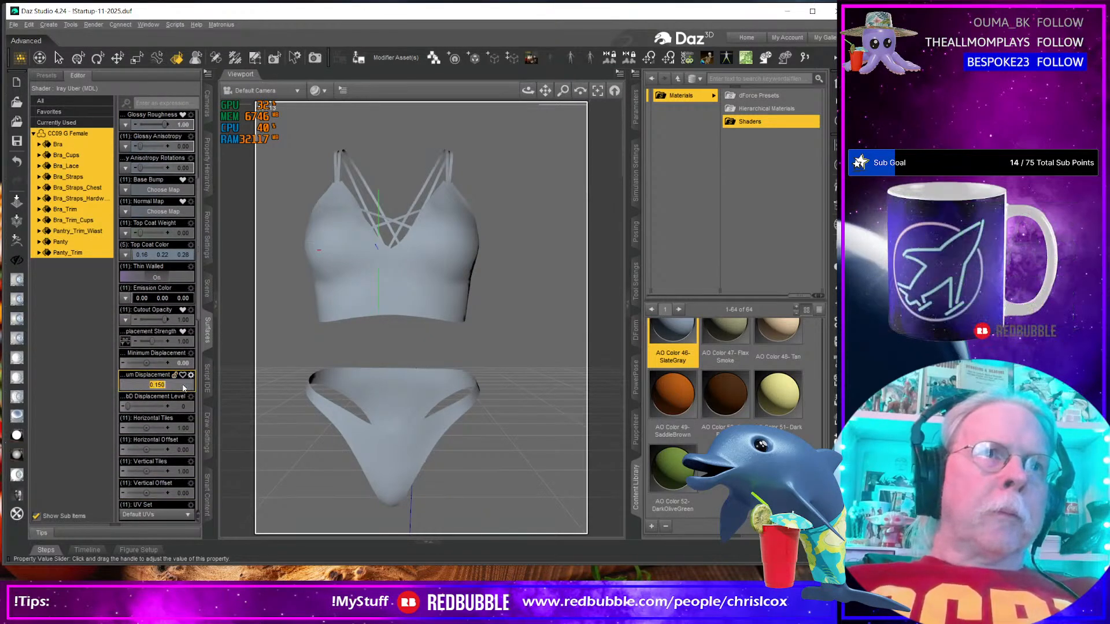
key("Return")
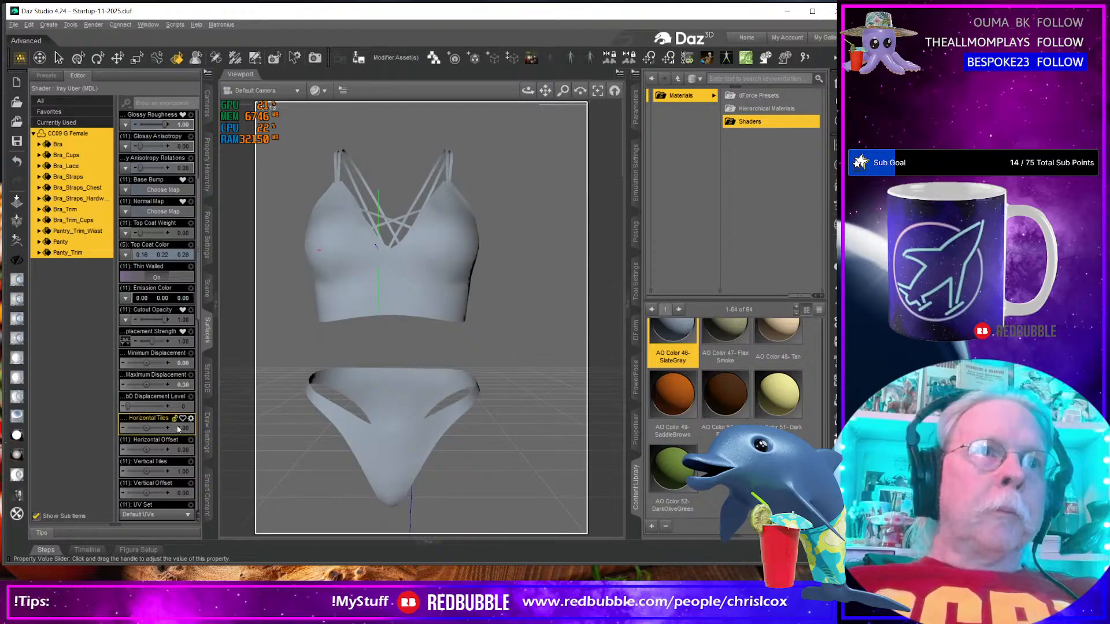
left_click(184, 406)
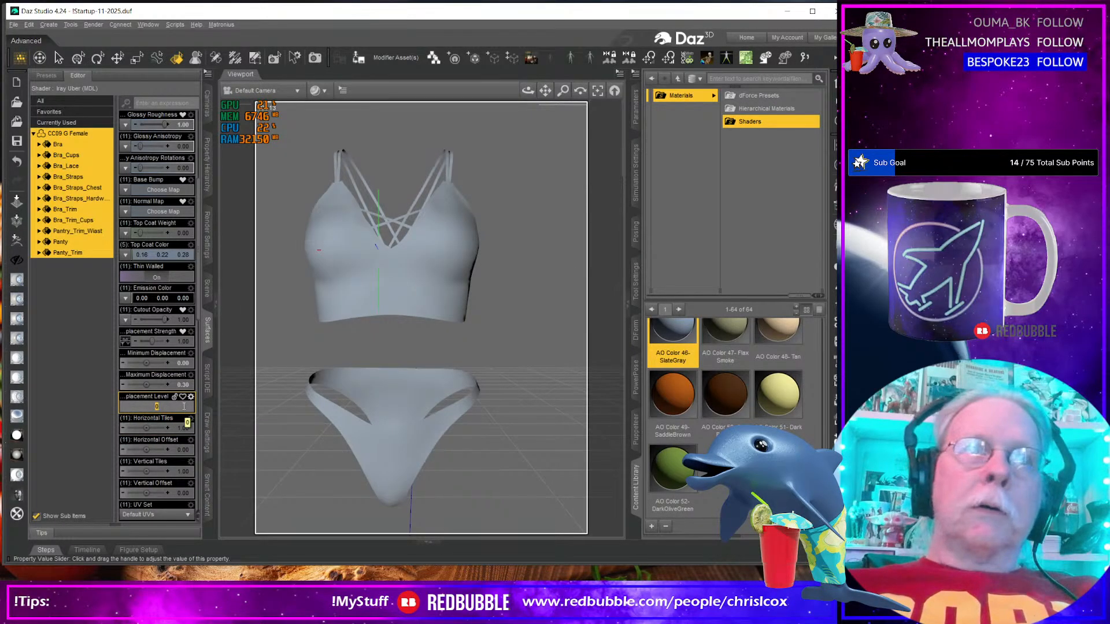
type("7")
key("Return")
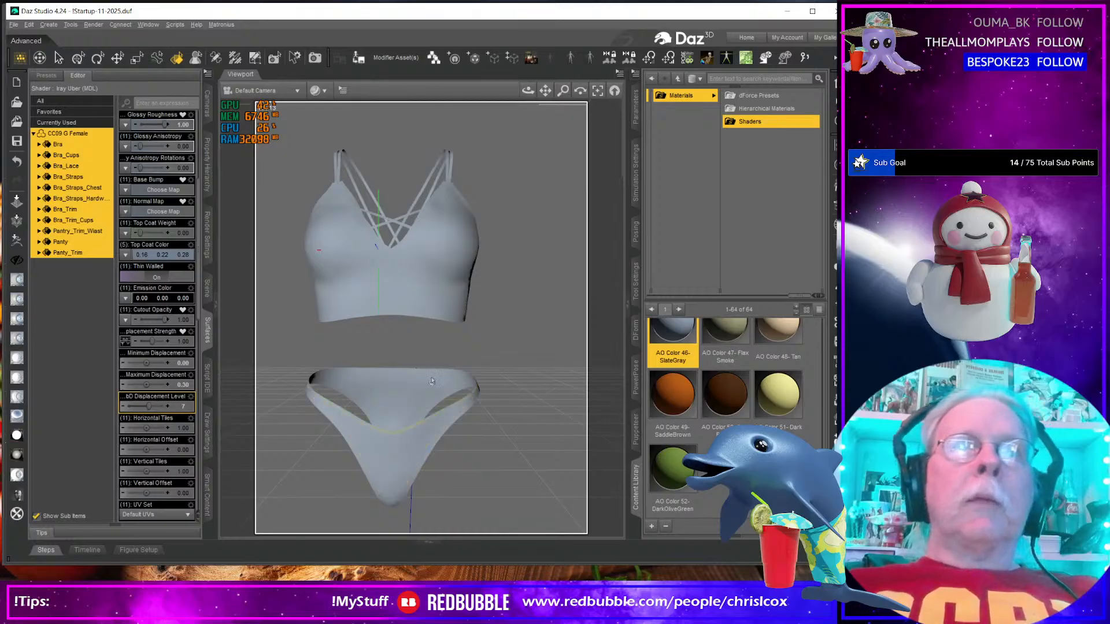
Render a close-up of the bra's back straps and buckles to examine the displacement, and close the render
scroll(437, 292, "up", 6)
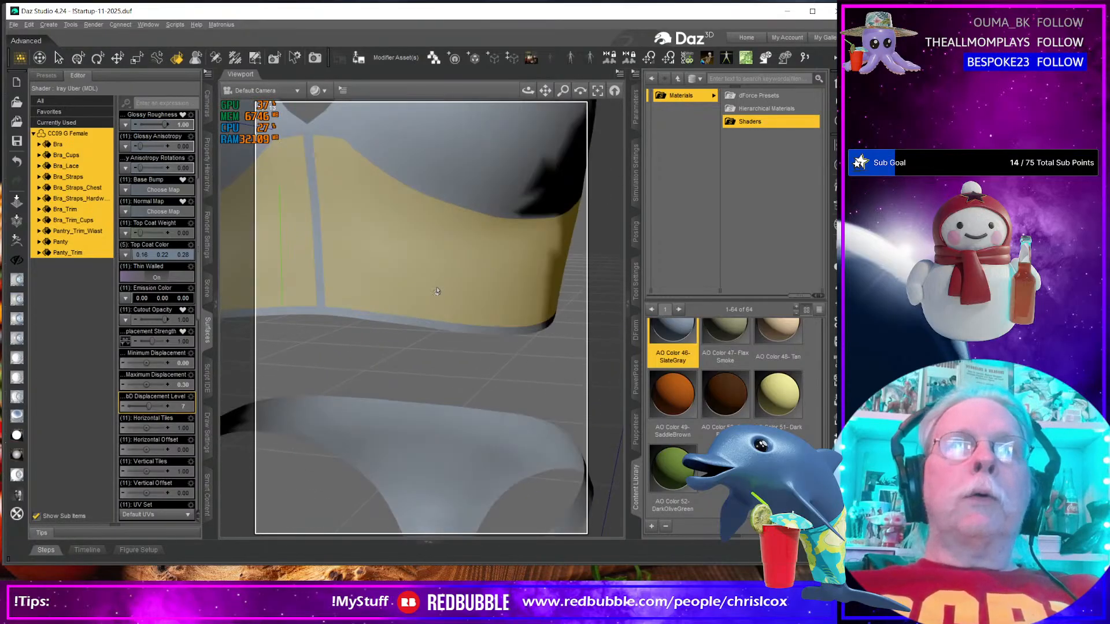
left_click_drag(437, 291, 552, 312)
scroll(544, 284, "down", 3)
scroll(550, 362, "up", 5)
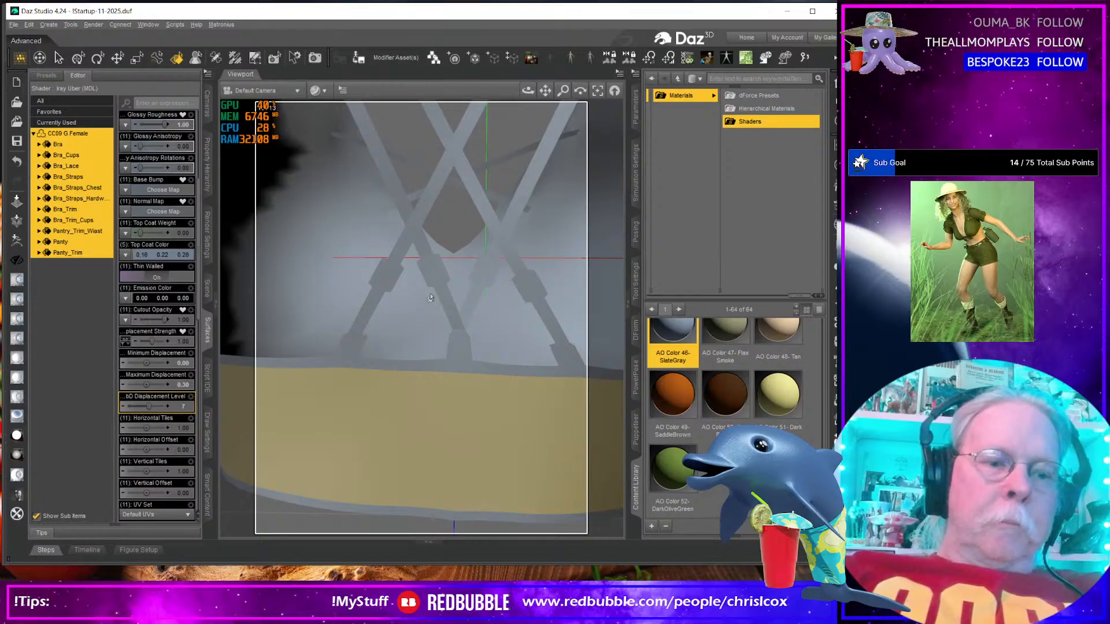
key("ctrl+r")
left_click_drag(478, 75, 292, 59)
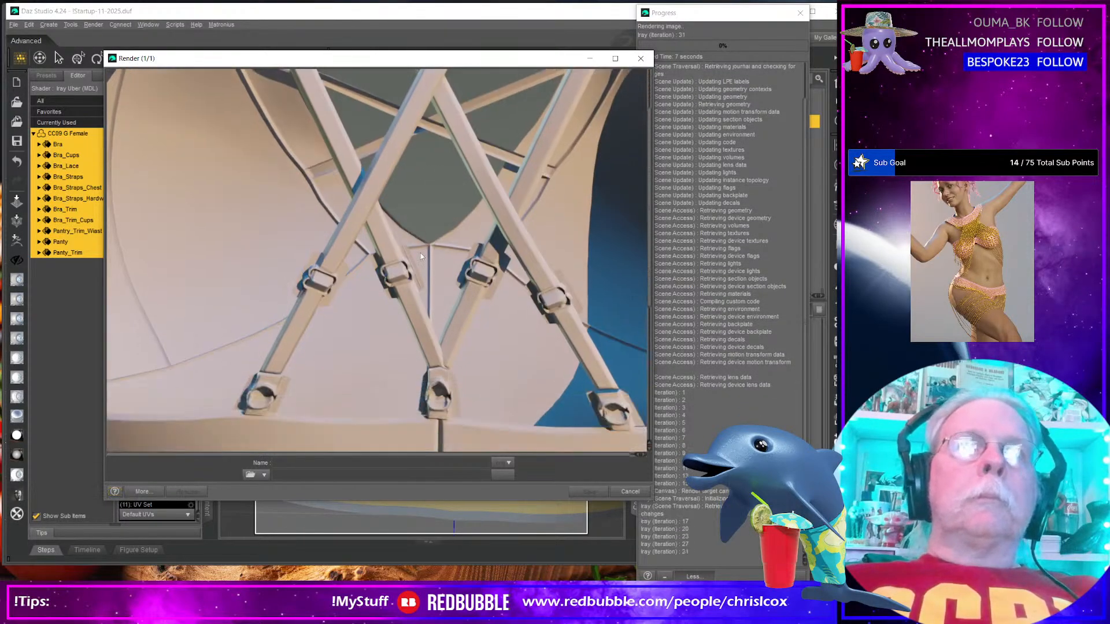
scroll(421, 256, "down", 2)
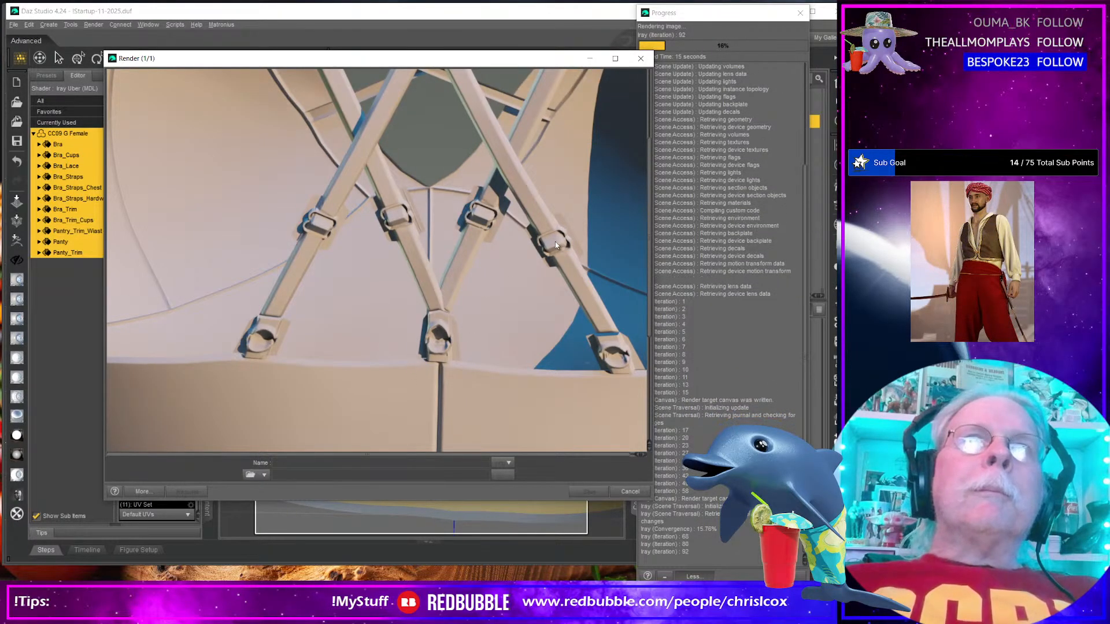
left_click(640, 59)
left_click(355, 291)
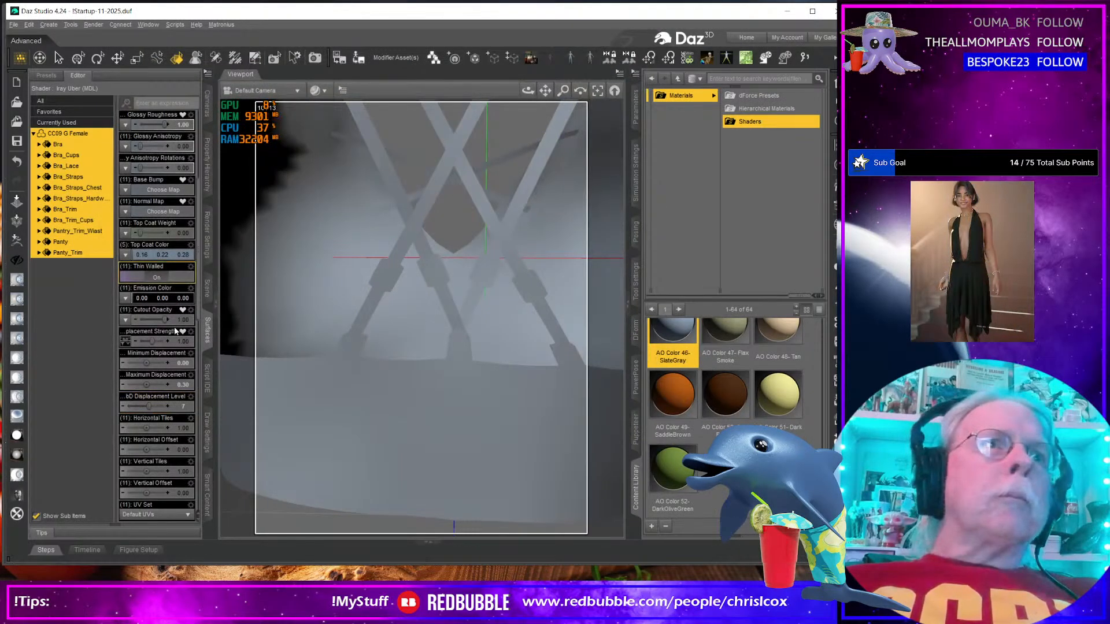
Set Maximum Displacement to 0.15 for all selected surfaces
left_click(183, 385)
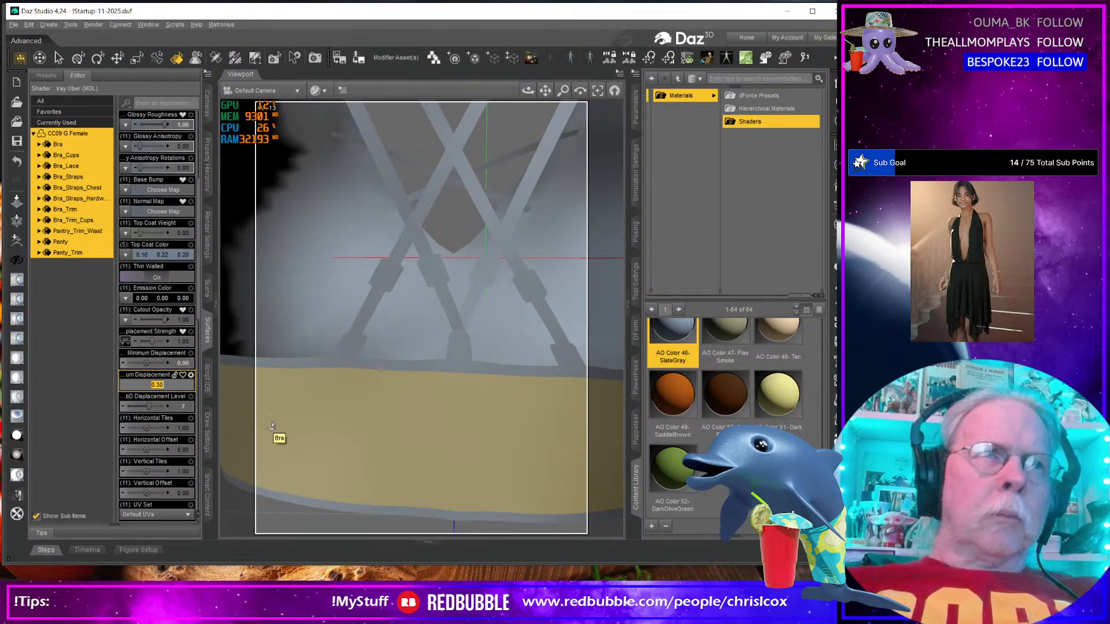
type(".15")
key("Return")
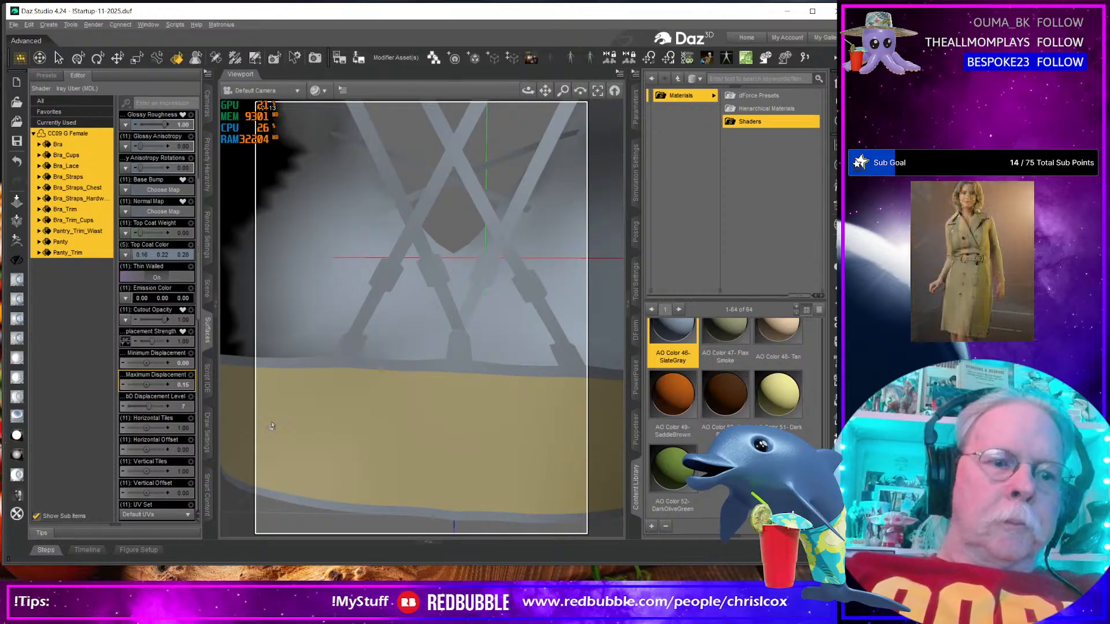
Render the bra's back straps, examine the displacement around the buckles, rings and band, and close the render
key("ctrl+r")
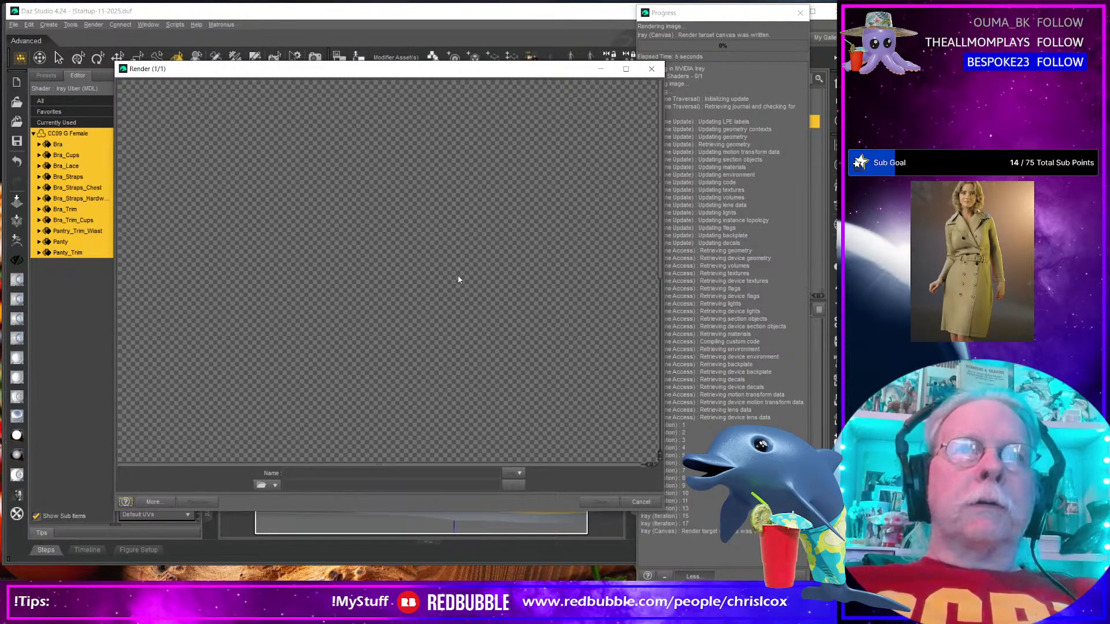
scroll(462, 295, "down", 2)
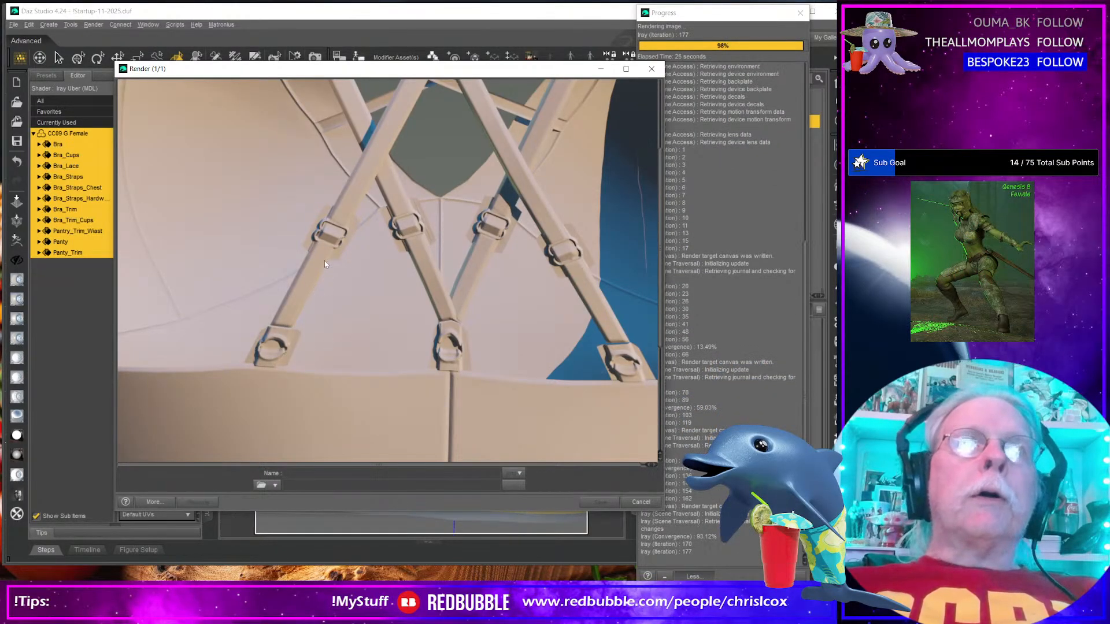
scroll(397, 262, "up", 2)
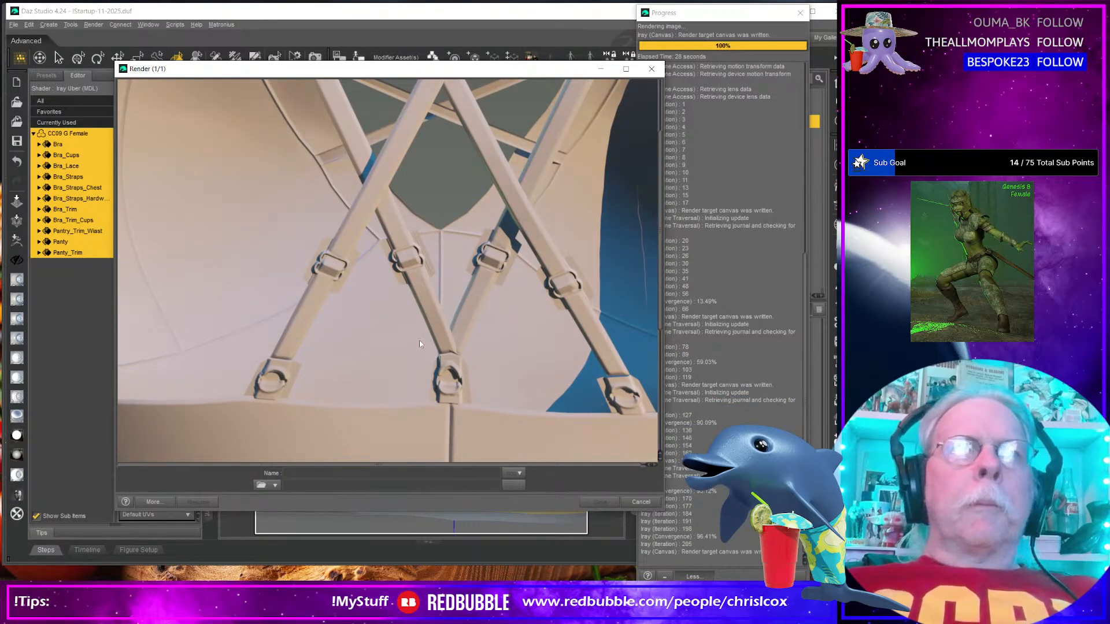
scroll(405, 346, "up", 5)
scroll(404, 345, "down", 5)
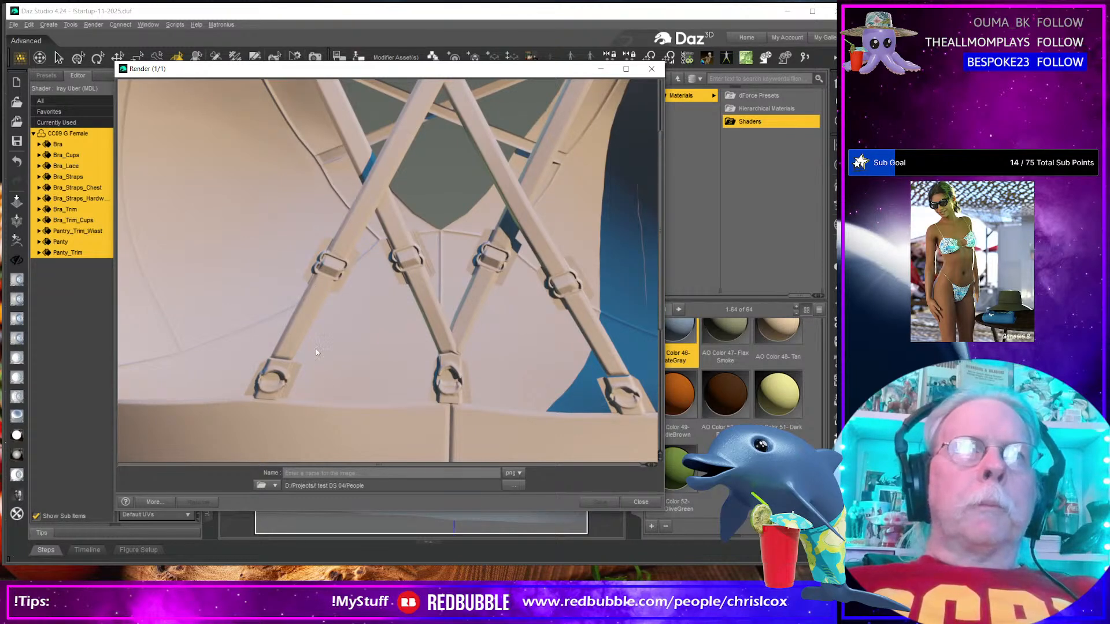
scroll(312, 353, "down", 3)
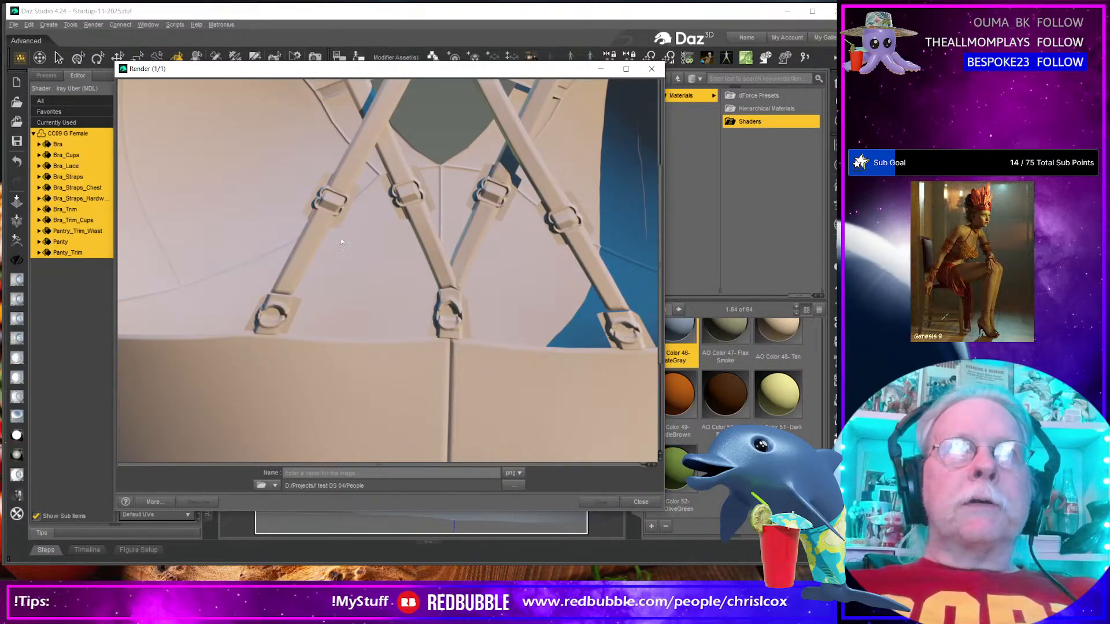
scroll(400, 314, "down", 4)
scroll(400, 314, "up", 4)
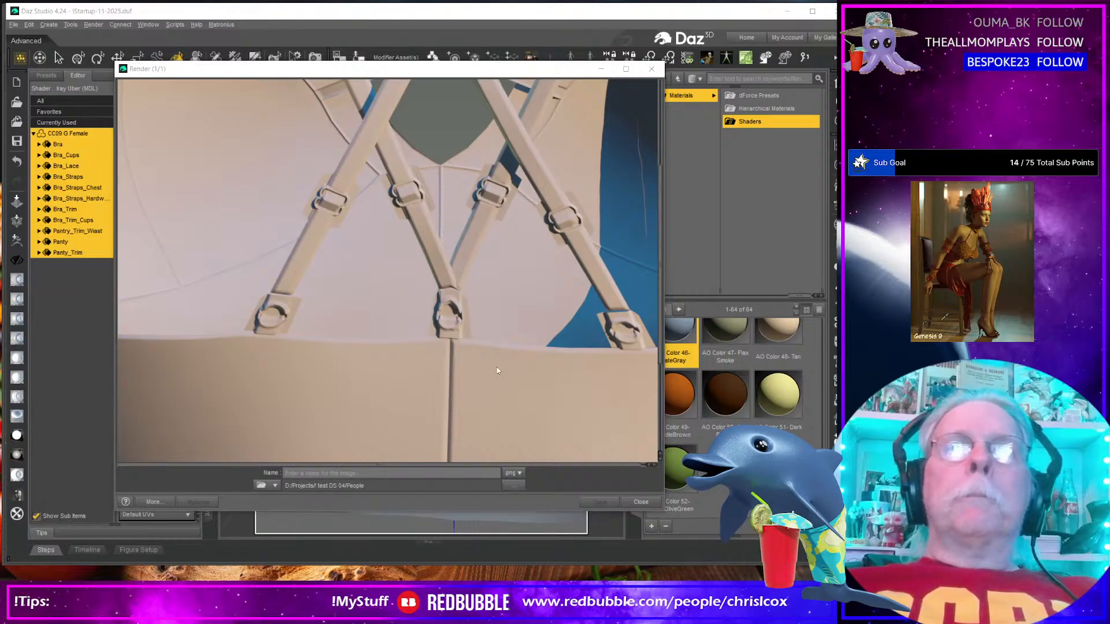
key("Escape")
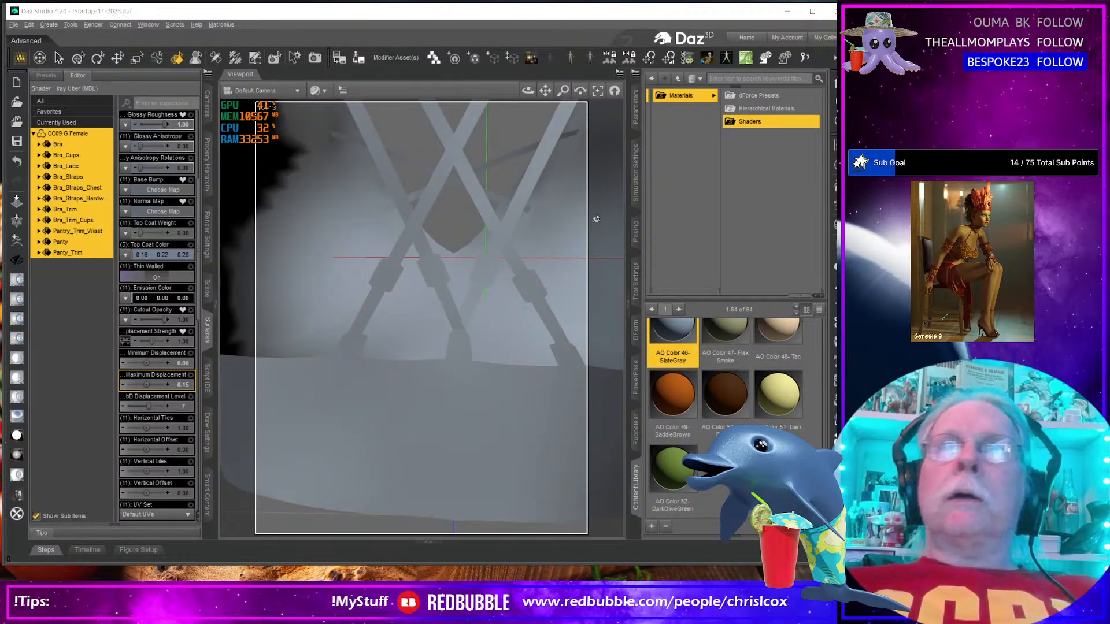
key("alt+Tab")
key("alt+Tab")
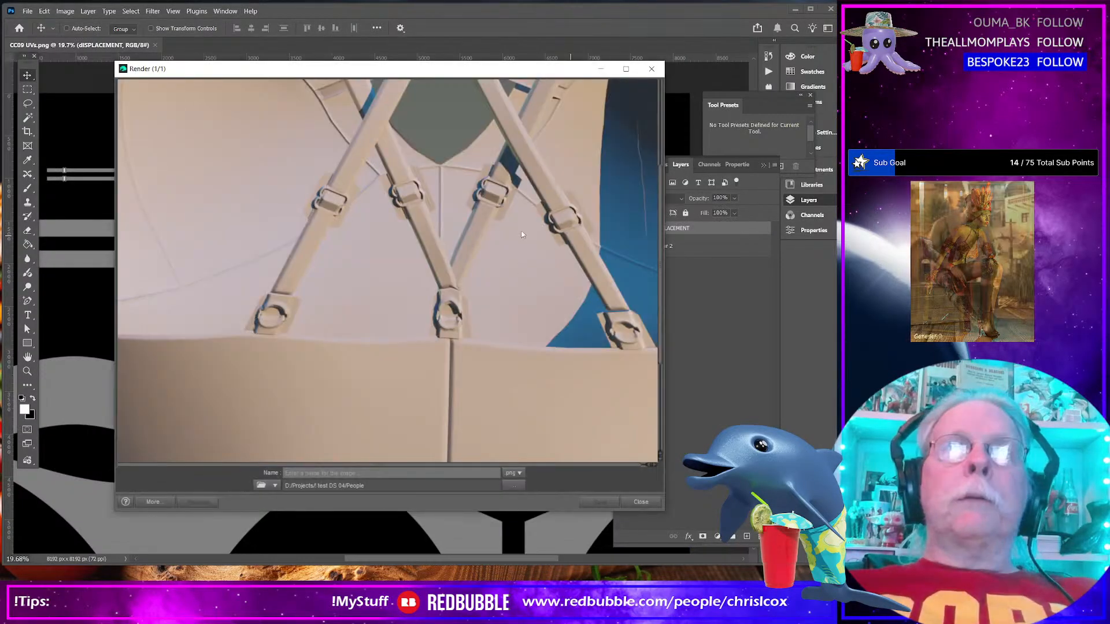
left_click(651, 69)
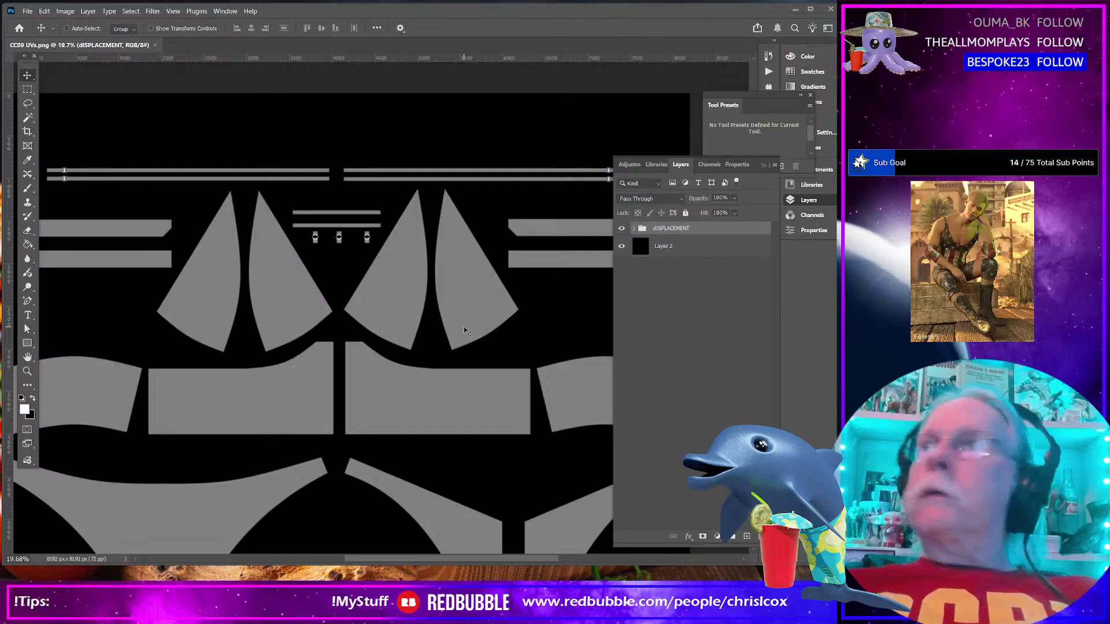
Switch to Photoshop, expand the DISPLACEMENT group, hide Layer 3 copy and show Layer 3 with its Inner Glow
key("alt+Tab")
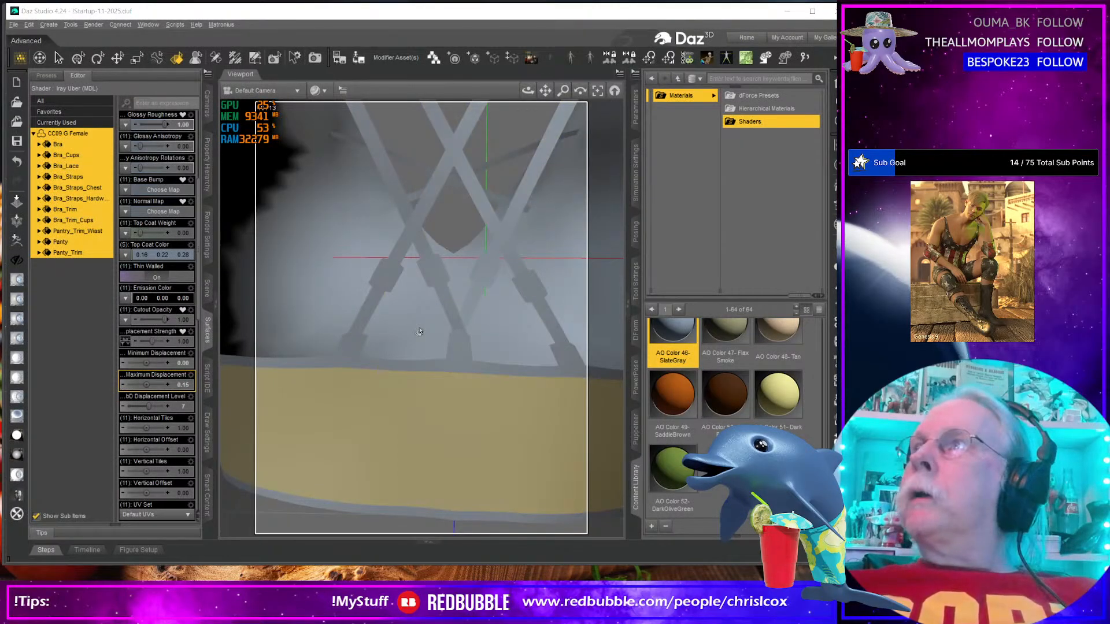
key("alt+Tab")
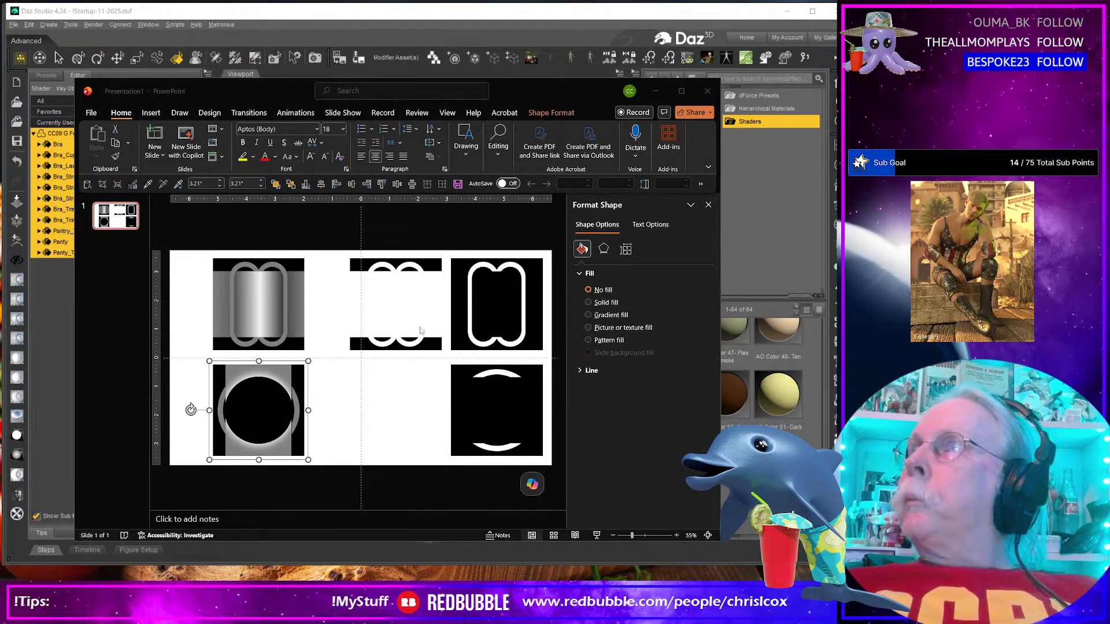
key("alt+Tab")
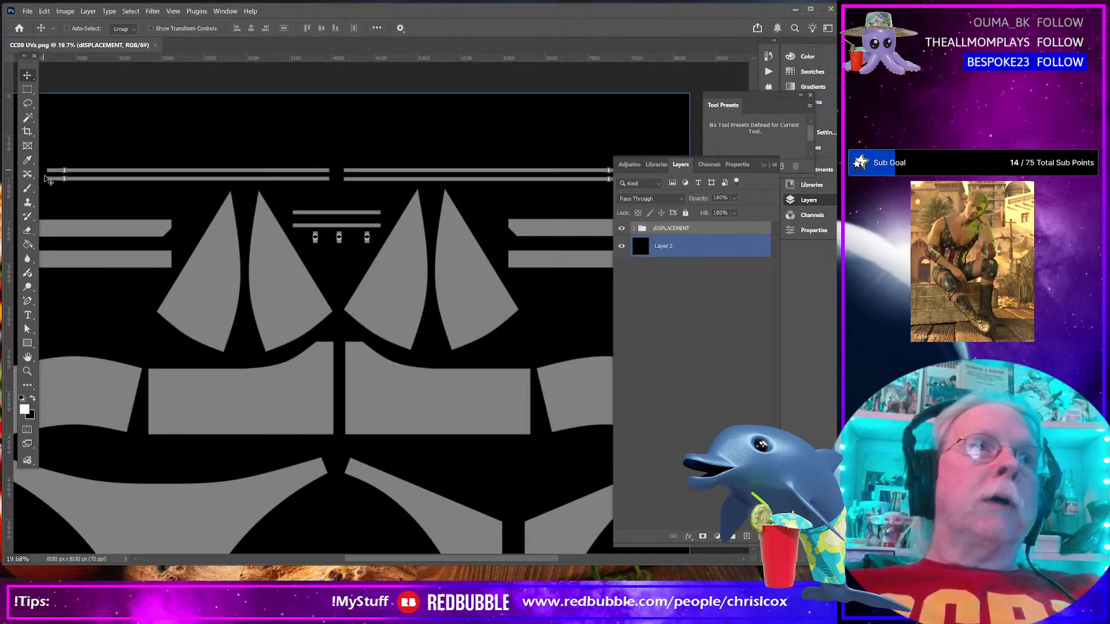
scroll(58, 184, "up", 2)
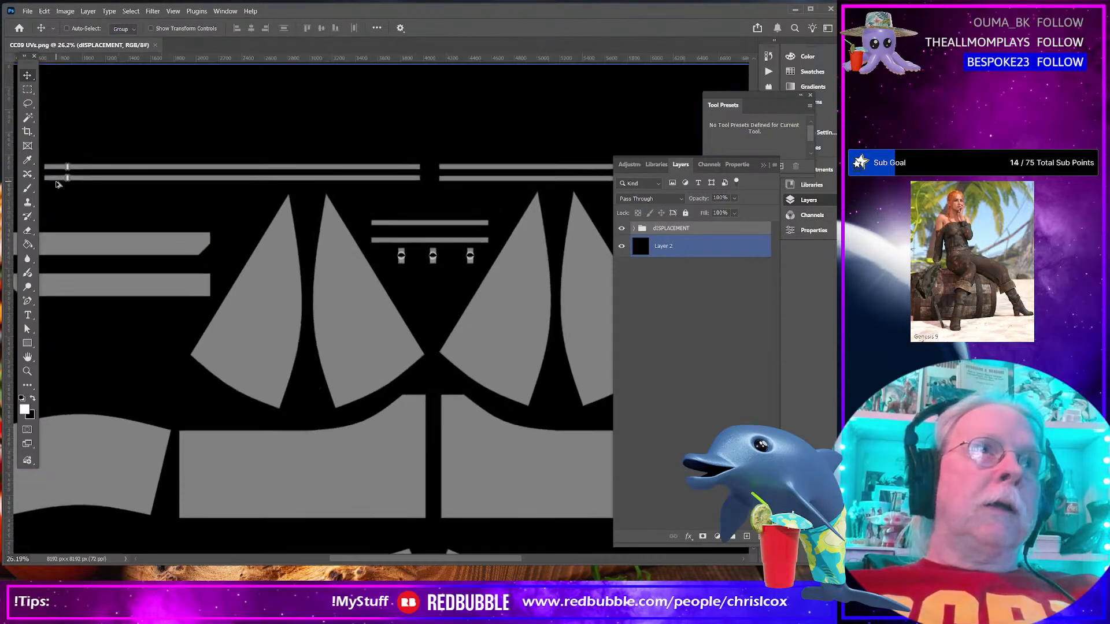
scroll(58, 183, "up", 9)
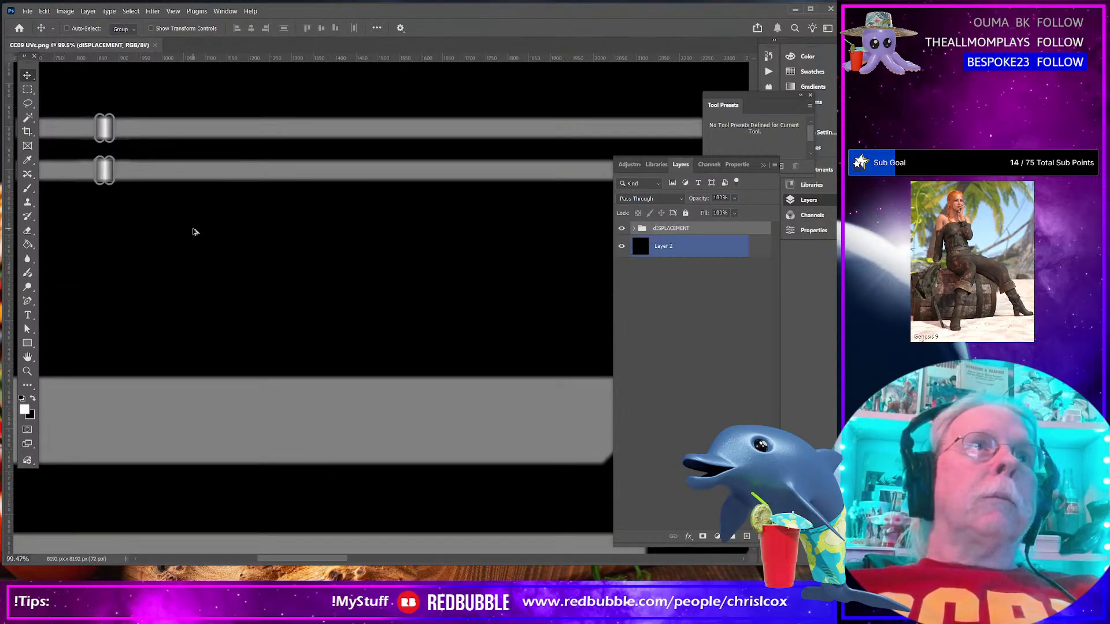
scroll(128, 229, "up", 1)
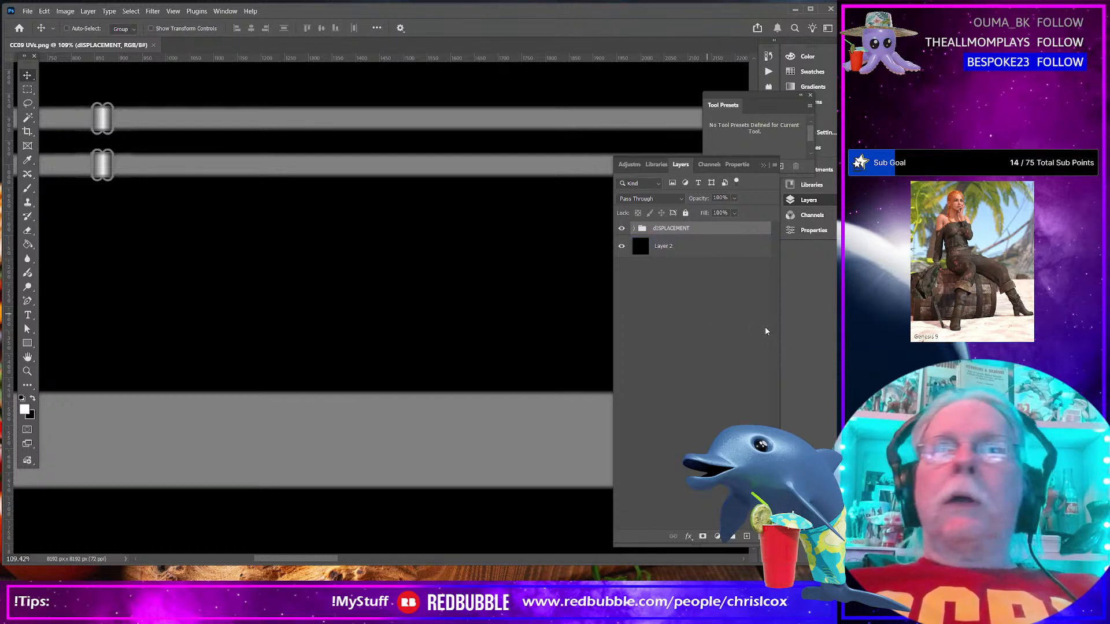
left_click(634, 228)
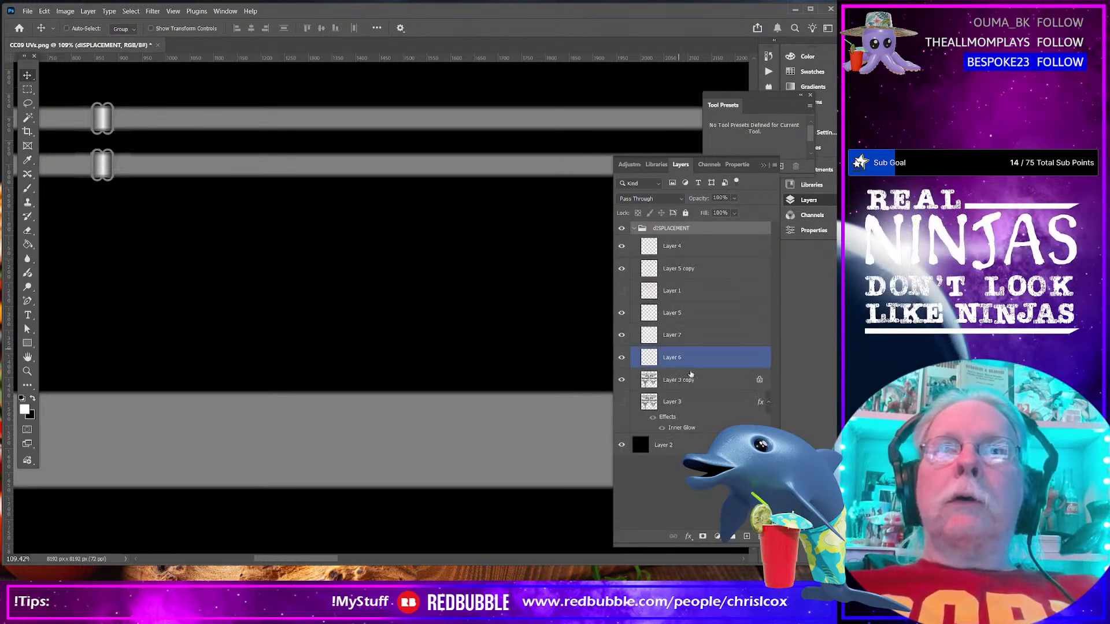
left_click(629, 385)
left_click(623, 383)
left_click(622, 402)
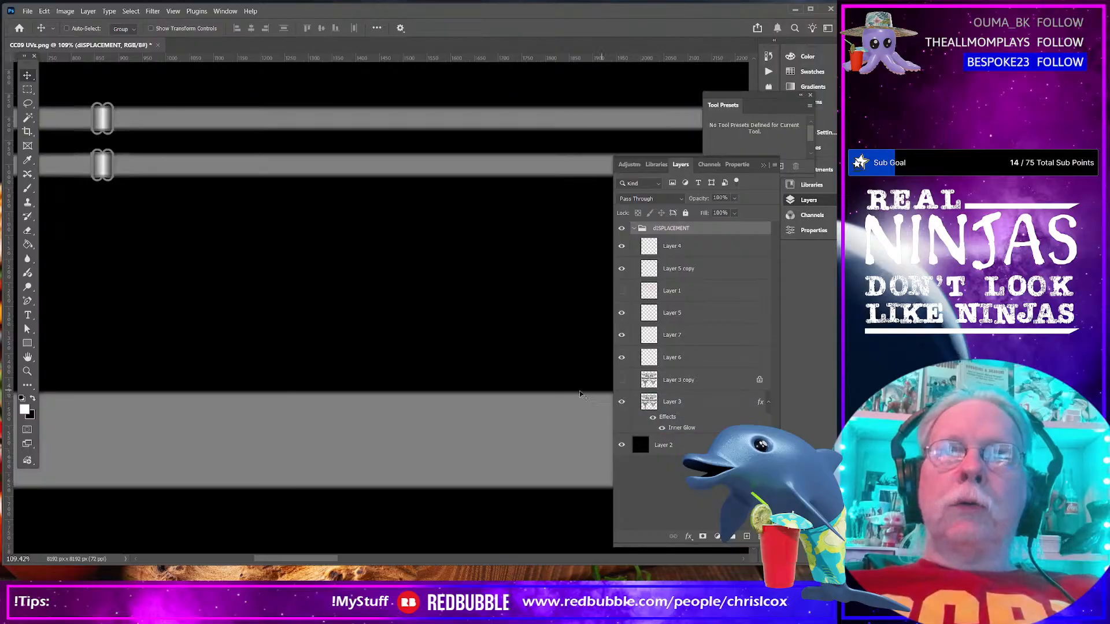
left_click_drag(322, 562, 288, 563)
left_click(693, 394)
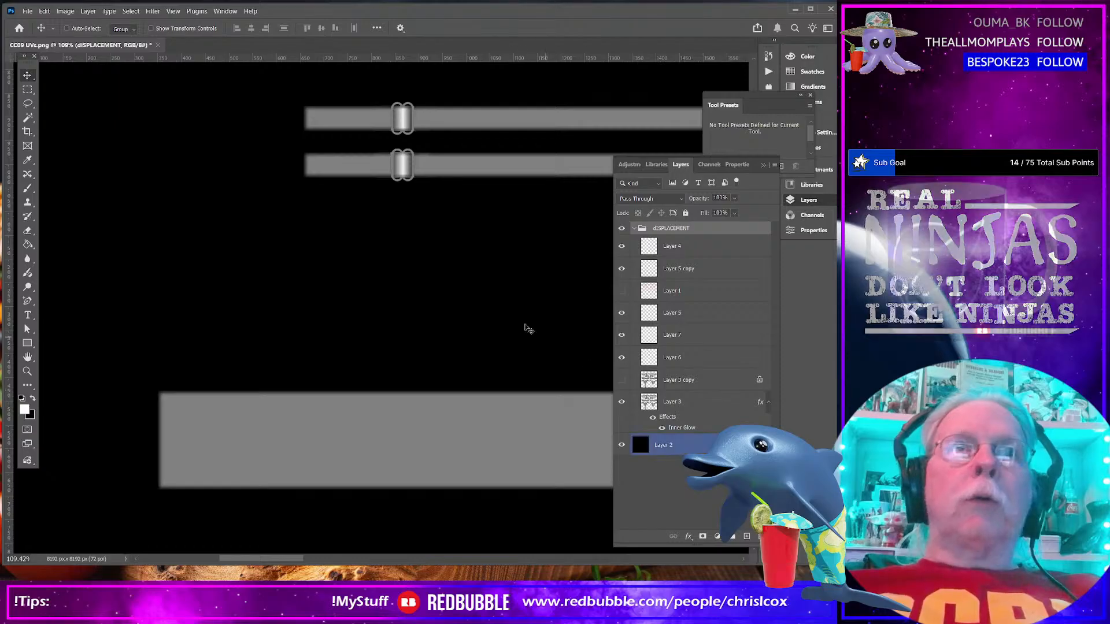
key("m")
left_click_drag(278, 94, 338, 194)
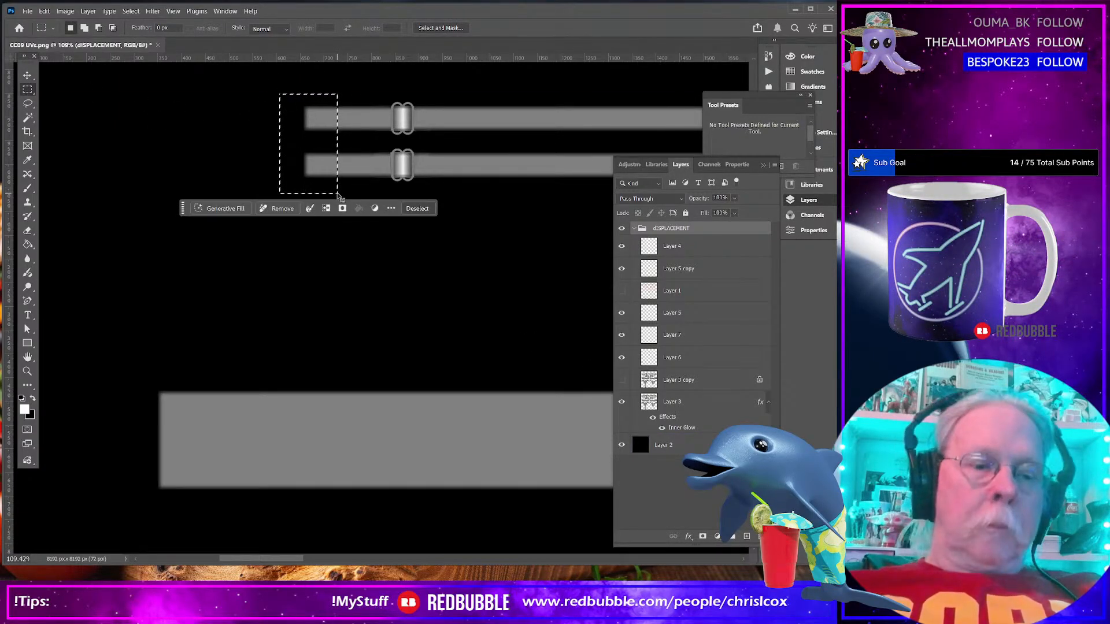
key("ctrl+t")
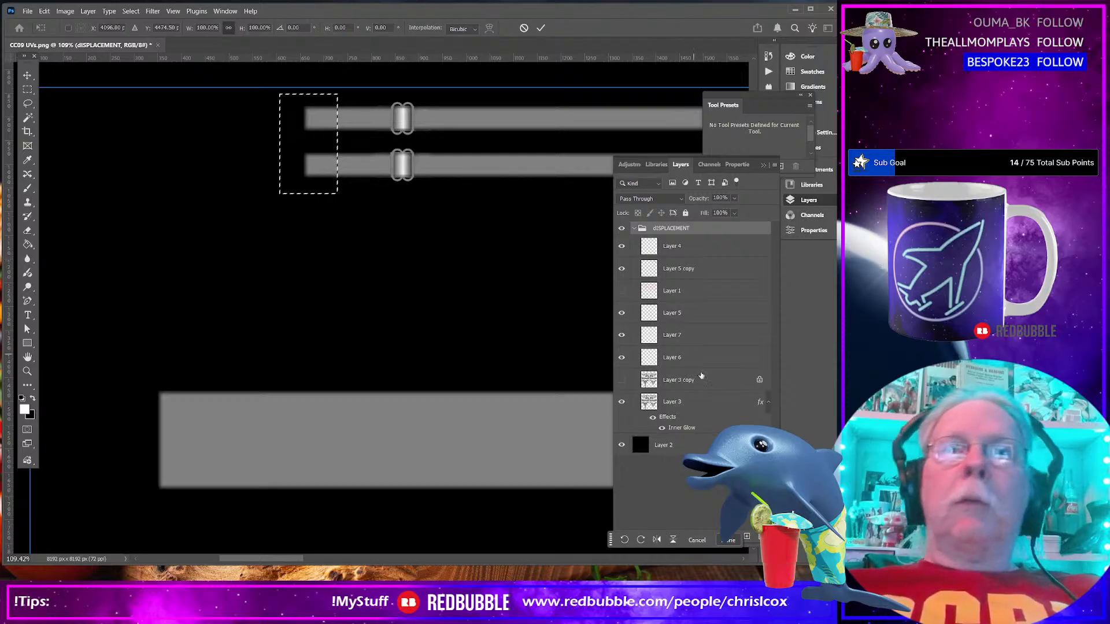
On Layer 3, select the left ends of the two uppermost straps and stretch them outward to about 275% width
left_click(703, 403)
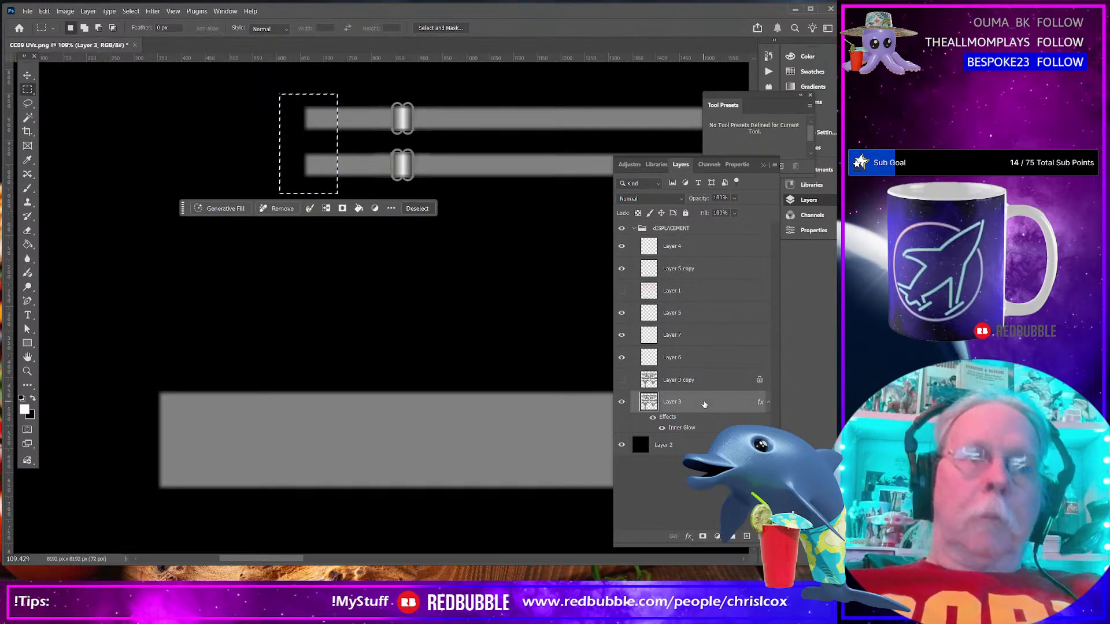
key("ctrl+d")
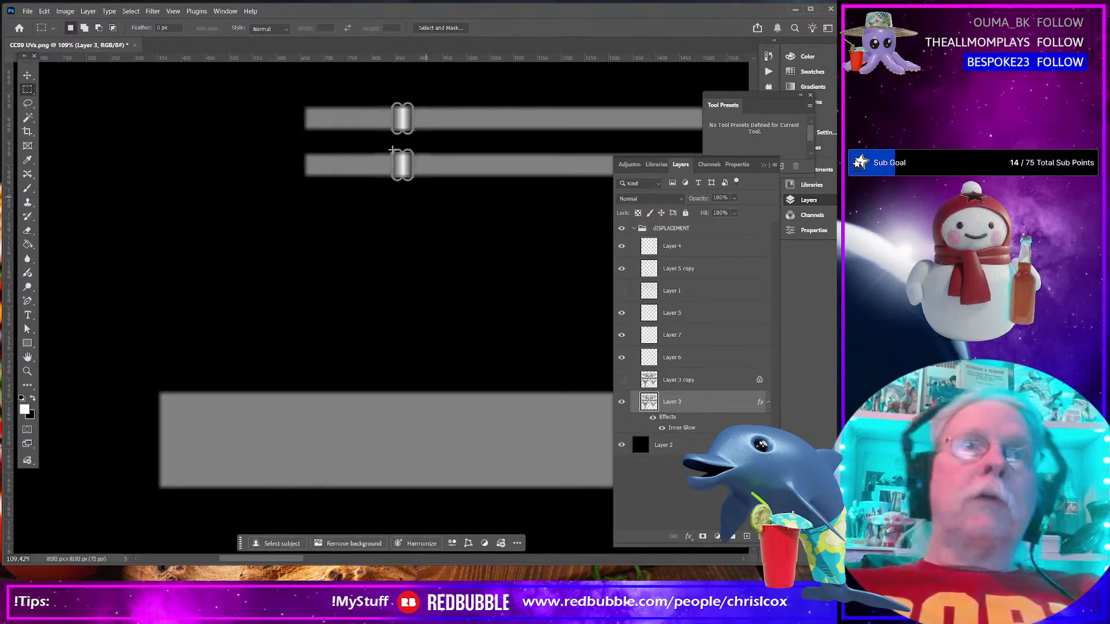
left_click_drag(294, 103, 338, 184)
key("ctrl+t")
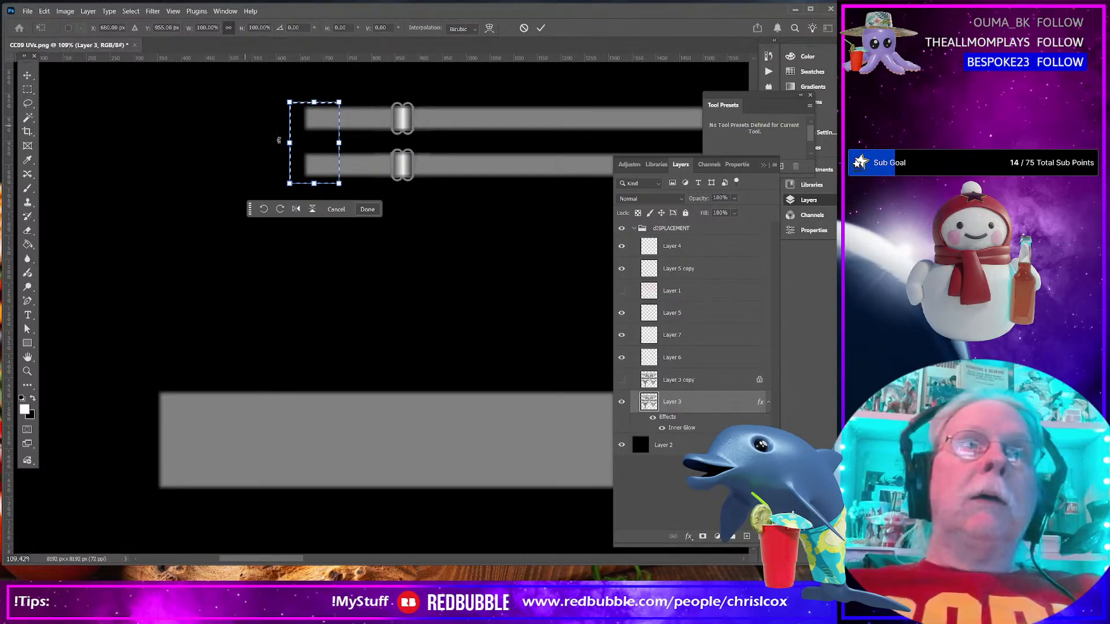
left_click_drag(291, 143, 201, 142)
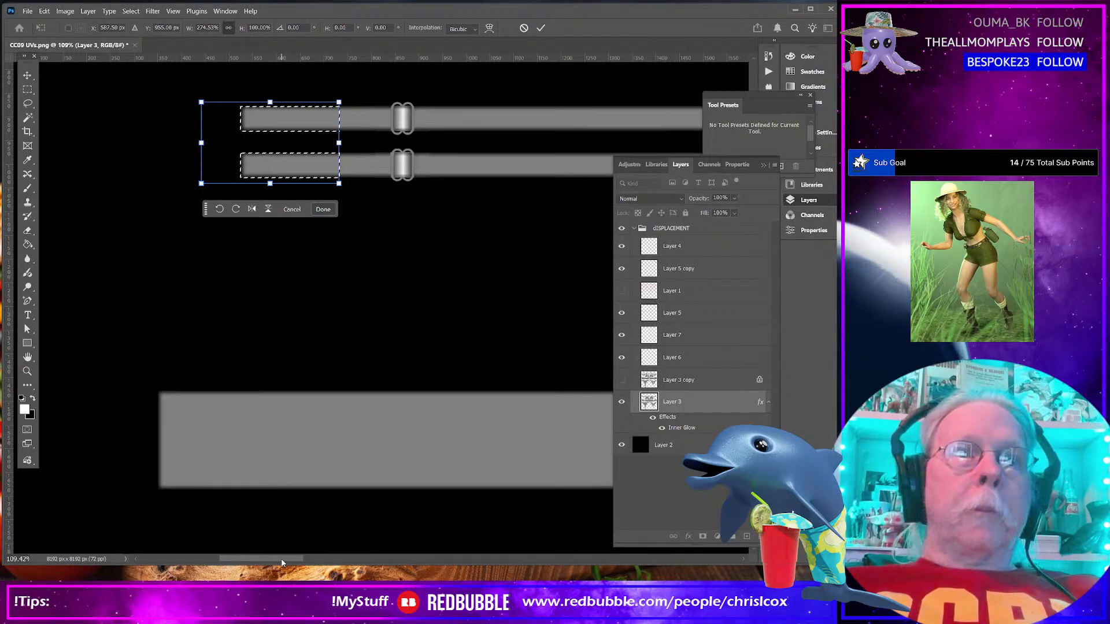
Select the right ends of the two uppermost straps on Layer 3, stretch them outward horizontally and apply the transform
scroll(322, 570, "right", 5)
left_click_drag(331, 565, 638, 580)
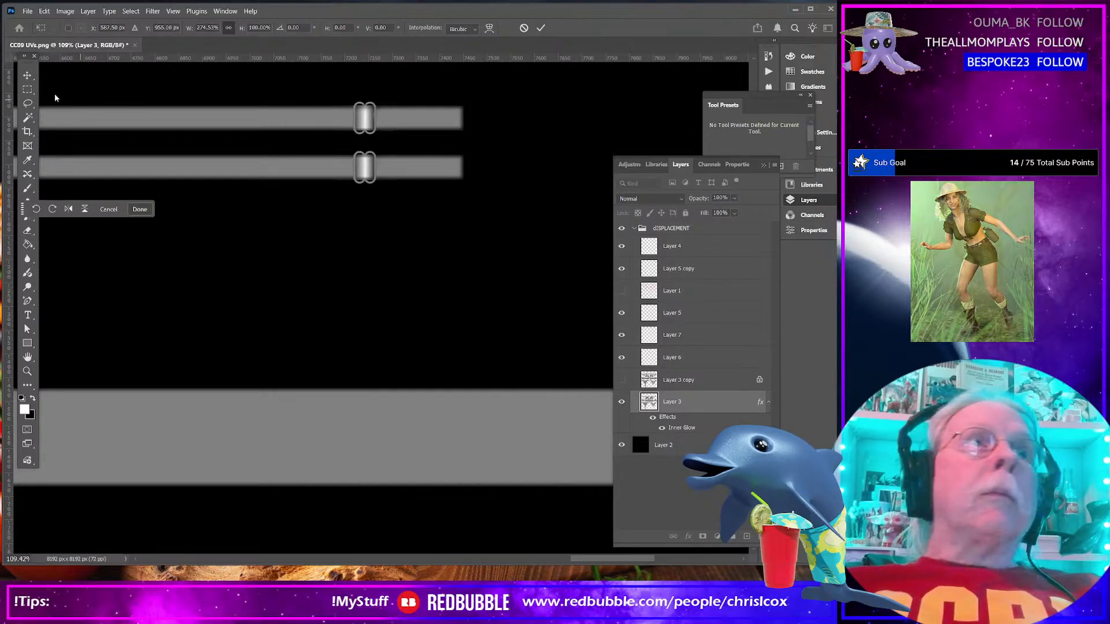
left_click(27, 89)
left_click_drag(434, 100, 490, 190)
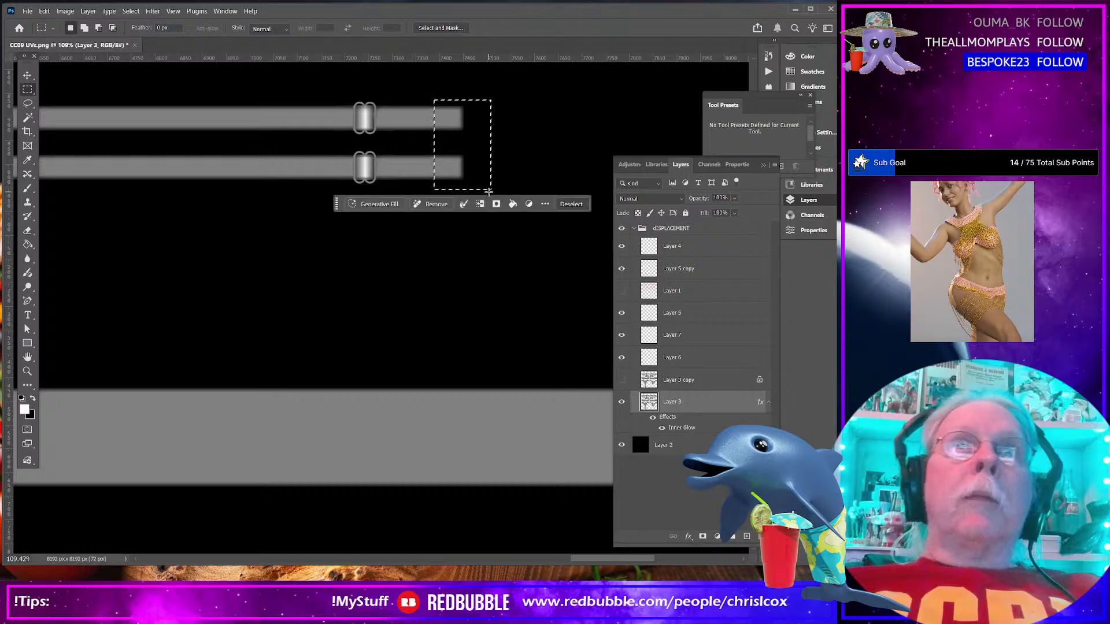
key("ctrl+t")
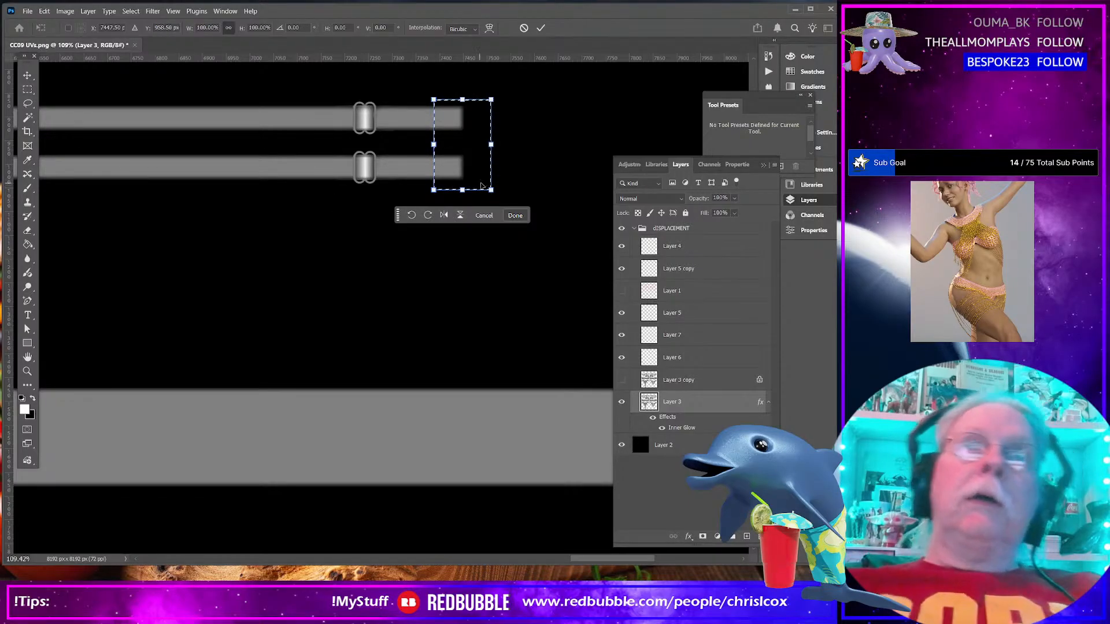
left_click_drag(491, 144, 614, 145)
key("Return")
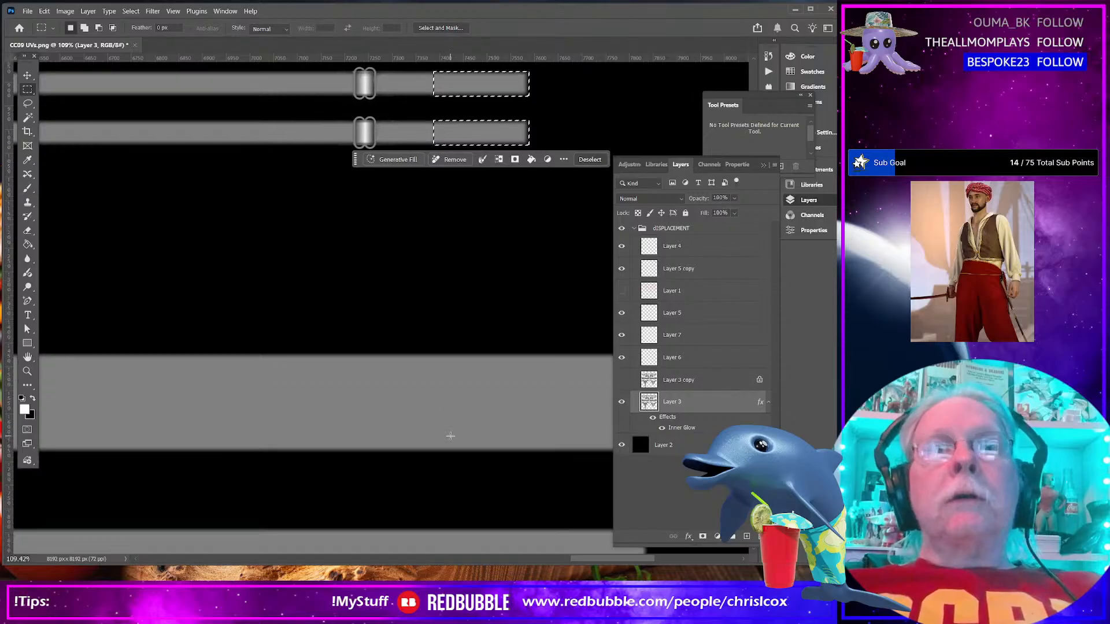
Hide Layer 6 to expose the base plate under the middle ring of the small strap hardware
scroll(448, 433, "down", 5)
scroll(456, 432, "down", 10)
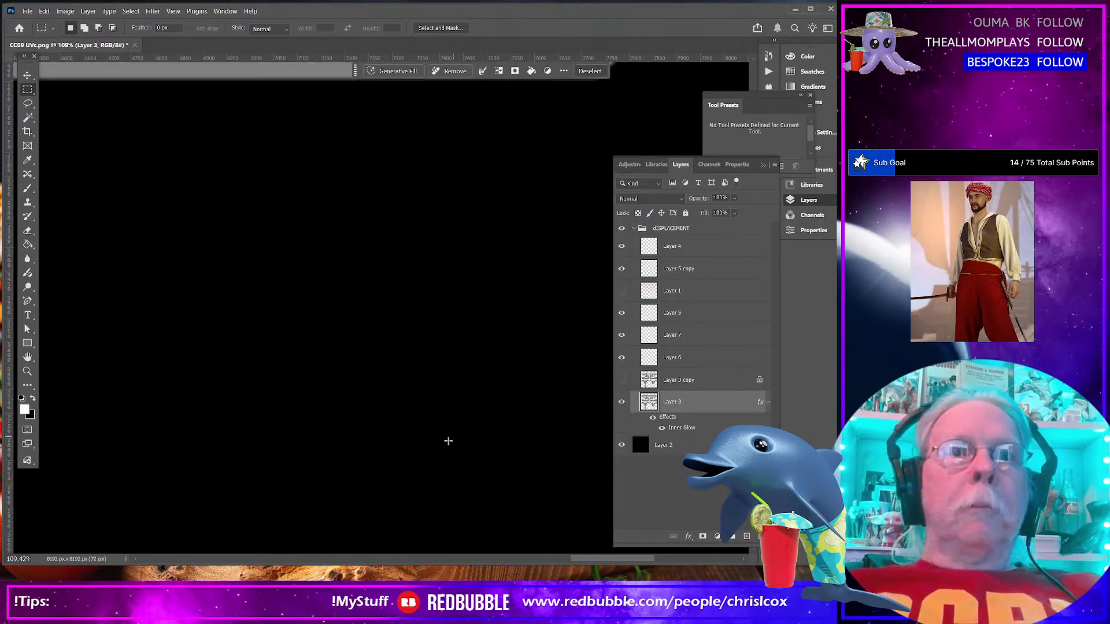
scroll(522, 486, "down", 6)
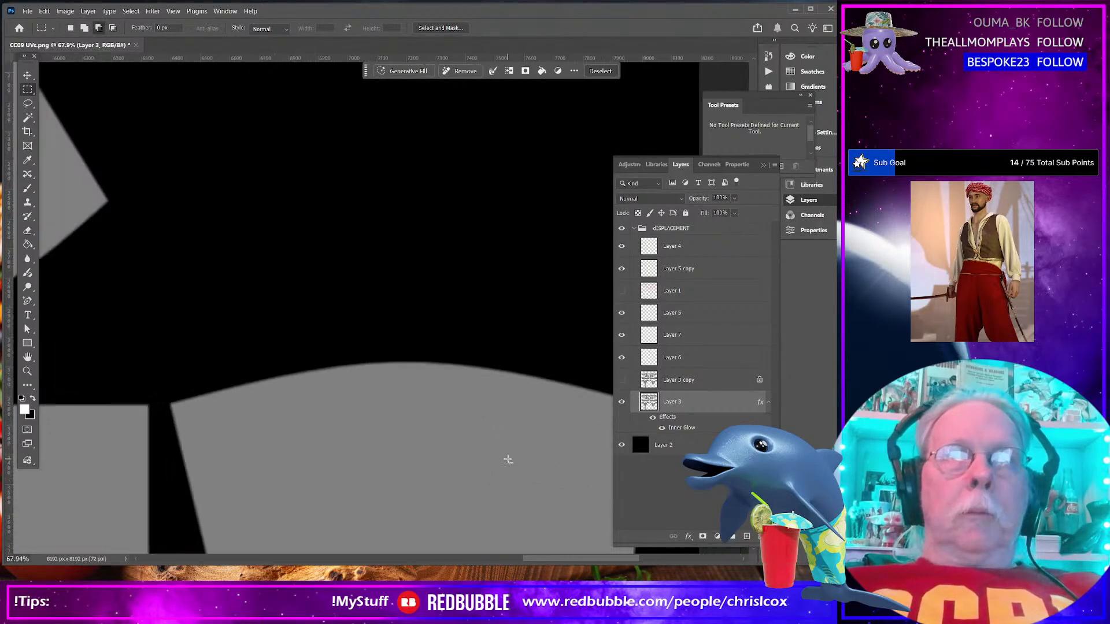
scroll(154, 311, "up", 8)
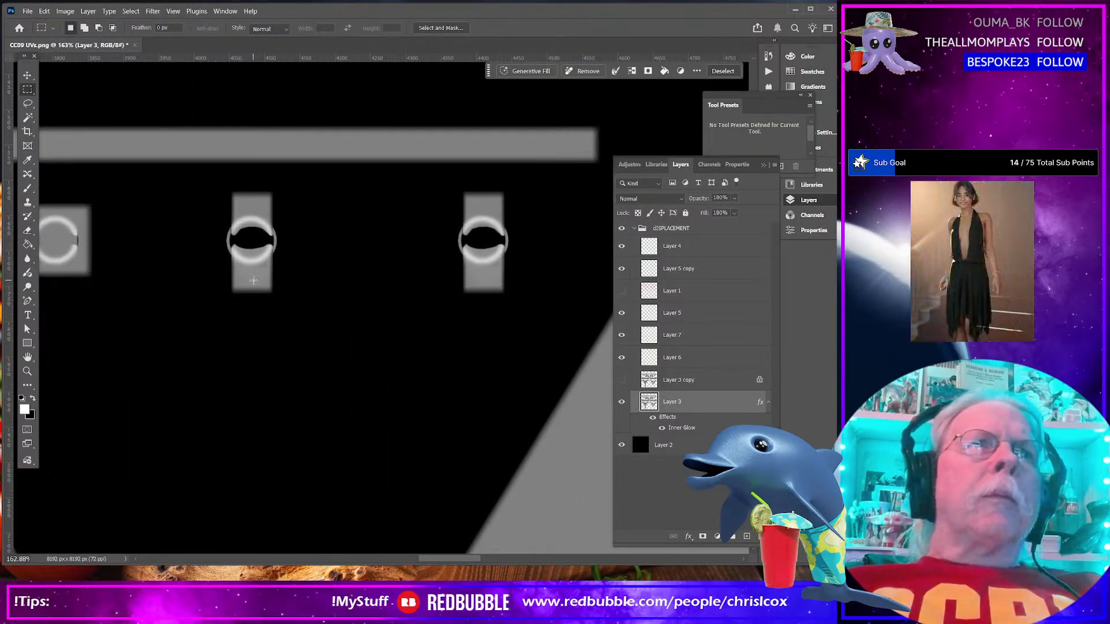
left_click_drag(463, 559, 438, 559)
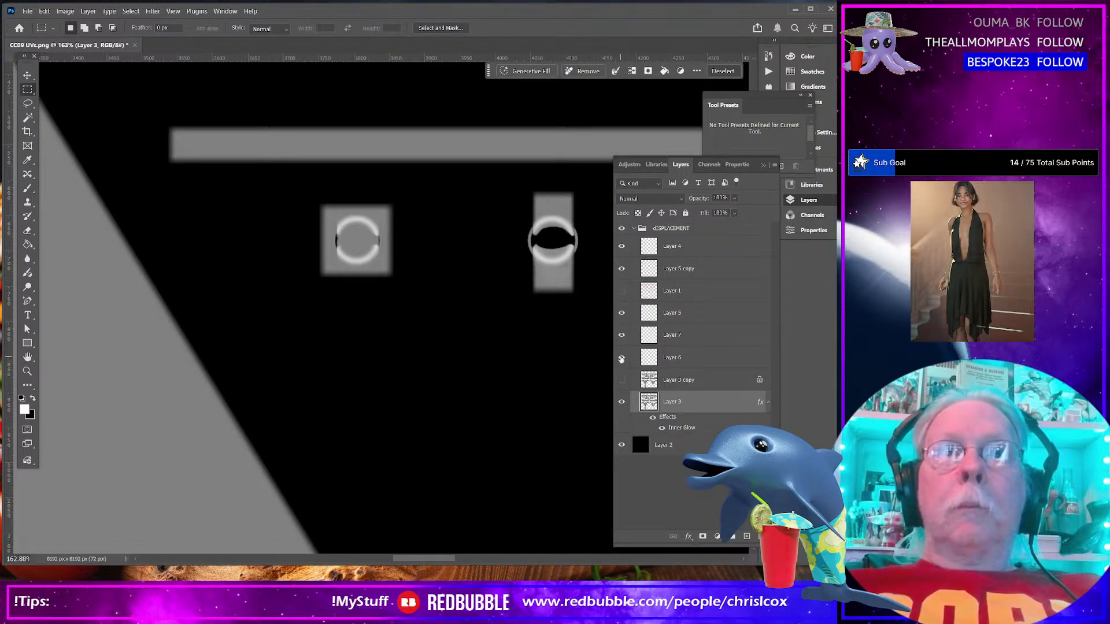
left_click(621, 359)
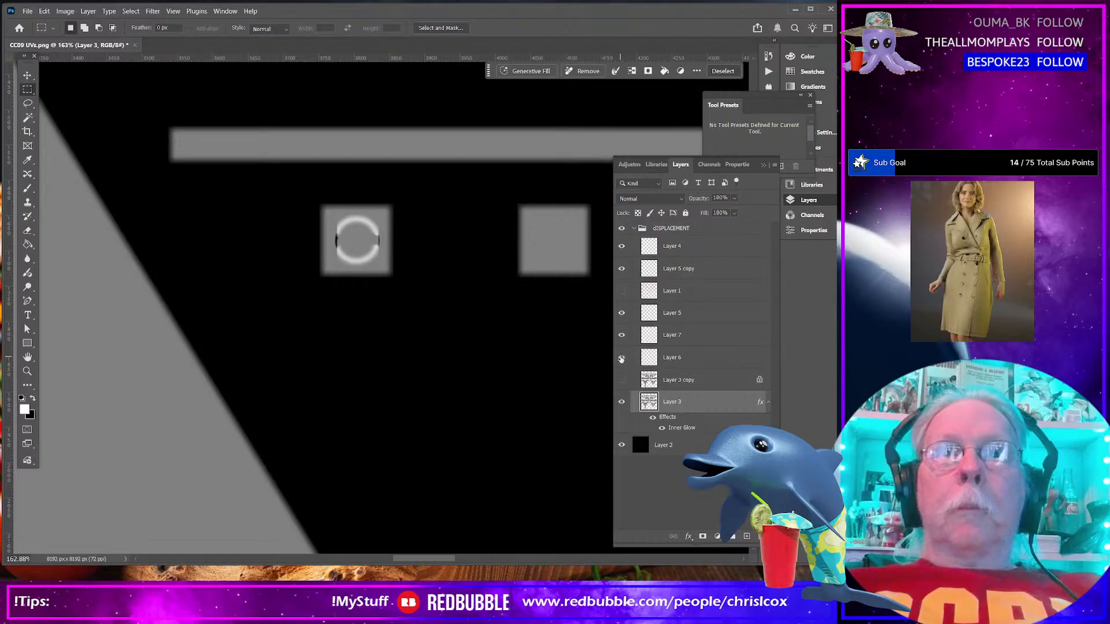
Show Layer 6 again, then toggle Layer 7 and Layer 5 off and on to identify which hardware artwork each holds
left_click(622, 359)
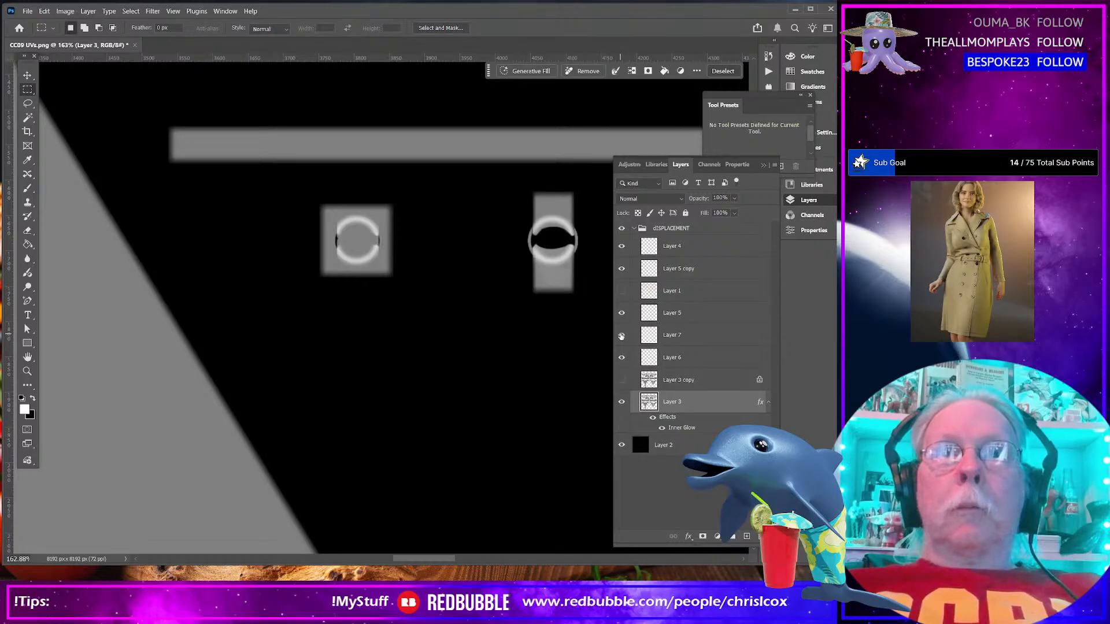
scroll(437, 561, "right", 5)
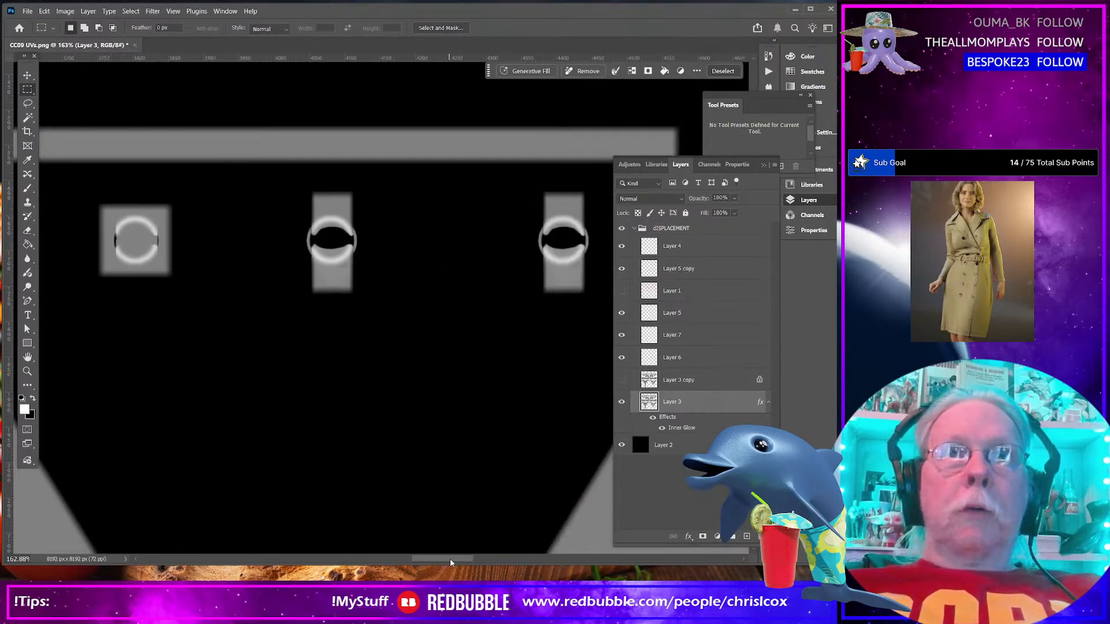
left_click(622, 336)
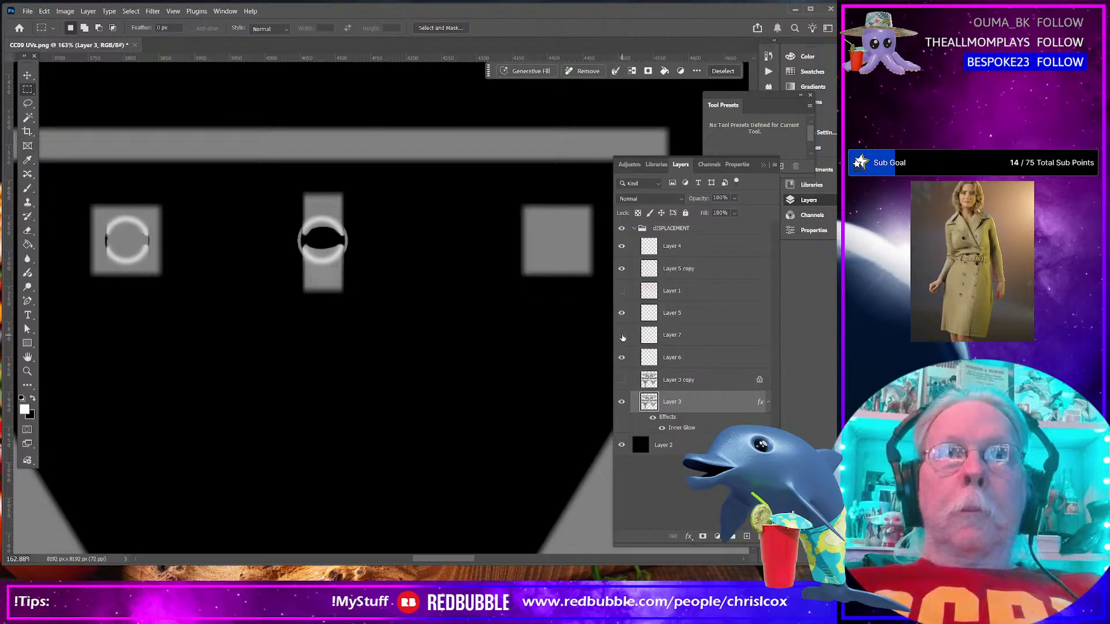
left_click(622, 335)
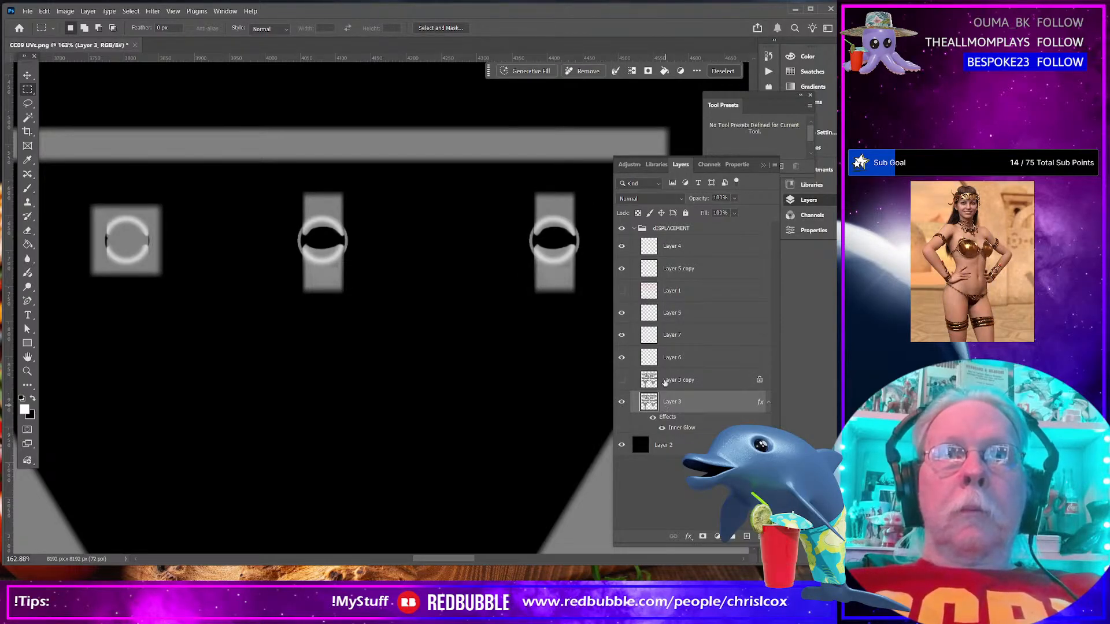
left_click(622, 315)
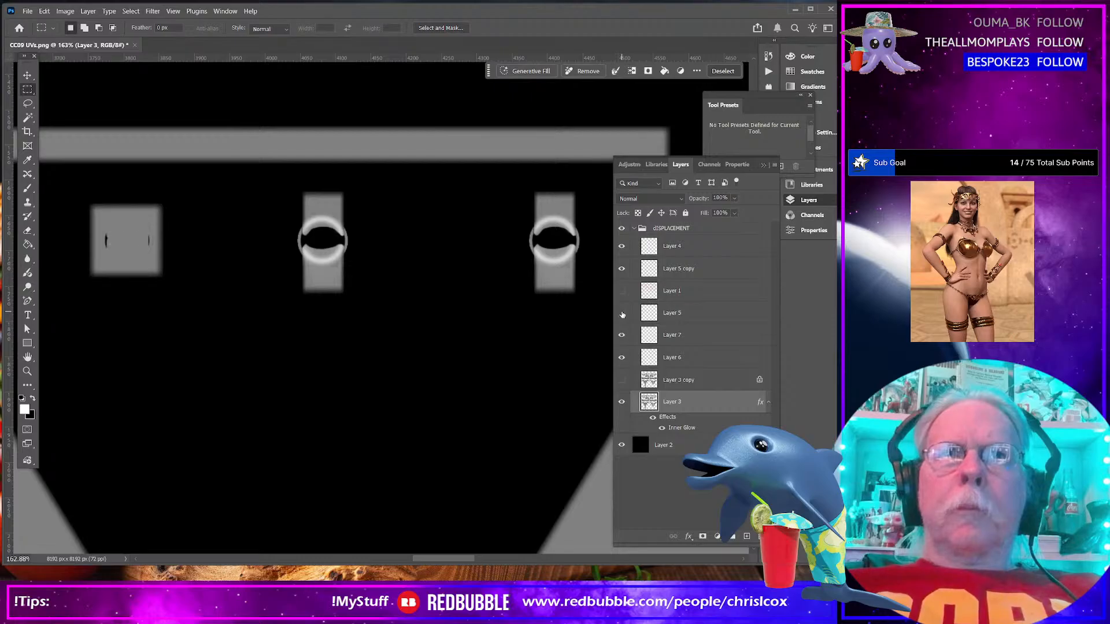
left_click(697, 314)
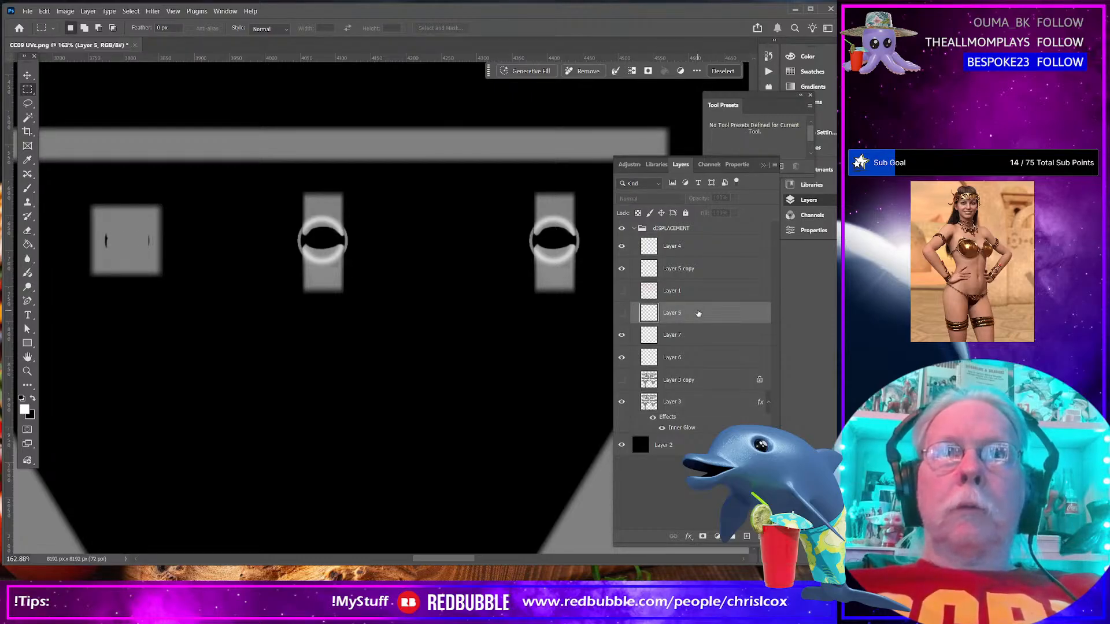
left_click(623, 313)
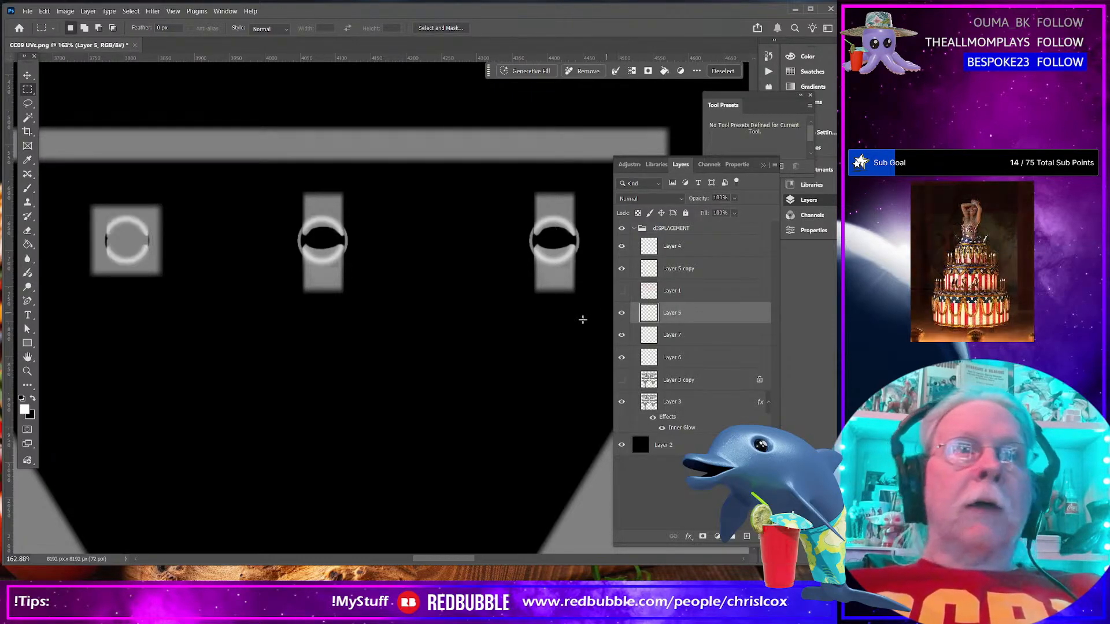
Duplicate Layer 7 within the CC09 UVs document under the name Layer 7 copy
left_click(693, 338)
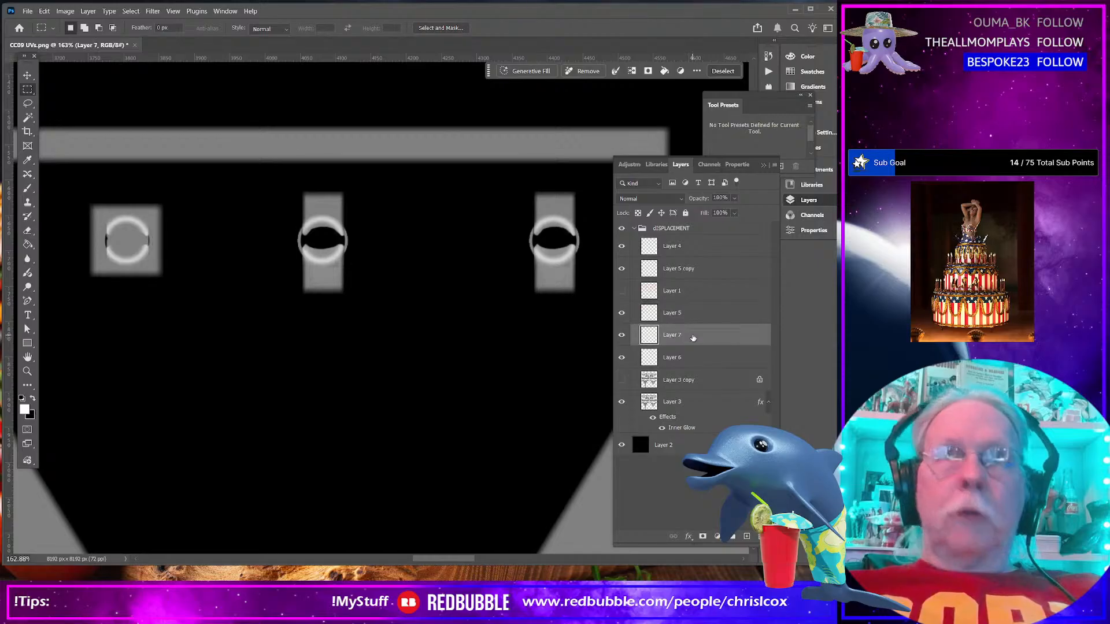
right_click(693, 338)
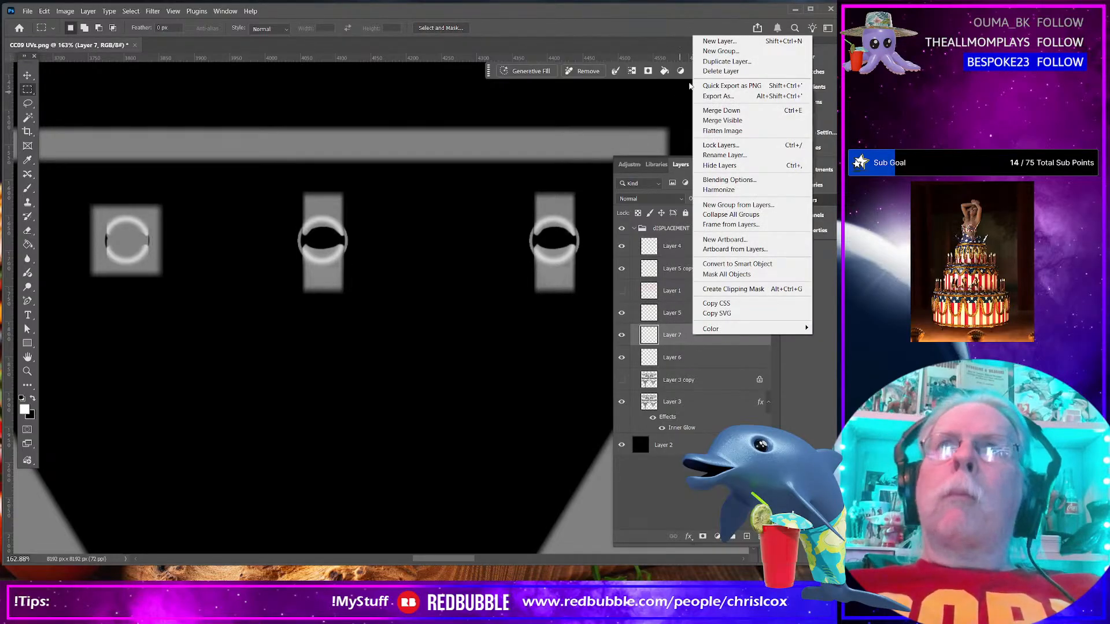
left_click(722, 63)
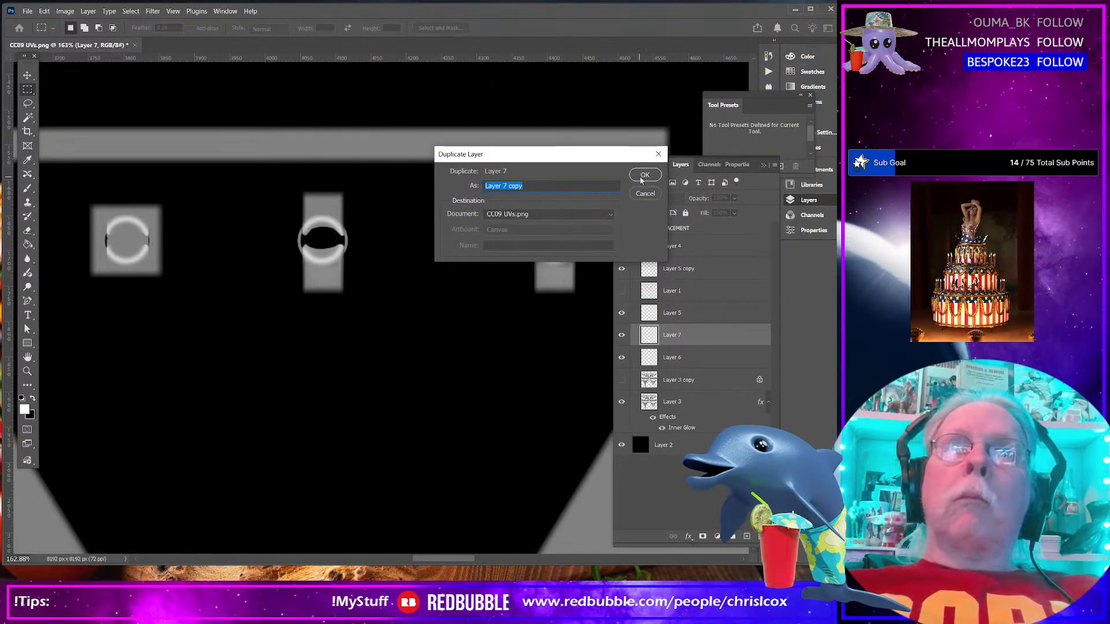
left_click(645, 175)
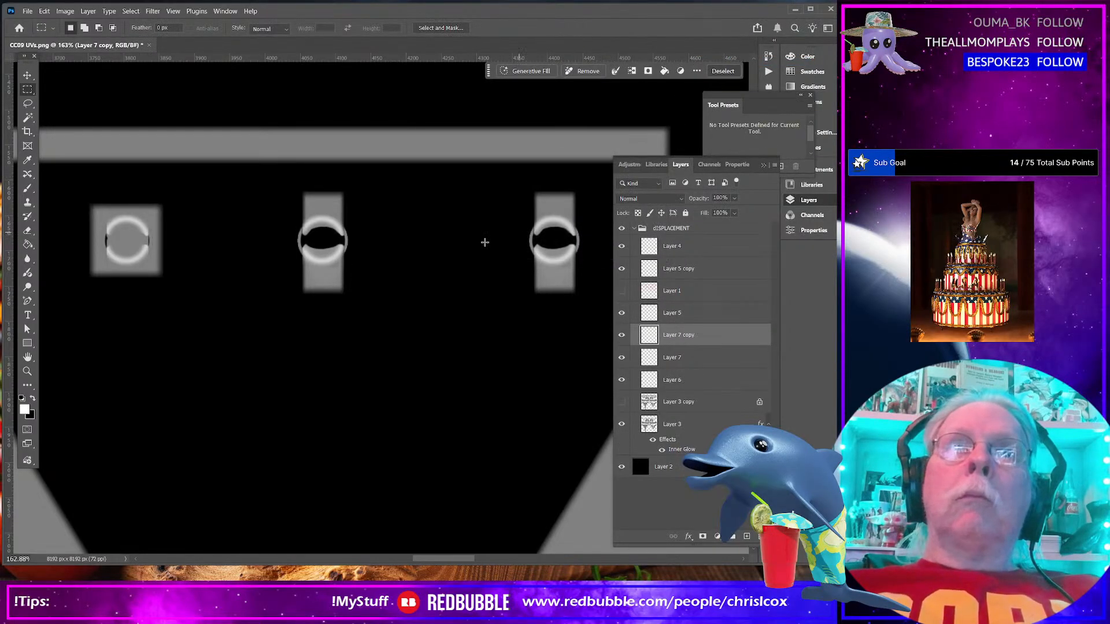
Move the duplicated strap-and-ring artwork over the leftmost square plate and hide Layer 5 with the old ring
left_click(27, 76)
left_click_drag(333, 217, 304, 217)
key("ctrl+z")
left_click_drag(544, 211, 124, 201)
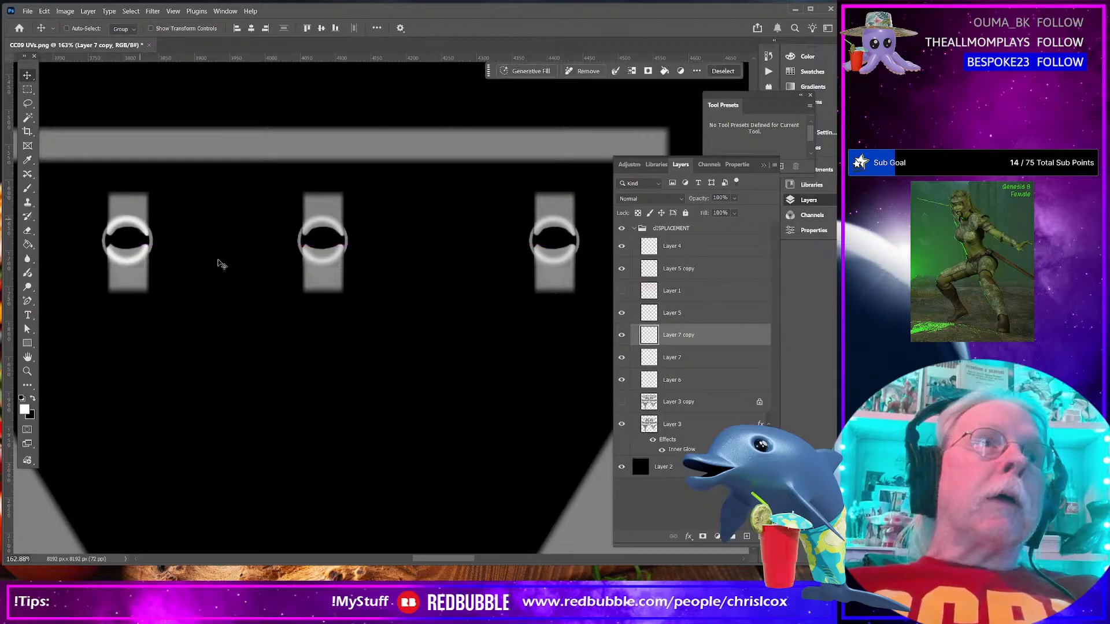
left_click(630, 317)
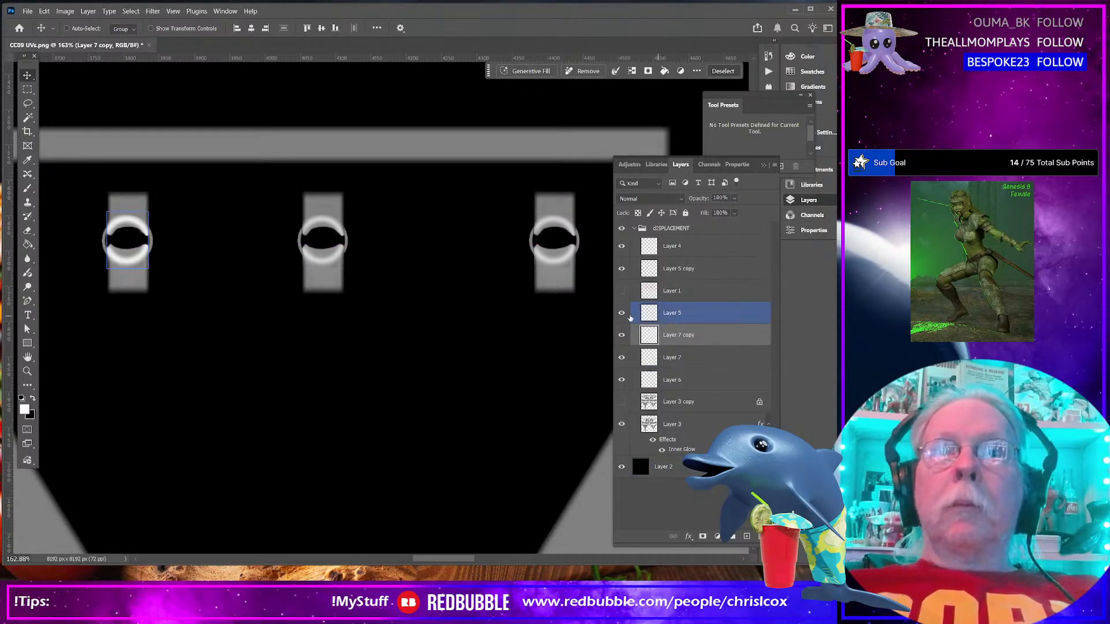
left_click(622, 314)
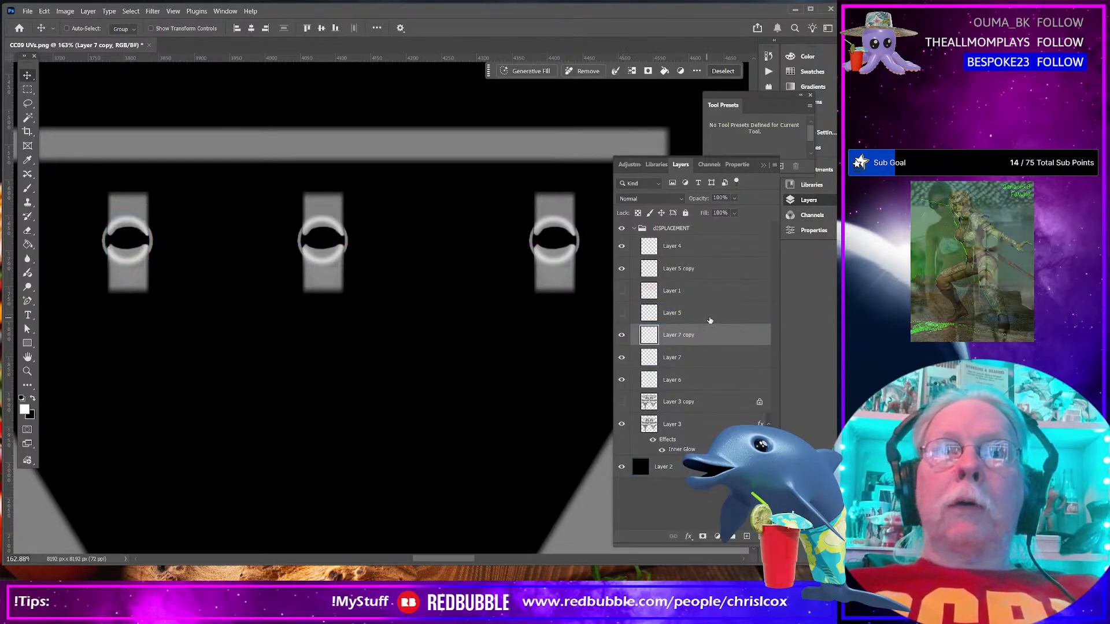
left_click(682, 423)
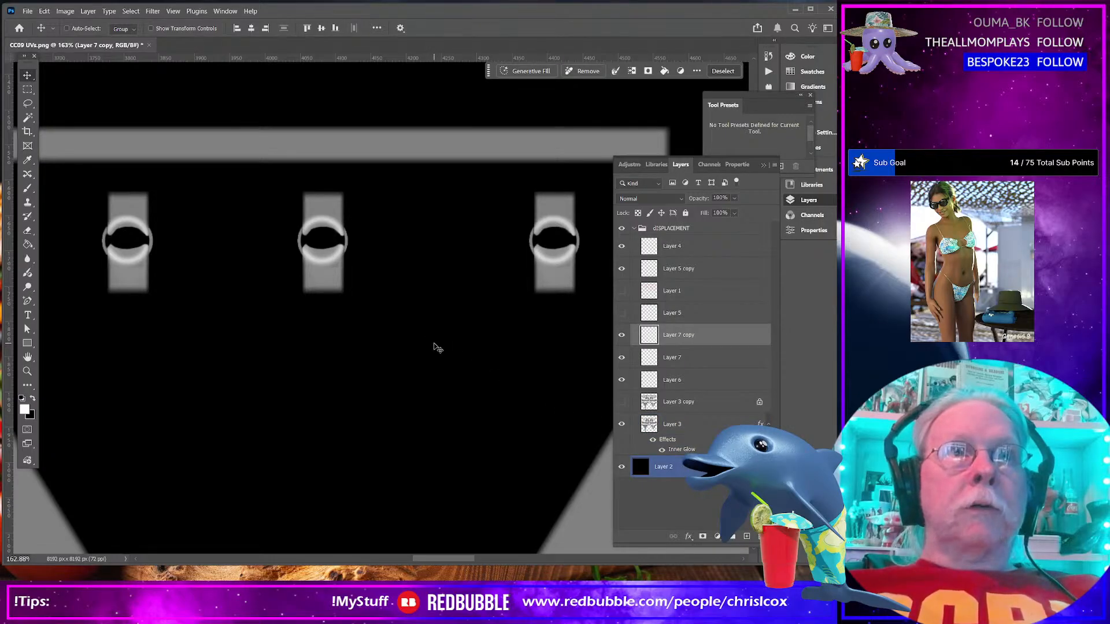
Save the document as CC09 UVs.psd in the CeeCee Basics 09 WIP folder with Maximize Compatibility on
key("ctrl+shift+s")
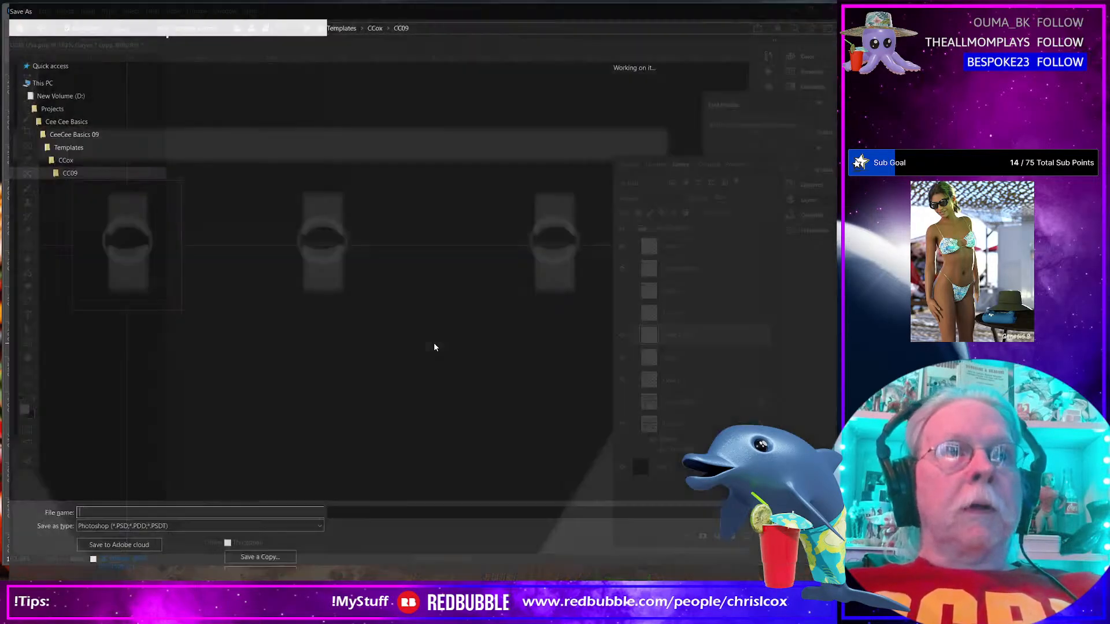
type("a")
key("Escape")
key("ctrl+shift+s")
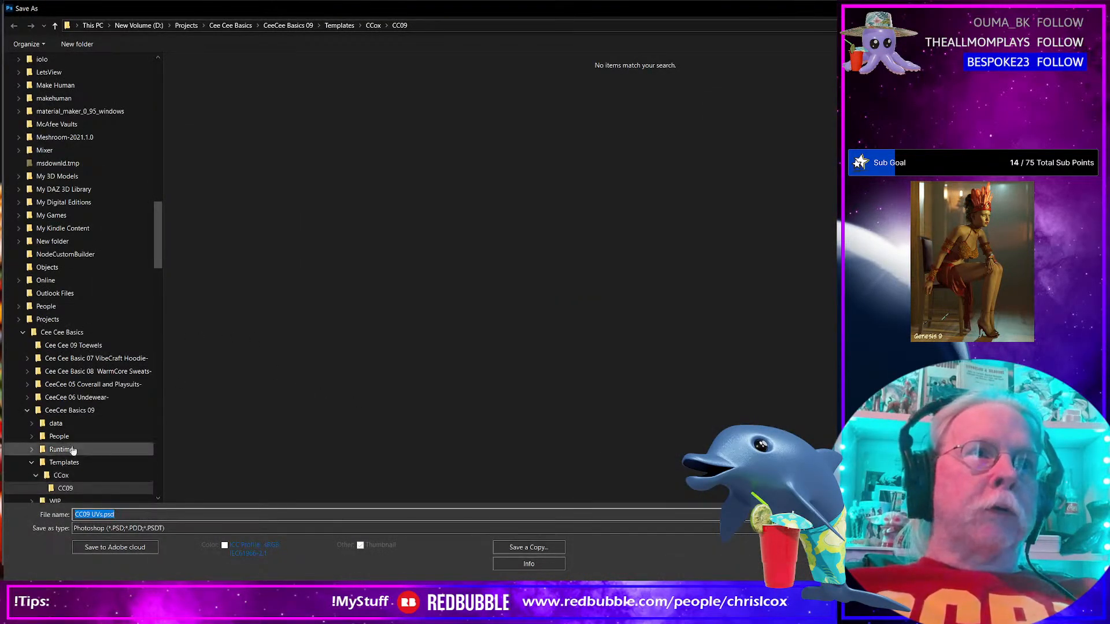
scroll(70, 421, "down", 4)
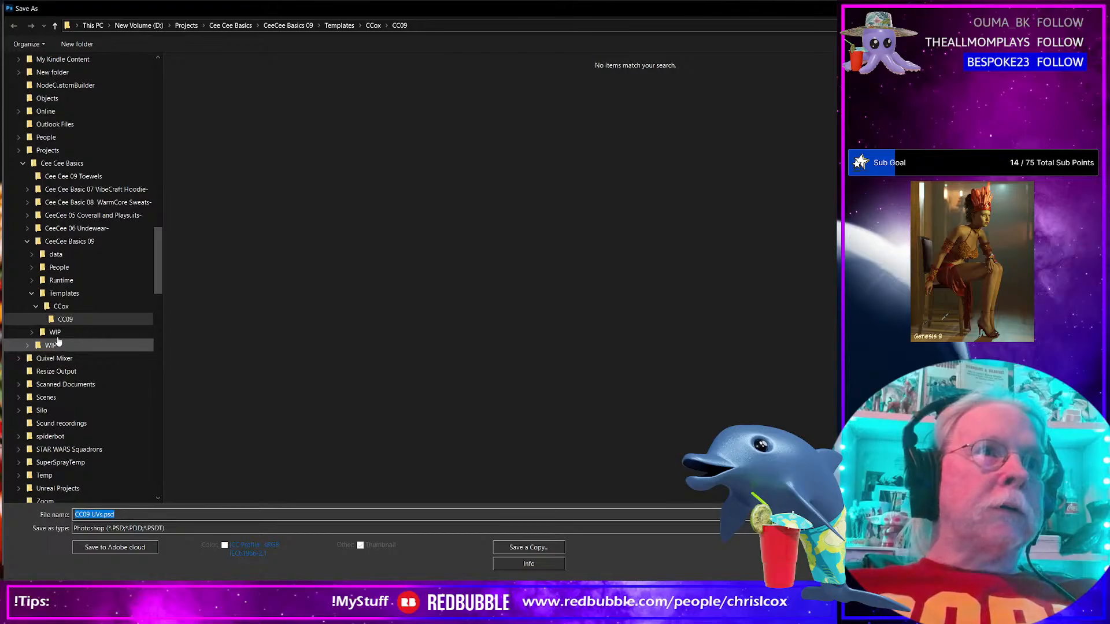
left_click(55, 333)
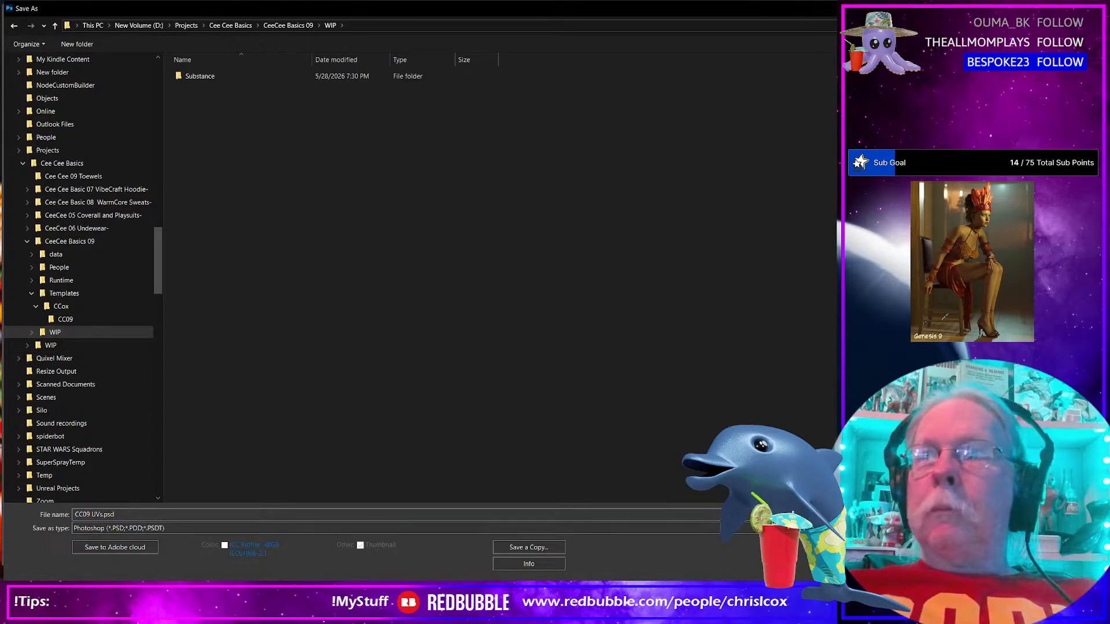
key("Return")
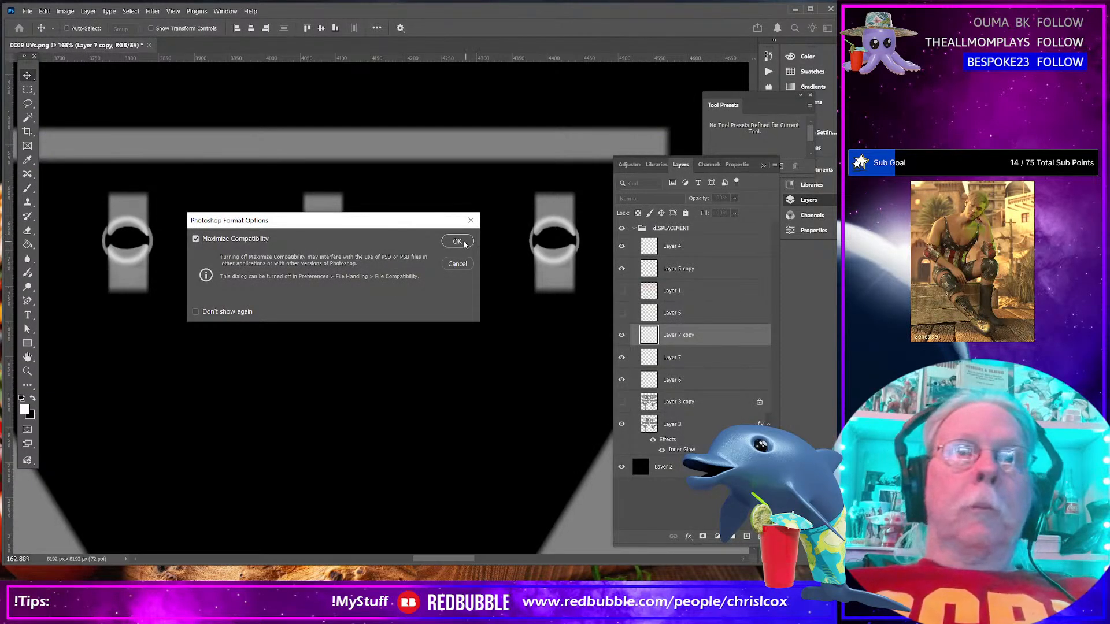
left_click(457, 242)
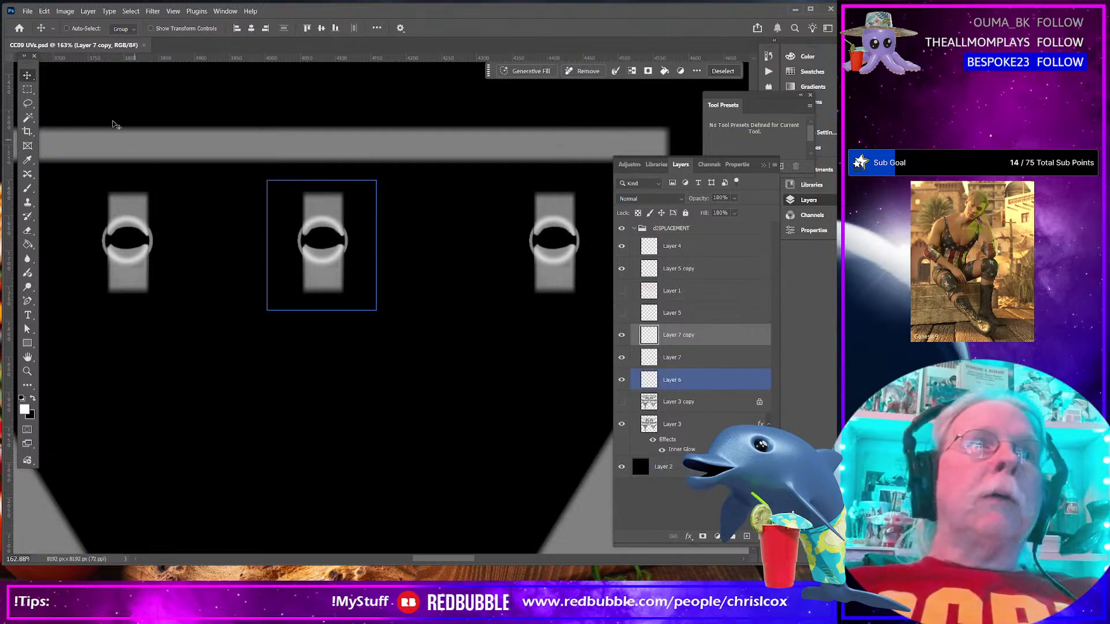
With a very small brush and grey sampled from the ring, dab over the dark seam at the leftmost ring's upper-left edge on Layer 7 copy
scroll(118, 250, "up", 10)
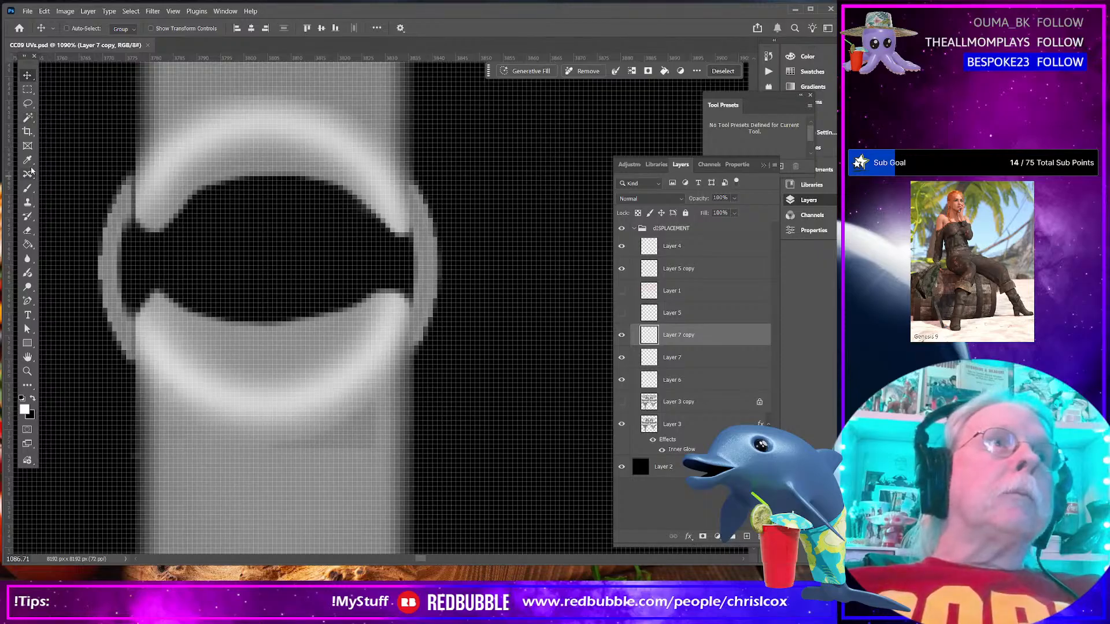
left_click(27, 187)
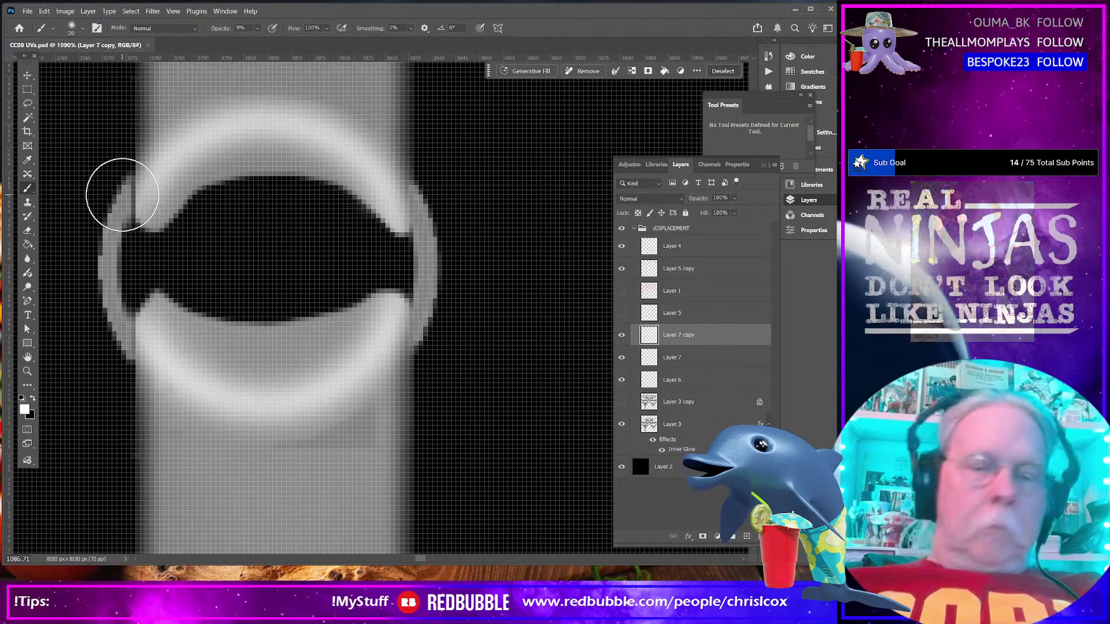
key("bracketleft")
key("bracketleft")
key("bracketleft")
key("bracketleft")
key("bracketleft")
key("bracketleft")
key("bracketleft")
key("bracketleft")
key("bracketleft")
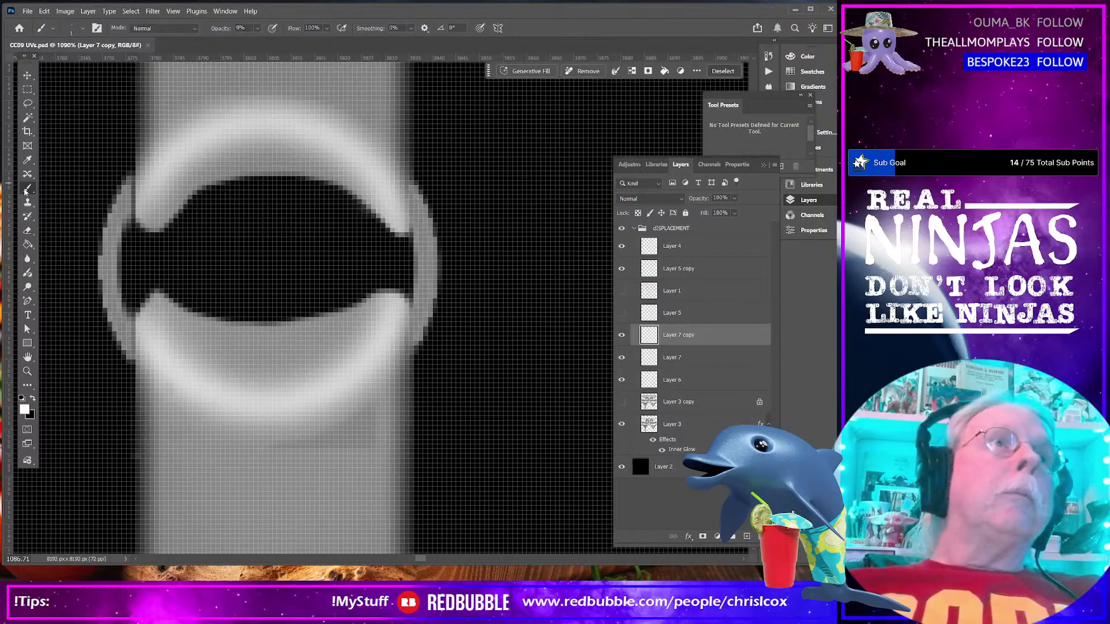
key("i")
left_click(116, 257)
left_click(28, 190)
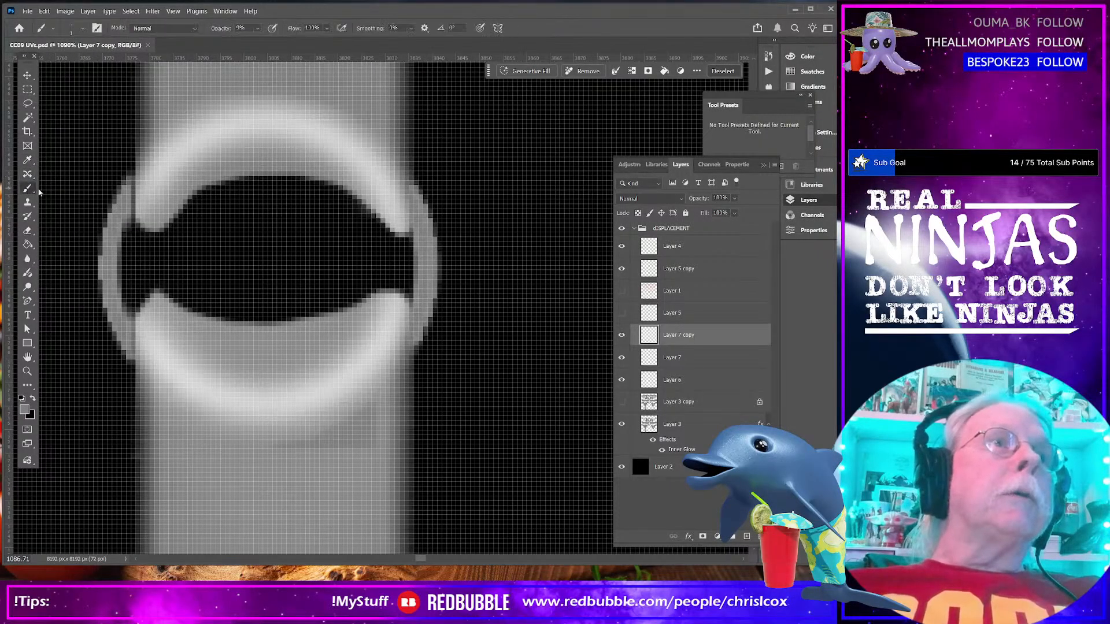
left_click(131, 216)
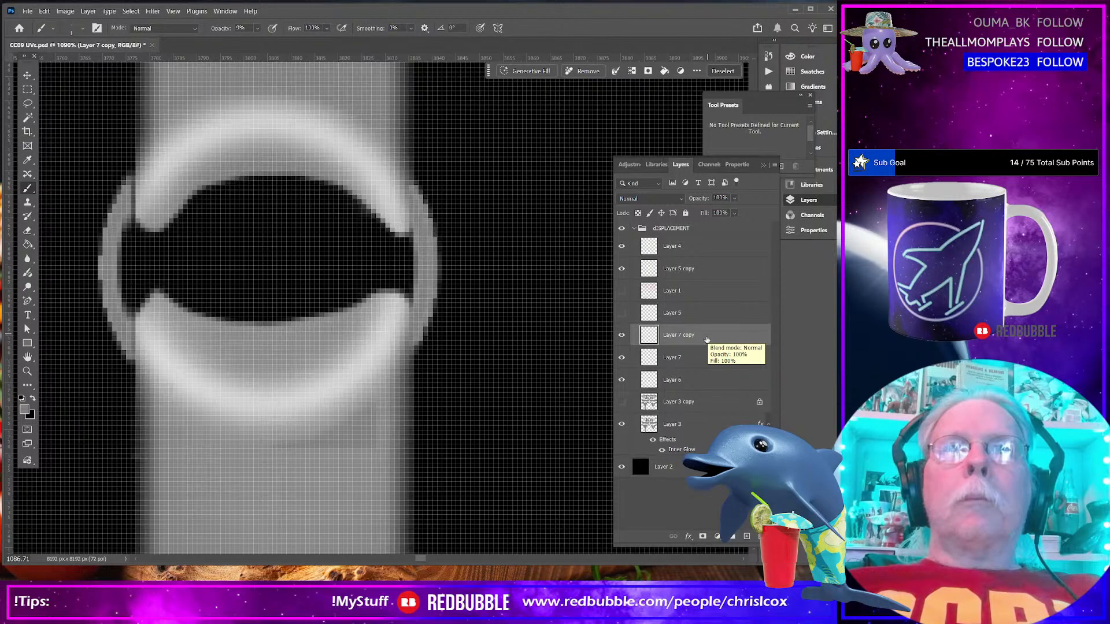
Merge Layer 7 copy, Layer 7 and Layer 6 into one layer and hide the merged layer
left_click(700, 382, "shift")
right_click(700, 382)
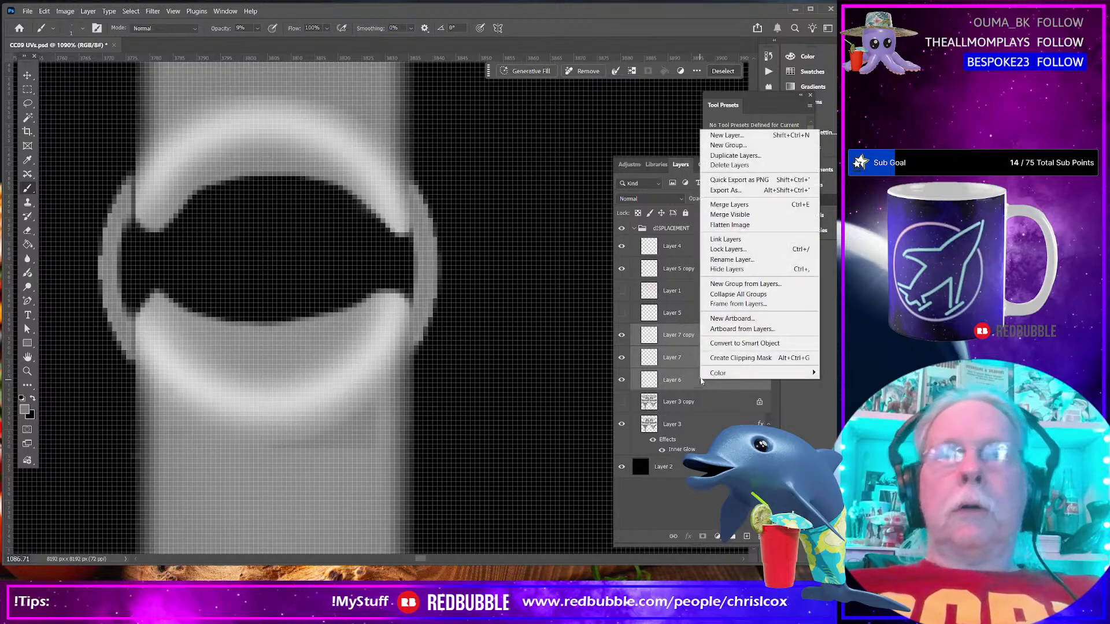
left_click(723, 207)
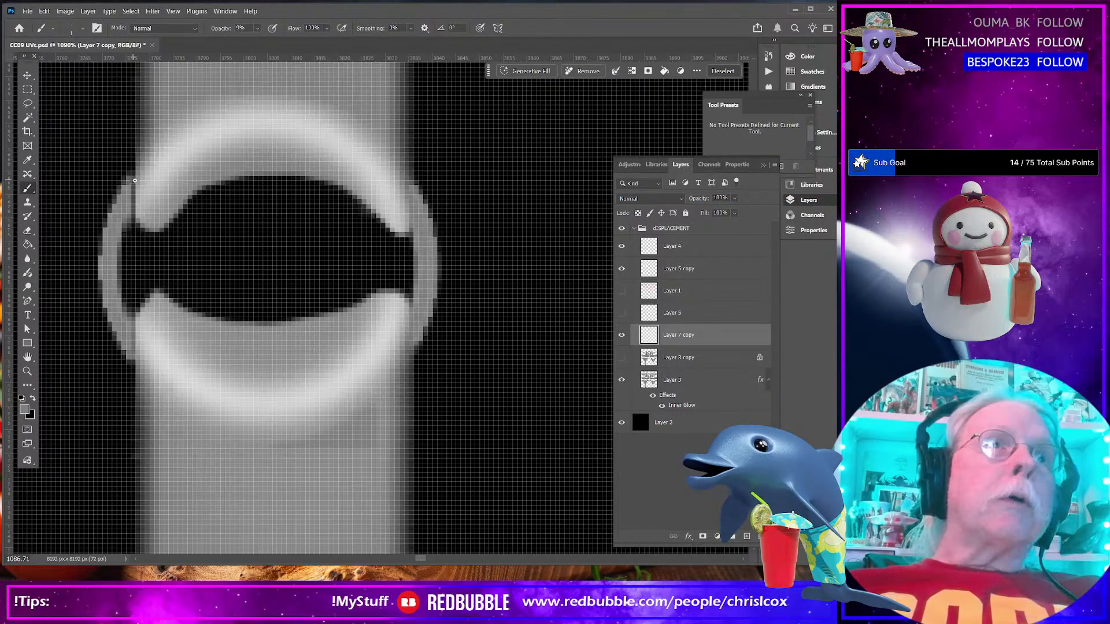
left_click(622, 336)
left_click(621, 337)
left_click(621, 337)
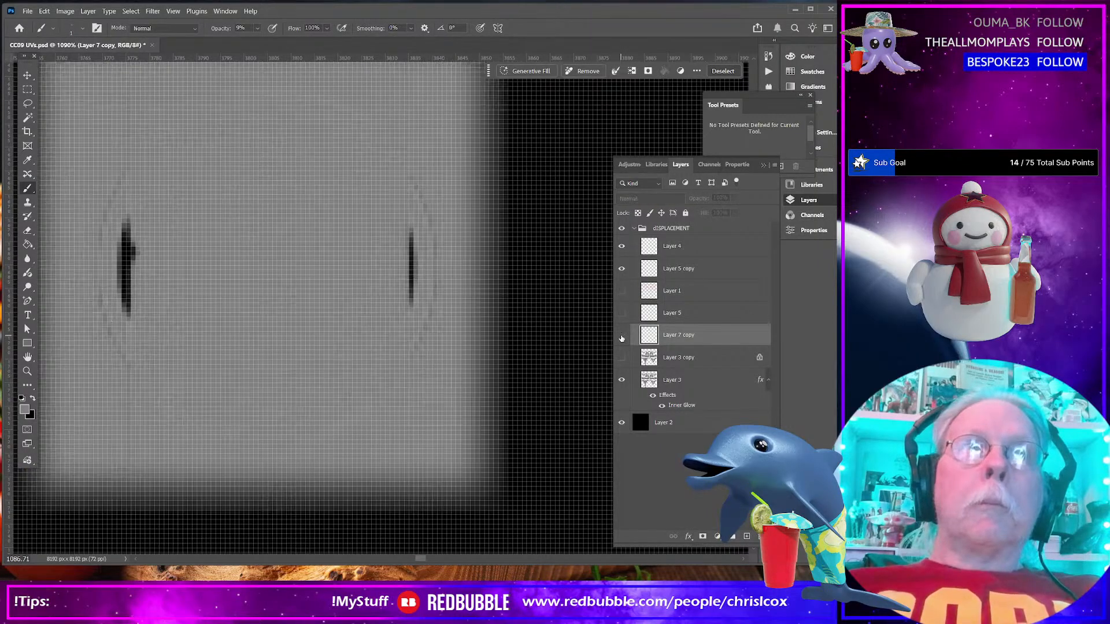
On Layer 3, select the area around the three square plates below the straps, delete its contents and clear the selection
left_click(693, 358)
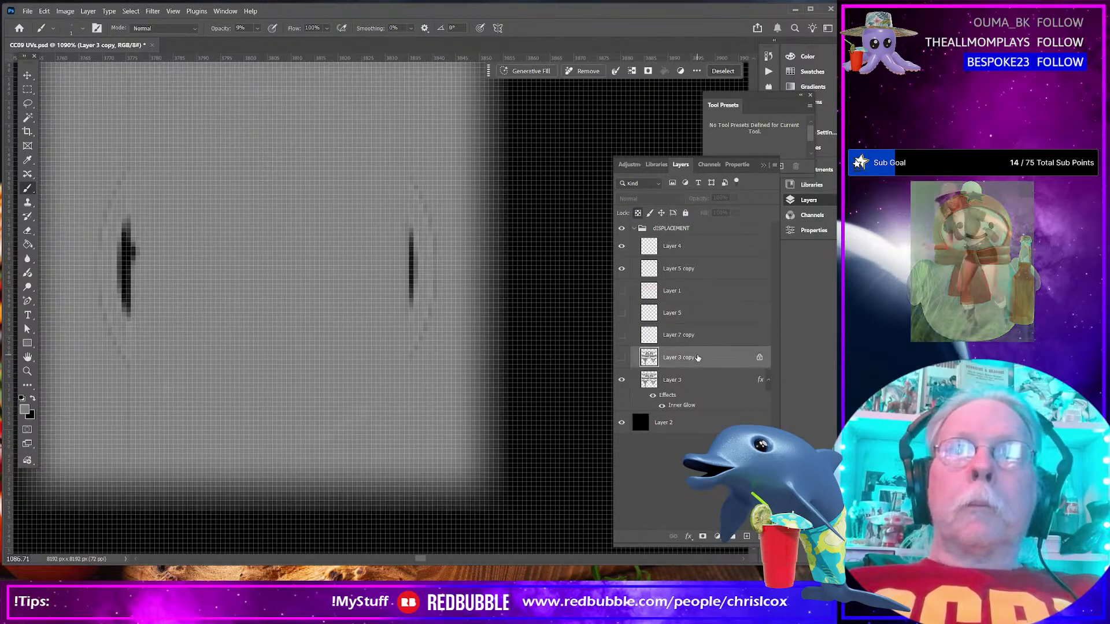
scroll(338, 401, "down", 5)
scroll(341, 400, "down", 6)
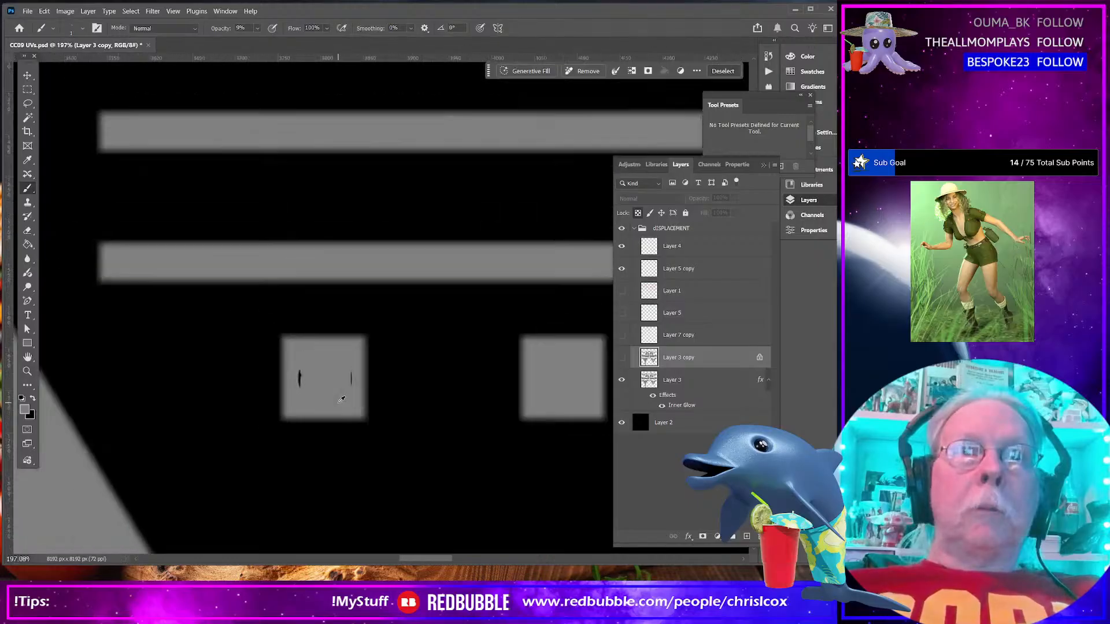
left_click_drag(450, 561, 468, 560)
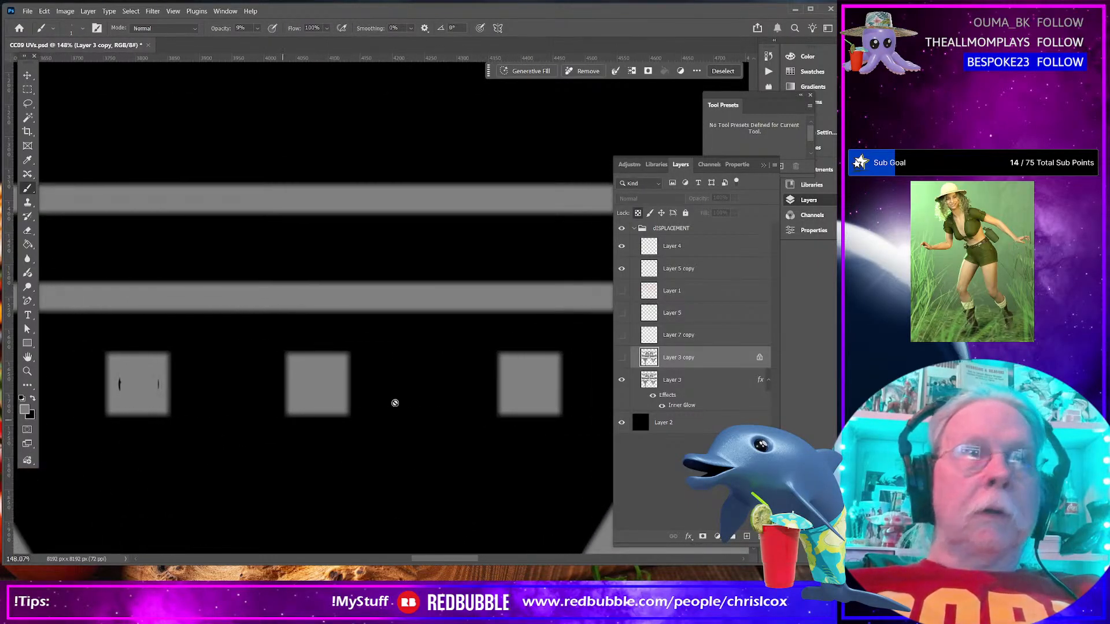
left_click(711, 386)
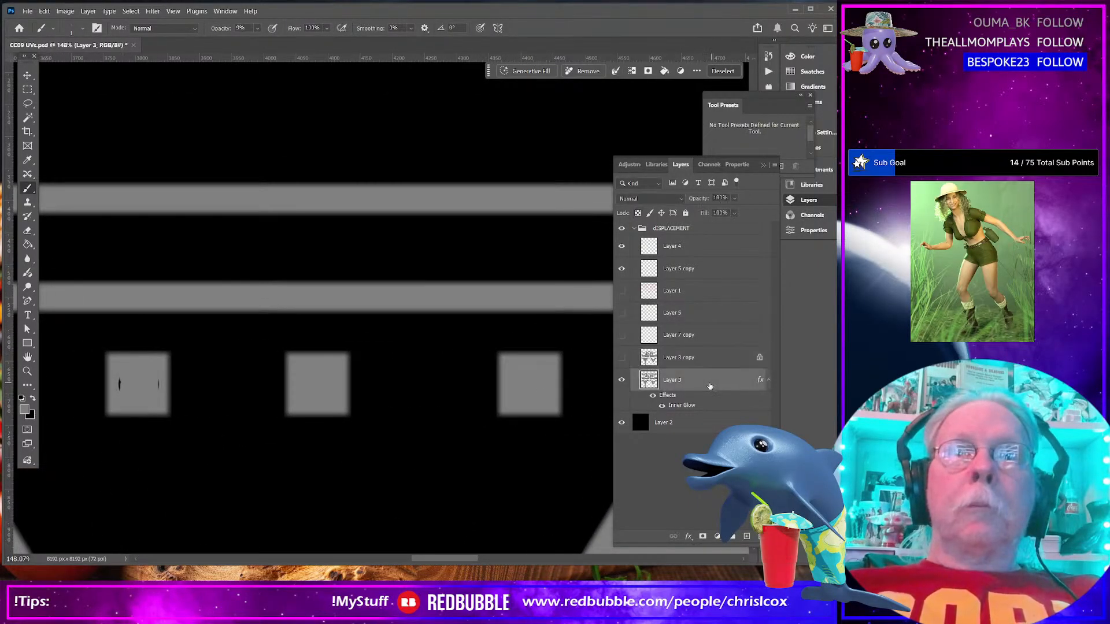
left_click(27, 90)
left_click_drag(89, 337, 576, 431)
key("Delete")
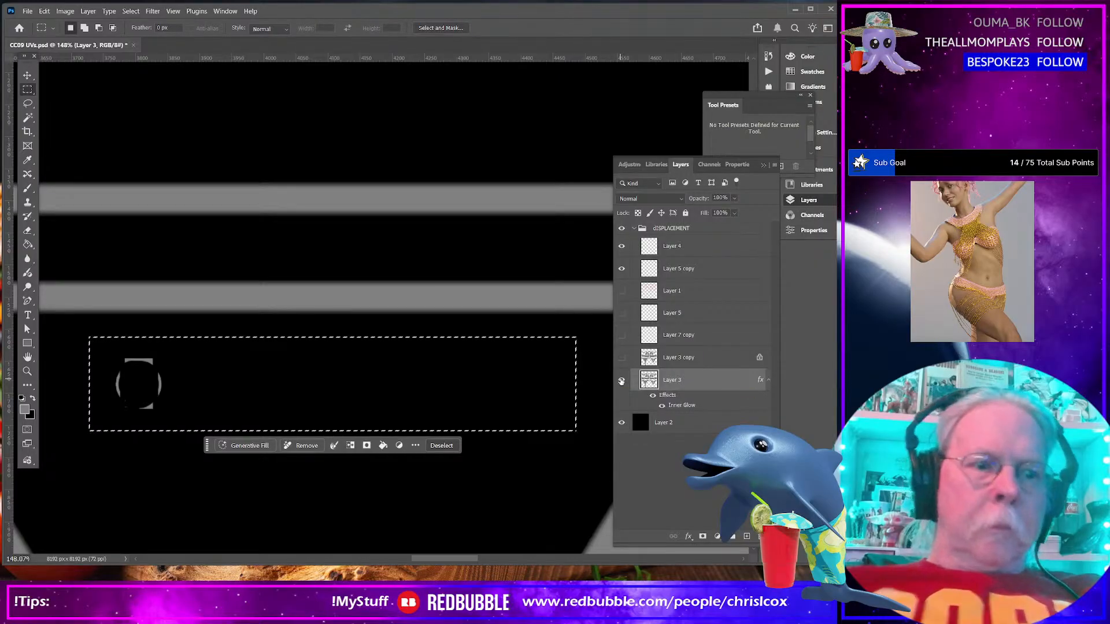
key("ctrl+d")
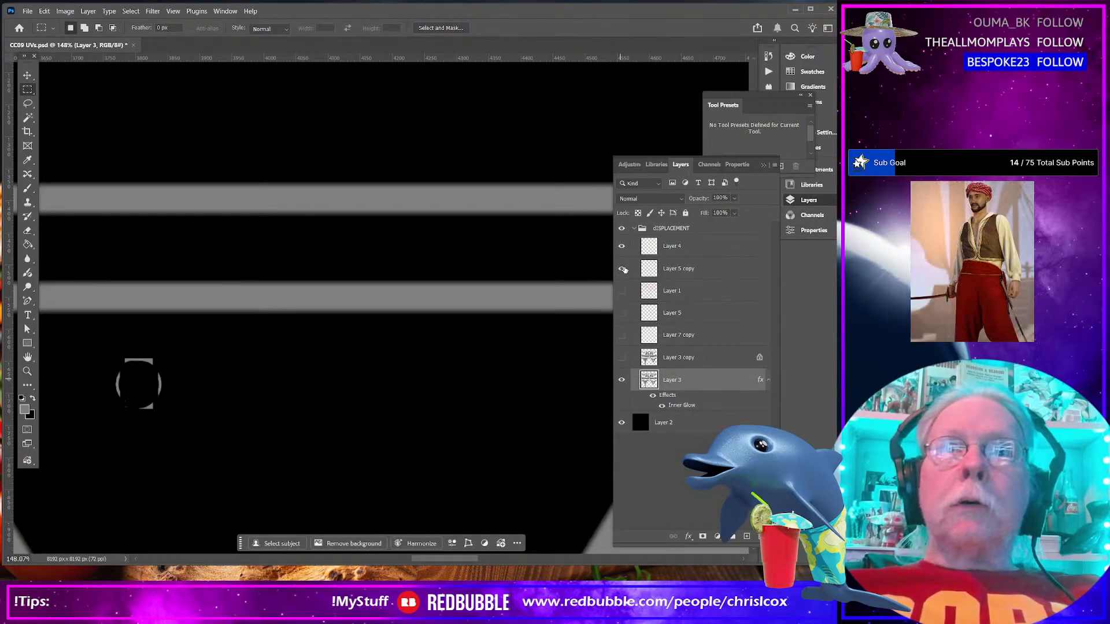
On Layer 4, select the area around the leftover ring outline below the straps, delete its contents and clear the selection
left_click(622, 247)
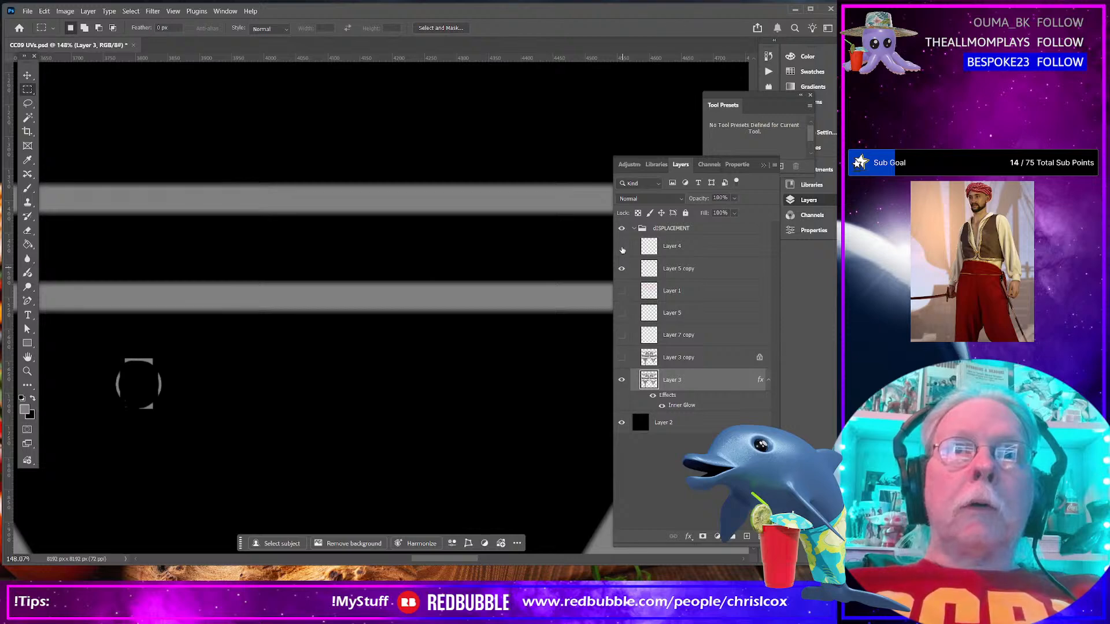
left_click(622, 247)
left_click(694, 249)
left_click_drag(88, 346, 192, 423)
key("Delete")
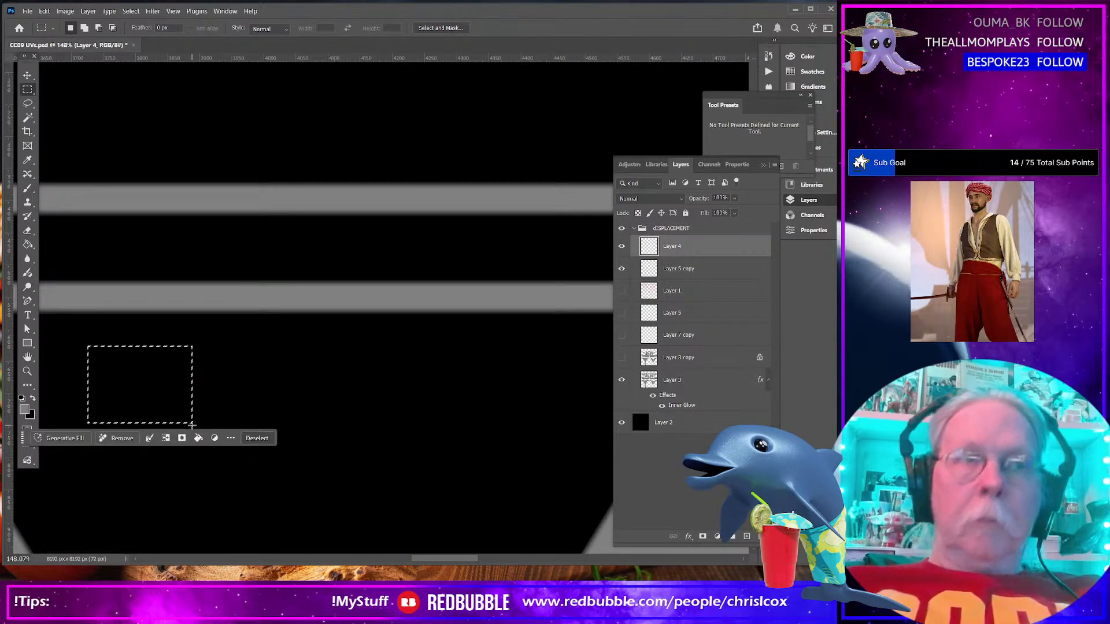
key("ctrl+d")
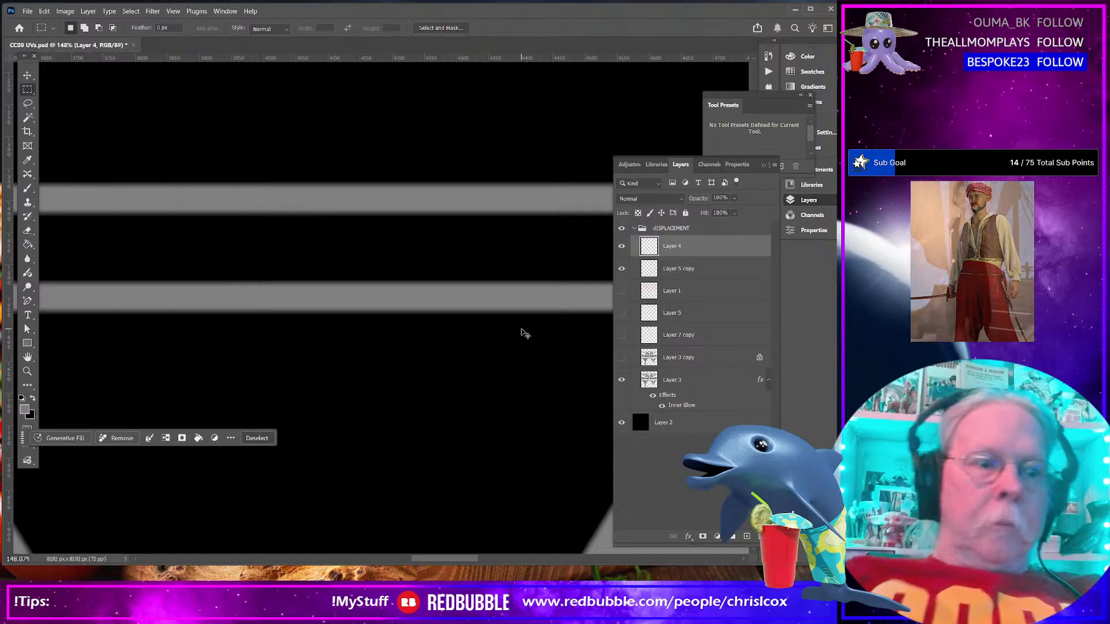
Show Layer 7 copy and, with the Brush at 100% opacity, paint grey over the dark seams along the leftmost ring's side edges
left_click(622, 336)
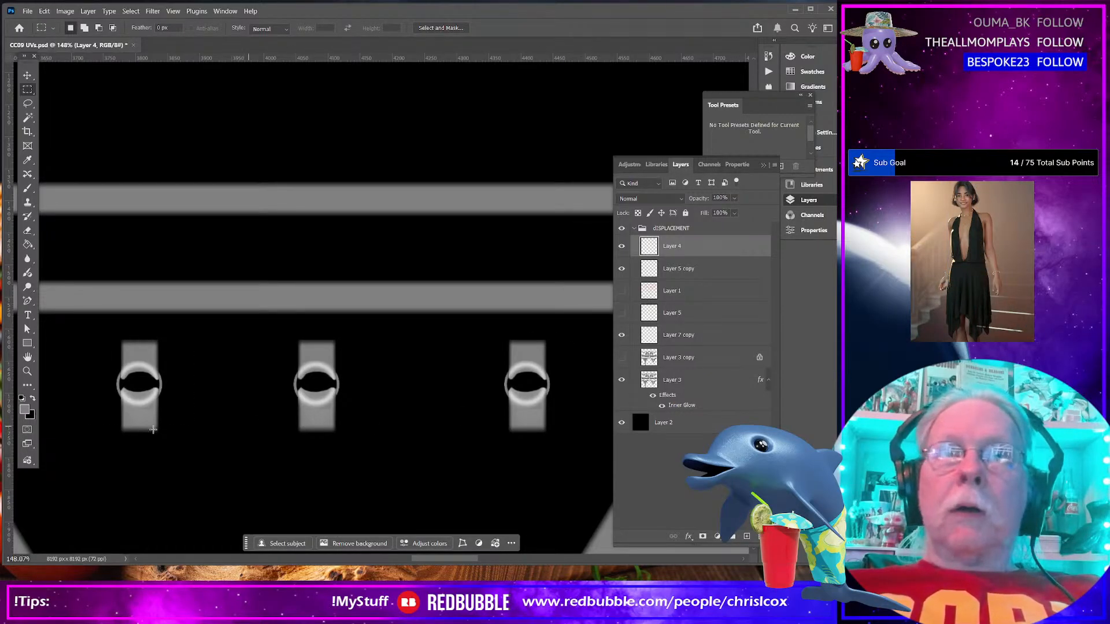
scroll(119, 397, "up", 8)
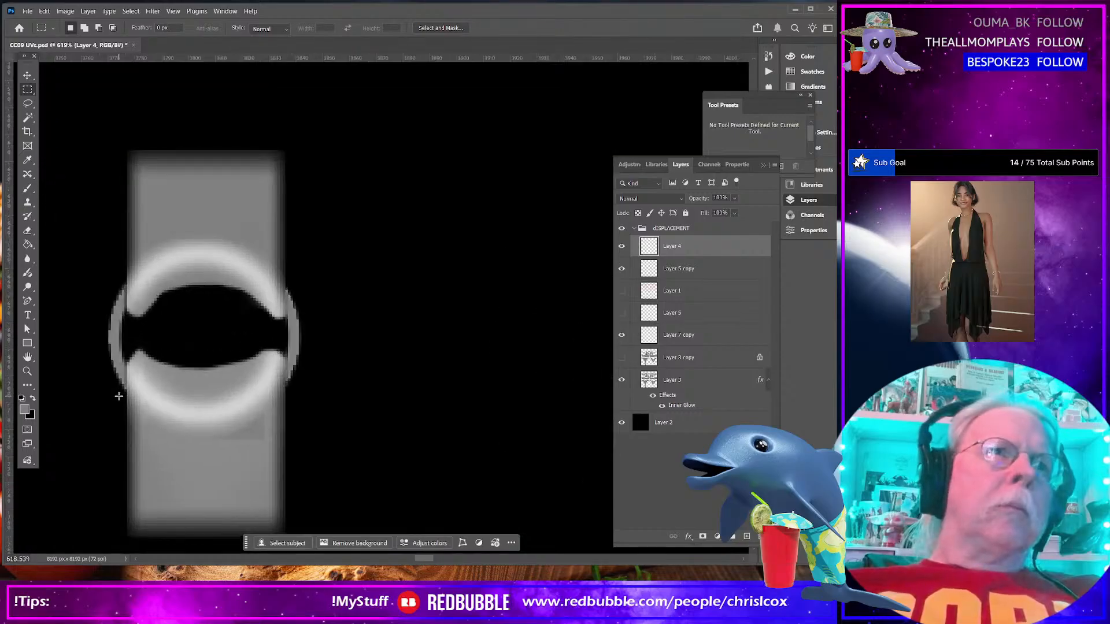
scroll(118, 396, "up", 2)
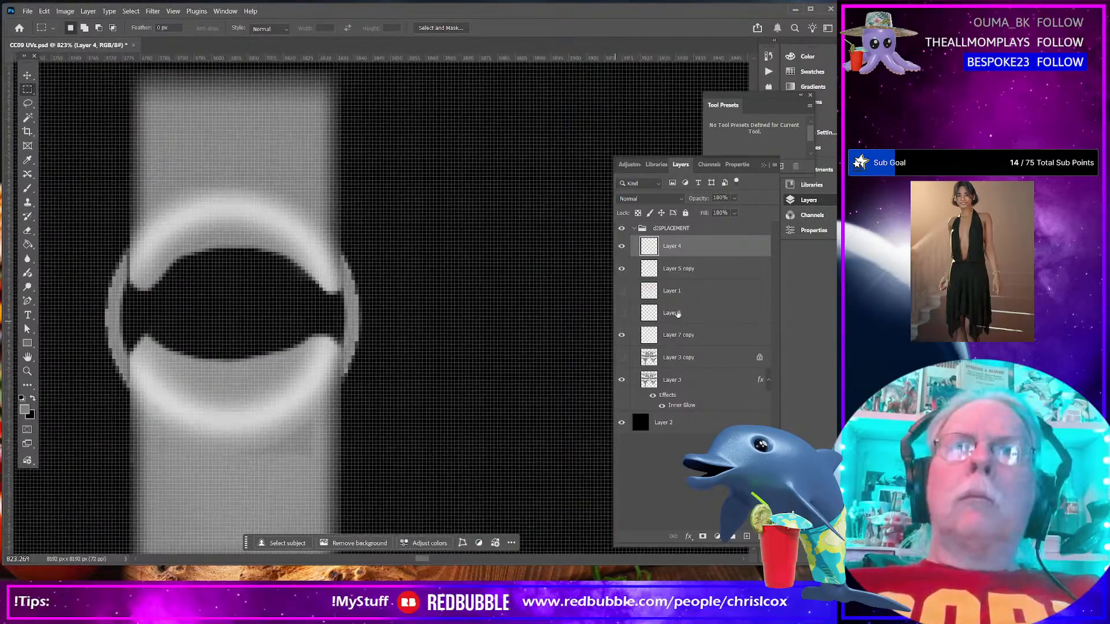
left_click(688, 341)
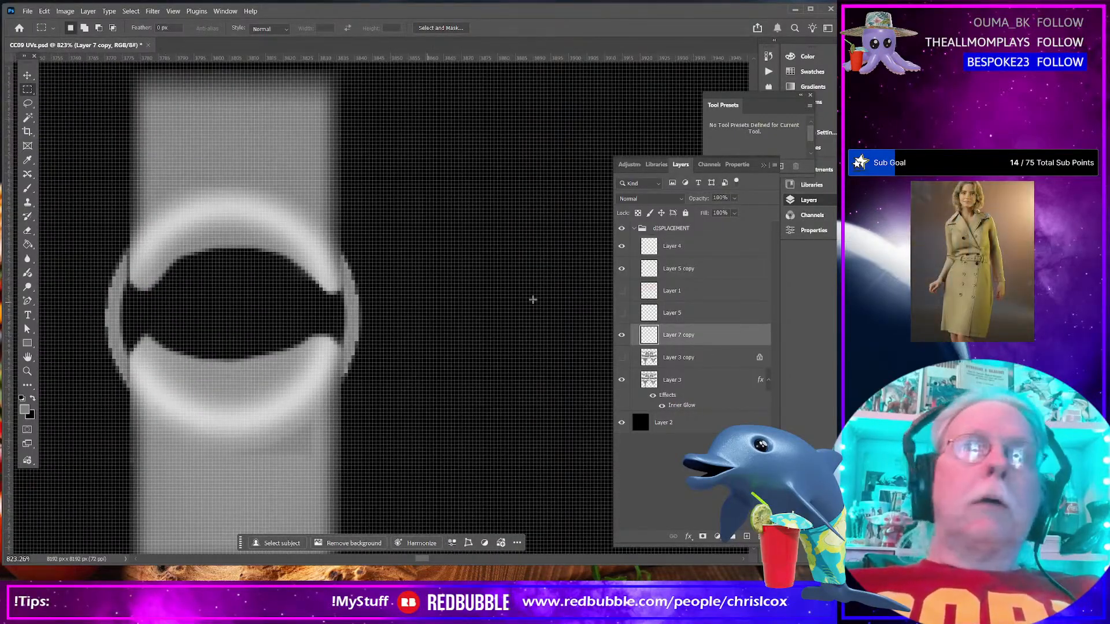
left_click(27, 188)
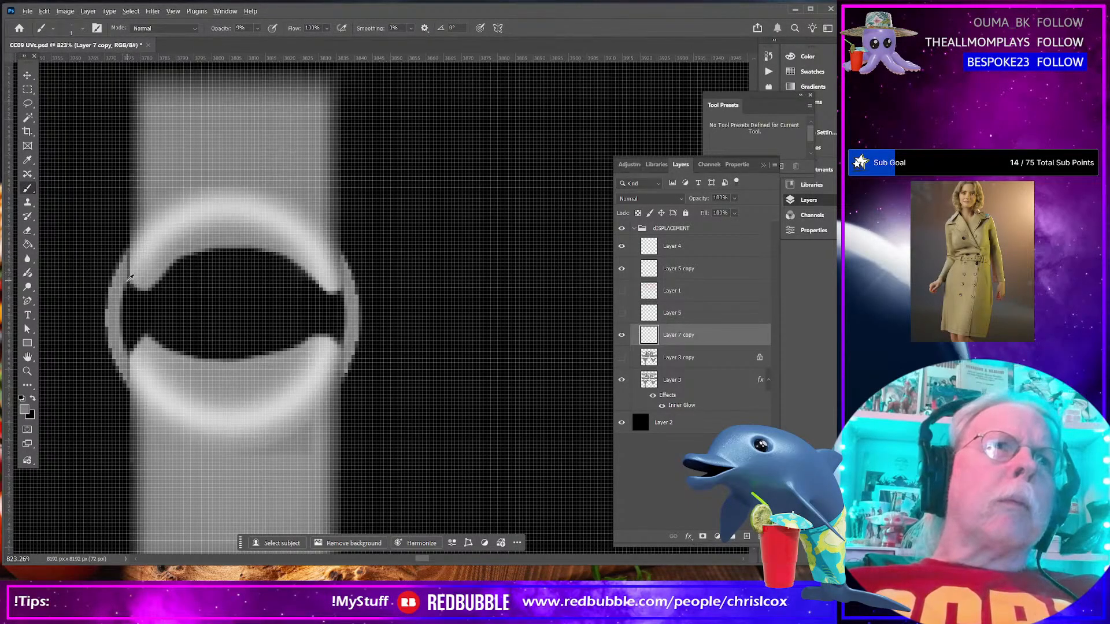
left_click(258, 28)
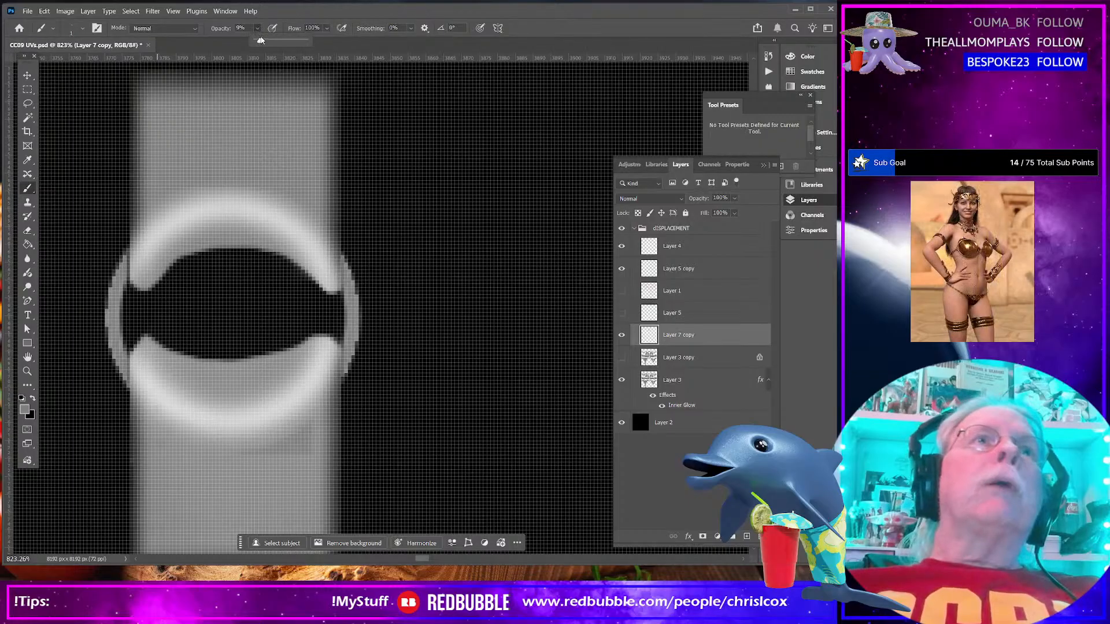
left_click_drag(260, 42, 305, 41)
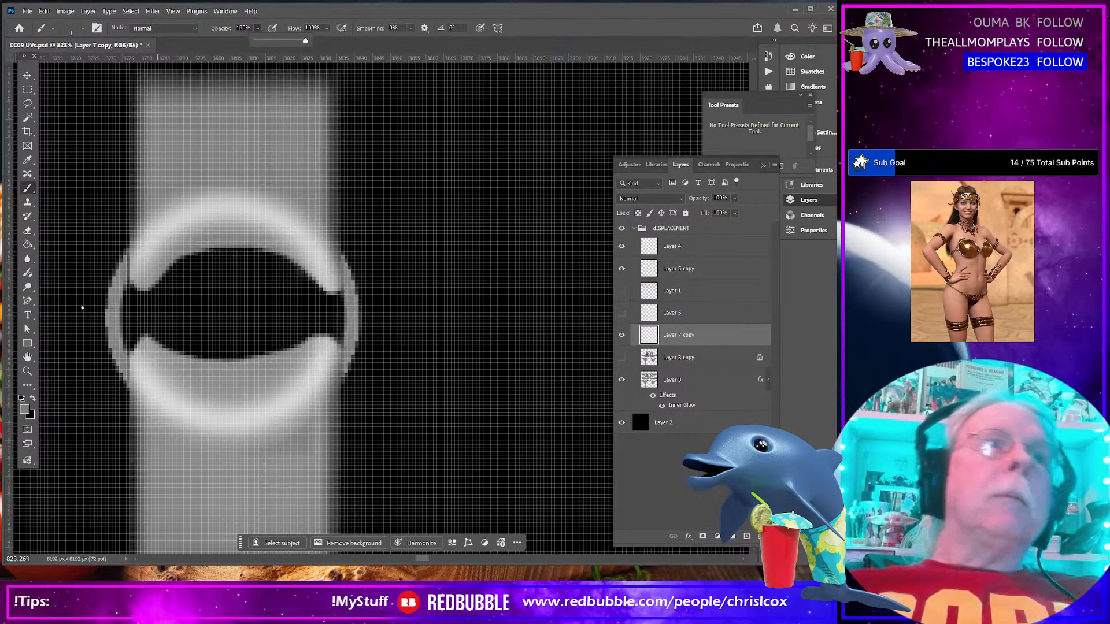
scroll(75, 310, "up", 5)
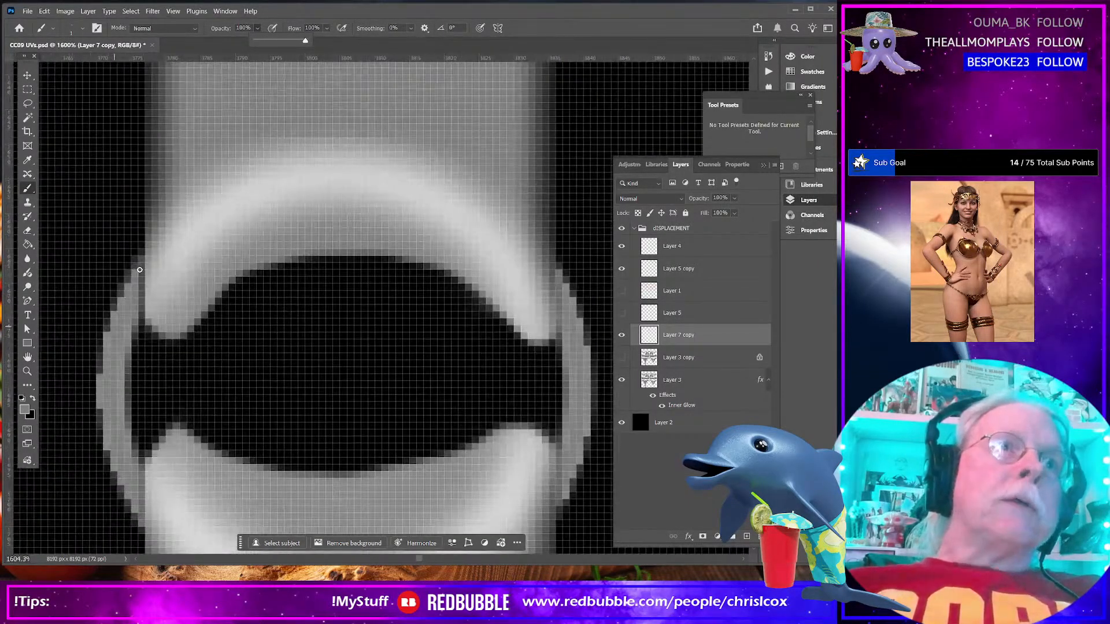
mouse_move(140, 269)
left_mouse_down()
mouse_move(139, 318)
mouse_move(140, 286)
left_mouse_up()
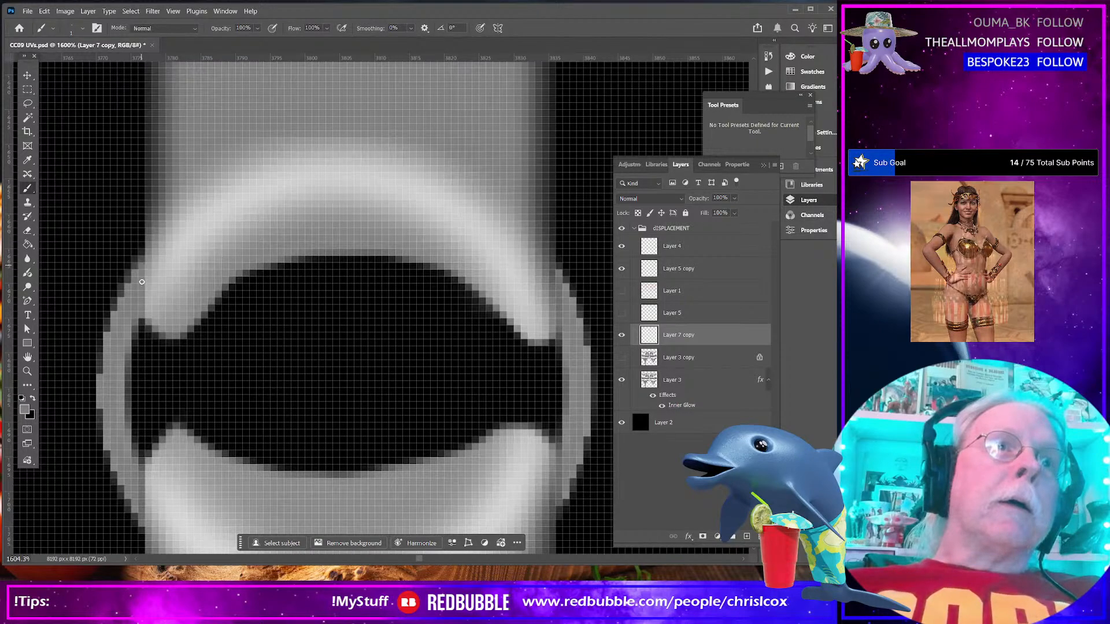
scroll(143, 333, "down", 3)
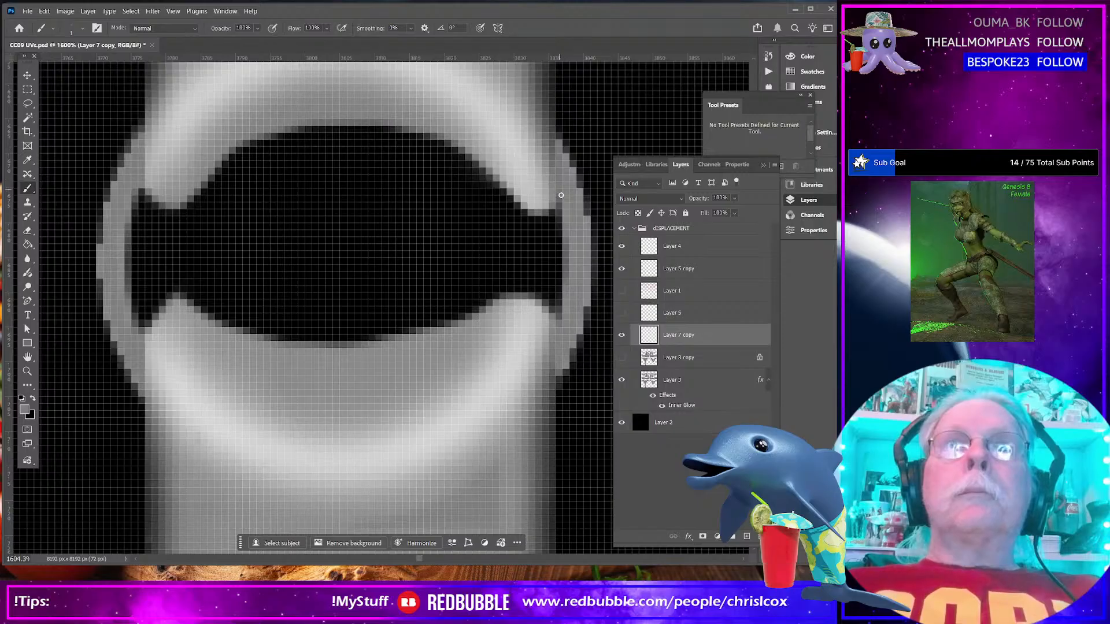
Paint grey over the dark seams on both sides of the middle ring, at its upper and lower joins with the strap
left_click_drag(415, 560, 436, 559)
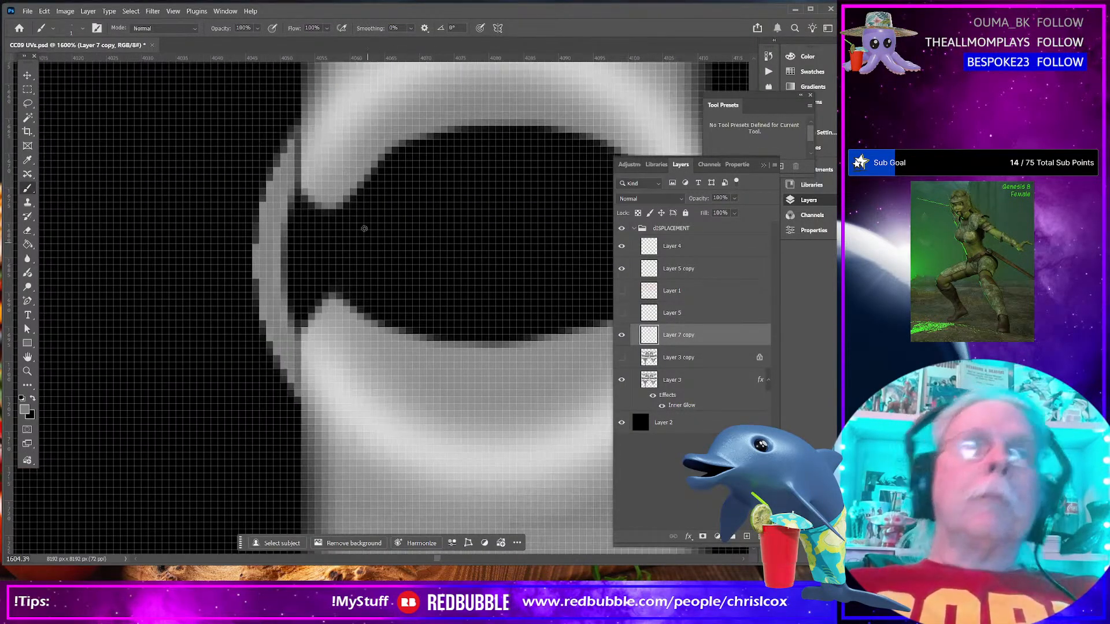
left_click_drag(298, 136, 295, 187)
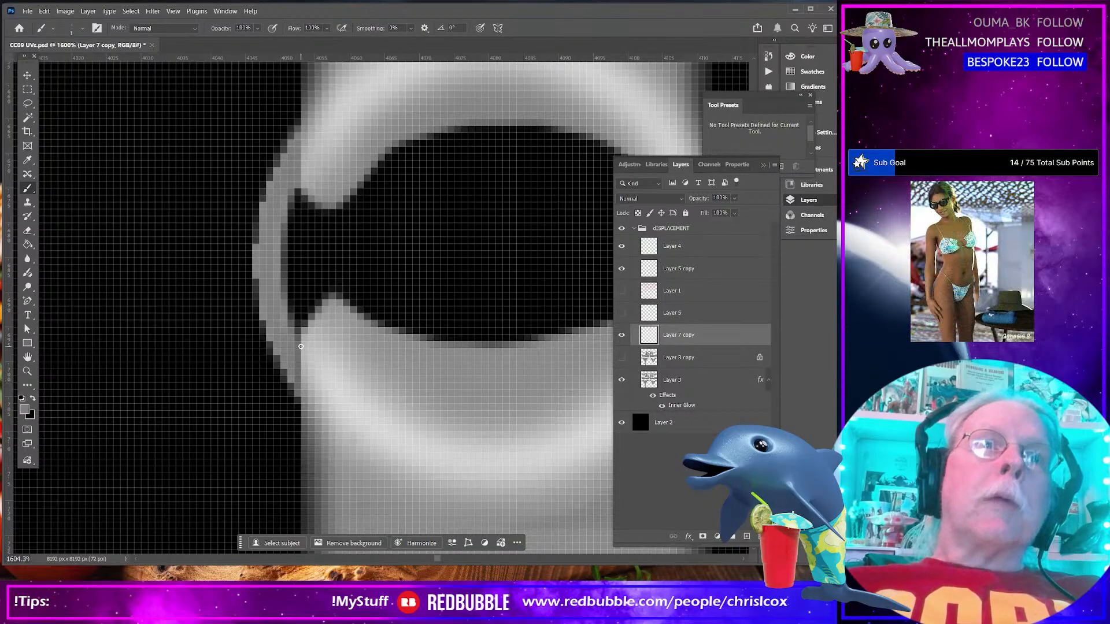
left_click_drag(299, 342, 299, 385)
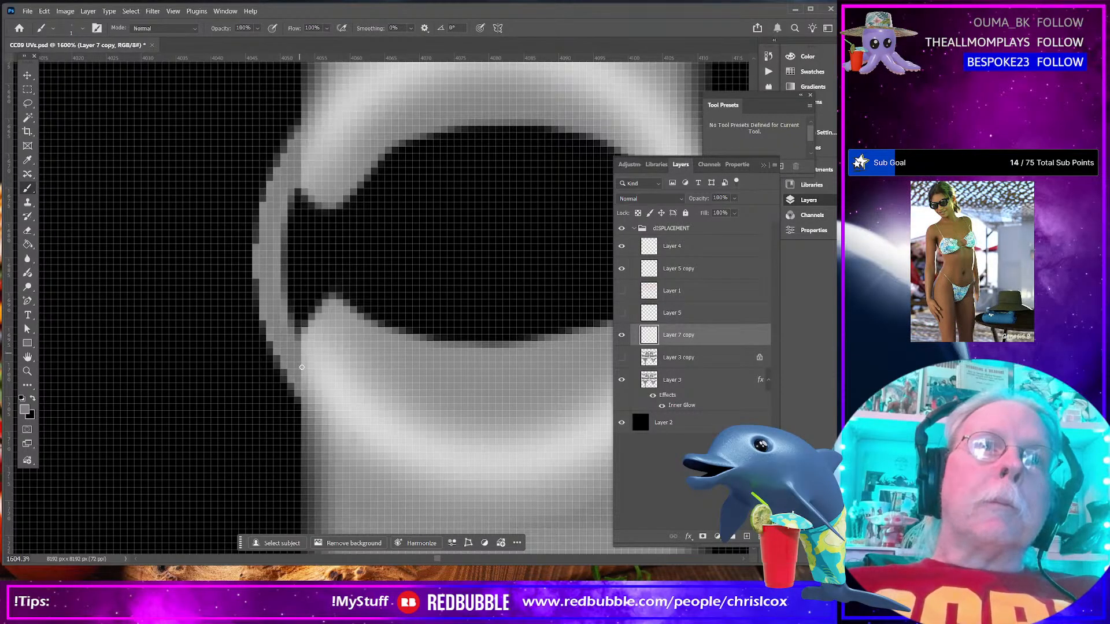
left_click_drag(440, 560, 445, 560)
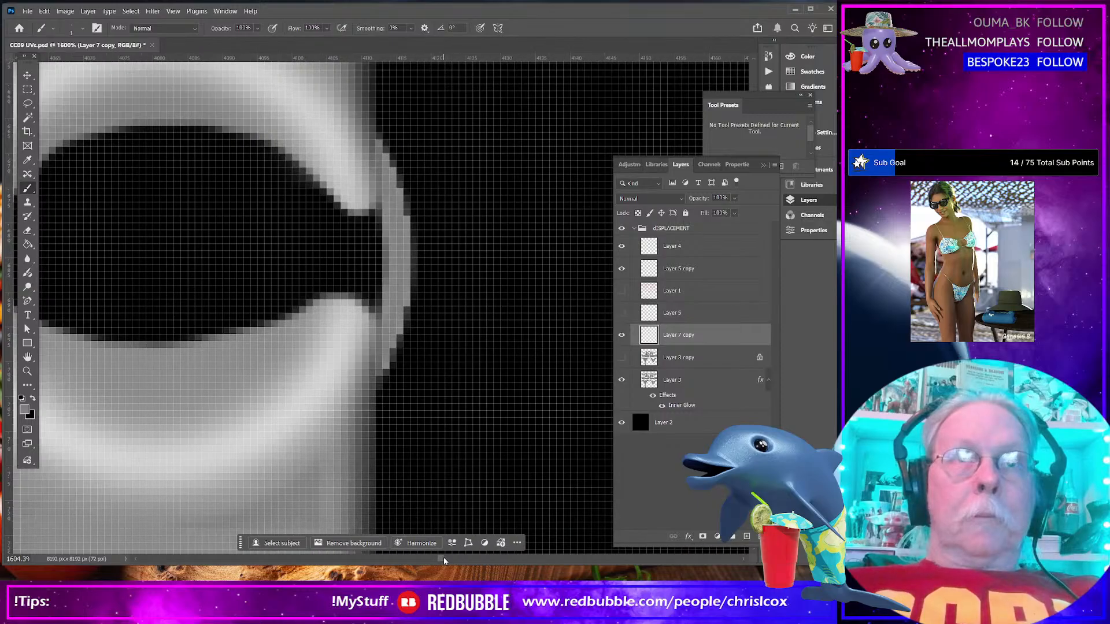
left_click_drag(379, 157, 379, 184)
left_click_drag(378, 321, 380, 373)
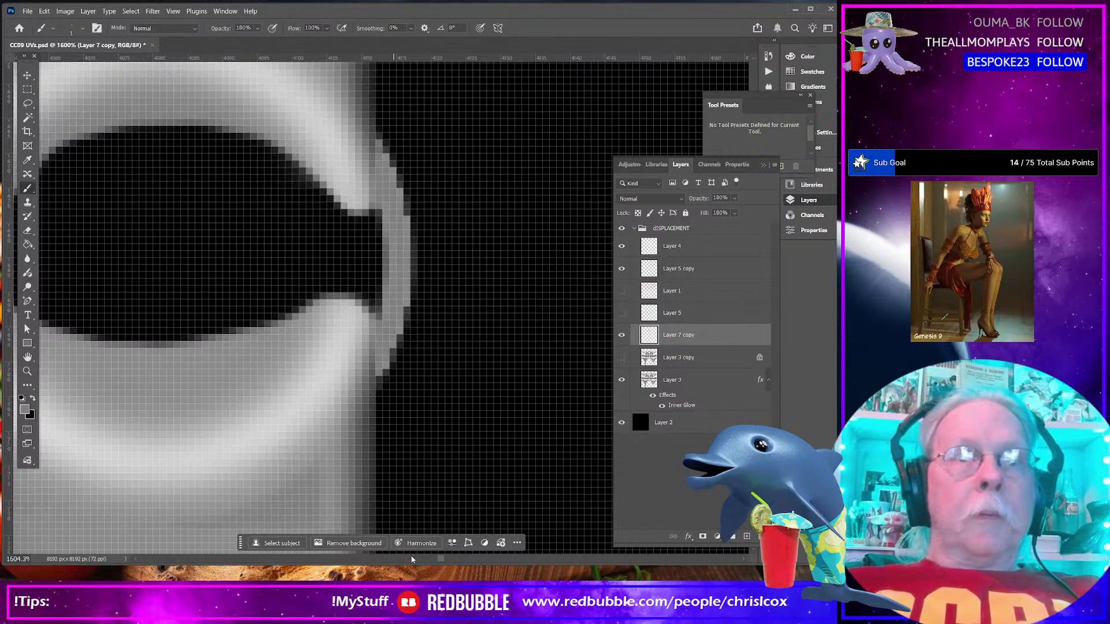
Paint grey over the dark seams on both sides of the rightmost ring on Layer 7 copy
left_click_drag(439, 557, 460, 561)
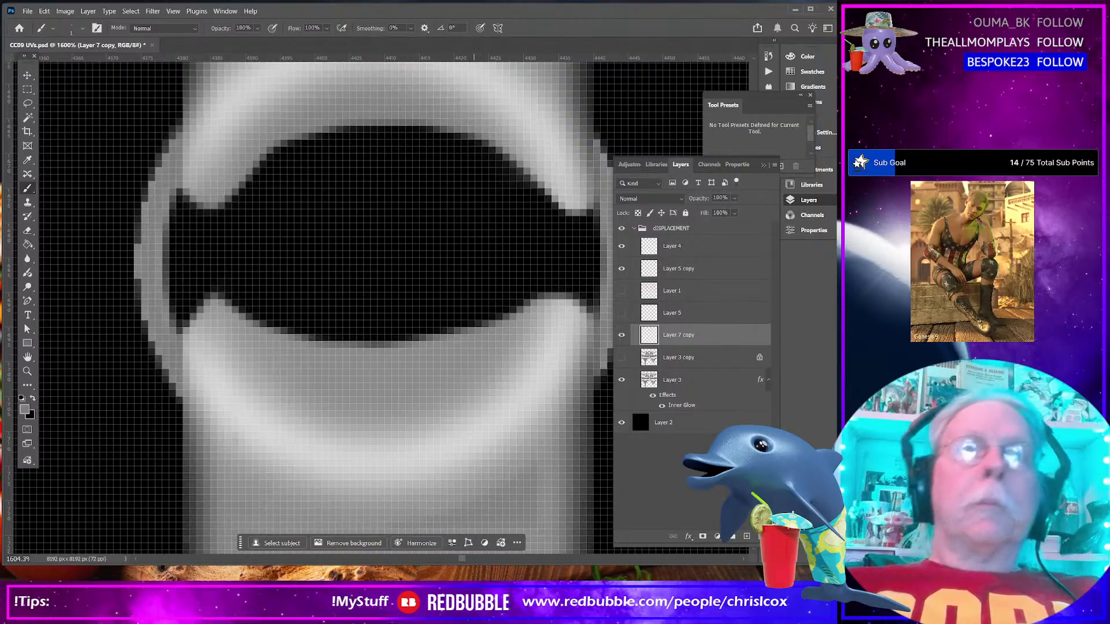
left_click_drag(461, 560, 464, 560)
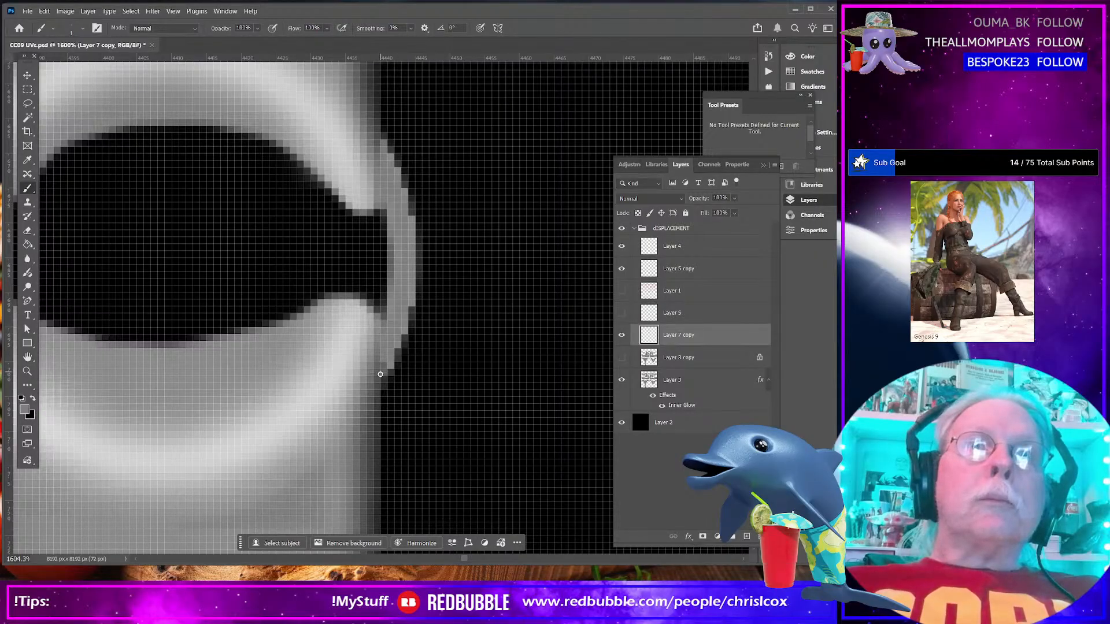
scroll(373, 344, "down", 10)
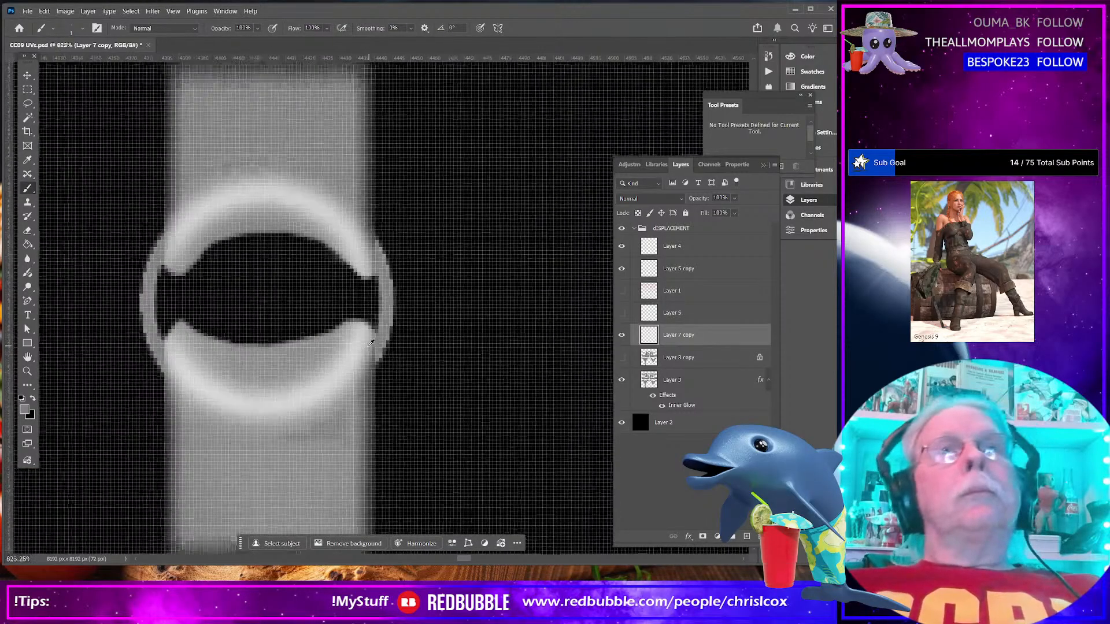
scroll(363, 338, "down", 5)
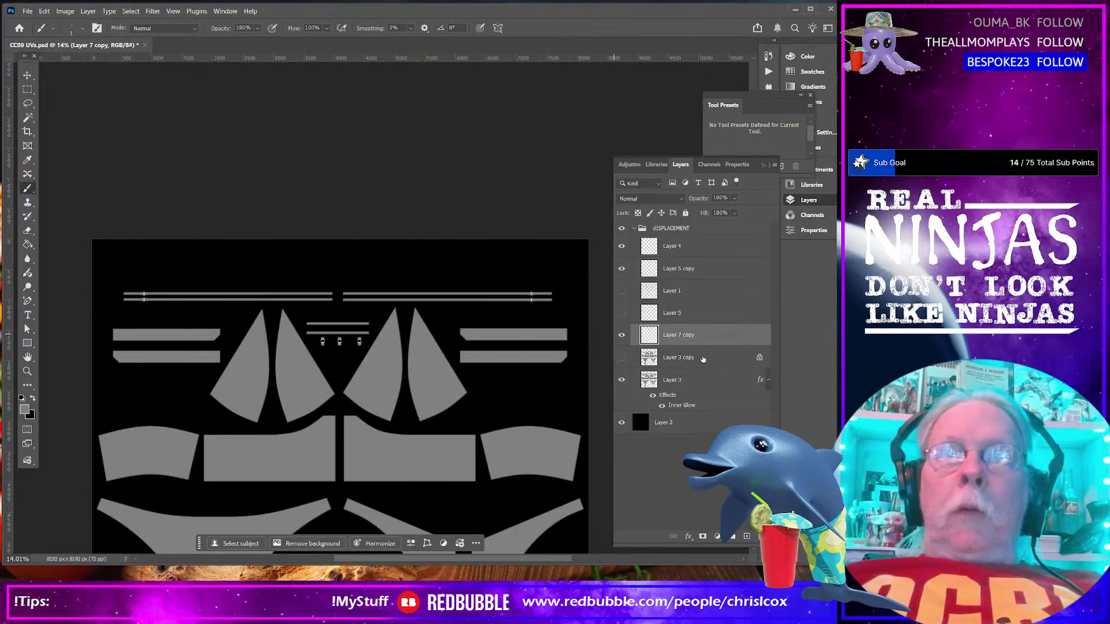
Show Layer 1, then Magic Wand the empty background on Layer 3 copy and invert the selection to the garment pieces
left_click(708, 358)
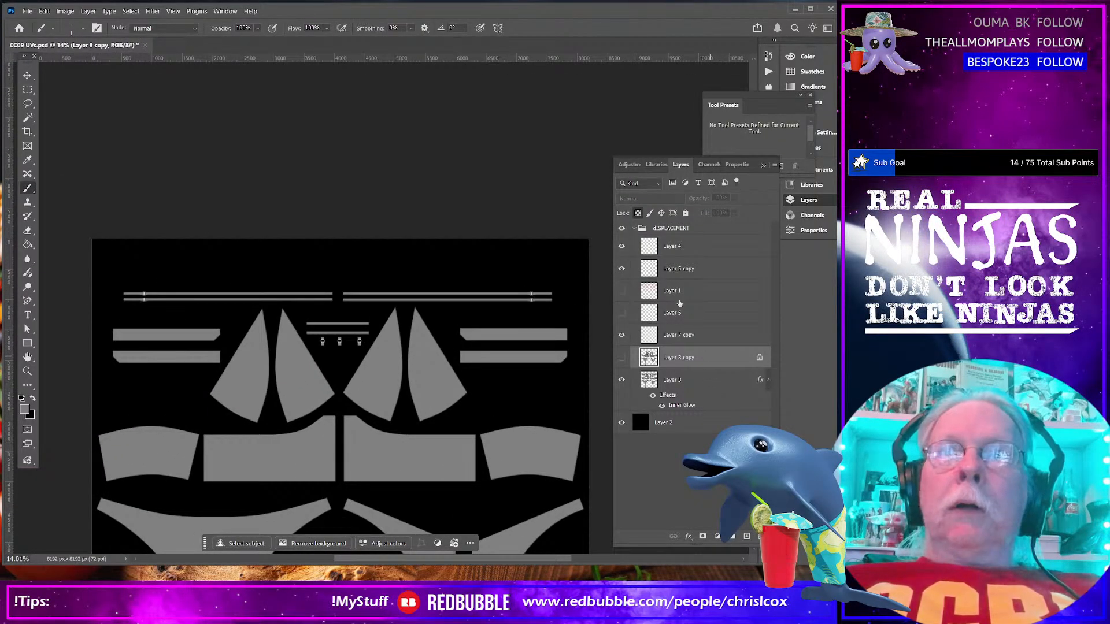
left_click(622, 292)
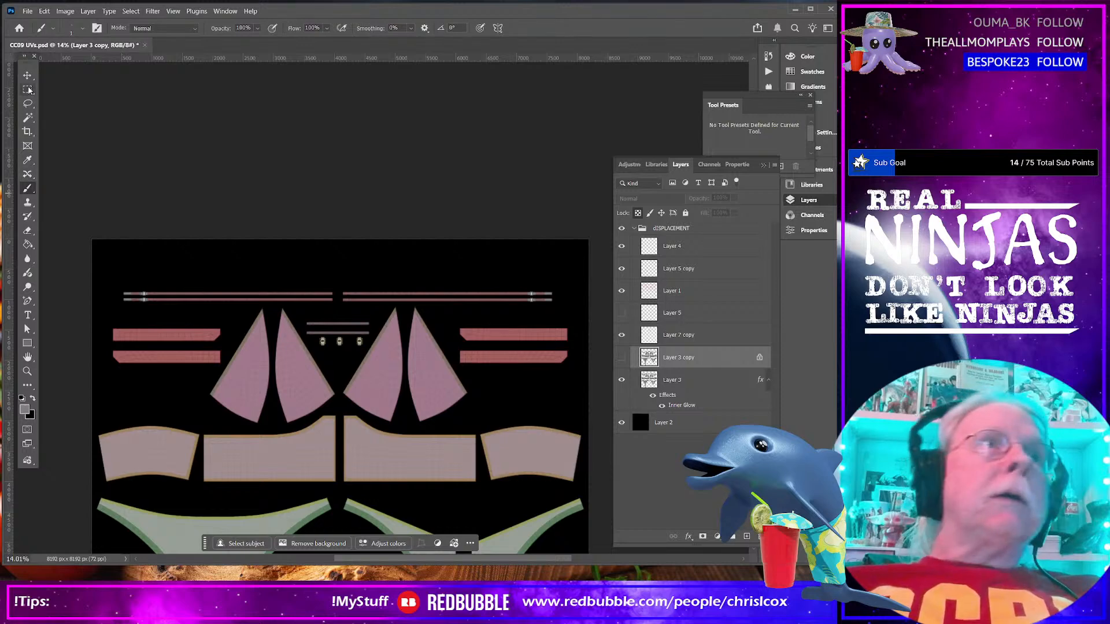
left_click(27, 117)
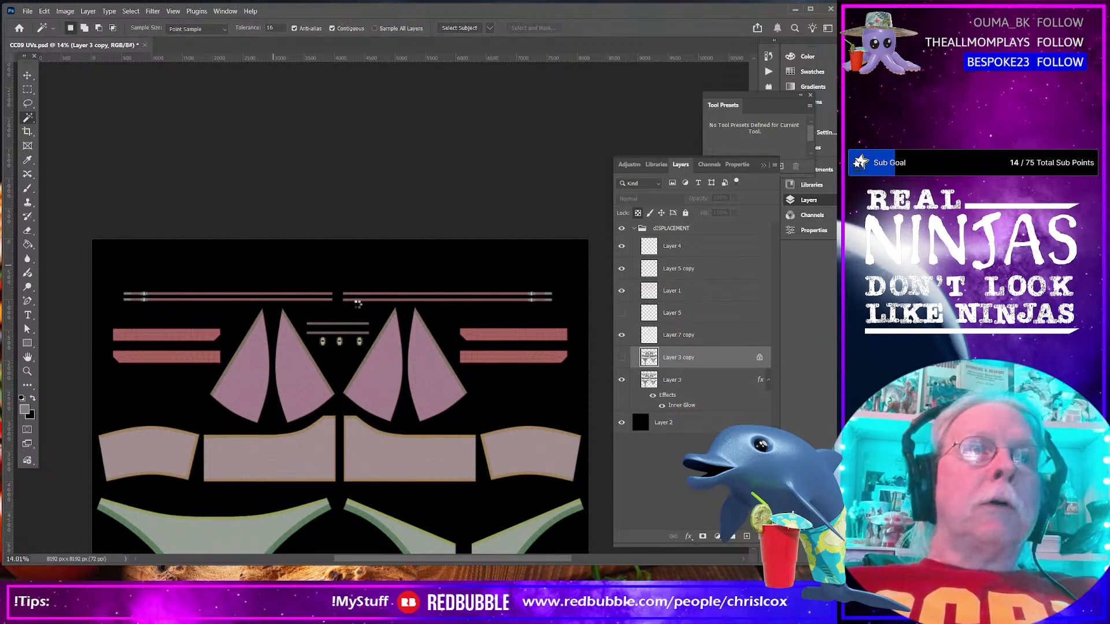
left_click(345, 294)
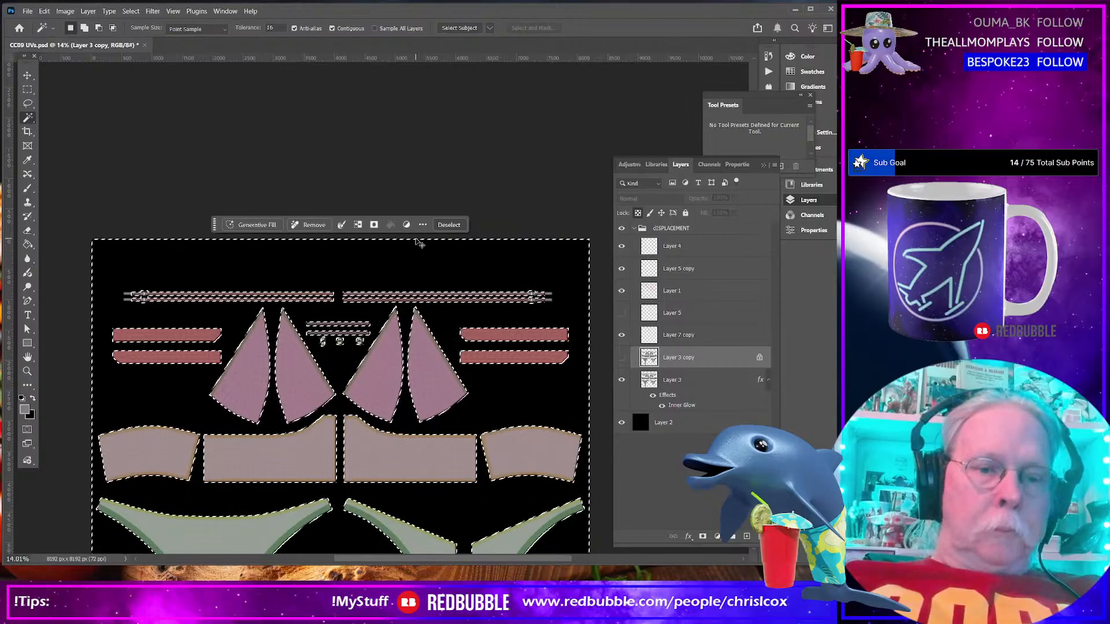
key("ctrl+shift+i")
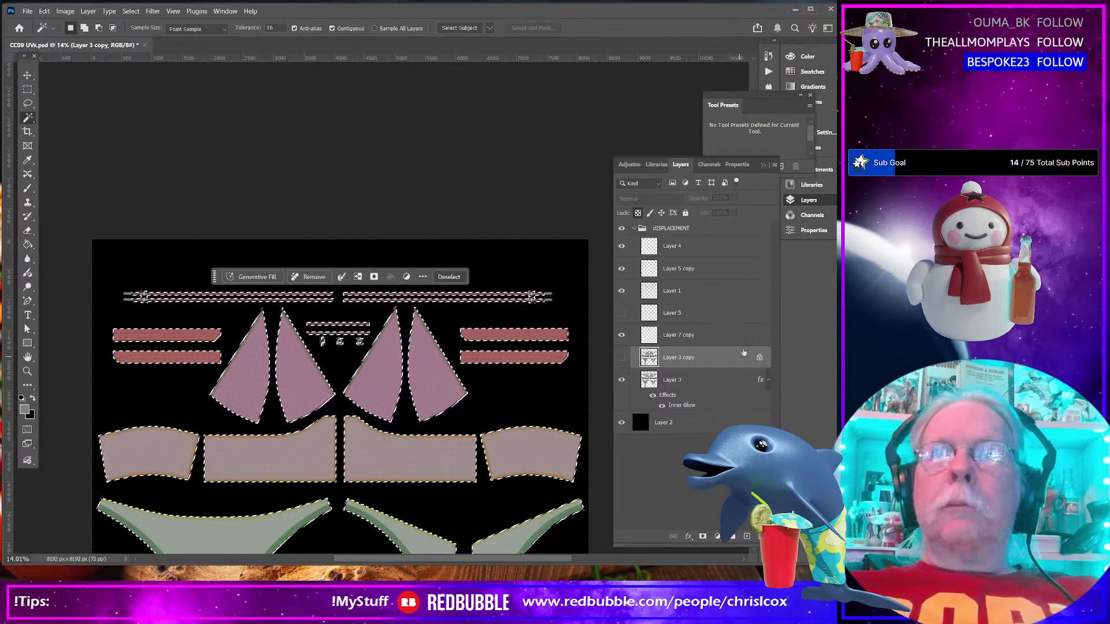
Create a new layer named Layer 6 above the DISPLACEMENT group
left_click(715, 228)
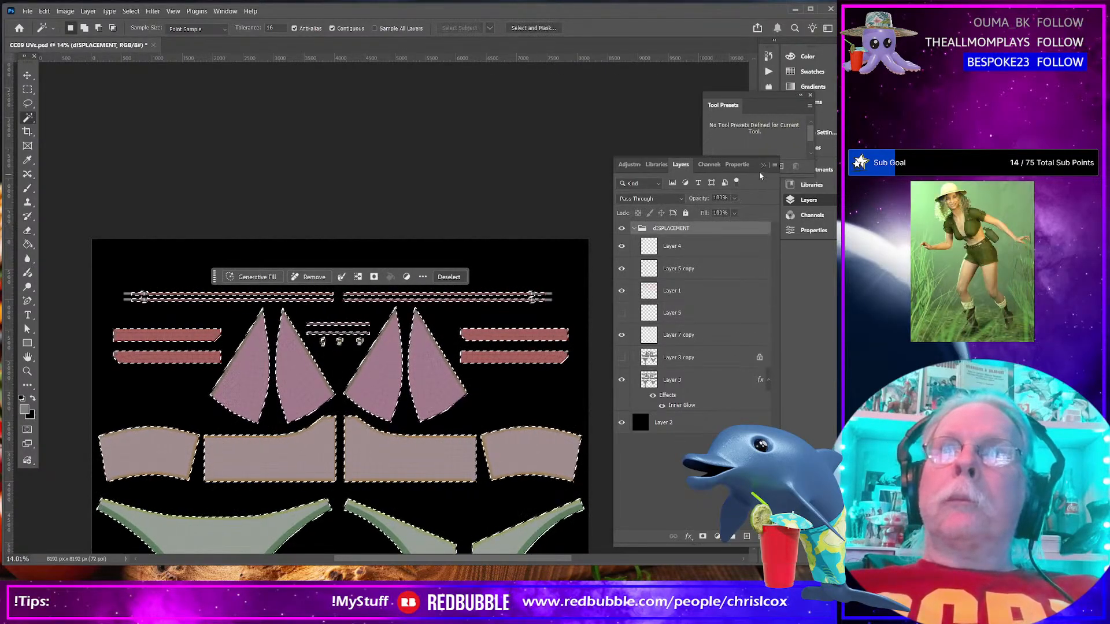
left_click(775, 166)
left_click(797, 175)
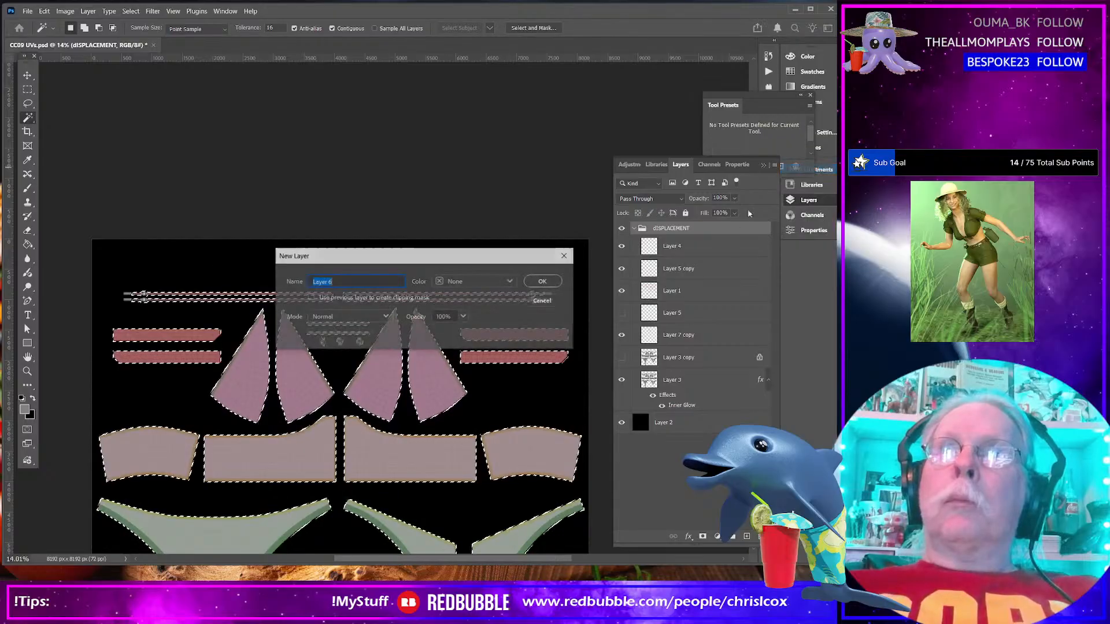
left_click(544, 281)
left_click_drag(679, 246, 686, 223)
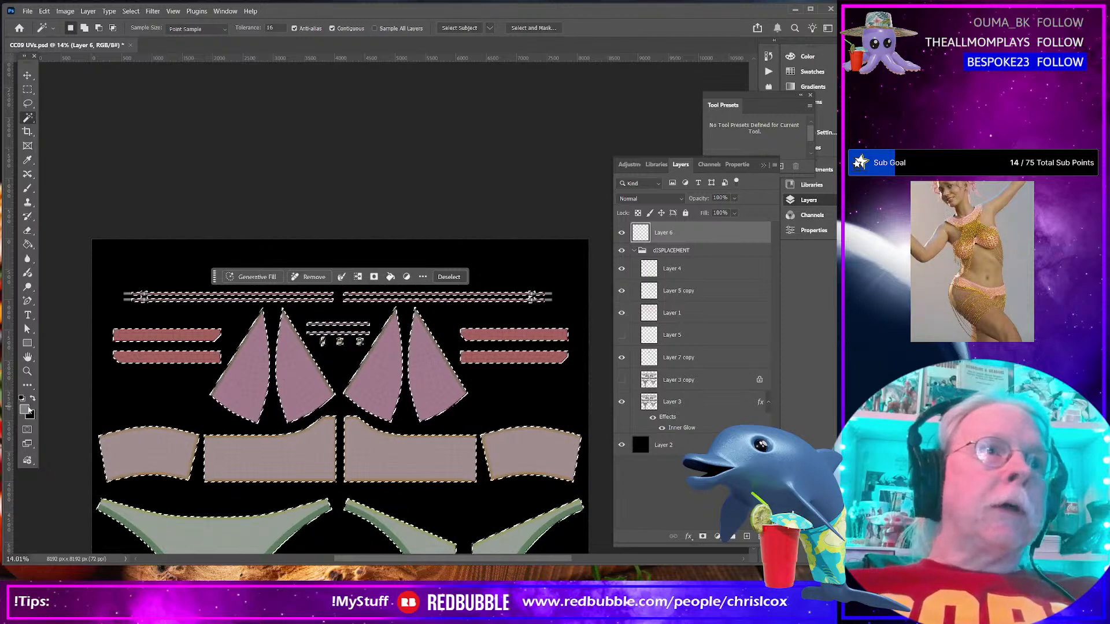
Set the foreground colour to white, lower Layer 6's Fill to 50% and fill the selected garment pieces with the foreground colour
left_click(22, 399)
left_click(33, 398)
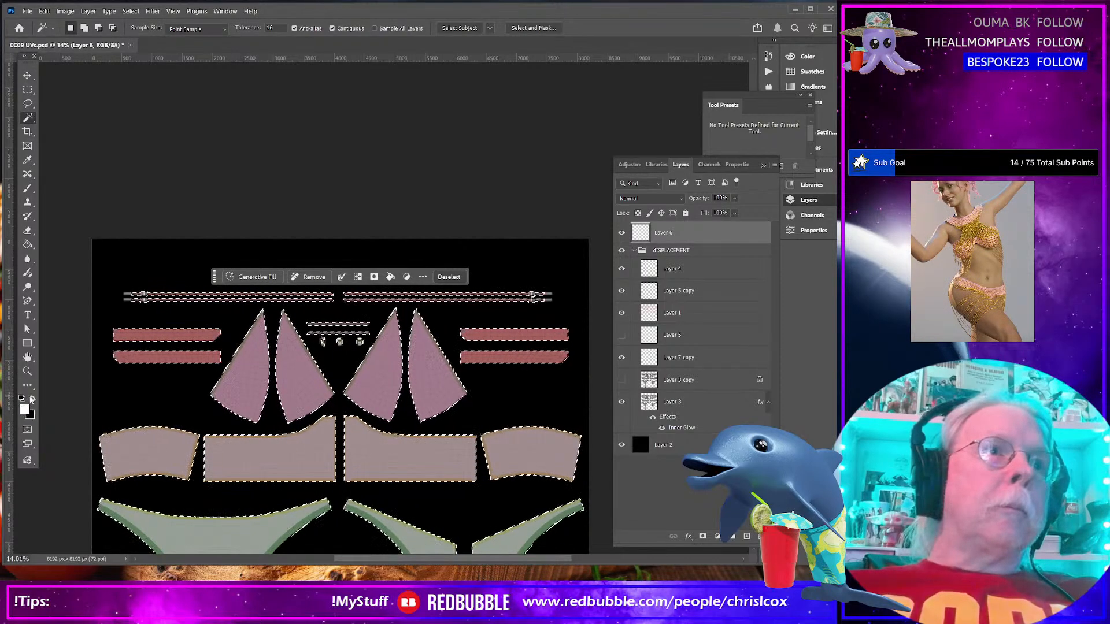
key("shift")
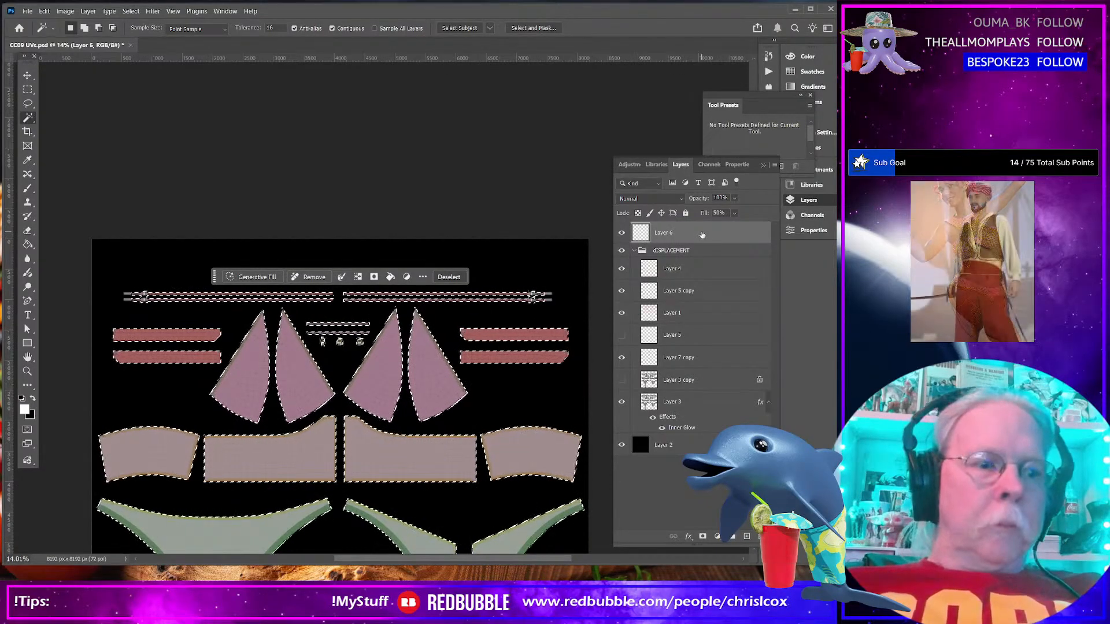
key("shift+BackSpace")
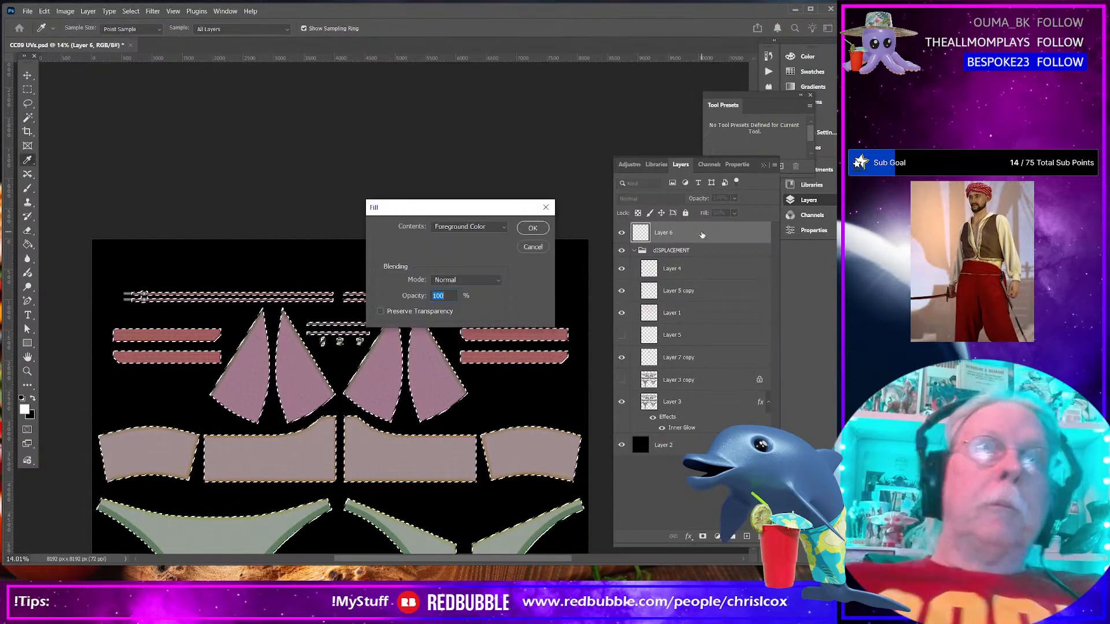
key("Return")
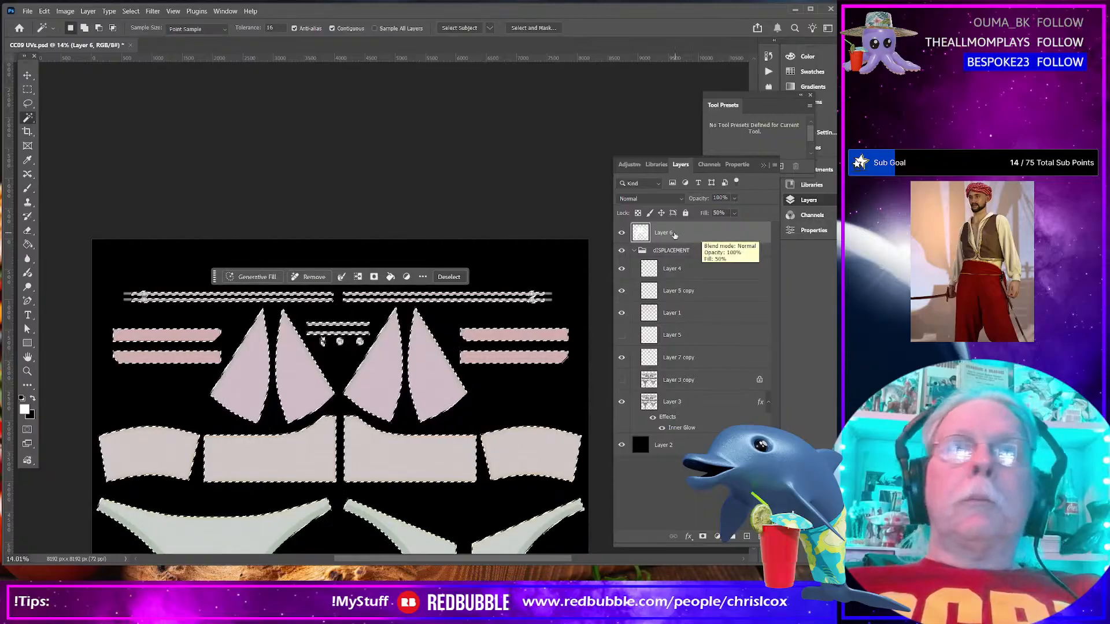
key("alt")
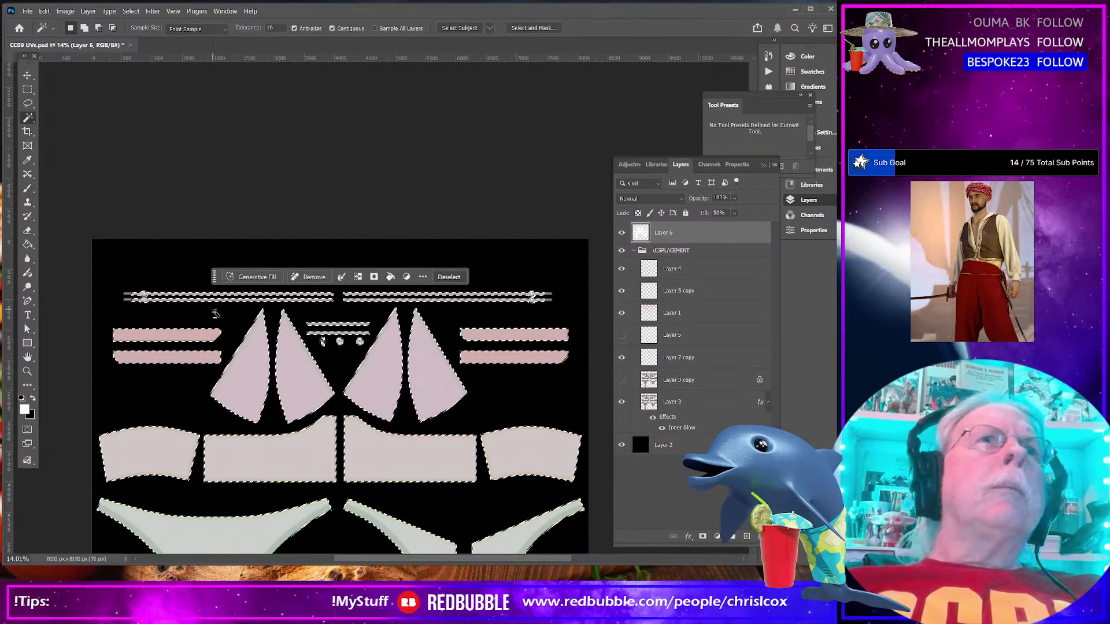
Fill the selected garment pieces on Layer 6 with the white foreground colour again, in Normal mode at 100% opacity
scroll(194, 307, "up", 8)
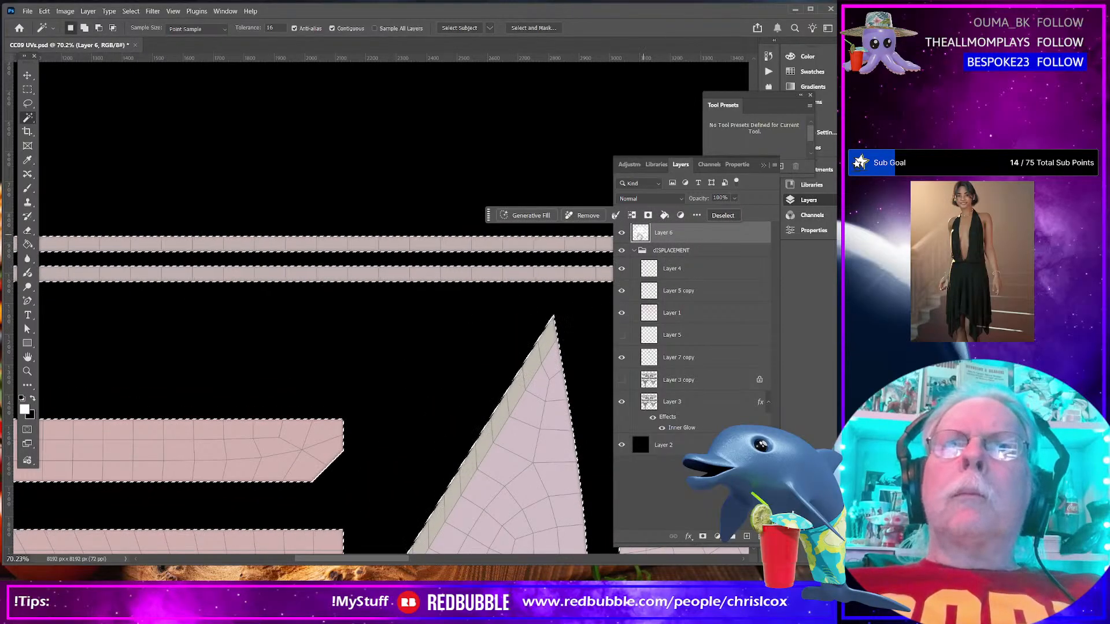
left_click(622, 233)
left_click(621, 233)
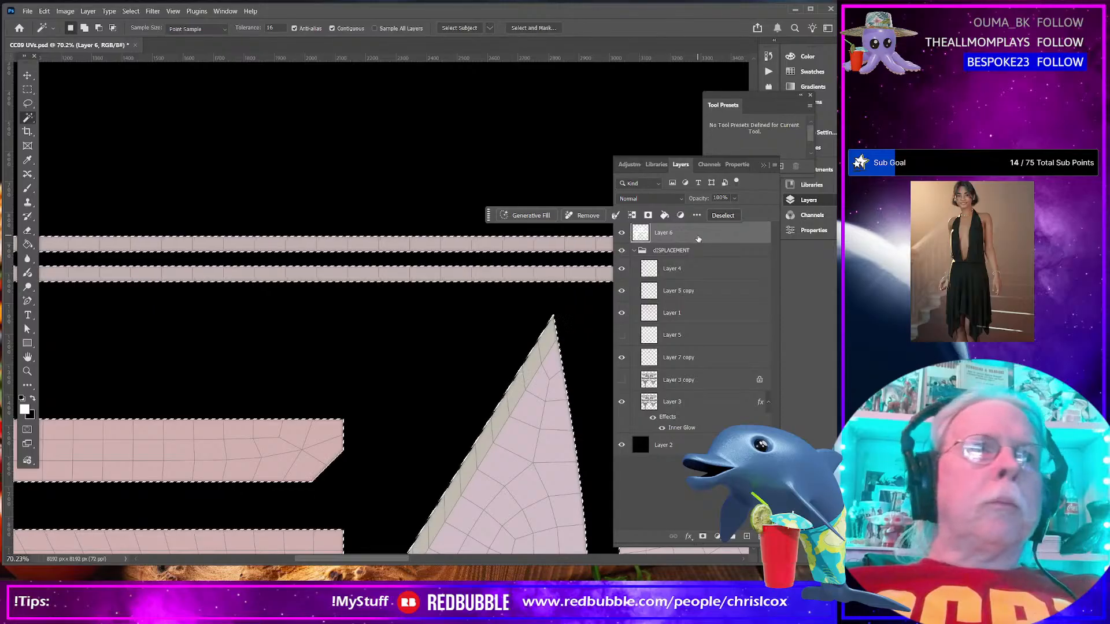
left_click(25, 409)
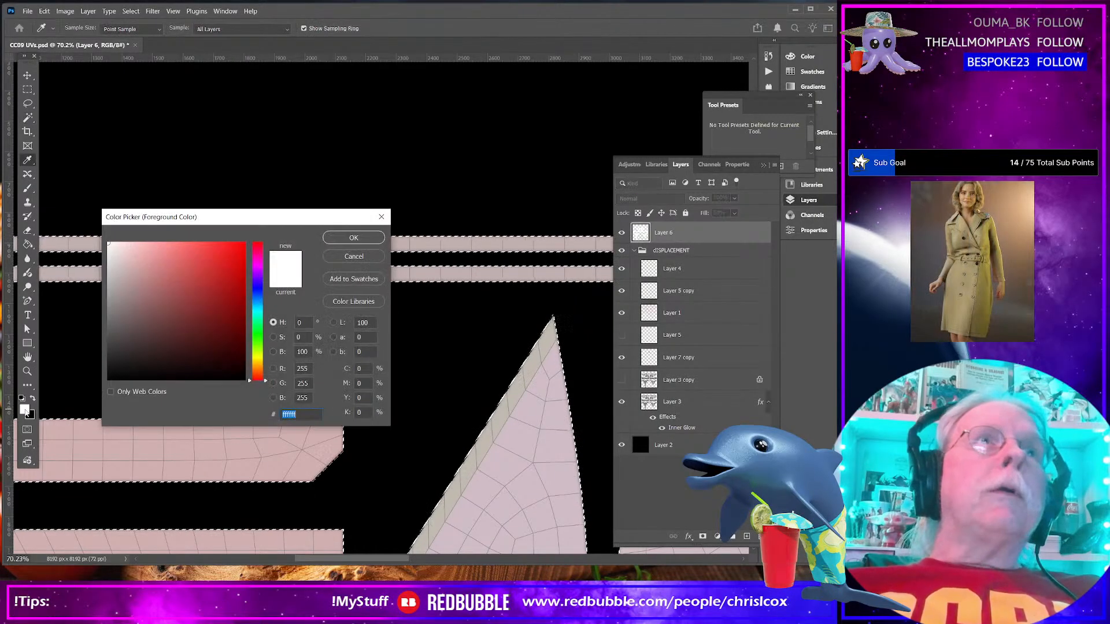
left_click(348, 257)
key("w")
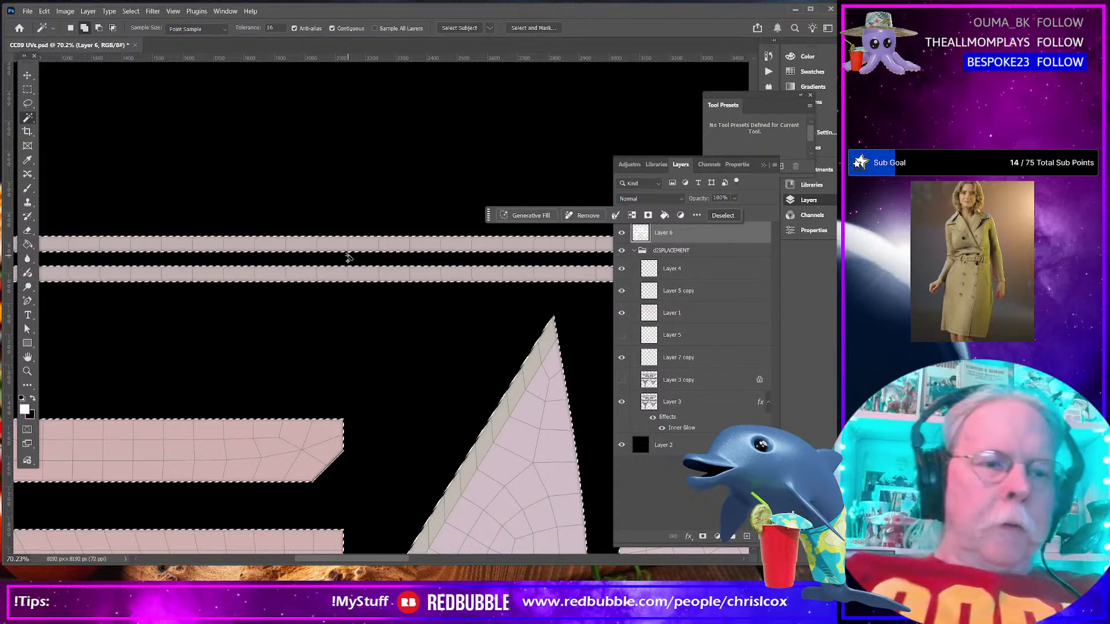
key("shift+BackSpace")
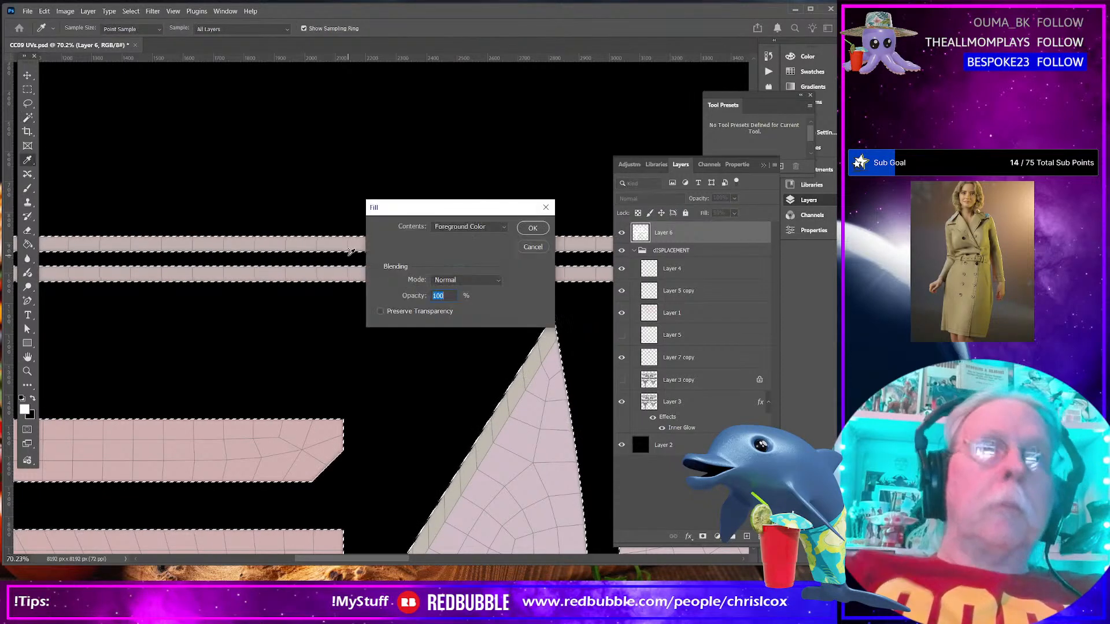
left_click(527, 230)
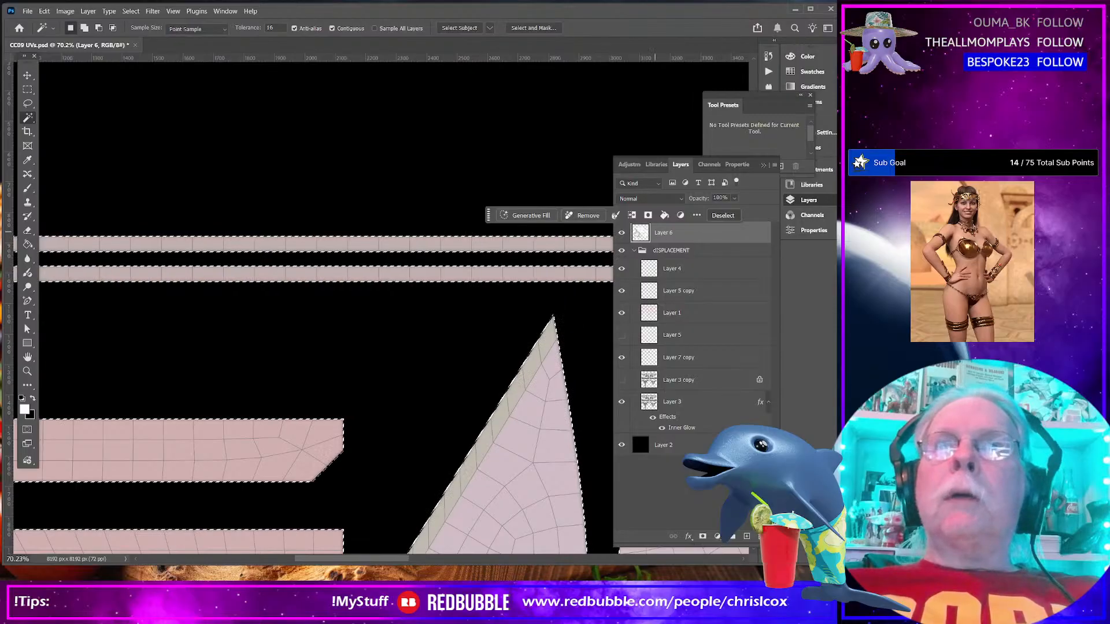
Toggle Layer 6's visibility to compare the result, leaving it shown, and hide Layer 1
left_click(622, 233)
left_click(622, 233)
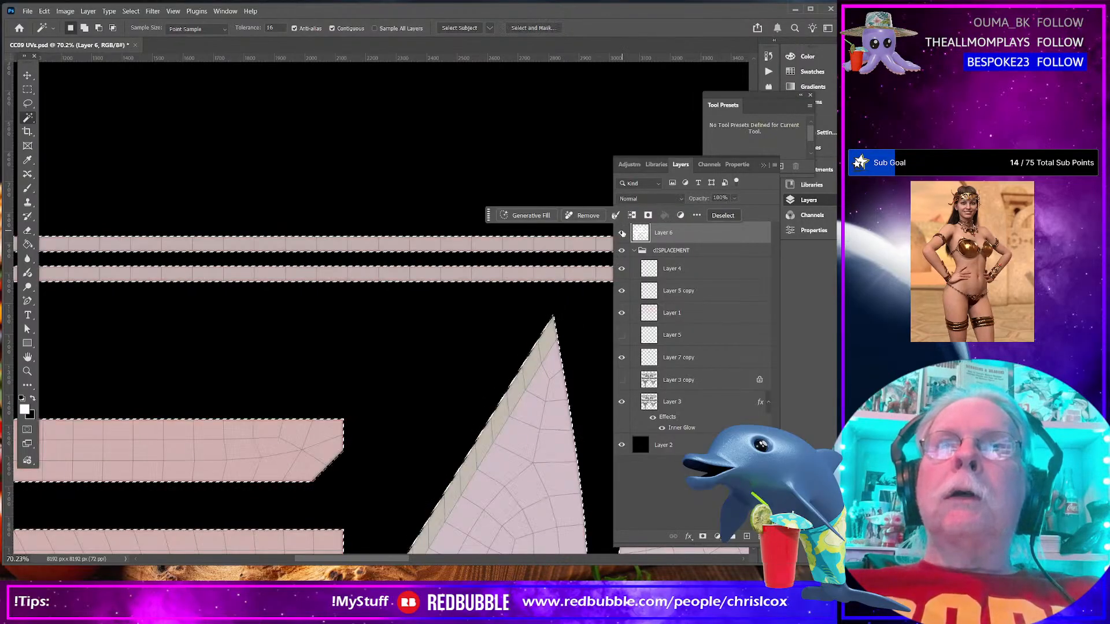
left_click(622, 313)
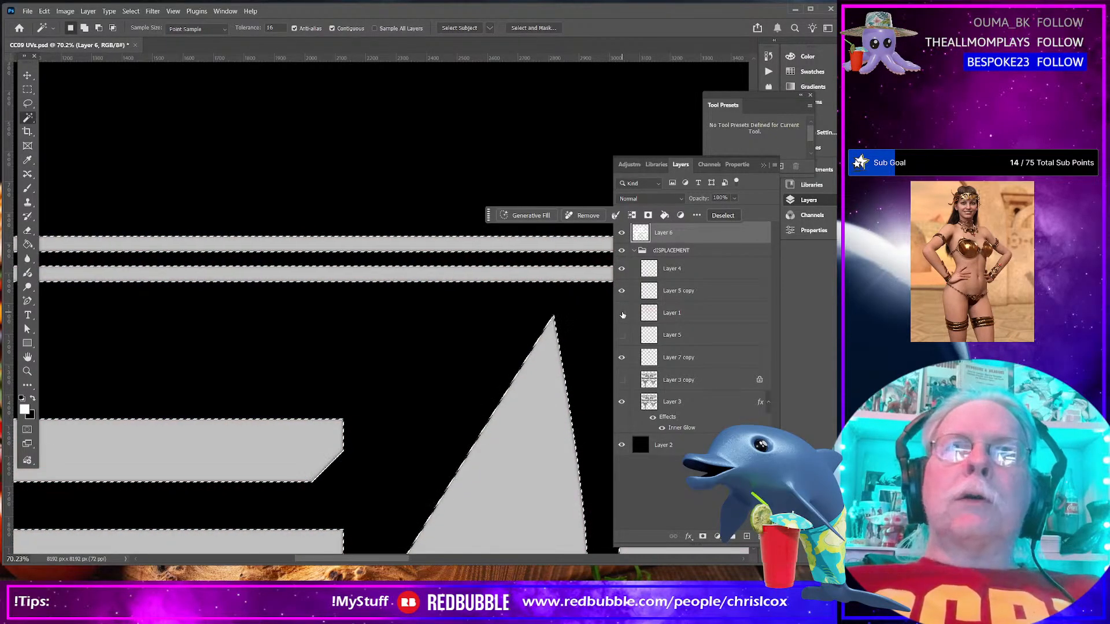
Duplicate Layer 6 as Layer 6 copy and merge the duplicate with the original
right_click(709, 235)
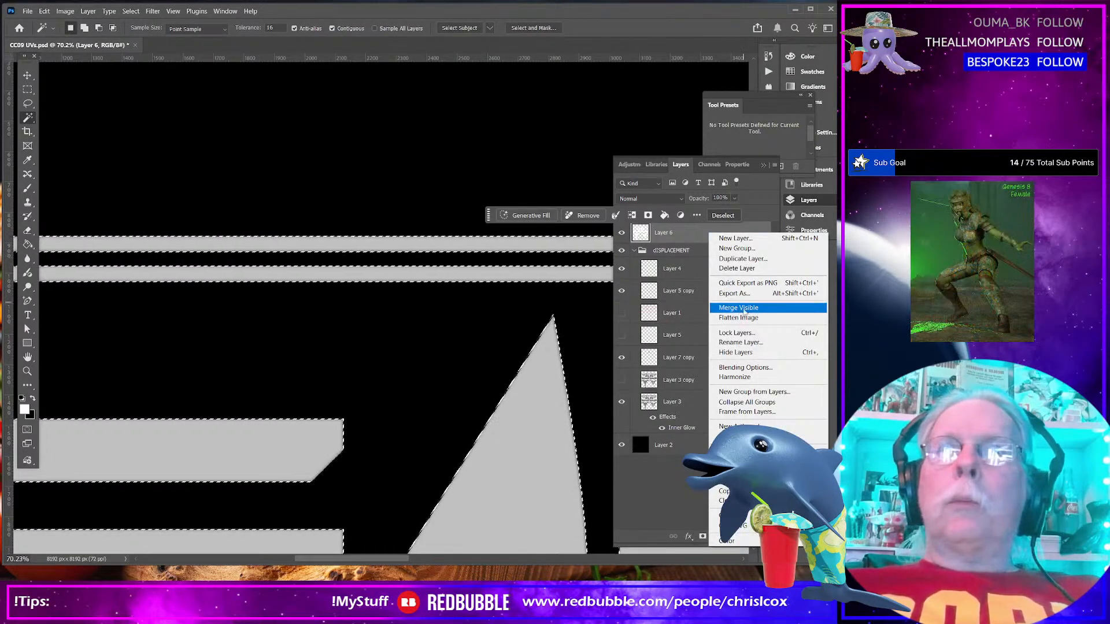
left_click(743, 259)
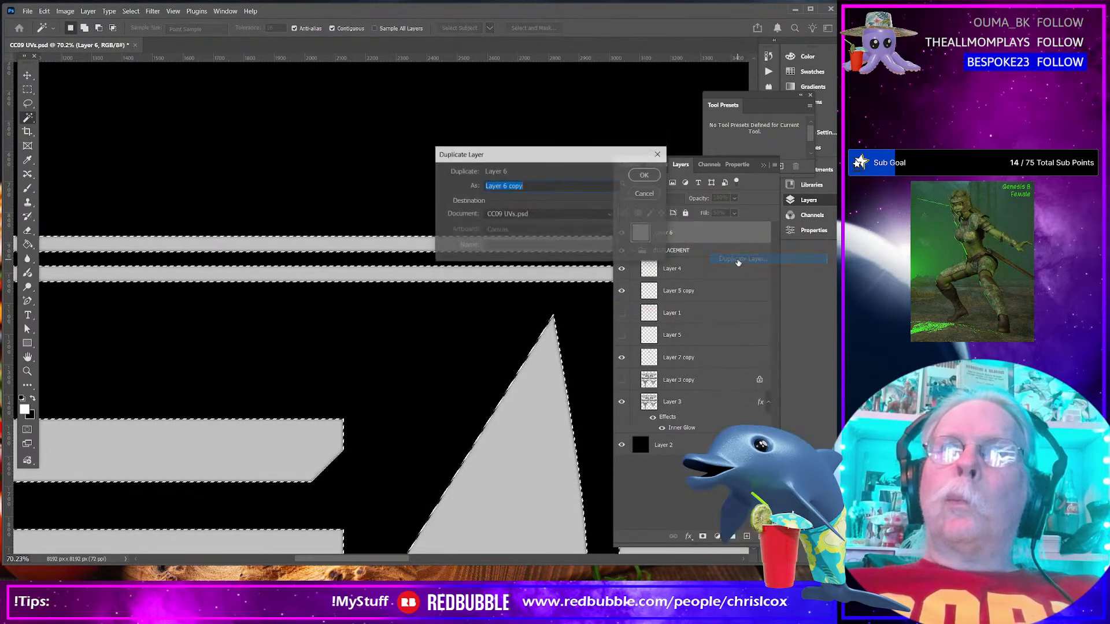
left_click(645, 176)
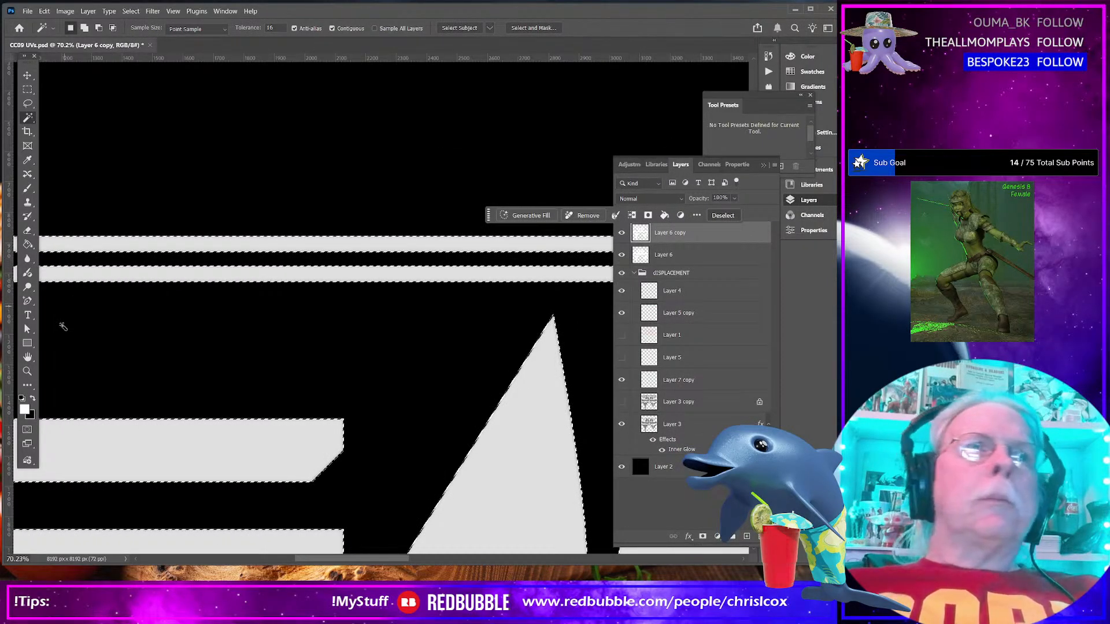
left_click(689, 258, "shift")
right_click(689, 258)
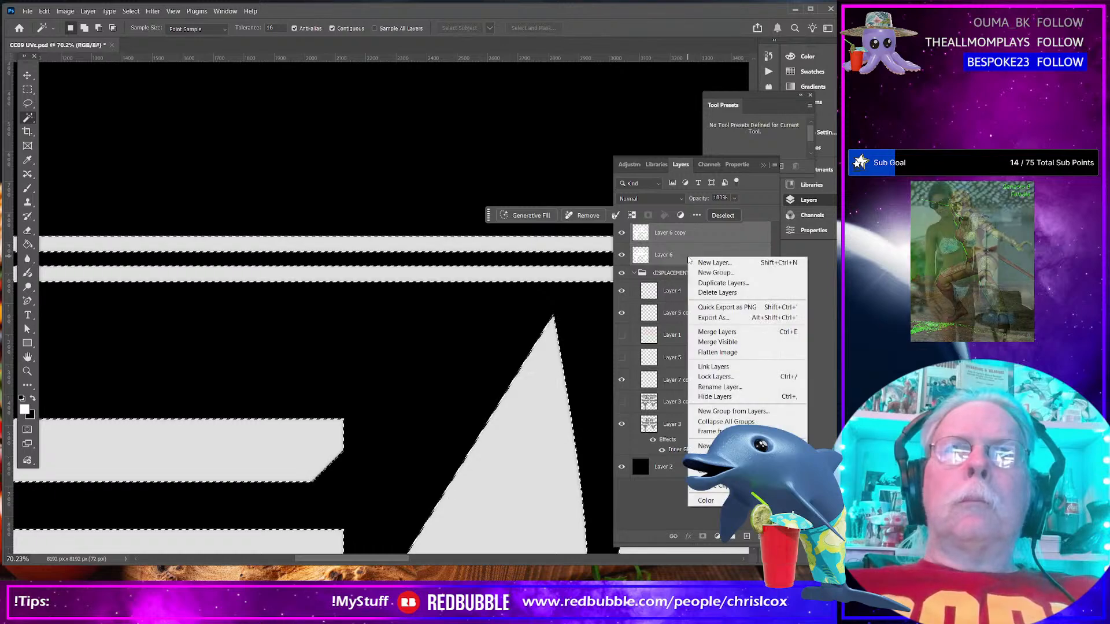
left_click(710, 334)
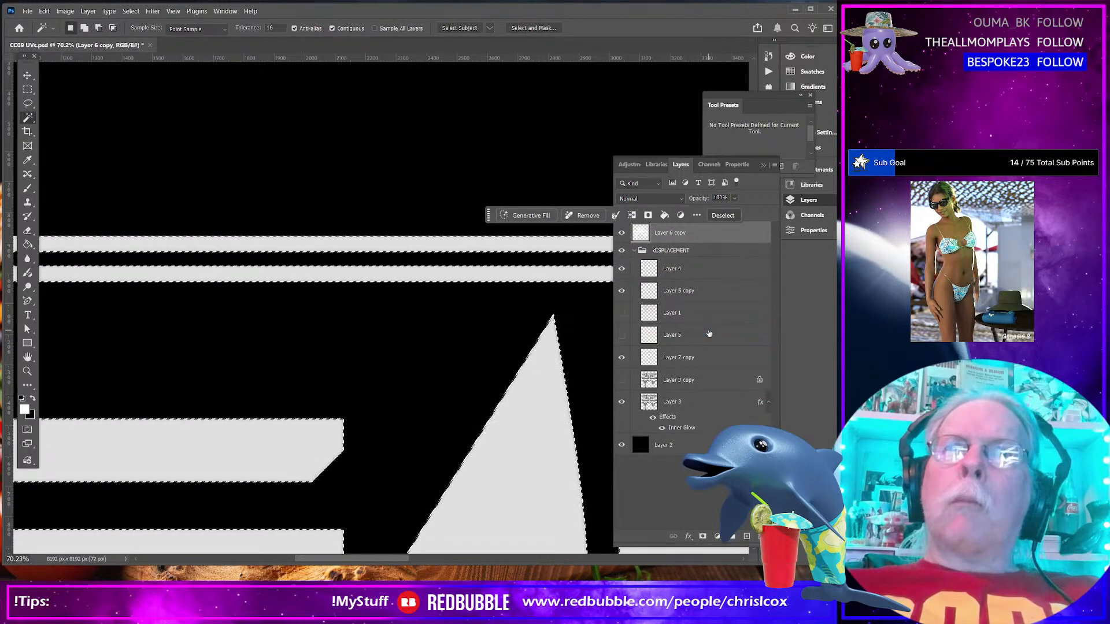
Try to brighten Layer 6 copy with a Curves adjustment by moving the curve's end points
key("ctrl+m")
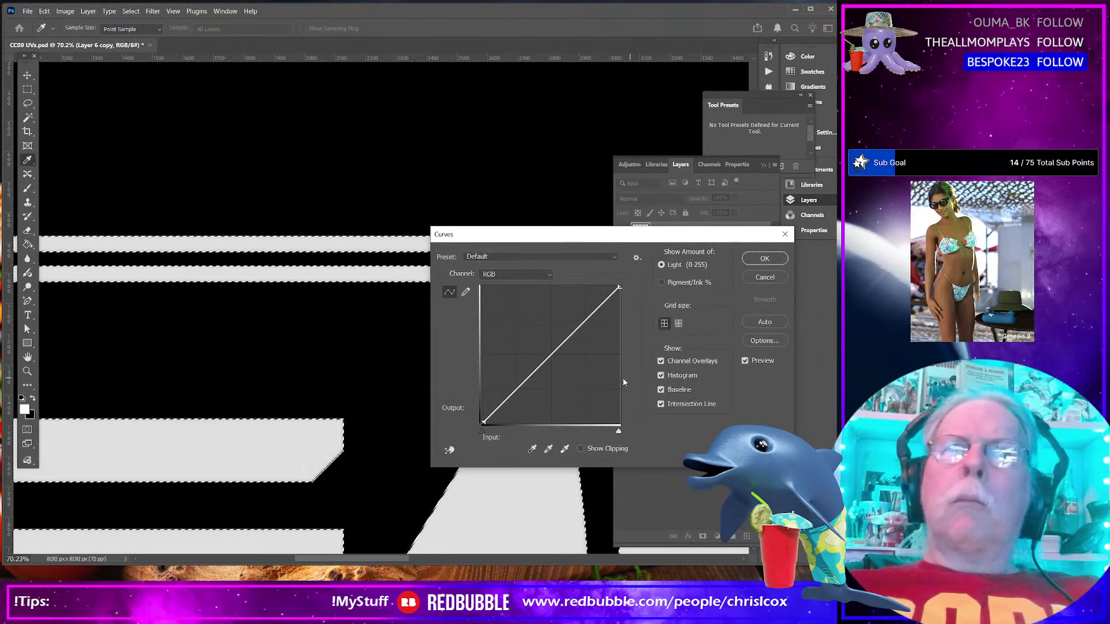
left_click_drag(483, 423, 436, 444)
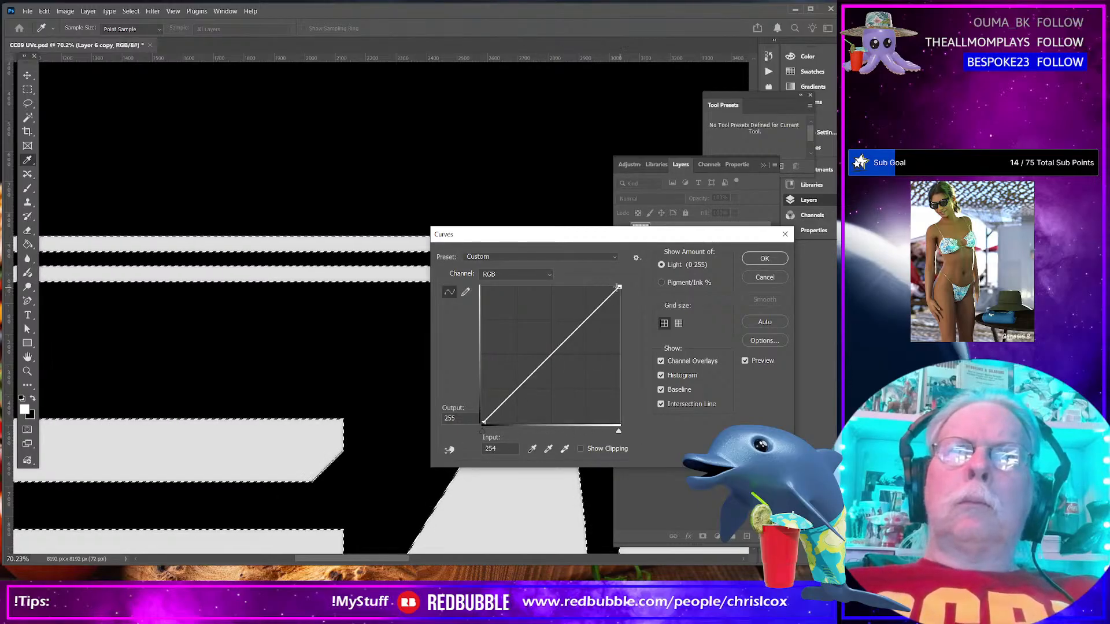
left_click(764, 259)
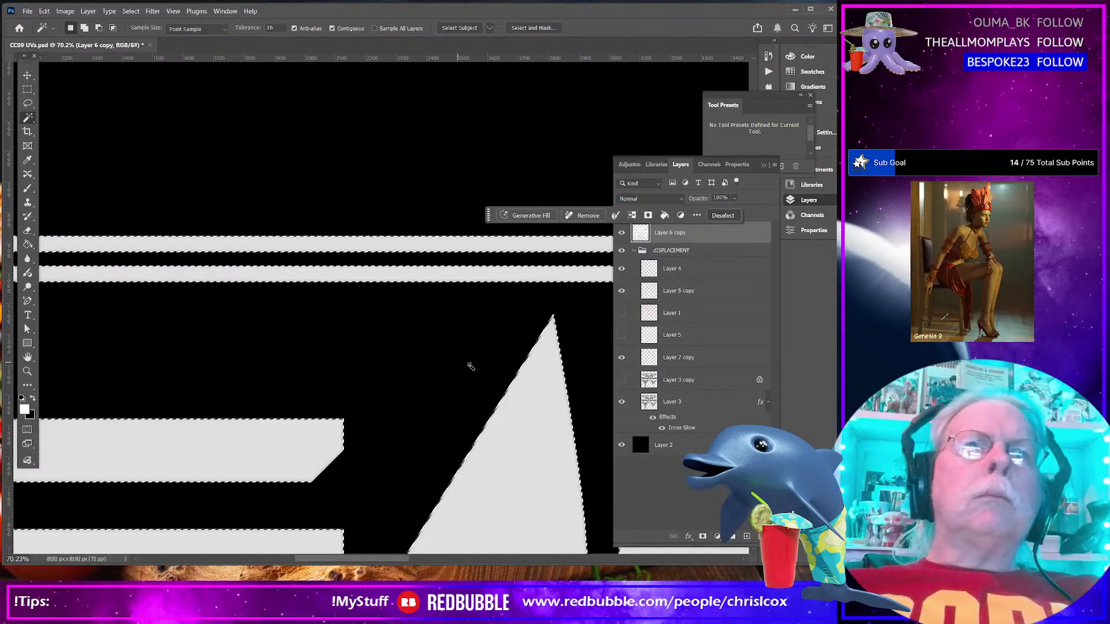
scroll(537, 372, "down", 2)
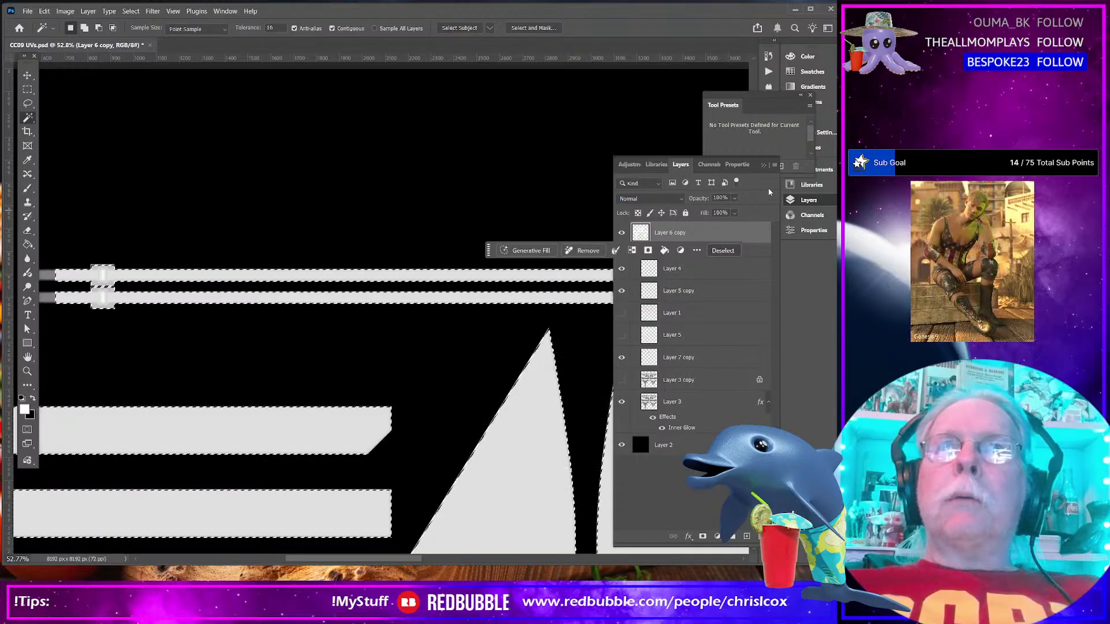
left_click(774, 167)
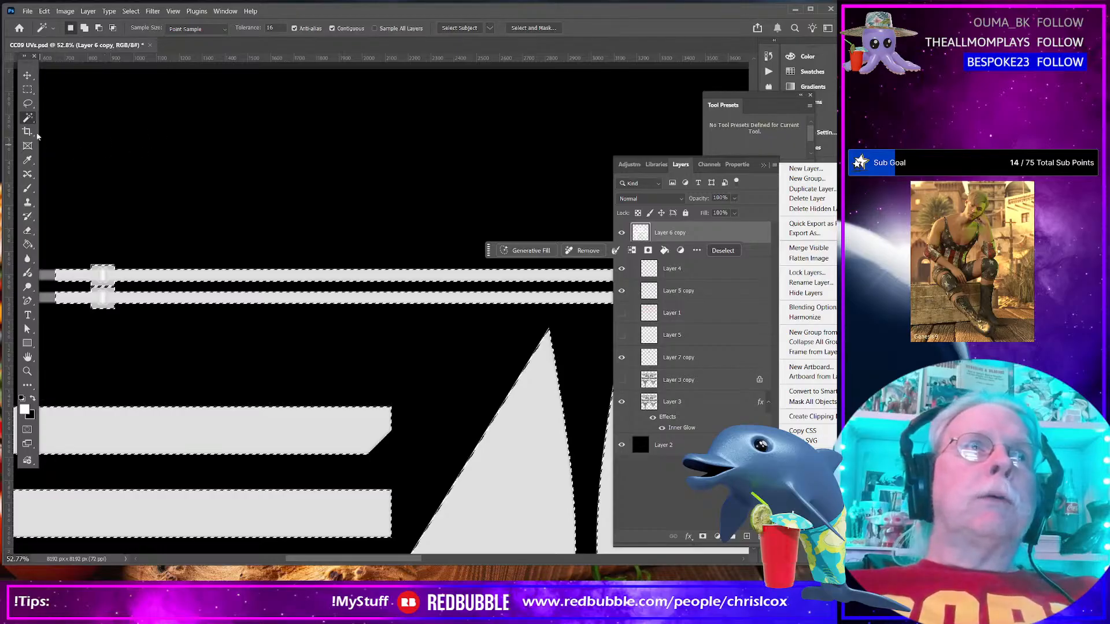
left_click(26, 119)
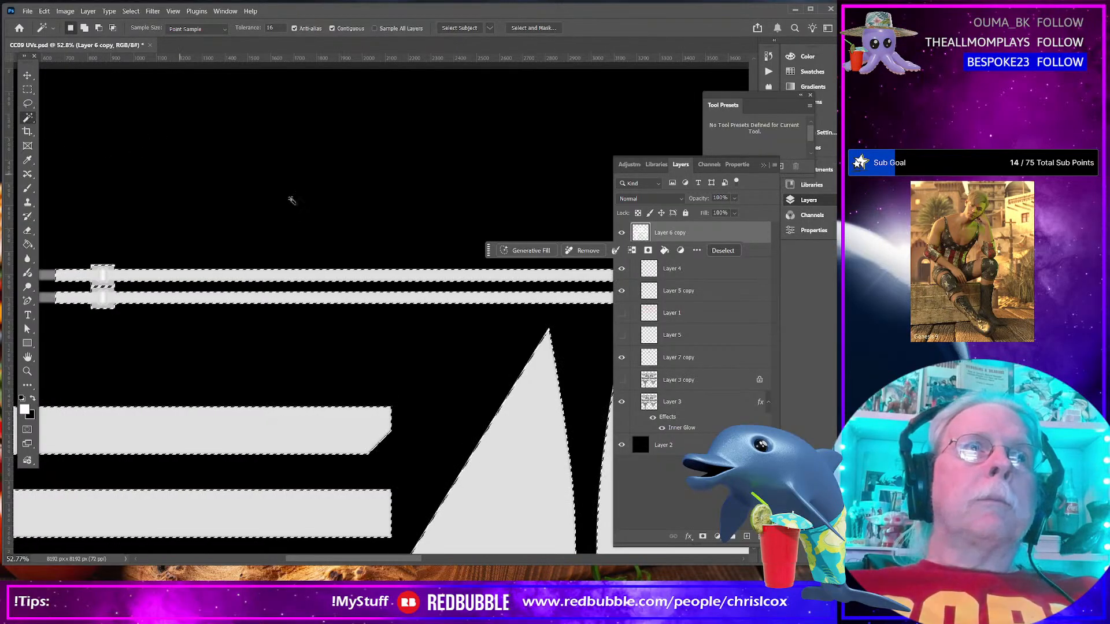
Show Layer 1, select its garment pieces by inverting a Magic Wand selection of the empty background, and desaturate them
left_click(723, 273)
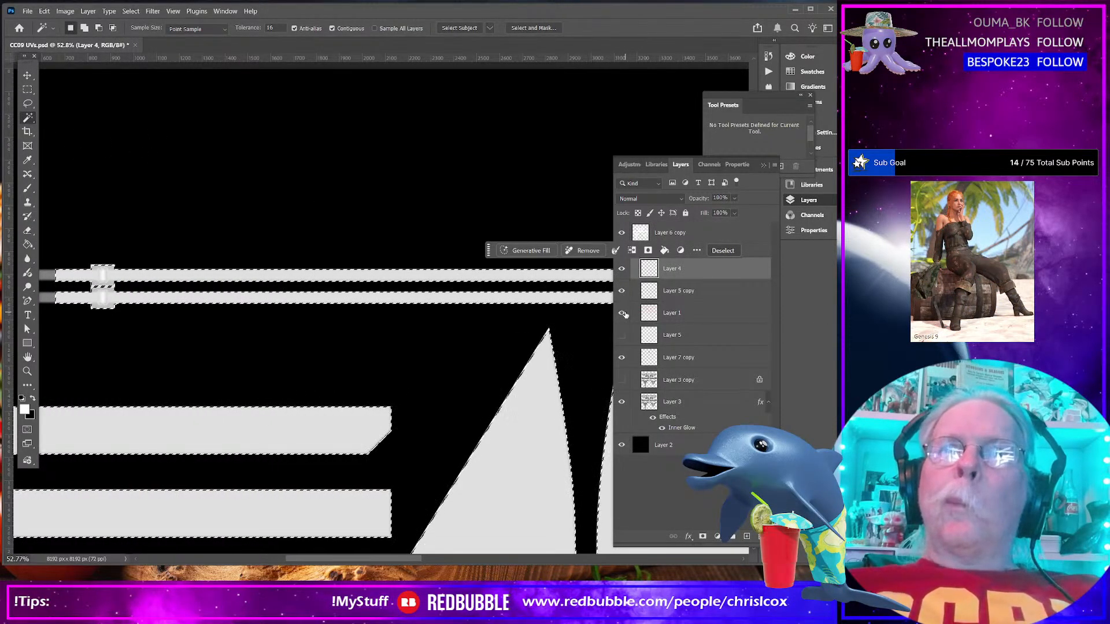
left_click(595, 347)
left_click(595, 347)
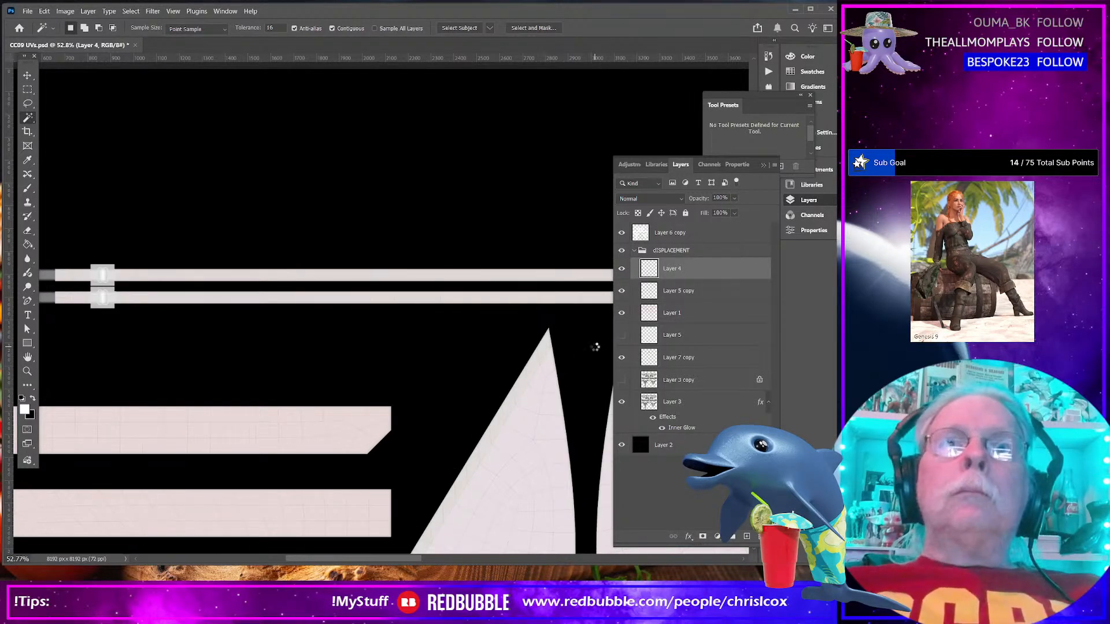
left_click(696, 315)
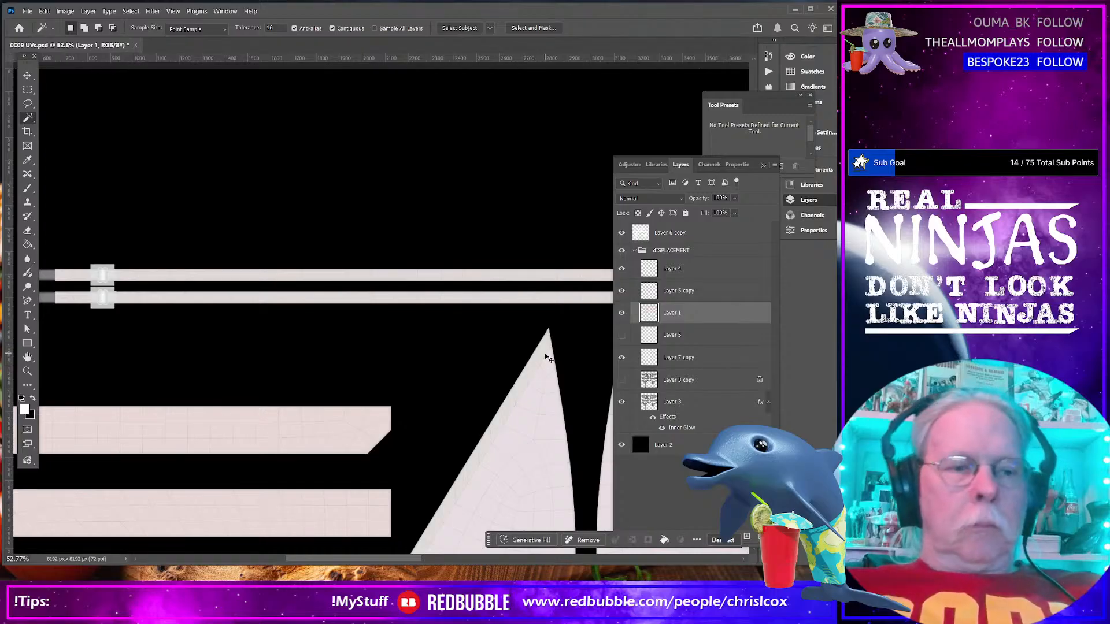
left_click(569, 338)
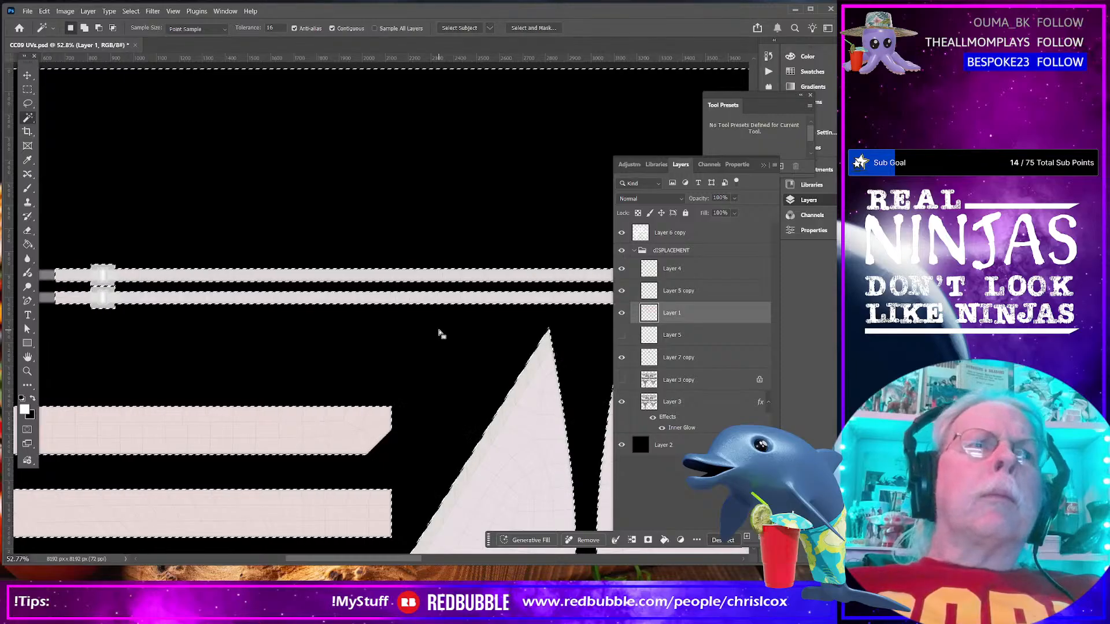
key("ctrl+shift+i")
key("ctrl+shift+u")
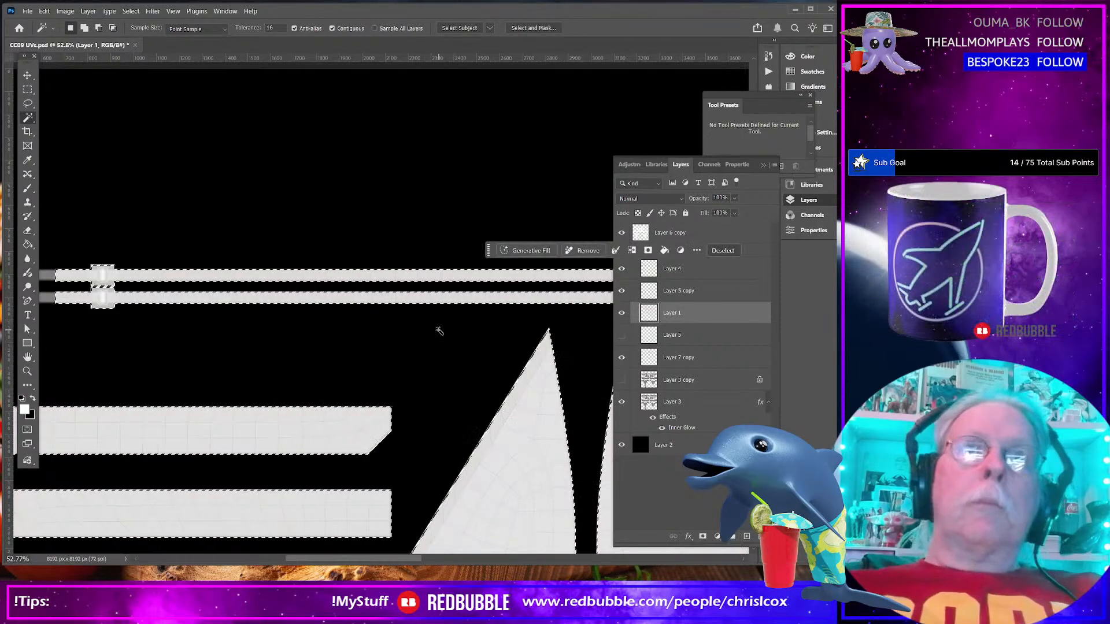
Fill the selected garment pieces on Layer 6 copy with the white foreground colour at 100% opacity and clear the selection
left_click(698, 234)
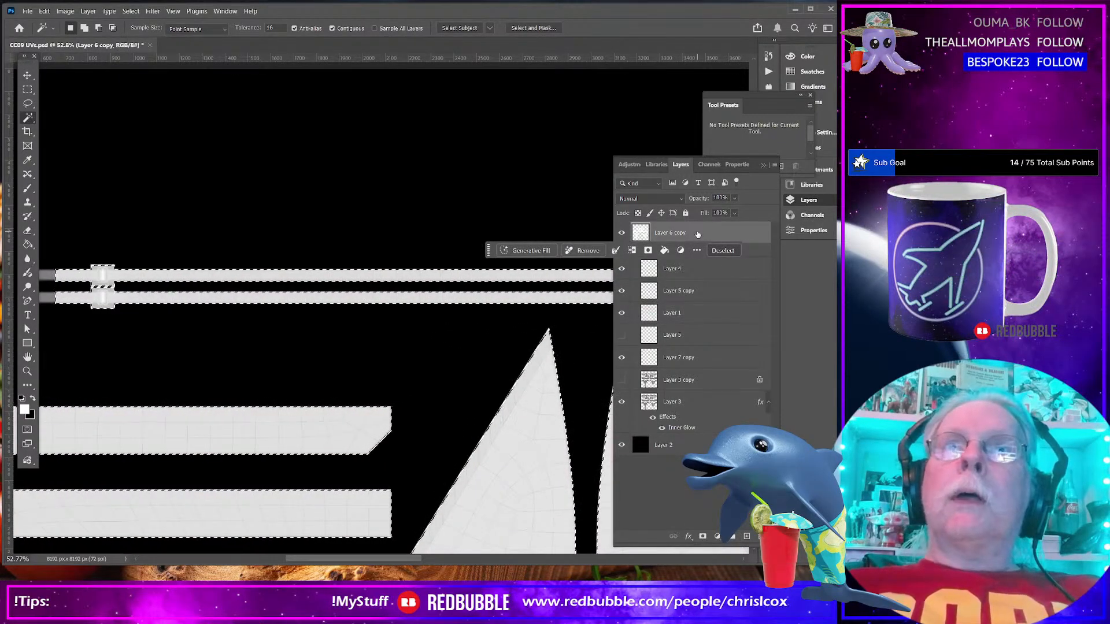
key("shift")
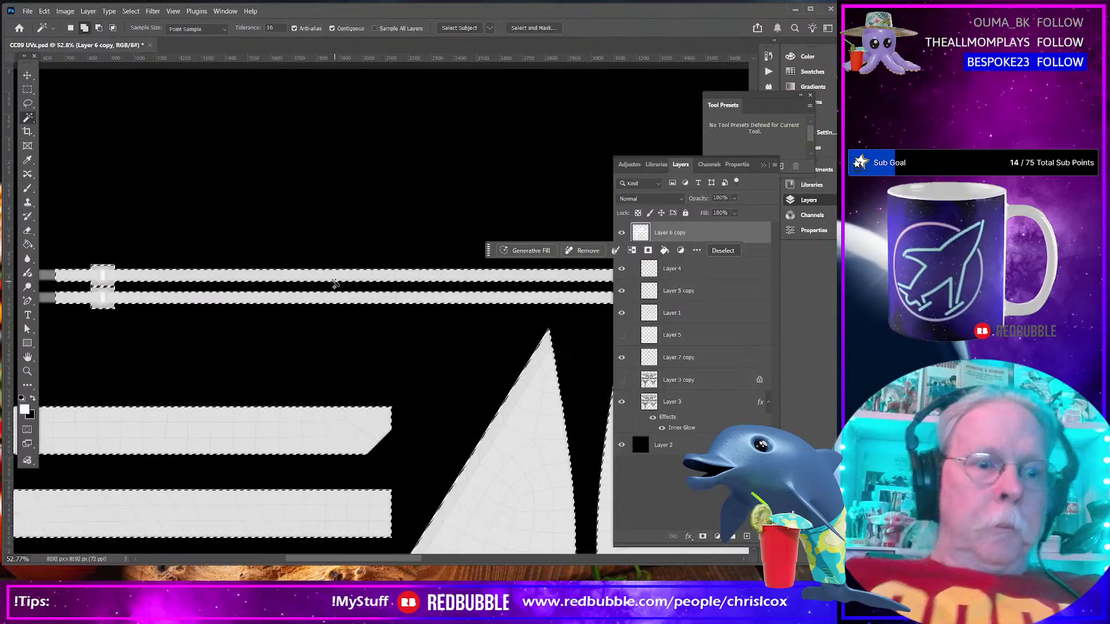
key("shift+BackSpace")
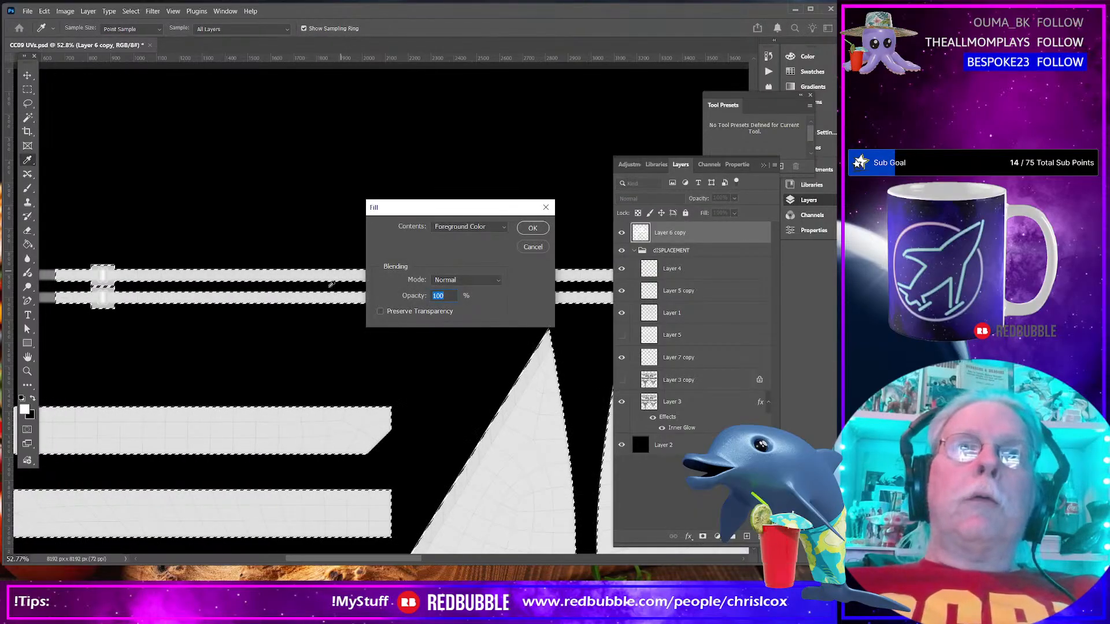
left_click(531, 228)
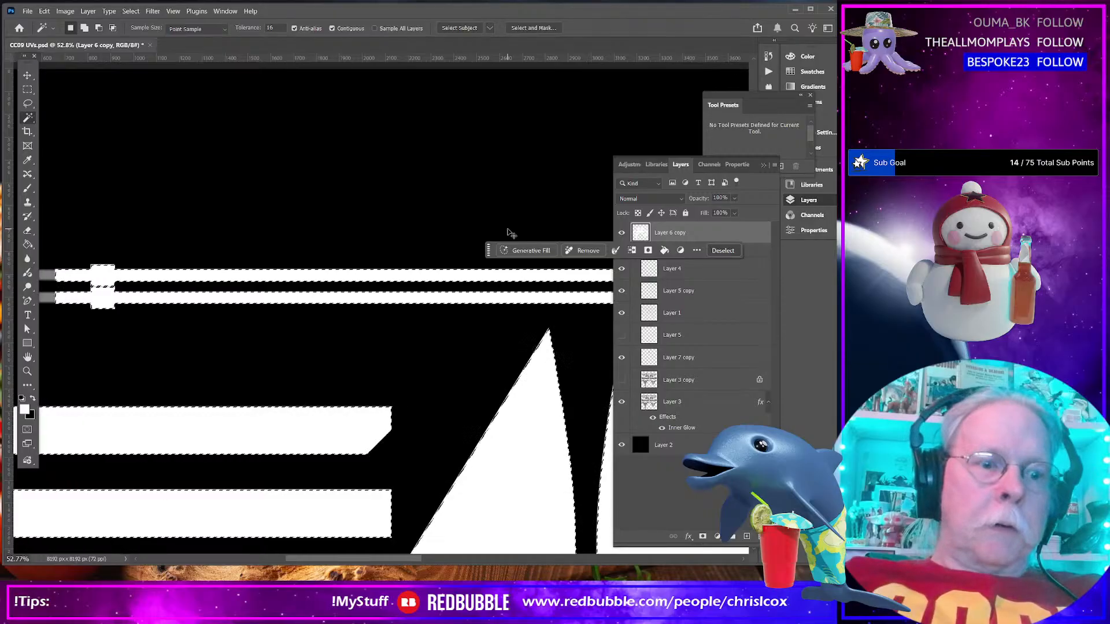
key("ctrl+d")
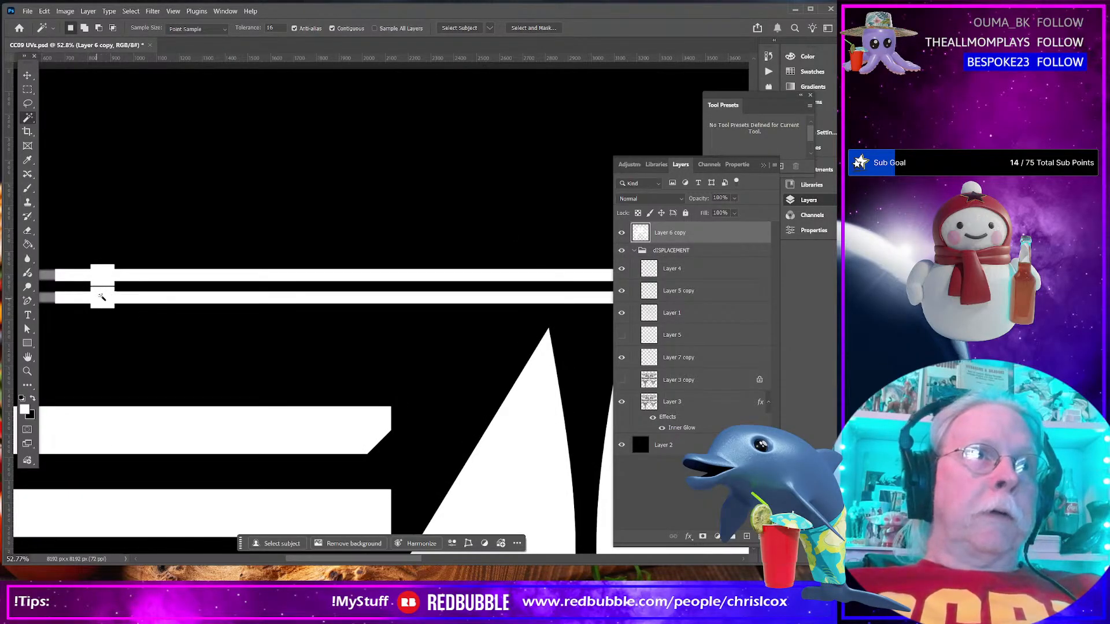
Switch to the Rectangular Marquee tool and hide Layer 6 copy to expose the strap rings in the displacement artwork
scroll(305, 366, "down", 5)
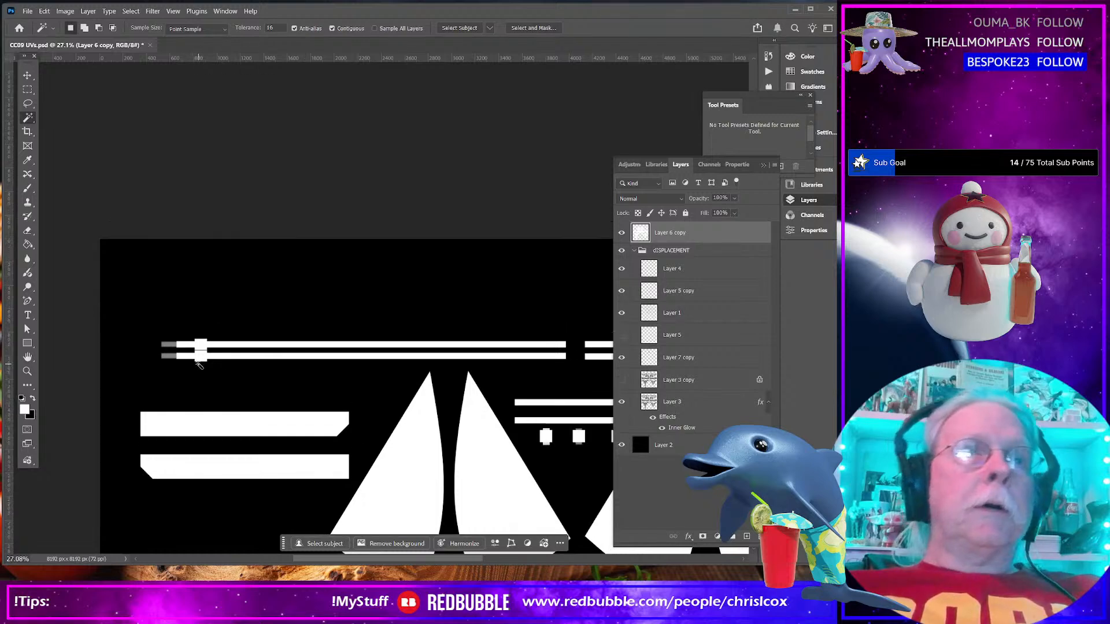
scroll(171, 373, "up", 6)
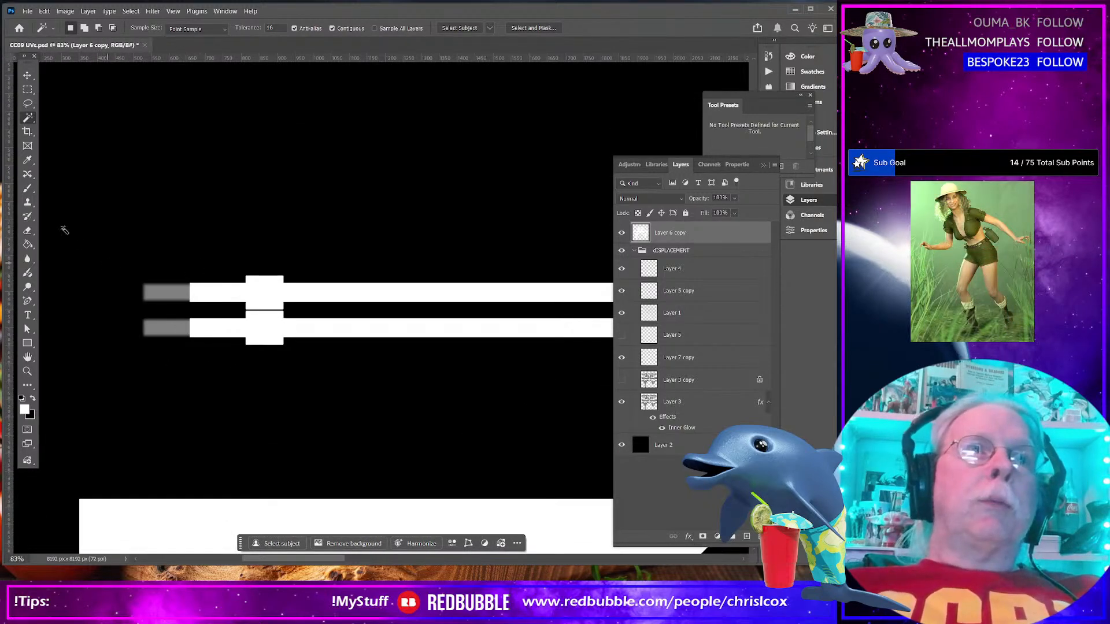
key("m")
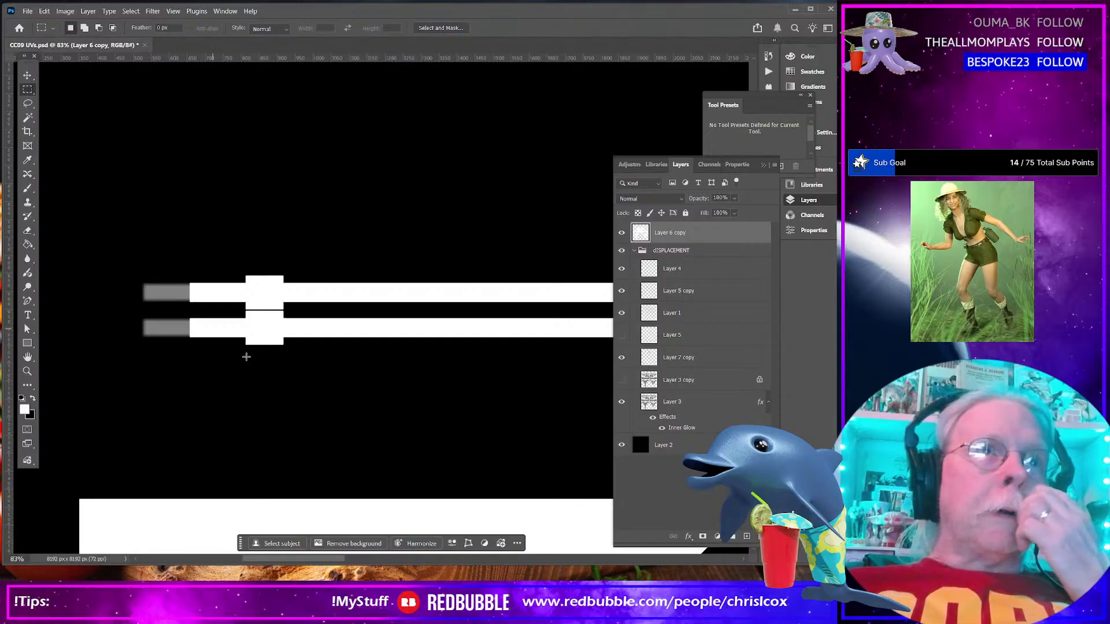
scroll(282, 404, "down", 2)
scroll(282, 404, "down", 5)
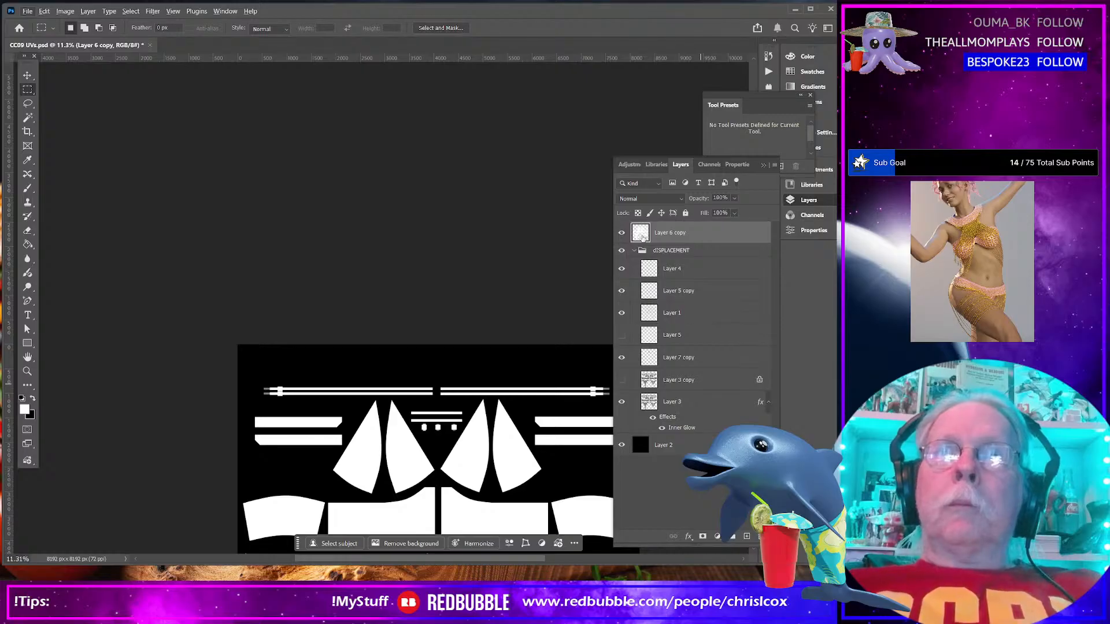
left_click(623, 233)
scroll(309, 444, "up", 8)
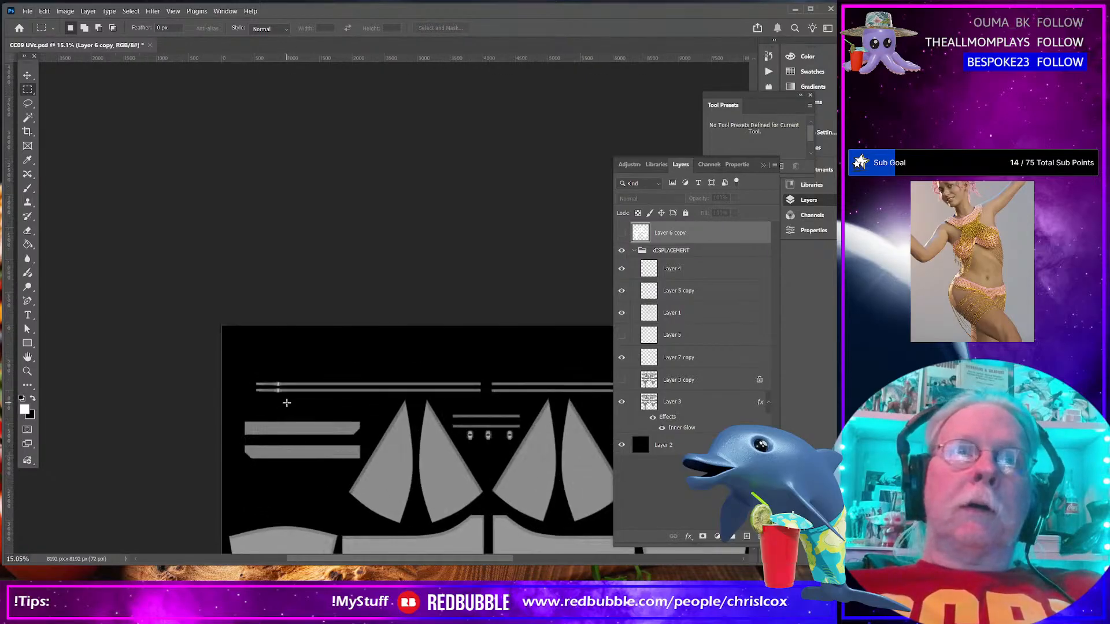
scroll(252, 394, "up", 3)
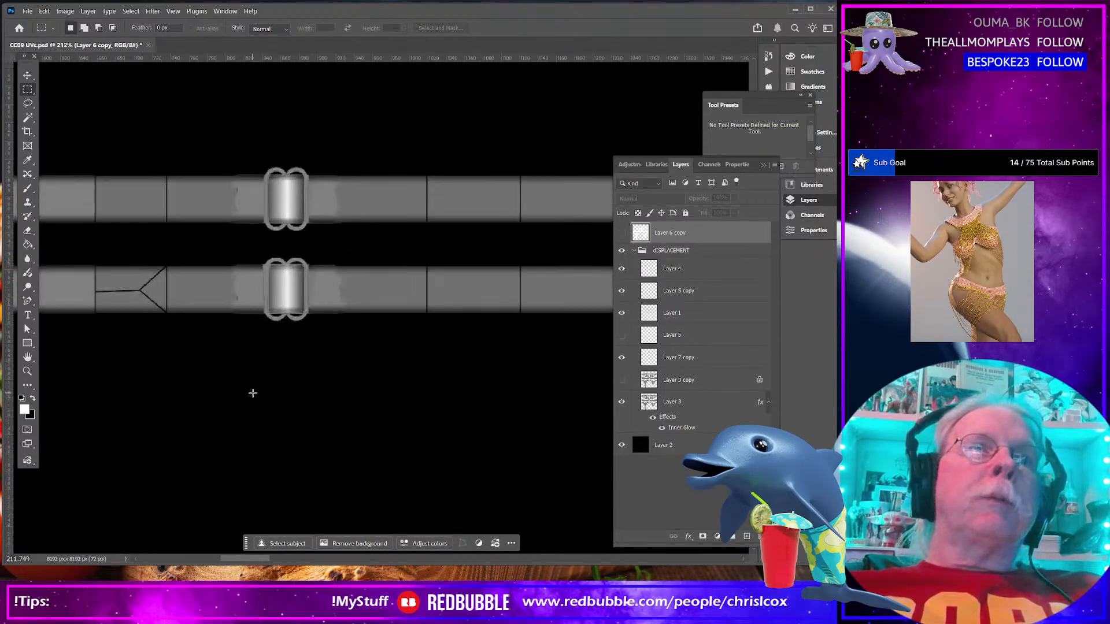
left_click(28, 117)
left_click(340, 202)
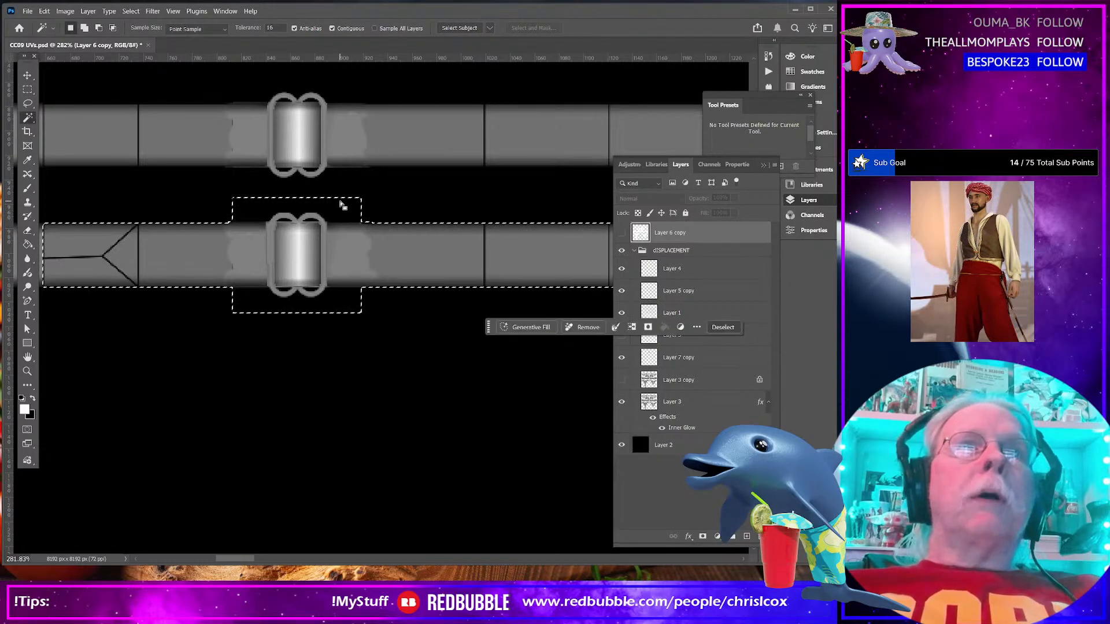
left_click(716, 250)
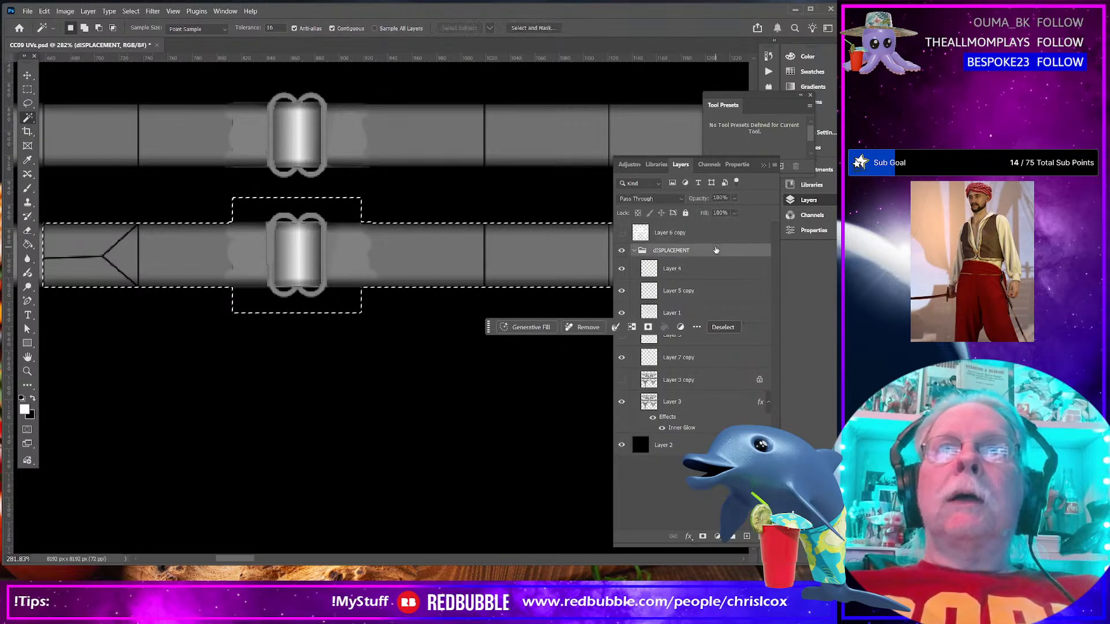
key("ctrl+d")
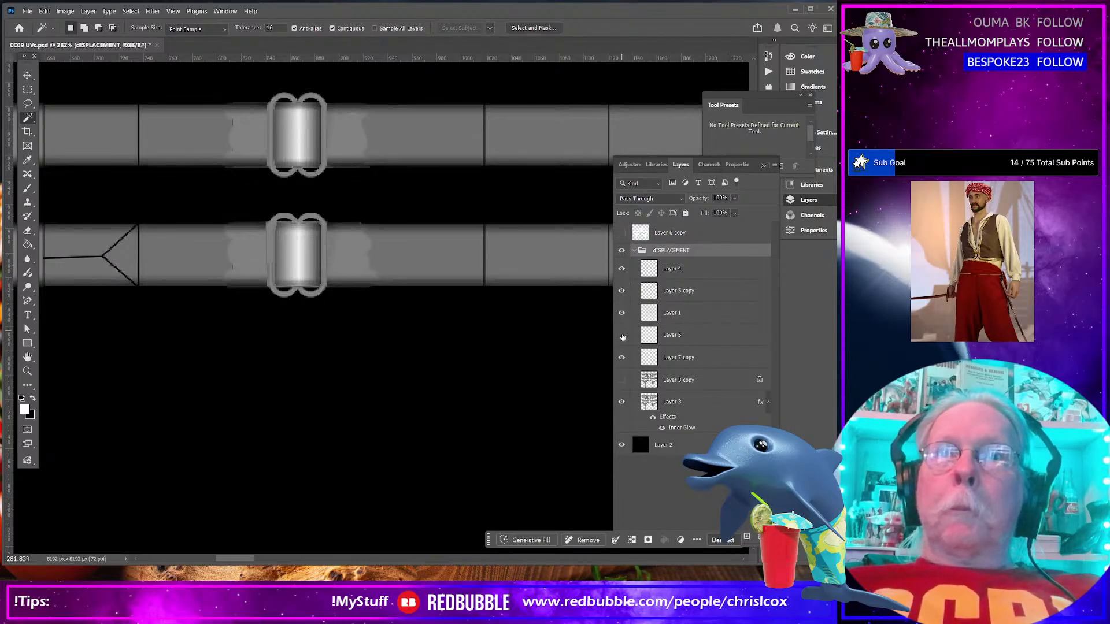
Hide Layer 1 and place a merged copy of the visible displacement artwork on Layer 4 above the DISPLACEMENT group
left_click(623, 314)
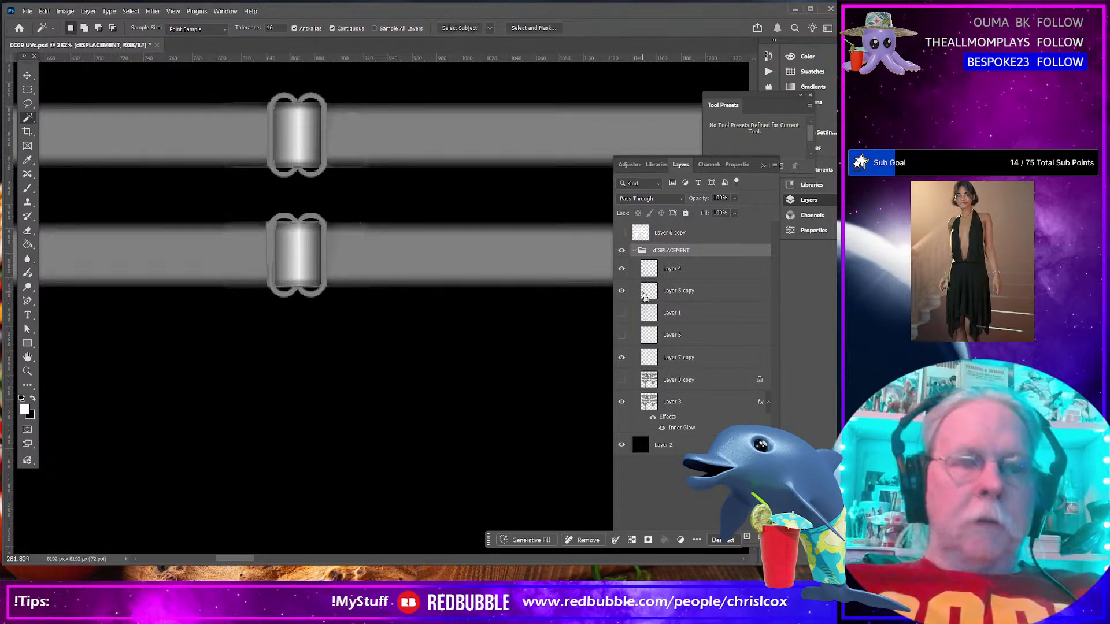
key("ctrl+v")
left_click_drag(704, 270, 689, 248)
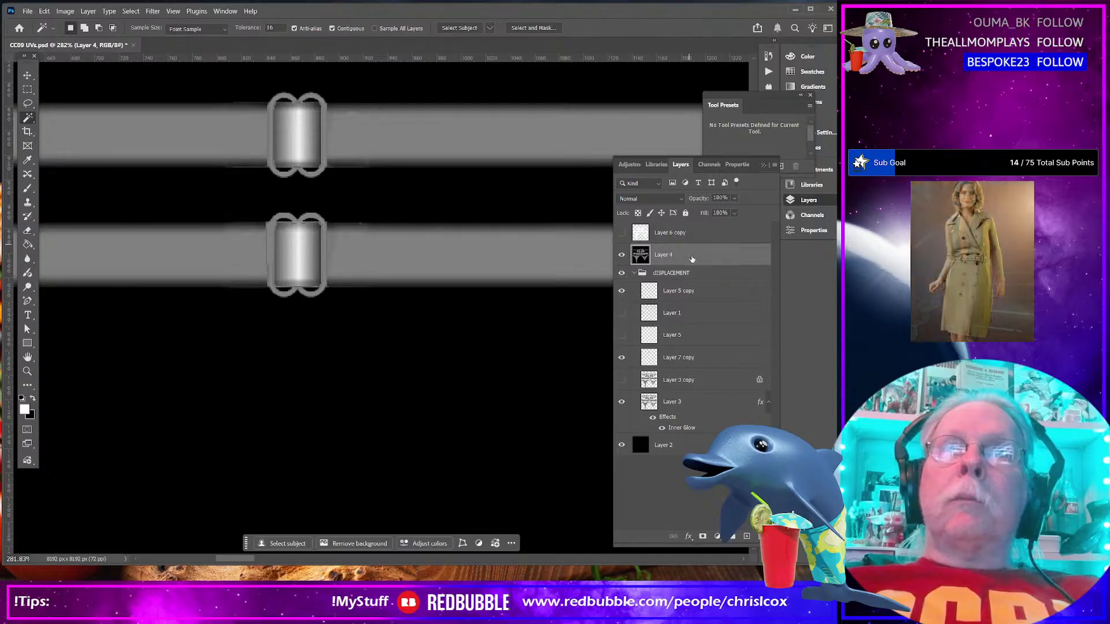
Select all the black background on Layer 4 using the Magic Wand with tolerance 8 and Contiguous turned off
left_click(406, 385)
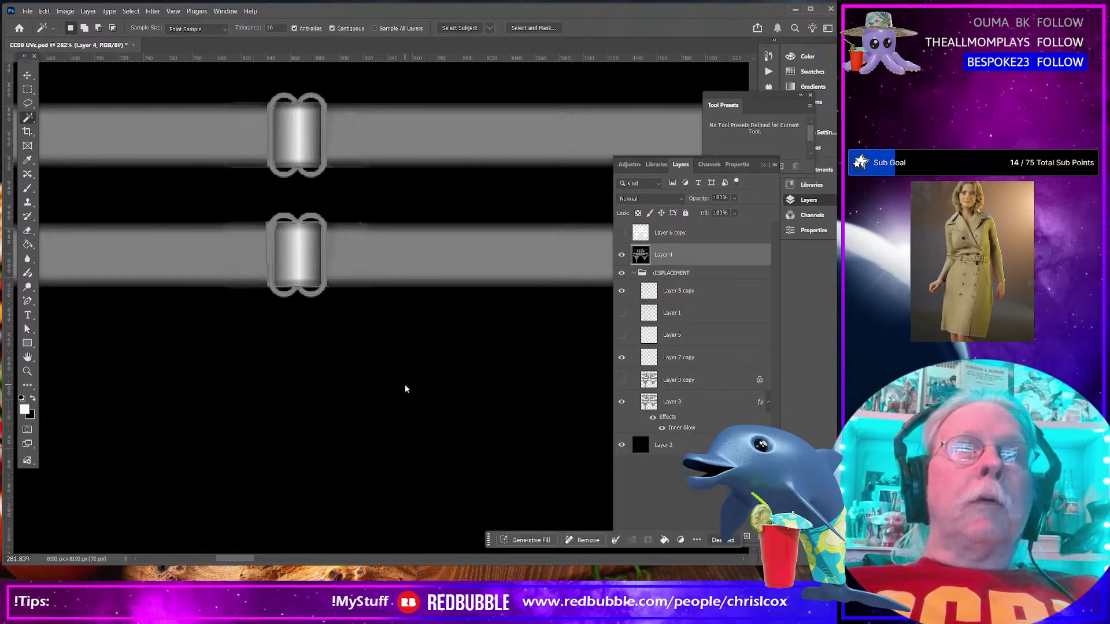
double_click(282, 29)
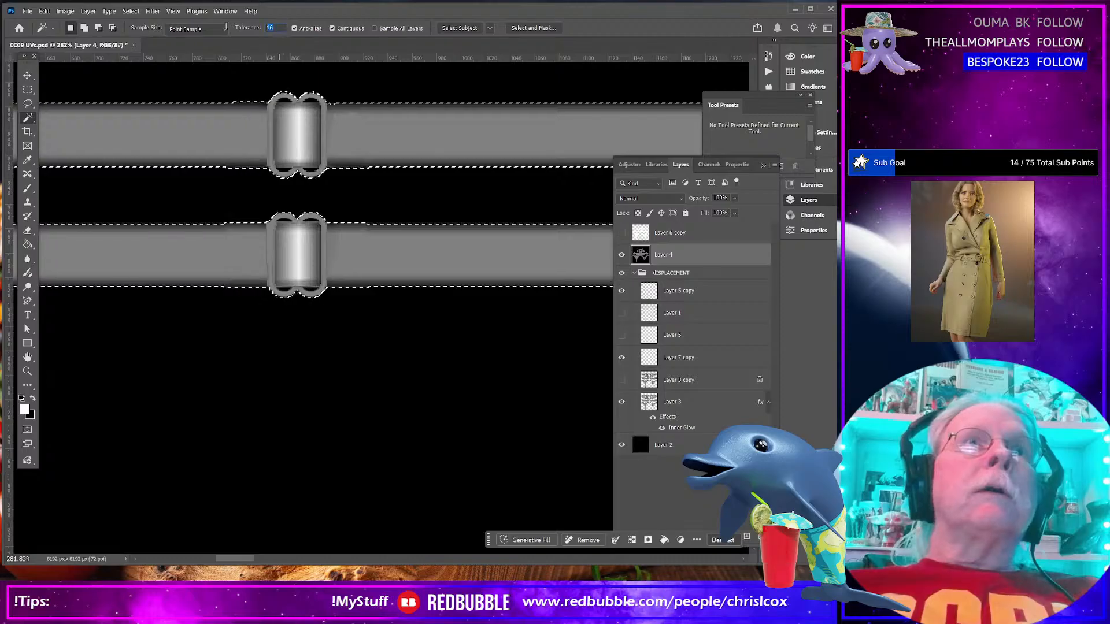
type("8")
left_click(332, 28)
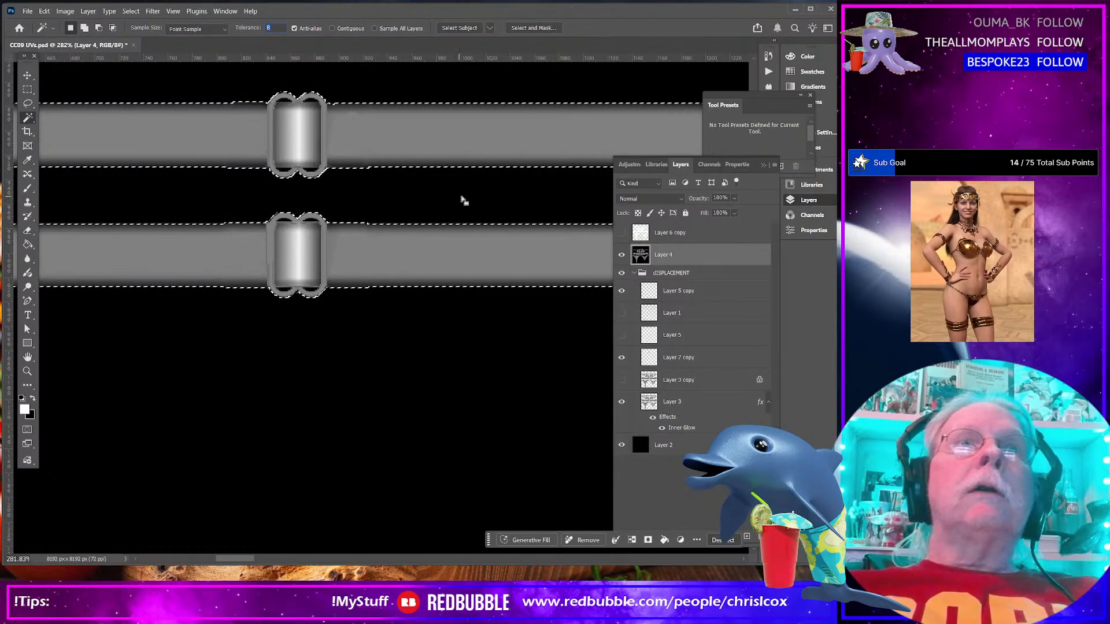
left_click(523, 131)
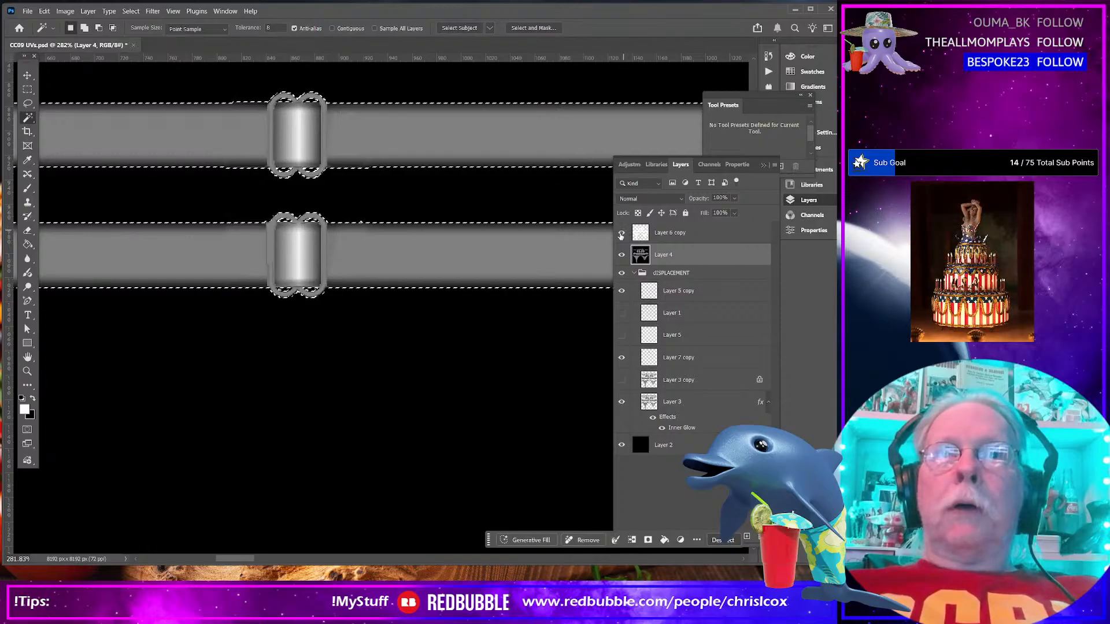
Show Layer 6 copy and paint black over its excess white around the lower strap's rings with a 35 px brush
left_click(622, 232)
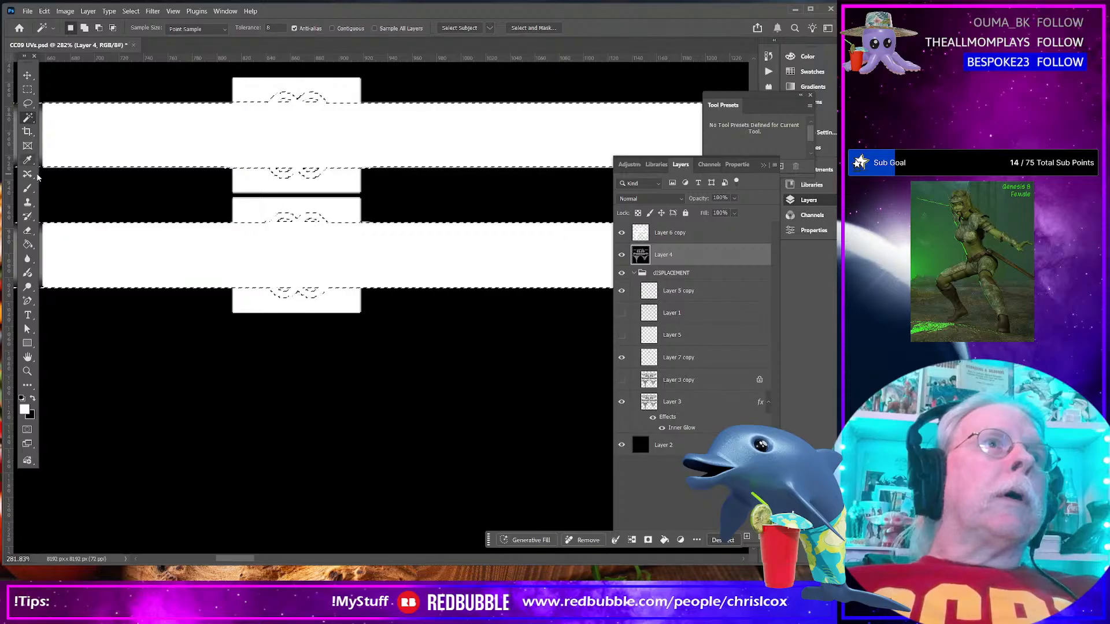
left_click(27, 189)
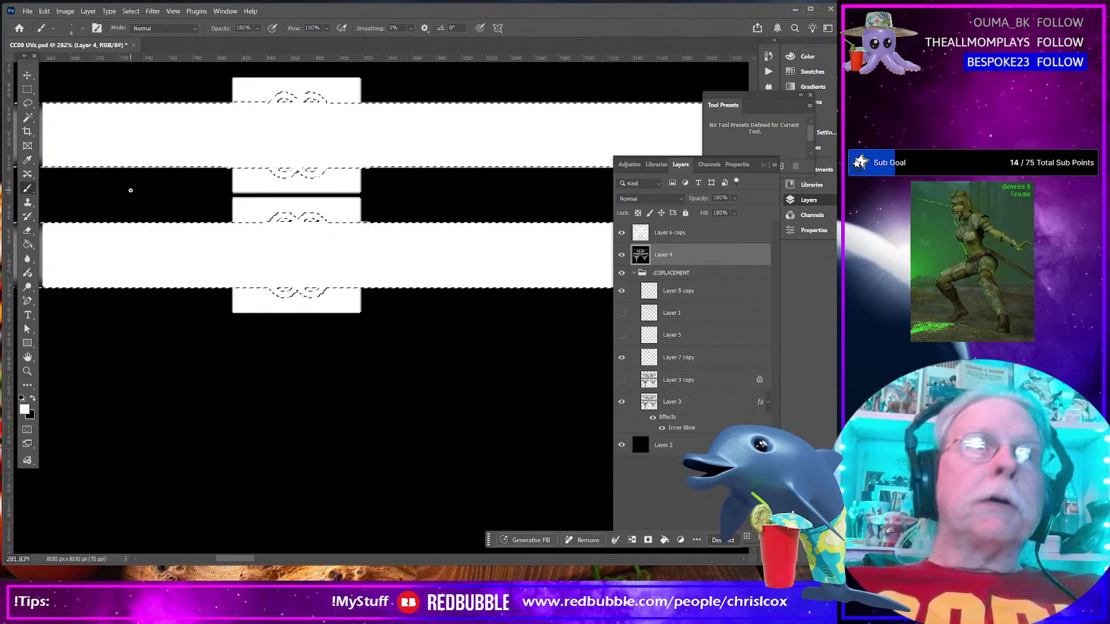
key("bracketright")
key("bracketright")
key("bracketright")
key("bracketright")
key("bracketright")
key("bracketright")
key("bracketright")
key("bracketright")
key("bracketright")
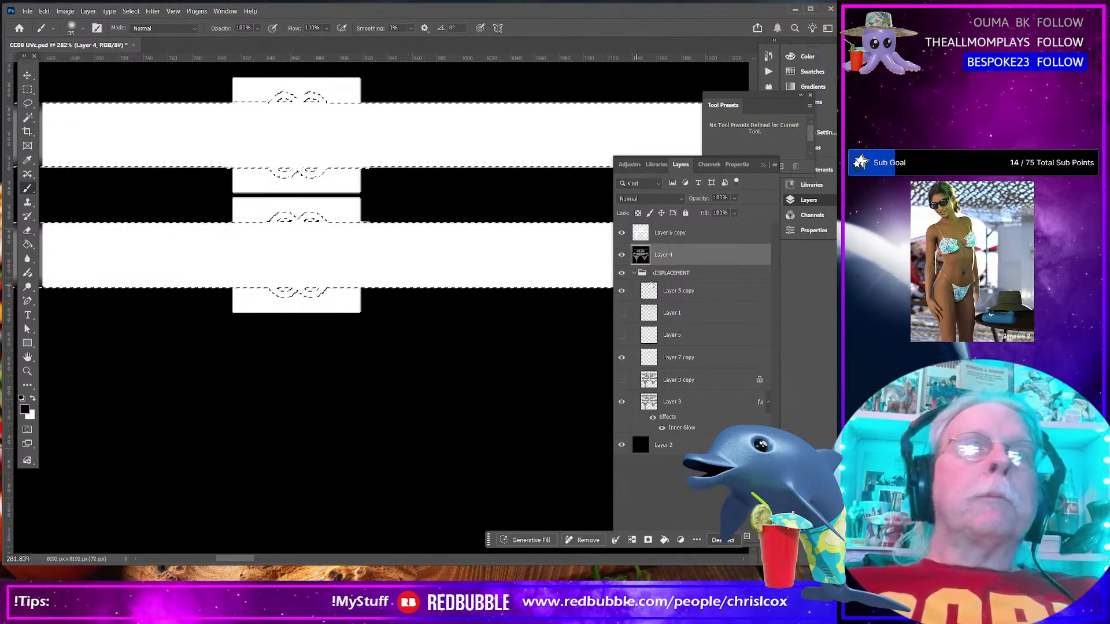
left_click(693, 232)
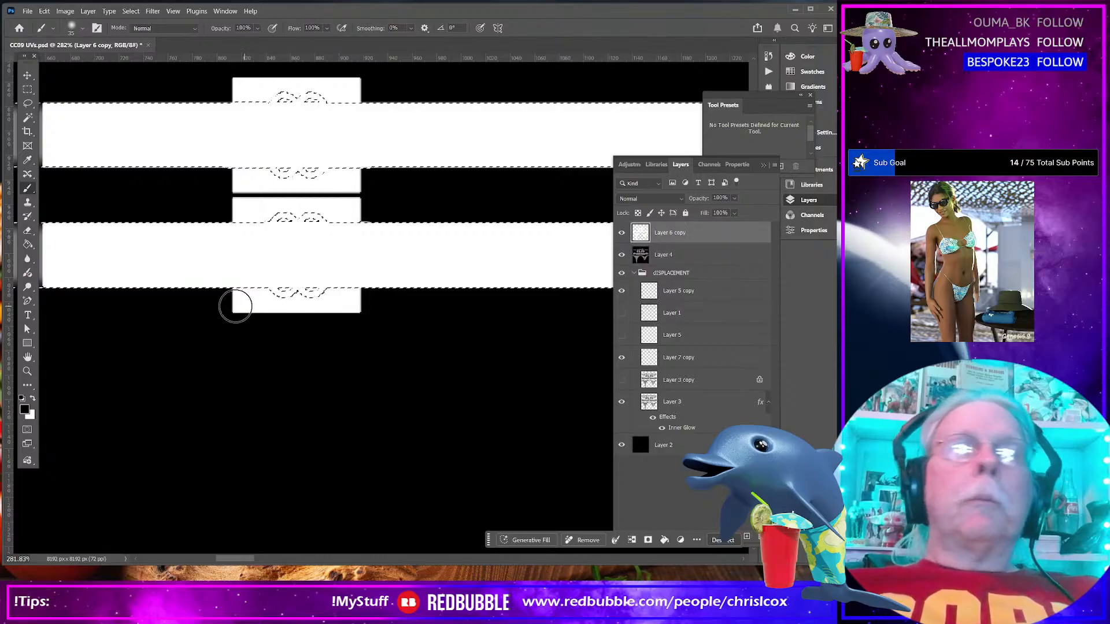
left_click_drag(235, 299, 357, 303)
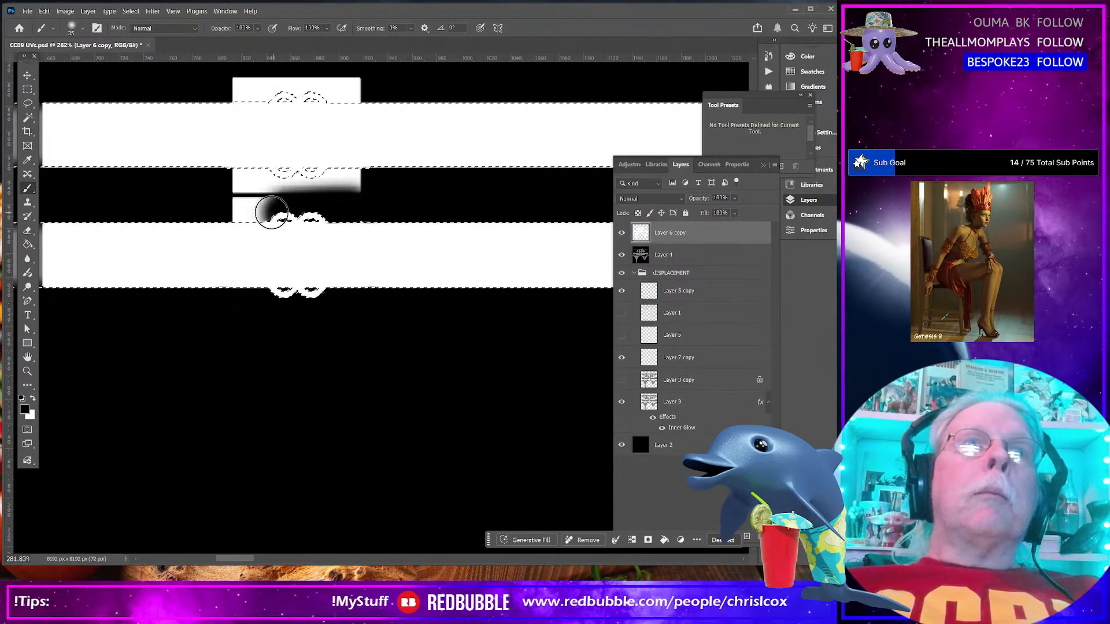
Change to the Hard Round brush and black out the remaining excess white around the rings of both straps
left_click(83, 28)
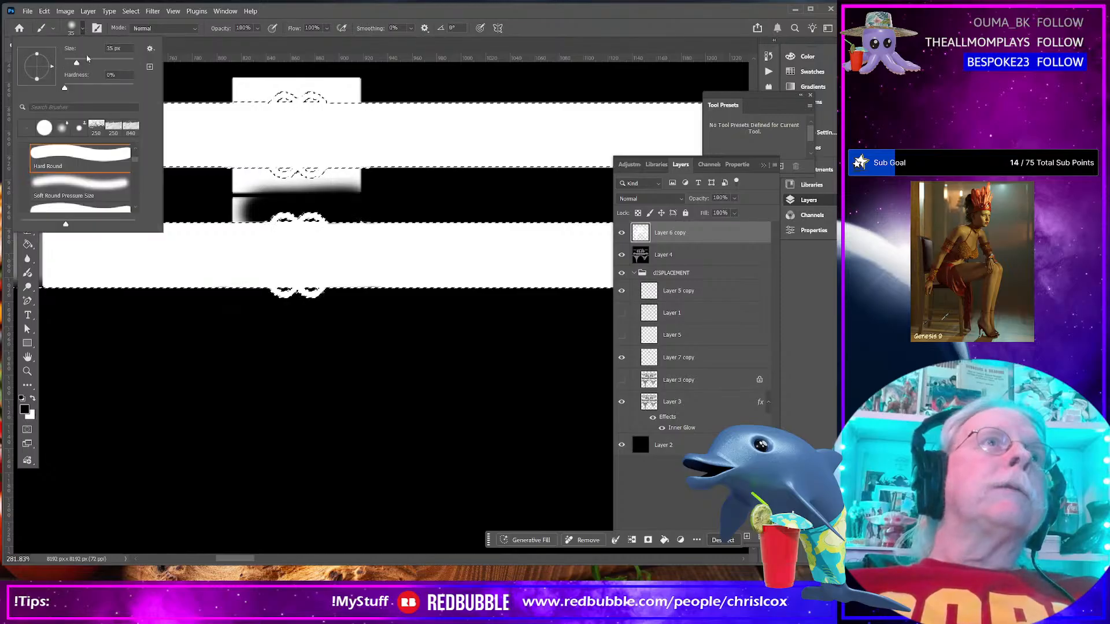
mouse_move(241, 209)
left_mouse_down()
mouse_move(308, 209)
mouse_move(348, 182)
mouse_move(275, 183)
left_mouse_up()
left_click_drag(247, 94, 380, 95)
Paint black over the excess white around the rings near the opposite ends of the upper and lower straps
left_click_drag(242, 558, 653, 569)
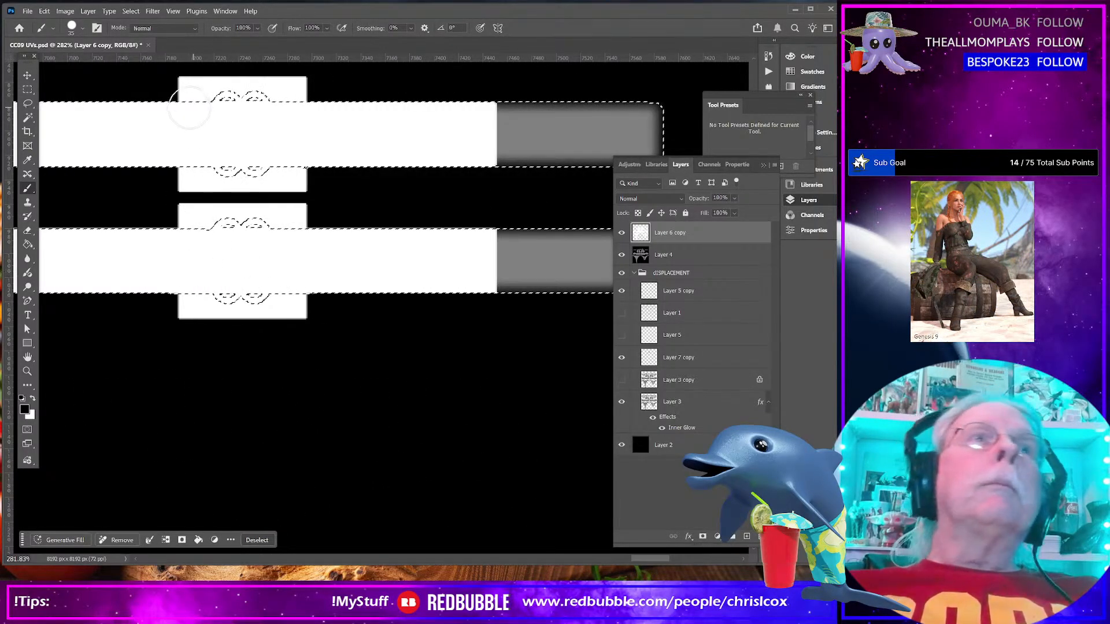
left_click_drag(187, 95, 184, 93)
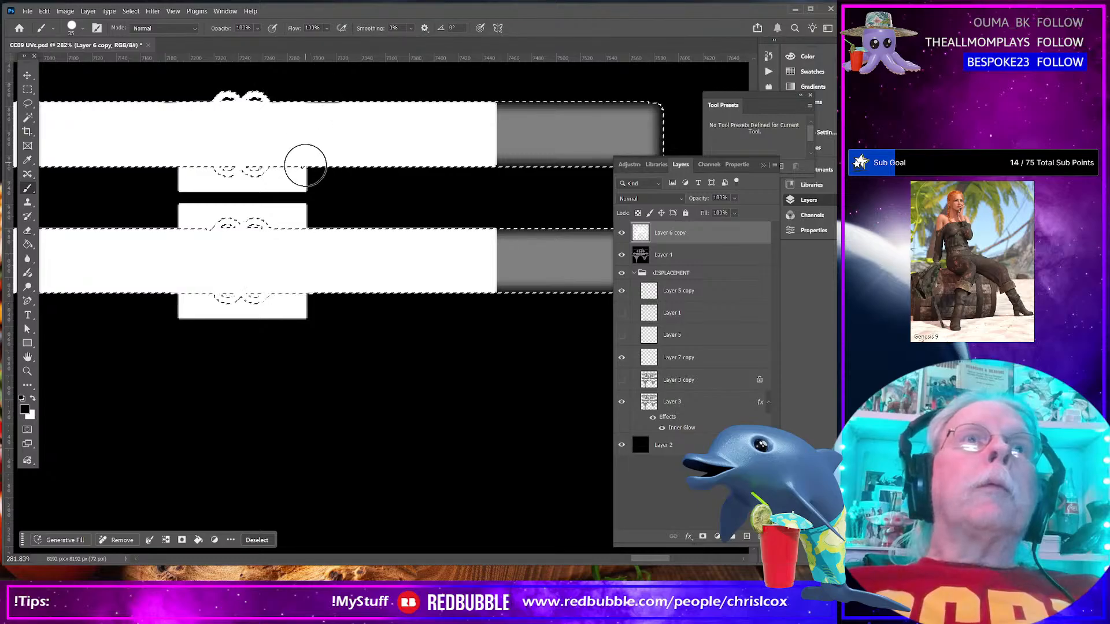
mouse_move(302, 179)
left_mouse_down()
mouse_move(177, 187)
mouse_move(175, 222)
mouse_move(322, 213)
mouse_move(309, 309)
mouse_move(172, 310)
left_mouse_up()
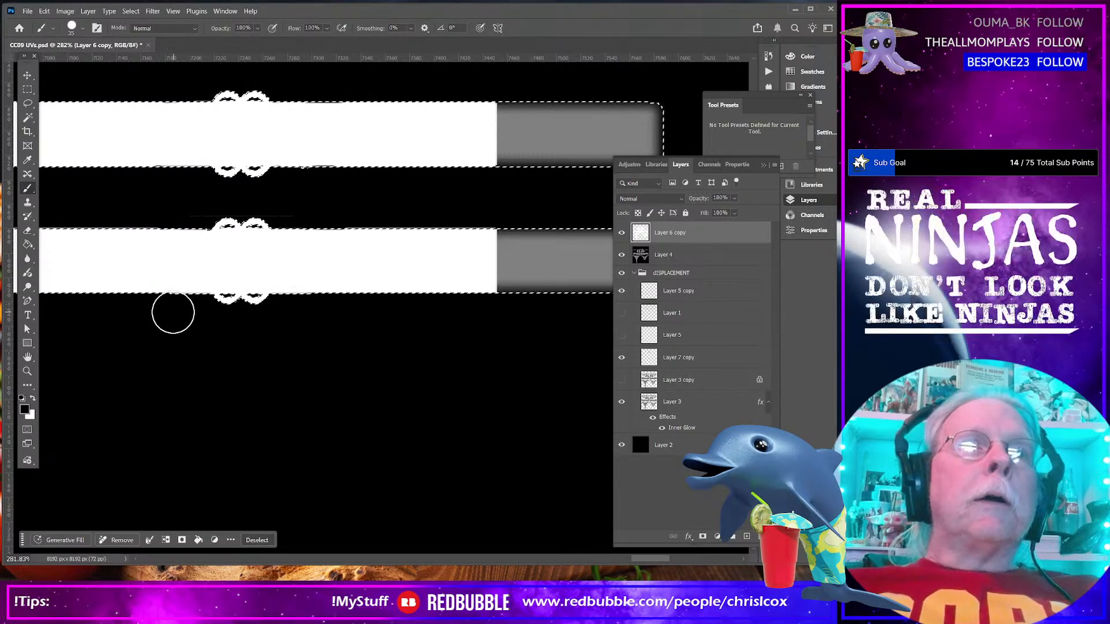
Paint black over the excess white around and inside the first small strap hardware piece below the short straps
scroll(347, 394, "down", 1)
scroll(346, 394, "down", 4)
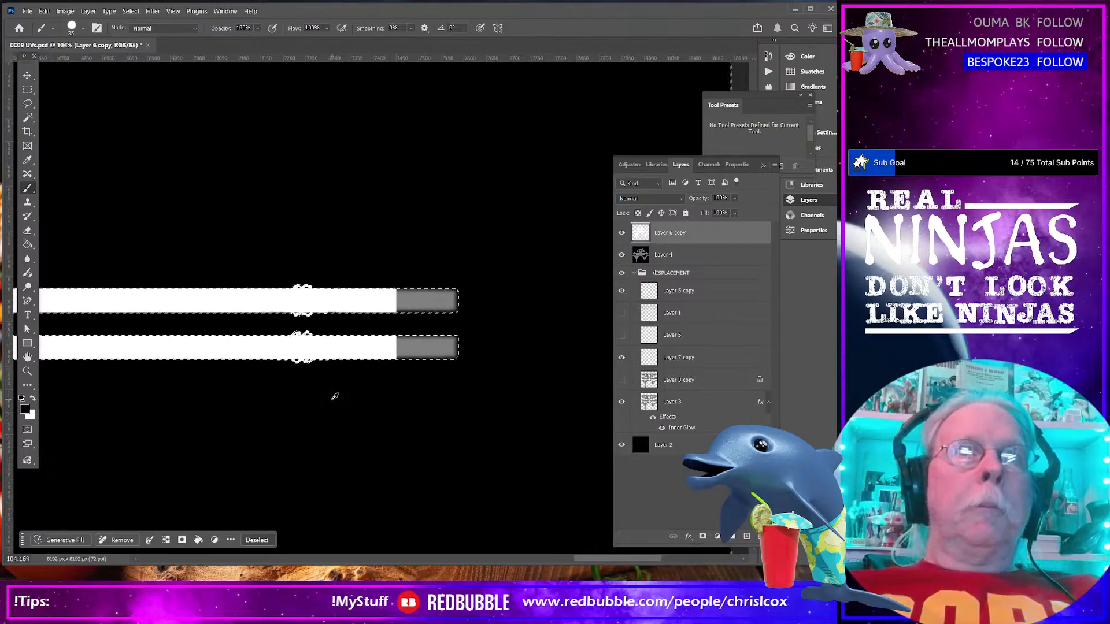
scroll(218, 438, "down", 5)
scroll(216, 444, "down", 5)
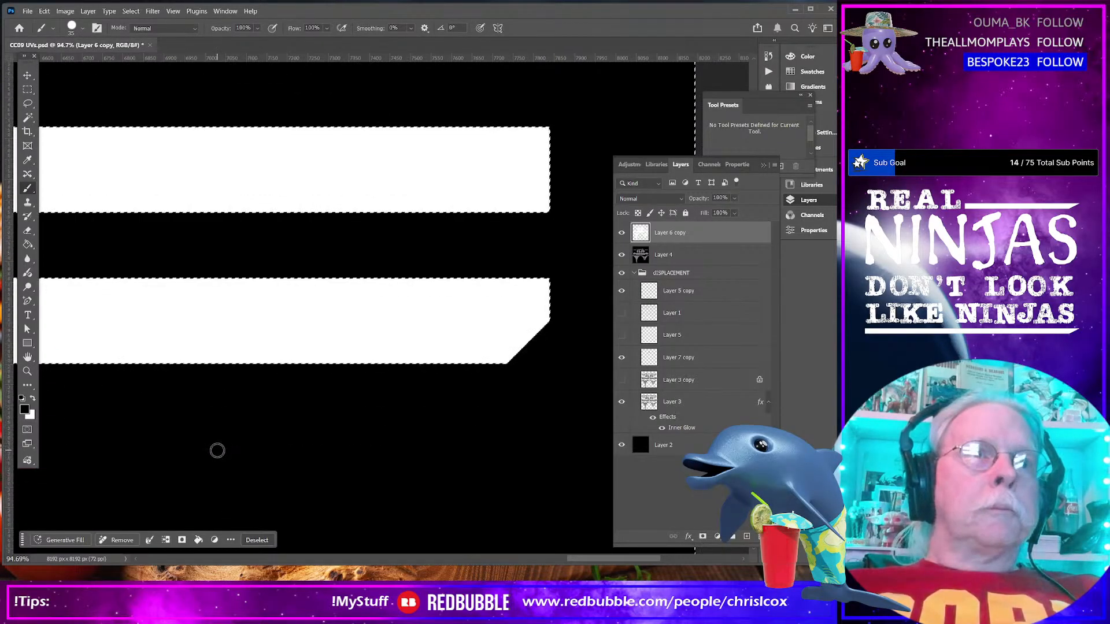
left_click_drag(580, 559, 497, 559)
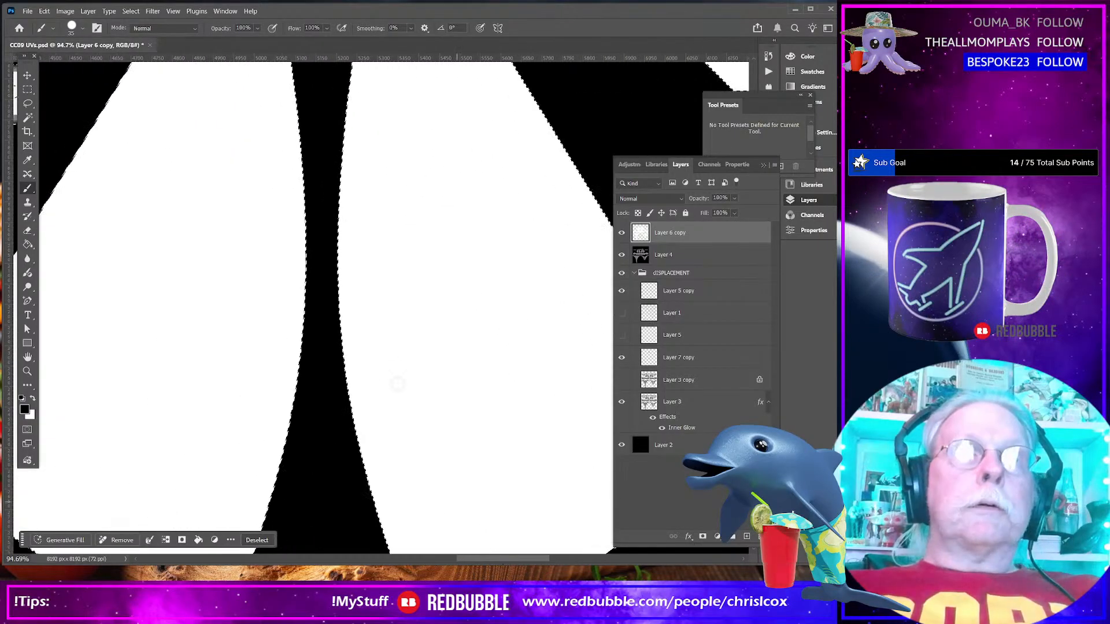
scroll(374, 362, "up", 5)
scroll(366, 377, "down", 6)
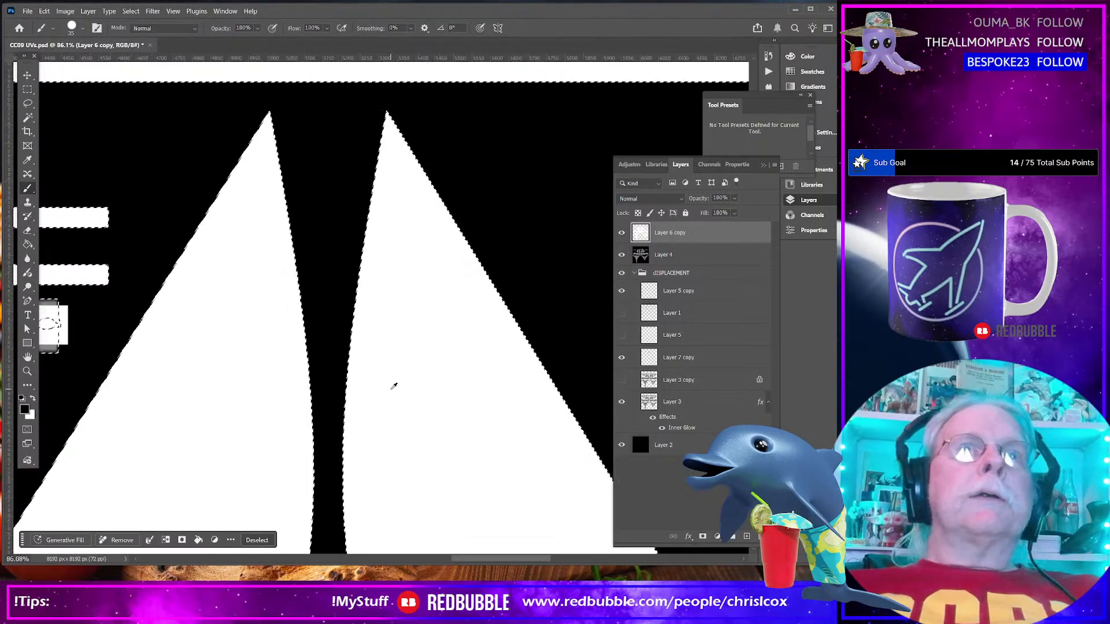
scroll(172, 373, "up", 8)
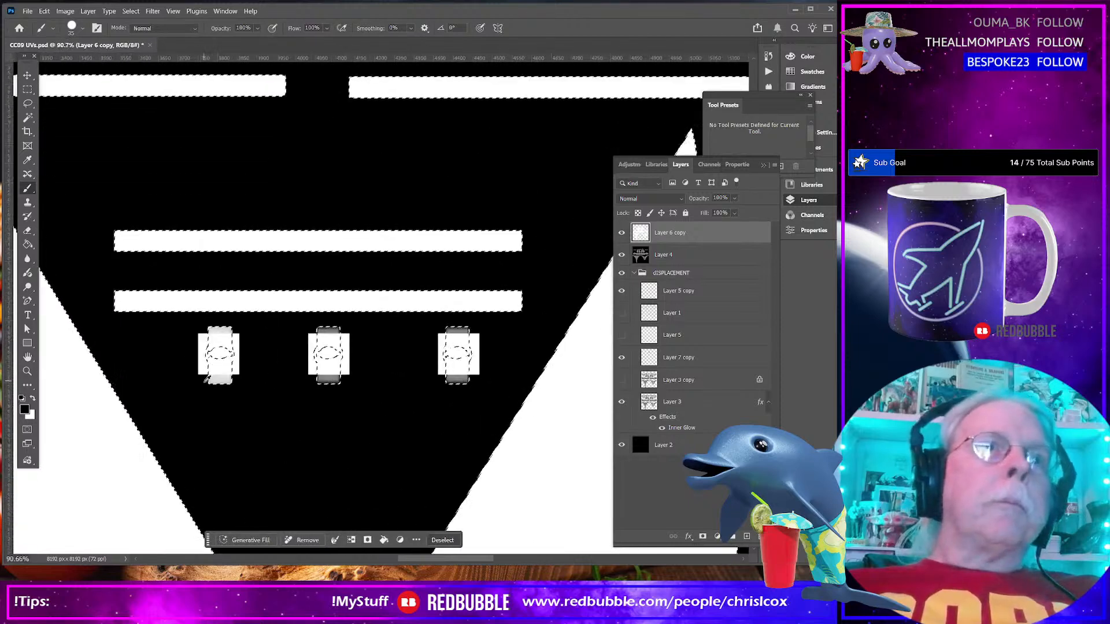
mouse_move(194, 237)
left_mouse_down()
mouse_move(209, 337)
mouse_move(195, 255)
mouse_move(201, 363)
mouse_move(216, 297)
mouse_move(247, 289)
mouse_move(279, 284)
mouse_move(300, 346)
mouse_move(305, 237)
left_mouse_up()
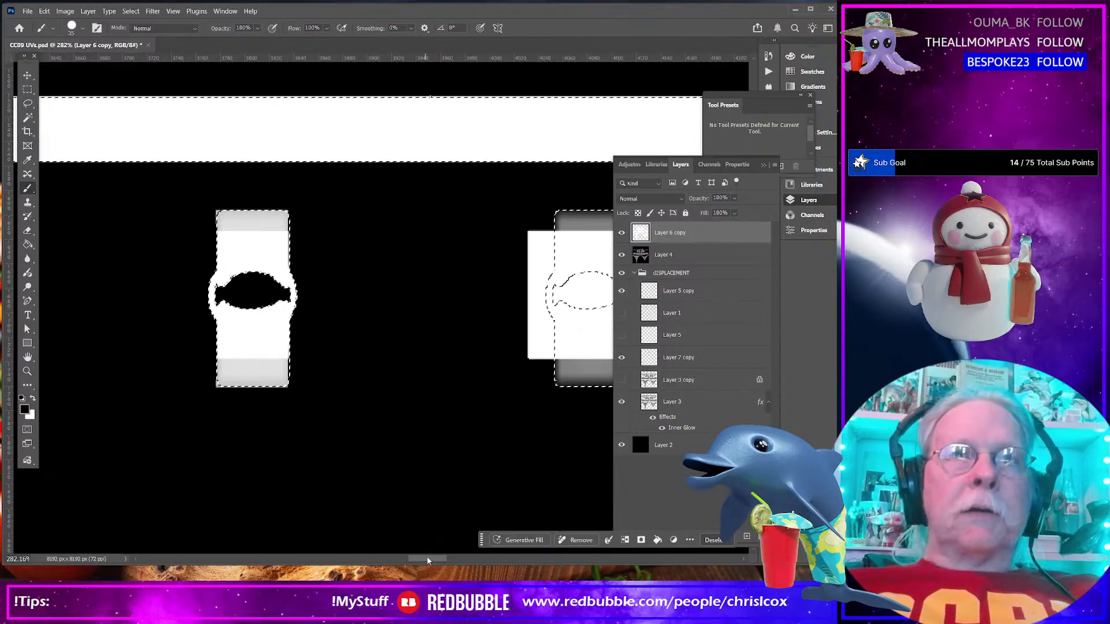
Black out the excess white around and inside the middle strap hardware piece and clear the selection
left_click_drag(439, 558, 451, 560)
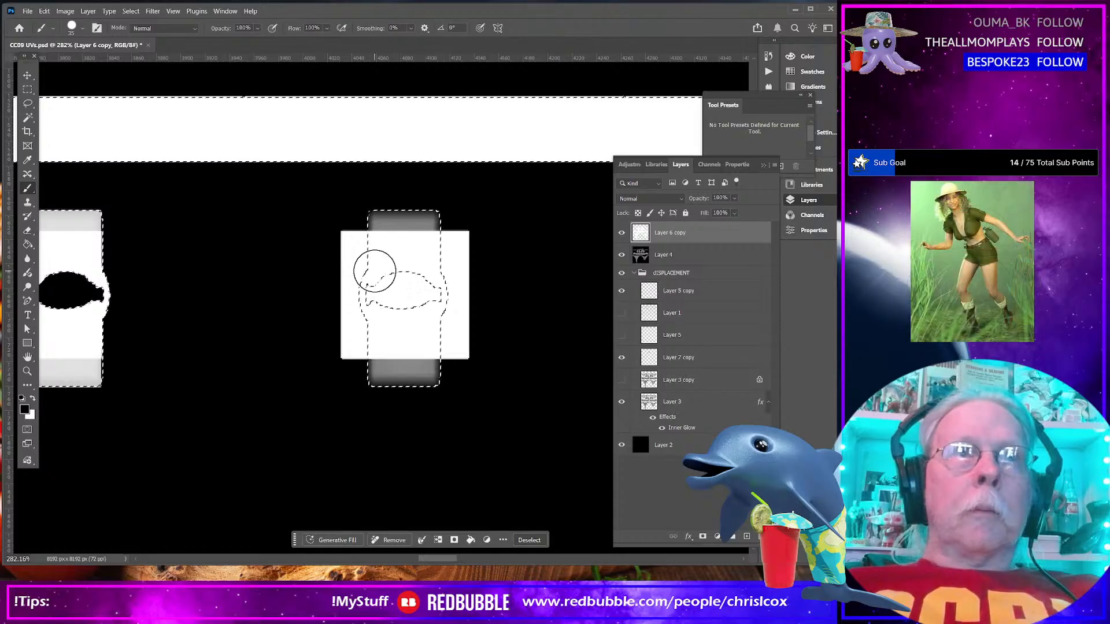
mouse_move(351, 246)
left_mouse_down()
mouse_move(467, 250)
mouse_move(468, 343)
mouse_move(450, 343)
mouse_move(436, 283)
mouse_move(418, 279)
mouse_move(382, 288)
mouse_move(419, 300)
mouse_move(357, 274)
mouse_move(347, 349)
left_mouse_up()
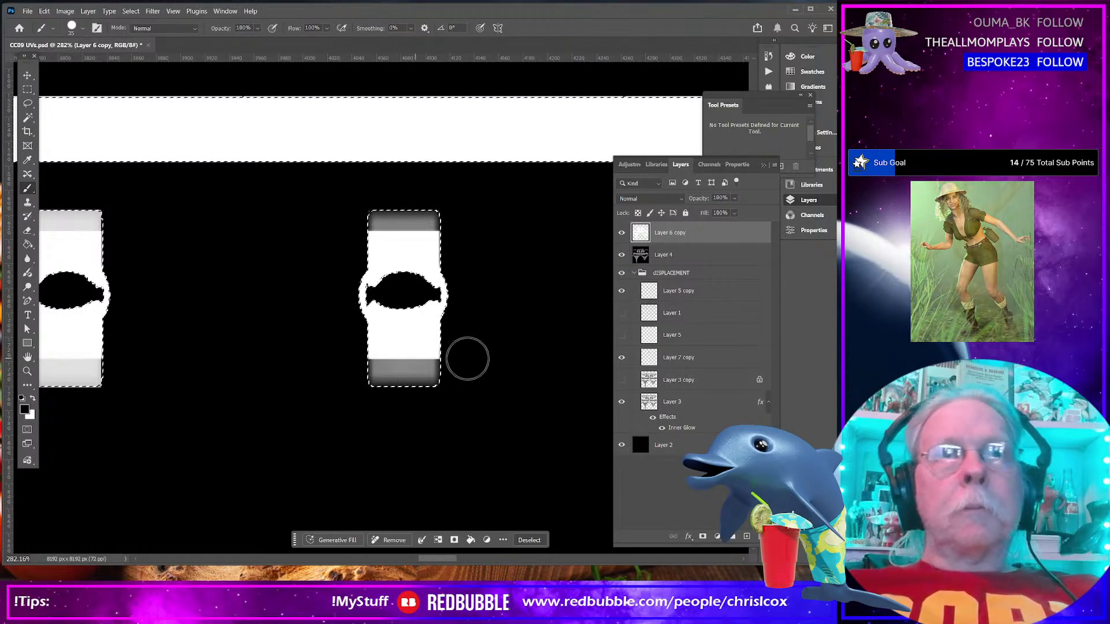
scroll(431, 348, "down", 3)
scroll(433, 348, "down", 6)
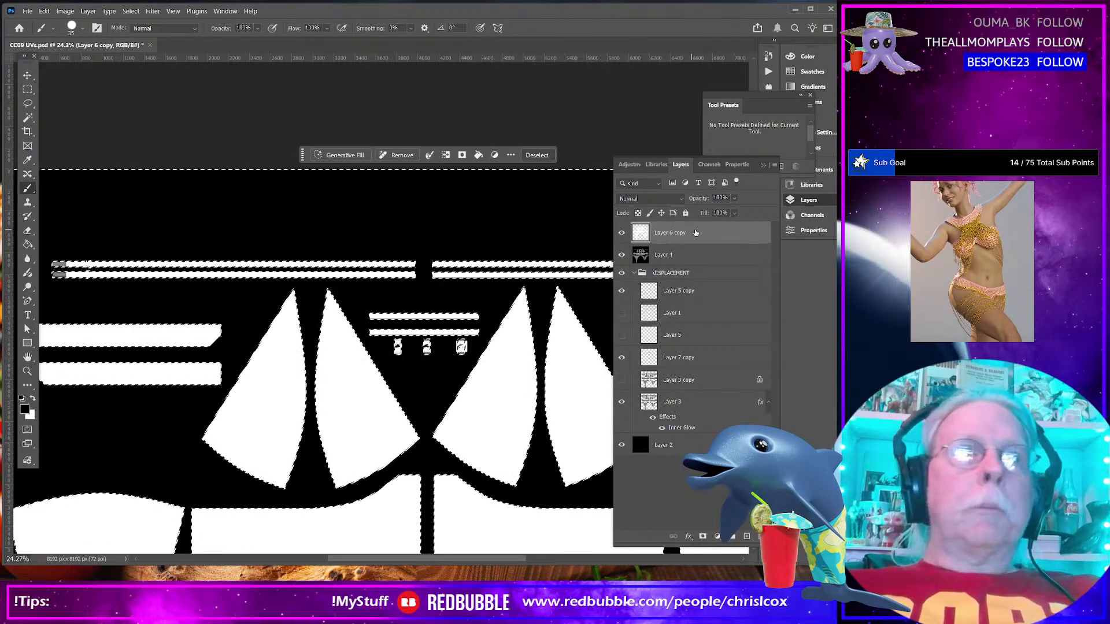
key("ctrl+d")
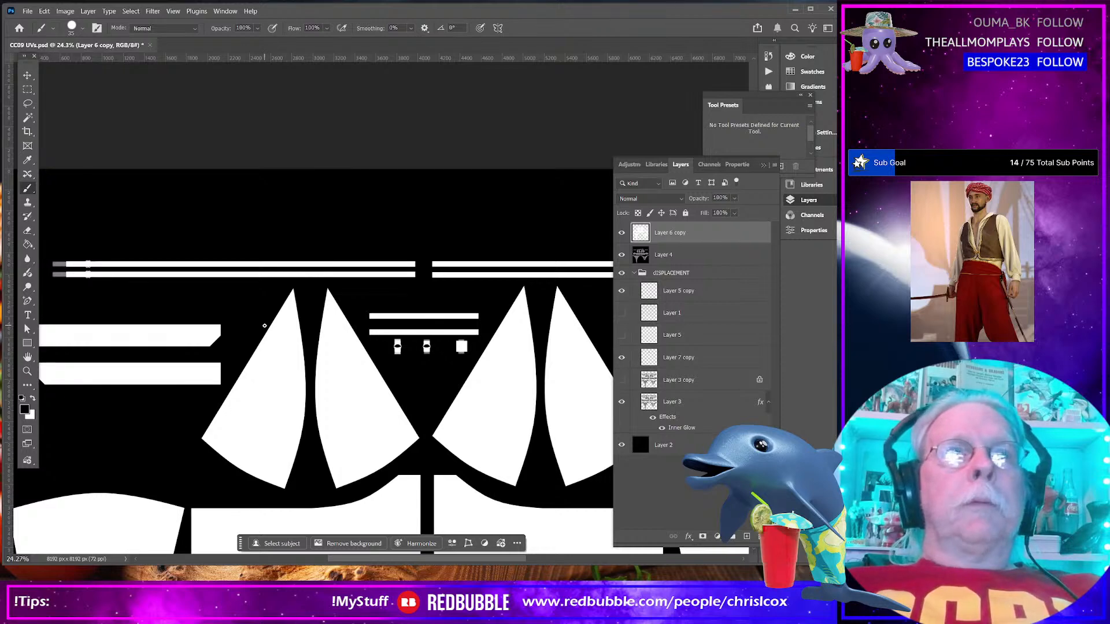
Export the garment mask as a JPG named CC09 Opacity into the CC09 textures folder and switch to Daz Studio
left_click(27, 11)
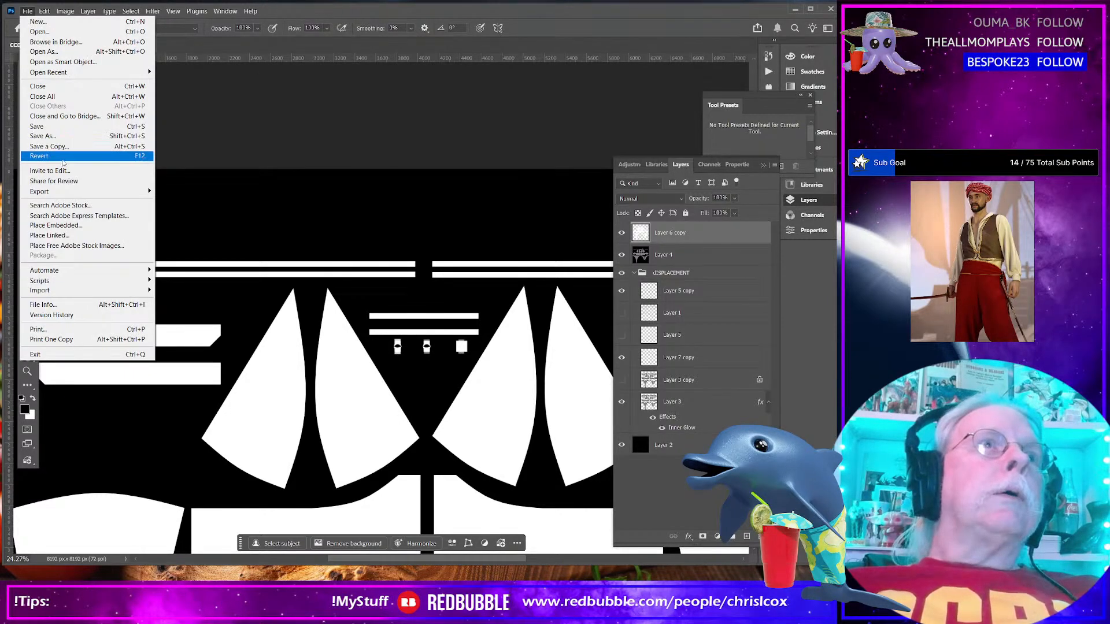
mouse_move(138, 192)
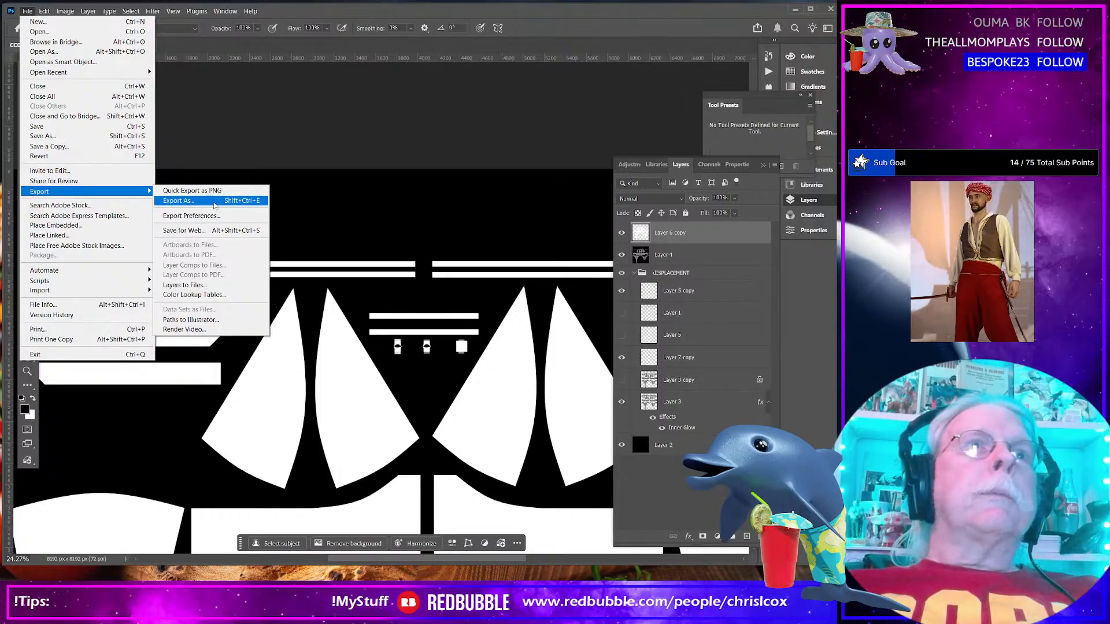
left_click(213, 202)
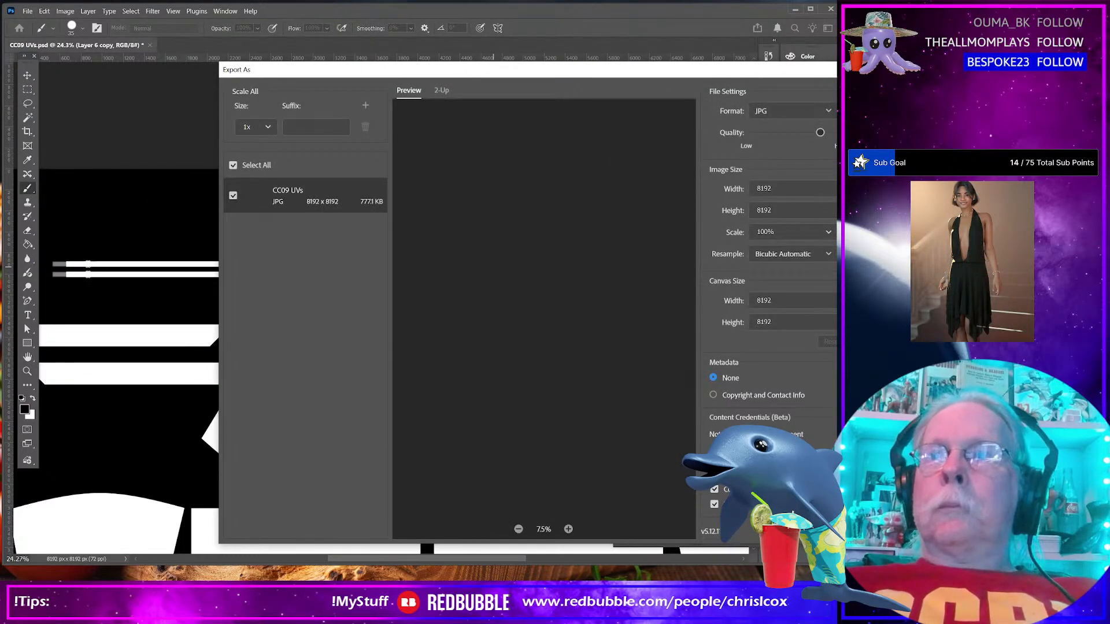
key("Return")
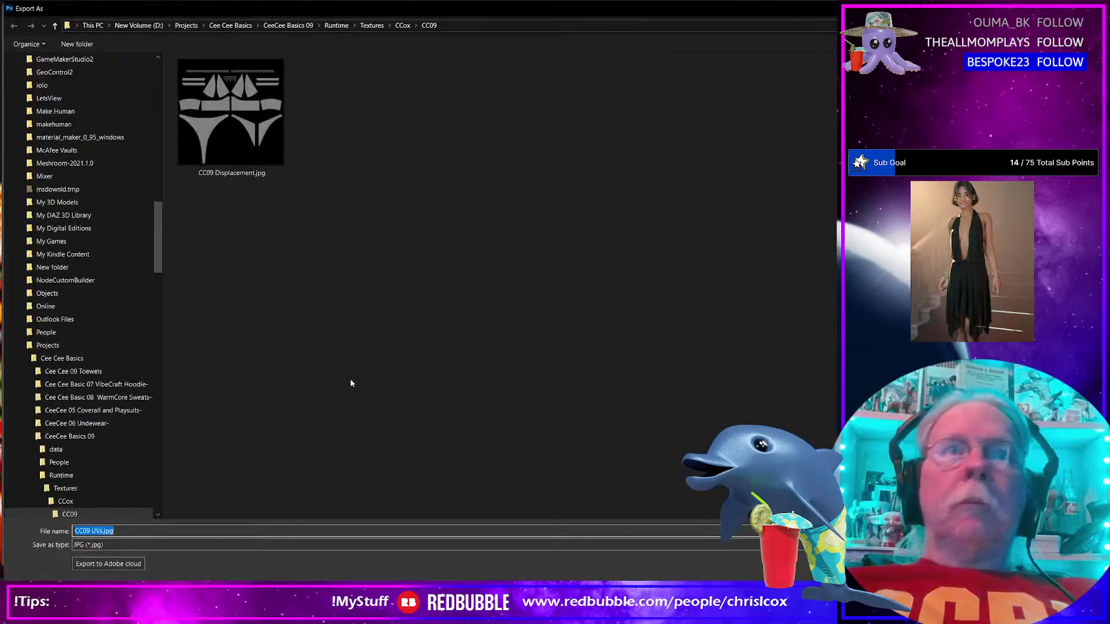
left_click(240, 146)
left_click(102, 531)
double_click(102, 531)
type("Opacity")
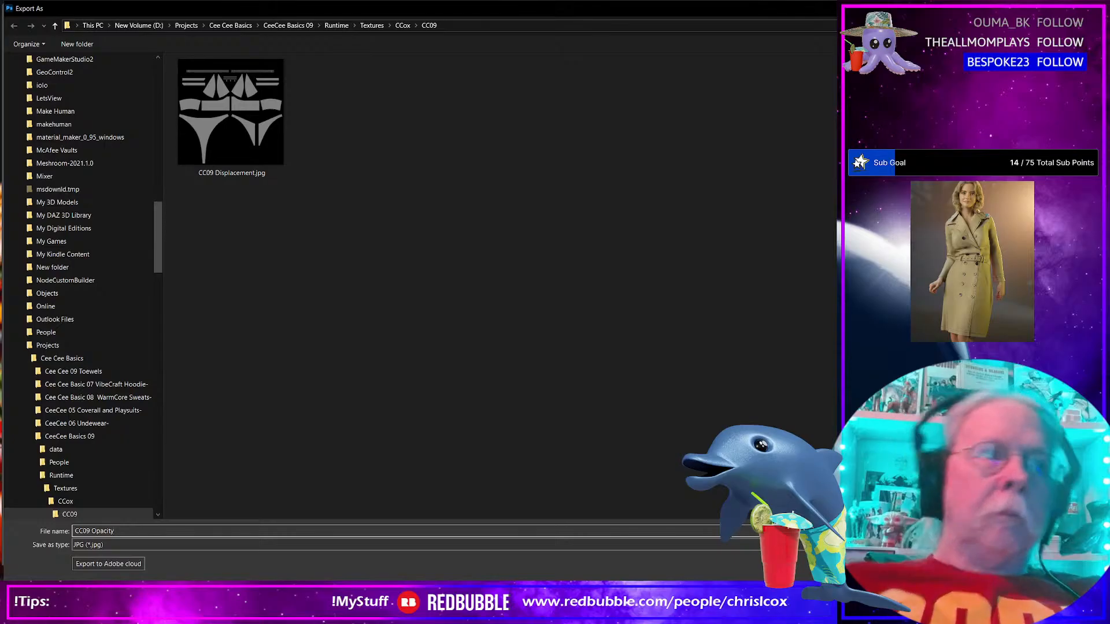
key("Return")
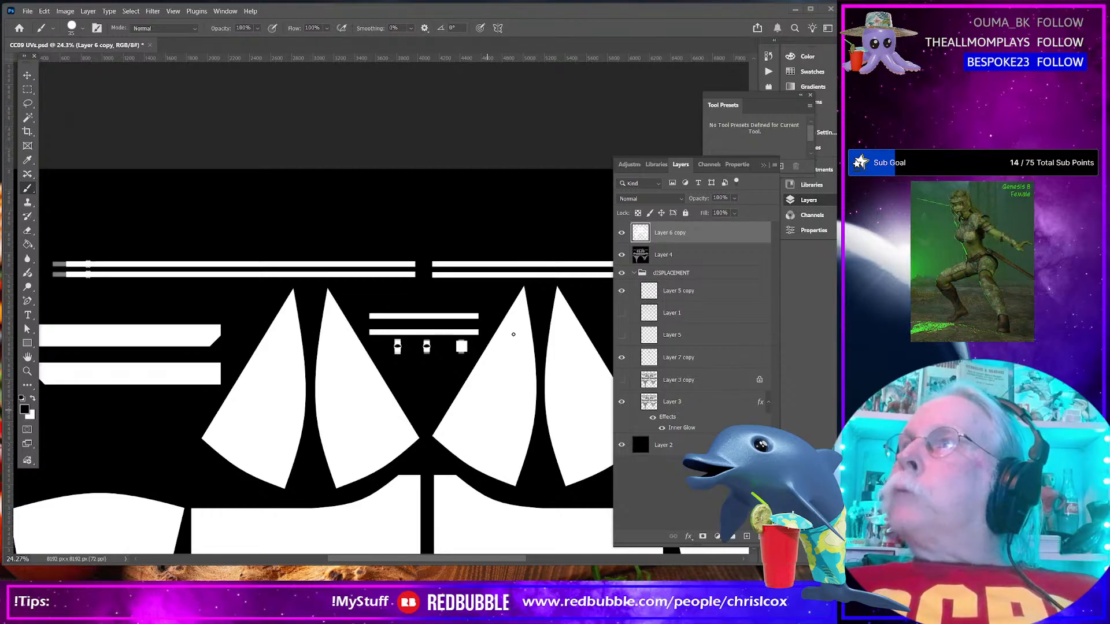
key("alt+Tab")
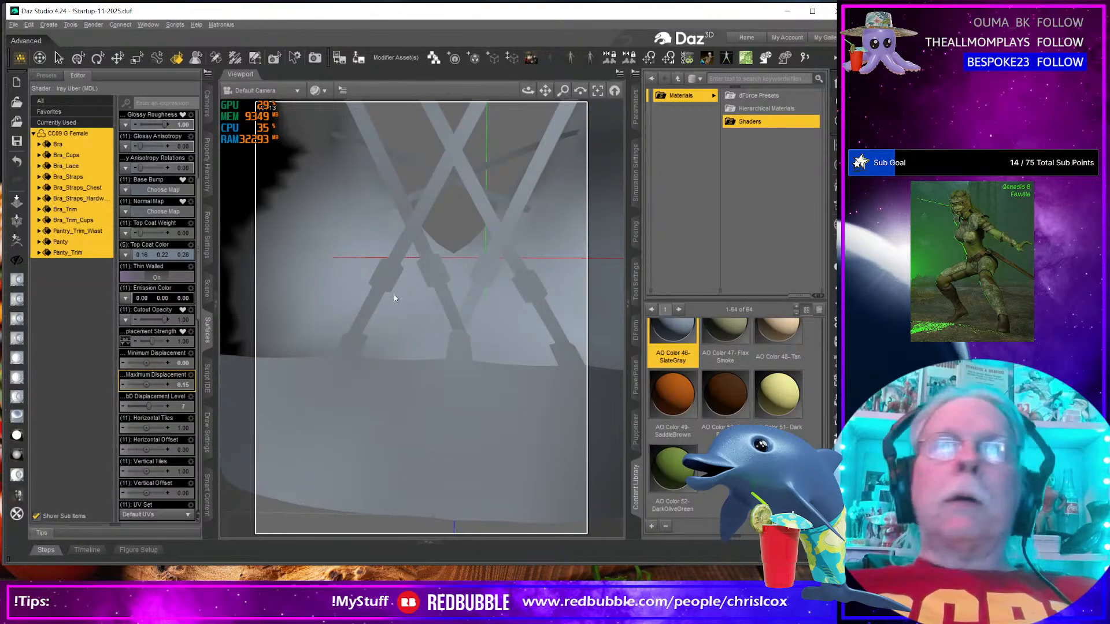
Load CC09 Opacity.jpg as the Cutout Opacity map of the bra strap hardware surface
left_click(383, 274)
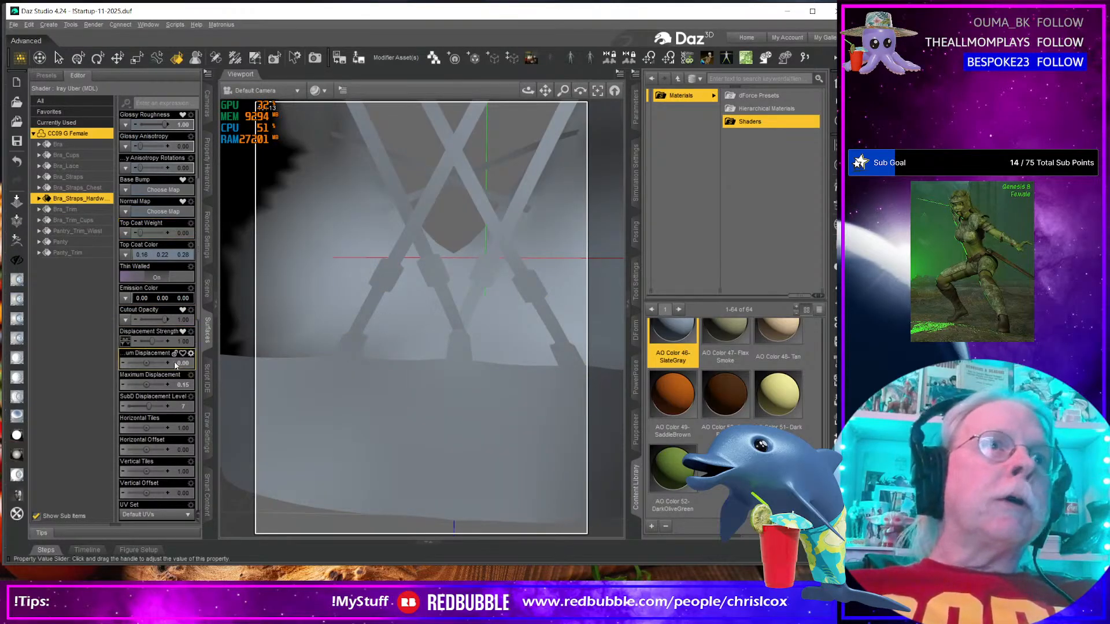
left_click(126, 320)
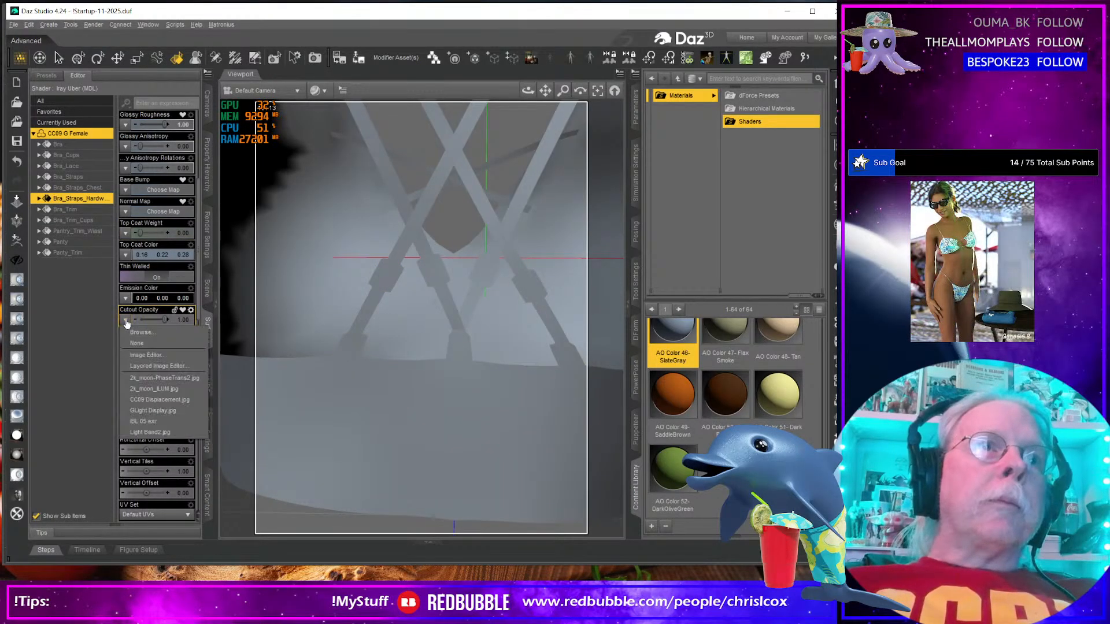
left_click(156, 335)
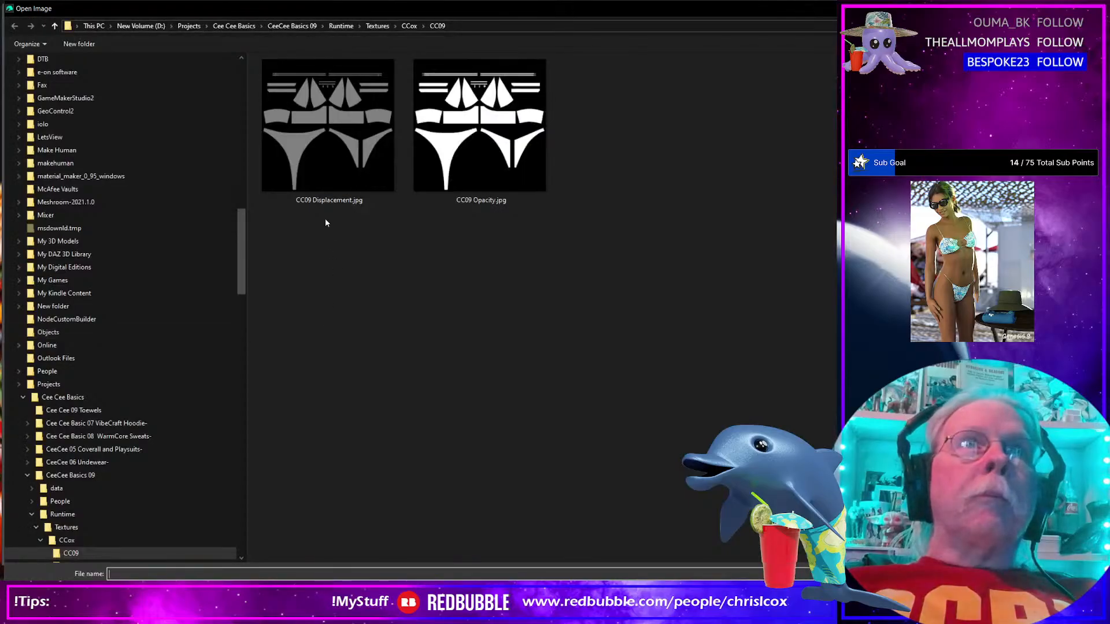
double_click(452, 148)
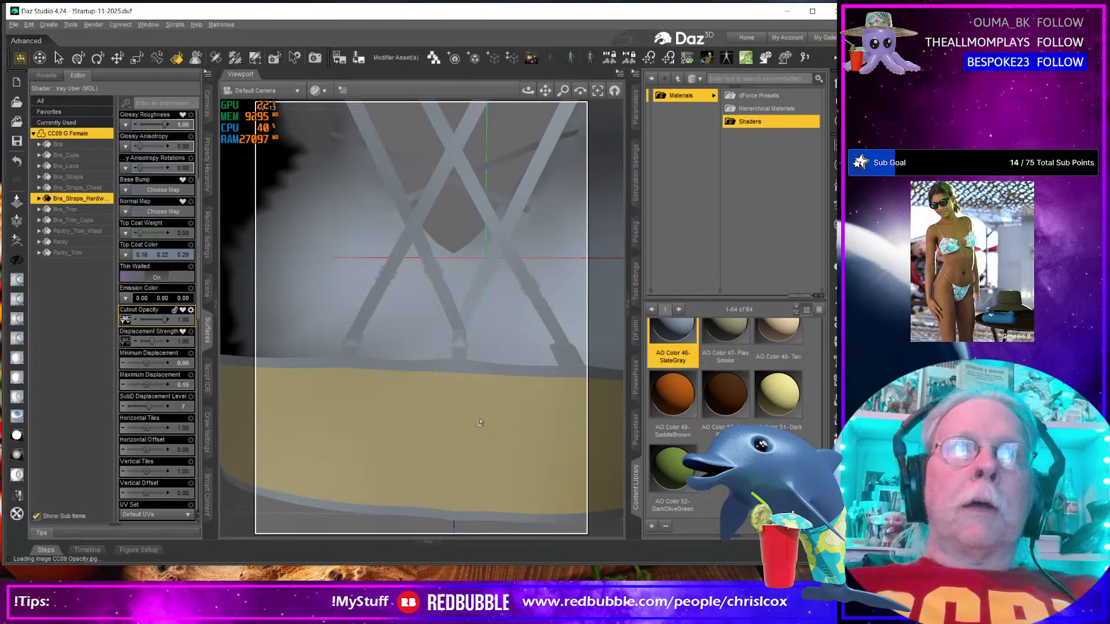
Render the strap close-up and enlarge the render window to inspect the hardware cutouts
key("ctrl+r")
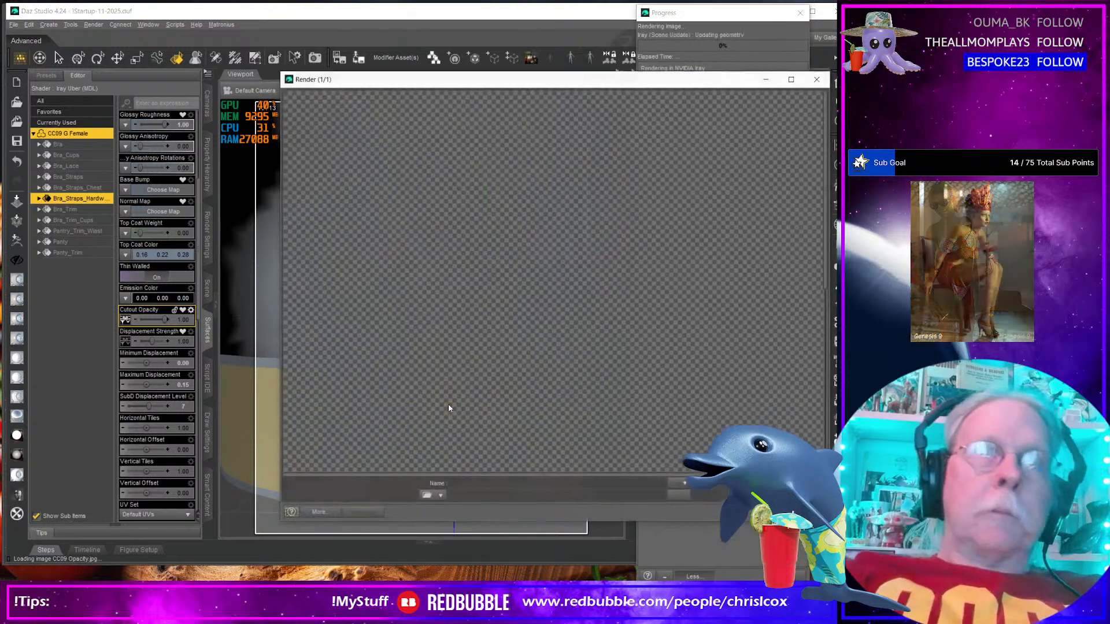
left_click_drag(533, 87, 315, 21)
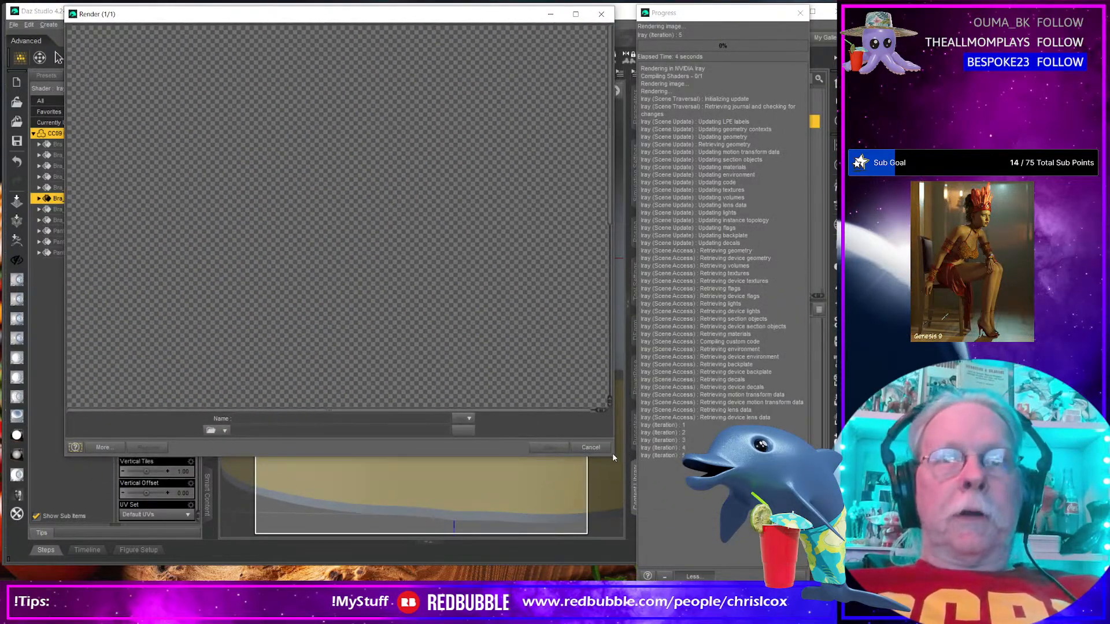
left_click_drag(614, 456, 677, 571)
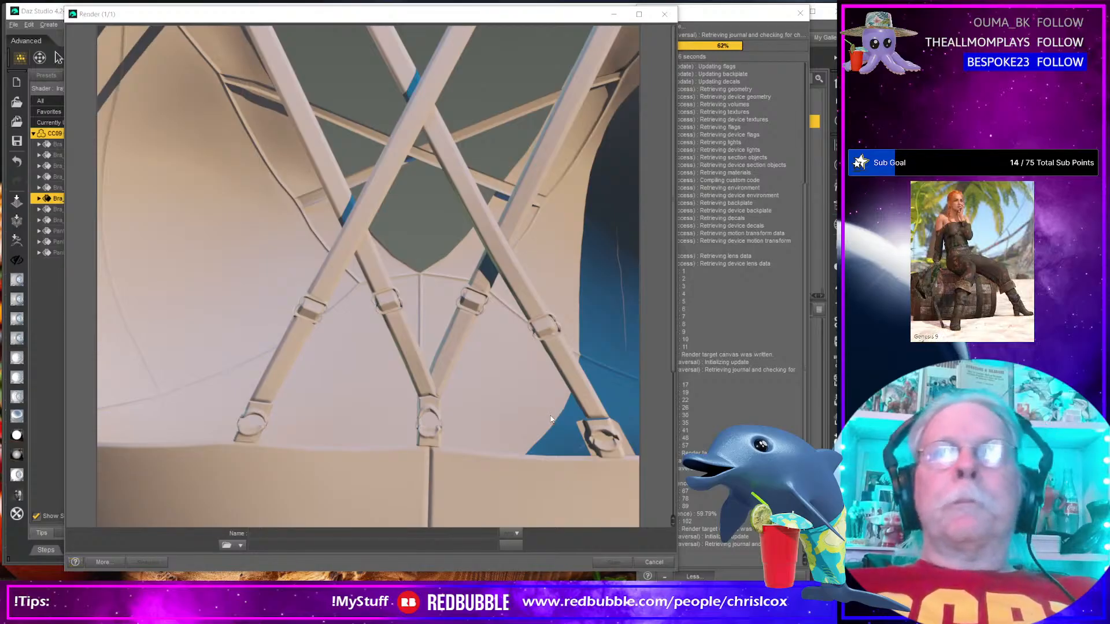
Switch to Photoshop, hide Layer 6 copy and Layer 4, and export the grey map as a JPG replacing CC09 Displacement.jpg
key("alt+Tab")
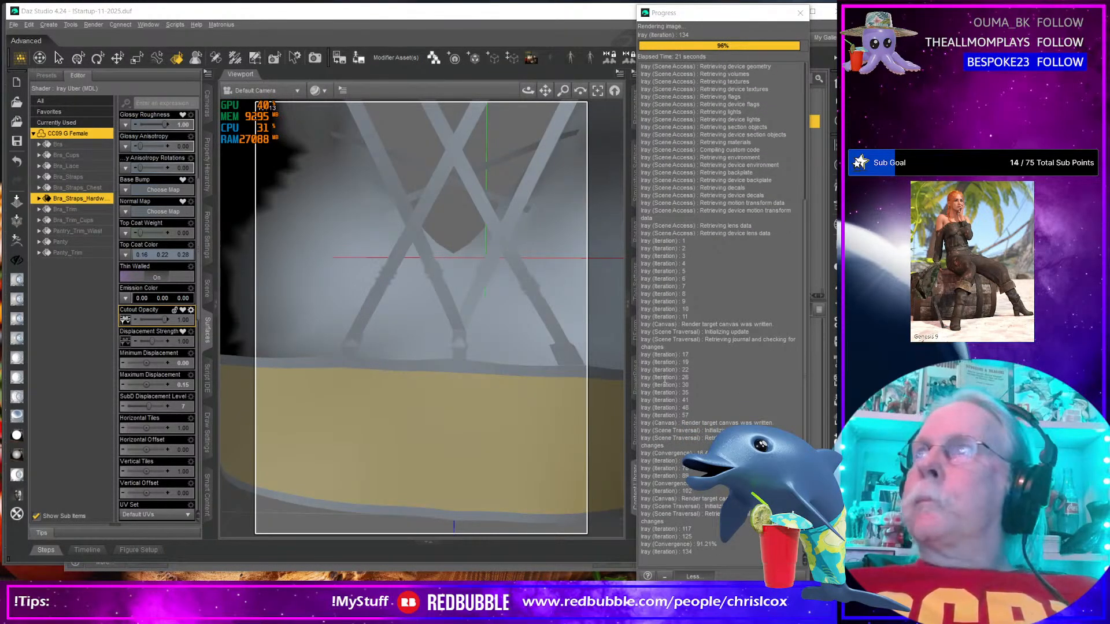
key("alt+Tab")
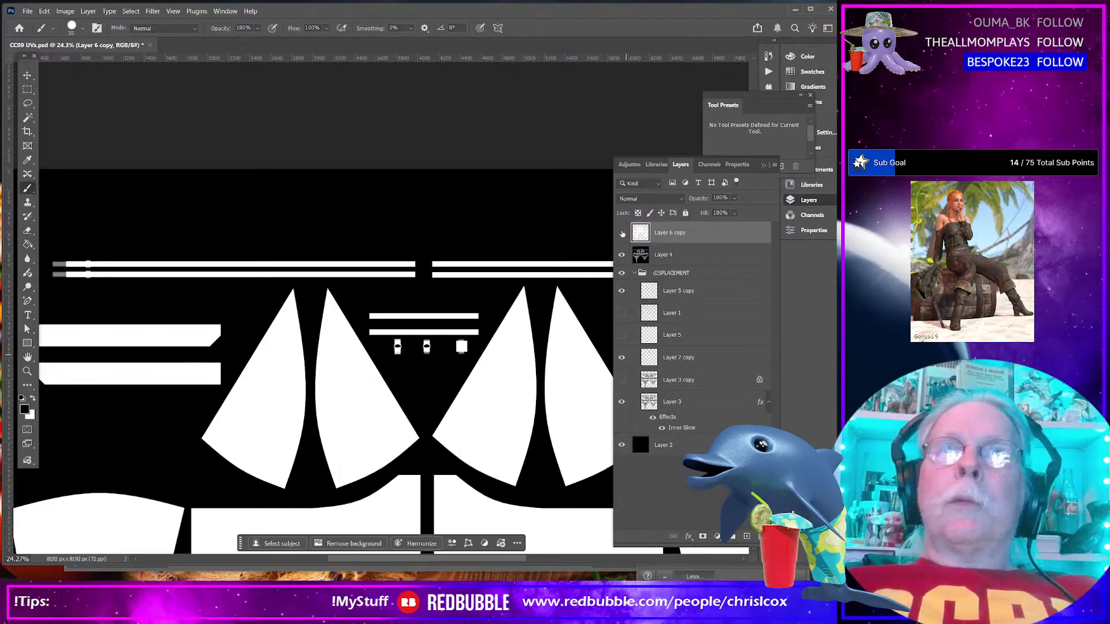
left_click(622, 233)
left_click(622, 255)
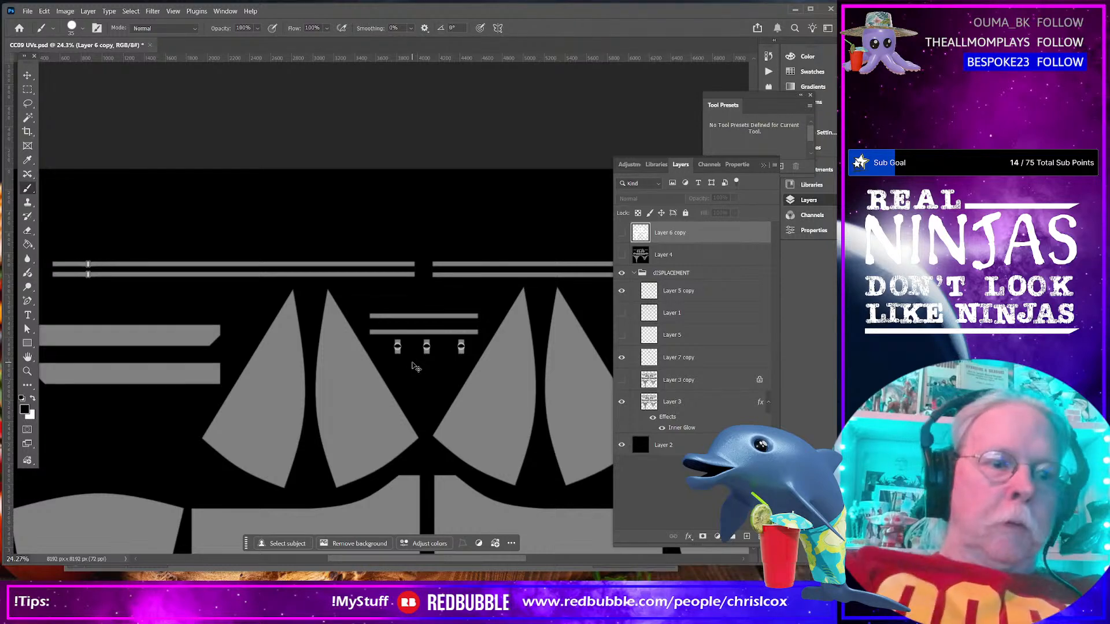
key("ctrl+shift+alt+w")
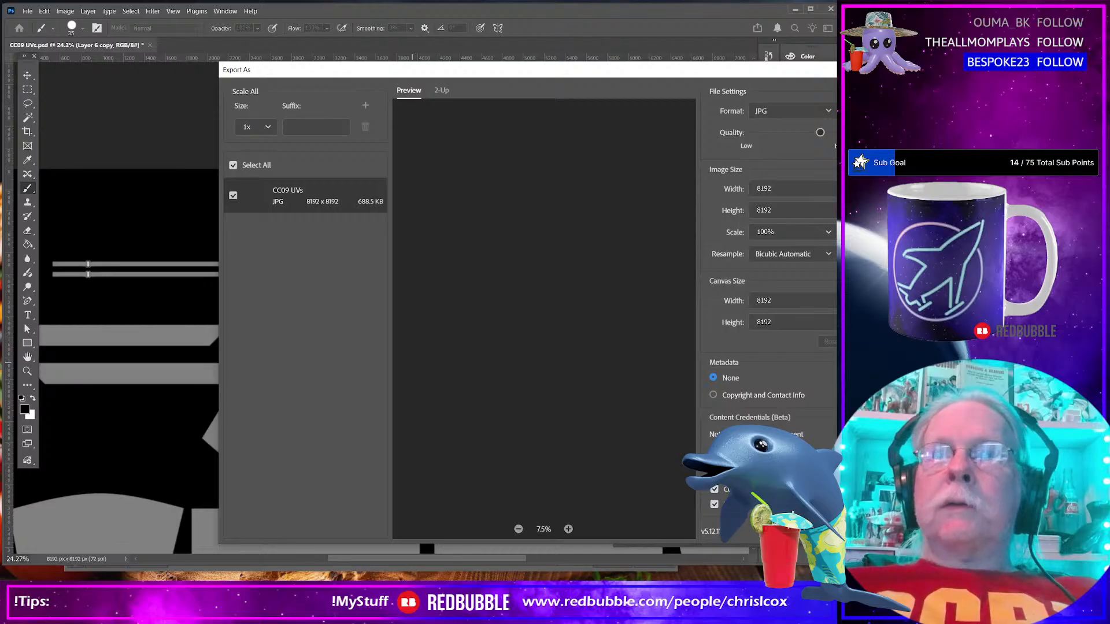
key("Return")
double_click(238, 122)
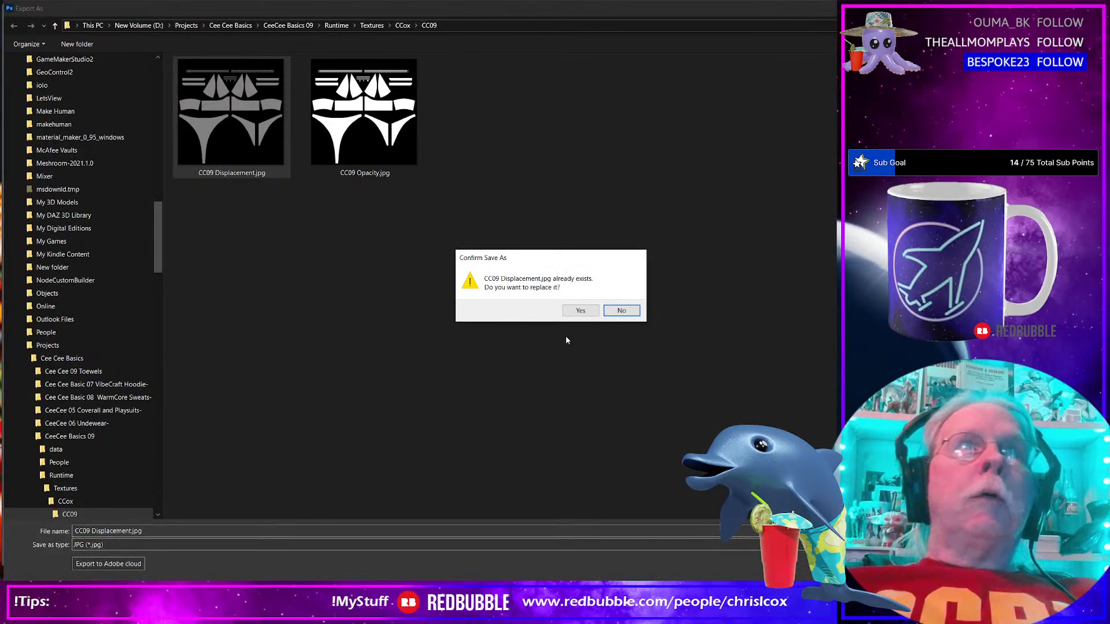
left_click(586, 313)
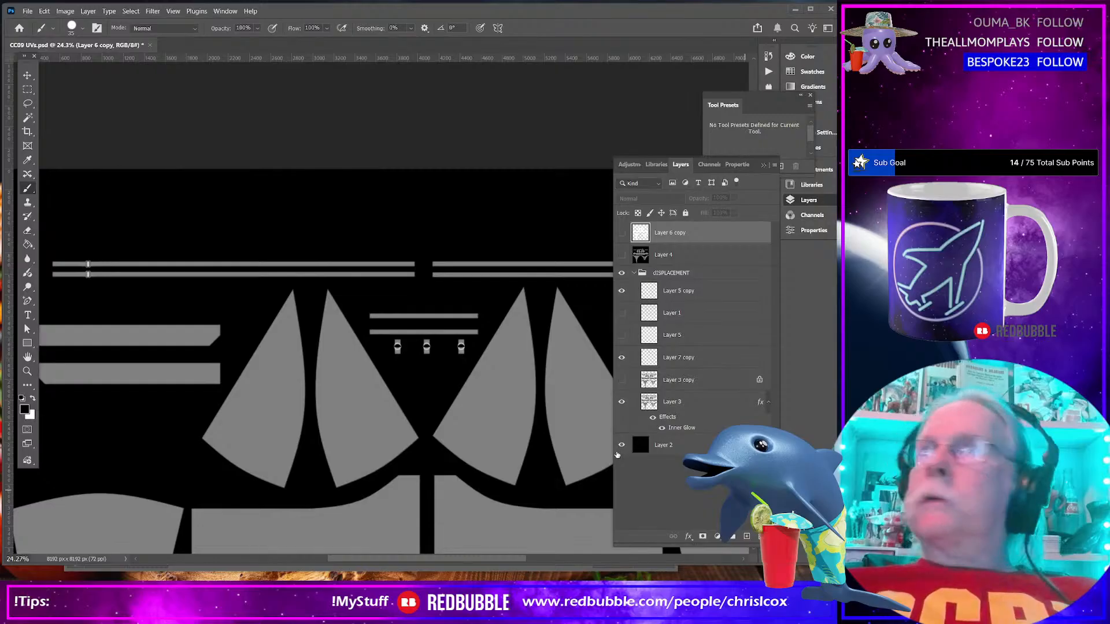
Return to Daz Studio, close the old render, and render the straps again to examine the hardware with the re-exported displacement map
key("alt+Tab")
key("ctrl+r")
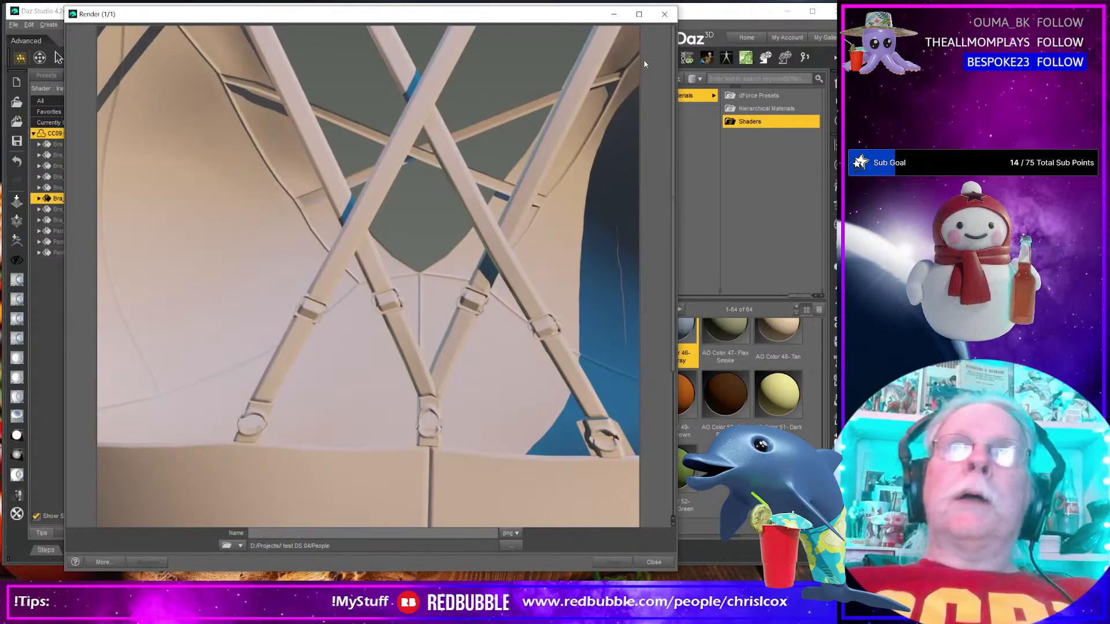
left_click(662, 17)
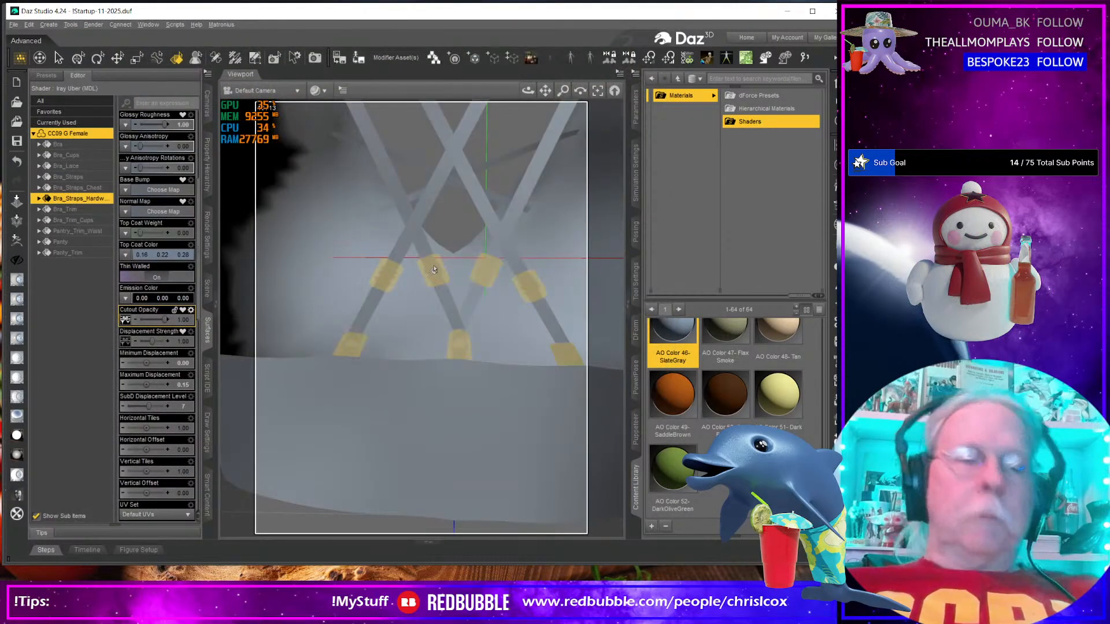
key("ctrl+r")
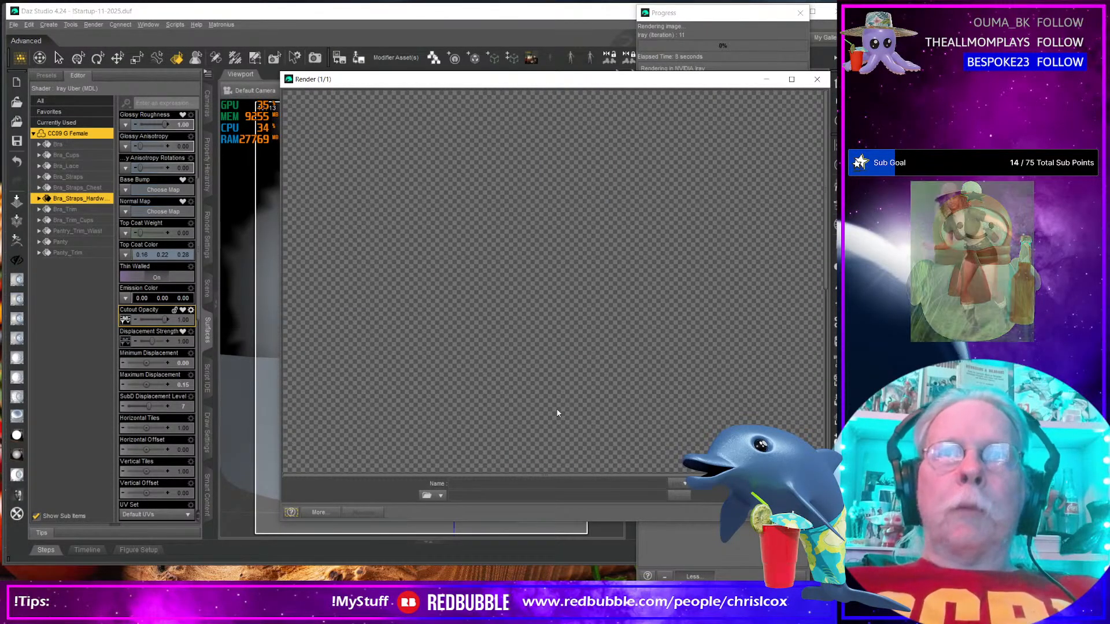
scroll(705, 392, "down", 3)
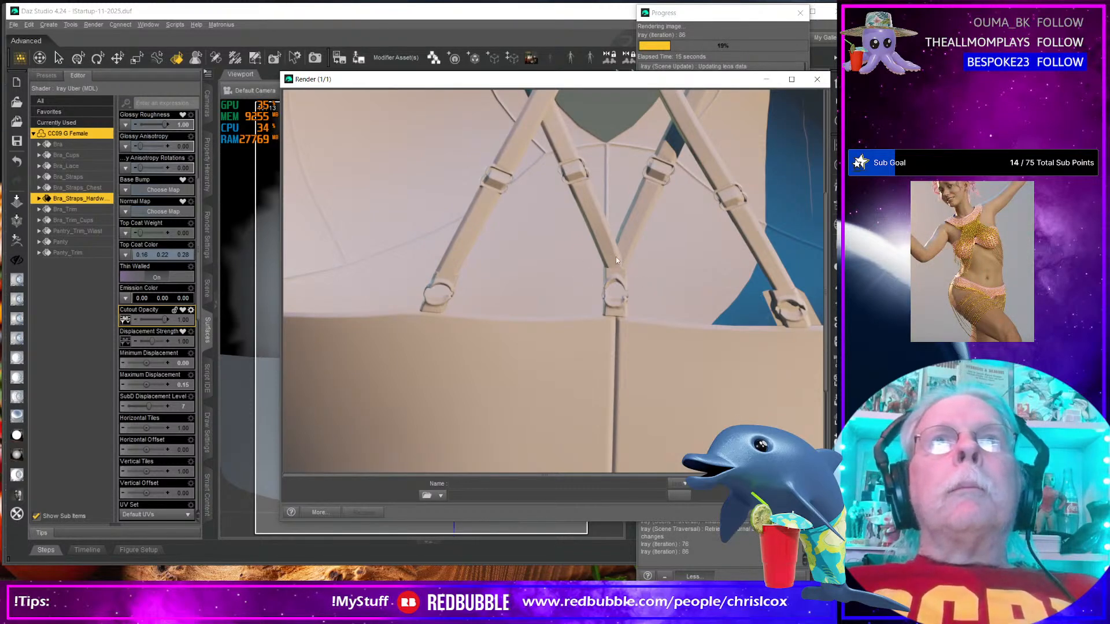
scroll(616, 259, "up", 3)
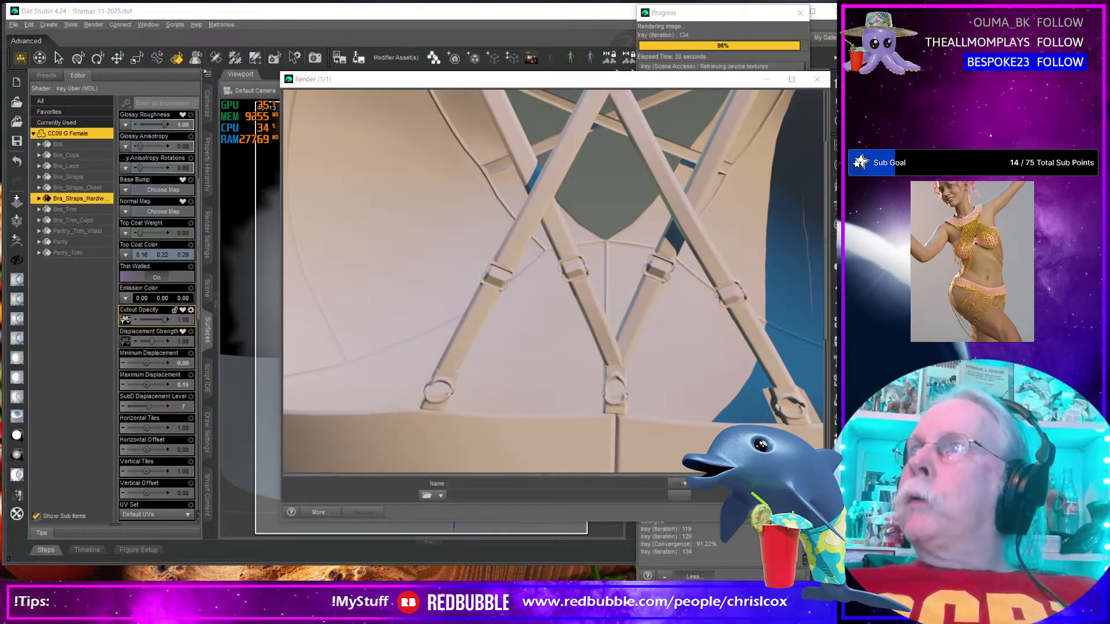
In Photoshop, select the black area of Layer 4 and paint black around and inside the third hardware piece on Layer 6 copy
key("alt+Tab")
left_click(622, 232)
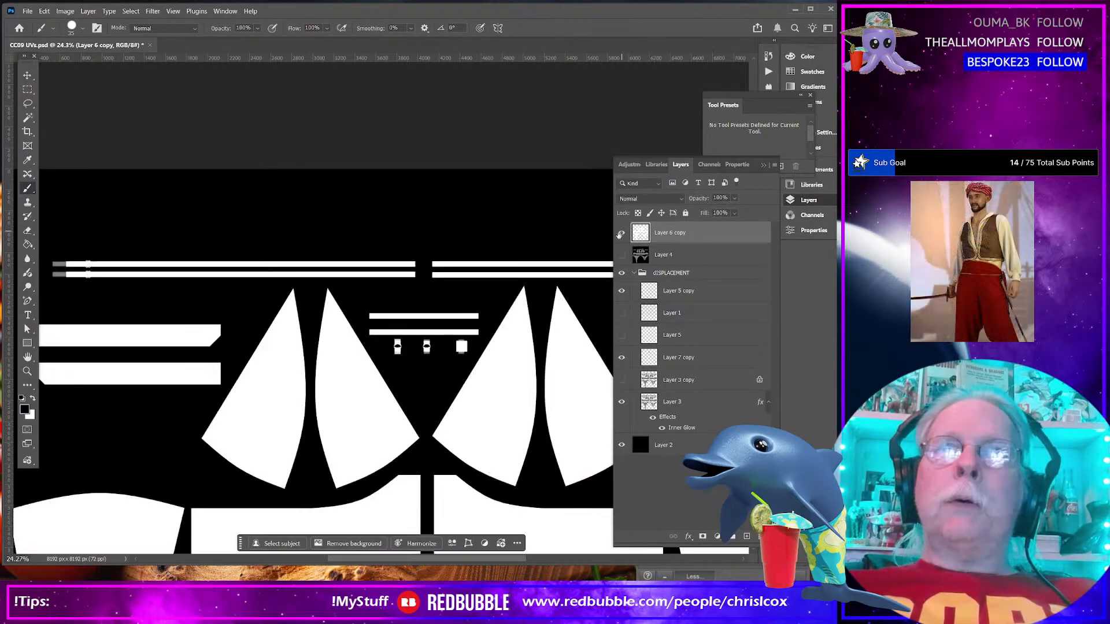
scroll(476, 357, "up", 1)
scroll(476, 357, "up", 8)
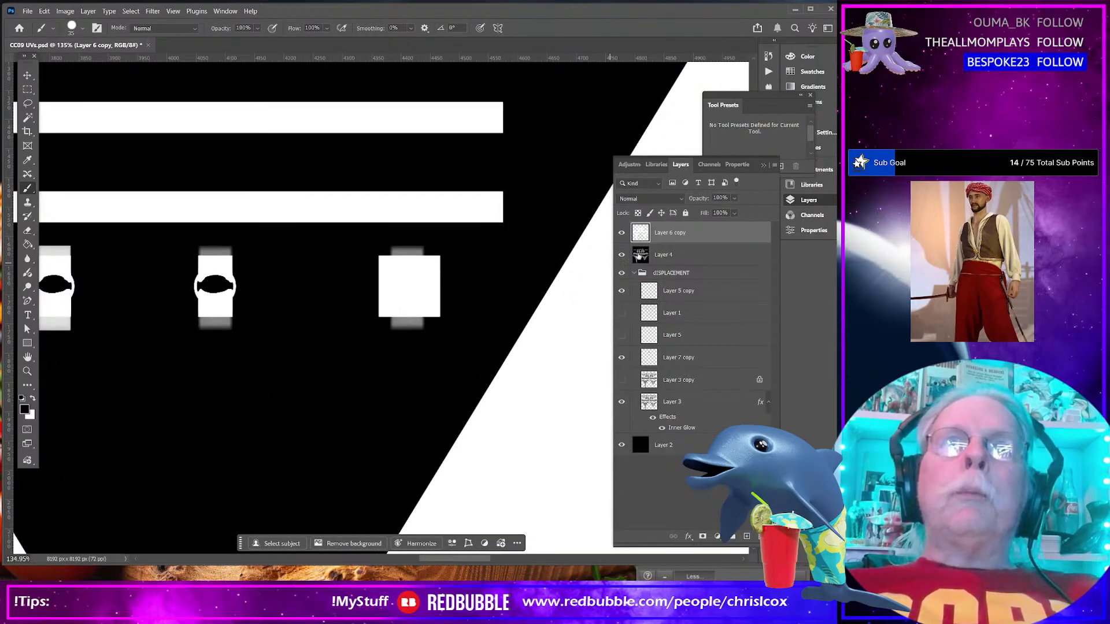
left_click(709, 259)
left_click(27, 117)
left_click(343, 322)
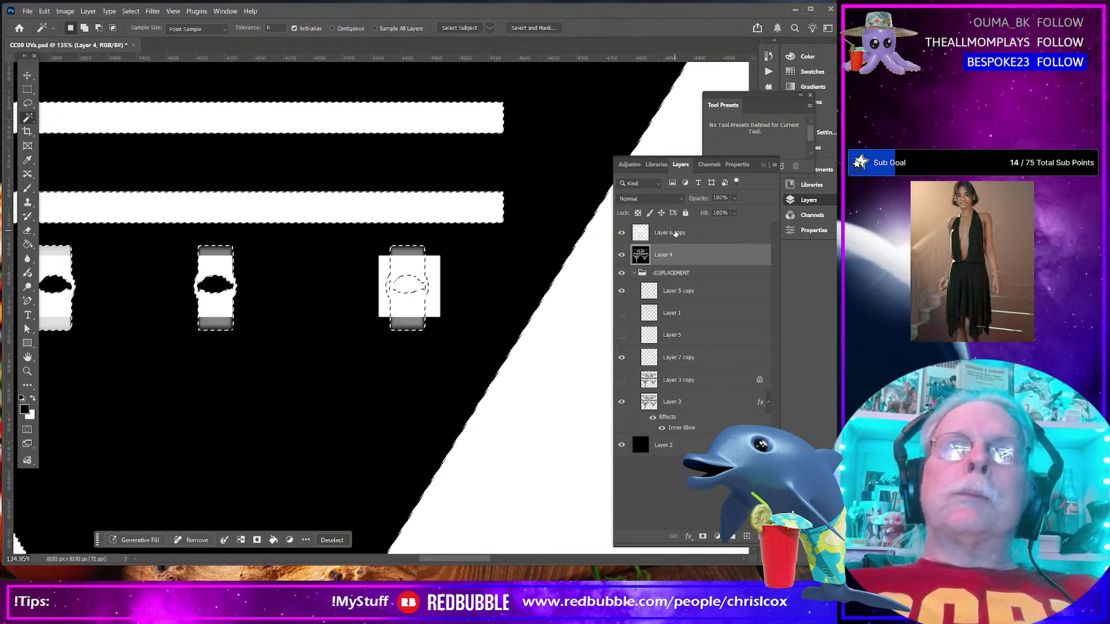
key("alt+bracketright")
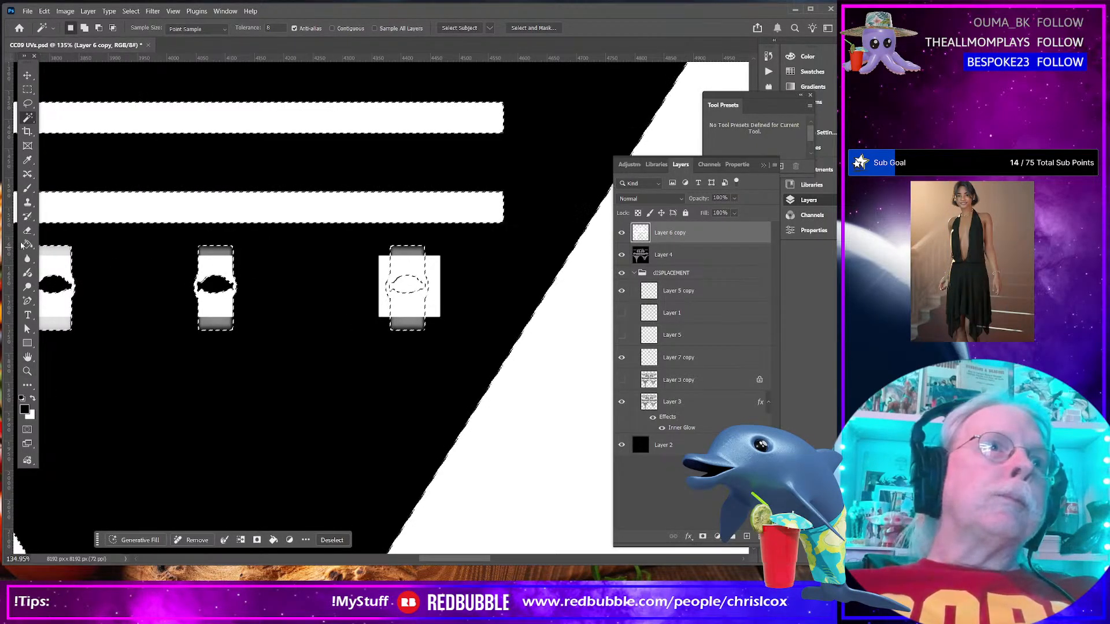
key("b")
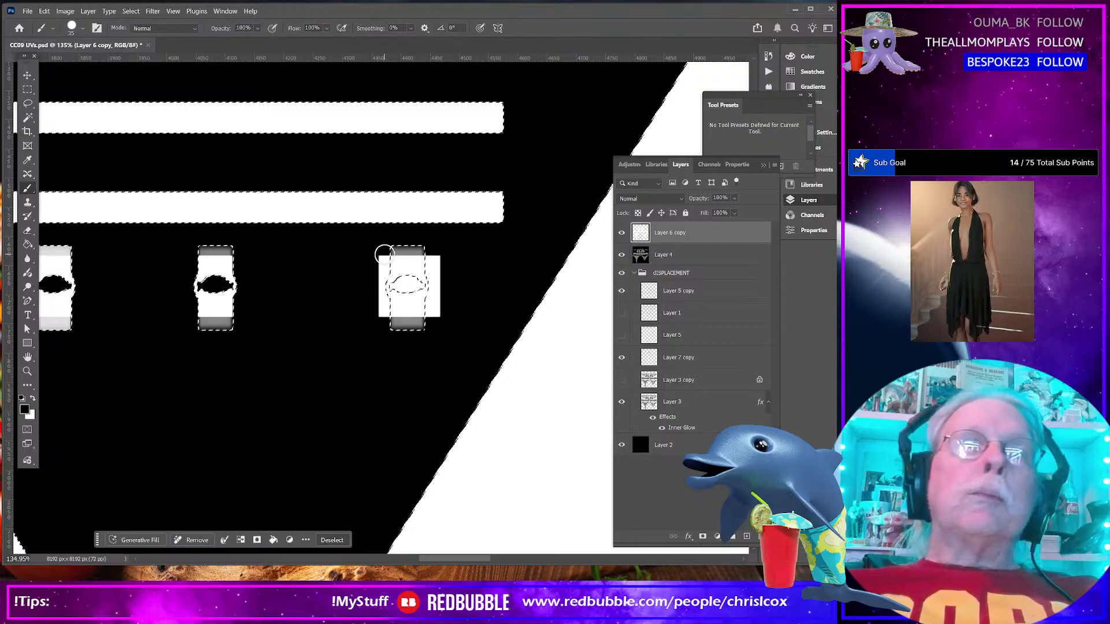
mouse_move(400, 286)
left_mouse_down()
mouse_move(432, 314)
mouse_move(428, 258)
left_mouse_up()
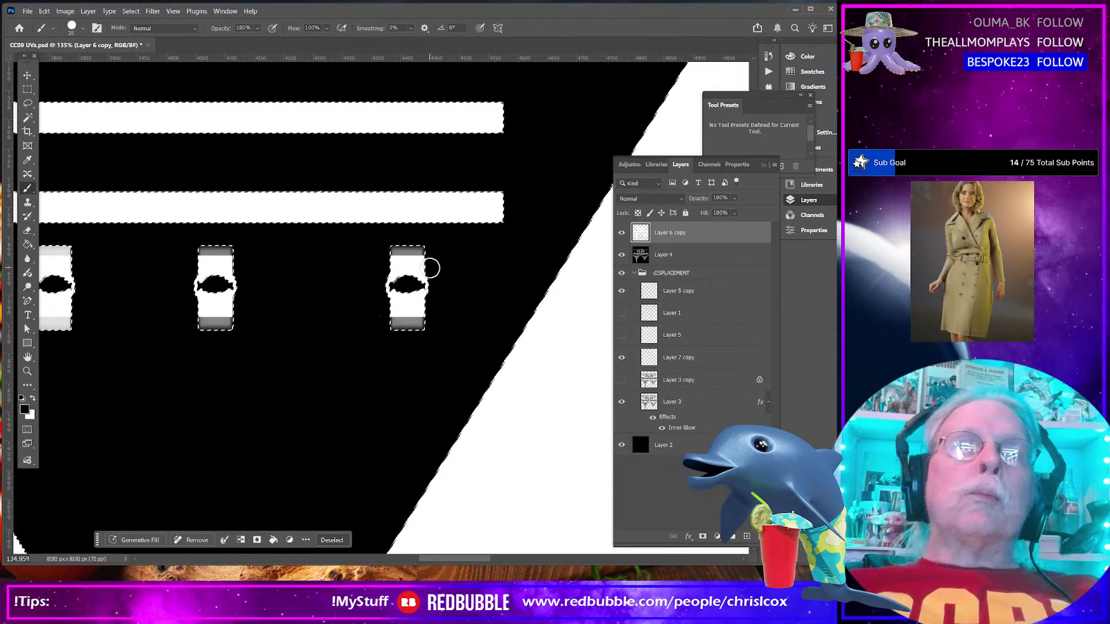
Hide Layer 4 and the DISPLACEMENT group, and export the mask as a JPG replacing CC09 Opacity.jpg
left_click(621, 255)
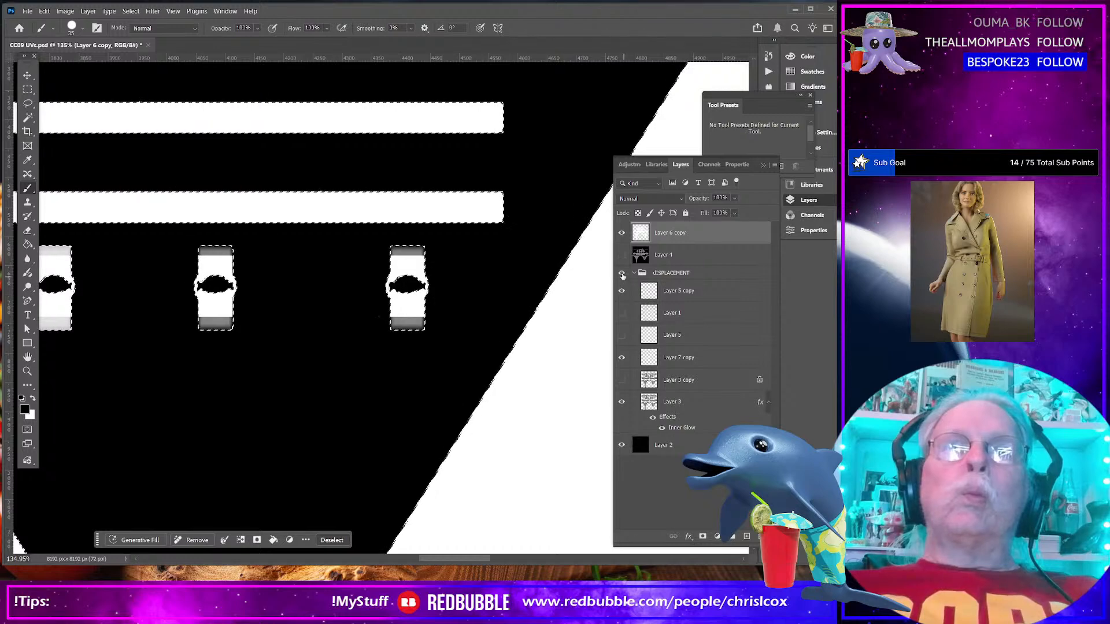
left_click(622, 274)
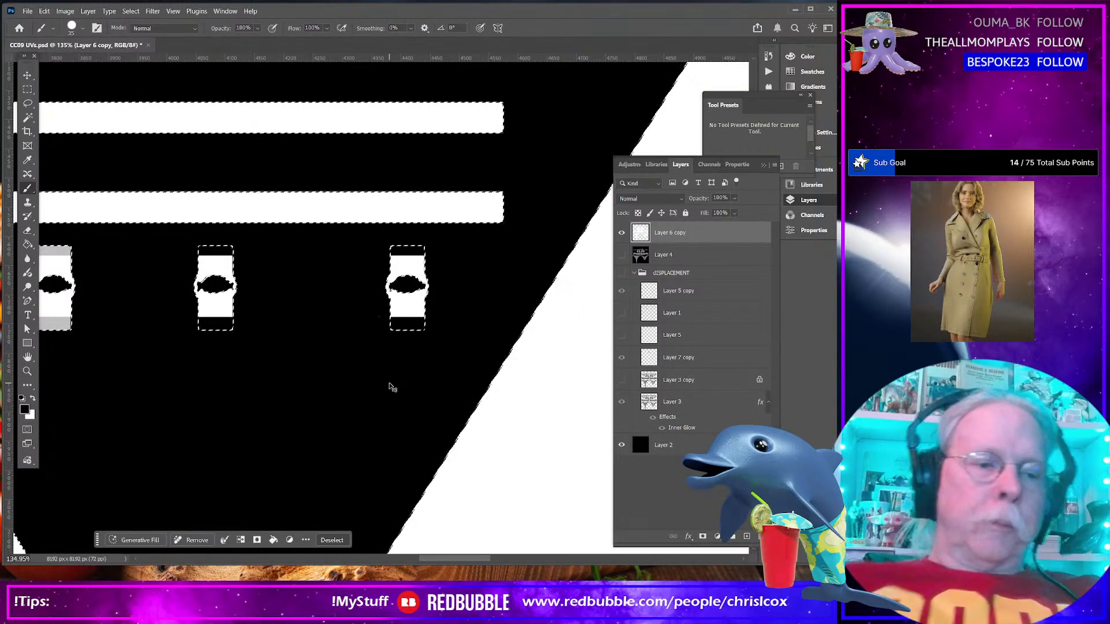
left_click(27, 11)
mouse_move(74, 192)
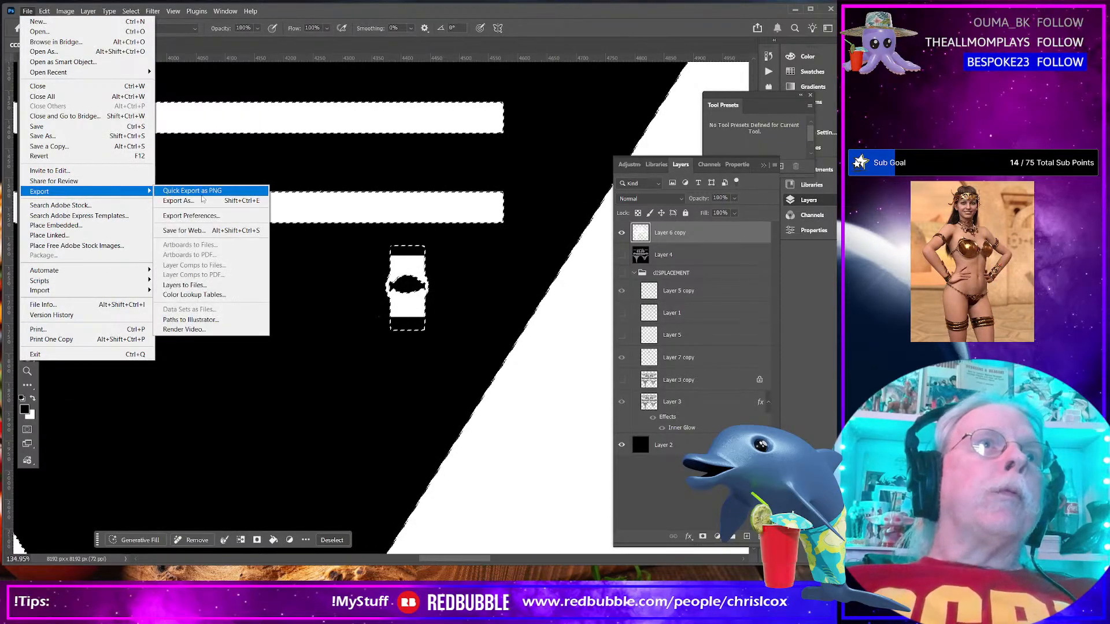
left_click(185, 201)
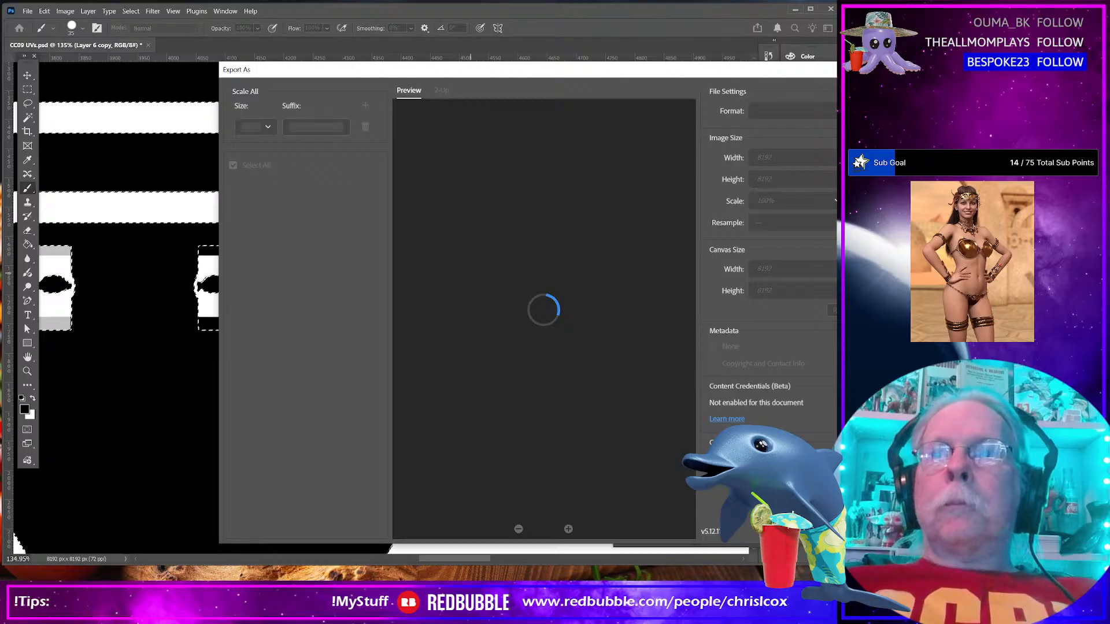
key("Return")
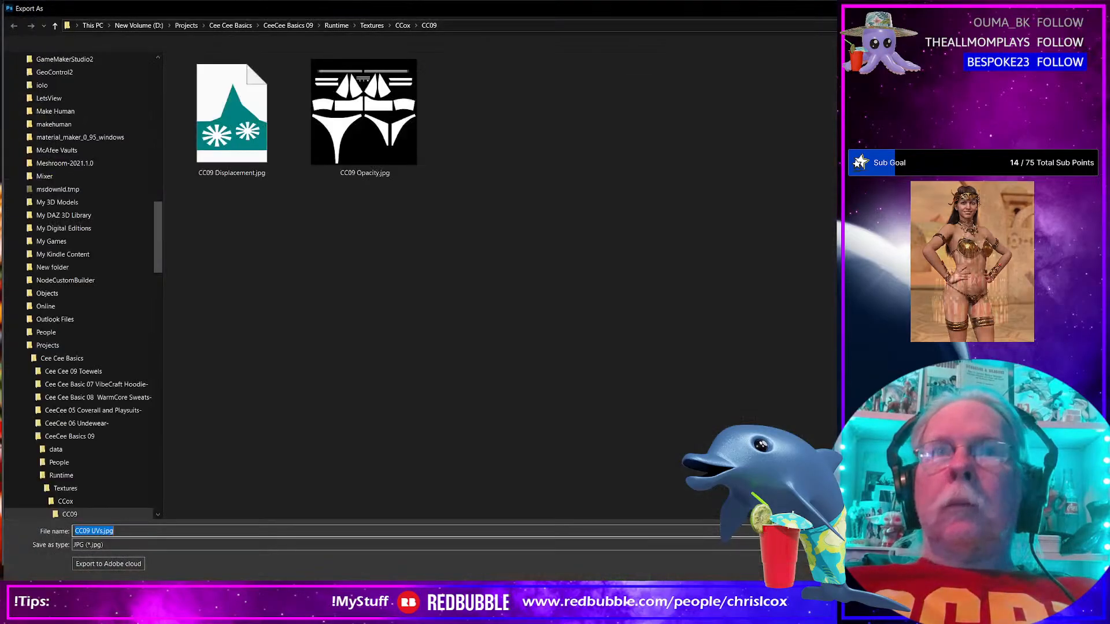
left_click(286, 152)
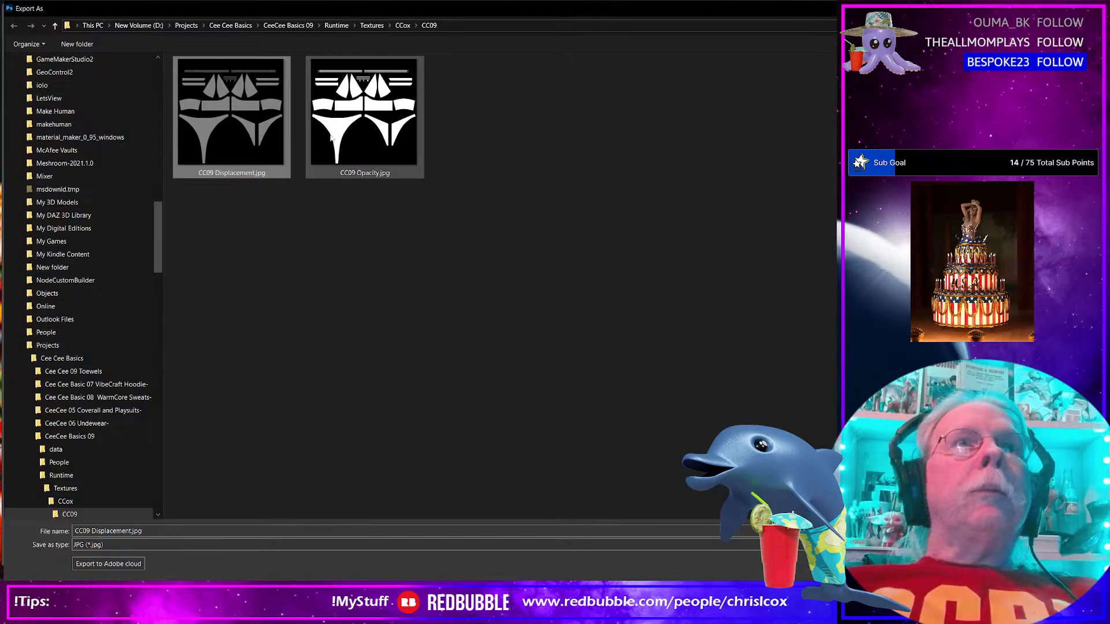
double_click(388, 136)
left_click(583, 312)
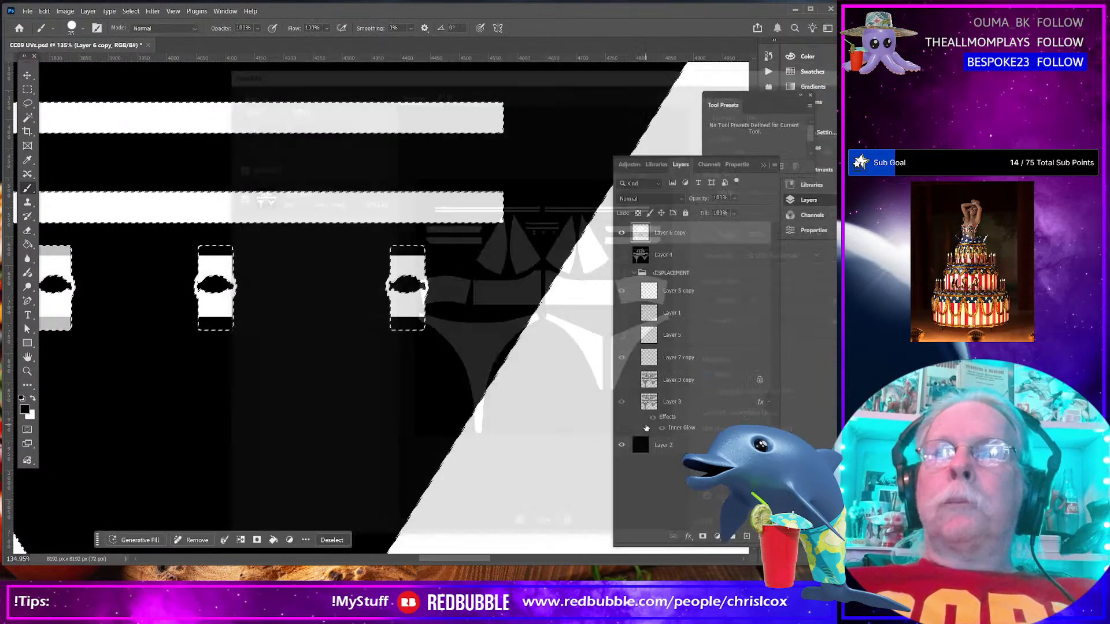
Switch to Daz Studio, close the previous render, and start a new render of the straps with the updated opacity map
key("alt+Tab")
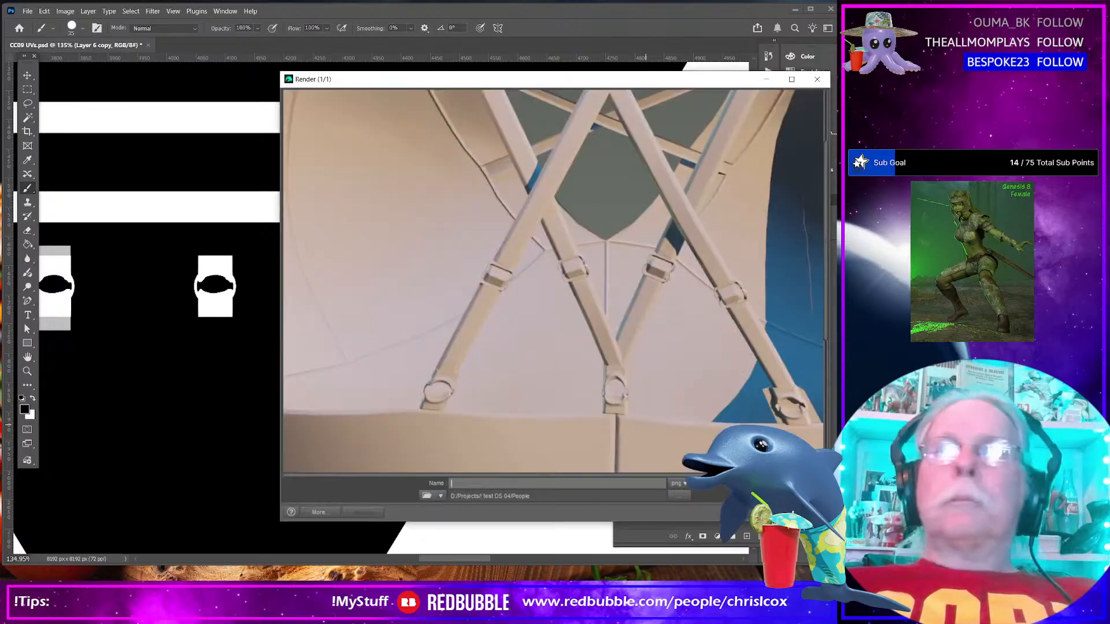
left_click_drag(714, 77, 579, 80)
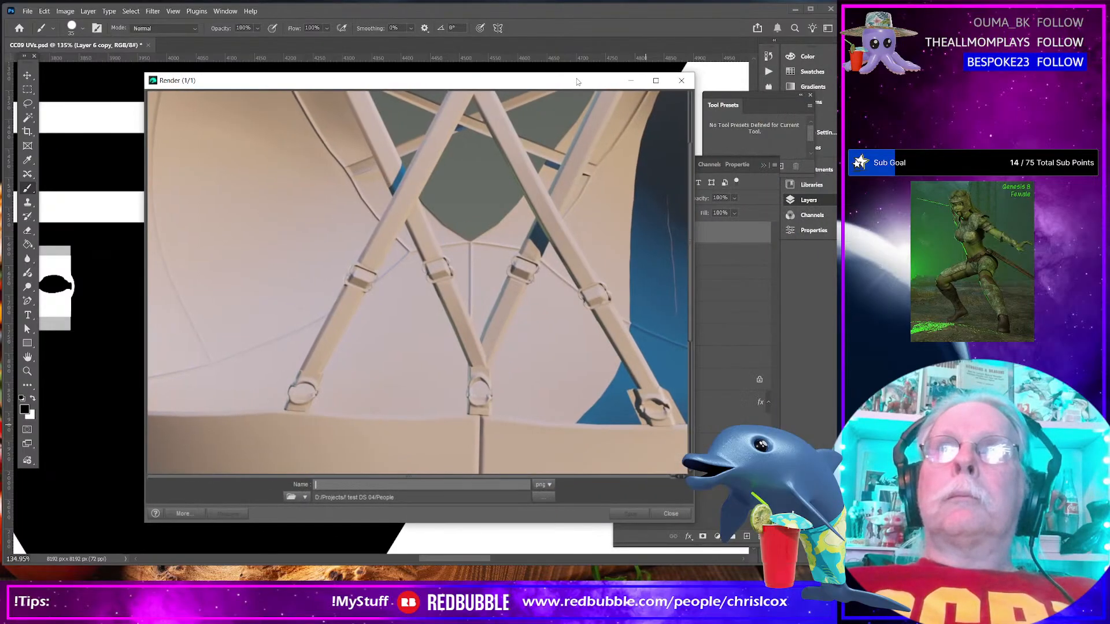
left_click(684, 79)
key("alt+Tab")
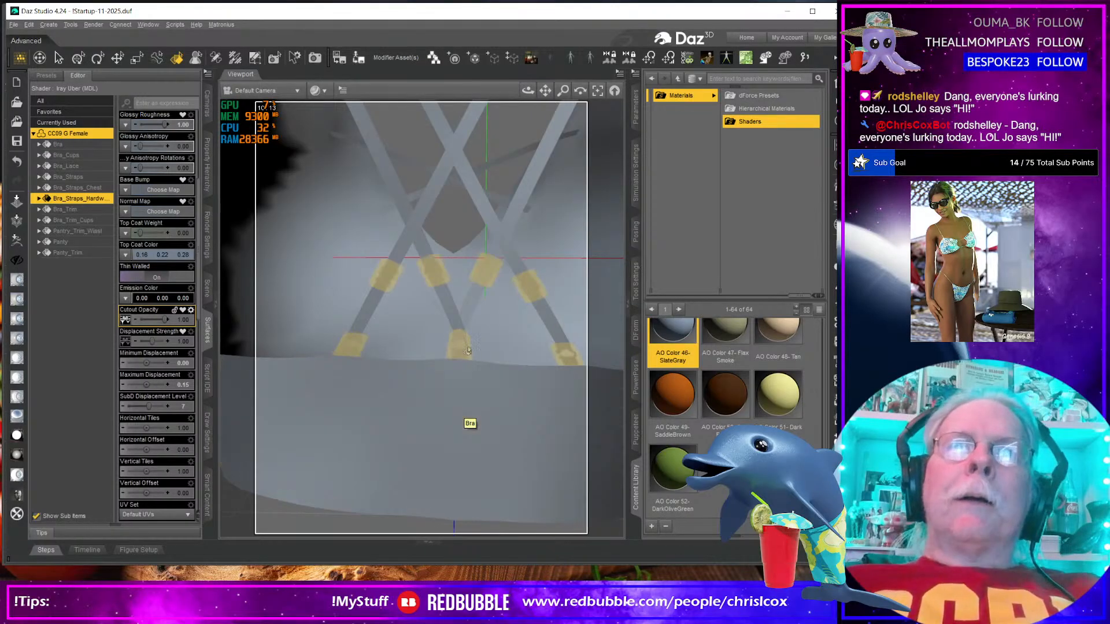
key("ctrl+r")
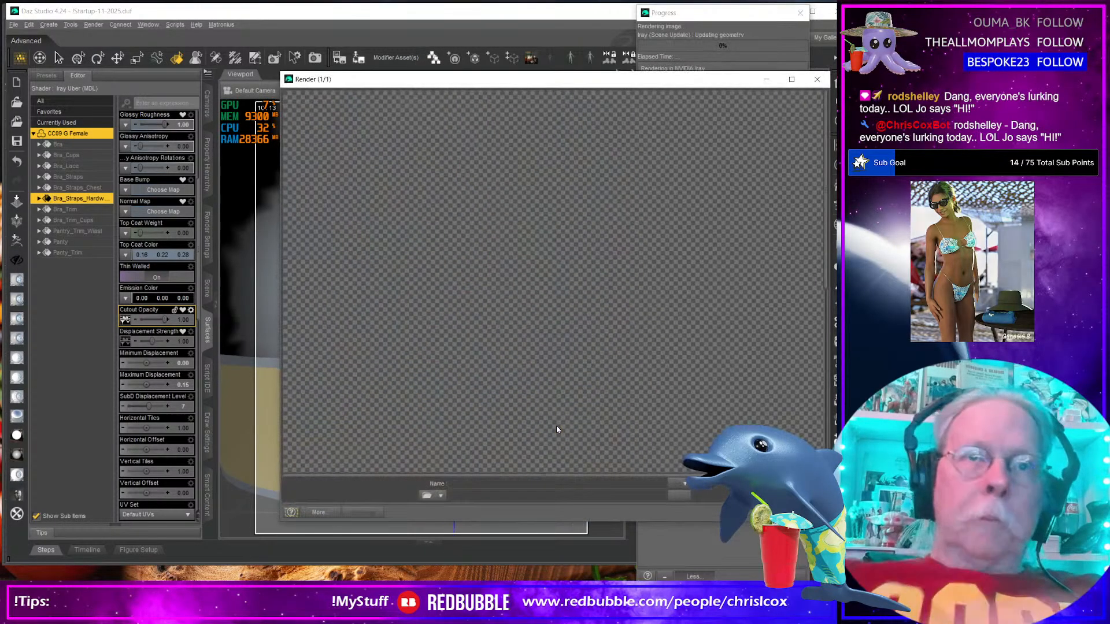
Enlarge the render of the straps, inspect the rings and sliders for the updated opacity, and close the render
left_click_drag(505, 81, 261, 17)
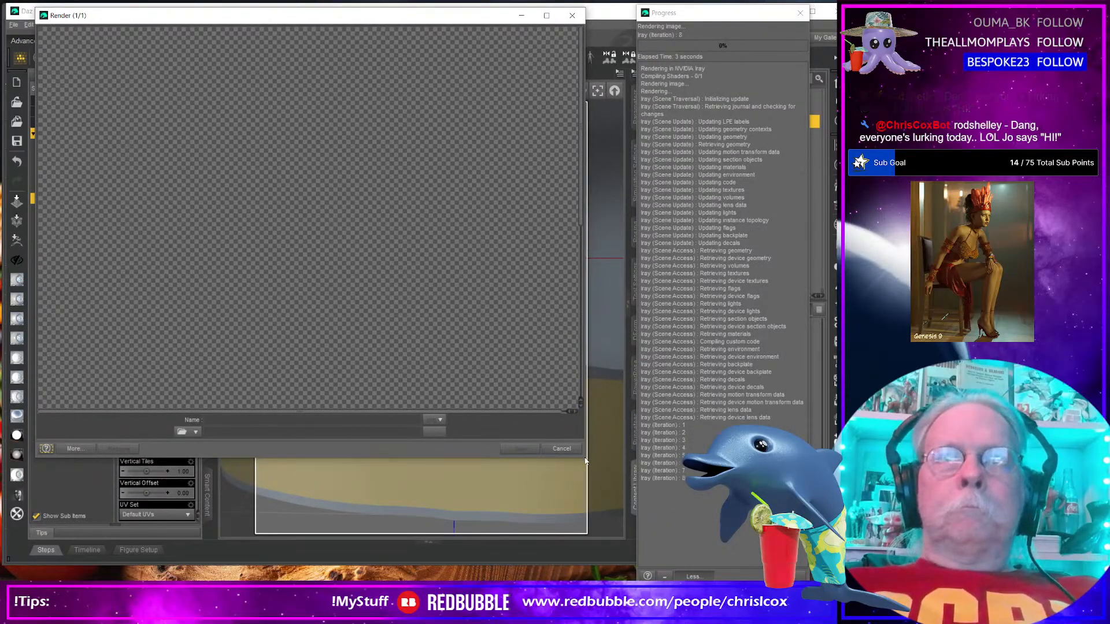
left_click_drag(587, 460, 809, 576)
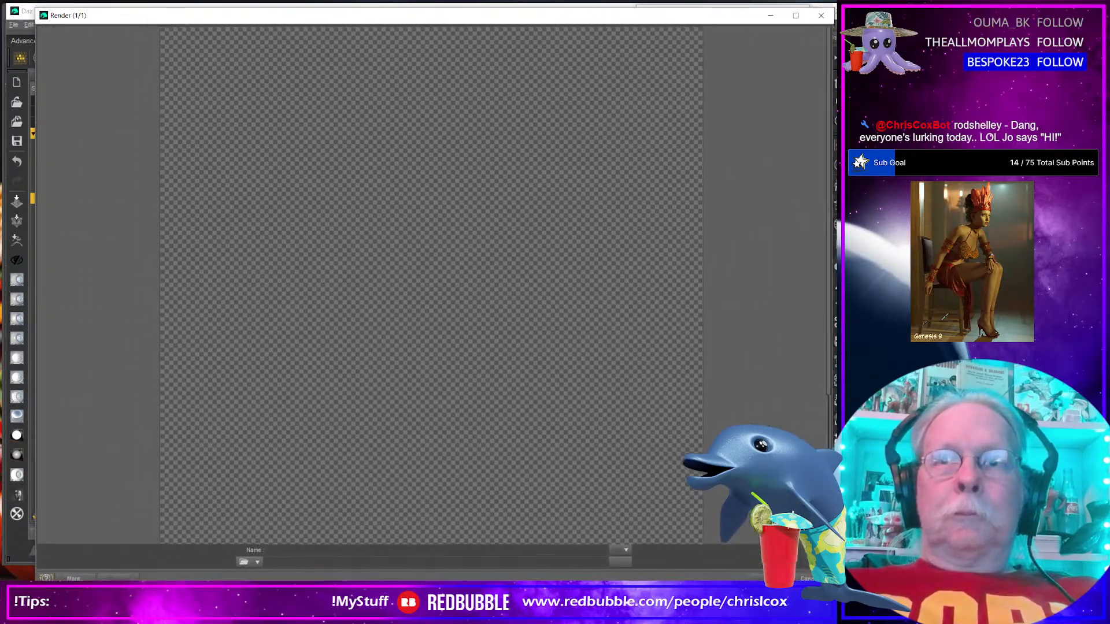
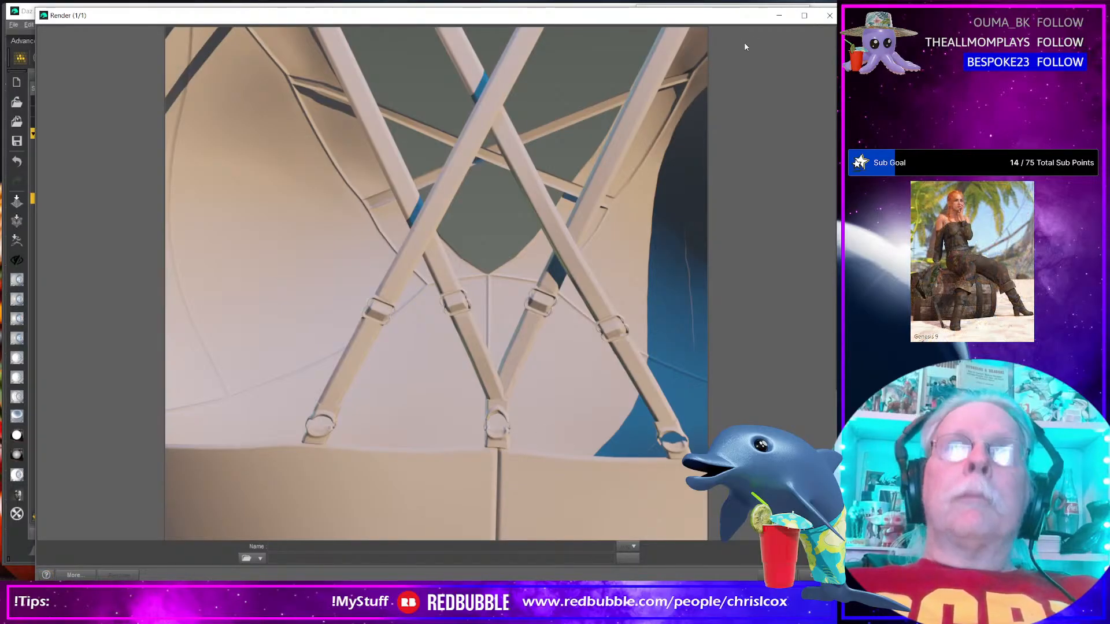
left_click(830, 15)
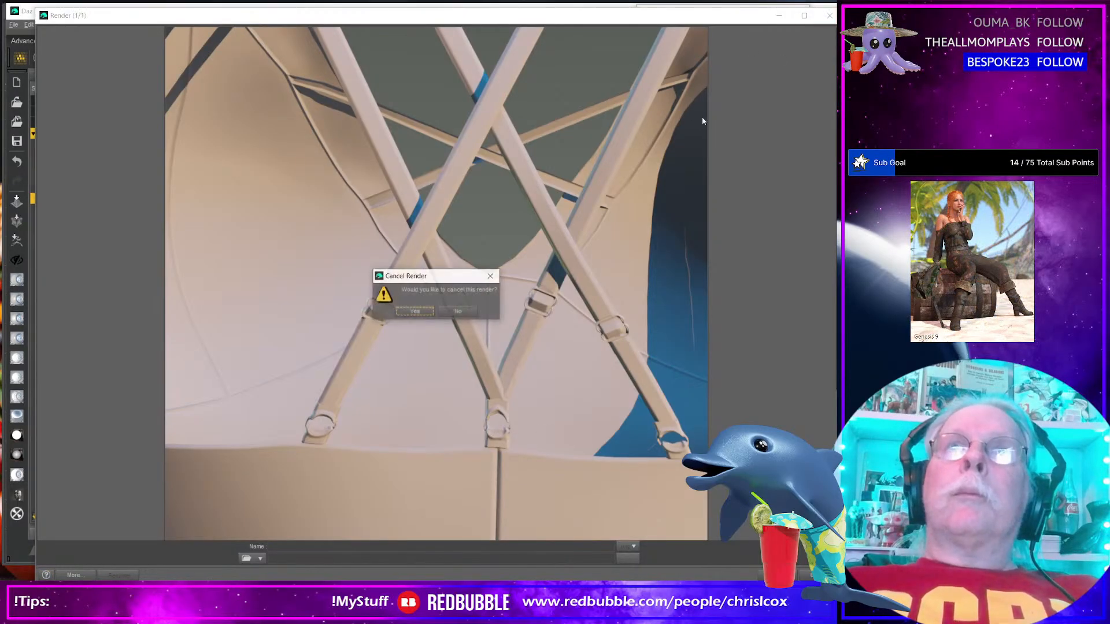
left_click(459, 312)
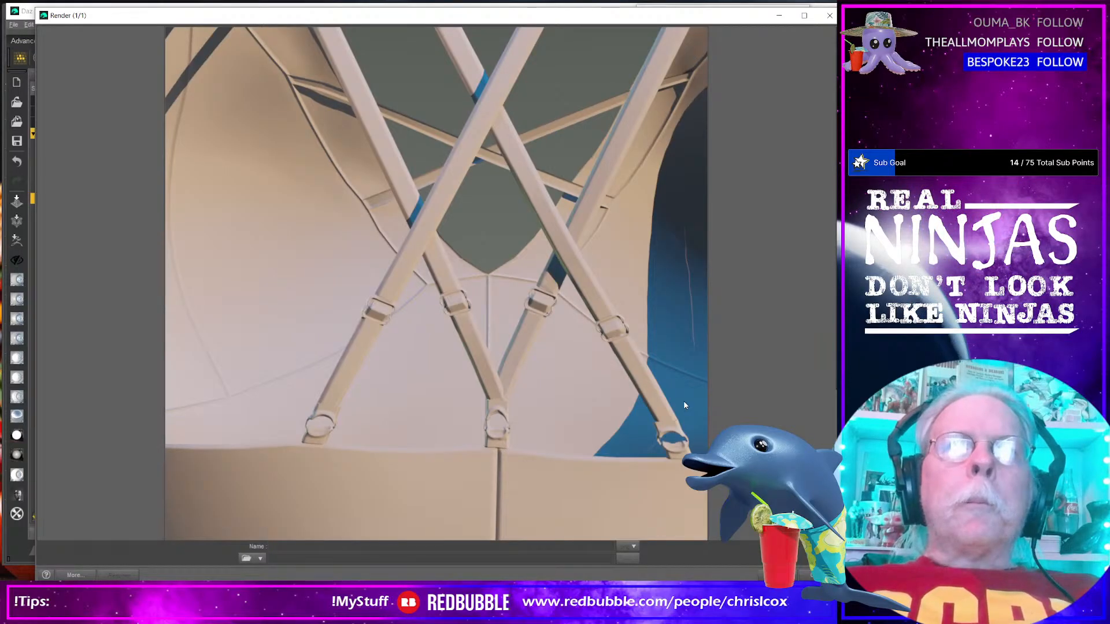
scroll(684, 405, "down", 3)
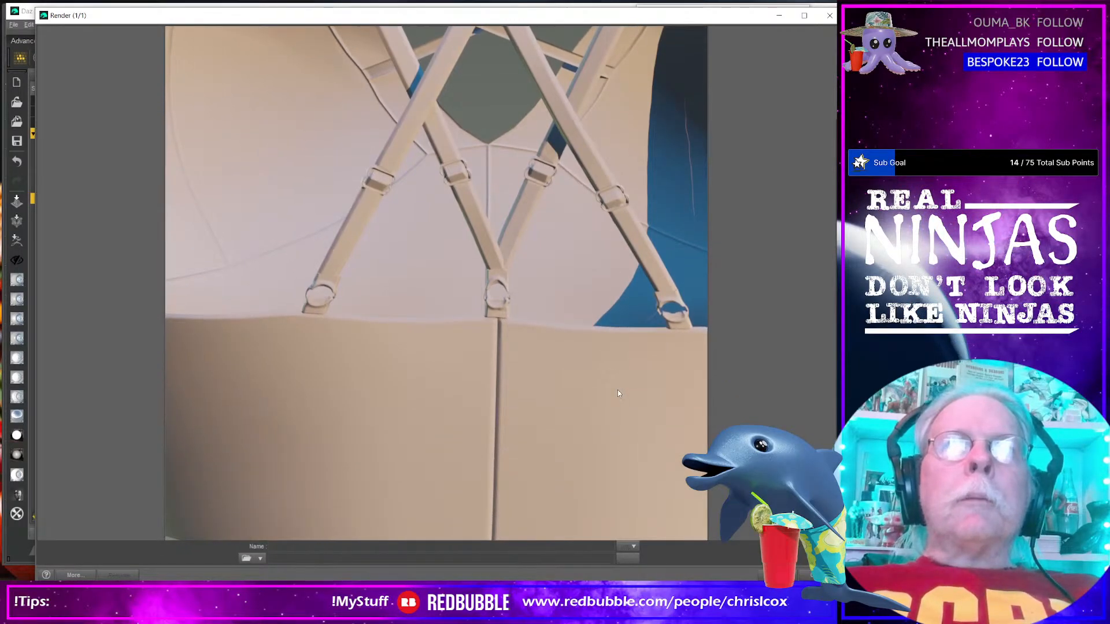
scroll(633, 341, "up", 3)
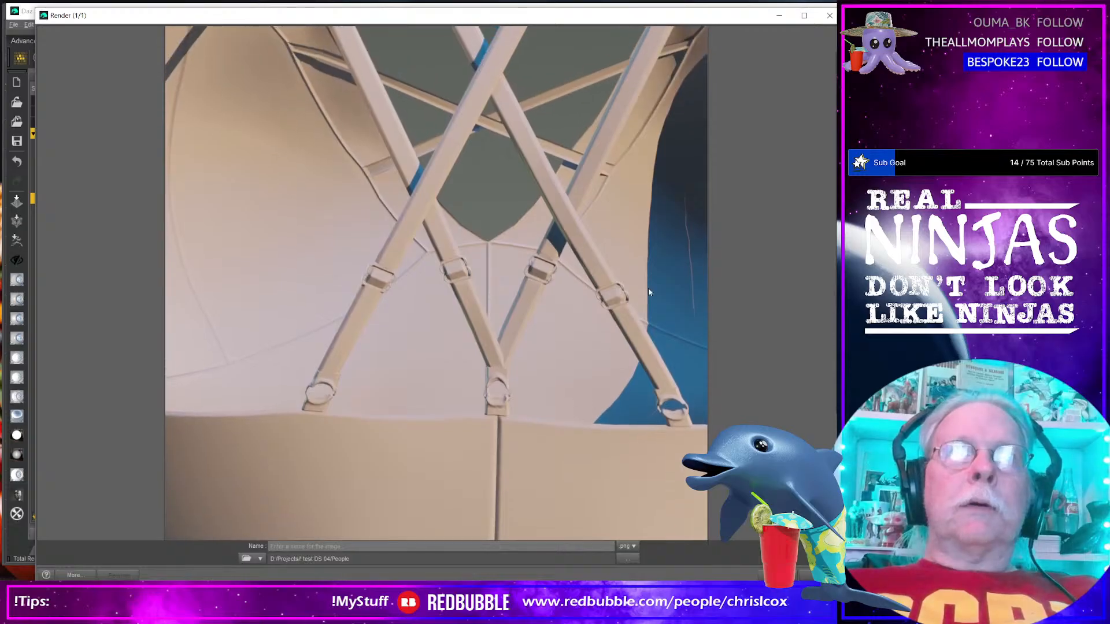
left_click(827, 16)
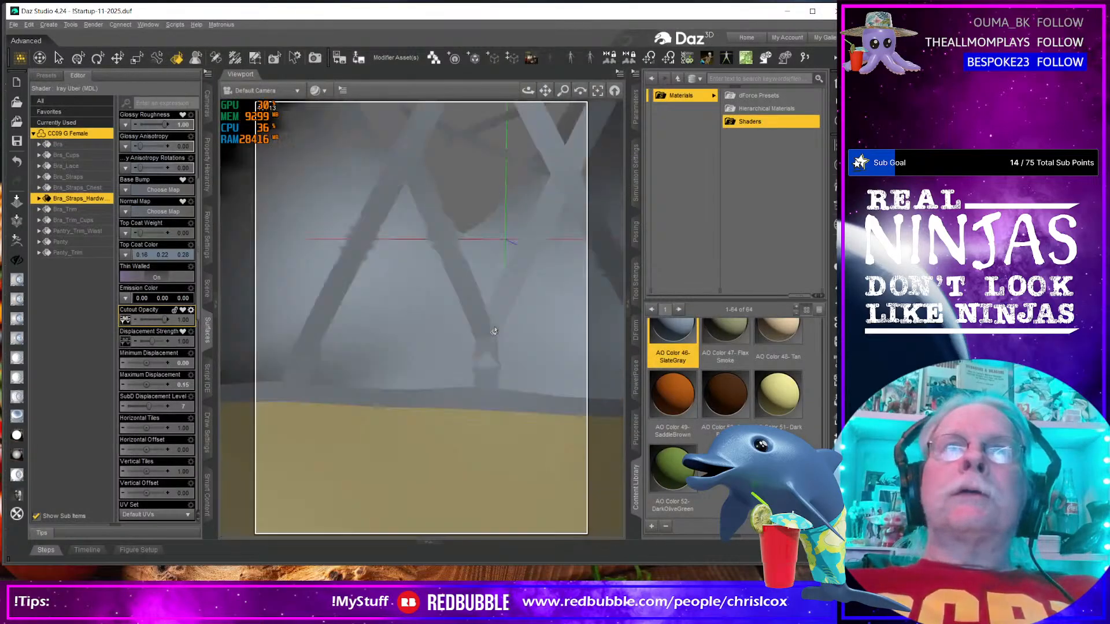
Reframe the viewport on the back of the whole bra and panty set, render it, examine both pieces, and close the render
scroll(494, 331, "down", 3)
left_click_drag(494, 331, 486, 261)
left_click_drag(495, 362, 492, 371)
key("ctrl+r")
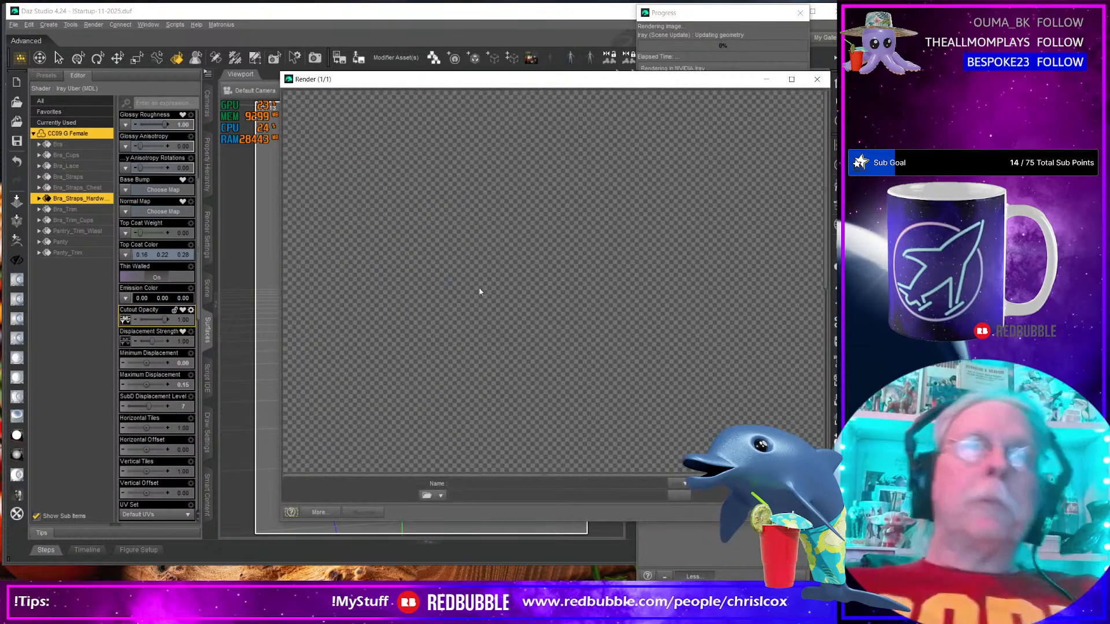
left_click_drag(472, 86, 222, 22)
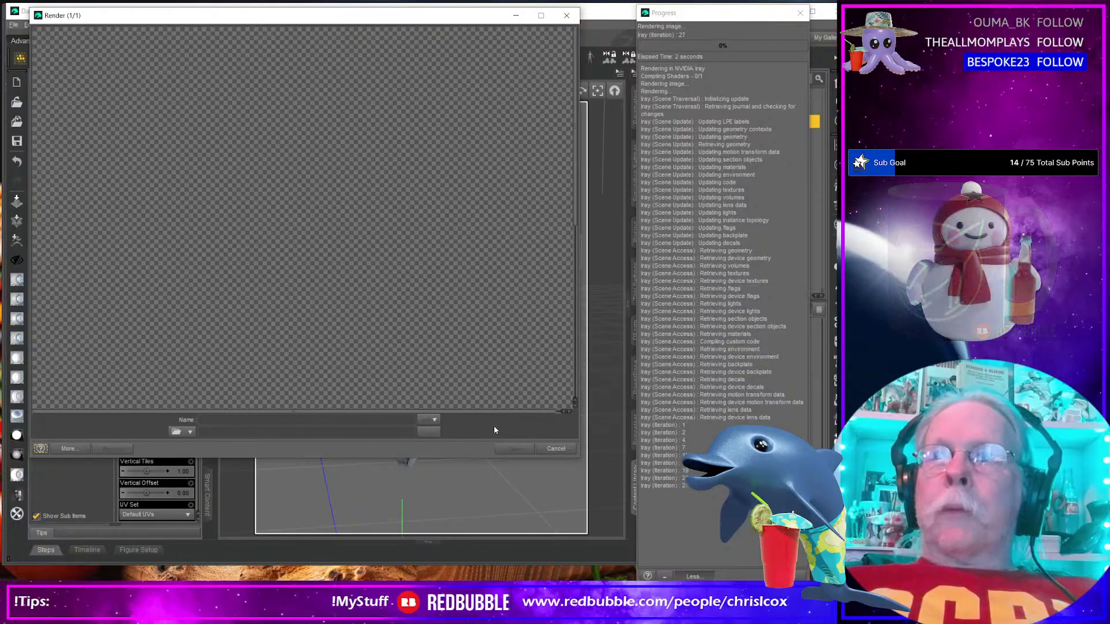
left_click_drag(582, 466, 744, 581)
scroll(515, 488, "down", 2)
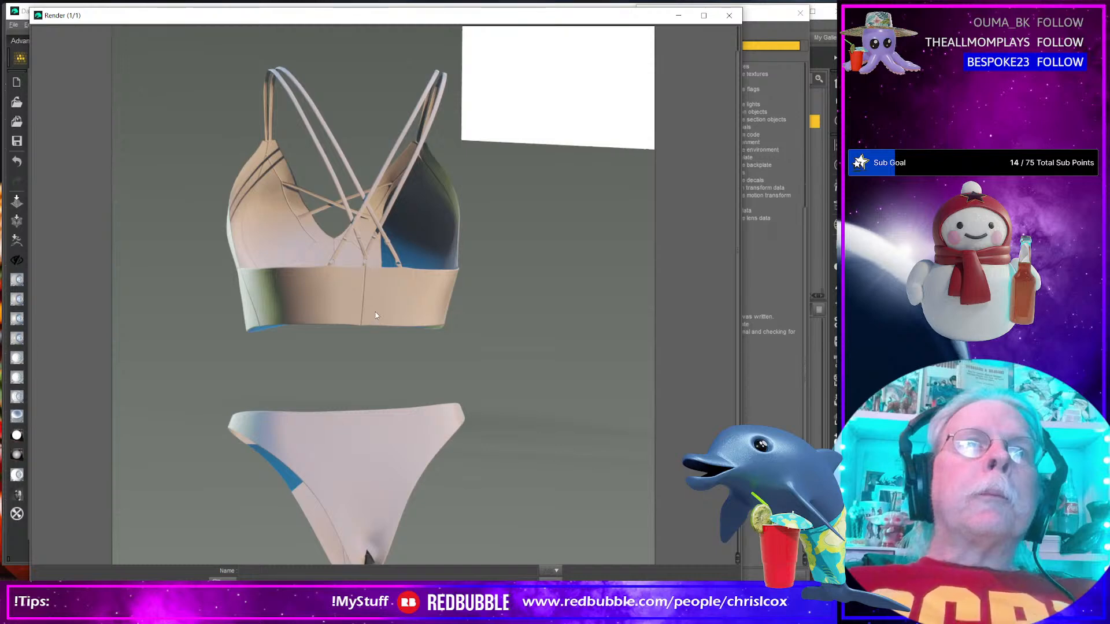
scroll(369, 303, "down", 4)
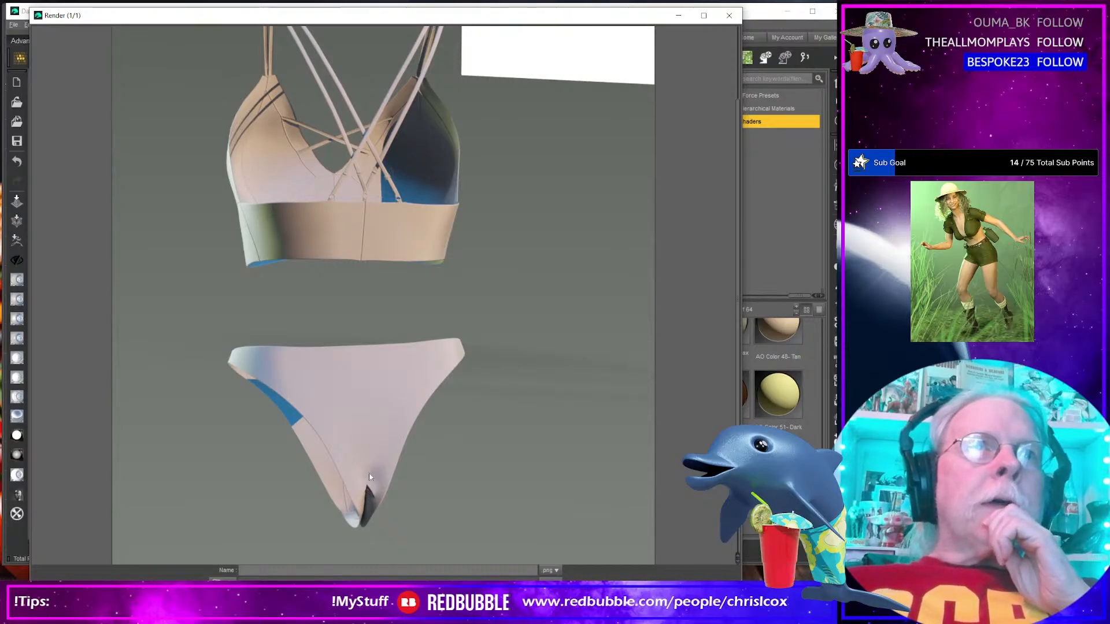
left_click(727, 16)
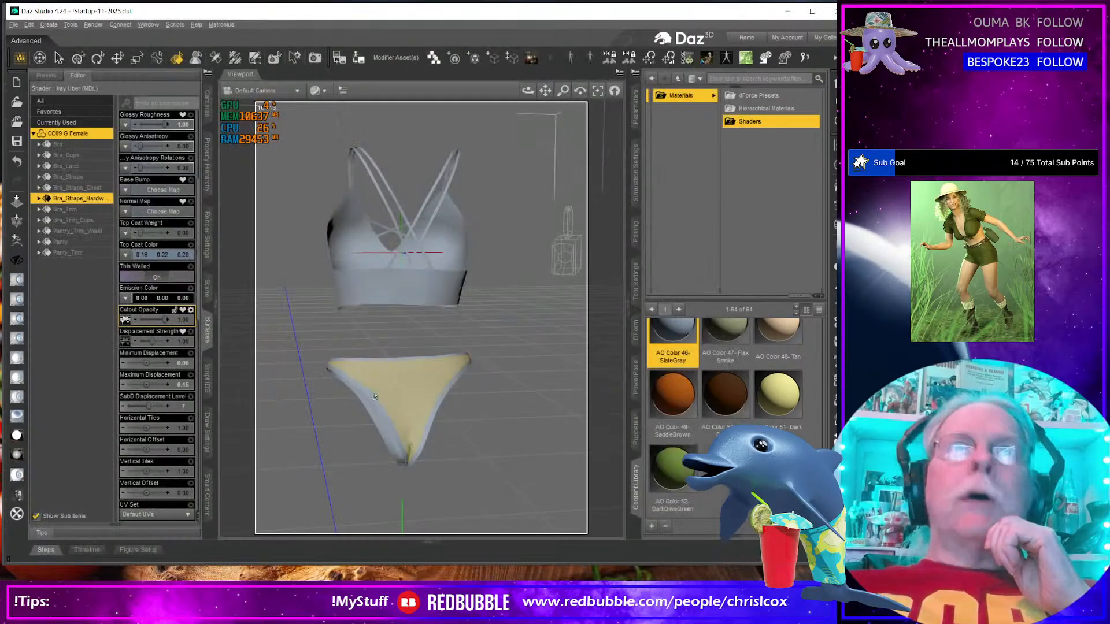
Select the Panty surface, render the back view again to check the panty and bra, and close the render
left_click(386, 393)
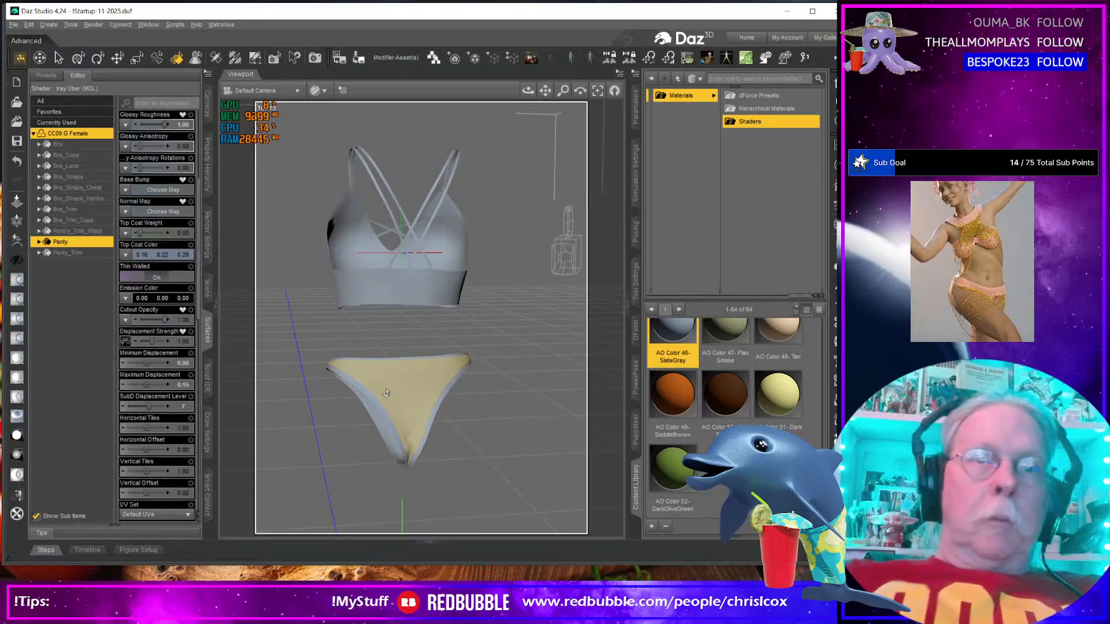
key("ctrl+r")
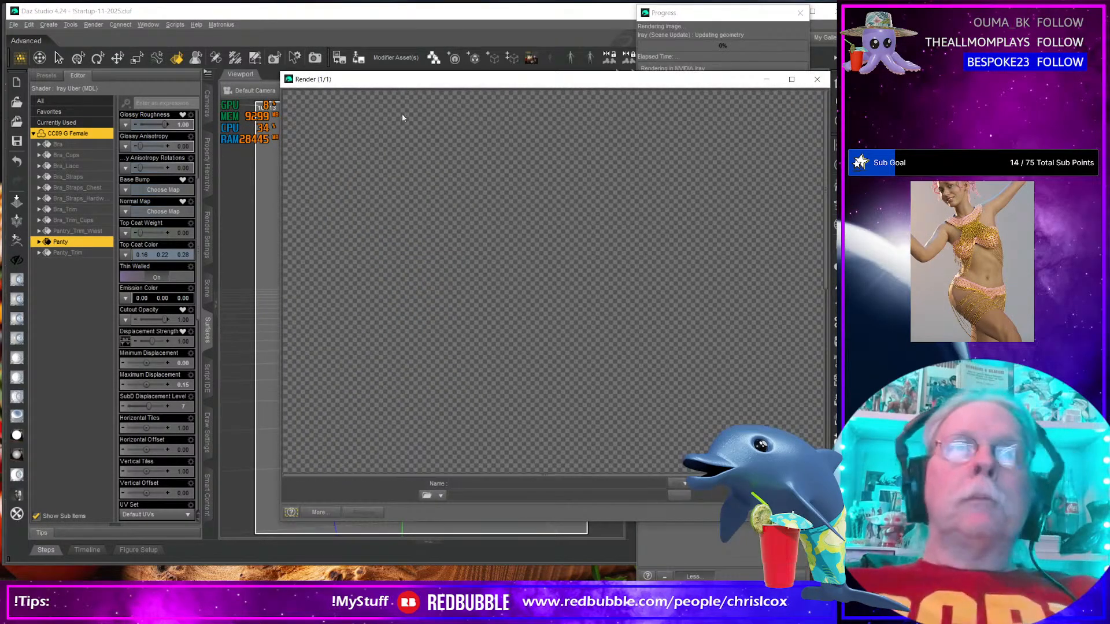
left_click_drag(418, 83, 203, 19)
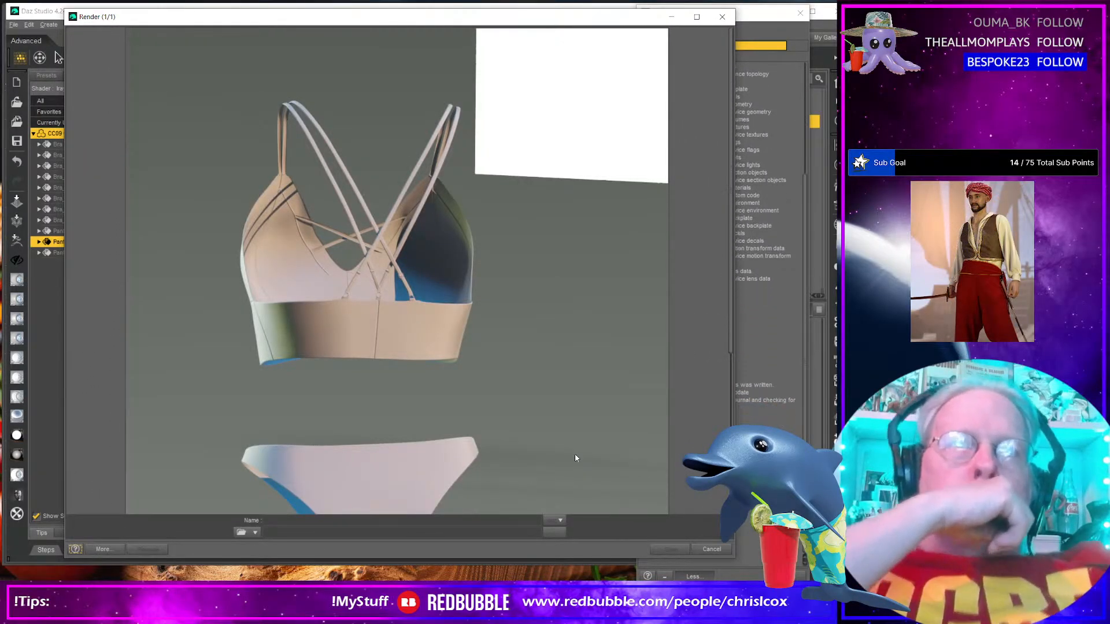
scroll(527, 451, "down", 2)
scroll(527, 451, "down", 1)
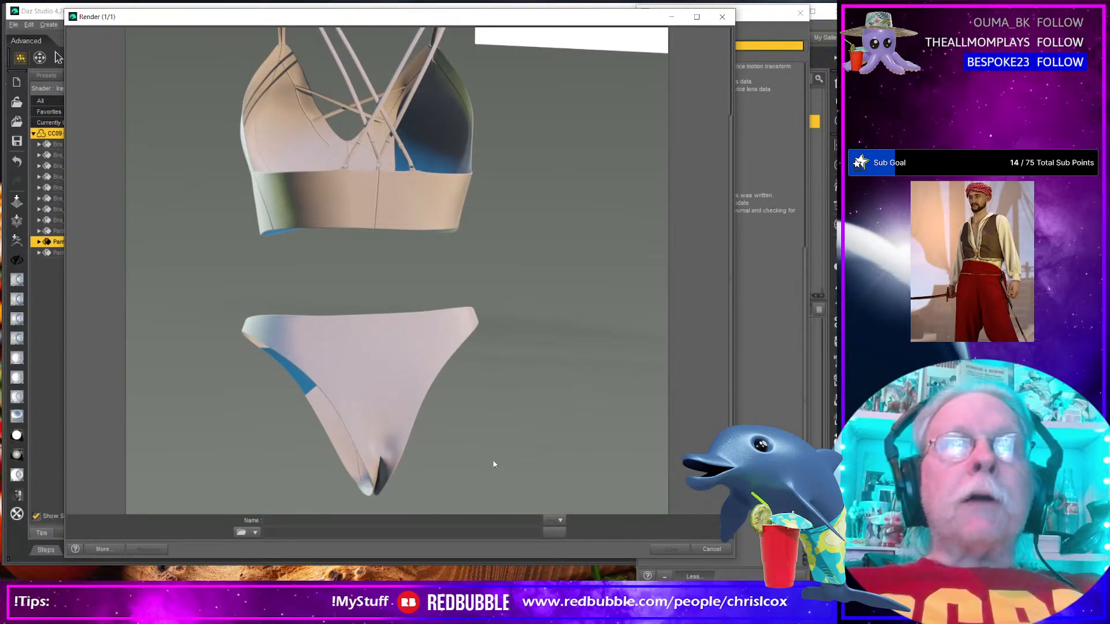
scroll(495, 463, "up", 2)
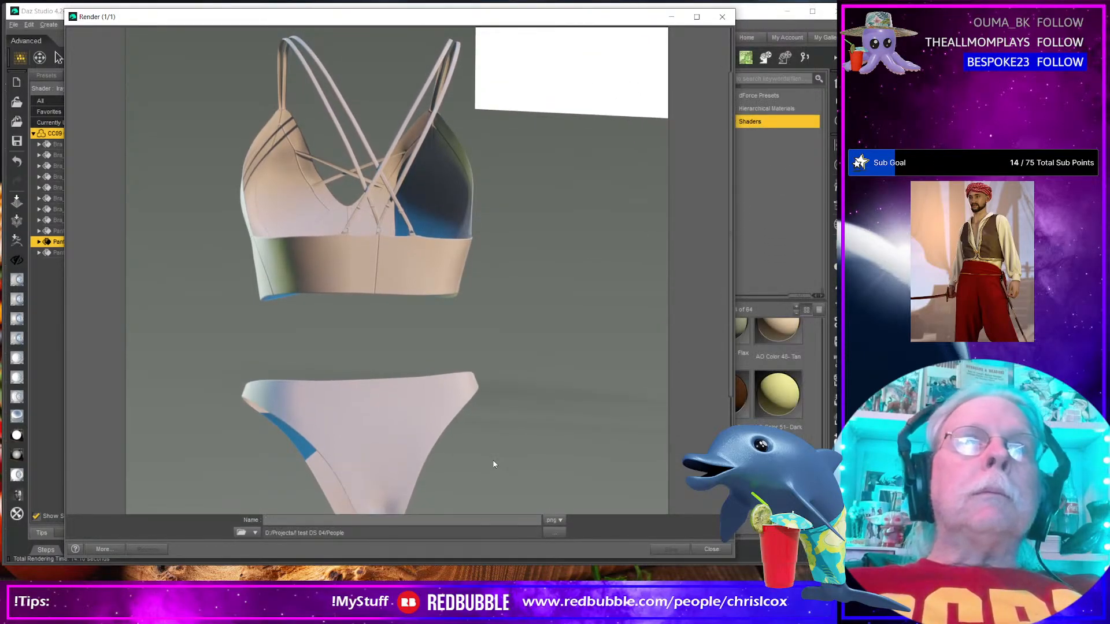
scroll(494, 465, "up", 1)
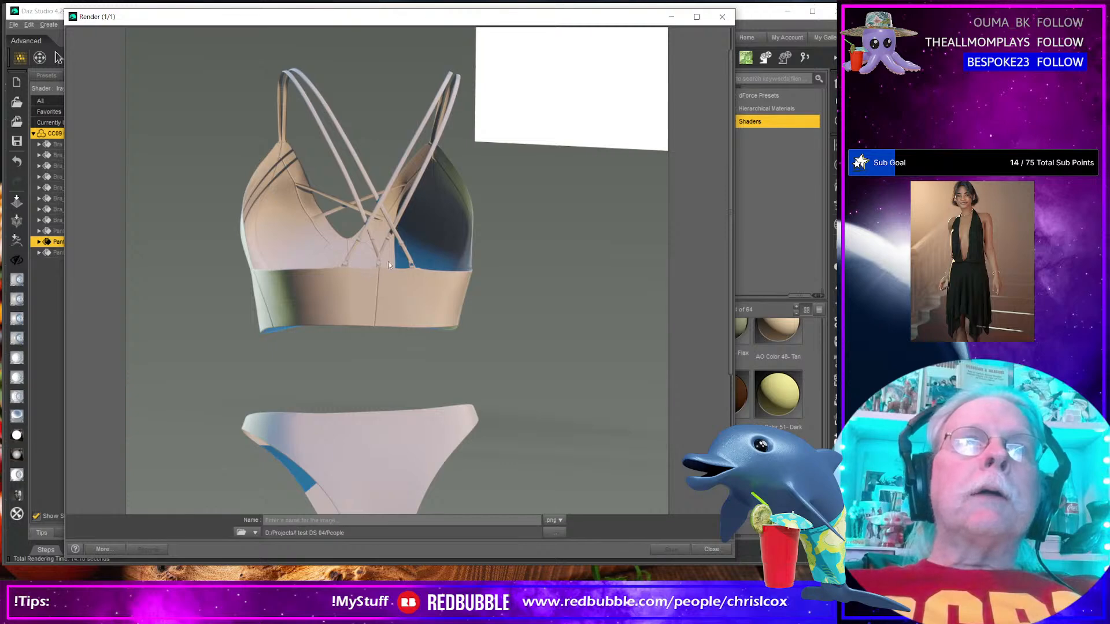
left_click(722, 16)
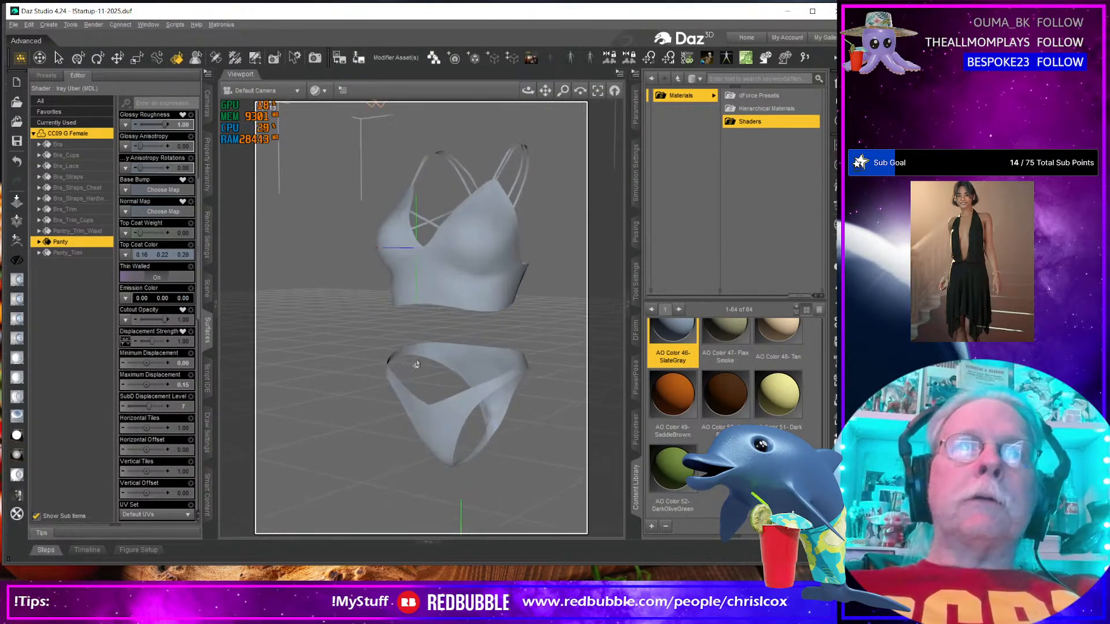
Orbit to a front three-quarter view, render the set, inspect the bra seams and panty, and close the render
left_click_drag(387, 412, 397, 395)
key("ctrl+r")
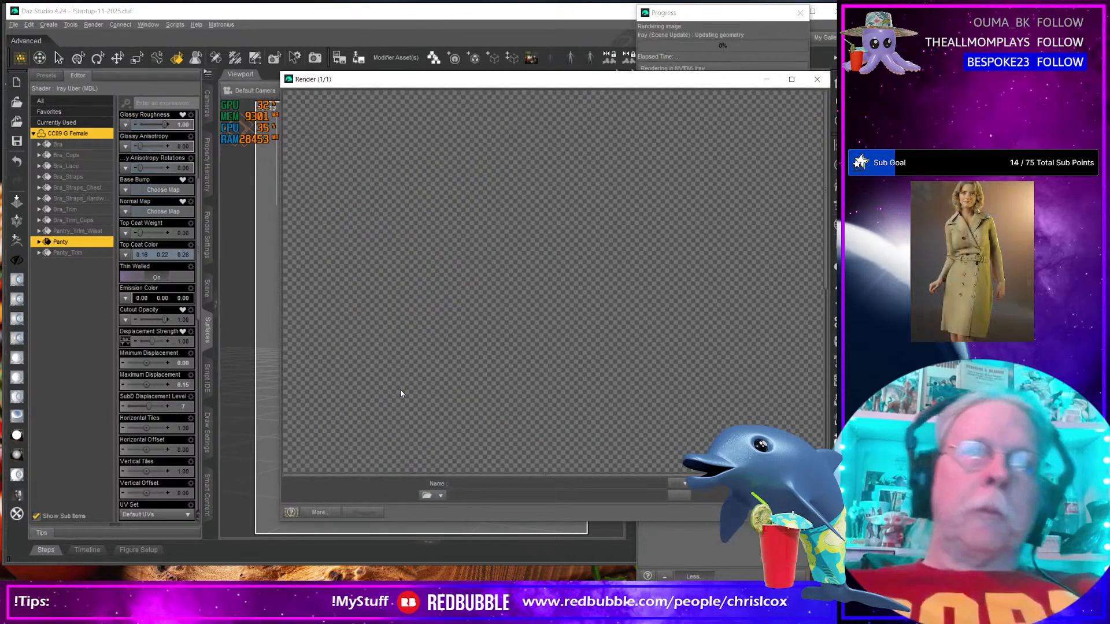
left_click_drag(483, 74, 278, 10)
left_click_drag(625, 461, 700, 554)
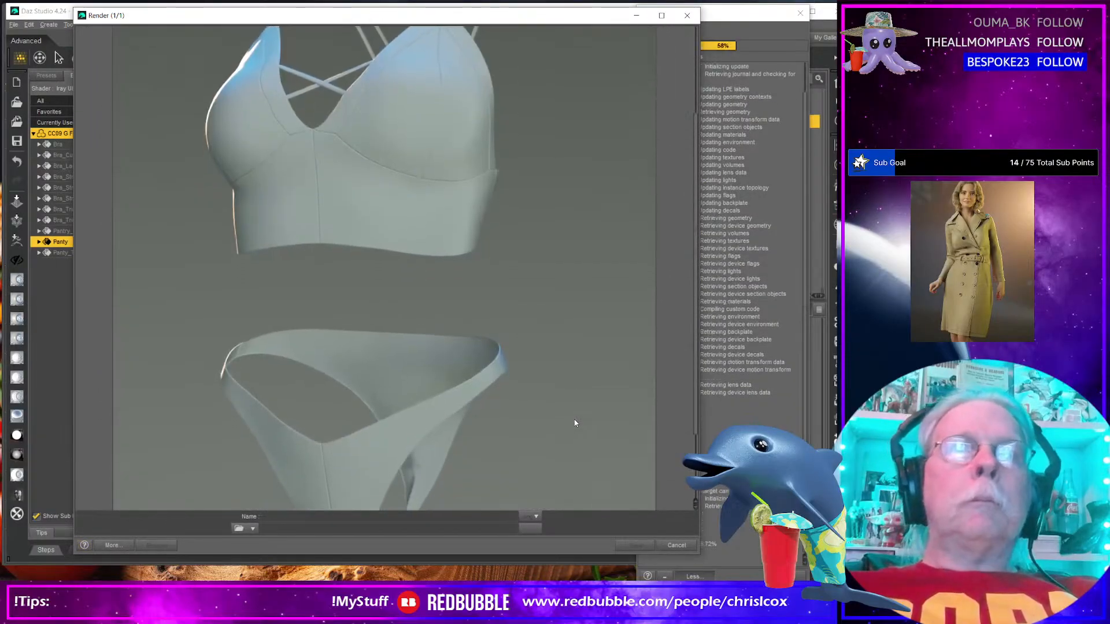
scroll(576, 424, "down", 2)
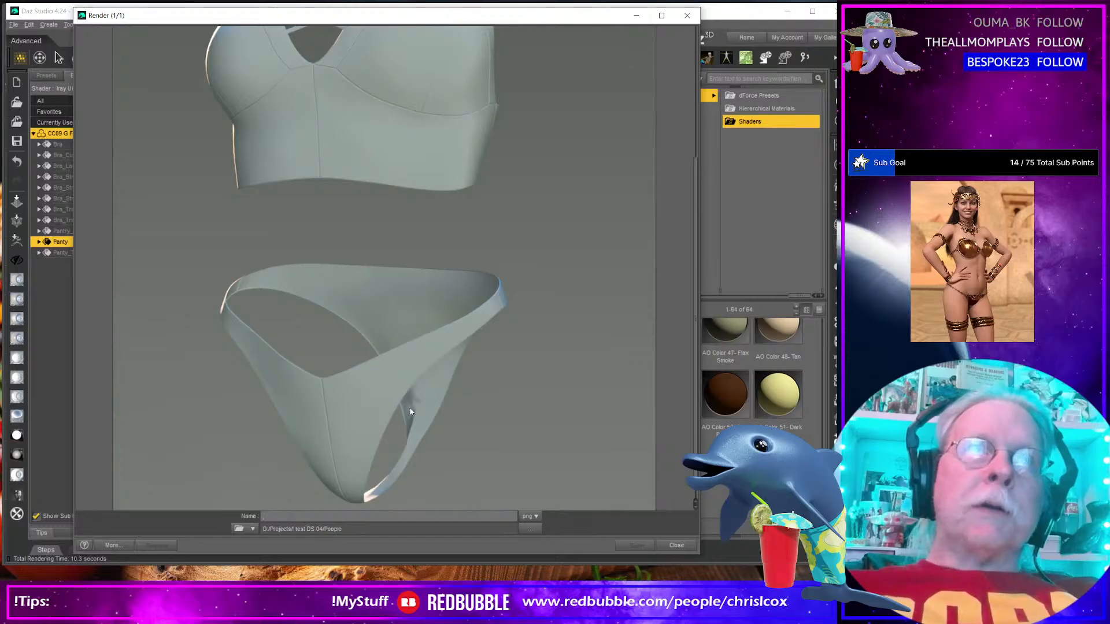
scroll(411, 410, "up", 3)
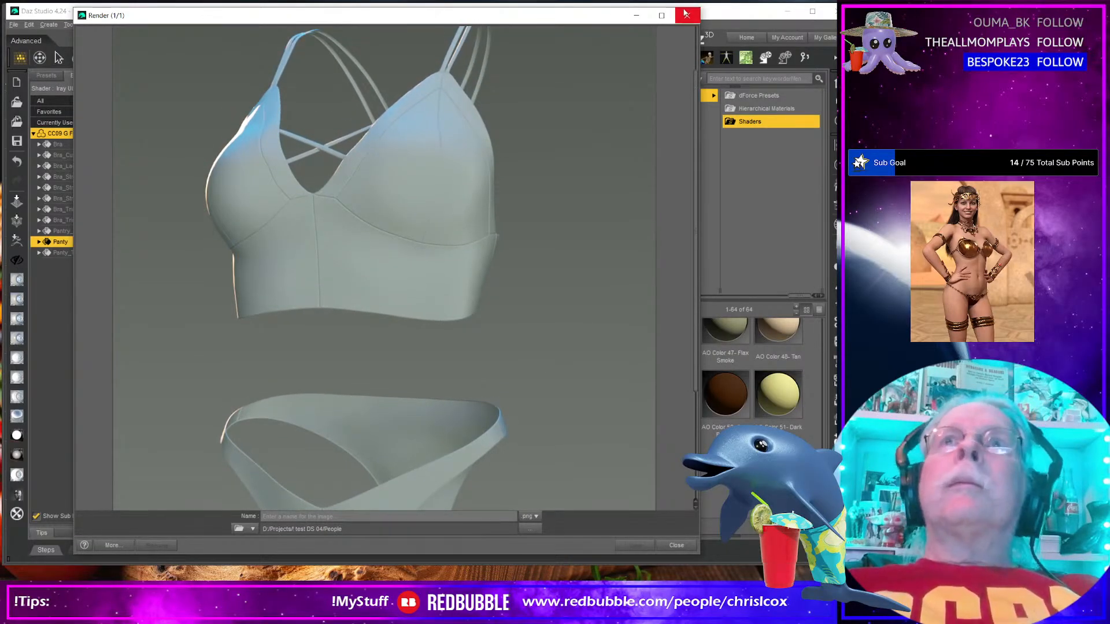
left_click(686, 13)
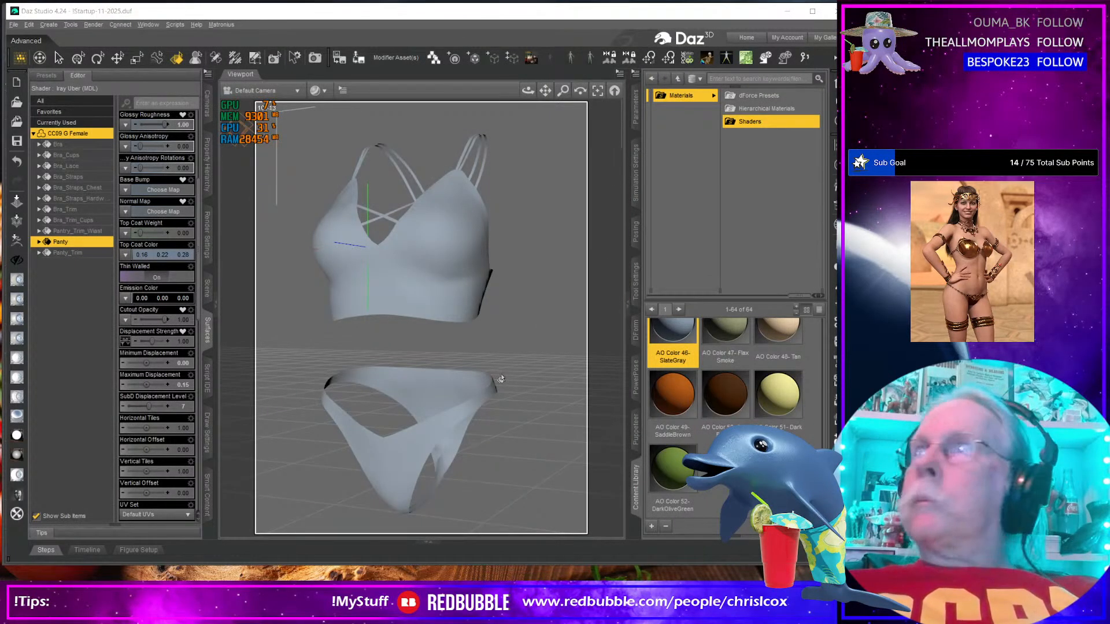
Switch to Photoshop, hide Layer 6 copy, show the DISPLACEMENT group, and clear the selection
key("alt+Tab")
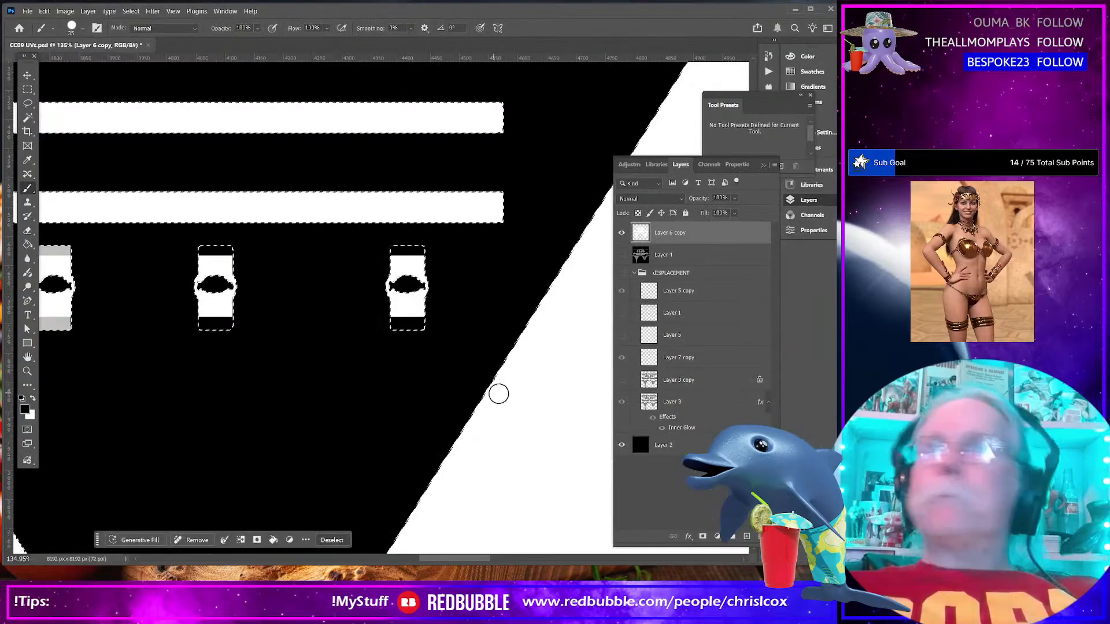
left_click(622, 233)
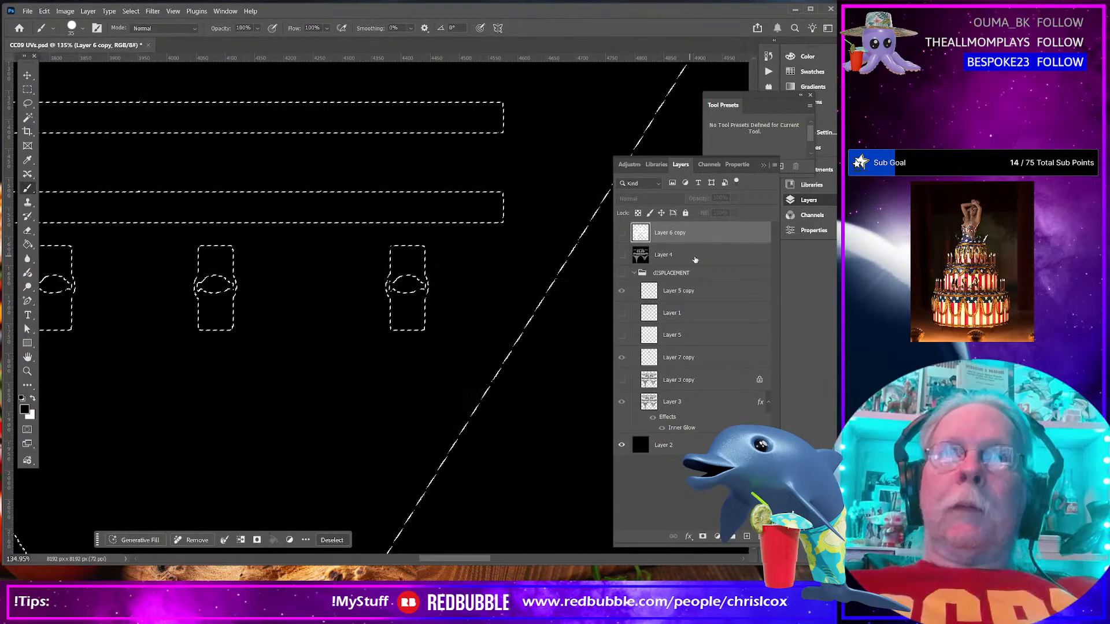
left_click(622, 273)
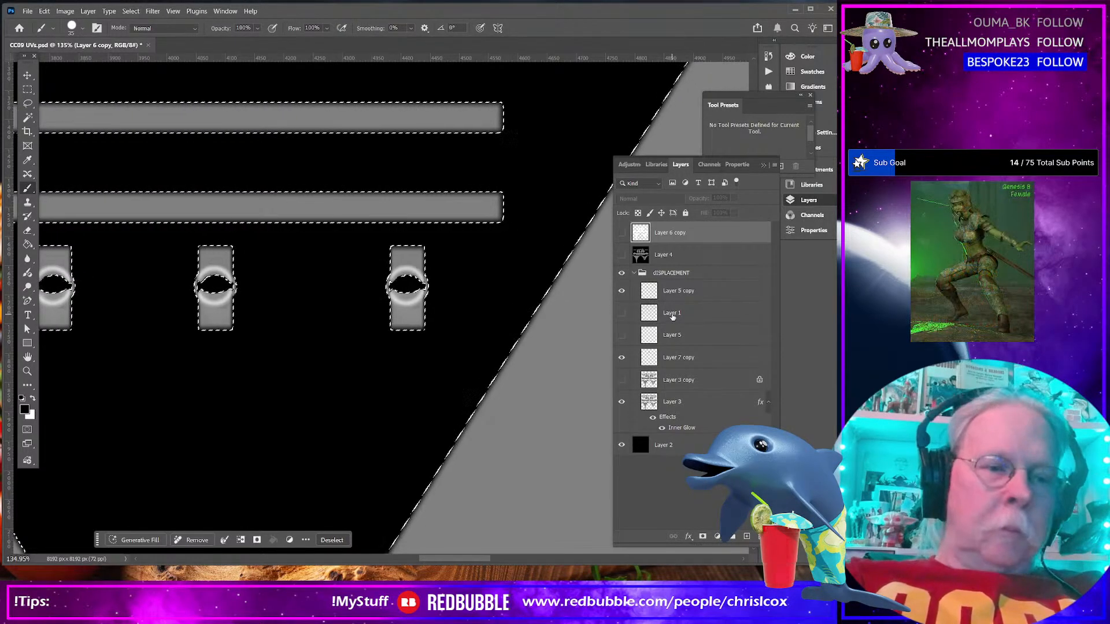
key("ctrl+d")
scroll(541, 325, "down", 8)
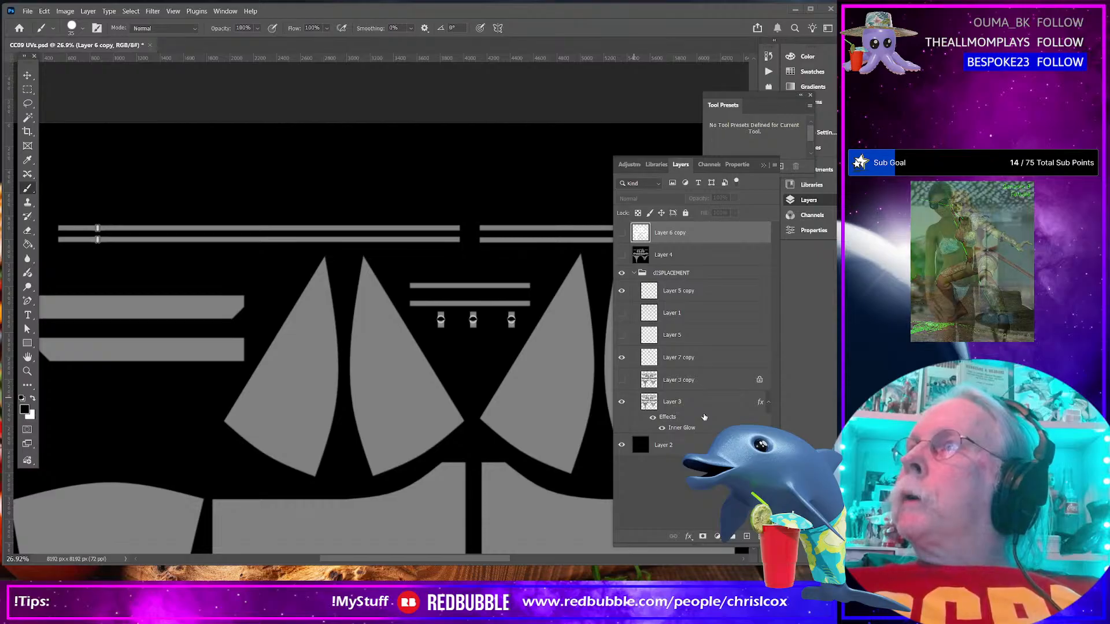
In Substance 3D Painter, bake the normal, world space normal, ambient occlusion, curvature and position mesh maps, excluding ID and thickness
key("alt+Tab")
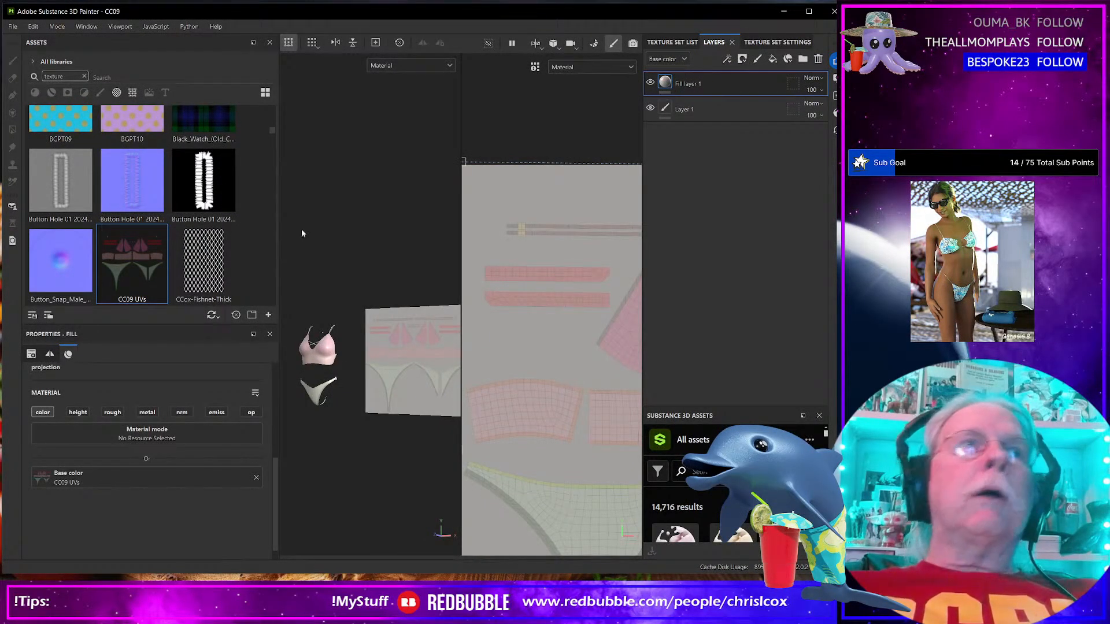
left_click(58, 26)
left_click(80, 49)
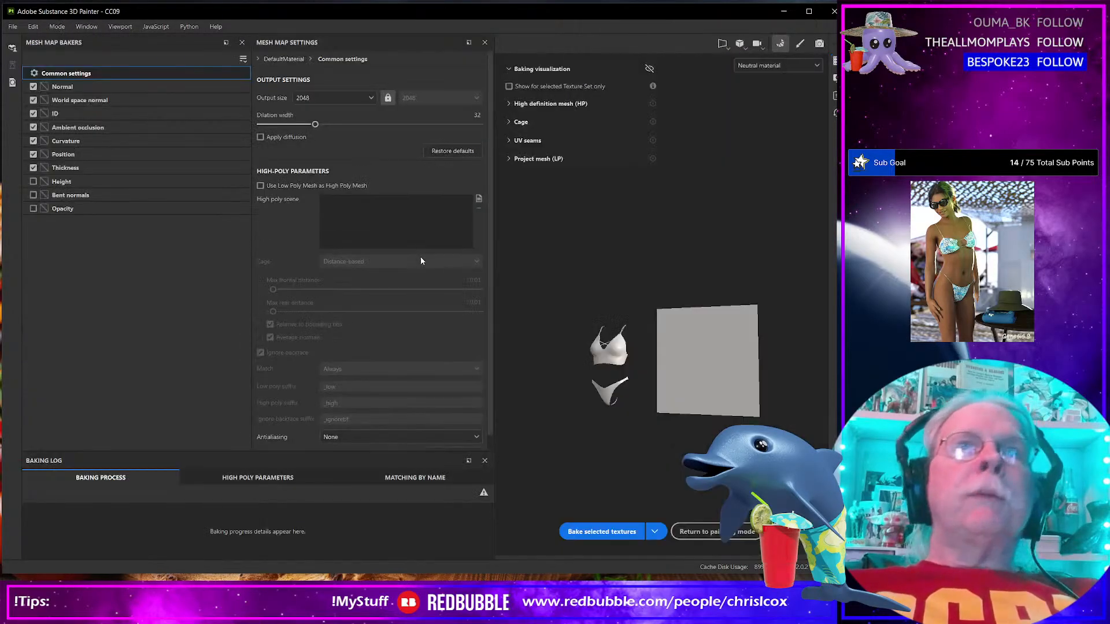
left_click(33, 168)
left_click(33, 113)
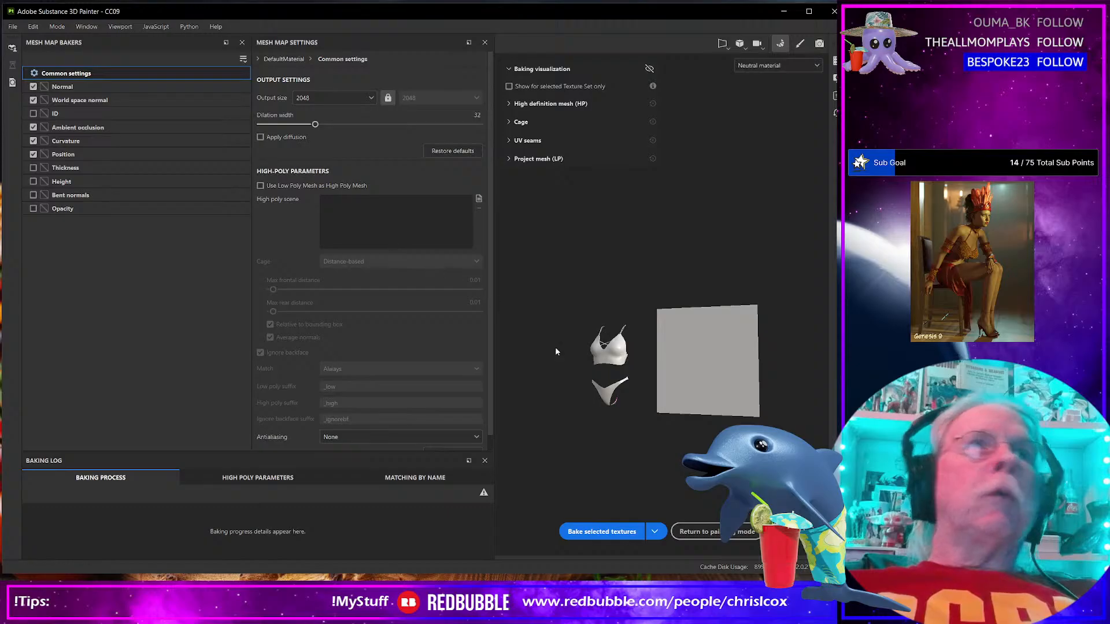
left_click(605, 532)
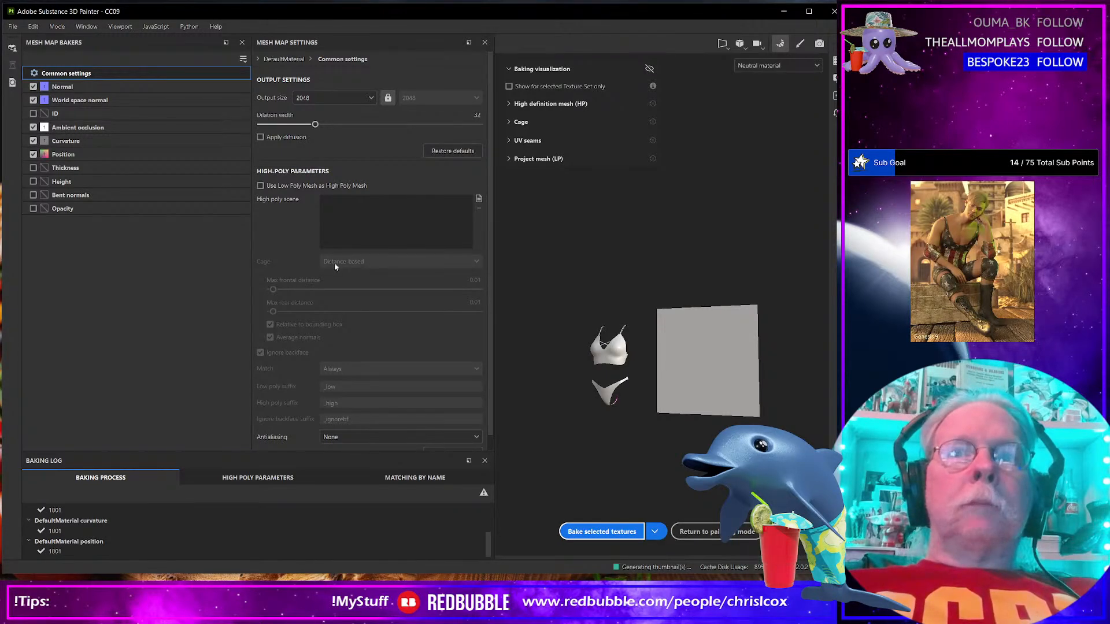
Limit the mesh map bakers to Normal, World space normal and ID, and set the output size to 8192
left_click(33, 154)
left_click(33, 140)
left_click(33, 127)
left_click(33, 114)
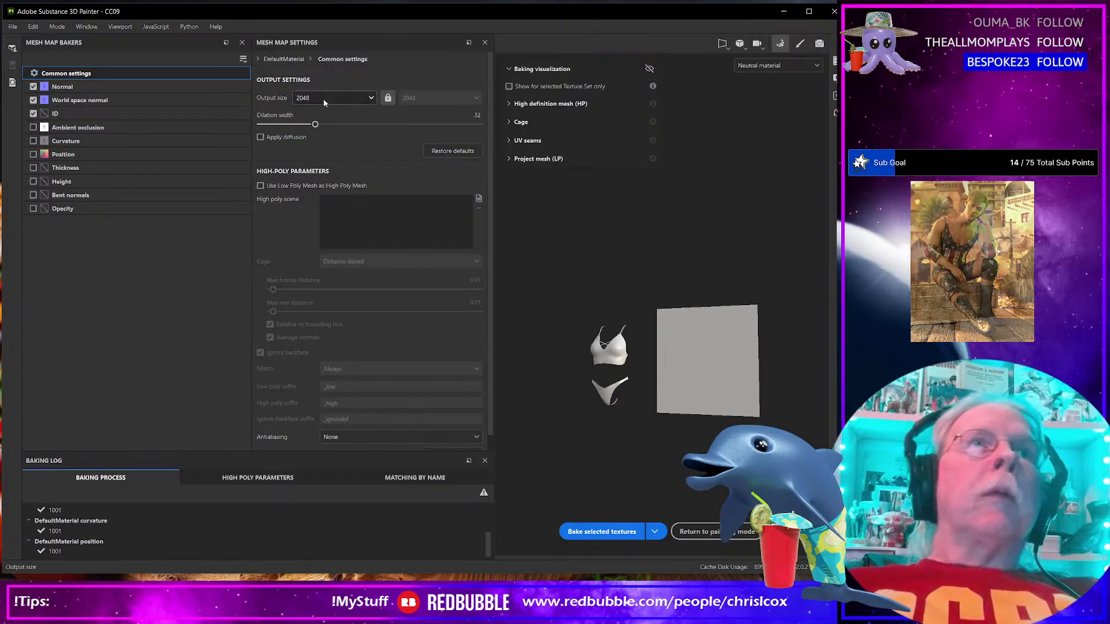
left_click(324, 97)
left_click(321, 210)
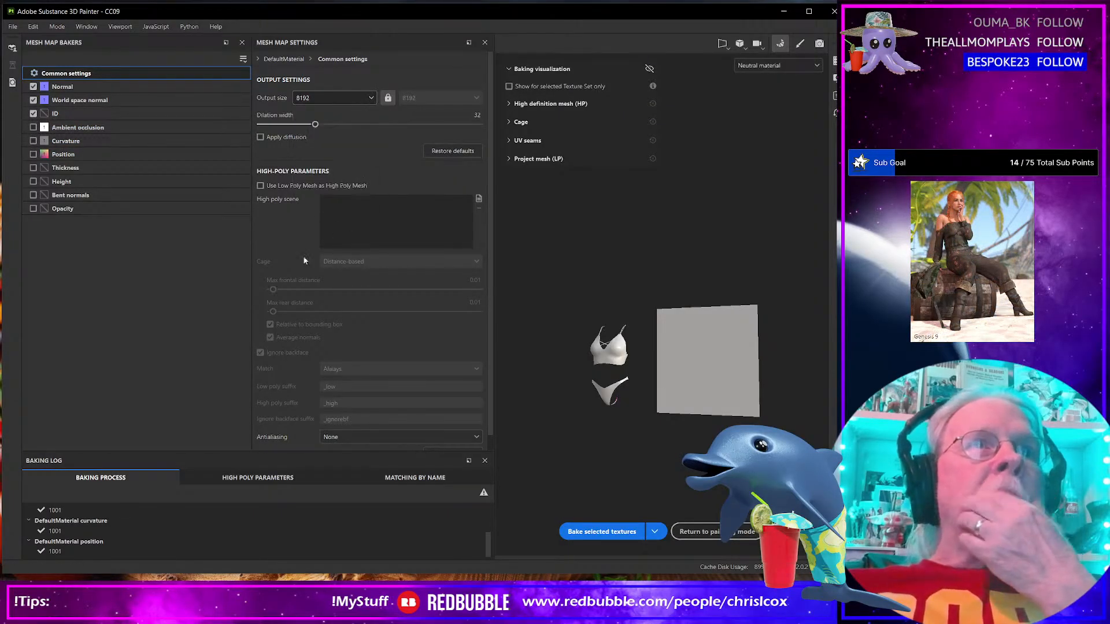
Exclude the Normal and World space normal maps from baking, keeping ID, and load CC09 IDs.obj as the high-poly scene
left_click(33, 100)
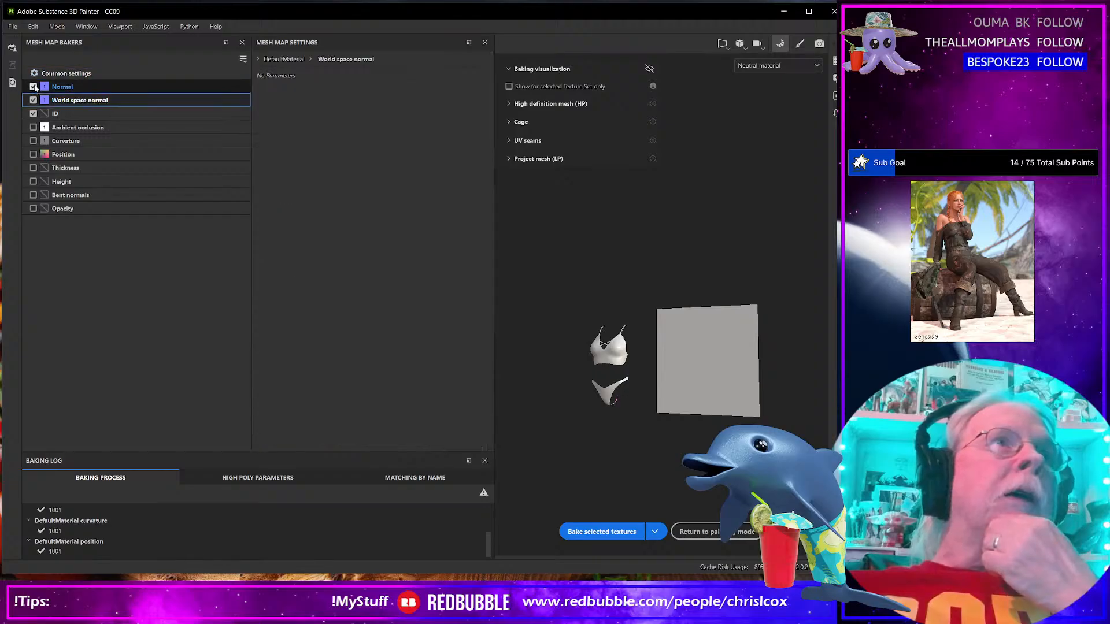
left_click(33, 100)
left_click(109, 74)
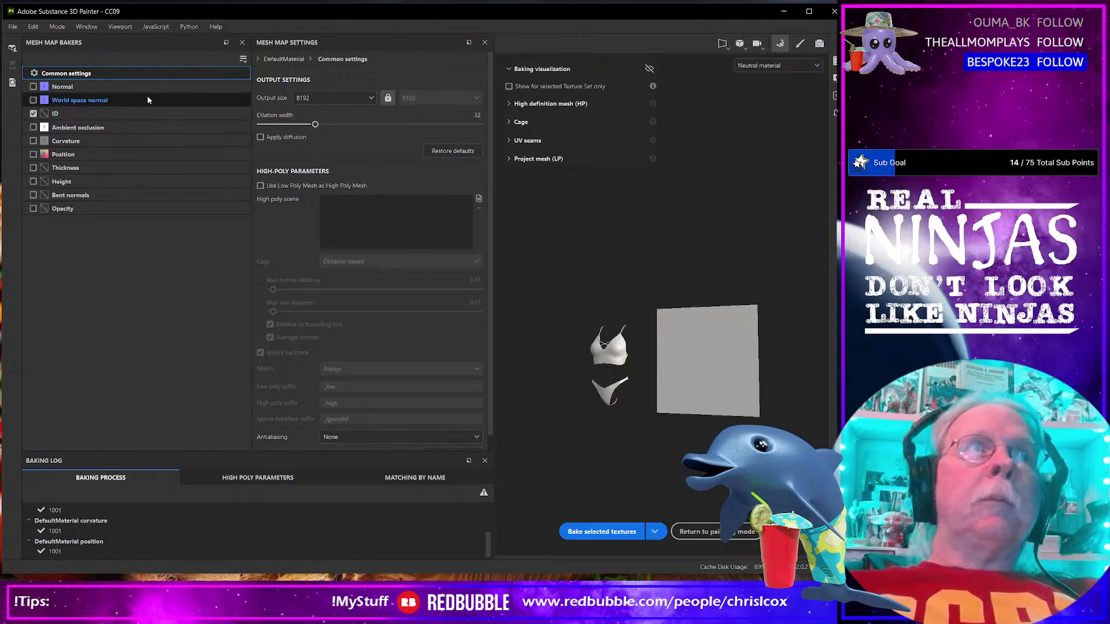
left_click(479, 197)
left_click(304, 77)
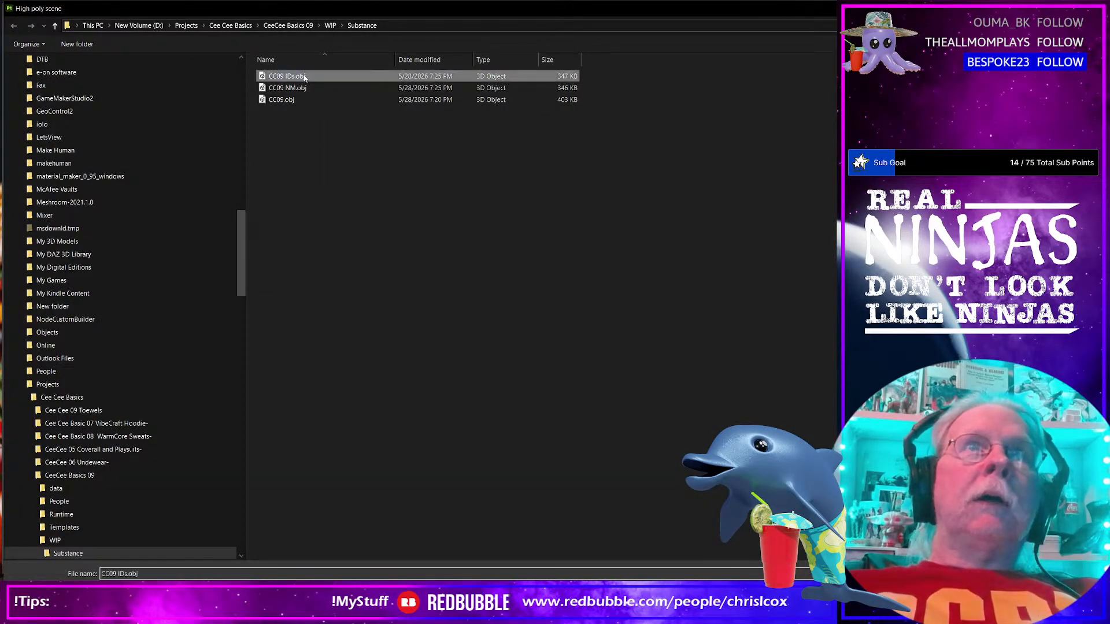
double_click(304, 77)
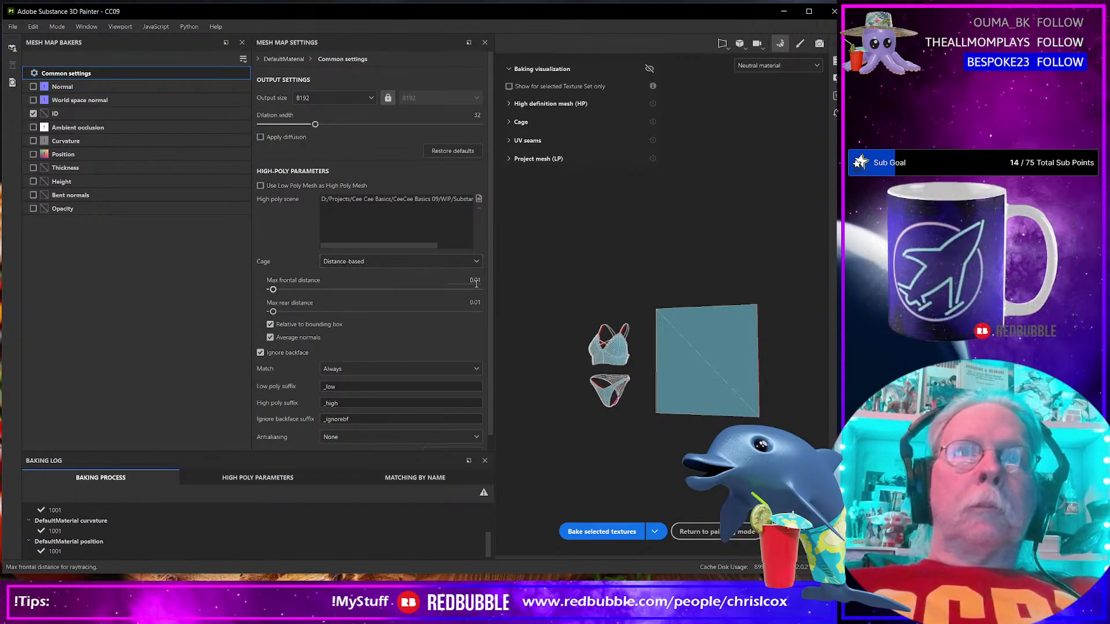
Bake the ID map with max frontal and max rear distances of 0.000001, and save the project
key("Tab")
key("Left")
type("00")
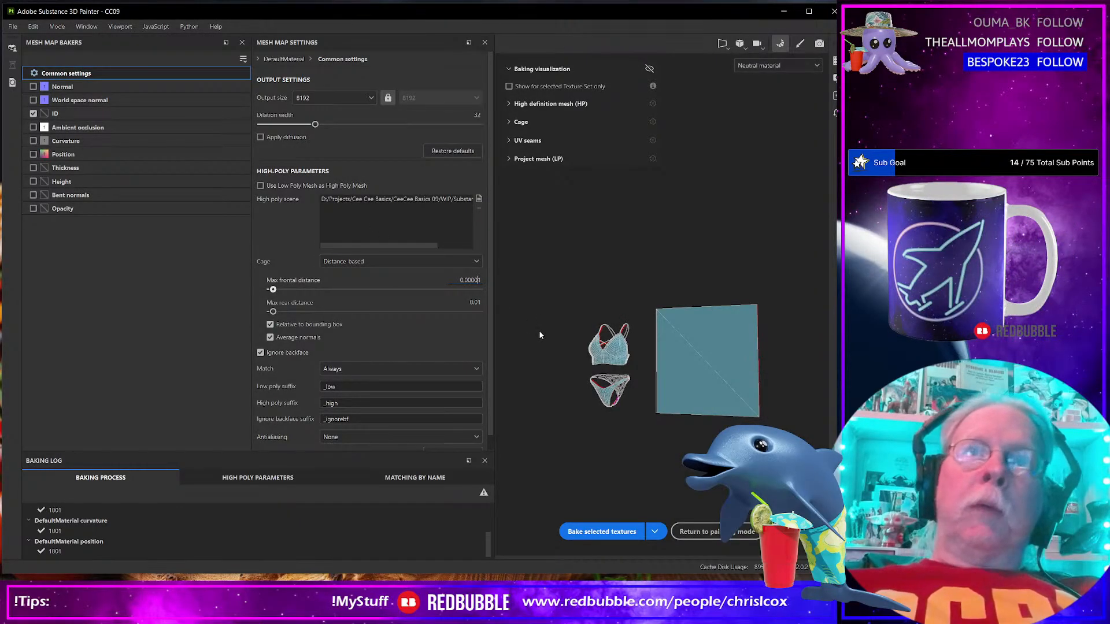
key("Tab")
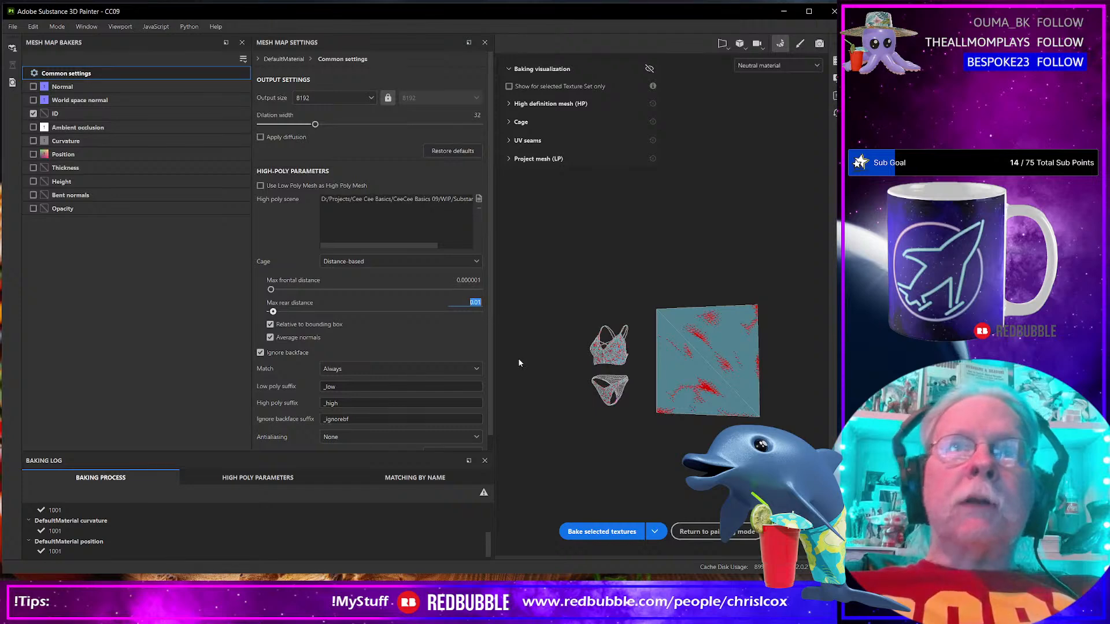
key("Left")
type("0000")
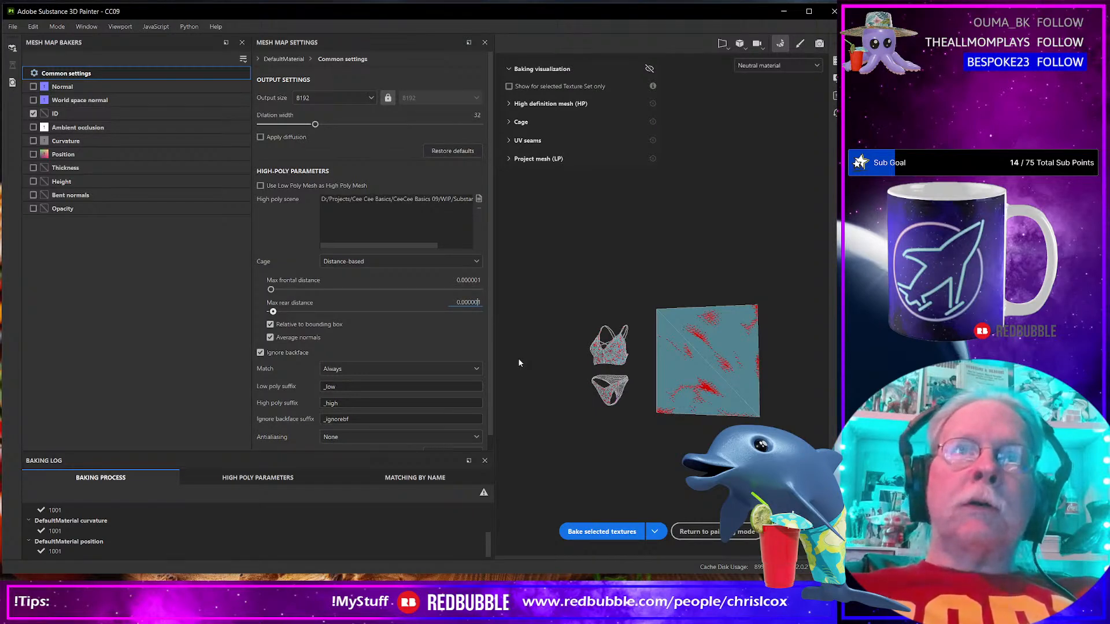
left_click(607, 533)
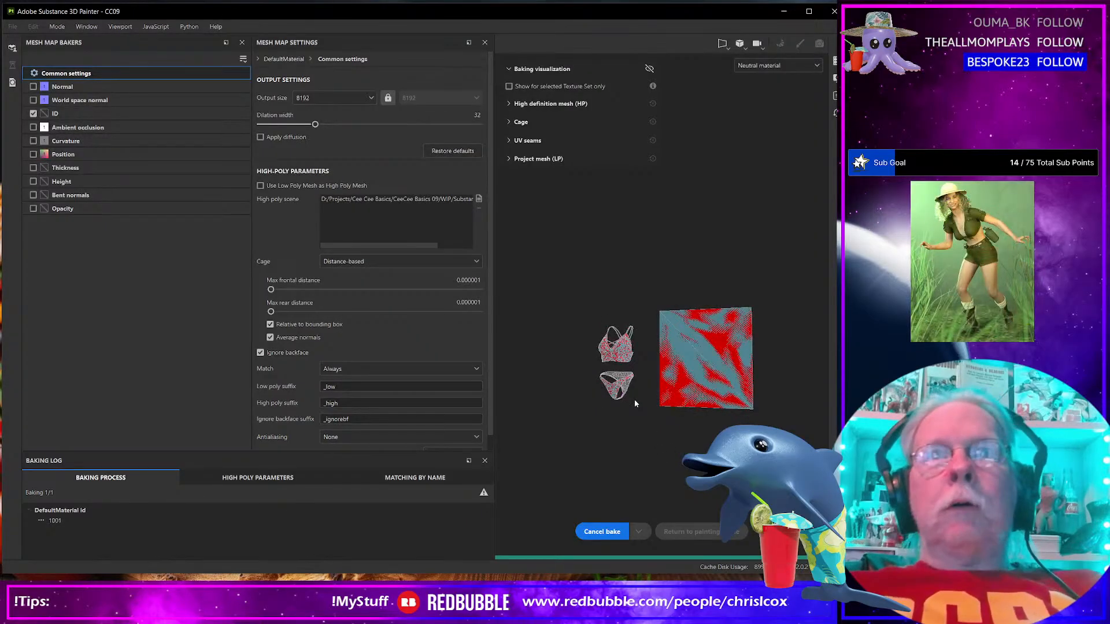
key("ctrl+s")
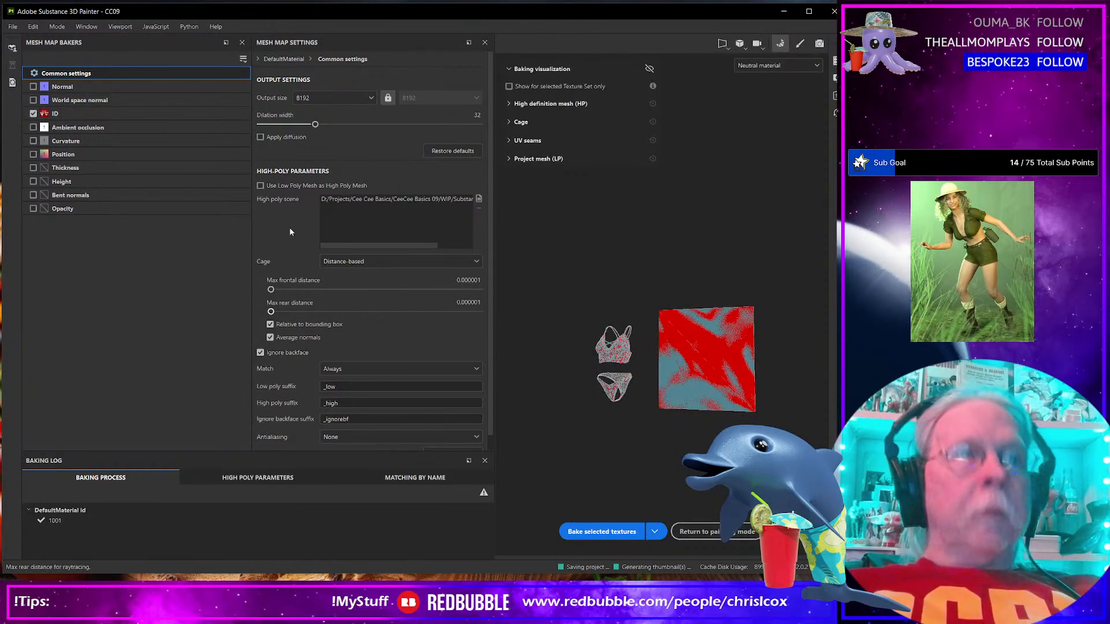
Export the ID texture at size 8192 using the CCox-ID output template
left_click(13, 26)
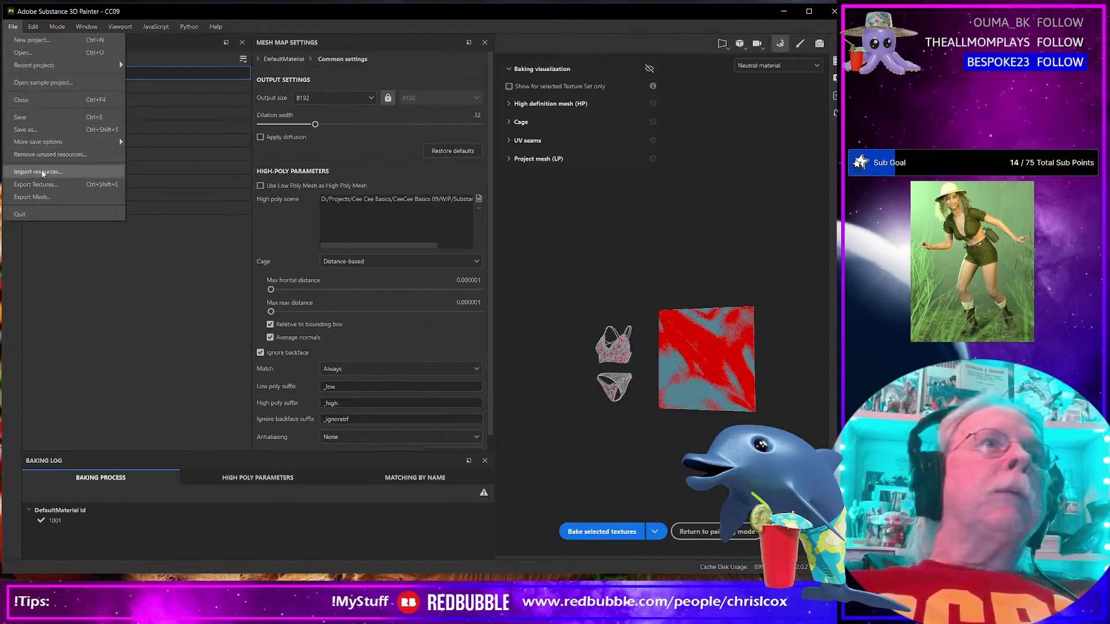
left_click(40, 184)
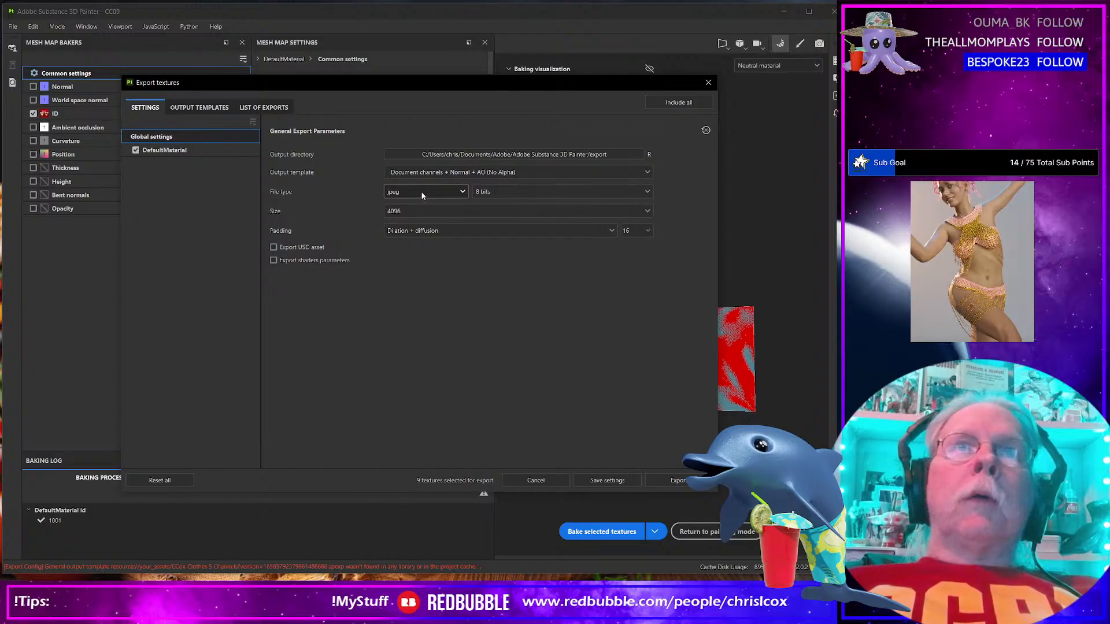
left_click(421, 211)
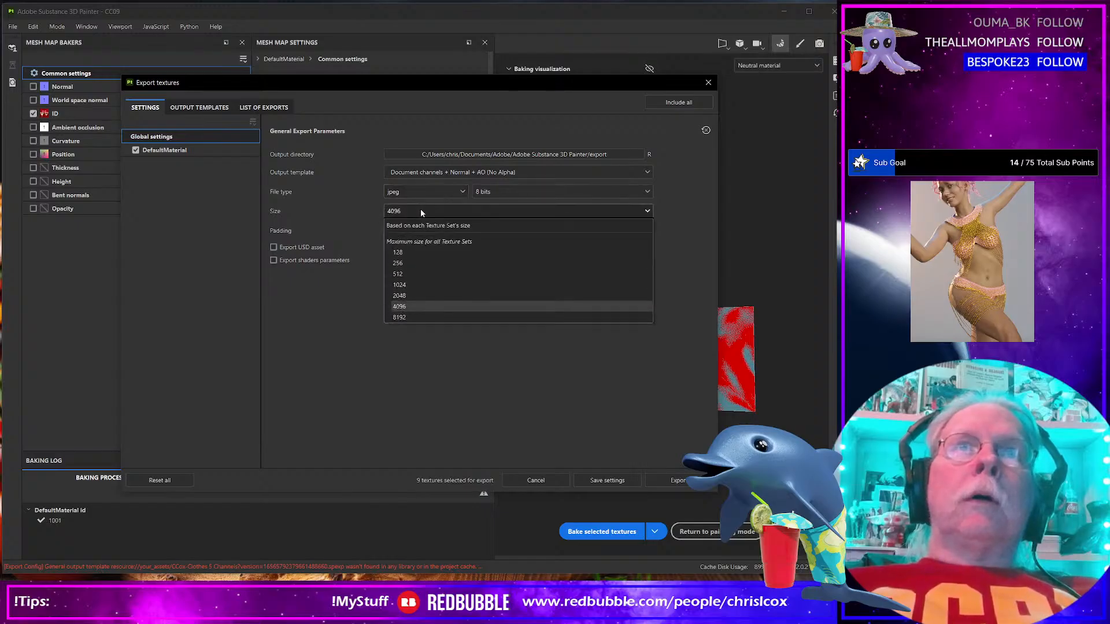
left_click(412, 317)
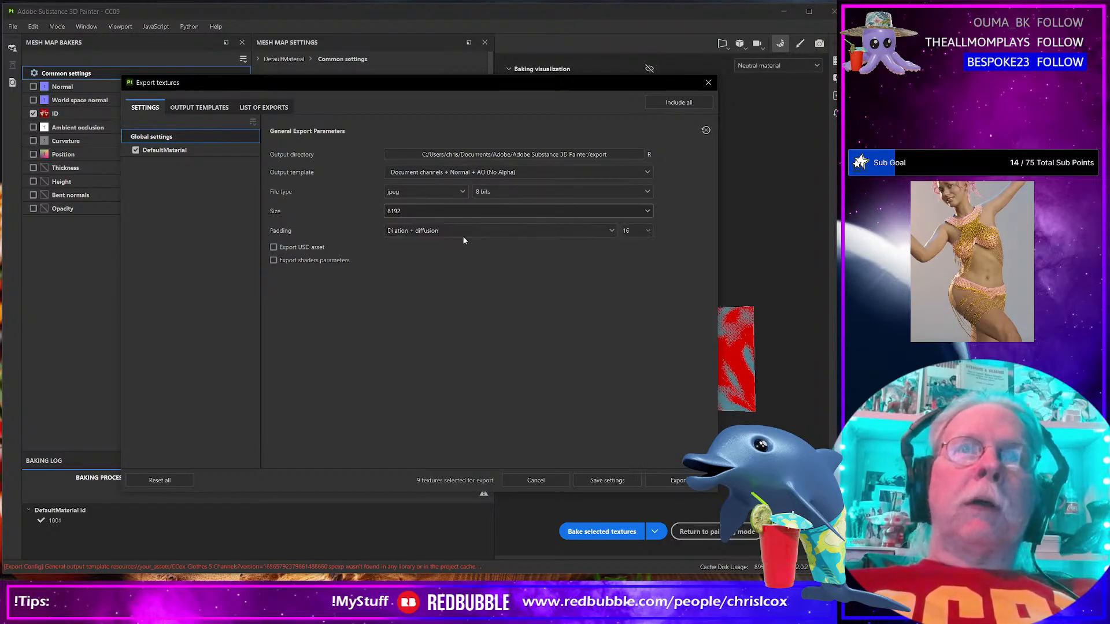
left_click(514, 172)
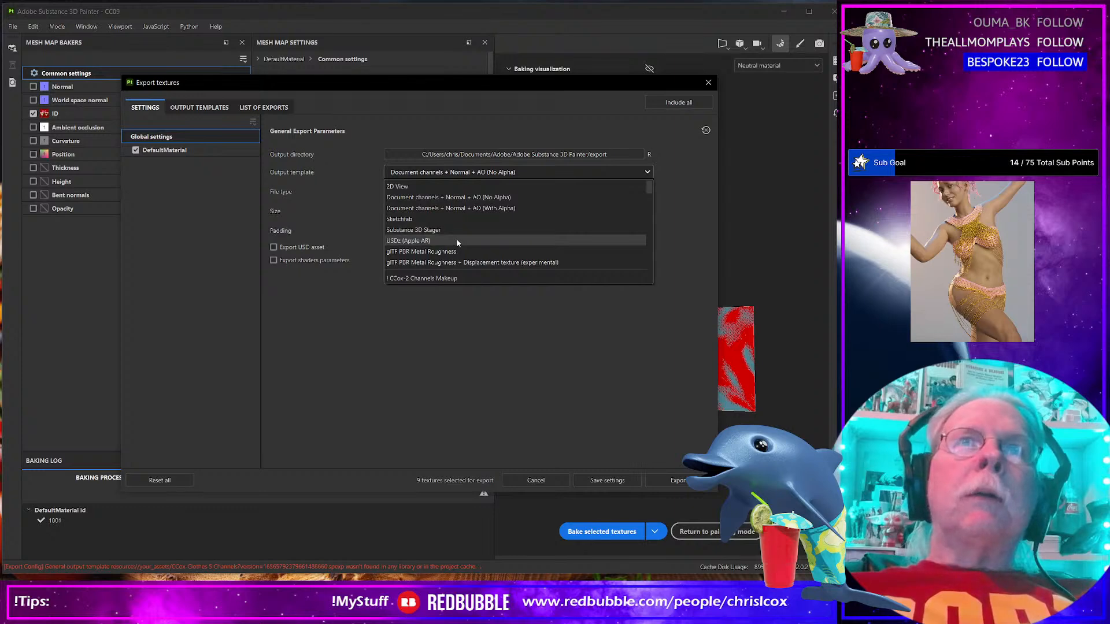
scroll(456, 234, "down", 5)
scroll(429, 269, "down", 5)
left_click(399, 230)
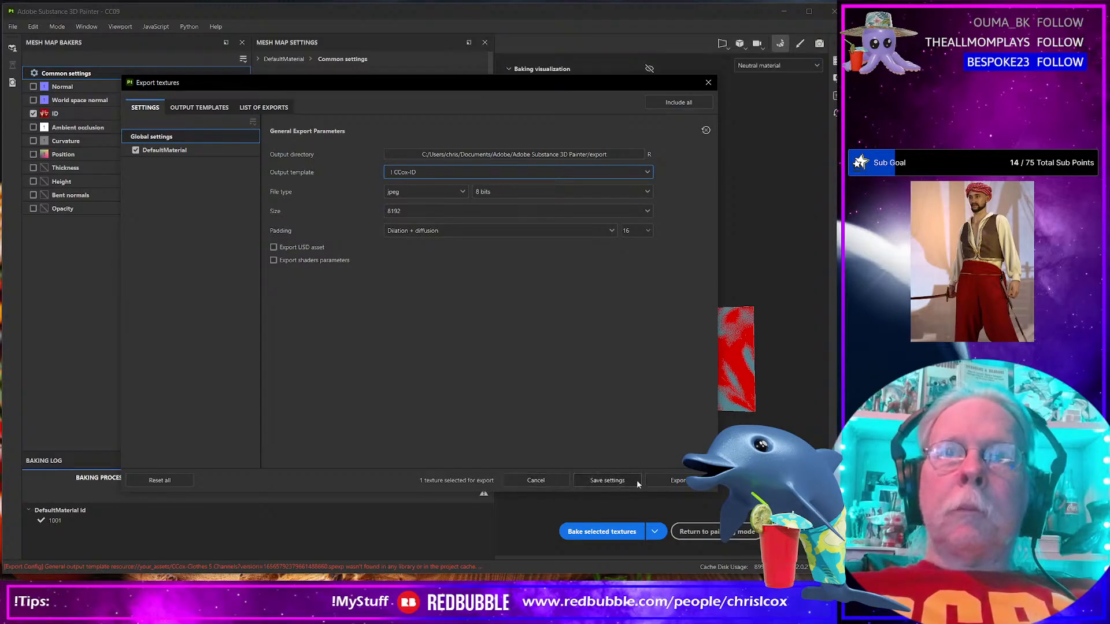
left_click(674, 481)
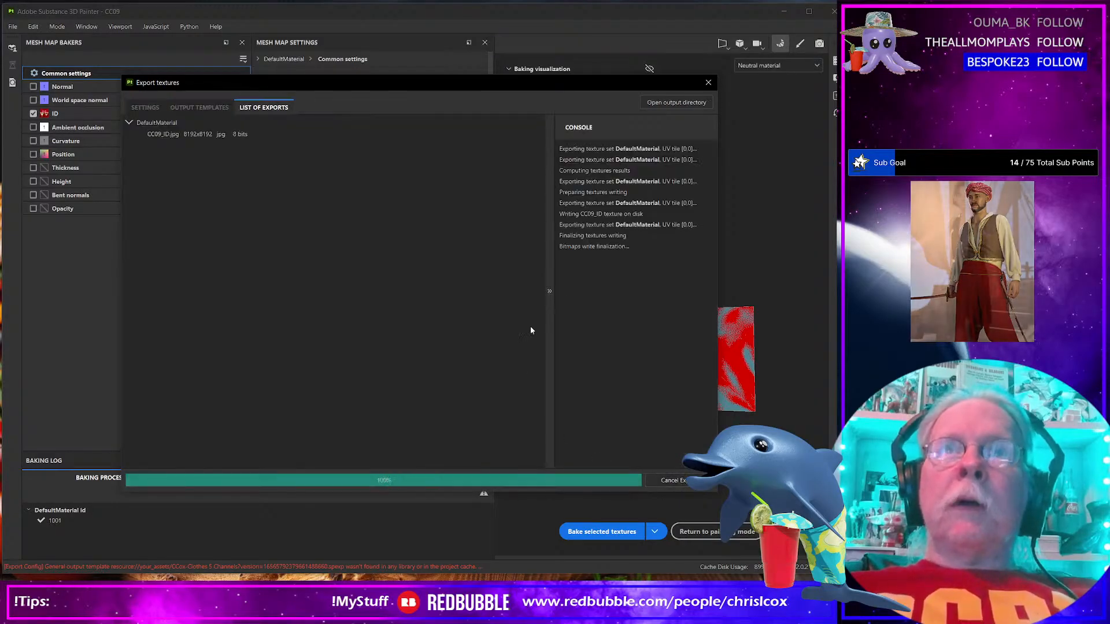
Open the export output folder and cut CC09_ID.jpg to the clipboard
left_click(669, 104)
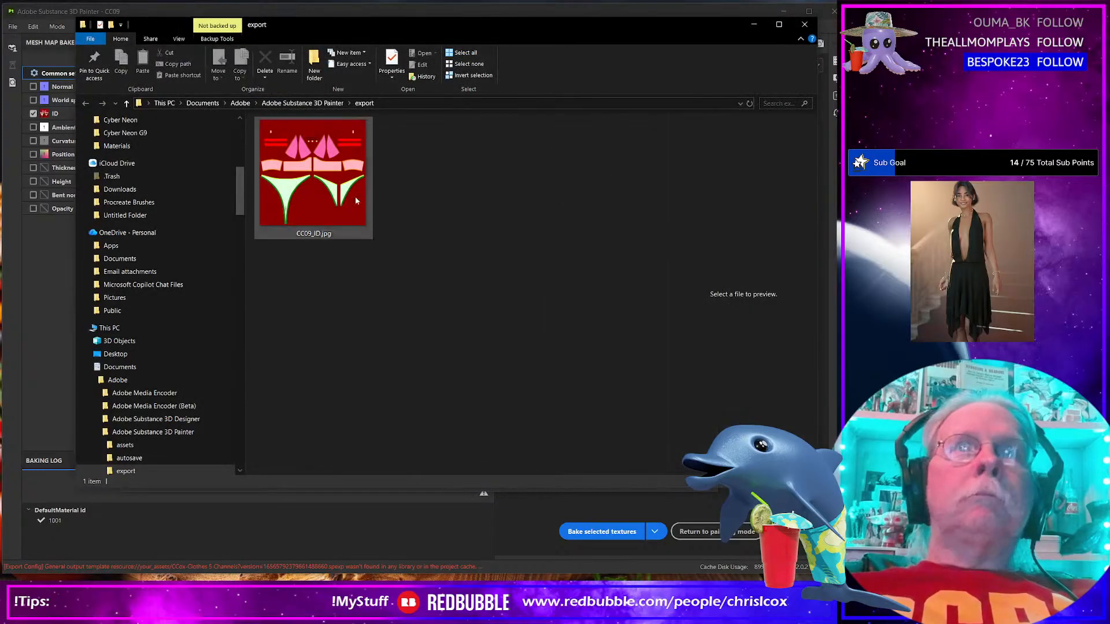
left_click(356, 200)
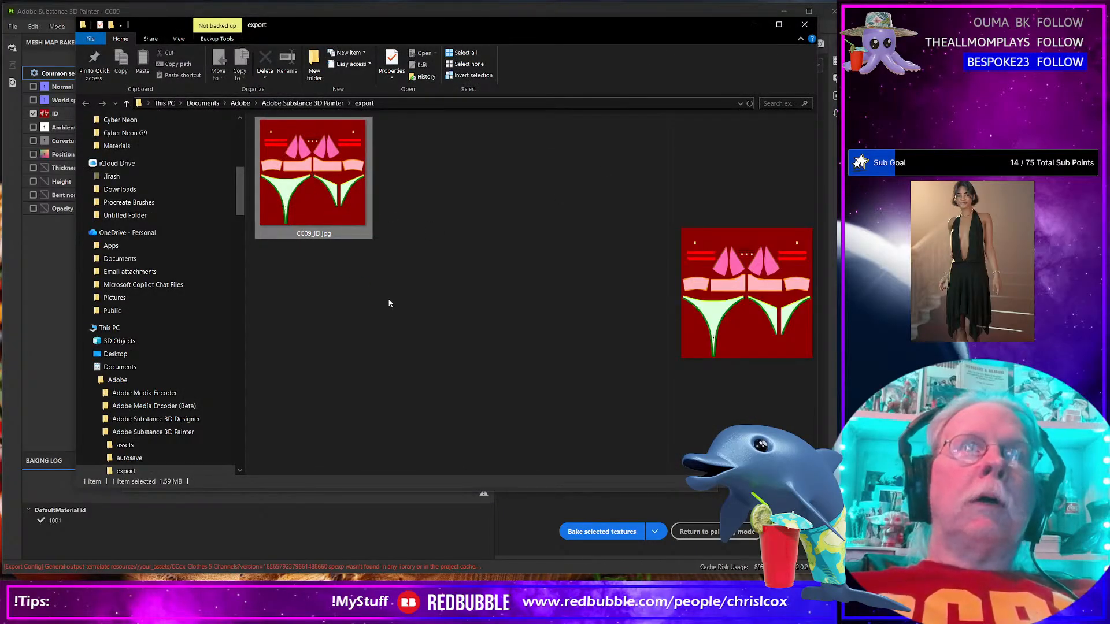
right_click(320, 228)
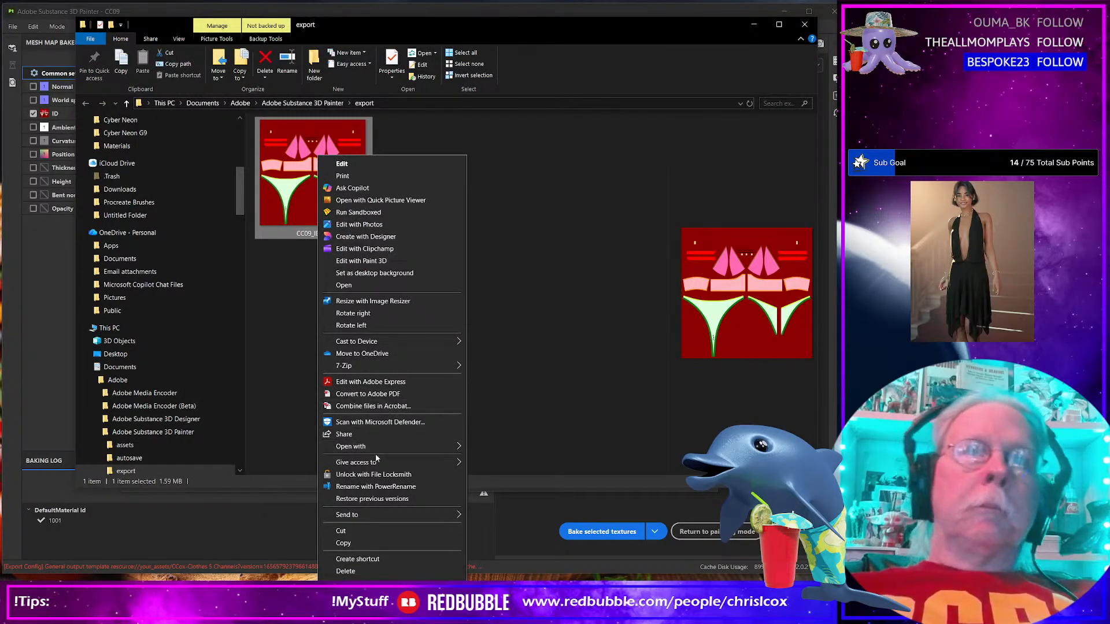
mouse_move(350, 447)
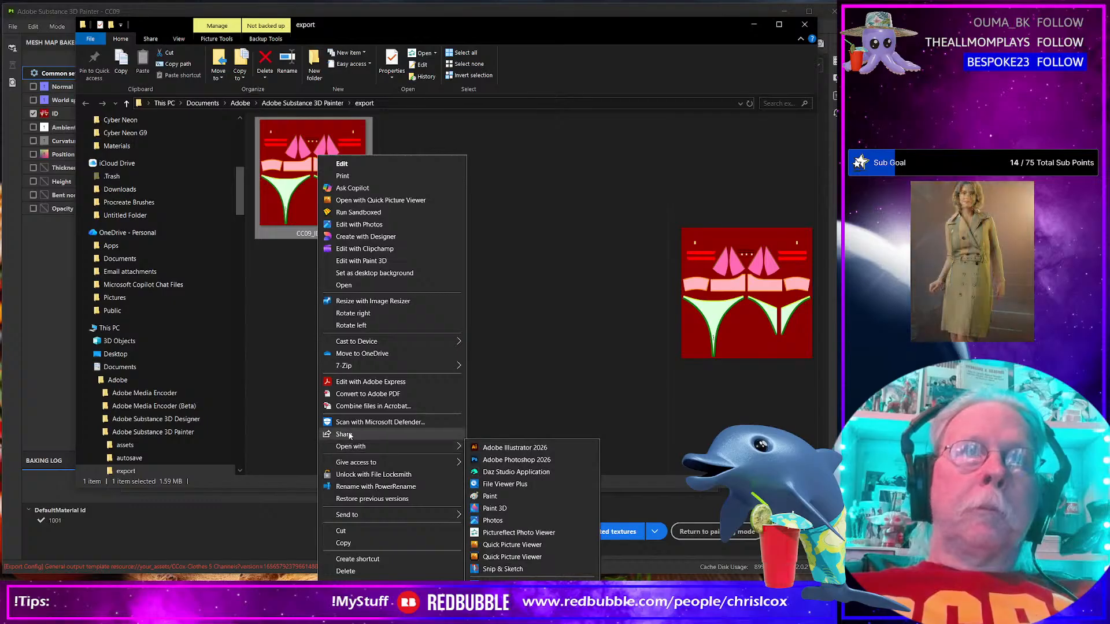
left_click(350, 532)
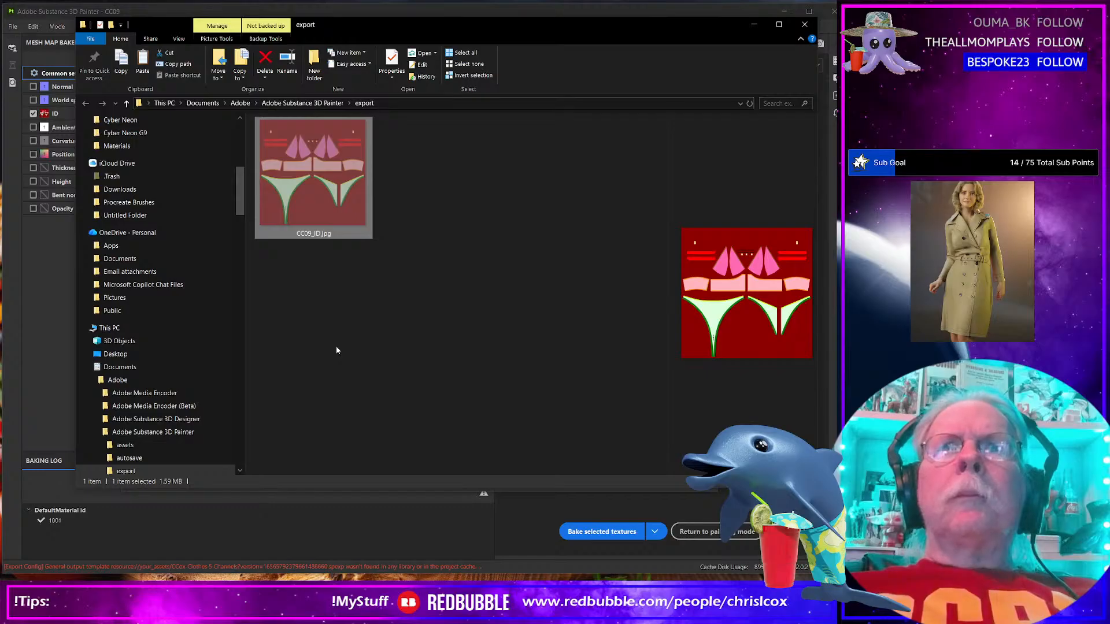
key("alt+Tab")
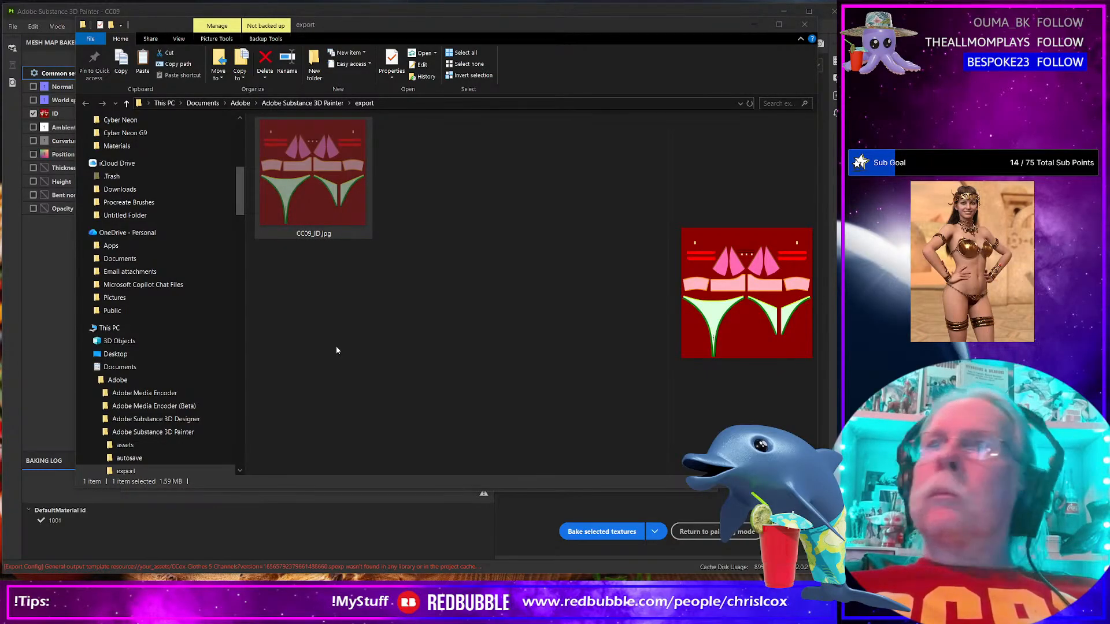
key("alt+Tab")
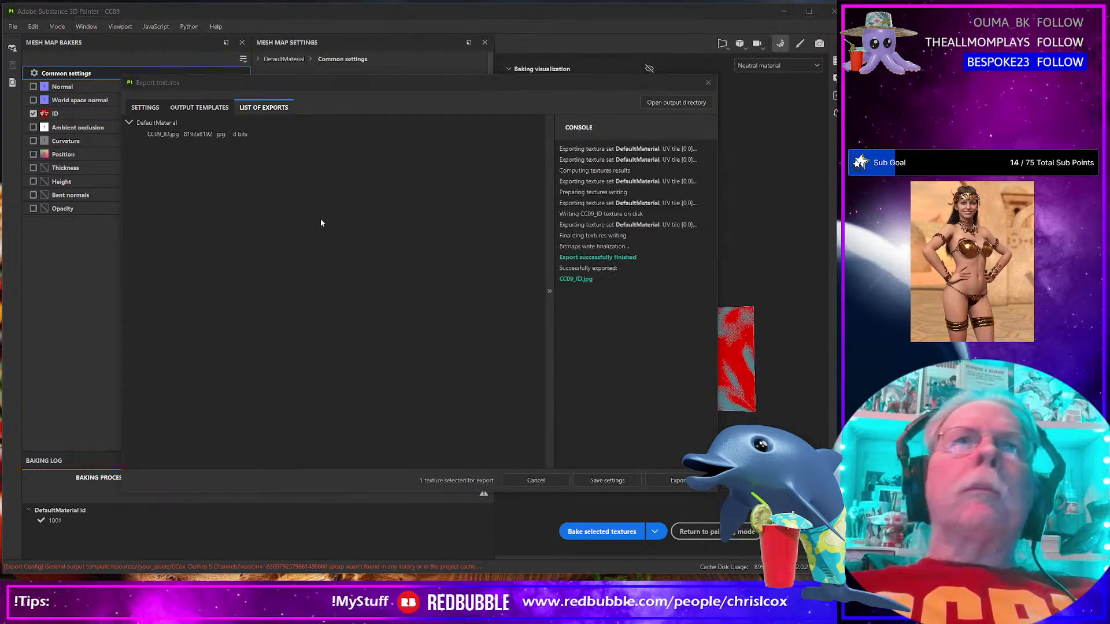
key("alt+Tab")
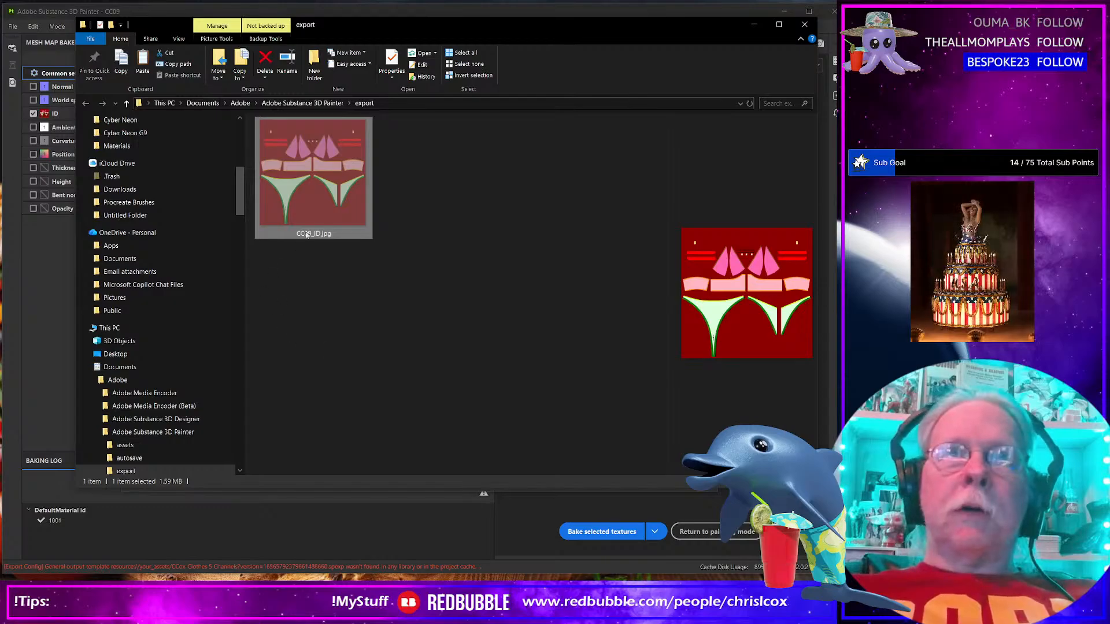
mouse_move(316, 218)
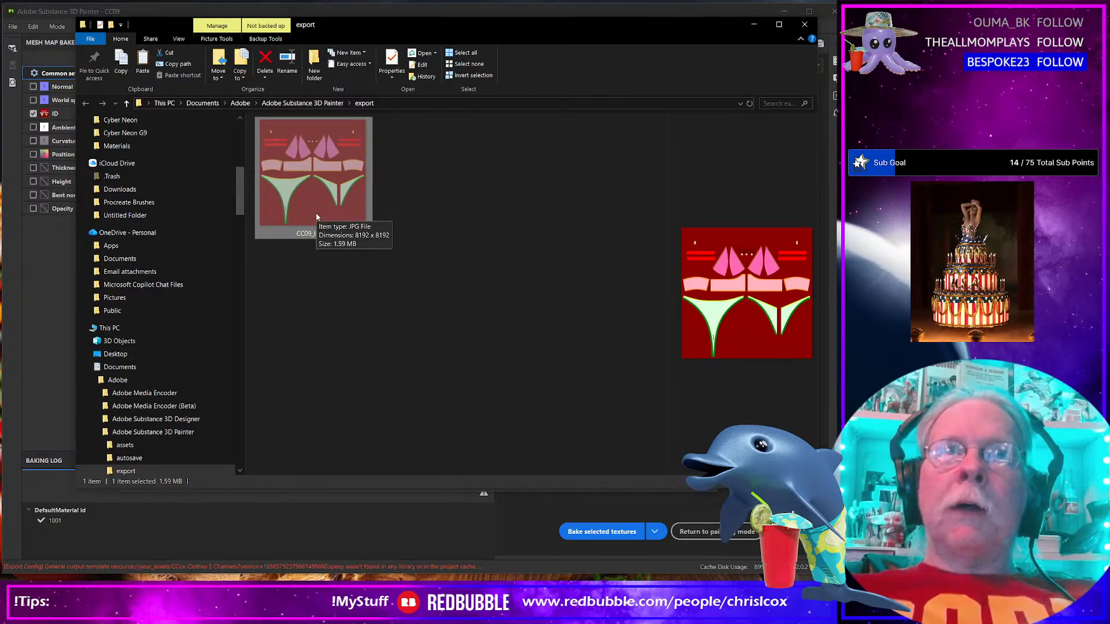
key("alt+Tab")
key("alt+Tab")
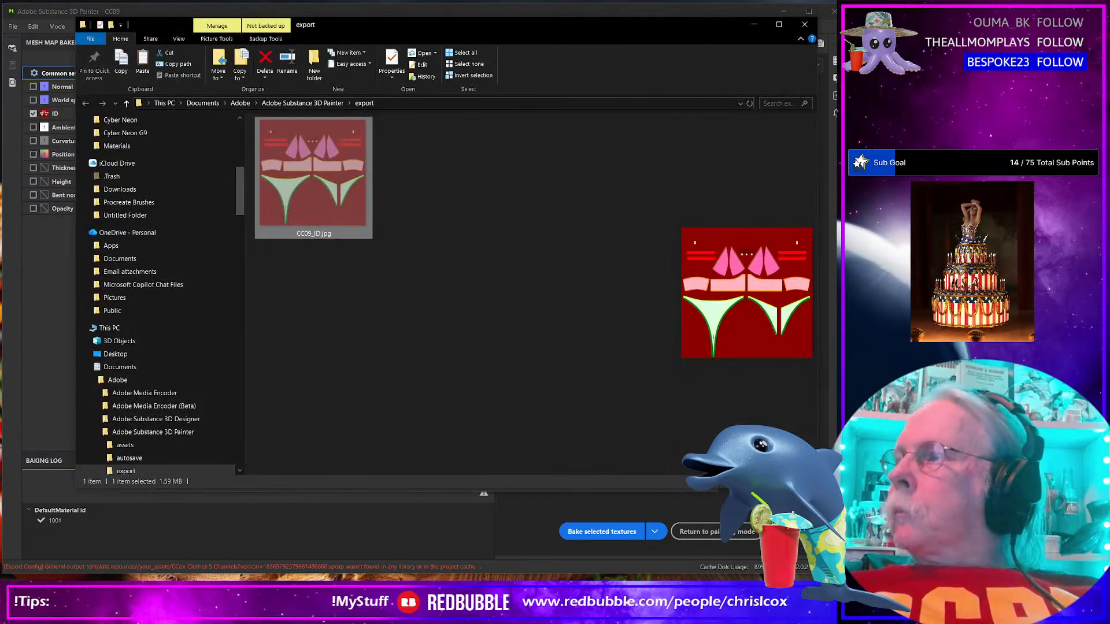
Switch to Blender, preview materials in UV Editing, and examine the bra and panty's material zones in the Layout workspace
key("alt+Tab")
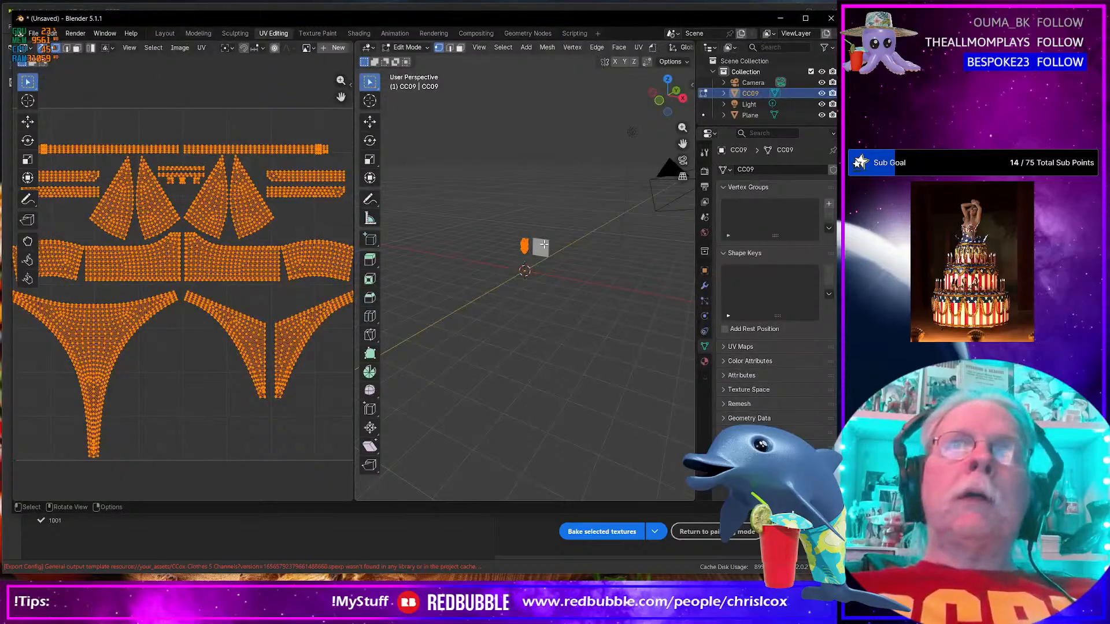
scroll(540, 248, "up", 5)
scroll(658, 48, "down", 8)
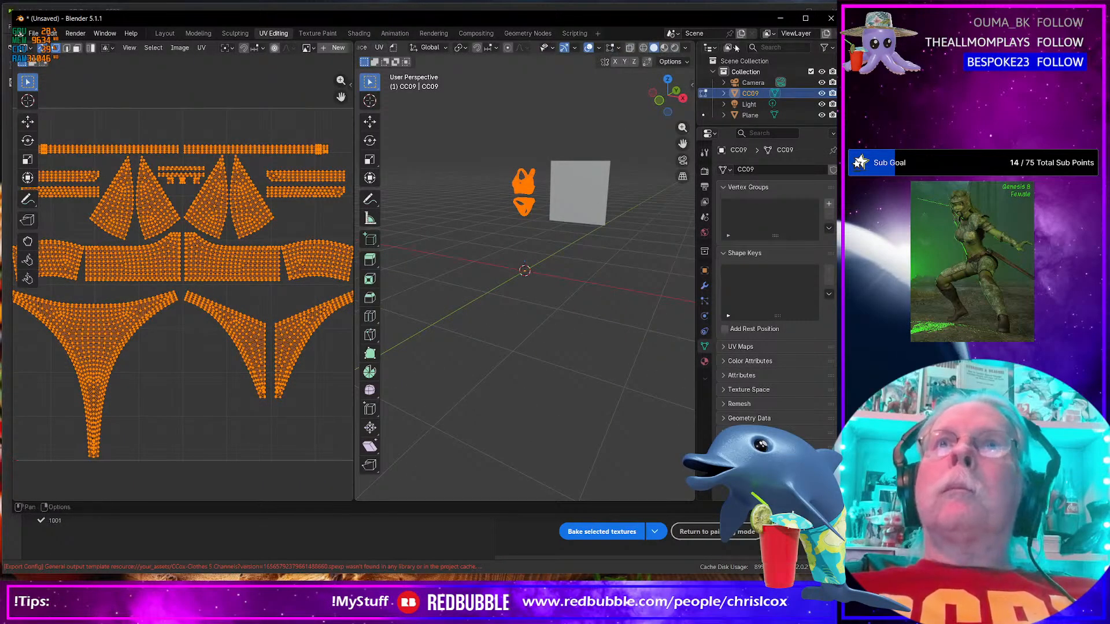
left_click(664, 48)
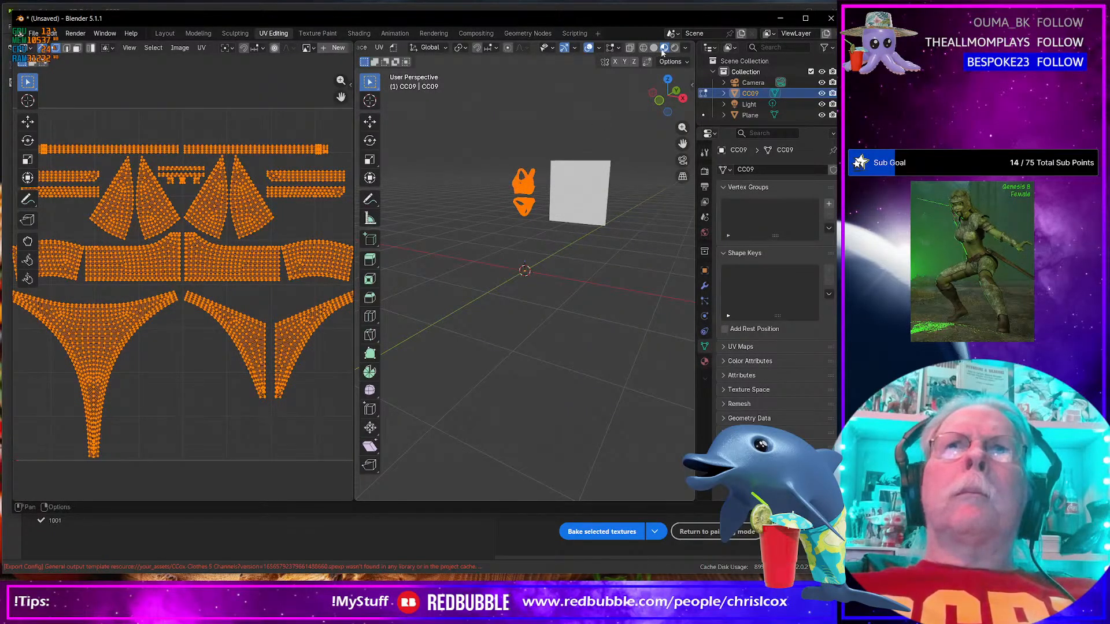
left_click(164, 34)
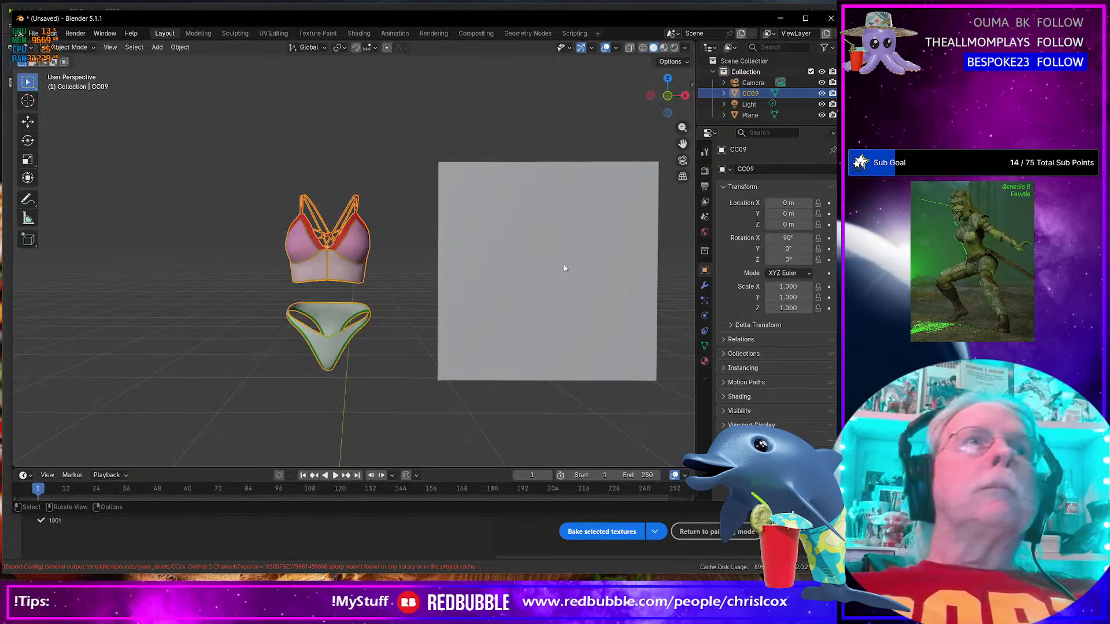
scroll(538, 280, "up", 3)
scroll(540, 281, "down", 1)
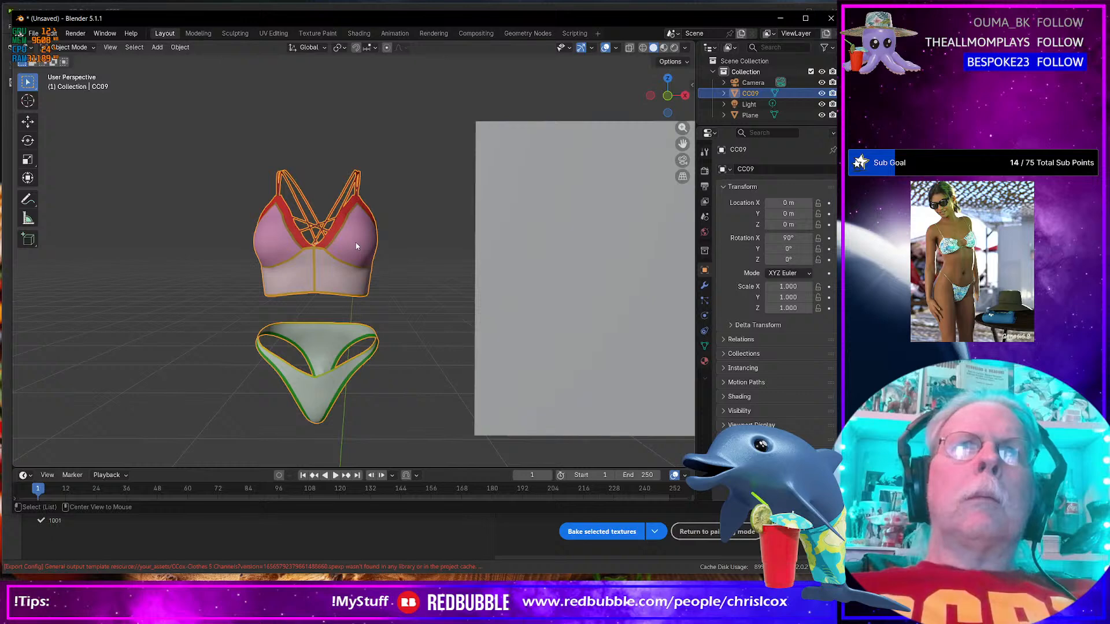
key("alt+Tab")
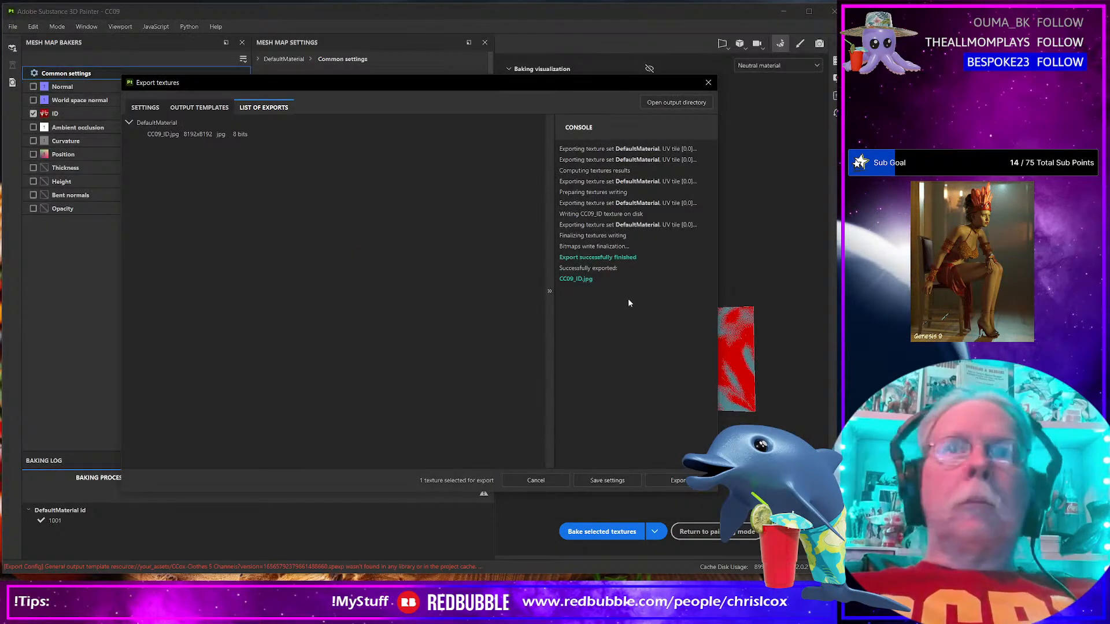
left_click(585, 282)
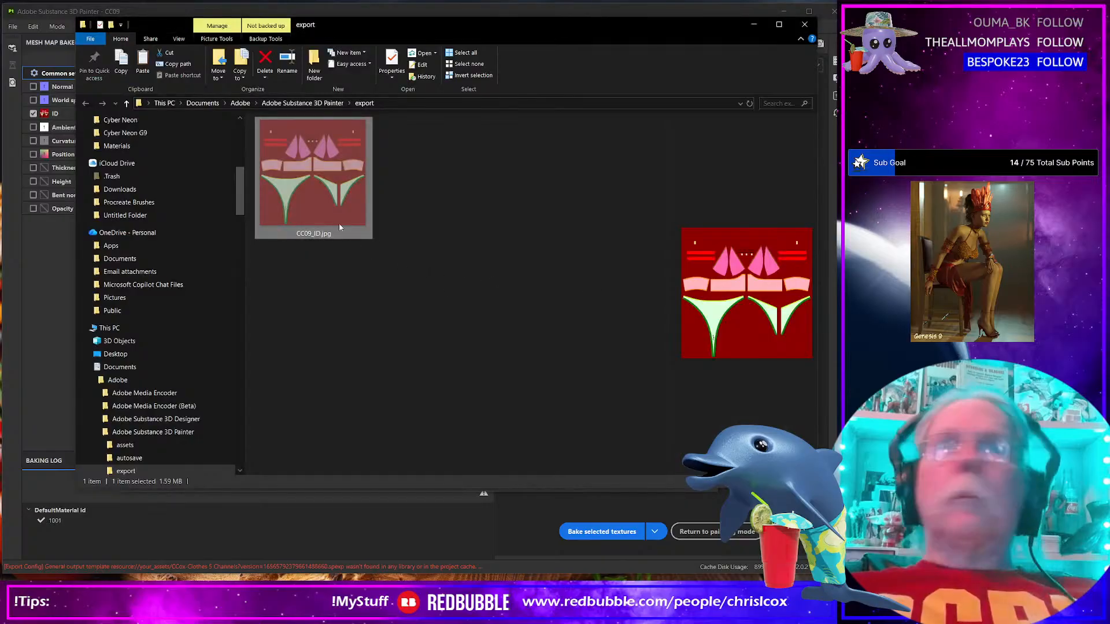
key("alt+Tab")
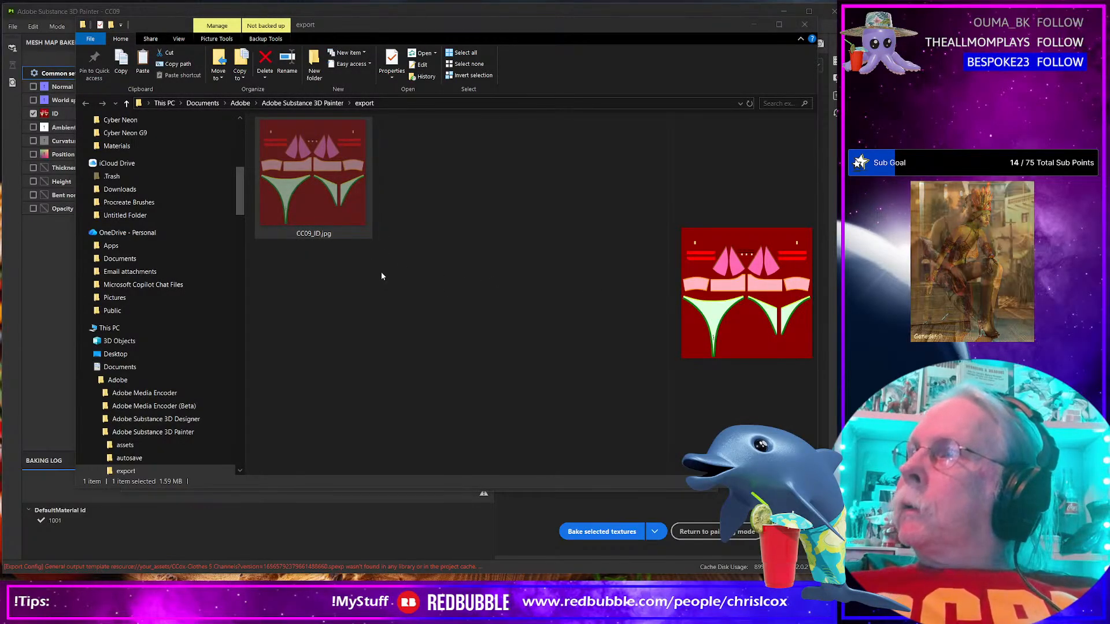
key("alt+Tab")
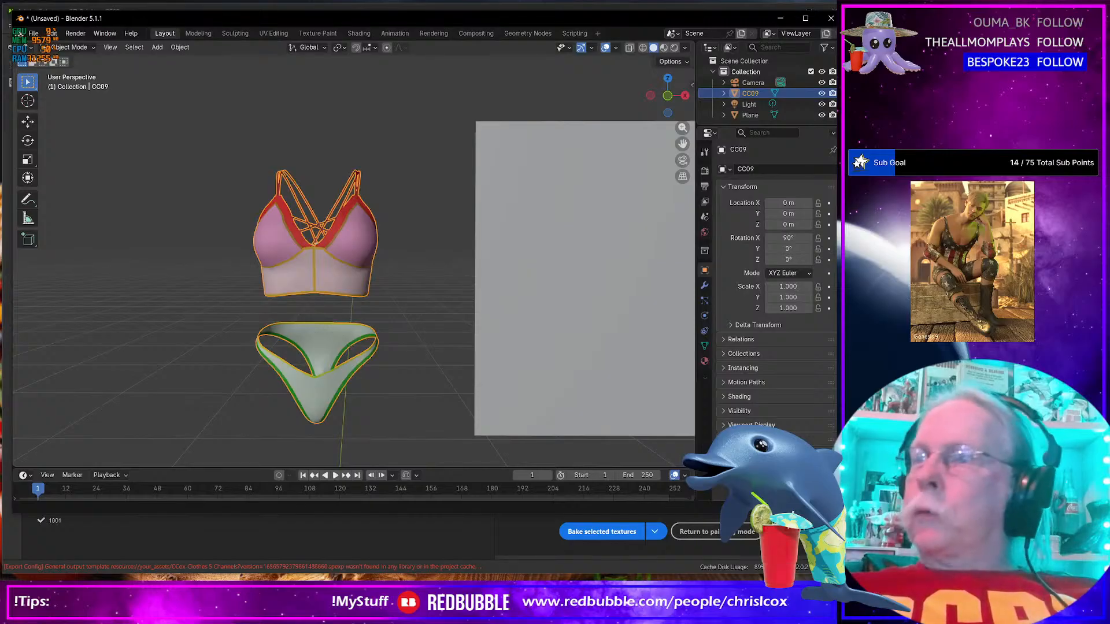
Paste CC09_ID.jpg into the WIP folder of CeeCee Basics 09, under Projects and Cee Cee Basics on drive D
key("super+e")
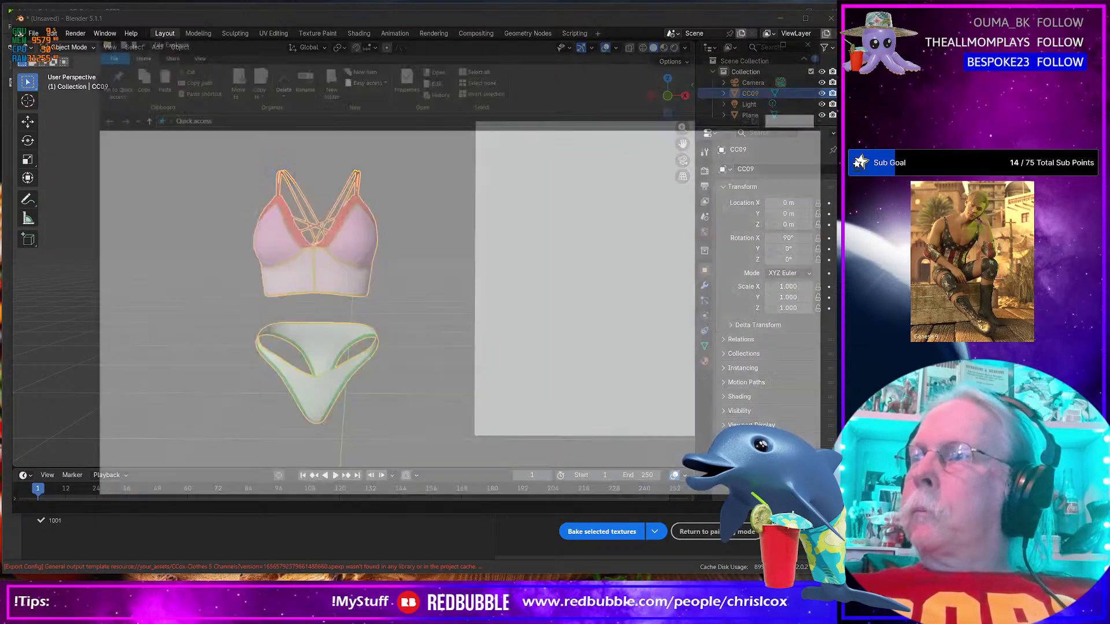
left_click(122, 234)
scroll(376, 254, "down", 7)
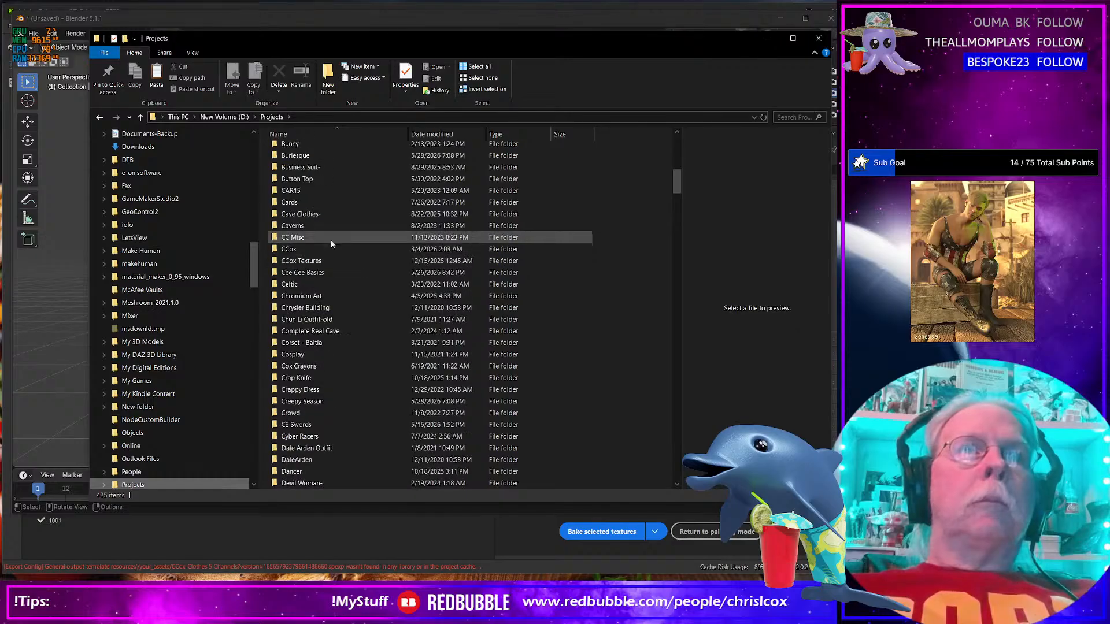
left_click(309, 275)
double_click(309, 276)
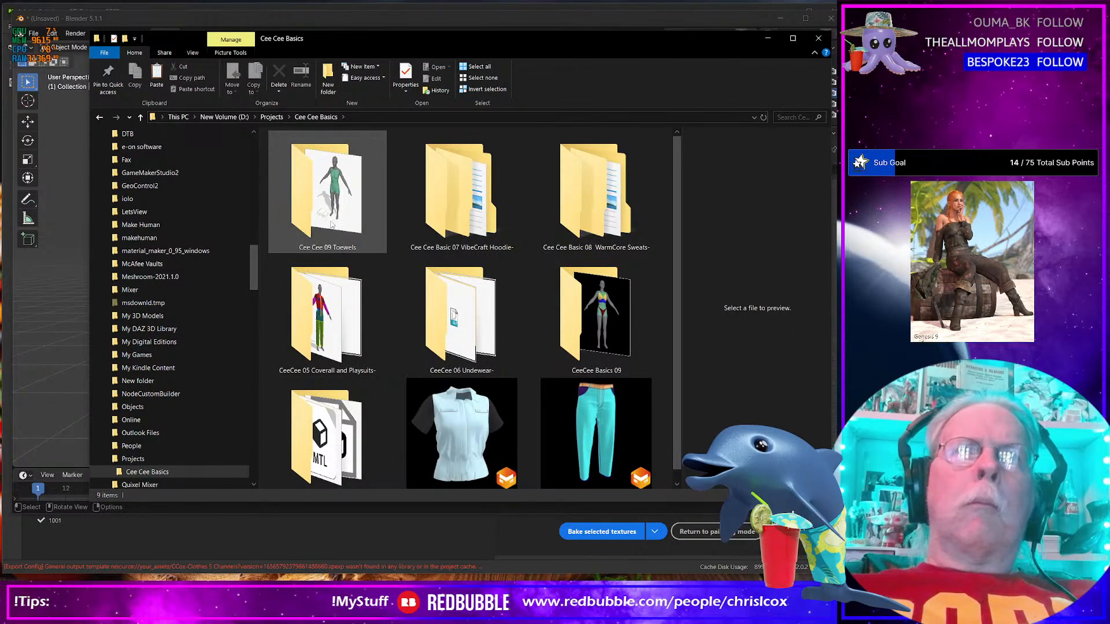
double_click(598, 318)
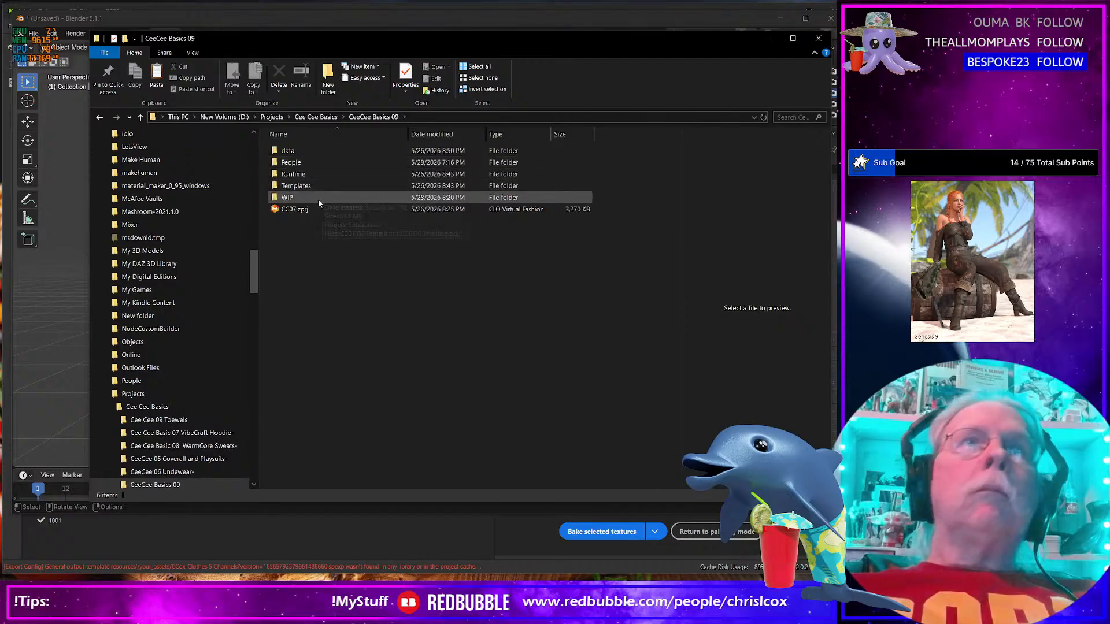
double_click(297, 199)
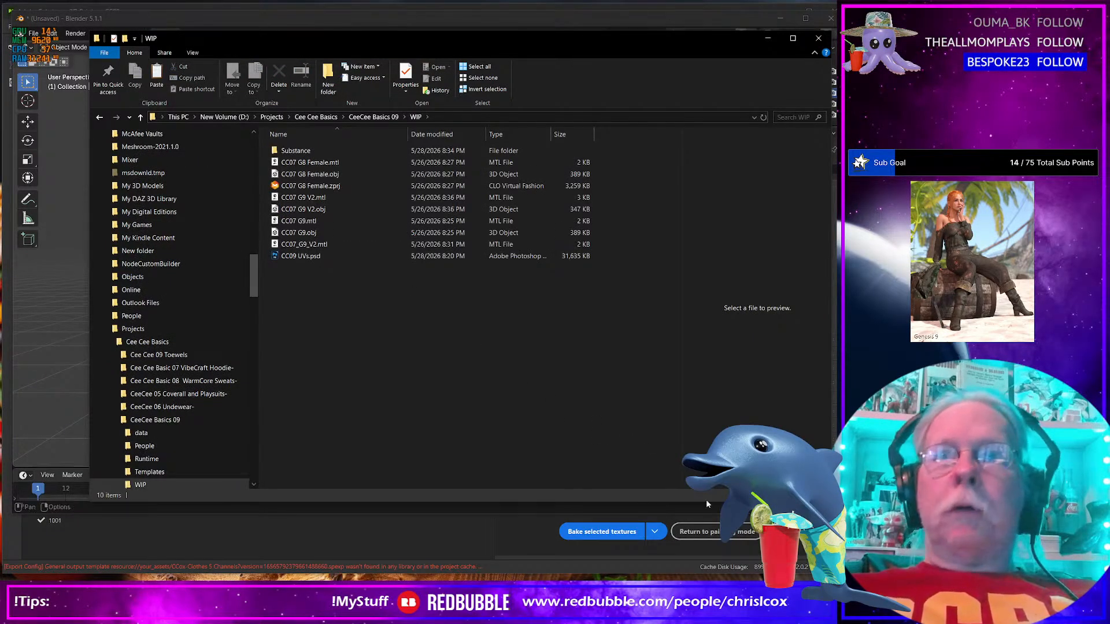
right_click(348, 359)
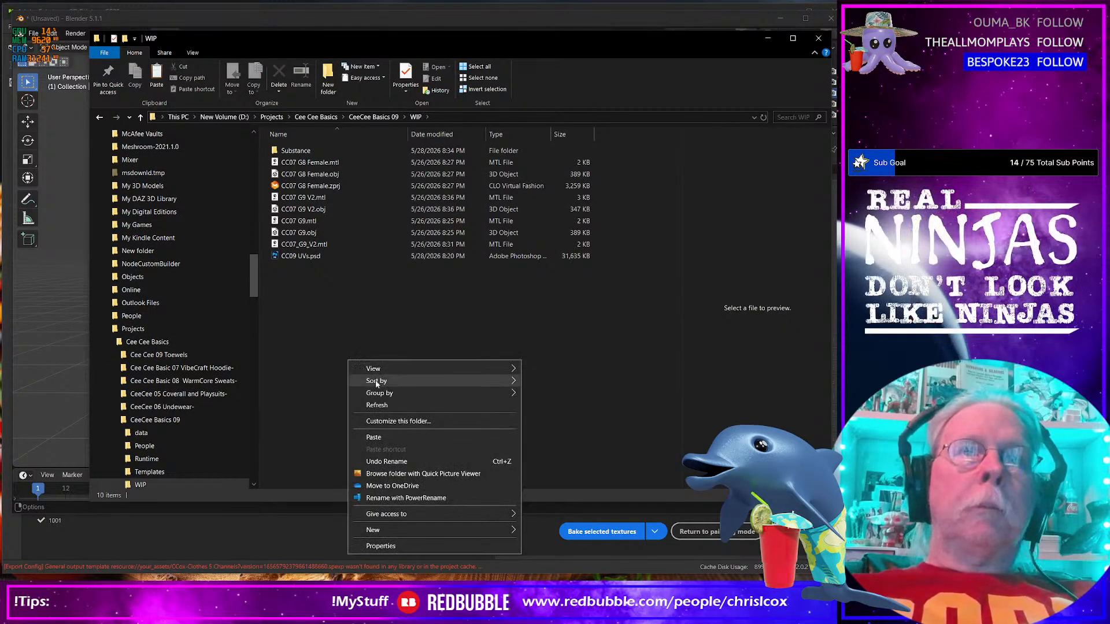
left_click(373, 438)
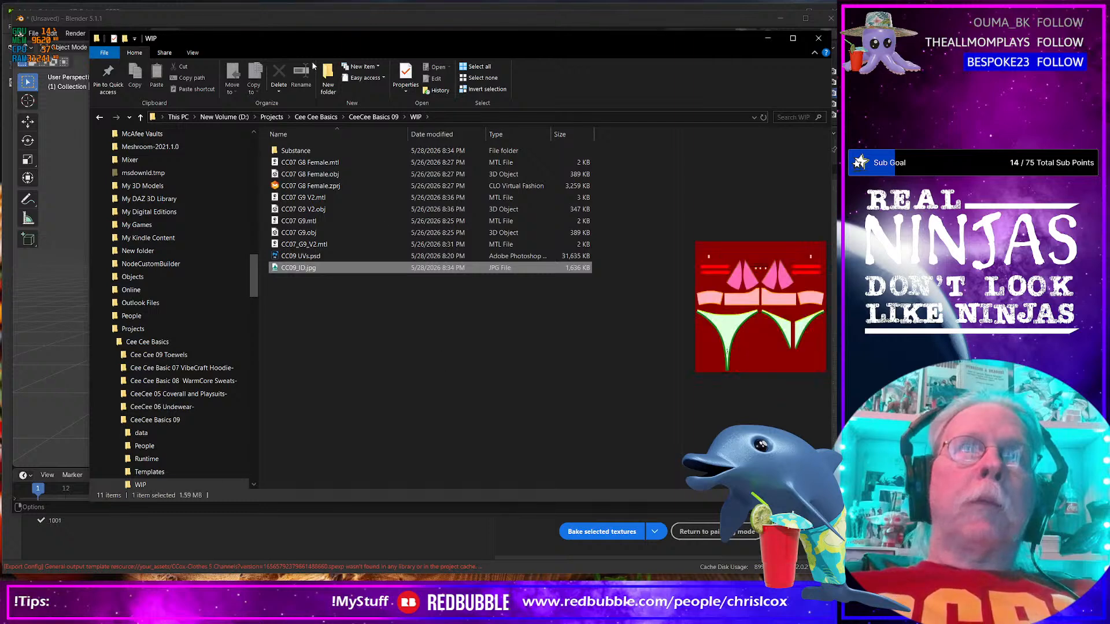
Switch to Photoshop and place CC09_ID.jpg at full canvas size as the top layer of CC09 UVs.psd
left_click_drag(311, 41, 1099, 104)
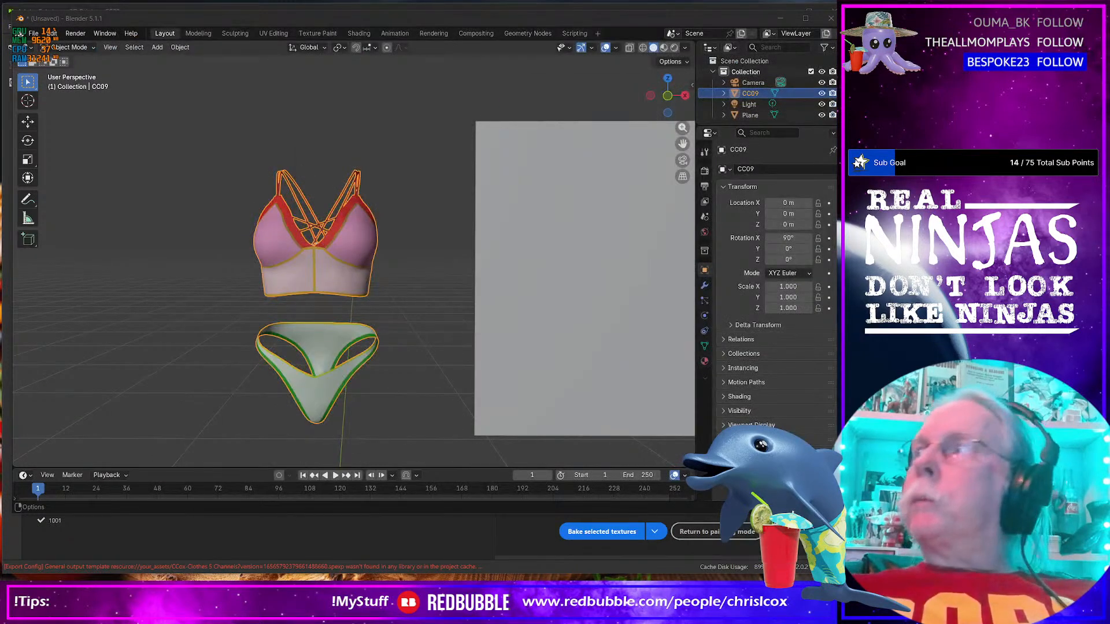
key("alt+Tab")
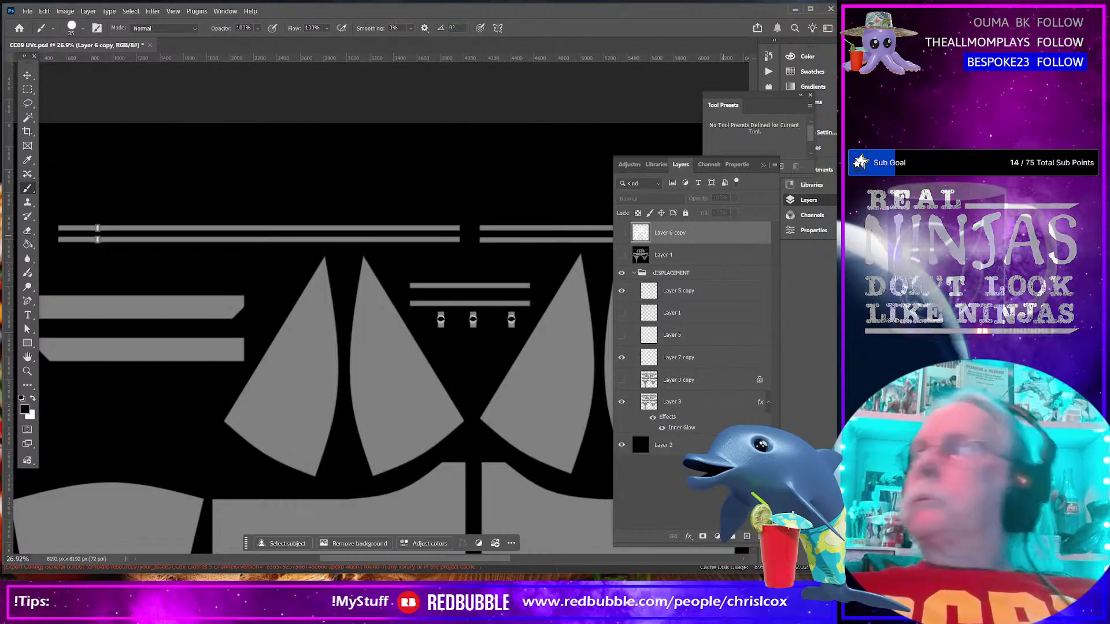
scroll(471, 272, "down", 5)
scroll(472, 272, "down", 2)
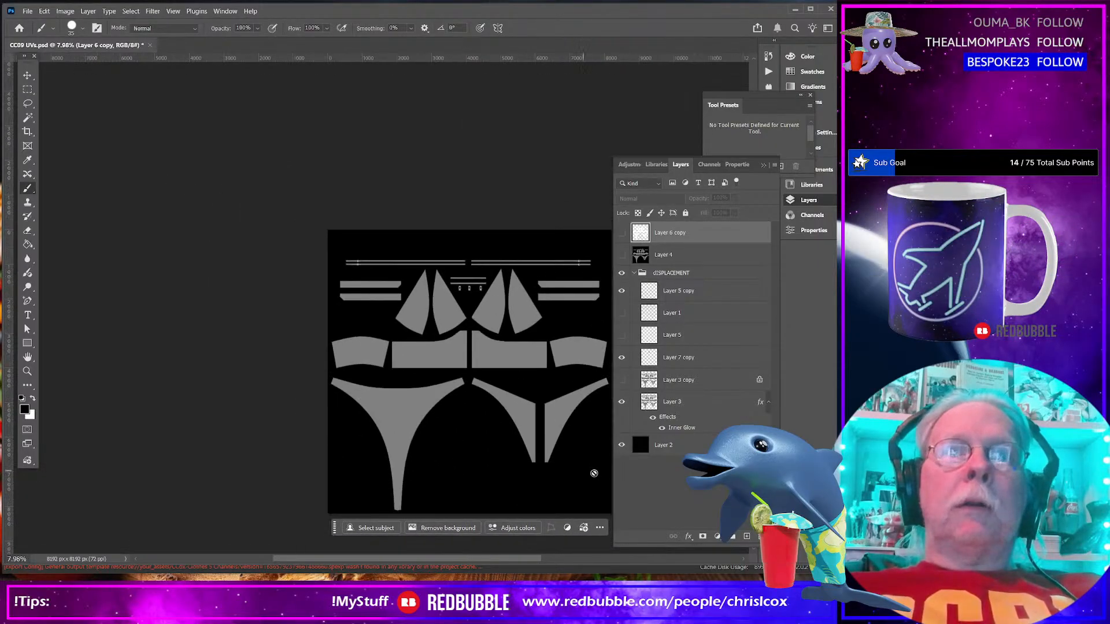
scroll(518, 560, "right", 4)
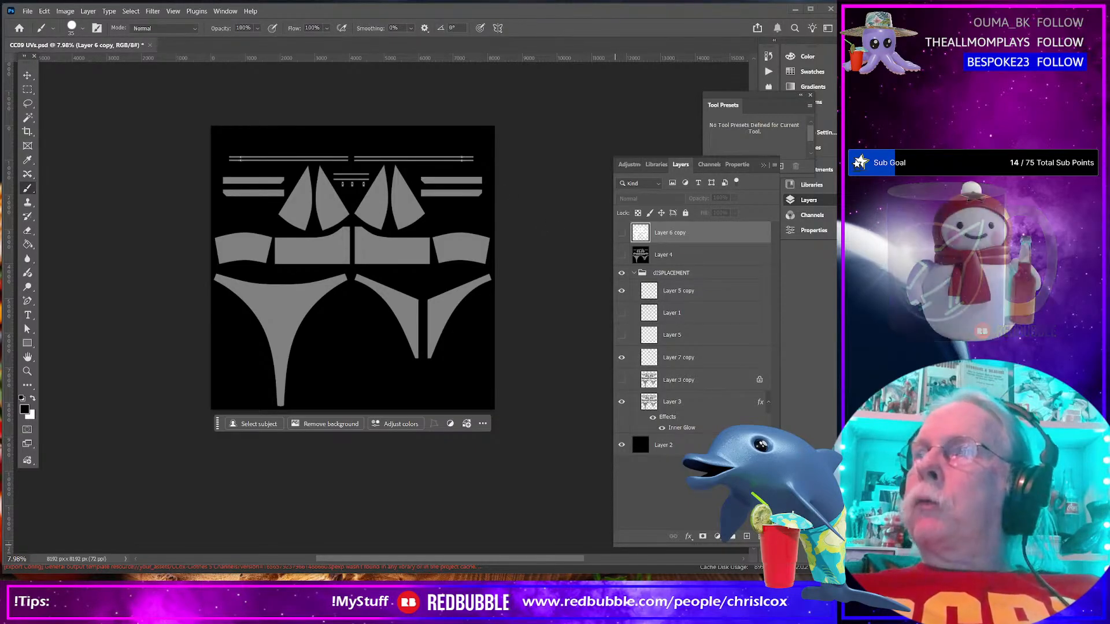
left_click_drag(595, 224, 526, 225)
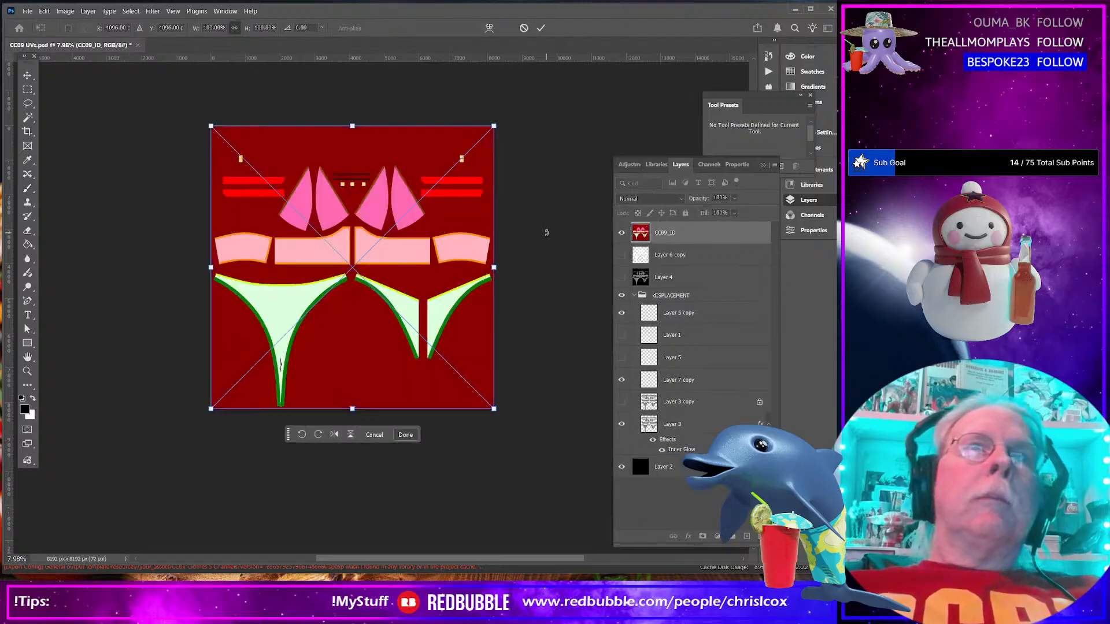
key("Return")
Select the yellow waistband and green leg trims of the large and middle panty pieces using the Magic Wand at tolerance 16
scroll(285, 322, "up", 5)
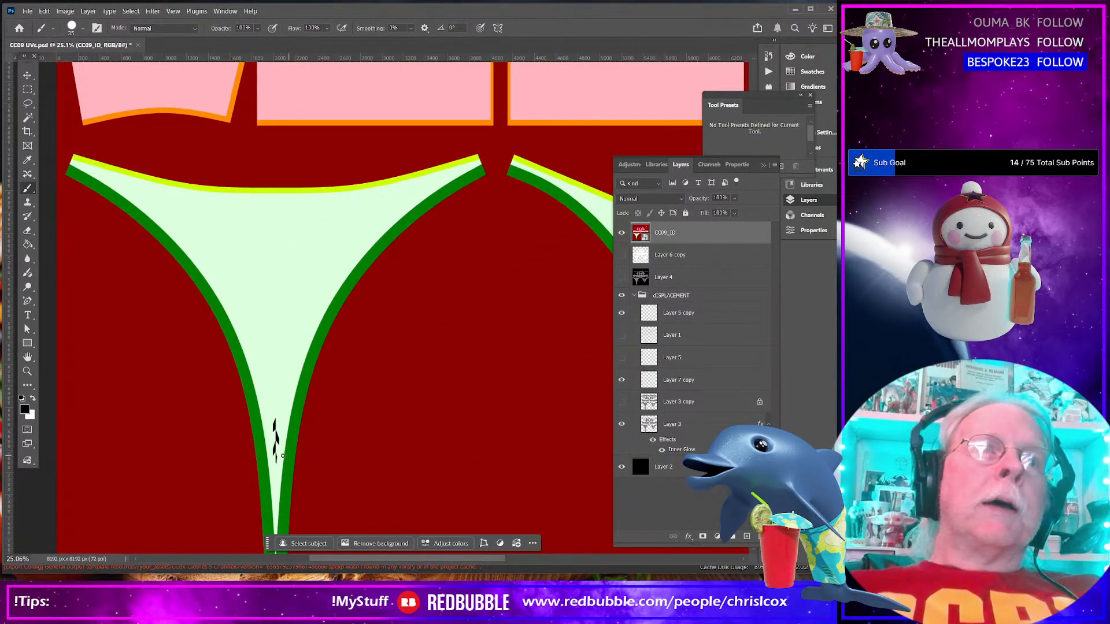
scroll(285, 455, "down", 3)
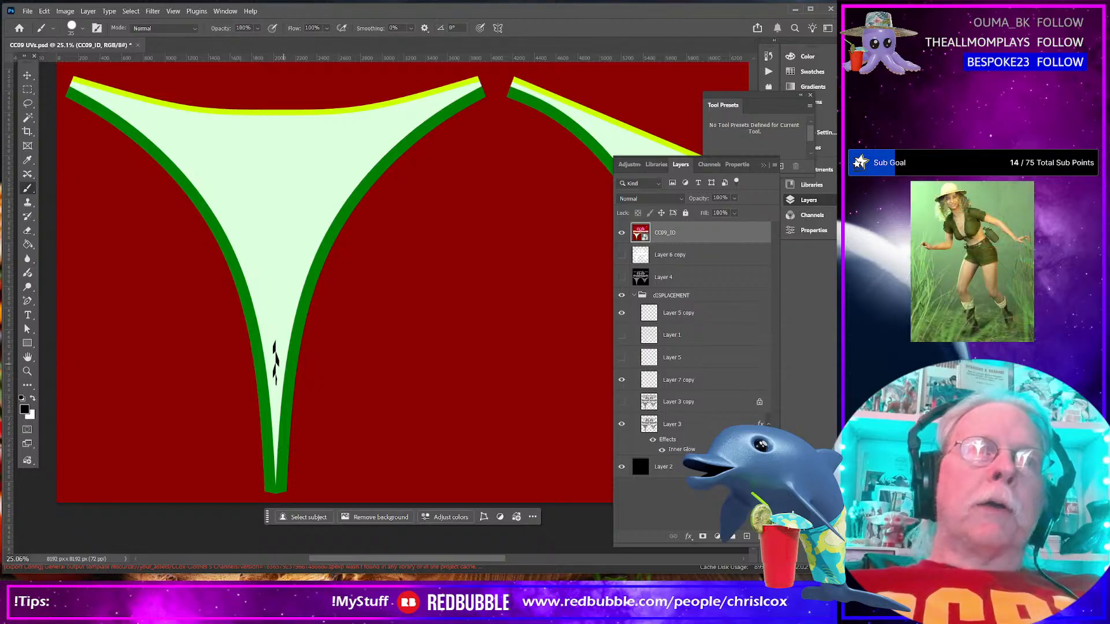
left_click(27, 117)
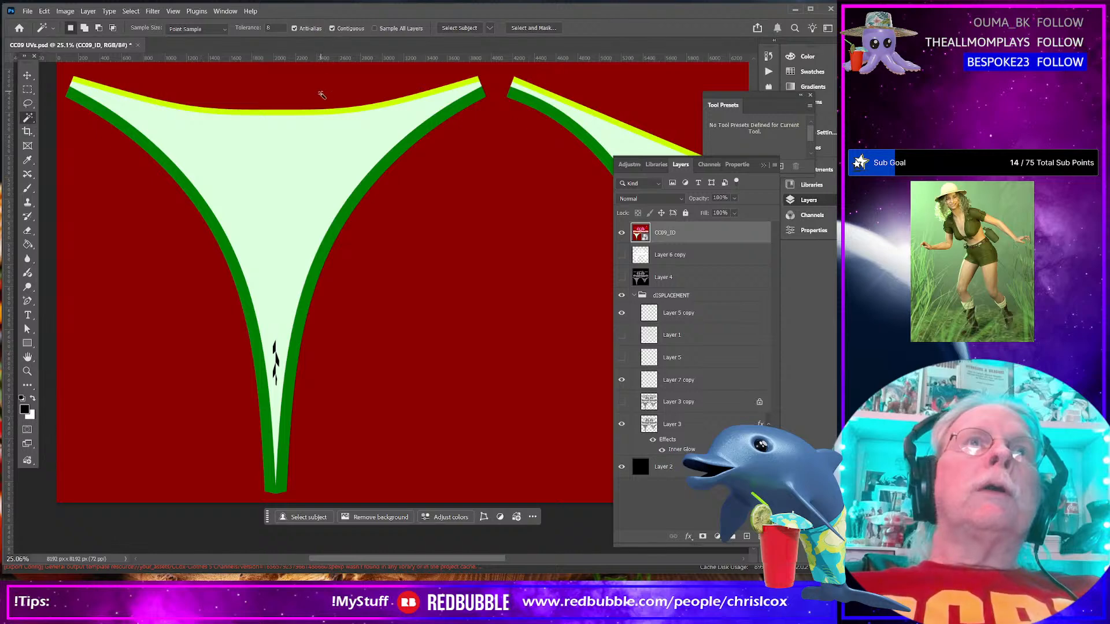
left_click(327, 113)
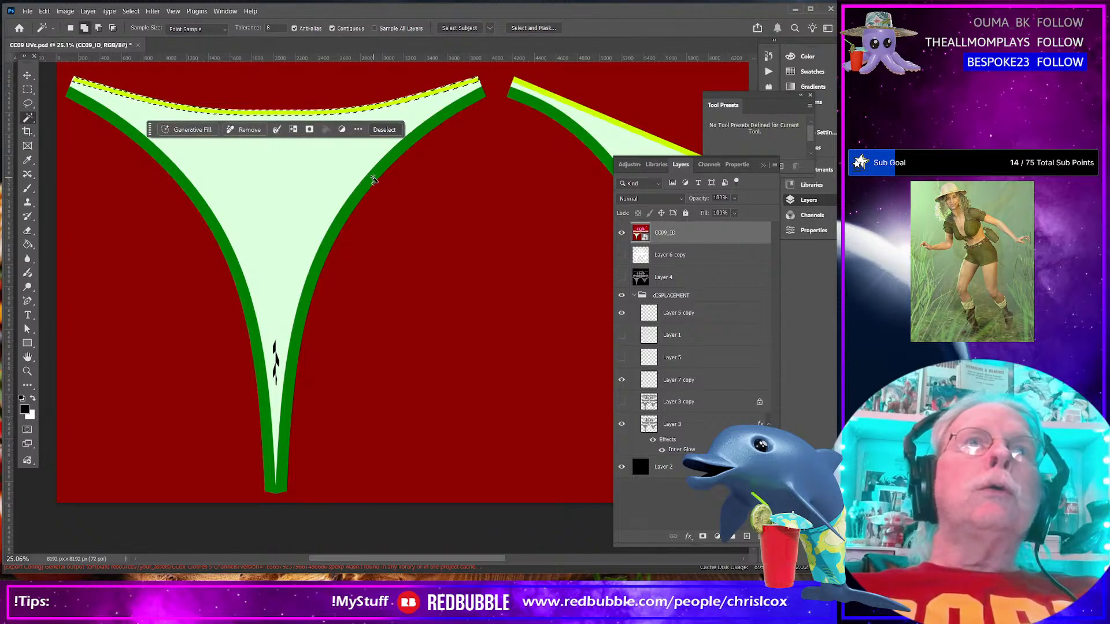
double_click(274, 28)
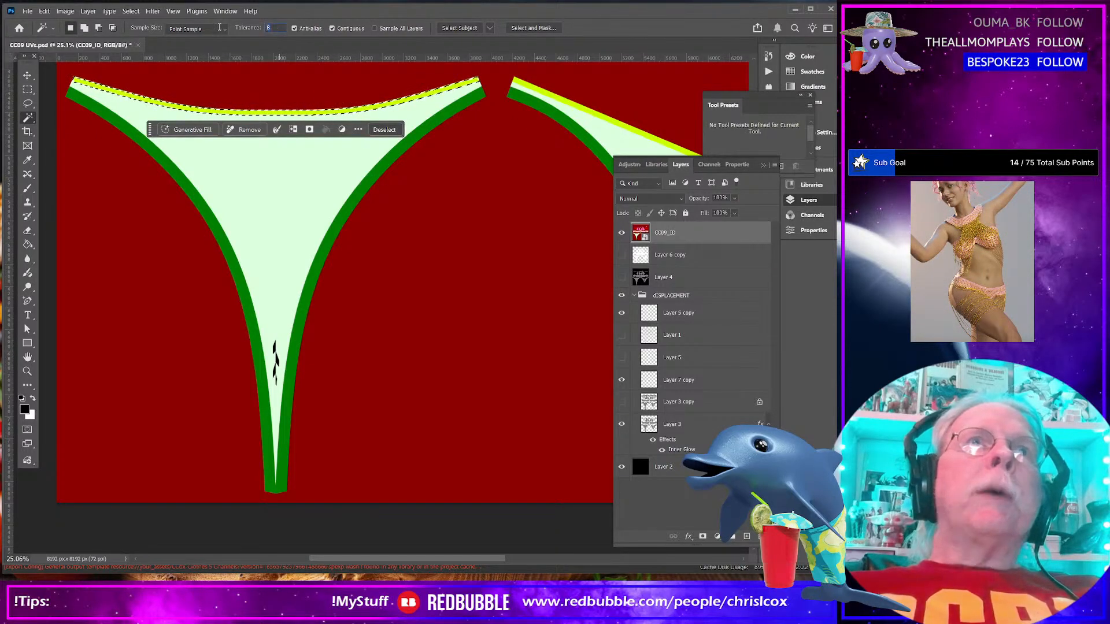
type("16")
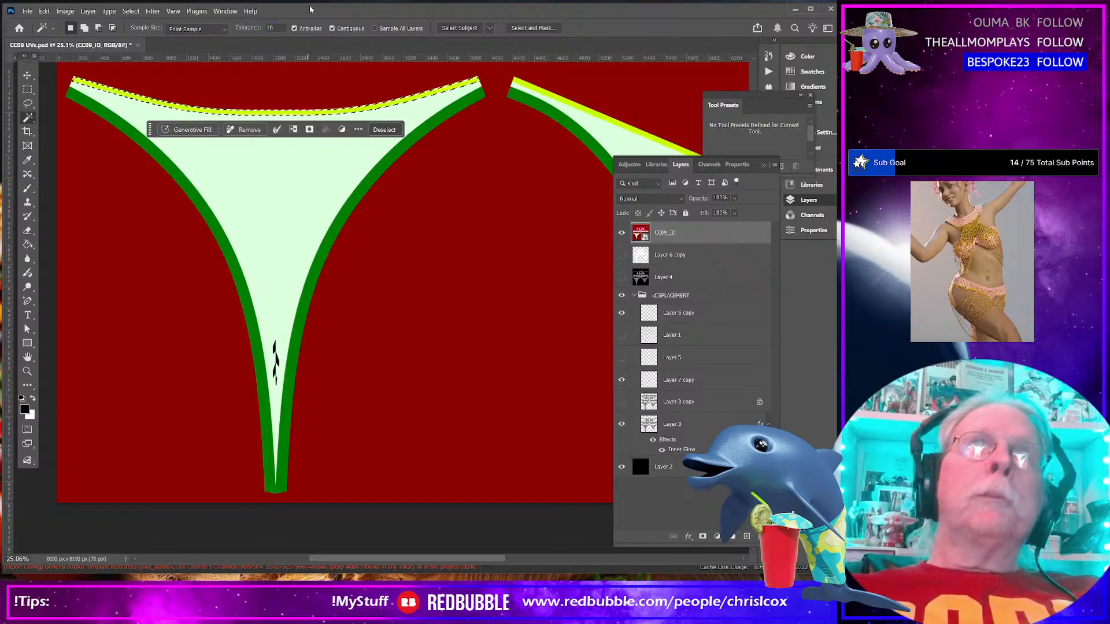
left_click(384, 166)
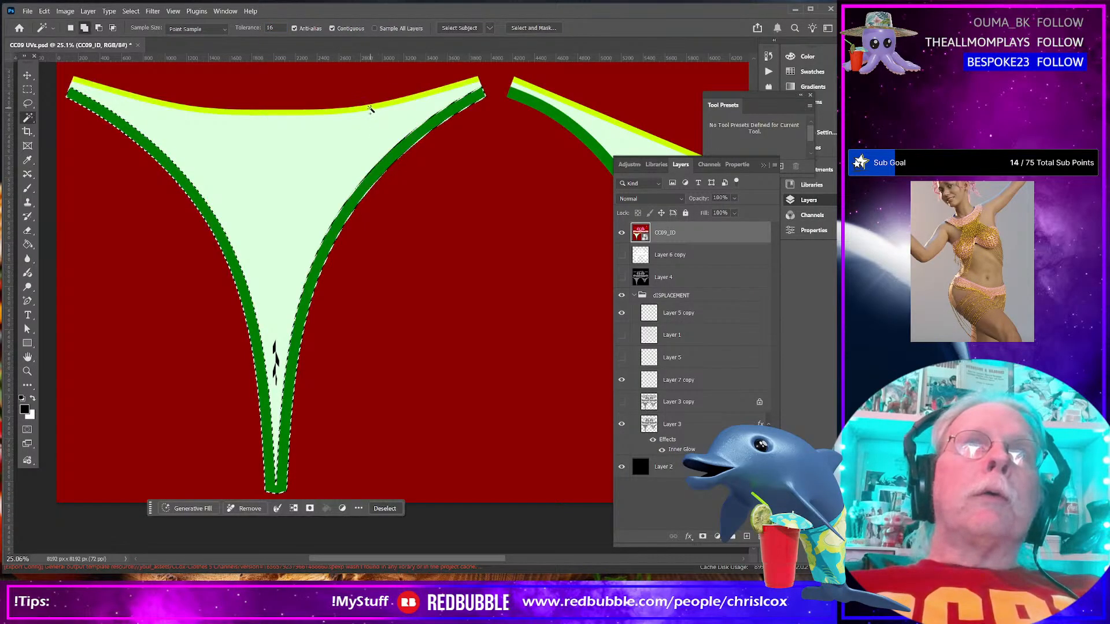
left_click(370, 109)
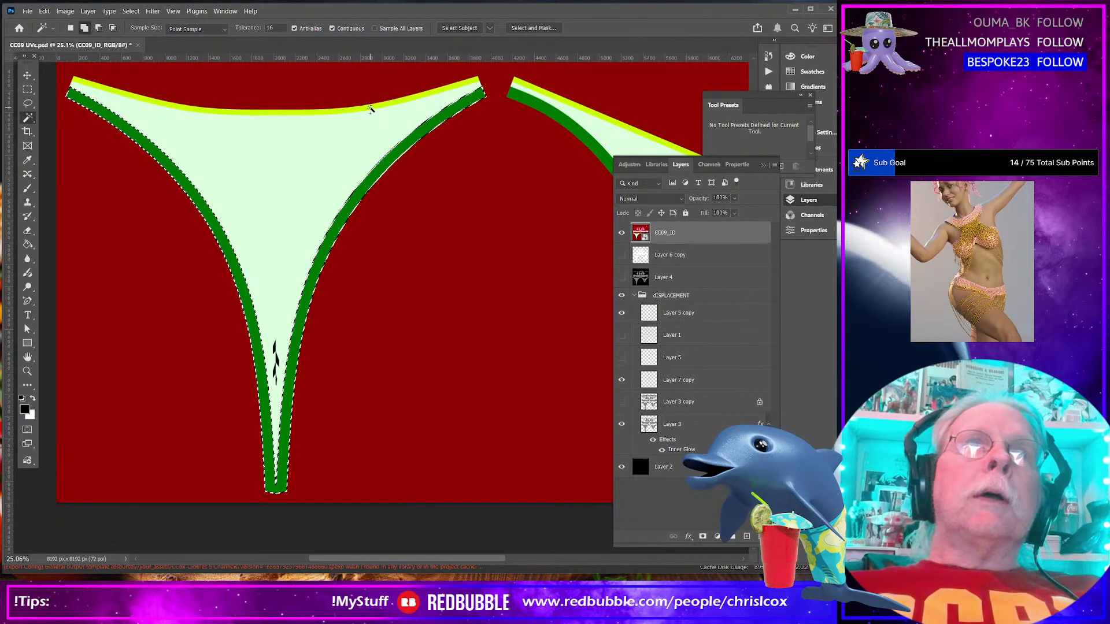
left_click(568, 125)
left_click(576, 116)
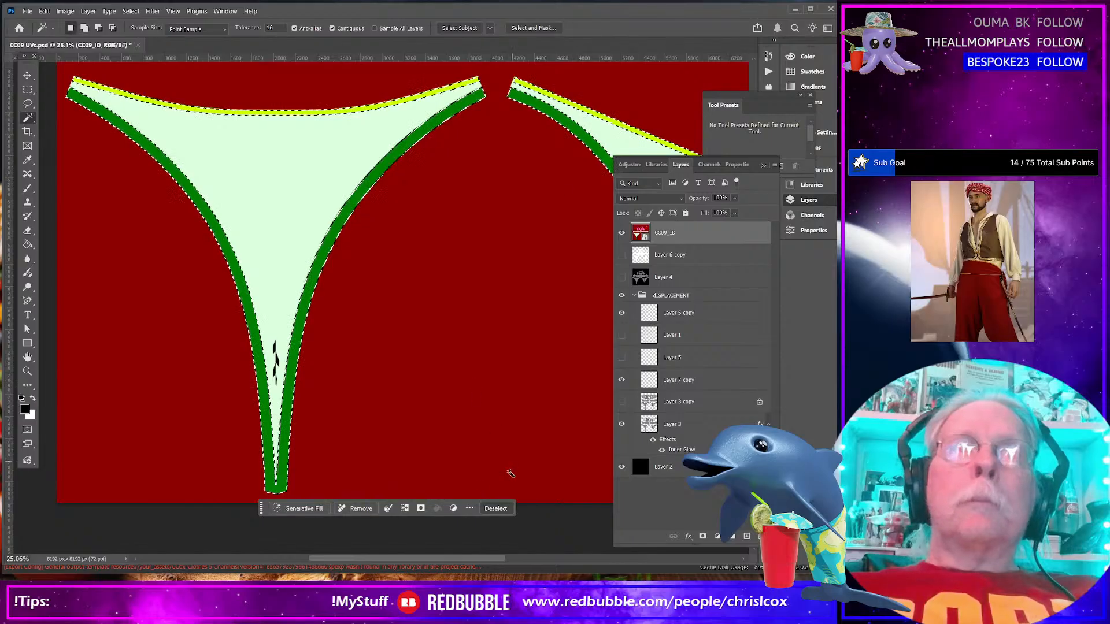
Add the yellow waistband and green leg trim of the remaining panty piece to the selection
left_click_drag(463, 556, 566, 559)
left_click(371, 153, "shift")
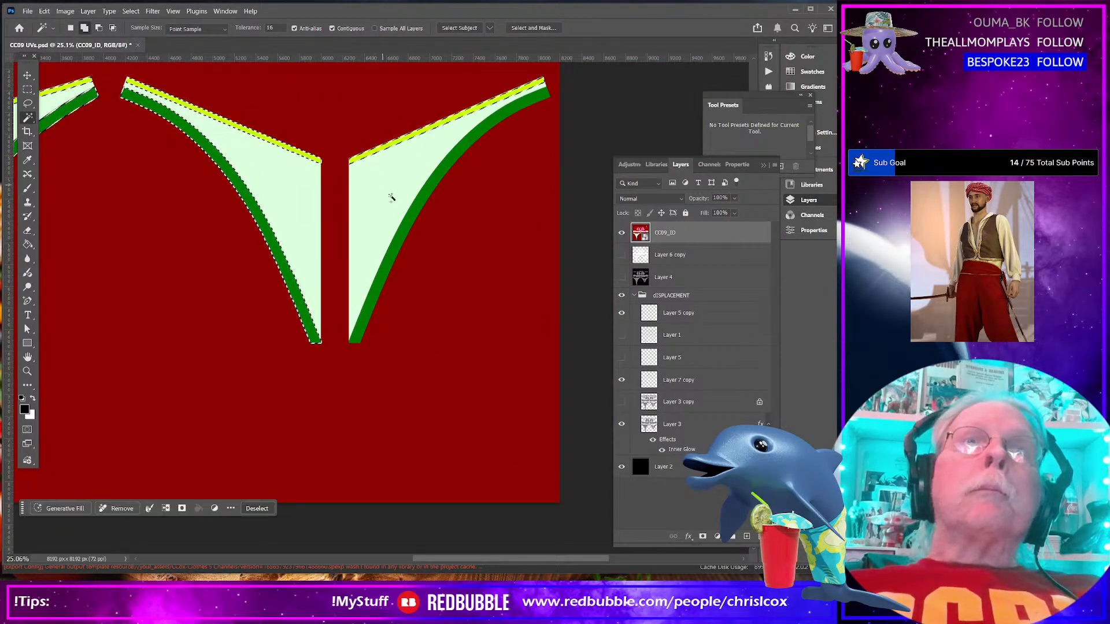
left_click(409, 225, "shift")
Add the orange trims of all the light pink bra band pieces to the selection
scroll(406, 228, "up", 1)
scroll(407, 230, "up", 5)
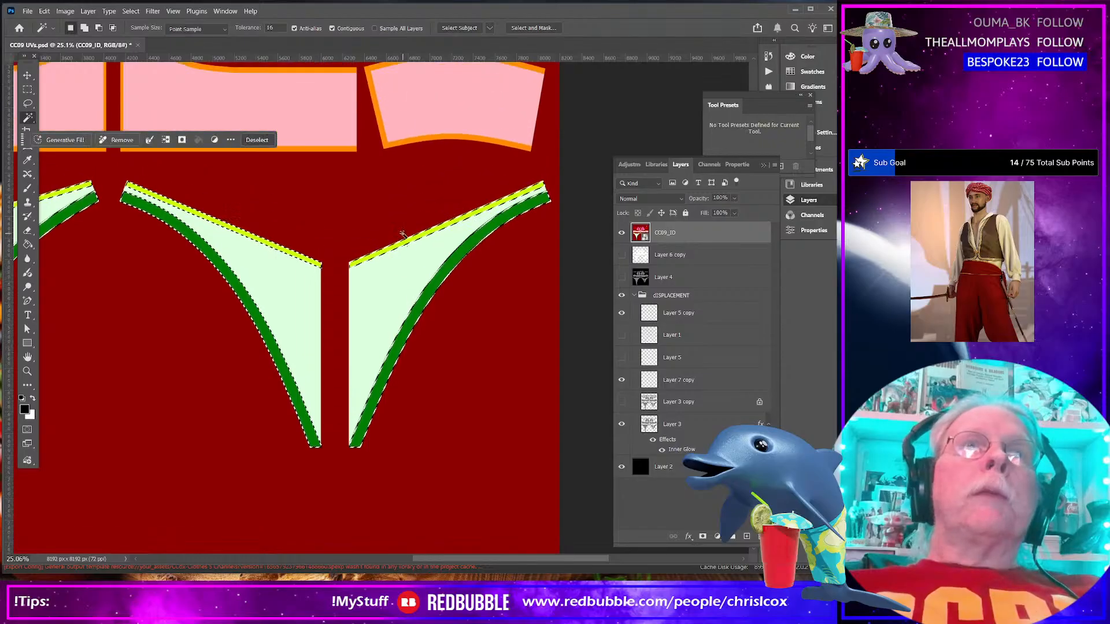
left_click(397, 249, "shift")
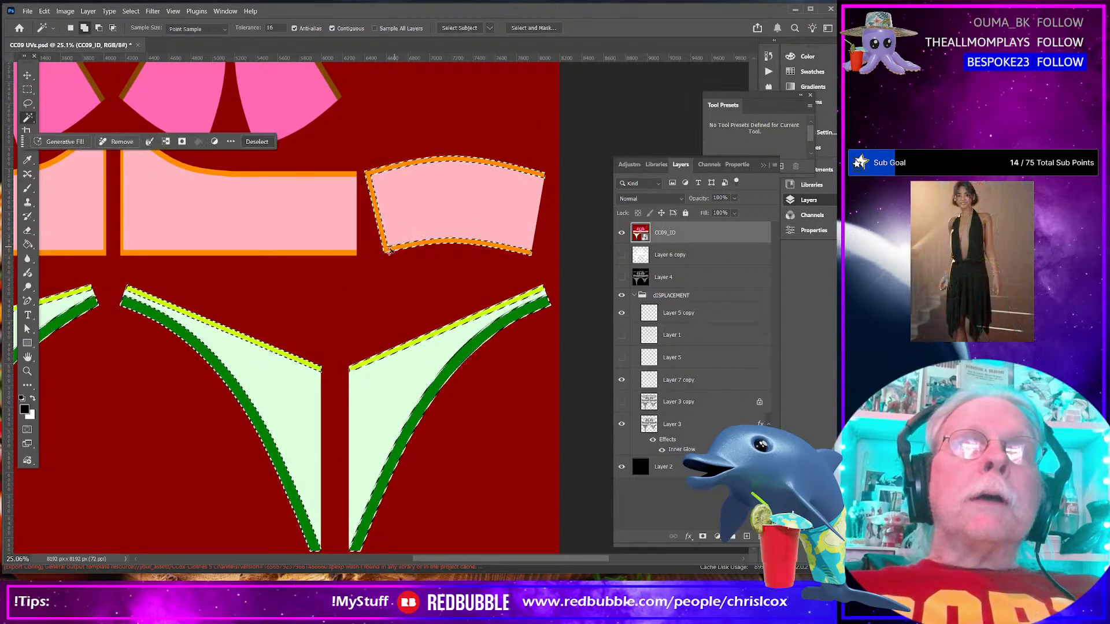
left_click(343, 254, "shift")
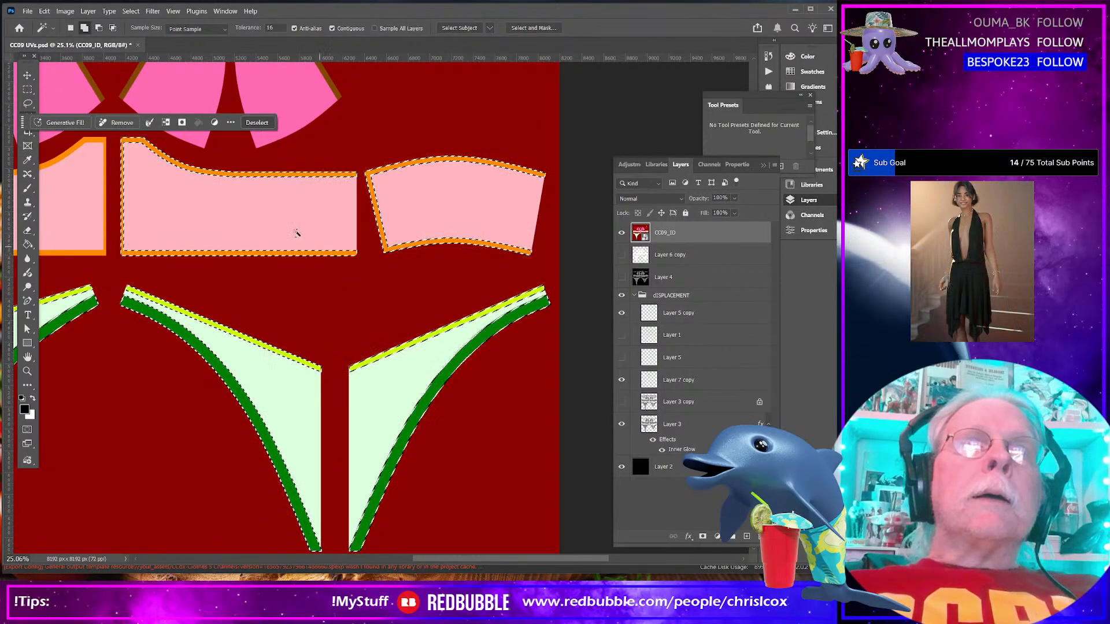
left_click(81, 147, "shift")
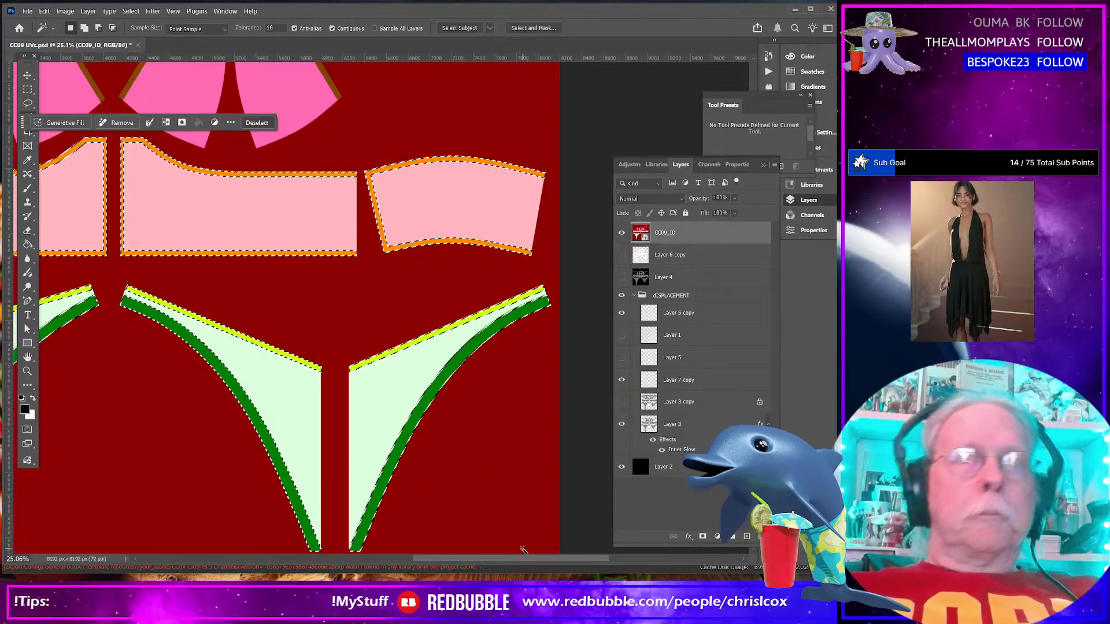
left_click_drag(488, 558, 361, 557)
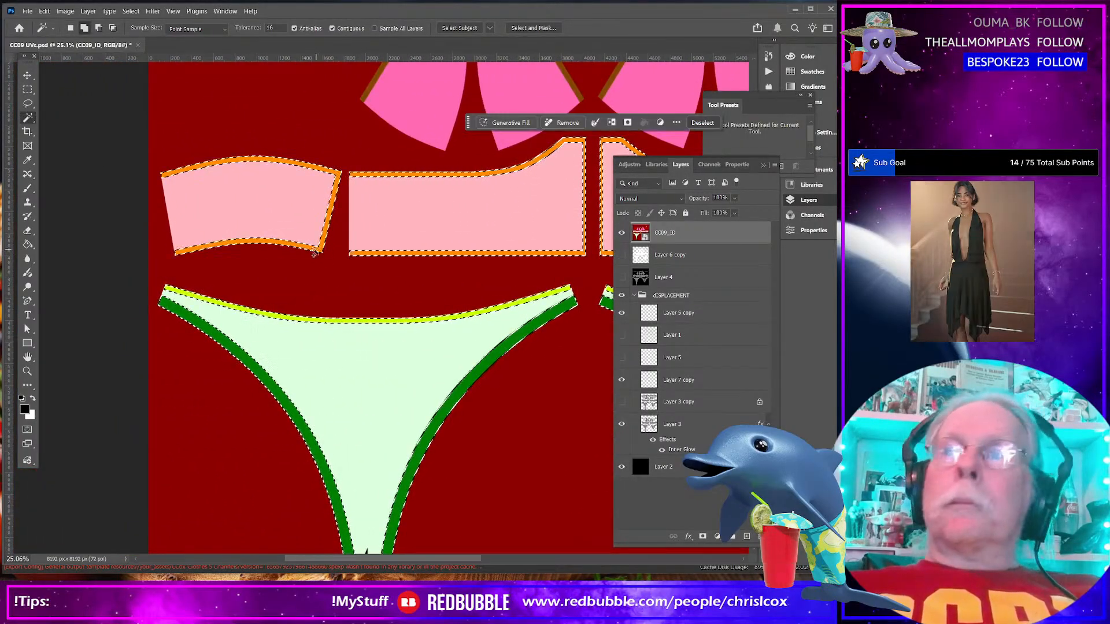
Add the brown edge trims of the four pink bra cup pieces to the selection
scroll(428, 279, "up", 3)
scroll(430, 280, "up", 3)
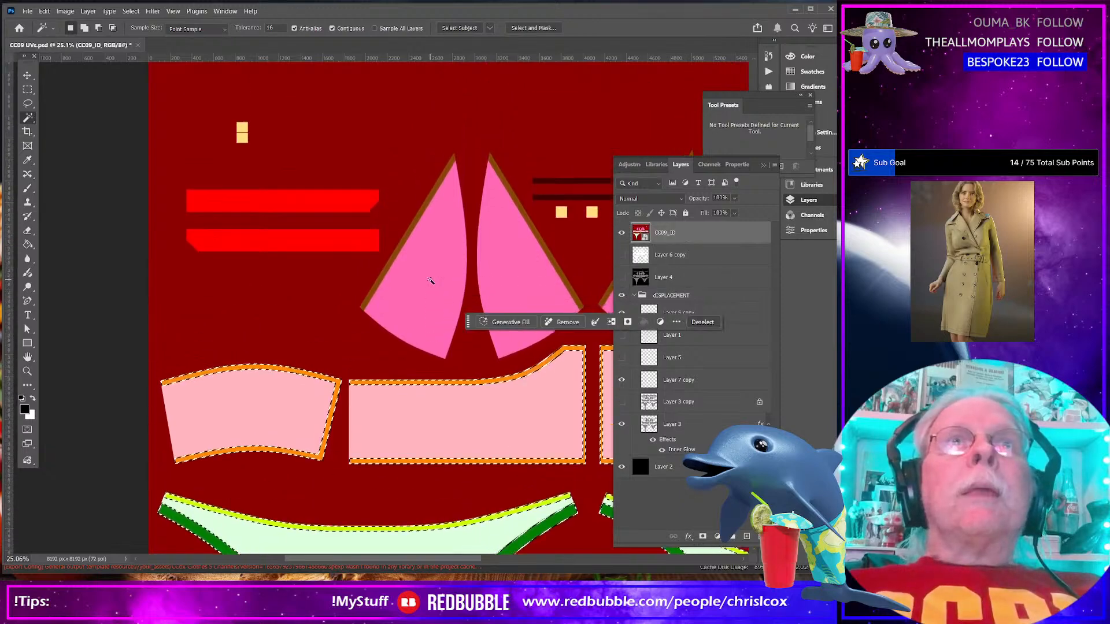
left_click(374, 317)
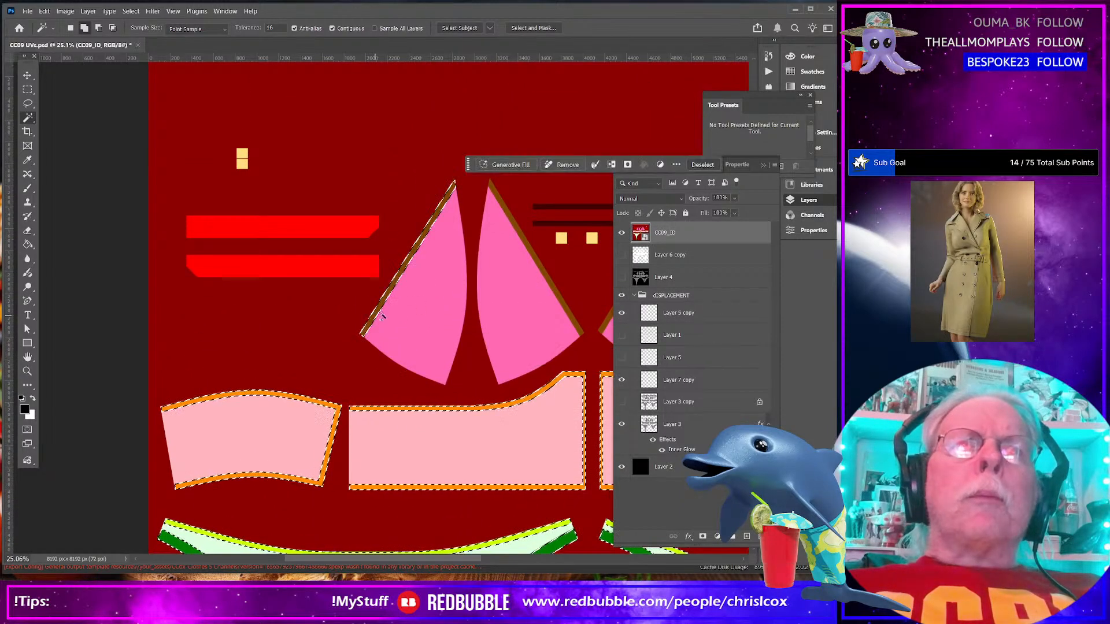
left_click(555, 291, "shift")
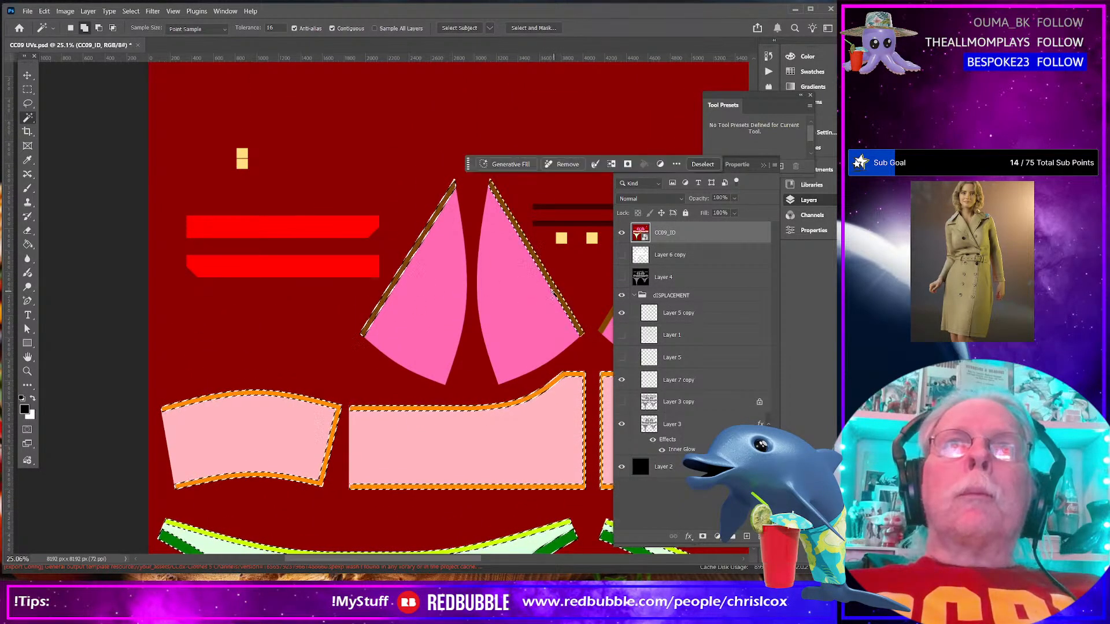
left_click_drag(472, 556, 567, 561)
left_click(285, 274, "shift")
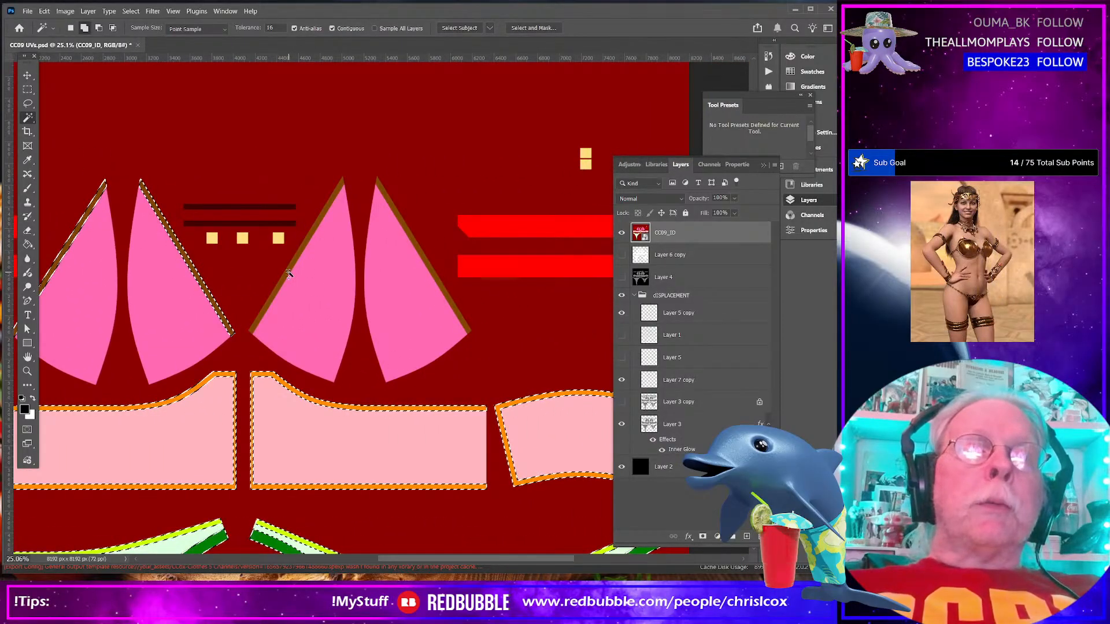
left_click(444, 294, "shift")
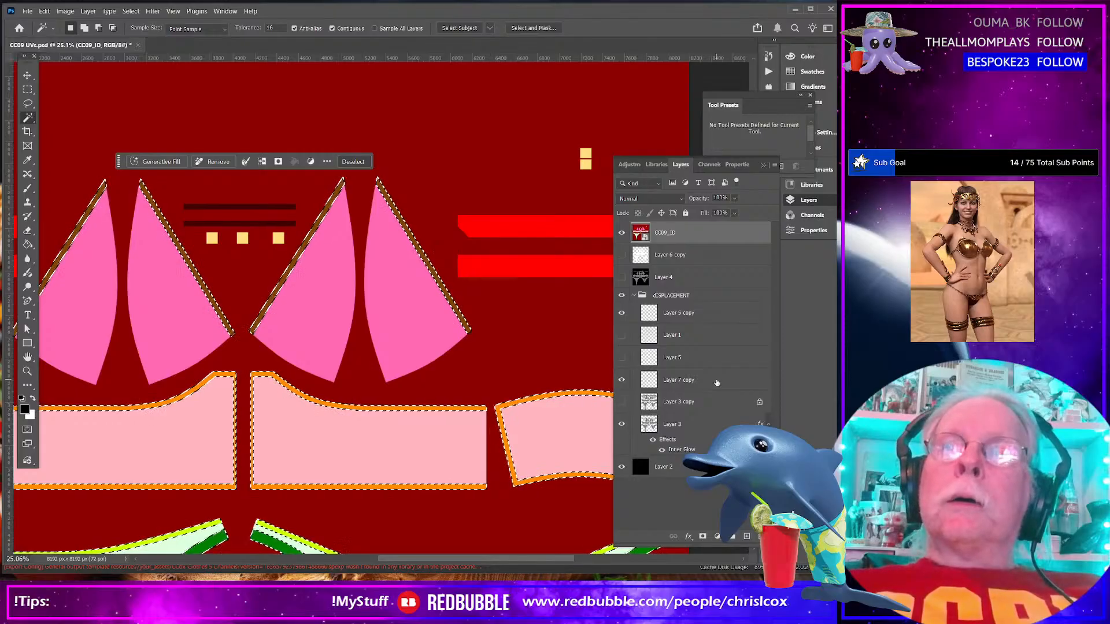
Hide the CC09_ID layer, check the displacement layers' visibility, and make Layer 3 in the DISPLACEMENT group active
left_click(717, 383)
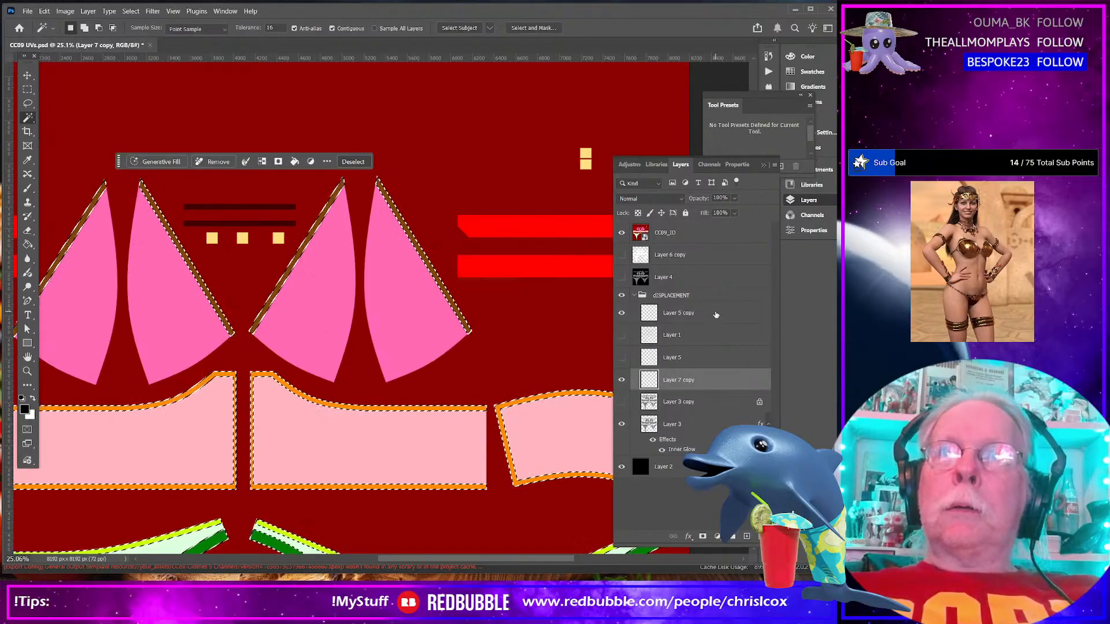
left_click(621, 232)
left_click(622, 314)
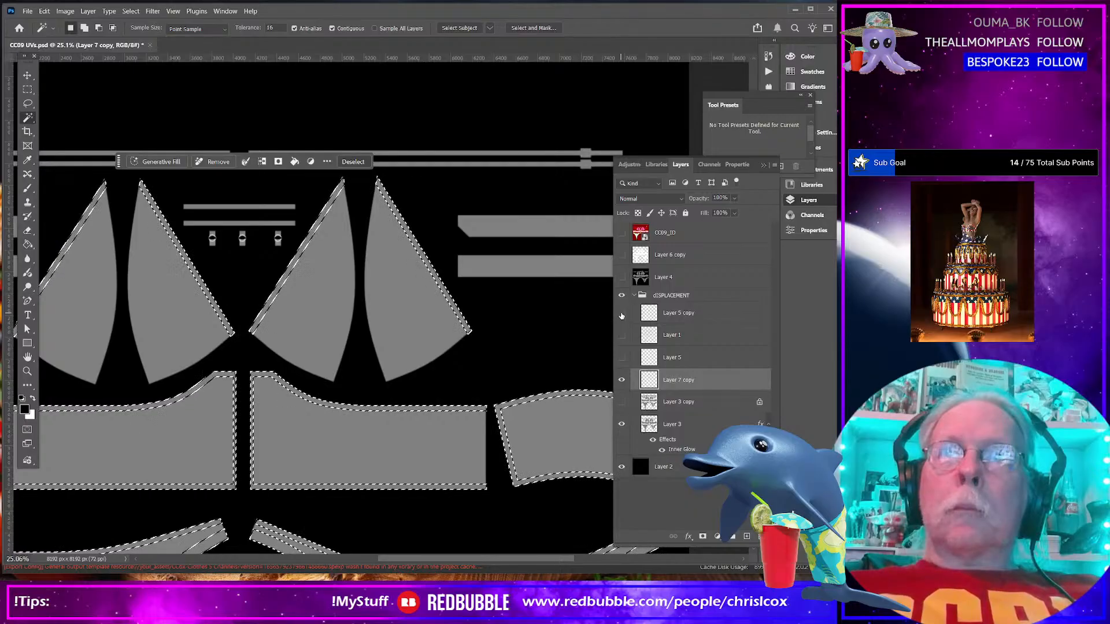
left_click(622, 426)
left_click(622, 426)
left_click(710, 422)
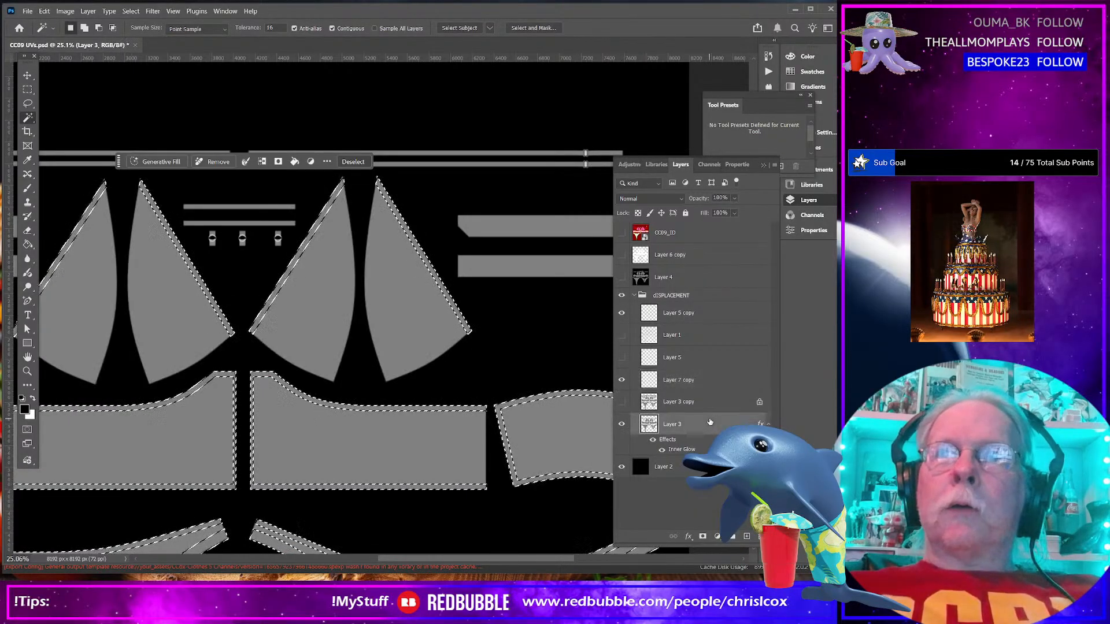
Create a new empty layer named Layer 6 directly above Layer 3 in the DISPLACEMENT group
left_click(774, 166)
left_click(803, 173)
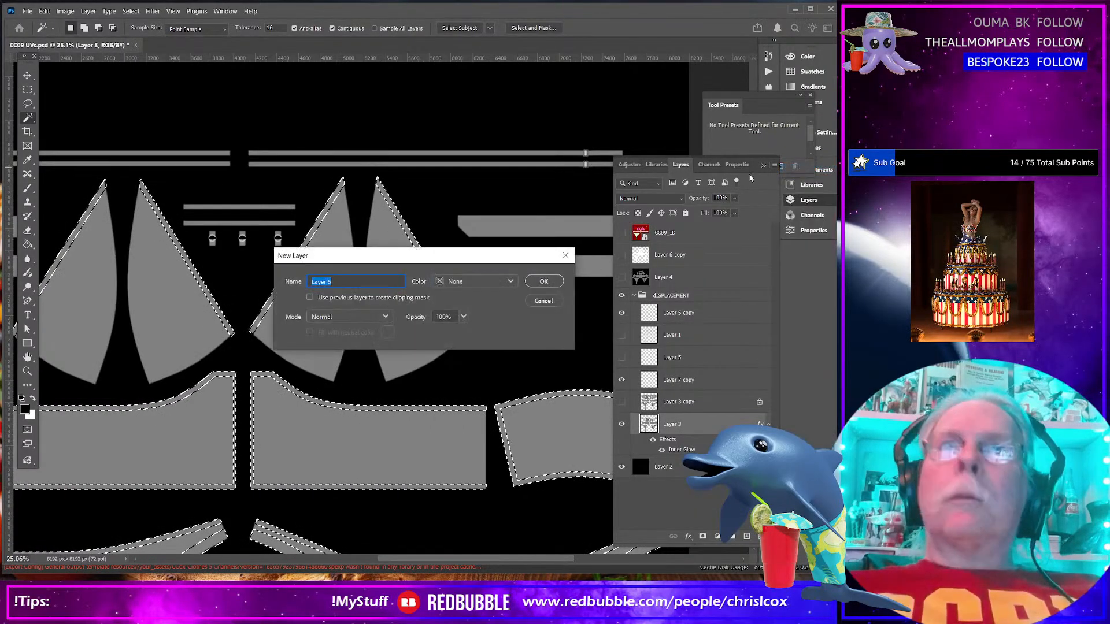
left_click(540, 281)
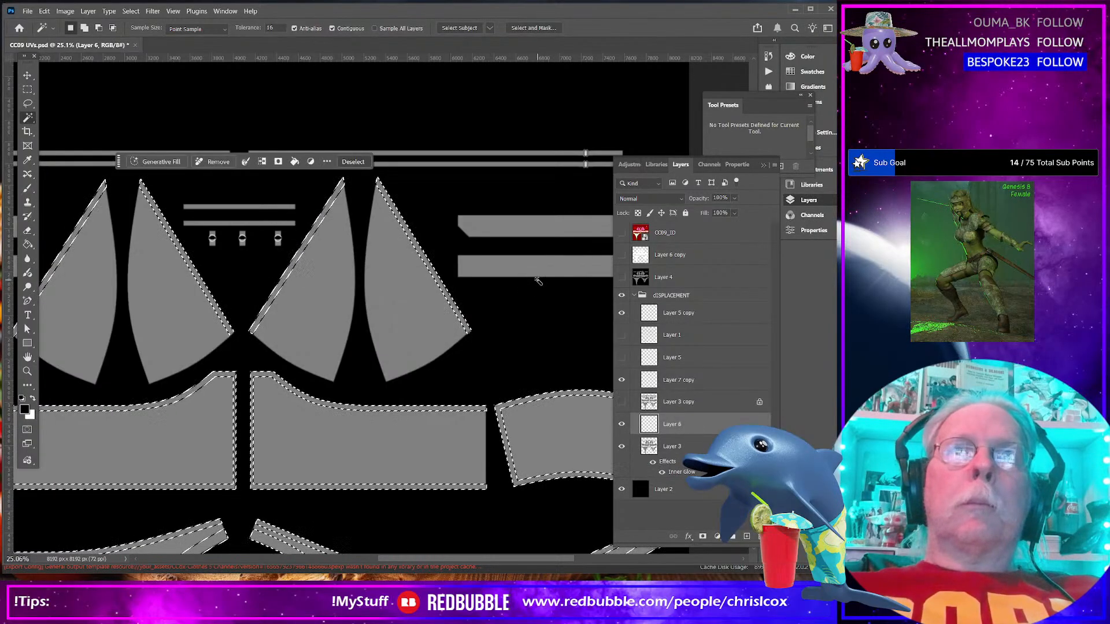
Fill the selected trims on Layer 6 with mid grey, RGB 128, 128, 128
left_click(25, 410)
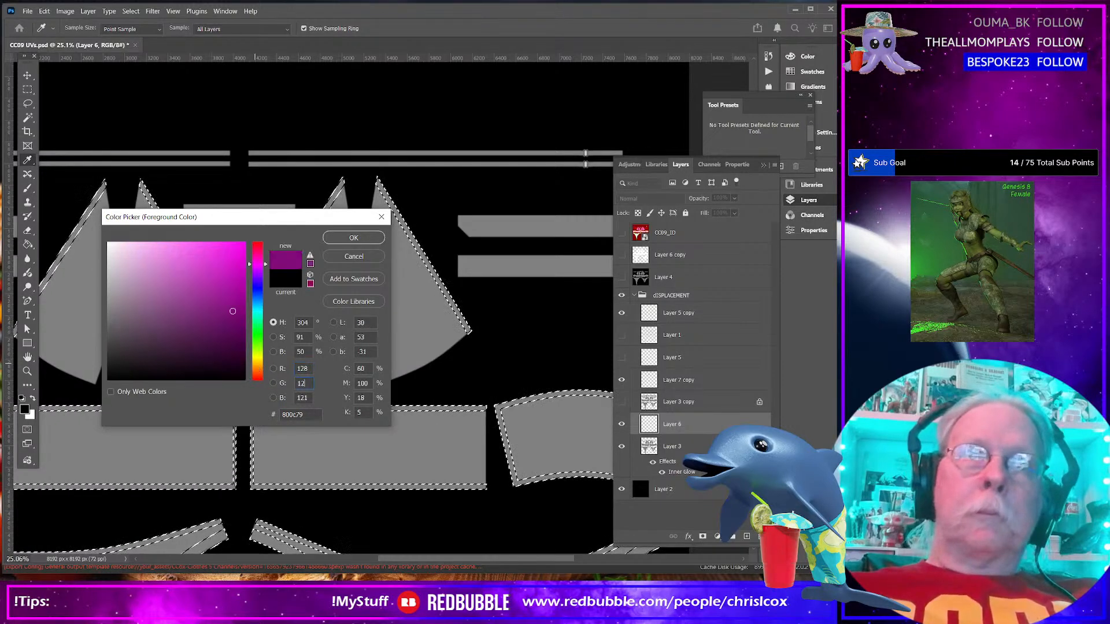
type("8")
key("Return")
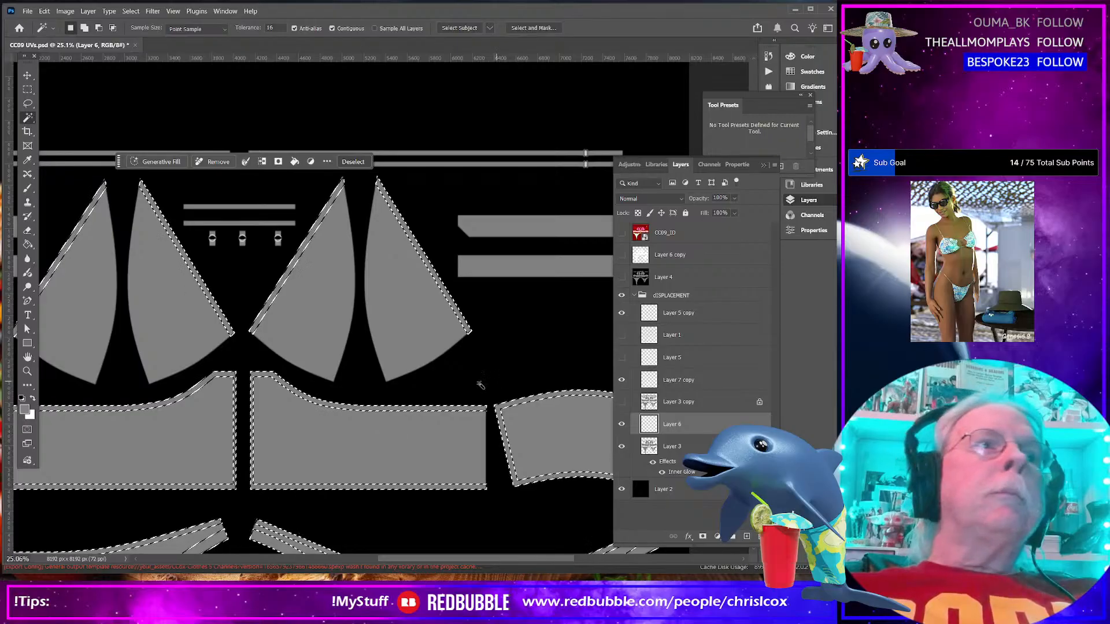
key("i")
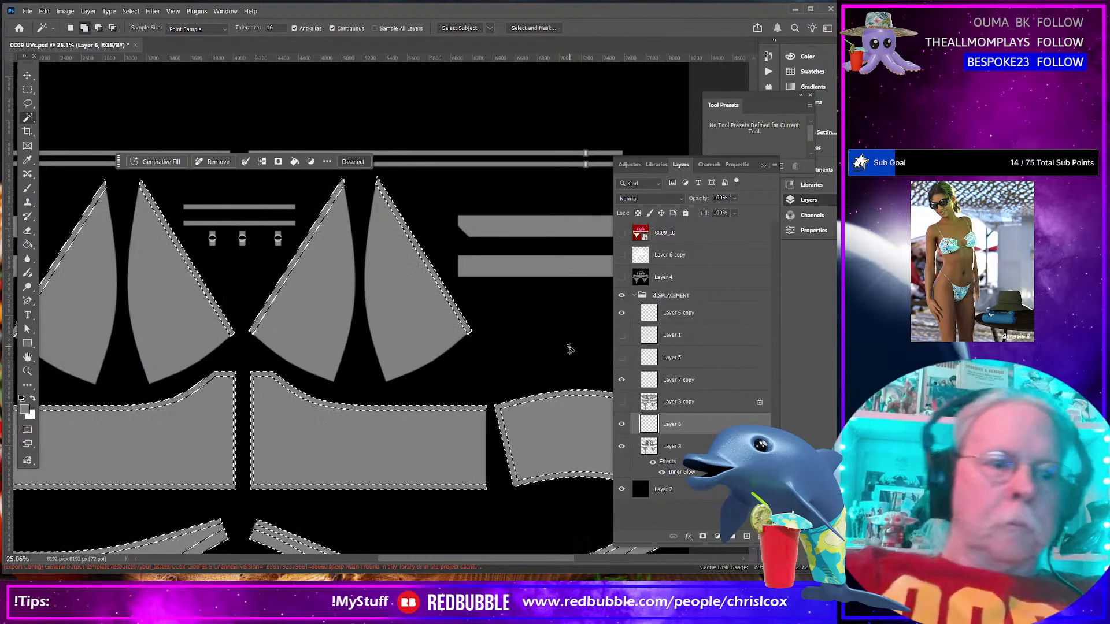
key("shift+F5")
key("Return")
key("w")
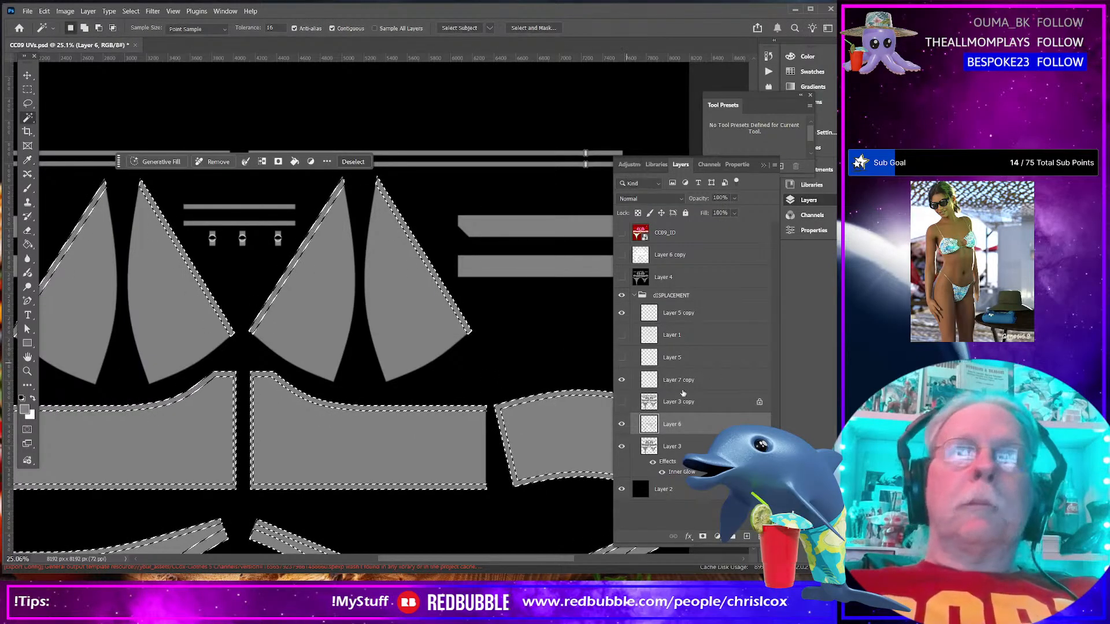
Add Inner Glow and Outer Glow effects to Layer 6
double_click(704, 429)
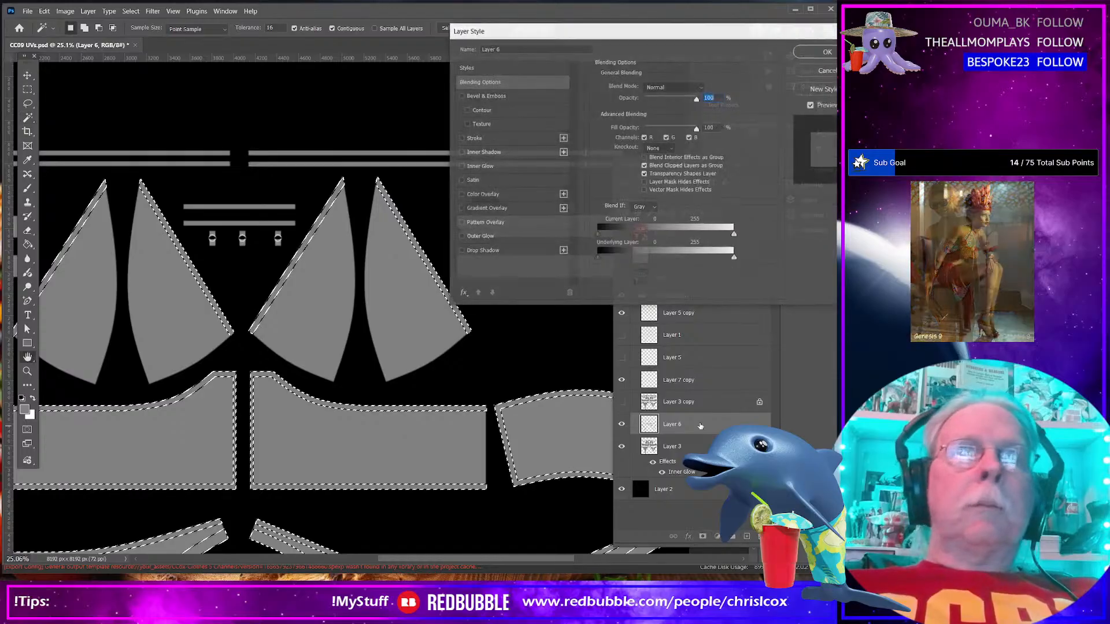
left_click(479, 166)
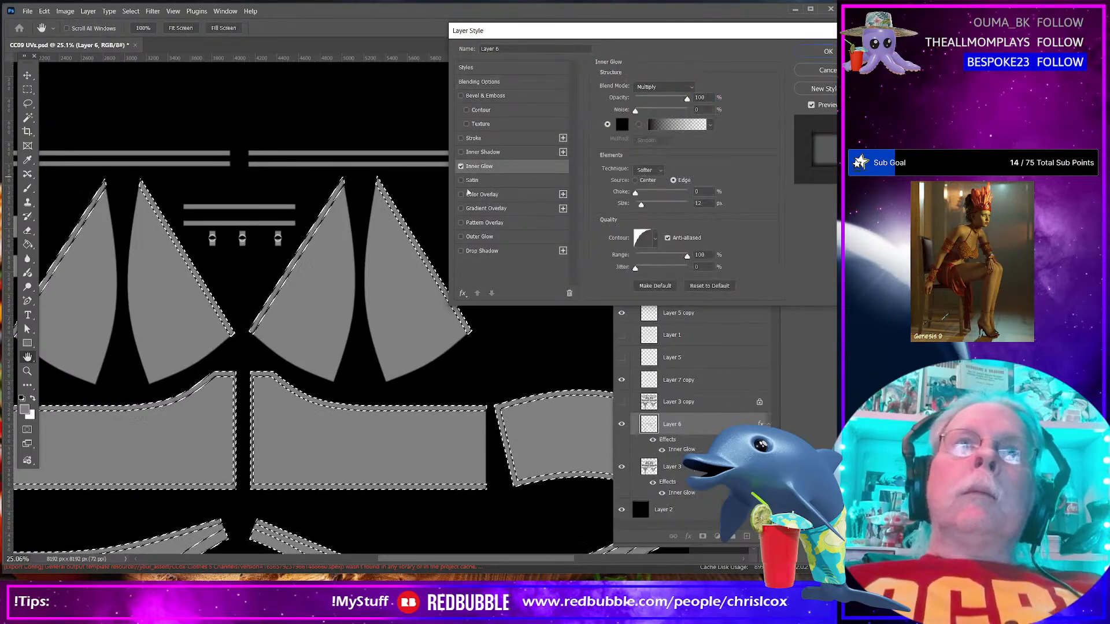
scroll(300, 393, "up", 5)
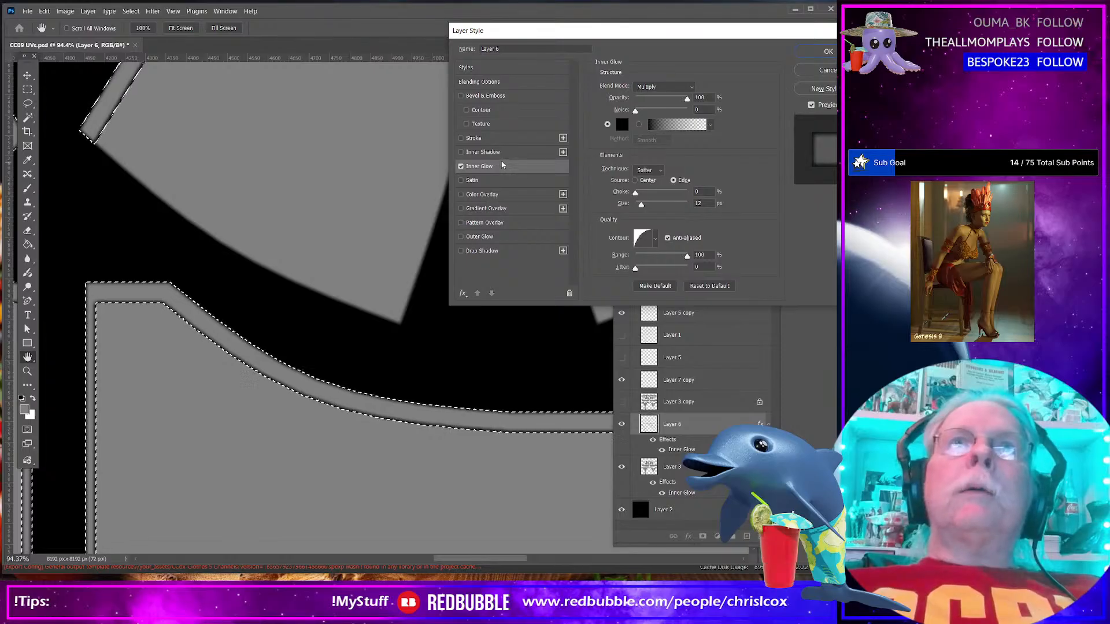
left_click(461, 237)
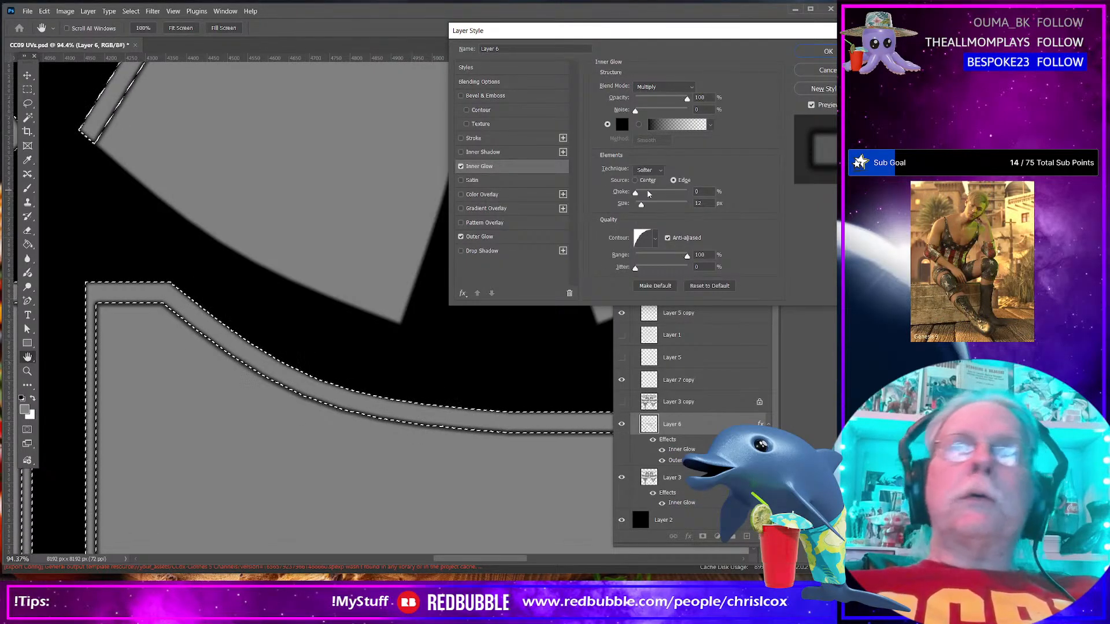
Try an Inner Glow size of 46 px and an Outer Glow size of about 57 px on Layer 6
left_click_drag(643, 207, 647, 209)
left_click(516, 234)
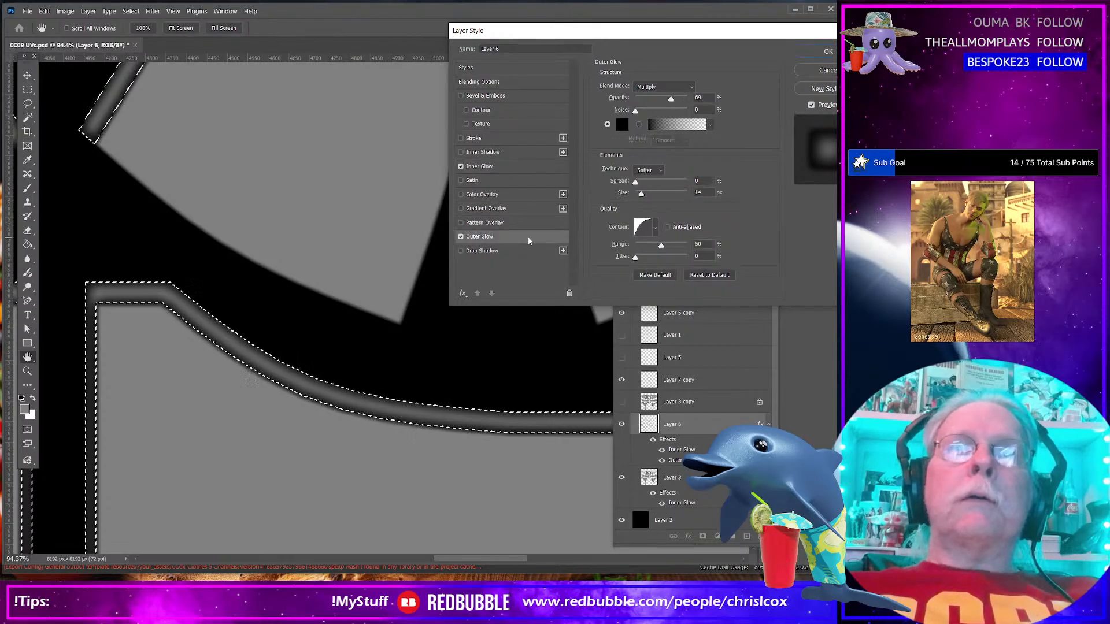
left_click_drag(639, 195, 651, 196)
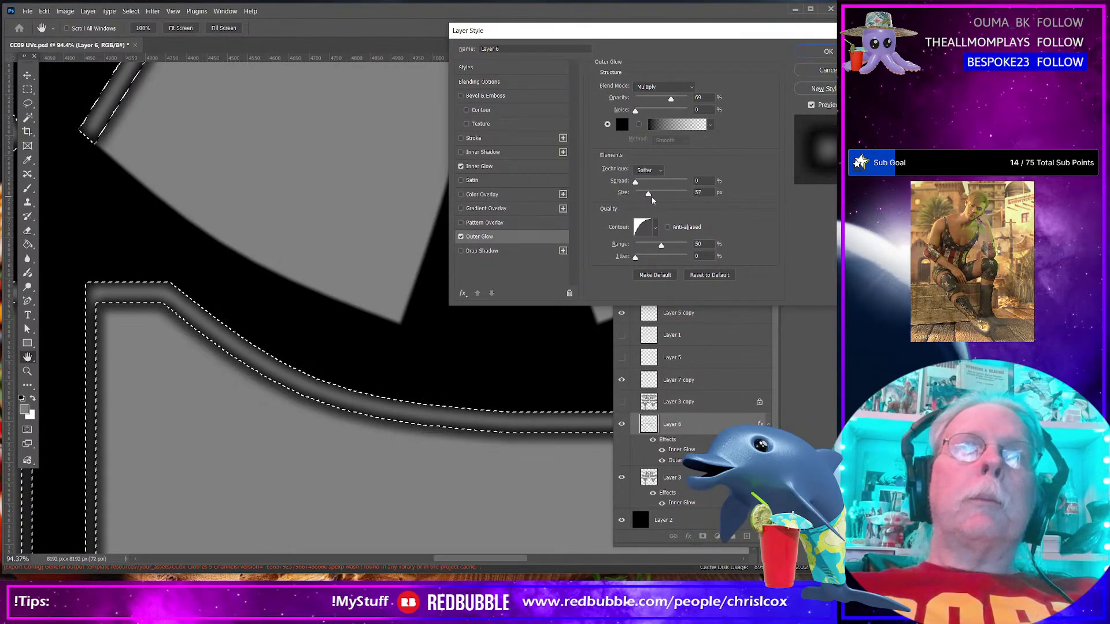
Set Layer 6's Inner Glow size to 18 px and its Outer Glow to 92 px size and 17% opacity, and apply the layer style
left_click(501, 168)
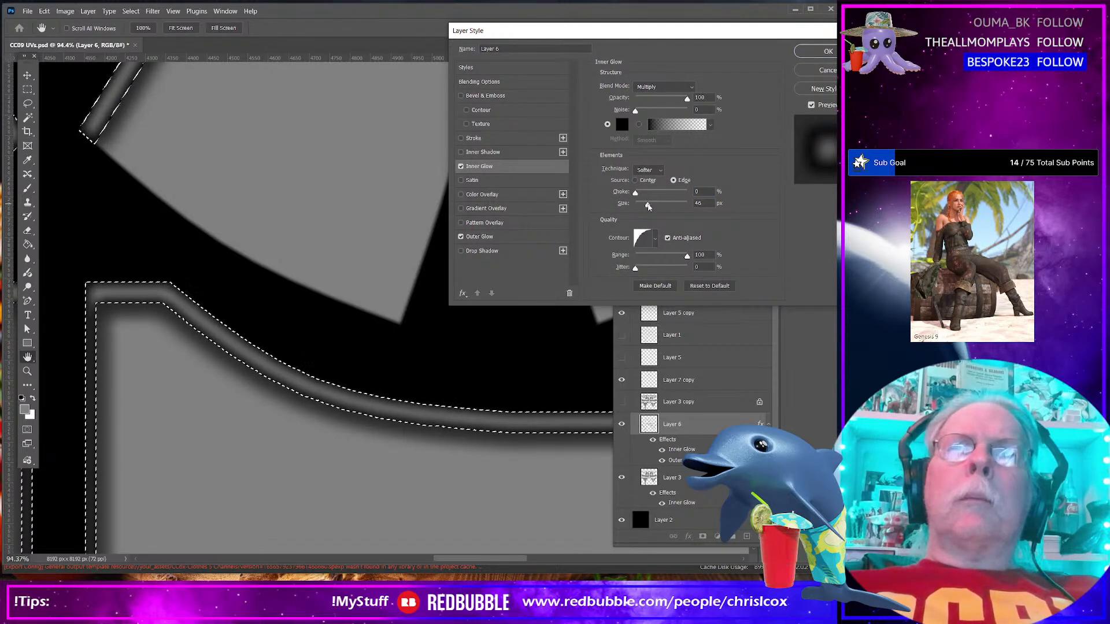
left_click_drag(645, 206, 641, 207)
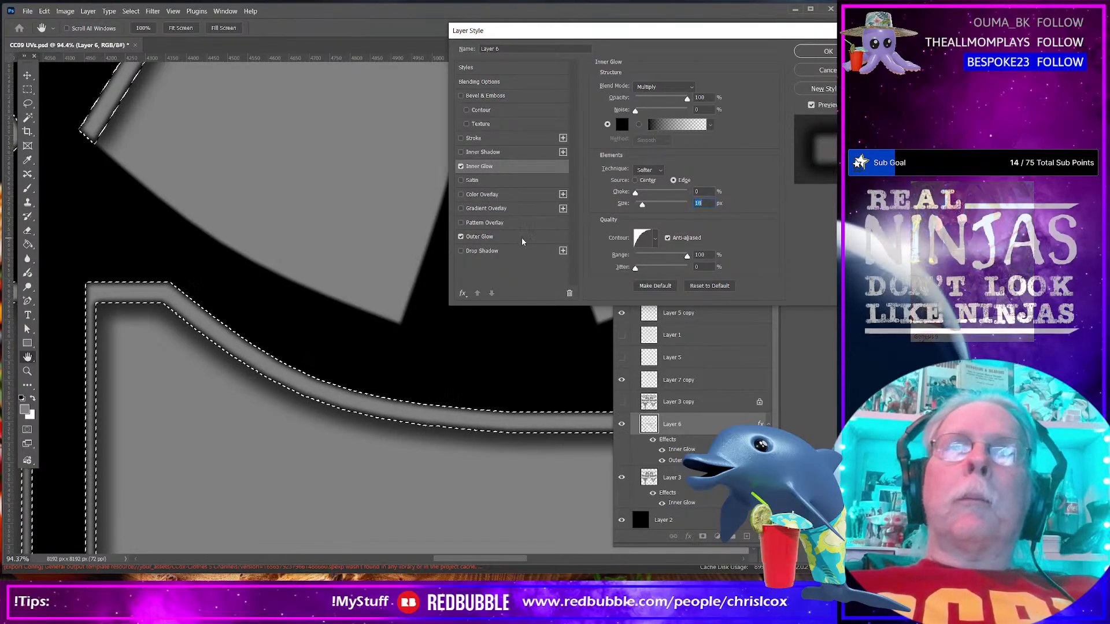
left_click(521, 238)
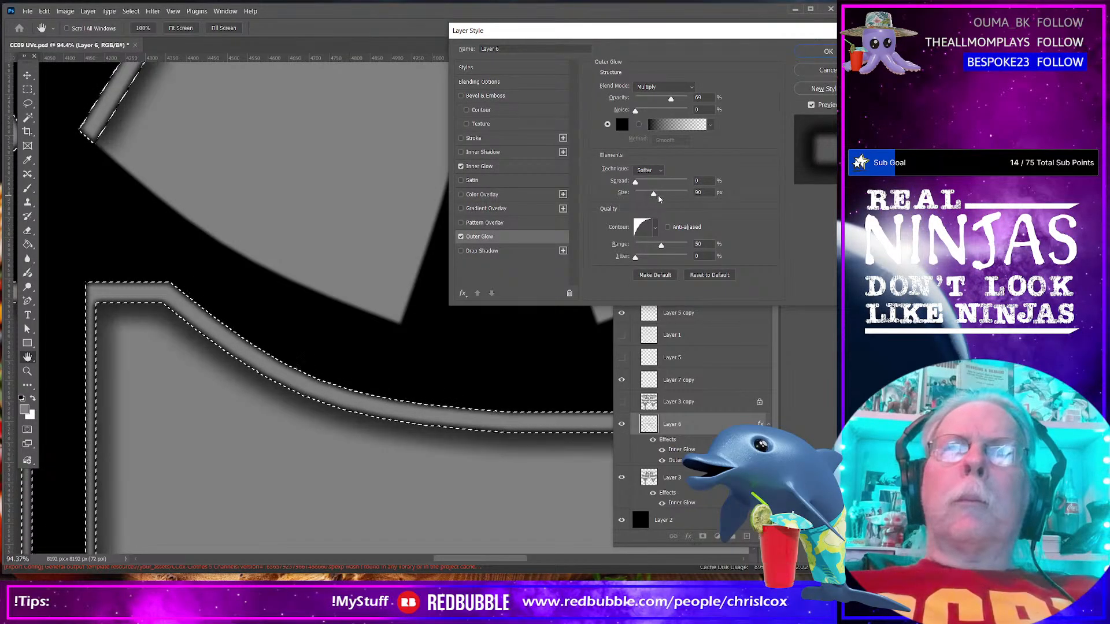
left_click_drag(662, 199, 659, 199)
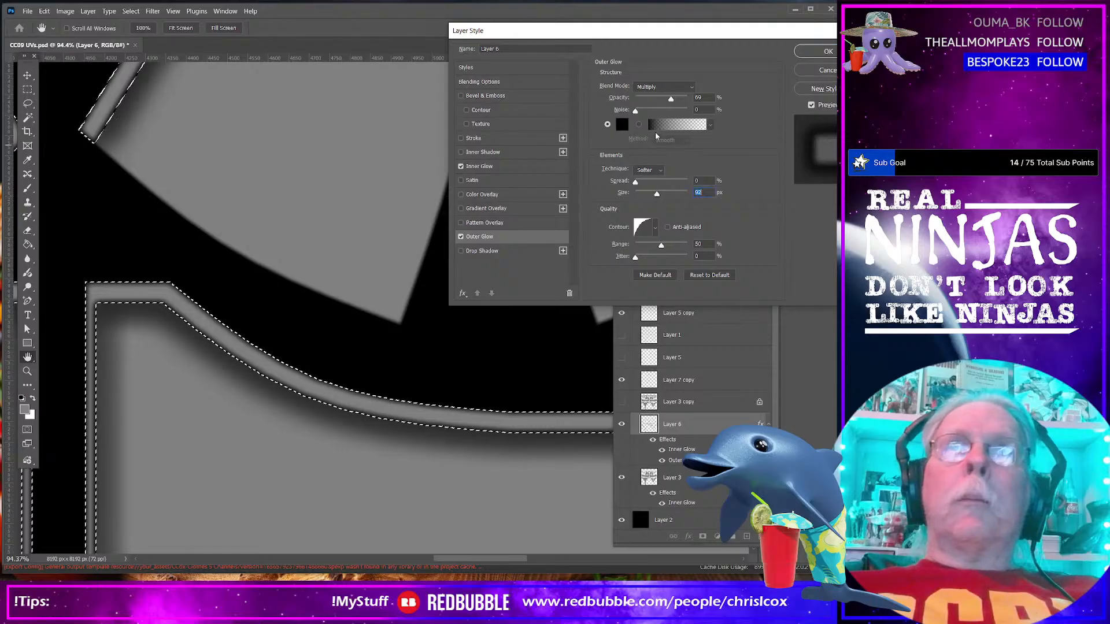
left_click_drag(671, 100, 643, 99)
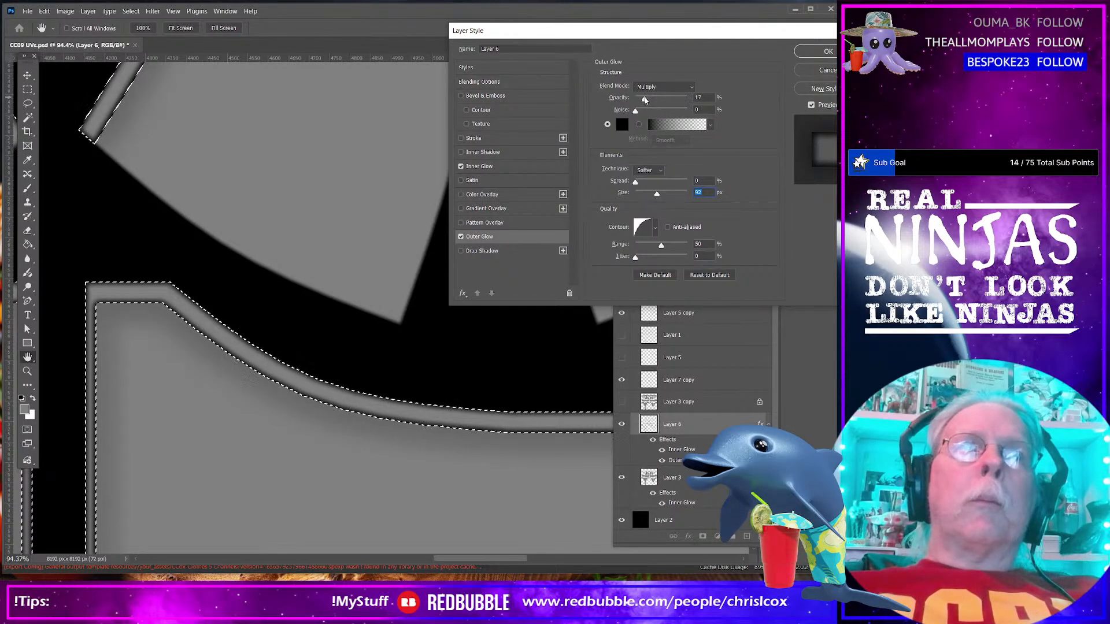
left_click(826, 52)
Check the glow across all trims and open the Export As settings for the displacement map
scroll(375, 352, "down", 3)
scroll(378, 353, "down", 10)
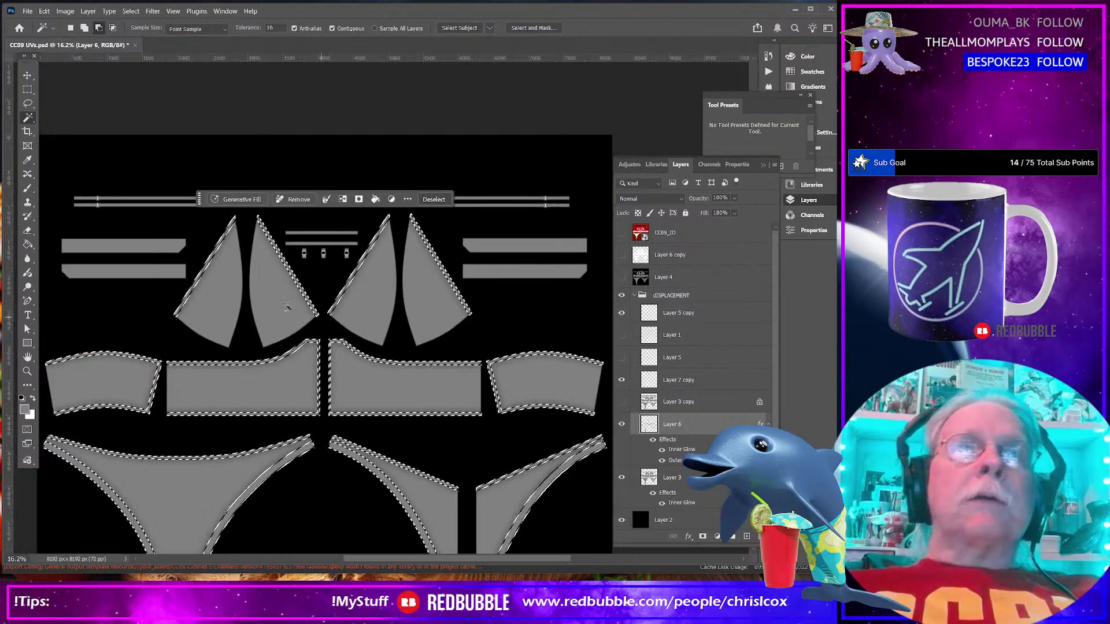
scroll(215, 293, "up", 1)
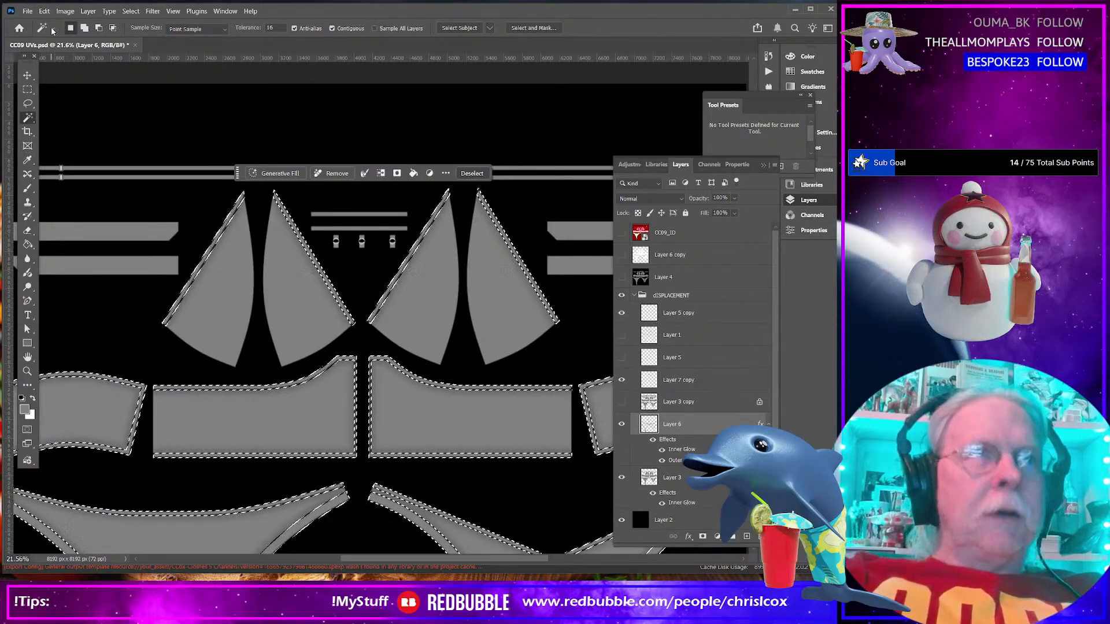
key("ctrl+shift+alt+w")
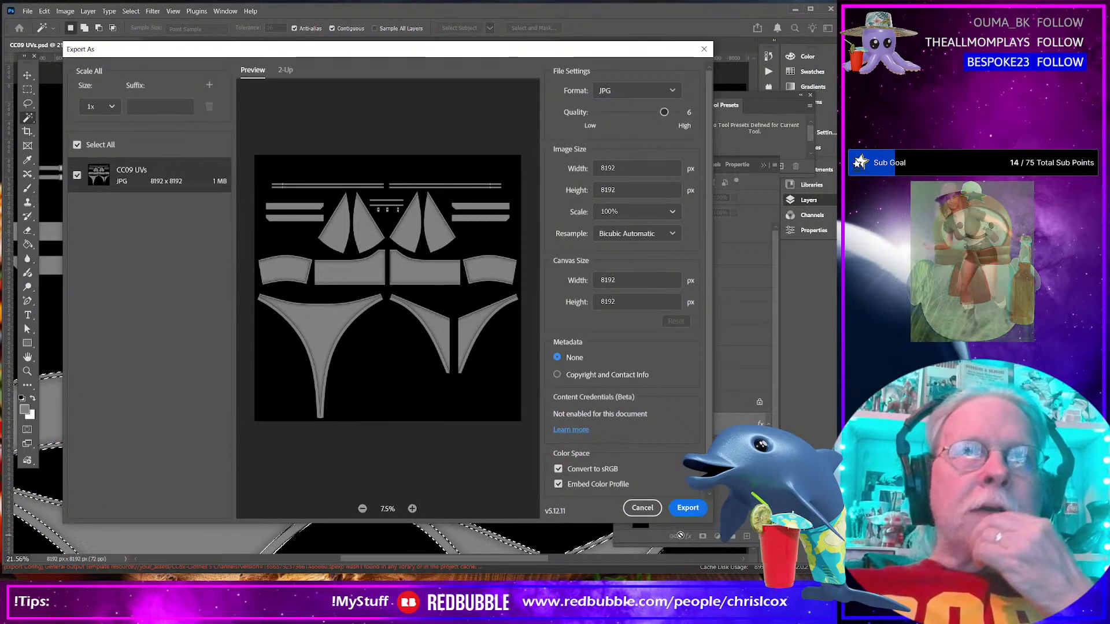
Export the 8192 x 8192 displacement map as a JPG, overwriting CC09 Displacement.jpg in the CC09 textures folder
left_click(689, 508)
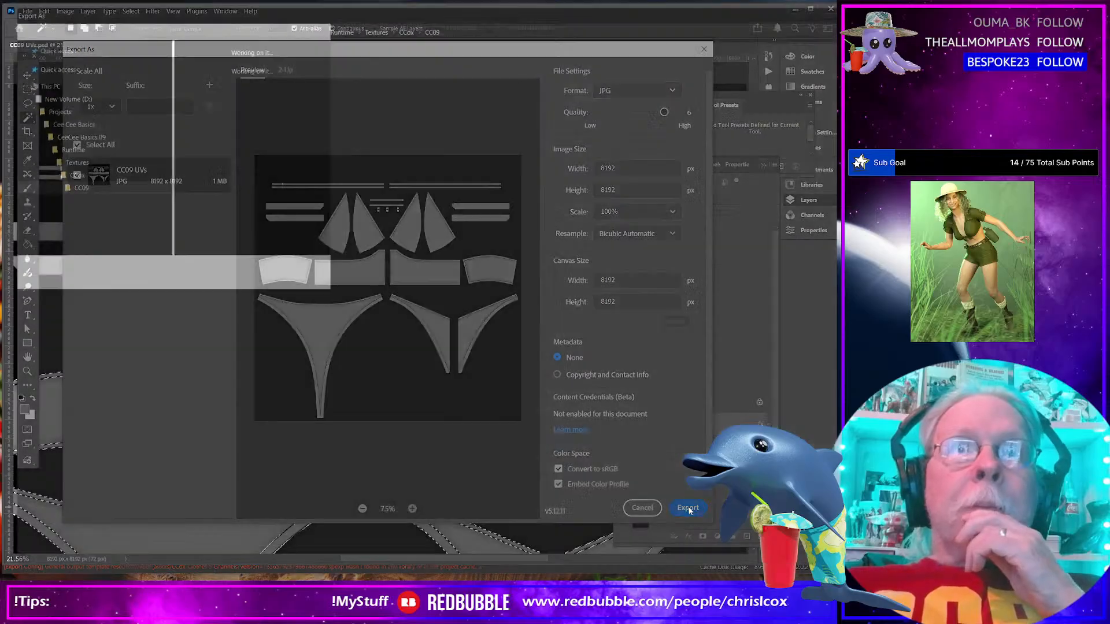
double_click(260, 133)
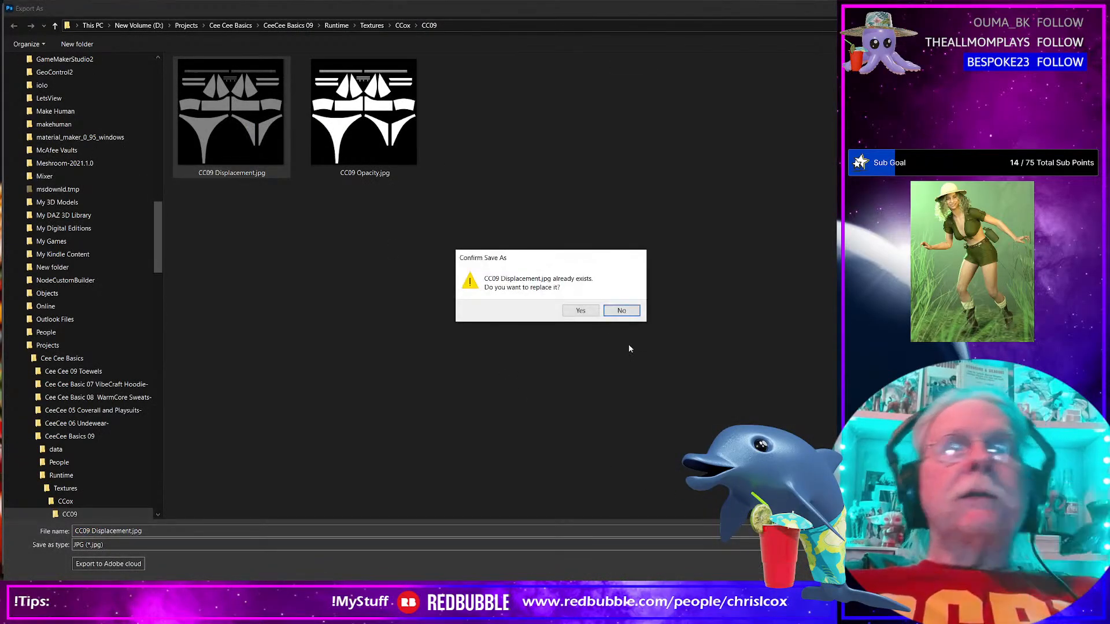
left_click(580, 311)
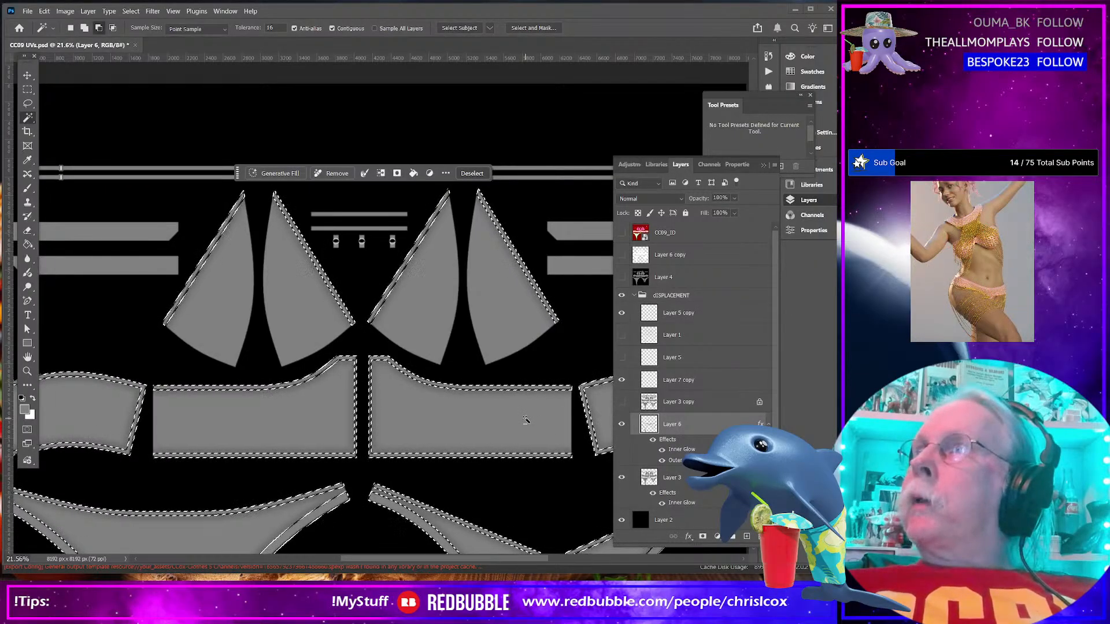
Switch to Daz Studio, run a test render of the bra and panty to check the displacement seams, and cancel it
key("alt+Tab")
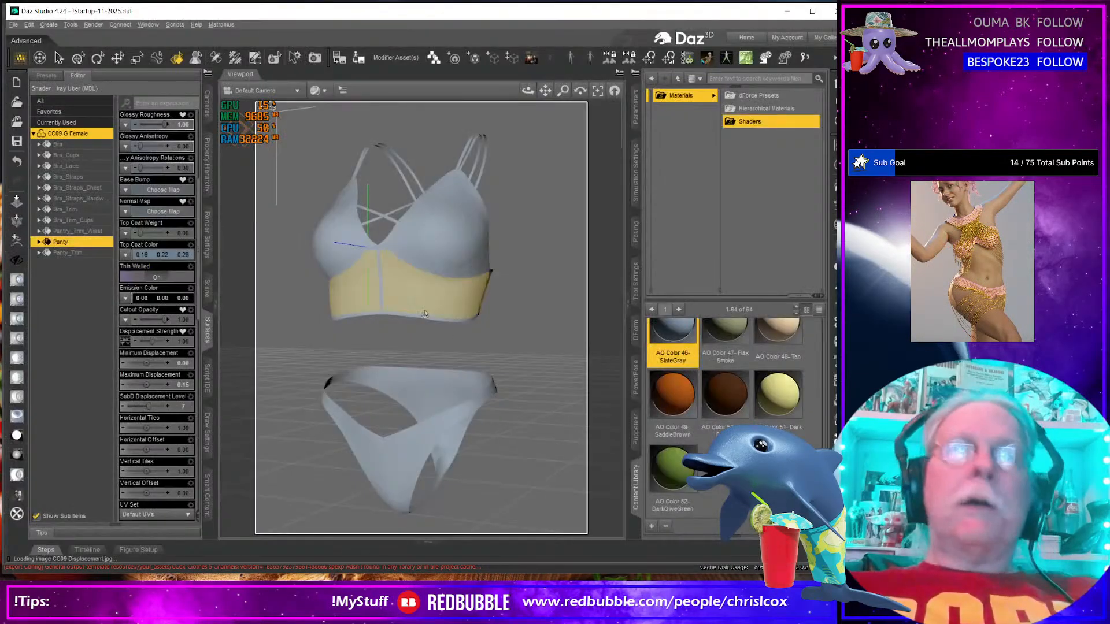
key("ctrl+r")
left_click_drag(407, 82, 220, 55)
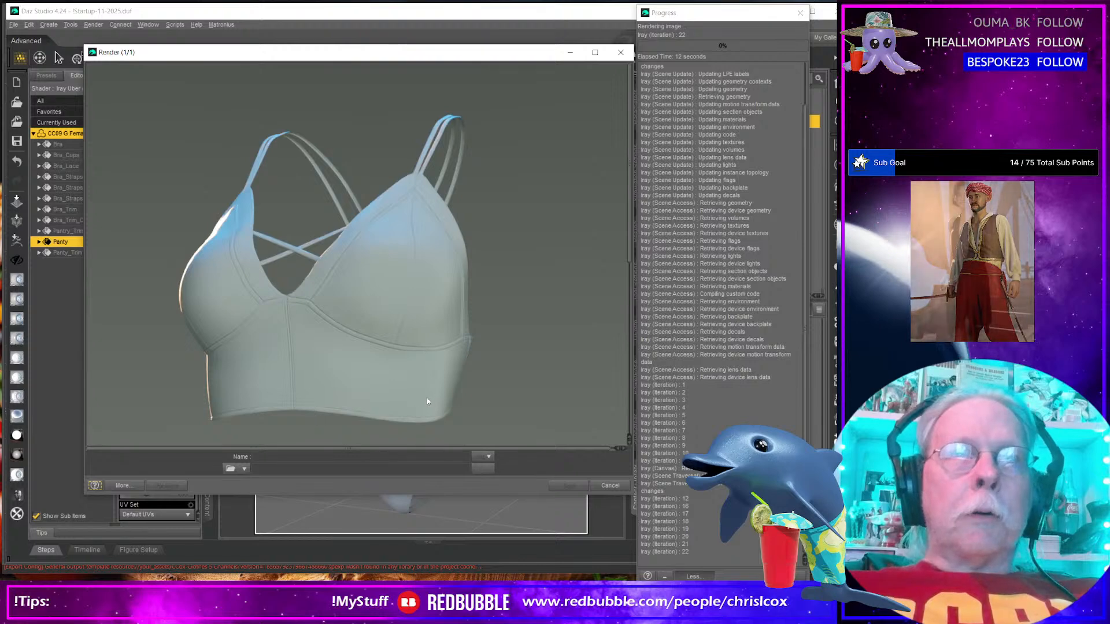
scroll(431, 394, "down", 6)
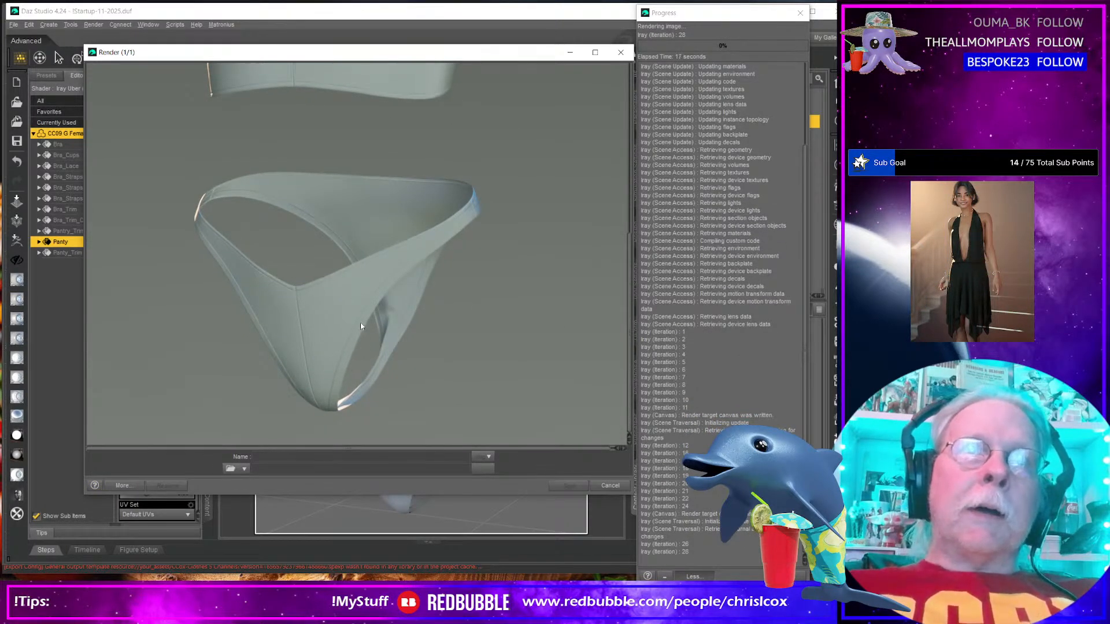
scroll(411, 357, "up", 3)
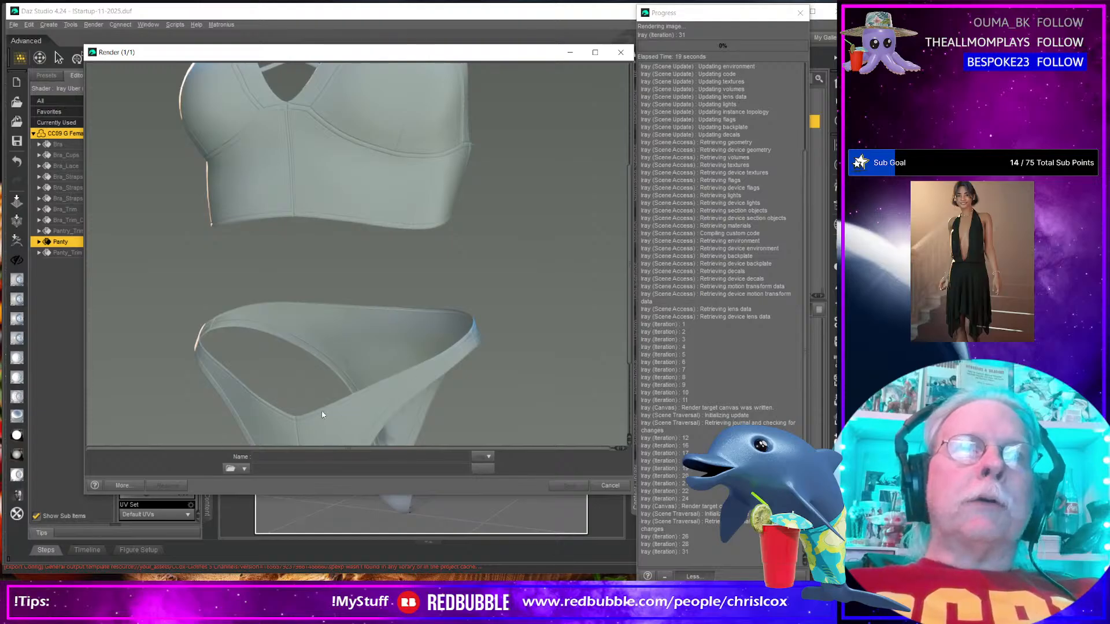
scroll(325, 412, "up", 5)
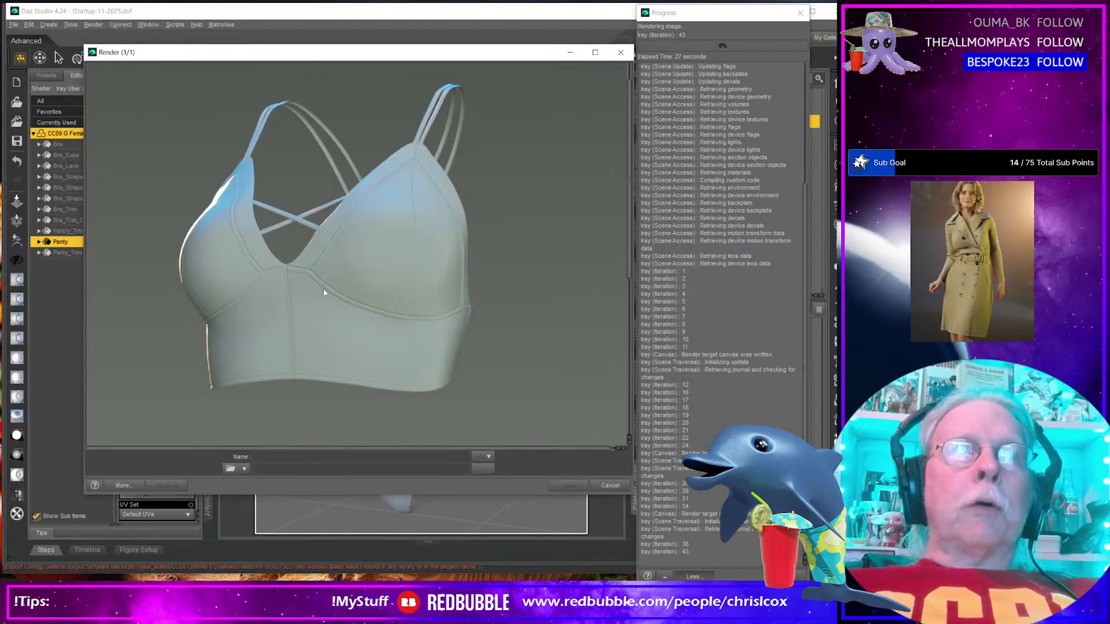
left_click(620, 52)
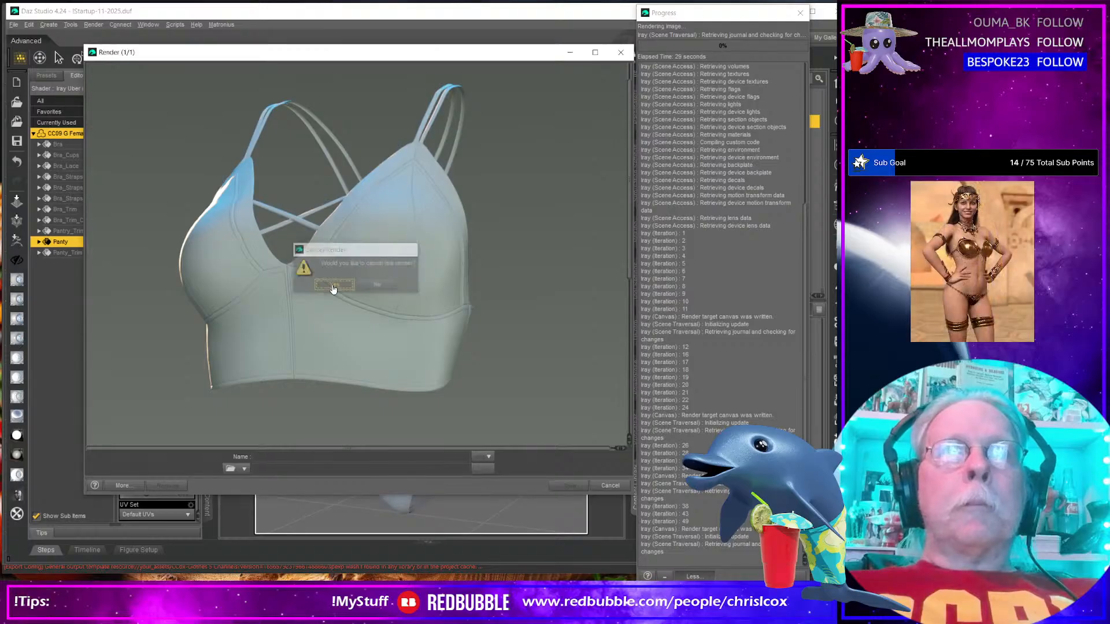
left_click(334, 285)
Examine the seam and trim detail on the bra and panty in the stopped render, and close the render window
scroll(485, 364, "down", 5)
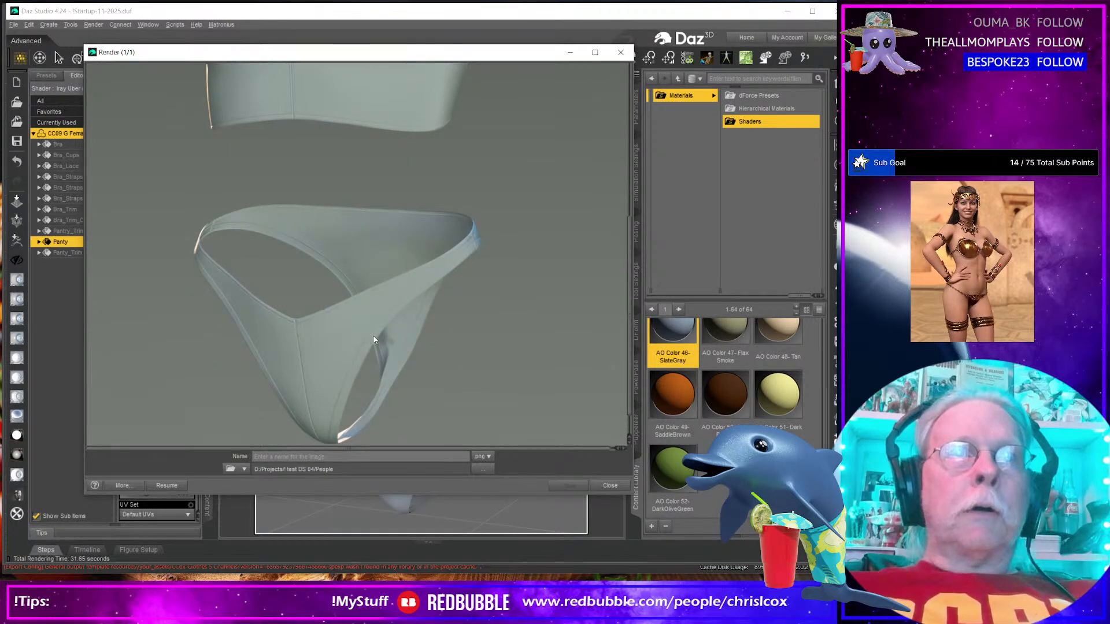
scroll(454, 302, "up", 5)
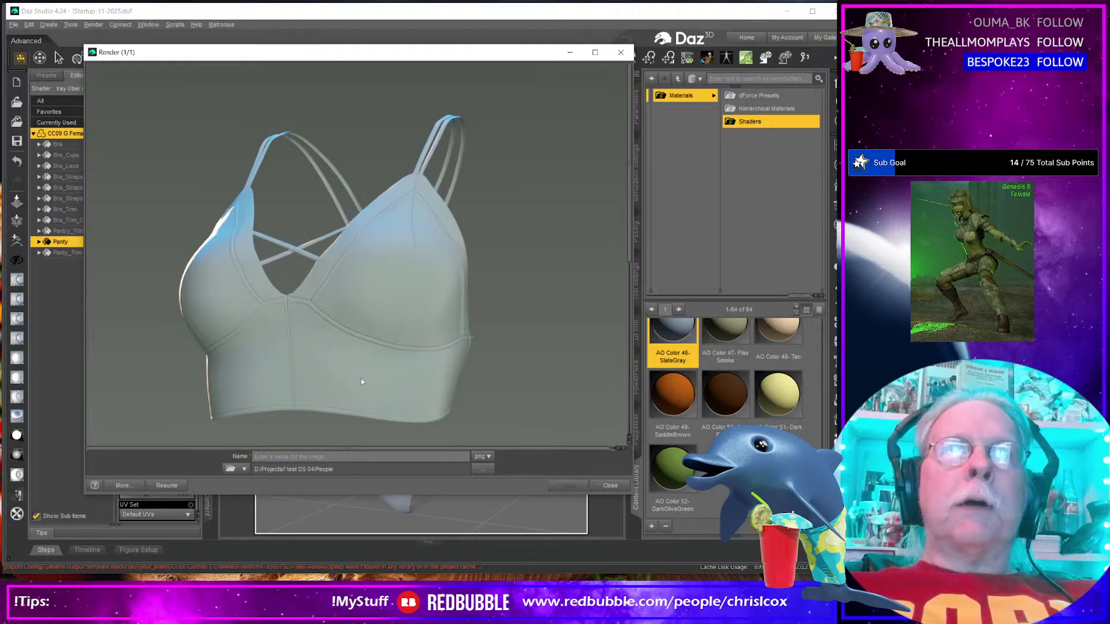
scroll(339, 345, "down", 5)
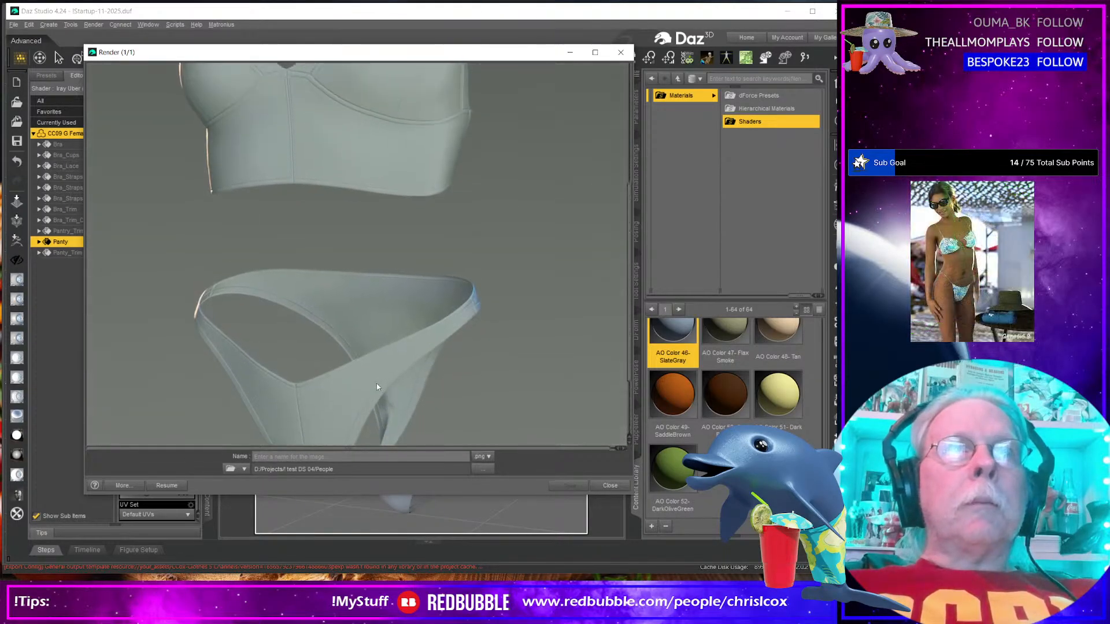
scroll(347, 202, "up", 5)
scroll(351, 221, "down", 5)
scroll(385, 196, "up", 1)
scroll(431, 205, "up", 4)
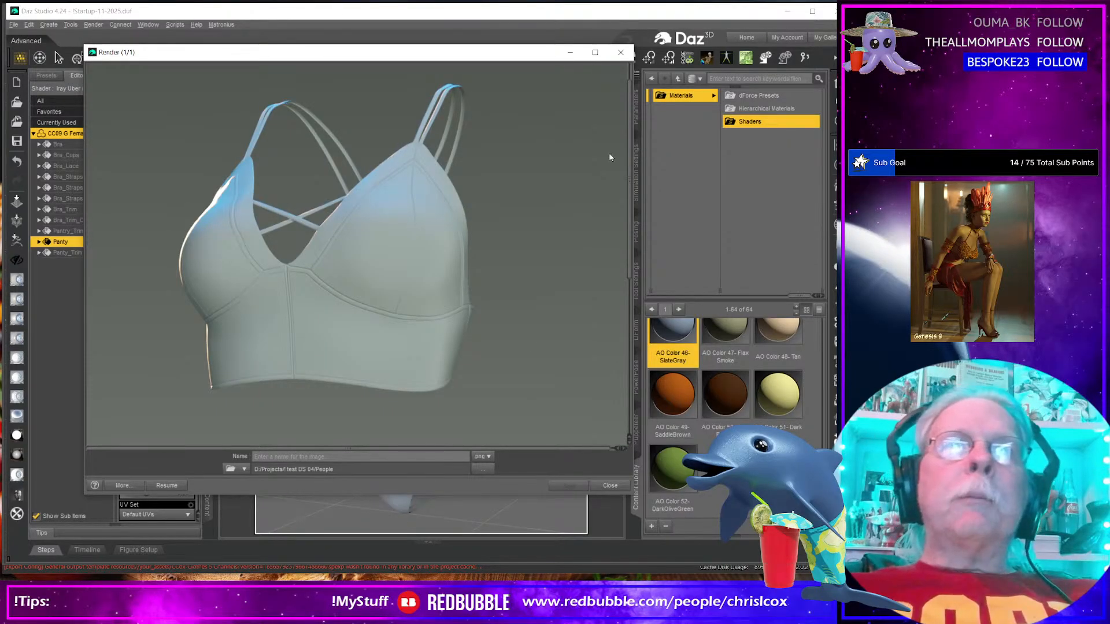
left_click(620, 53)
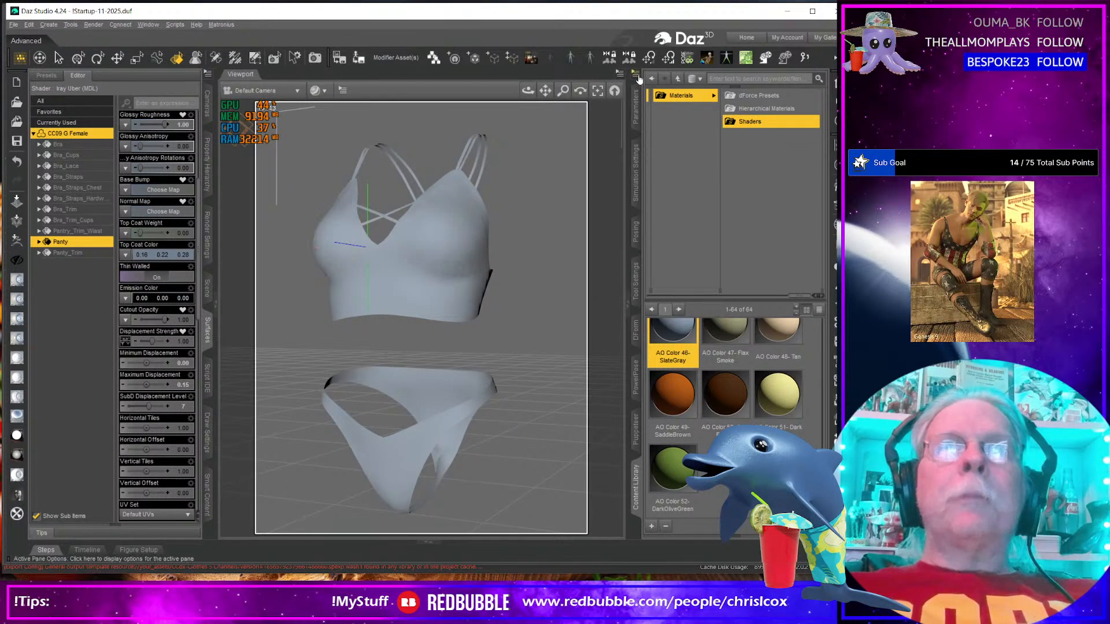
Switch to Photoshop, save CC09 UVs.psd and close the program, minimizing the Blender window as well
key("alt+Tab")
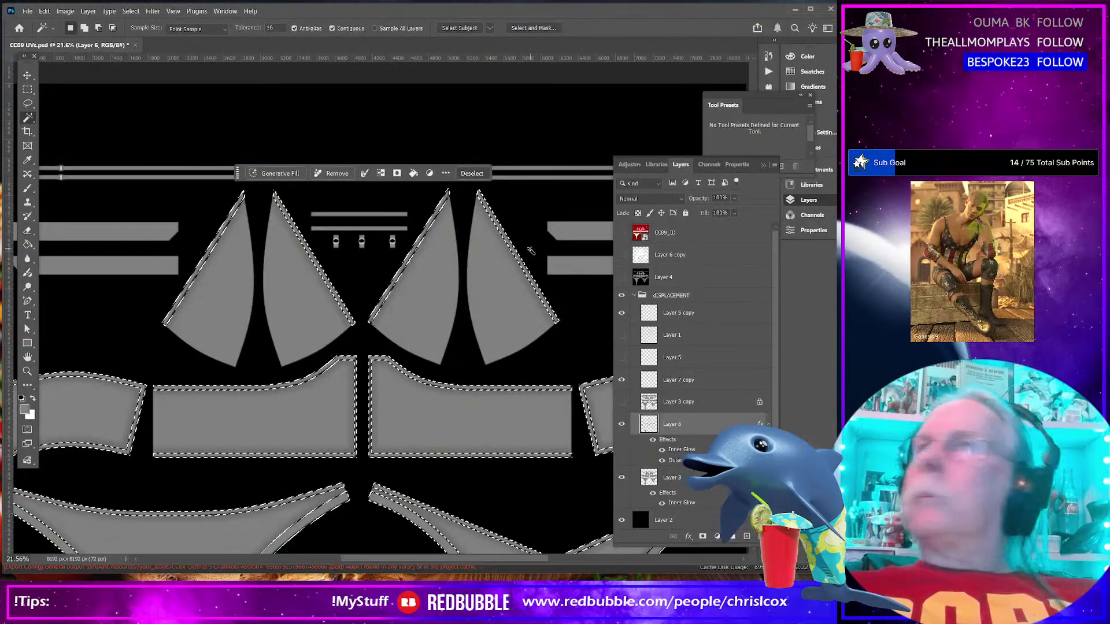
key("alt+Tab")
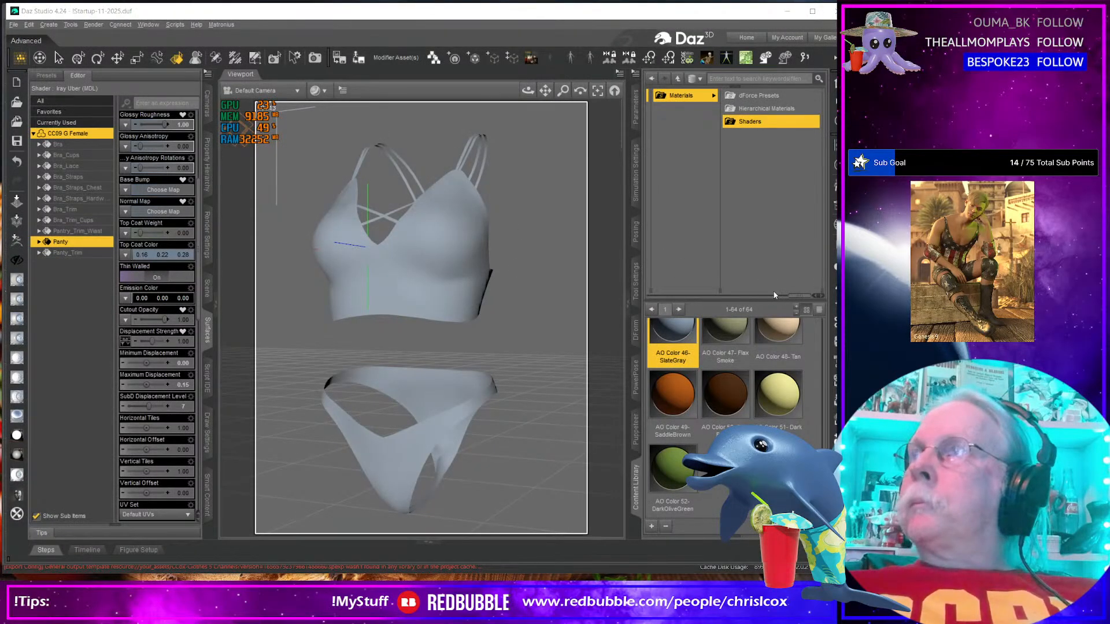
key("alt+Tab")
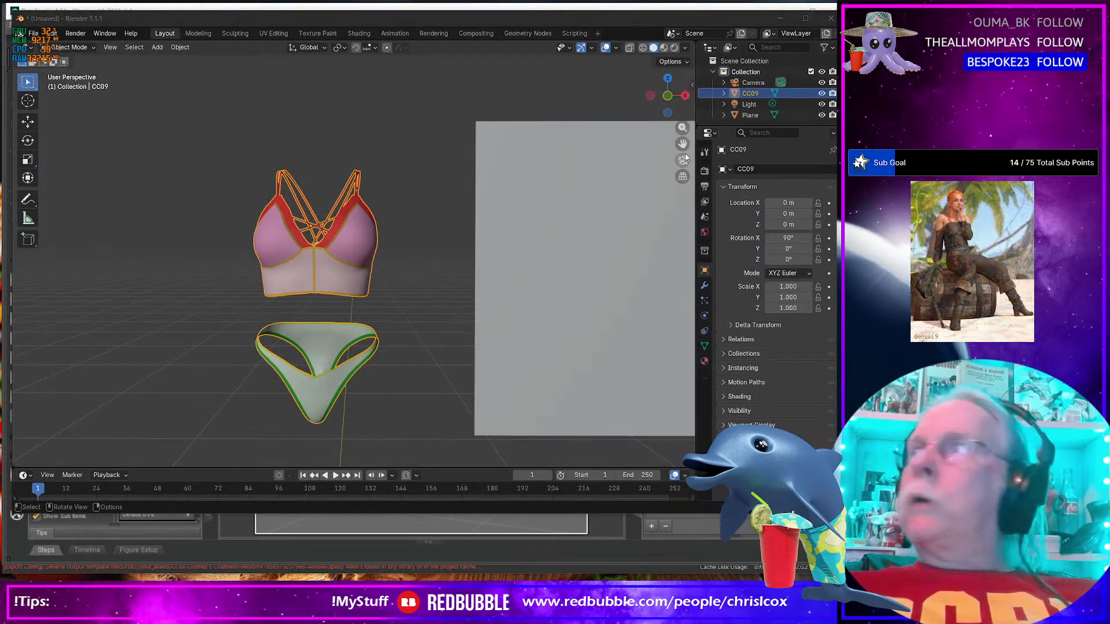
key("alt+Tab")
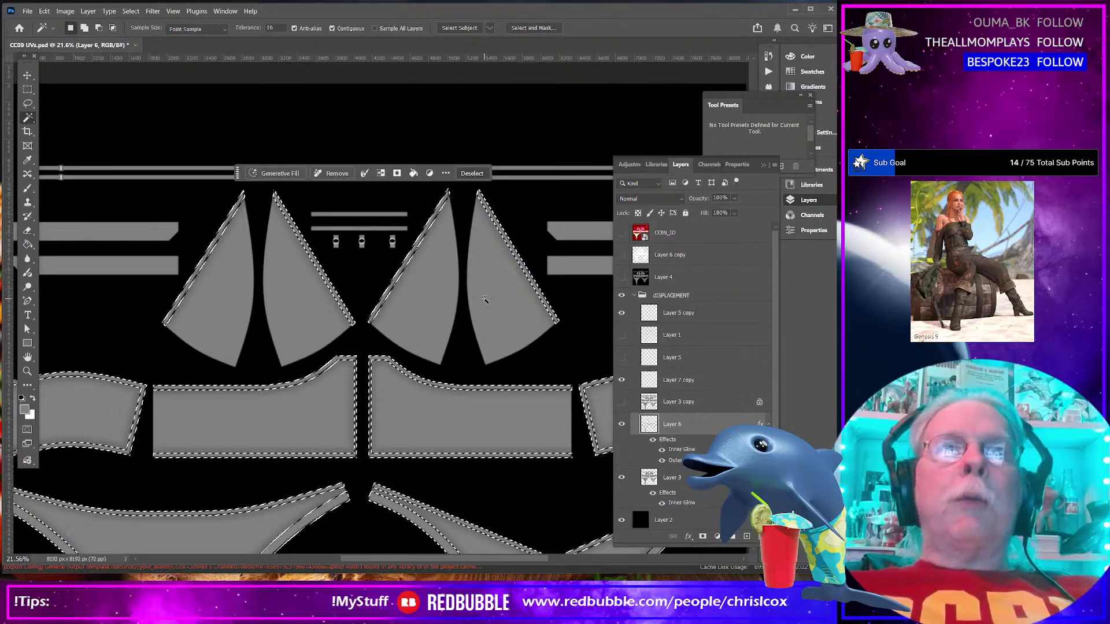
key("ctrl+s")
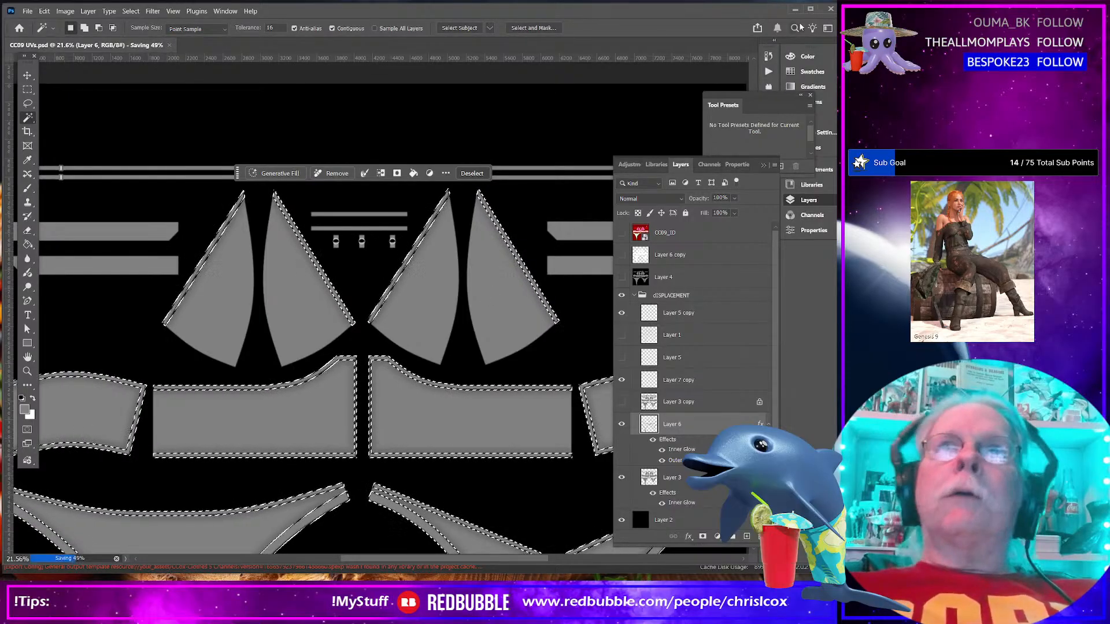
left_click(831, 11)
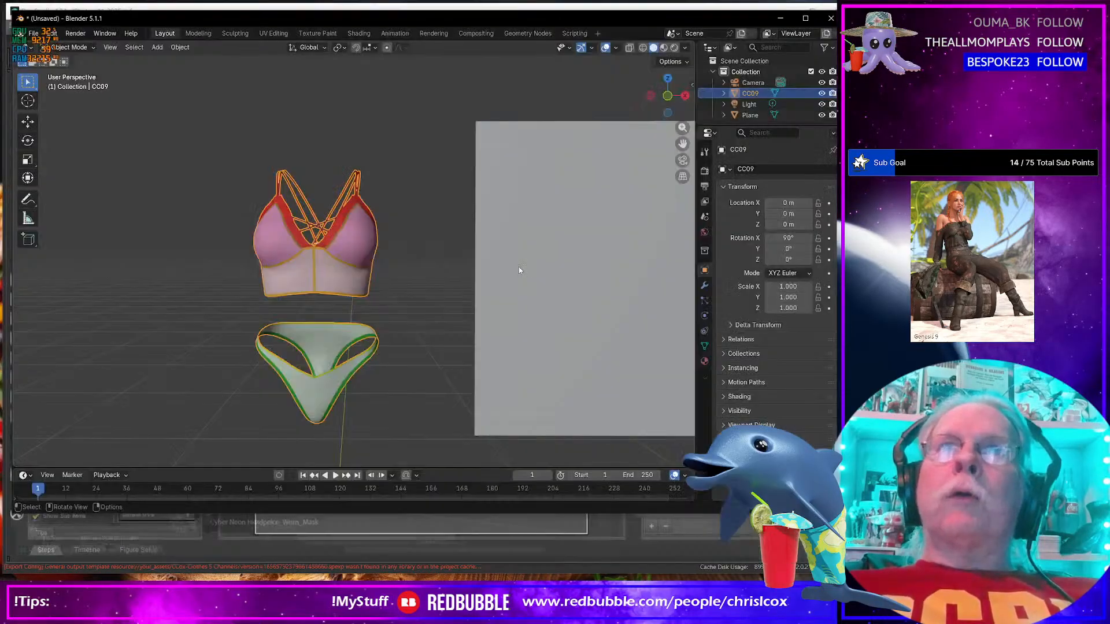
left_click(780, 19)
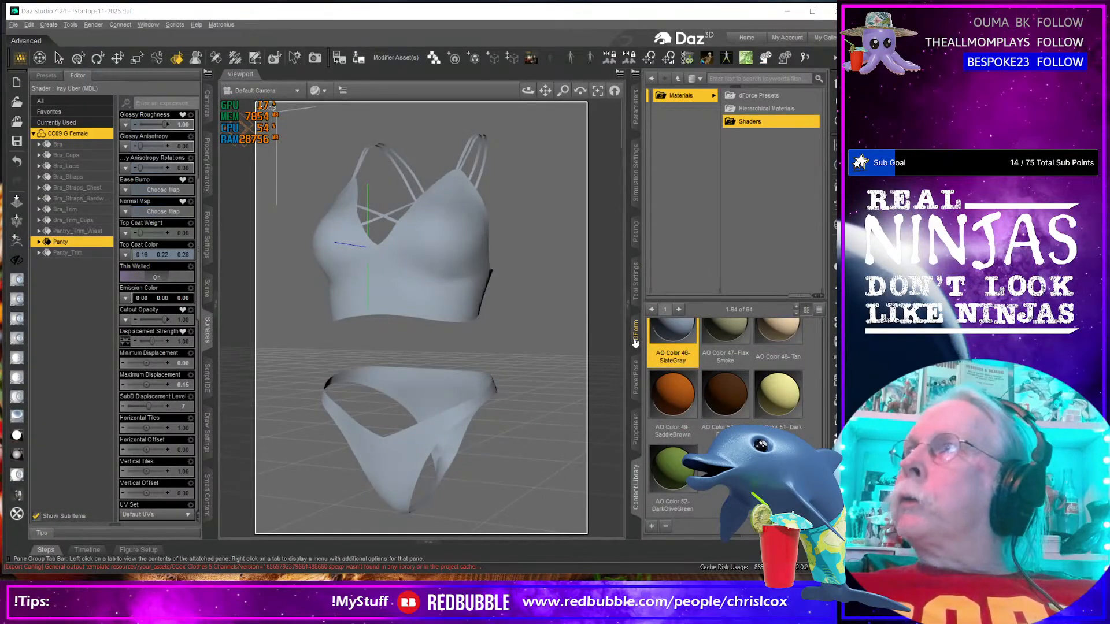
Switch to Substance 3D Painter, close the texture export window and change from mesh map baking to Painting mode
key("alt+Tab")
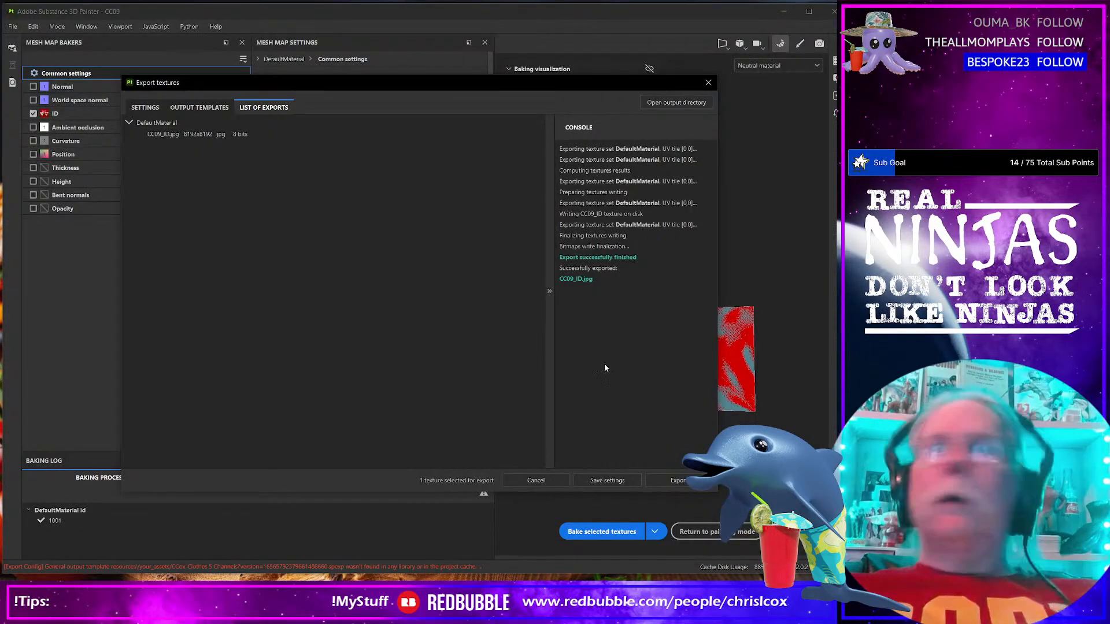
left_click(709, 84)
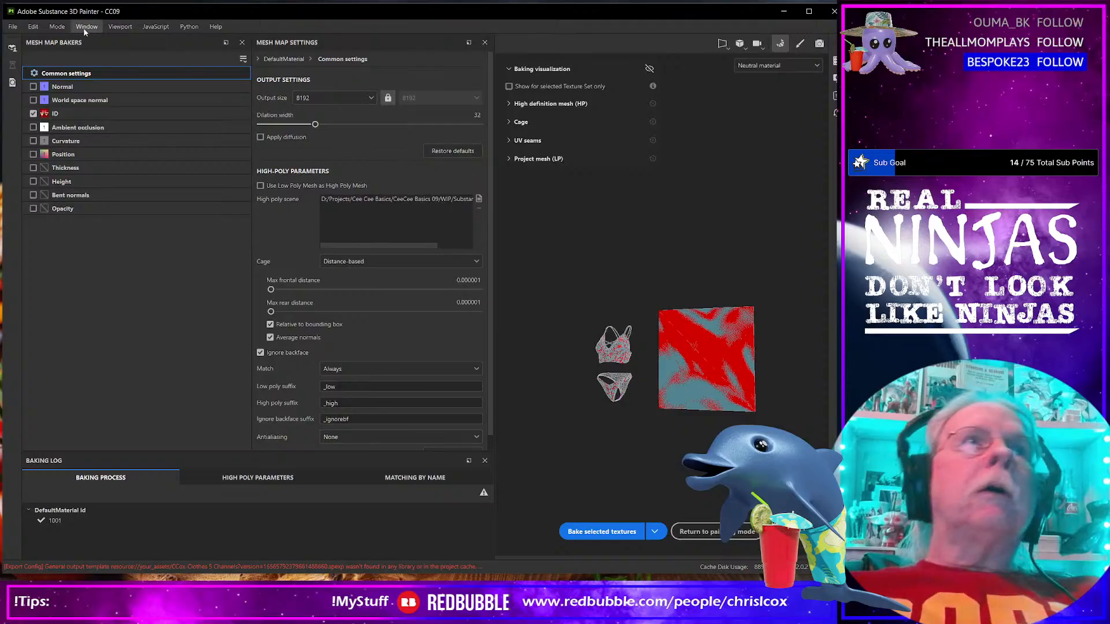
left_click(61, 28)
left_click(60, 27)
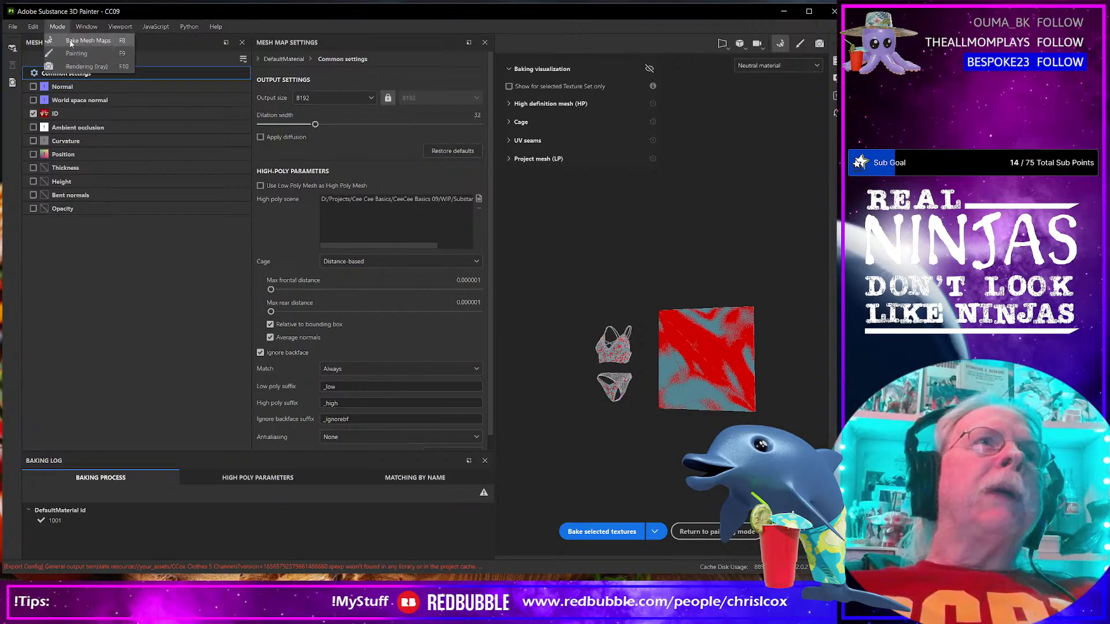
left_click(75, 58)
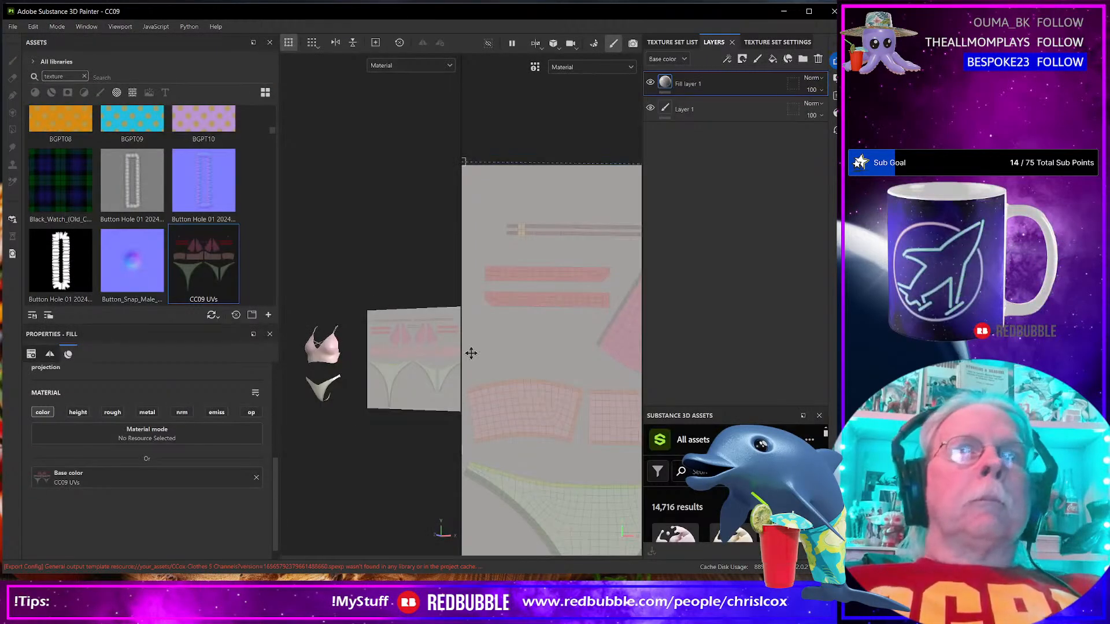
Replace the texture filter in the asset library with a search for "fab", limited to materials
scroll(383, 359, "up", 5)
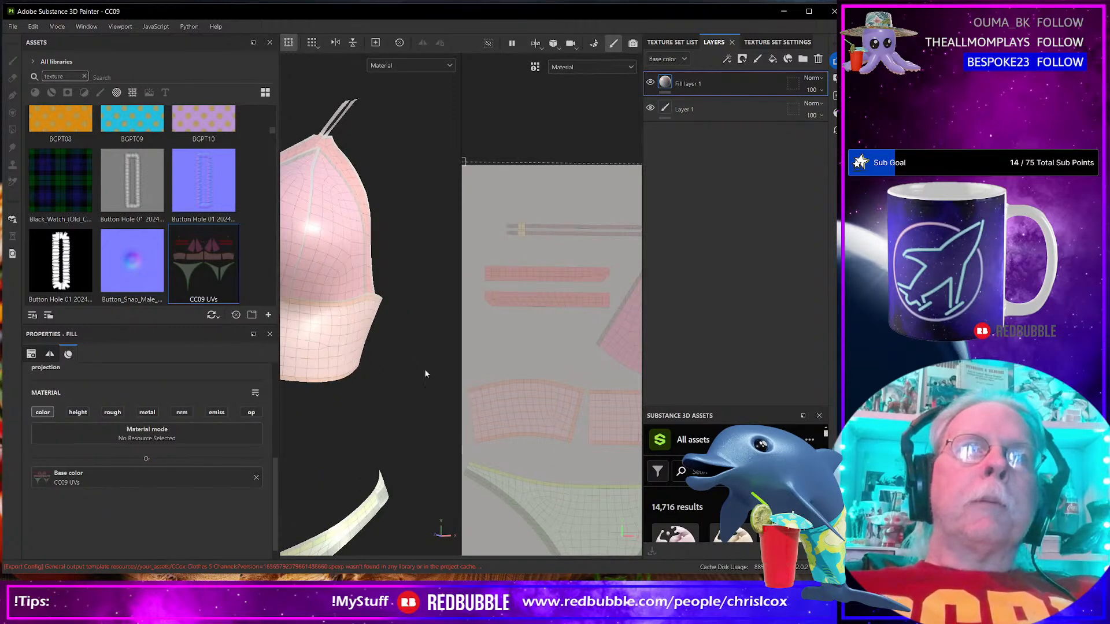
left_click(84, 76)
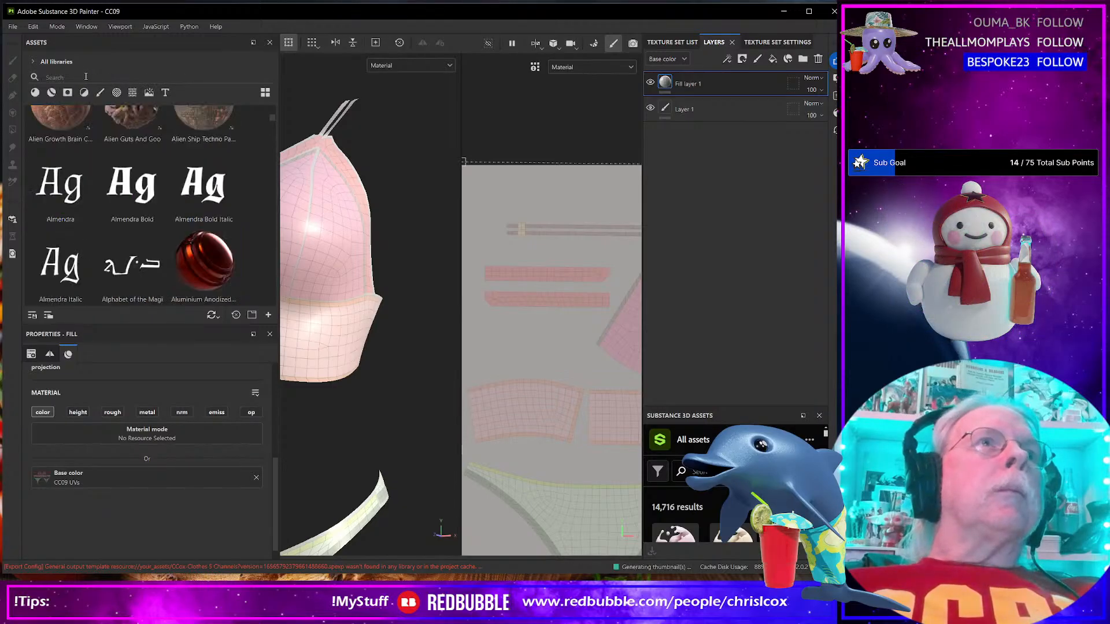
type("fab")
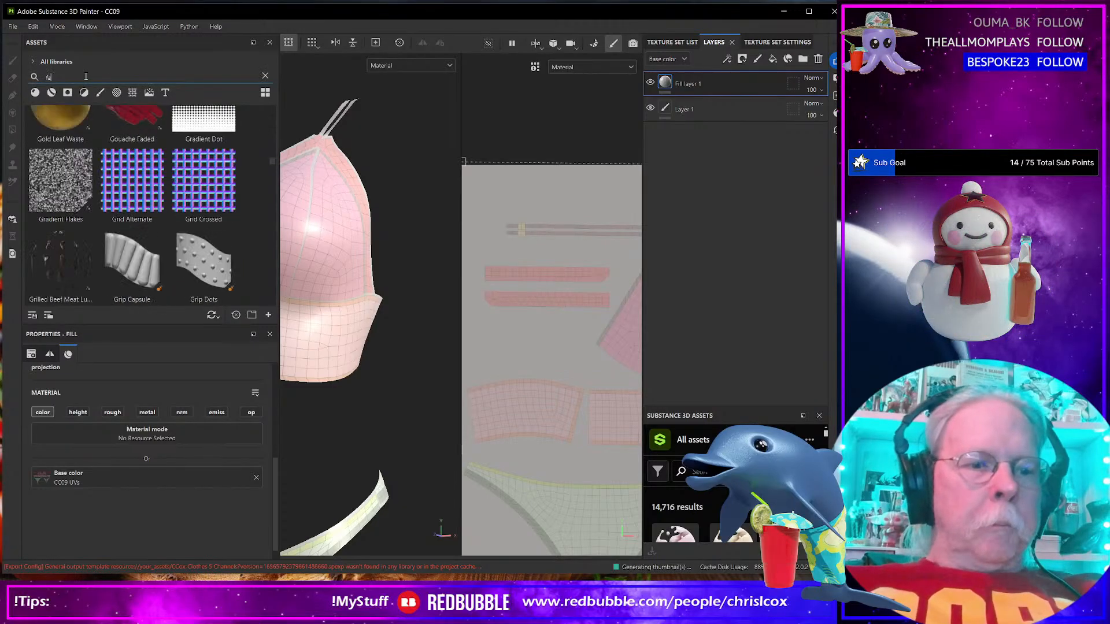
left_click(35, 92)
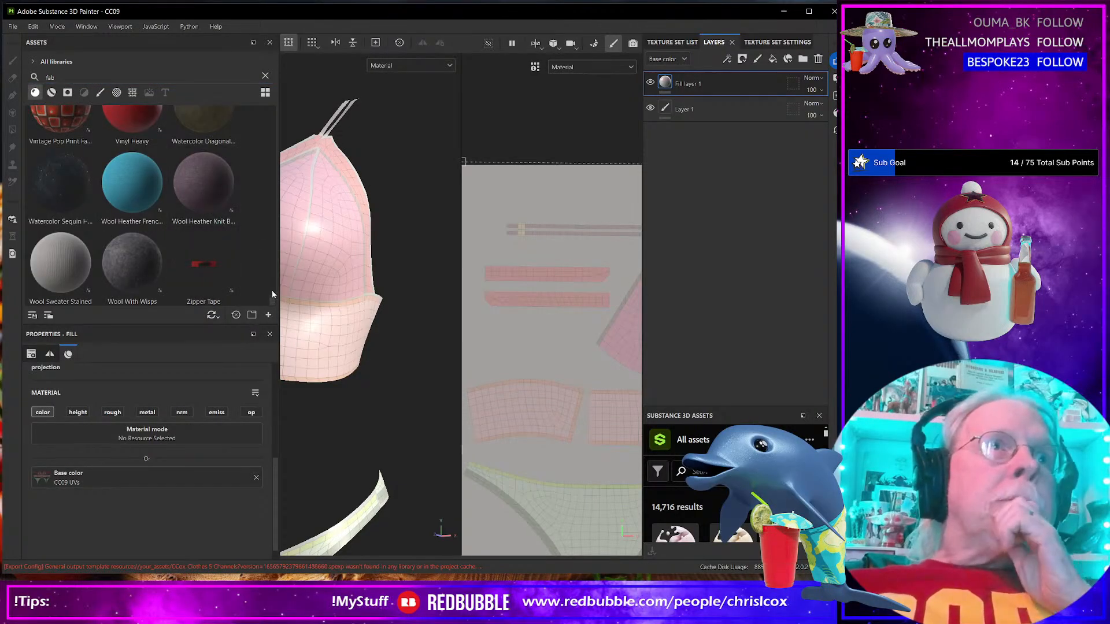
Widen the asset library to four thumbnails per row and enlarge the 3D view at the expense of the 2D view
left_click_drag(278, 291, 317, 291)
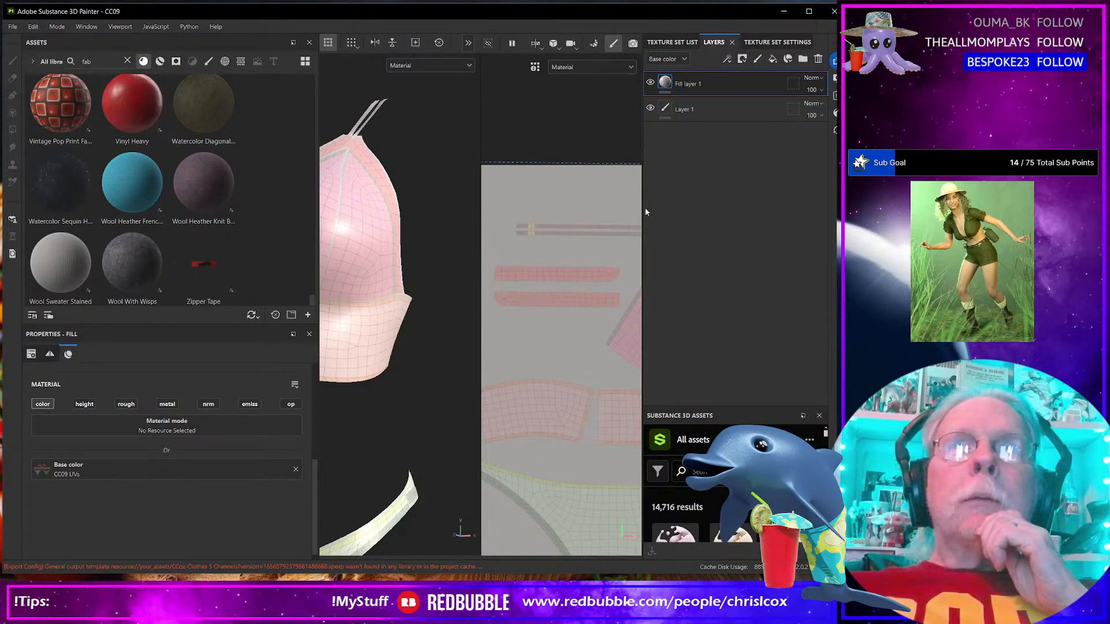
left_click_drag(643, 209, 681, 209)
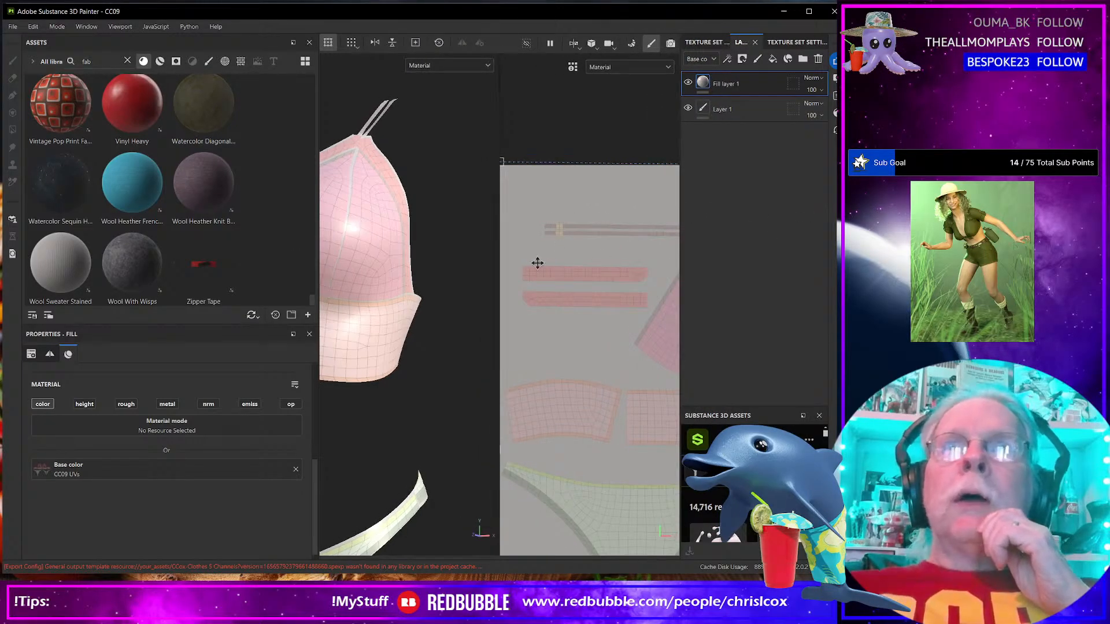
left_click_drag(501, 267, 645, 266)
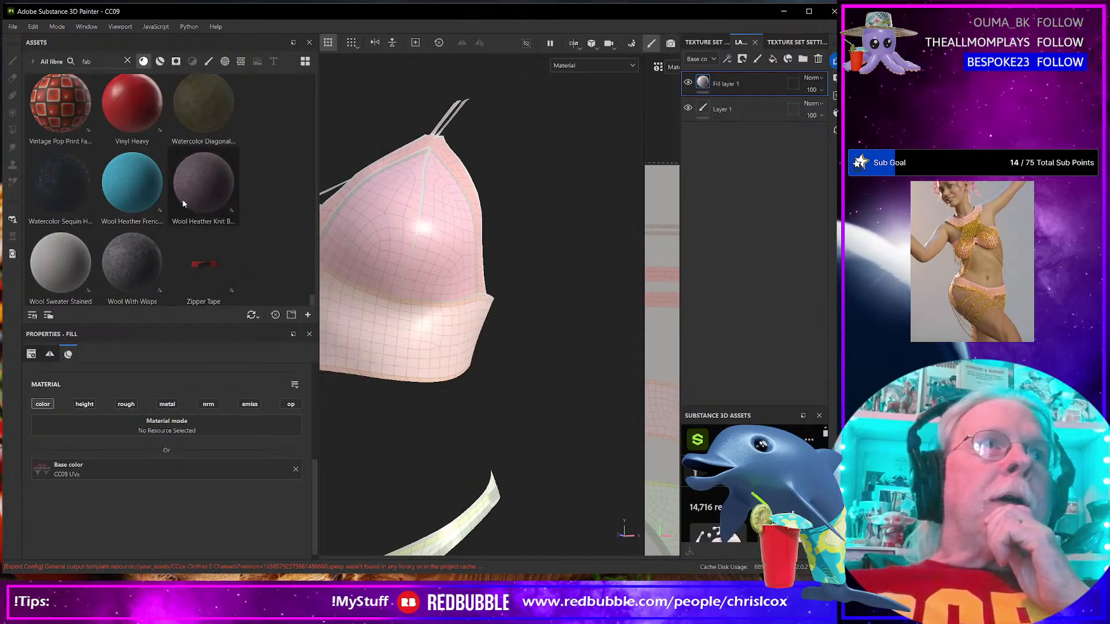
left_click_drag(317, 209, 327, 209)
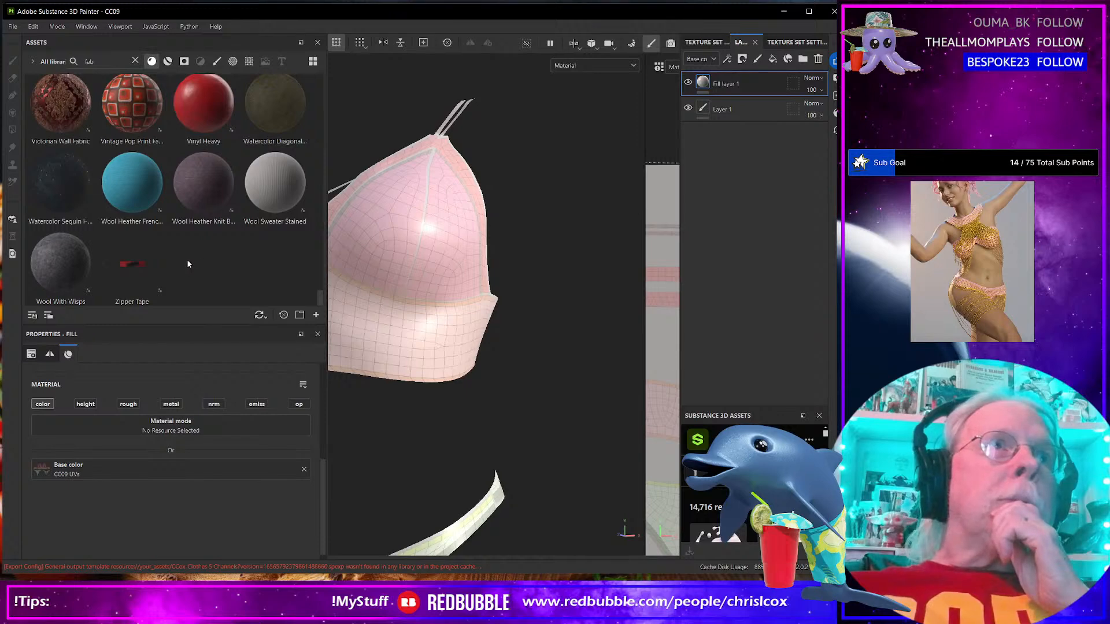
Try the Cotton material on the mesh with the viewport set to the Opacity channel, and delete its layer
scroll(187, 264, "up", 20)
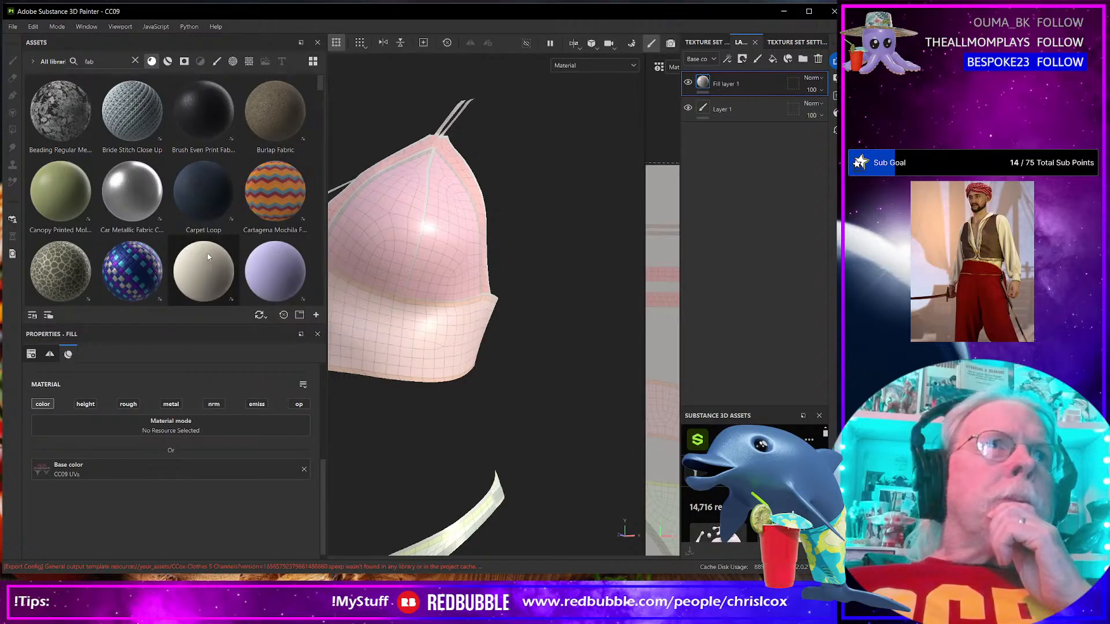
scroll(208, 257, "down", 2)
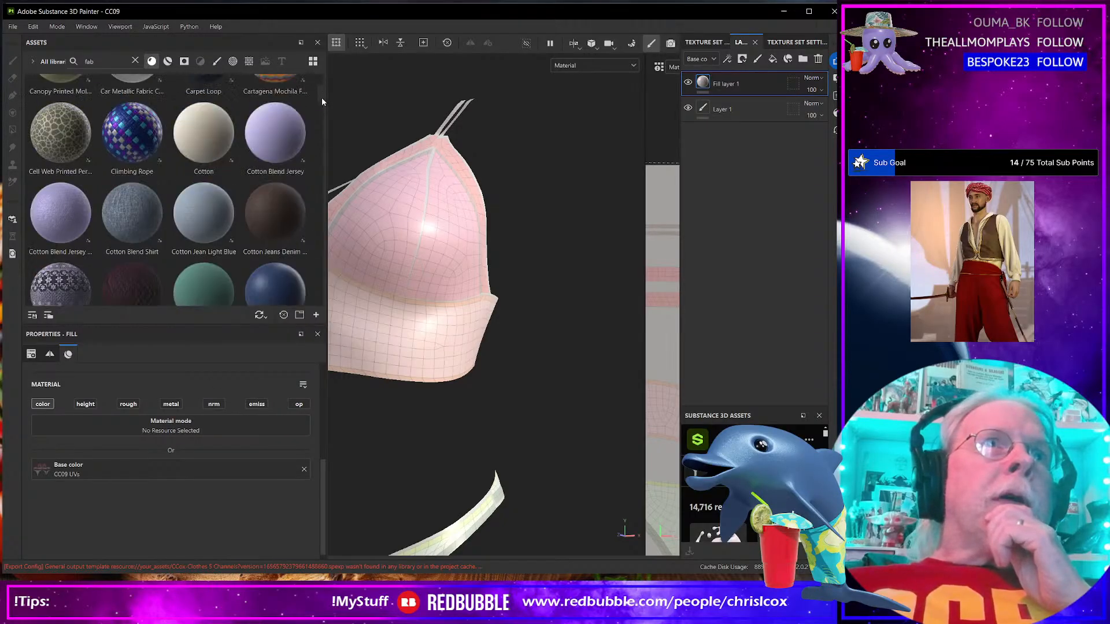
left_click_drag(212, 140, 411, 198)
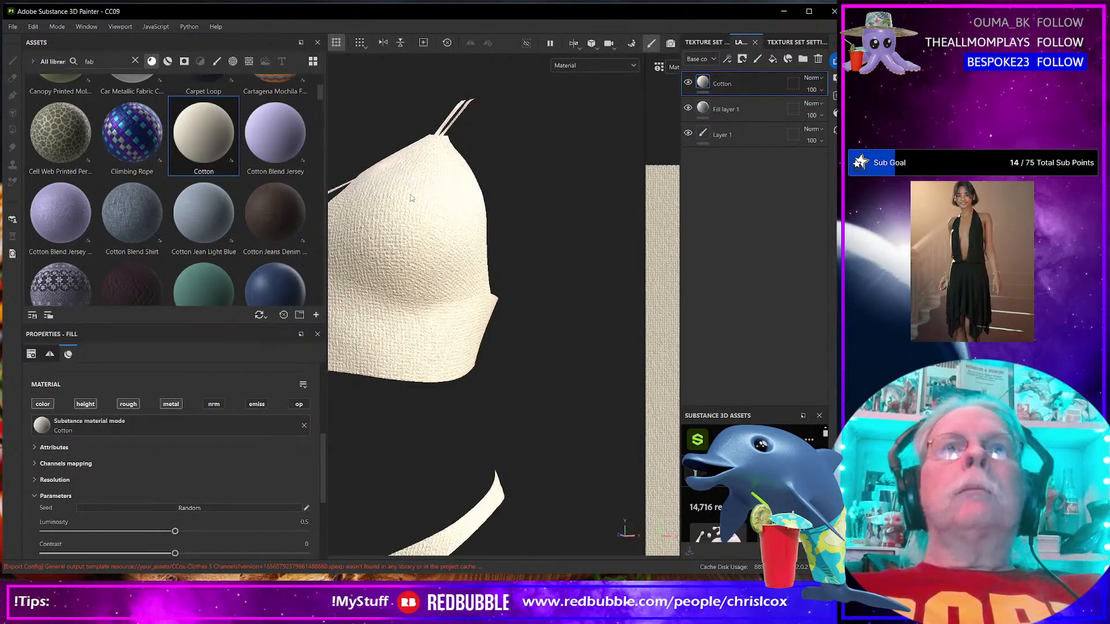
left_click(632, 63)
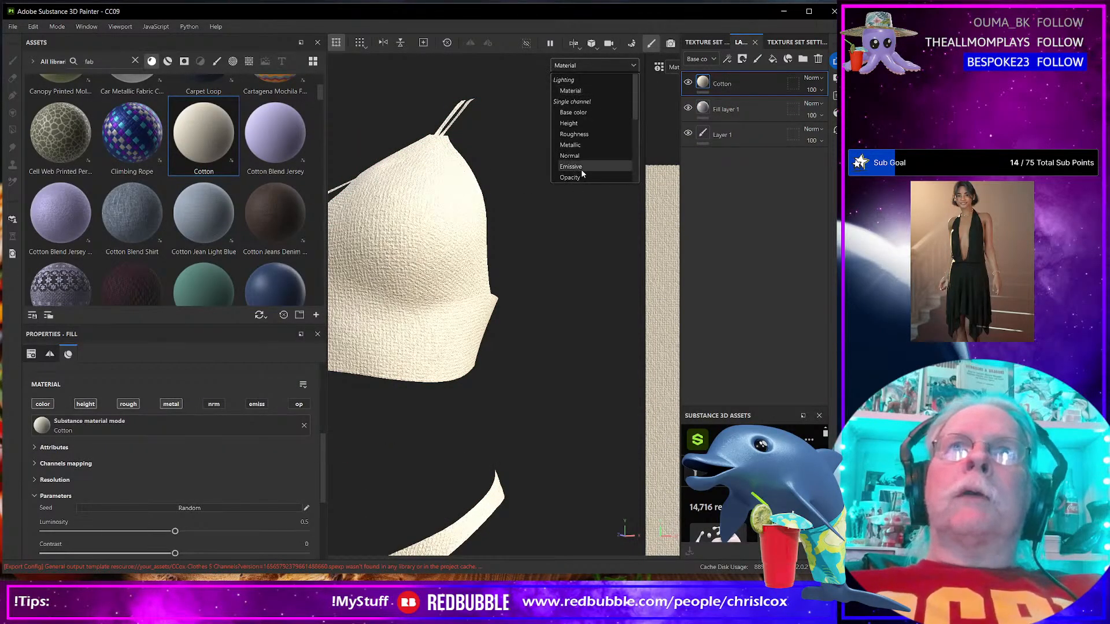
left_click(577, 178)
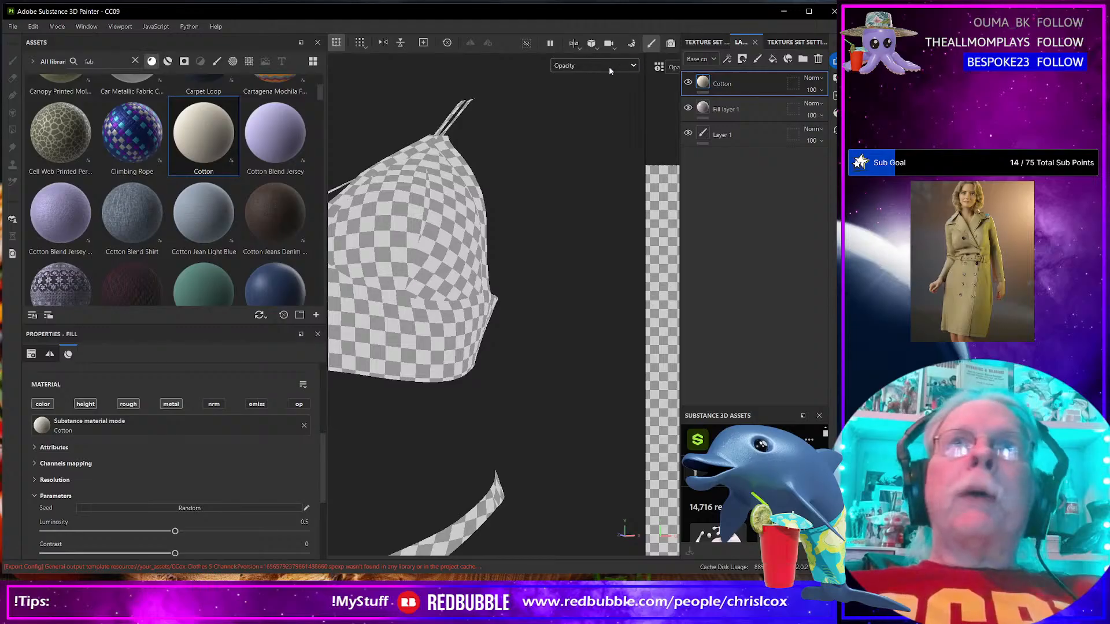
left_click(819, 59)
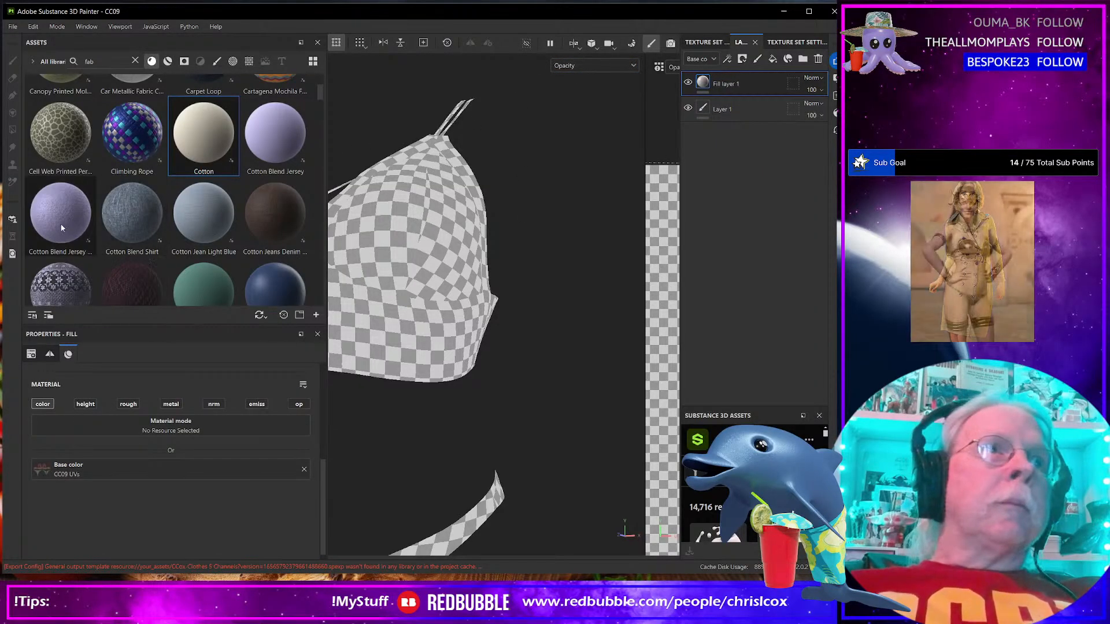
Try the Cotton Blend Jersey Towel material on the bra in the Opacity view and undo it
left_click_drag(61, 224, 428, 313)
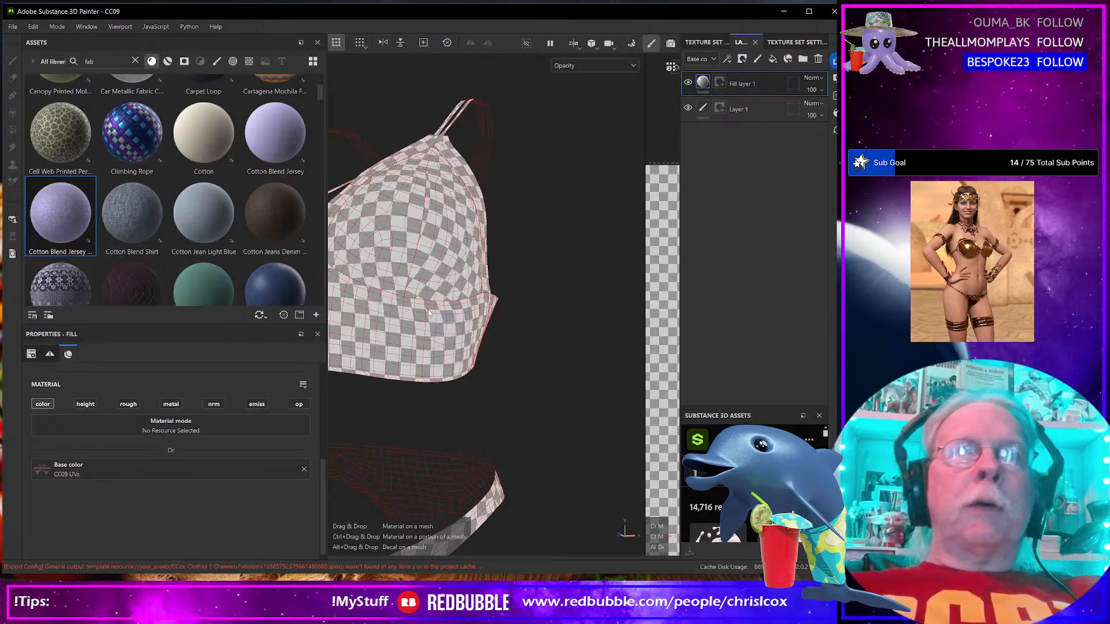
scroll(422, 322, "up", 7)
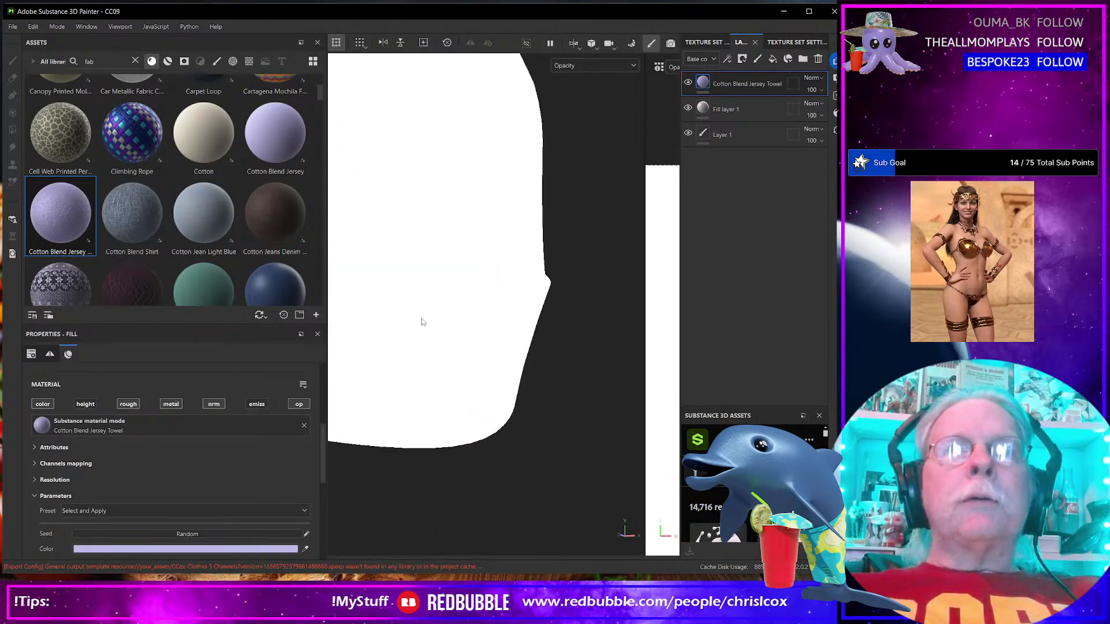
scroll(422, 322, "down", 4)
key("ctrl+z")
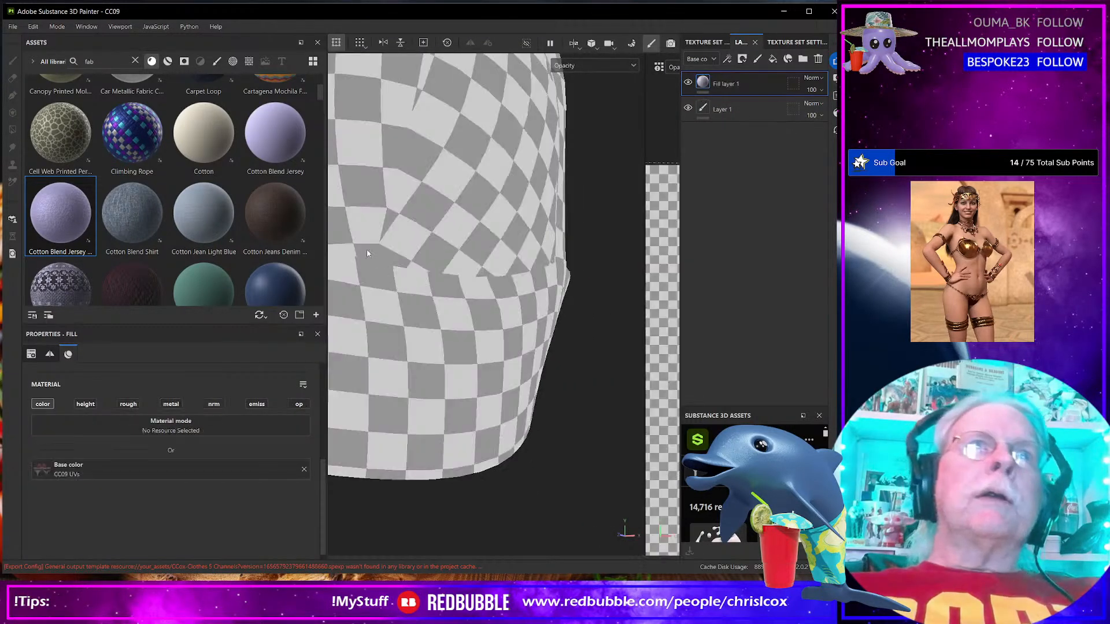
Try the Cotton Tricotine Weave Back Side Scan and Front Side Scan materials on the bra, undoing each one
scroll(228, 210, "down", 3)
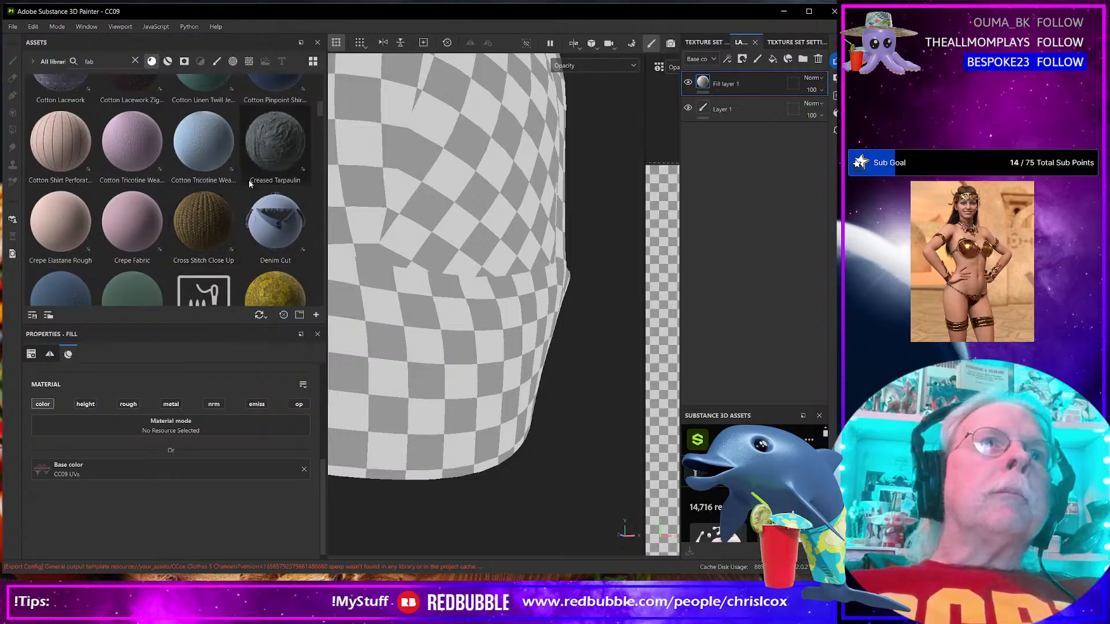
mouse_move(134, 155)
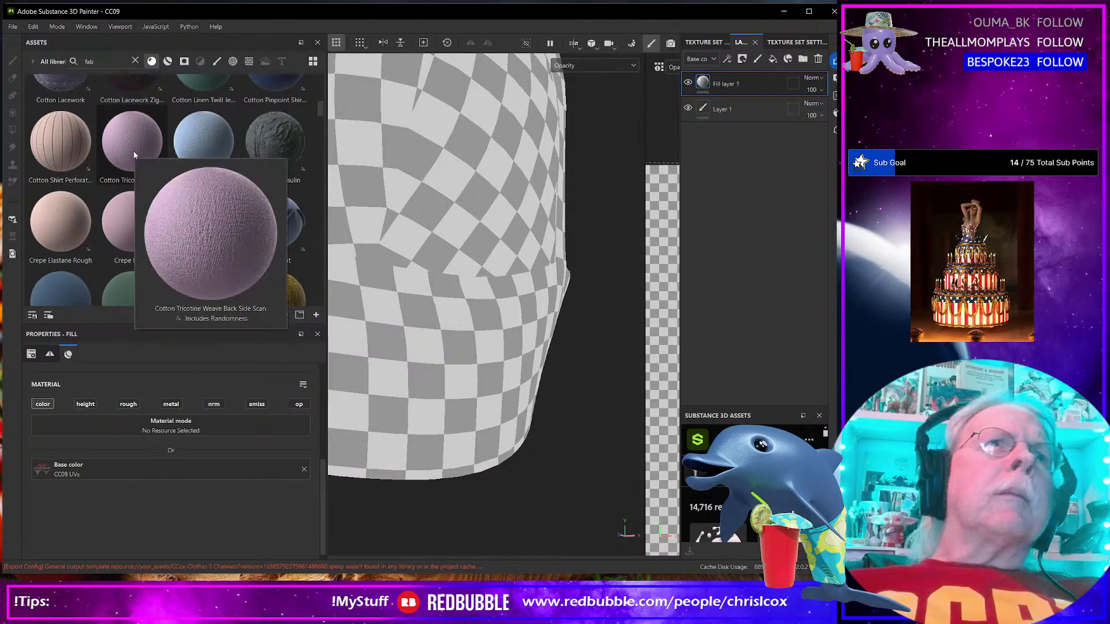
left_click_drag(134, 155, 431, 231)
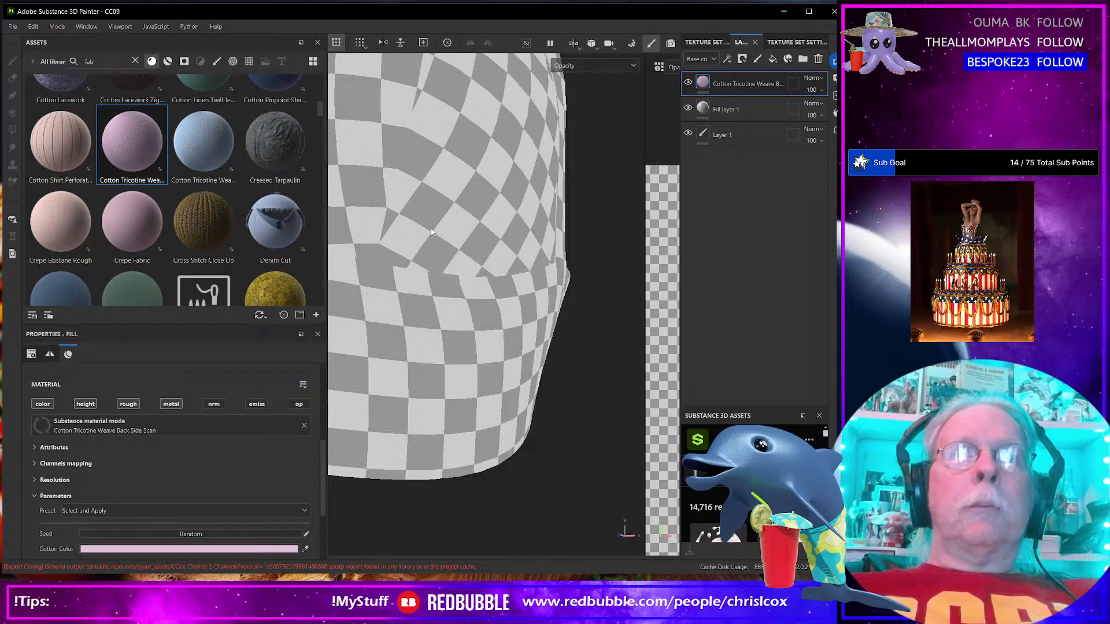
key("ctrl+z")
left_click_drag(210, 148, 386, 216)
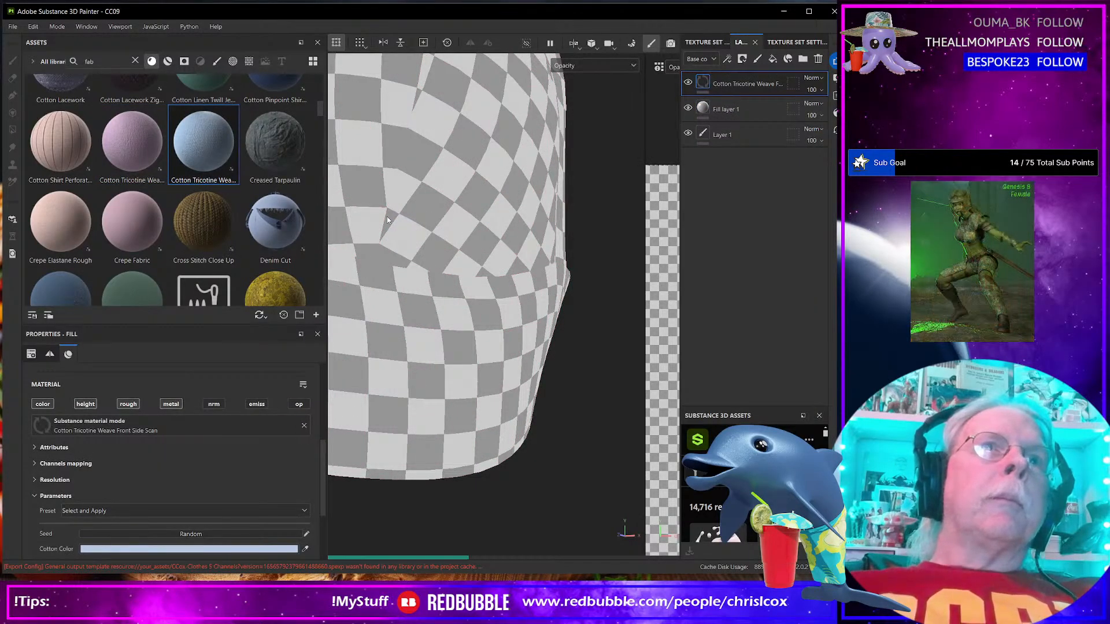
key("ctrl+z")
Try the Crepe Fabric and Fabric Suit Vintage materials on the bra, undoing each one
left_click_drag(136, 219, 419, 276)
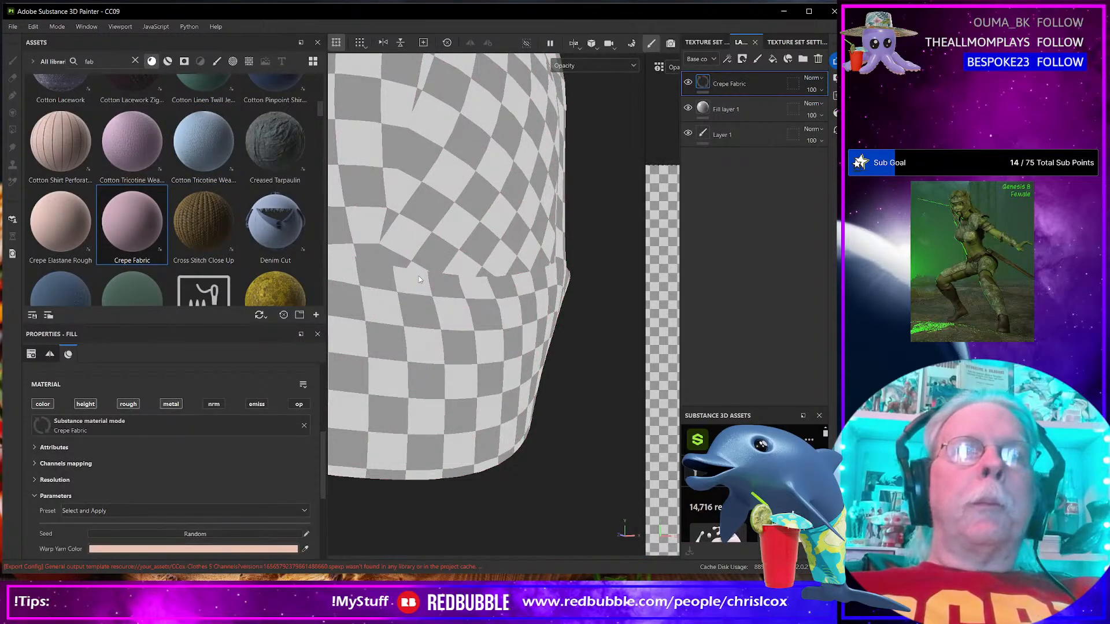
scroll(205, 245, "down", 3)
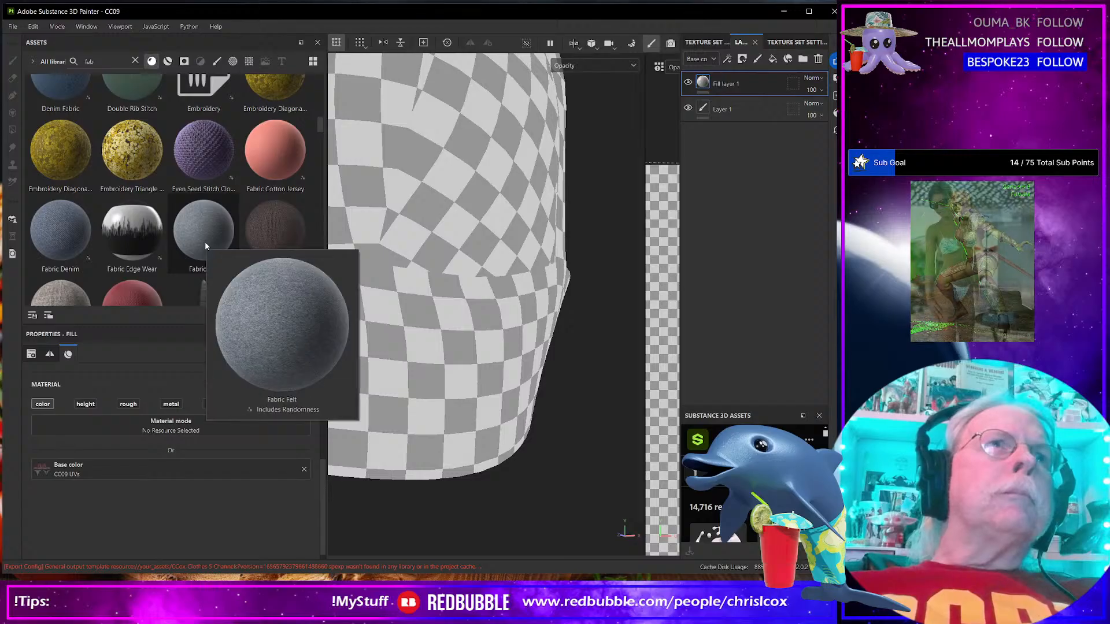
scroll(205, 246, "down", 3)
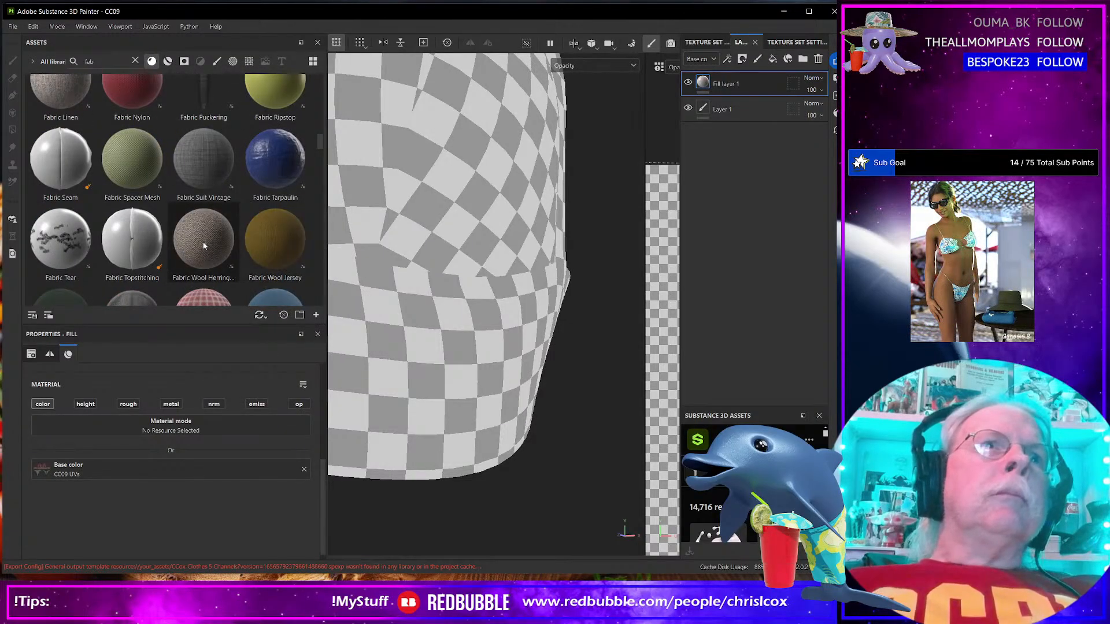
left_click_drag(200, 161, 405, 217)
scroll(490, 295, "up", 1)
scroll(490, 295, "down", 4)
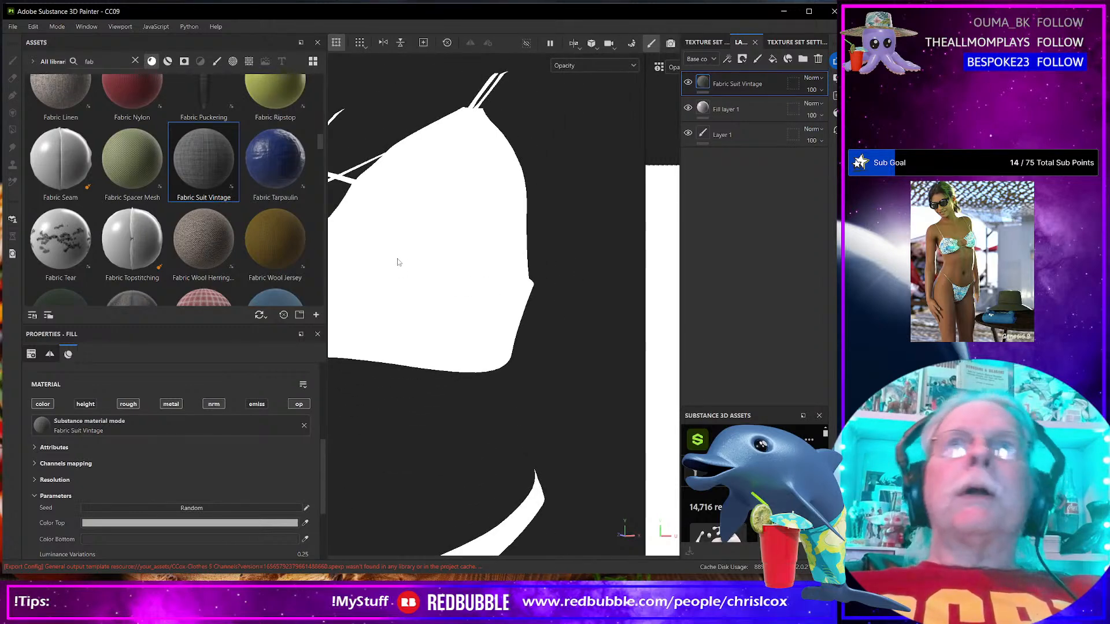
key("ctrl+z")
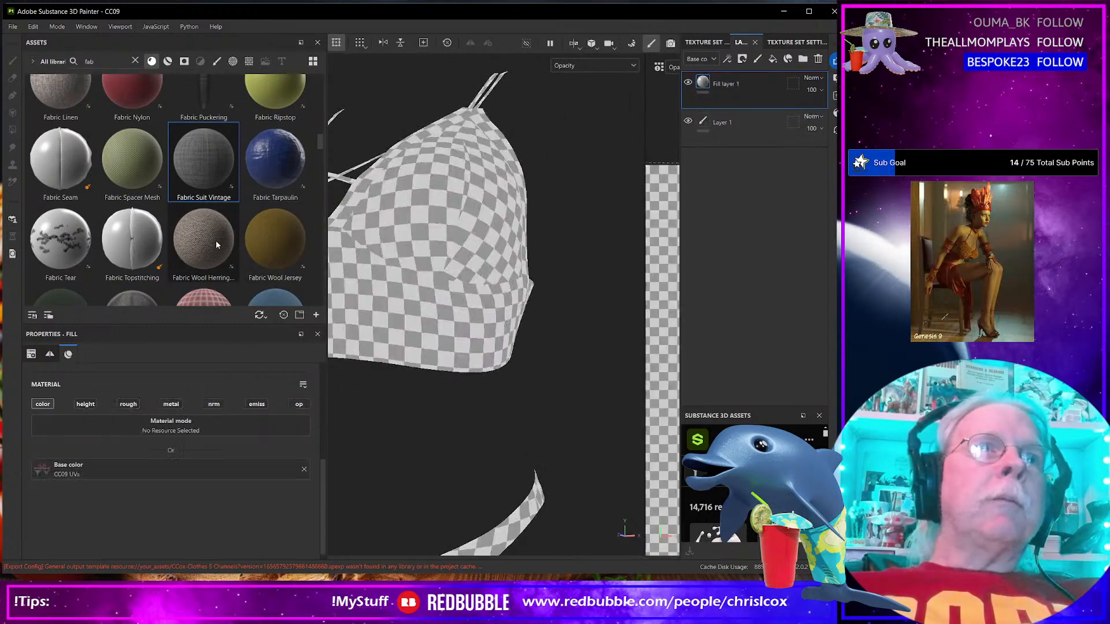
Try the Floral Lace Fabric material on the bra in the Opacity view and undo it
scroll(208, 226, "down", 3)
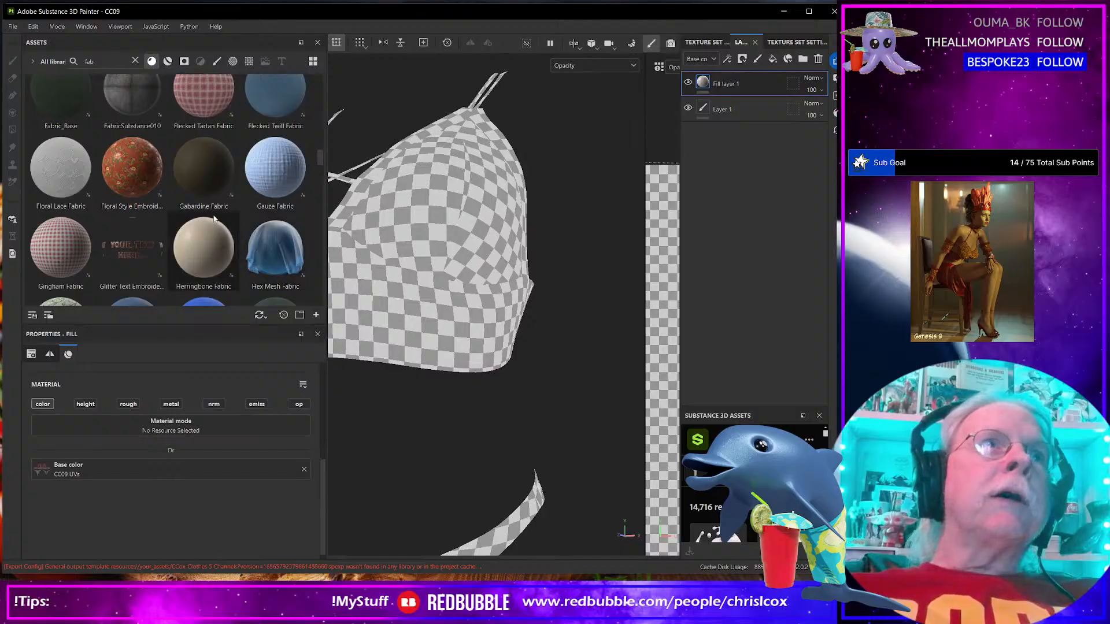
left_click_drag(64, 170, 433, 257)
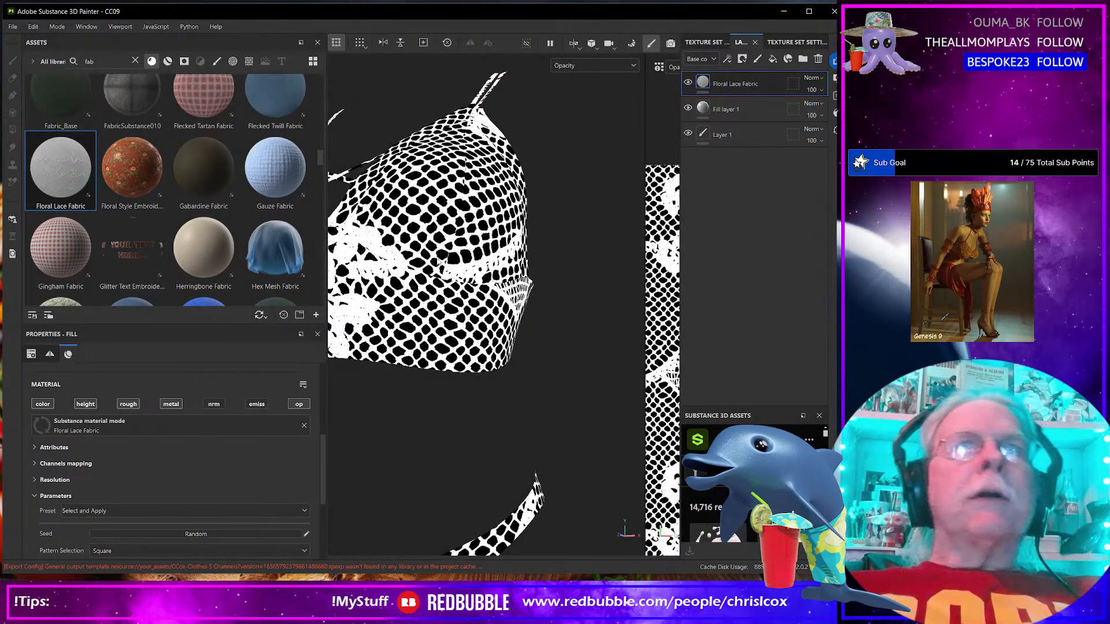
key("ctrl+z")
Try the Knit Stitch Checker and Knit Stitch Waves materials on the bra, undoing each one
scroll(212, 215, "down", 4)
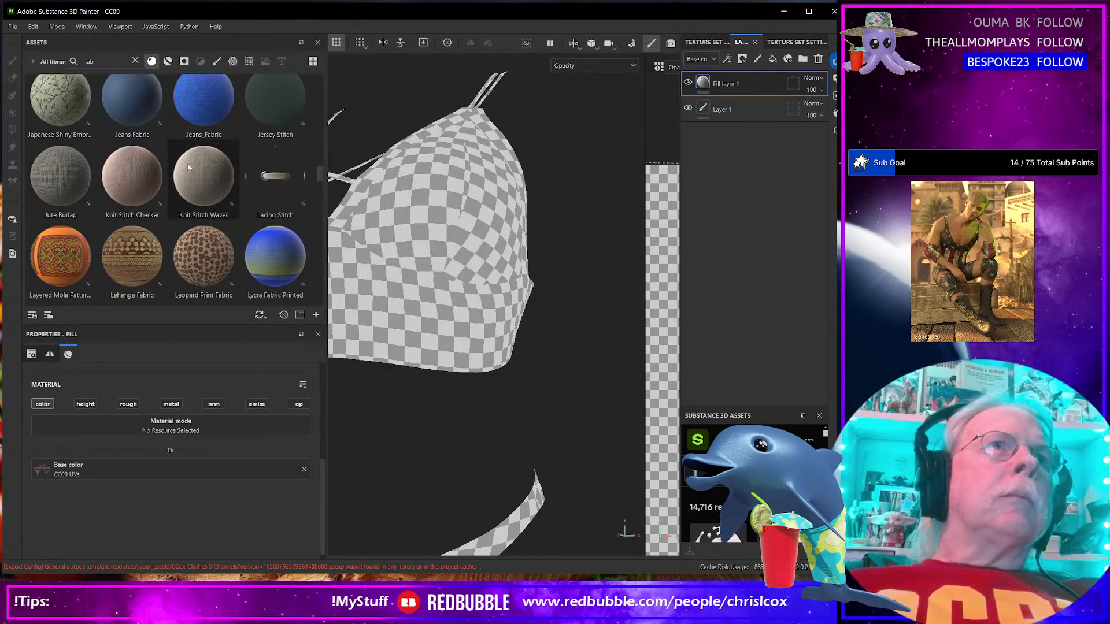
left_click_drag(134, 175, 449, 258)
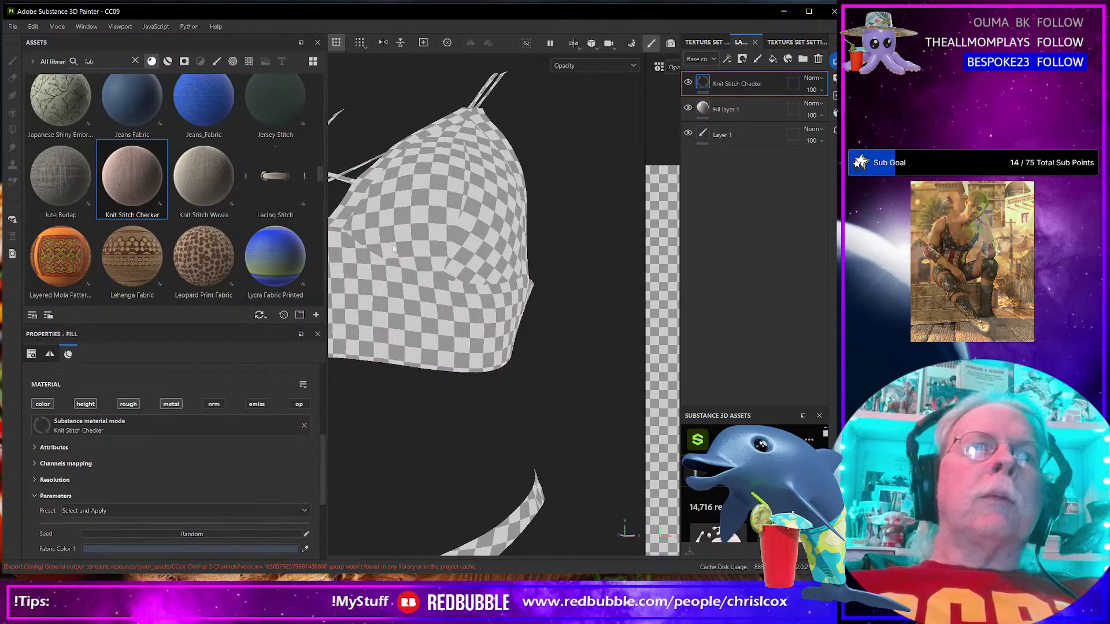
key("ctrl+z")
left_click_drag(210, 179, 431, 248)
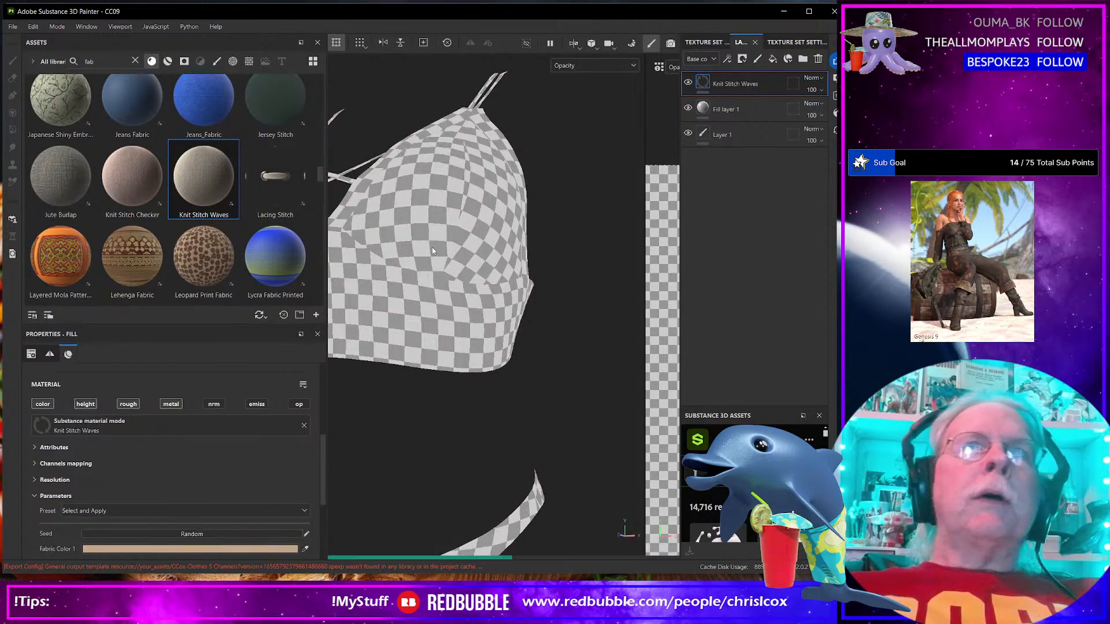
key("ctrl+z")
Try the Partridge Fabric material on the bra in the Opacity view and undo it
scroll(261, 242, "down", 4)
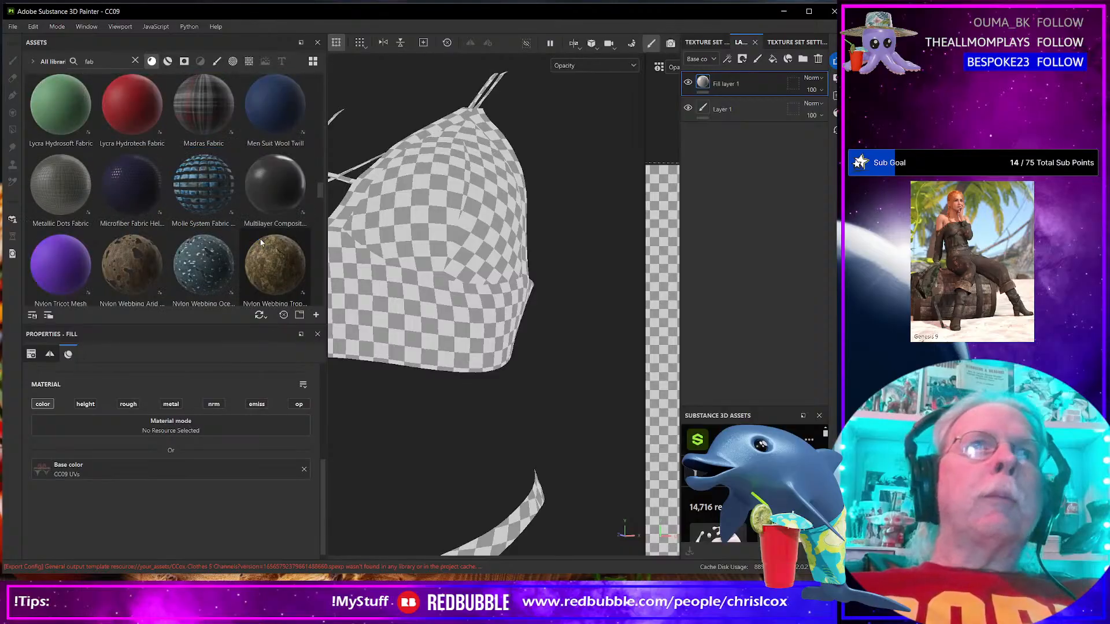
scroll(234, 229, "down", 4)
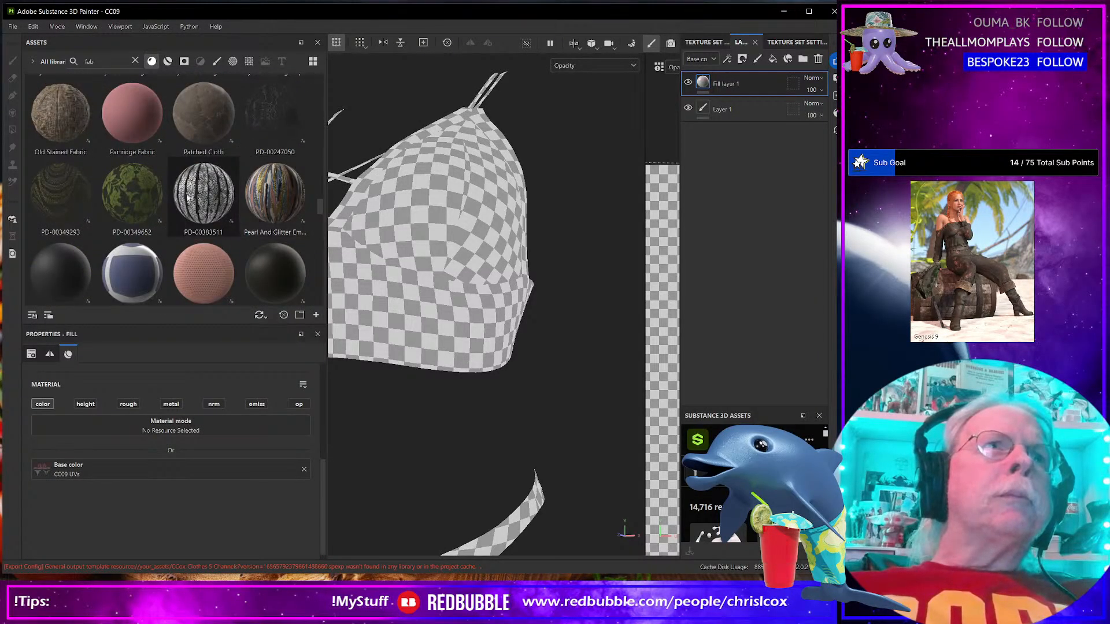
left_click_drag(132, 122, 450, 238)
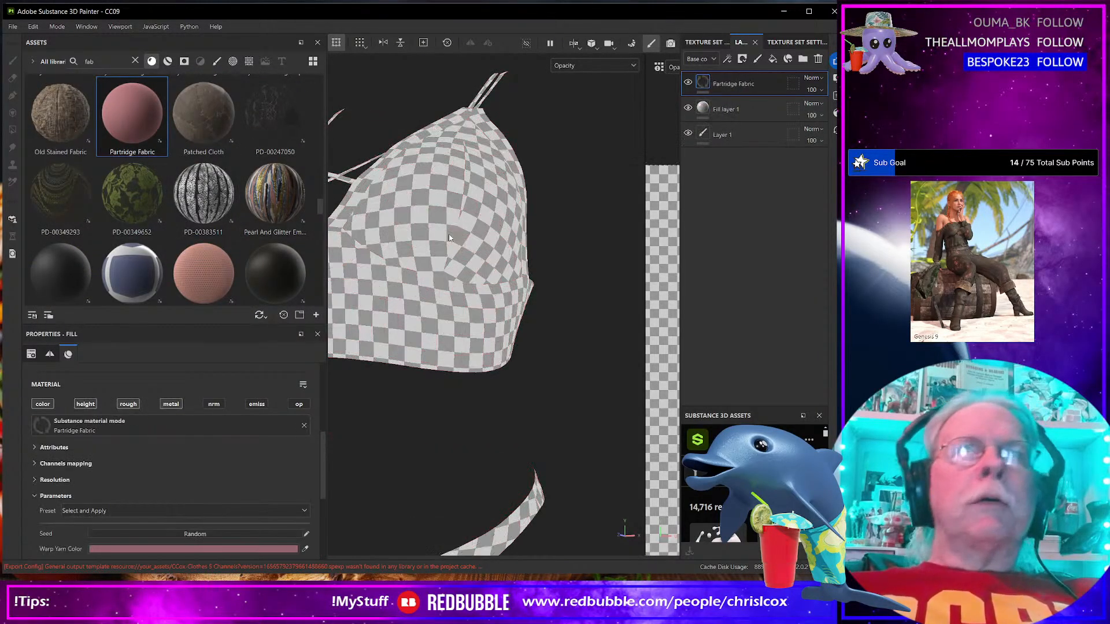
key("ctrl+z")
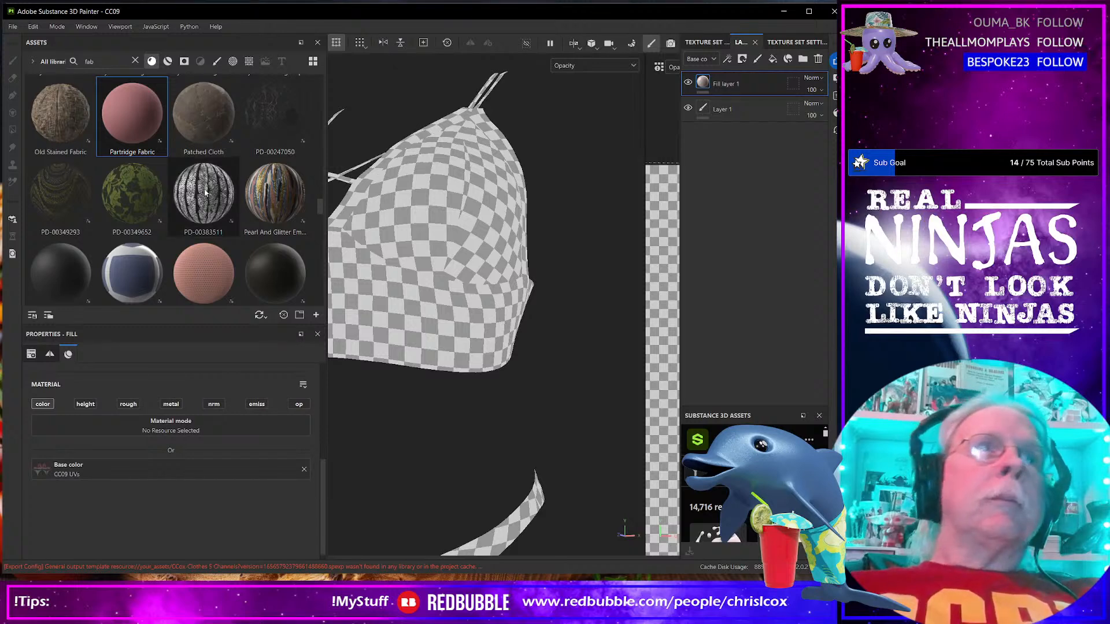
Apply the Silk Faille material to the mesh and switch the viewport to the Roughness channel
scroll(171, 185, "down", 3)
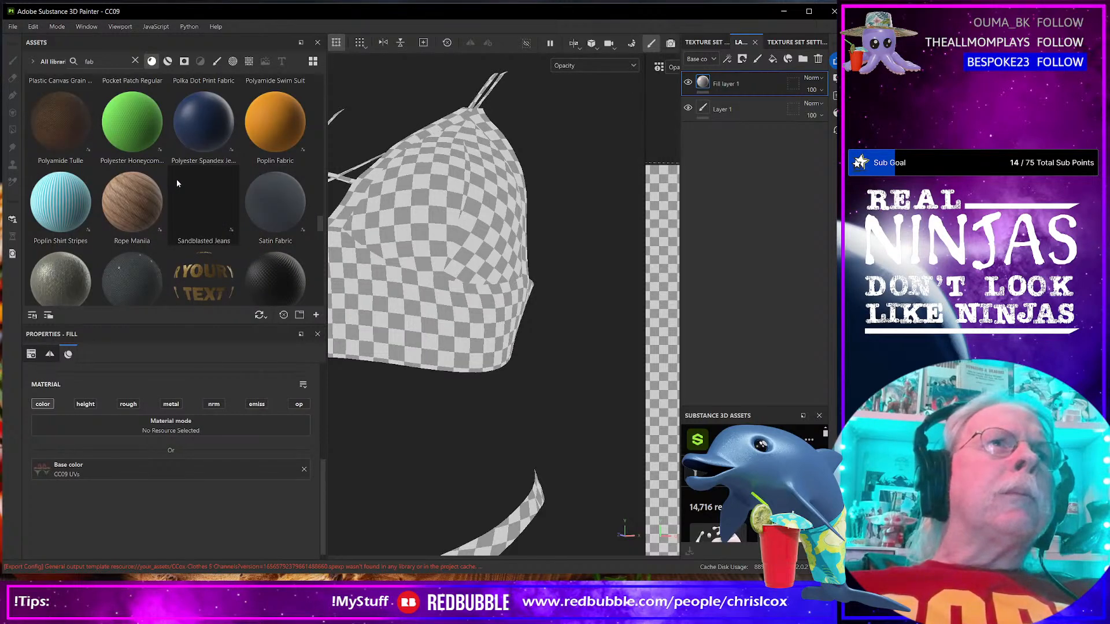
scroll(176, 184, "down", 5)
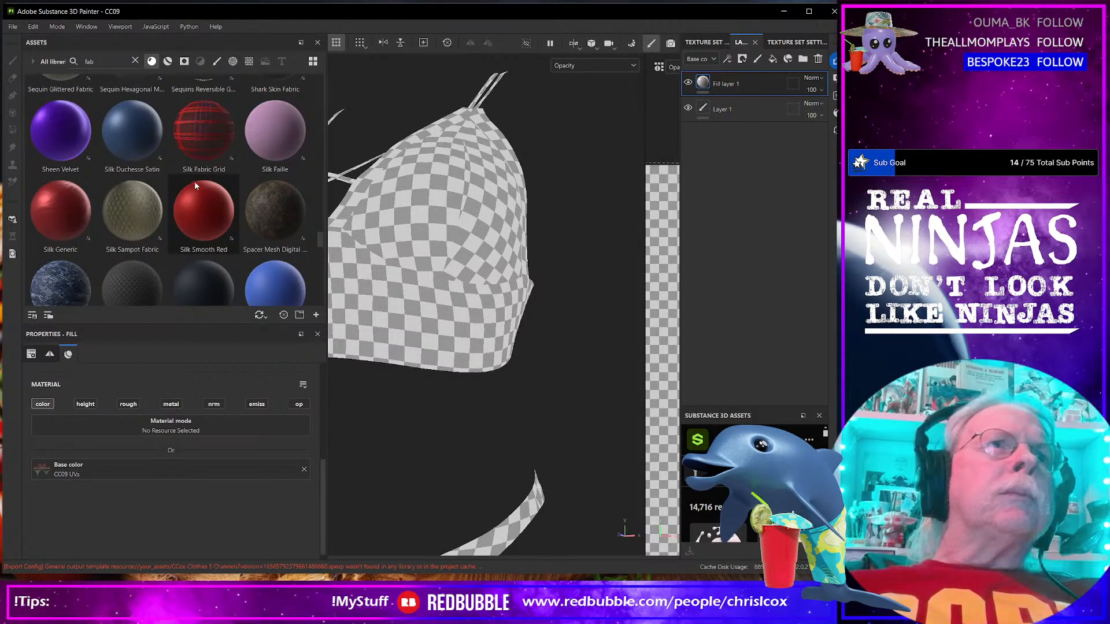
left_click_drag(289, 146, 452, 232)
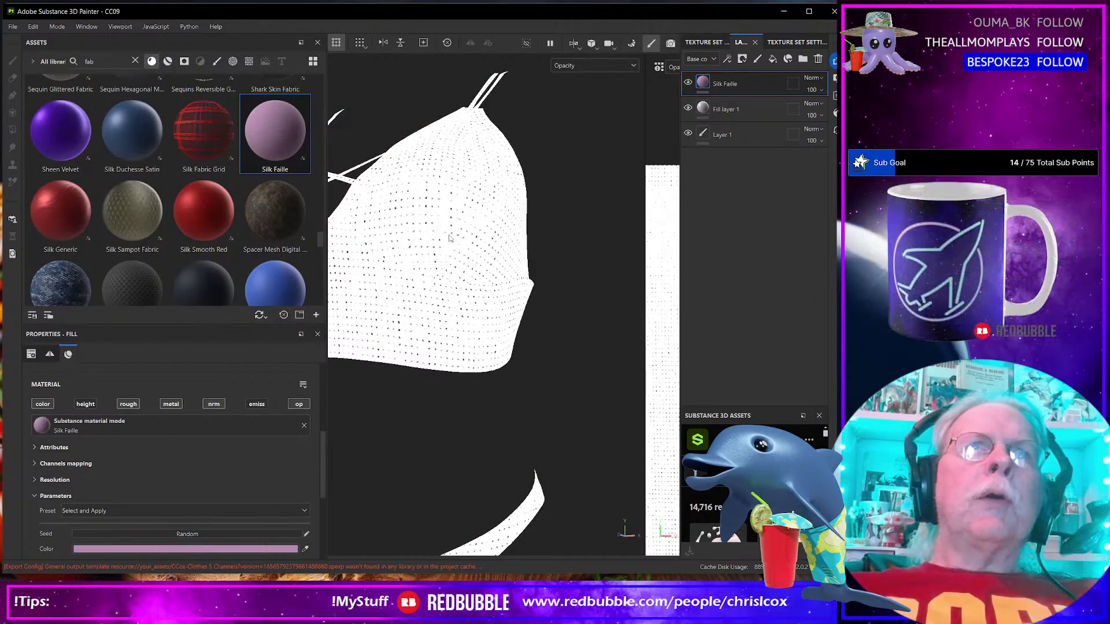
left_click(581, 66)
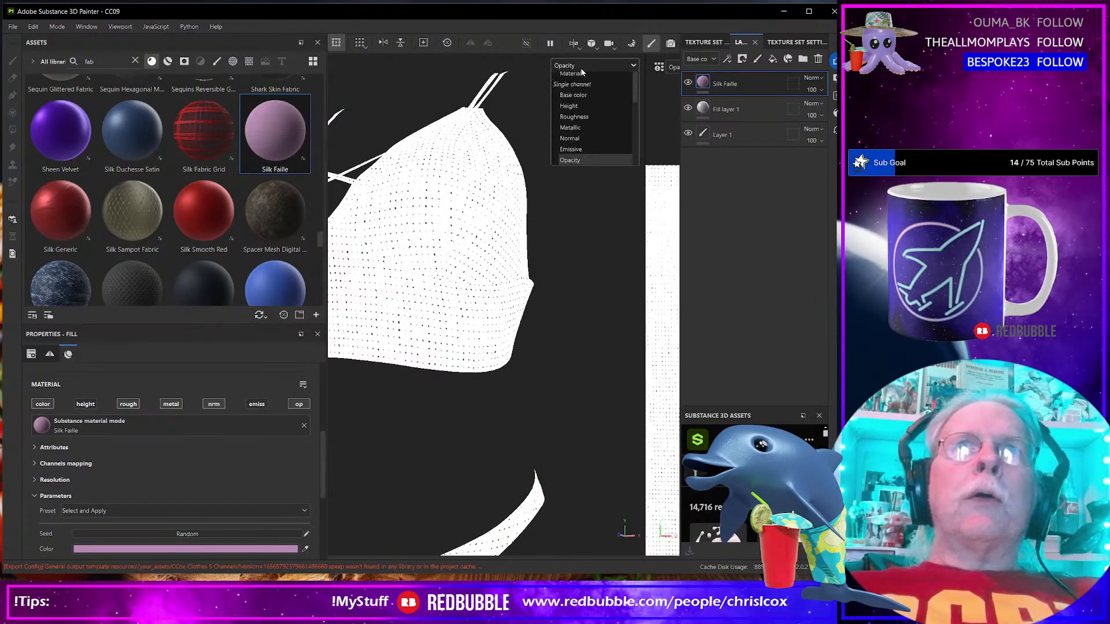
left_click(572, 132)
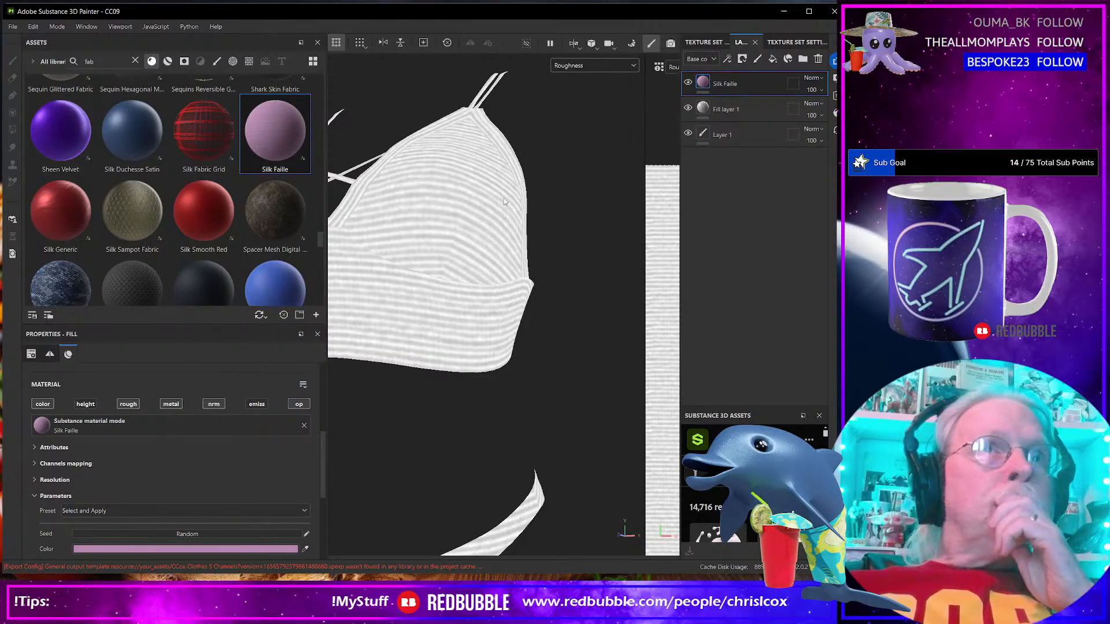
Set the UV tiling of the Silk Faille layer to 8
scroll(423, 294, "up", 2)
scroll(423, 294, "down", 5)
scroll(423, 293, "down", 2)
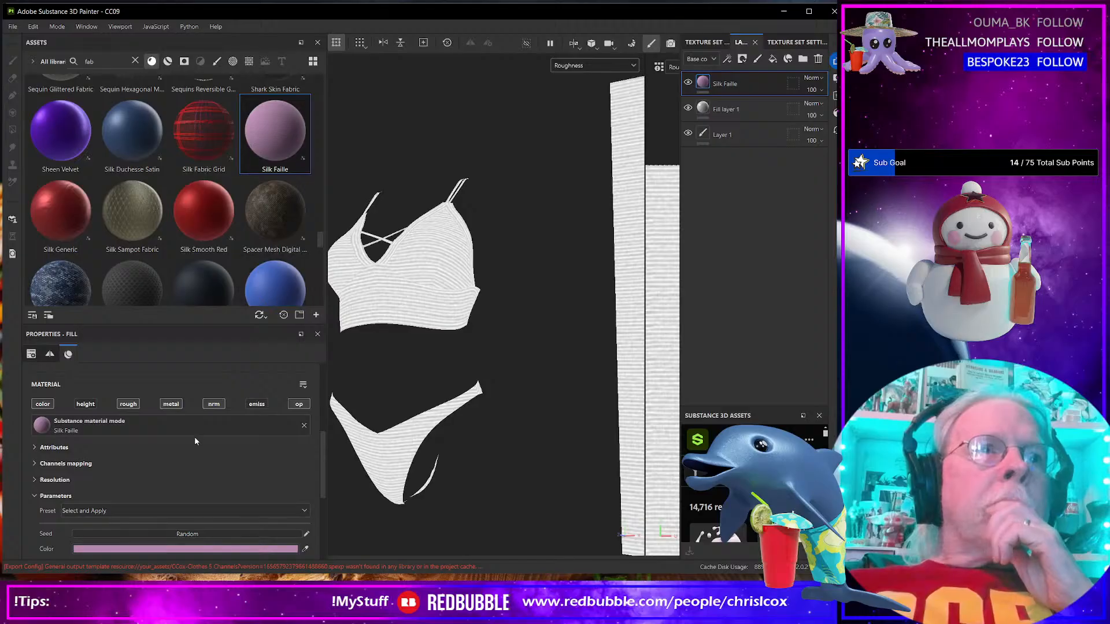
scroll(194, 437, "down", 5)
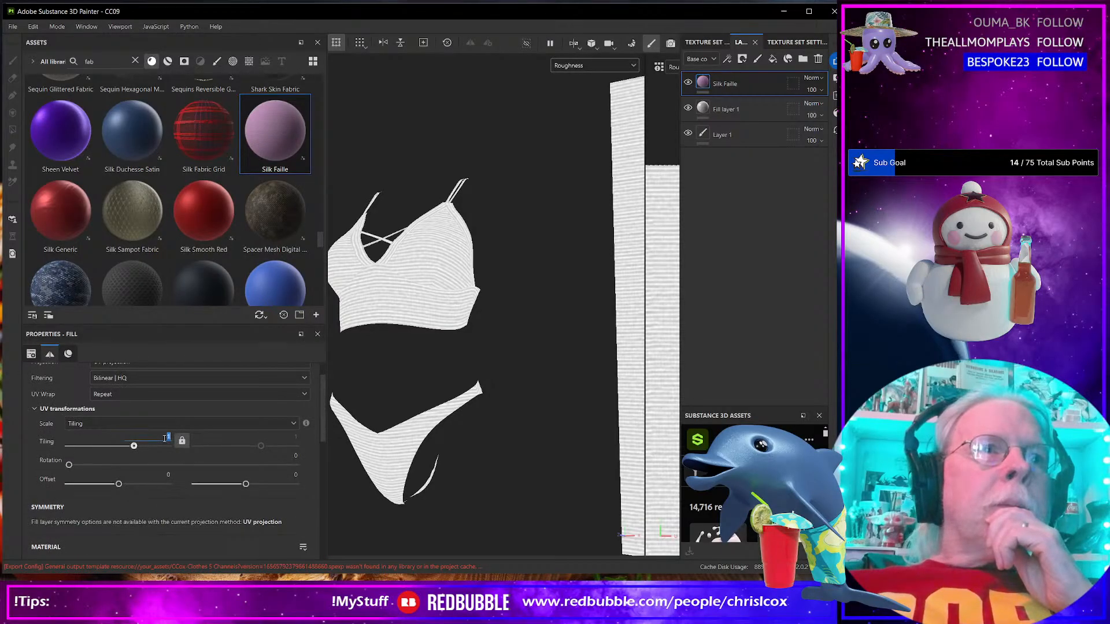
type("8")
key("Return")
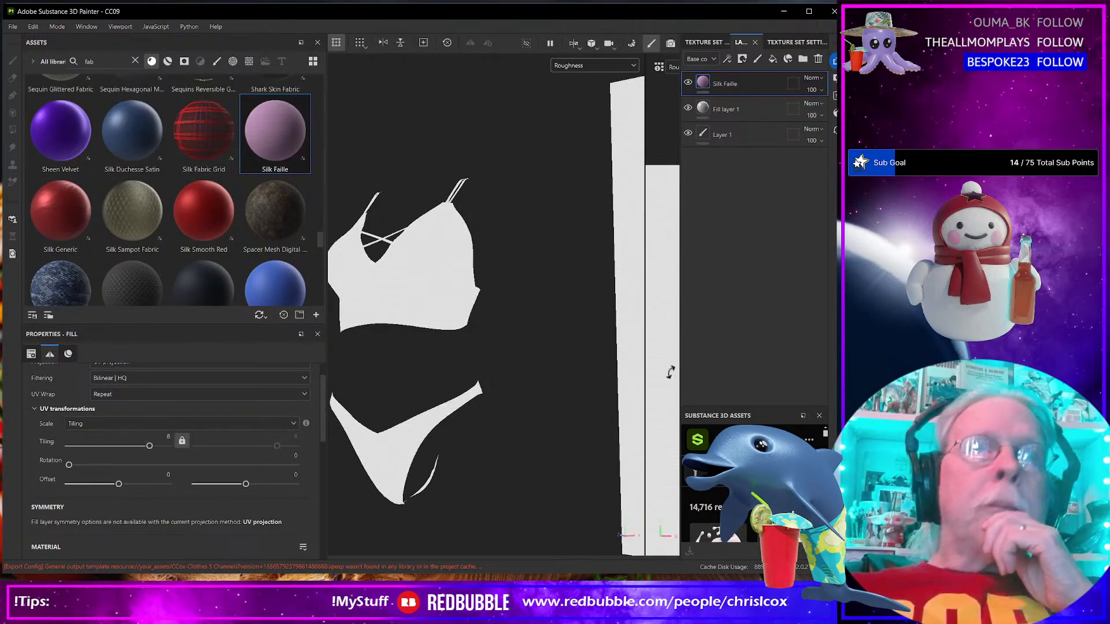
Examine the Silk Faille texture up close on the bra and the panty in the Roughness channel
scroll(411, 267, "up", 4)
scroll(411, 267, "up", 2)
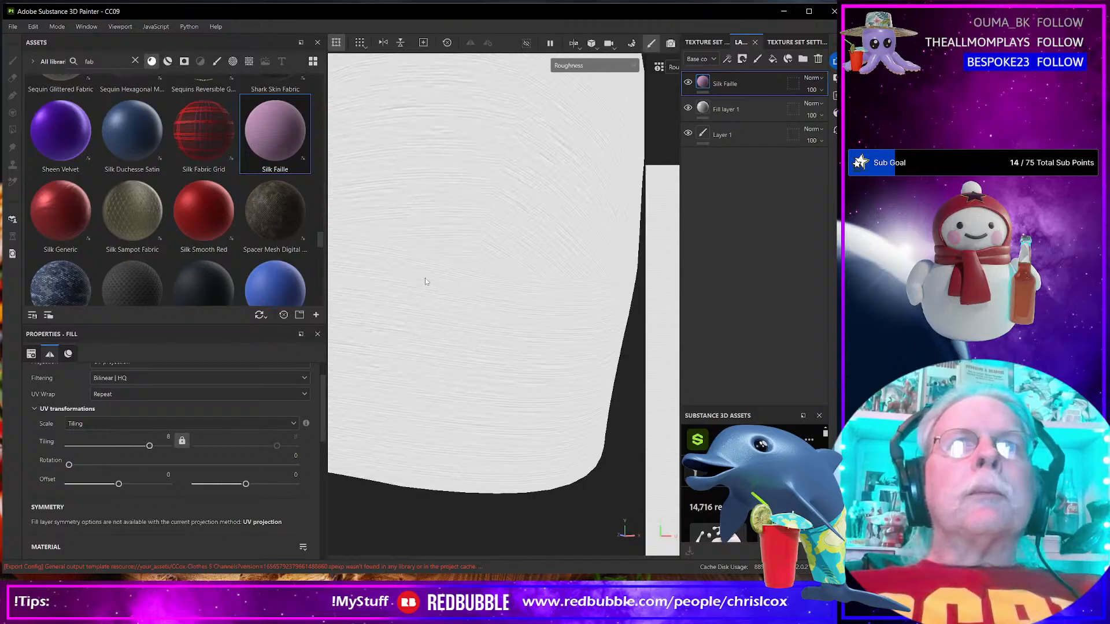
scroll(425, 279, "down", 2)
scroll(423, 294, "down", 6)
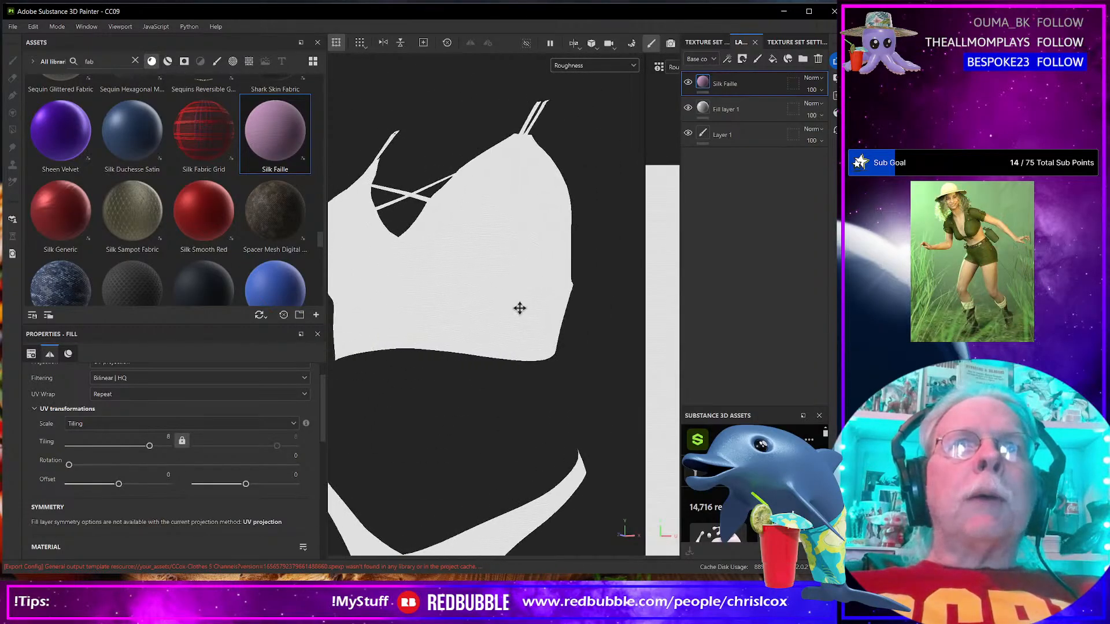
left_click_drag(539, 371, 462, 335)
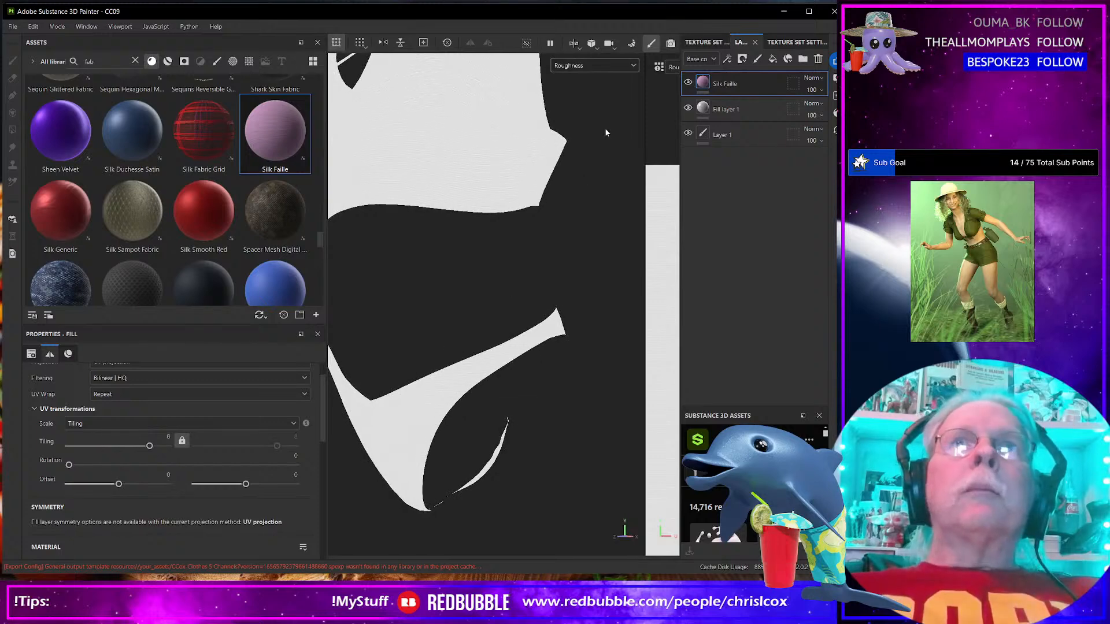
Switch the viewport to the Opacity channel and inspect the Silk Faille weave on the bra and panty
left_click(587, 66)
left_click(578, 177)
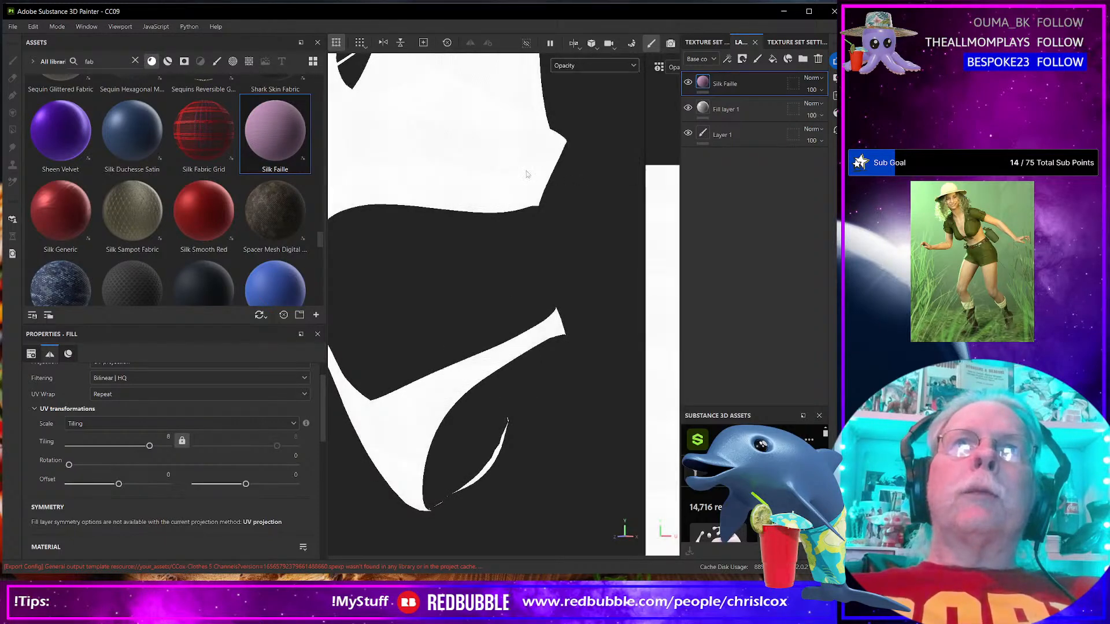
scroll(485, 166, "up", 1)
scroll(484, 164, "up", 2)
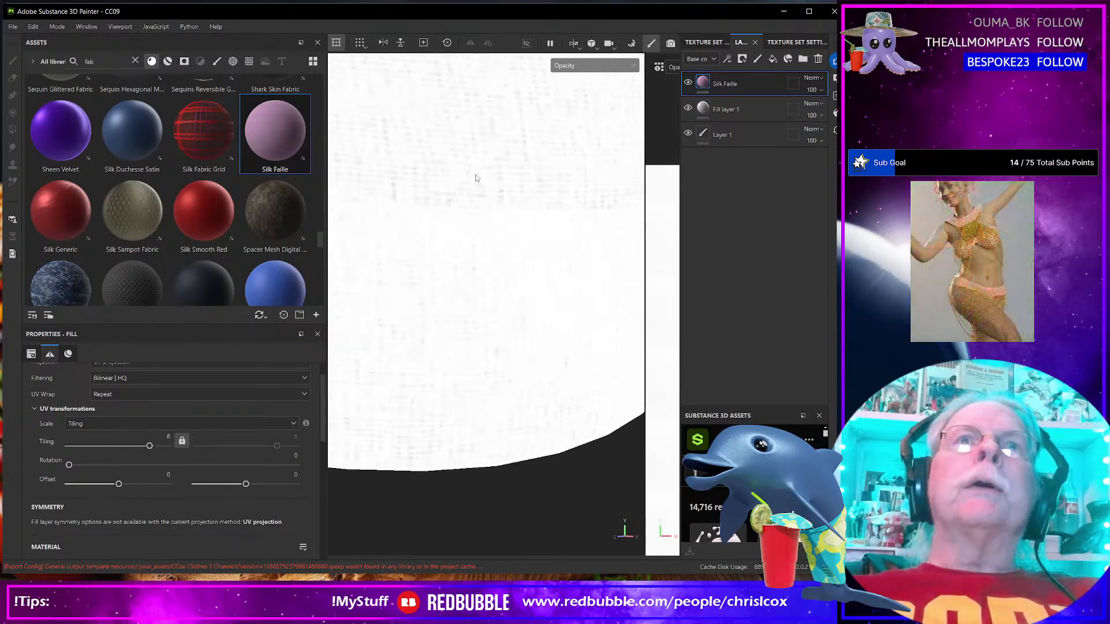
scroll(474, 182, "down", 2)
scroll(474, 182, "down", 3)
left_click_drag(484, 282, 496, 348)
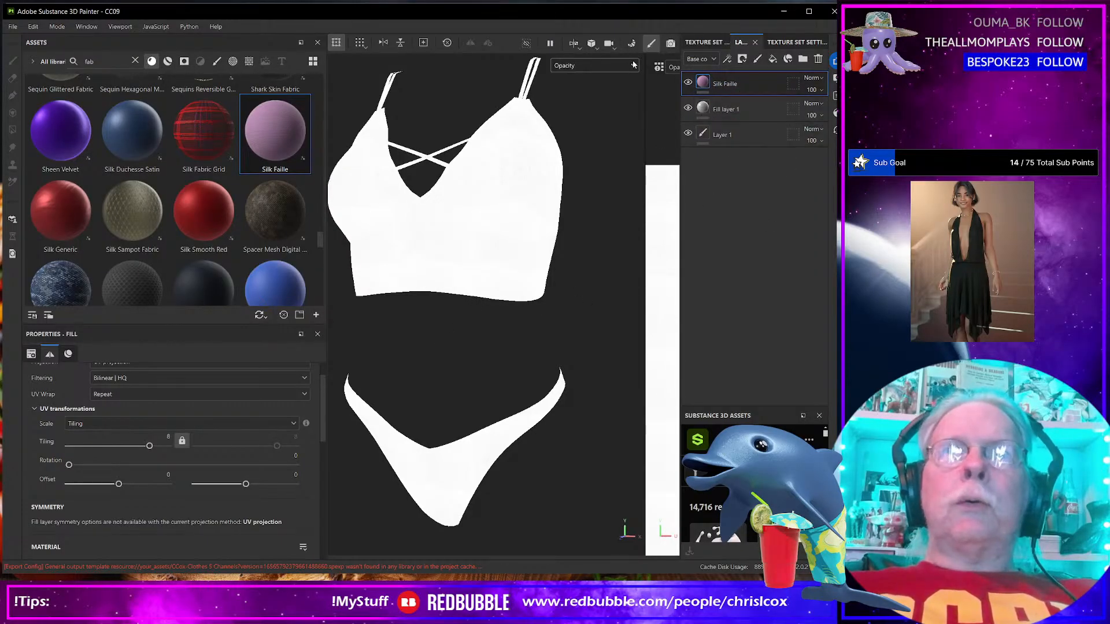
Return the viewport to the Material view and check the Silk Faille fabric on the bra
left_click(605, 64)
left_click(595, 92)
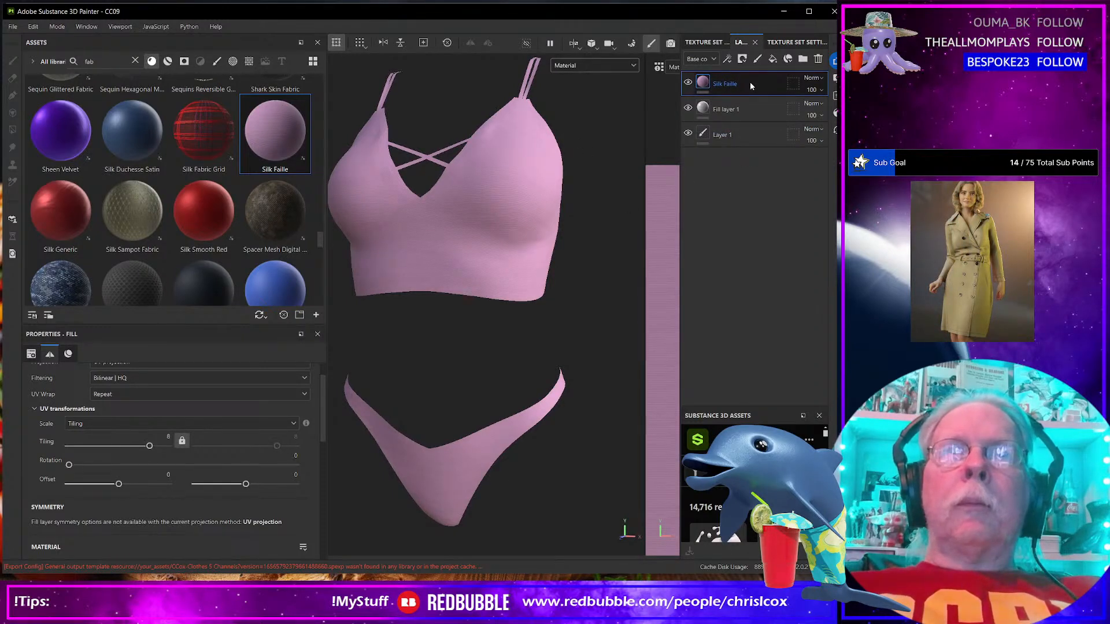
scroll(515, 229, "up", 5)
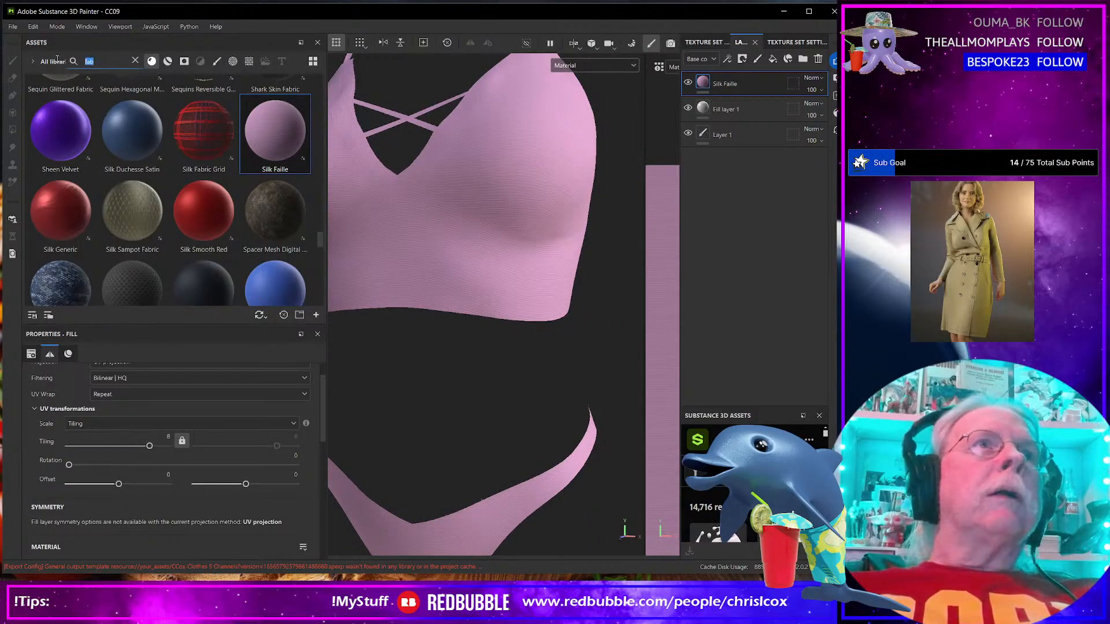
Search the smart materials for "high" and apply the CCox Highlights smart material to the mesh
type("high")
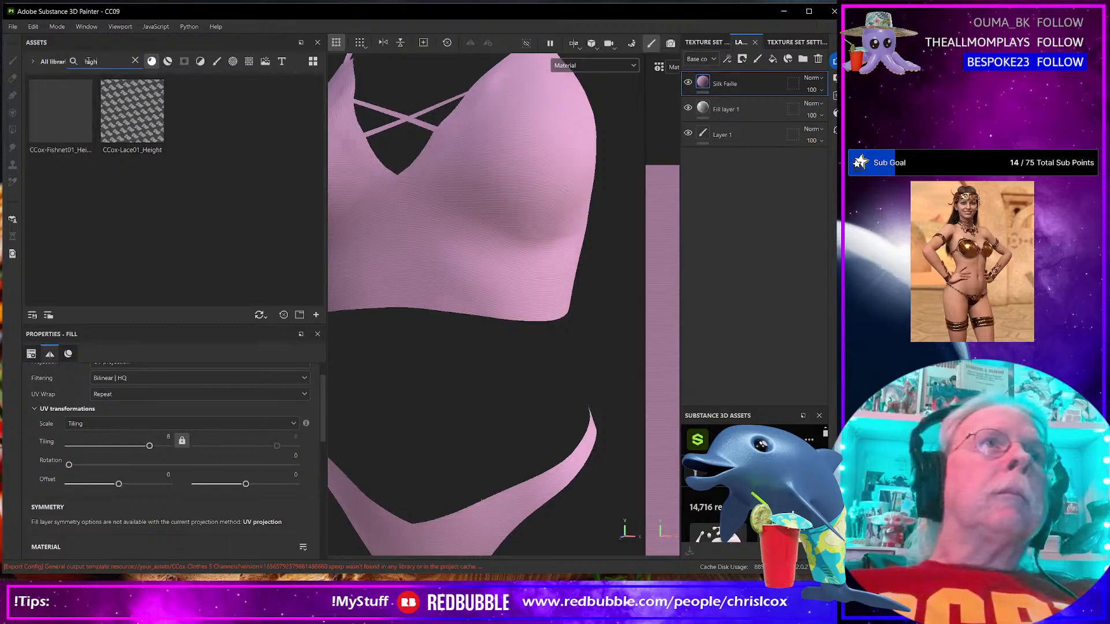
left_click(167, 61)
left_click_drag(60, 113, 517, 229)
scroll(507, 270, "up", 3)
scroll(507, 270, "down", 5)
scroll(488, 284, "up", 3)
left_click_drag(520, 238, 650, 228)
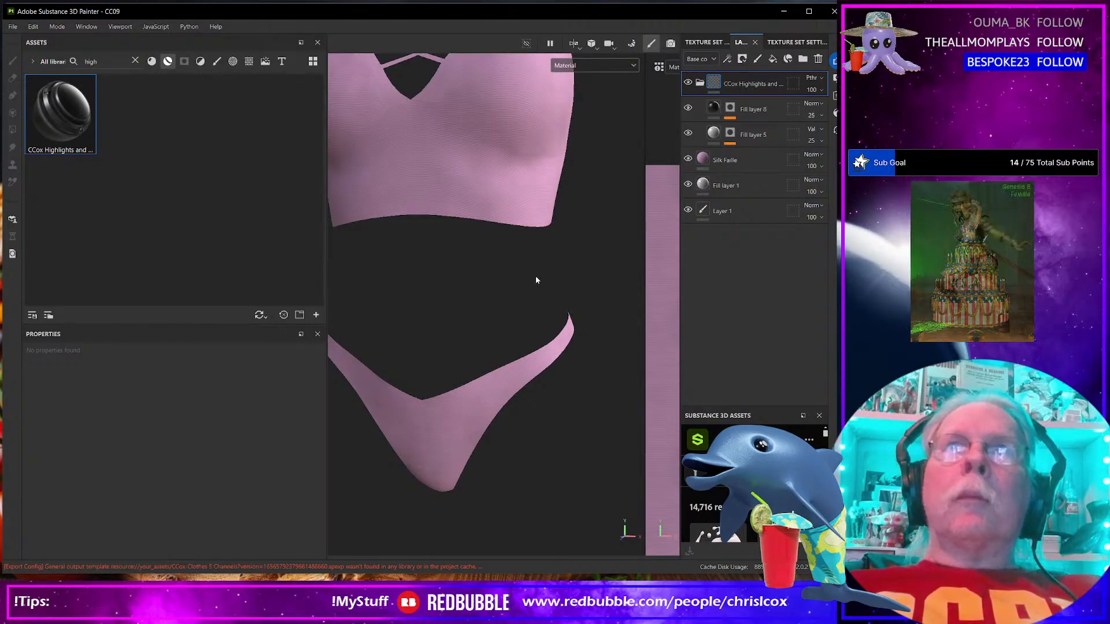
Widen the 3D viewport, list the brush assets, and add a paint layer above the CCox Highlights smart material
mouse_move(648, 316)
left_mouse_down()
mouse_move(362, 310)
mouse_move(638, 323)
left_mouse_up()
left_click_drag(326, 322, 198, 321)
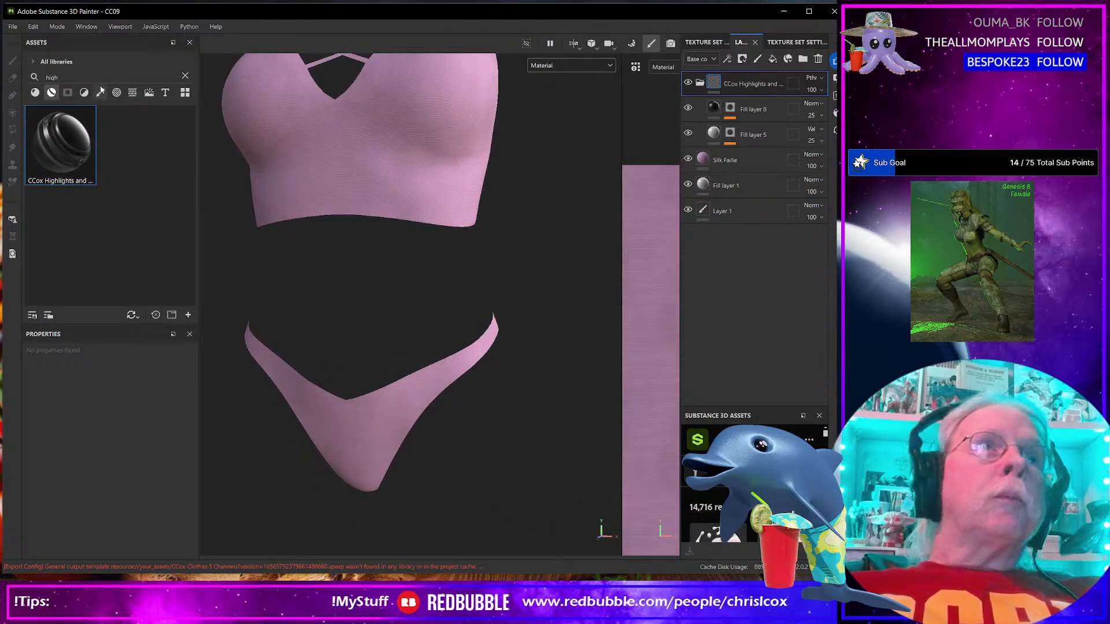
left_click(100, 92)
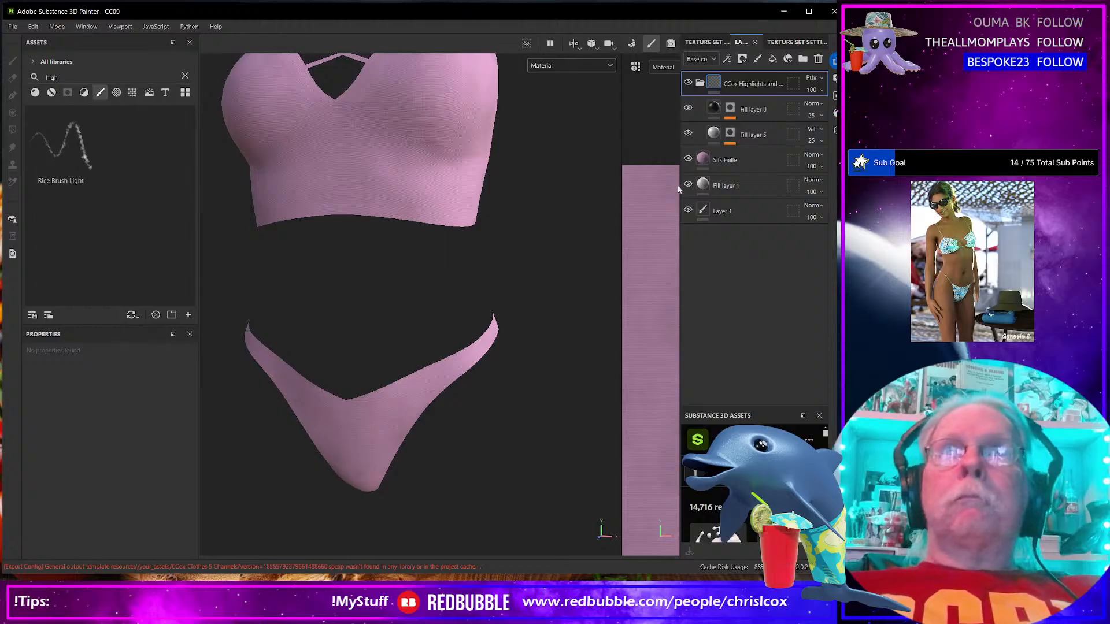
left_click(756, 60)
mouse_move(528, 230)
left_mouse_down()
mouse_move(453, 273)
mouse_move(547, 266)
left_mouse_up()
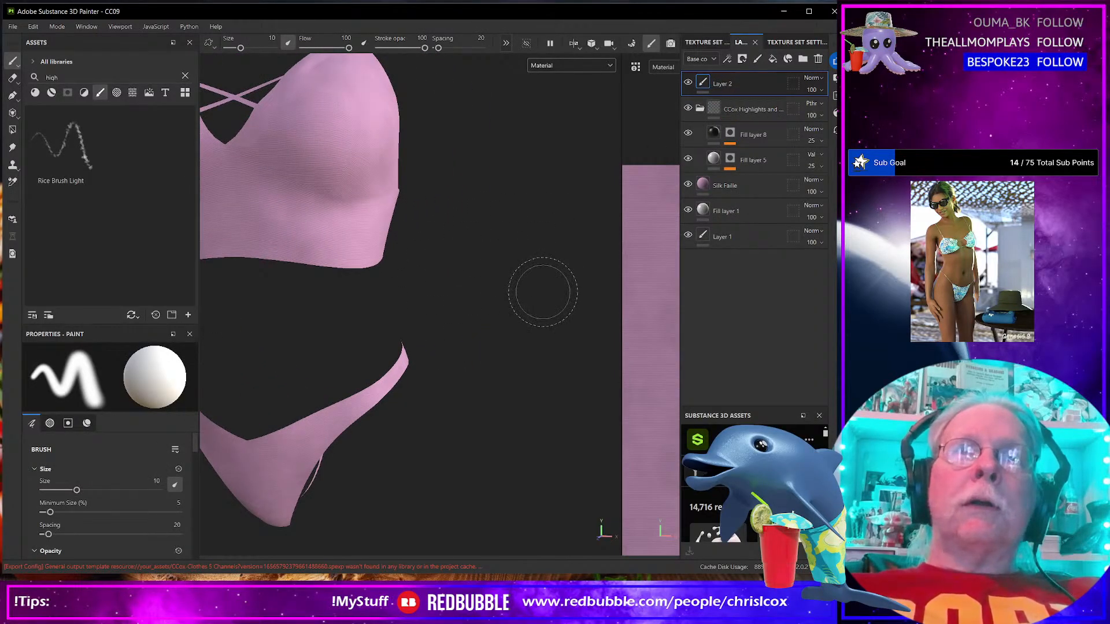
Hide the Silk Faille layer to expose the UV template on the flat plane, and inspect the bra and panty pieces
scroll(514, 306, "down", 5)
left_click_drag(498, 322, 438, 351)
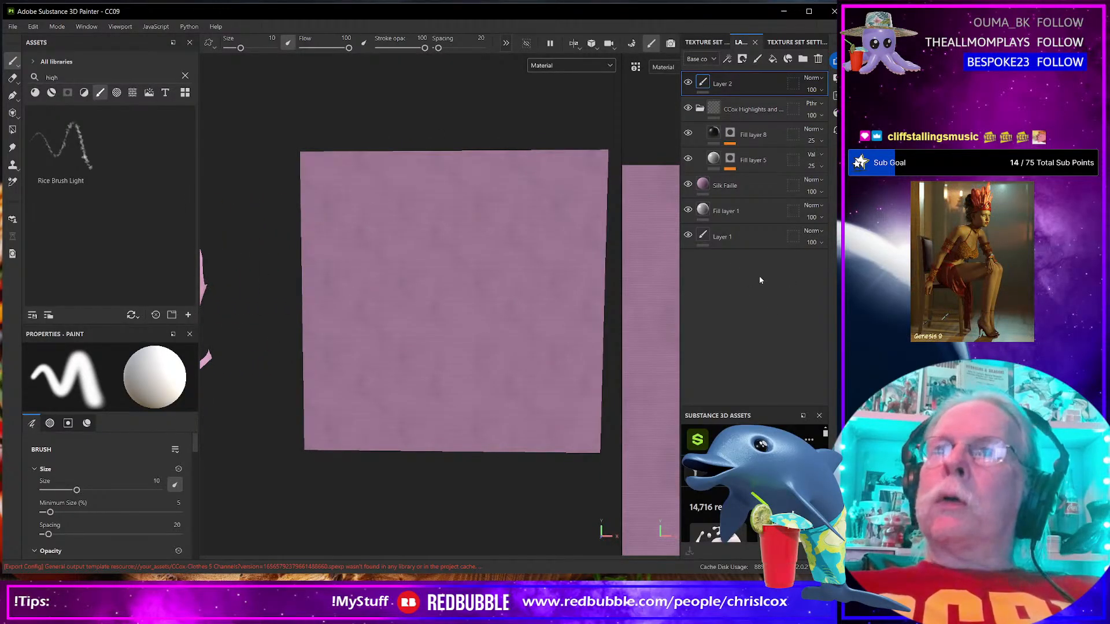
left_click(688, 185)
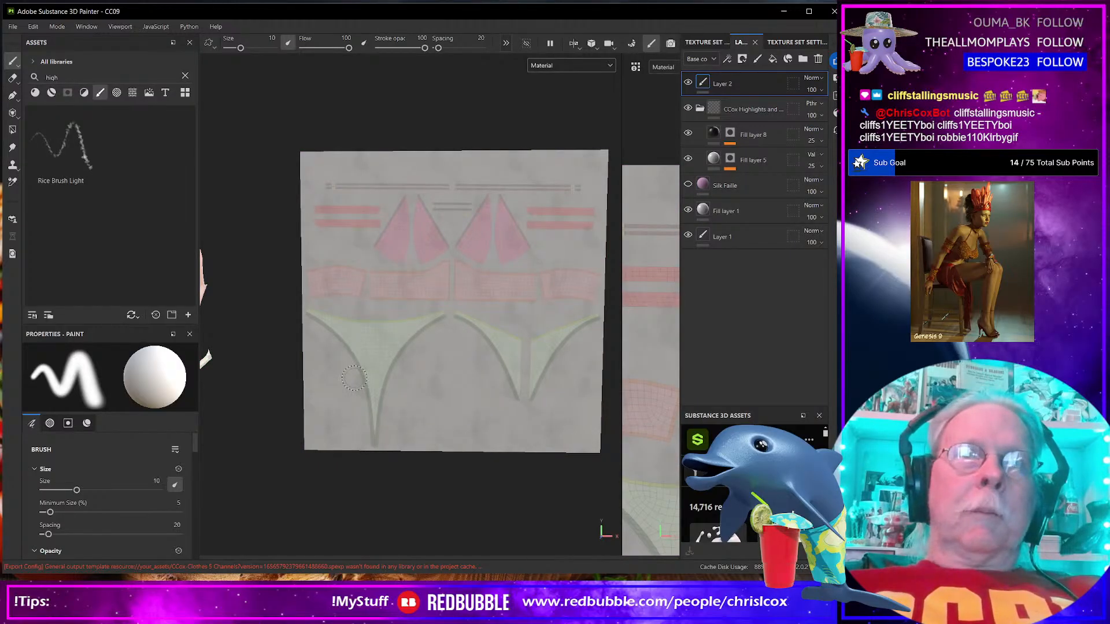
scroll(359, 336, "up", 3)
scroll(363, 332, "down", 4)
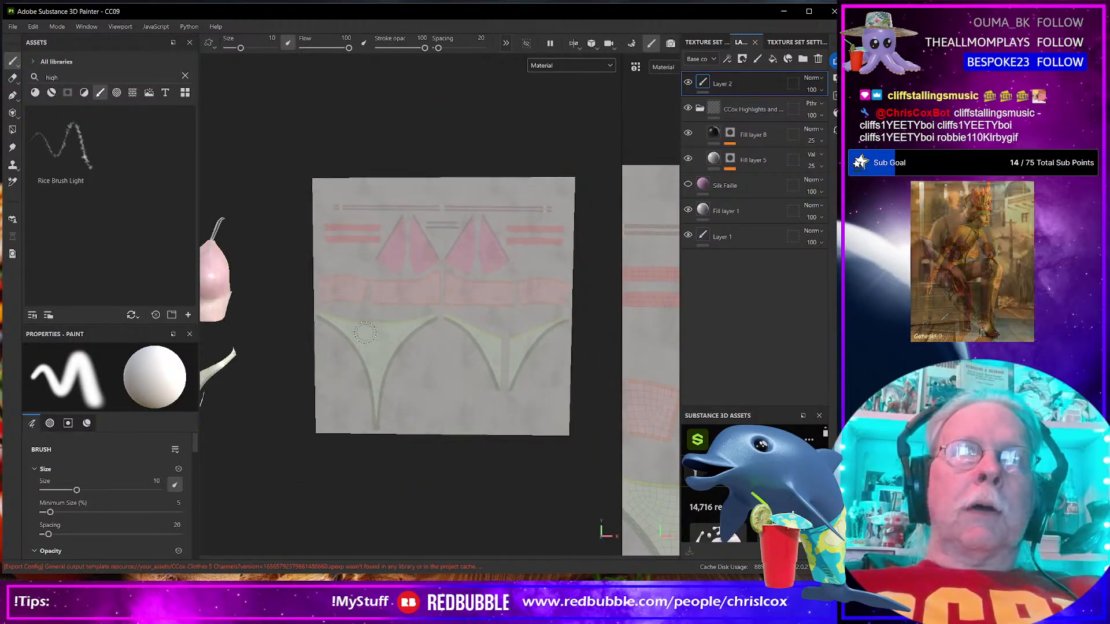
scroll(364, 332, "up", 3)
left_click_drag(460, 313, 379, 331)
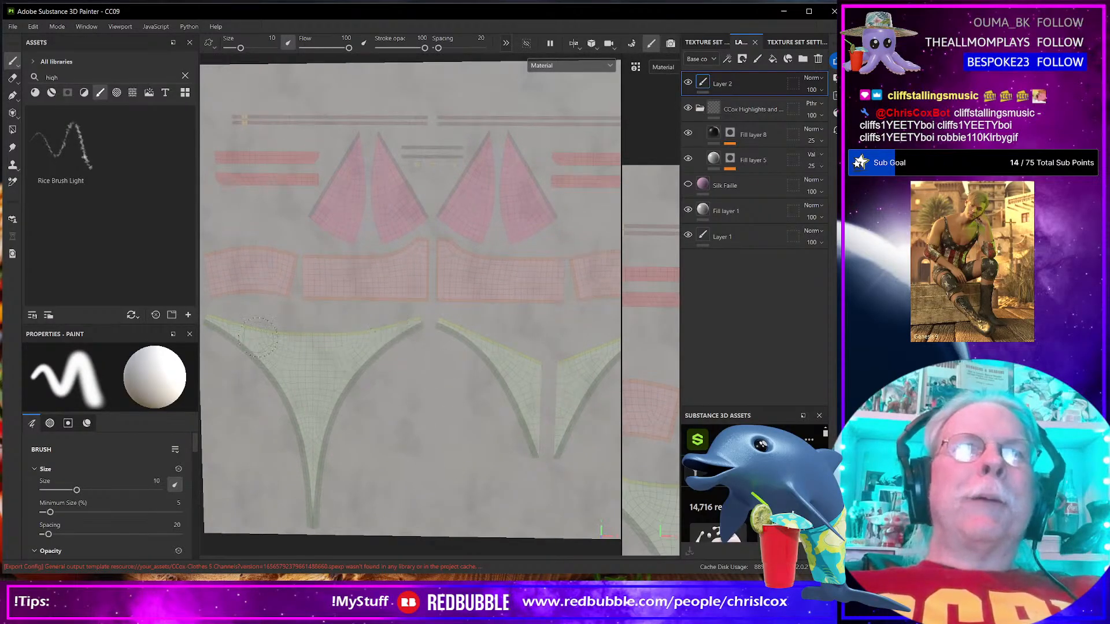
left_click_drag(366, 358, 416, 349)
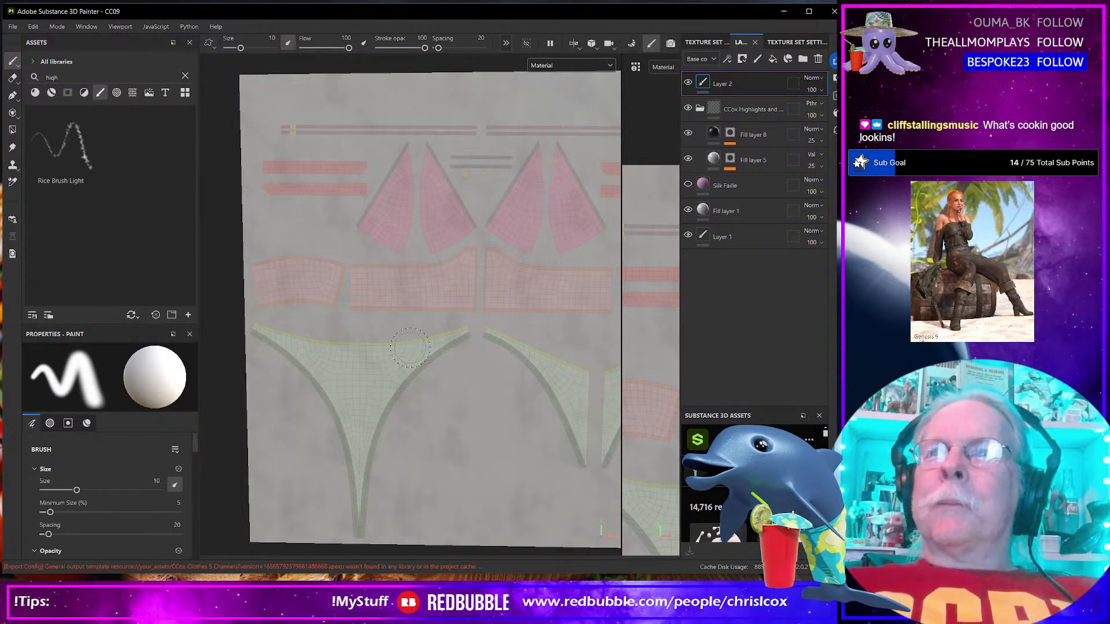
Switch to Daz Studio and try to render the bra and panty set in an enlarged render window
key("alt+Tab")
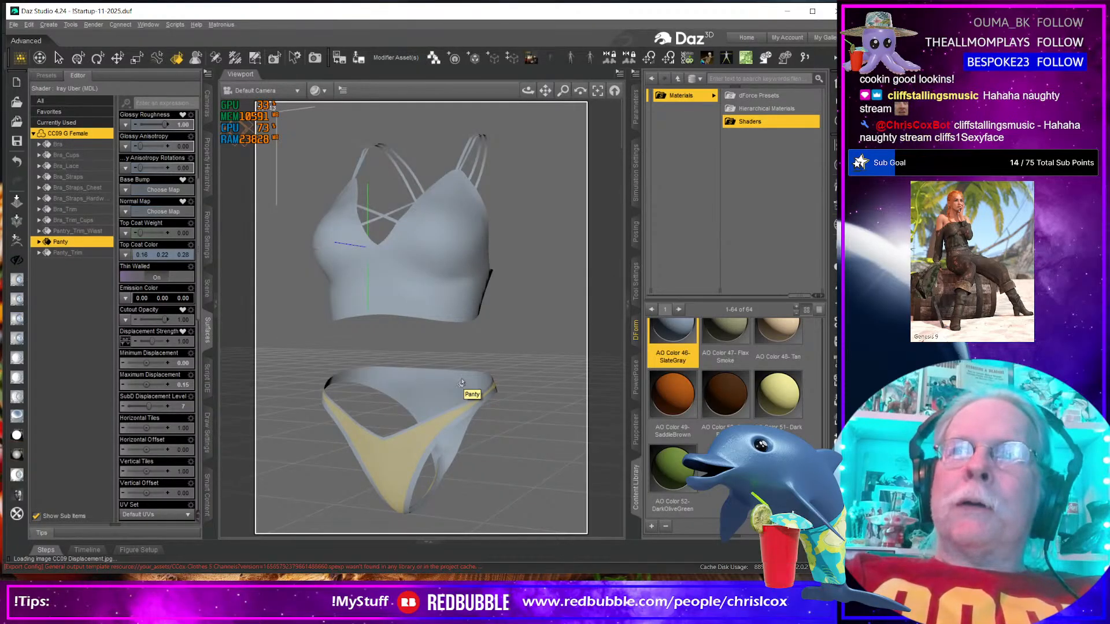
key("ctrl+r")
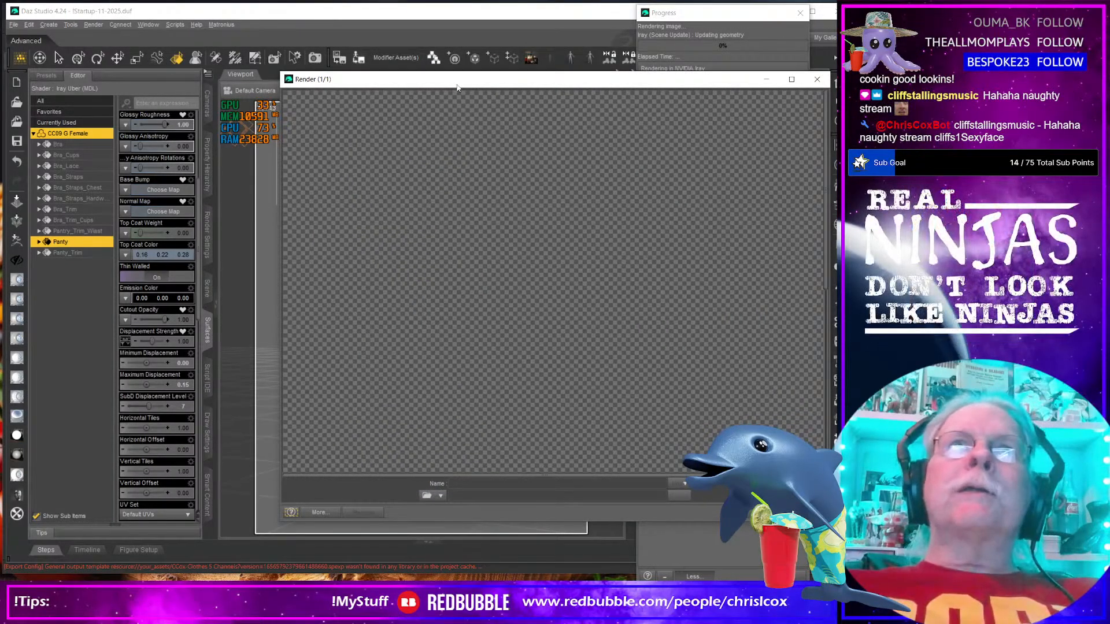
left_click_drag(457, 88, 244, 14)
left_click_drag(618, 456, 653, 506)
left_click_drag(708, 571, 737, 576)
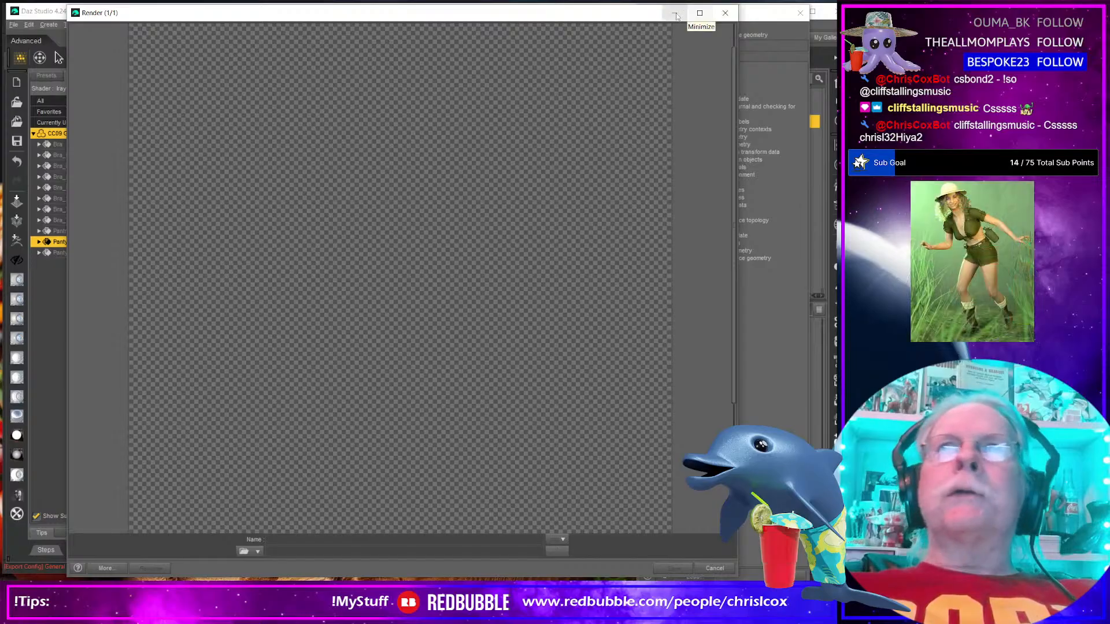
left_click(725, 17)
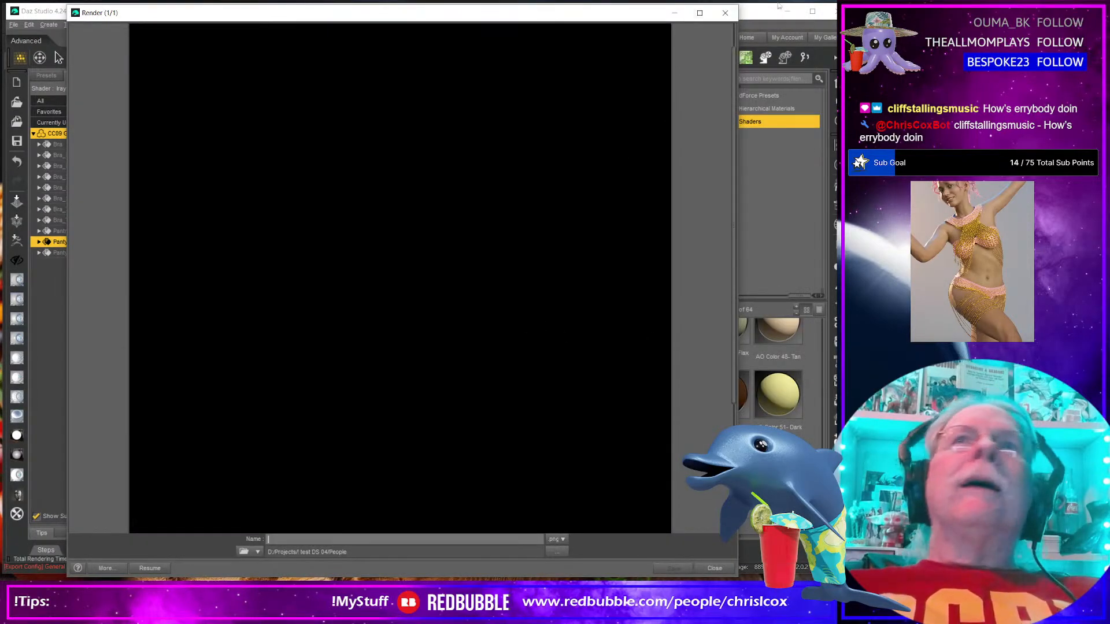
left_click(725, 14)
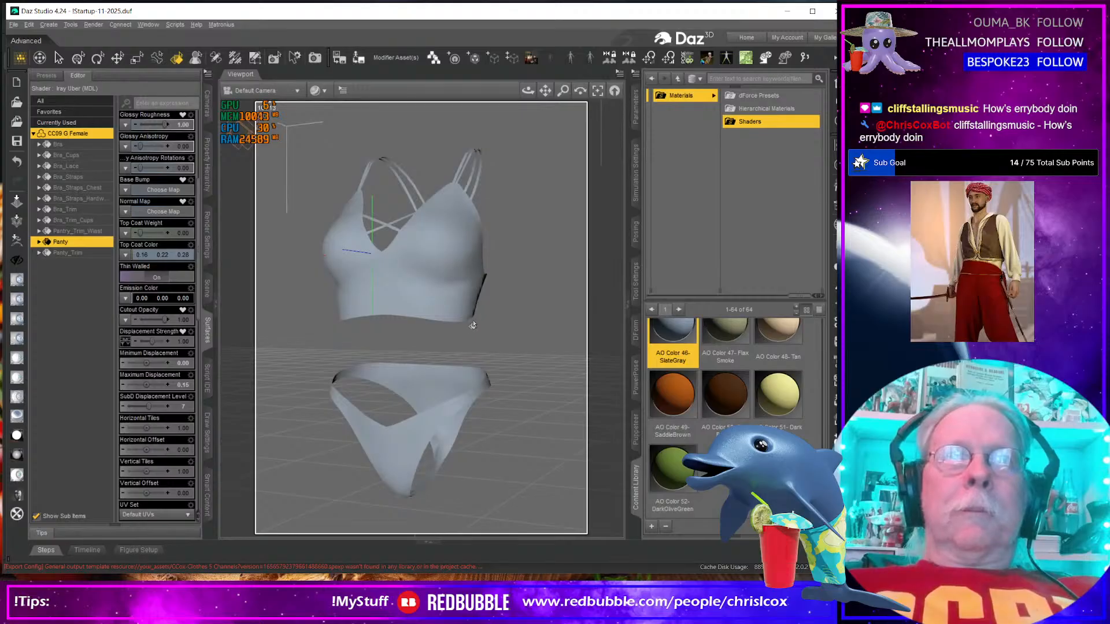
Examine the straps, the bra band and the panty from behind, and select the Bra_Trim surface
left_click(500, 370)
left_click_drag(513, 341, 329, 358)
scroll(476, 292, "down", 1)
scroll(475, 291, "up", 4)
scroll(498, 219, "up", 4)
left_click_drag(497, 157, 461, 270)
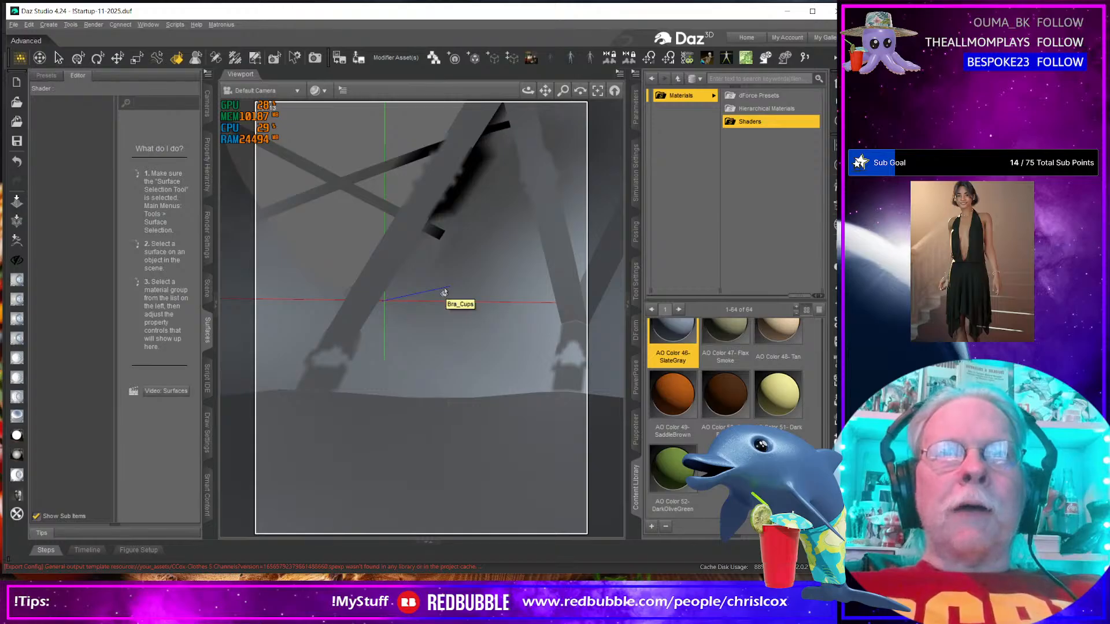
scroll(444, 292, "down", 2)
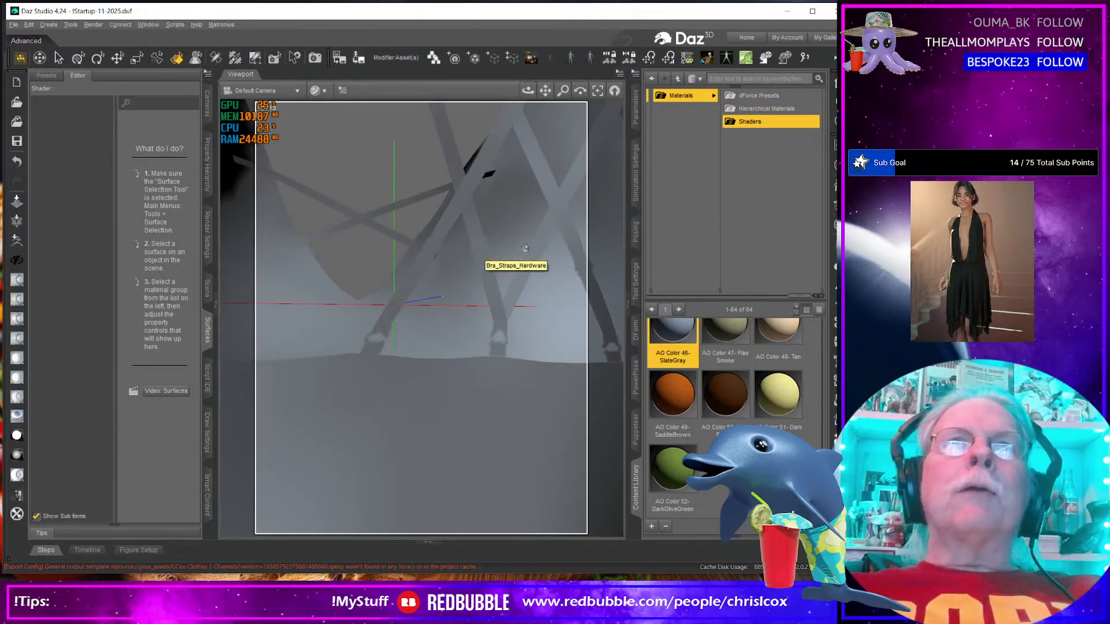
key("ctrl+f")
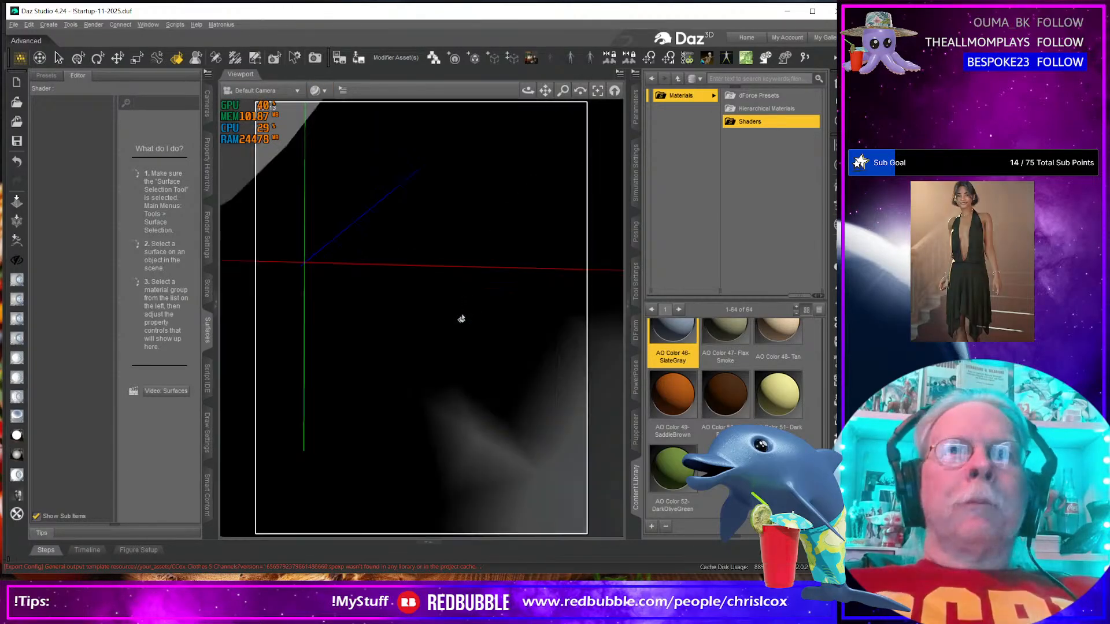
left_click(387, 376)
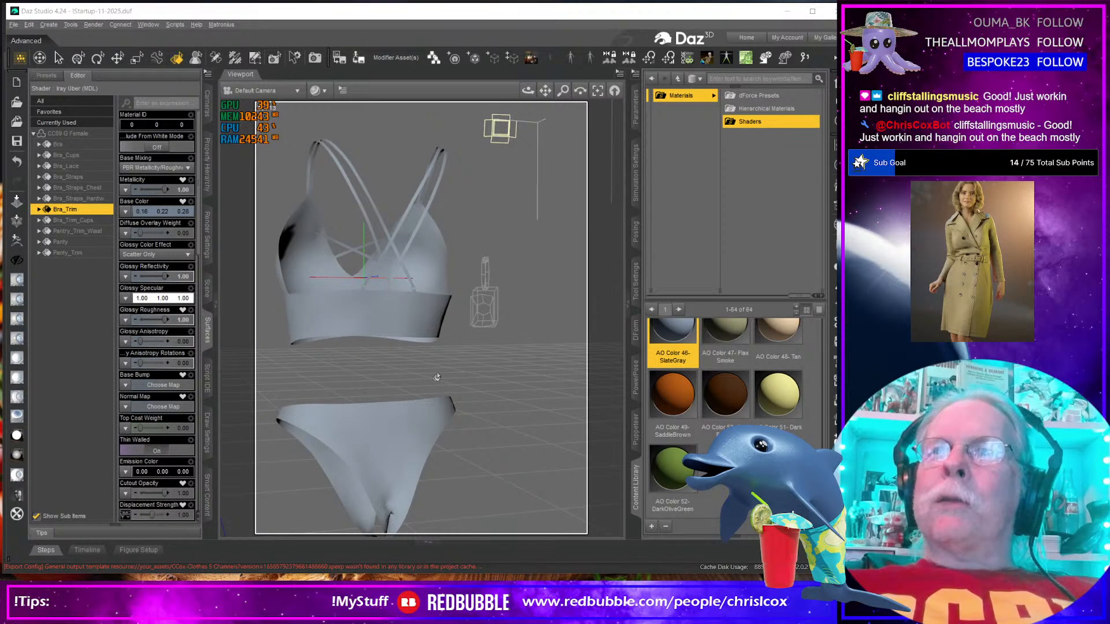
Switch back to Substance 3D Painter, clear the asset search, and set the Path tool to the Topstitches Straight apparel preset
key("alt+Tab")
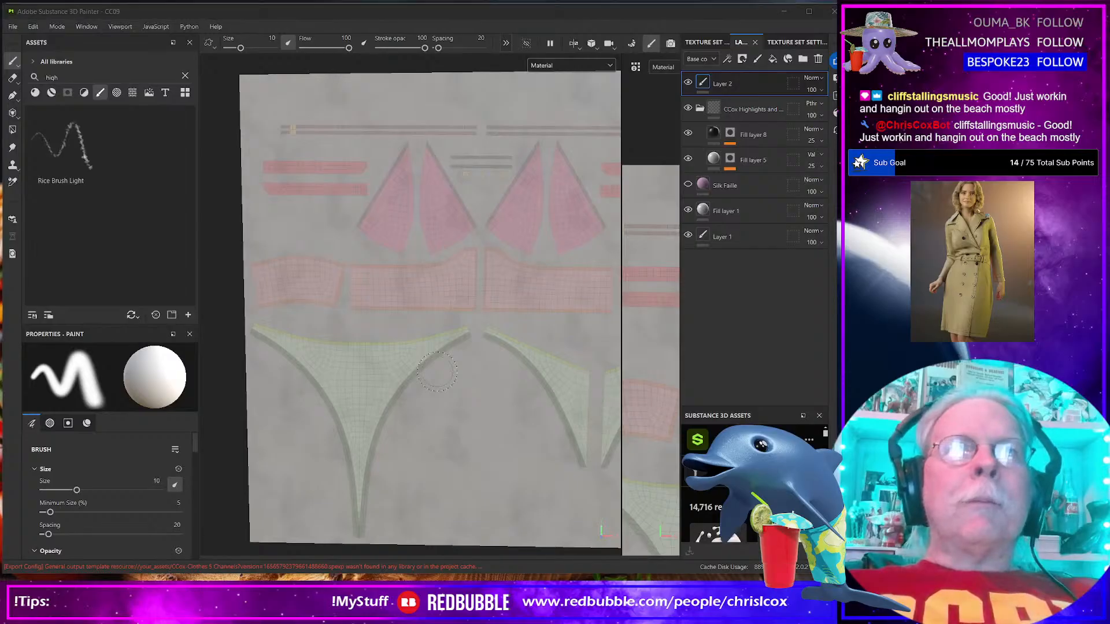
key("alt+Tab")
key("alt+Tab")
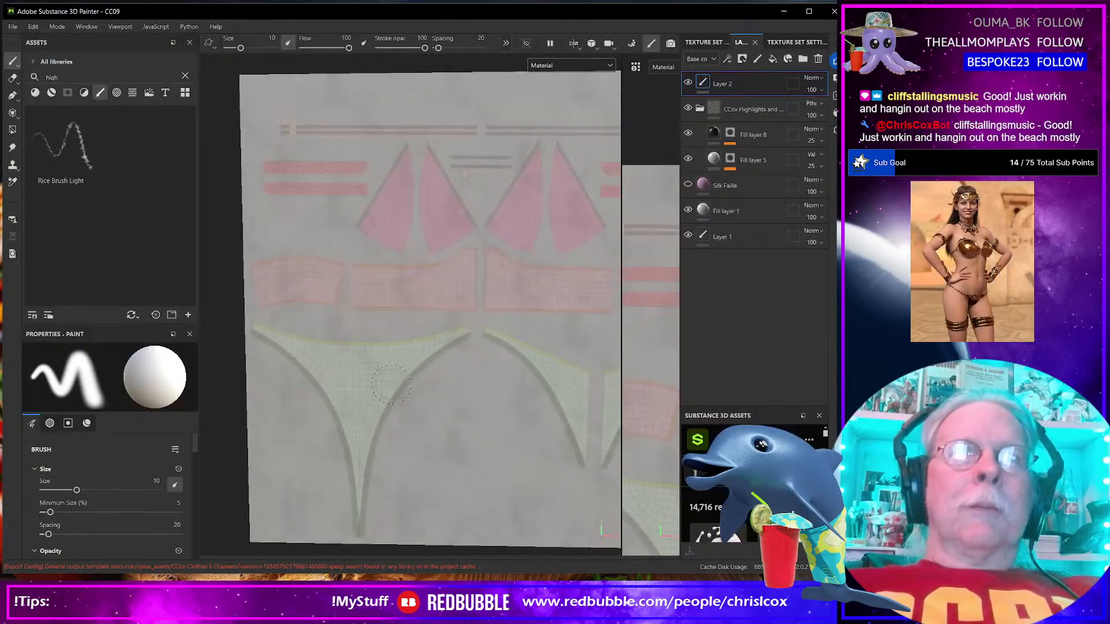
scroll(391, 385, "up", 1)
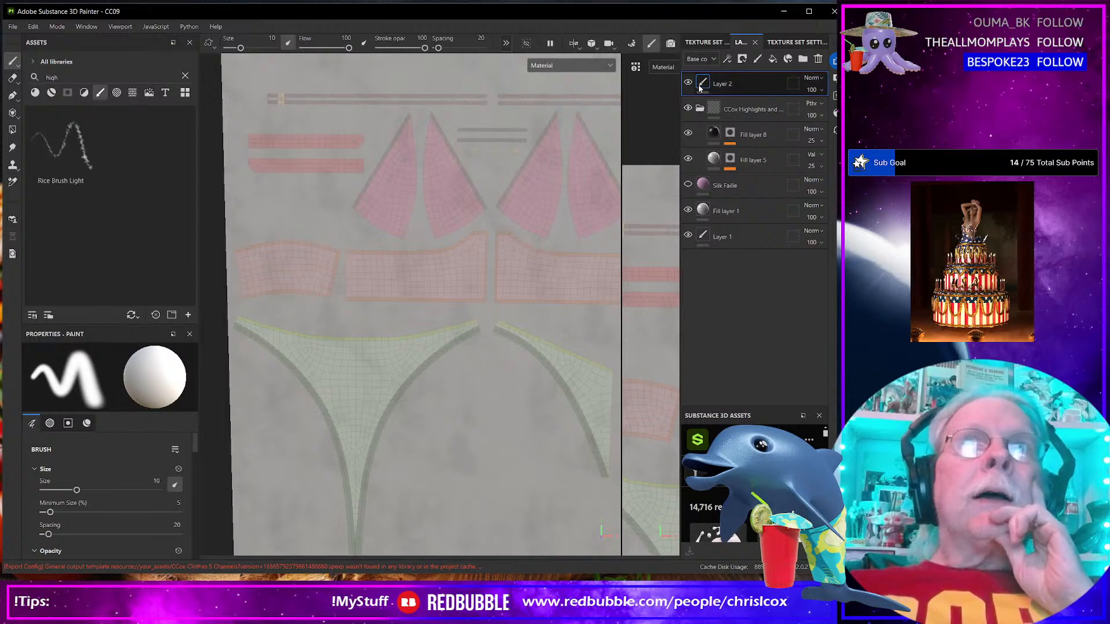
left_click(13, 95)
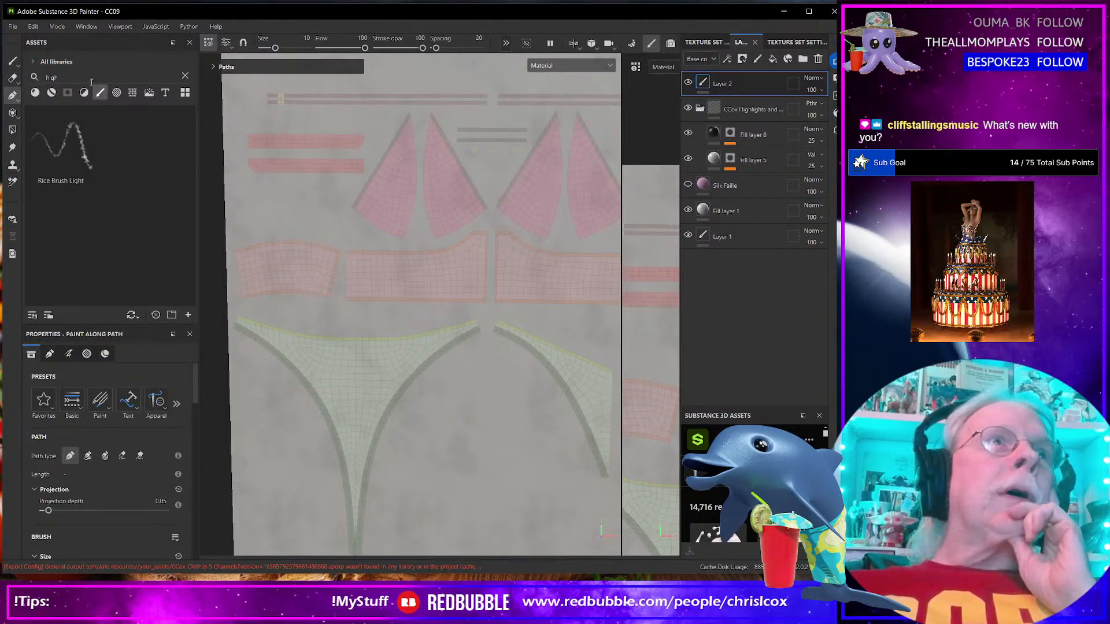
left_click(185, 76)
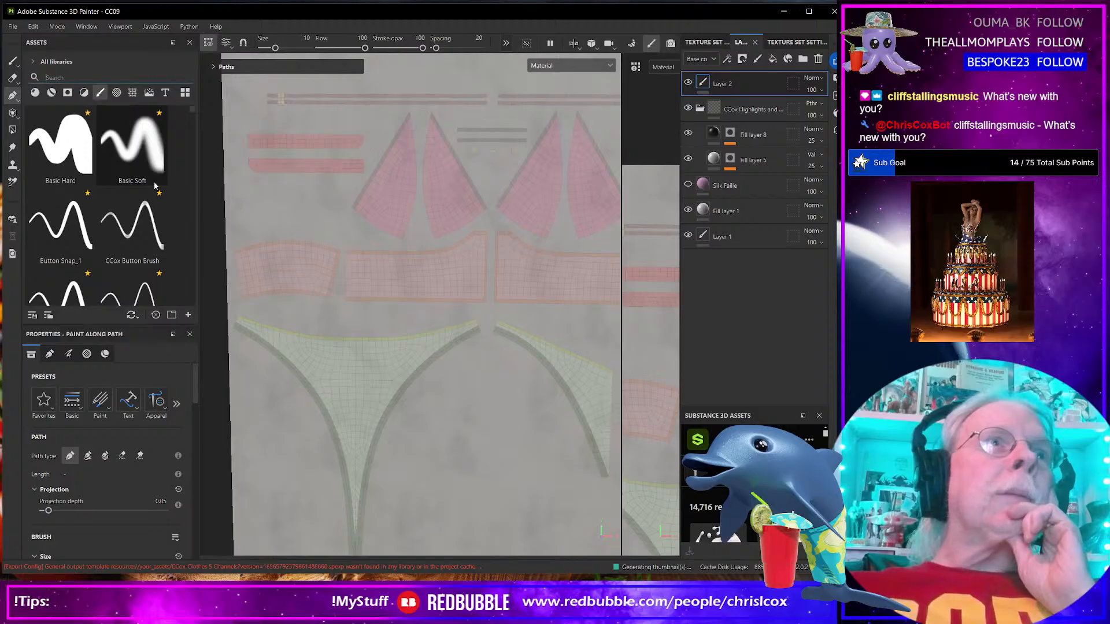
left_click(127, 402)
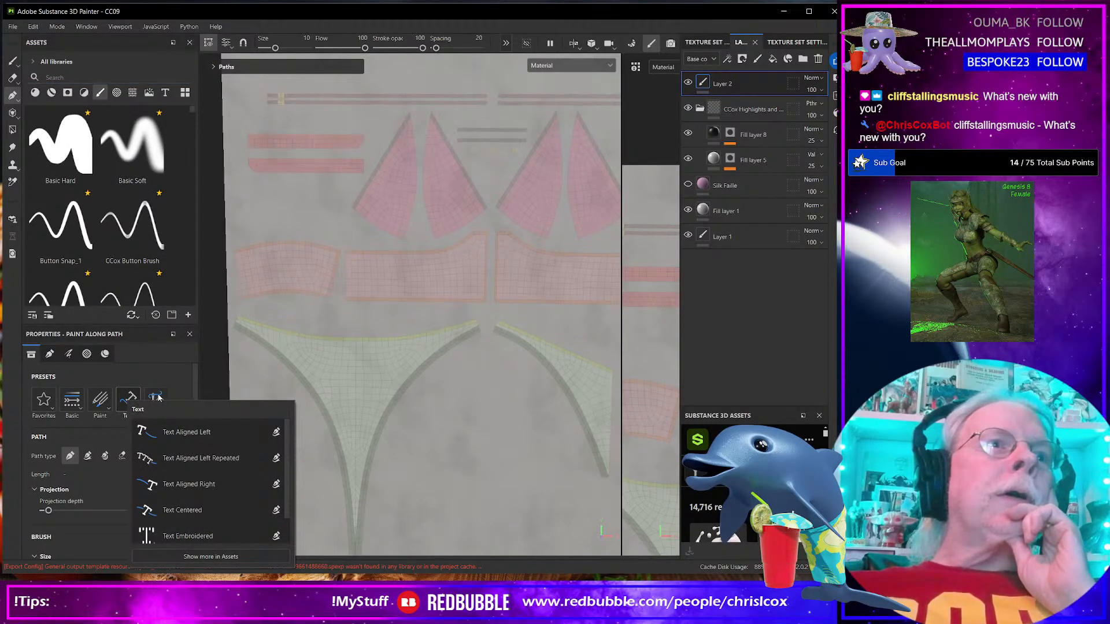
left_click(156, 400)
scroll(220, 481, "down", 5)
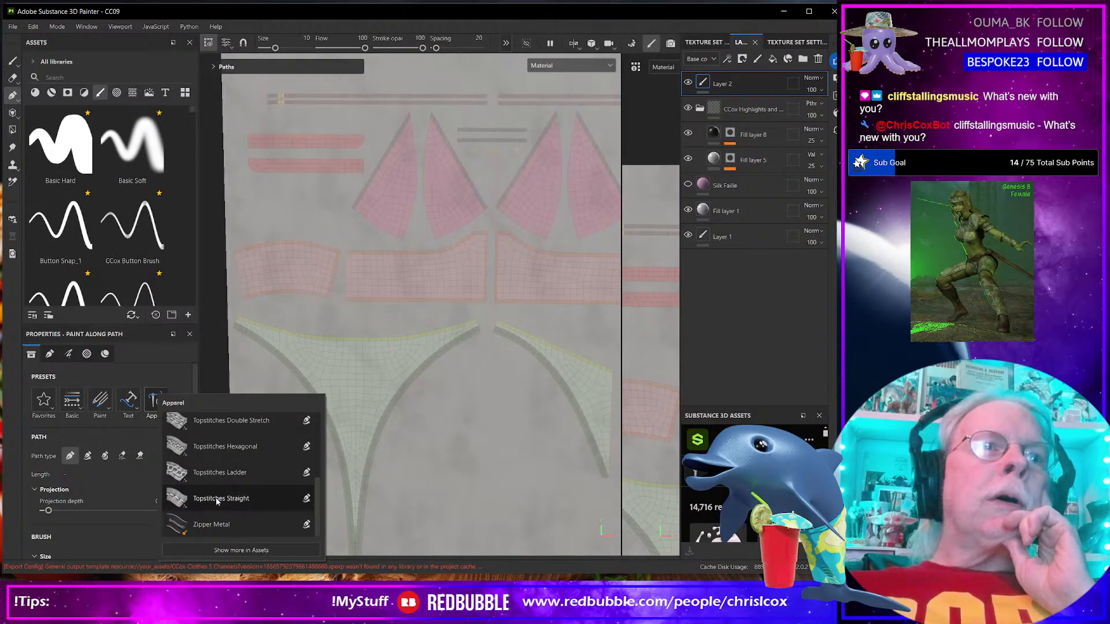
left_click(221, 497)
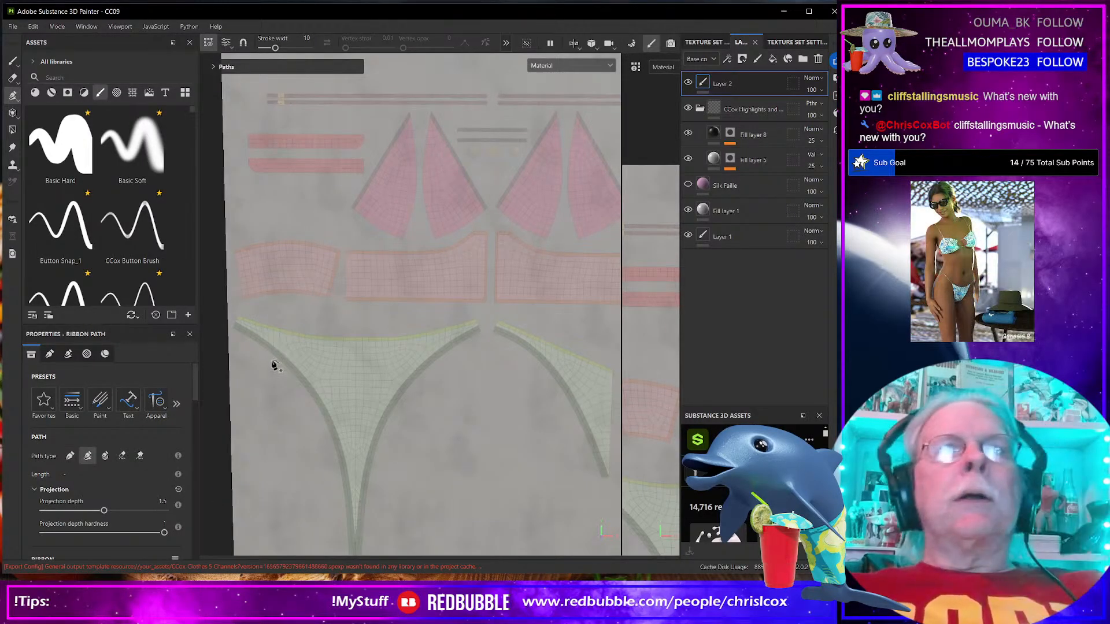
Begin a topstitch path at the left side tip of the large panty piece and run it along the upper leg-opening trim
scroll(275, 368, "up", 1)
left_click_drag(280, 369, 320, 366)
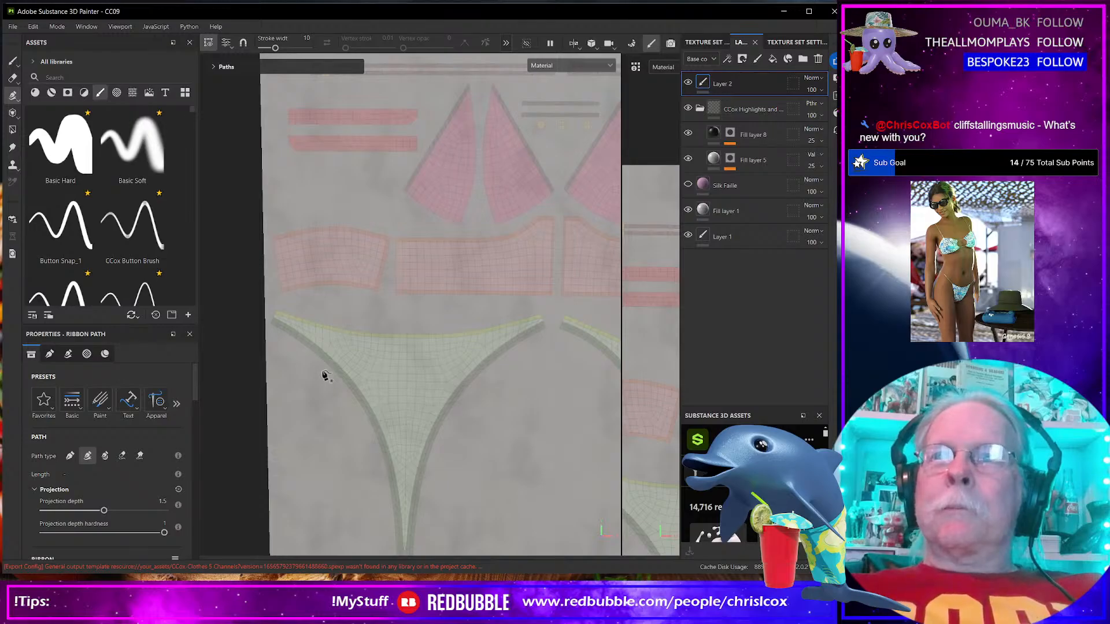
scroll(325, 374, "up", 1)
scroll(325, 377, "up", 1)
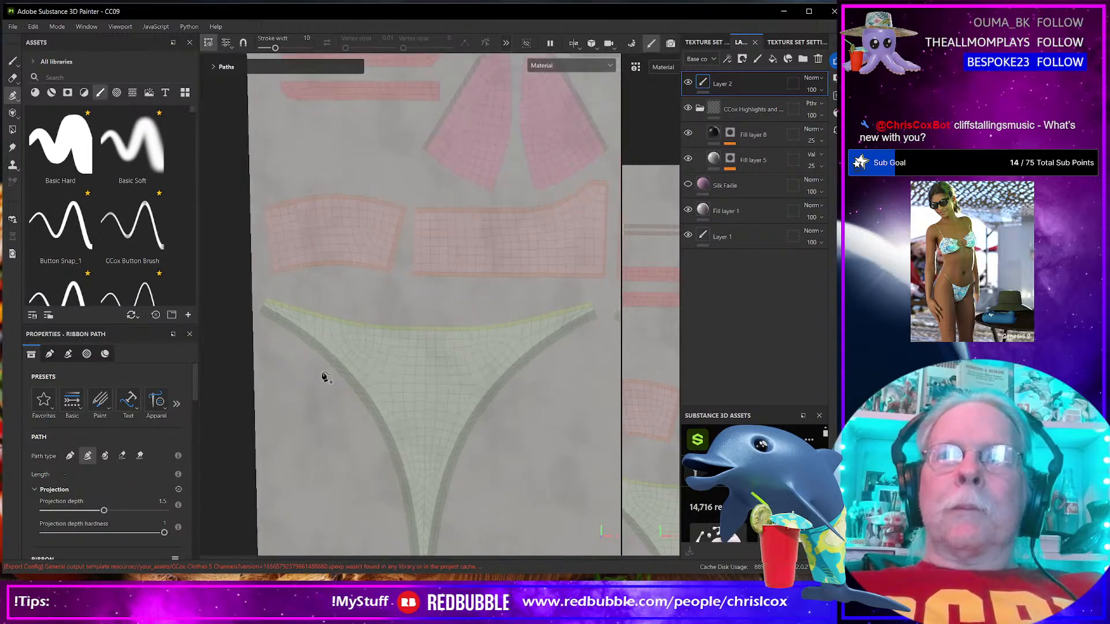
scroll(325, 377, "down", 4)
scroll(325, 379, "up", 3)
scroll(315, 372, "up", 4)
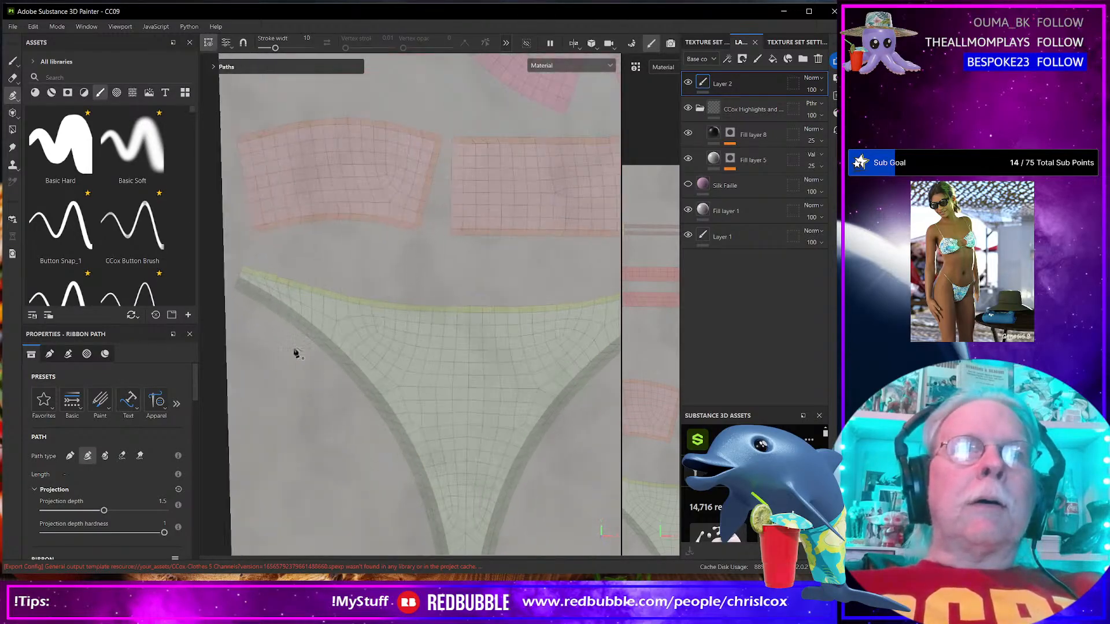
scroll(239, 286, "up", 5)
left_click(236, 278)
left_click(314, 326)
left_click(462, 461)
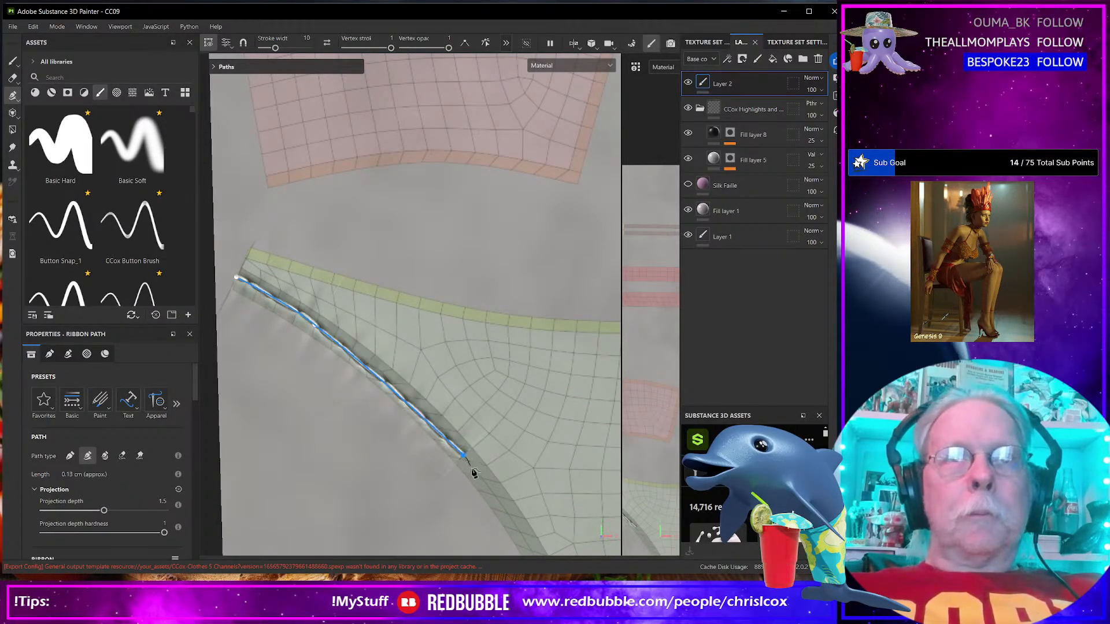
Continue the path down the left leg-opening trim to the crotch end, about 0.43 cm long in total, and finish it
left_click(442, 388)
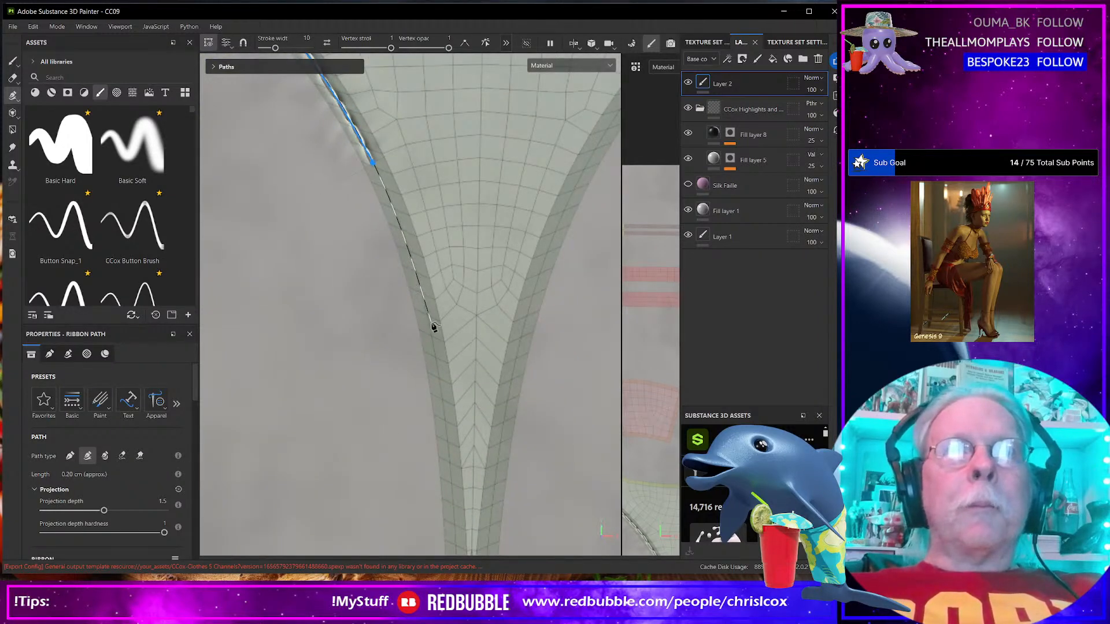
left_click(431, 324)
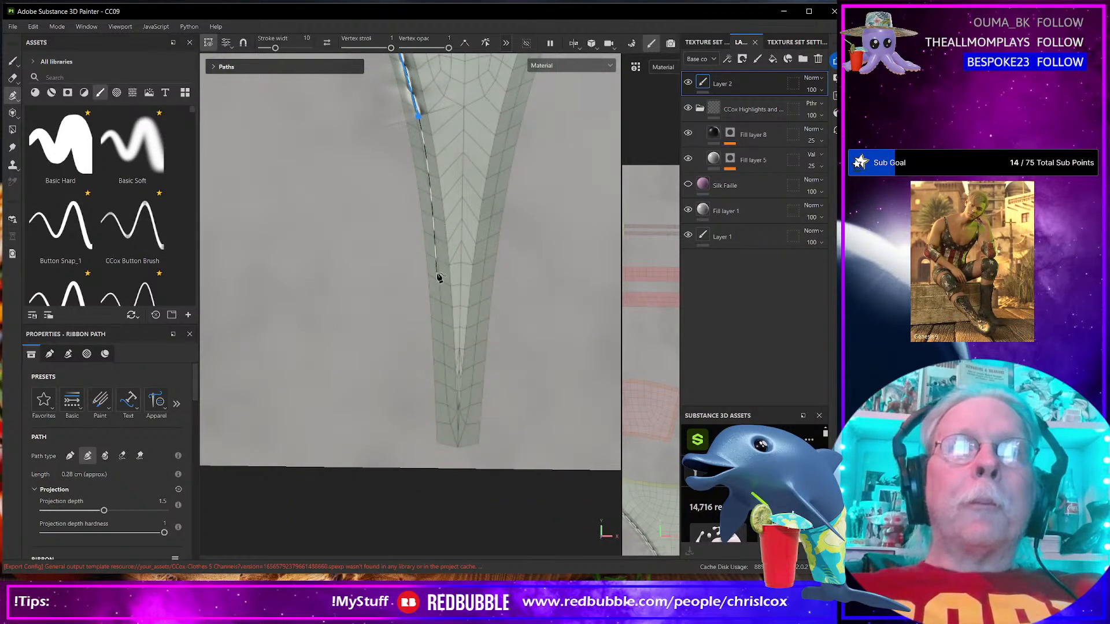
left_click(438, 274)
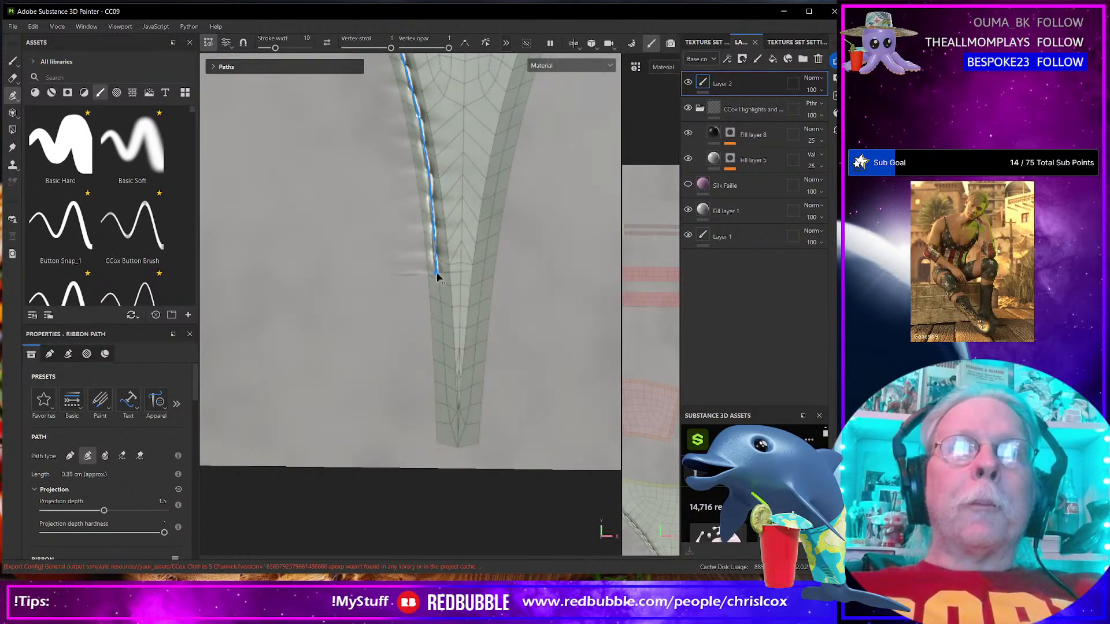
left_click(445, 415)
left_click(450, 446)
key("Escape")
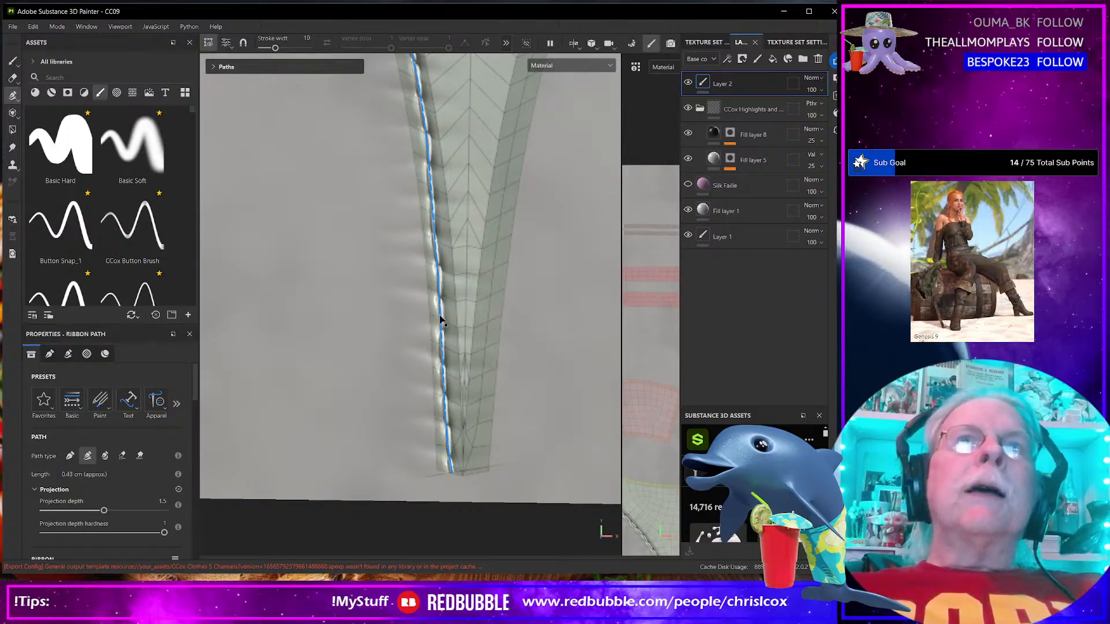
Try to set the topstitch color to red with no path selected
scroll(447, 422, "up", 2)
left_click_drag(438, 309, 472, 476)
left_click_drag(399, 191, 532, 469)
left_click_drag(352, 251, 468, 362)
left_click_drag(322, 207, 367, 297)
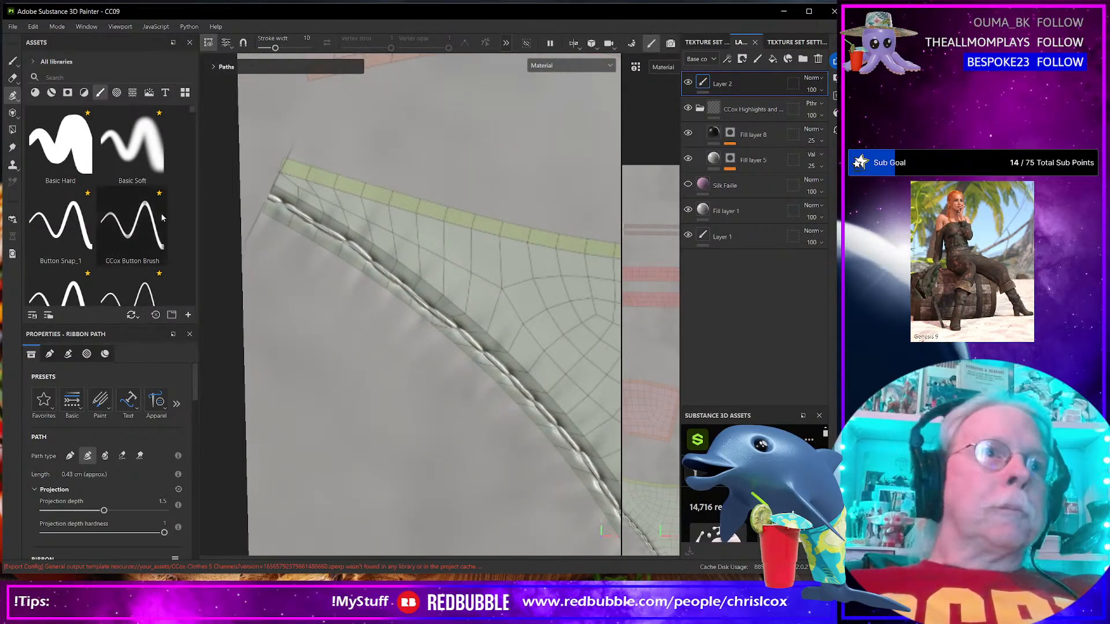
scroll(121, 453, "down", 10)
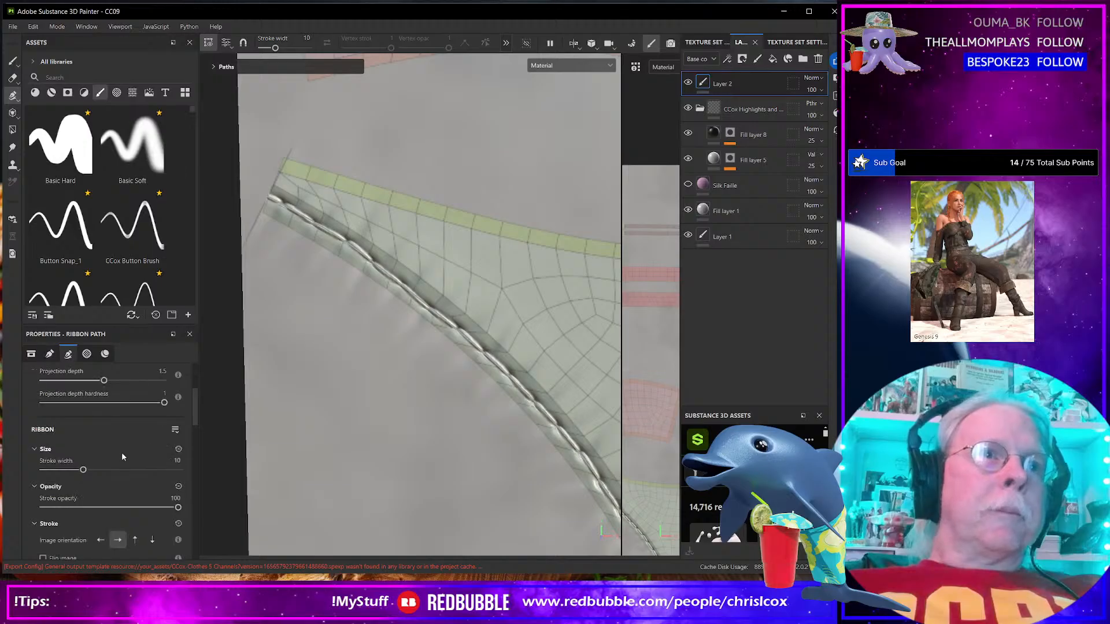
scroll(121, 454, "down", 10)
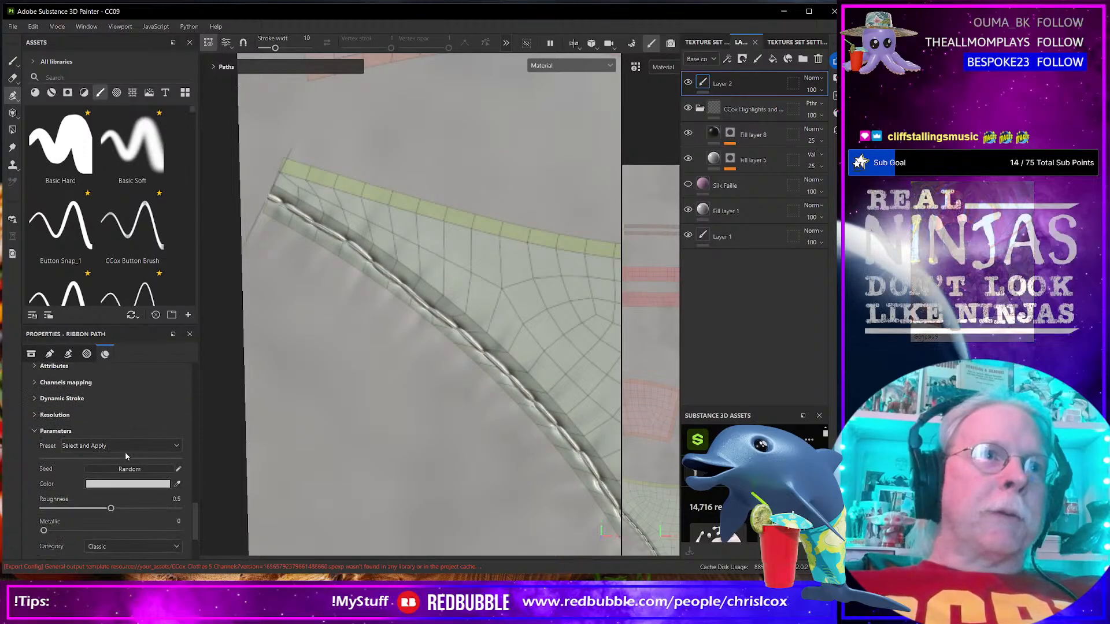
left_click(132, 483)
left_click_drag(224, 448, 269, 426)
left_click(276, 399)
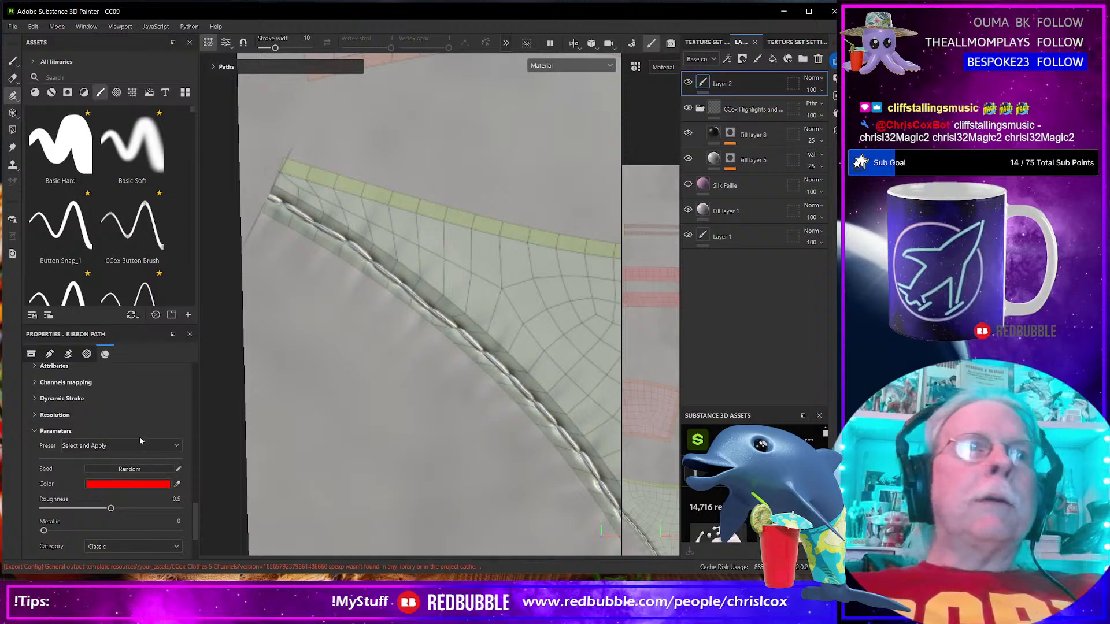
Select Path 1 and set its stitch color to red, FF0000
left_click(214, 67)
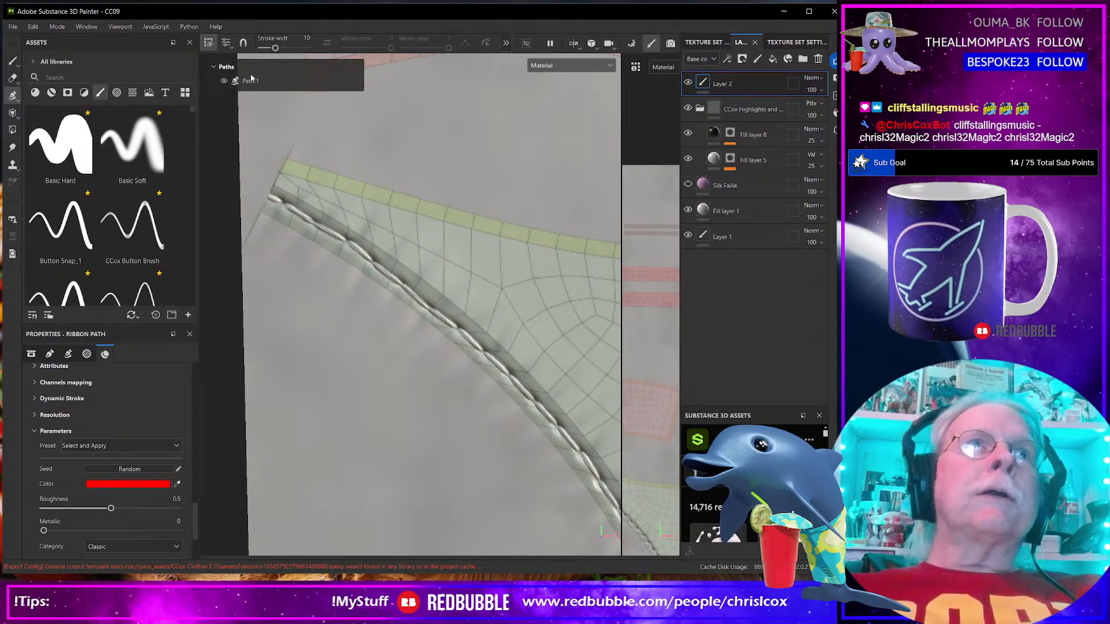
left_click(249, 81)
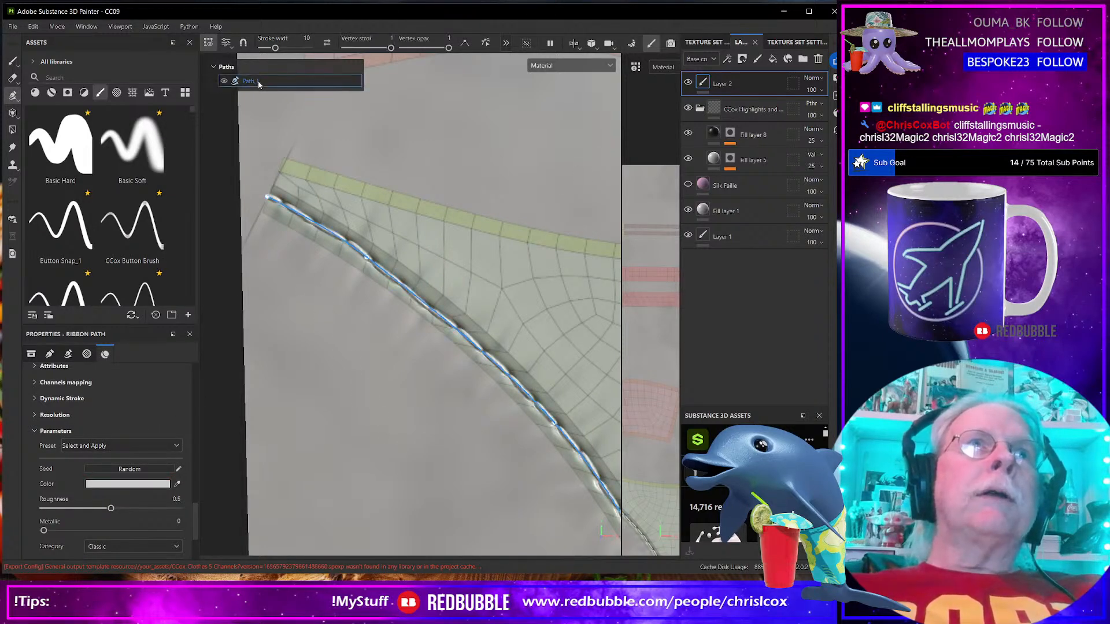
left_click(143, 488)
left_click_drag(217, 410, 283, 345)
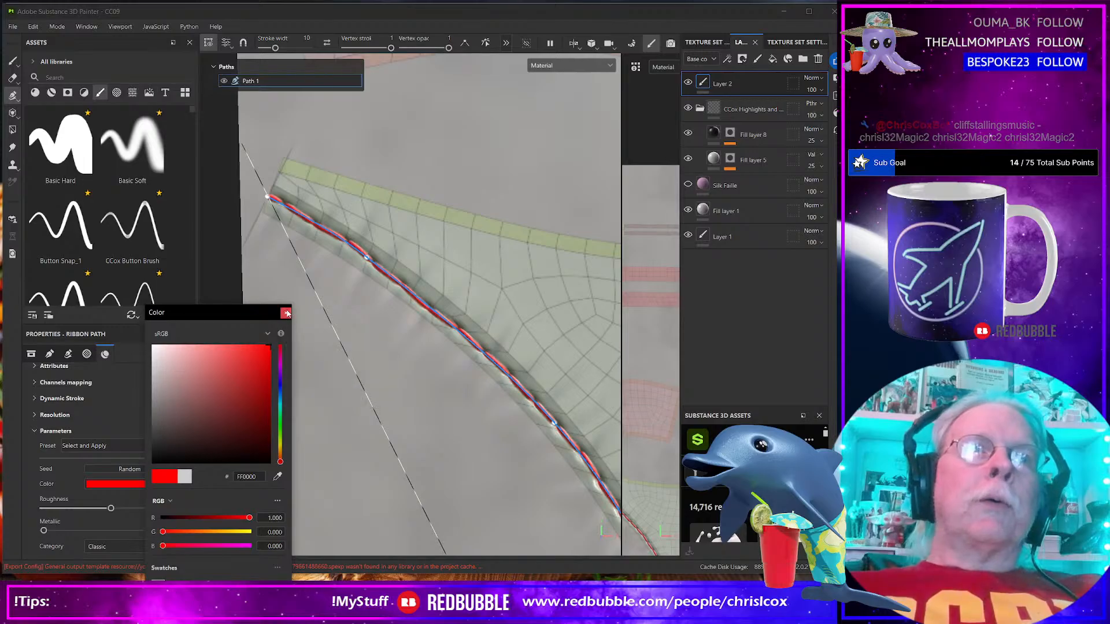
left_click(285, 312)
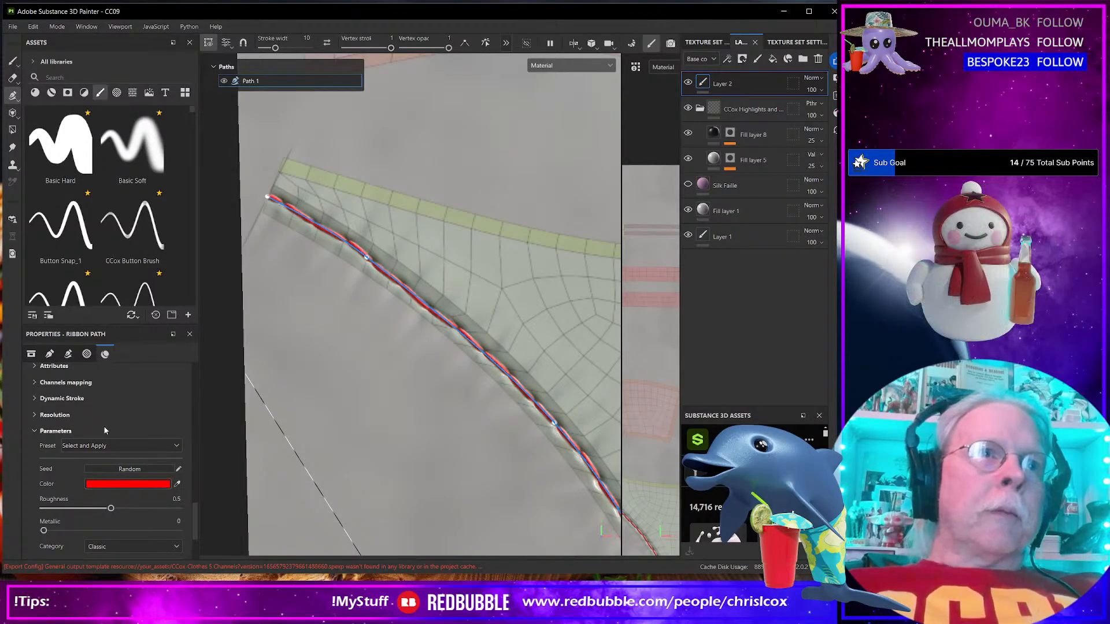
Set the path's stitching thickness to 0.3 and its horizontal size to 0.12
scroll(108, 463, "down", 3)
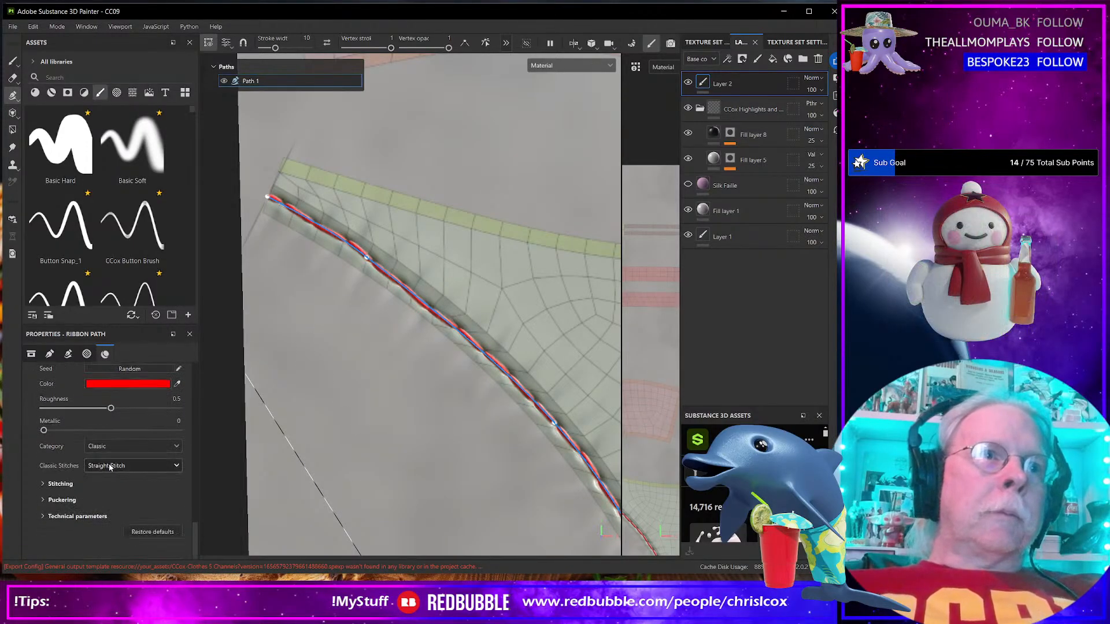
left_click(43, 486)
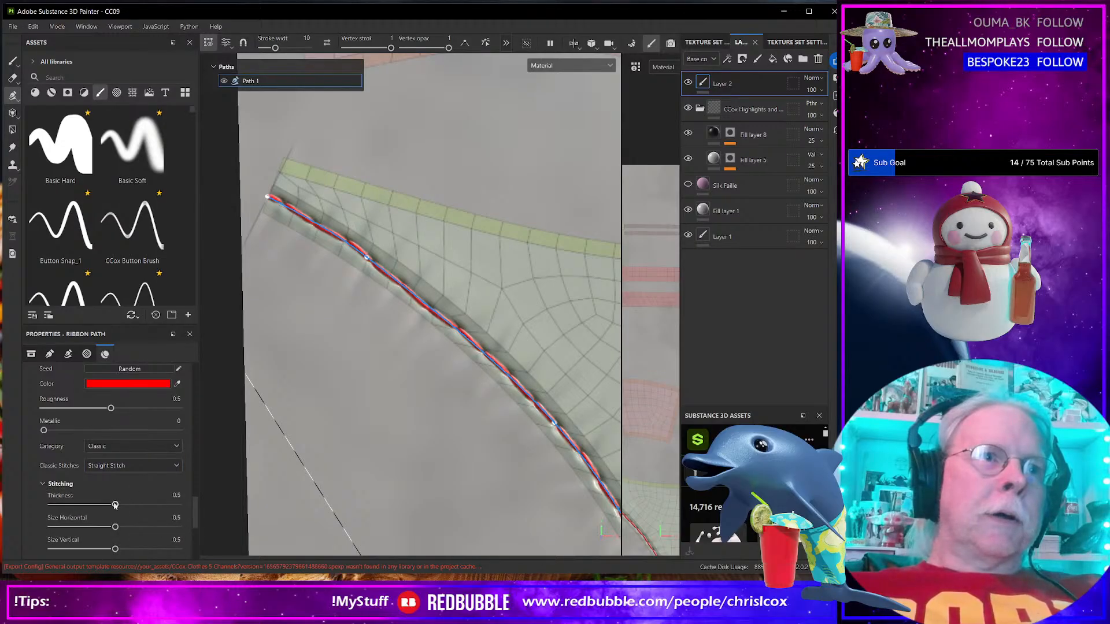
left_click_drag(97, 504, 87, 504)
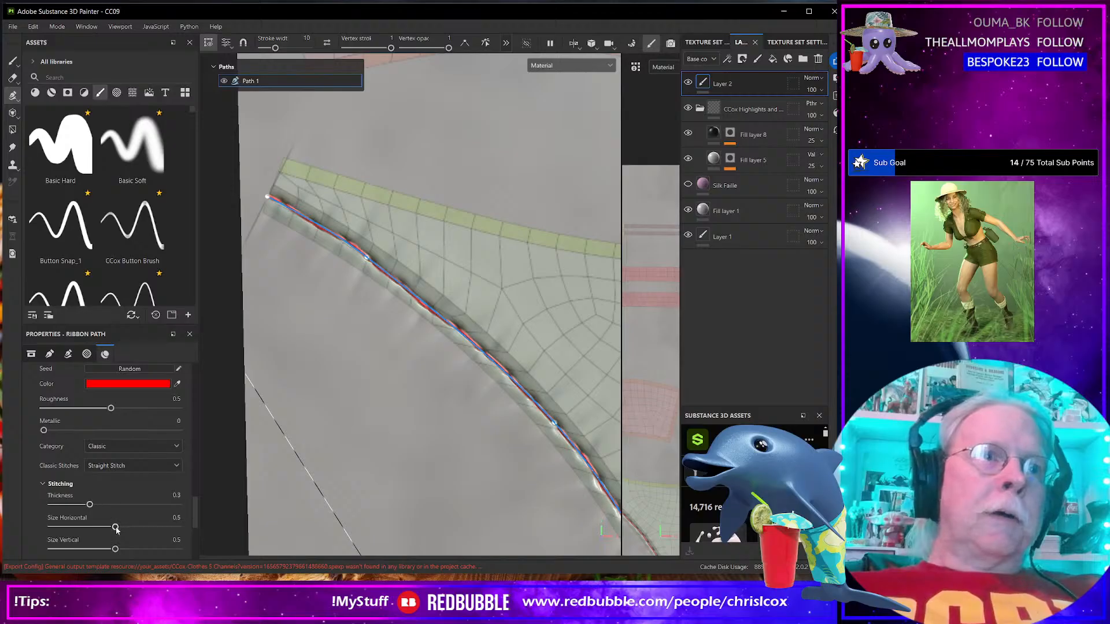
left_click_drag(116, 527, 88, 526)
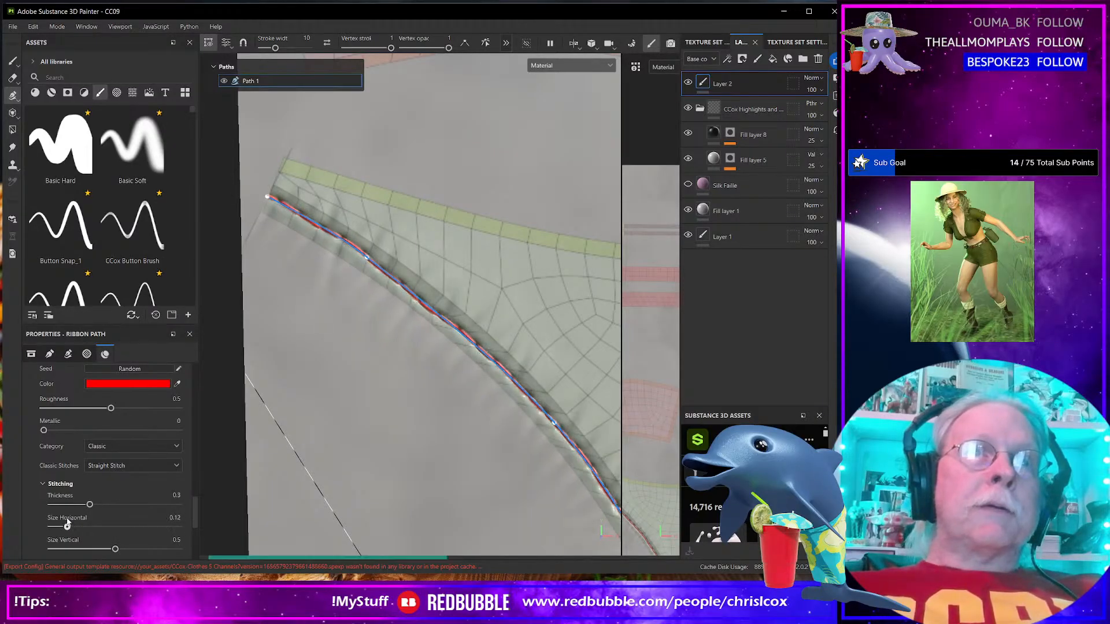
Try a stroke width of 2 on the leg-opening path, and set it to 5
scroll(153, 452, "up", 3)
scroll(154, 450, "up", 15)
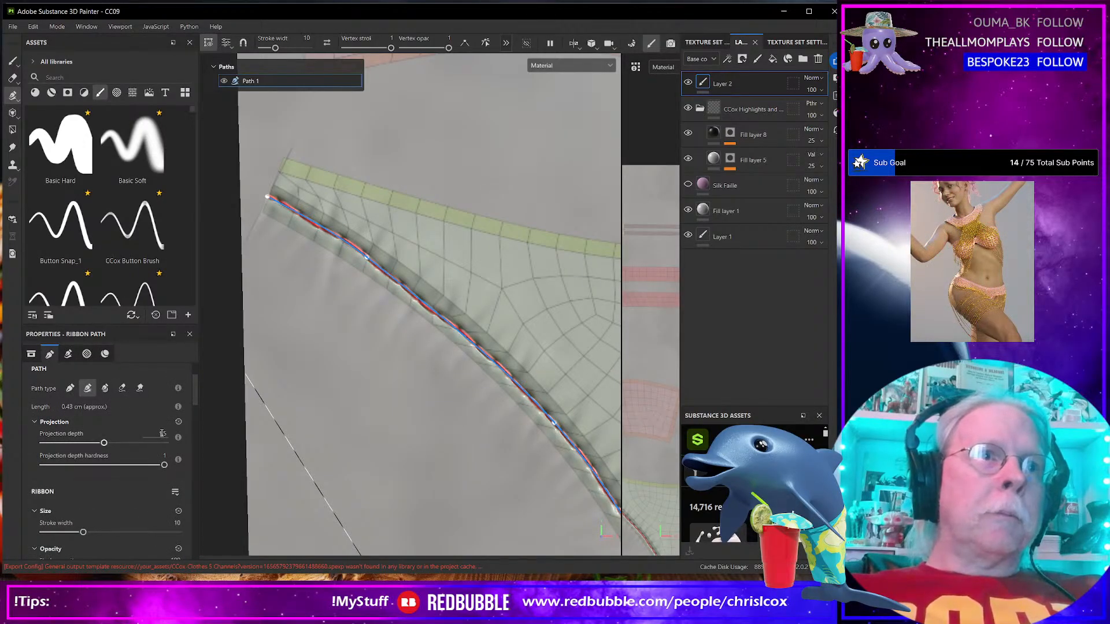
scroll(157, 451, "up", 2)
scroll(151, 458, "down", 1)
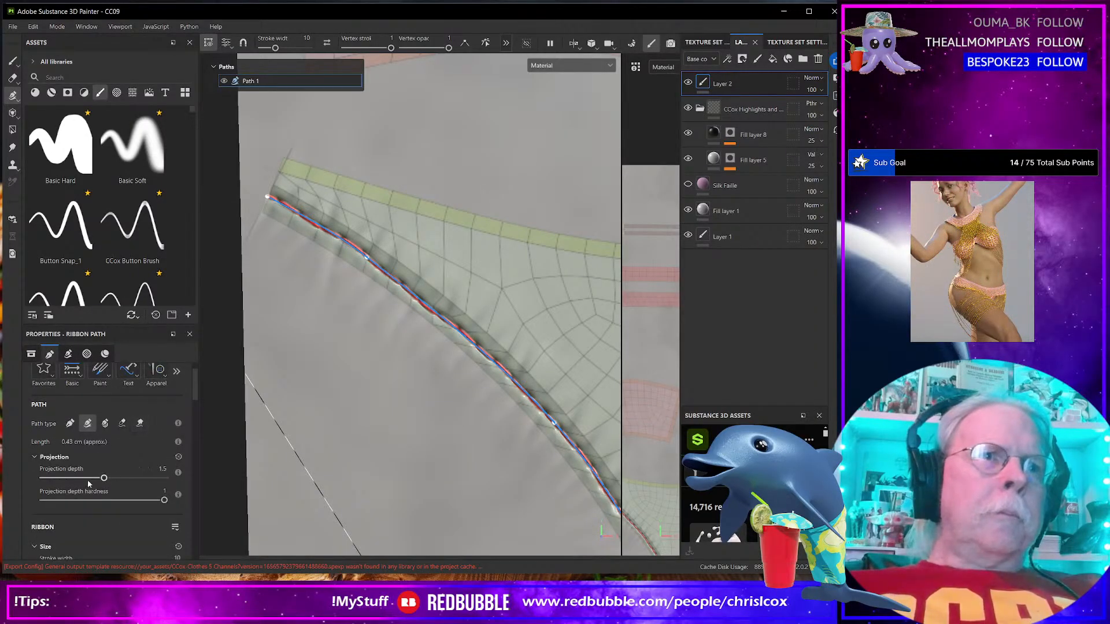
scroll(88, 497, "down", 1)
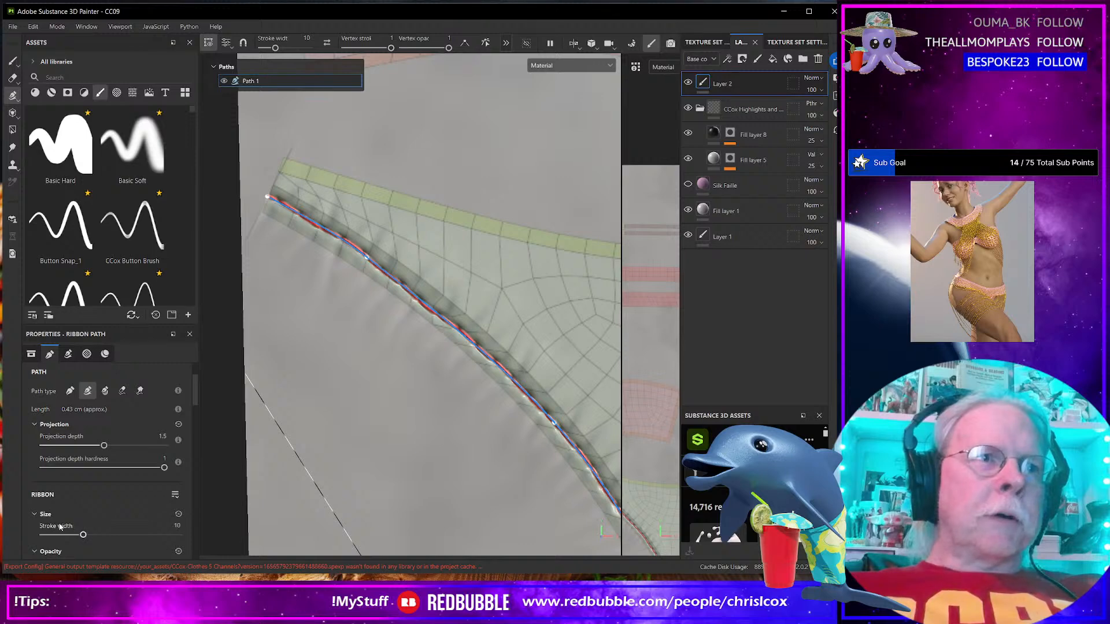
scroll(115, 535, "down", 1)
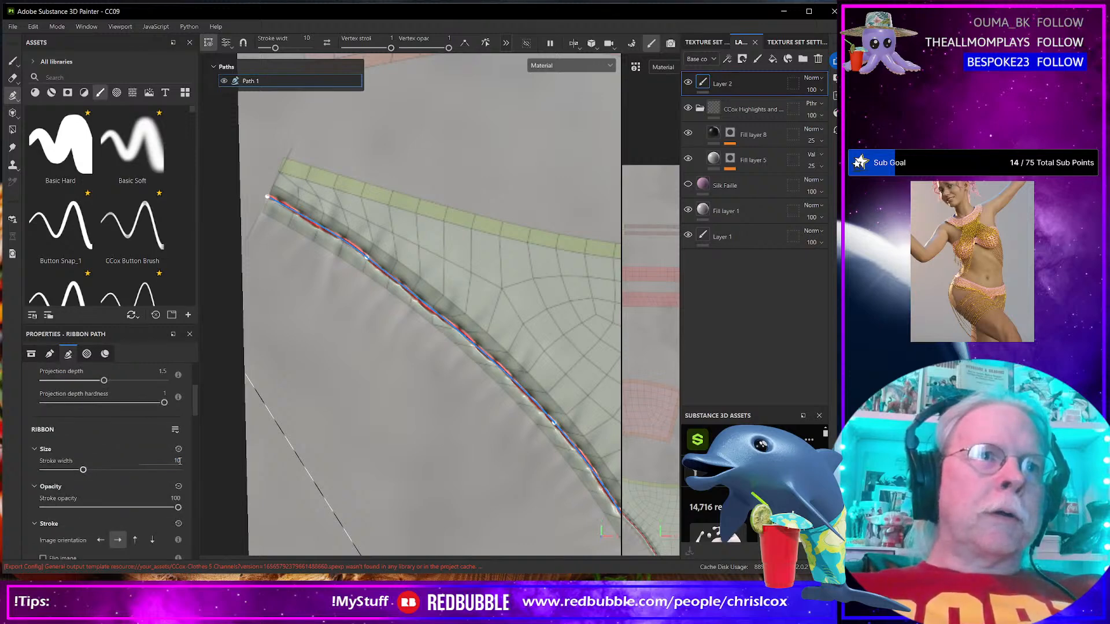
type("2")
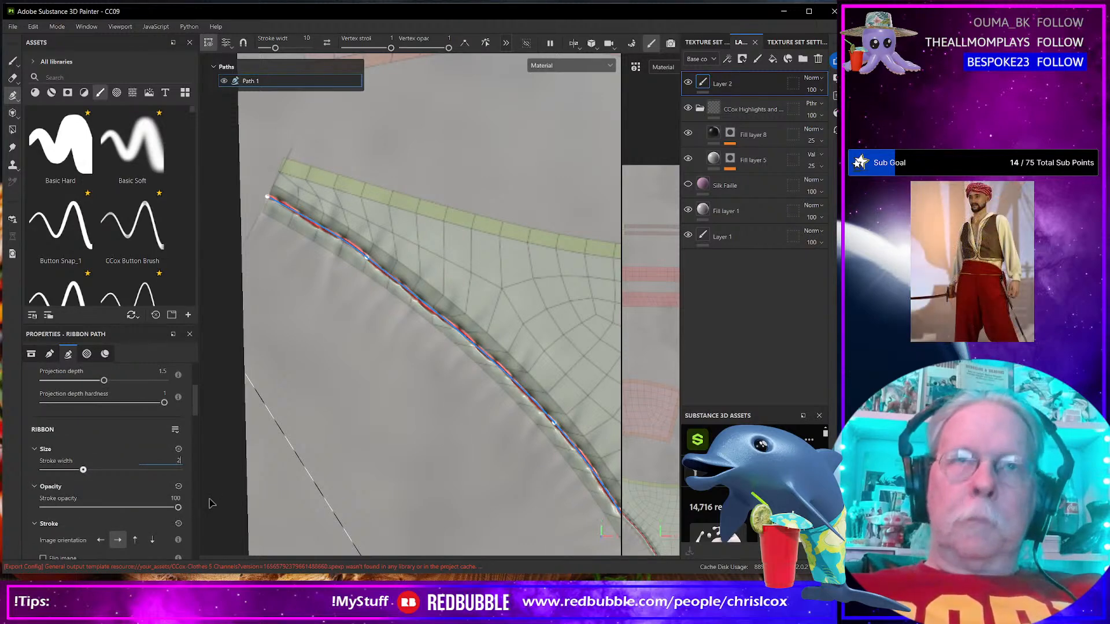
key("Return")
left_click(179, 461)
type("5")
key("Return")
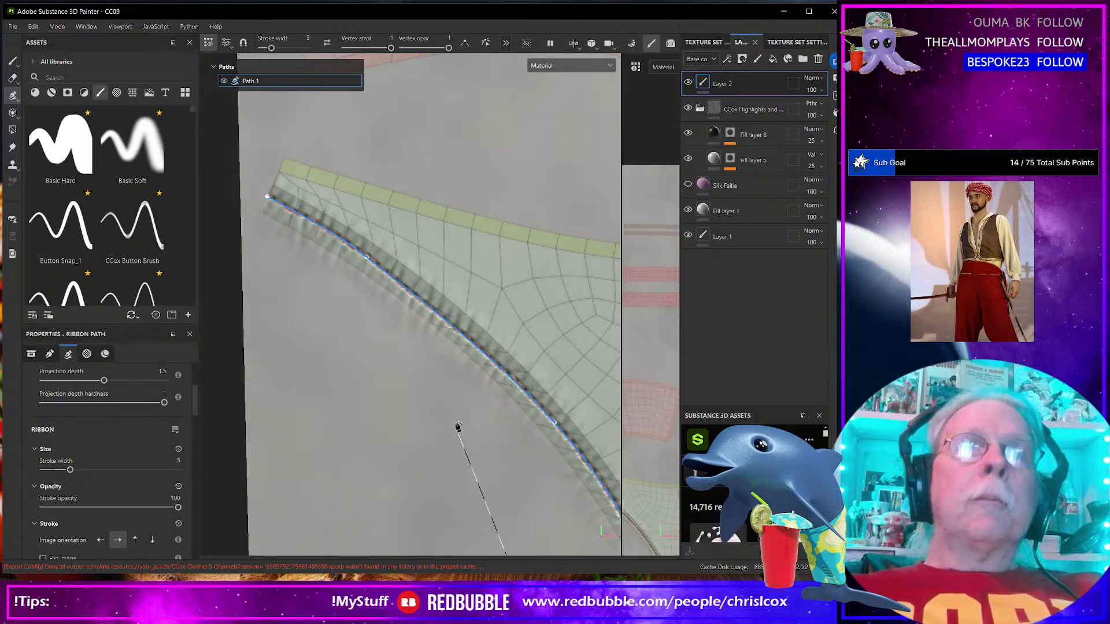
Change the path's classic stitch type to Double Stretch Stitch and check the stitching along the panty's leg opening
scroll(524, 388, "up", 3)
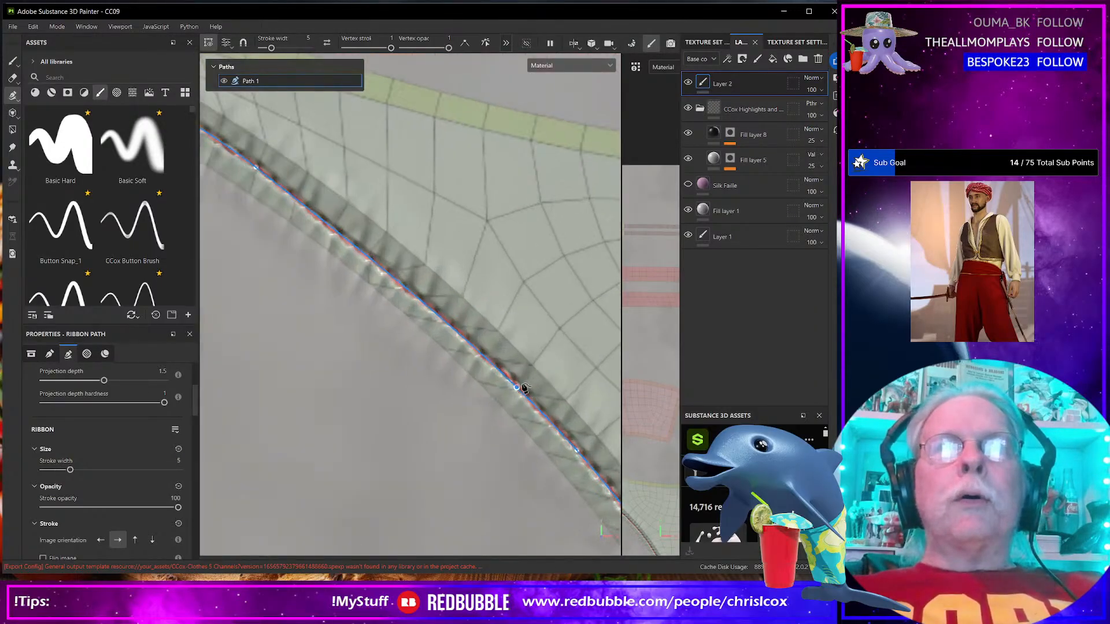
scroll(523, 388, "down", 2)
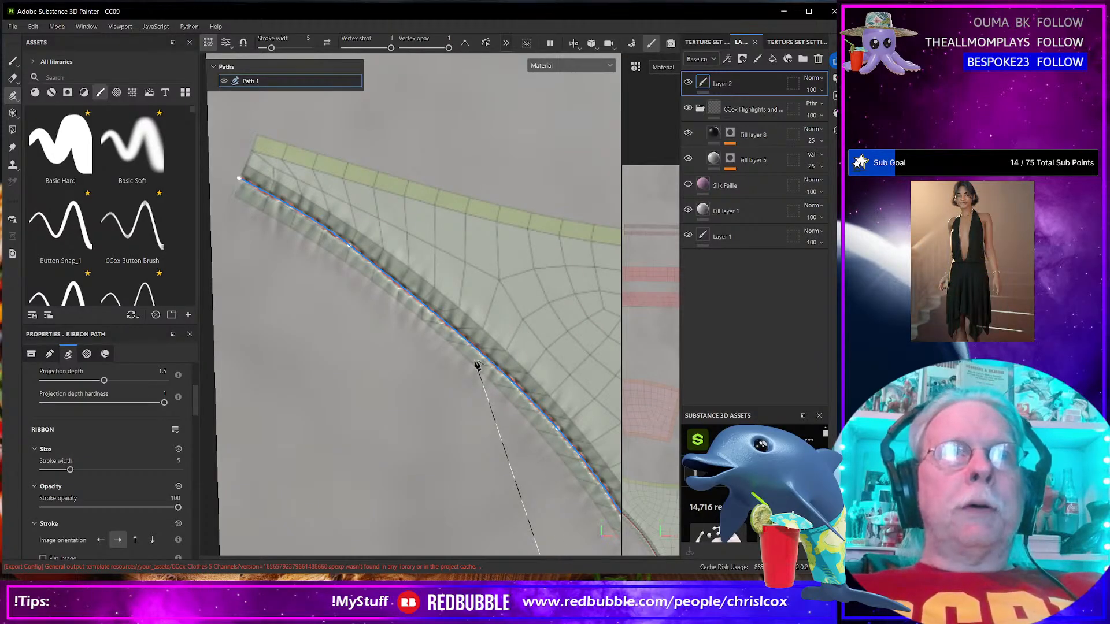
scroll(113, 462, "down", 15)
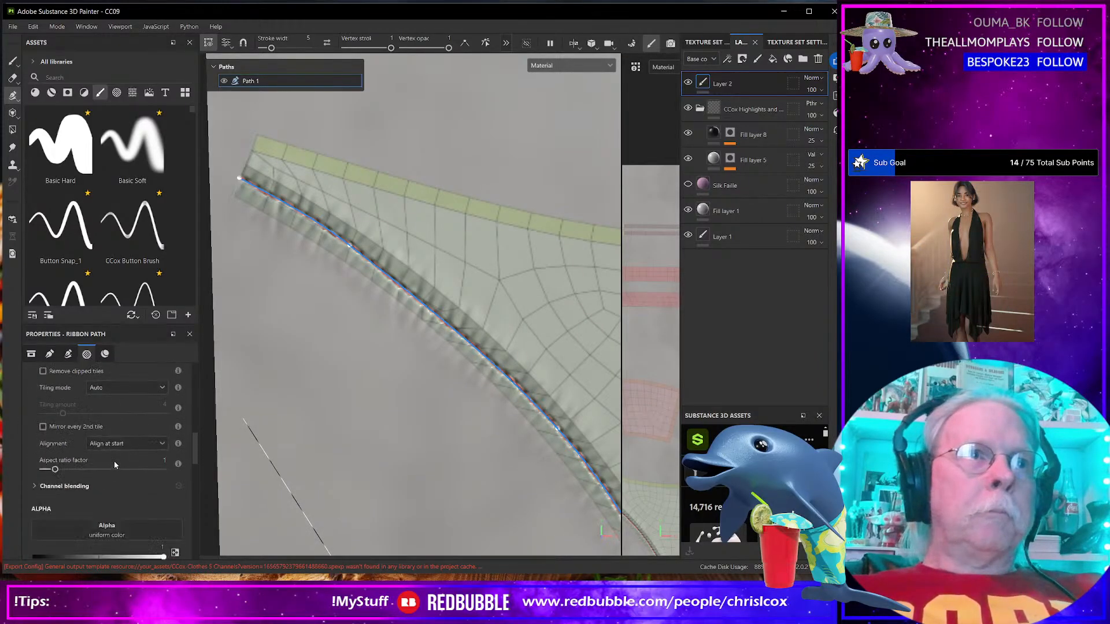
scroll(115, 463, "up", 3)
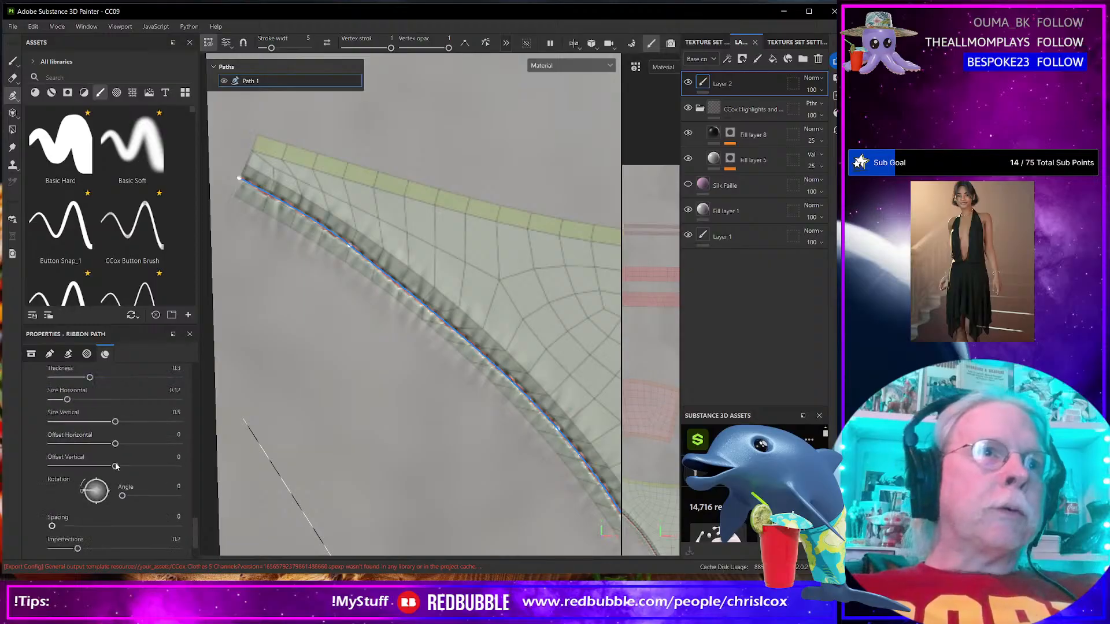
left_click(122, 373)
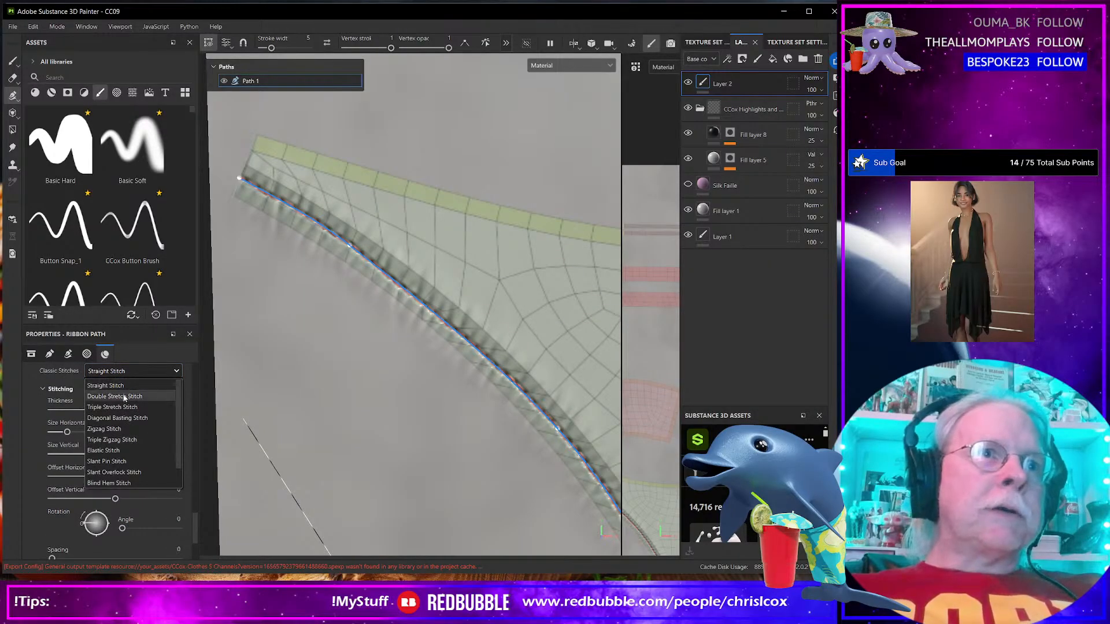
left_click(124, 397)
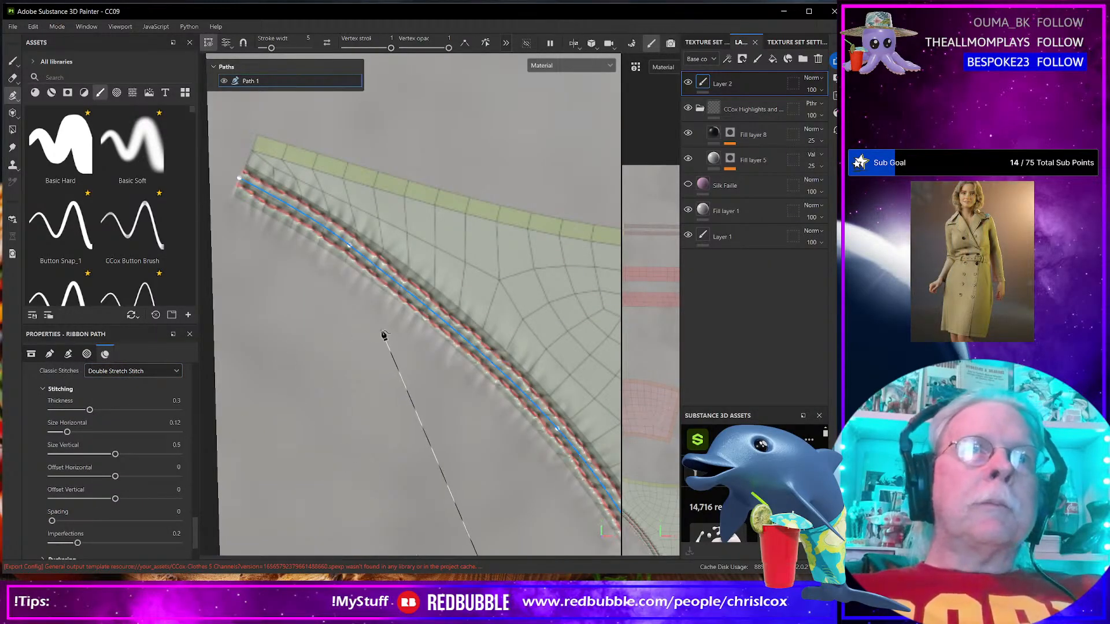
scroll(402, 354, "down", 5)
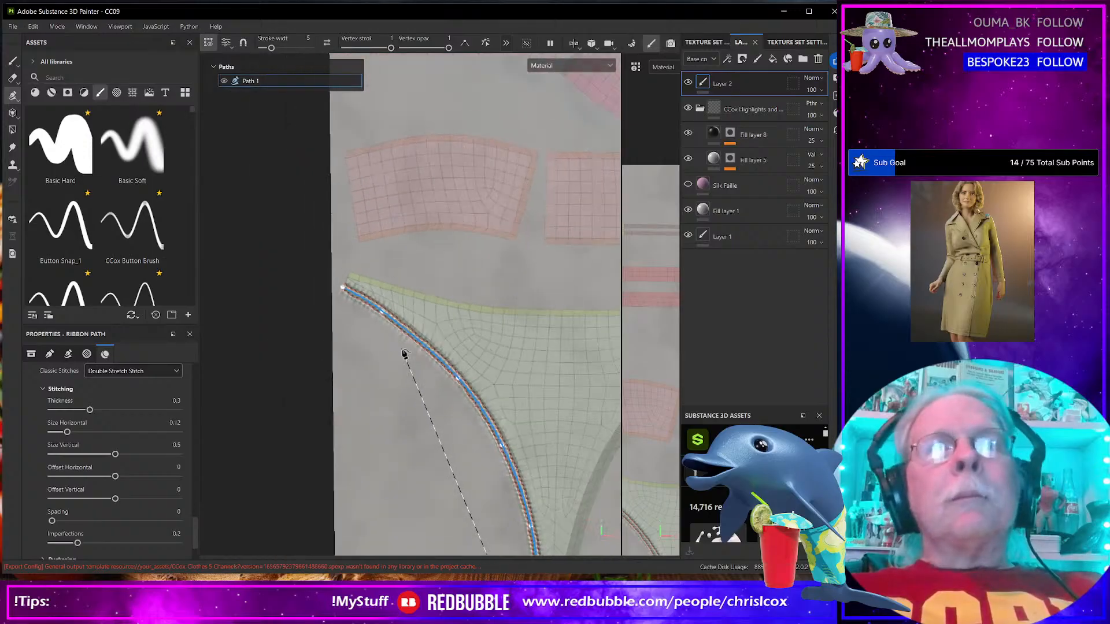
left_click_drag(464, 370, 440, 397)
left_click_drag(346, 332, 371, 518)
mouse_move(462, 363)
left_mouse_down()
mouse_move(441, 476)
mouse_move(422, 480)
mouse_move(439, 310)
left_mouse_up()
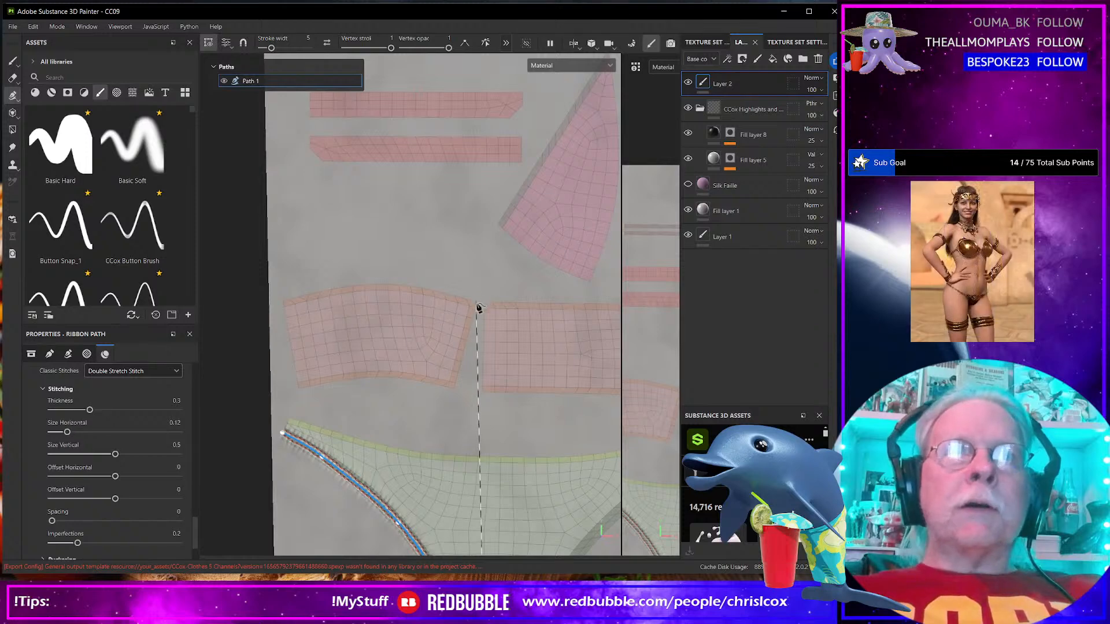
left_click_drag(489, 423, 411, 139)
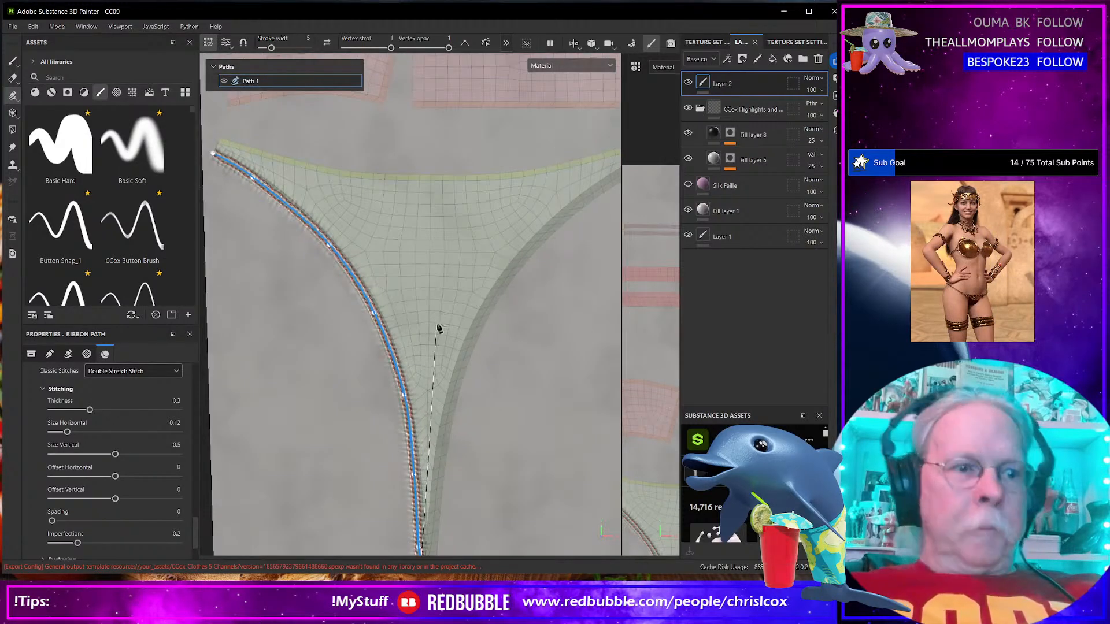
Start a new Double Stretch Stitch path at the front panty piece's crotch end and run it up the unstitched leg-opening edge
key("Escape")
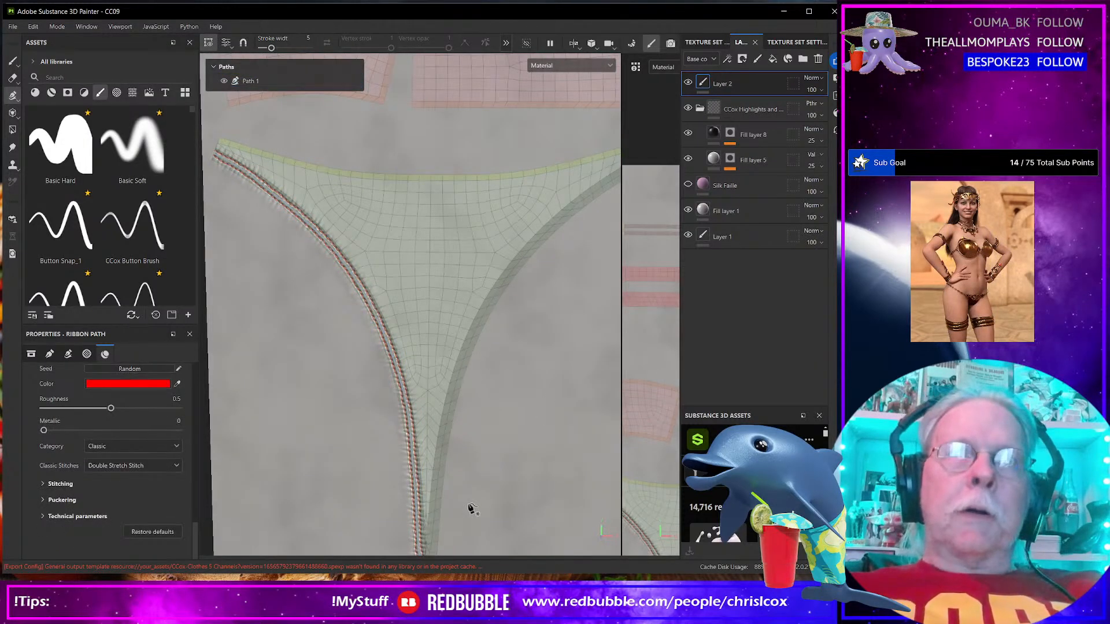
left_click_drag(473, 509, 456, 421)
scroll(436, 470, "up", 4)
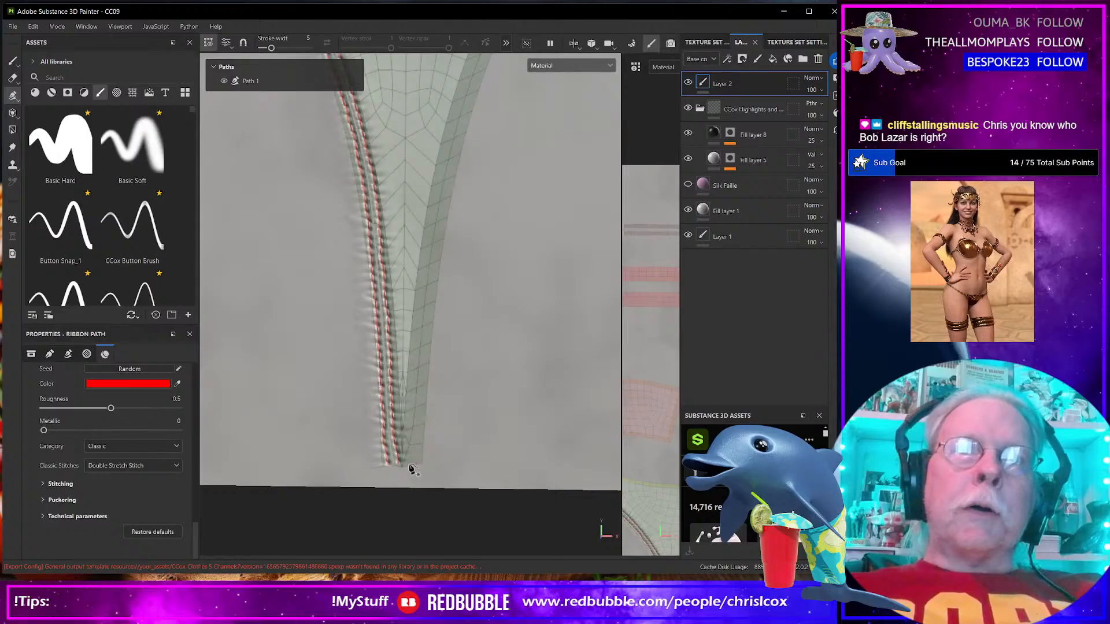
left_click(409, 461)
left_click(427, 307)
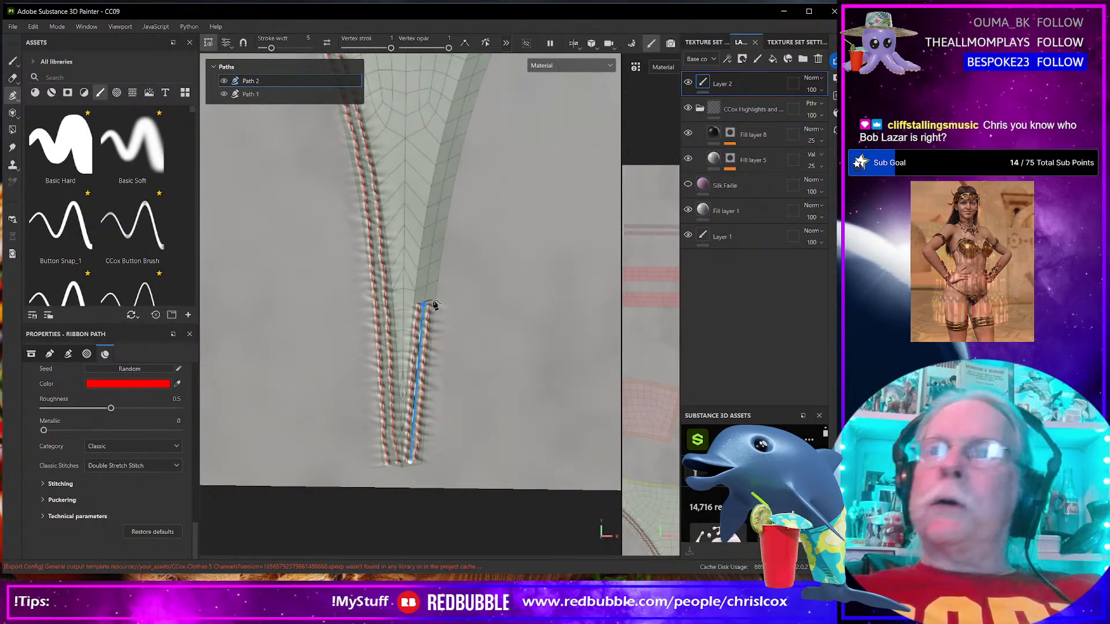
left_click_drag(426, 307, 417, 389)
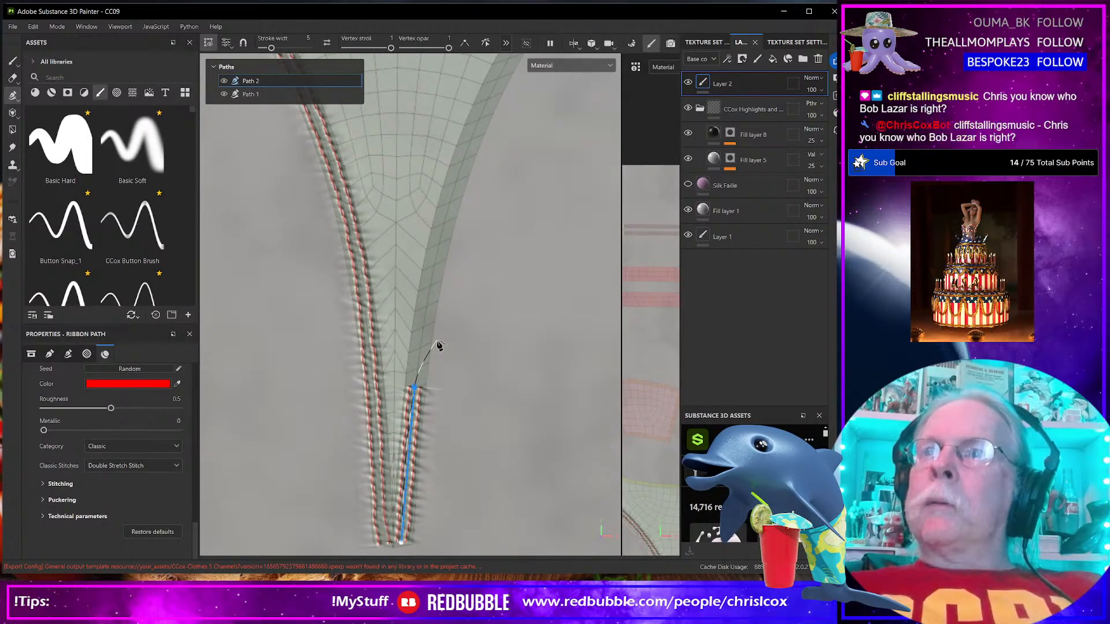
left_click(448, 202)
left_click_drag(449, 203, 356, 466)
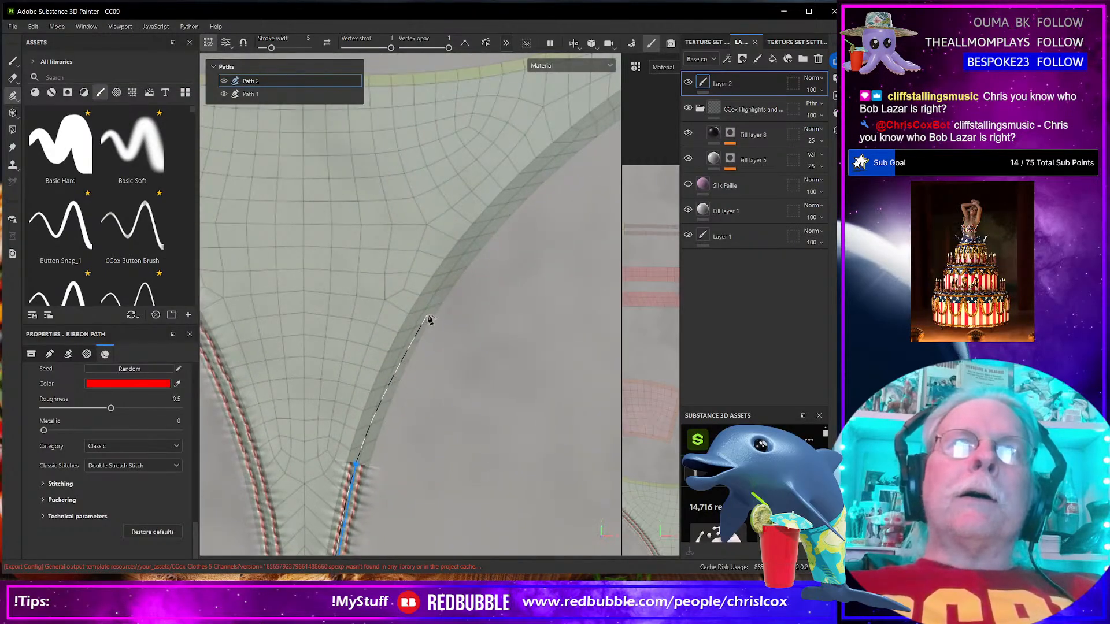
Extend the stitch path along the rest of the leg-opening curve to the piece's side tip and end it there
left_click(426, 307)
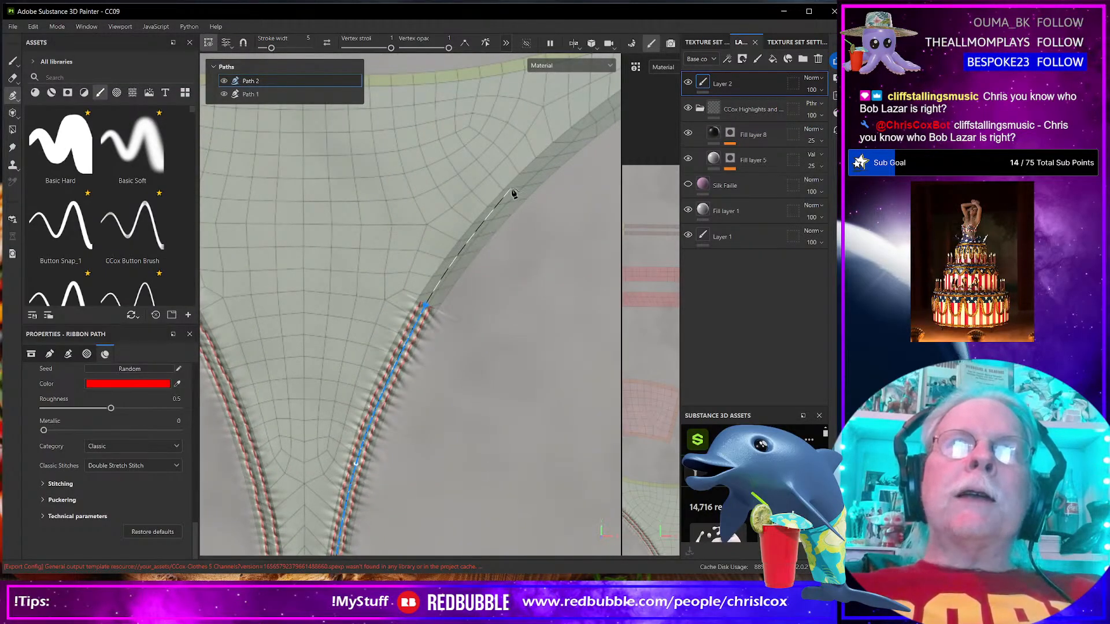
left_click(529, 188)
left_click_drag(530, 187, 327, 414)
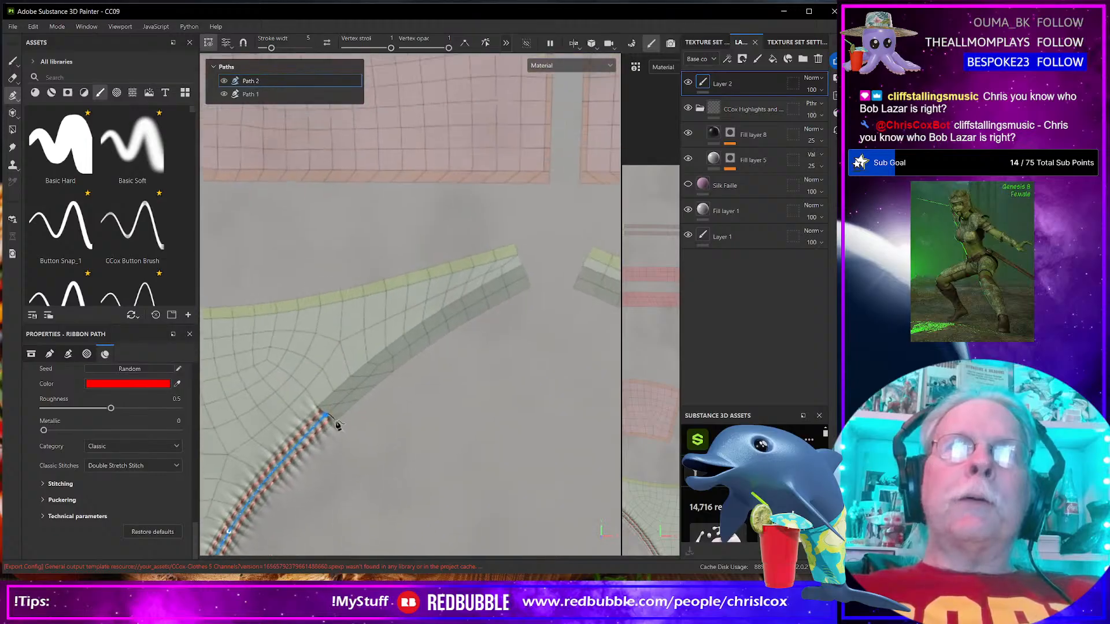
left_click(418, 339)
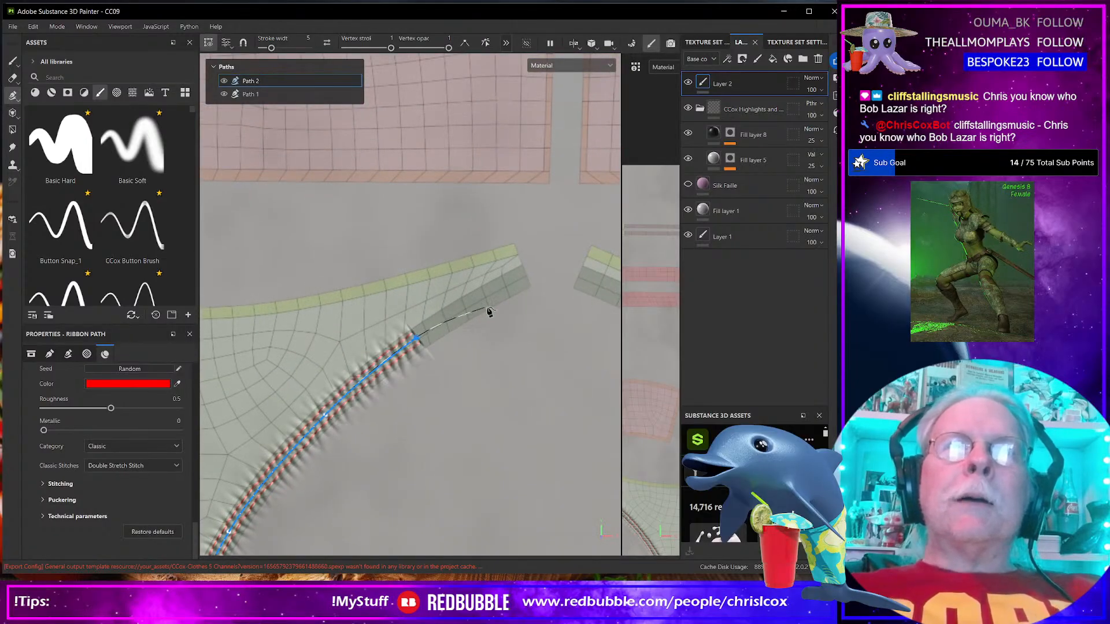
left_click(526, 282)
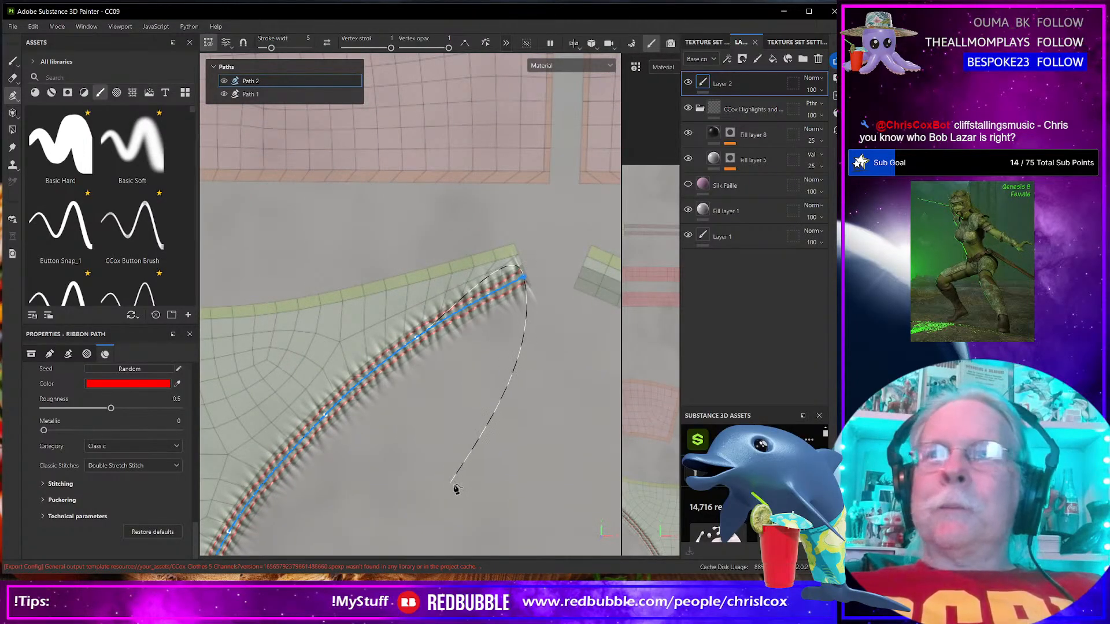
left_click_drag(532, 450, 330, 451)
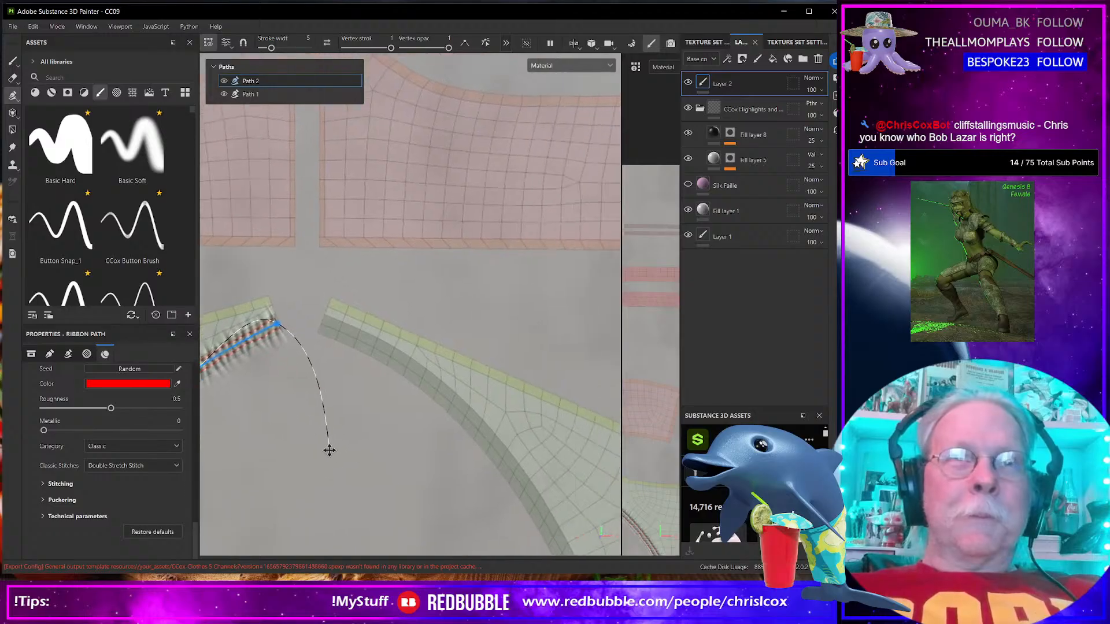
key("Escape")
Draw a third stitch path along the adjacent panty piece's leg opening, from its side tip down to the crotch end
scroll(350, 387, "up", 3)
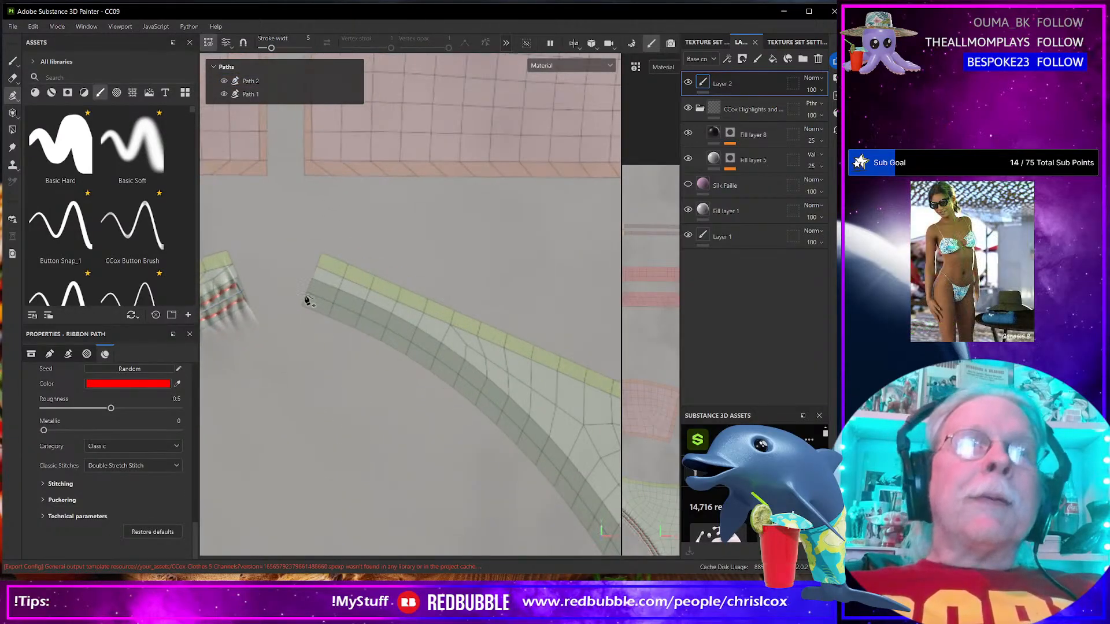
left_click(305, 290)
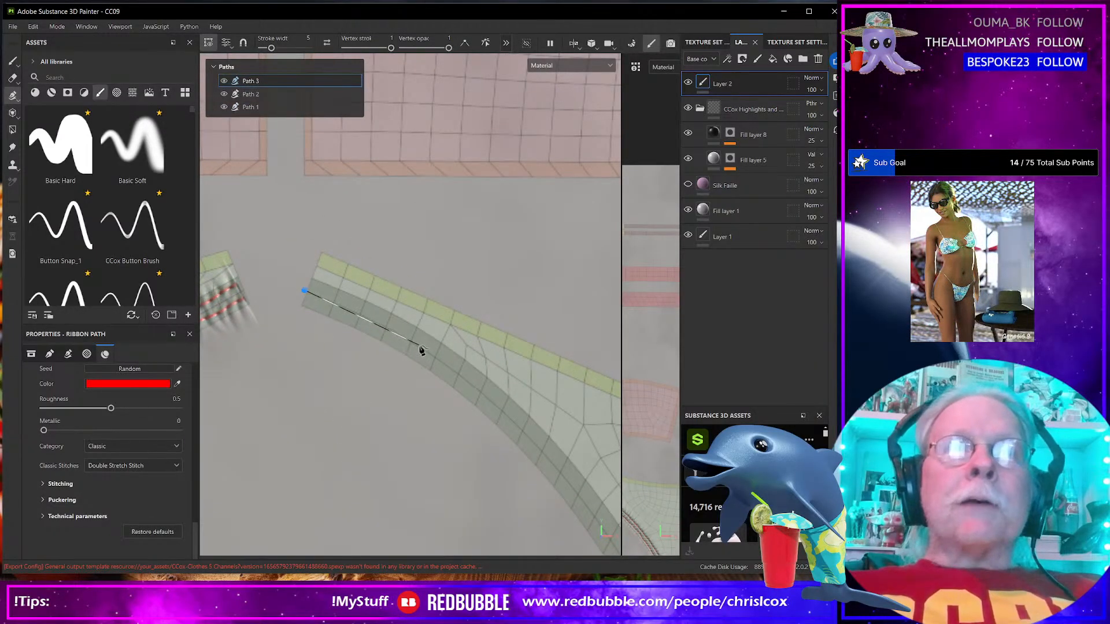
left_click(424, 353)
left_click(547, 456)
left_click_drag(546, 458, 377, 253)
left_click(479, 402)
left_click_drag(508, 457, 401, 195)
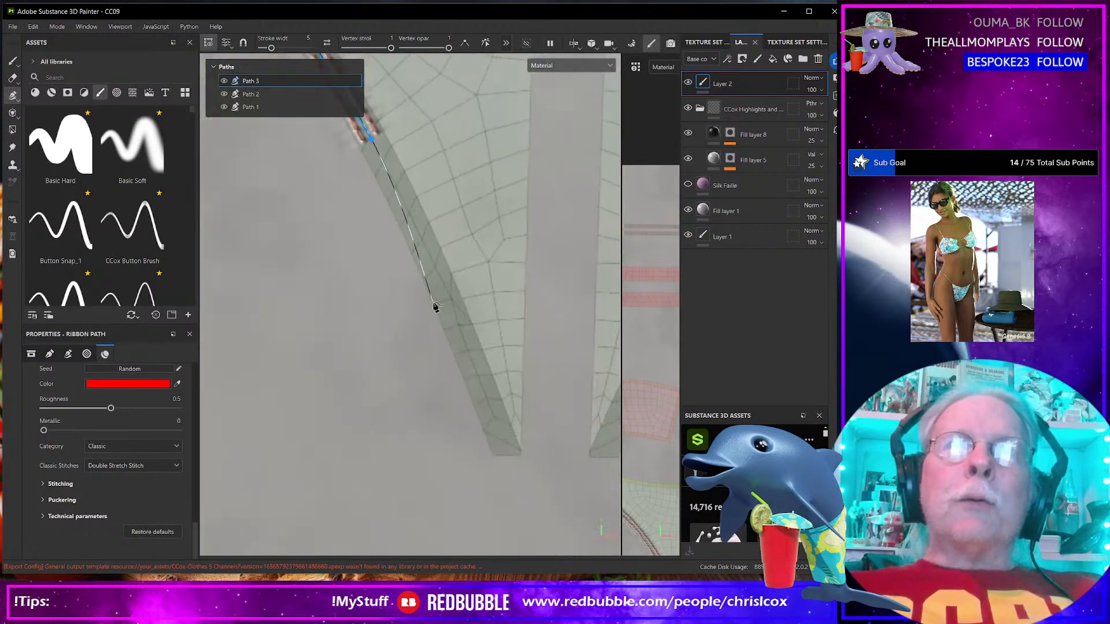
left_click(461, 333)
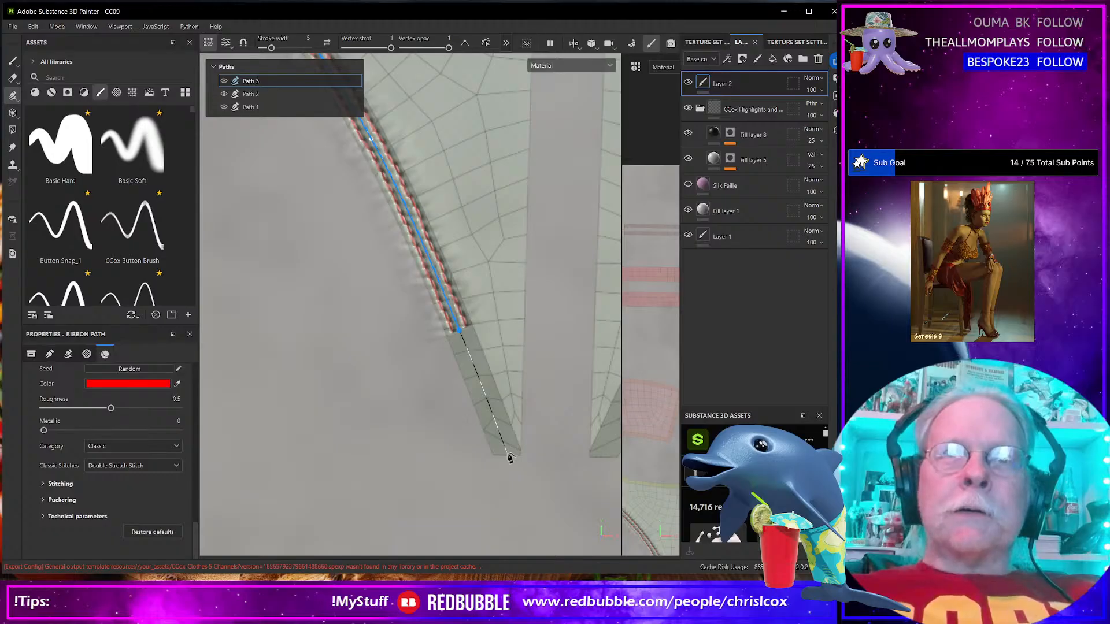
left_click(507, 455)
left_click_drag(508, 458, 300, 459)
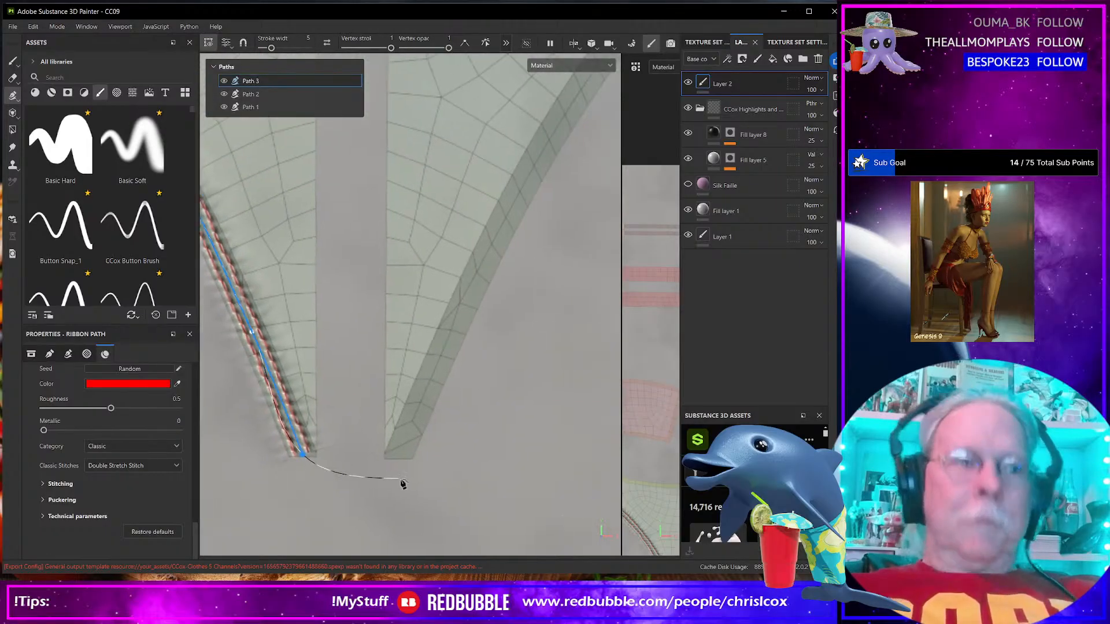
key("Escape")
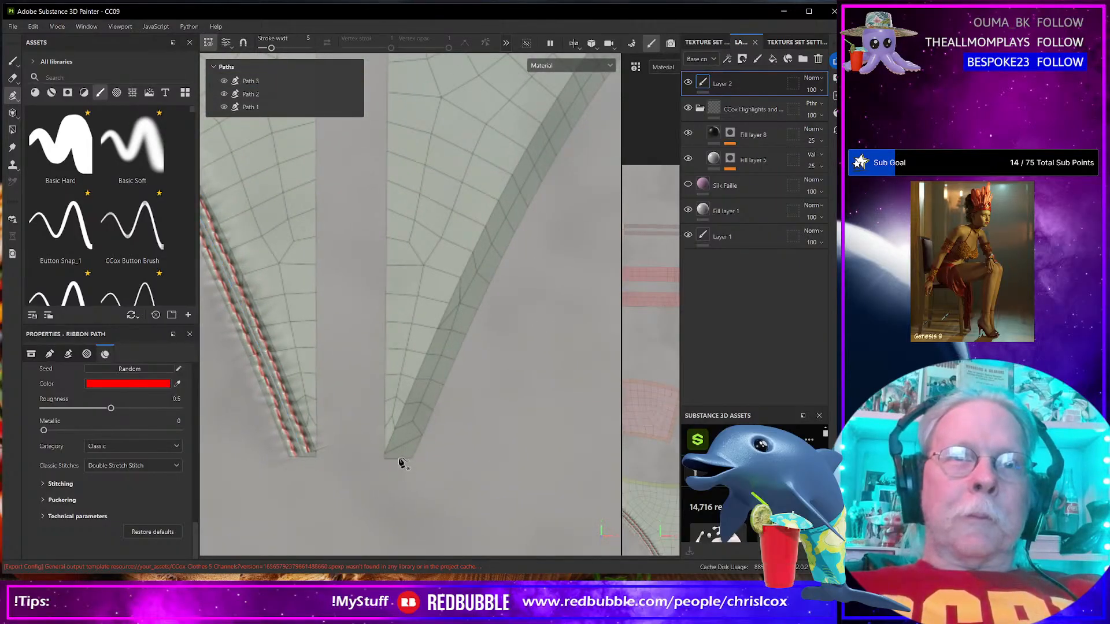
Draw a fourth stitch path along the remaining panty piece's leg opening, from its crotch end up to the side tip
left_click(399, 456)
left_click(454, 318)
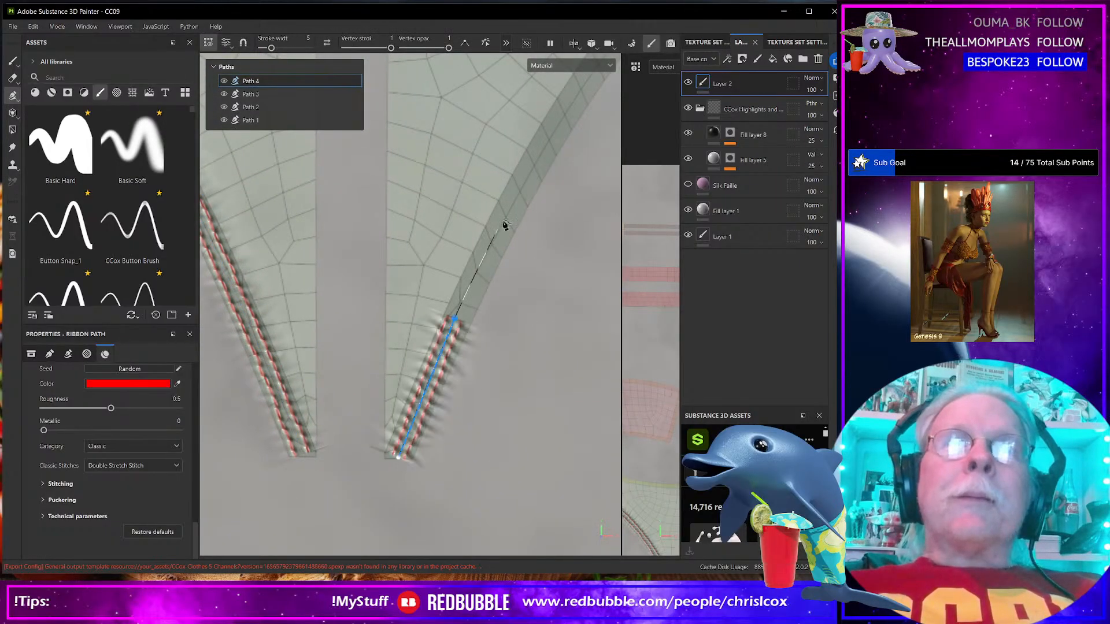
left_click(539, 162)
left_click_drag(539, 162, 265, 540)
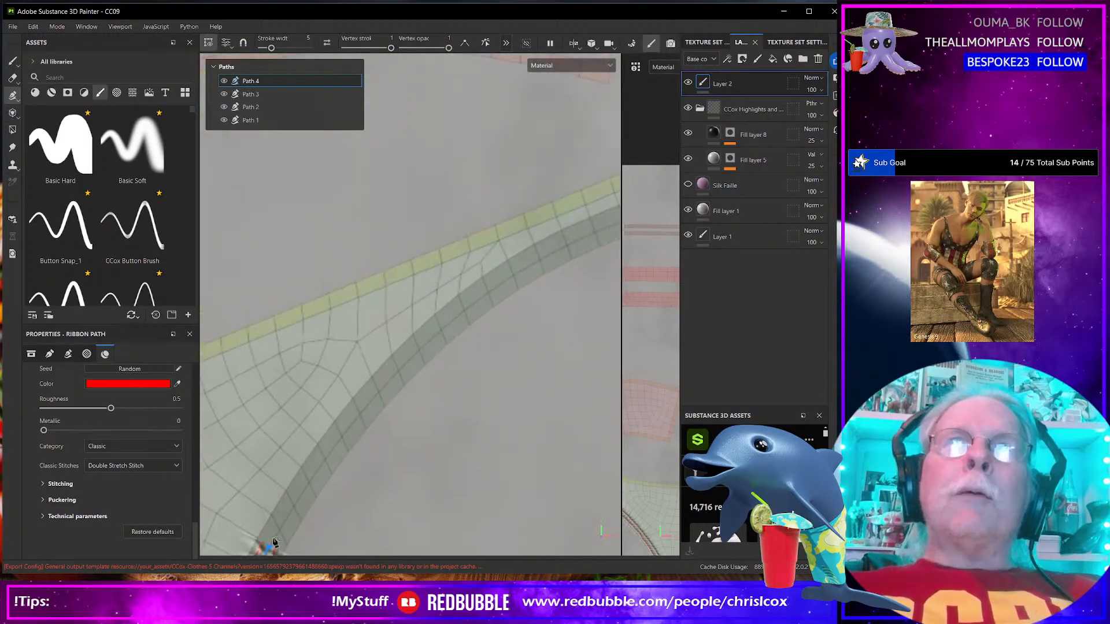
left_click(399, 387)
left_click_drag(426, 367, 265, 493)
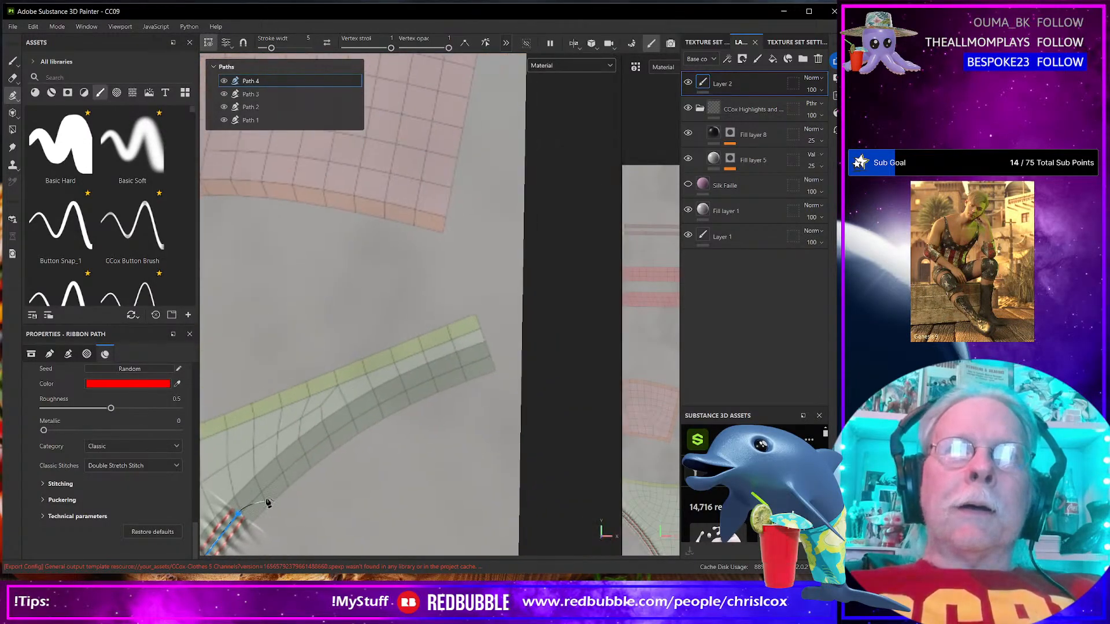
left_click(366, 414)
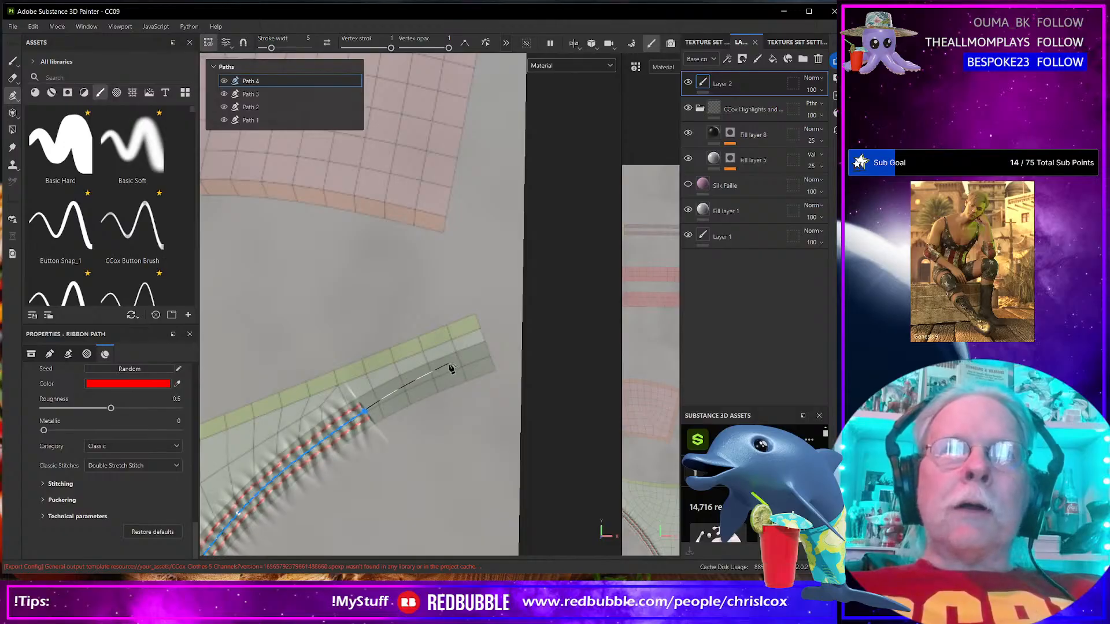
left_click(492, 360)
scroll(486, 364, "down", 5)
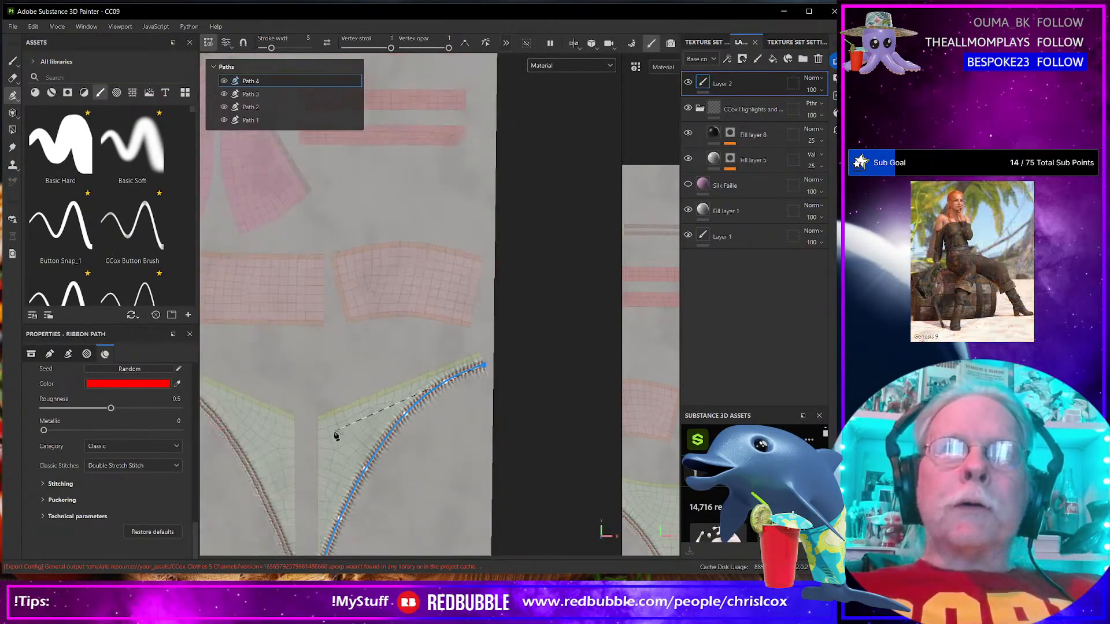
scroll(340, 439, "down", 3)
key("Escape")
Draw a straight stitch path along the full length of the upper thin strap strip that crosses the small yellow piece
left_click_drag(325, 331, 431, 403)
left_click_drag(379, 324, 472, 448)
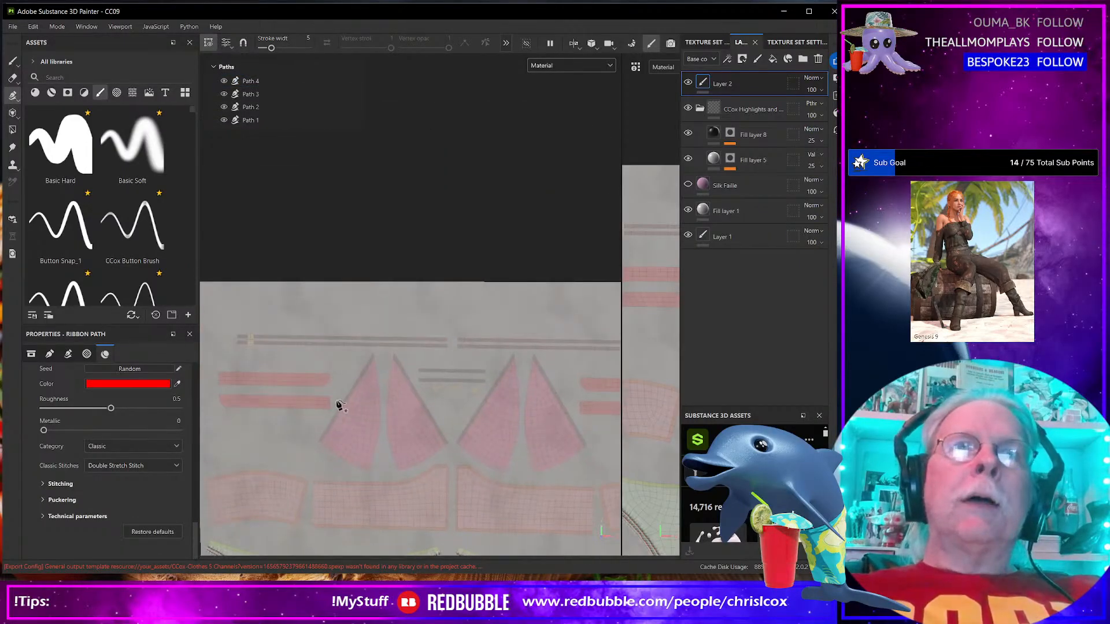
scroll(283, 387, "up", 1)
scroll(283, 370, "up", 2)
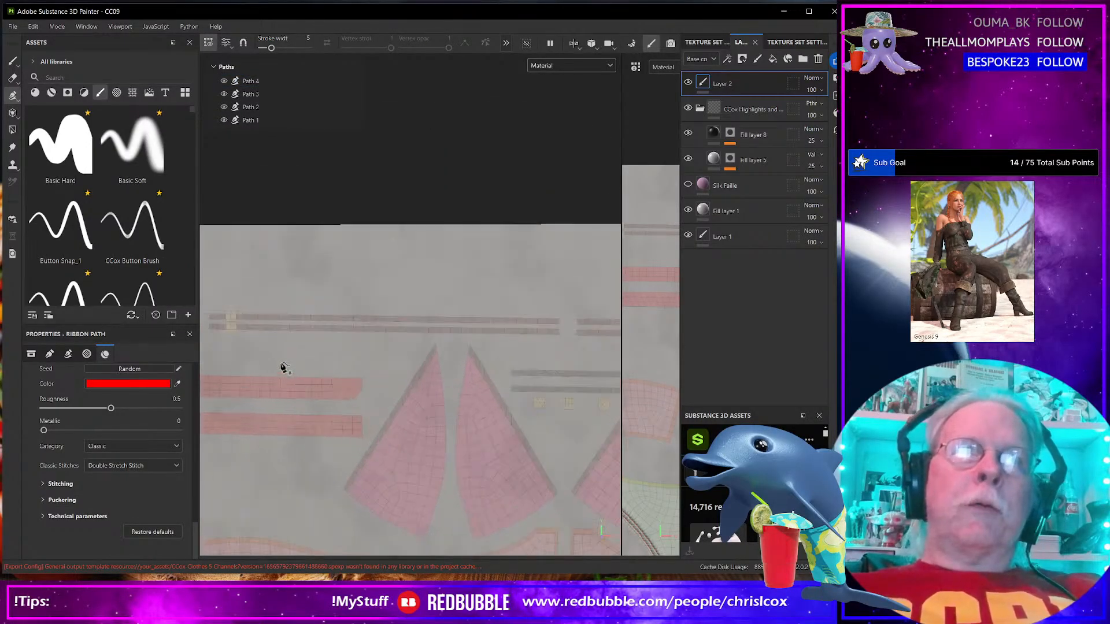
scroll(485, 441, "up", 3)
scroll(490, 448, "up", 2)
left_click_drag(489, 448, 428, 563)
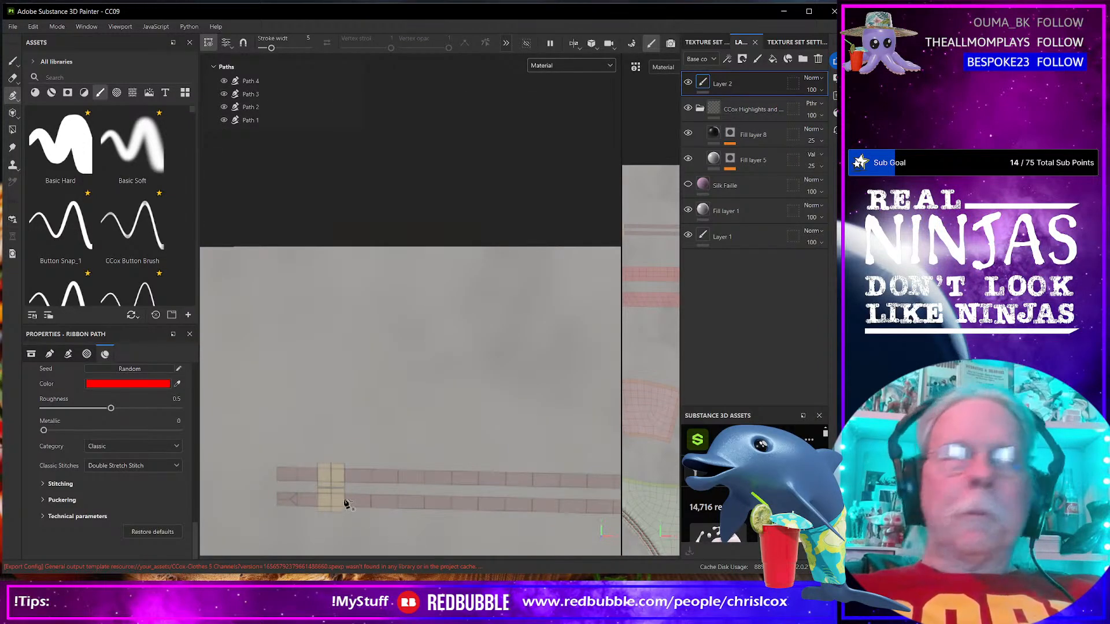
left_click(278, 475)
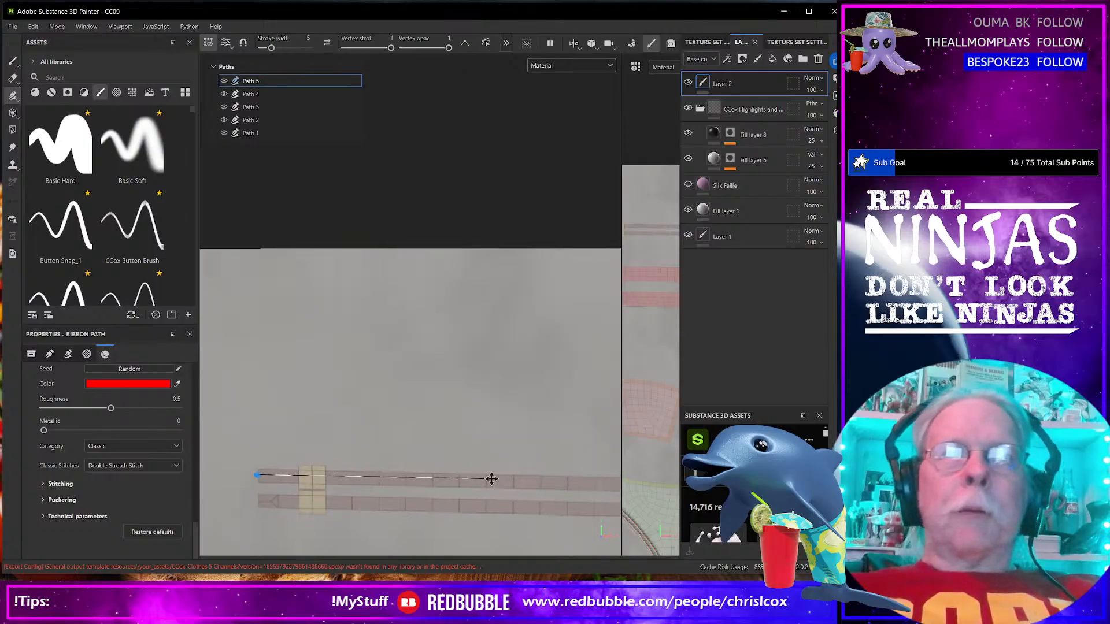
left_click_drag(471, 502, 250, 486)
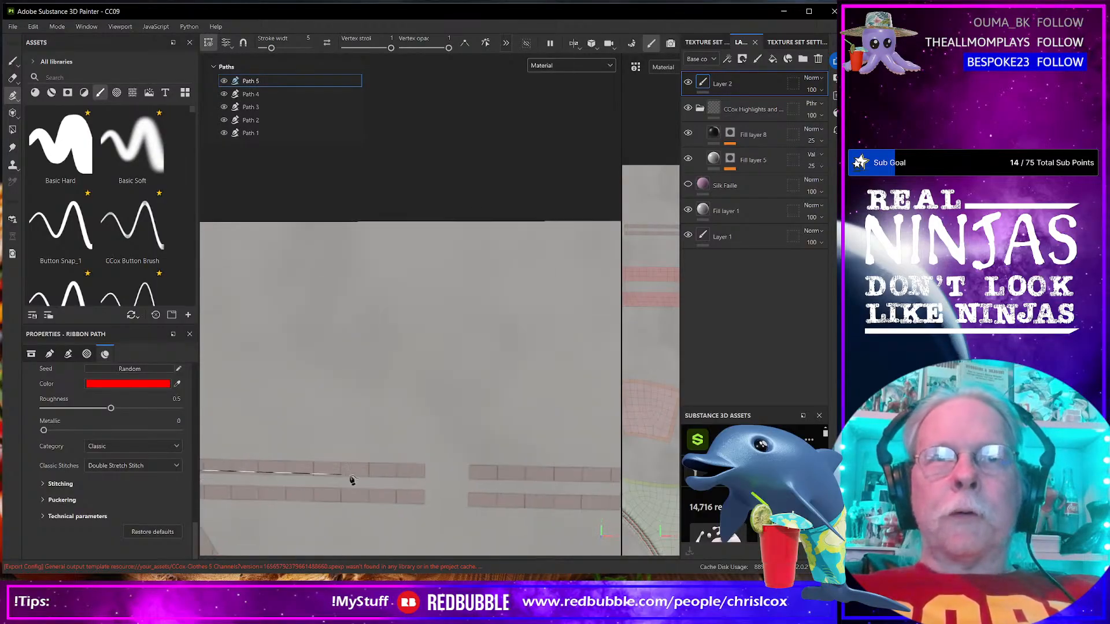
left_click(425, 475)
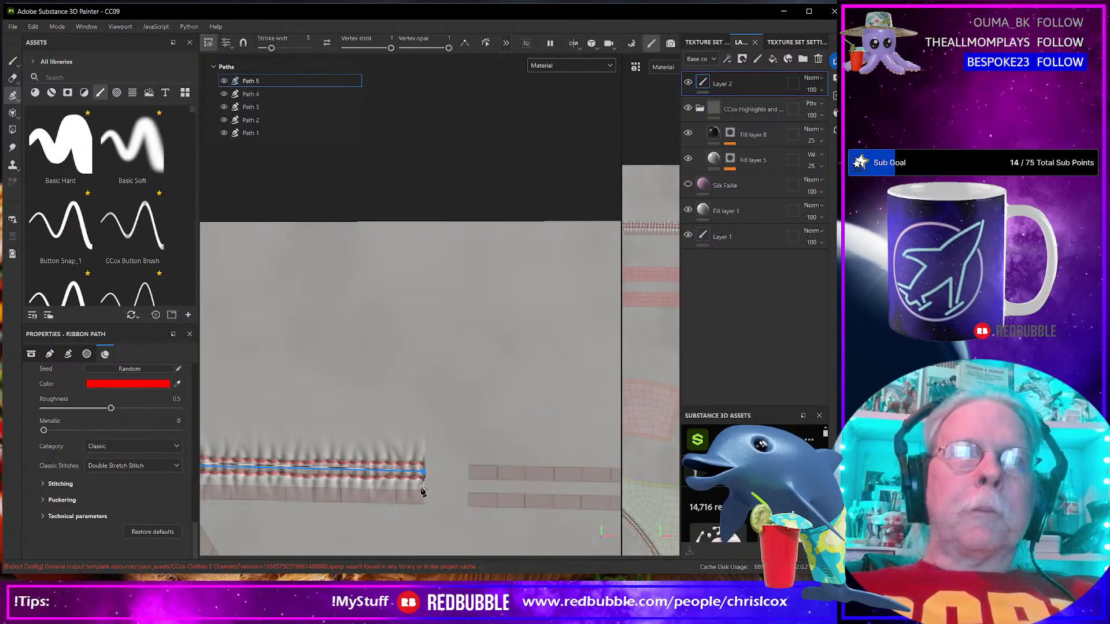
Reduce the strap path's stroke width to 2.45 so the double stitching fits the narrow strip
left_click_drag(301, 498, 615, 469)
left_click_drag(463, 452, 587, 446)
left_click_drag(404, 452, 601, 467)
scroll(397, 461, "up", 4)
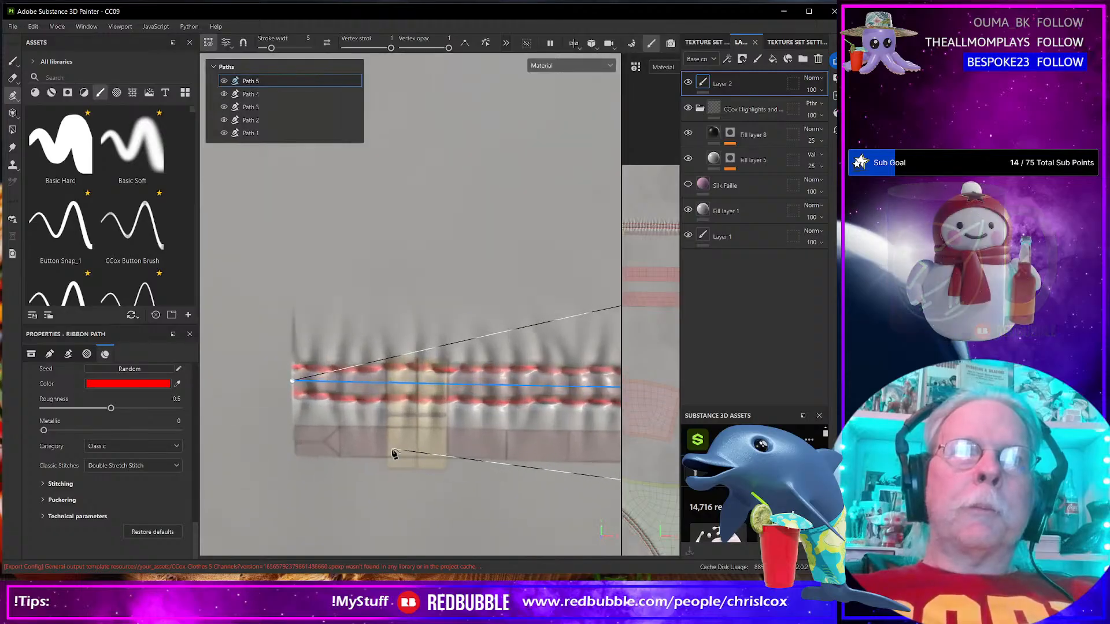
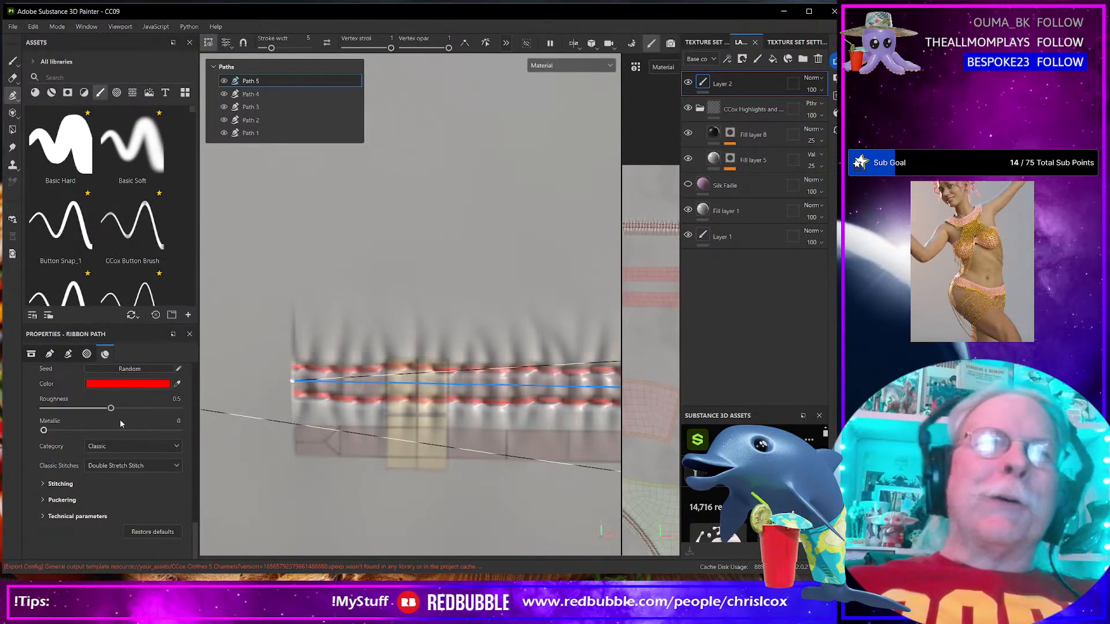
scroll(139, 385, "up", 6)
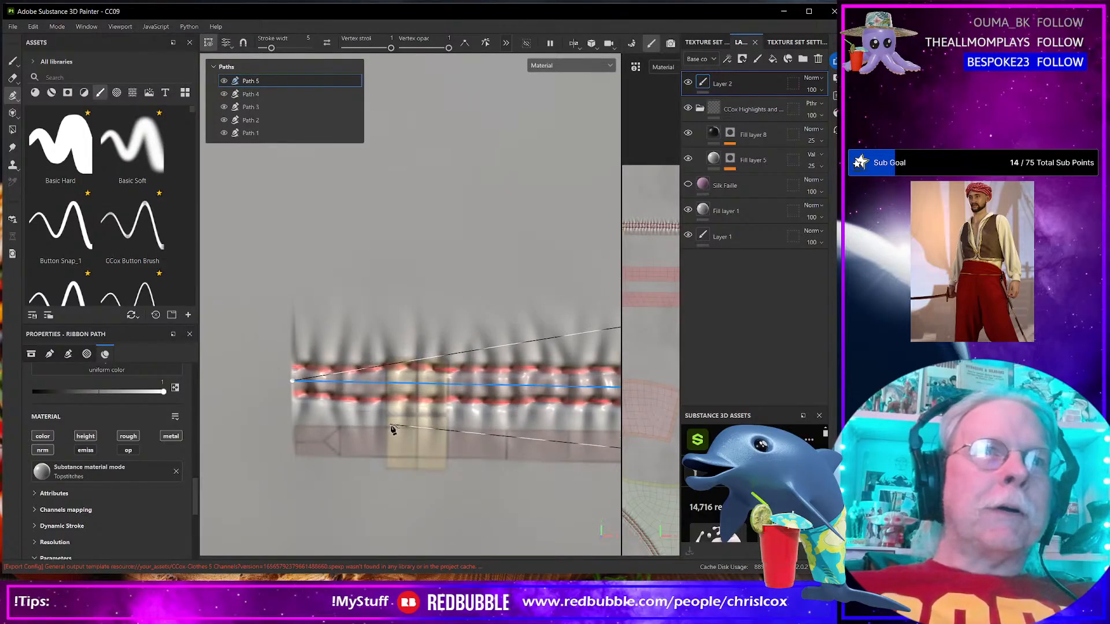
scroll(392, 429, "up", 3)
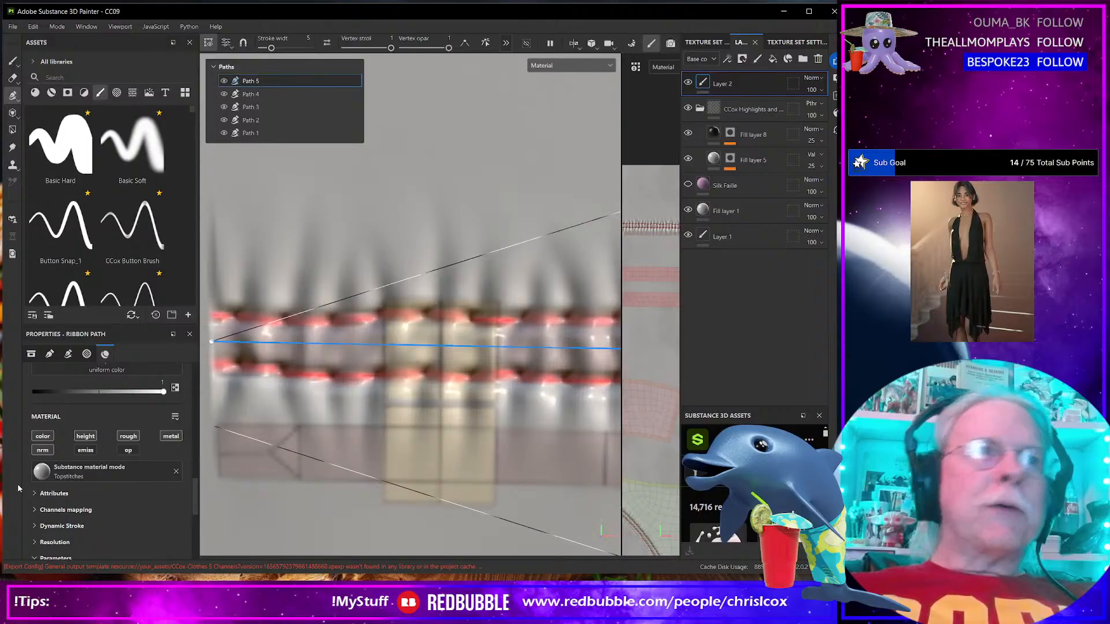
scroll(156, 502, "down", 5)
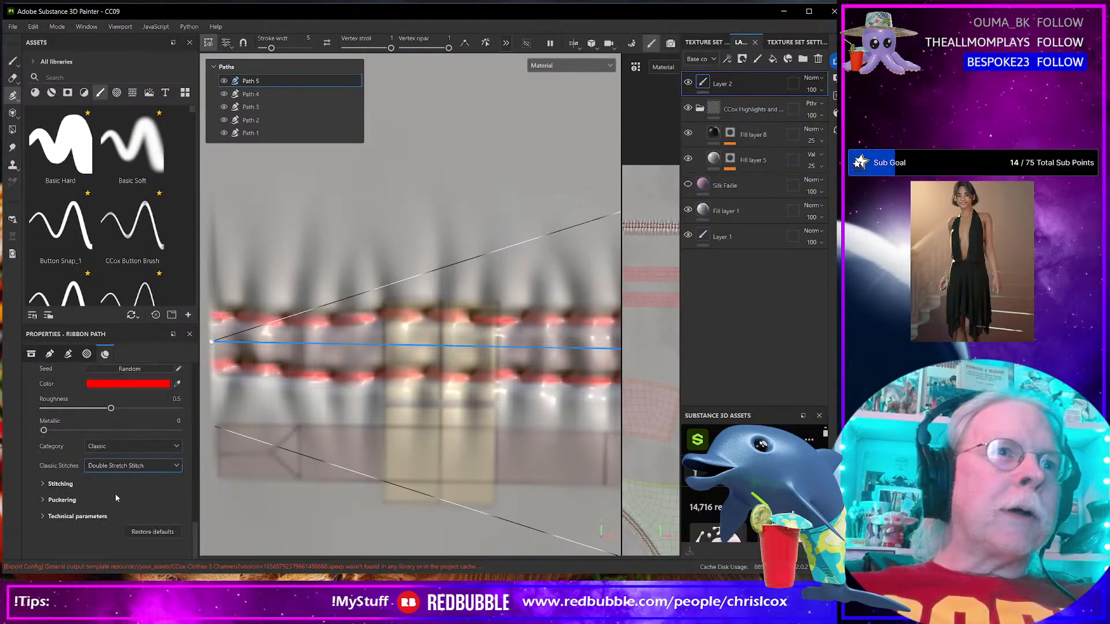
scroll(115, 496, "down", 8)
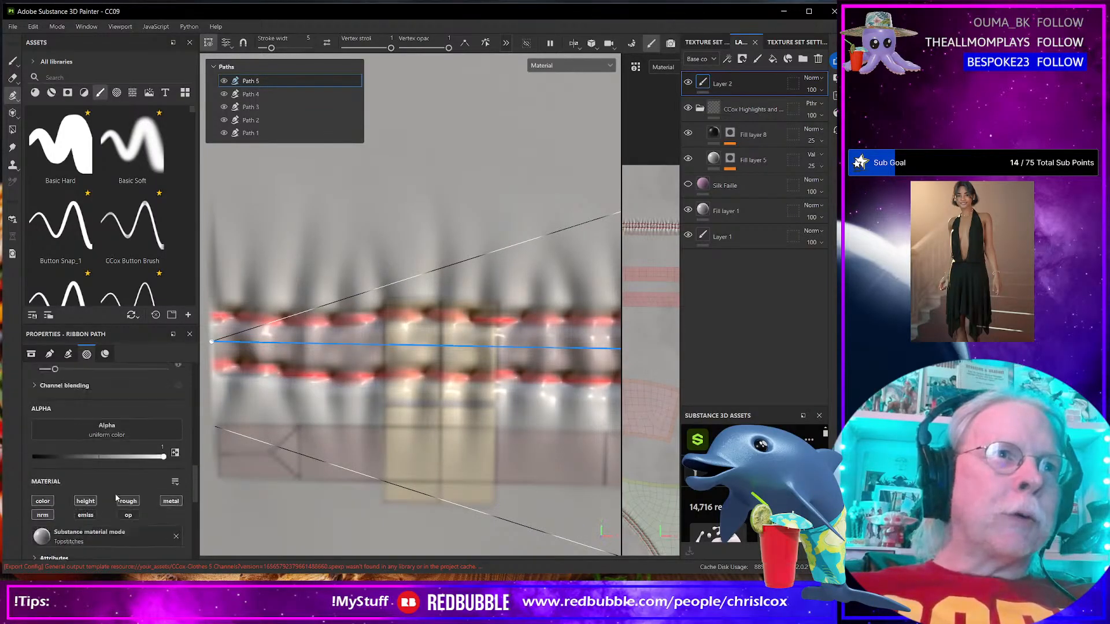
scroll(115, 494, "up", 5)
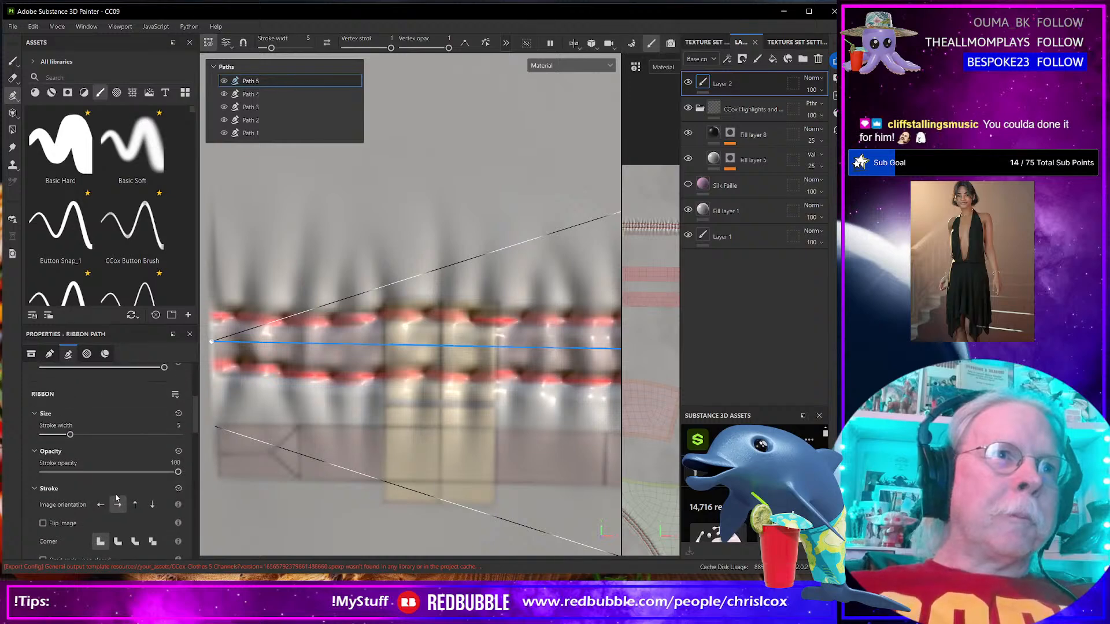
left_click_drag(71, 440, 62, 438)
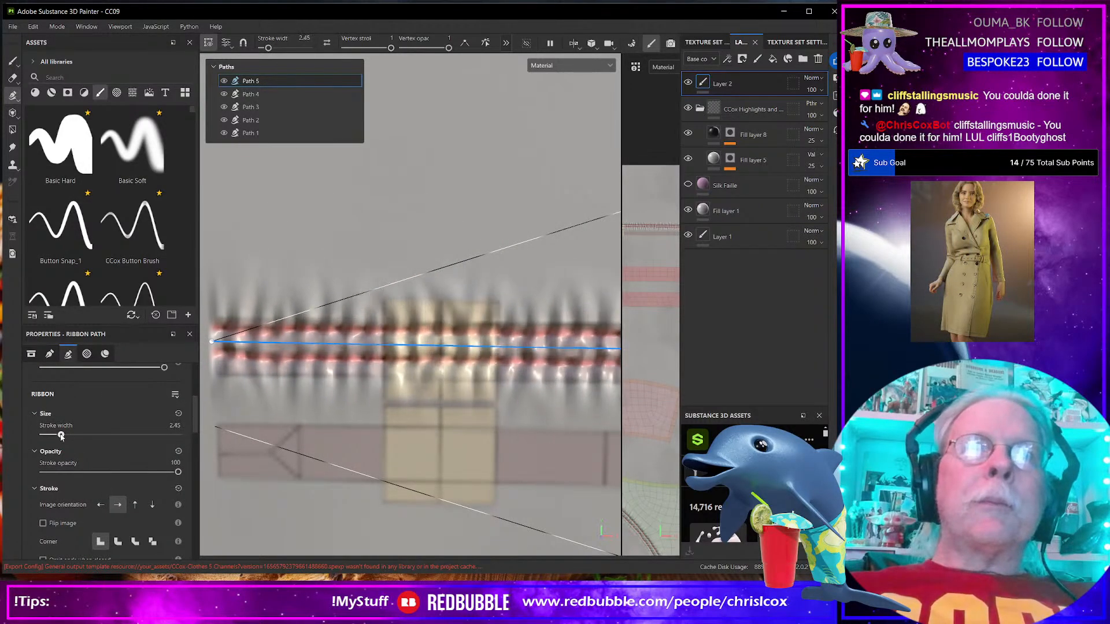
Reduce the strap path's stroke width to 1.99 and nudge its start point slightly down towards the middle of the strip
left_click_drag(62, 437, 59, 439)
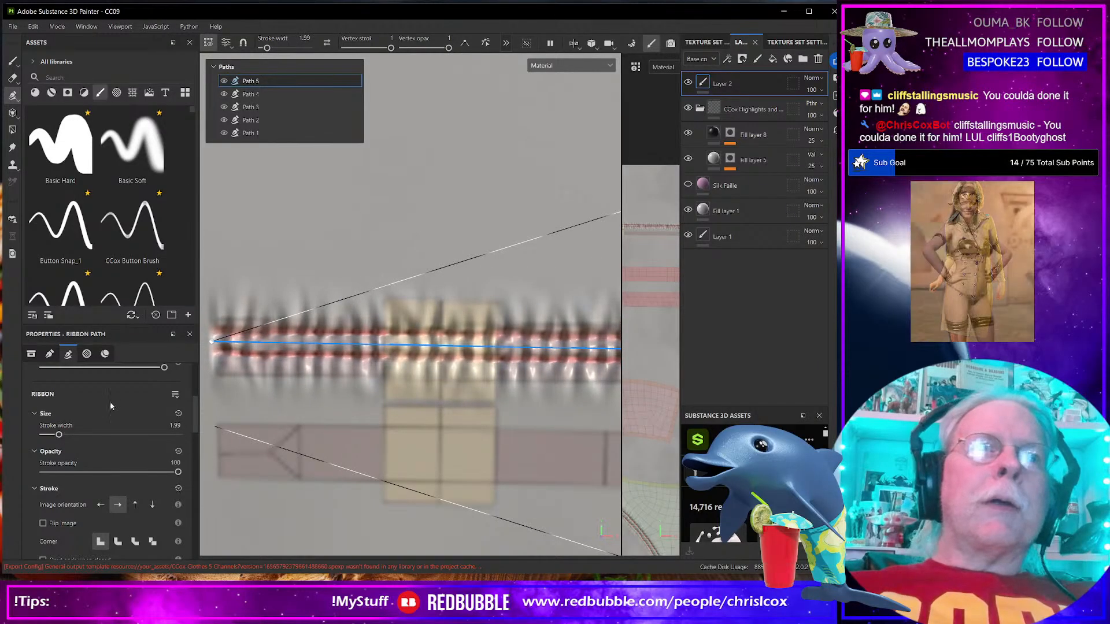
left_click_drag(210, 345, 211, 346)
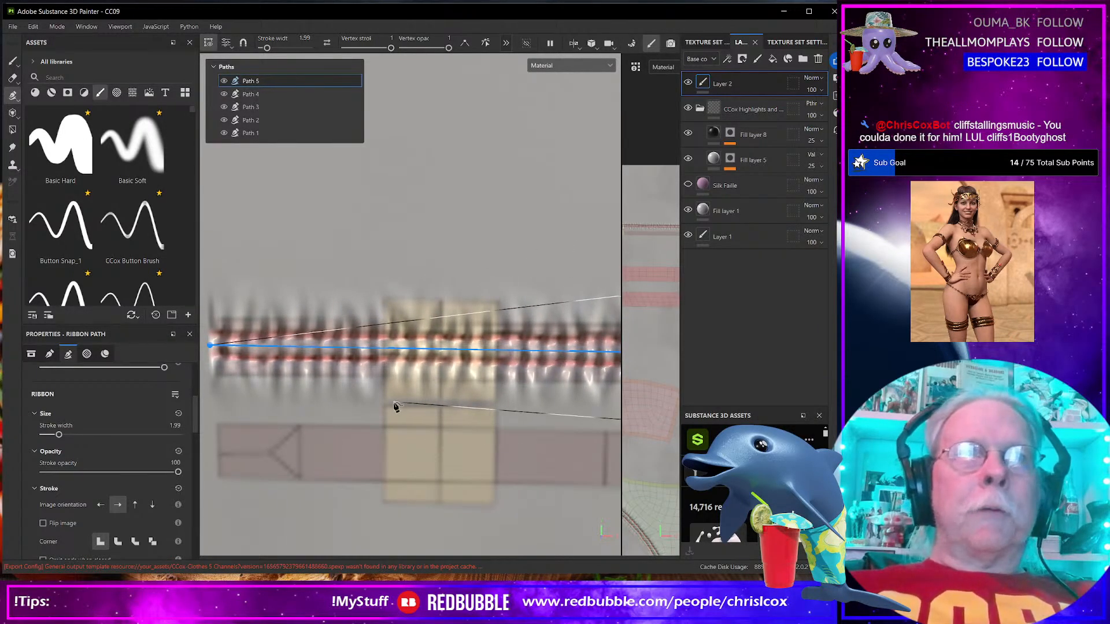
Set the strap path's stitching parameters to a vertical size of 0.45 and a horizontal size of 0.52
scroll(108, 480, "down", 3)
scroll(108, 479, "down", 5)
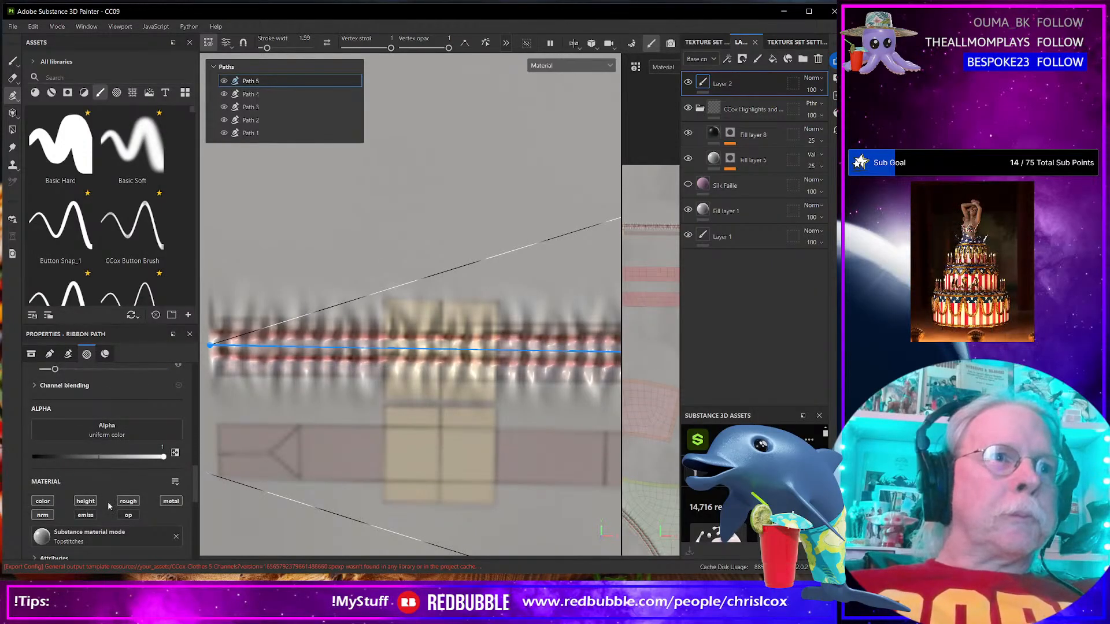
scroll(108, 501, "down", 8)
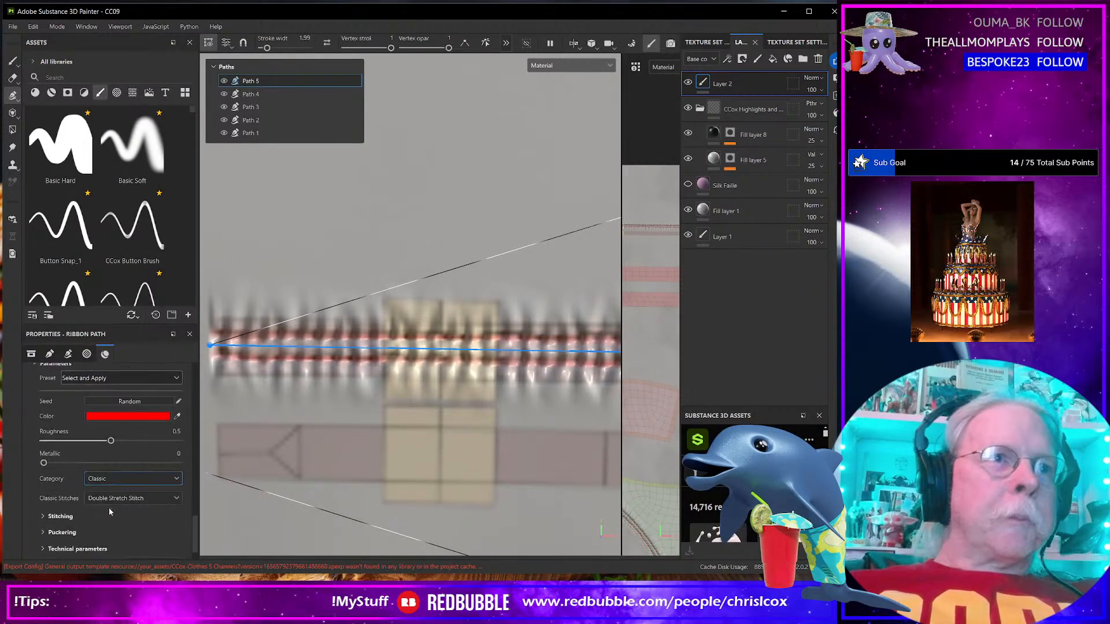
scroll(114, 482, "down", 1)
left_click(45, 485)
scroll(124, 496, "down", 3)
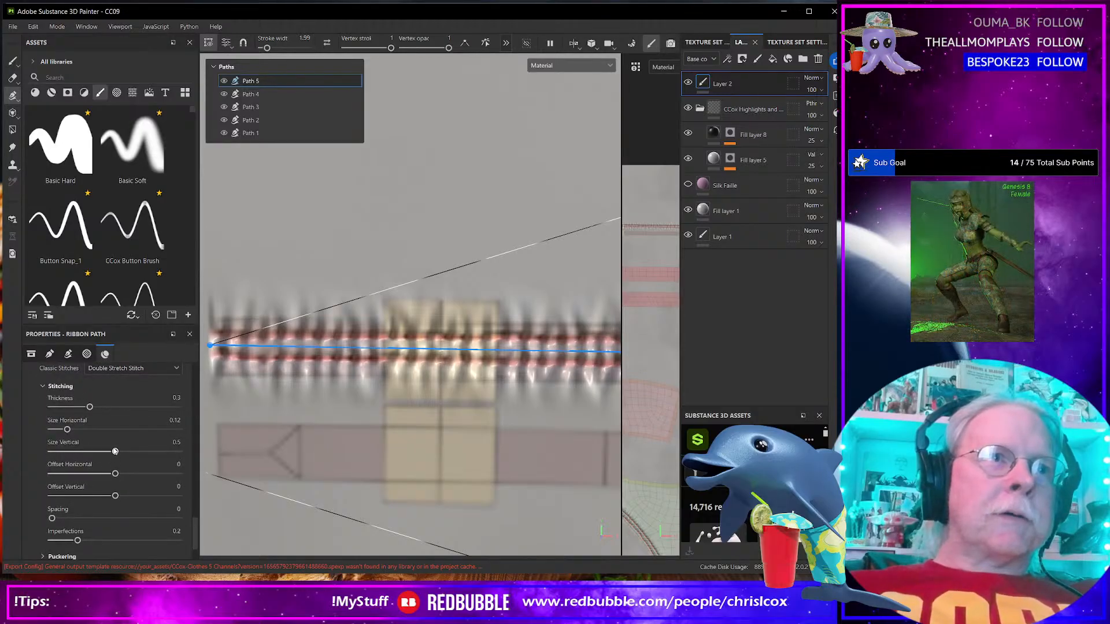
left_click_drag(119, 452, 160, 453)
left_click_drag(157, 453, 109, 451)
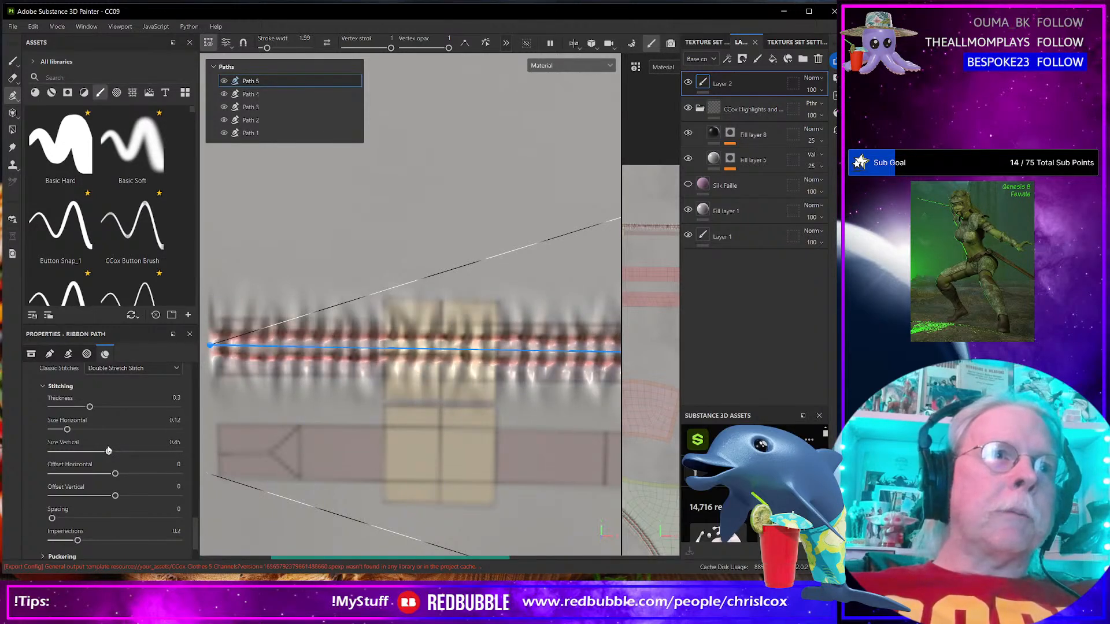
left_click_drag(68, 430, 116, 430)
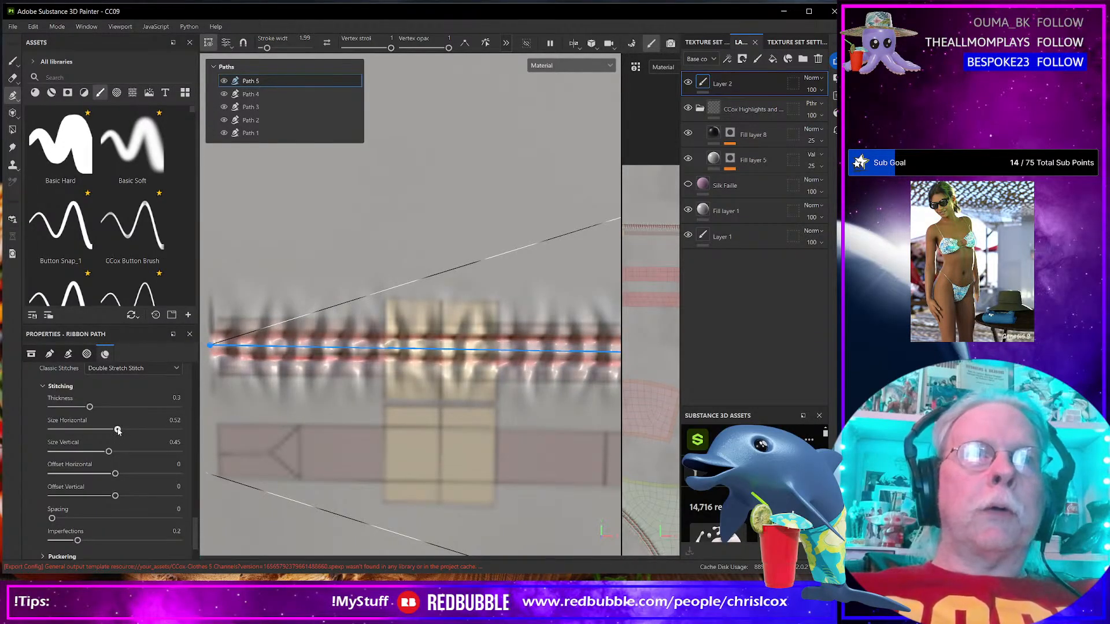
key("Escape")
left_click(225, 457)
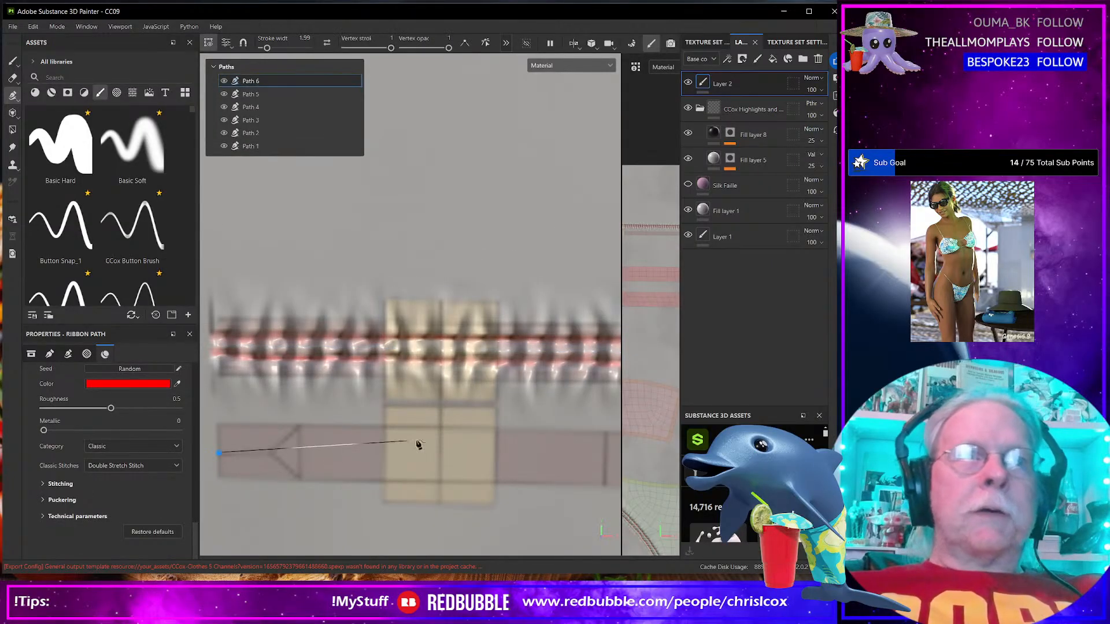
scroll(475, 446, "down", 2)
scroll(492, 442, "down", 1)
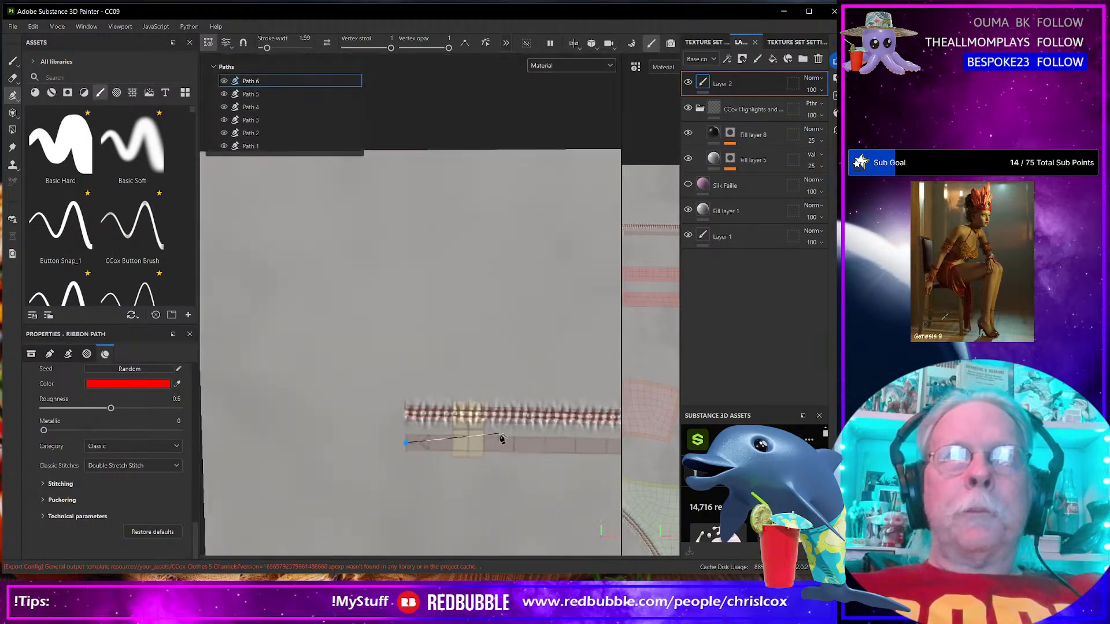
scroll(405, 434, "up", 4)
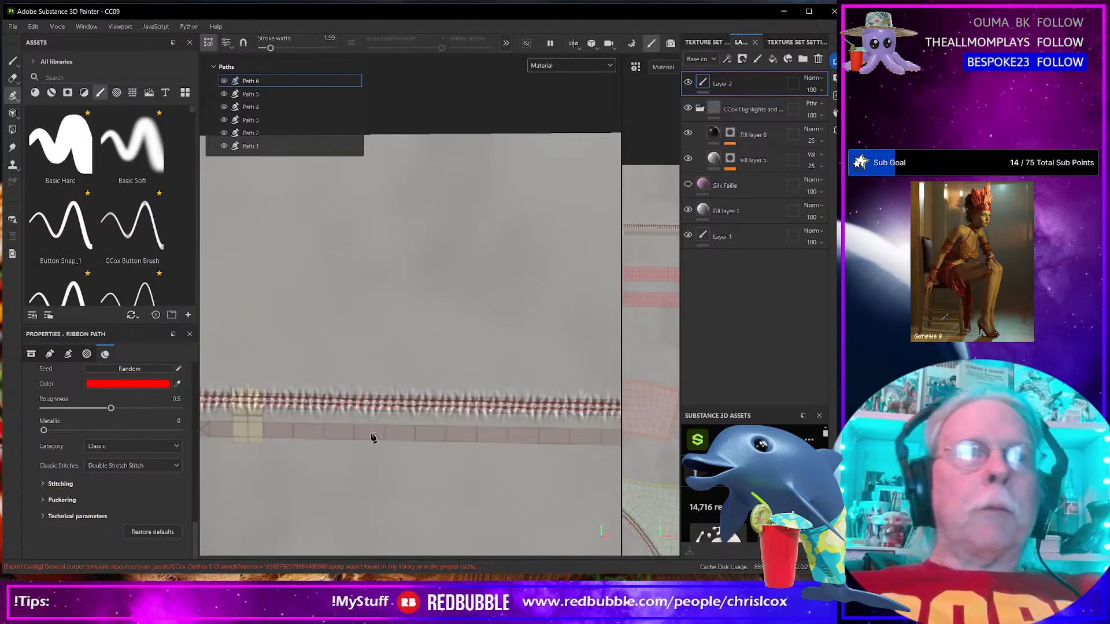
key("Escape")
Change the upper strap path's puckering mode to Leather and lower the puckering intensity to 0.06
left_click(317, 409)
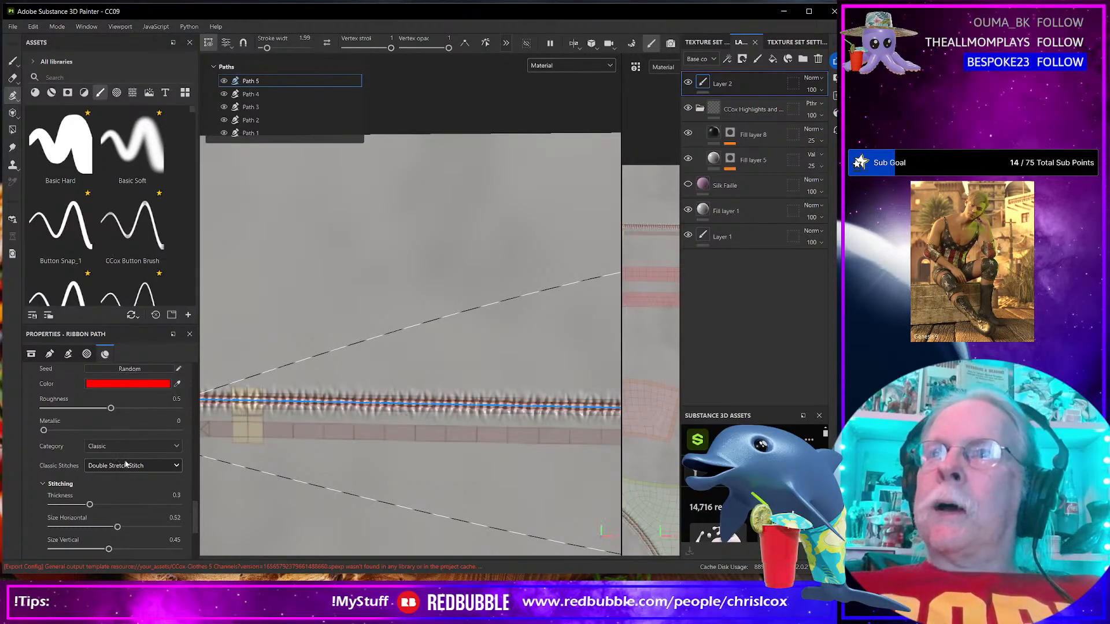
scroll(125, 464, "down", 5)
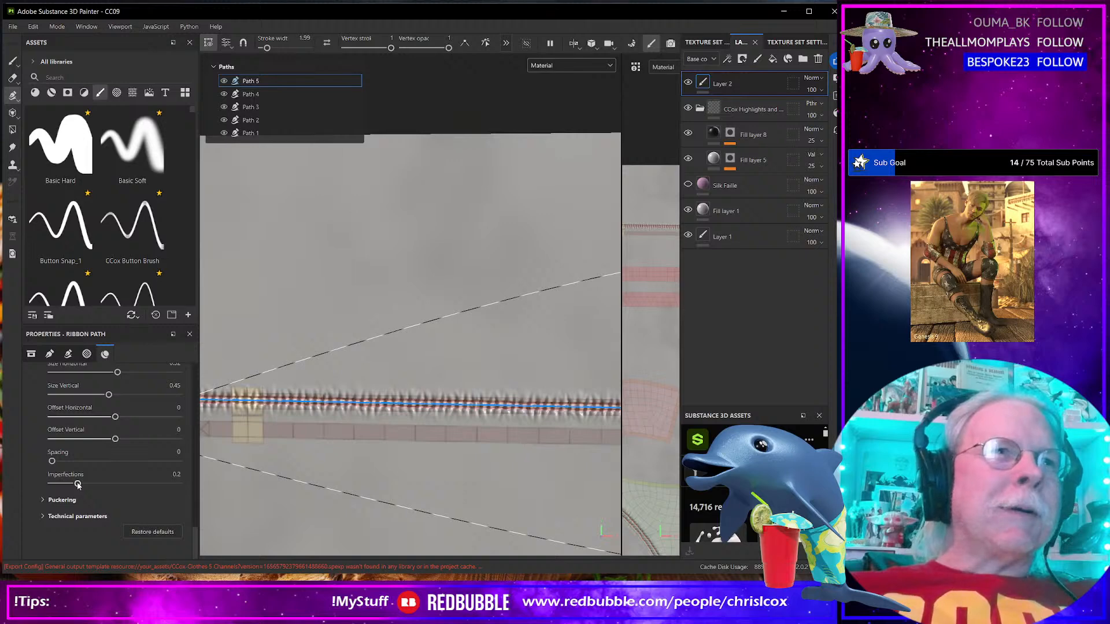
scroll(78, 485, "up", 1)
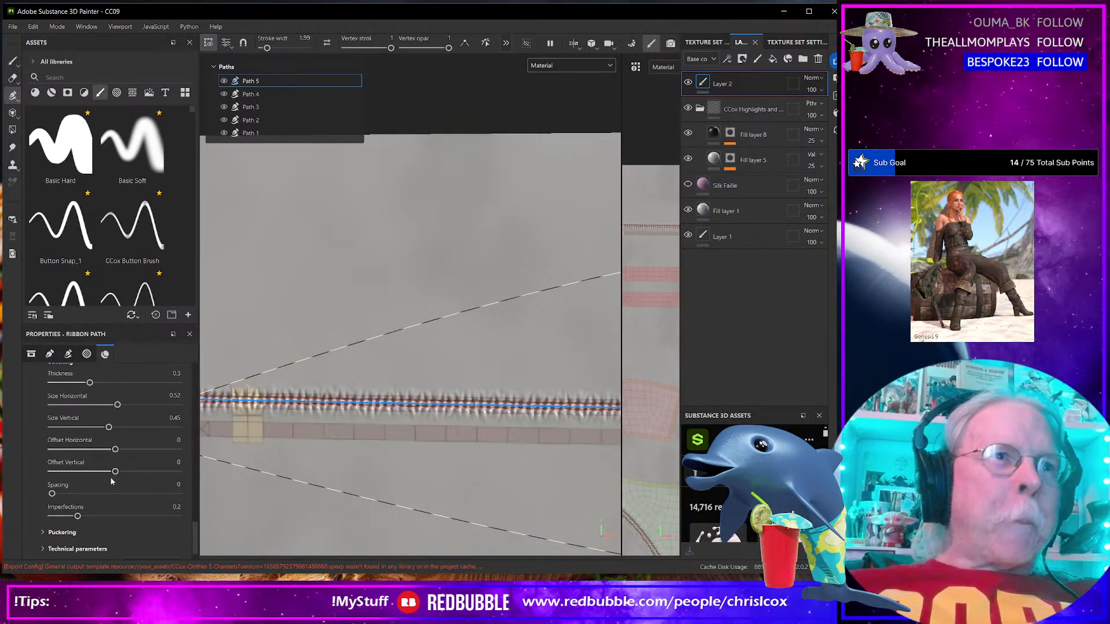
left_click(44, 533)
scroll(133, 512, "down", 3)
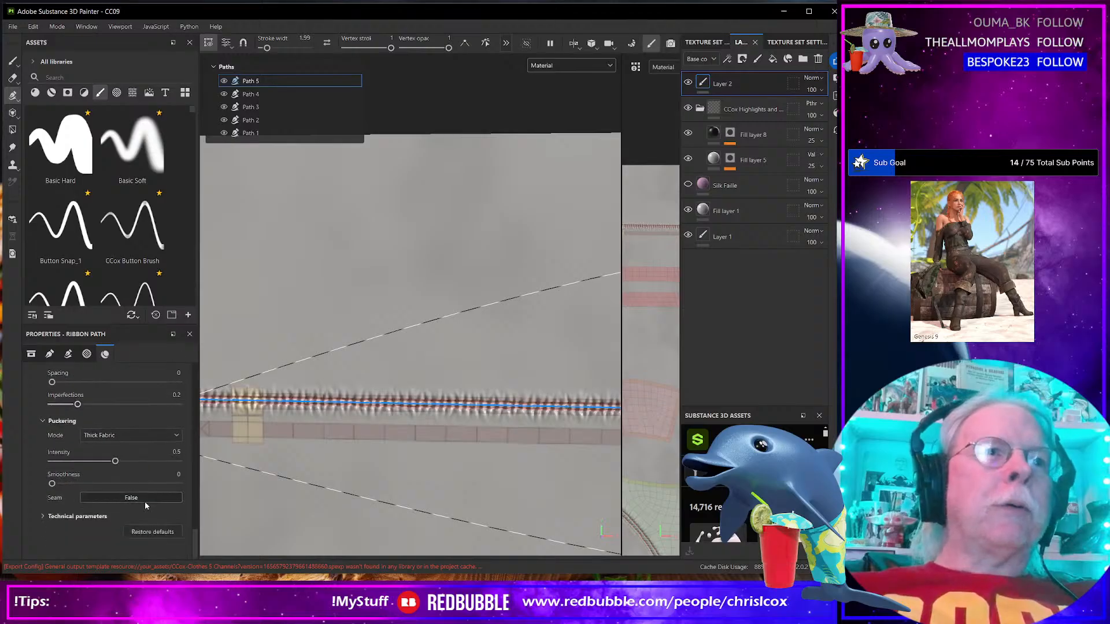
left_click(171, 438)
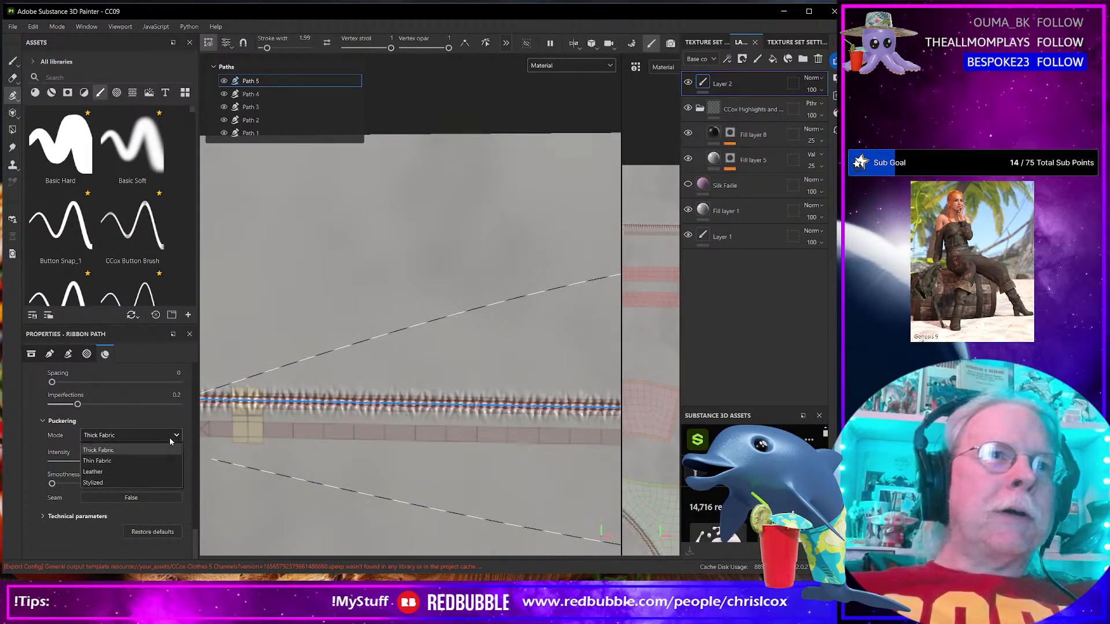
left_click(115, 473)
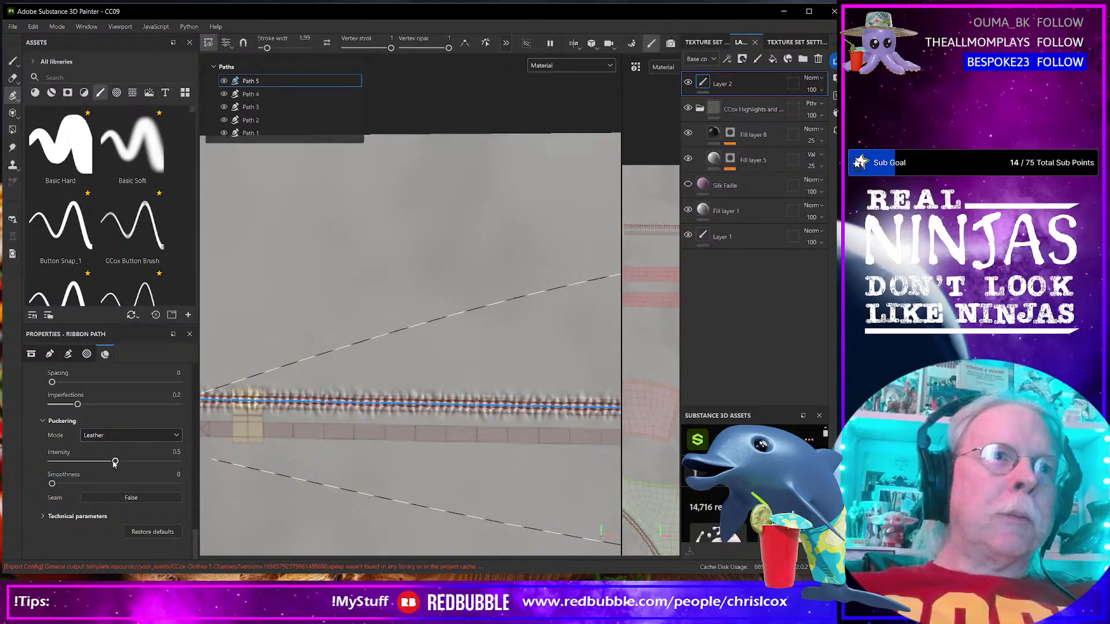
left_click_drag(113, 462, 59, 462)
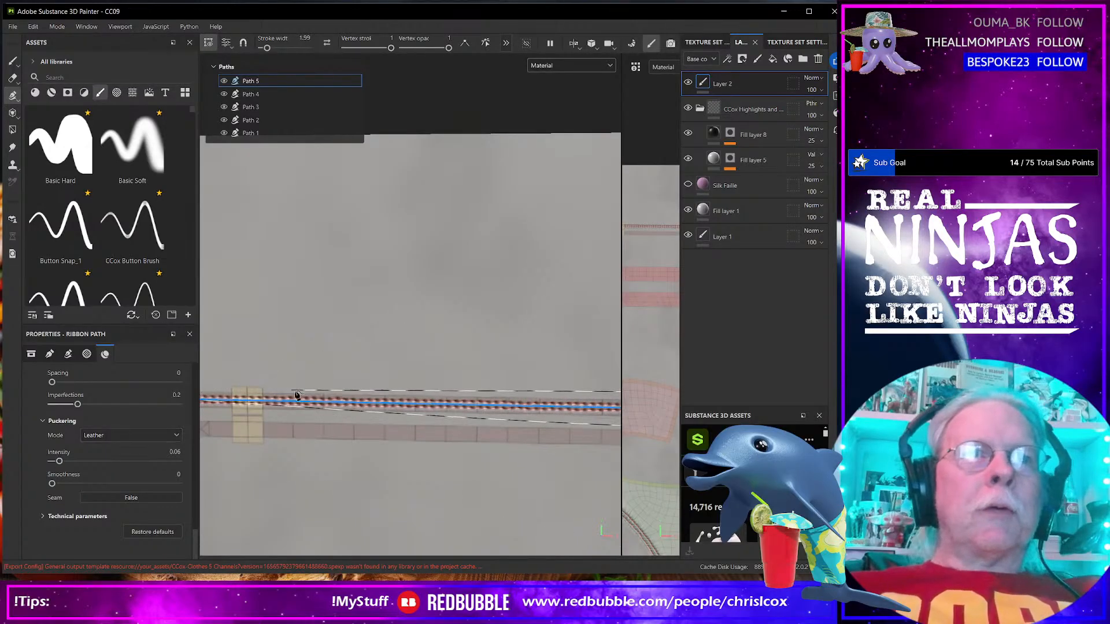
Draw a straight stitch path along the full length of the lower strap strip, directly below the stitched one, starting at its outer end
scroll(322, 421, "up", 5)
scroll(322, 421, "down", 5)
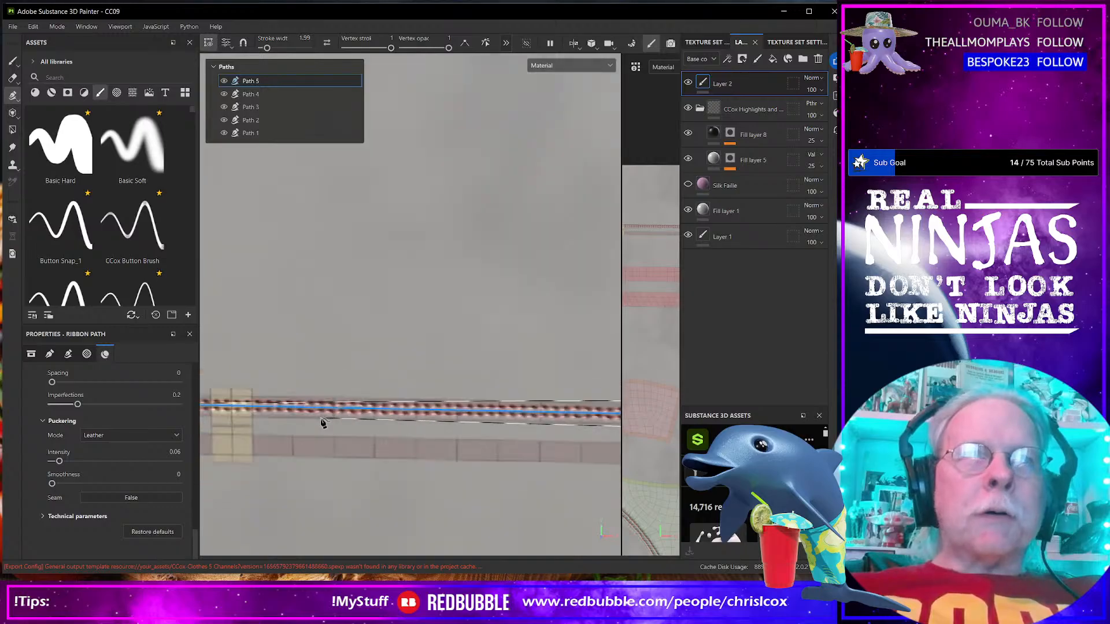
left_click_drag(403, 417, 386, 438)
scroll(386, 439, "up", 2)
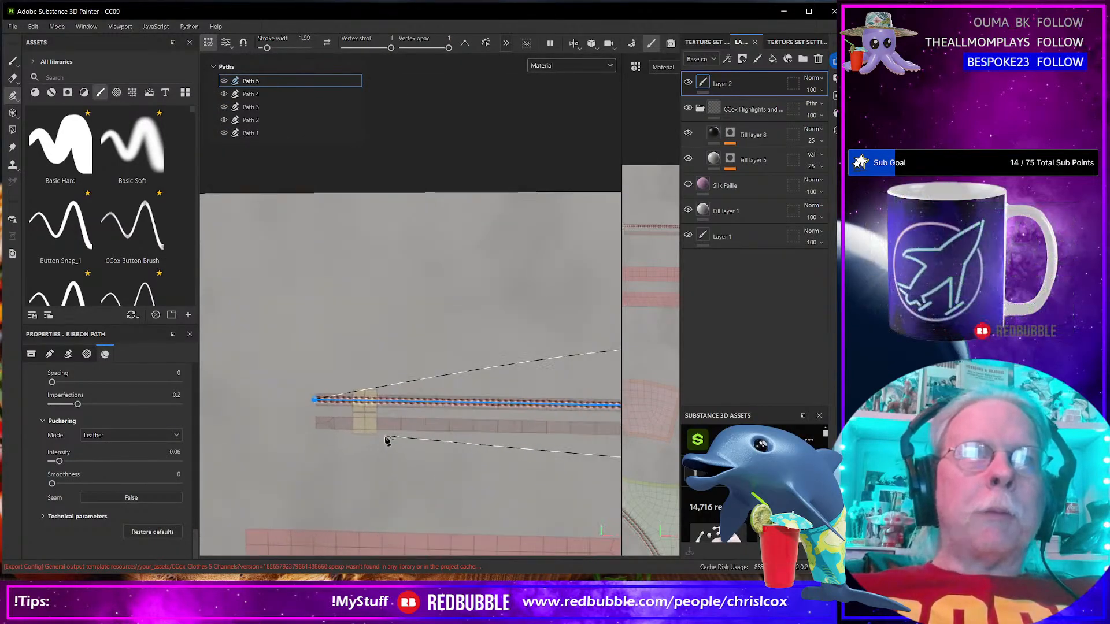
key("Escape")
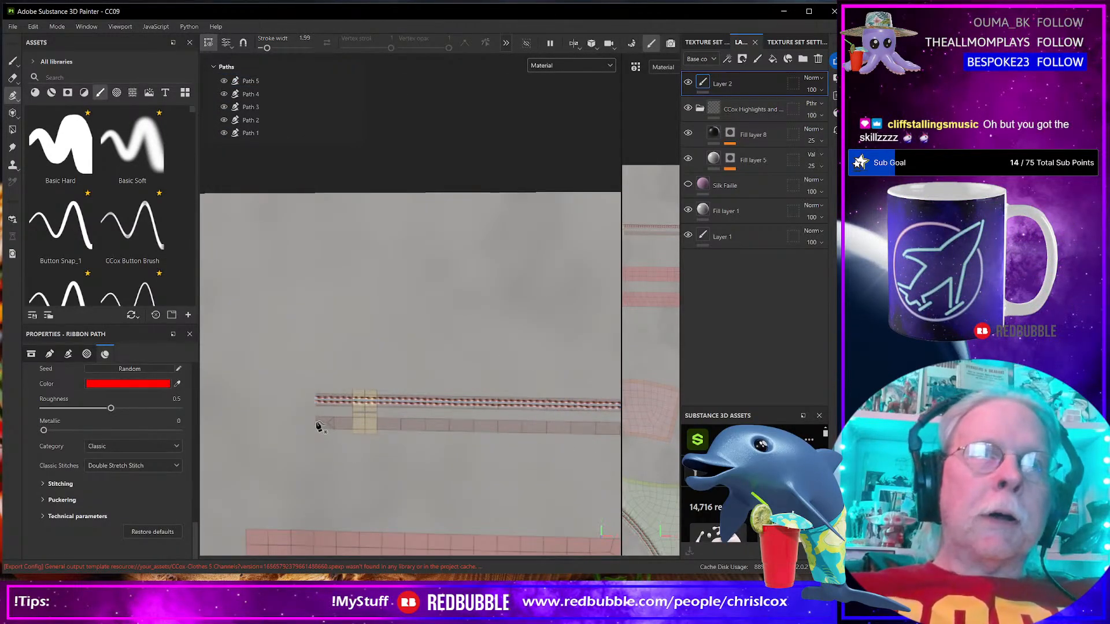
left_click(333, 430)
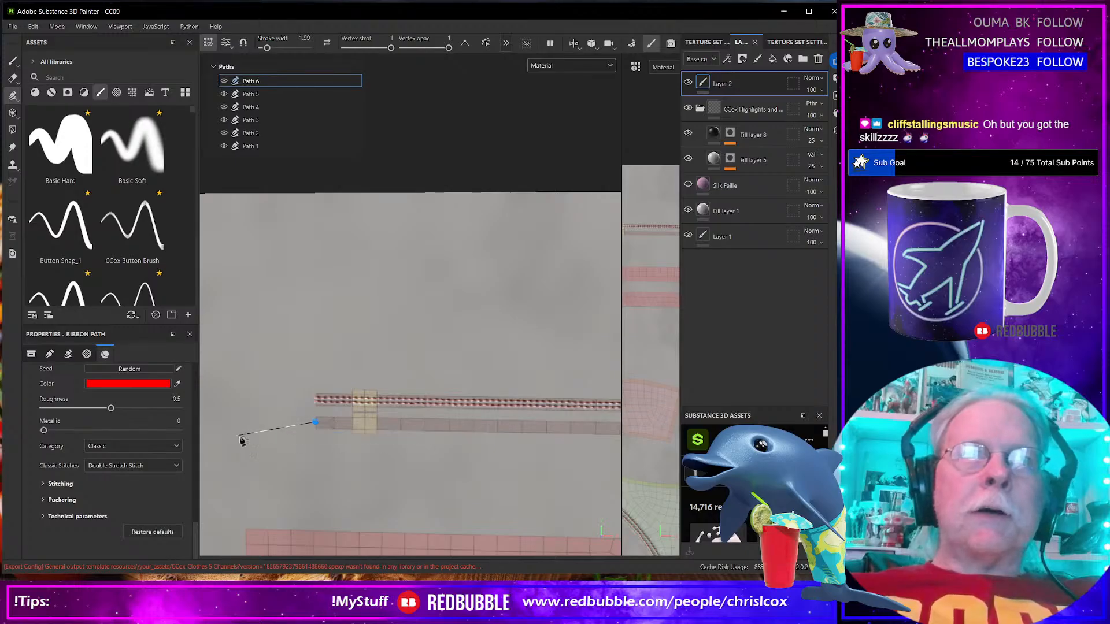
left_click_drag(504, 437, 185, 445)
left_click_drag(428, 460, 285, 466)
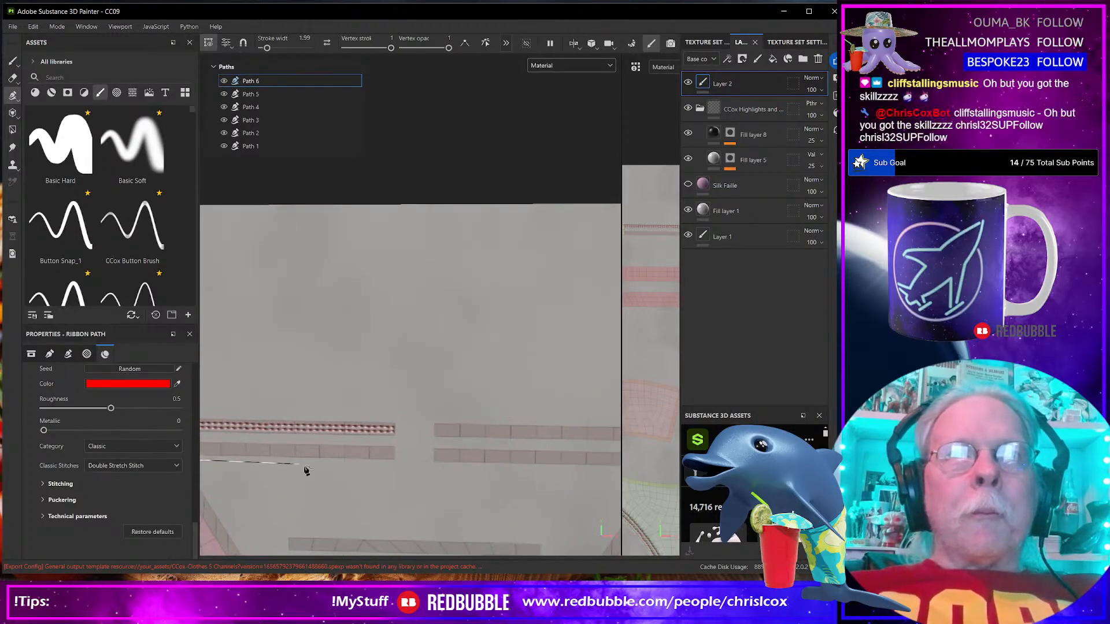
left_click(395, 455)
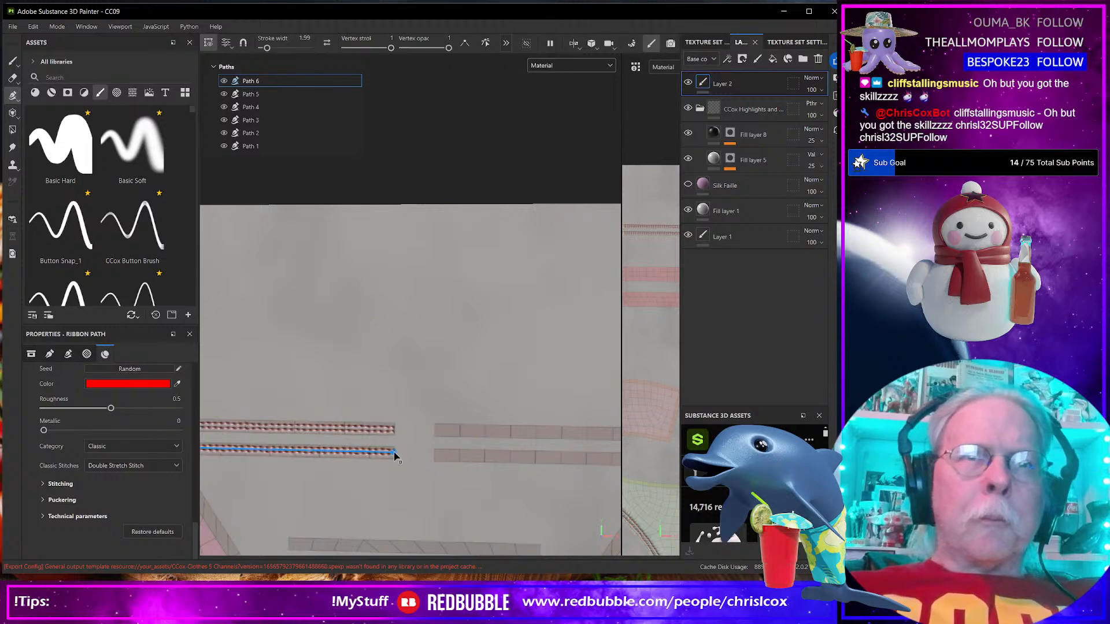
key("Escape")
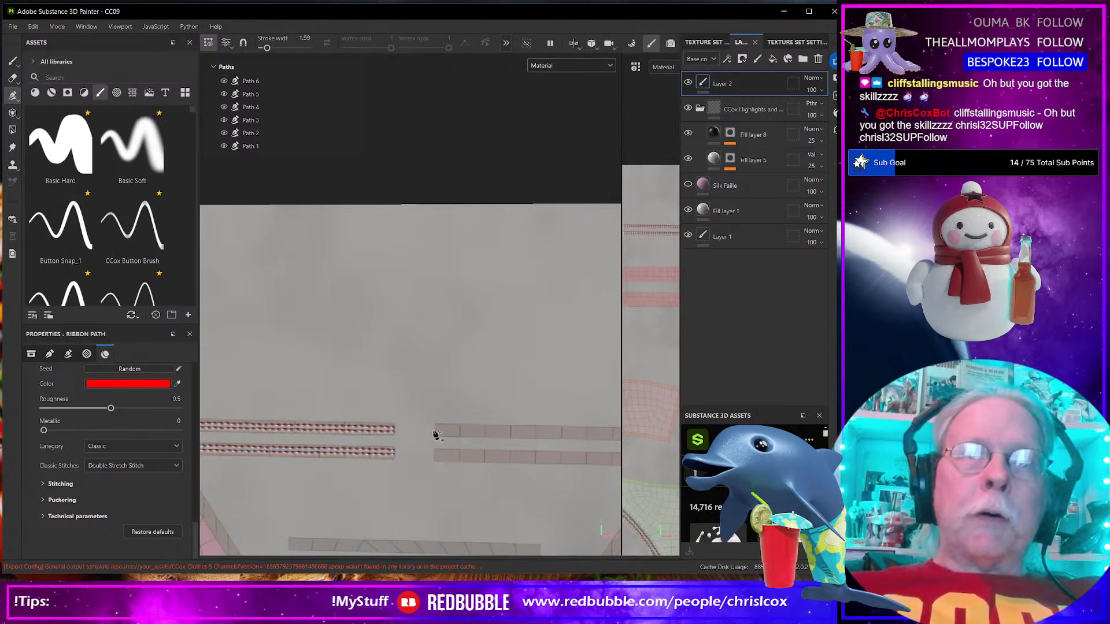
Draw a straight stitch path along the upper strip of the opposite strap pair, from its inner end to its outer end
left_click(438, 435)
left_click_drag(505, 436, 243, 440)
left_click_drag(465, 460, 250, 461)
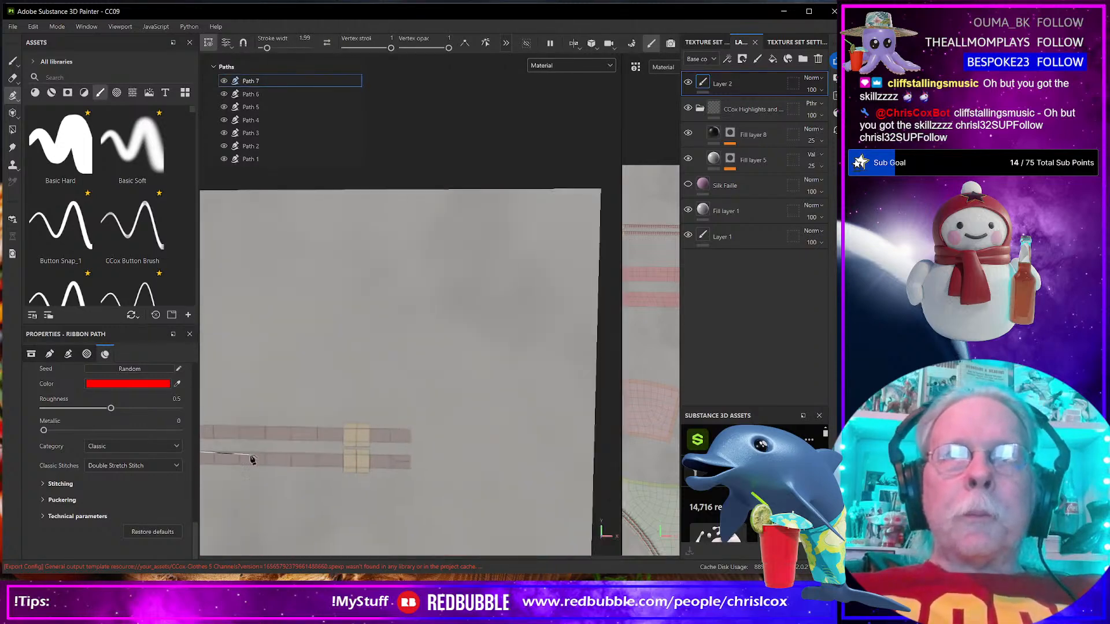
left_click(409, 438)
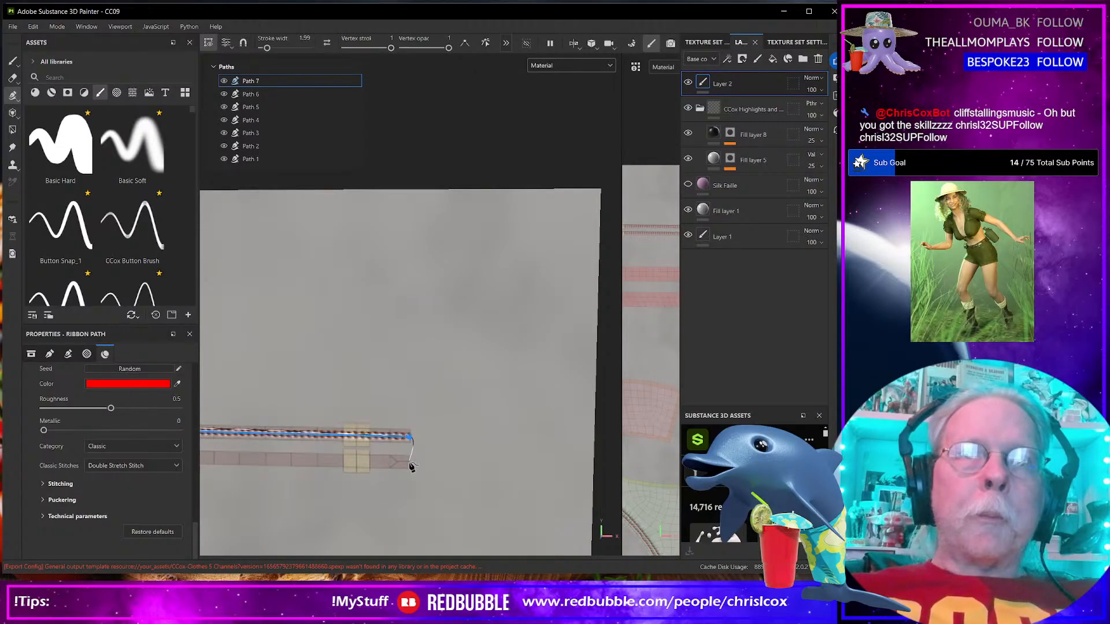
key("Tab")
key("Escape")
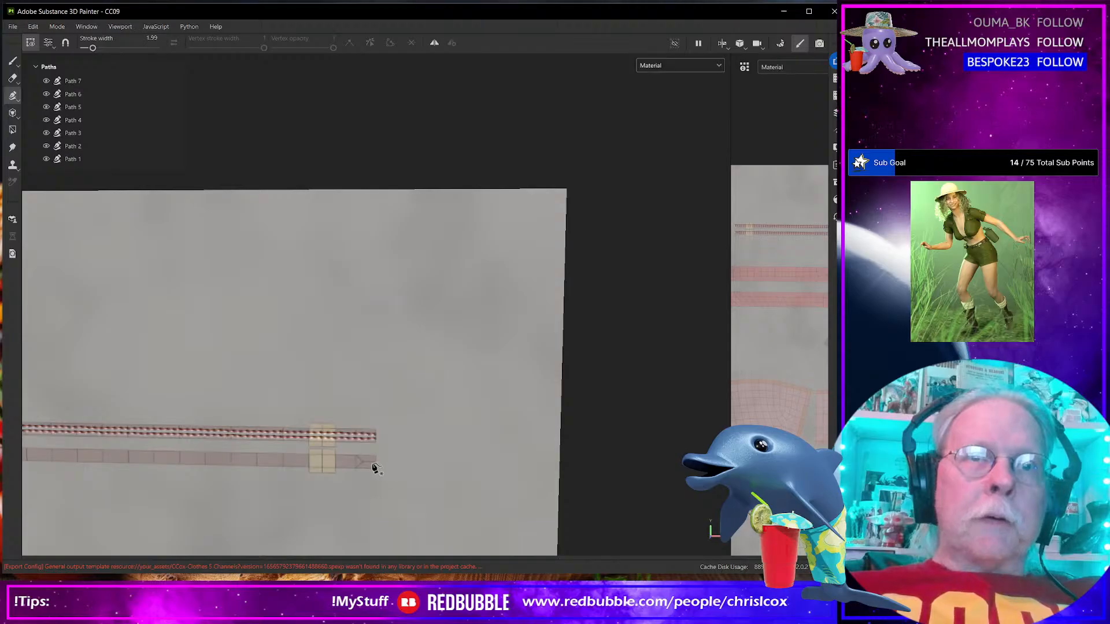
Draw a straight stitch path along the lower strip of the opposite strap pair, from its outer end back to its inner end
left_click(374, 467)
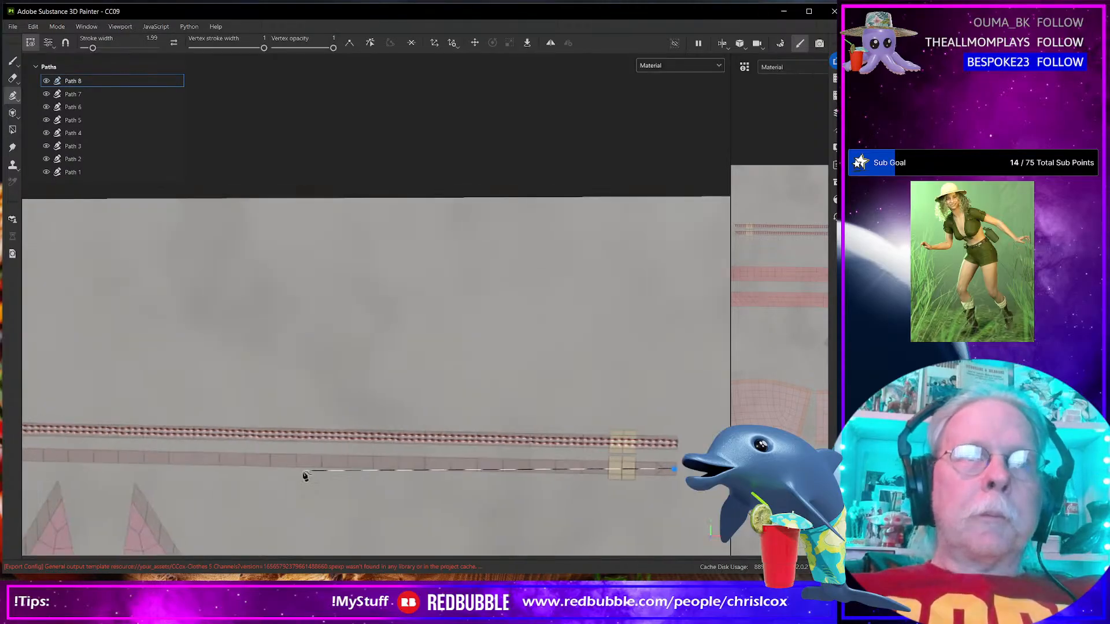
left_click_drag(318, 474, 565, 477)
left_click_drag(278, 470, 488, 473)
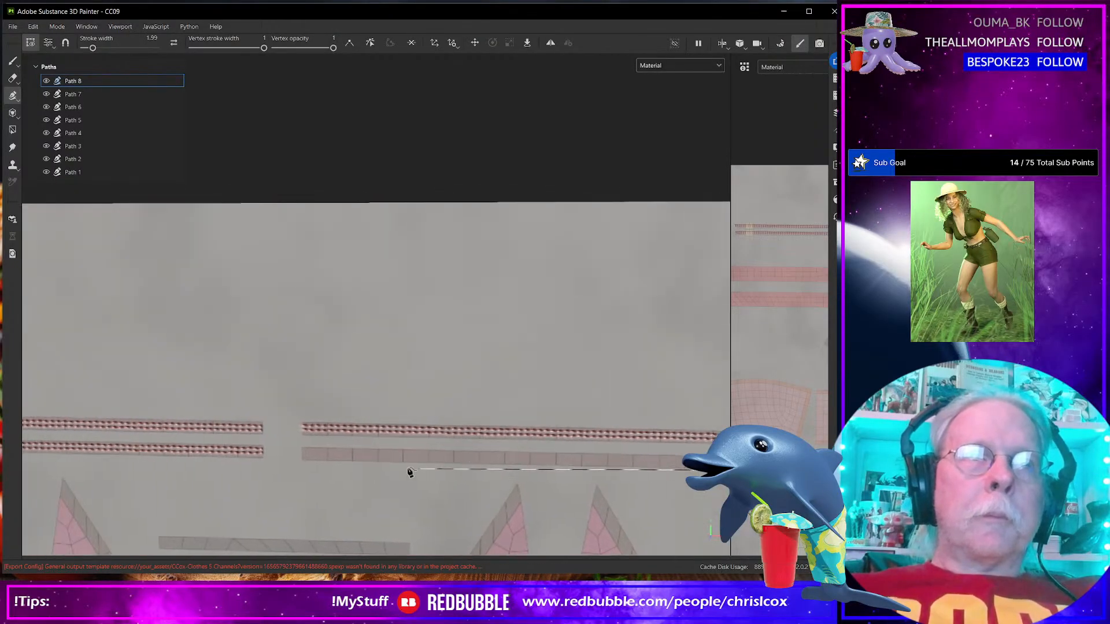
left_click(301, 453)
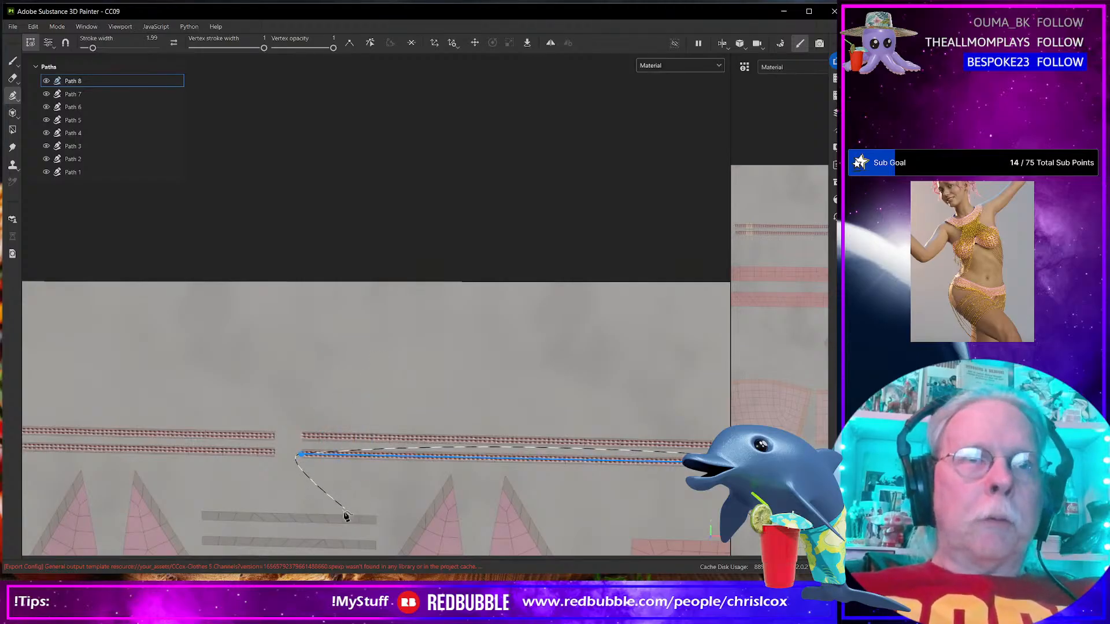
key("Escape")
Draw a straight stitch path along the upper of the two short strips between the triangular pieces, covering its full length
scroll(347, 526, "up", 2)
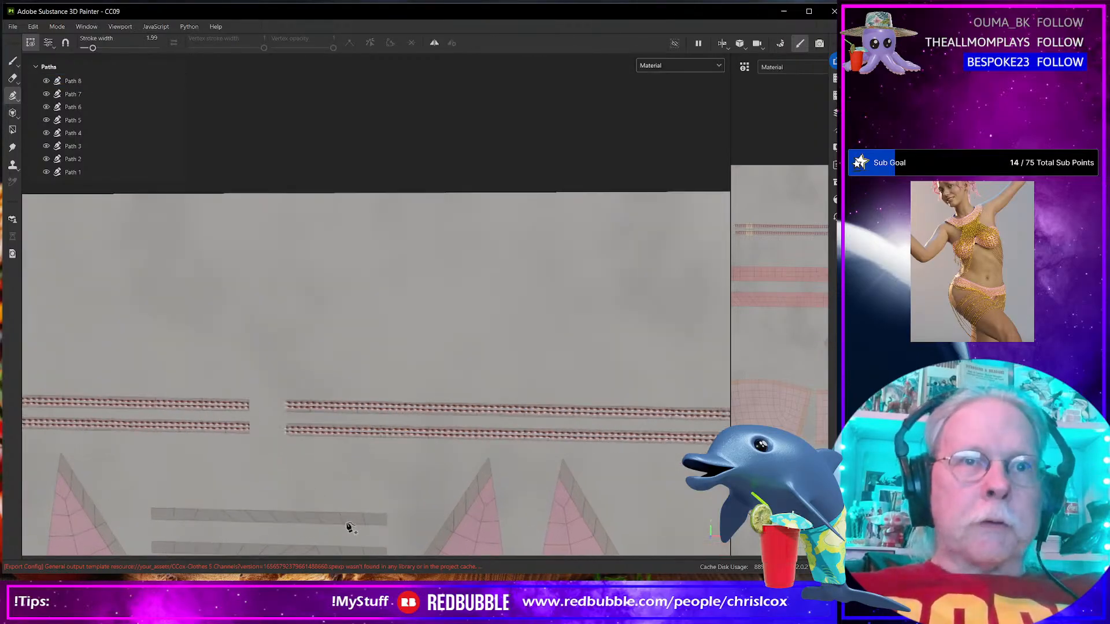
left_click_drag(353, 518, 522, 422)
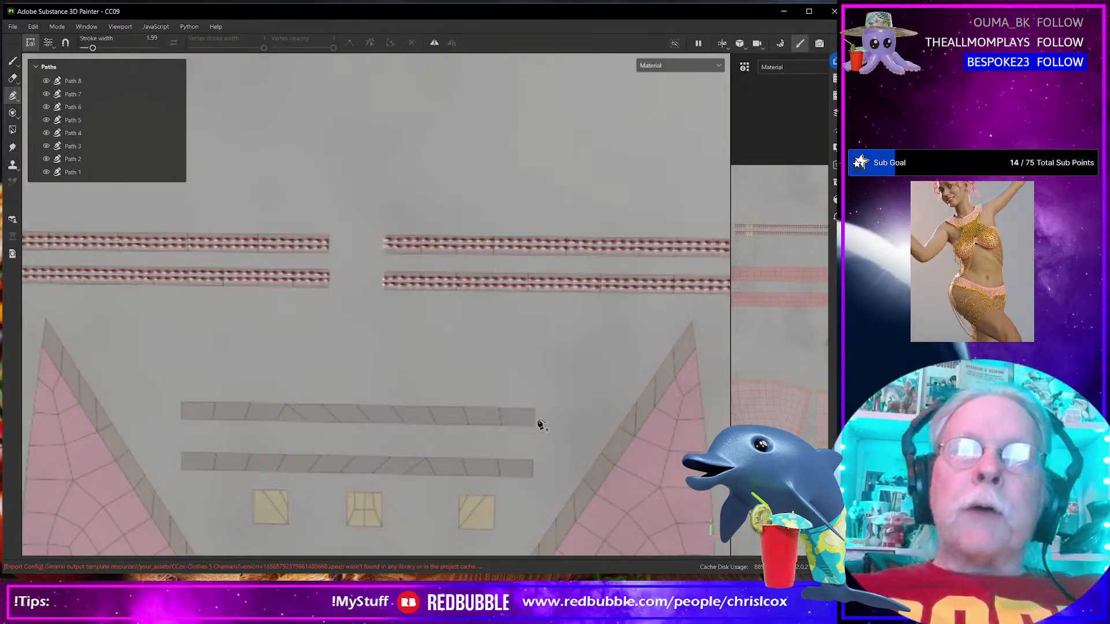
left_click(532, 417)
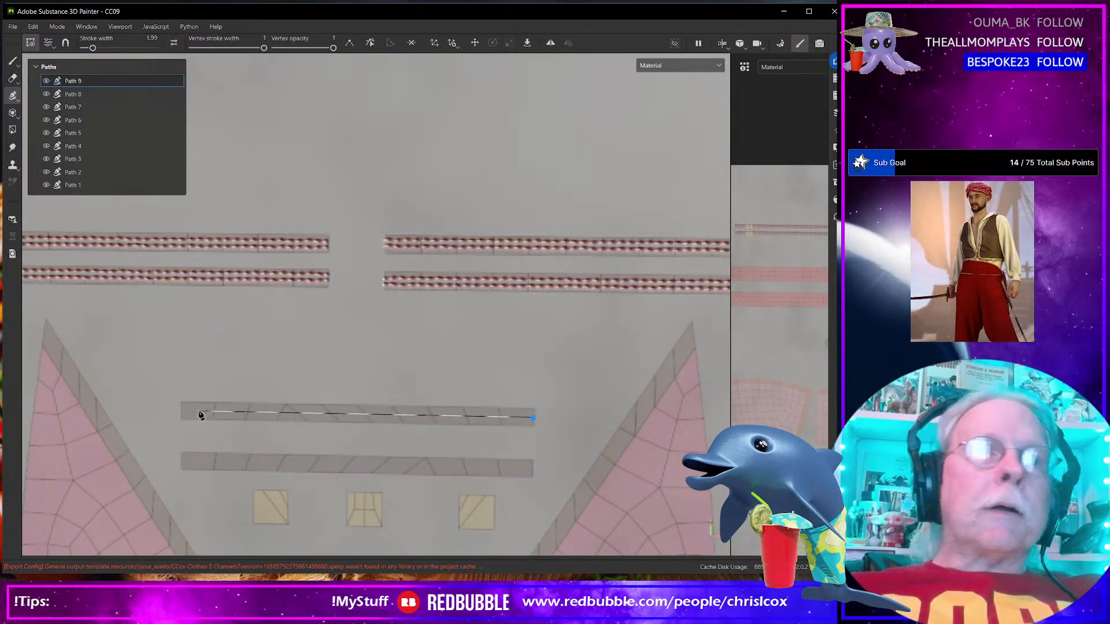
left_click(182, 415)
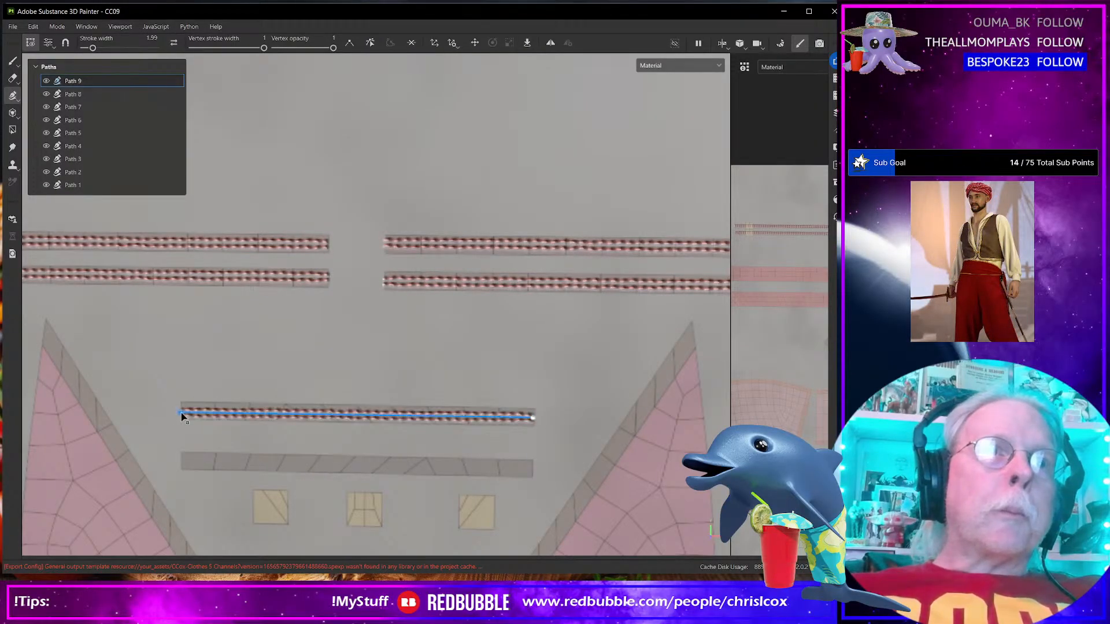
key("Escape")
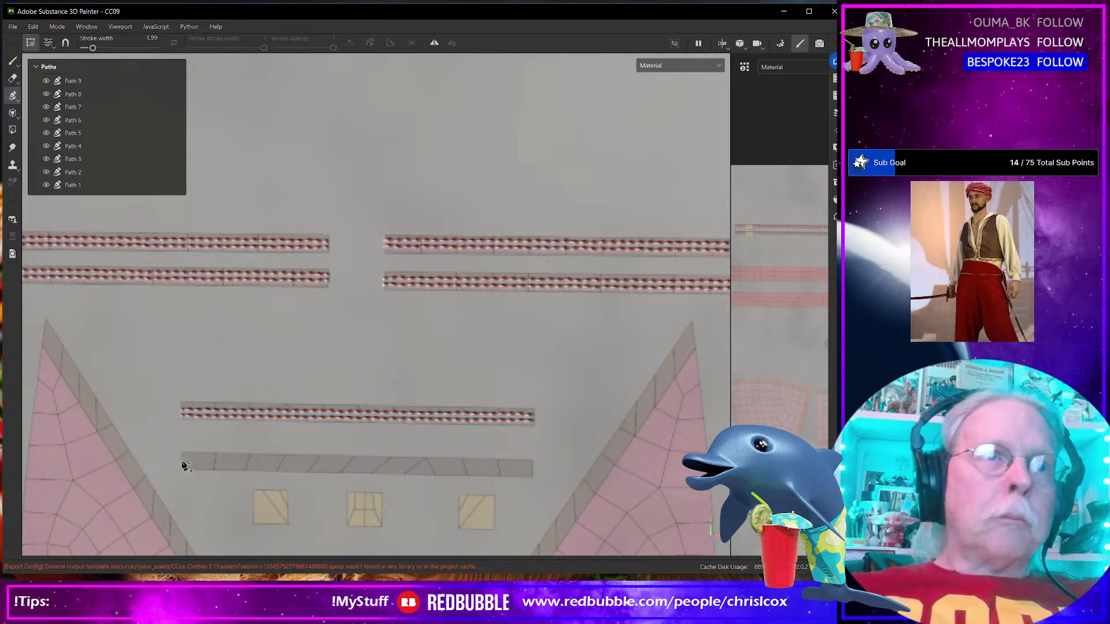
Draw a straight stitch path along the full length of the lower of the two short strips between the triangular pieces
left_click(181, 461)
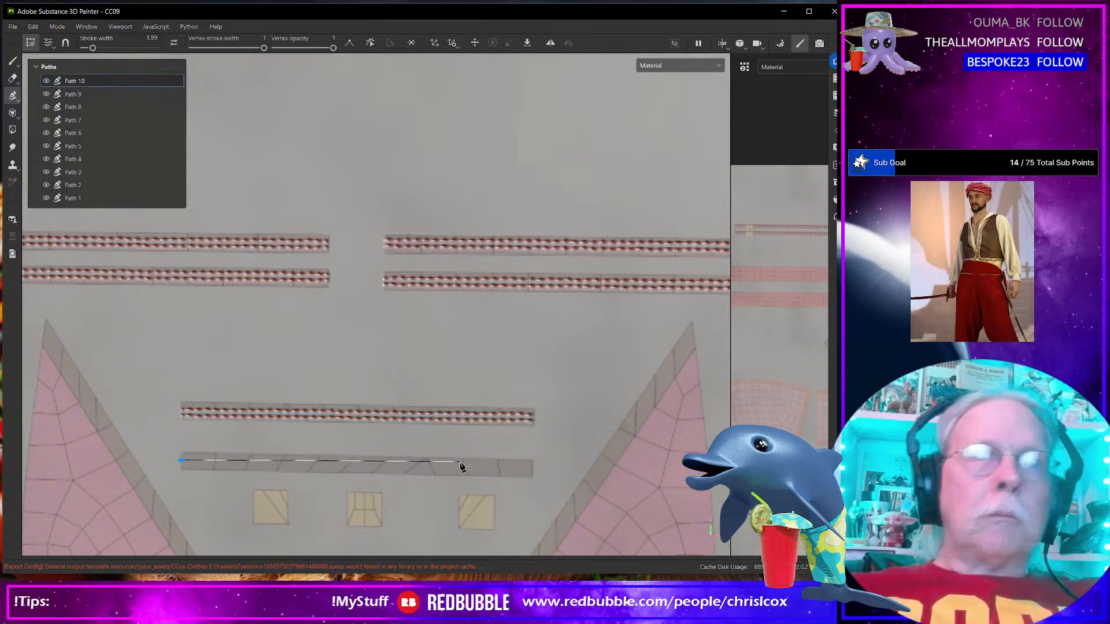
left_click(535, 471)
scroll(535, 473, "down", 4)
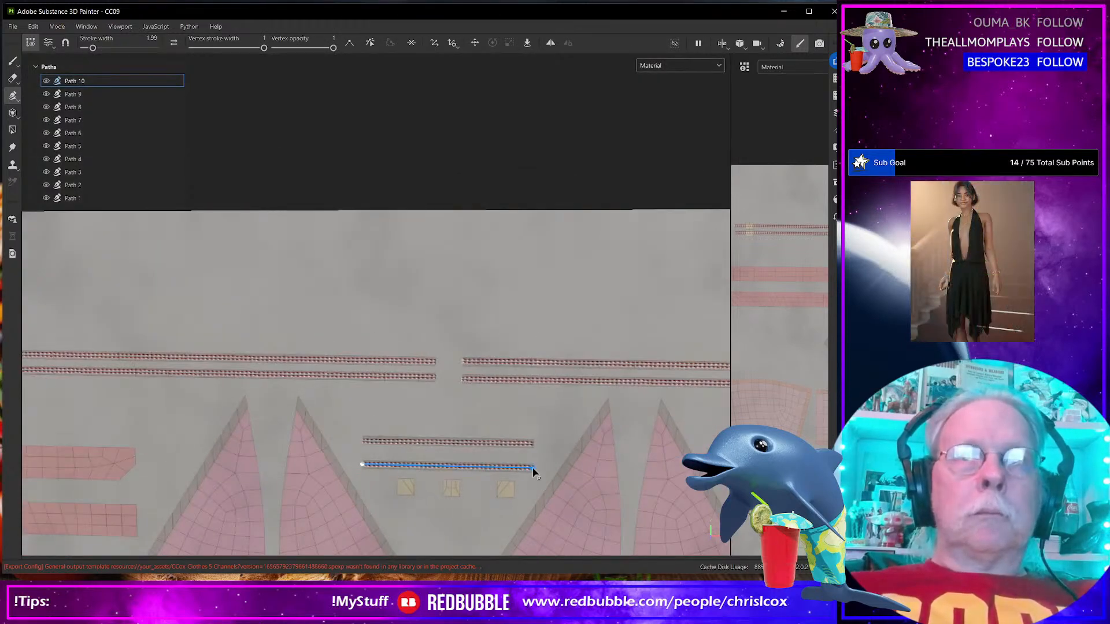
Set the classic stitch type of the lower short strip's path to Straight Stitch and deselect the path
left_click_drag(531, 478, 635, 345)
left_click_drag(513, 406, 531, 398)
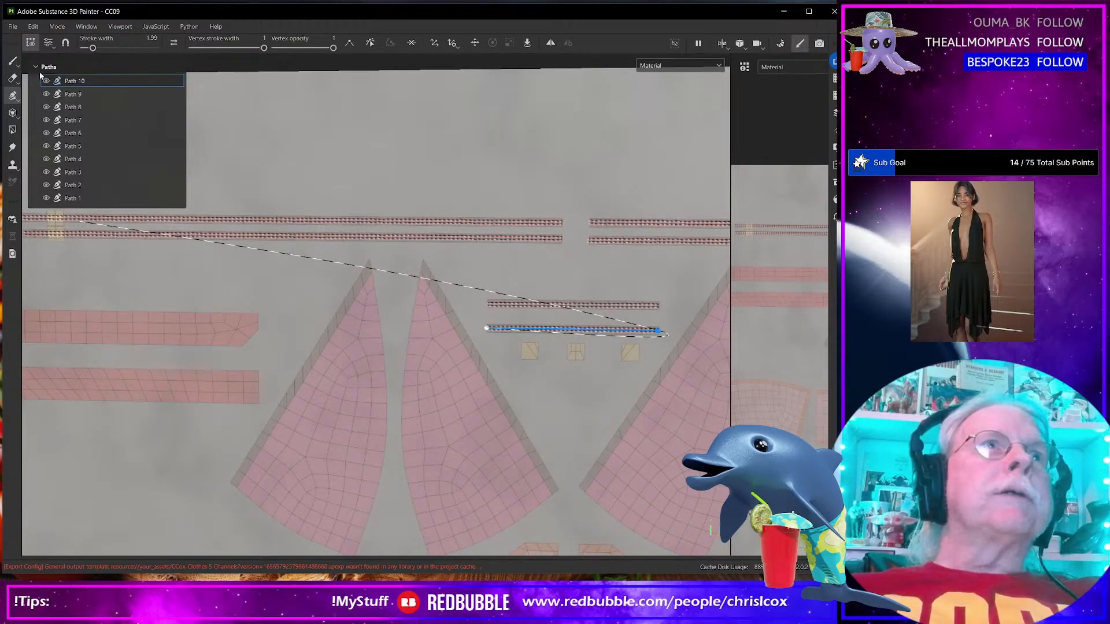
key("Tab")
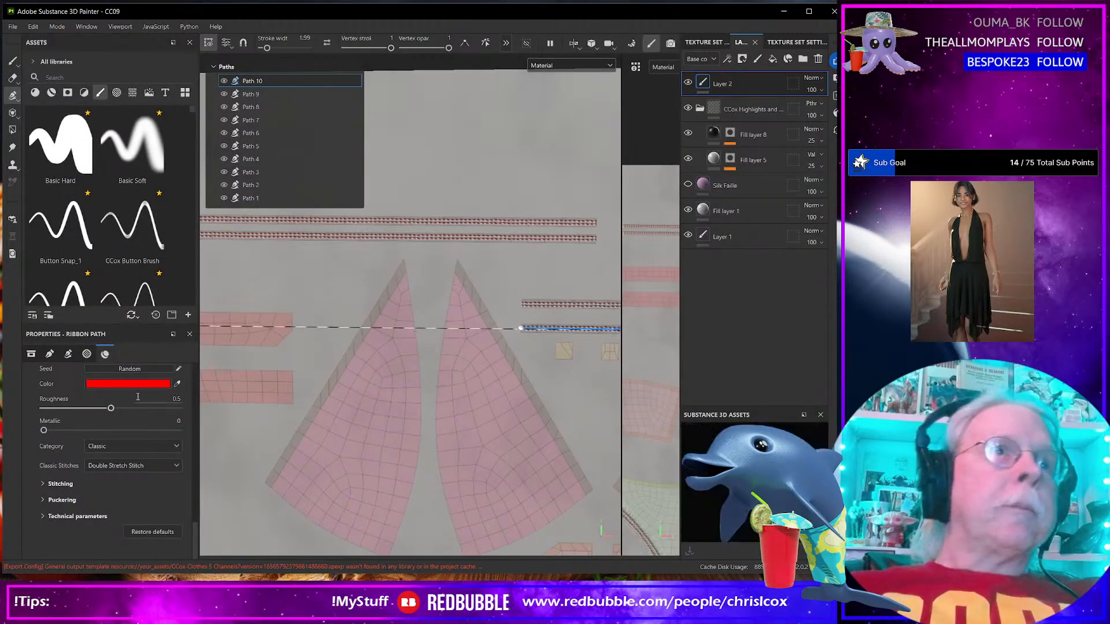
left_click(126, 467)
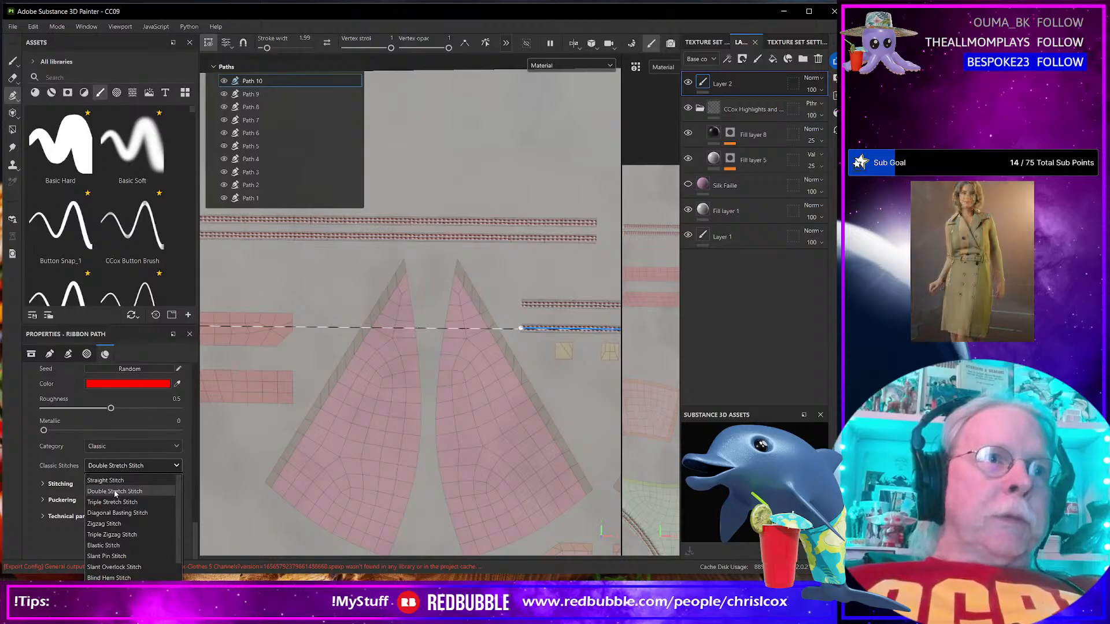
left_click(123, 483)
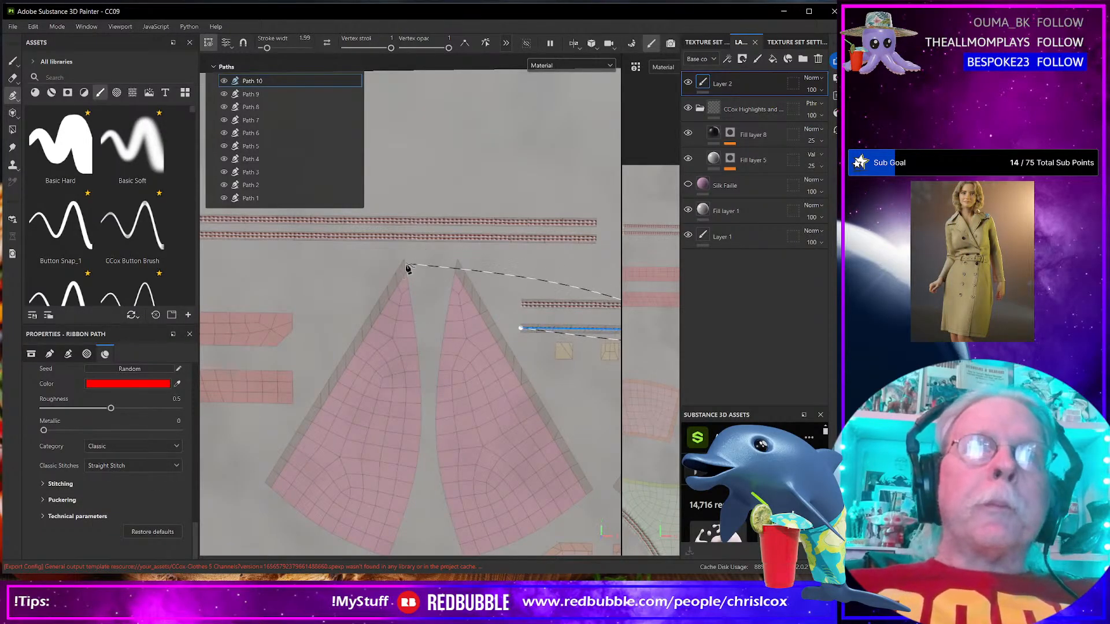
key("Escape")
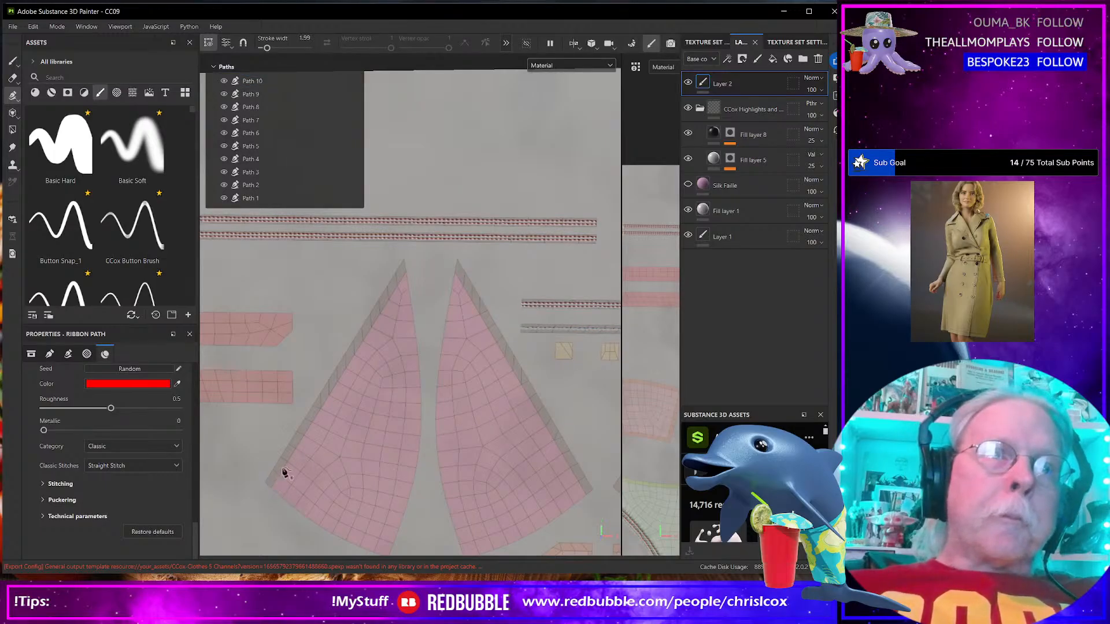
Draw separate Straight Stitch paths along the outer slanted edges of both triangular pieces in the first pair
left_click(267, 484)
left_click(405, 270)
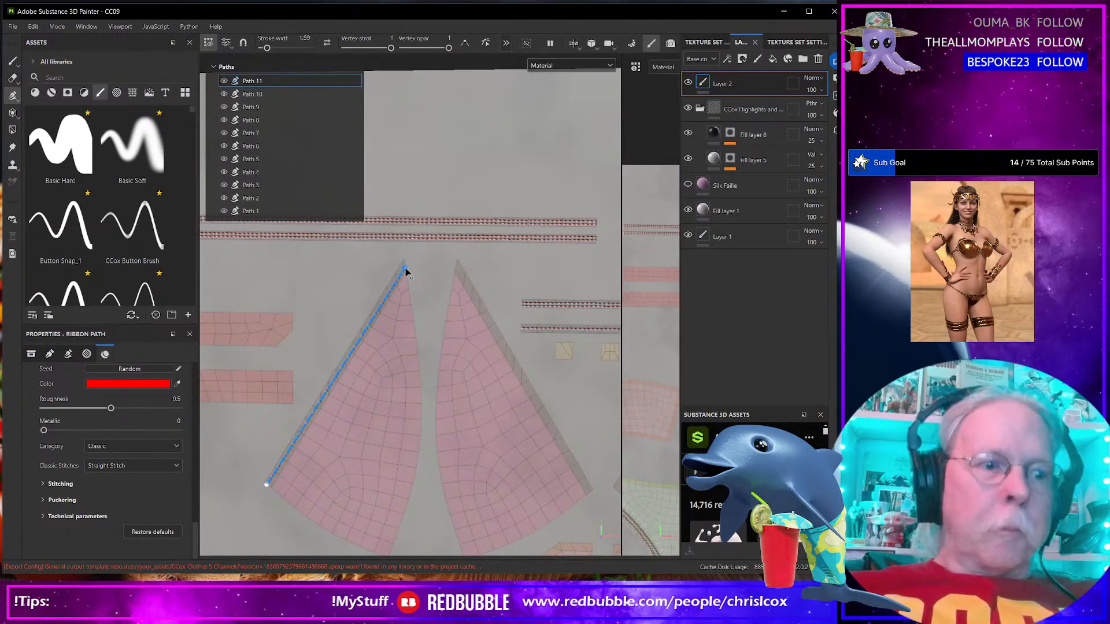
key("Escape")
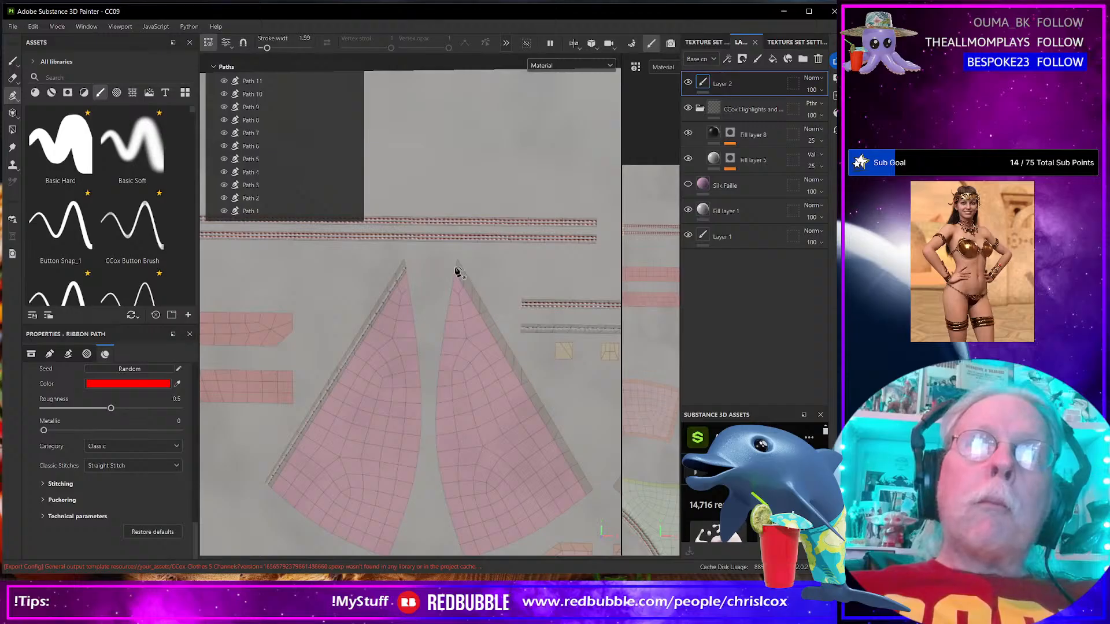
left_click(456, 267)
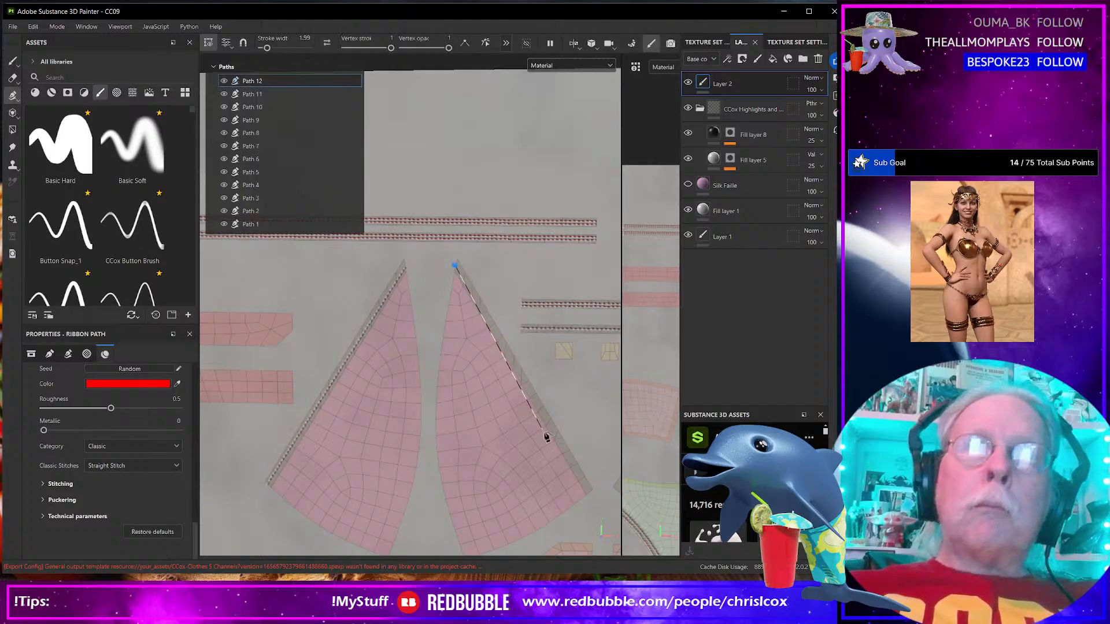
left_click(592, 495)
key("Escape")
left_click_drag(527, 488, 328, 512)
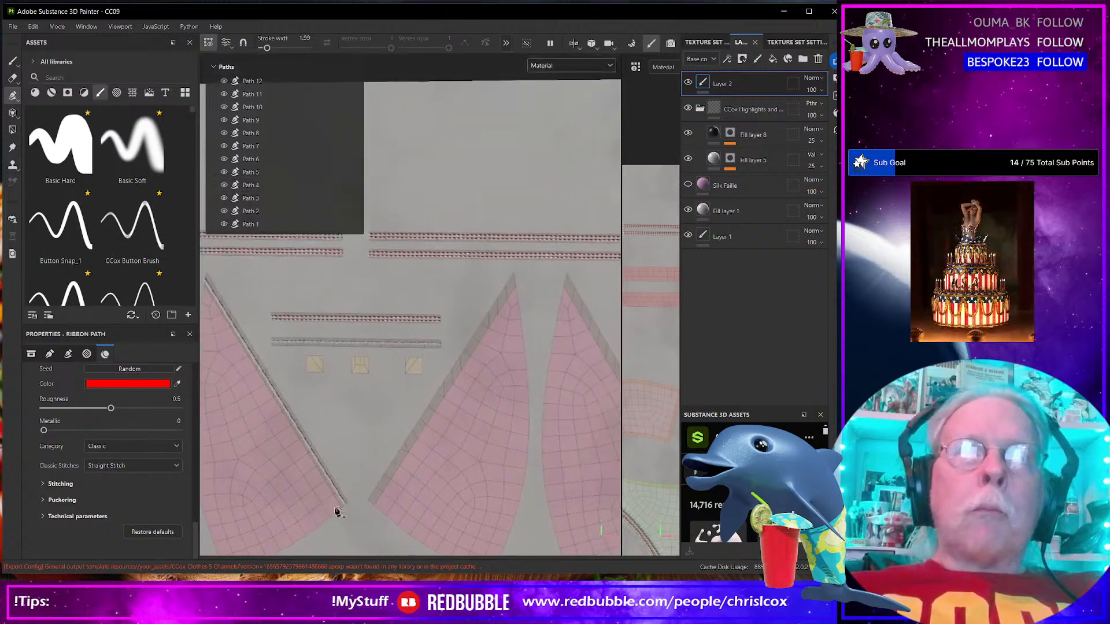
Draw separate Straight Stitch paths along the outer slanted edges of both triangular pieces in the second pair
left_click(371, 503)
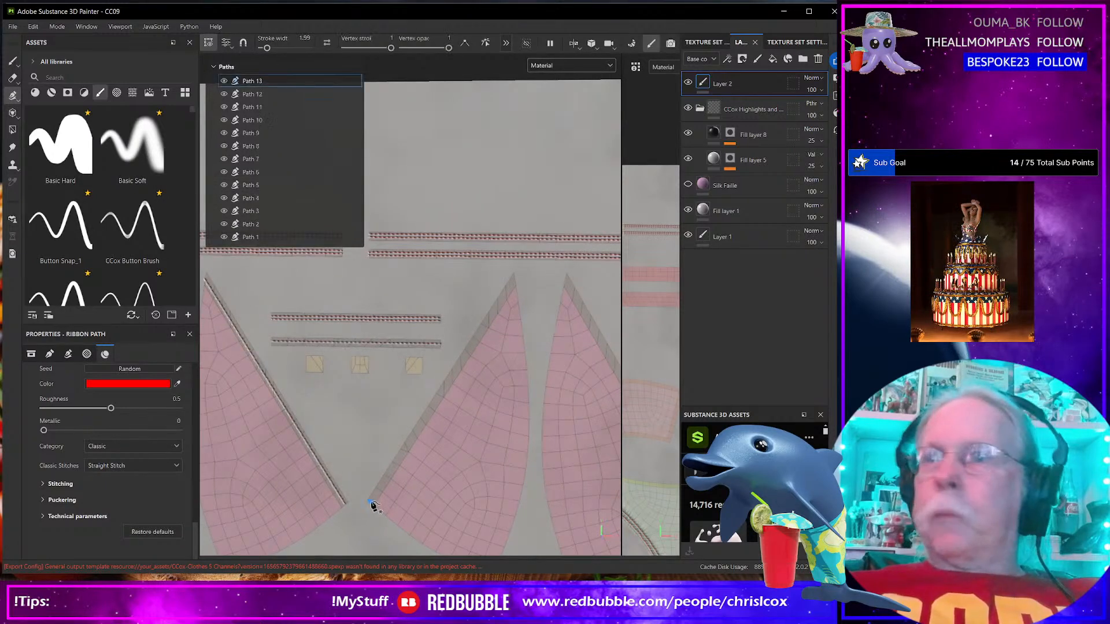
left_click(518, 285)
key("Escape")
left_click(565, 281)
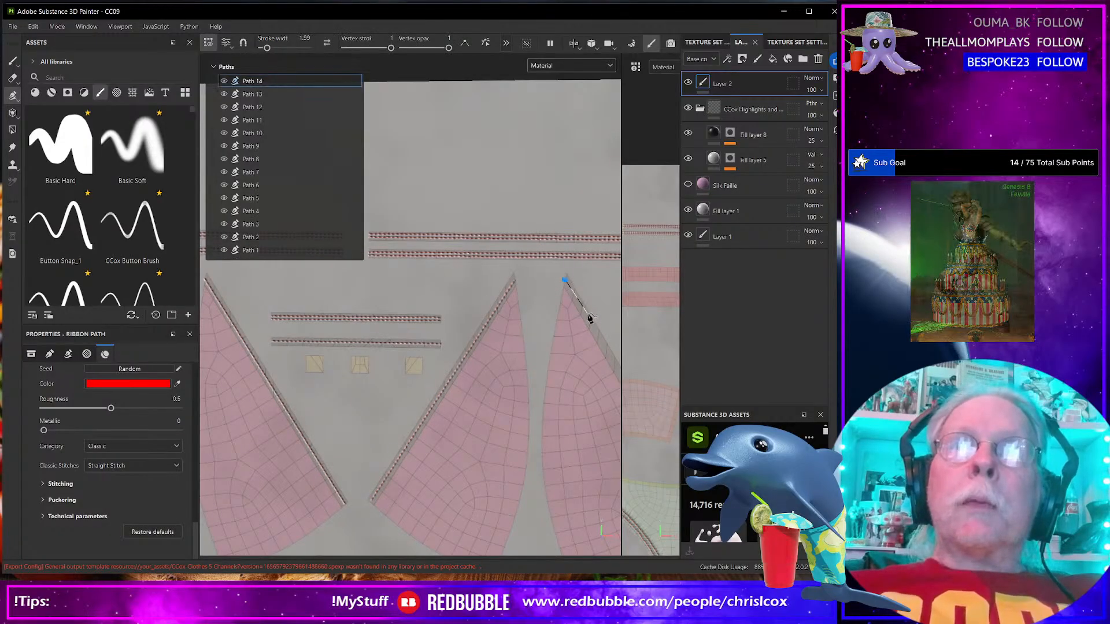
left_click_drag(580, 363, 392, 289)
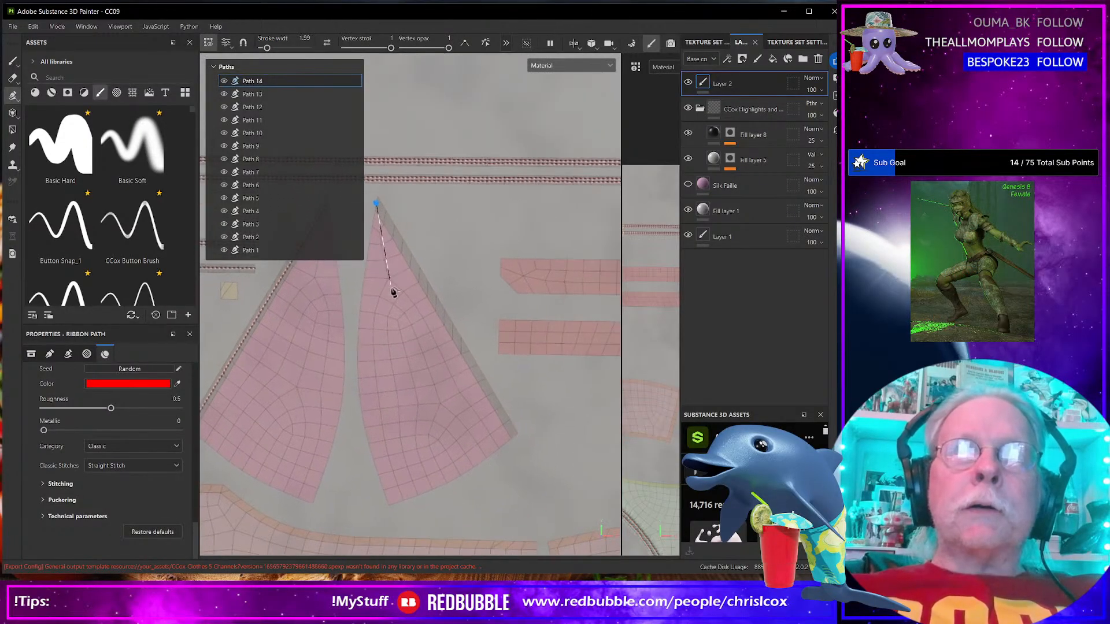
left_click(517, 440)
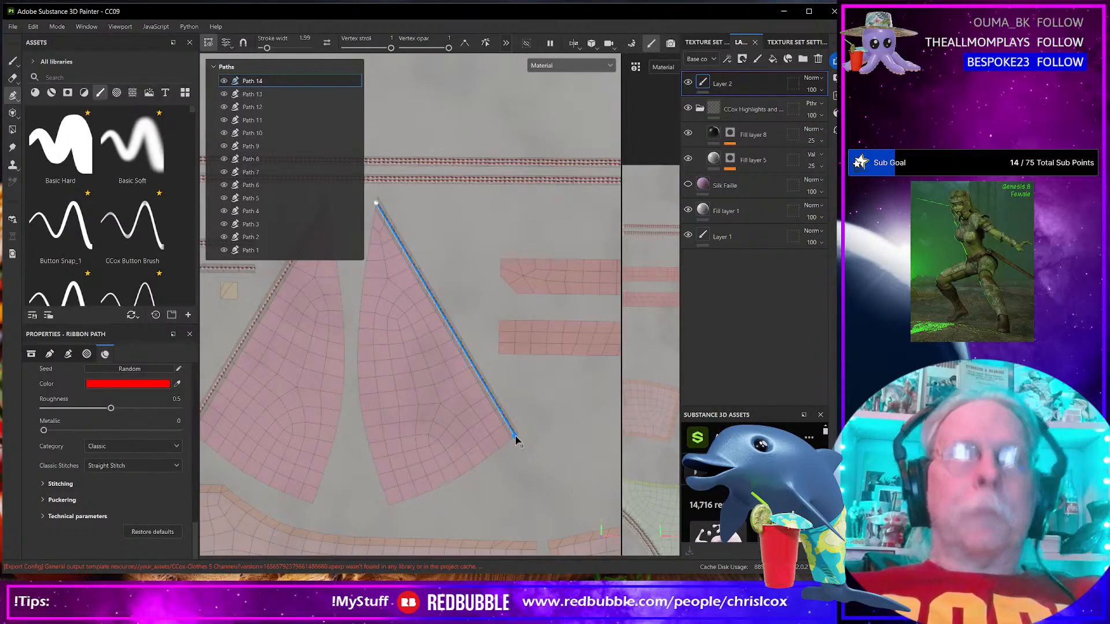
key("Escape")
Start a Straight Stitch path at the outer corner of the arched panel and follow its curved upper edge to the opposite corner
left_click_drag(334, 513, 582, 474)
left_click_drag(474, 477, 632, 392)
left_click_drag(449, 441, 583, 445)
left_click_drag(404, 433, 535, 431)
left_click_drag(349, 429, 432, 422)
left_click_drag(408, 367, 399, 485)
left_click_drag(469, 434, 479, 318)
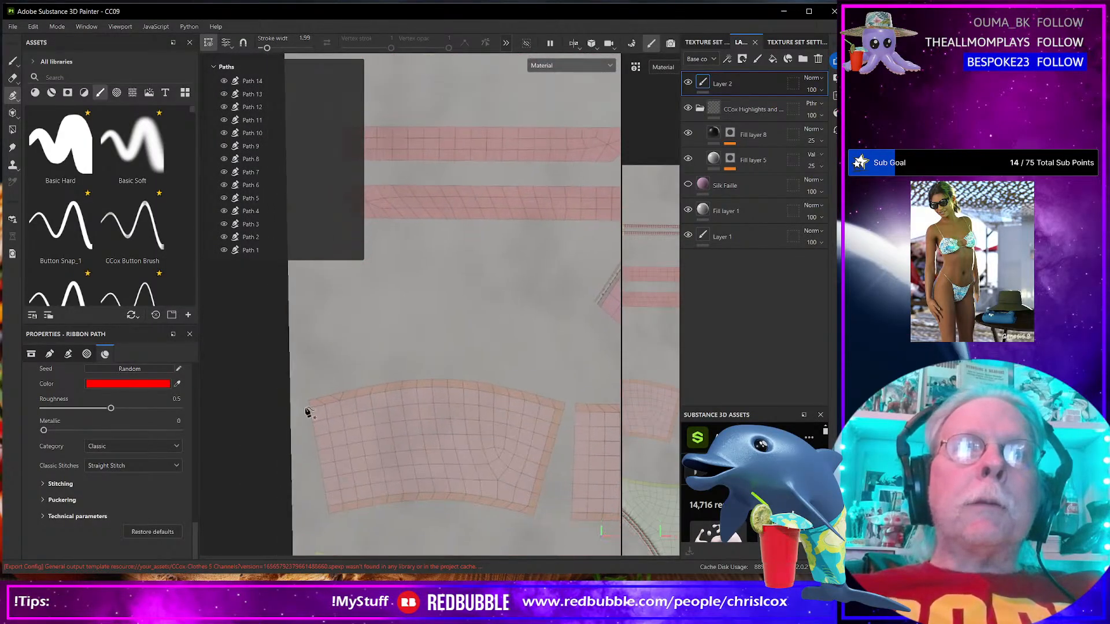
left_click(309, 405)
left_click(386, 388)
left_click(455, 384)
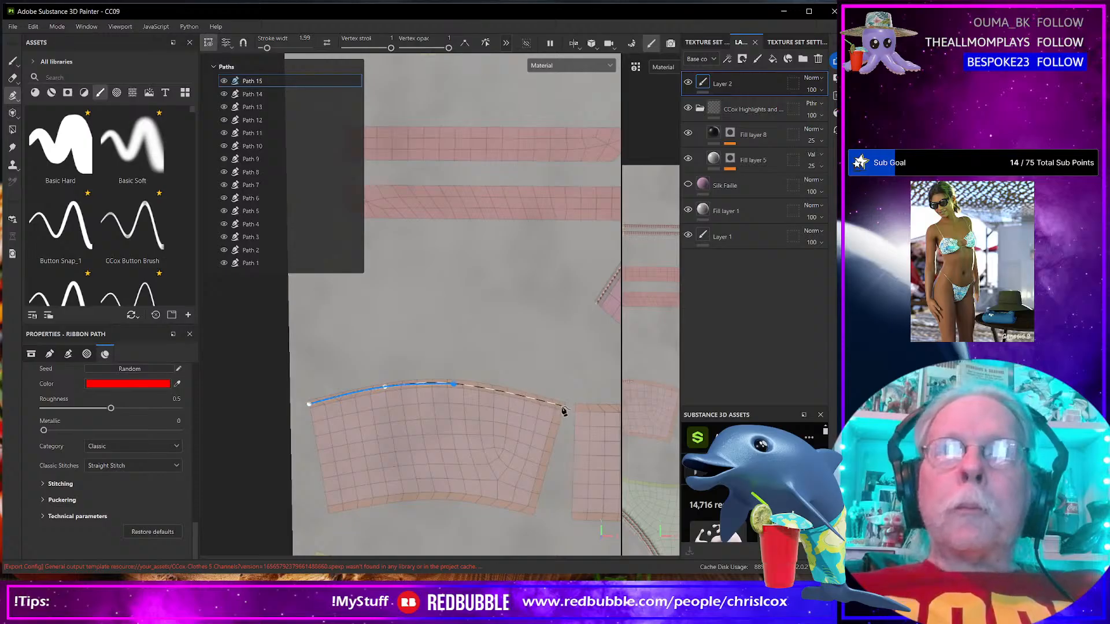
left_click(559, 406)
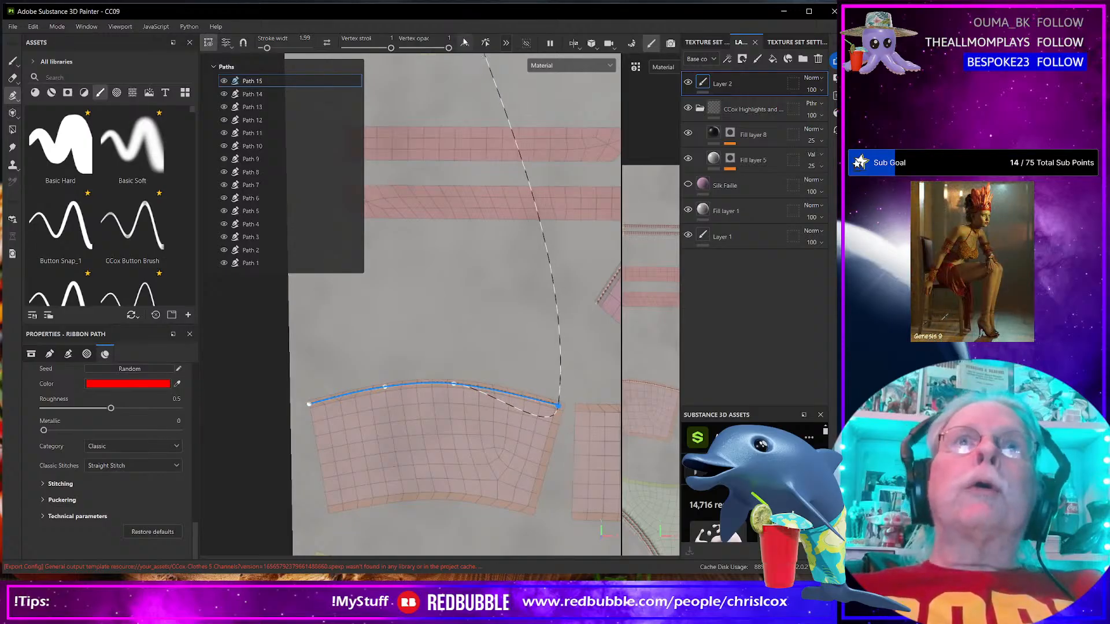
Continue the arched panel's stitch path with sharp corners down its side and back along the curved lower edge, ending the path
left_click(531, 508)
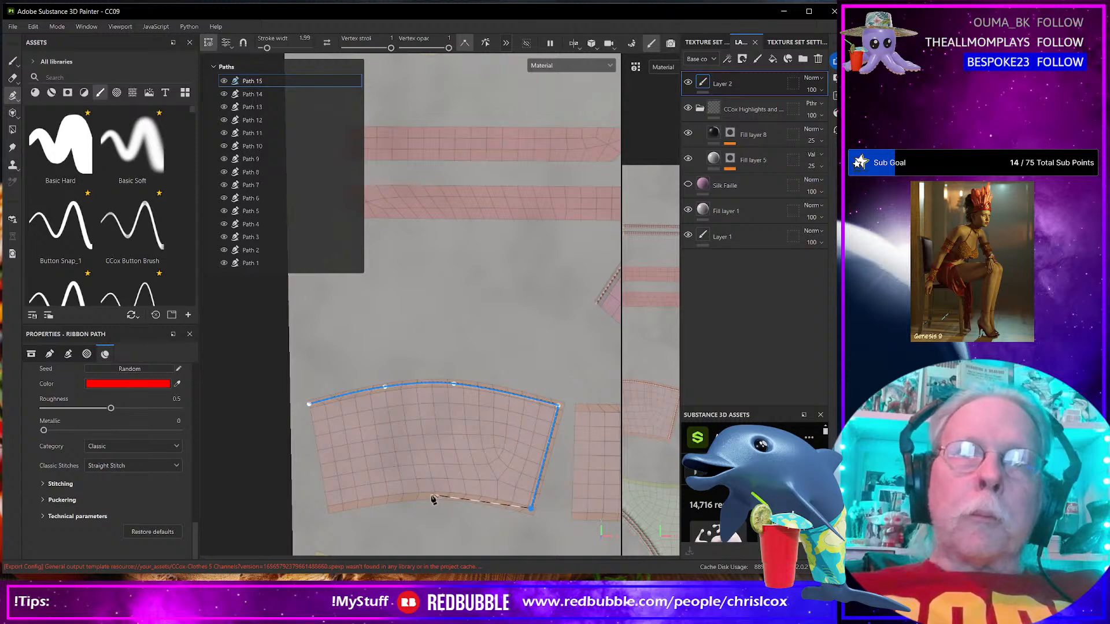
left_click(453, 498)
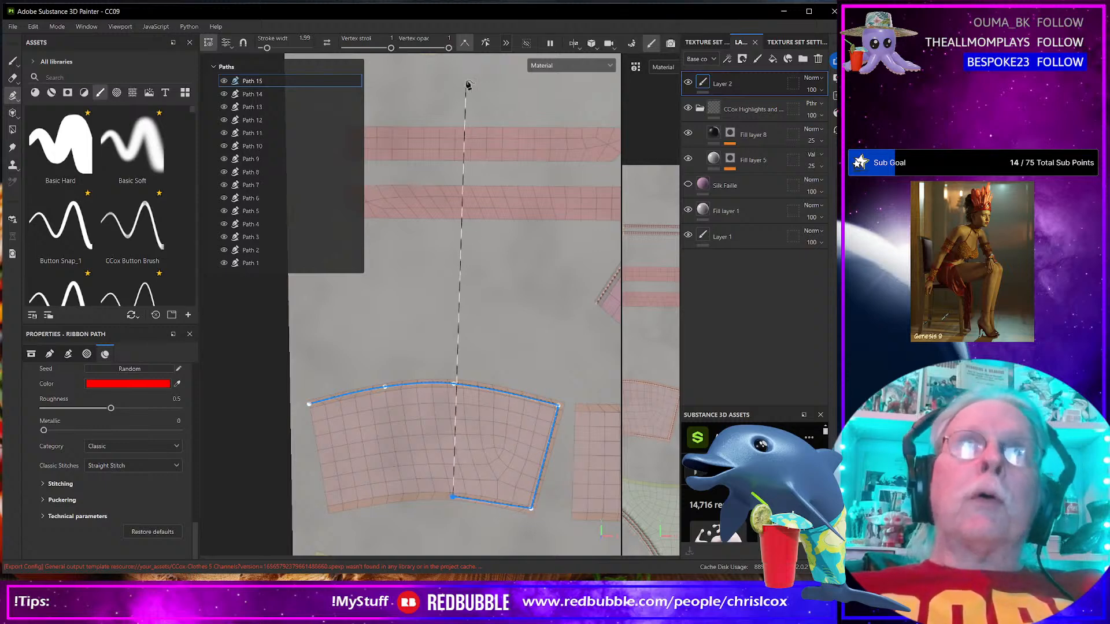
left_click(381, 502)
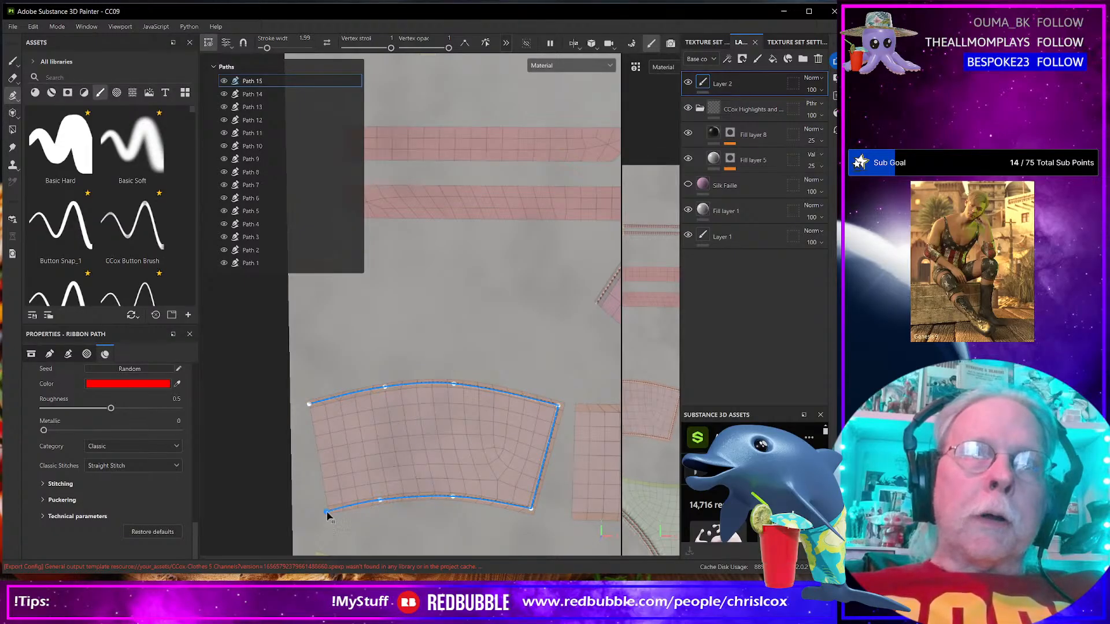
left_click_drag(382, 512, 253, 516)
left_click_drag(445, 479, 265, 493)
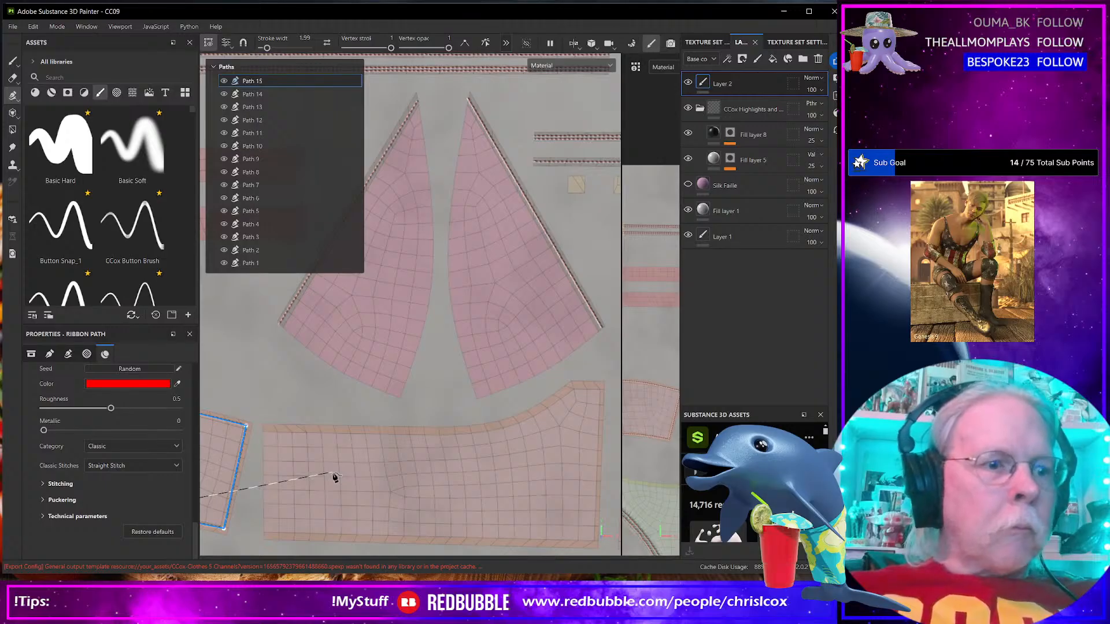
key("Escape")
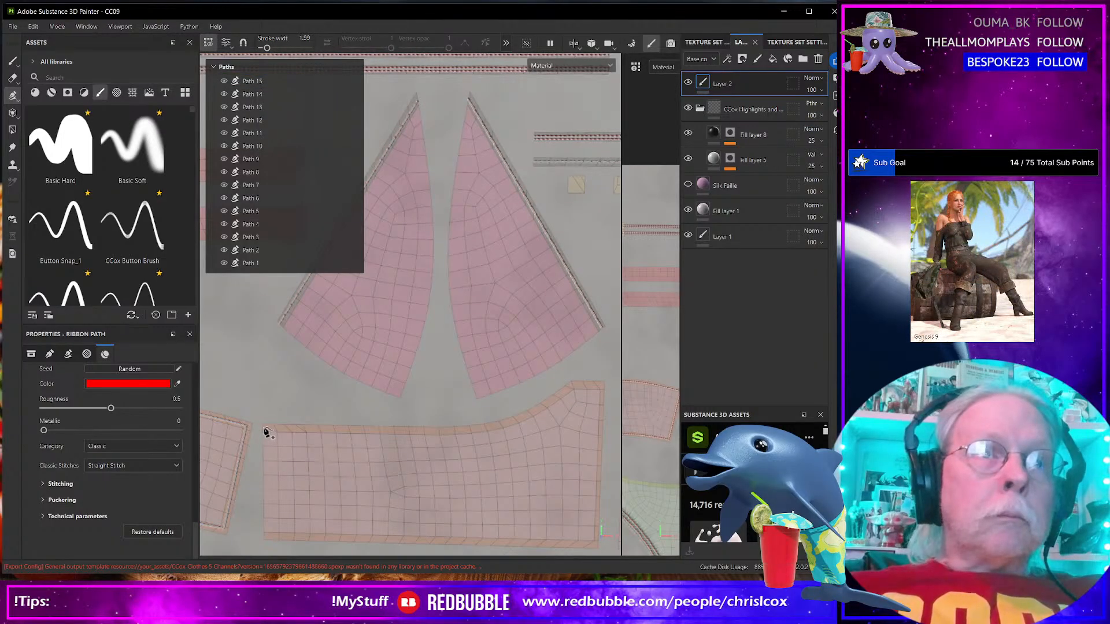
Start a stitch path along the upper edge of the long panel beside the arched one, following its rising curve to the raised corner
left_click(263, 427)
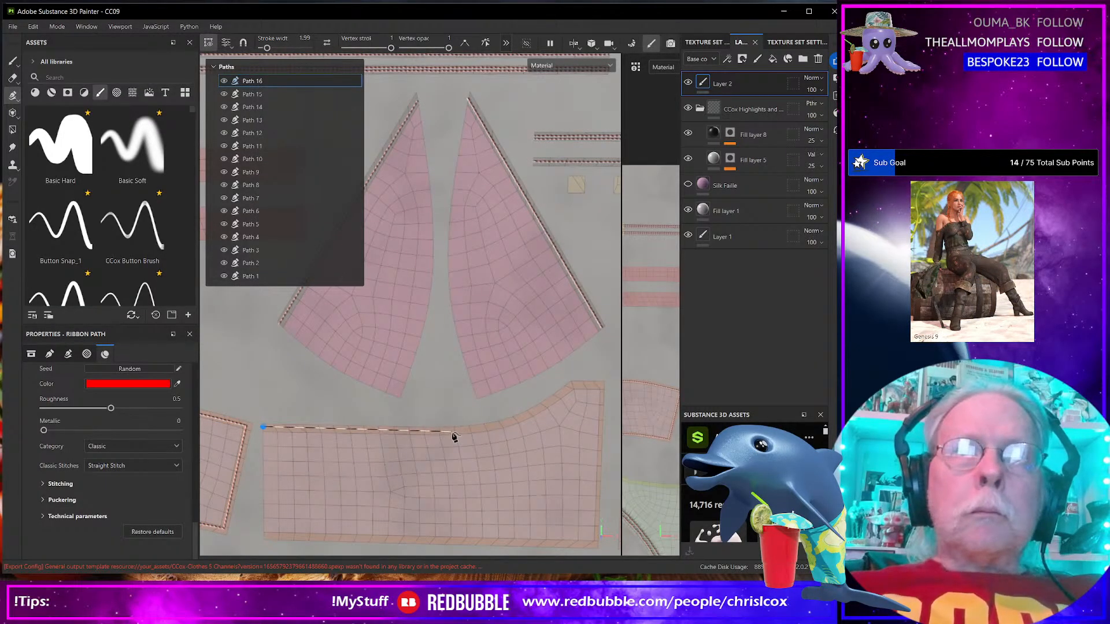
left_click(452, 432)
left_click(488, 428)
left_click(533, 415)
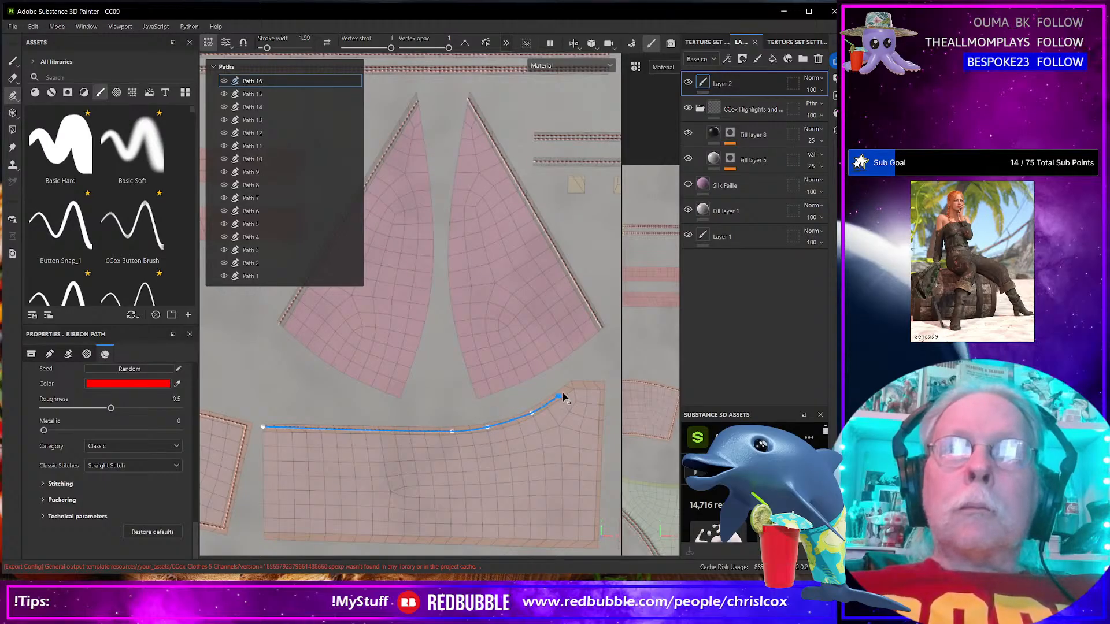
left_click(571, 387)
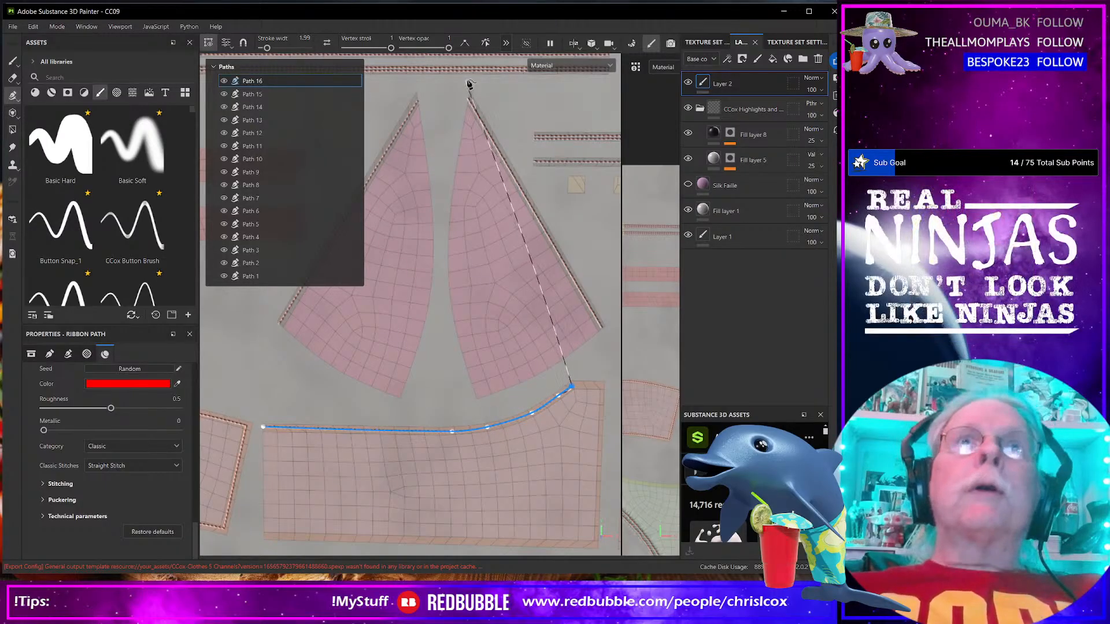
left_click(601, 386)
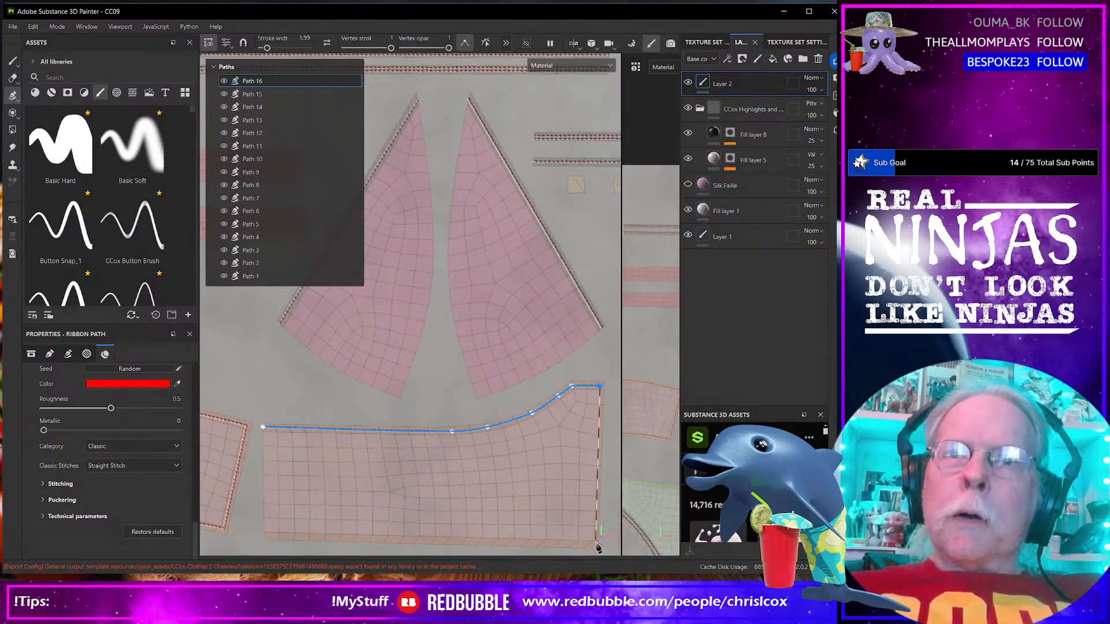
Continue the long panel's stitch path with sharp corners down its tall side and along the full lower edge, ending the path
left_click(596, 544)
left_click(263, 538)
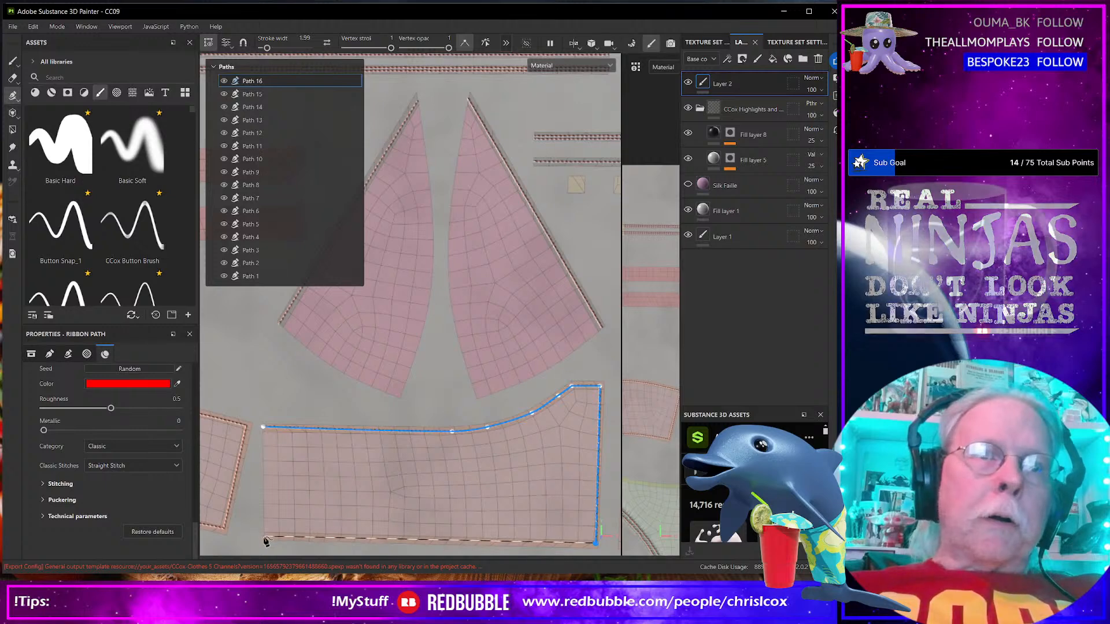
left_click_drag(464, 507, 330, 497)
mouse_move(424, 486)
left_mouse_down()
mouse_move(314, 468)
mouse_move(339, 459)
mouse_move(307, 461)
left_mouse_up()
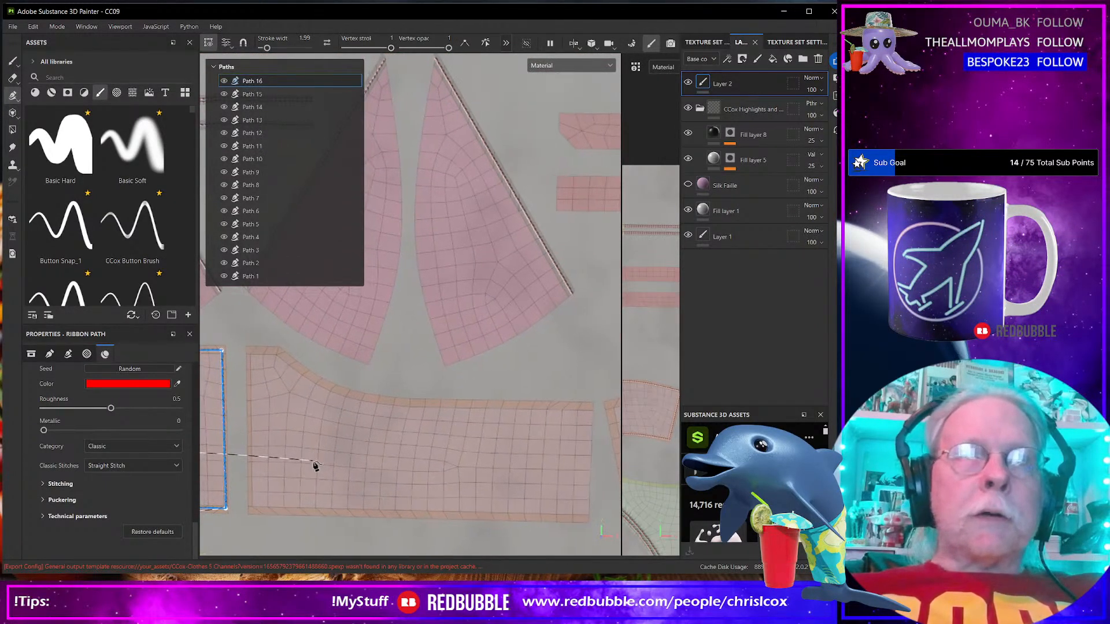
key("Escape")
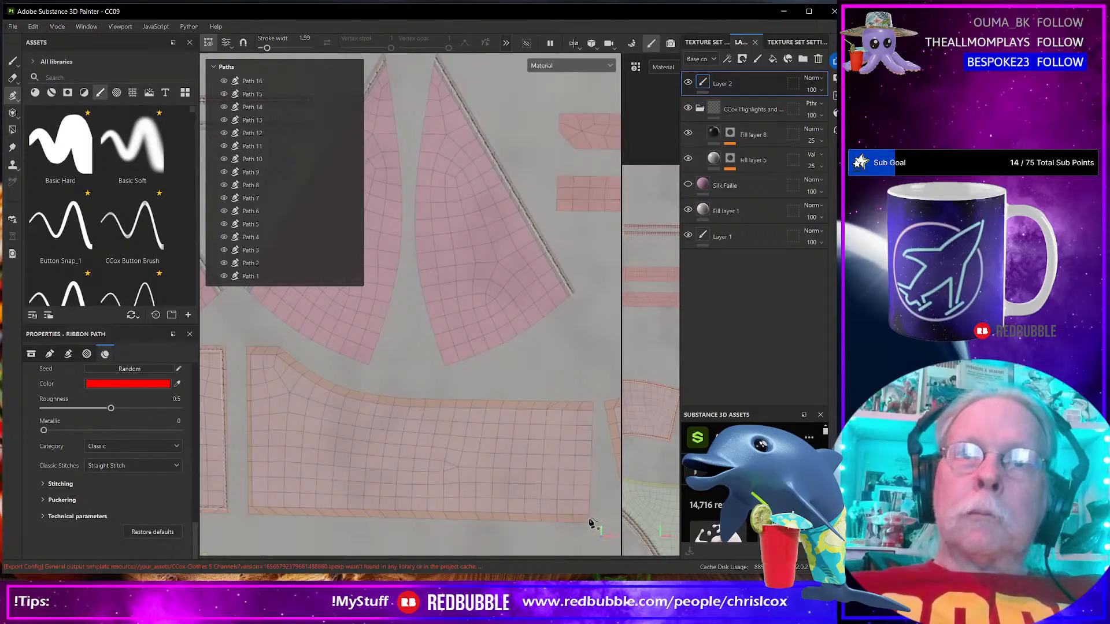
Start a Straight Stitch path along the mirrored long panel's full lower edge and up its tall side, with sharp corners
left_click(587, 519)
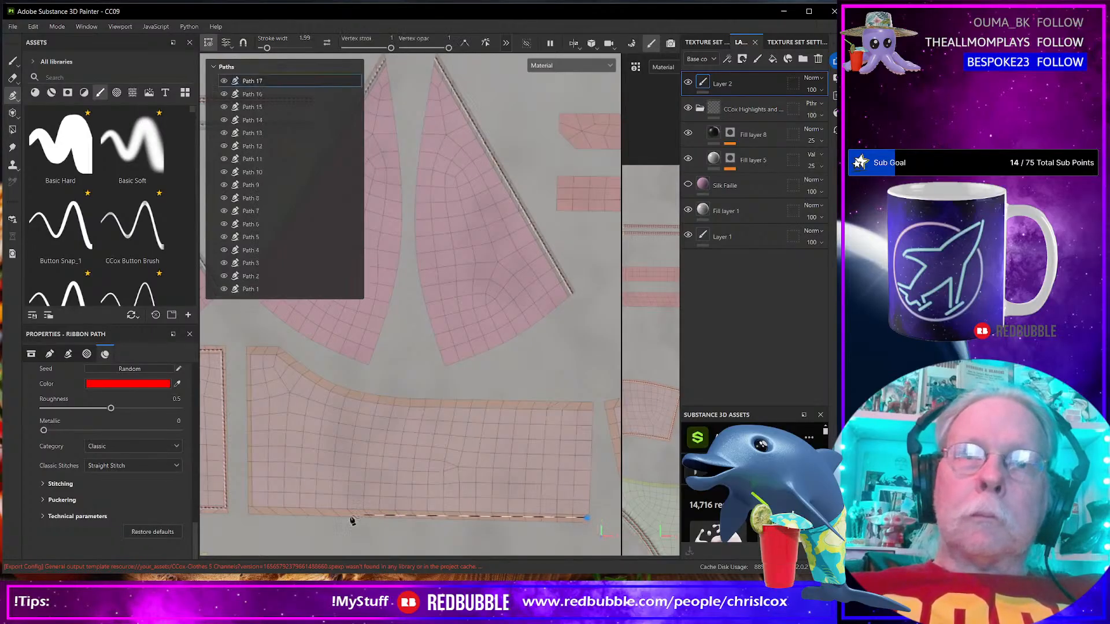
left_click(251, 511)
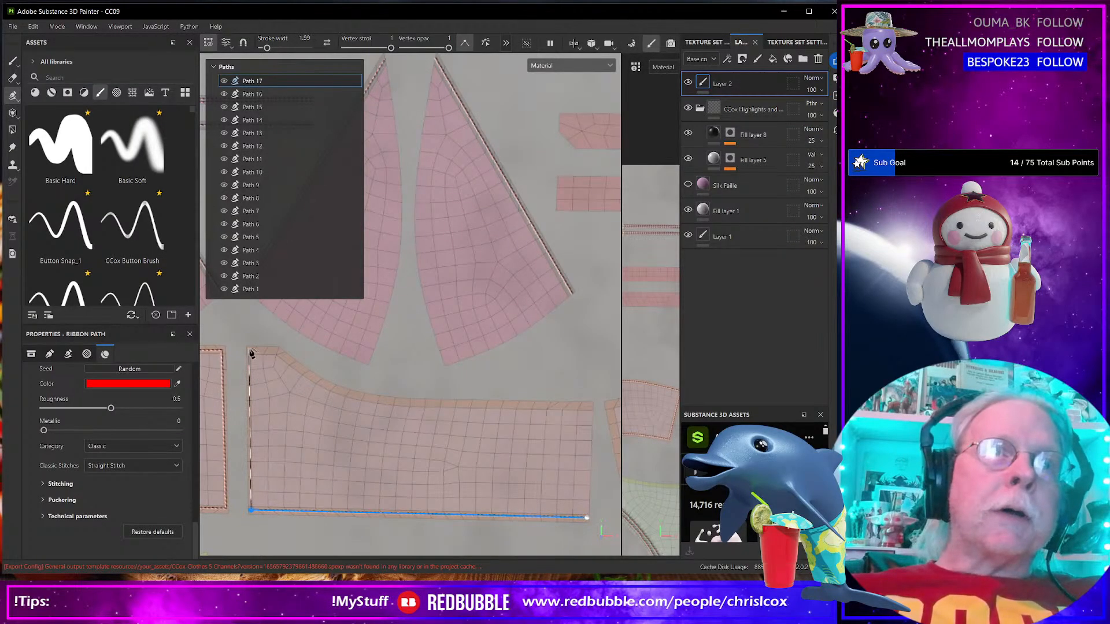
left_click(250, 354)
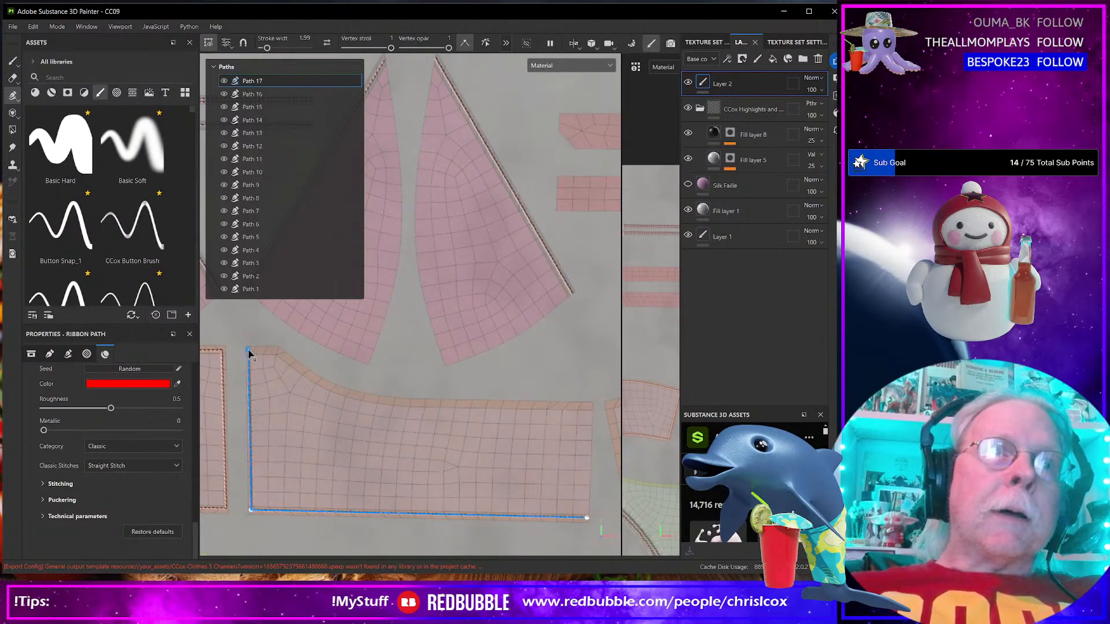
Continue the mirrored long panel's stitch path from the raised corner down the curve and along its upper edge, ending the path
left_click(278, 353)
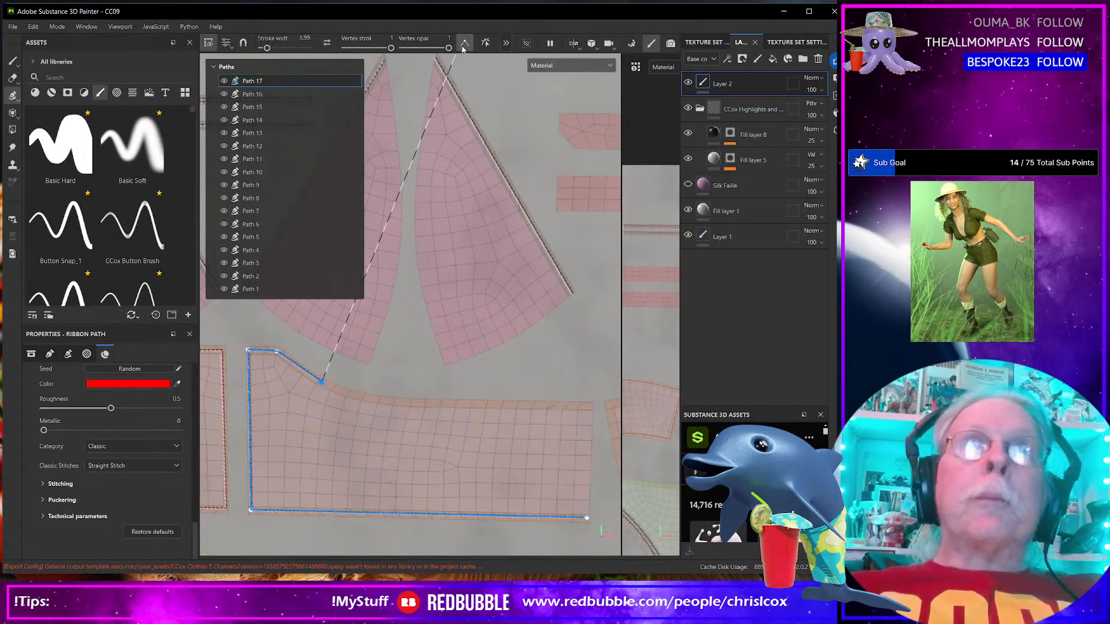
left_click(376, 401)
left_click(439, 405)
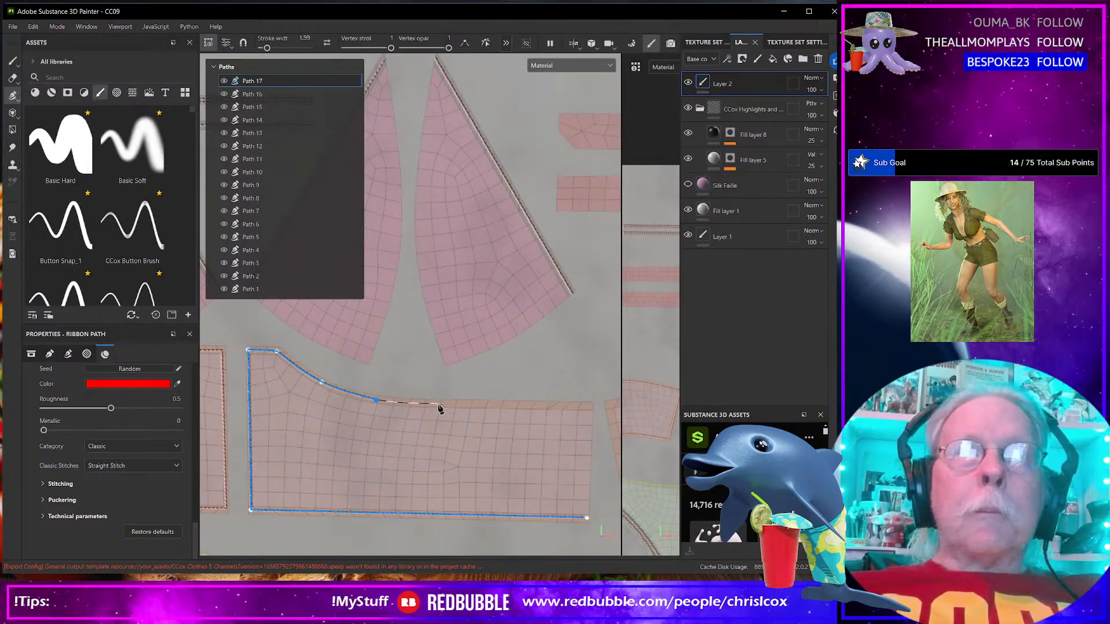
left_click(592, 408)
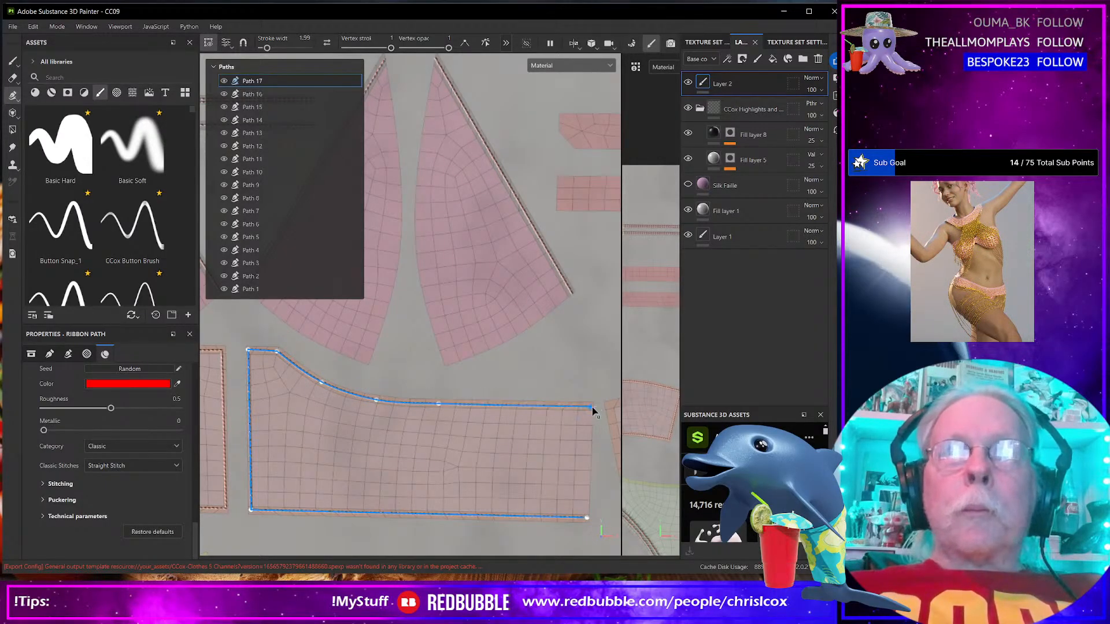
key("Escape")
Start a stitch path at the outer corner of the mirrored arched panel and follow its curved upper edge to the opposite corner
left_click_drag(592, 411, 321, 395)
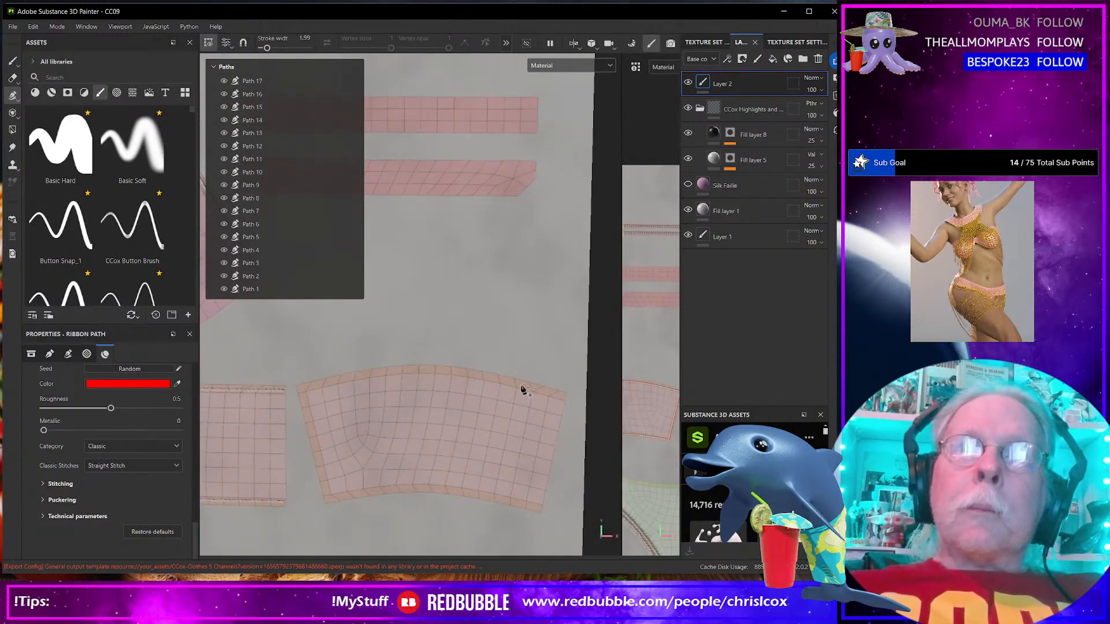
left_click(566, 397)
left_click(477, 377)
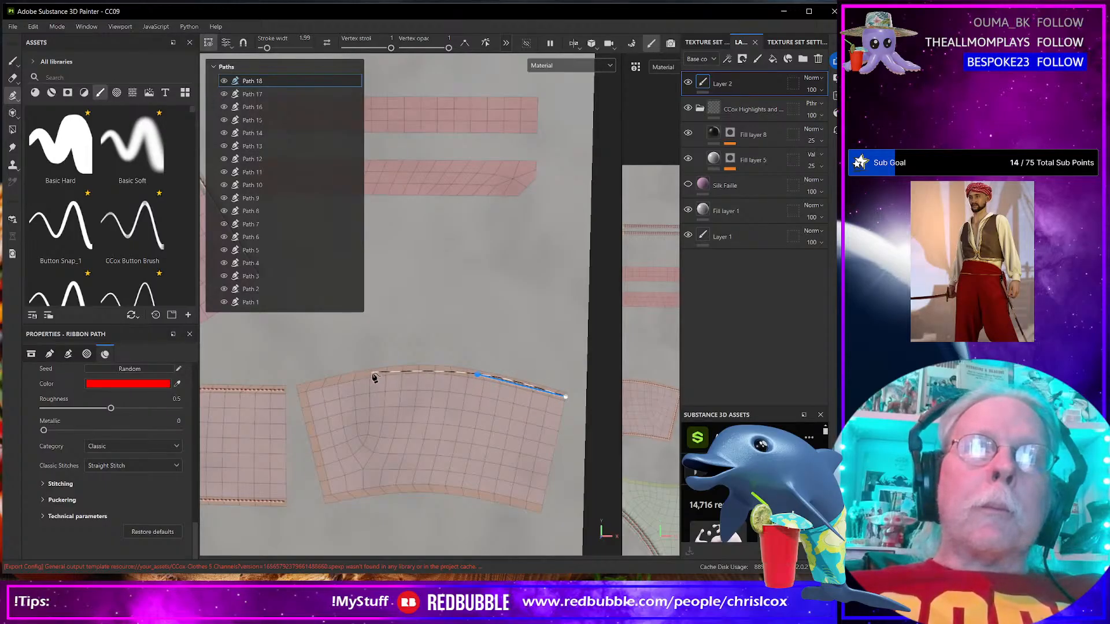
left_click(373, 376)
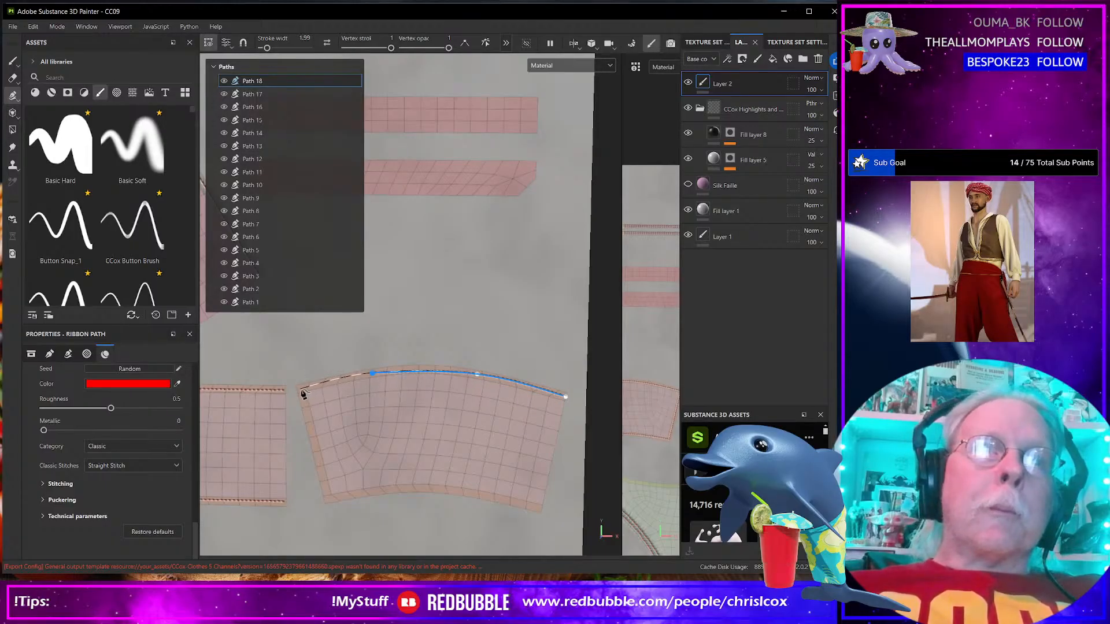
left_click(301, 391)
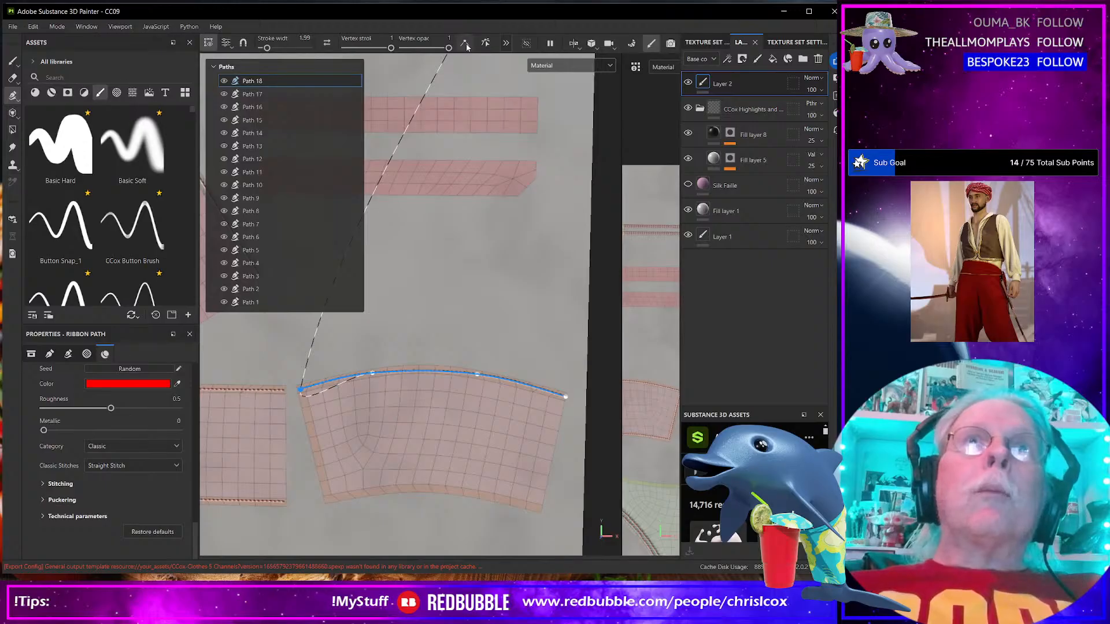
Continue the mirrored arched panel's stitch path with sharp corners down its side and along the curved lower edge, ending the path
left_click(328, 500)
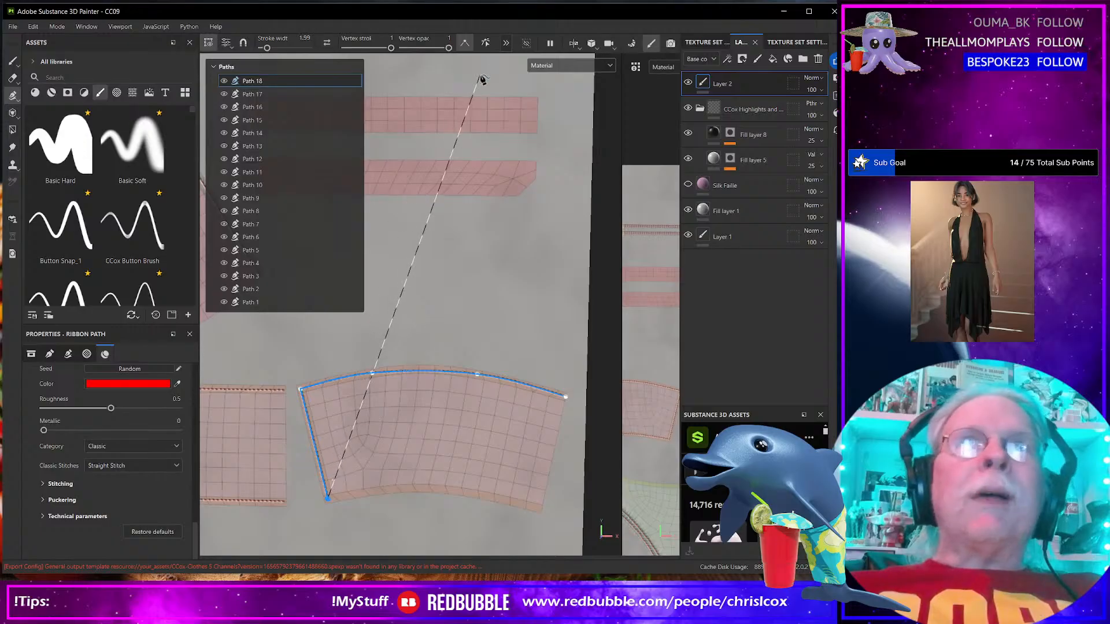
left_click(403, 490)
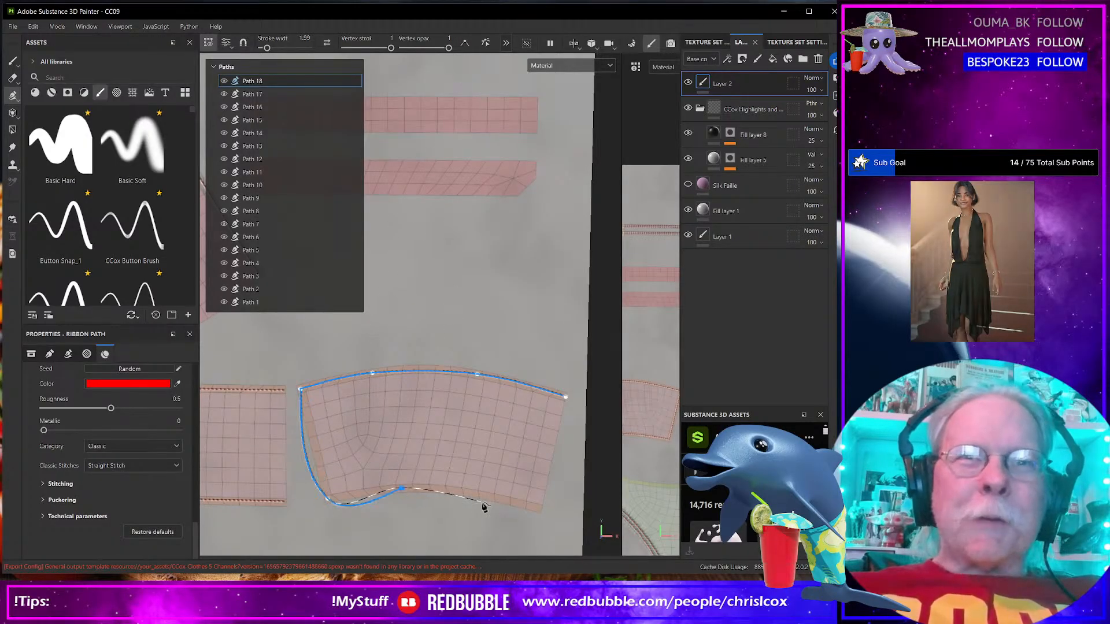
left_click(482, 496)
left_click(542, 510)
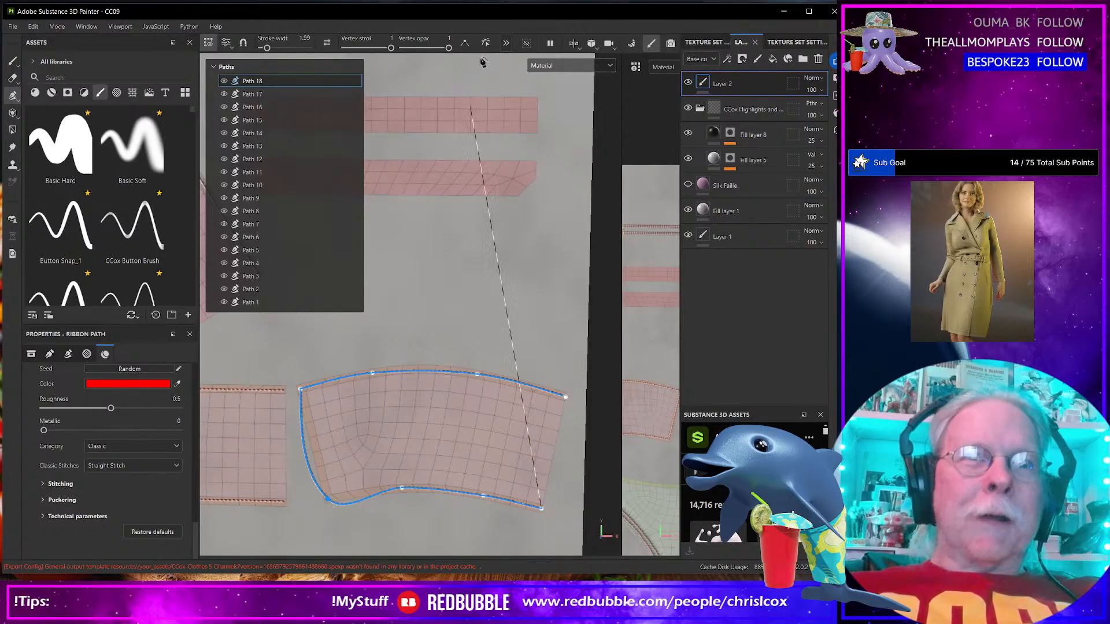
scroll(511, 409, "down", 3)
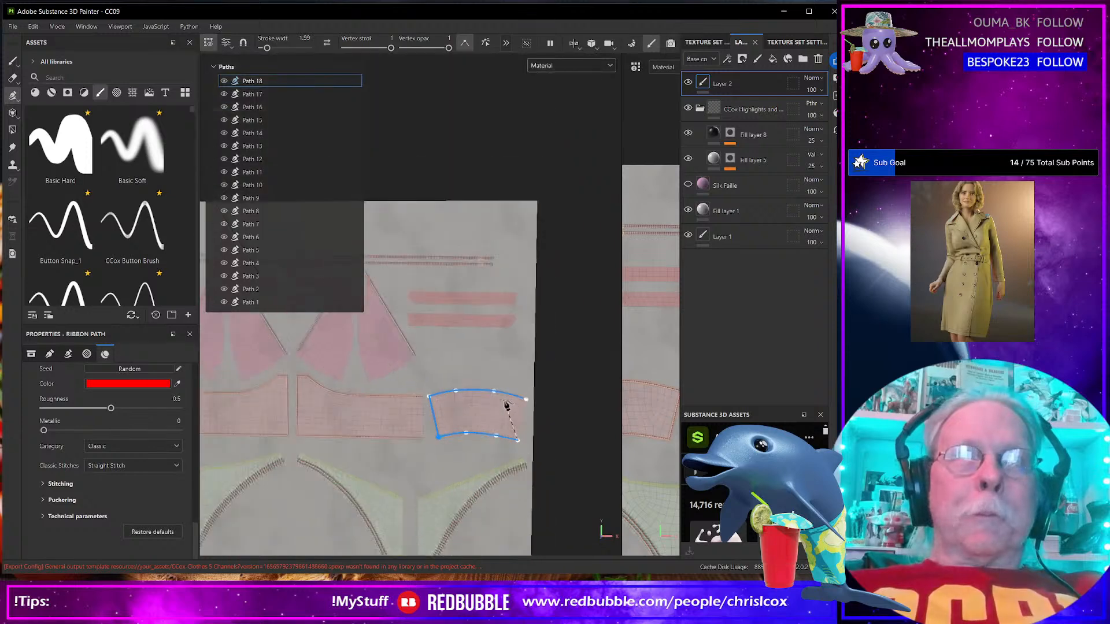
left_click_drag(529, 444, 542, 362)
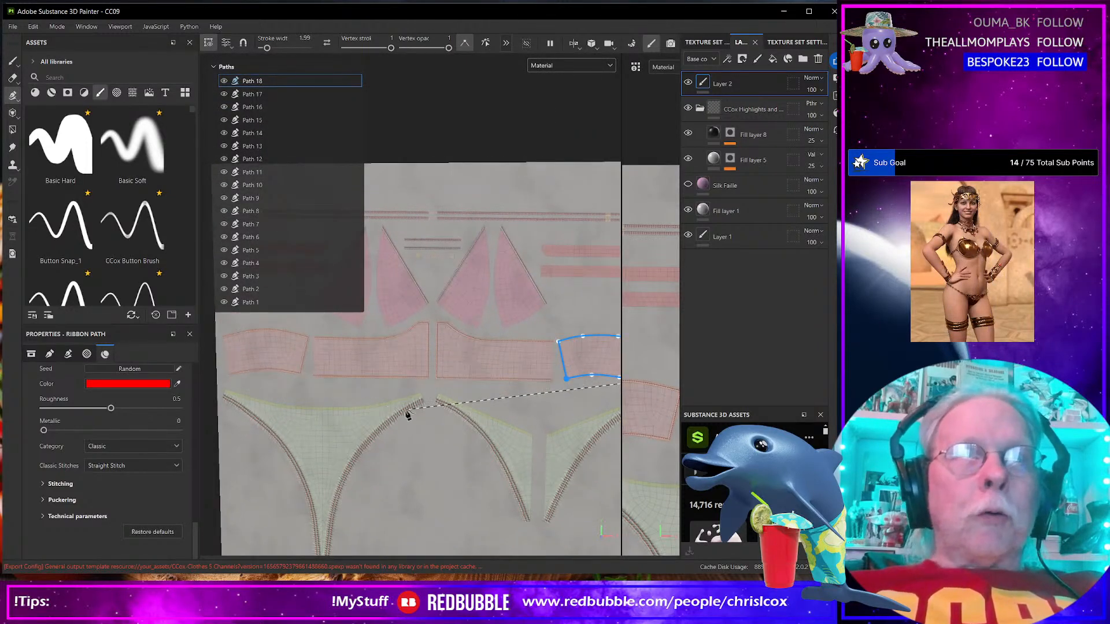
left_click_drag(290, 422, 448, 479)
scroll(366, 430, "up", 3)
scroll(401, 464, "up", 3)
key("Escape")
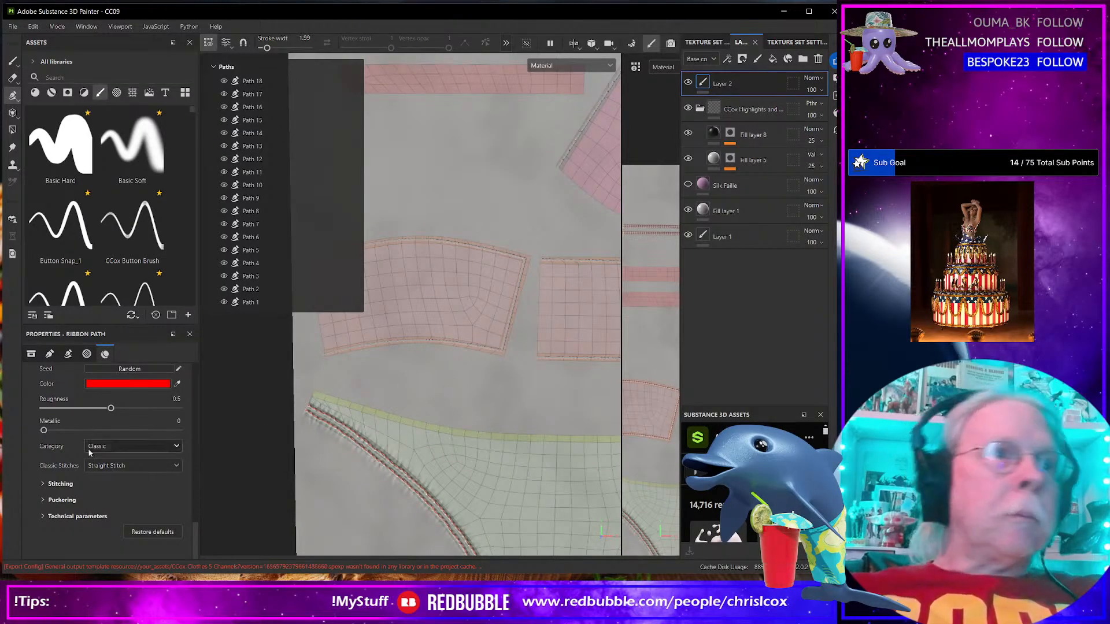
Set the stitch puckering intensity to 0.57 and start a stitch path along the wide panty panel's waist edge from its outer corner
left_click(43, 501)
left_click_drag(62, 541, 132, 544)
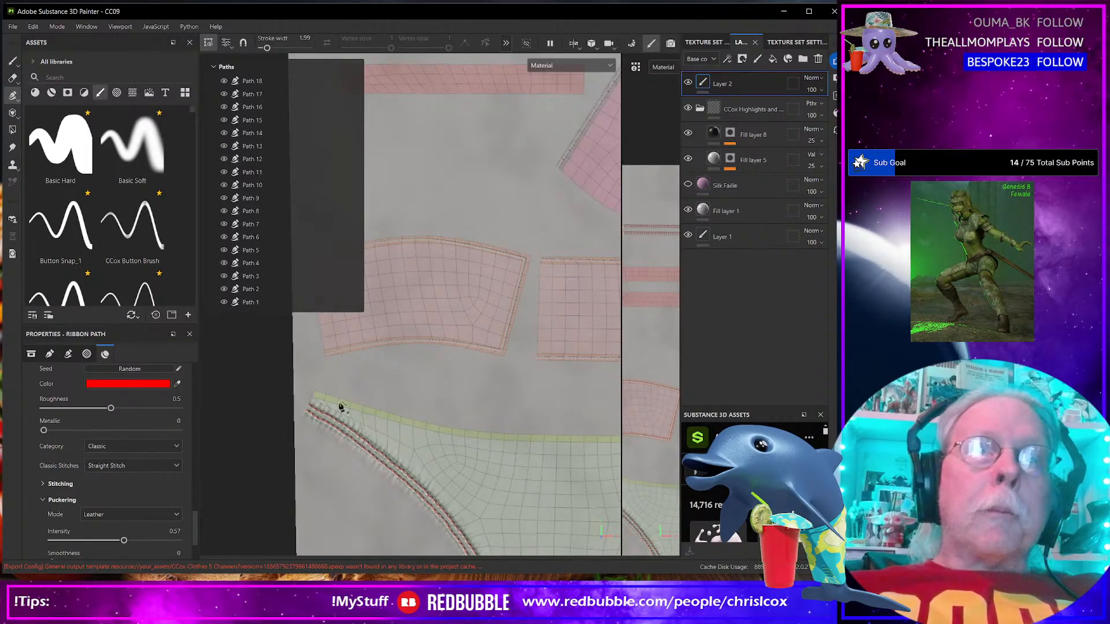
left_click(312, 394)
left_click(406, 423)
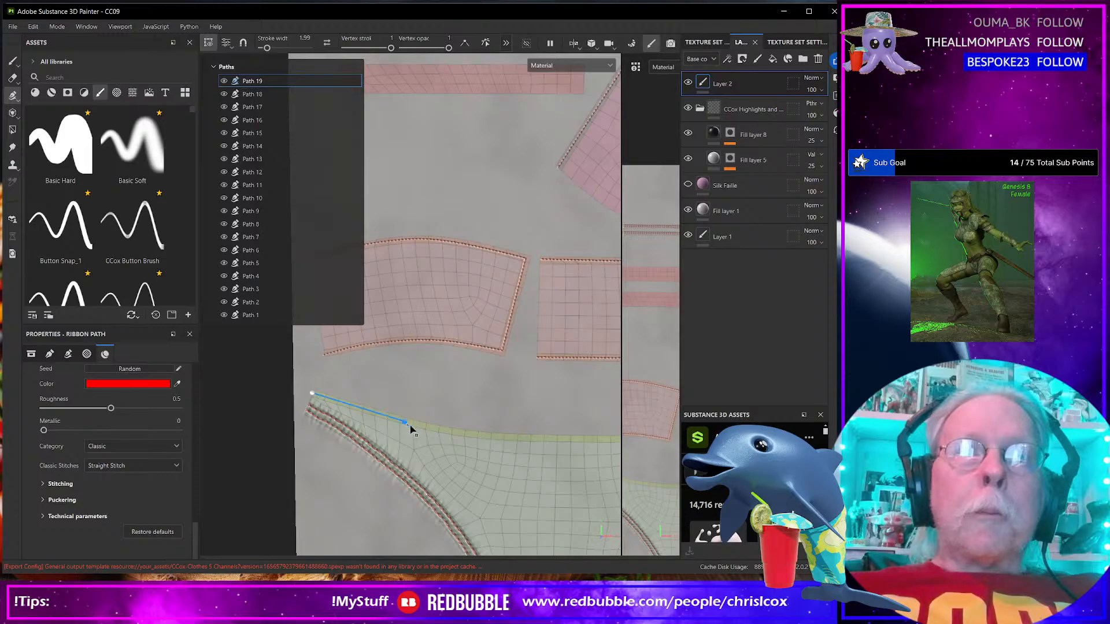
left_click(501, 439)
Continue the wide panty panel's stitch path along the rest of its curved waist edge to the opposite corner, ending the path
left_click_drag(502, 440, 303, 454)
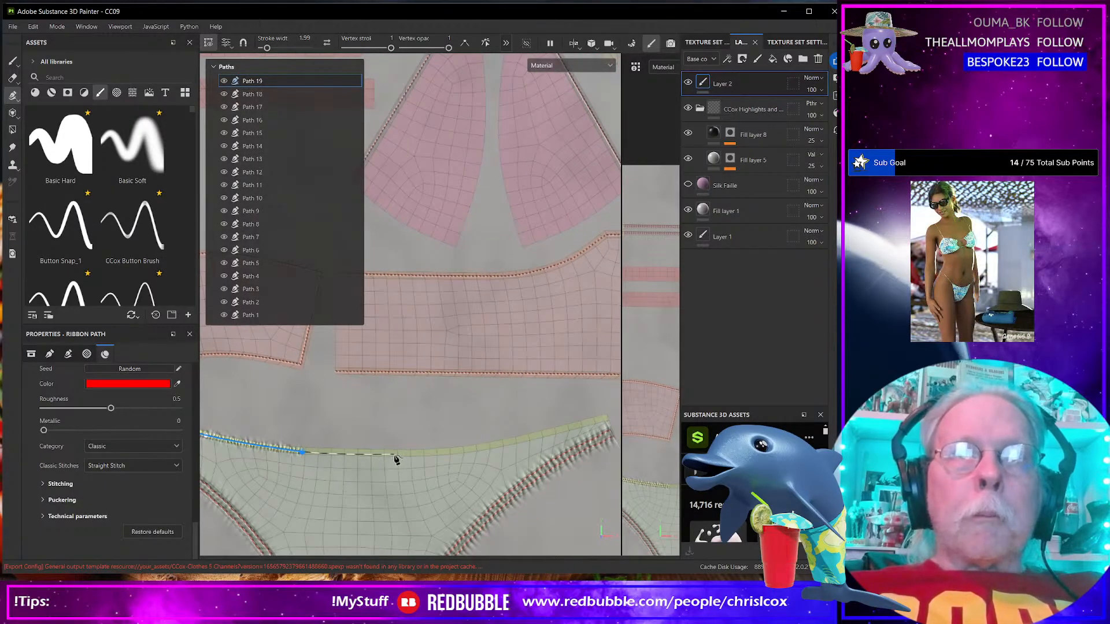
left_click(395, 456)
left_click(450, 453)
left_click(497, 446)
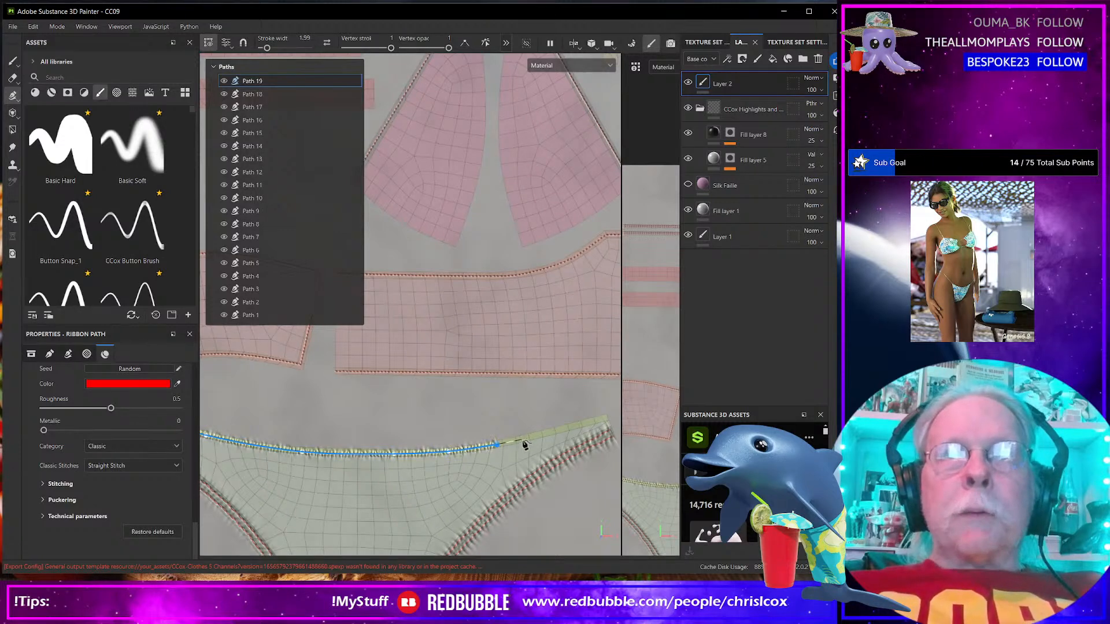
left_click(547, 434)
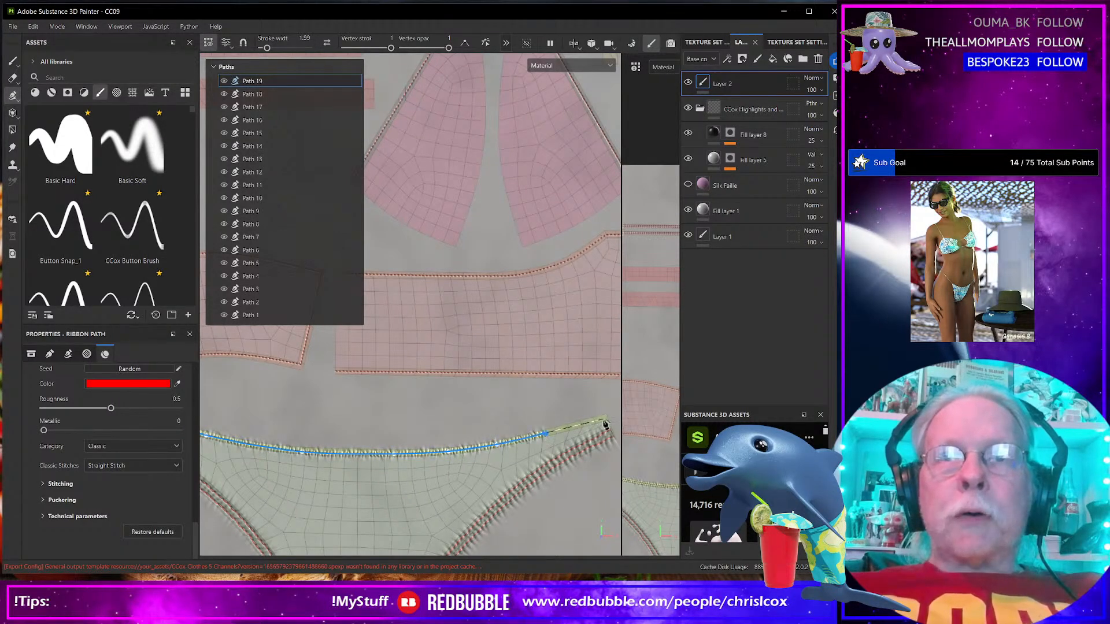
left_click(607, 417)
left_click_drag(605, 417, 302, 407)
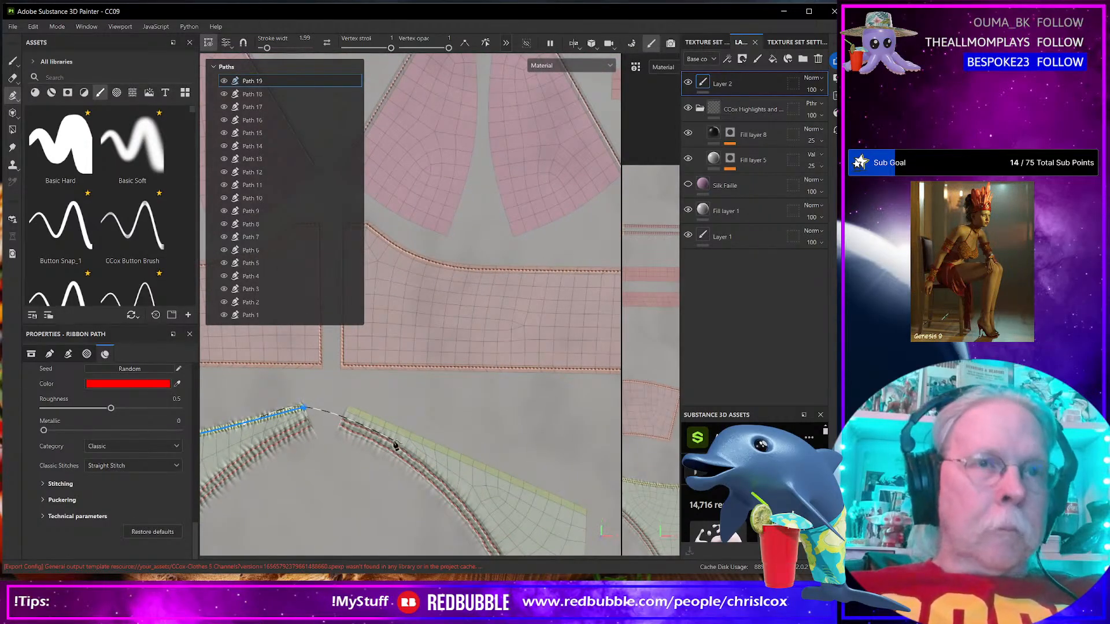
key("Escape")
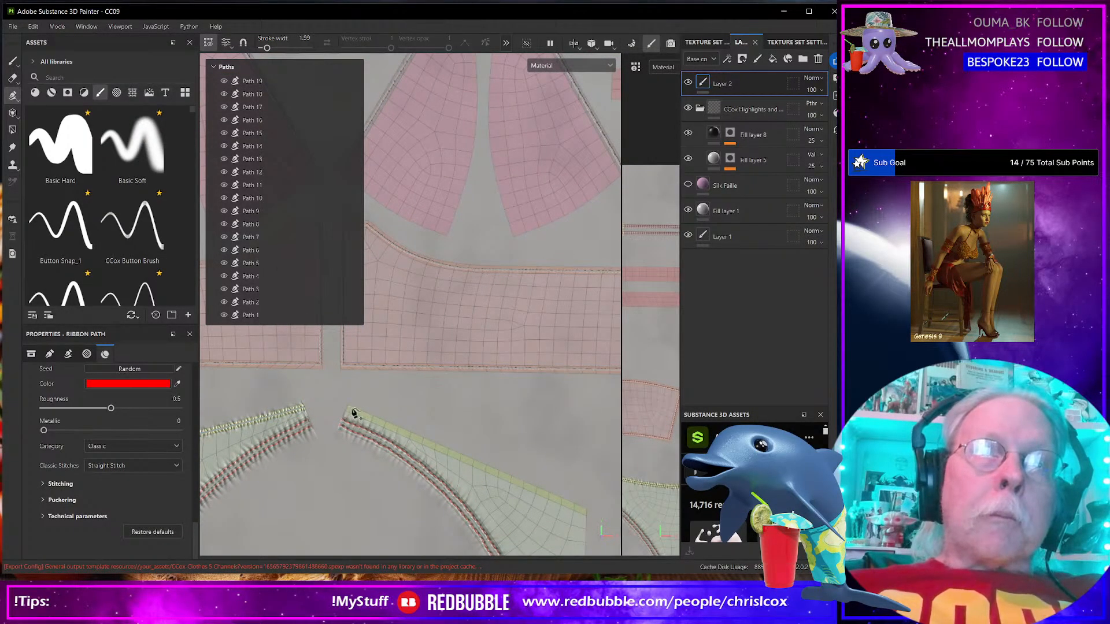
Draw a straight stitch path along the sloping waist edge of the first half panty panel, ending the path
left_click(347, 408)
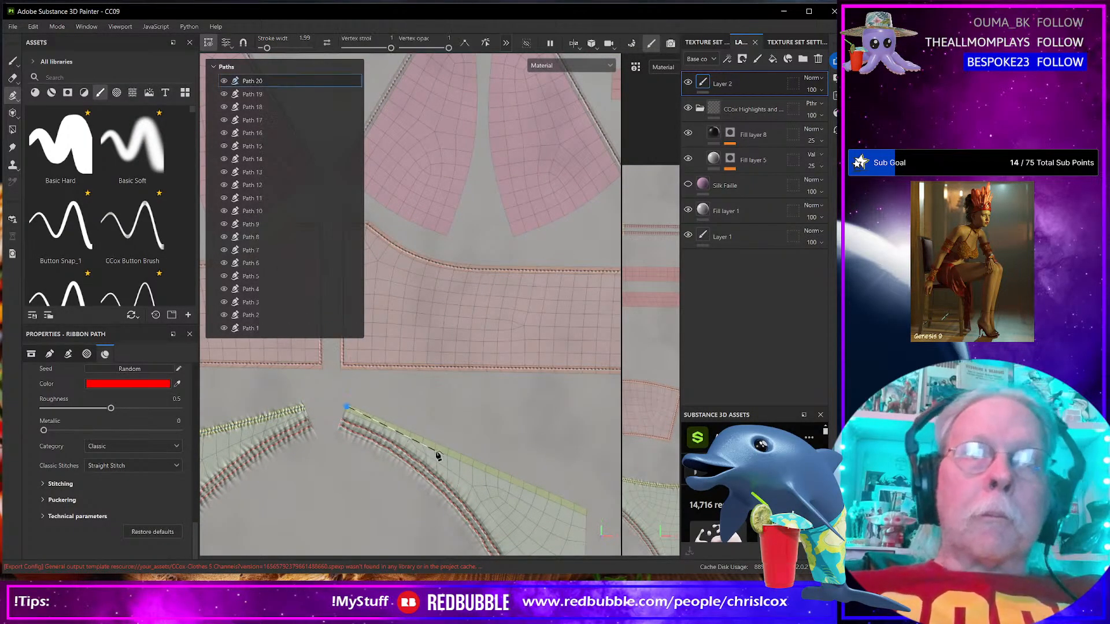
left_click(588, 516)
left_click_drag(588, 514, 347, 478)
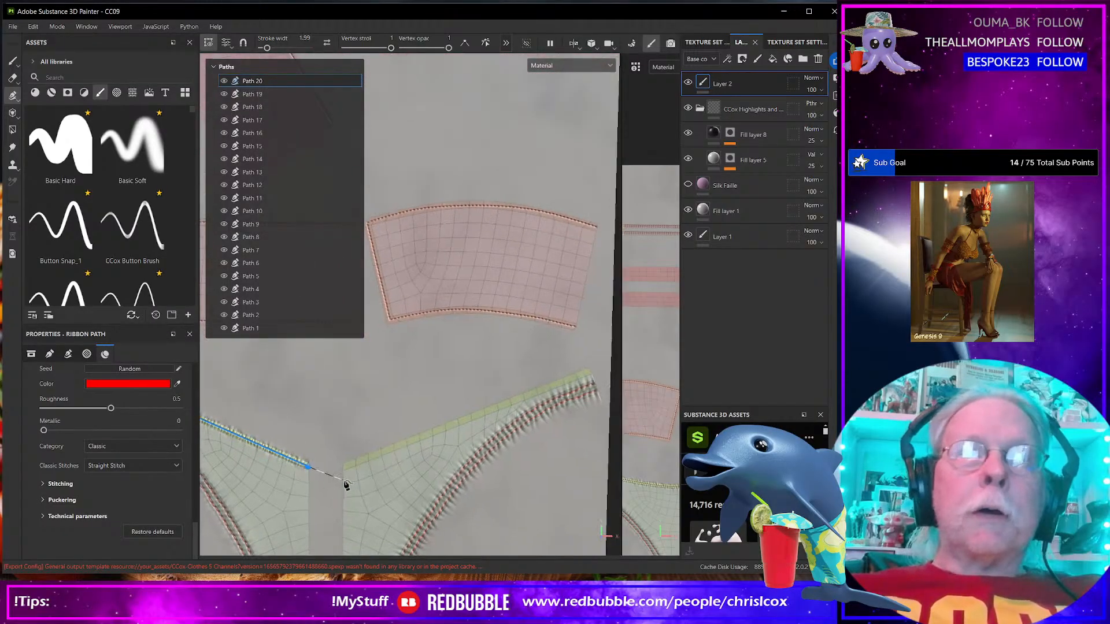
key("Escape")
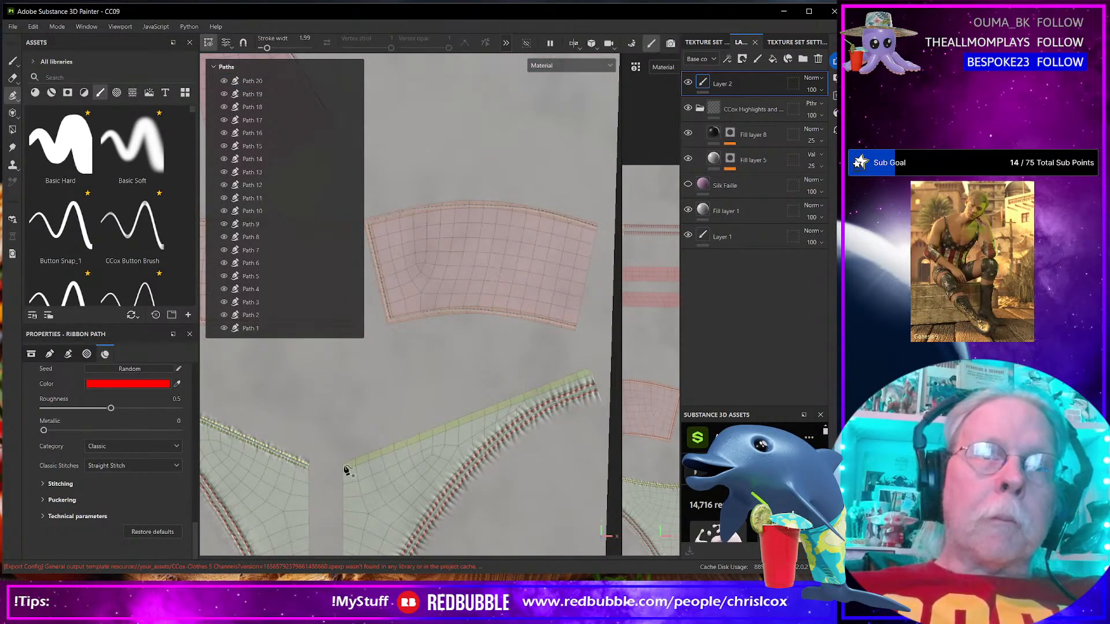
Draw a straight stitch path along the sloping waist edge of the other half panty panel, ending the path
left_click(344, 466)
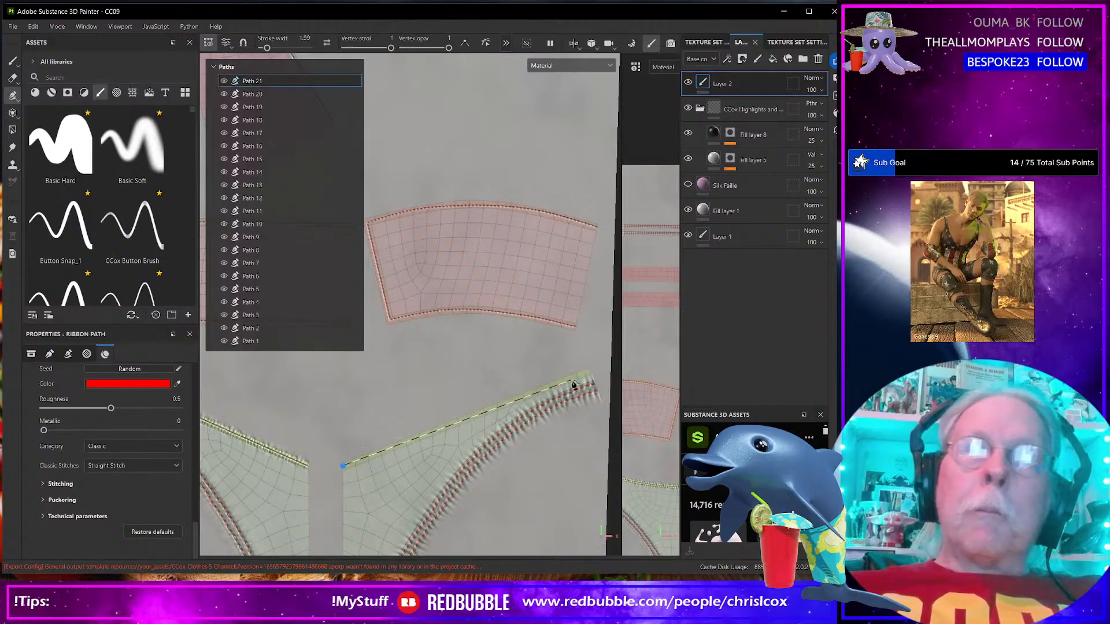
left_click(591, 376)
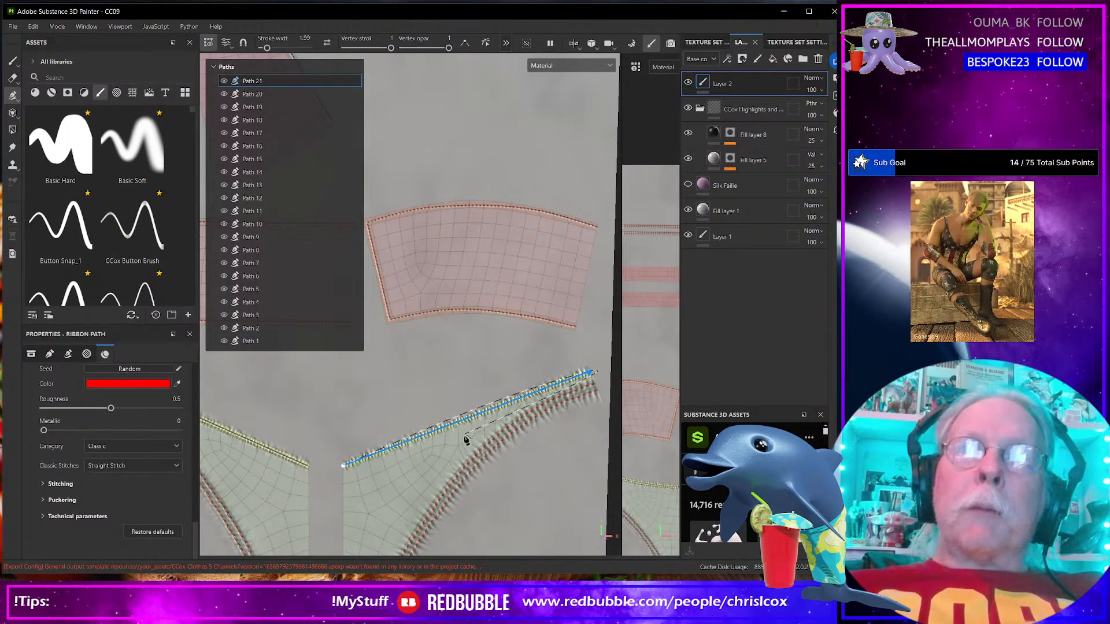
scroll(463, 439, "down", 4)
scroll(501, 449, "up", 4)
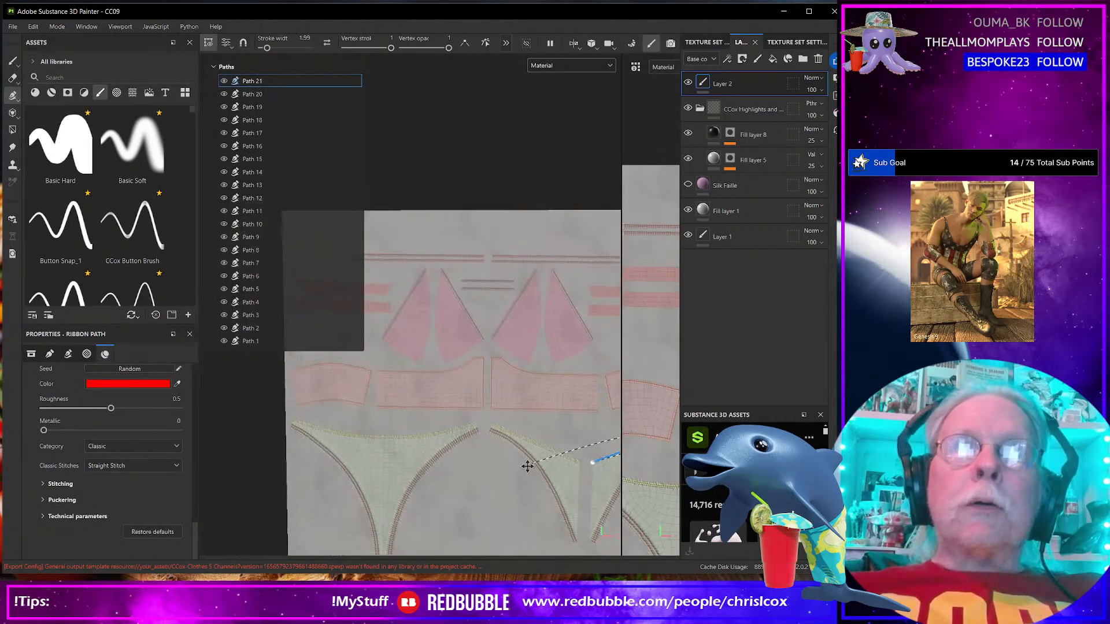
left_click_drag(544, 494, 504, 506)
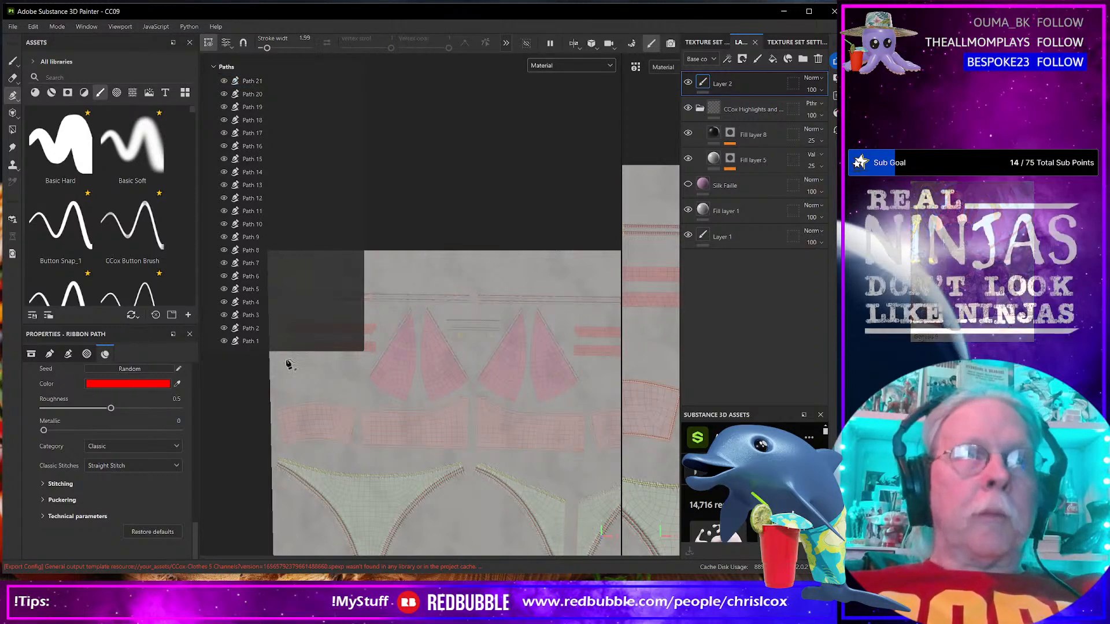
Copy Path 1 and paste only its properties onto Path 2
left_click(252, 342)
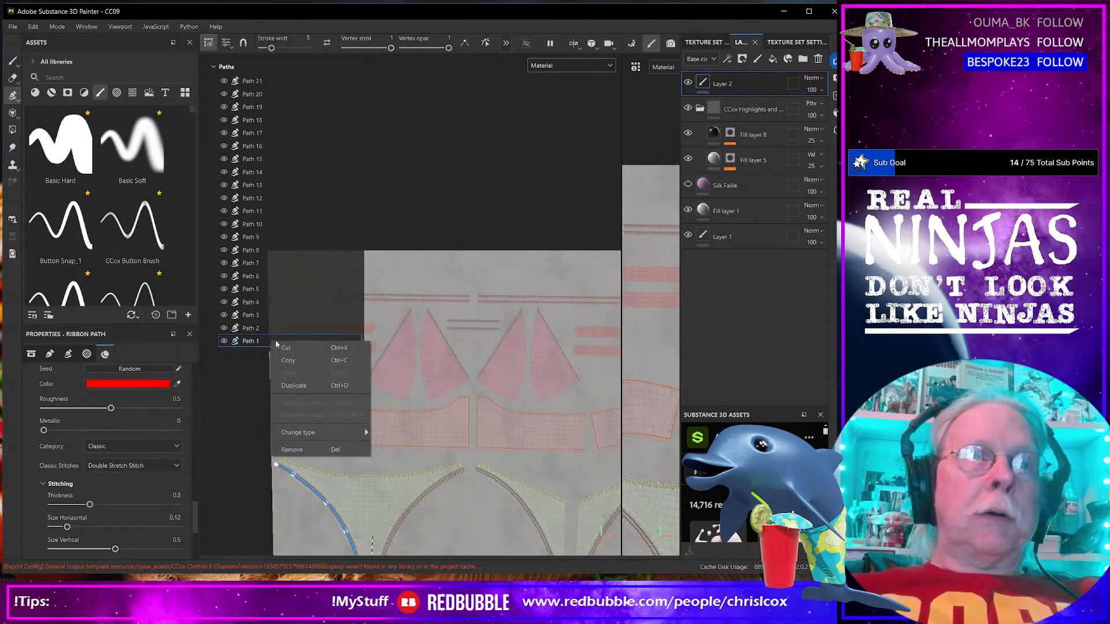
left_click(265, 329)
right_click(266, 329)
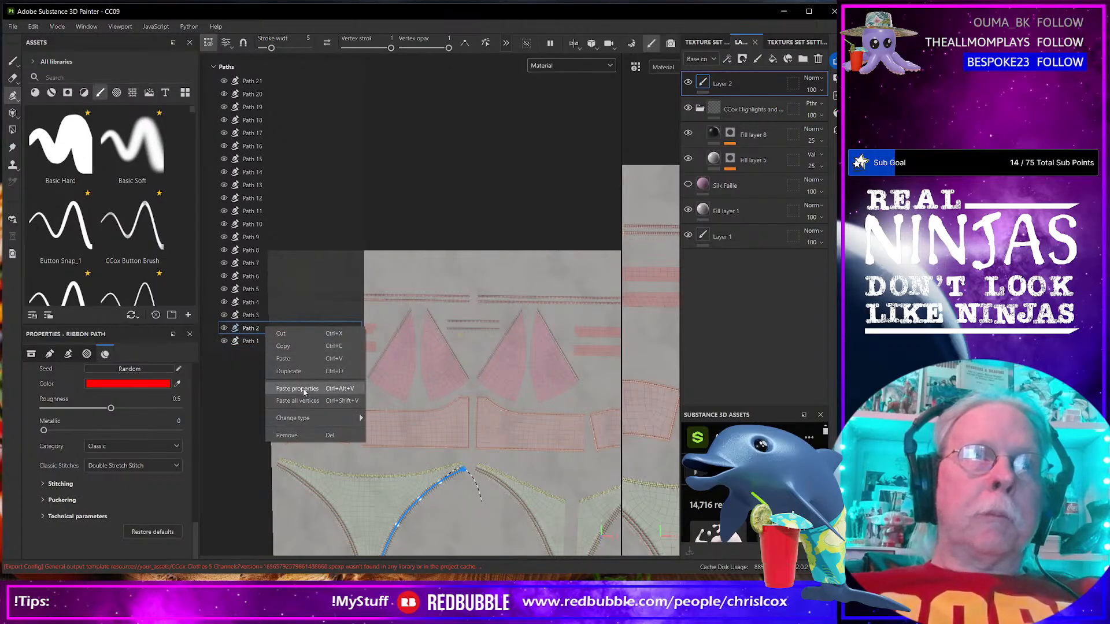
left_click(304, 391)
Paste only the copied path properties onto Path 3 and Path 4, and select Path 5 to check its stitching settings
left_click(270, 315)
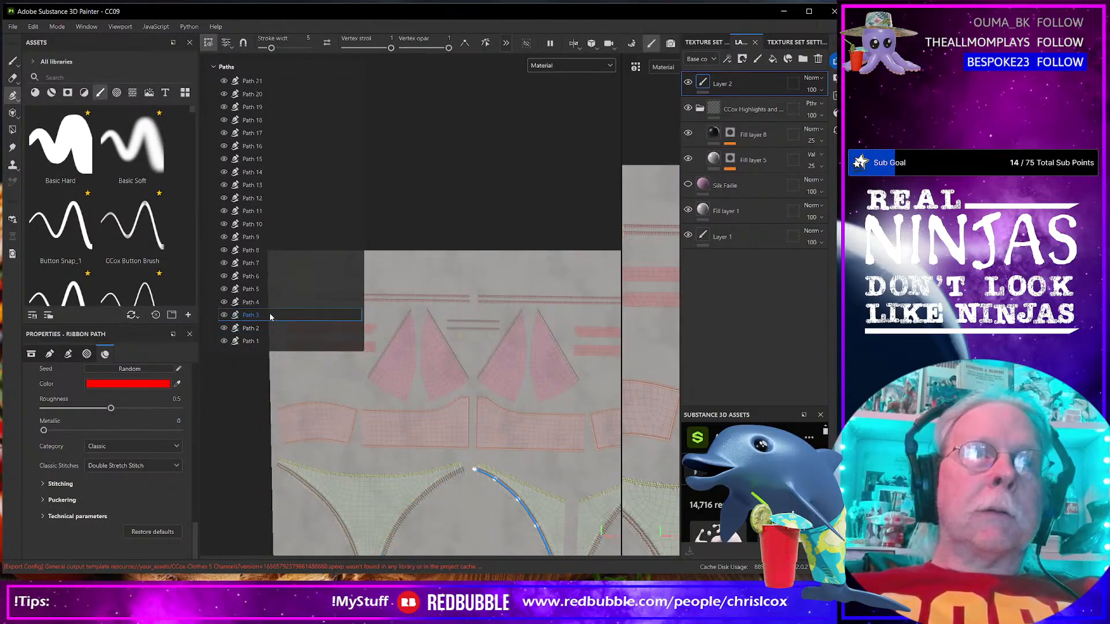
right_click(270, 316)
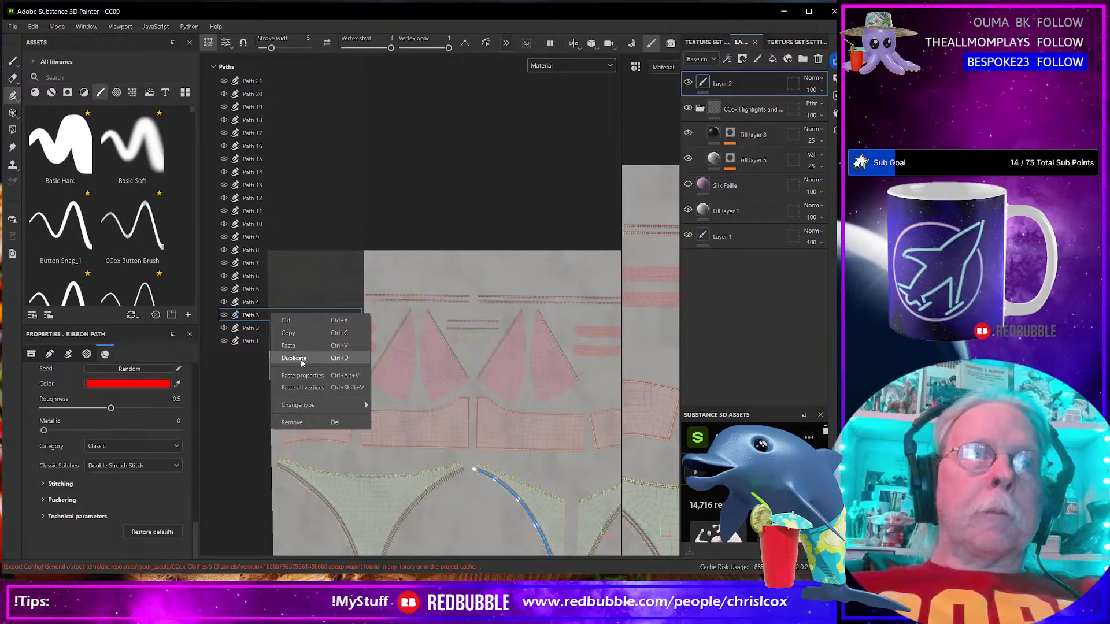
left_click(302, 376)
left_click(273, 302)
right_click(273, 302)
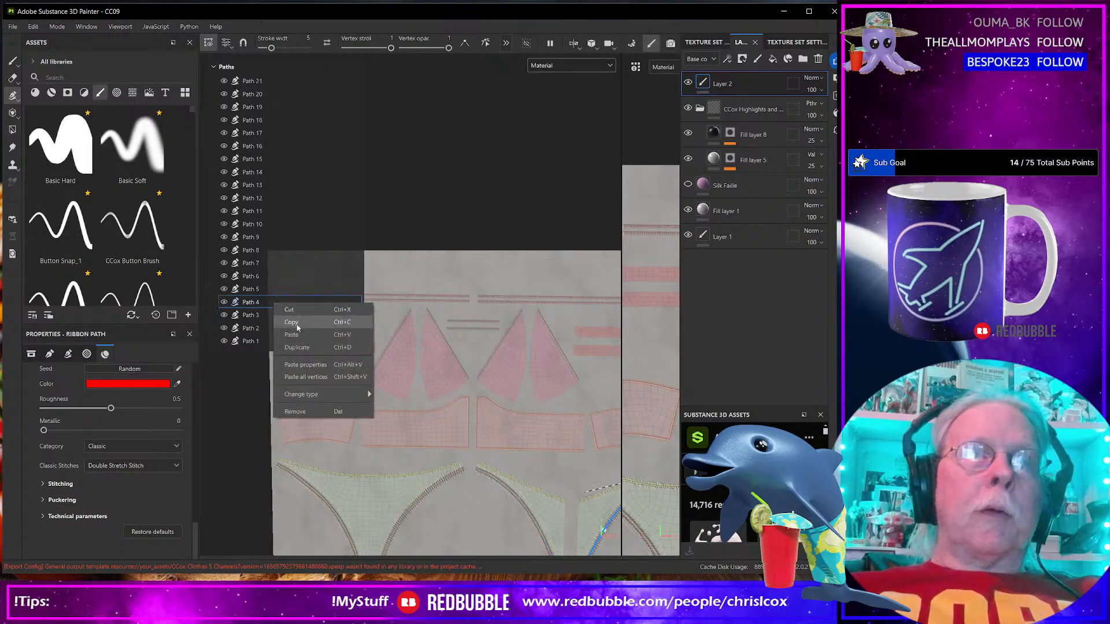
left_click(303, 365)
left_click(272, 290)
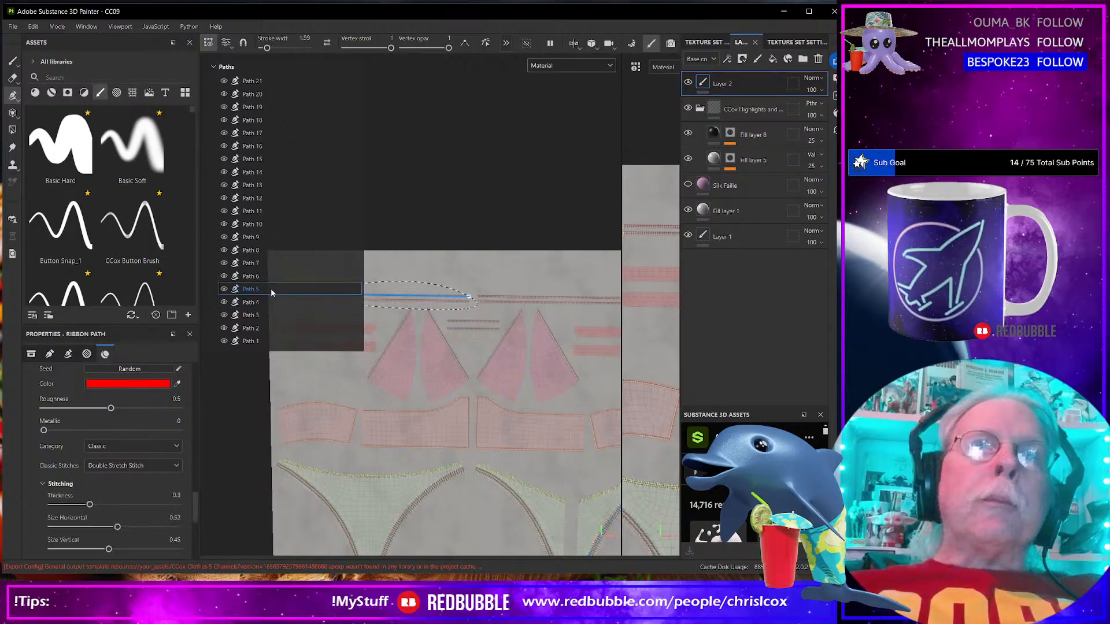
scroll(133, 459, "down", 5)
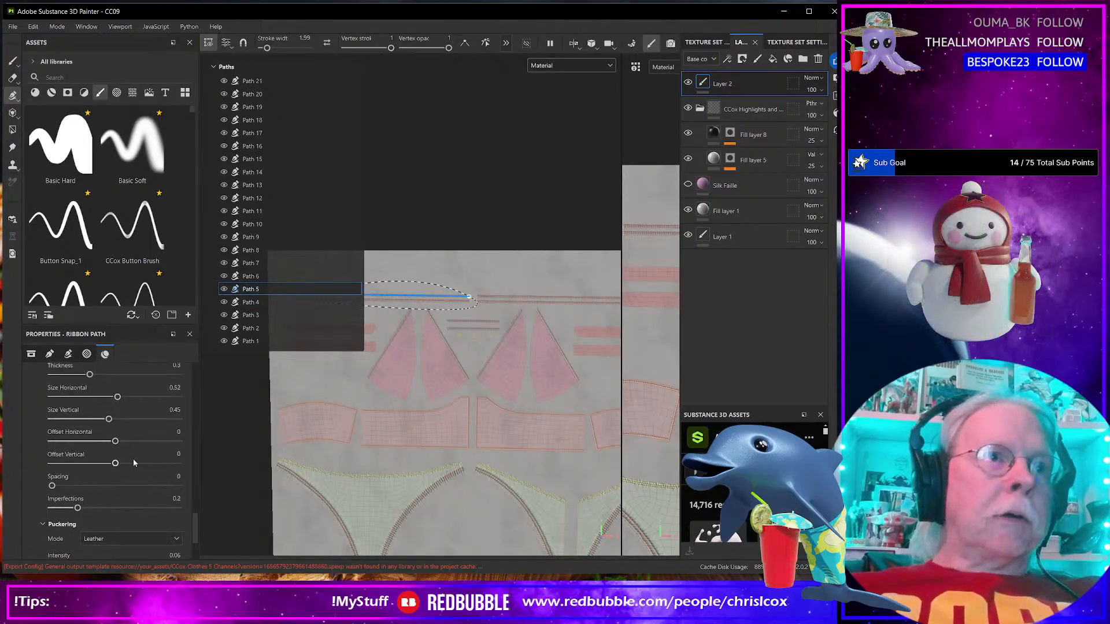
scroll(133, 462, "up", 5)
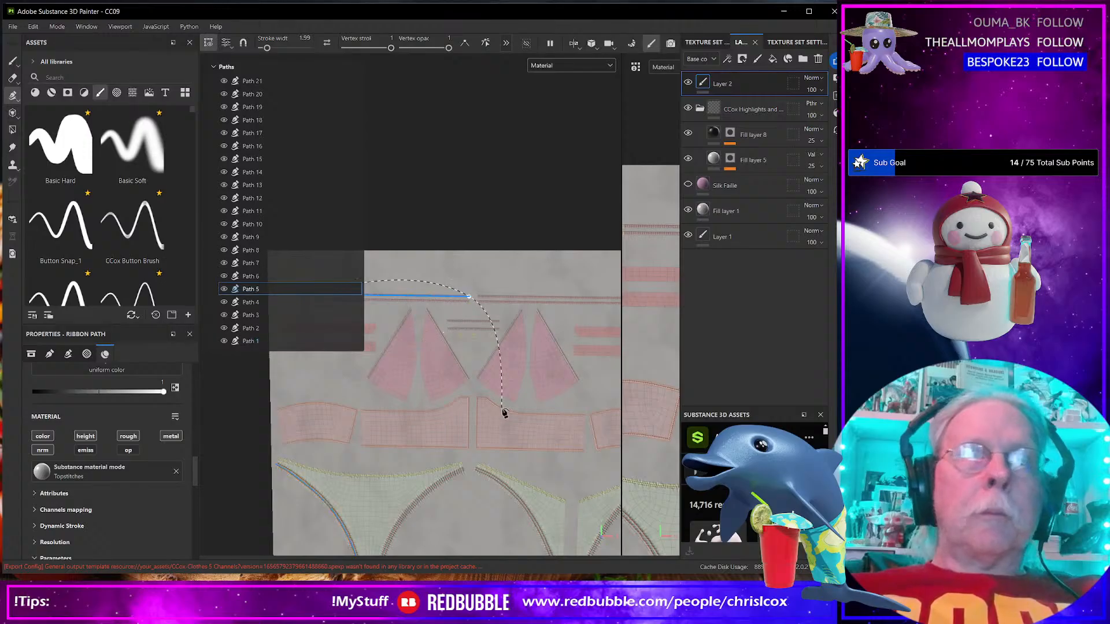
Rename the topmost layer, Layer 2, as "Stiching"
double_click(747, 85)
type("S")
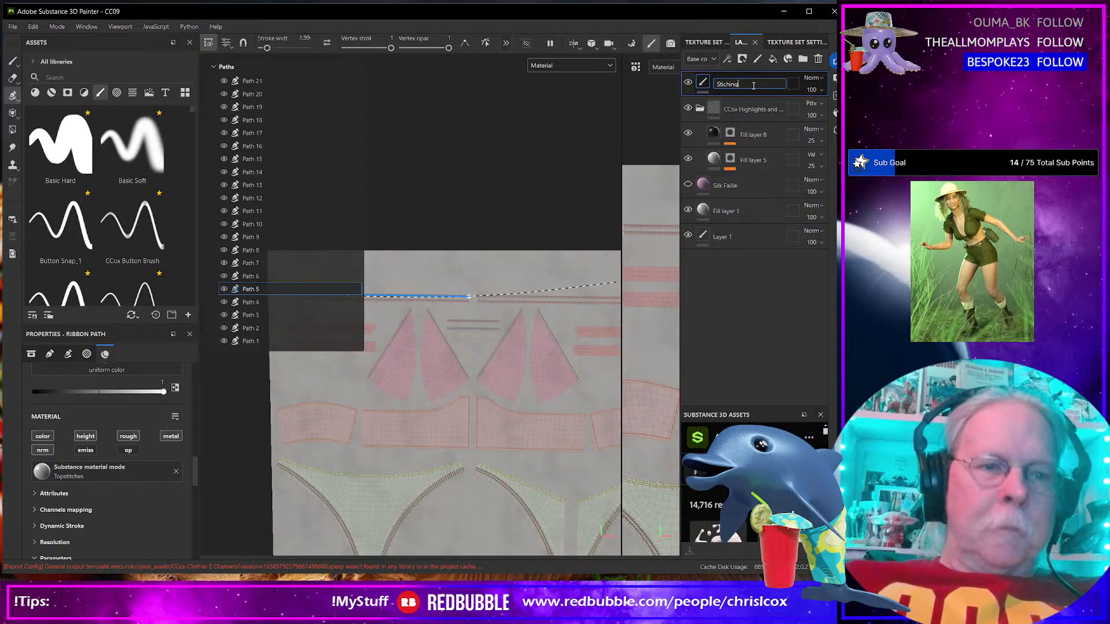
type("tiching")
key("Return")
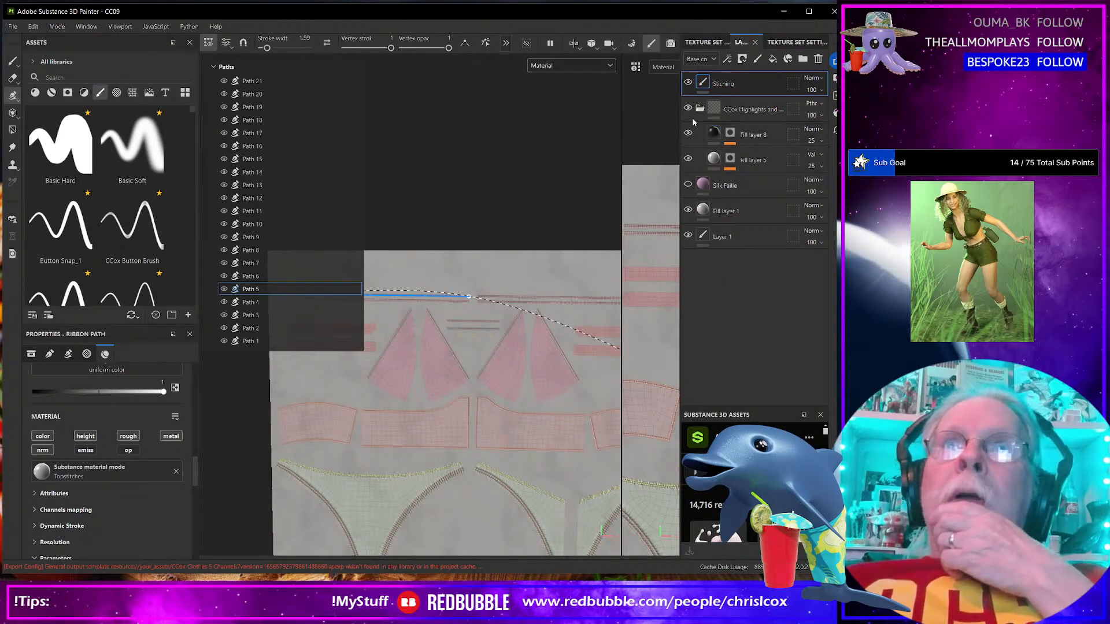
Show the Silk Faille layer, hide Fill layer 1, and examine the stitched fabric on the bra and panty in the 3D view
left_click(688, 184)
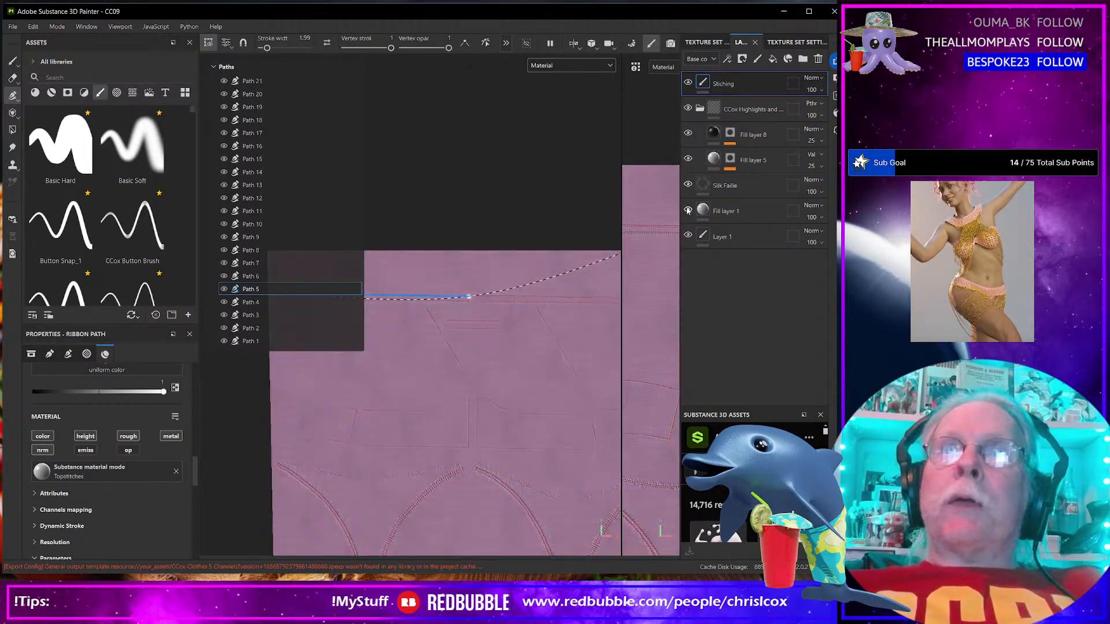
left_click(687, 211)
key("F1")
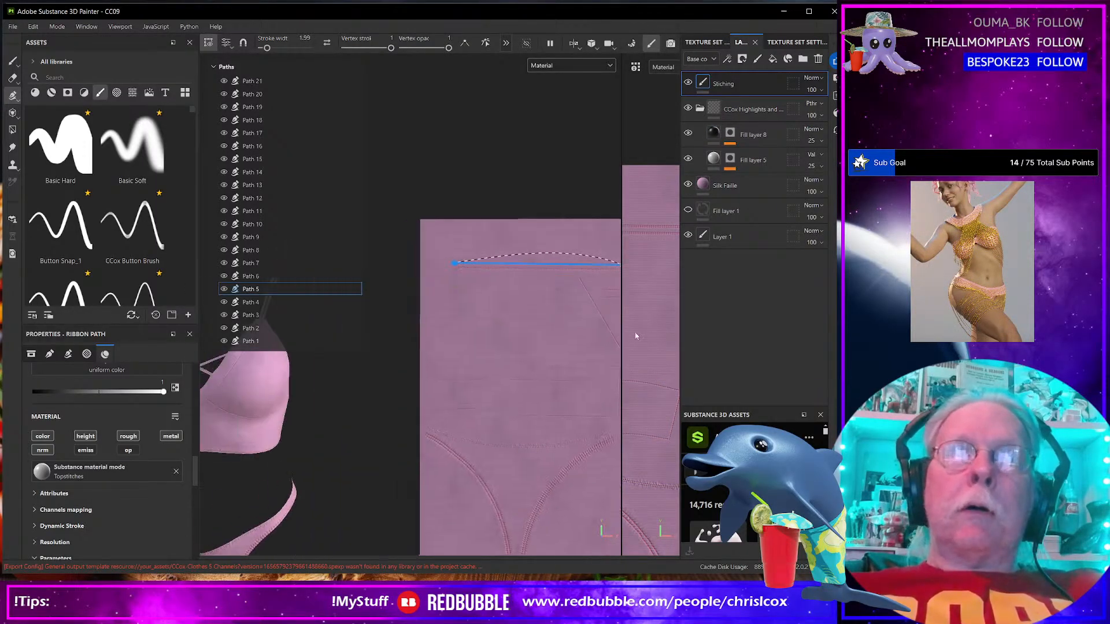
key("F2")
scroll(436, 380, "up", 3)
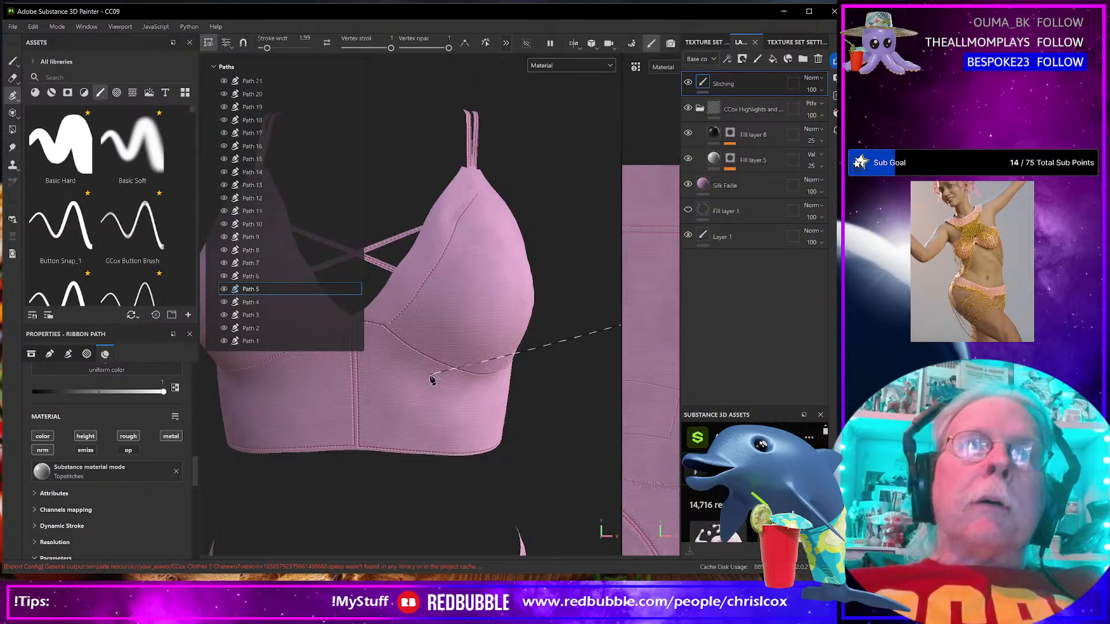
scroll(433, 380, "up", 4)
scroll(430, 380, "down", 6)
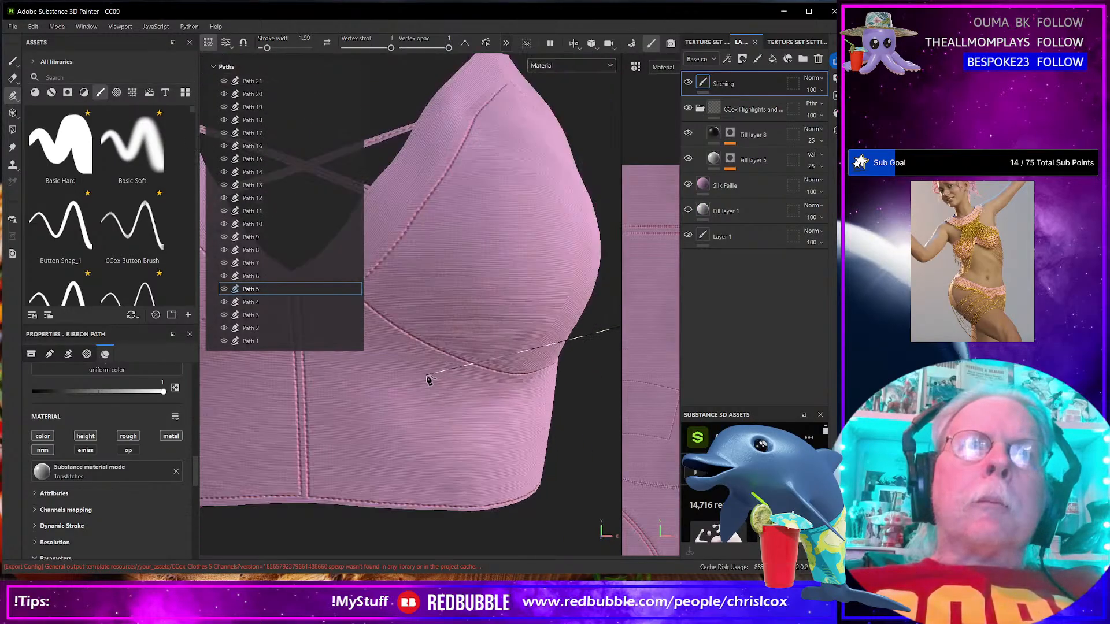
scroll(428, 380, "down", 1)
left_click_drag(430, 383, 511, 251)
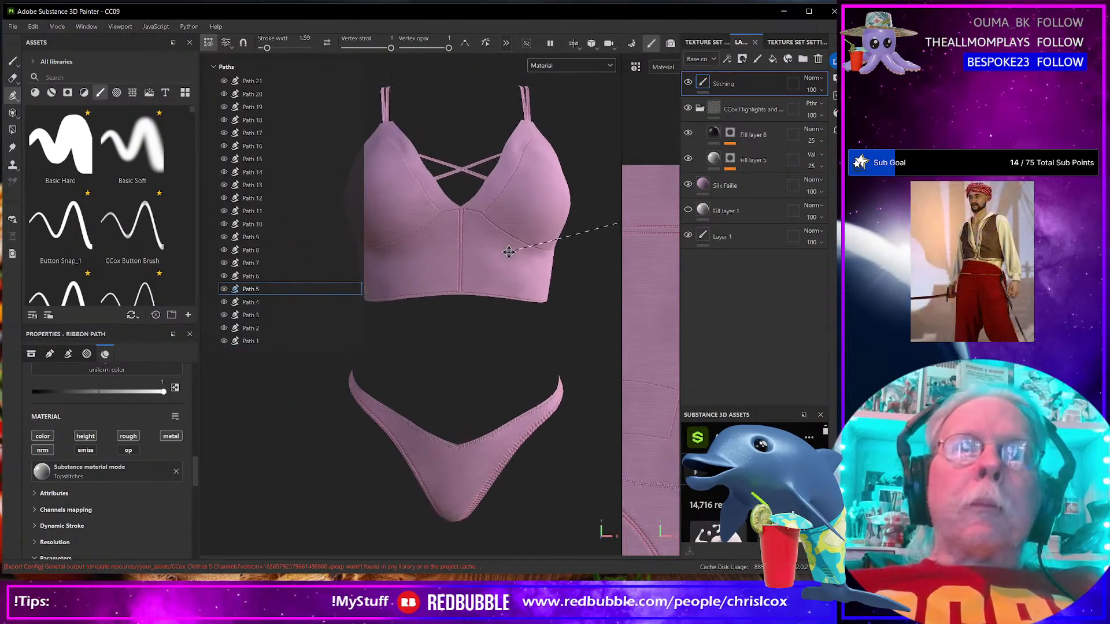
scroll(528, 446, "up", 3)
scroll(529, 454, "down", 3)
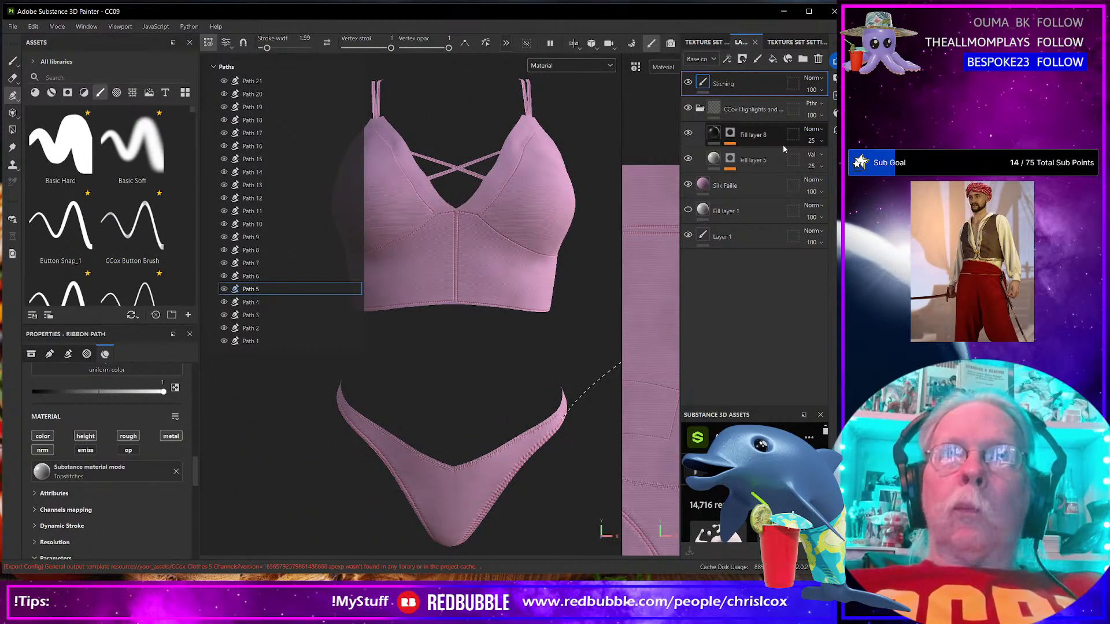
Move the Stiching layer directly above Silk Faille and add a fill layer between them with only the color channel active
left_click_drag(745, 85, 751, 171)
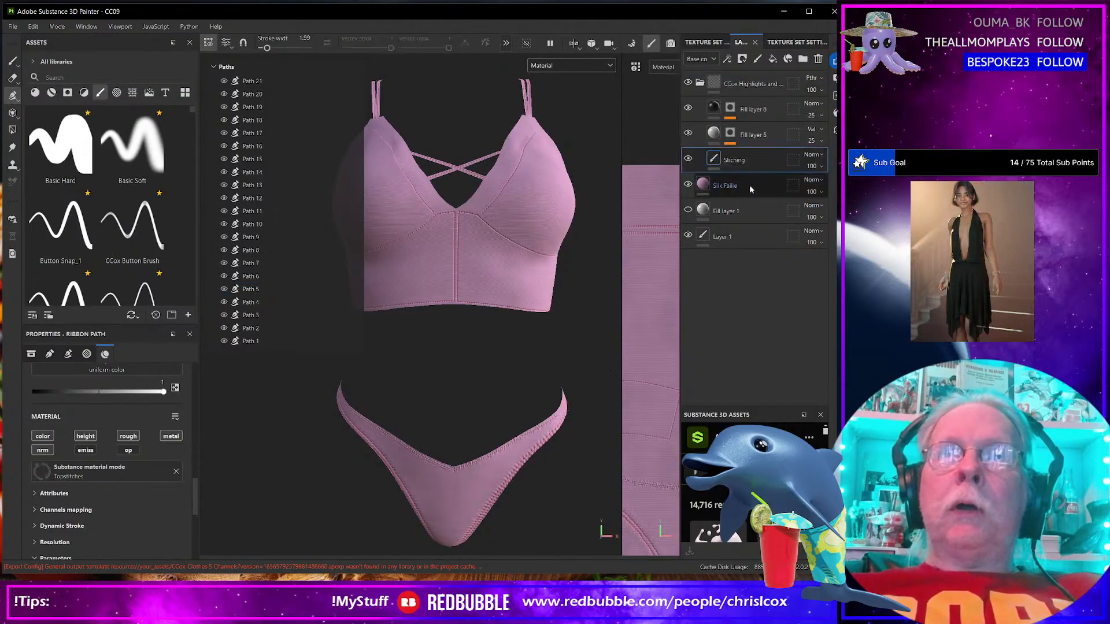
left_click(703, 186)
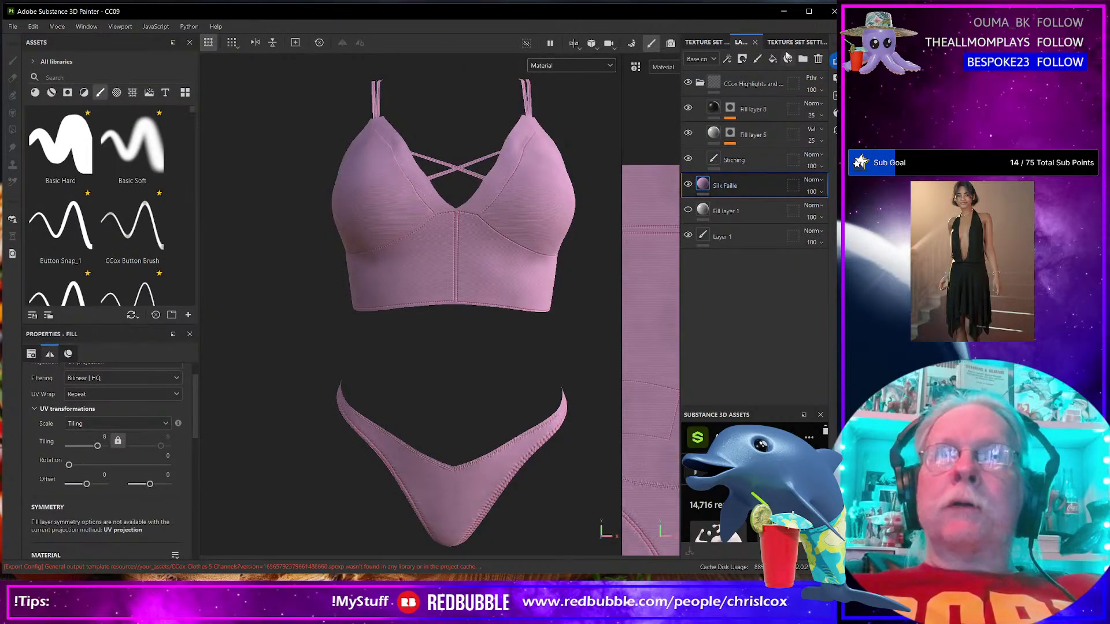
left_click(772, 59)
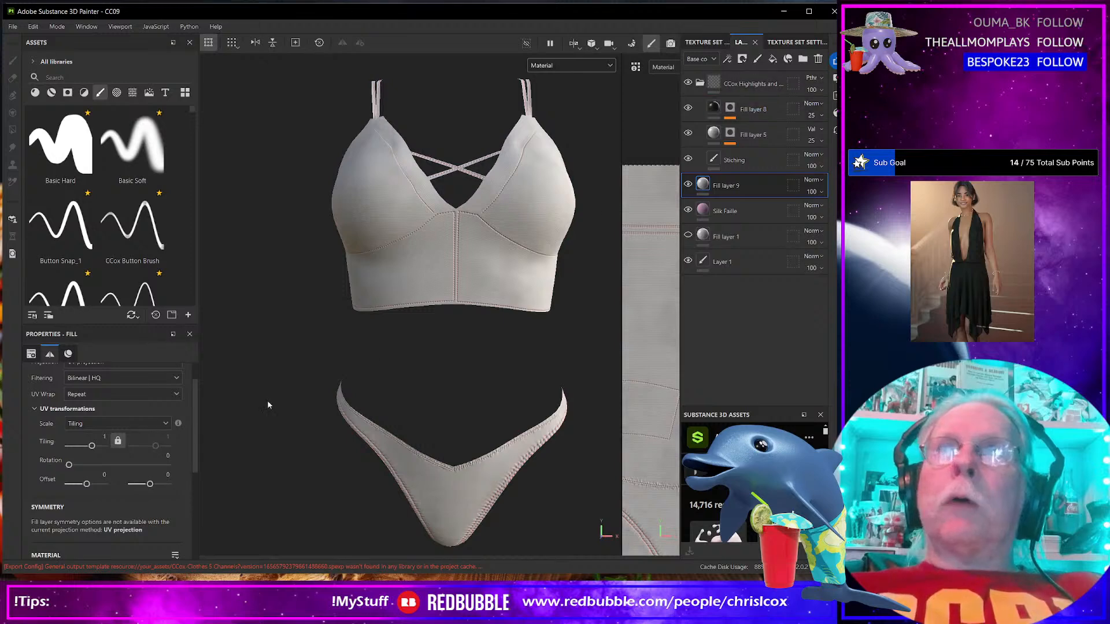
scroll(150, 464, "down", 5)
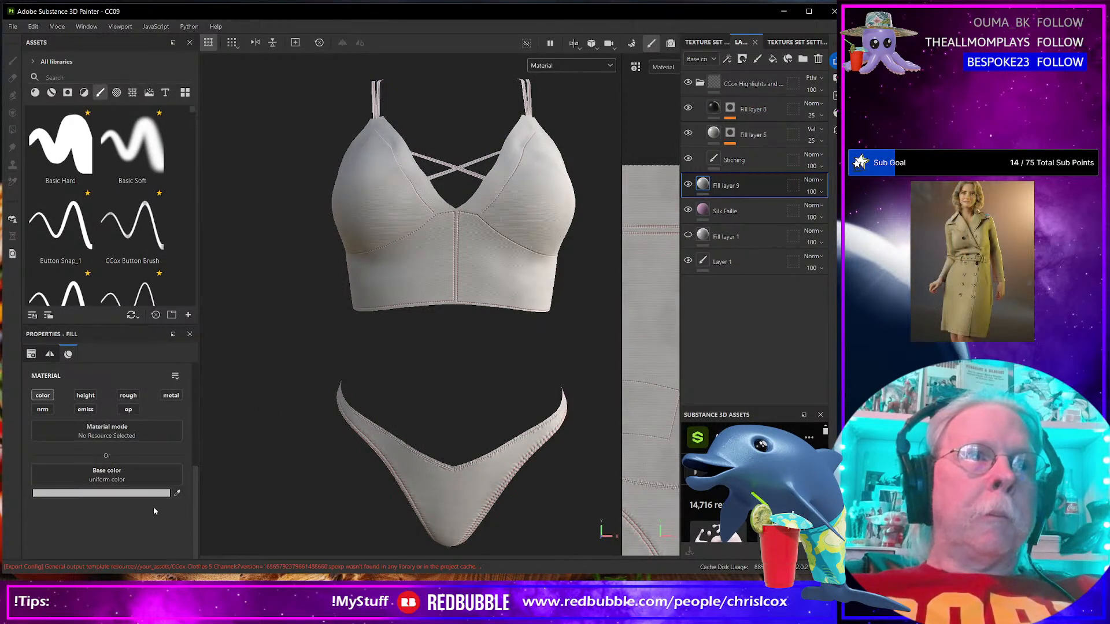
left_click(152, 495)
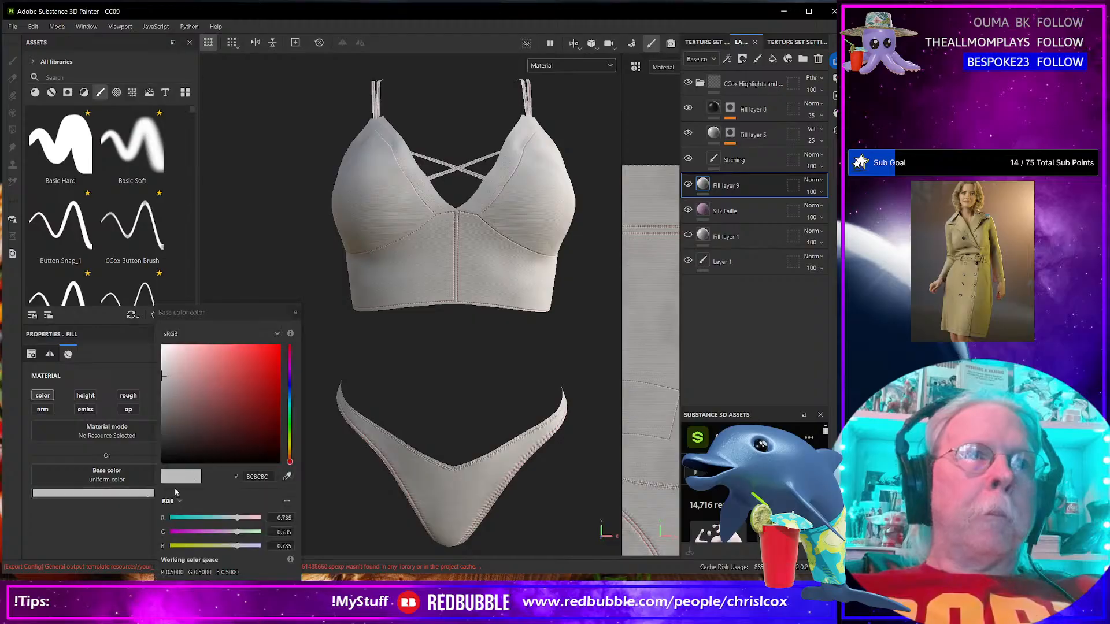
left_click(295, 313)
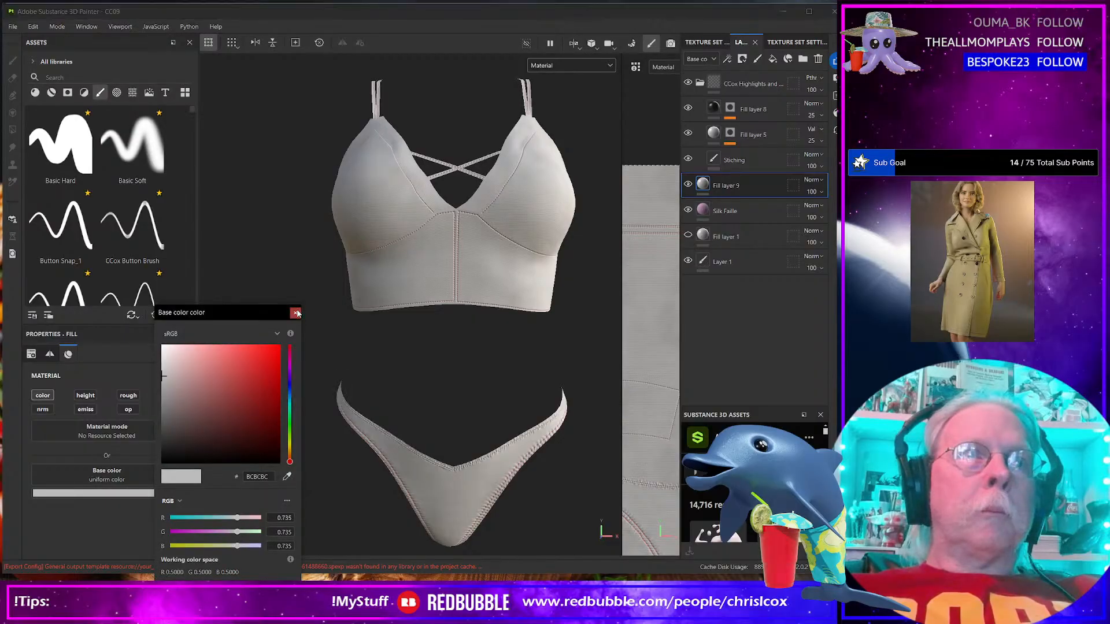
Take the Stiching layer out of the highlights group and add an empty filter effect to it
scroll(461, 247, "up", 6)
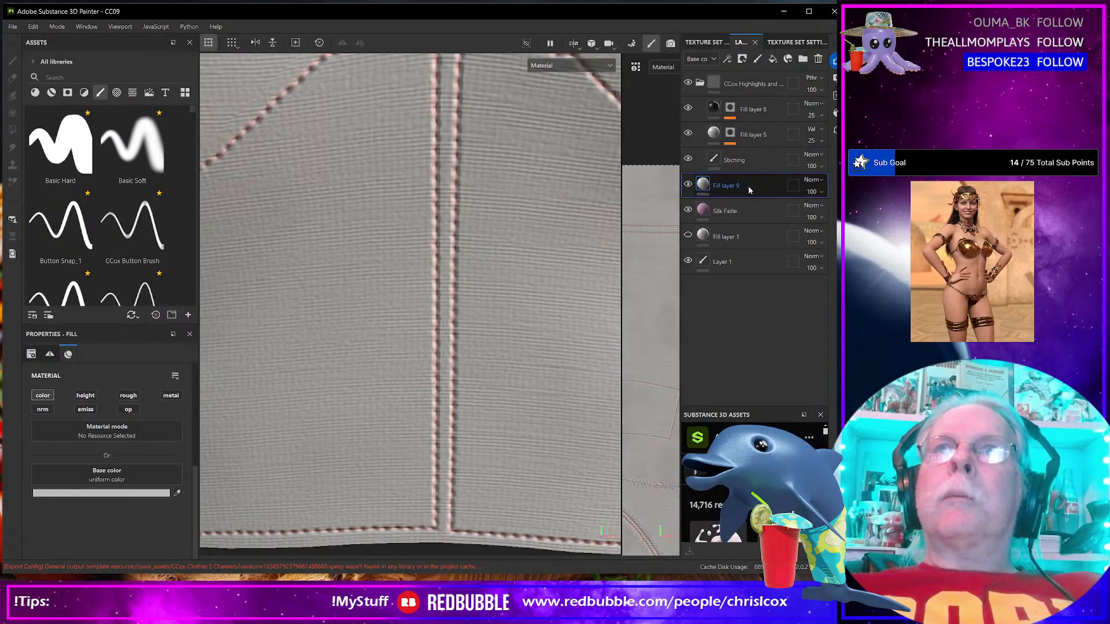
left_click(718, 160)
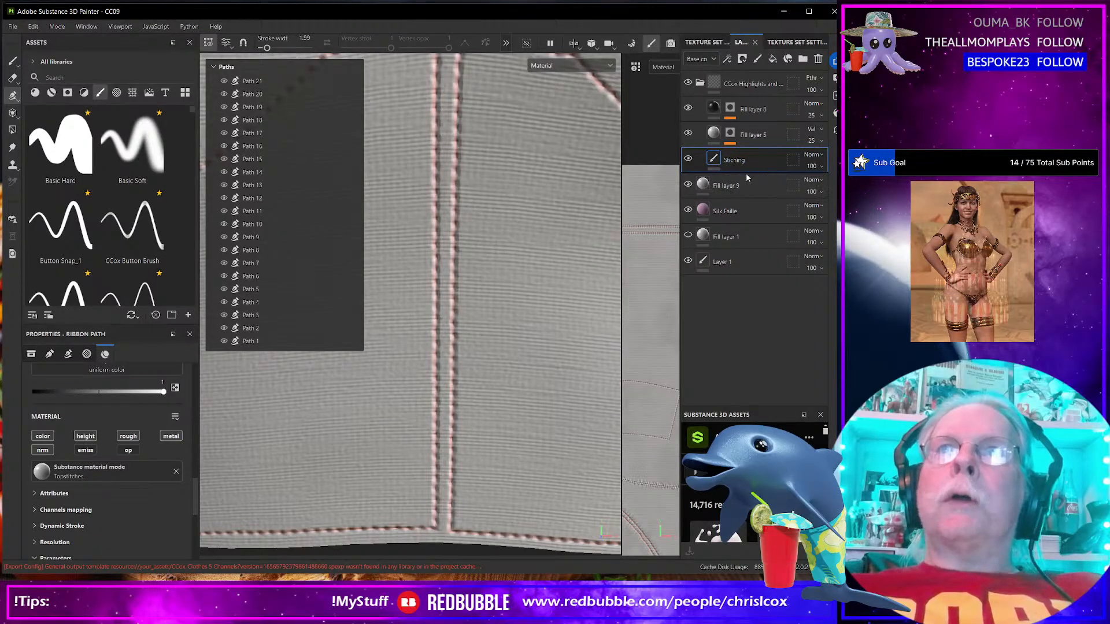
left_click(730, 63)
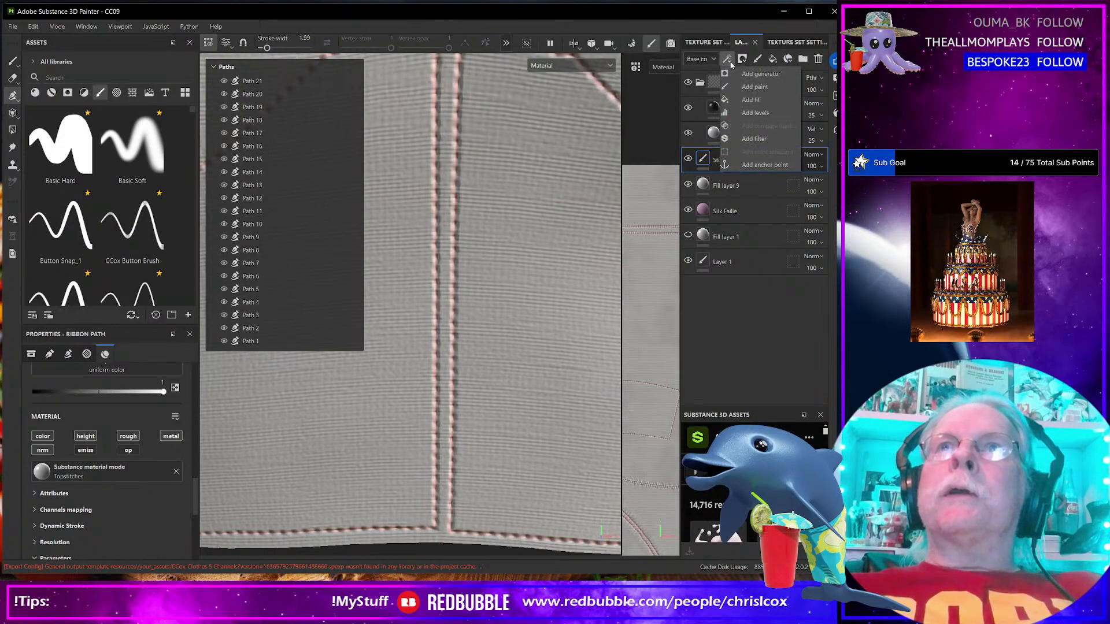
left_click(752, 139)
Use HSL Perceptive as the Stiching layer's filter and set its saturation and lightness to 0
left_click(177, 414)
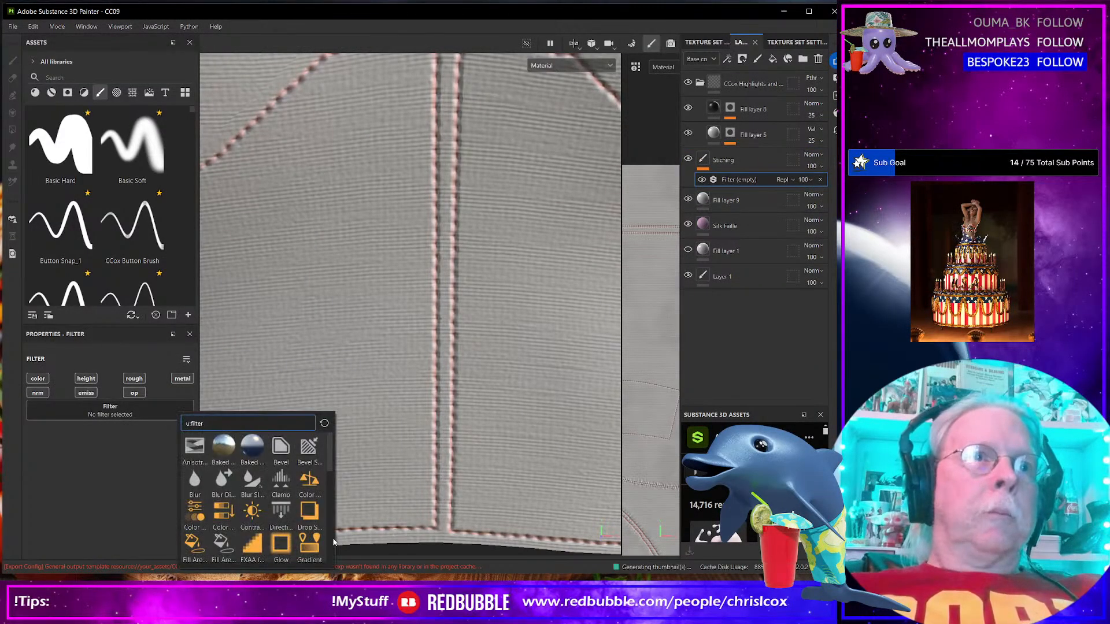
scroll(302, 536, "down", 2)
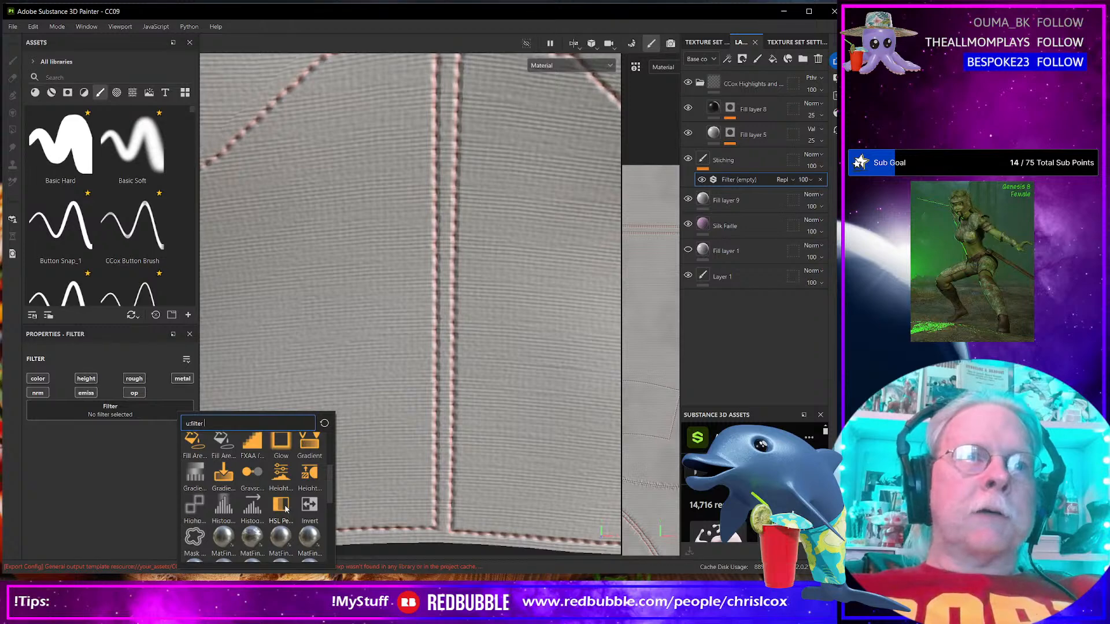
left_click(285, 509)
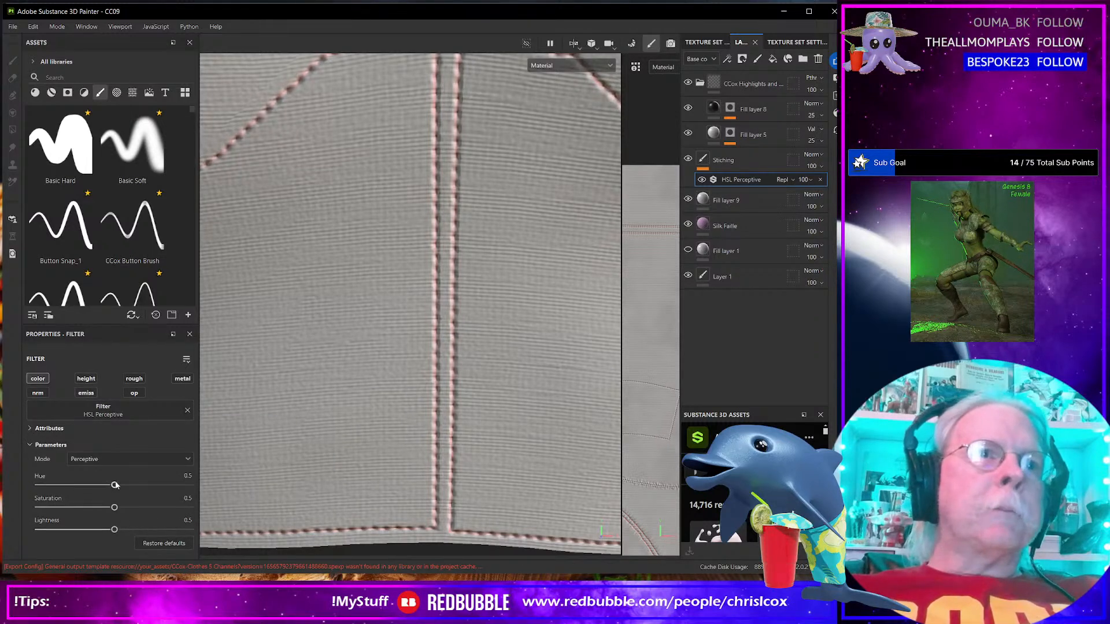
left_click_drag(115, 508, 40, 507)
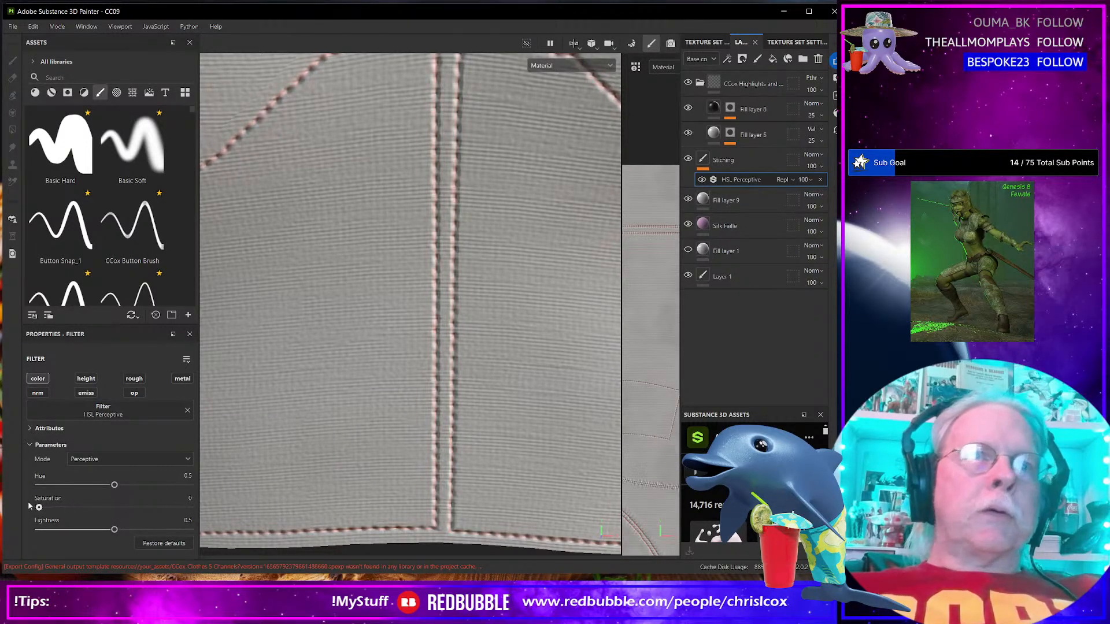
left_click_drag(115, 532, 23, 528)
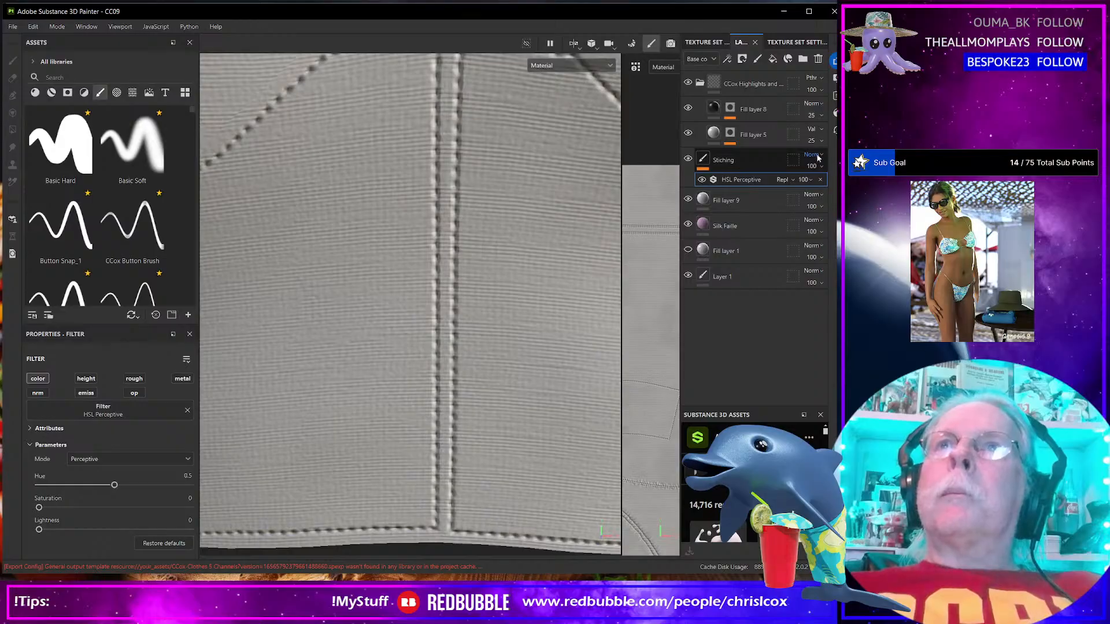
left_click(716, 61)
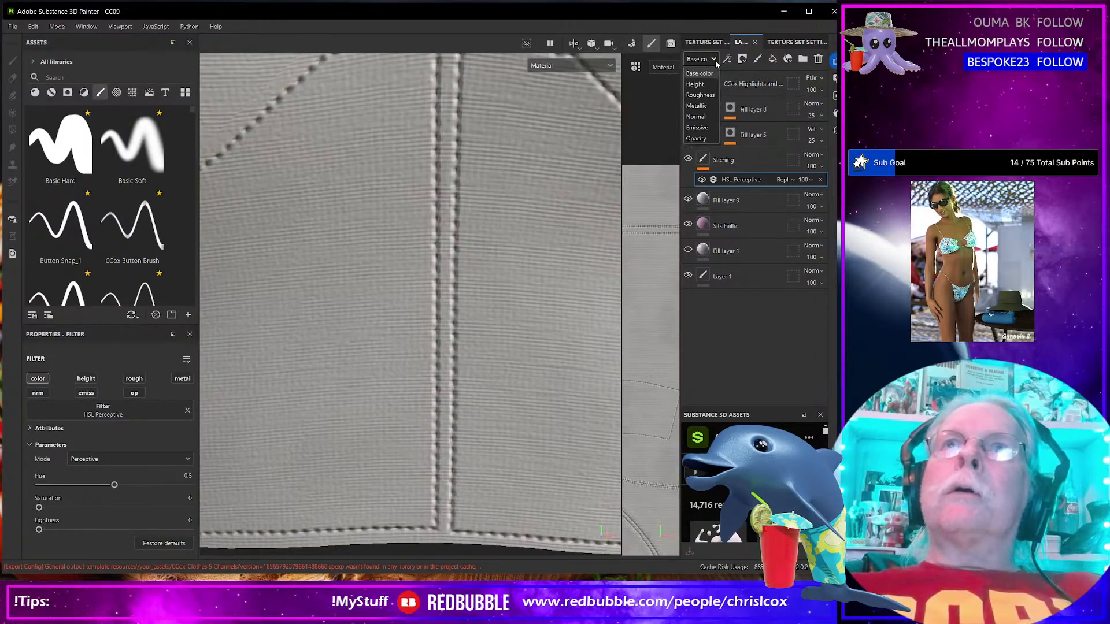
left_click(705, 84)
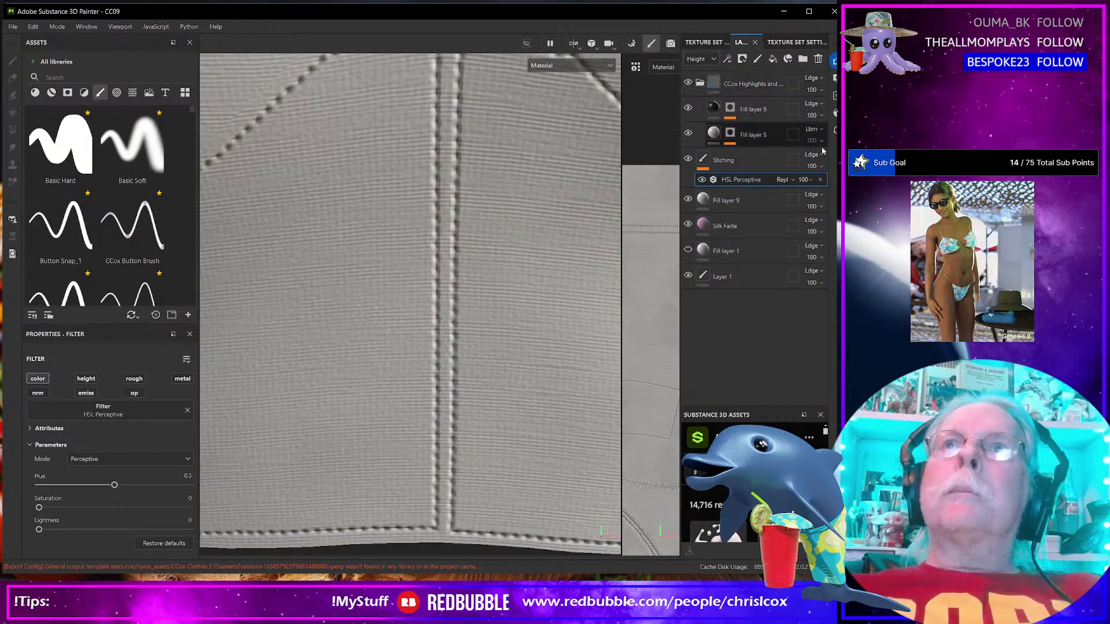
left_click(820, 155)
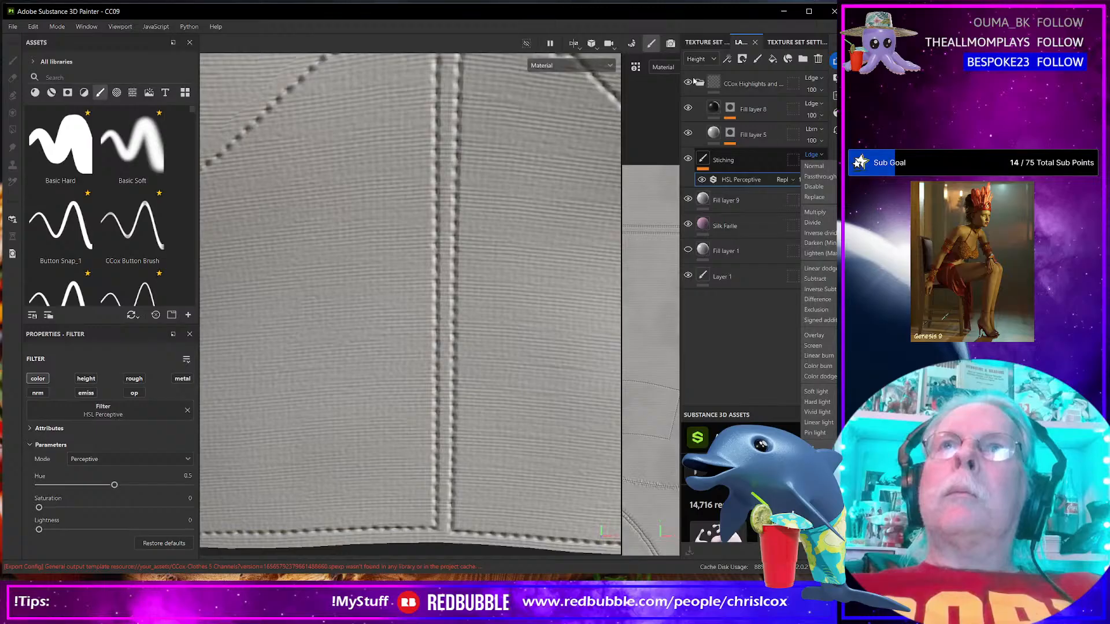
left_click(696, 59)
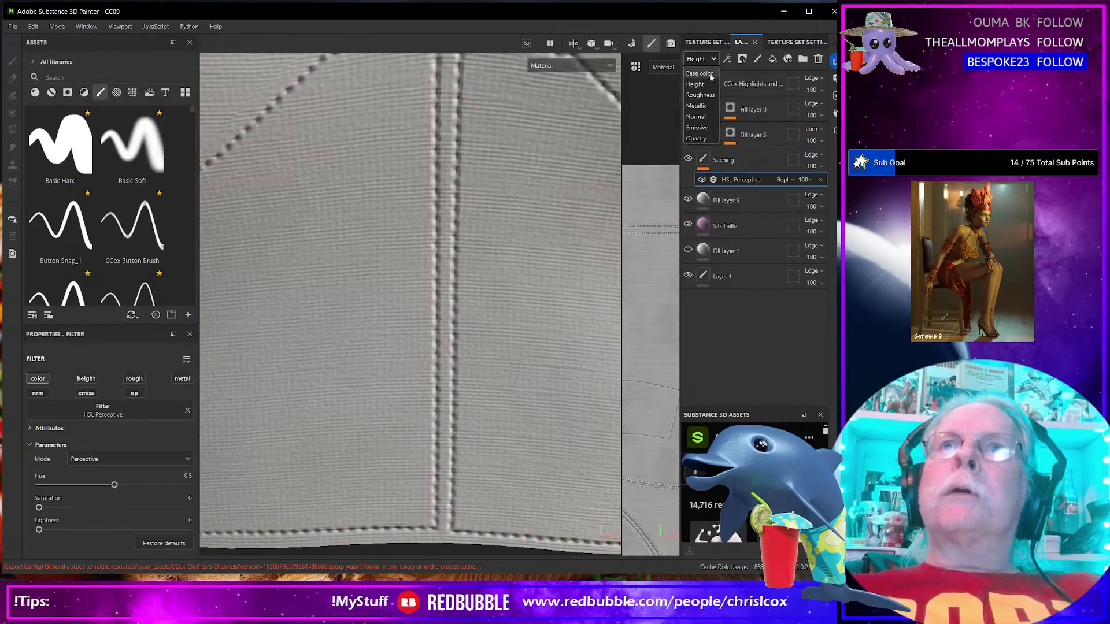
left_click(702, 70)
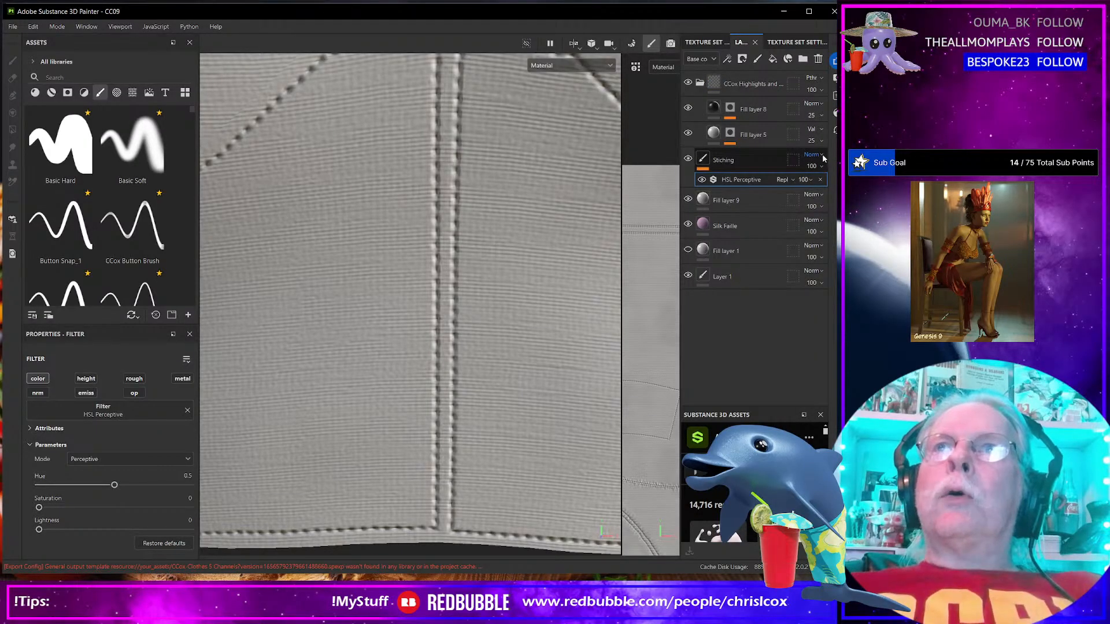
Set the Stiching layer's blending mode to Multiply and its opacity to 31, and check the seams on the bra and panty
left_click(826, 157)
left_click(815, 212)
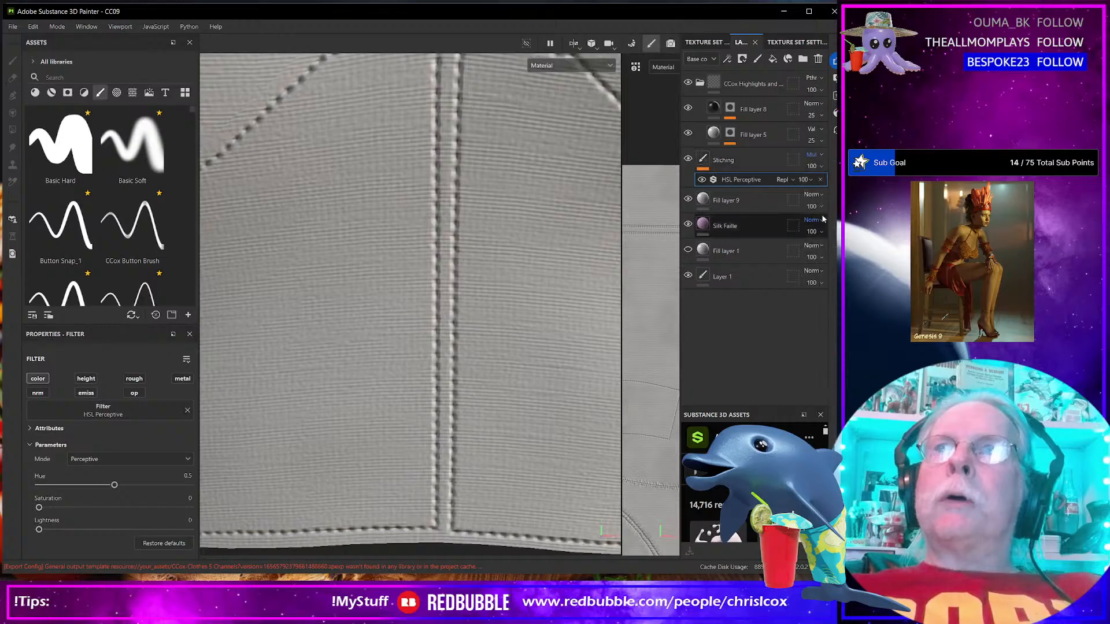
left_click(819, 180)
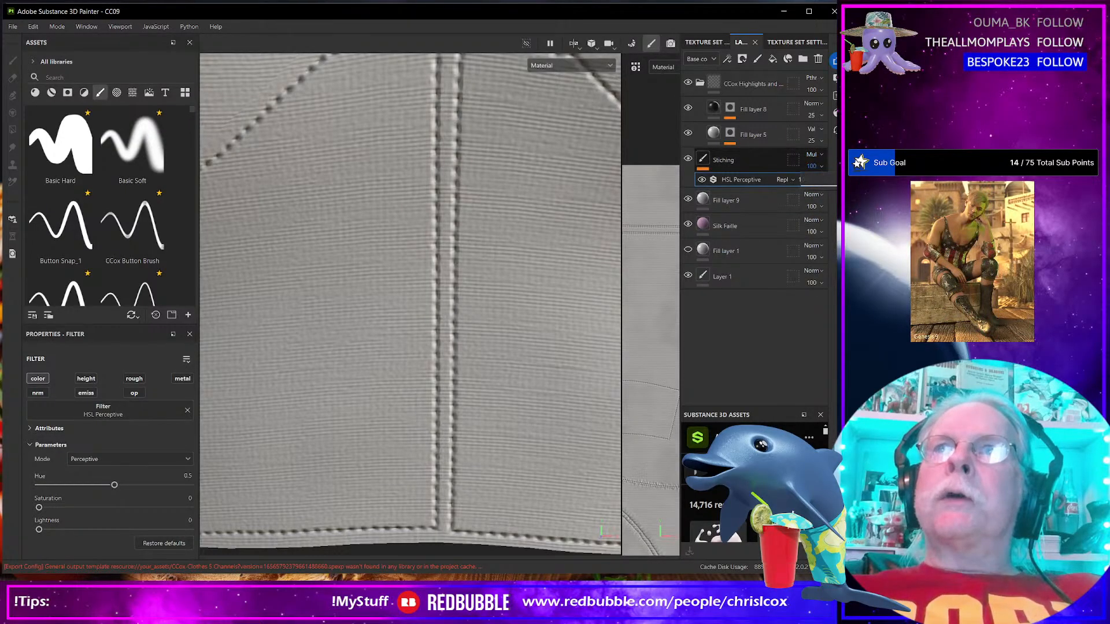
left_click_drag(834, 186, 819, 186)
scroll(515, 342, "down", 2)
scroll(515, 343, "down", 6)
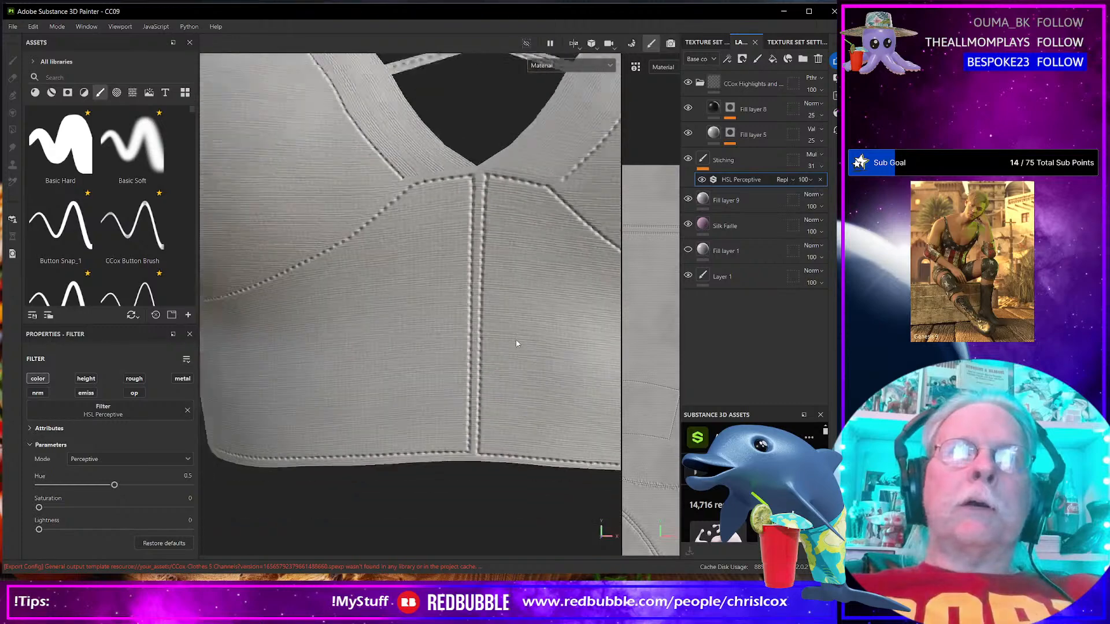
scroll(516, 341, "down", 5)
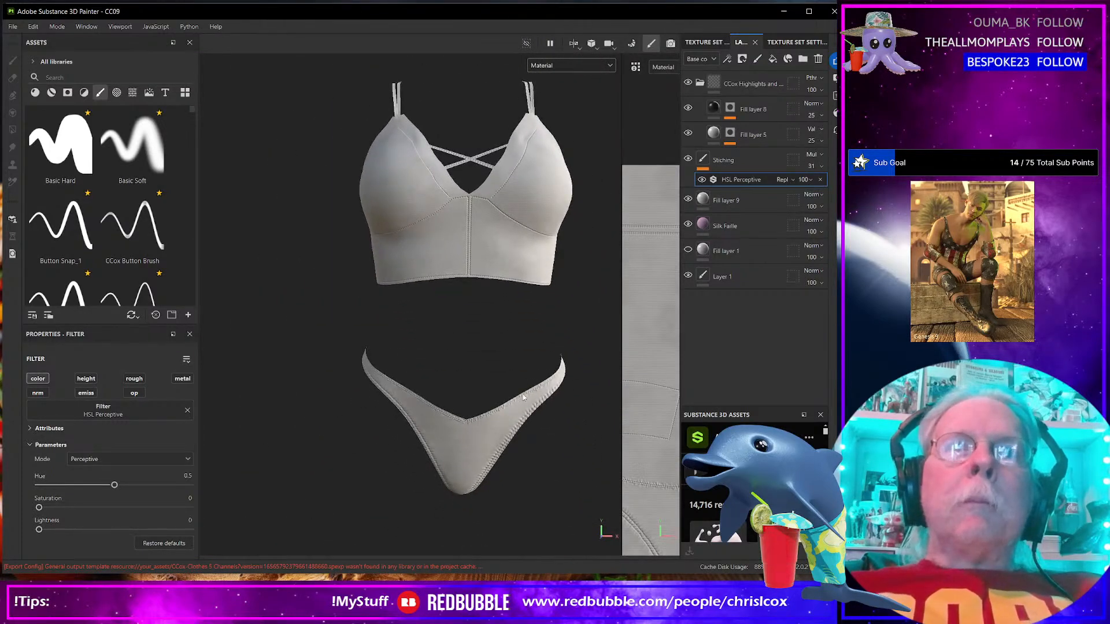
left_click_drag(489, 373, 437, 377)
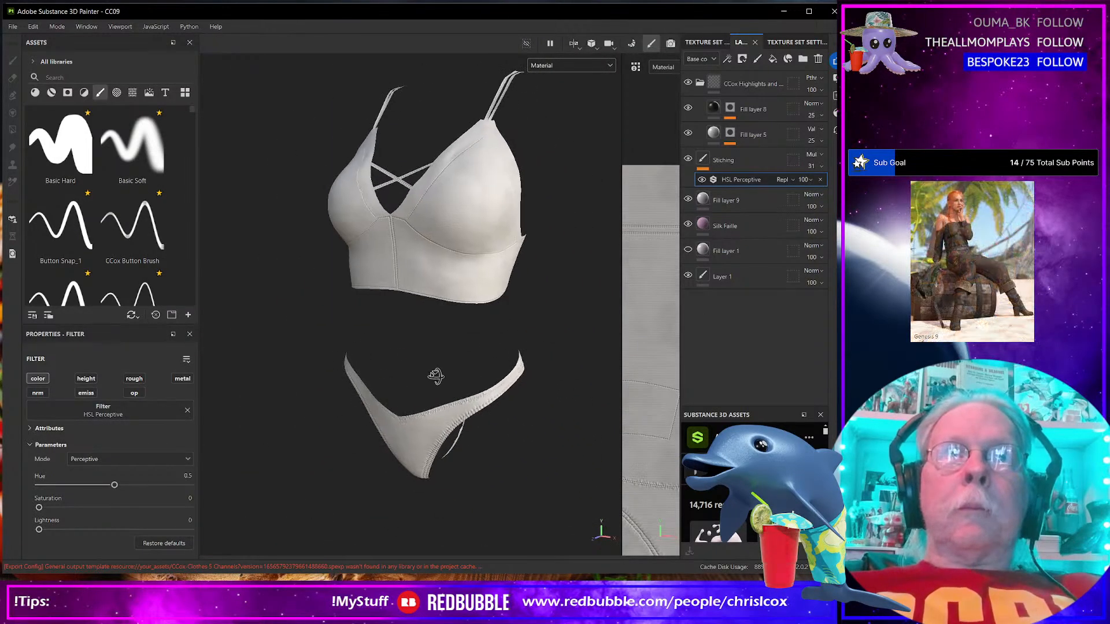
scroll(449, 379, "up", 2)
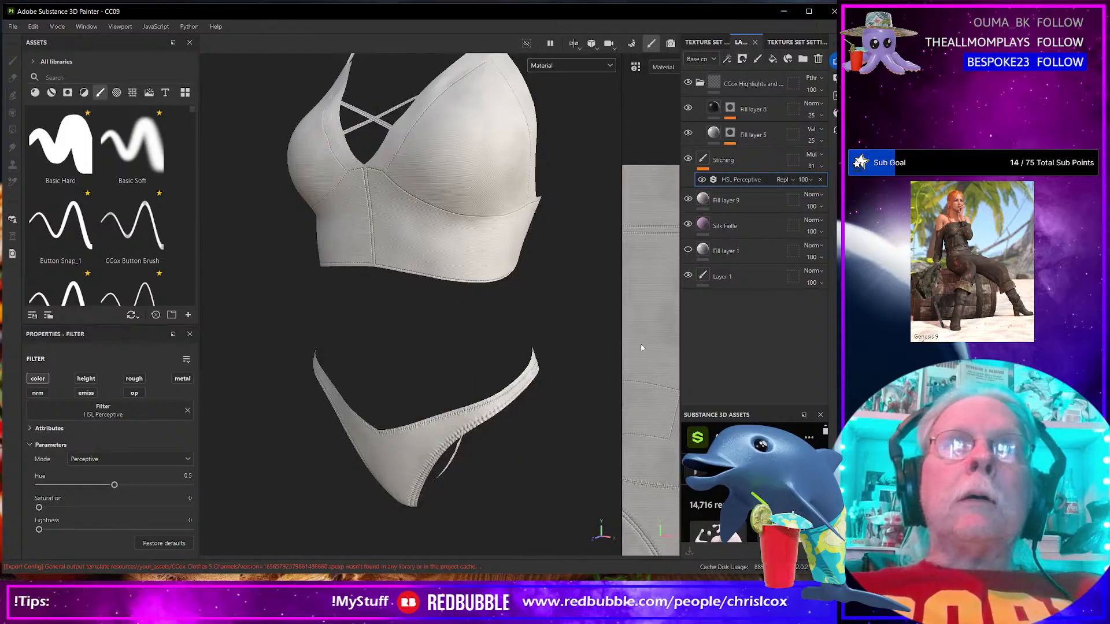
Change Fill layer 9's base color to a light, slightly bluish grey and save the project
left_click(709, 200)
left_click(166, 493)
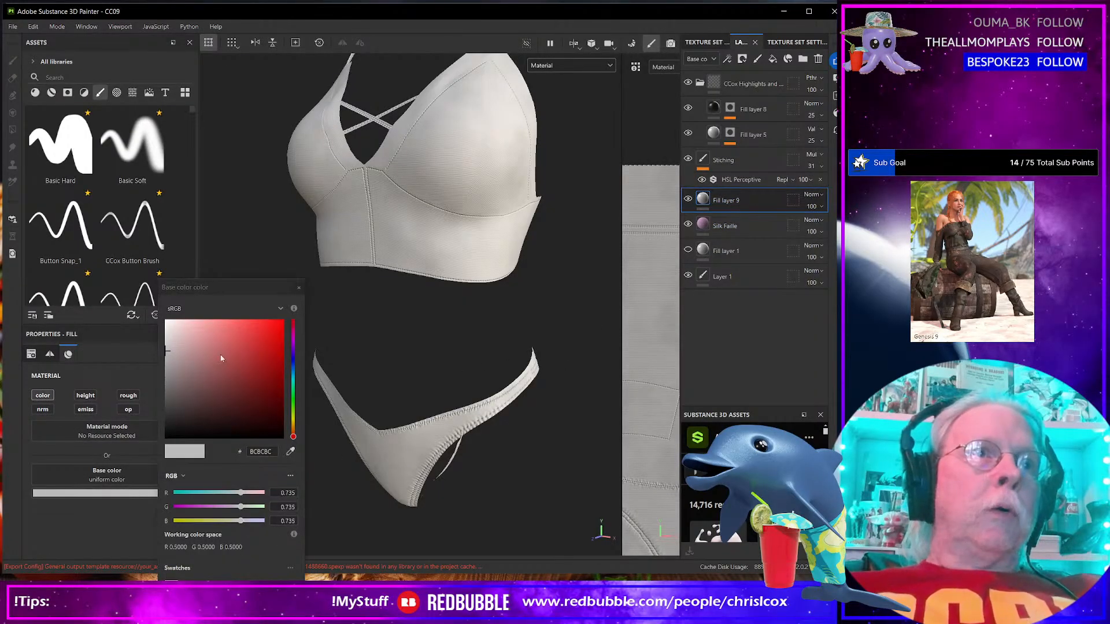
left_click(293, 367)
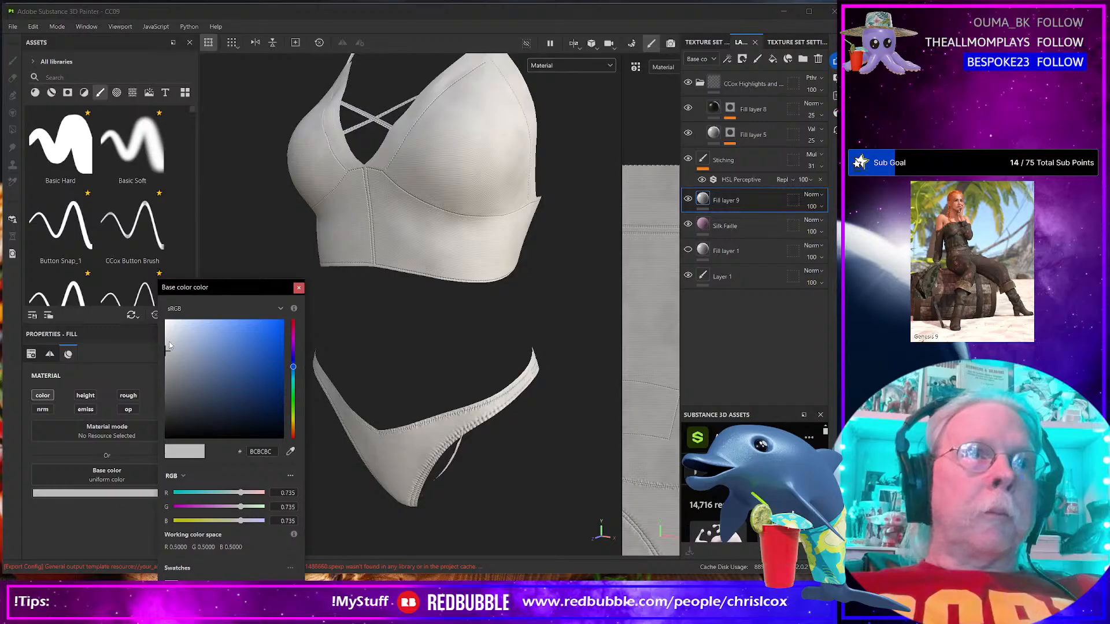
left_click(169, 354)
left_click_drag(170, 356, 172, 360)
left_click(299, 288)
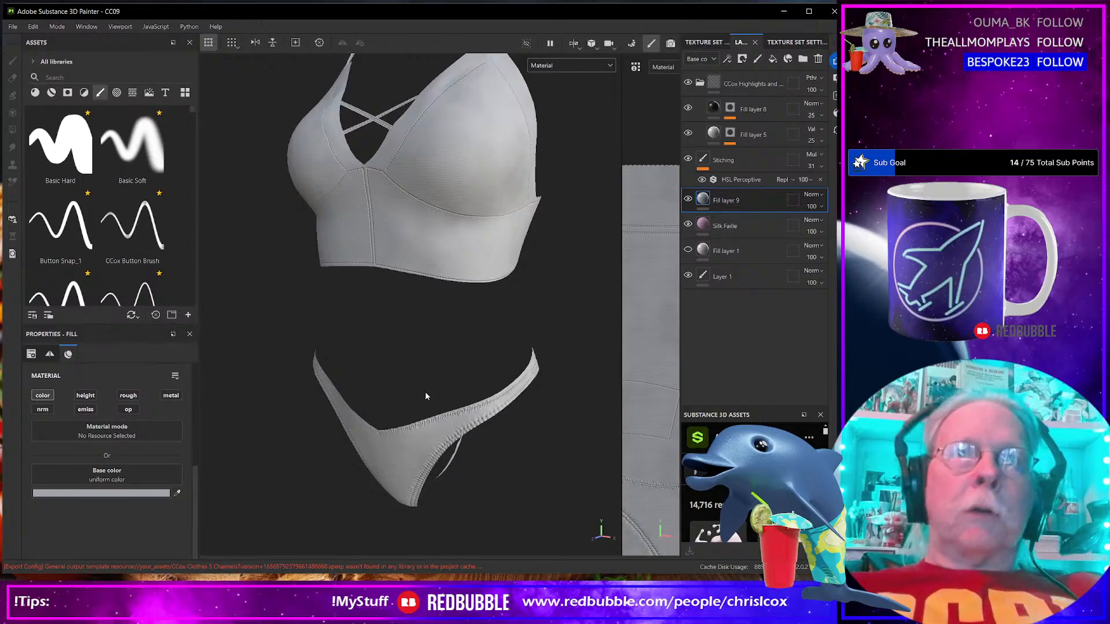
key("ctrl+s")
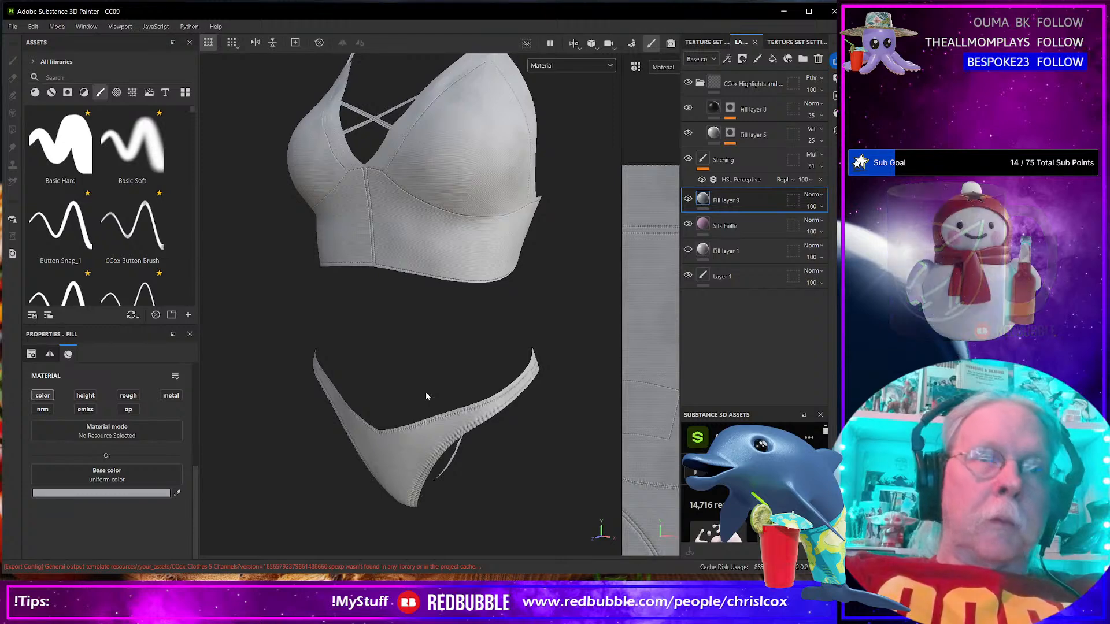
Set the texture export's output template to CCox-Clothes 6 Channels
key("ctrl+shift+e")
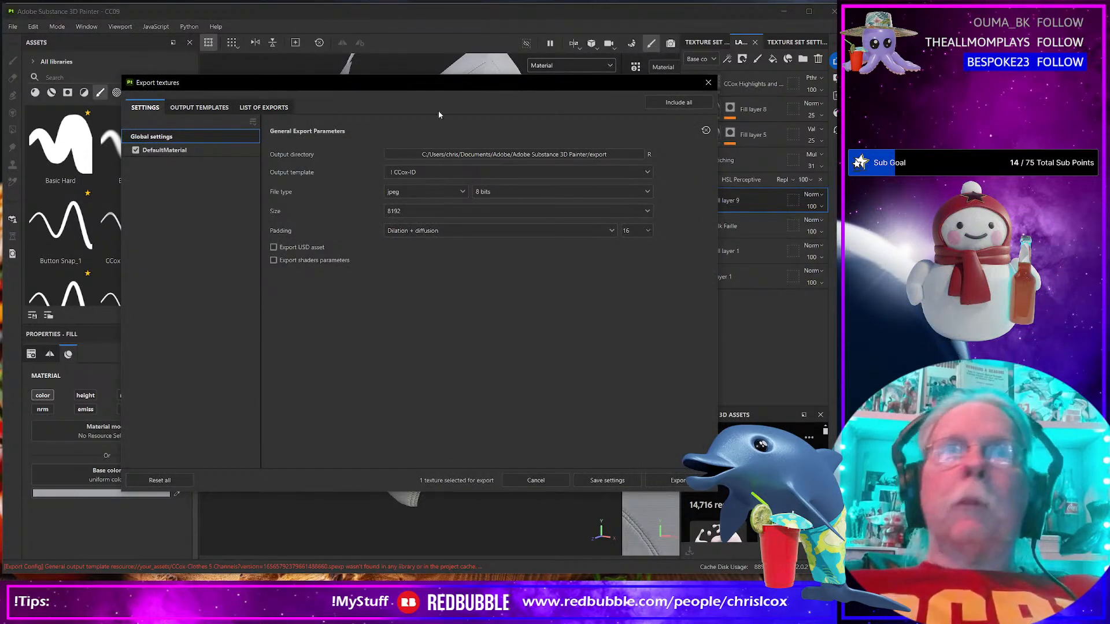
left_click_drag(446, 85, 409, 80)
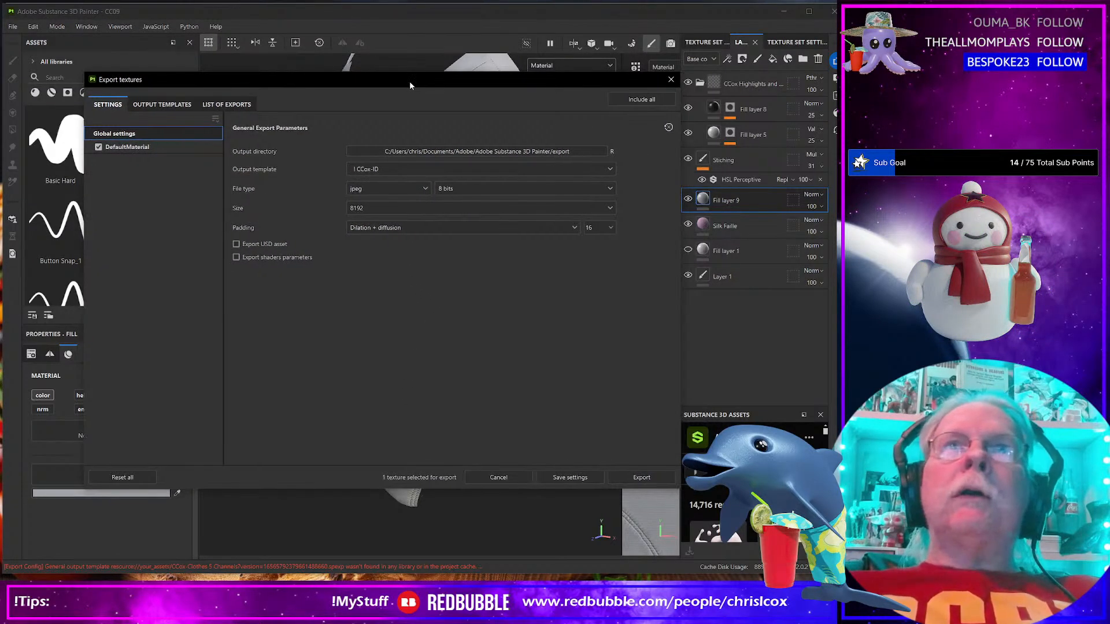
left_click(458, 169)
scroll(446, 233, "up", 3)
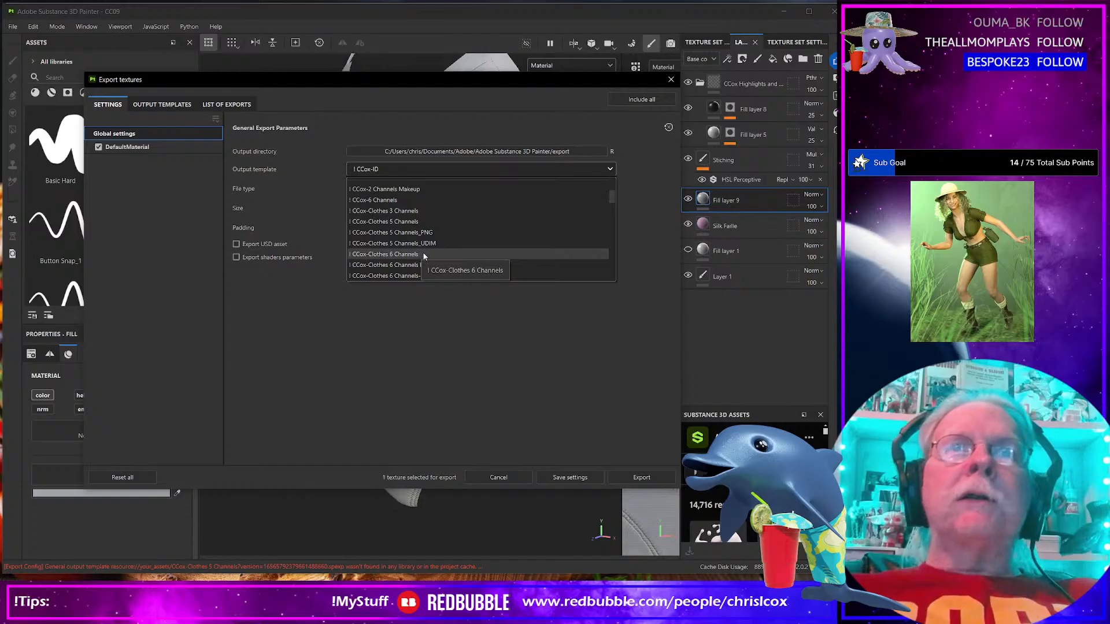
left_click(421, 254)
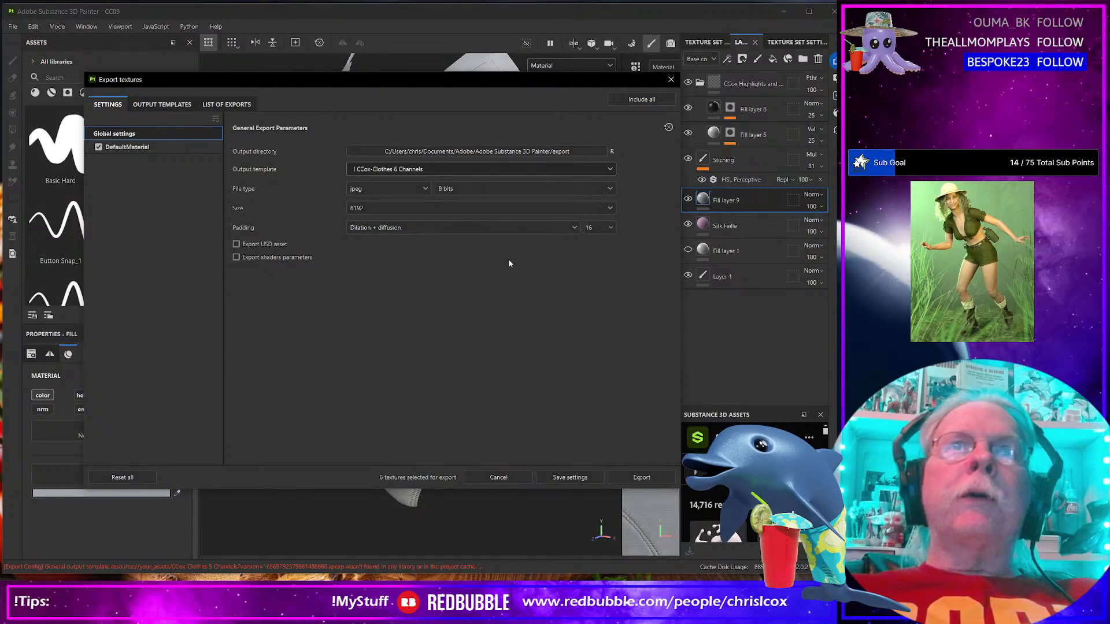
Try to export the CC09 textures as 8-bit JPEGs at size 8192, and close the export dialog
left_click(639, 478)
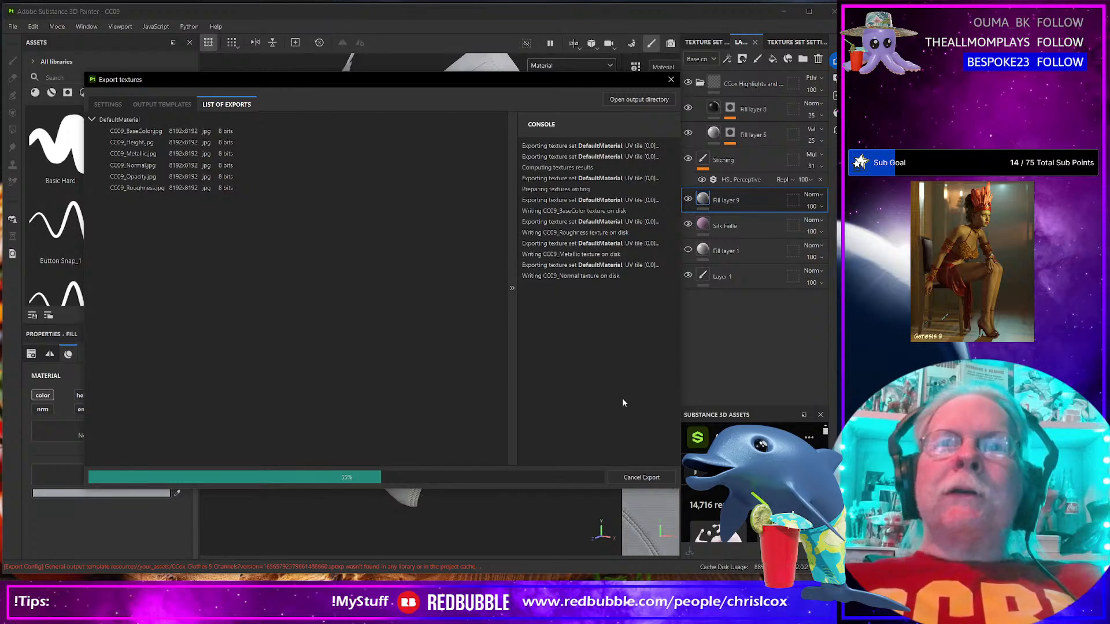
left_click_drag(507, 86, 495, 87)
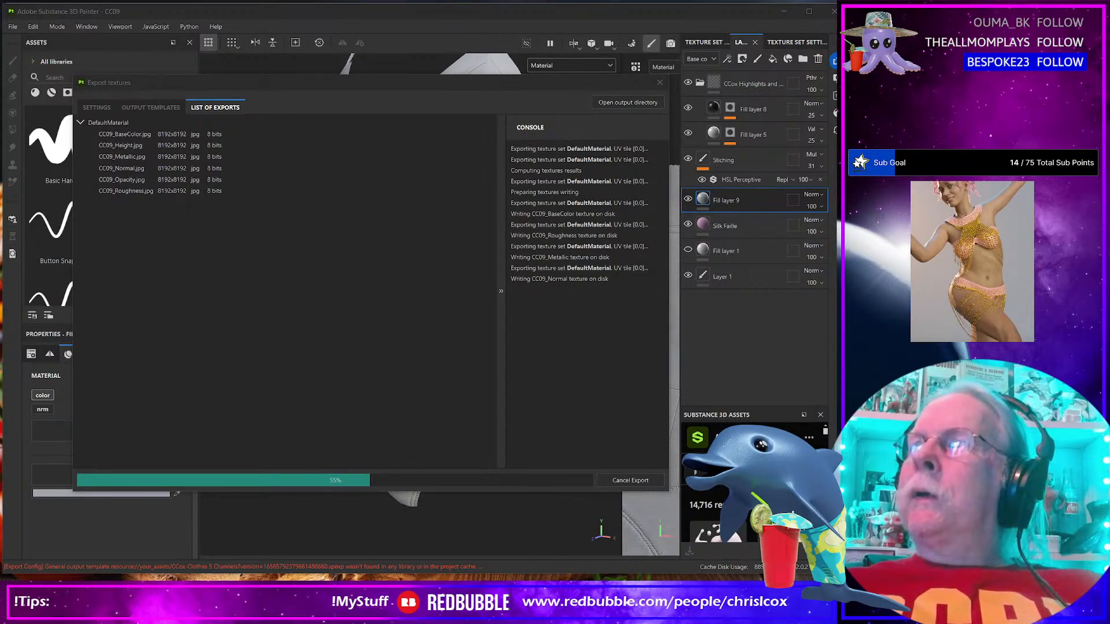
left_click_drag(539, 85, 482, 88)
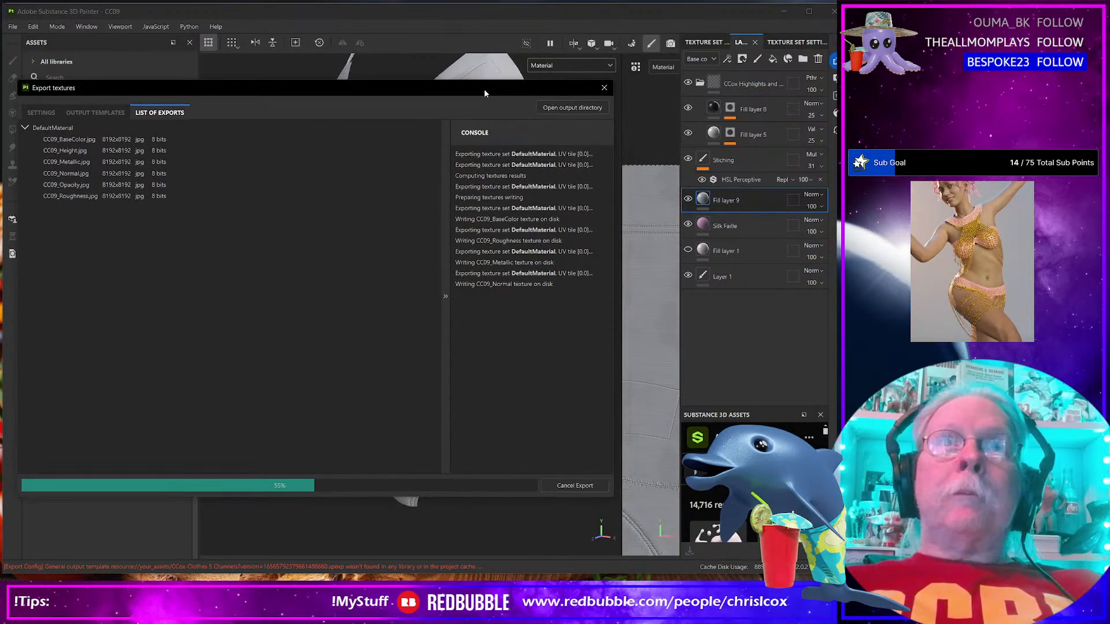
left_click(599, 85)
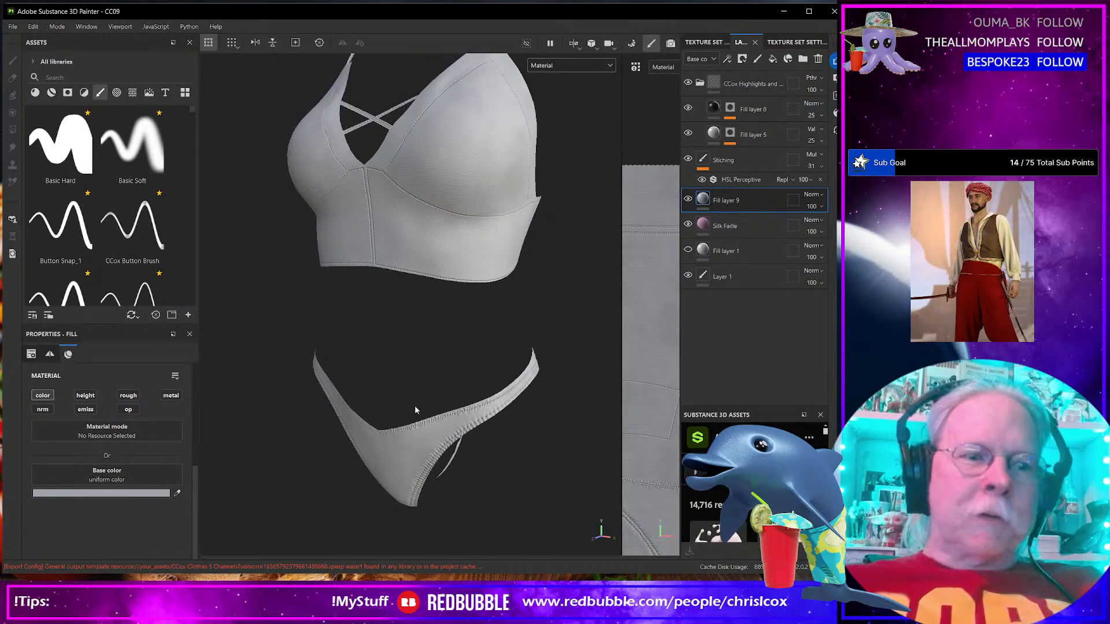
Export the CC09 textures as 8-bit JPEGs at size 4096 and open the output directory
key("ctrl+shift+e")
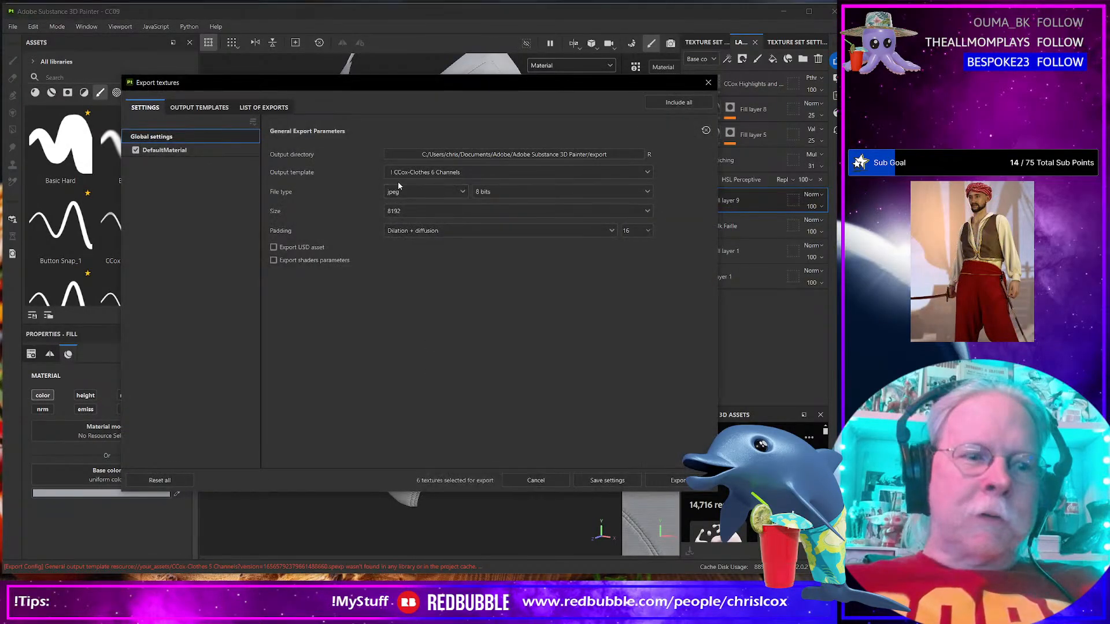
left_click(416, 208)
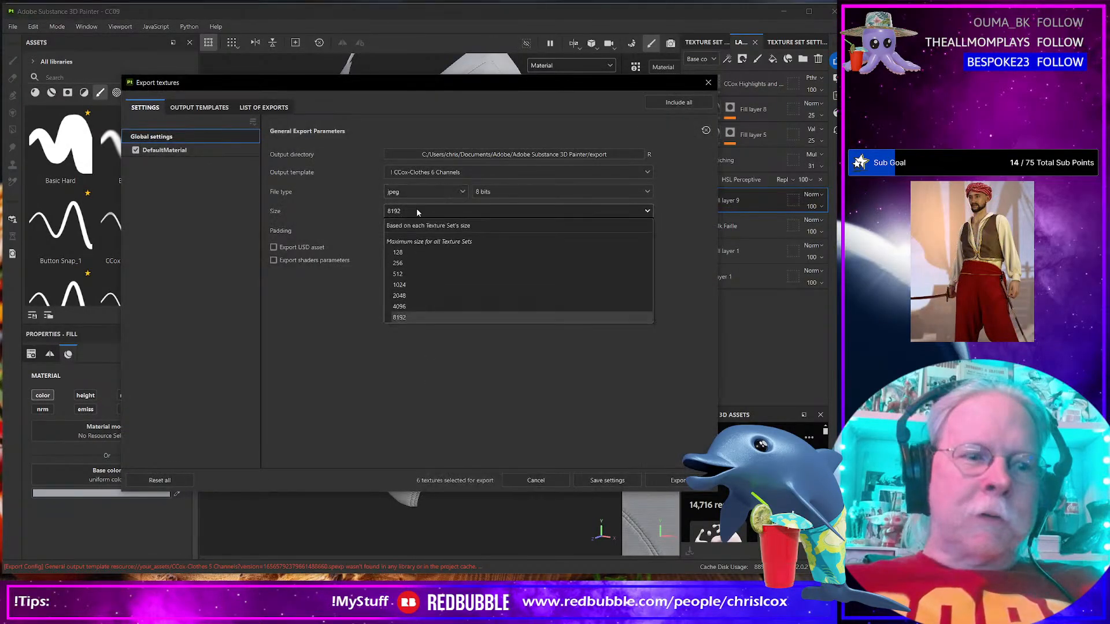
left_click(414, 307)
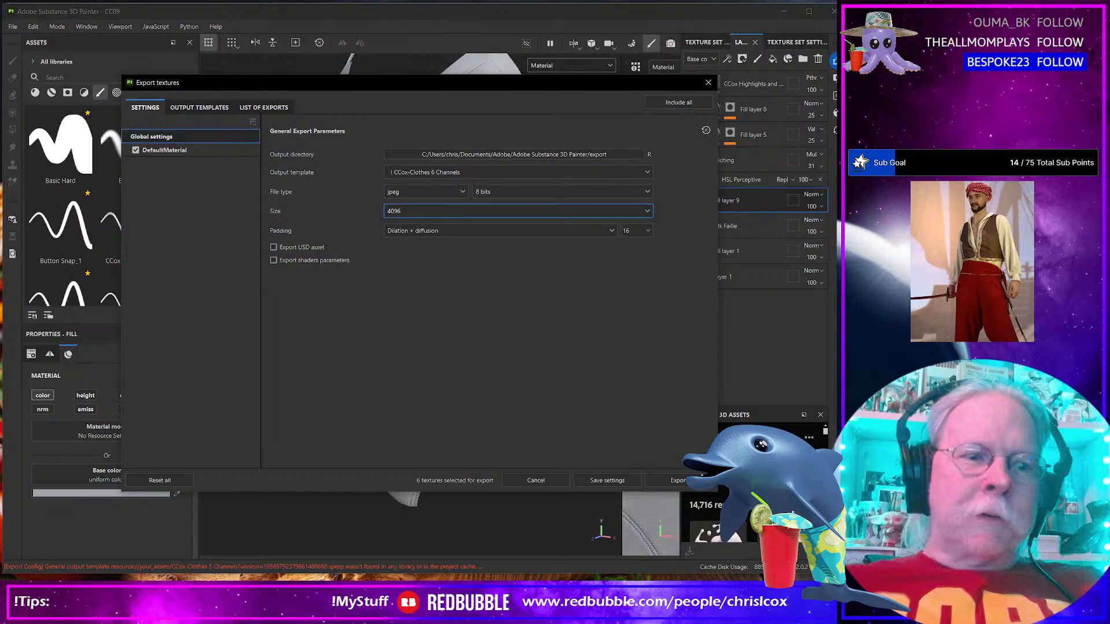
left_click(677, 481)
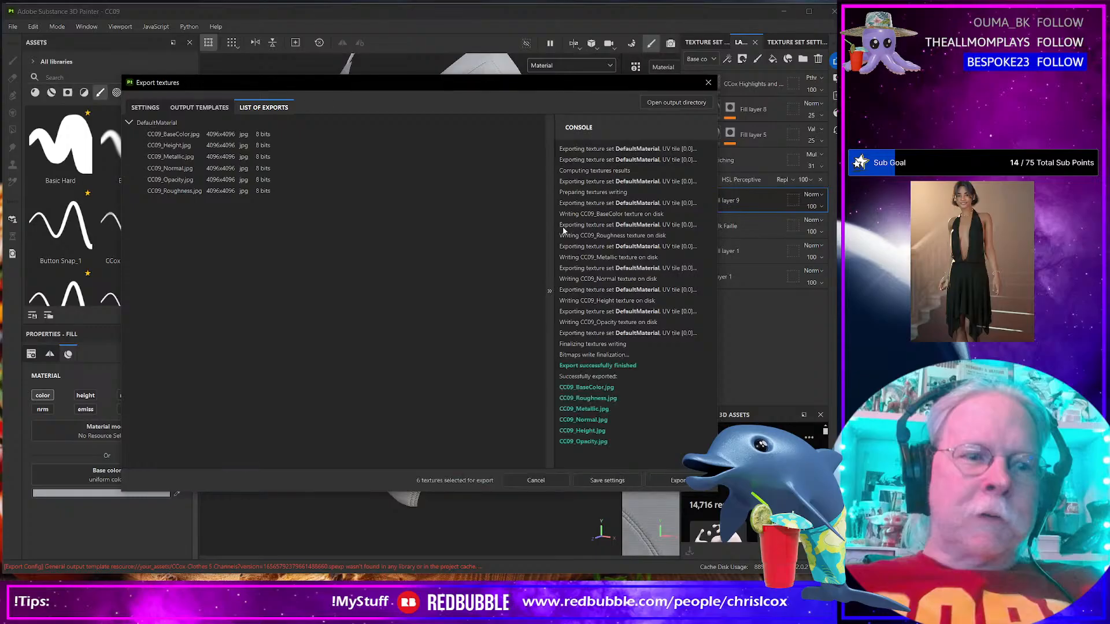
left_click(672, 104)
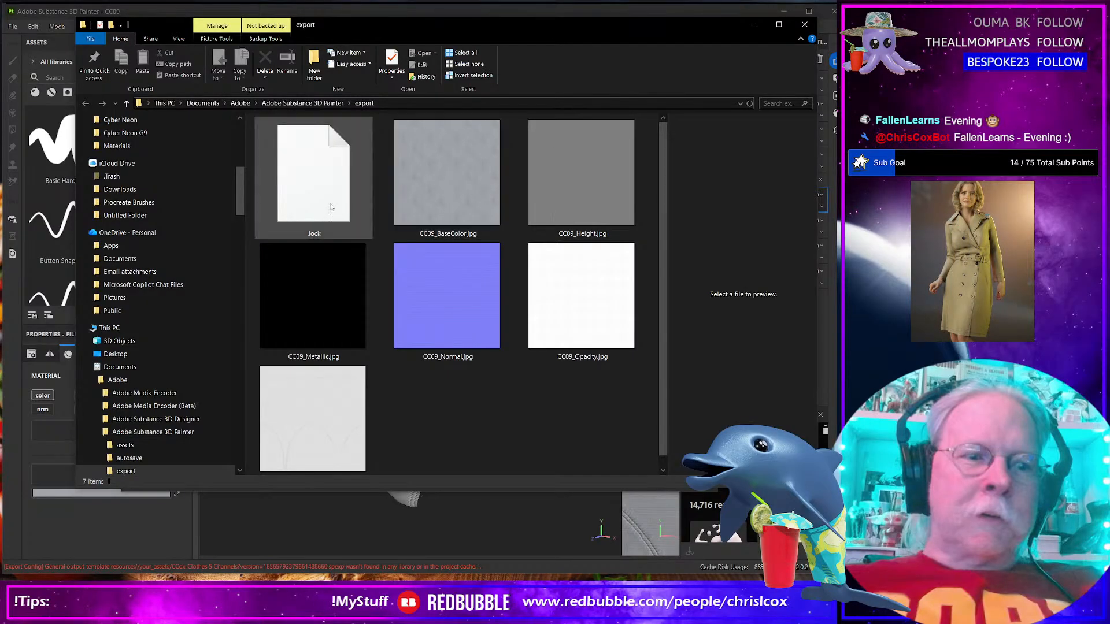
View the exported CC09_Normal.jpg in the photo viewer and close it
left_click(320, 200)
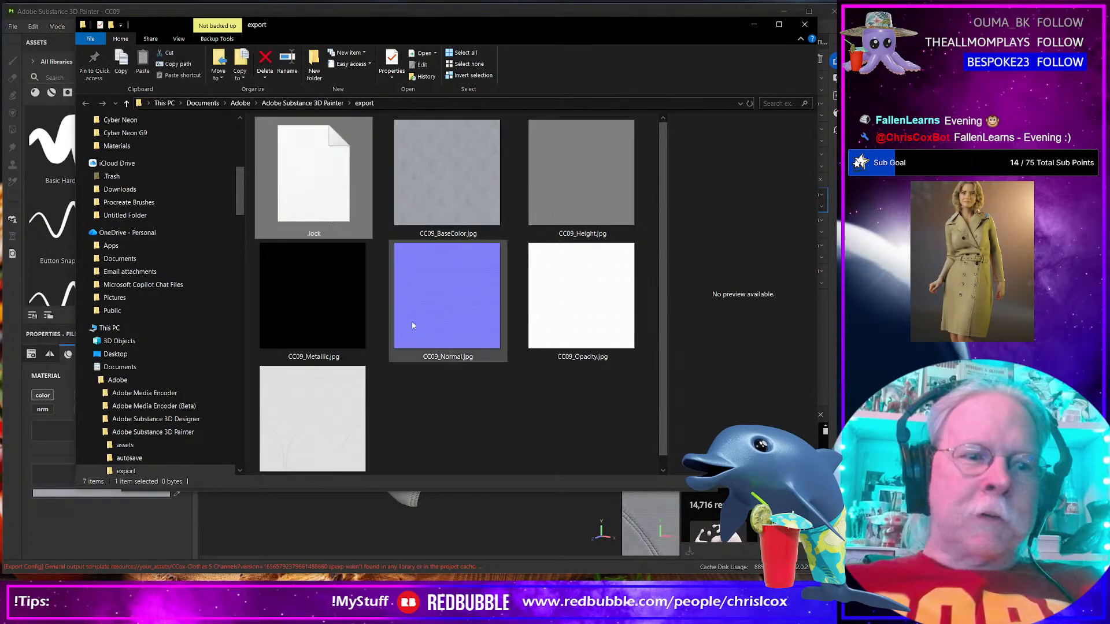
left_click(355, 297)
left_click(434, 188)
left_click(361, 407, "shift")
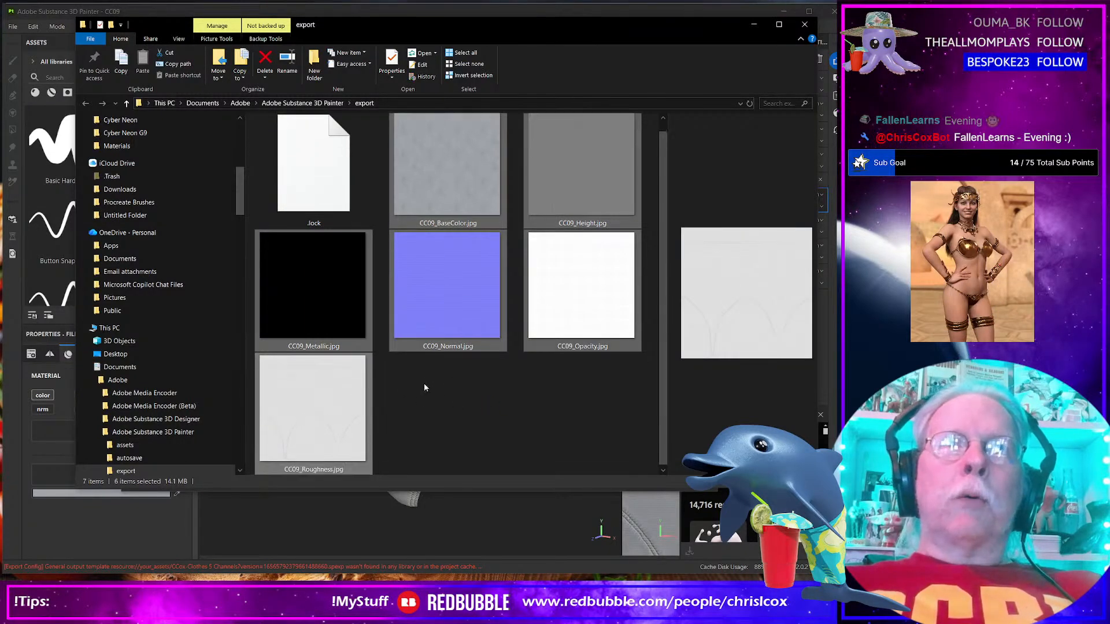
double_click(462, 300)
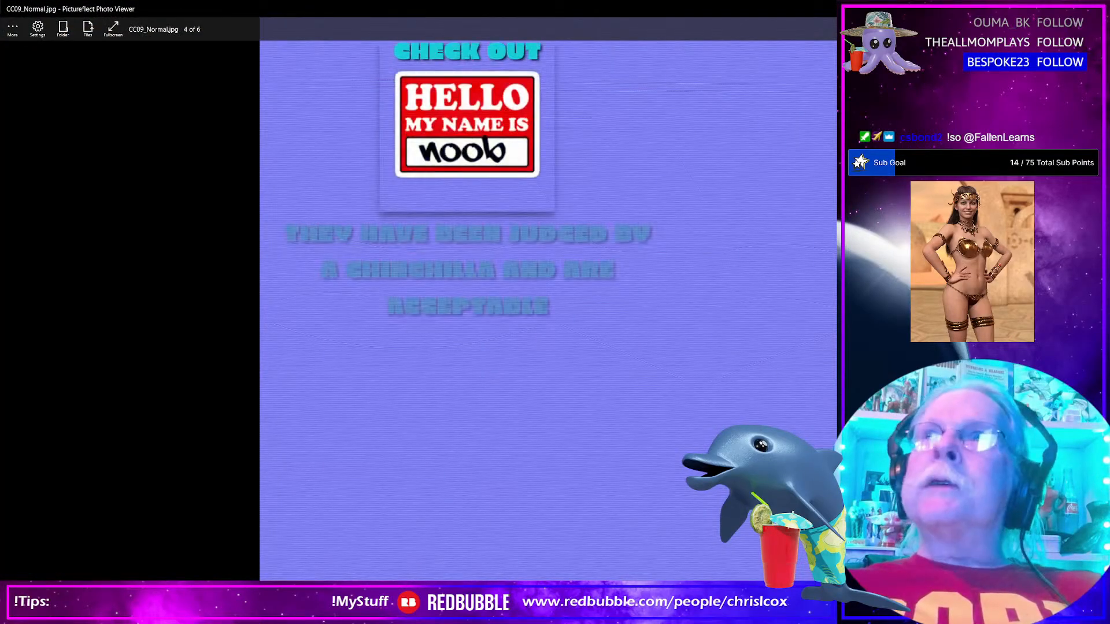
left_click(1096, 9)
Cut the six CC09 texture maps, from BaseColor through Roughness, out of the export folder
left_click(448, 196)
left_click(333, 427, "shift")
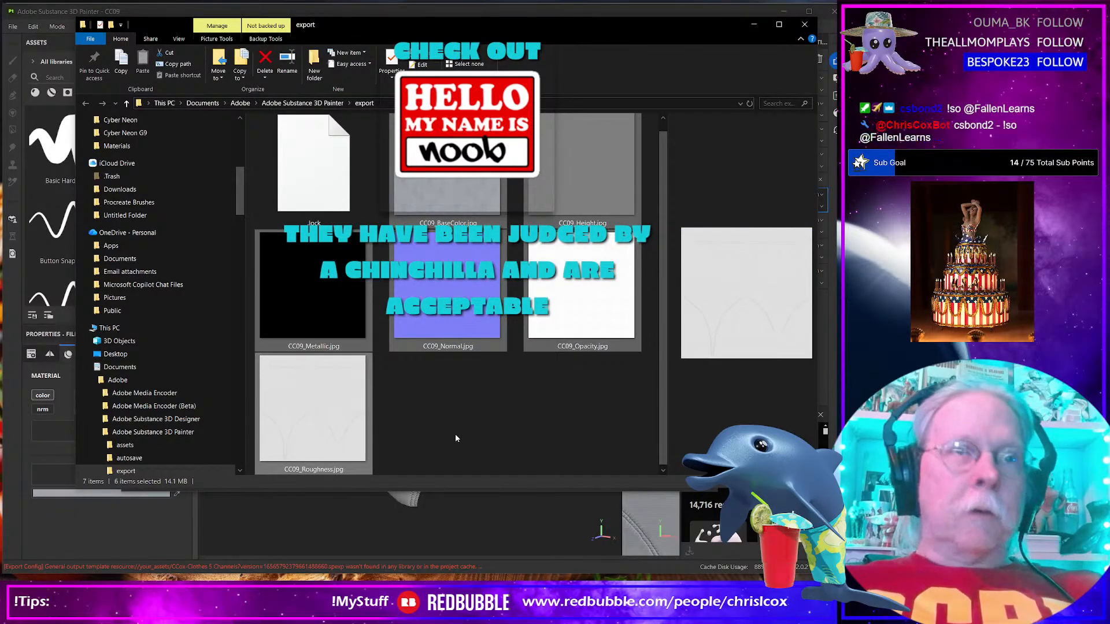
left_click(289, 294)
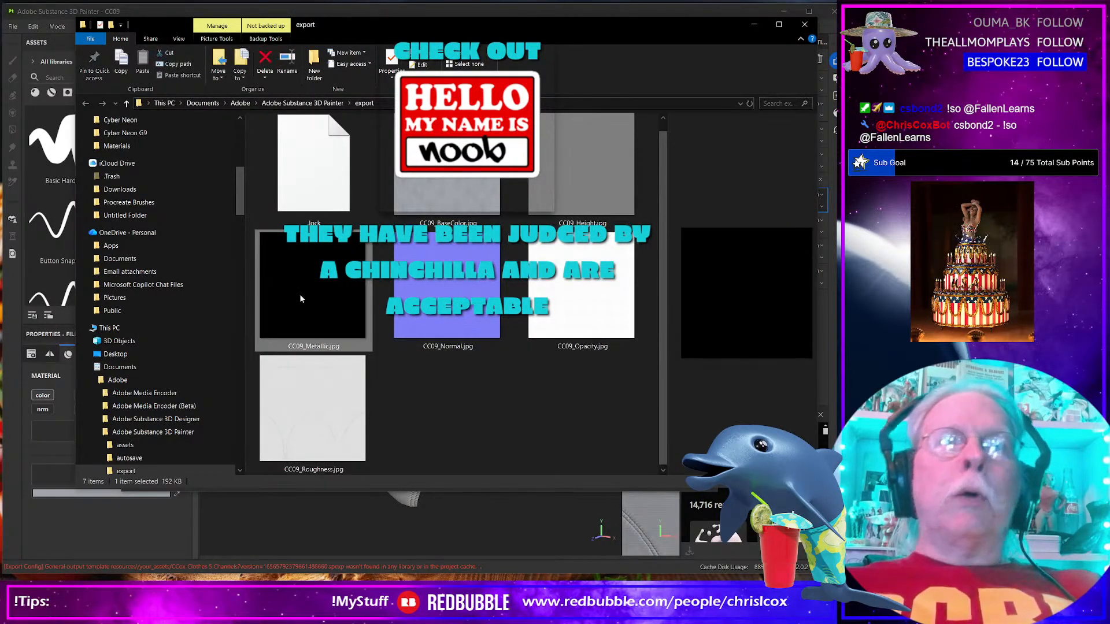
left_click(354, 411, "shift")
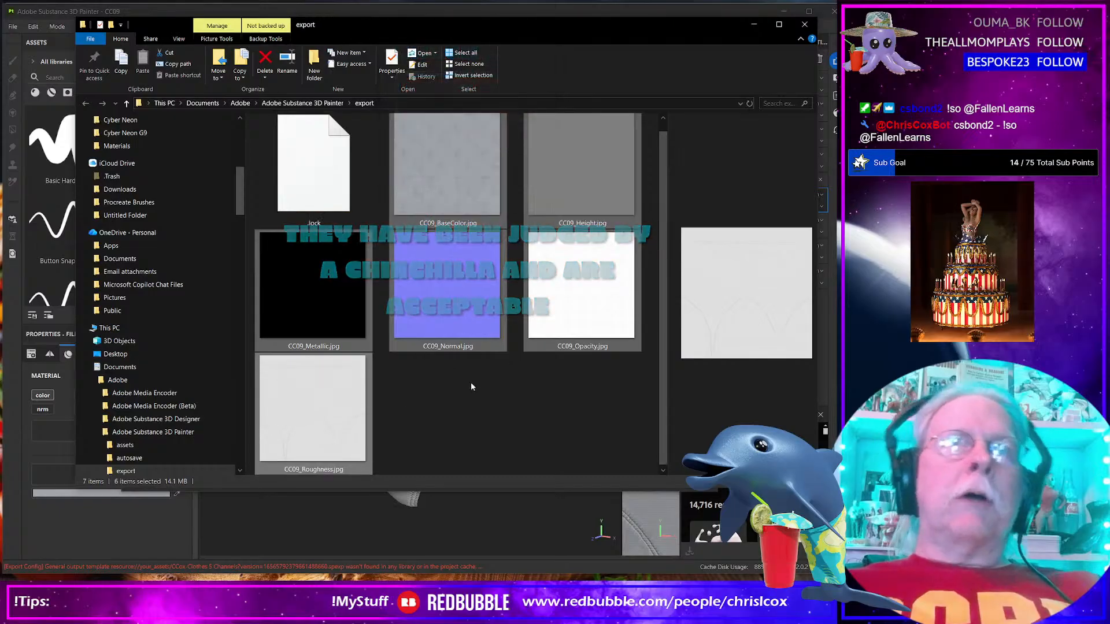
key("ctrl+x")
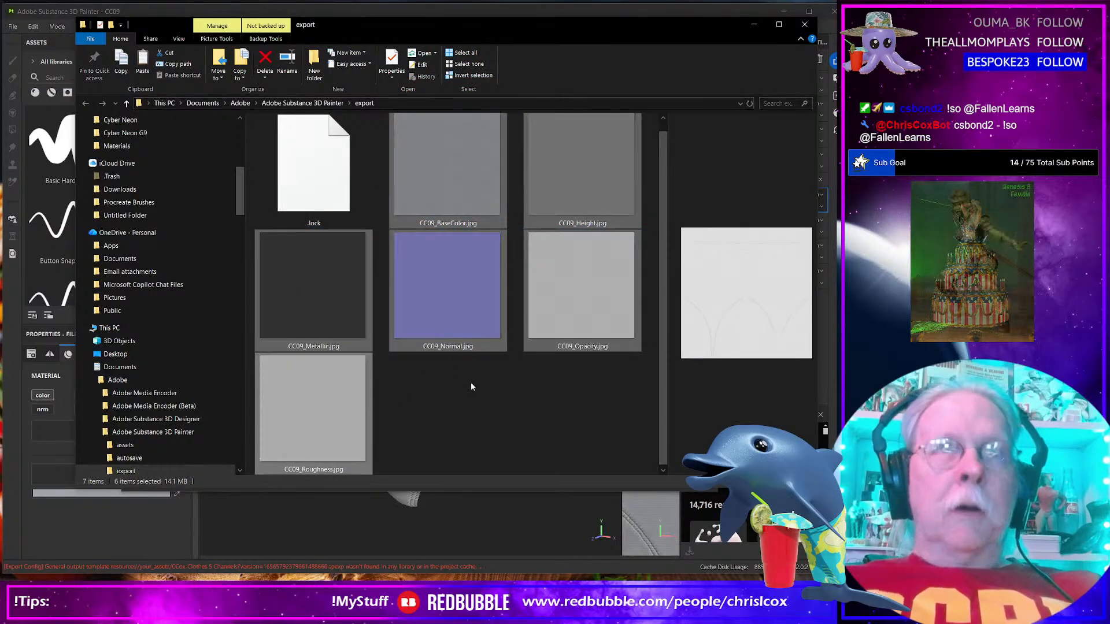
Paste the six CC09 texture maps into the CeeCee Basics 09 folder under Runtime > Textures > CCox > CC09
key("alt+Tab")
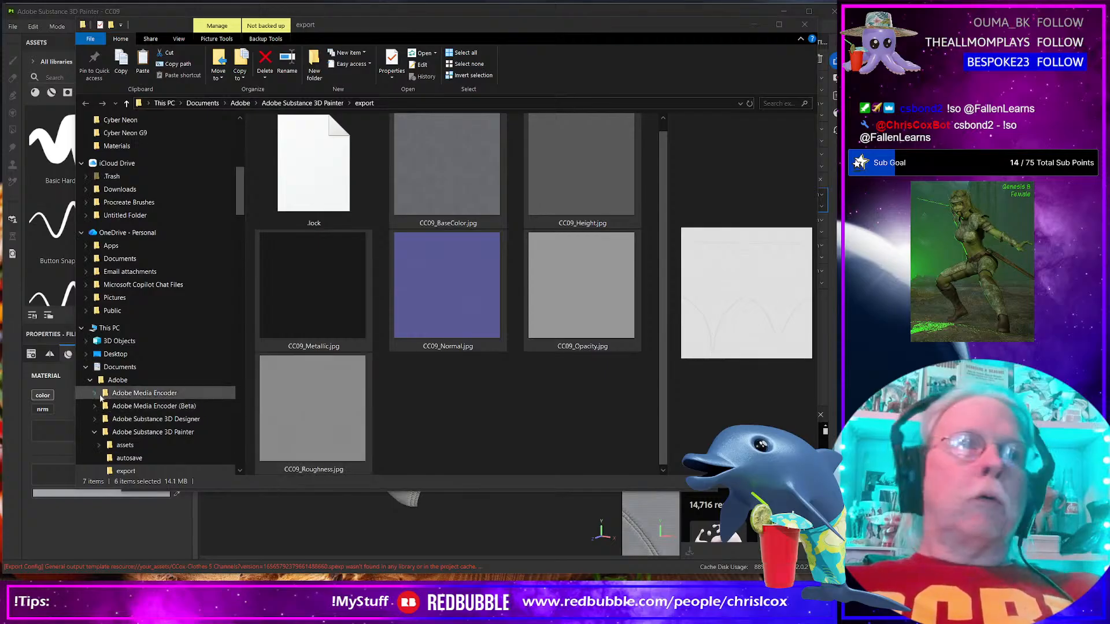
scroll(186, 377, "down", 4)
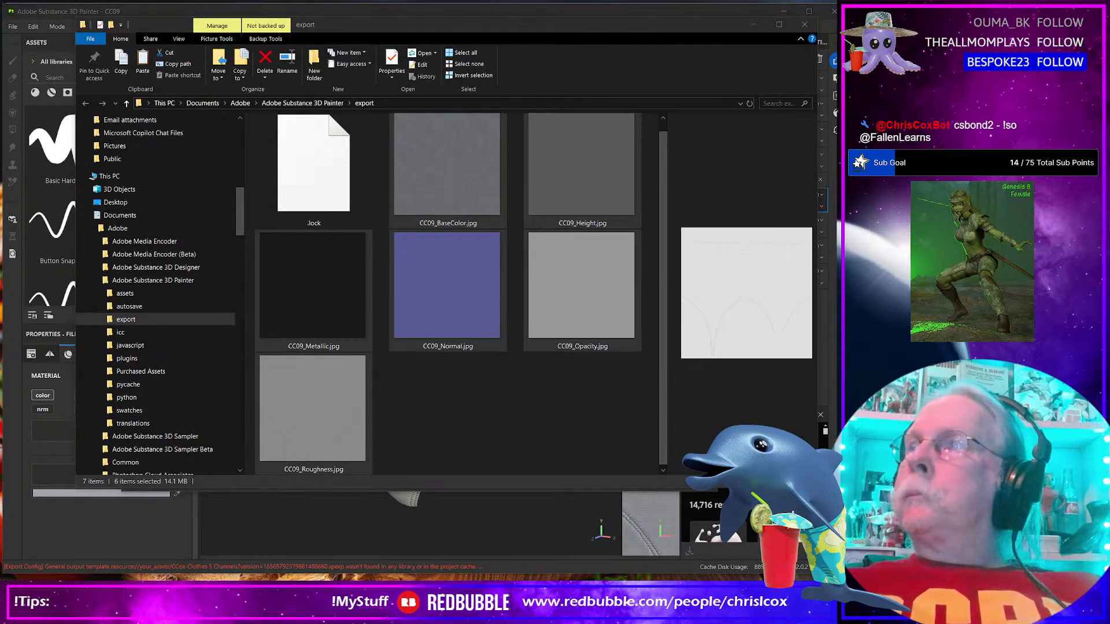
key("alt+Tab")
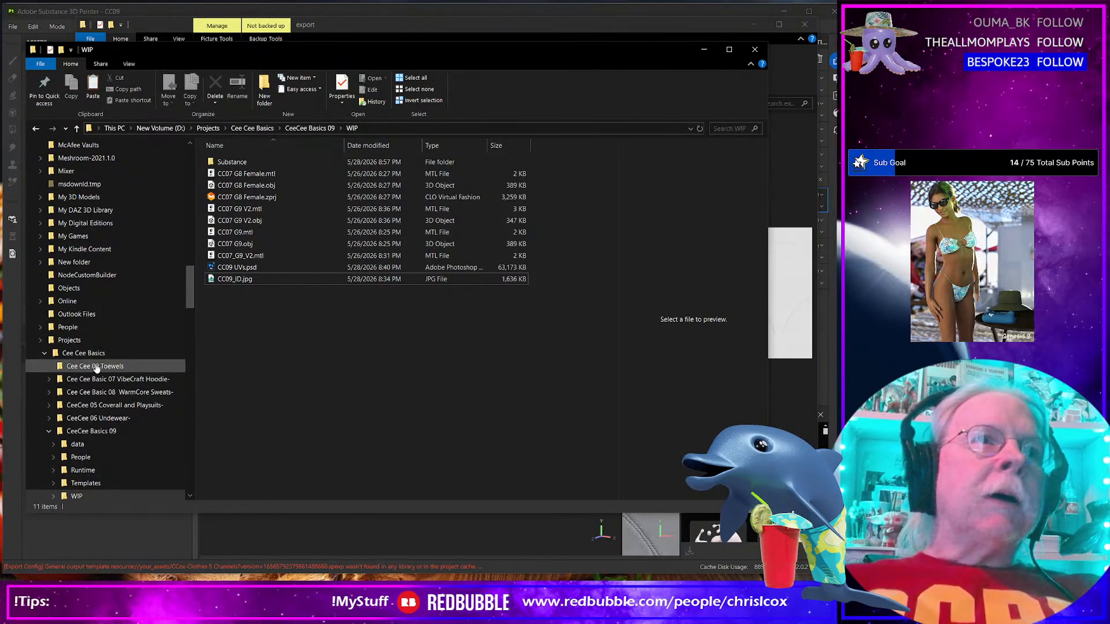
left_click(113, 470)
left_click(236, 163)
double_click(237, 163)
double_click(237, 164)
double_click(237, 164)
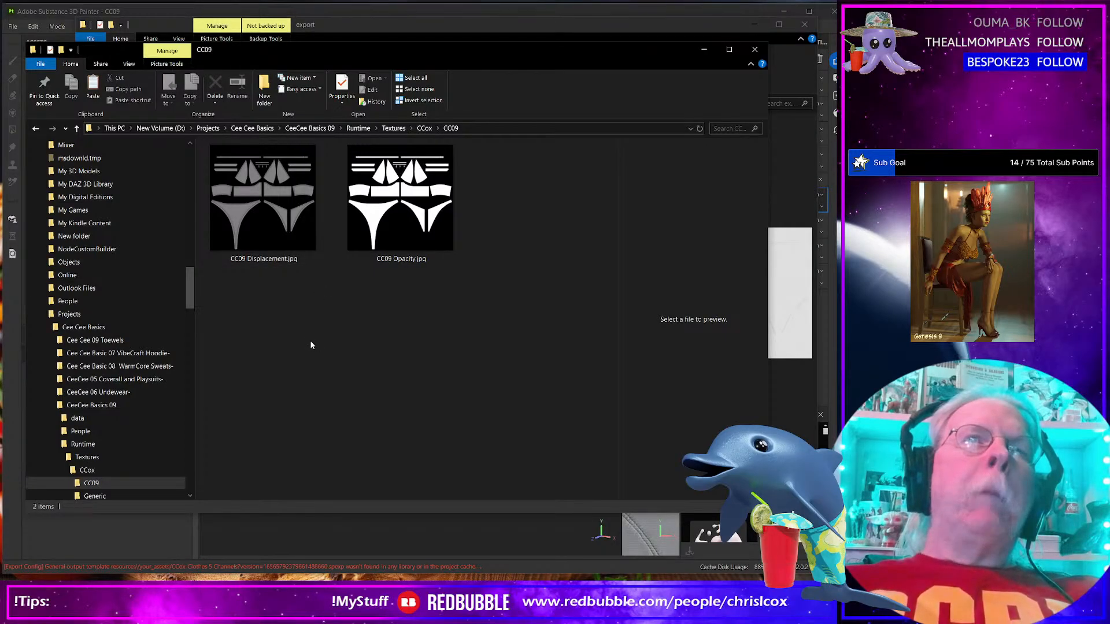
right_click(320, 374)
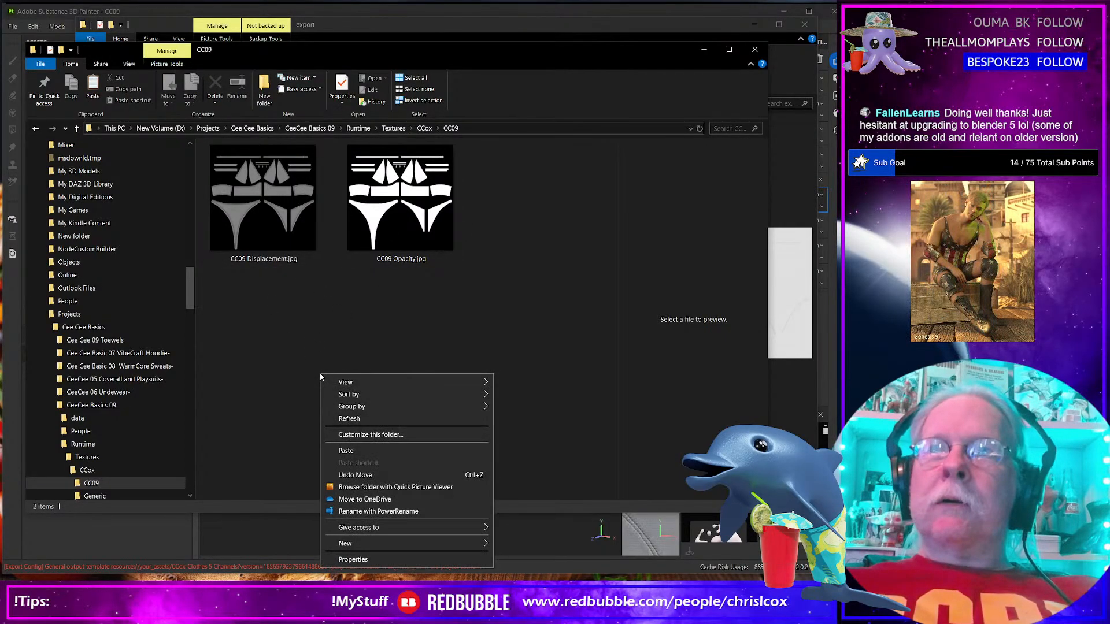
left_click(355, 451)
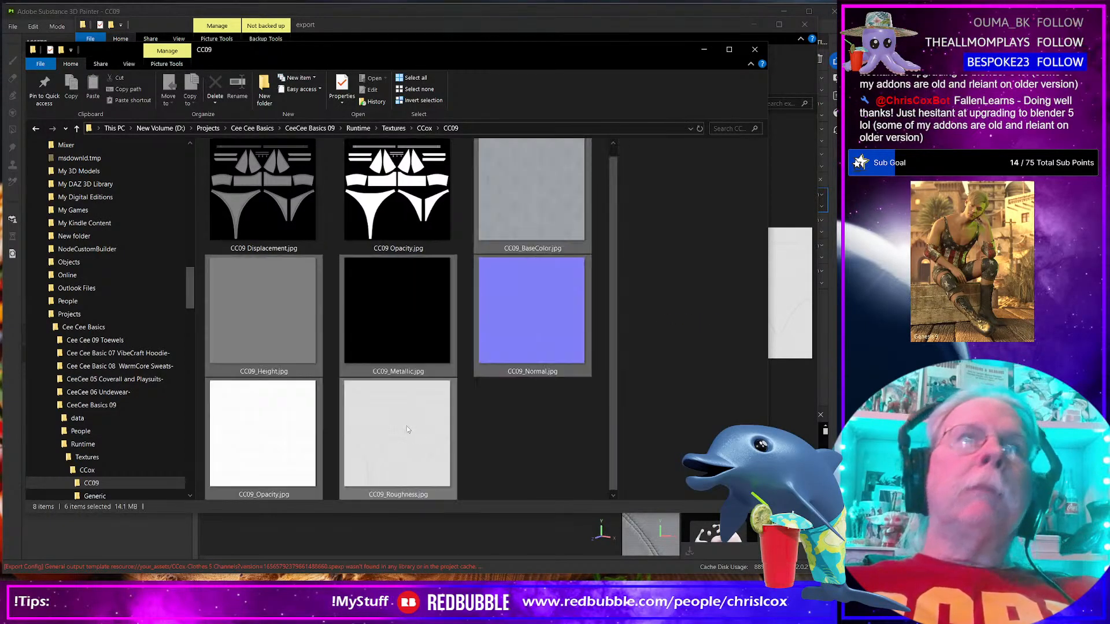
Move and narrow the CC09 textures folder window so it leaves the Surfaces area of the 3D program uncovered
left_click_drag(377, 59, 697, 75)
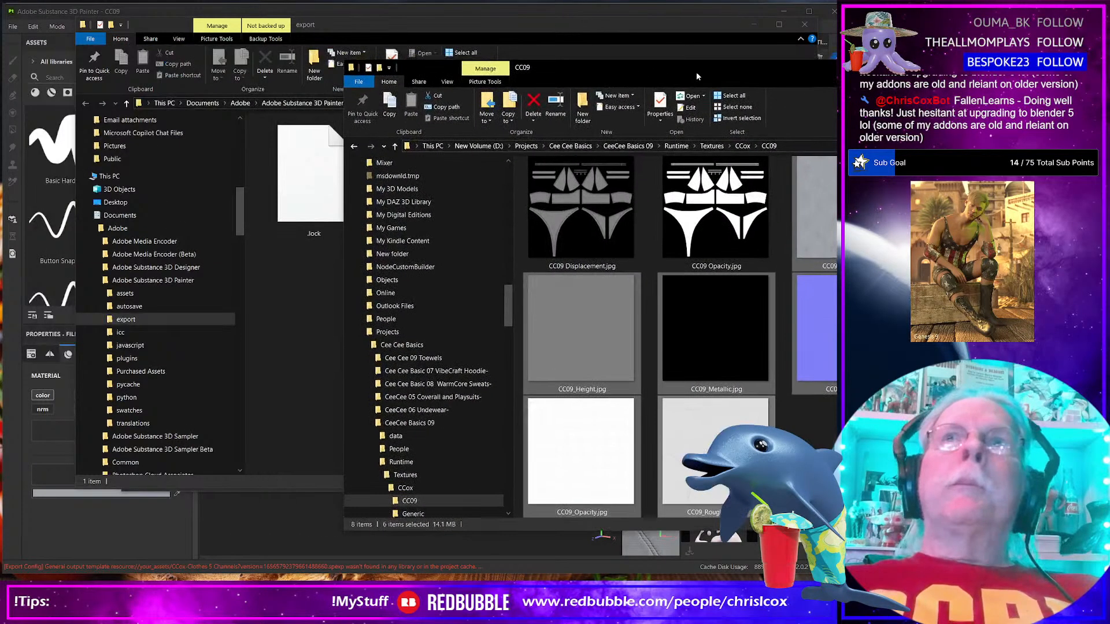
left_click_drag(339, 303, 507, 304)
left_click_drag(794, 76, 649, 87)
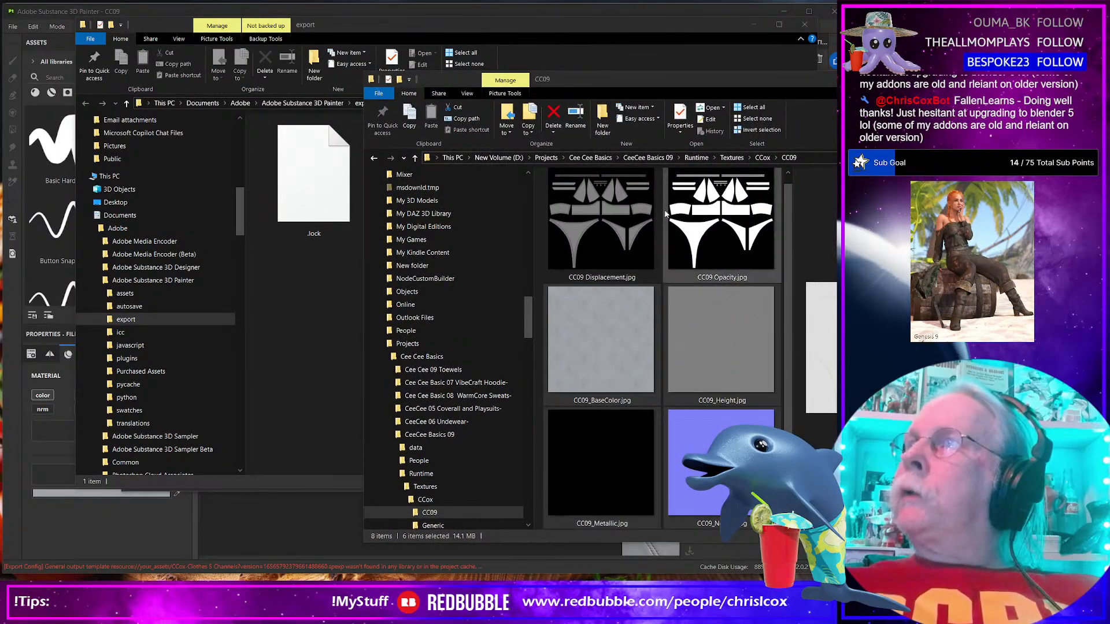
Switch to Daz Studio and set the Base Color of all CC09 G Female surfaces to white
key("alt+Tab")
left_click_drag(305, 397, 503, 370)
left_click_drag(421, 427, 350, 366)
left_click_drag(406, 400, 430, 369)
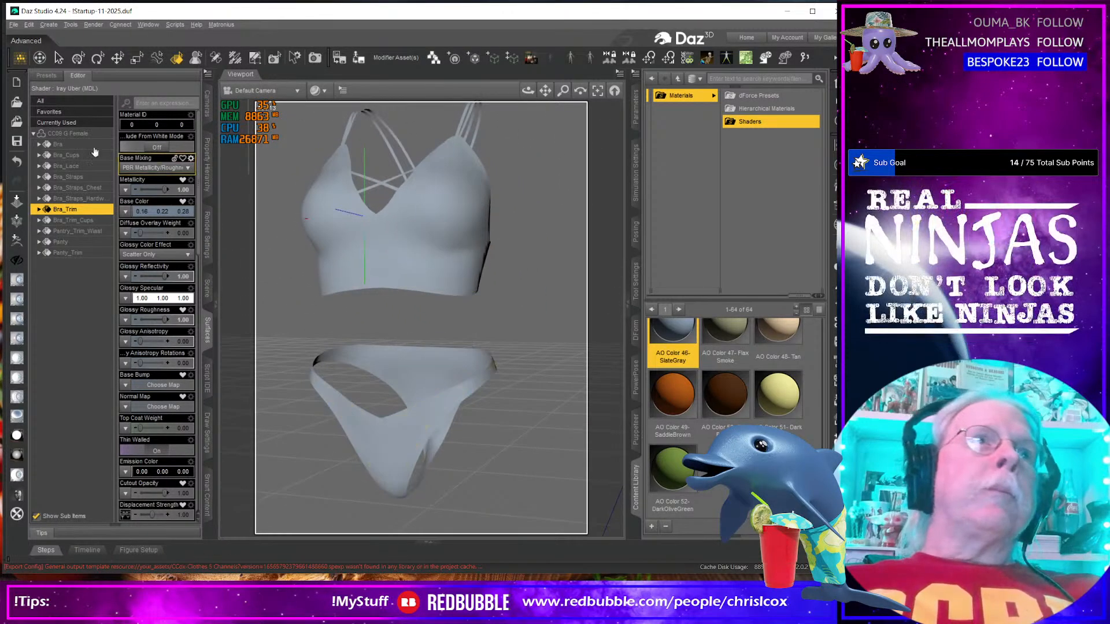
left_click(80, 134)
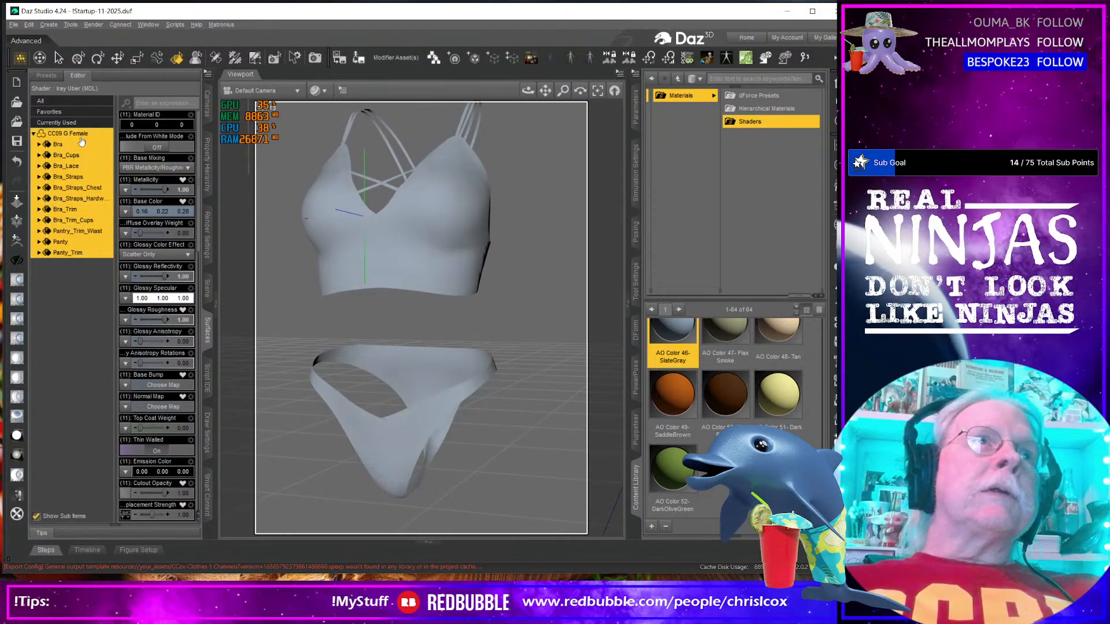
left_click(157, 211)
left_click(411, 288)
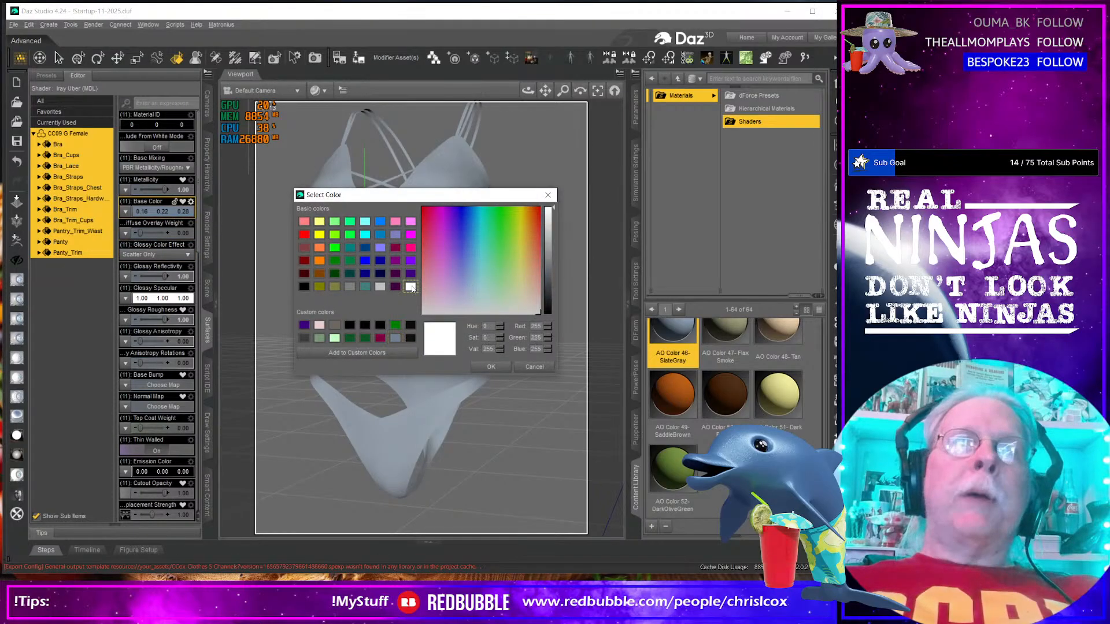
left_click(488, 368)
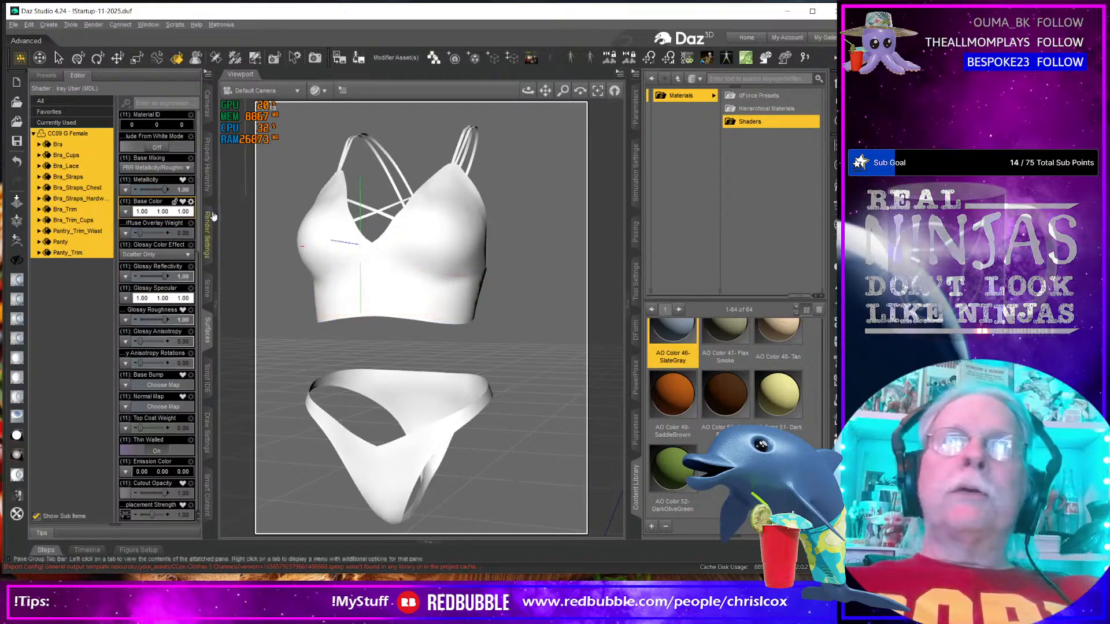
Switch to the CC09 textures folder and rename CC09_BaseColor.jpg as CC09_White_BaseColor.jpg
key("alt+Tab")
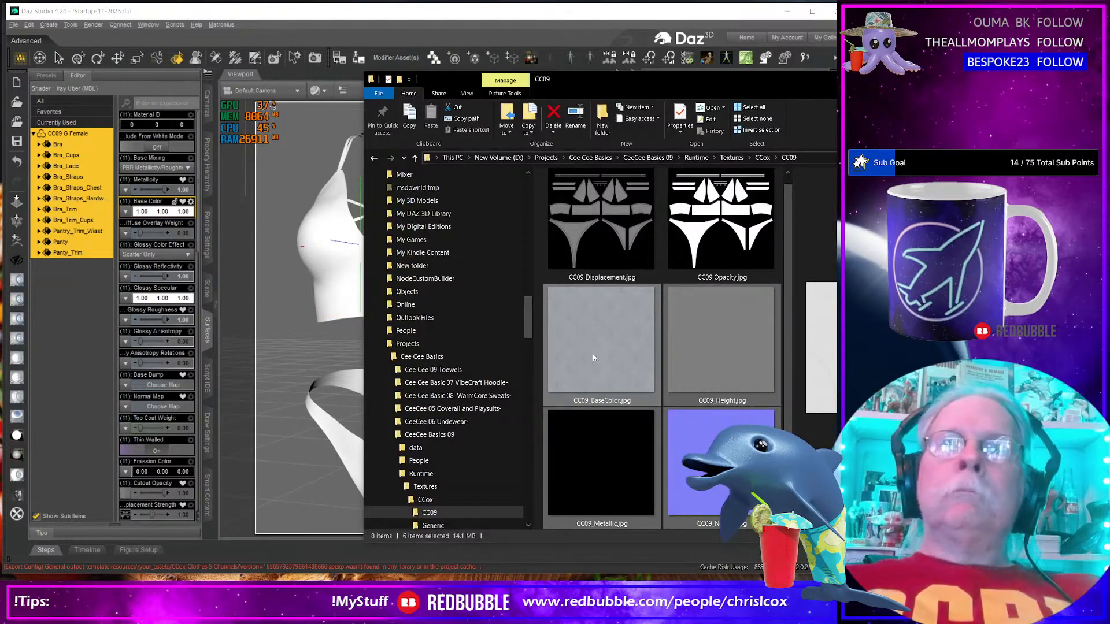
left_click(597, 356)
left_click(604, 401)
left_click(605, 401)
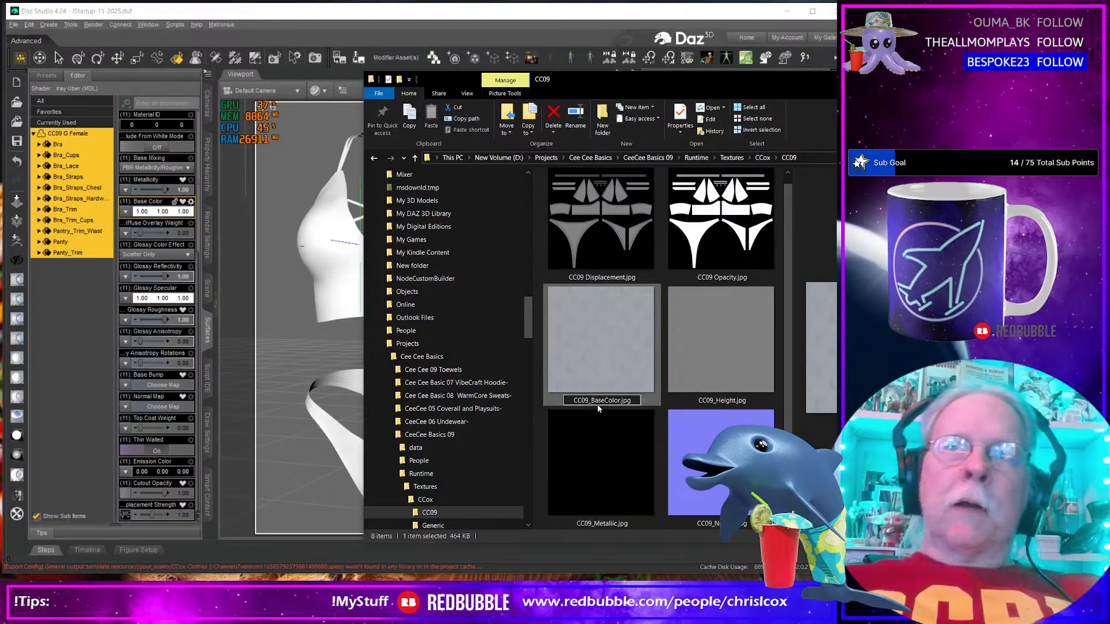
type("Wh")
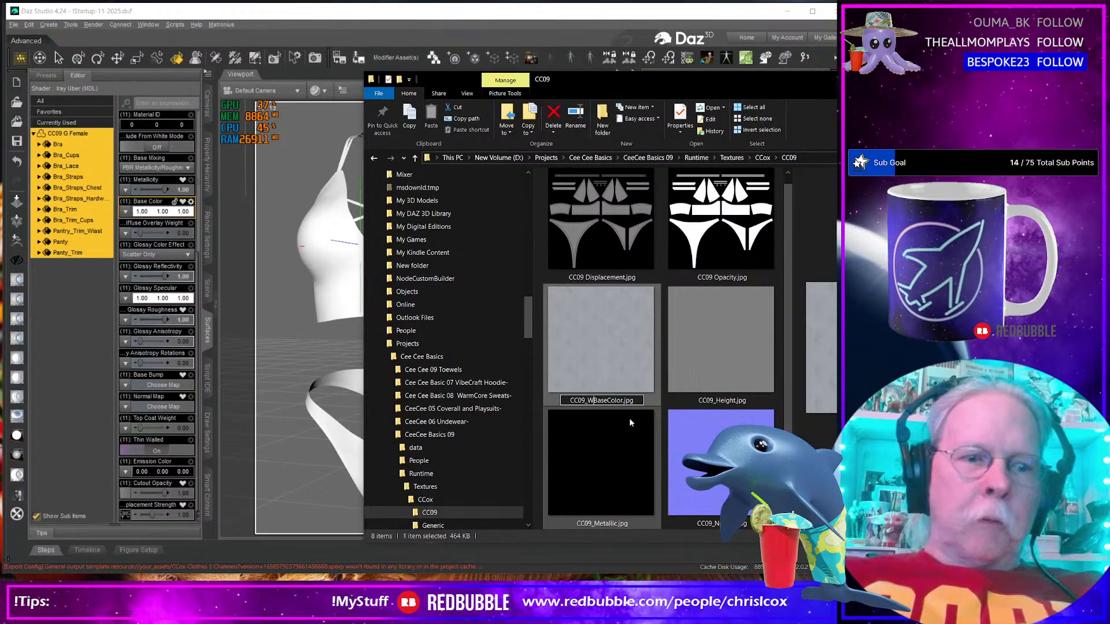
type("ite")
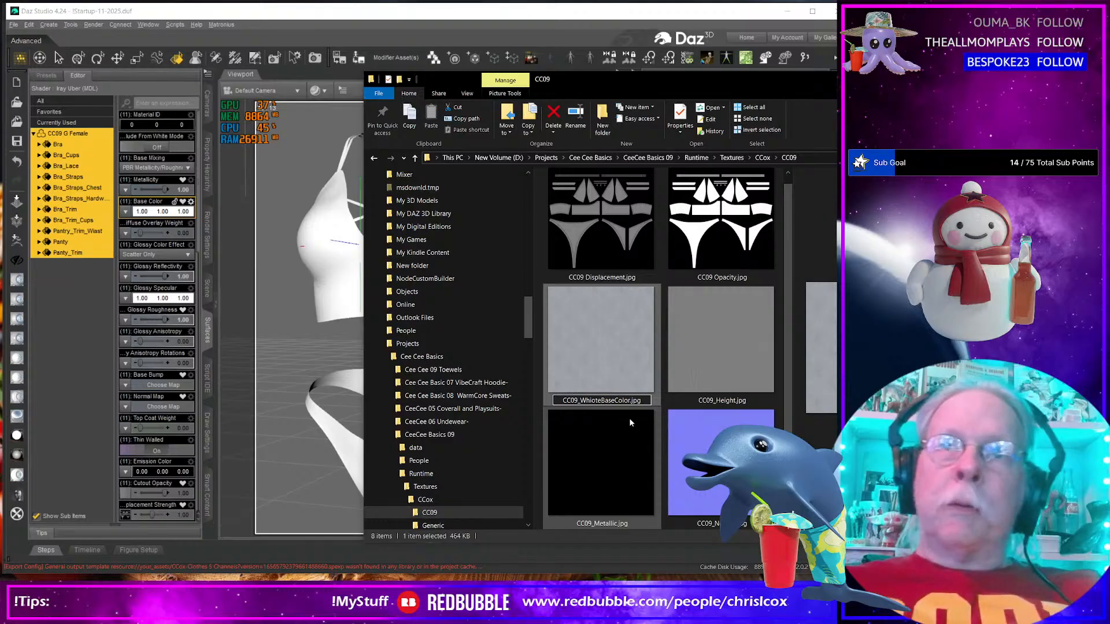
key("Left")
key("Left")
key("BackSpace")
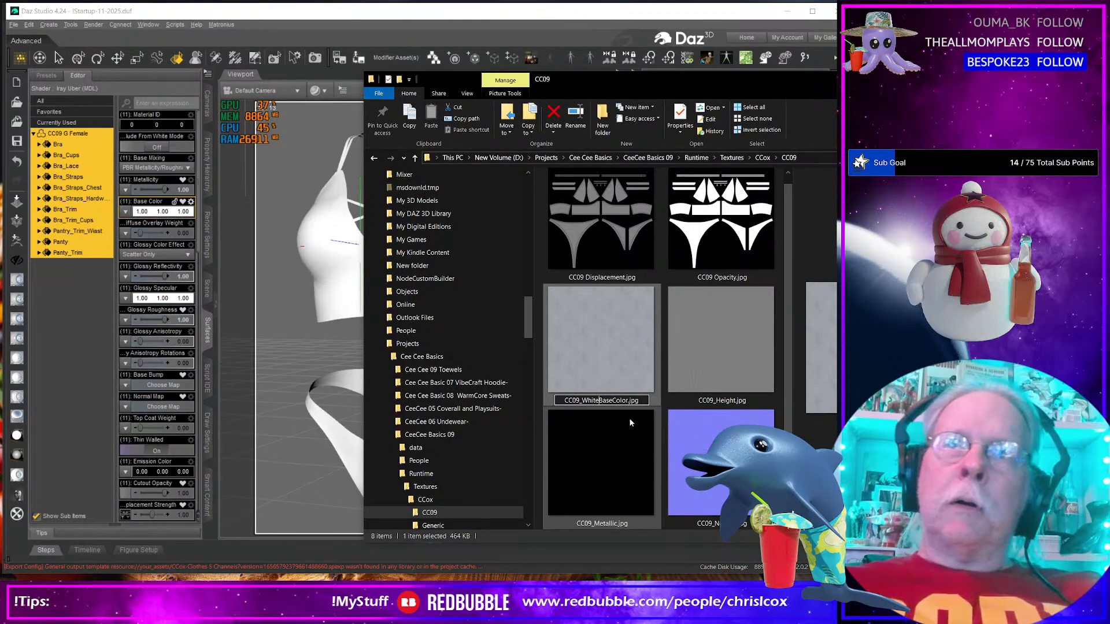
type("_")
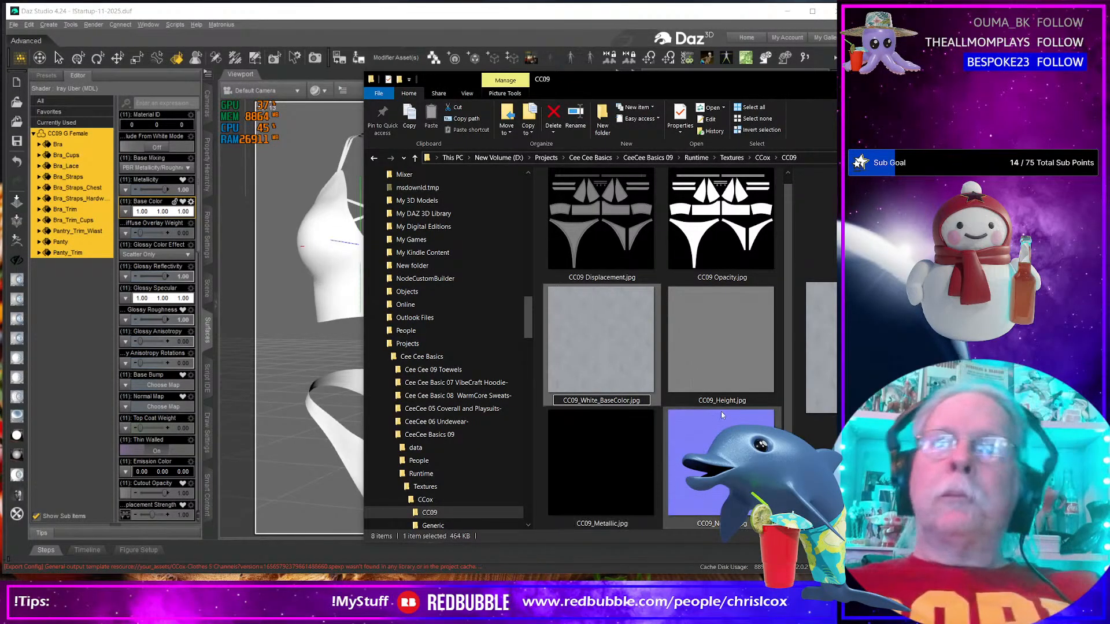
key("Return")
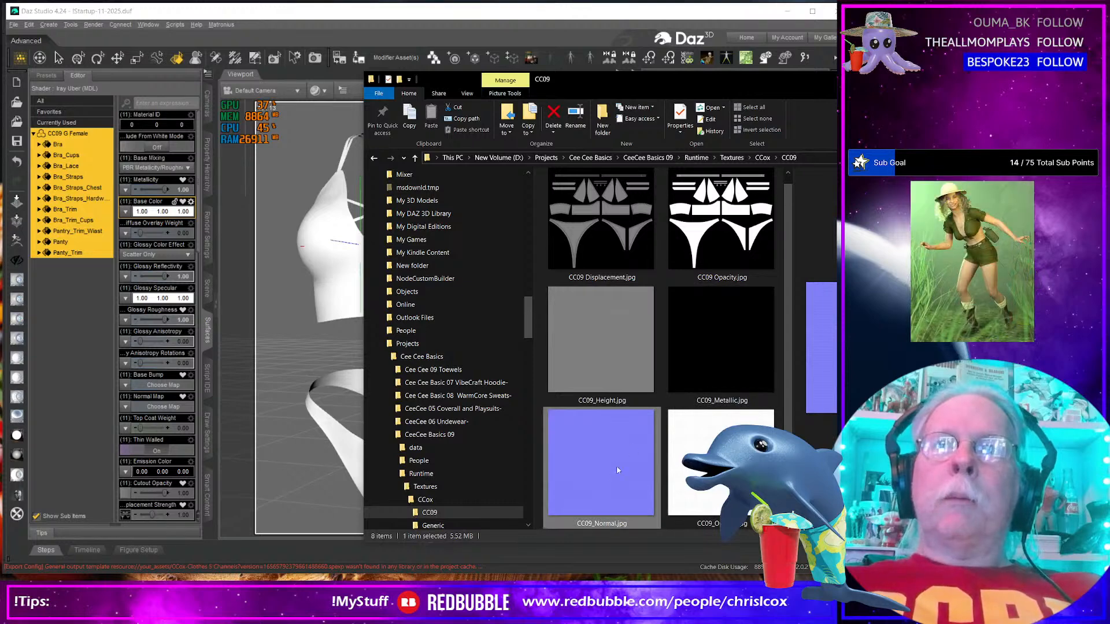
Assign CC09_Metallic.jpg to Metallicity and CC09_Height.jpg to Base Bump on all selected garment surfaces
left_click_drag(709, 348, 126, 191)
left_click_drag(579, 348, 447, 356)
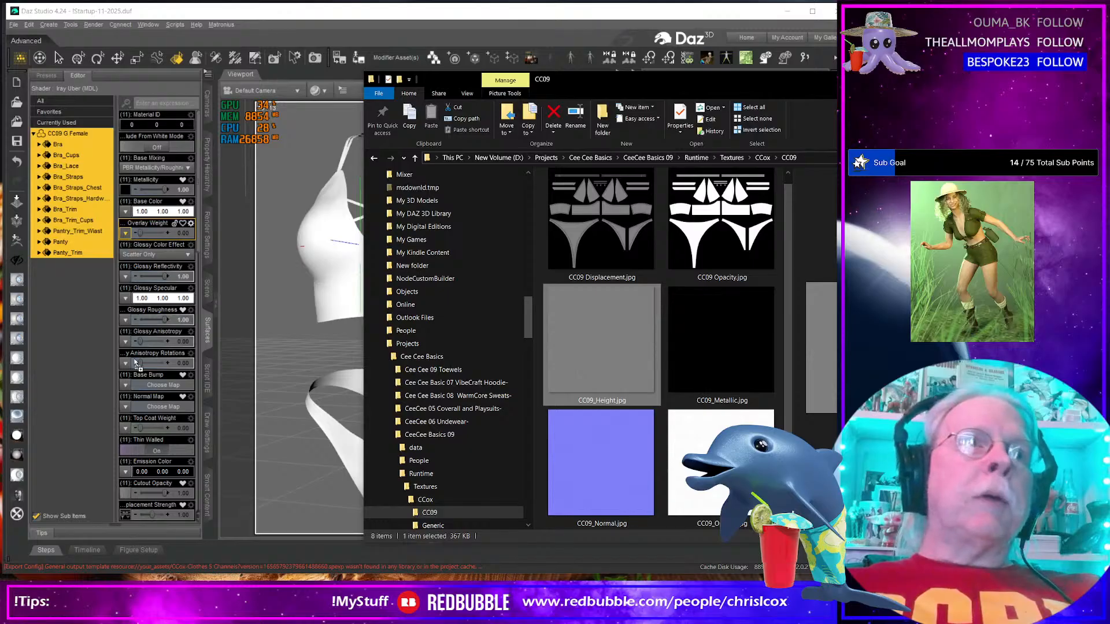
left_click_drag(124, 388, 125, 385)
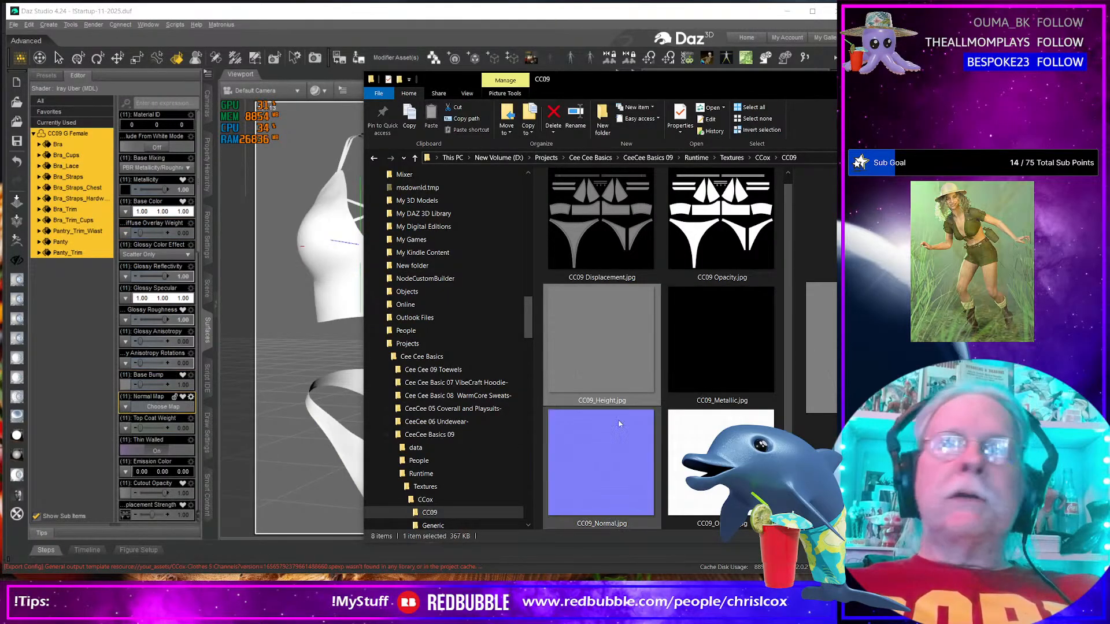
Assign CC09_White_BaseColor.jpg to Base Color and CC09_Normal.jpg to Normal Map on all selected garment surfaces
scroll(724, 420, "down", 2)
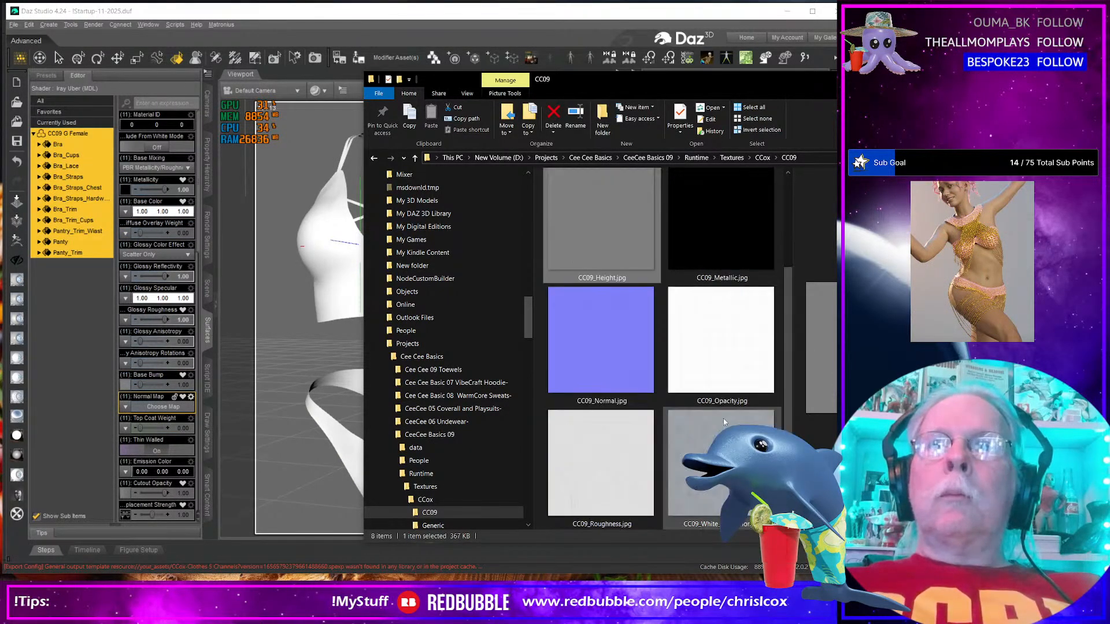
left_click(724, 420)
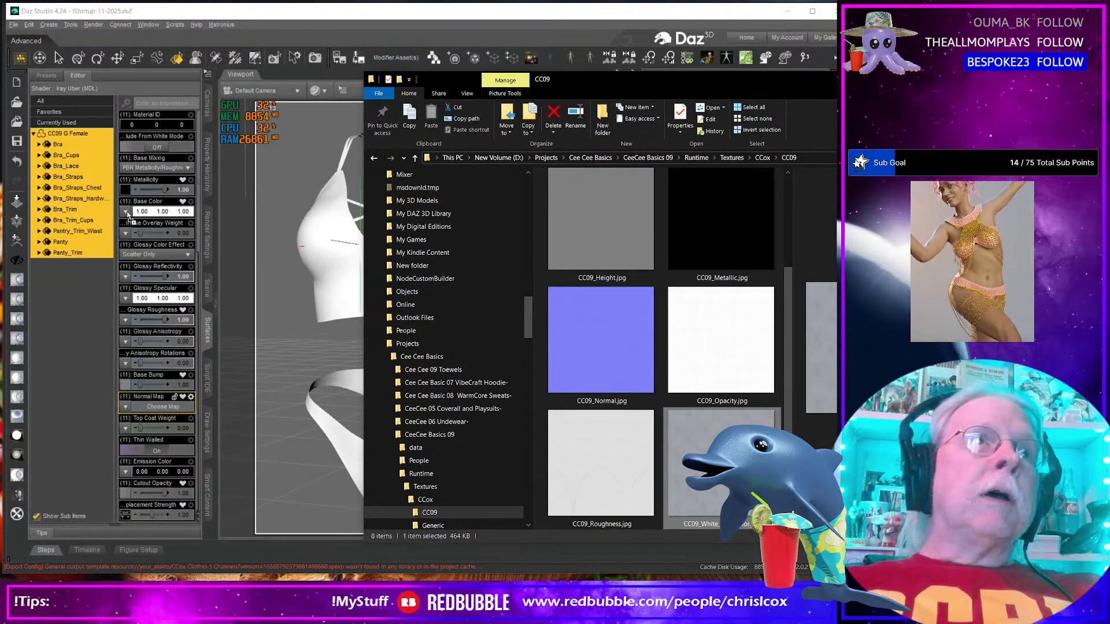
left_click(603, 371)
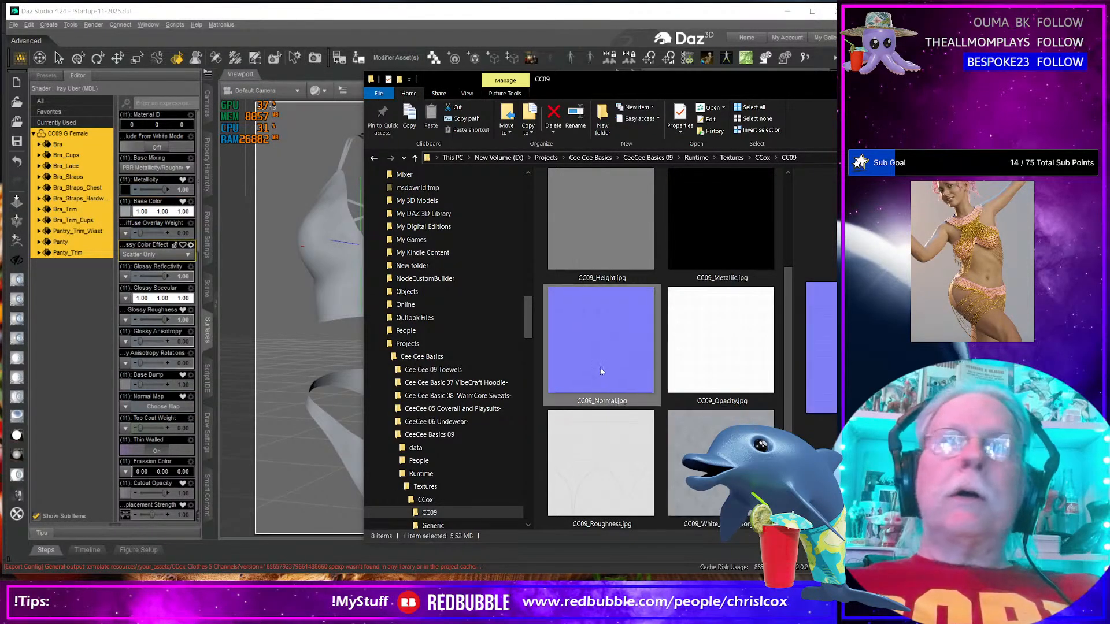
left_click_drag(182, 385, 174, 402)
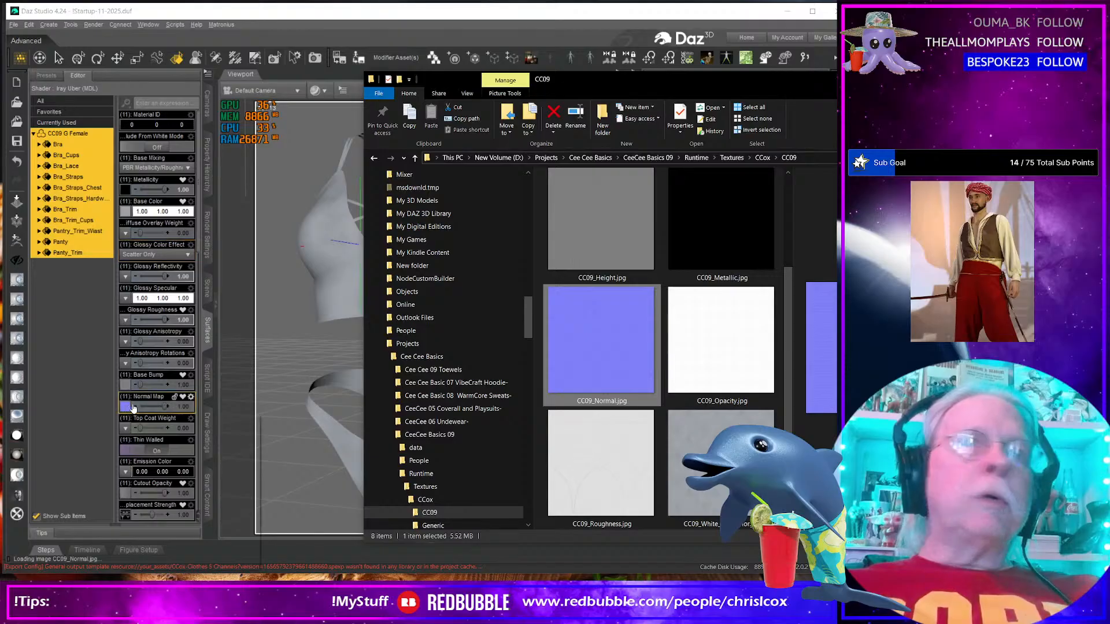
Assign CC09_Roughness.jpg to Glossy Roughness on all selected surfaces and bring Daz Studio to the front
left_click(725, 359)
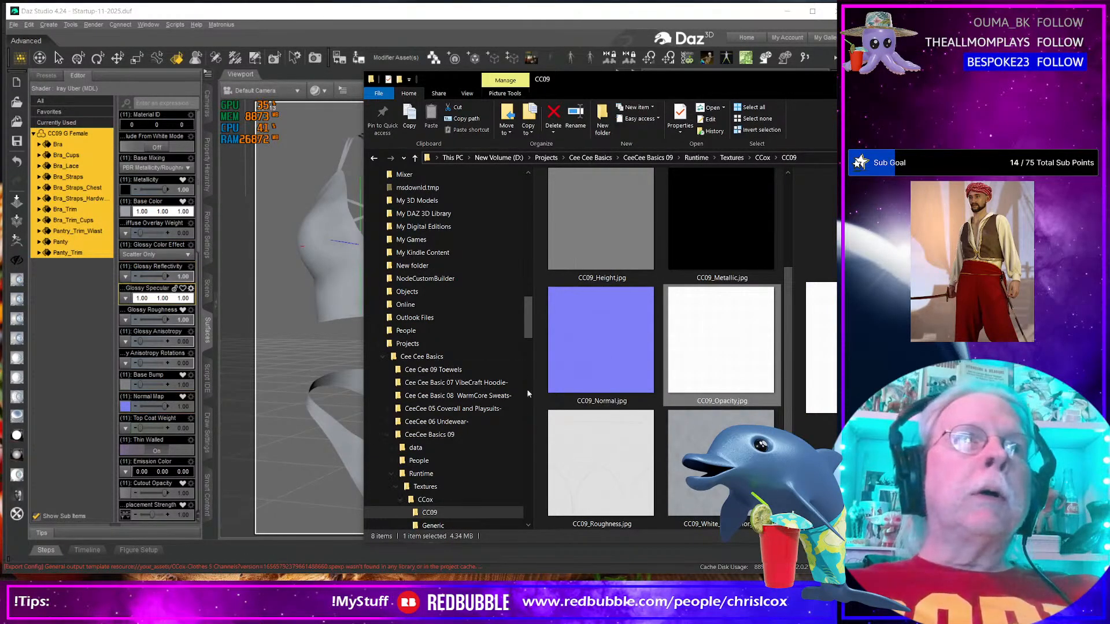
left_click_drag(601, 463, 131, 321)
left_click(414, 38)
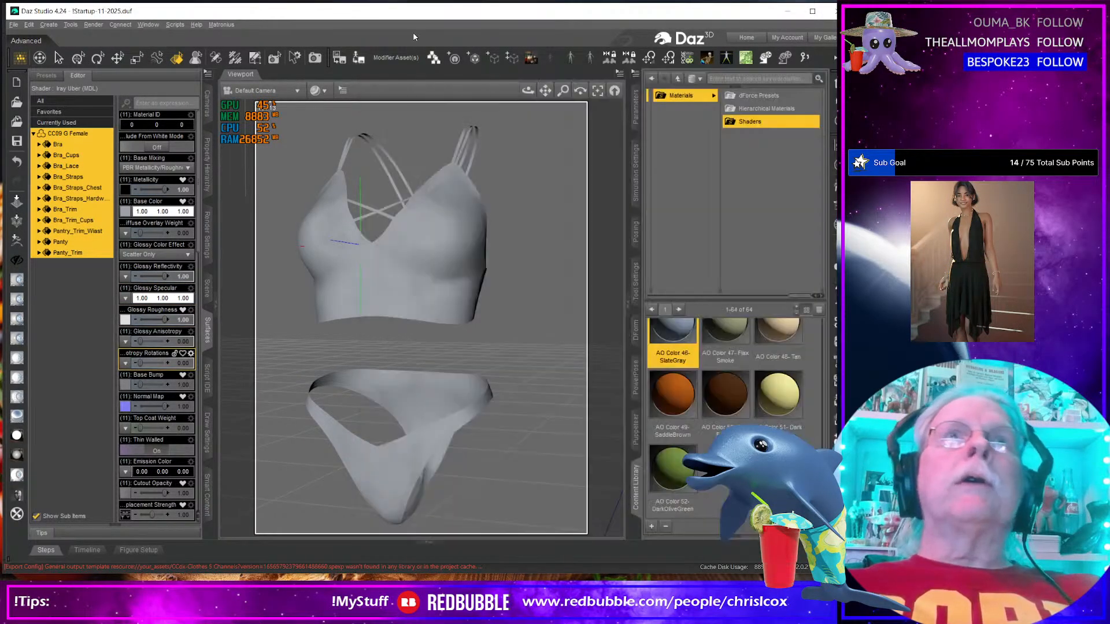
Render the textured bra and panty, enlarge the render window, and examine the fabric and topstitching on both garments
left_click_drag(460, 385, 476, 388)
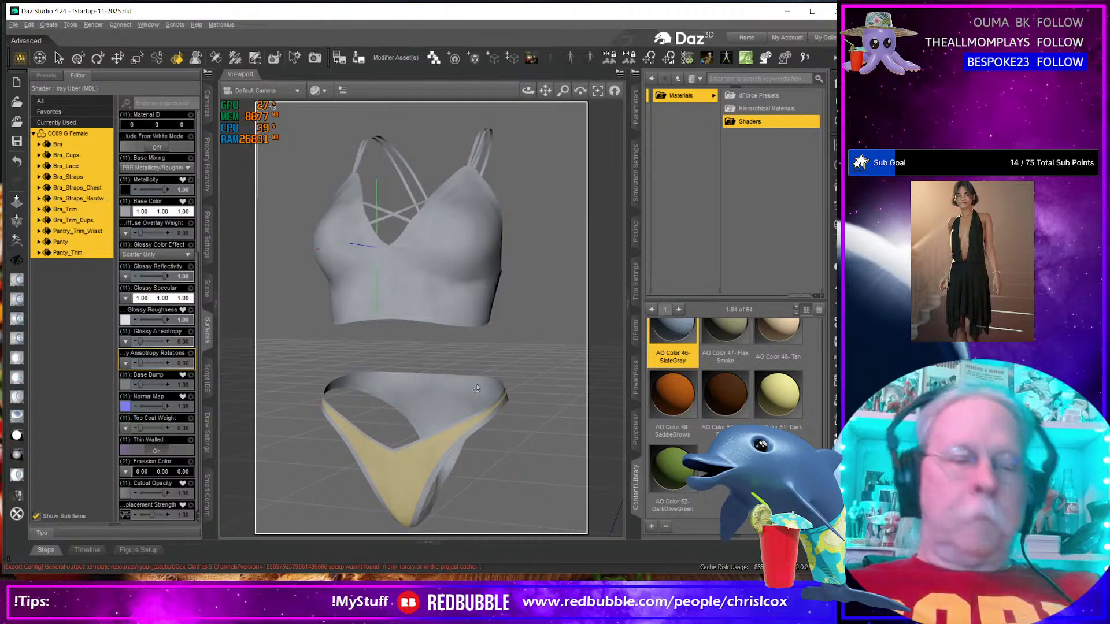
key("ctrl+r")
left_click_drag(502, 80, 267, 17)
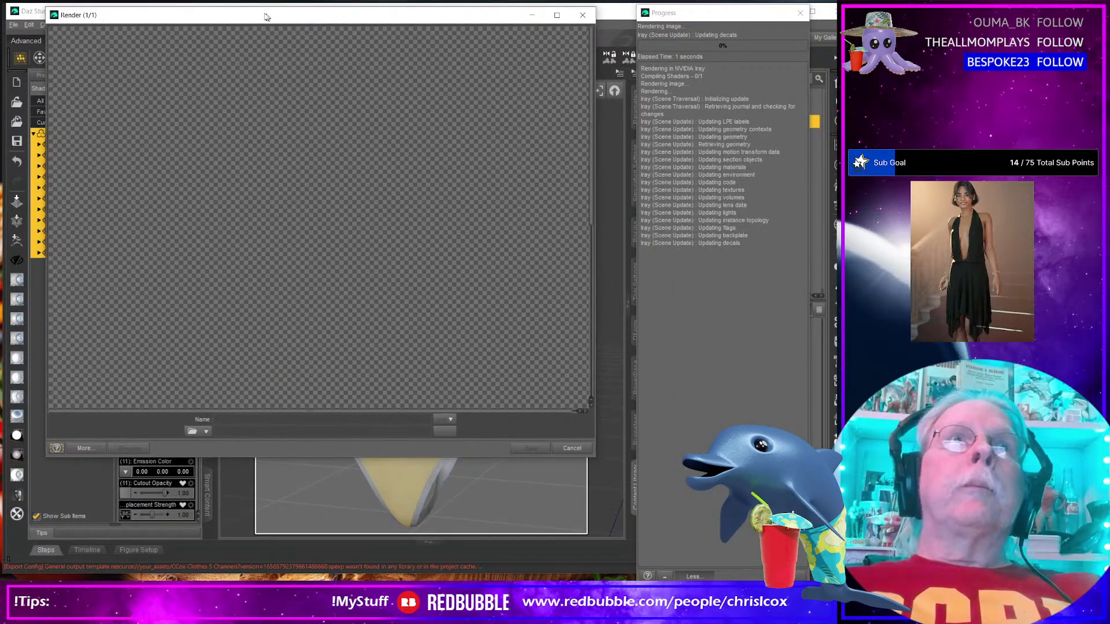
left_click_drag(594, 456, 628, 589)
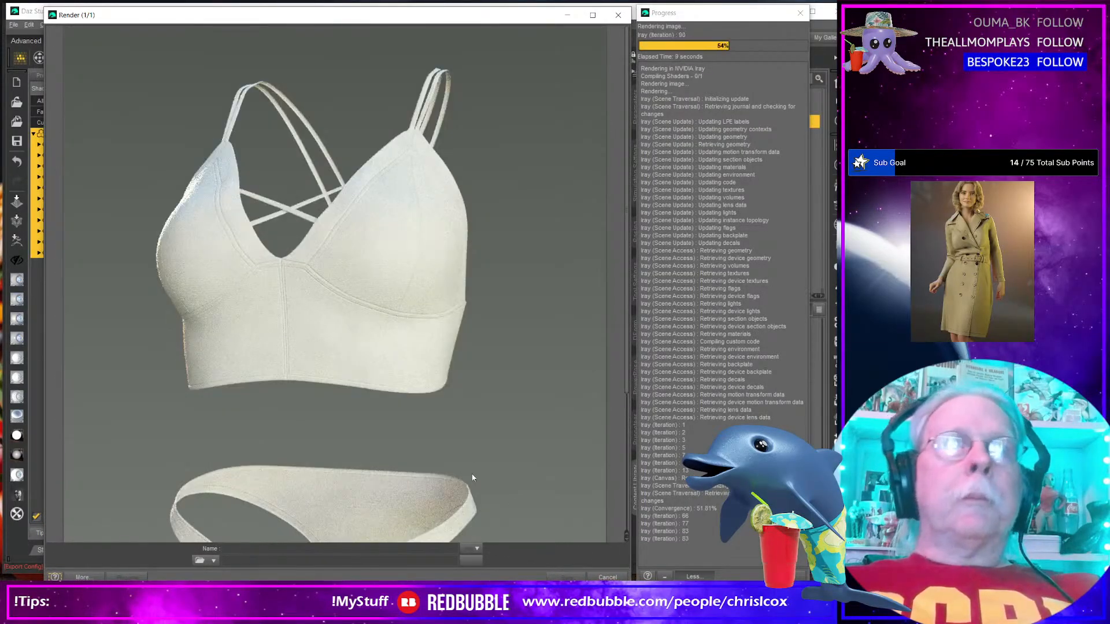
scroll(495, 479, "down", 5)
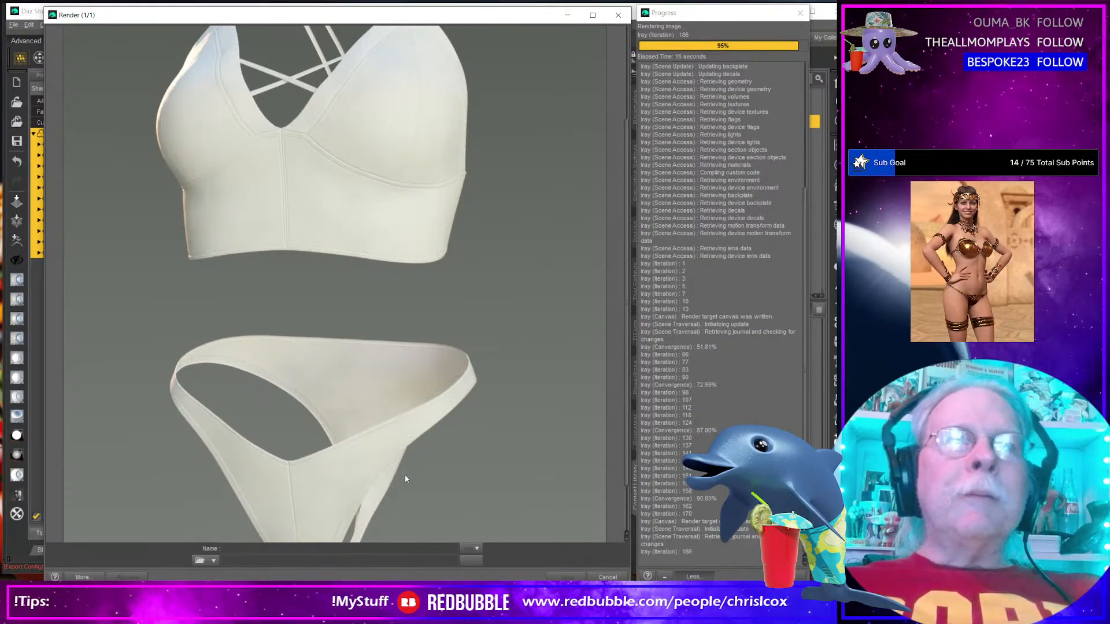
scroll(405, 479, "down", 2)
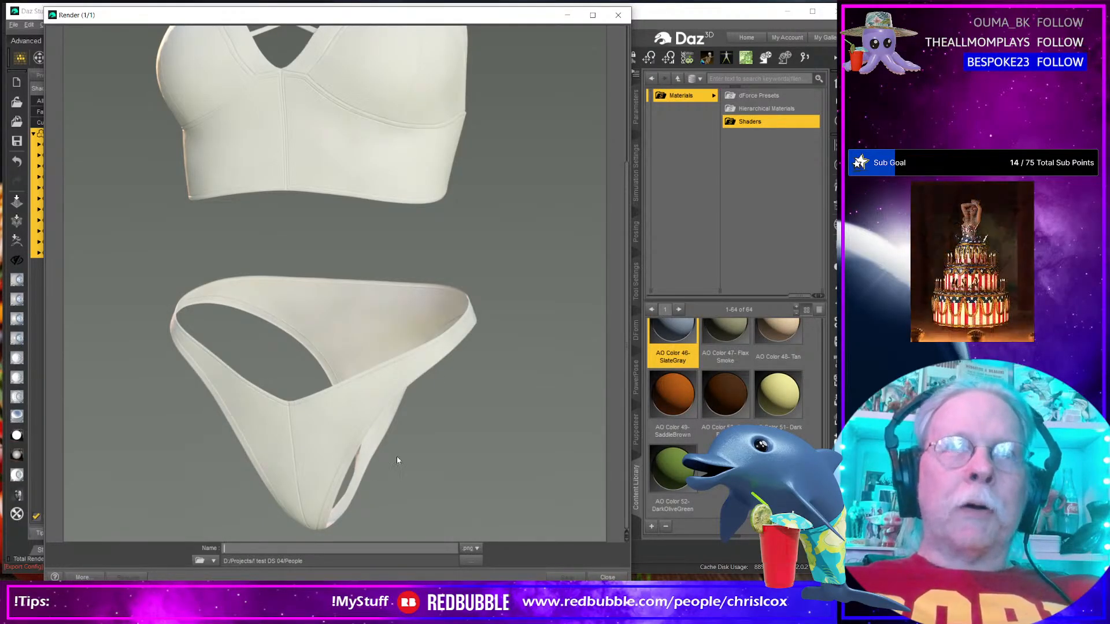
scroll(396, 456, "up", 2)
scroll(397, 456, "up", 3)
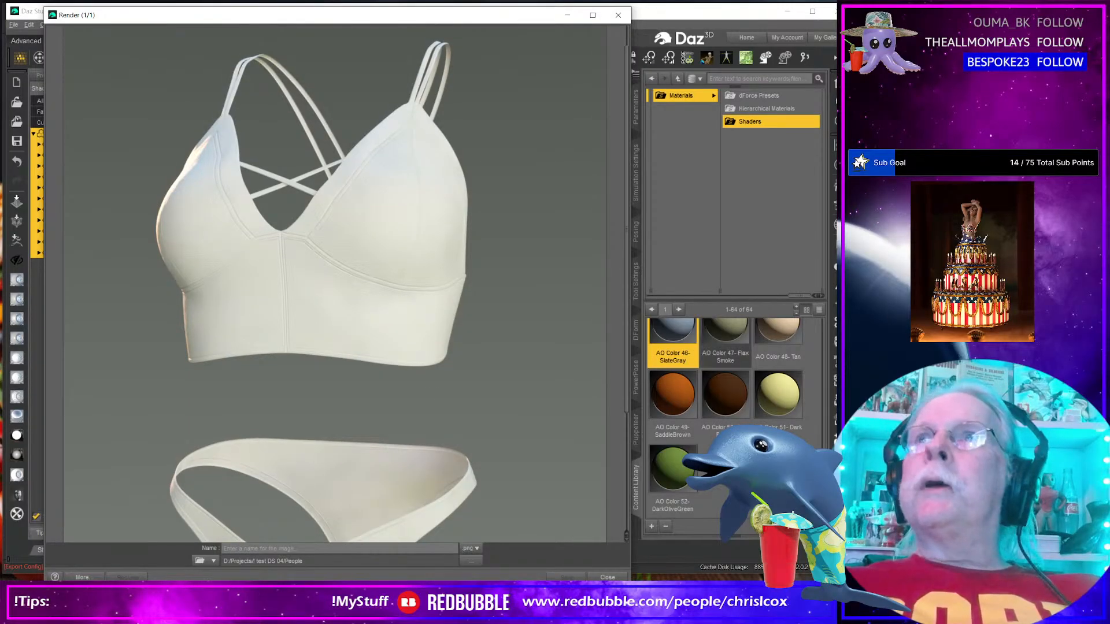
Switch back to the CC09 textures folder window, widen it, and reposition it over the render
key("alt+Tab")
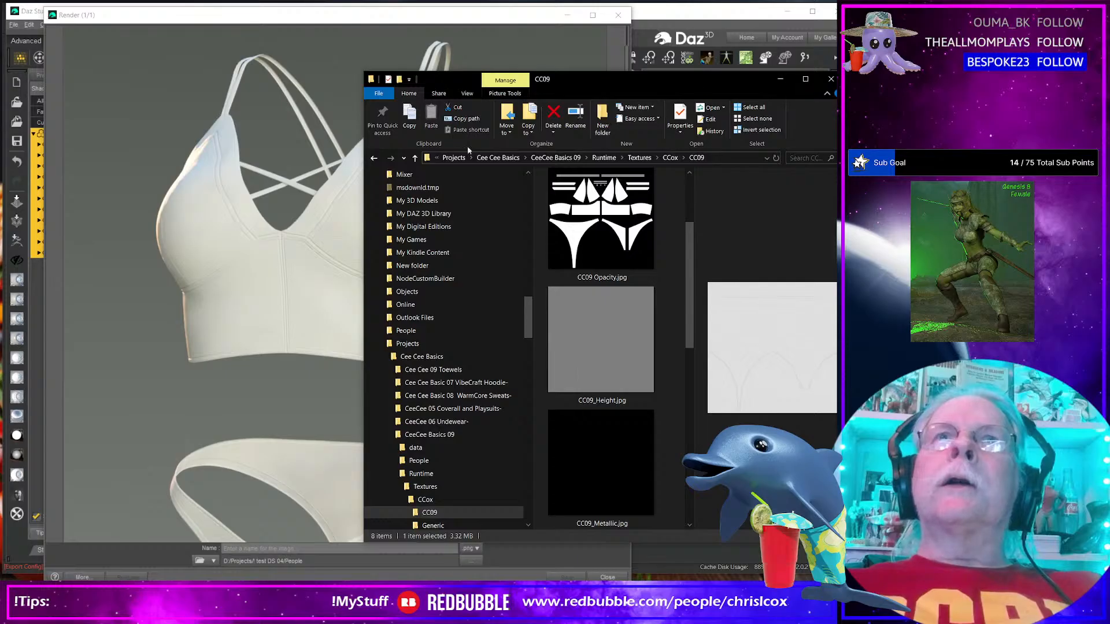
left_click_drag(363, 198, 176, 199)
left_click_drag(474, 77, 450, 51)
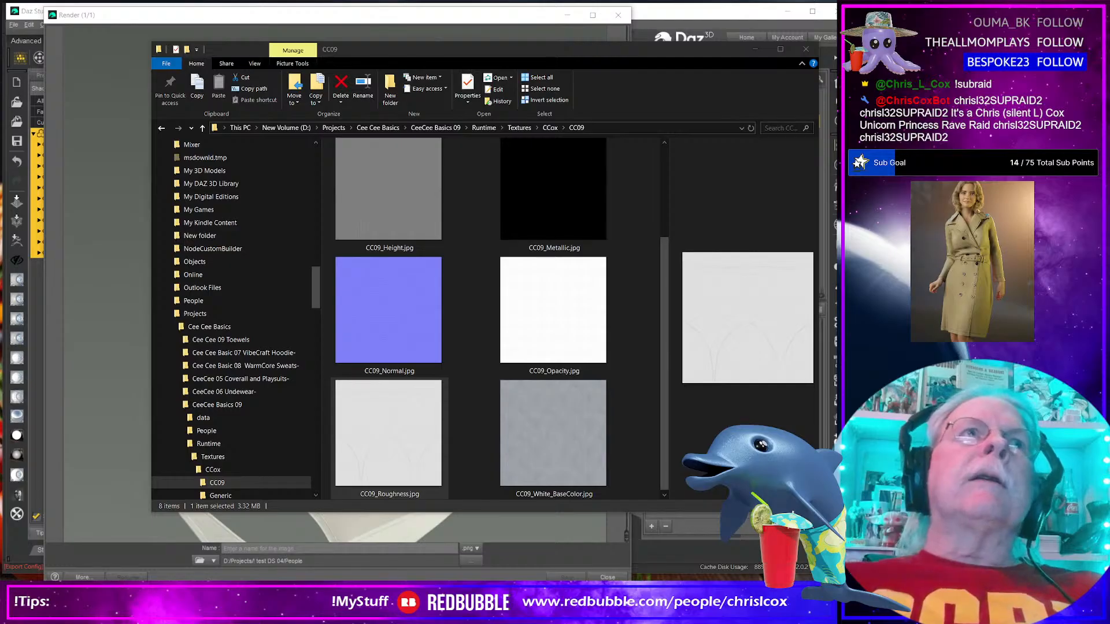
left_click_drag(609, 52, 642, 65)
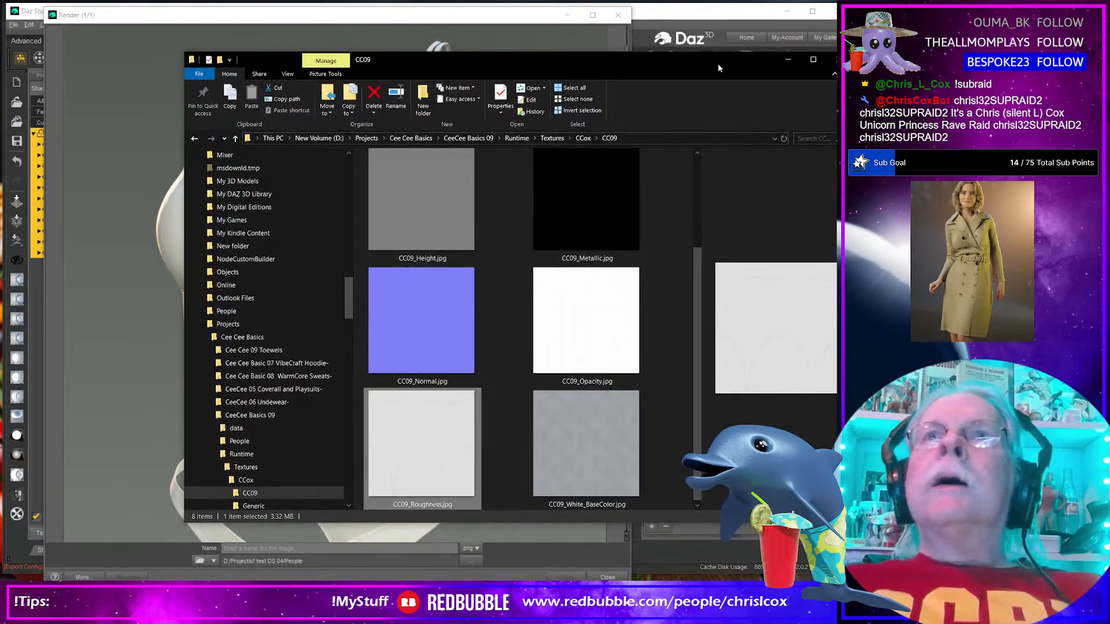